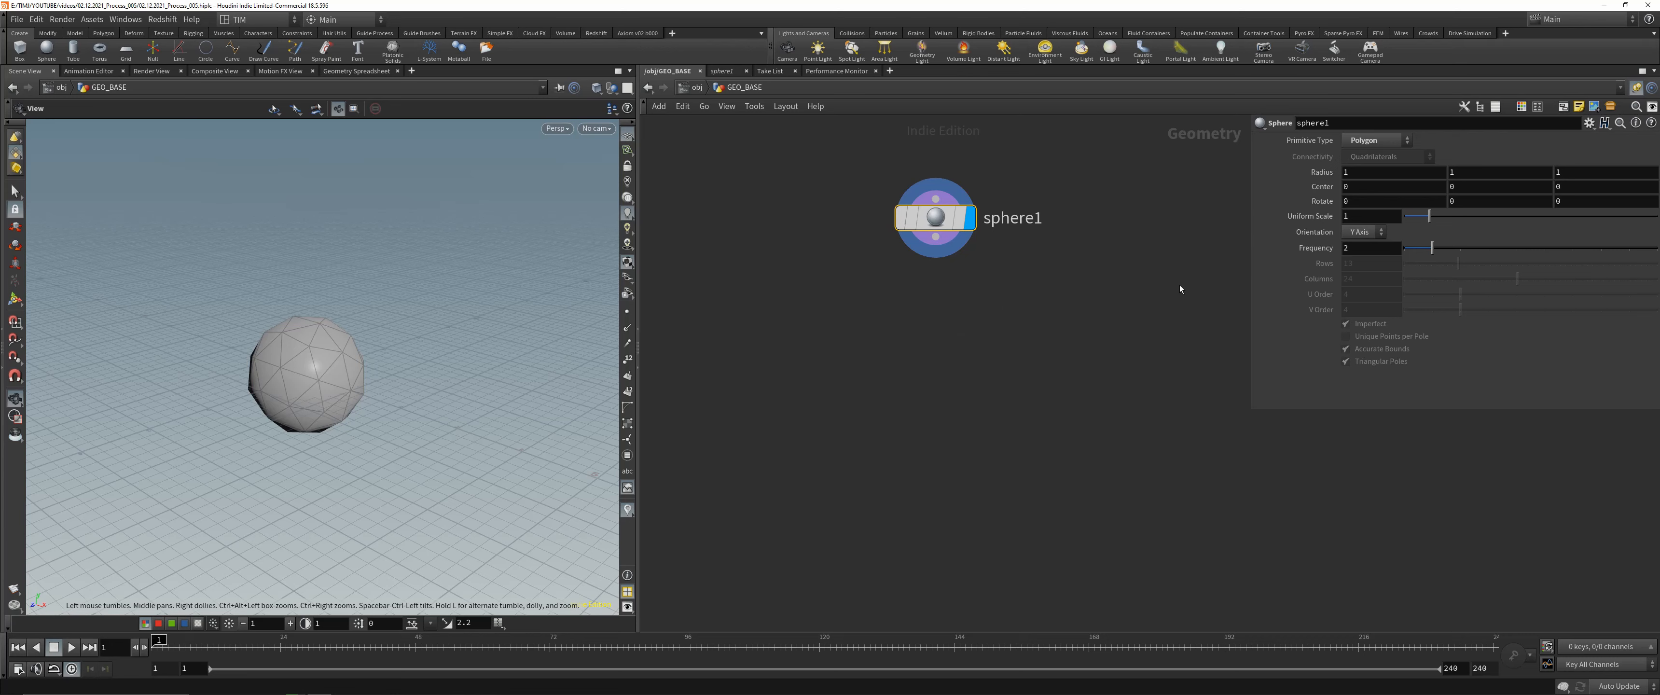
# - Set the sphere's frequency to 15 and inspect the denser mesh up close
pyautogui.click(1368, 246)
pyautogui.write('15')
pyautogui.press('Return')
pyautogui.scroll(2, 365, 233)
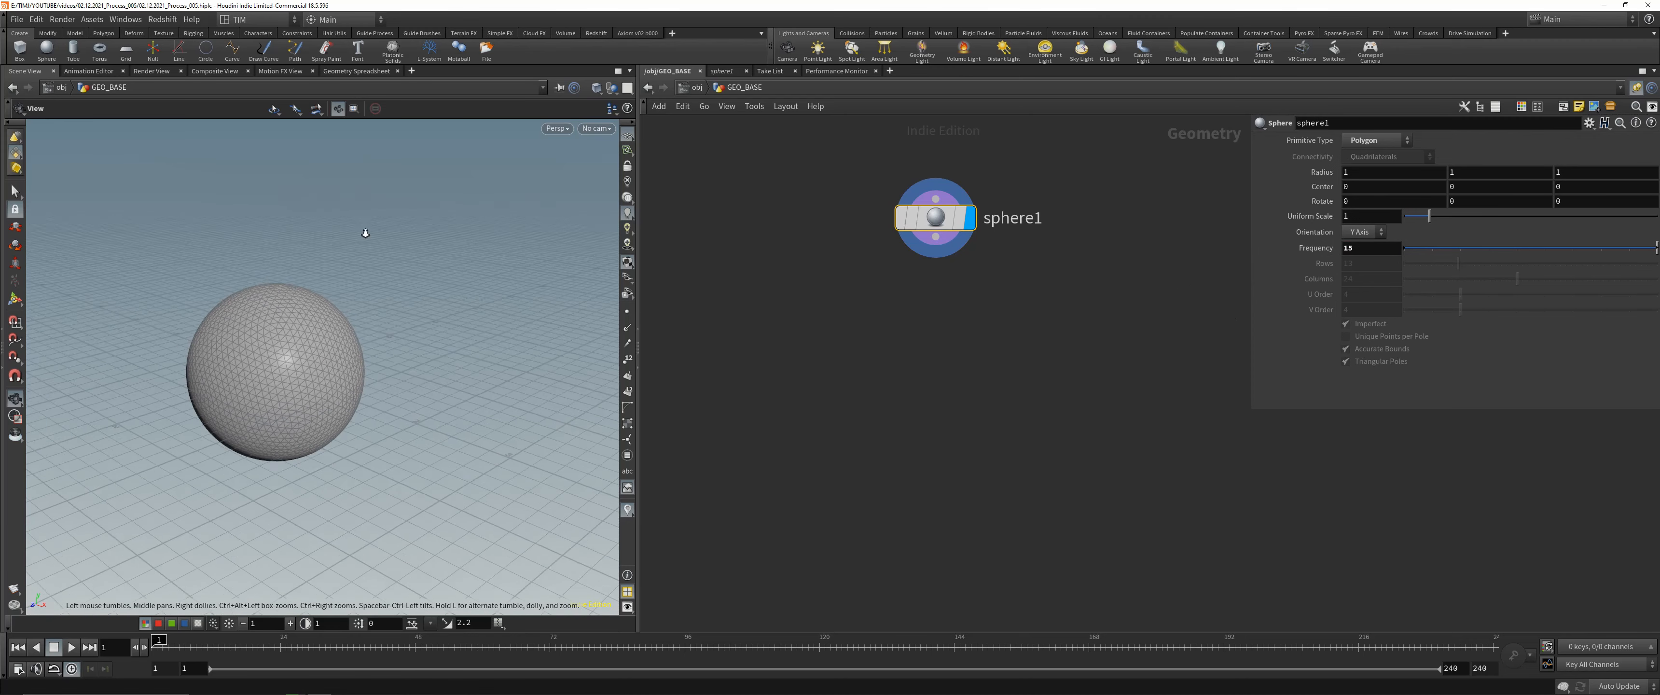
pyautogui.moveTo(366, 233); pyautogui.dragTo(339, 328, button='right')
pyautogui.moveTo(338, 328)
pyautogui.mouseDown(button='middle')
pyautogui.moveTo(428, 313)
pyautogui.moveTo(348, 339)
pyautogui.mouseUp(button='middle')
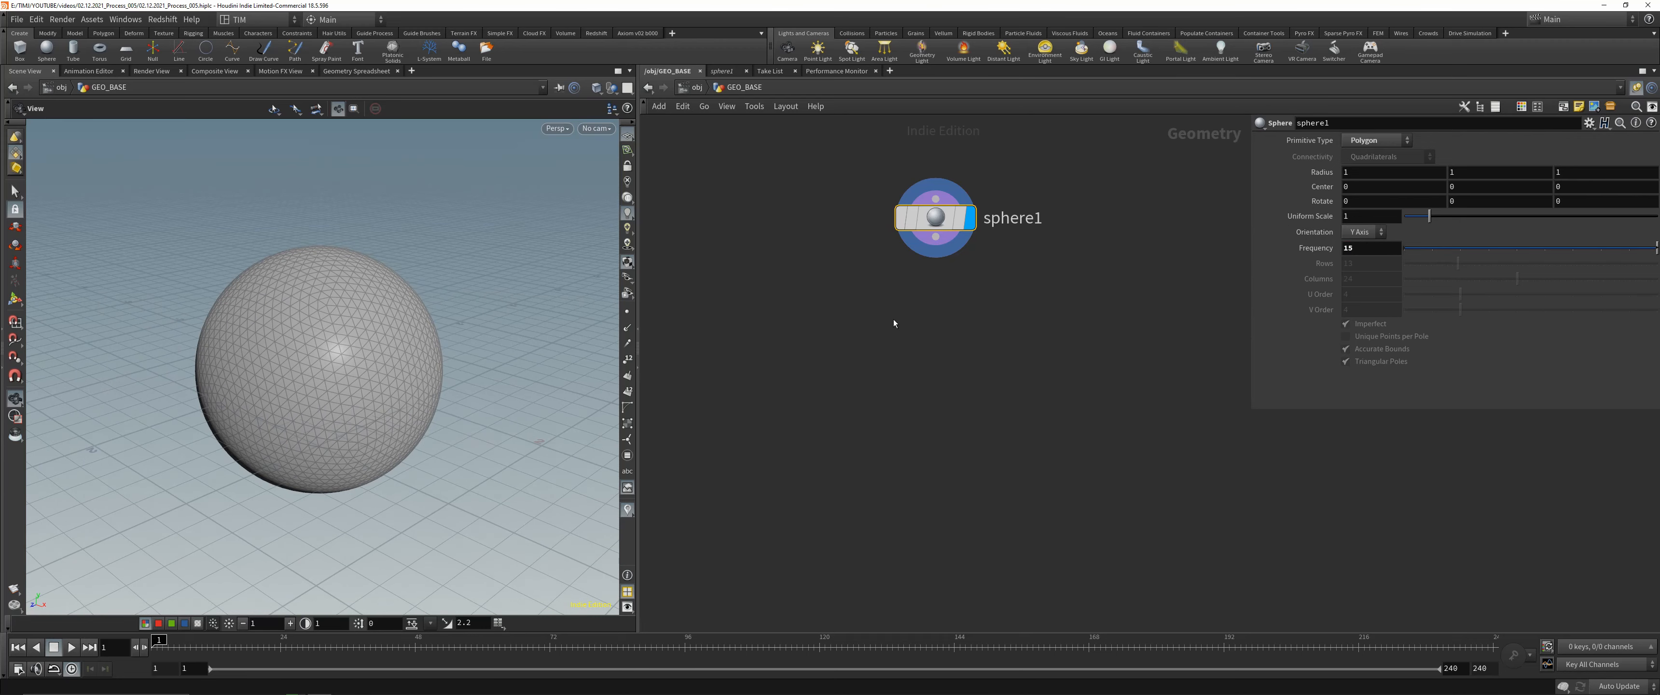
pyautogui.moveTo(351, 374); pyautogui.dragTo(339, 344)
pyautogui.moveTo(338, 343); pyautogui.dragTo(321, 345, button='middle')
pyautogui.moveTo(321, 346)
pyautogui.mouseDown()
pyautogui.moveTo(327, 423)
pyautogui.moveTo(327, 361)
pyautogui.mouseUp()
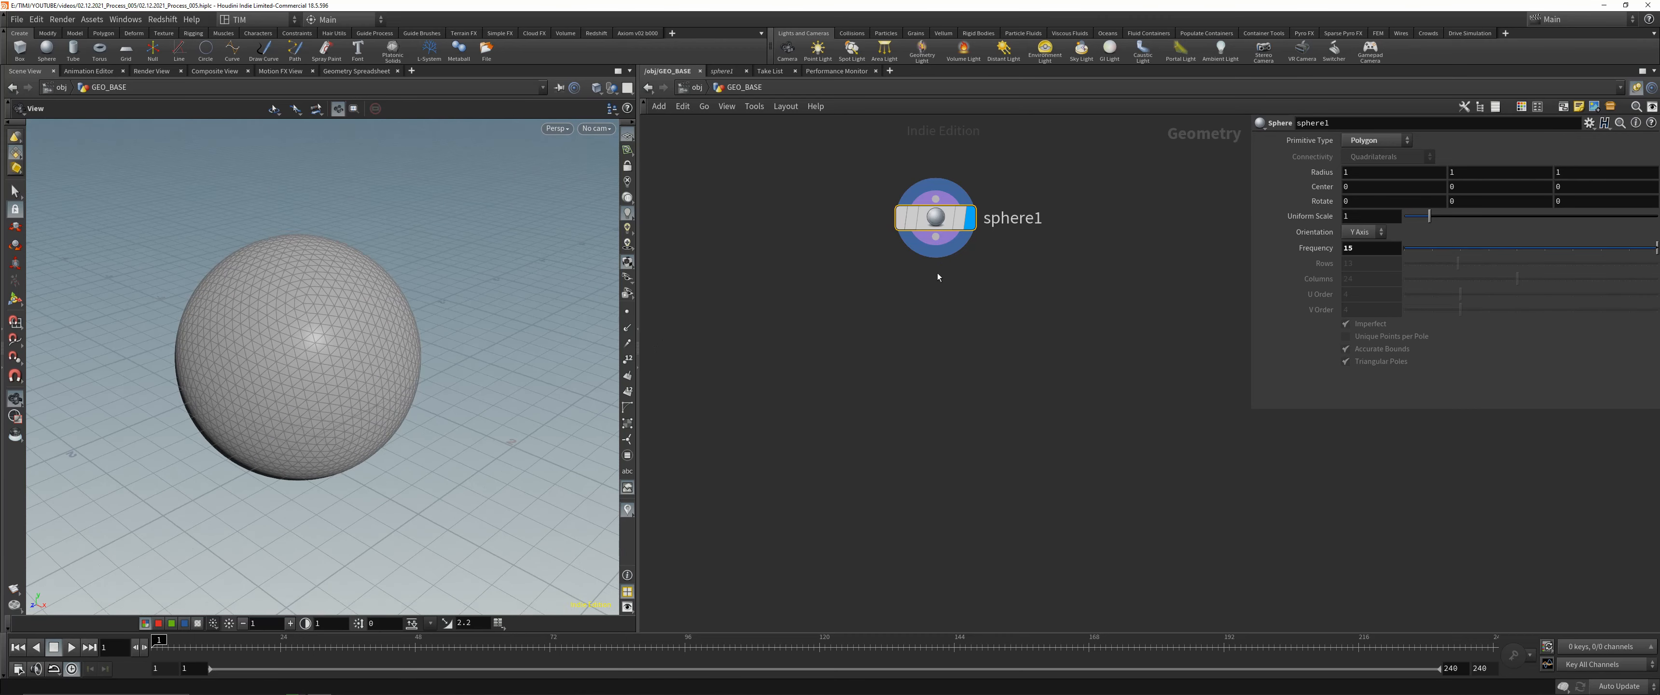
# - Shift the sphere node slightly in the network and set the sphere's frequency to 50
pyautogui.moveTo(934, 221); pyautogui.dragTo(915, 227)
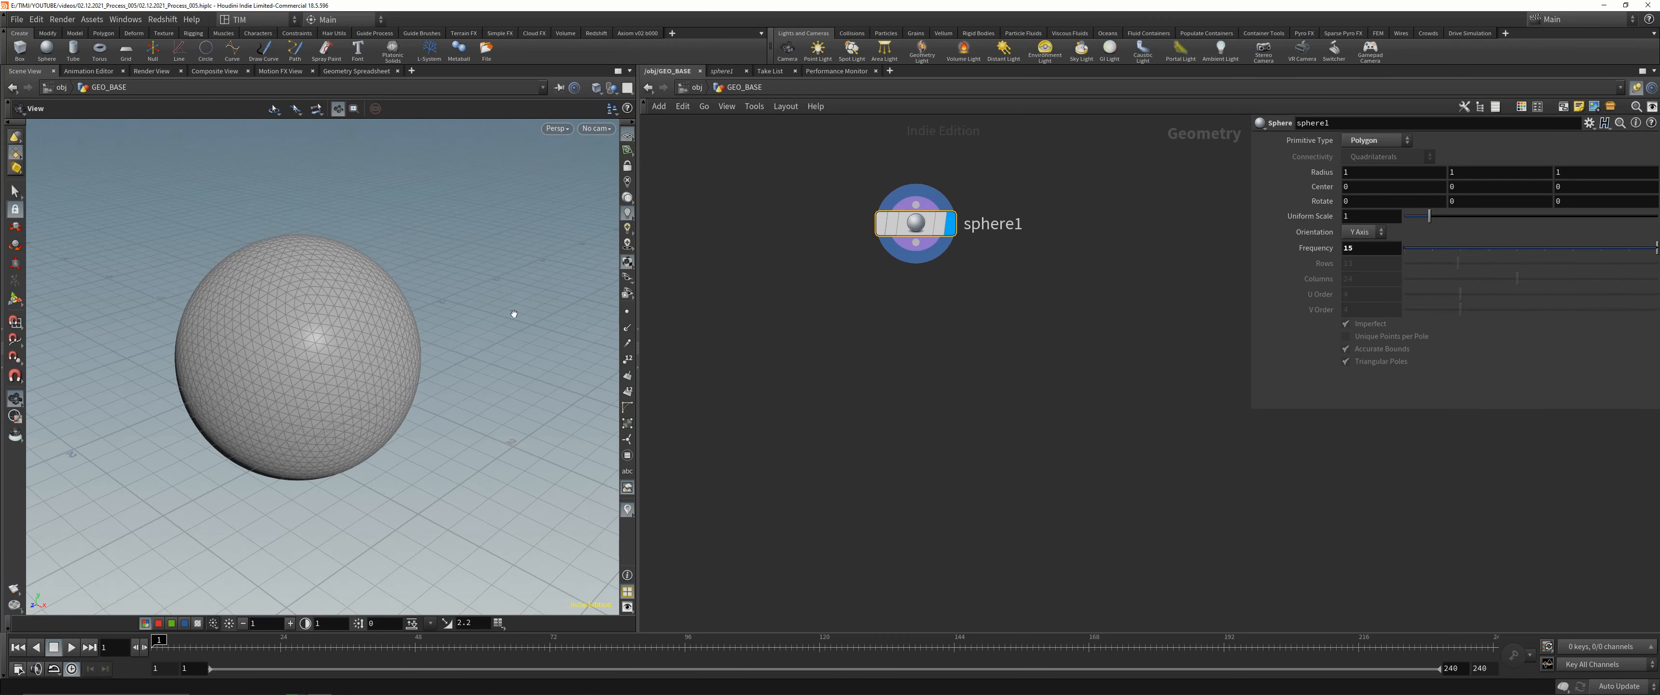
pyautogui.scroll(-3, 339, 322)
pyautogui.moveTo(335, 342); pyautogui.dragTo(332, 300)
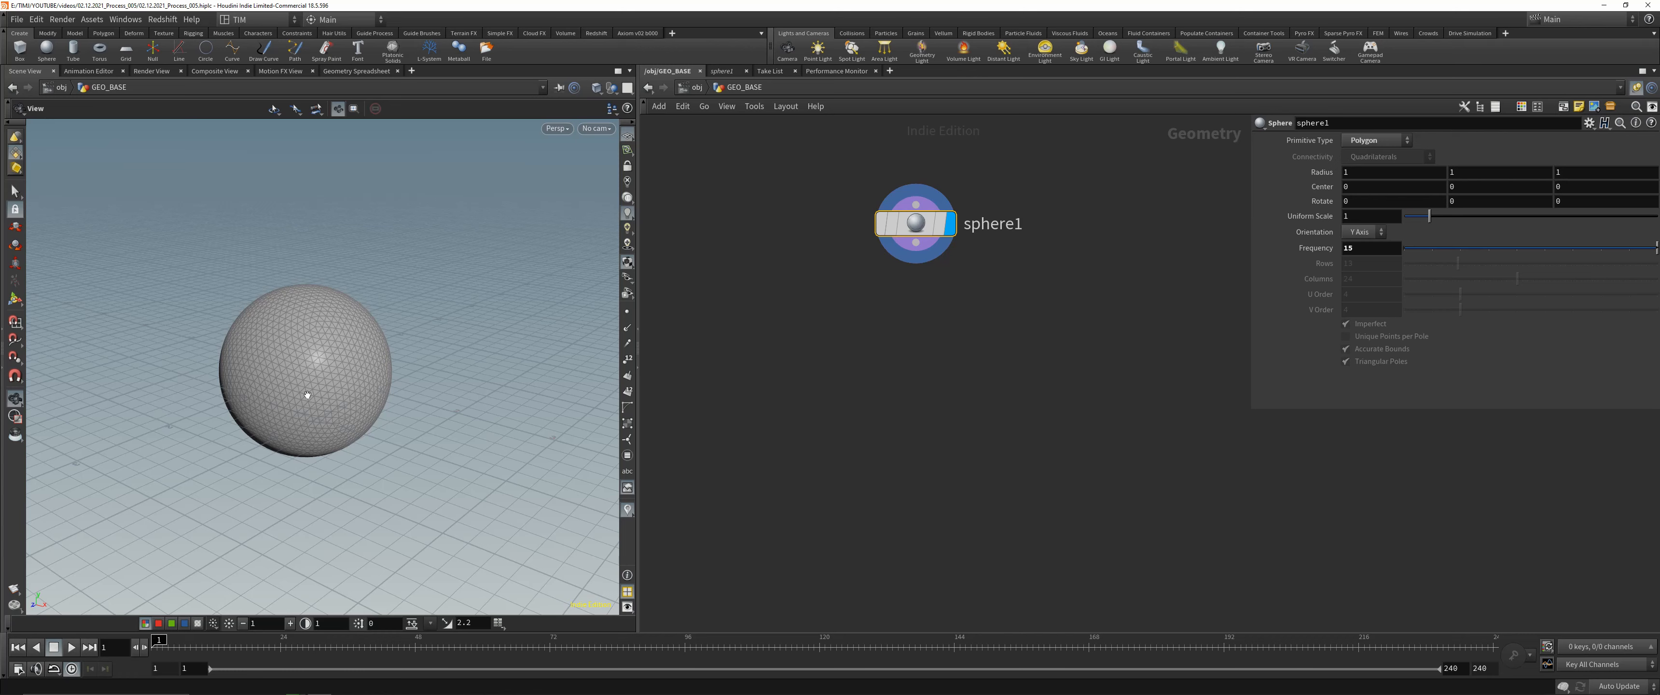
pyautogui.click(1355, 248)
pyautogui.write('50')
pyautogui.press('Return')
pyautogui.scroll(2, 316, 361)
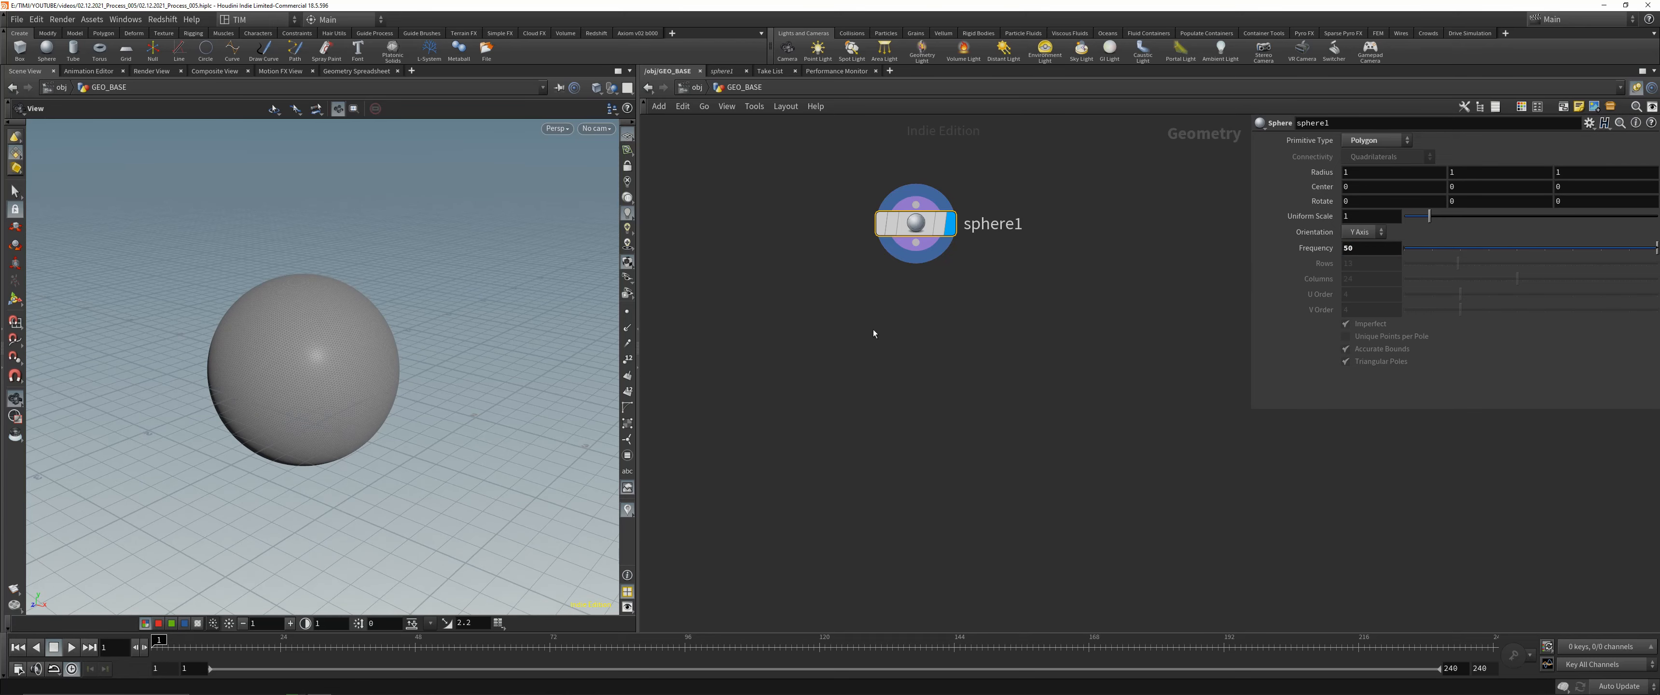
# - Add an Attribute VOP node below the sphere node, wire the sphere into its first input and display it
pyautogui.press('Tab')
pyautogui.write('fl')
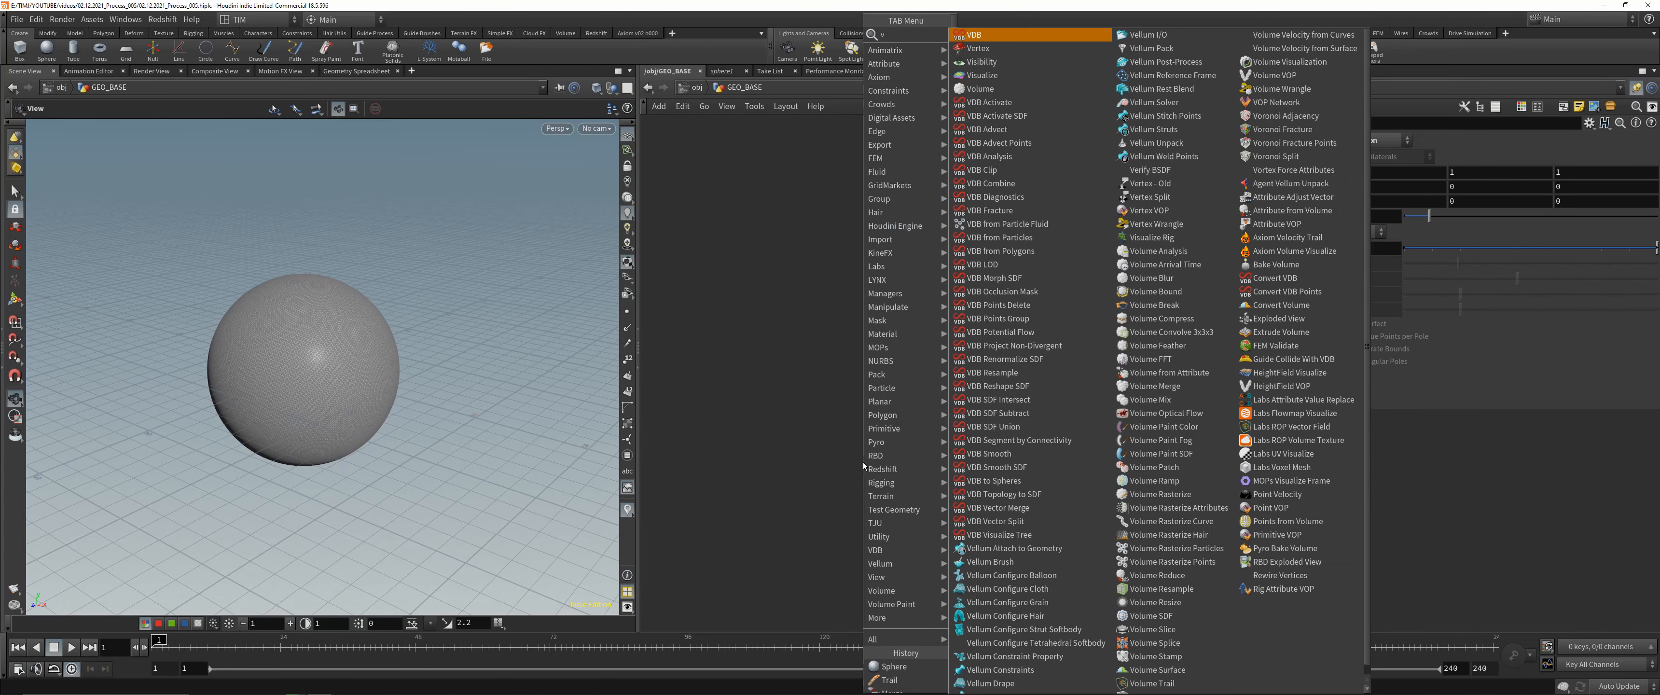
pyautogui.press('Down')
pyautogui.press('Down')
pyautogui.press('Up')
pyautogui.press('Return')
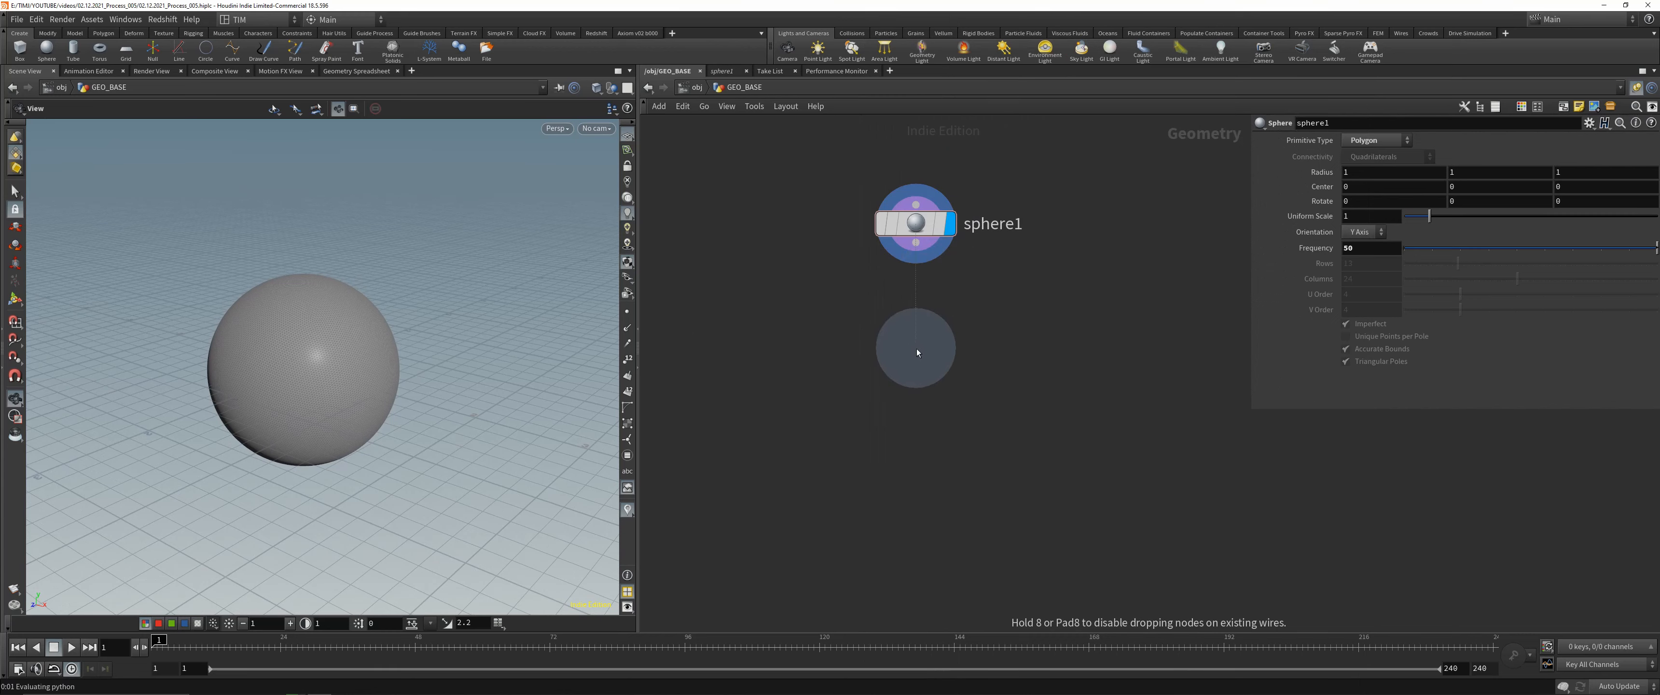
pyautogui.click(917, 350)
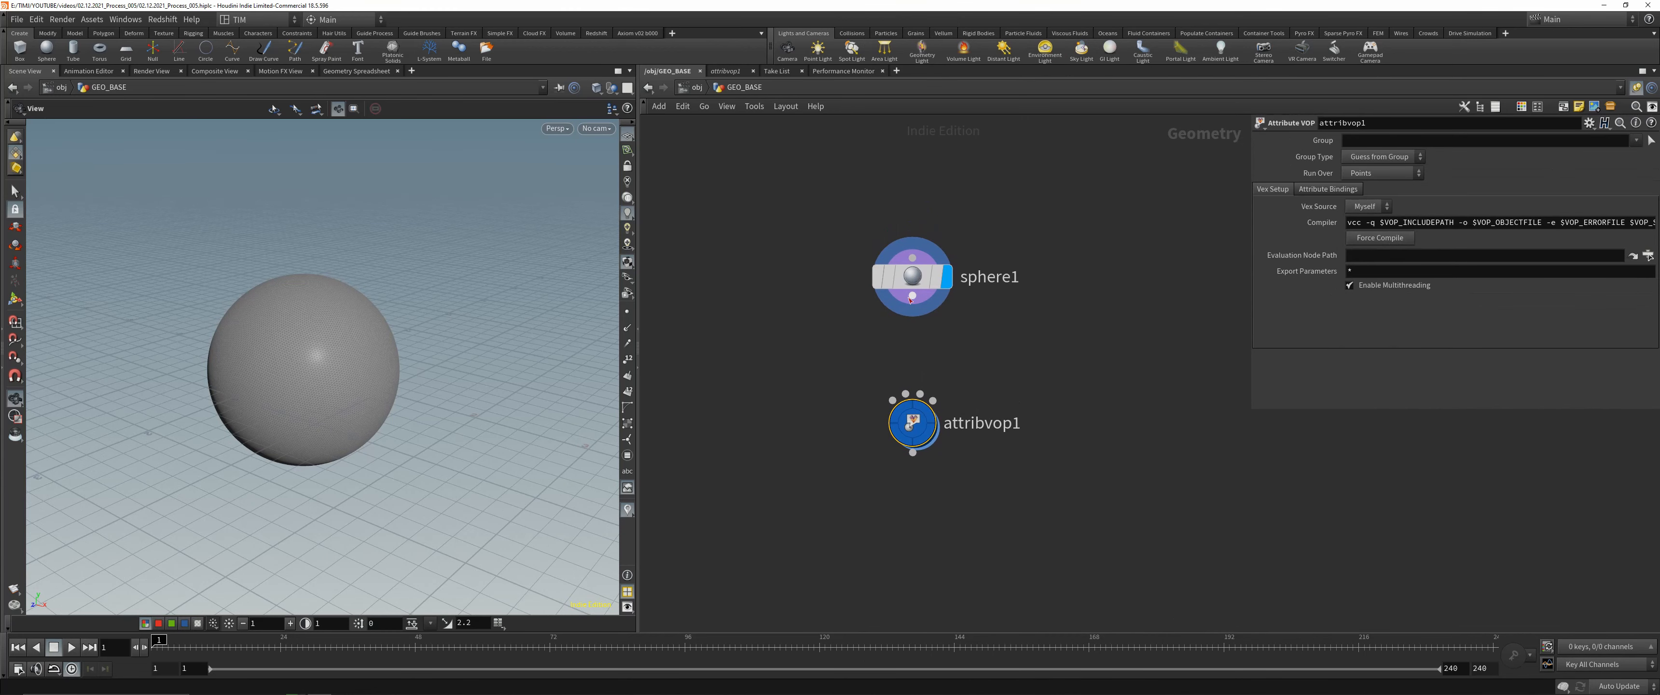
pyautogui.hotkey('shift', 's')
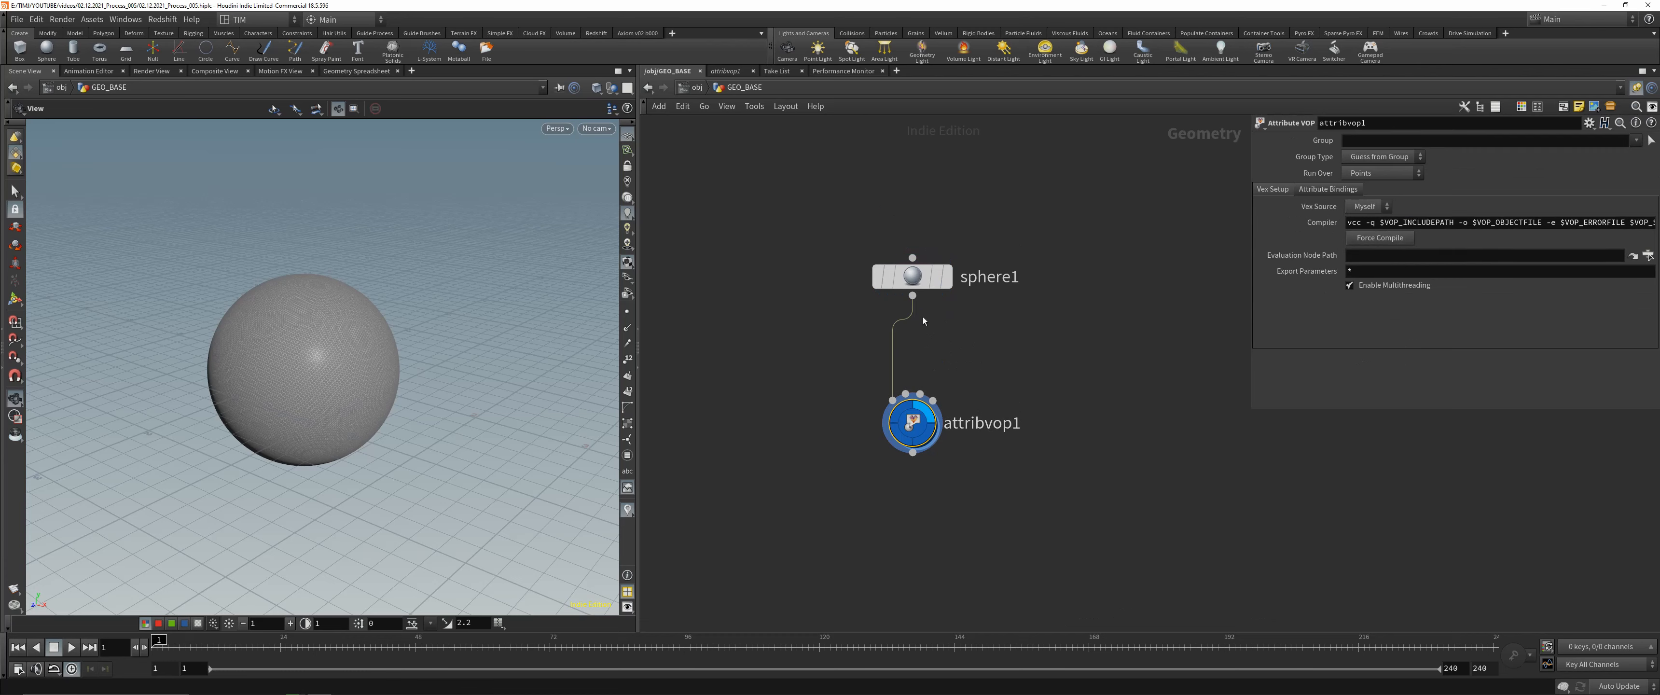
# - Rename the Attribute VOP node as create_displacement
pyautogui.doubleClick(995, 431)
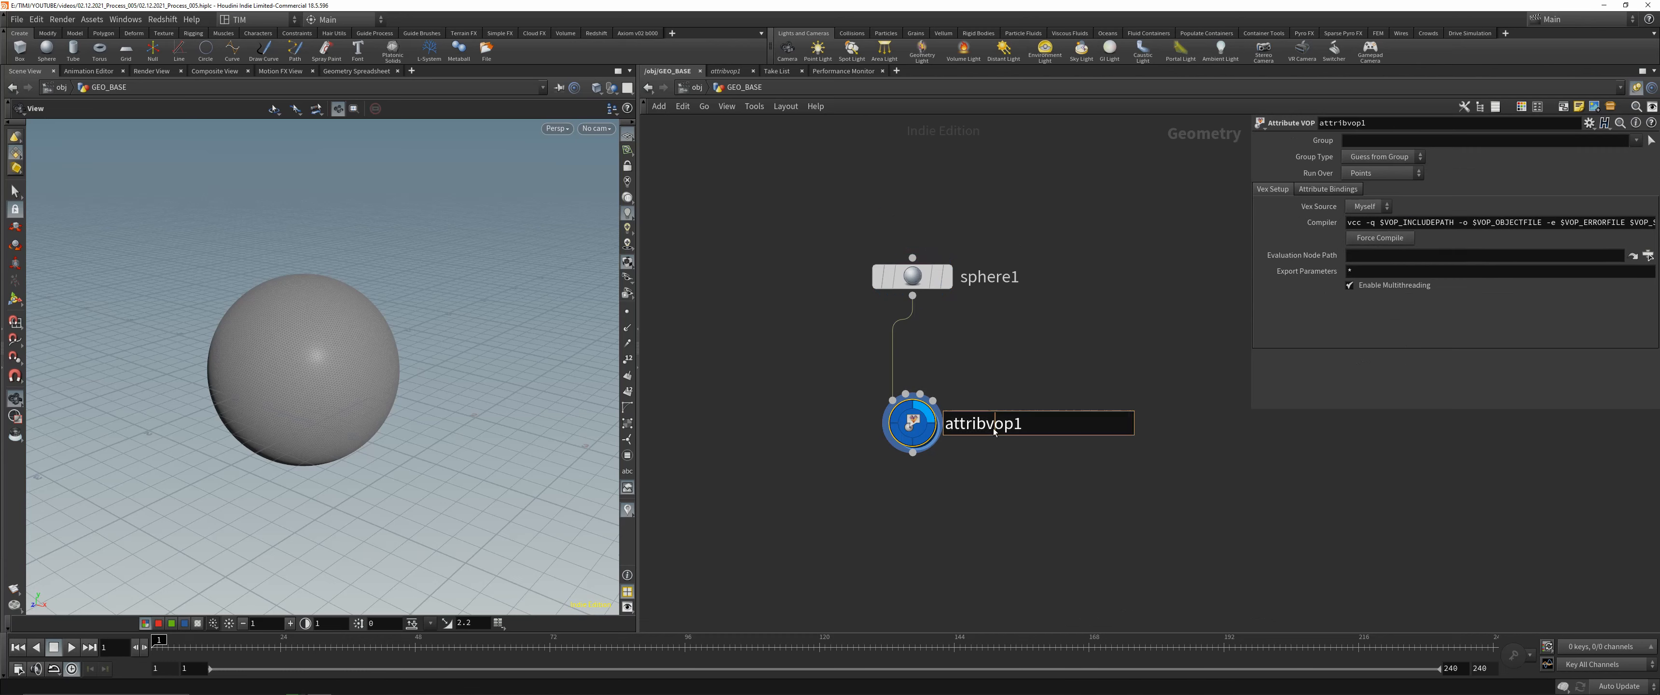
pyautogui.write('create_displacement')
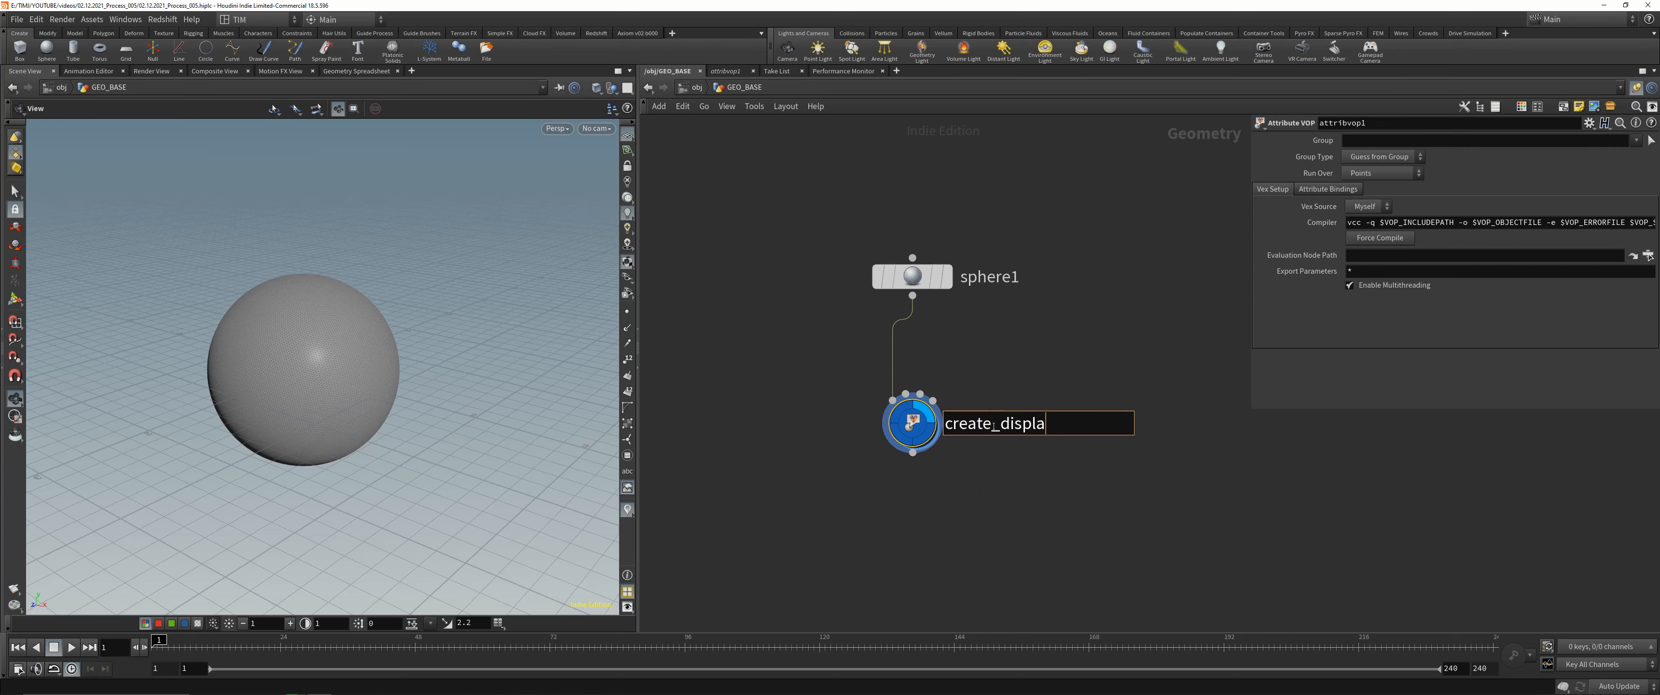
pyautogui.press('Return')
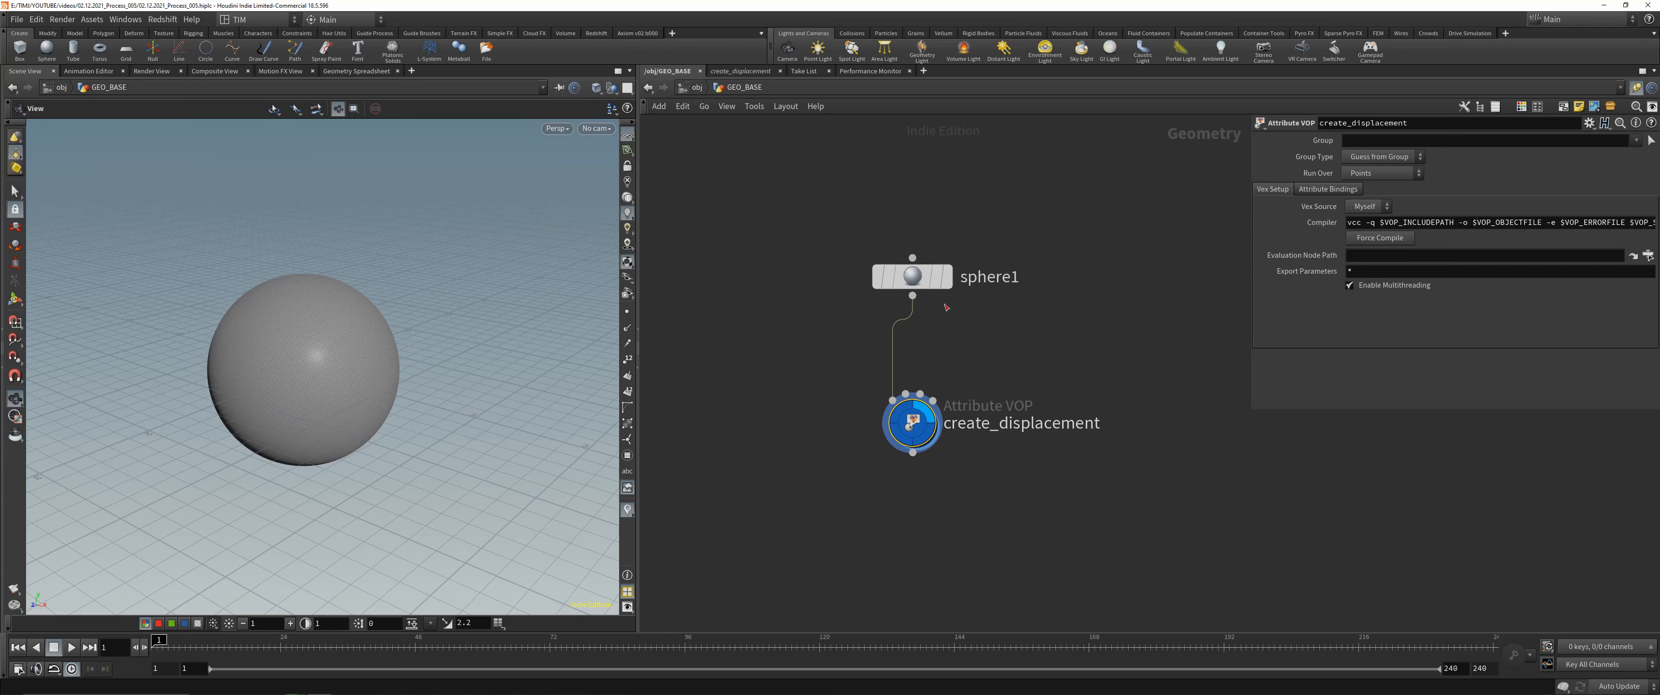
# - Insert a Null node on the wire between the sphere and create_displacement
pyautogui.moveTo(915, 426)
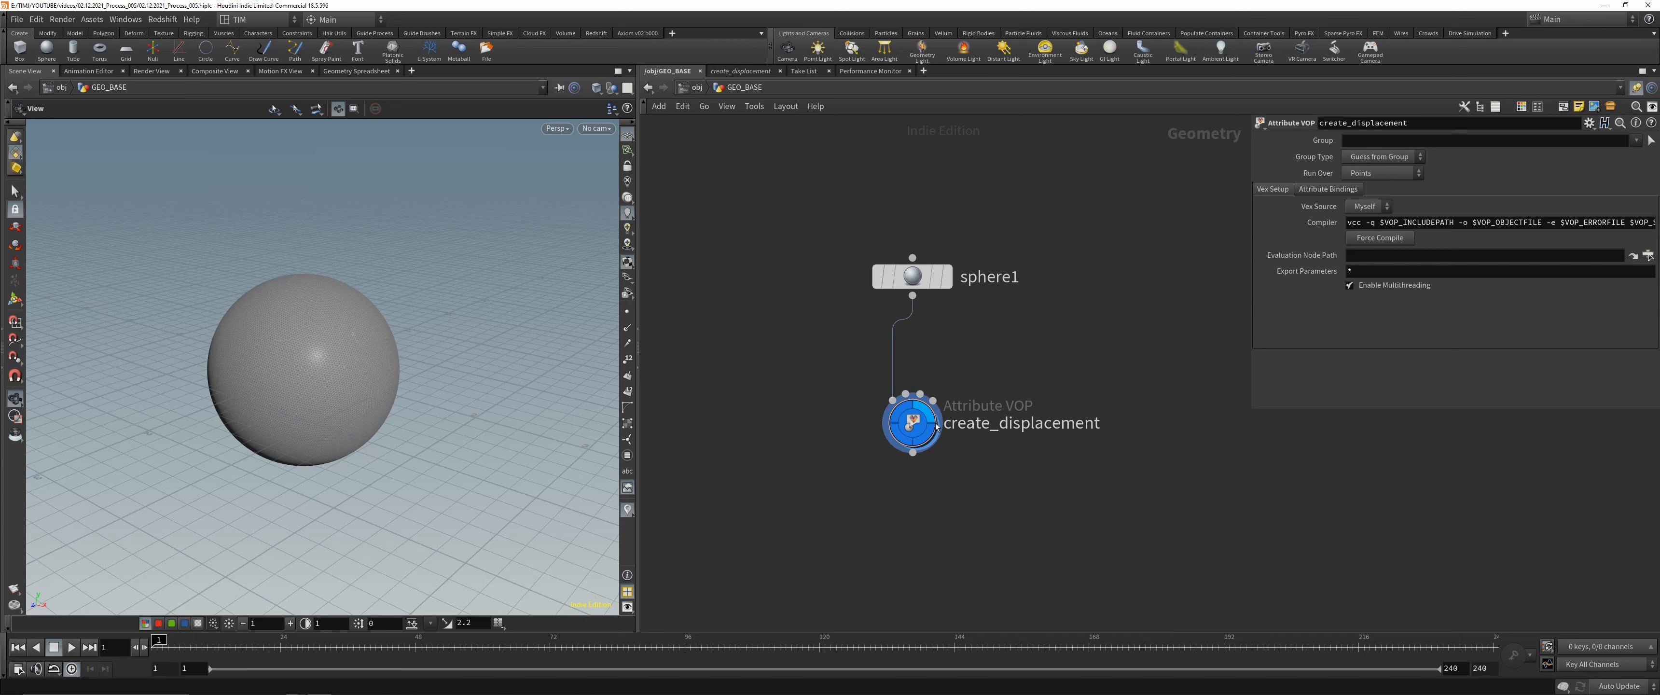
pyautogui.moveTo(817, 438); pyautogui.dragTo(817, 476, button='middle')
pyautogui.press('Tab')
pyautogui.write('null')
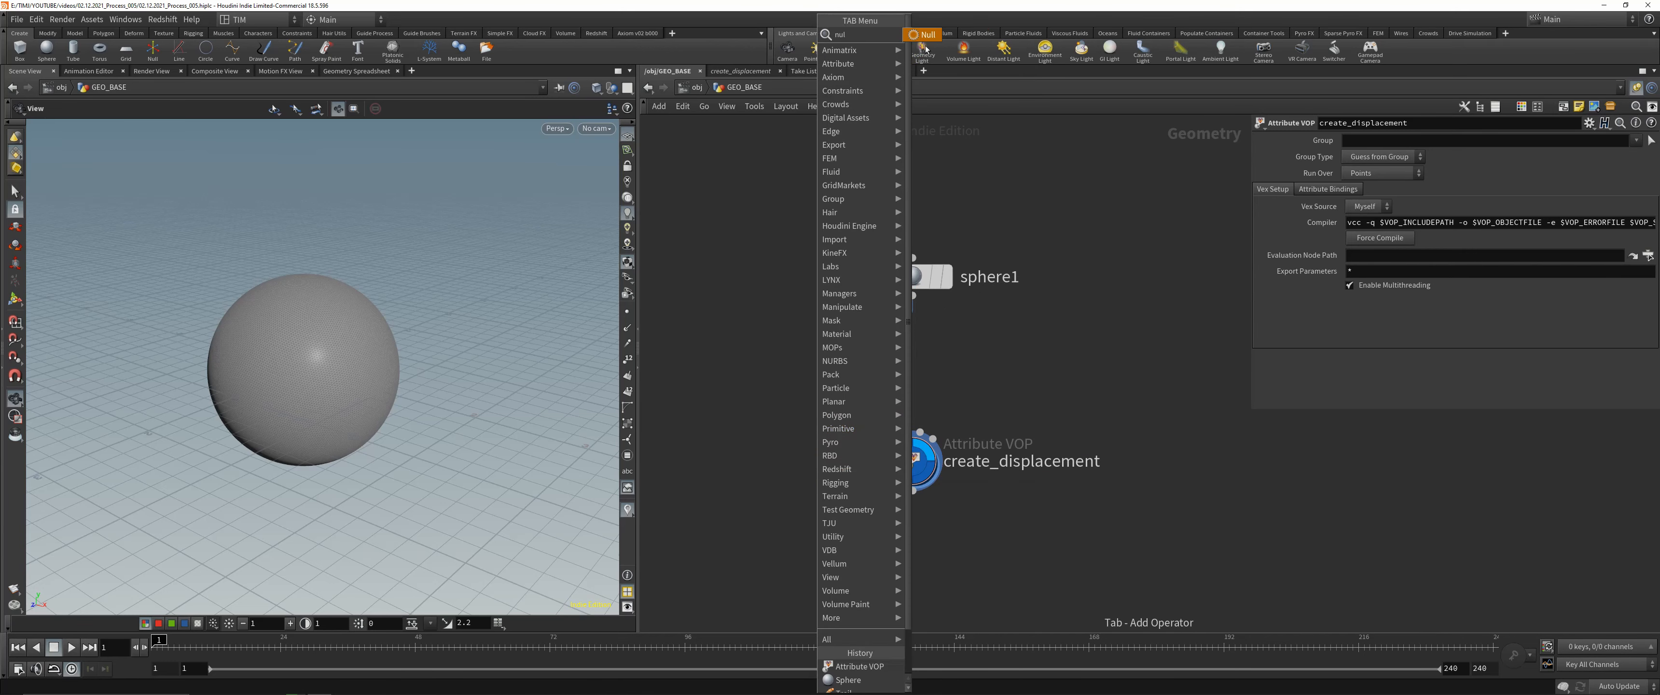
pyautogui.press('Return')
pyautogui.click(898, 341)
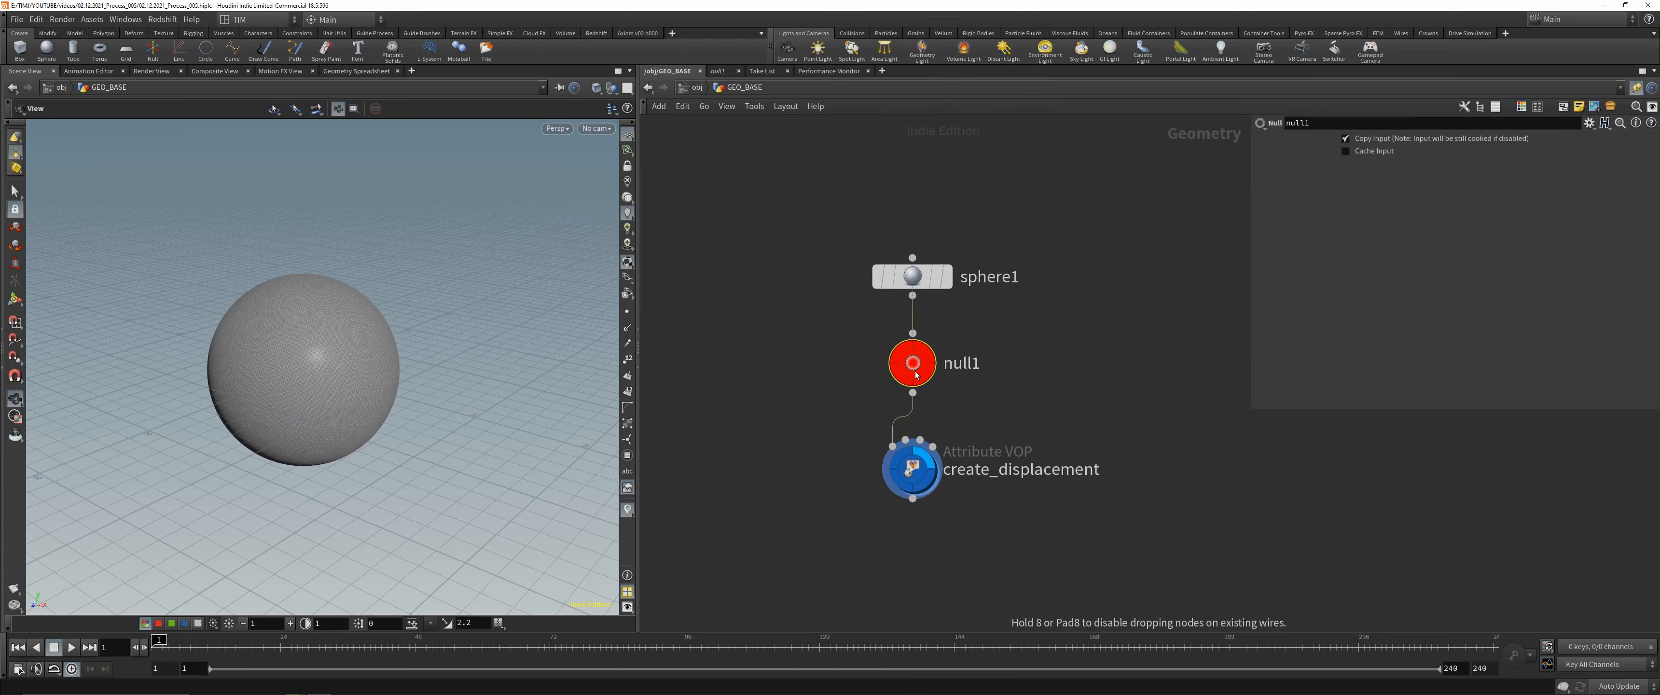
# - Rename the Null node as INPUT_GEO
pyautogui.doubleClick(944, 372)
pyautogui.write('IN')
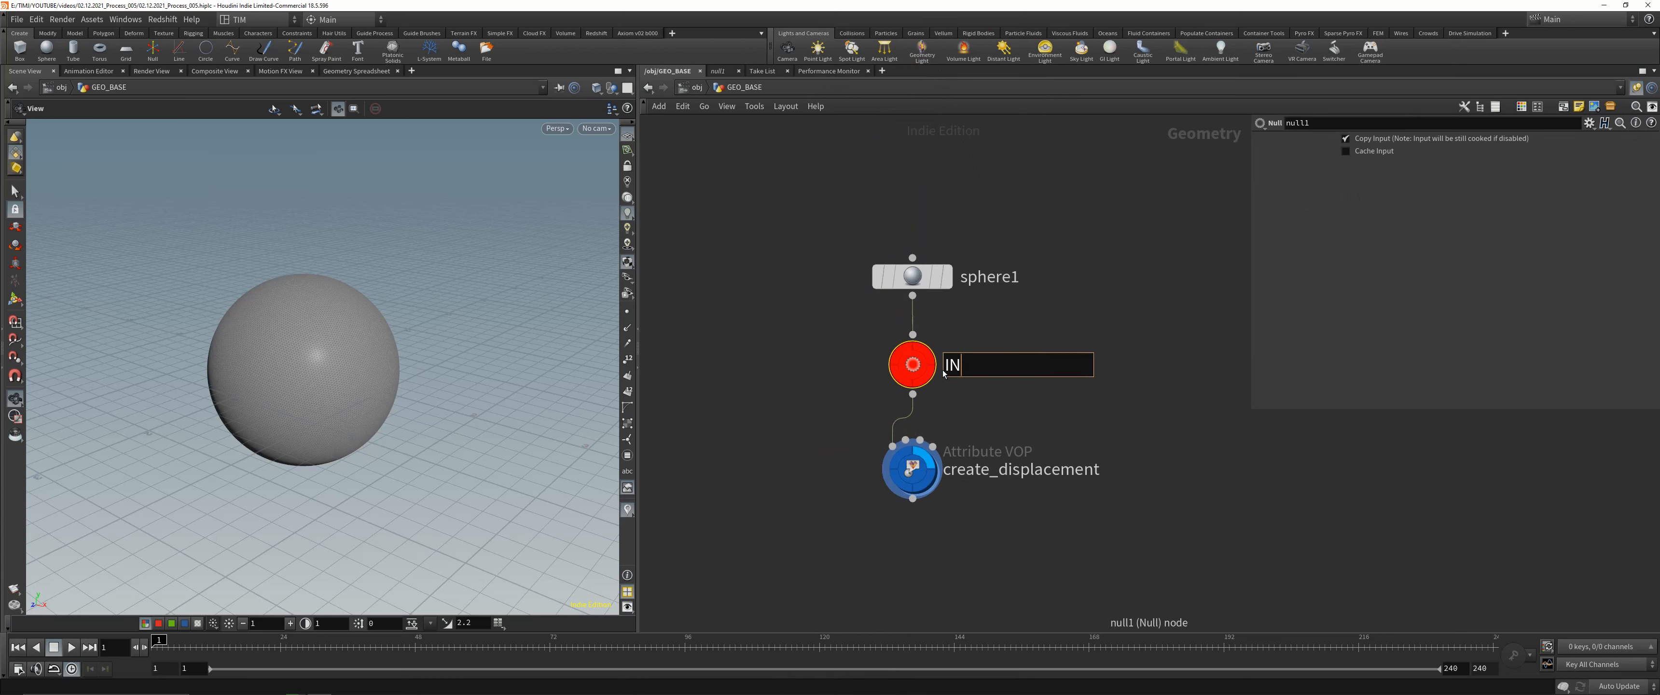
pyautogui.write('PUT_GEO')
pyautogui.press('Return')
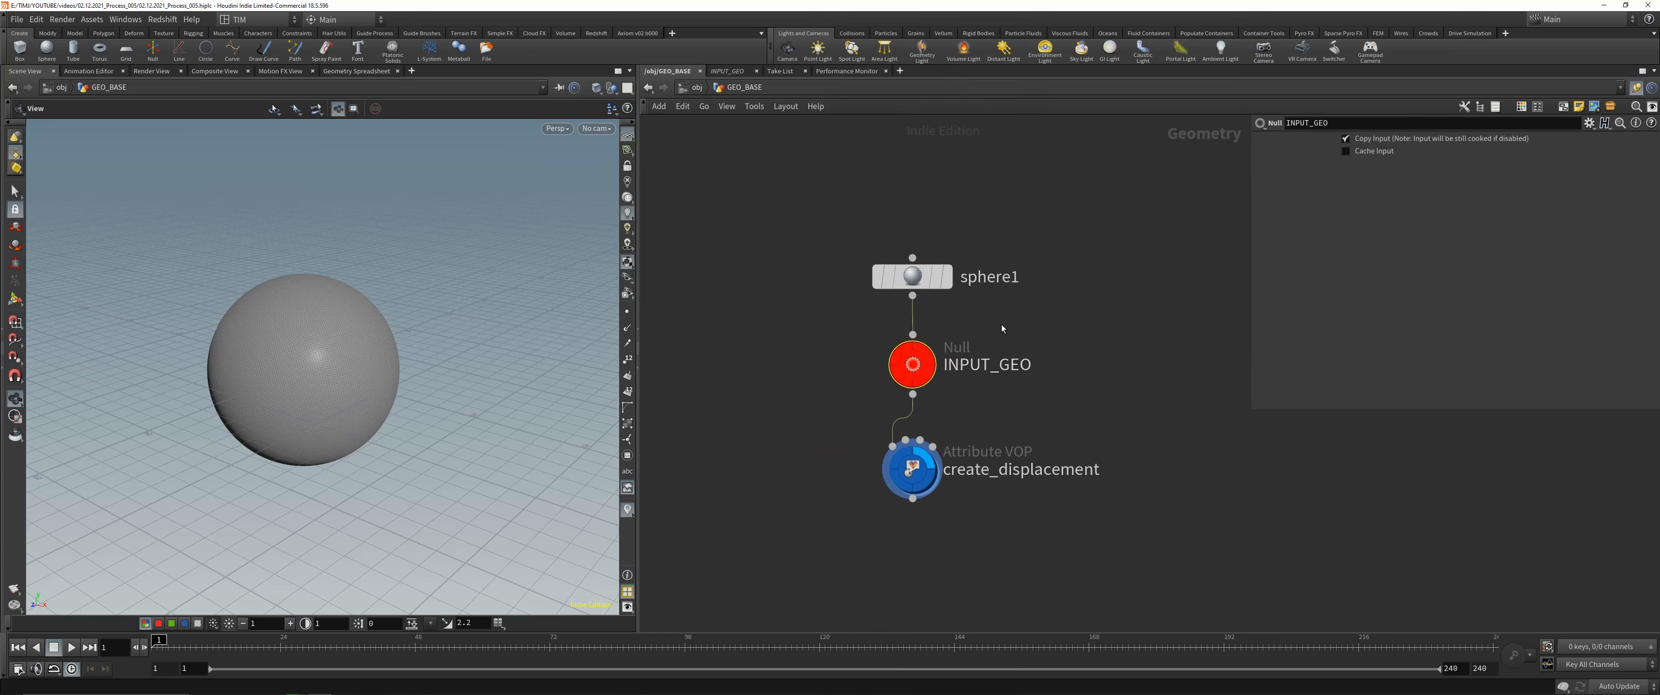
# - Open the create_displacement network and move its output node farther away from the global parameters node to make room
pyautogui.doubleClick(922, 469)
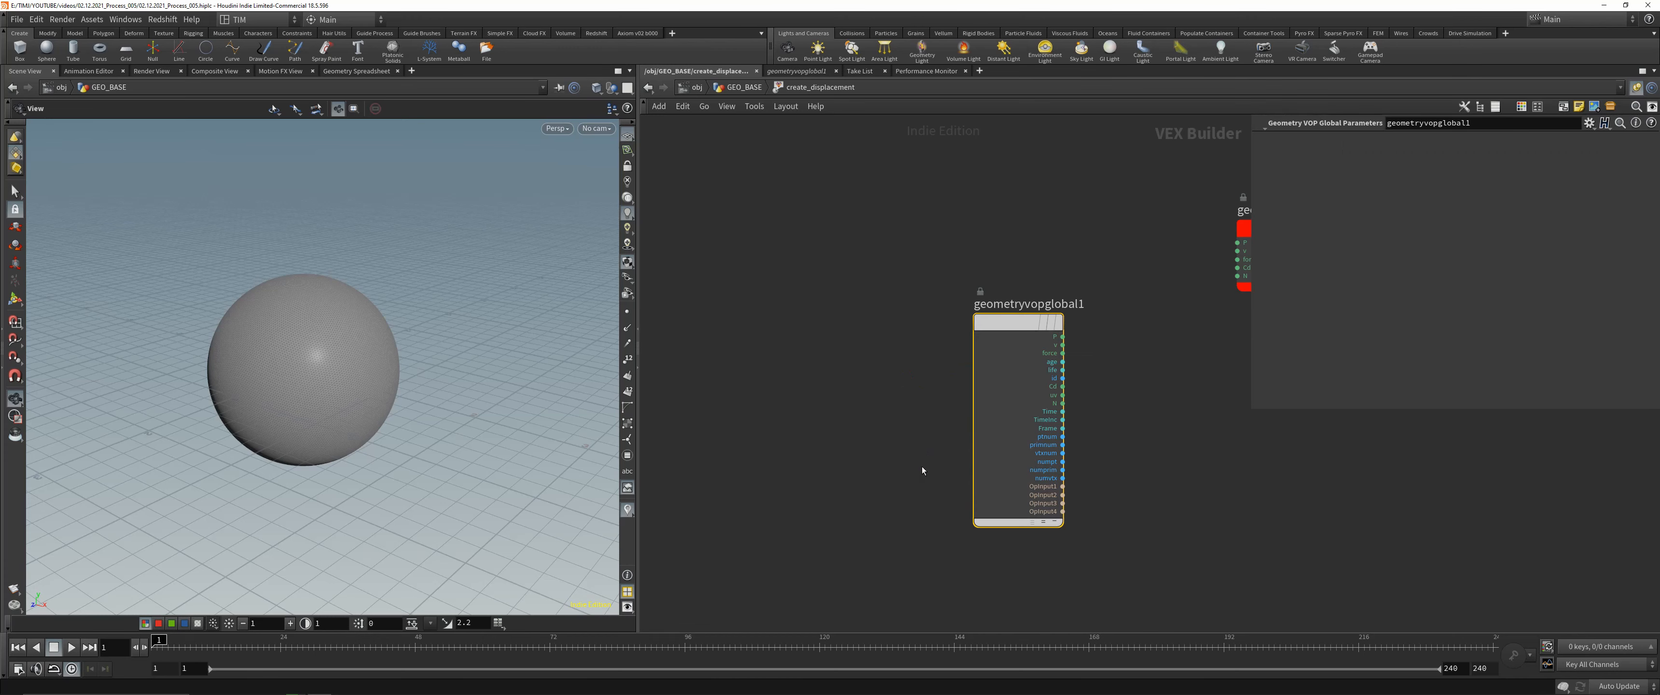
pyautogui.moveTo(1230, 445); pyautogui.dragTo(1024, 448, button='middle')
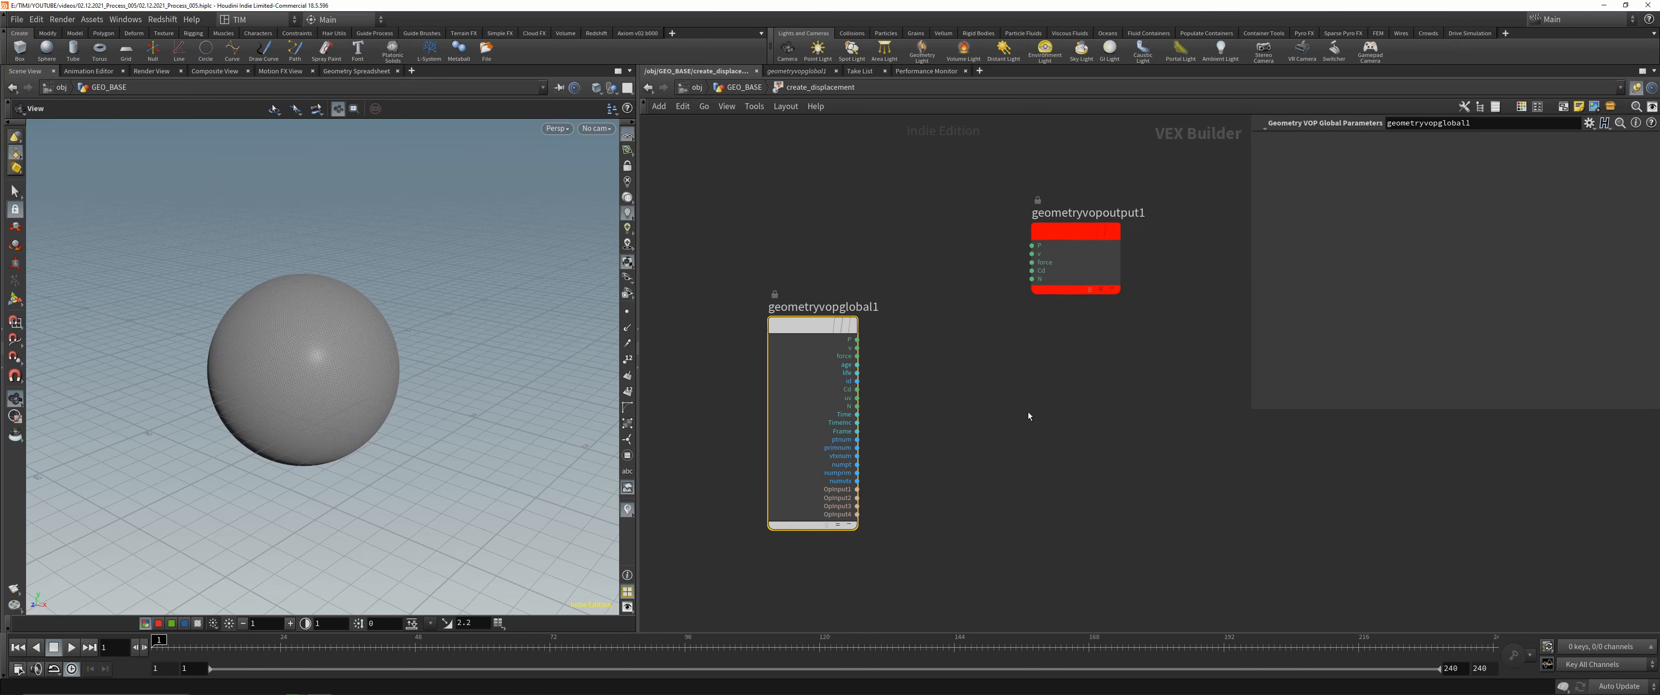
pyautogui.moveTo(1070, 234); pyautogui.dragTo(1163, 327)
pyautogui.scroll(-3, 1057, 337)
pyautogui.moveTo(1128, 351); pyautogui.dragTo(1022, 303, button='middle')
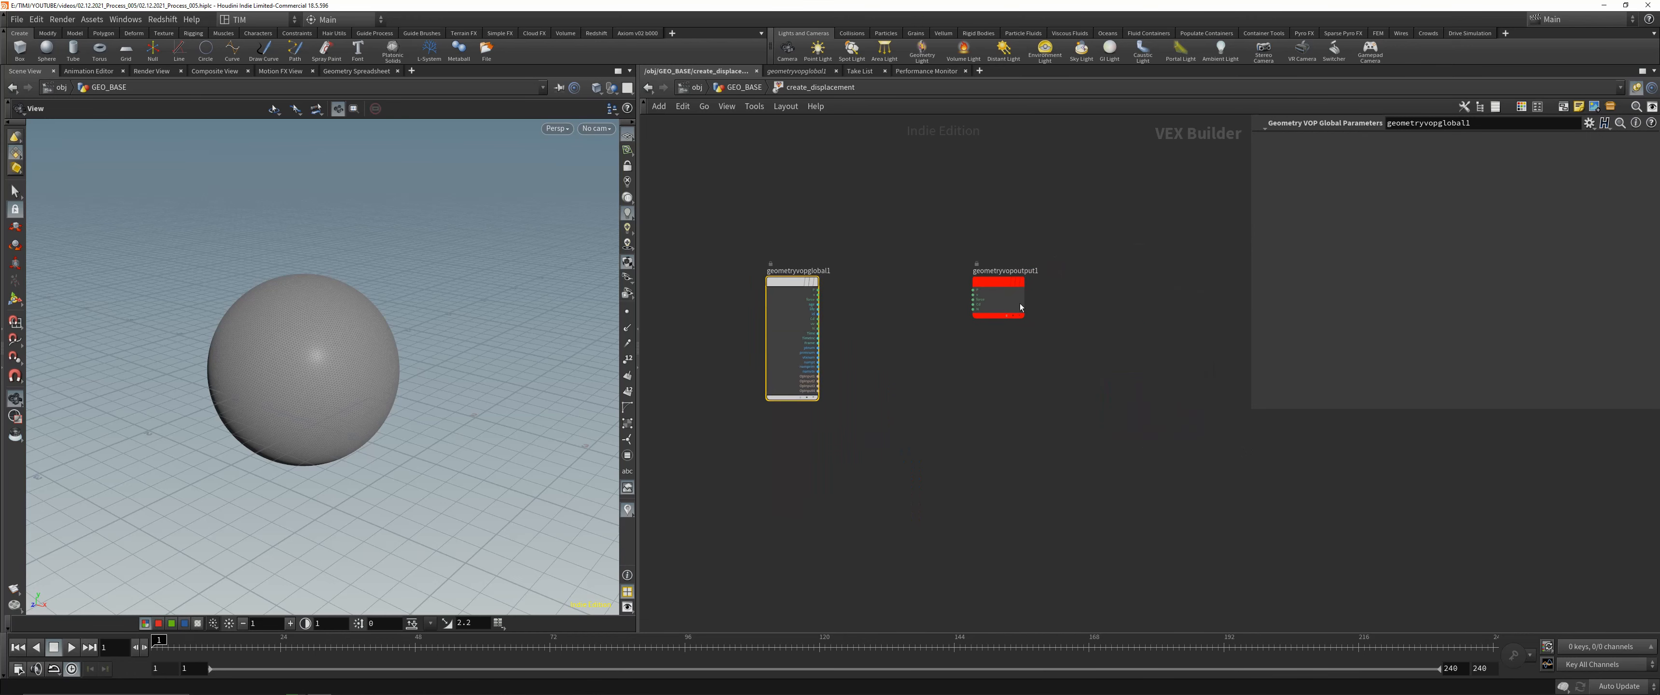
pyautogui.scroll(3, 1031, 299)
pyautogui.moveTo(1003, 271); pyautogui.dragTo(1163, 271)
pyautogui.press('h')
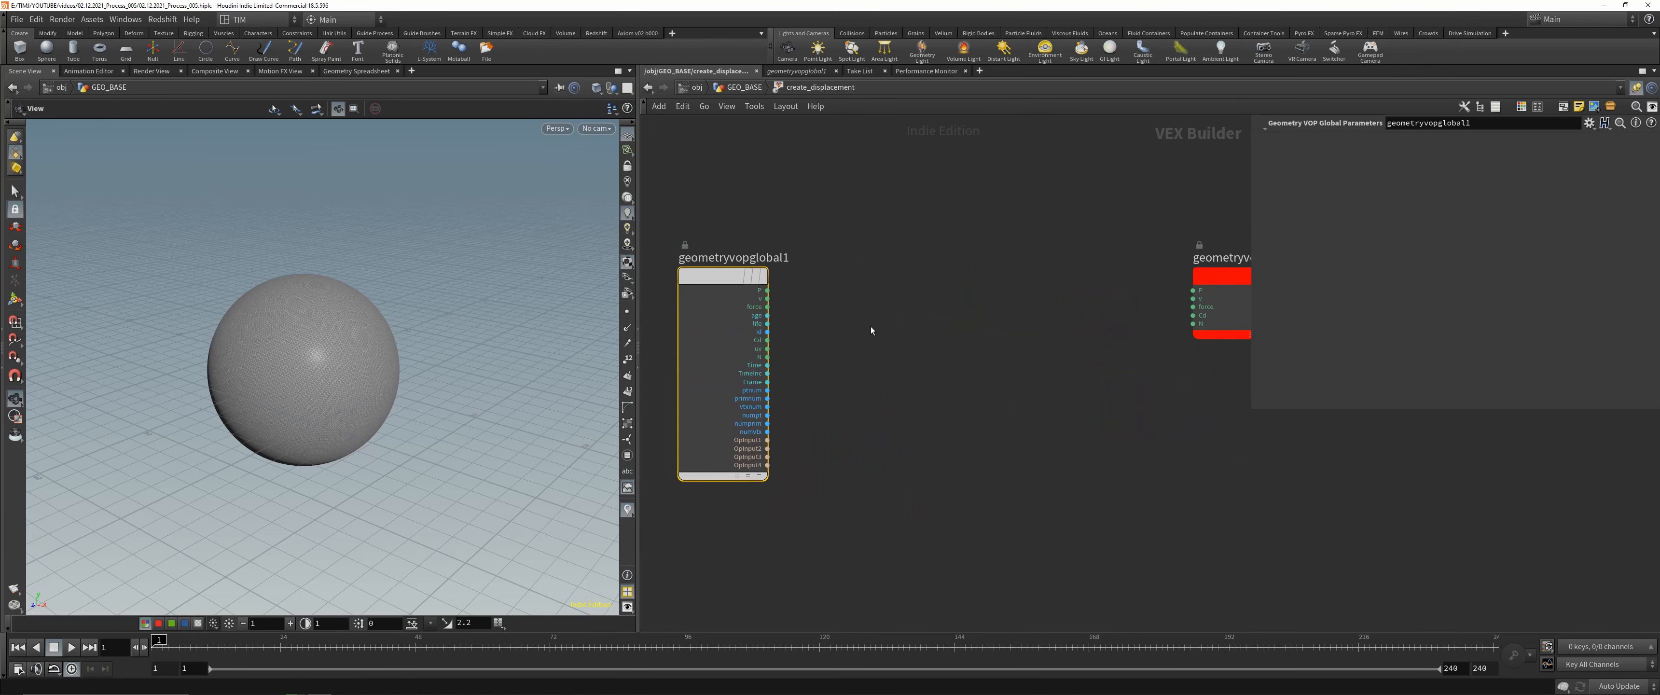
# - Add an Anti-Aliased Noise node between the global parameters node and the output node
pyautogui.press('Tab')
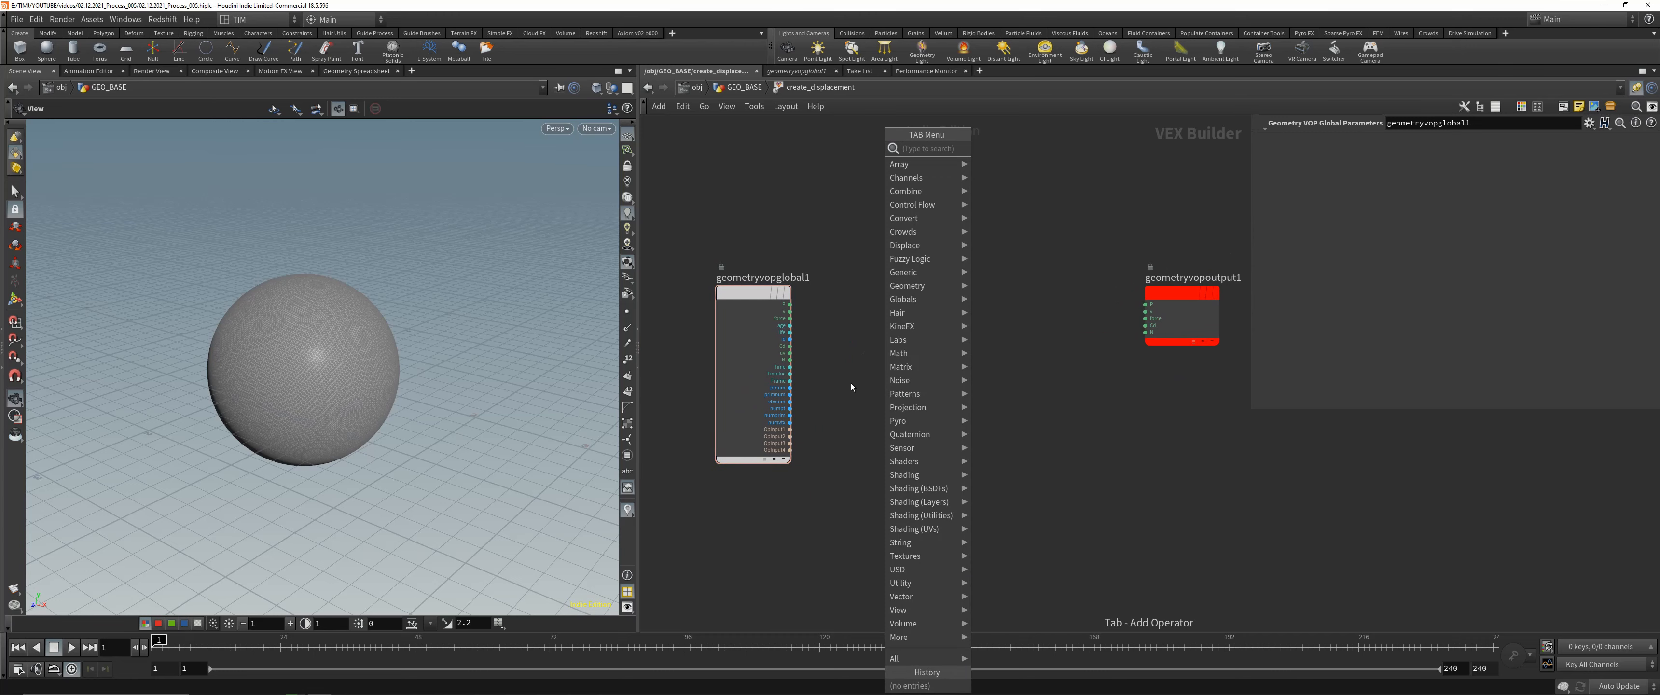
pyautogui.press('Escape')
pyautogui.press('Tab')
pyautogui.write('an')
pyautogui.click(986, 201)
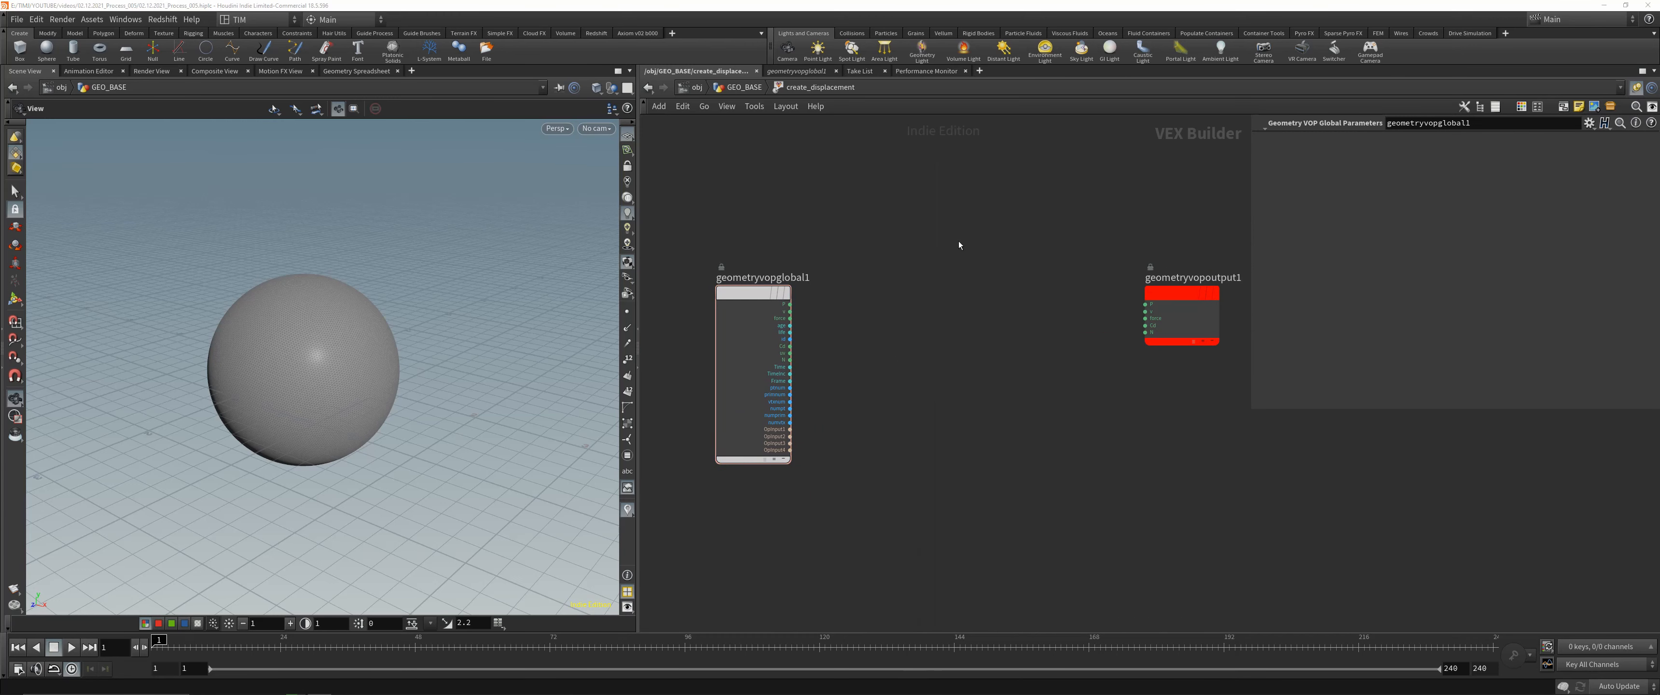
pyautogui.click(940, 299)
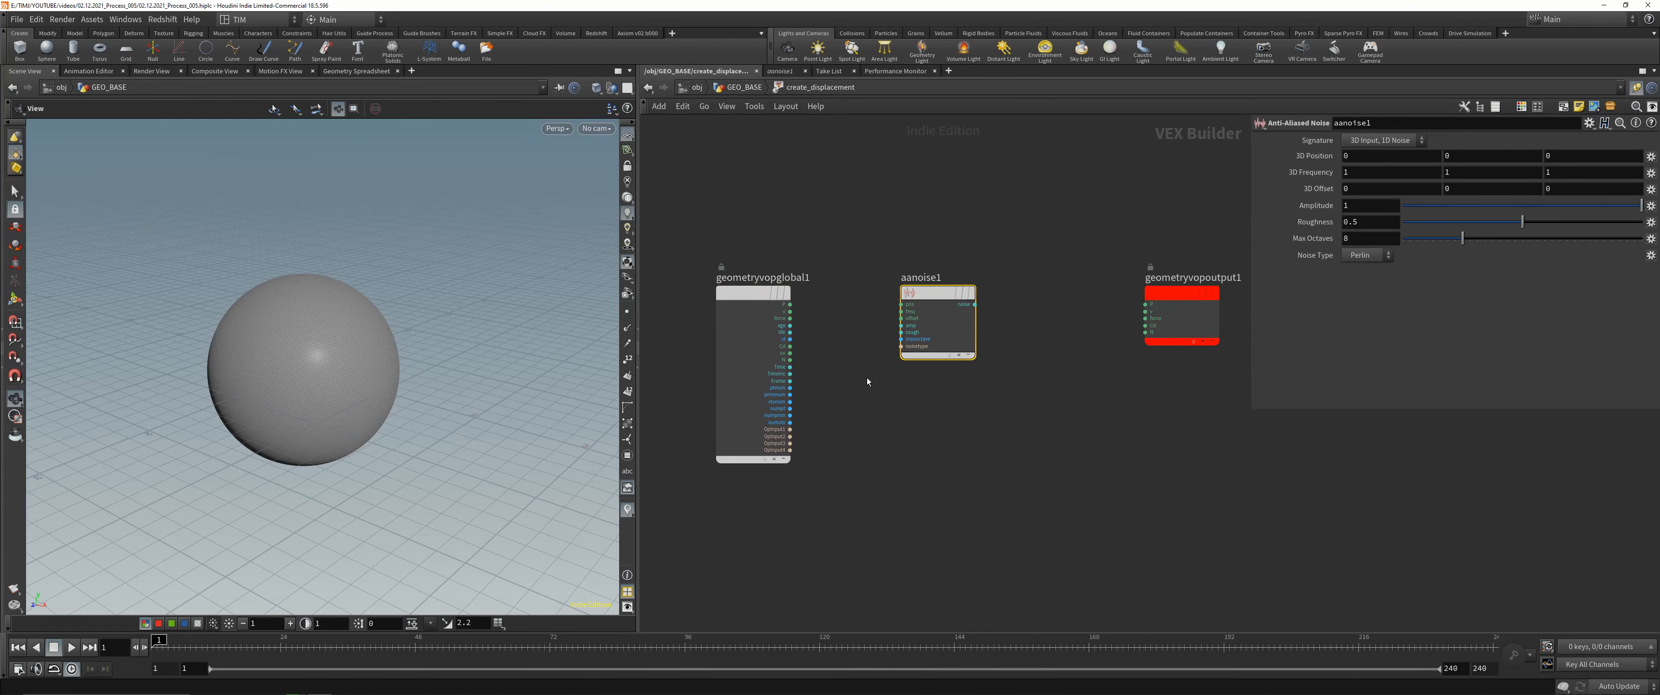
# - Back in the geometry network, move the sphere and INPUT_GEO nodes up and stretch the sphere vertically by increasing its Y radius
pyautogui.press('u')
pyautogui.click(898, 307)
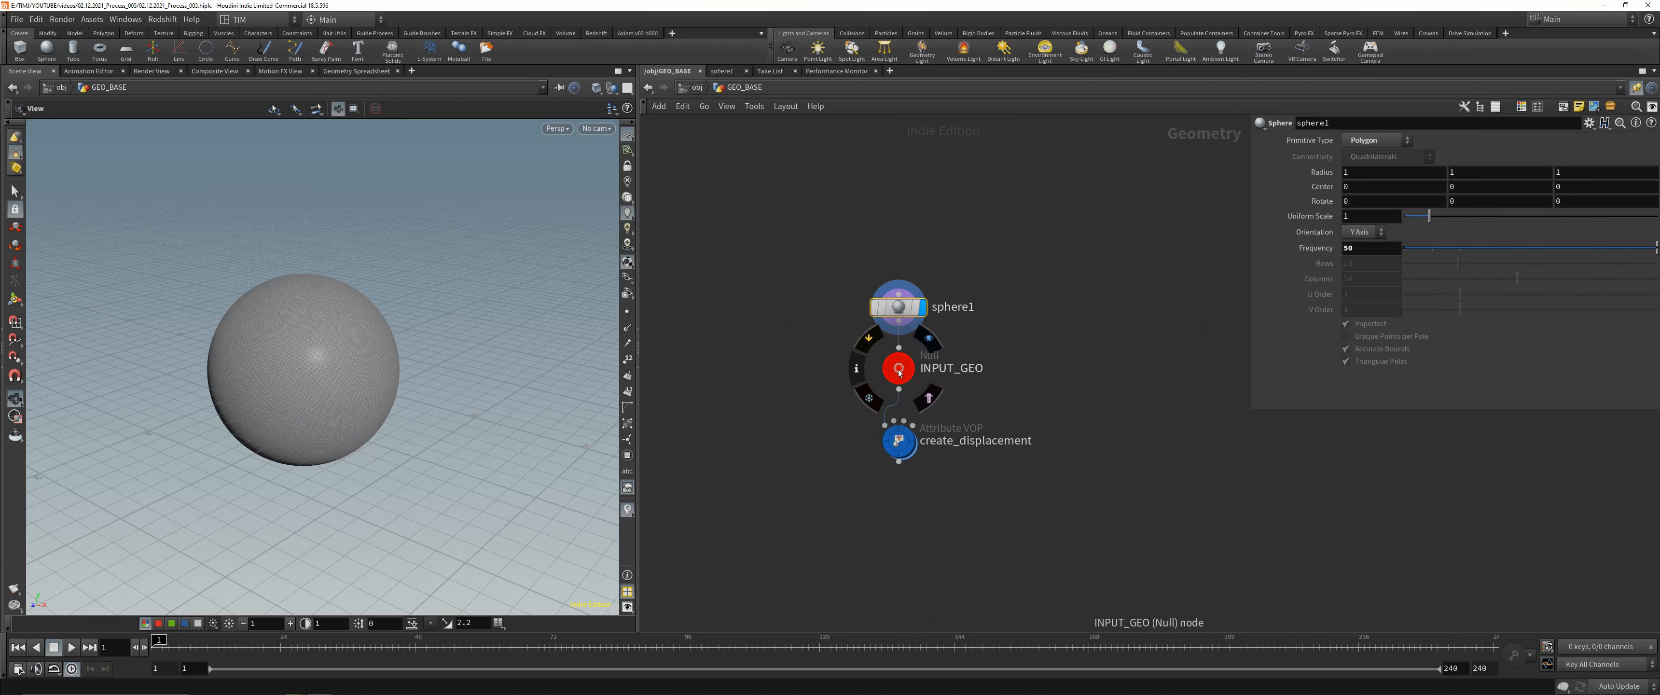
pyautogui.keyDown('shift'); pyautogui.moveTo(899, 372); pyautogui.dragTo(899, 244); pyautogui.keyUp('shift')
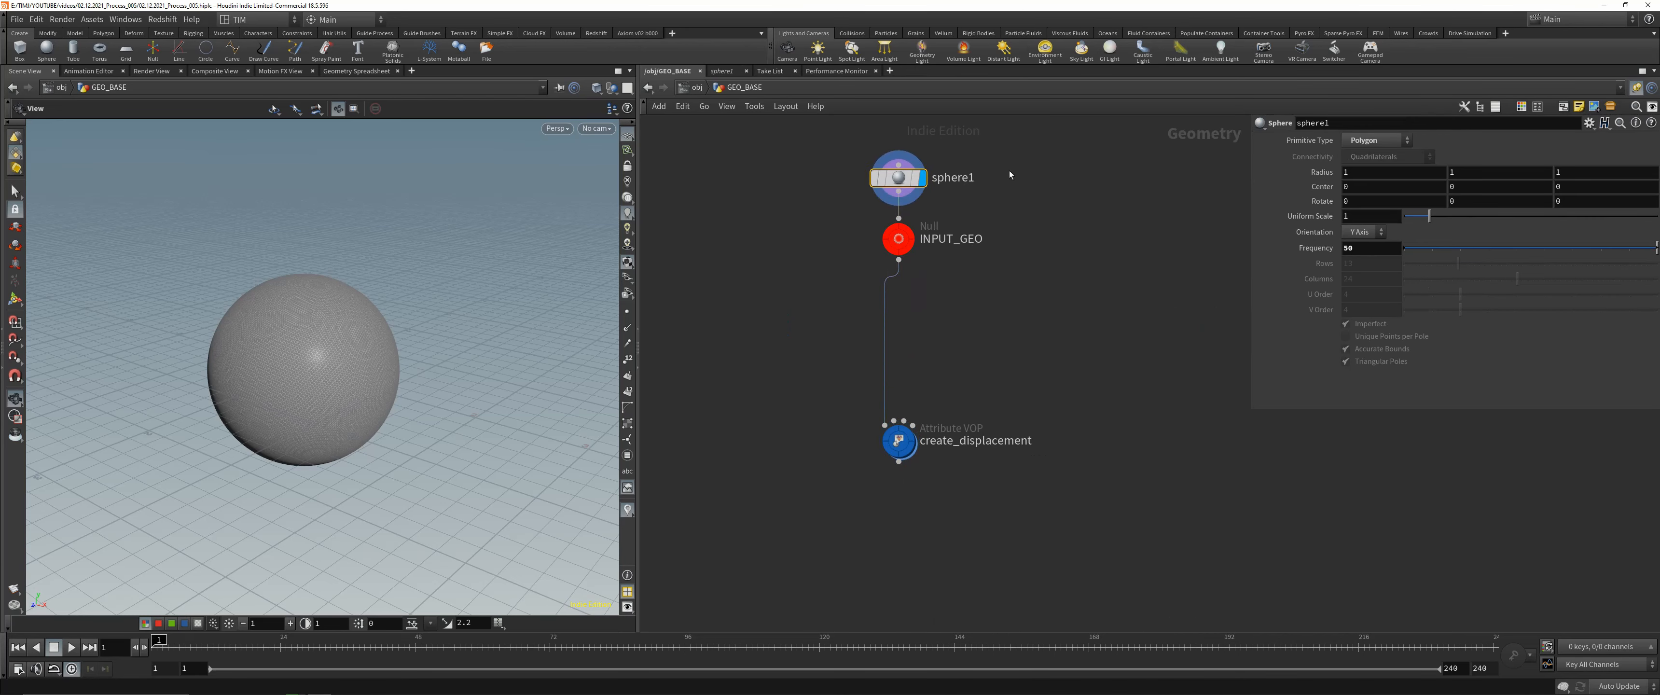
pyautogui.moveTo(1461, 171); pyautogui.dragTo(1495, 172, button='middle')
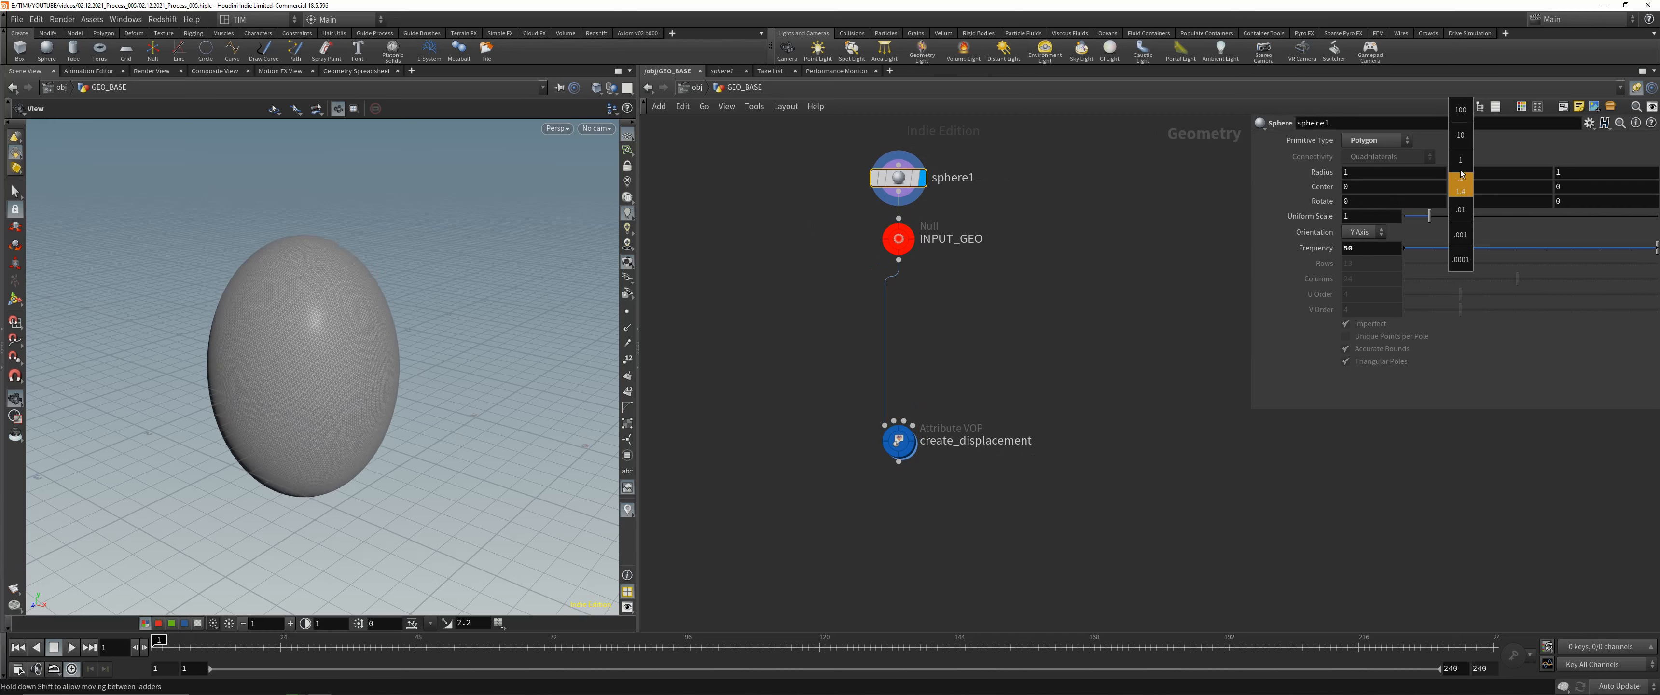
pyautogui.moveTo(440, 376); pyautogui.dragTo(353, 343)
# - Reopen the create_displacement network and move the Anti-Aliased Noise node above the other nodes
pyautogui.doubleClick(899, 442)
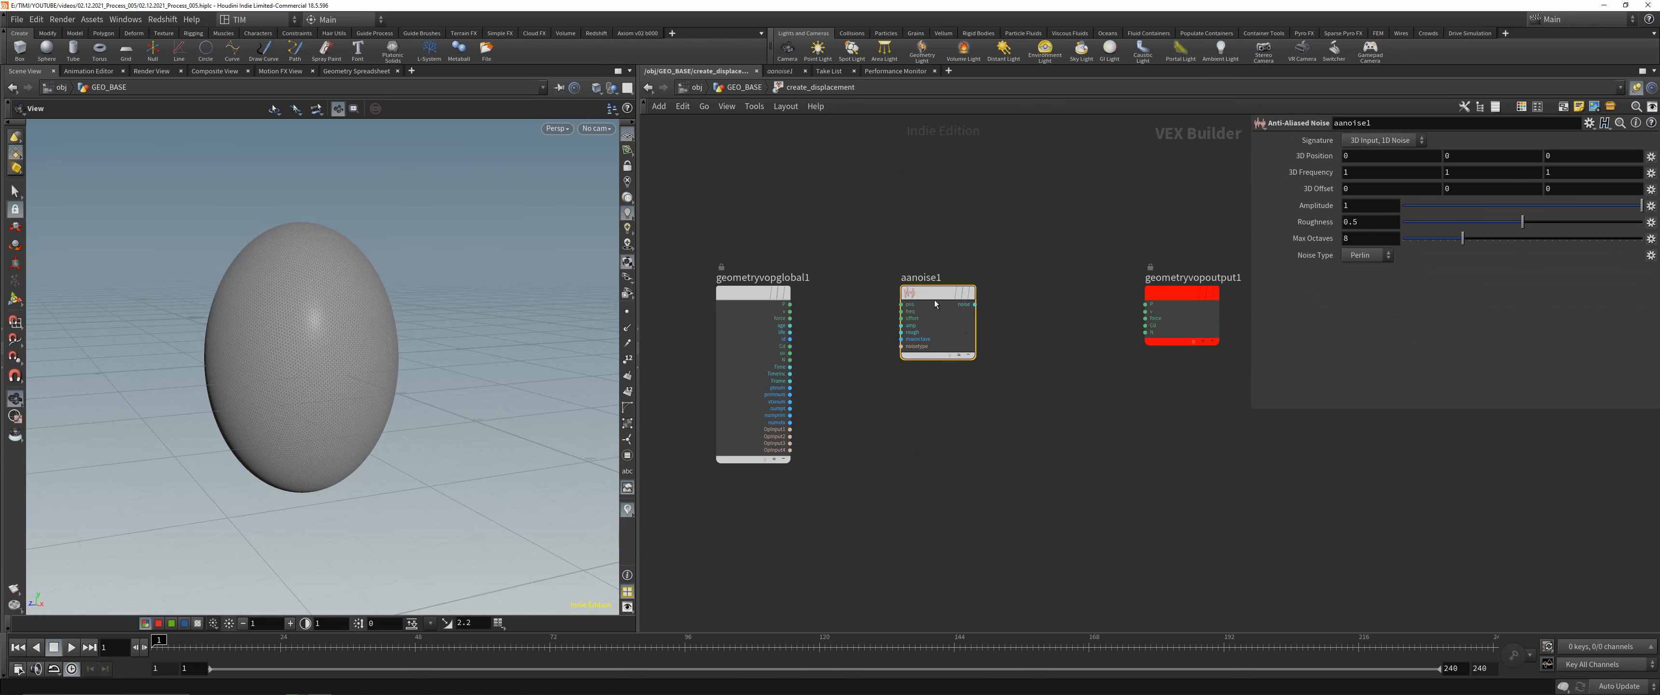
pyautogui.moveTo(945, 308); pyautogui.dragTo(969, 309)
pyautogui.scroll(2, 861, 401)
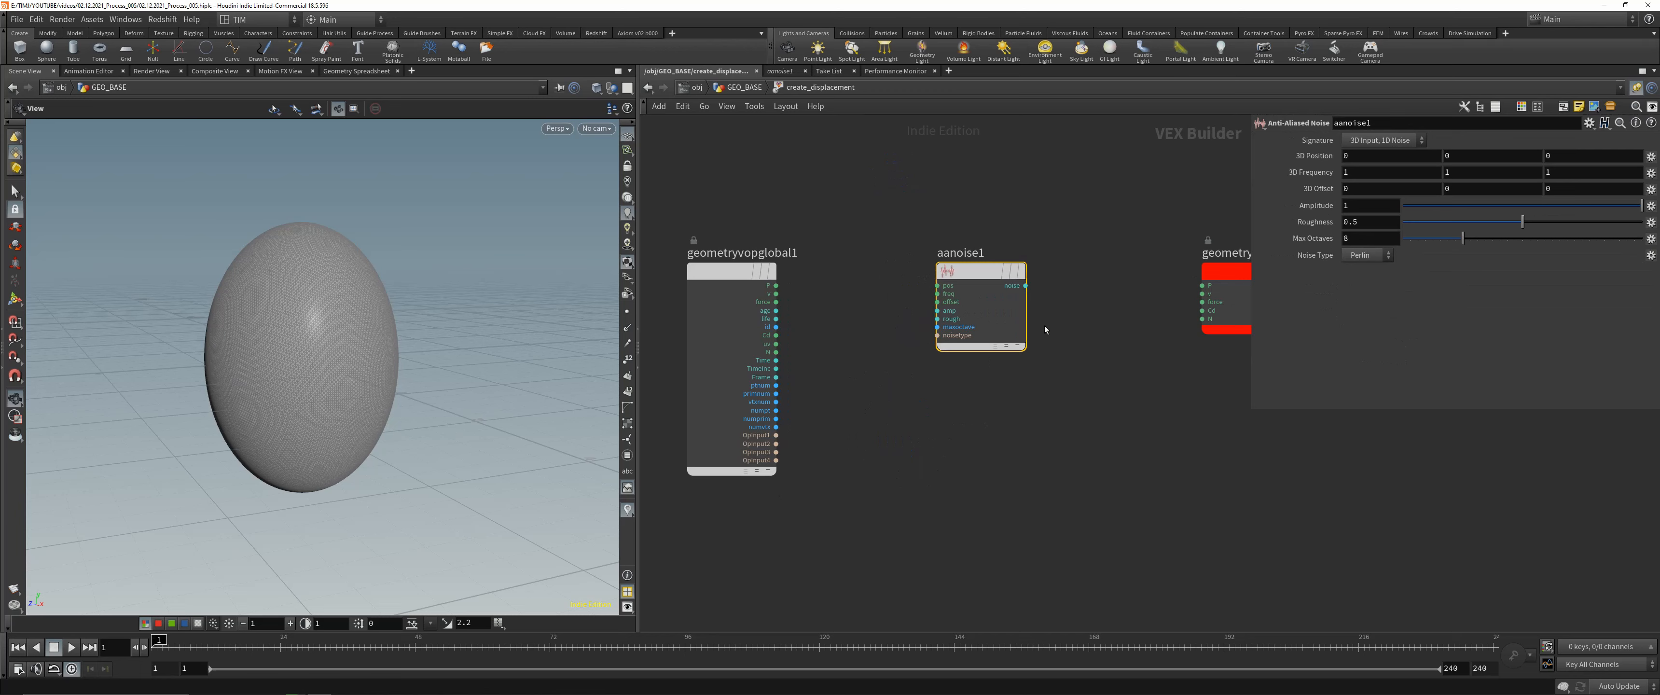
pyautogui.scroll(-1, 912, 288)
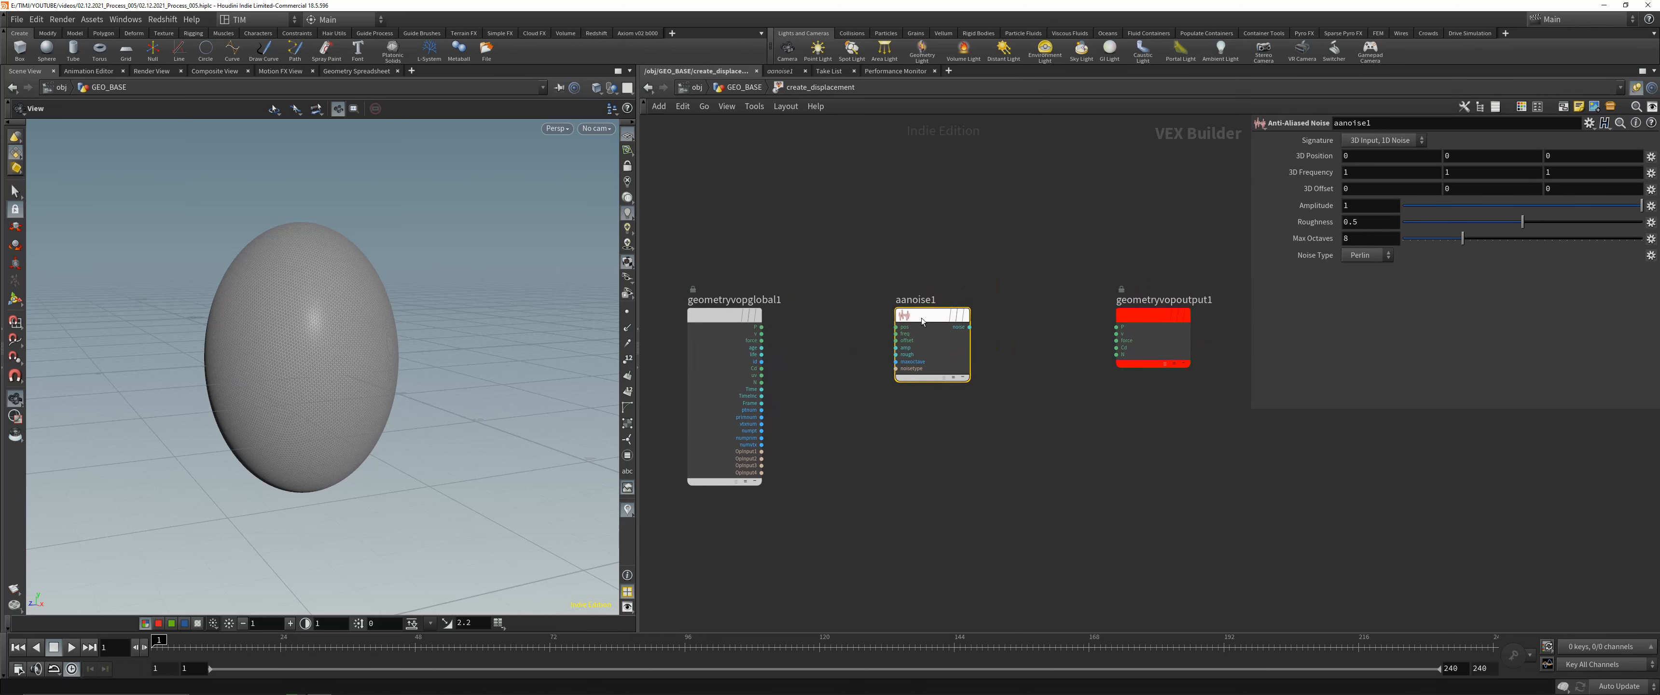
pyautogui.moveTo(921, 319); pyautogui.dragTo(907, 168)
# - Add a Curl Noise node just below the Anti-Aliased Noise node
pyautogui.press('Tab')
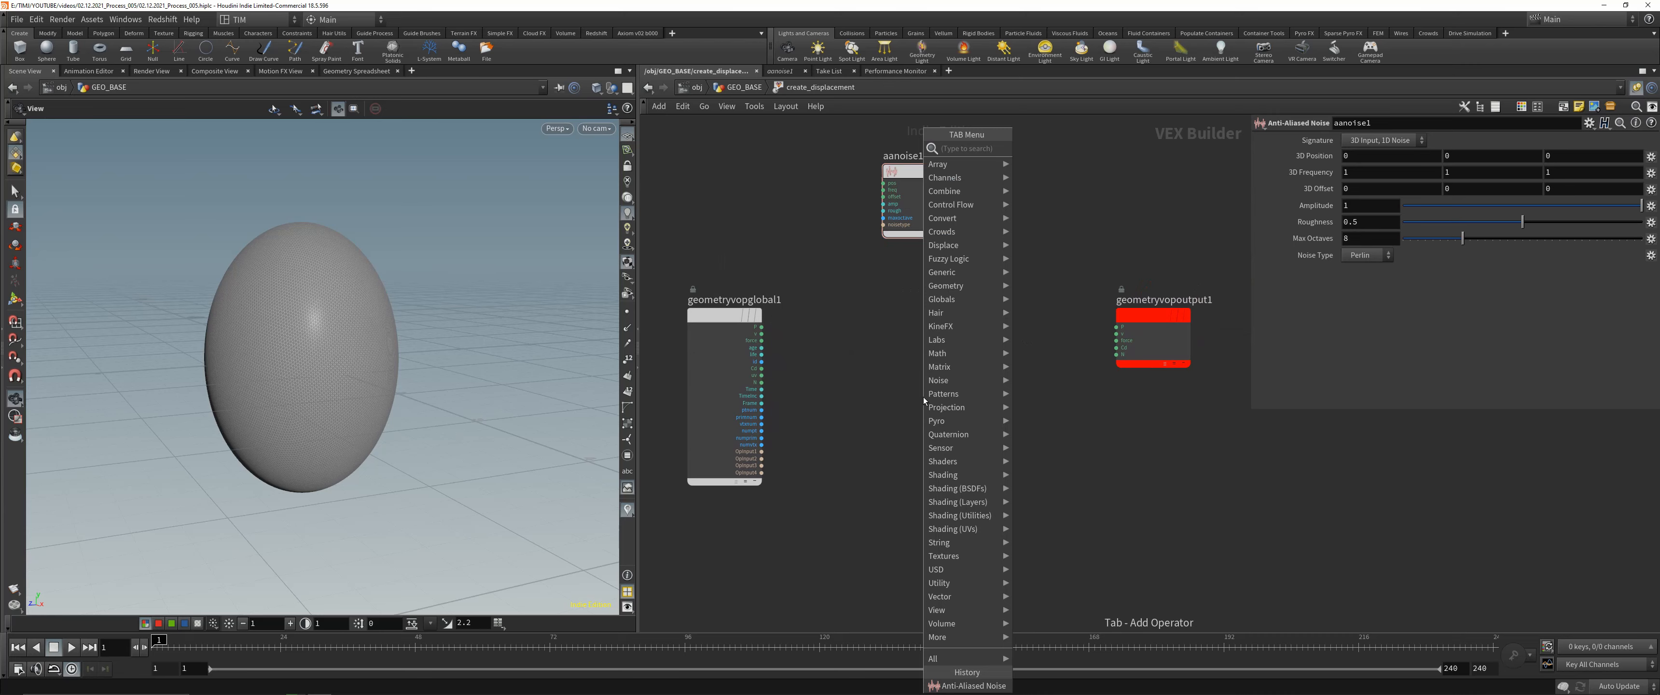
pyautogui.write('mult')
pyautogui.press('Return')
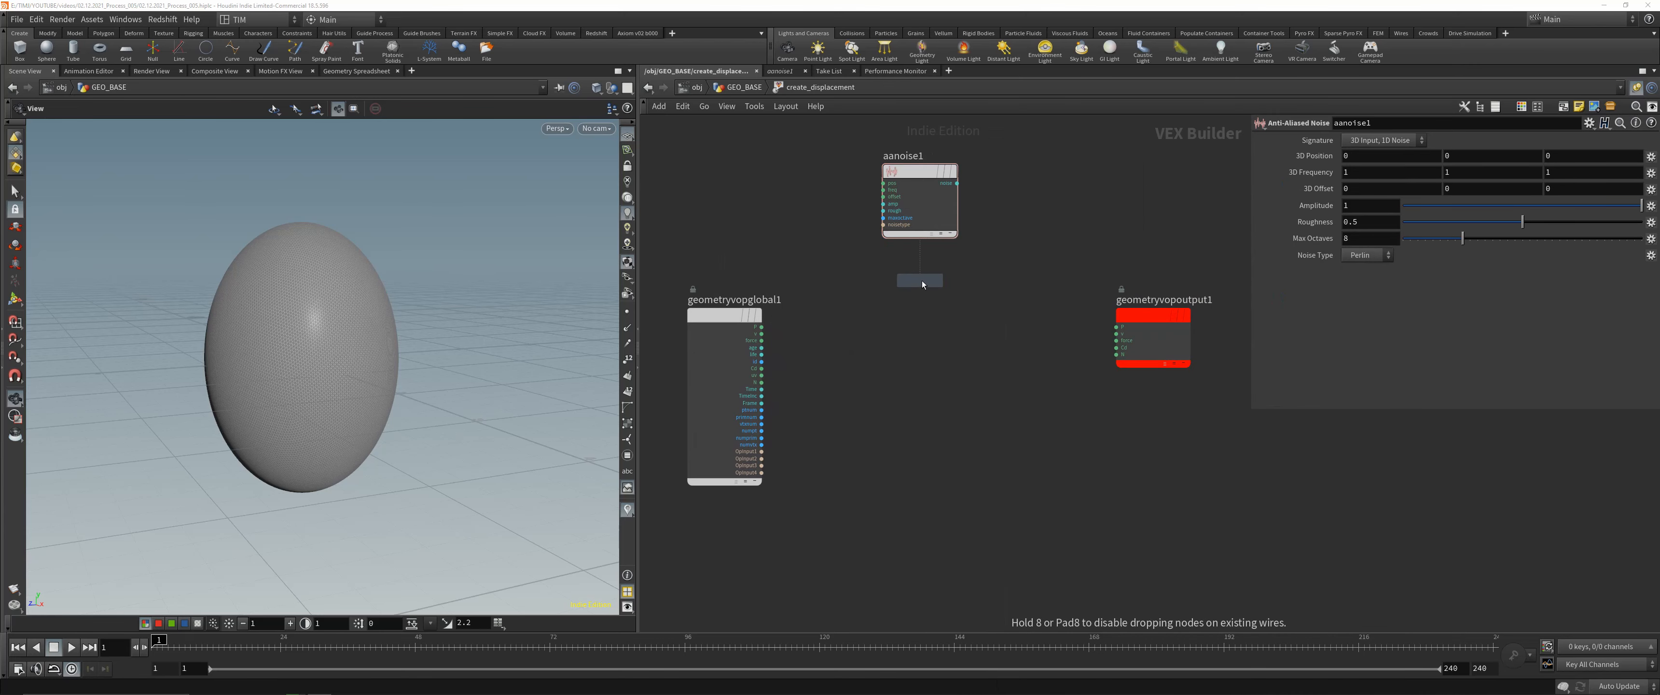
pyautogui.click(923, 285)
# - Add a Pyro Noise node directly below the Curl Noise node
pyautogui.moveTo(884, 538); pyautogui.dragTo(874, 475, button='middle')
pyautogui.press('Tab')
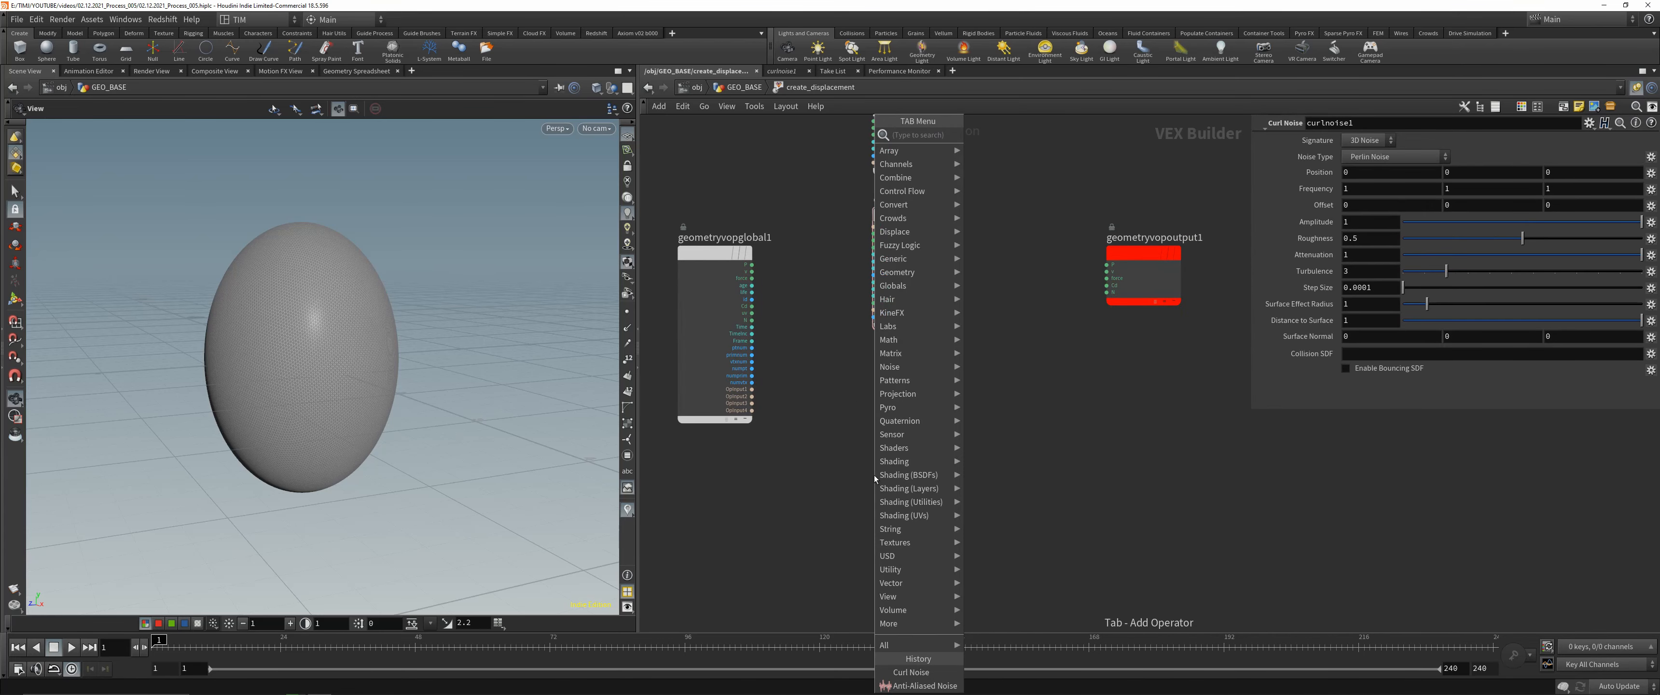
pyautogui.write('py')
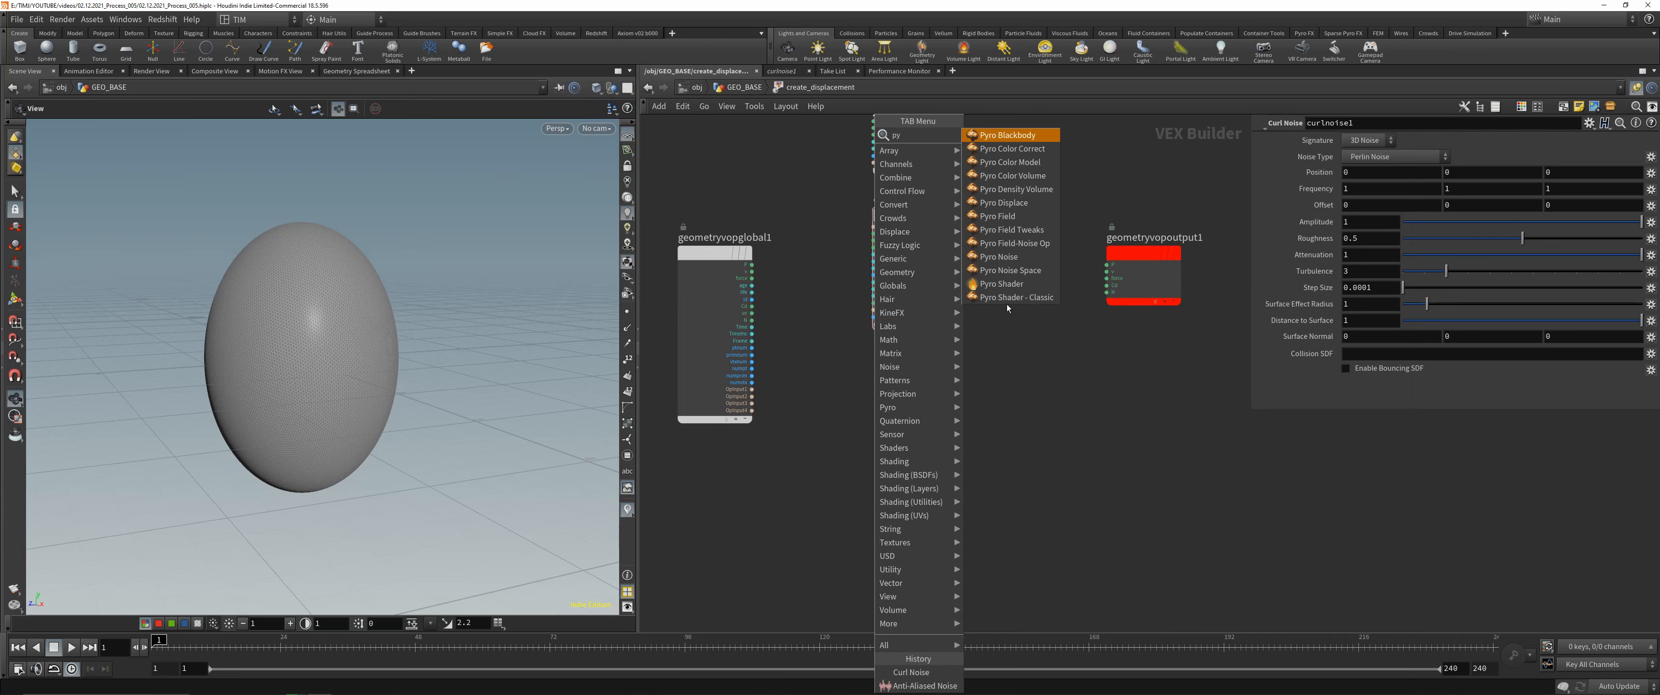
pyautogui.click(1002, 257)
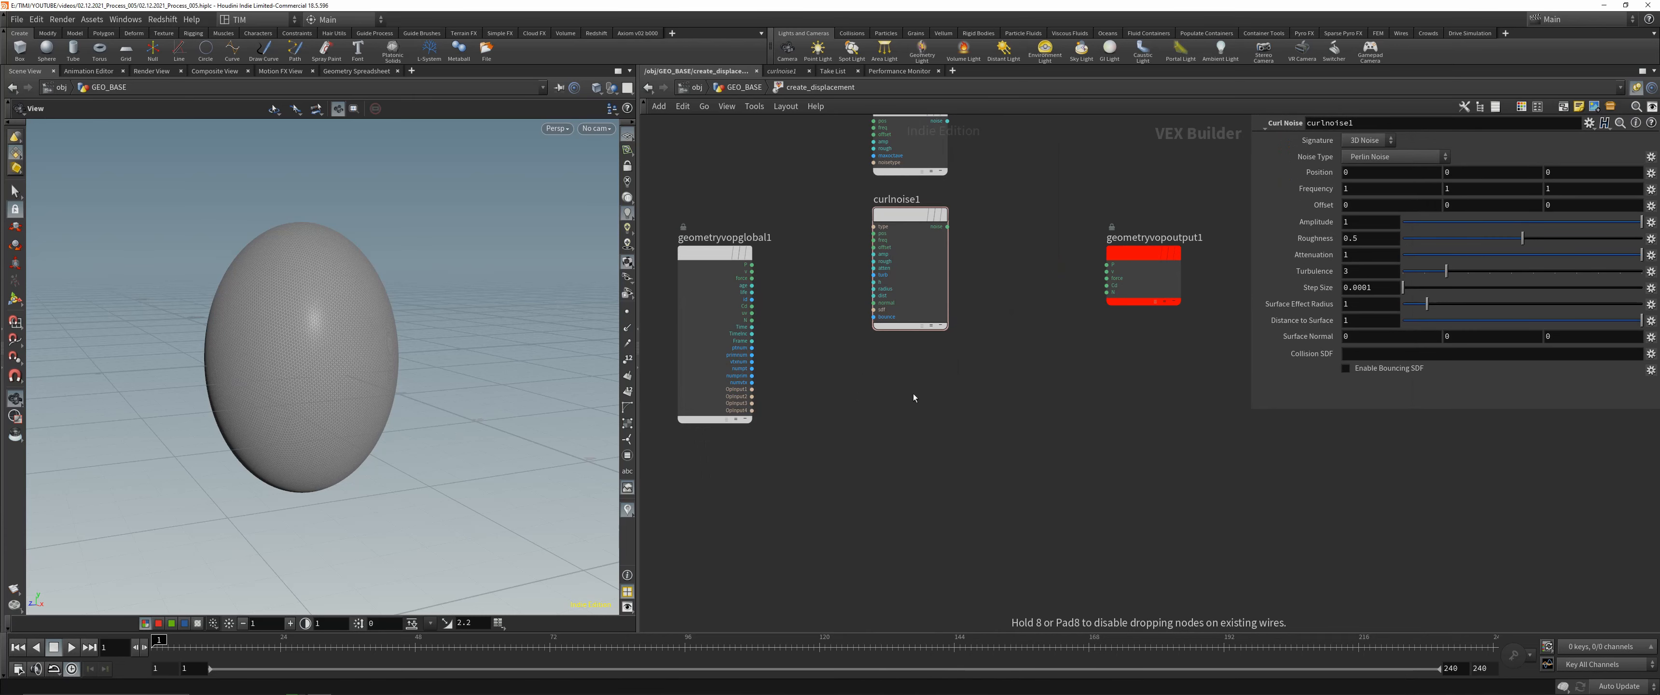
pyautogui.click(913, 390)
pyautogui.moveTo(911, 380); pyautogui.dragTo(913, 399)
pyautogui.scroll(-2, 1018, 406)
pyautogui.moveTo(1016, 435); pyautogui.dragTo(978, 304, button='middle')
pyautogui.scroll(1, 967, 455)
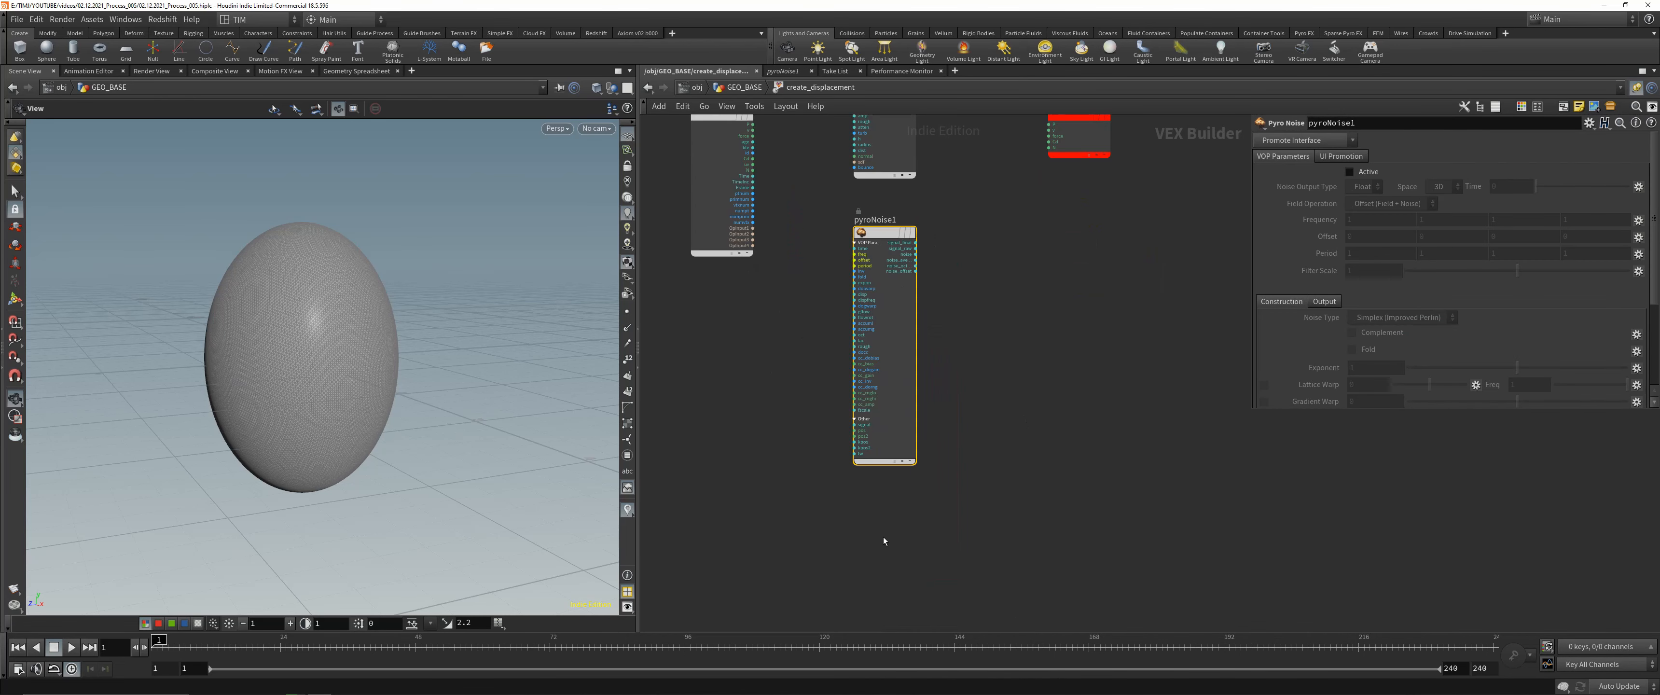
# - Add a Unified Noise - Static node at the bottom of the column of noise nodes
pyautogui.press('Tab')
pyautogui.write('uni')
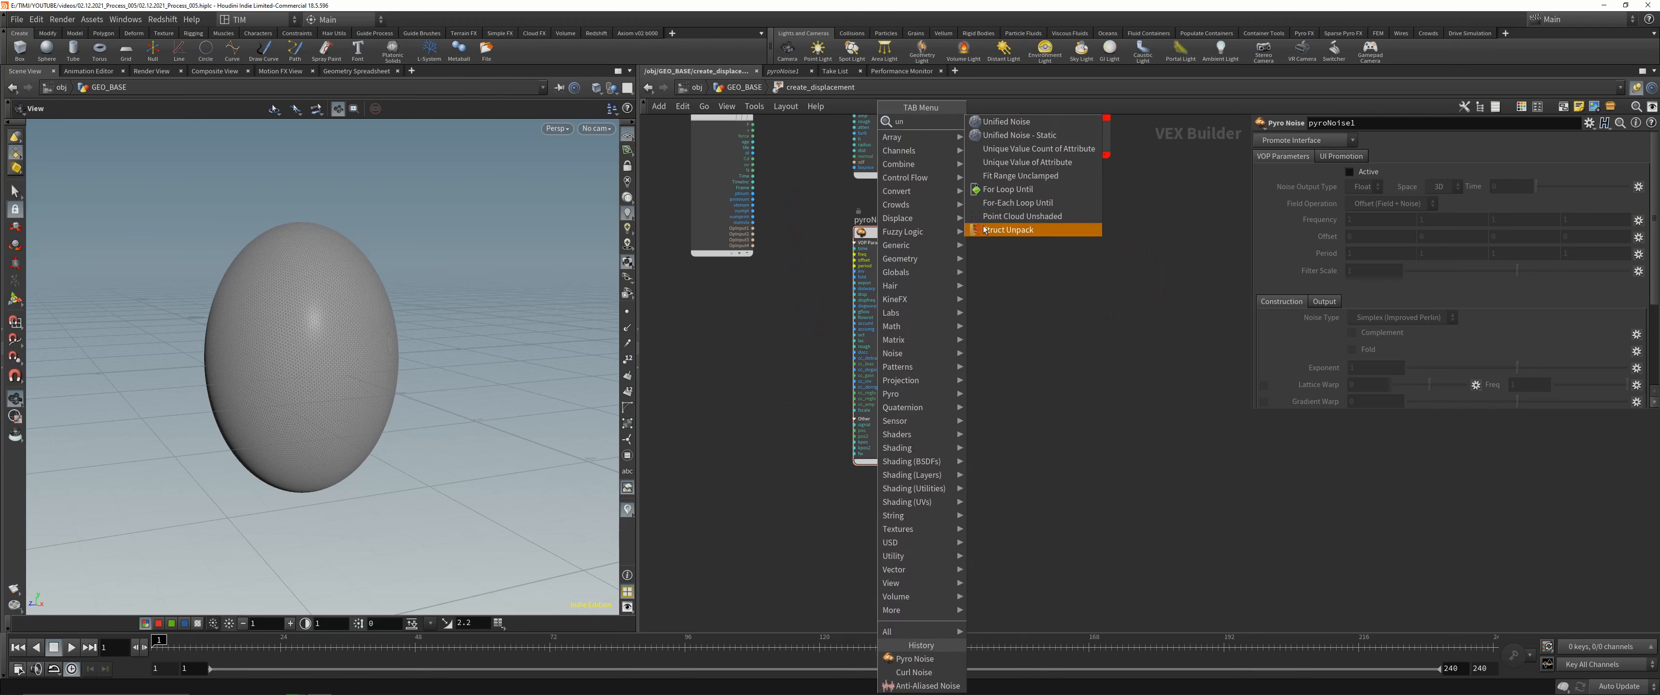
pyautogui.click(1024, 137)
pyautogui.click(888, 514)
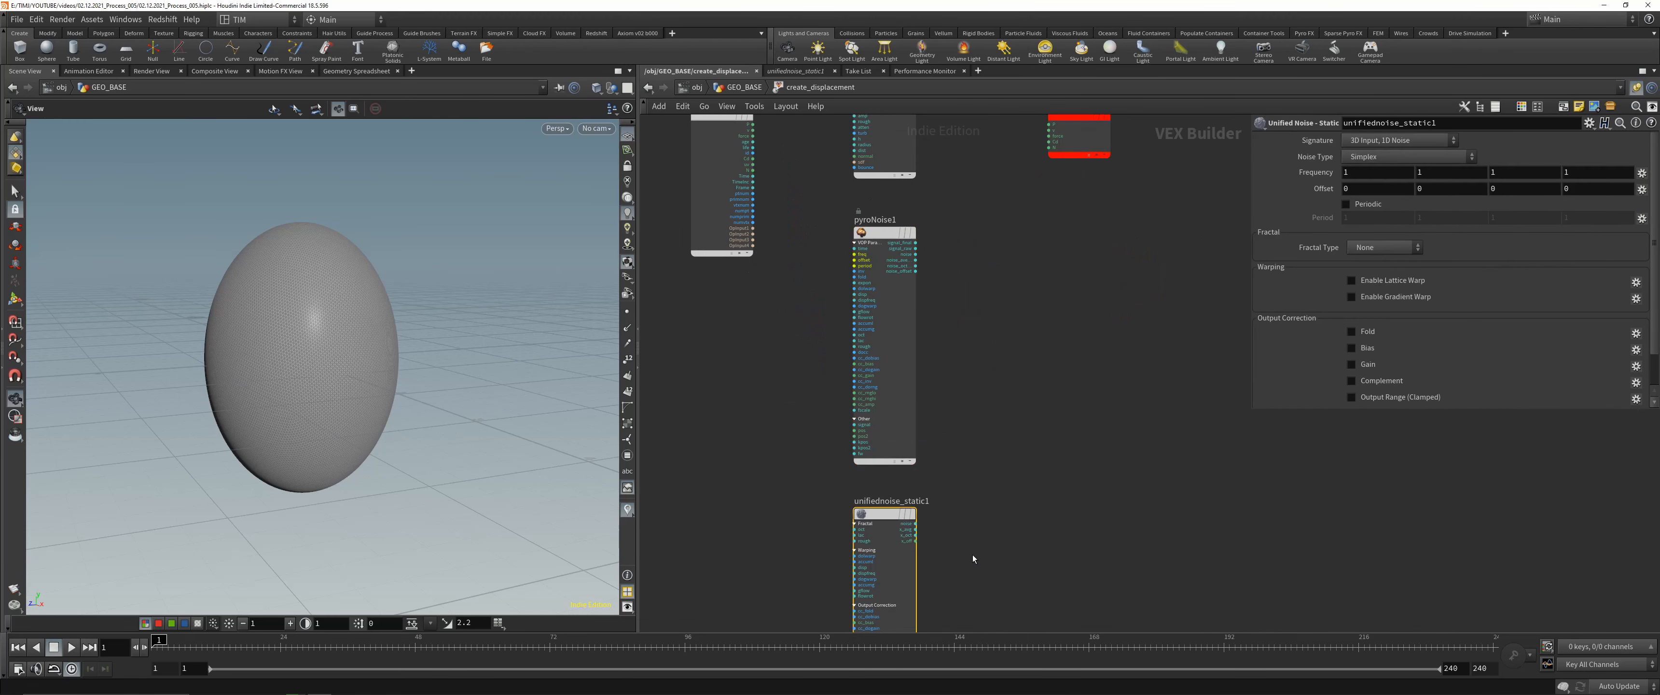
# - Add a Periodic Noise node below the Unified Noise - Static node
pyautogui.scroll(-4, 957, 410)
pyautogui.press('Tab')
pyautogui.write('no')
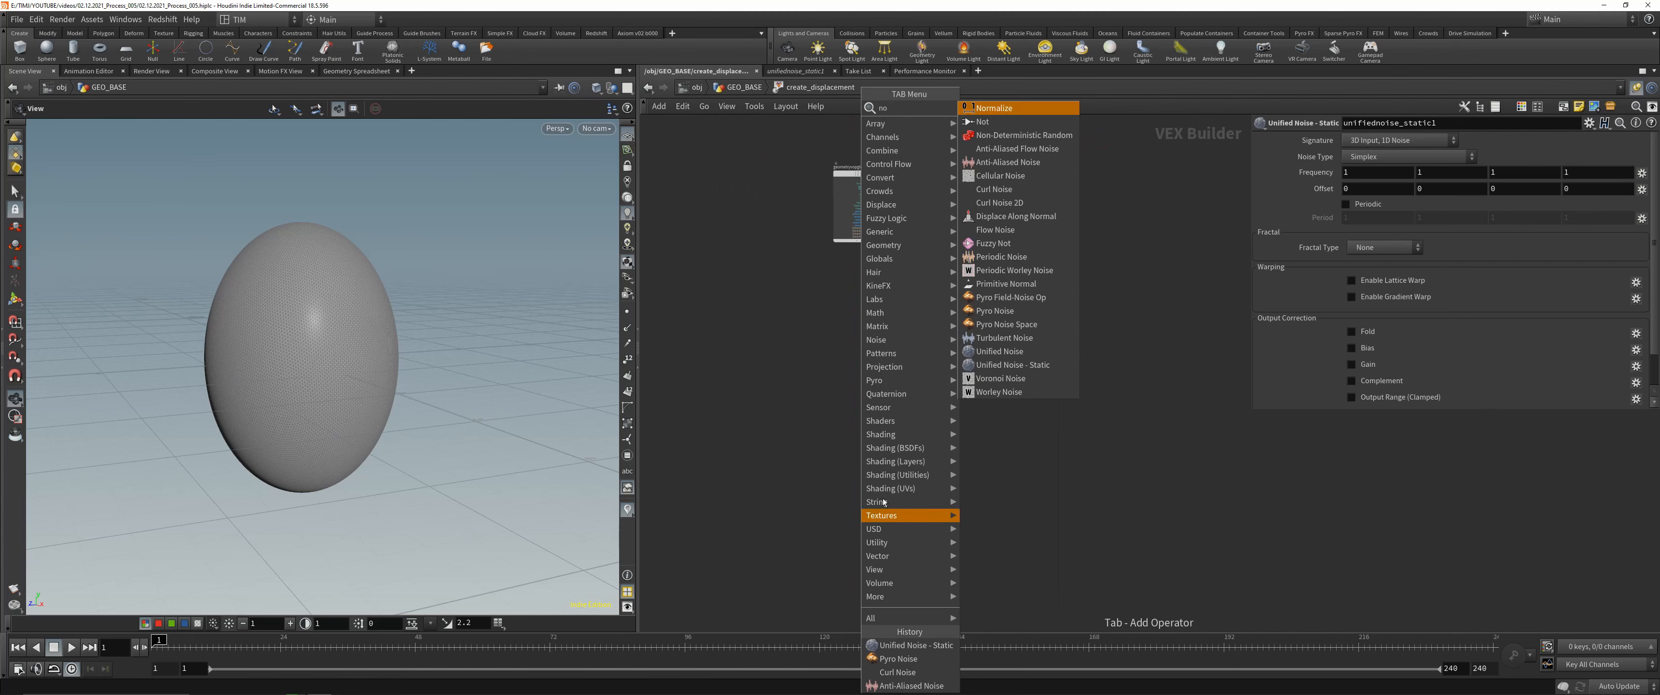
pyautogui.click(1016, 258)
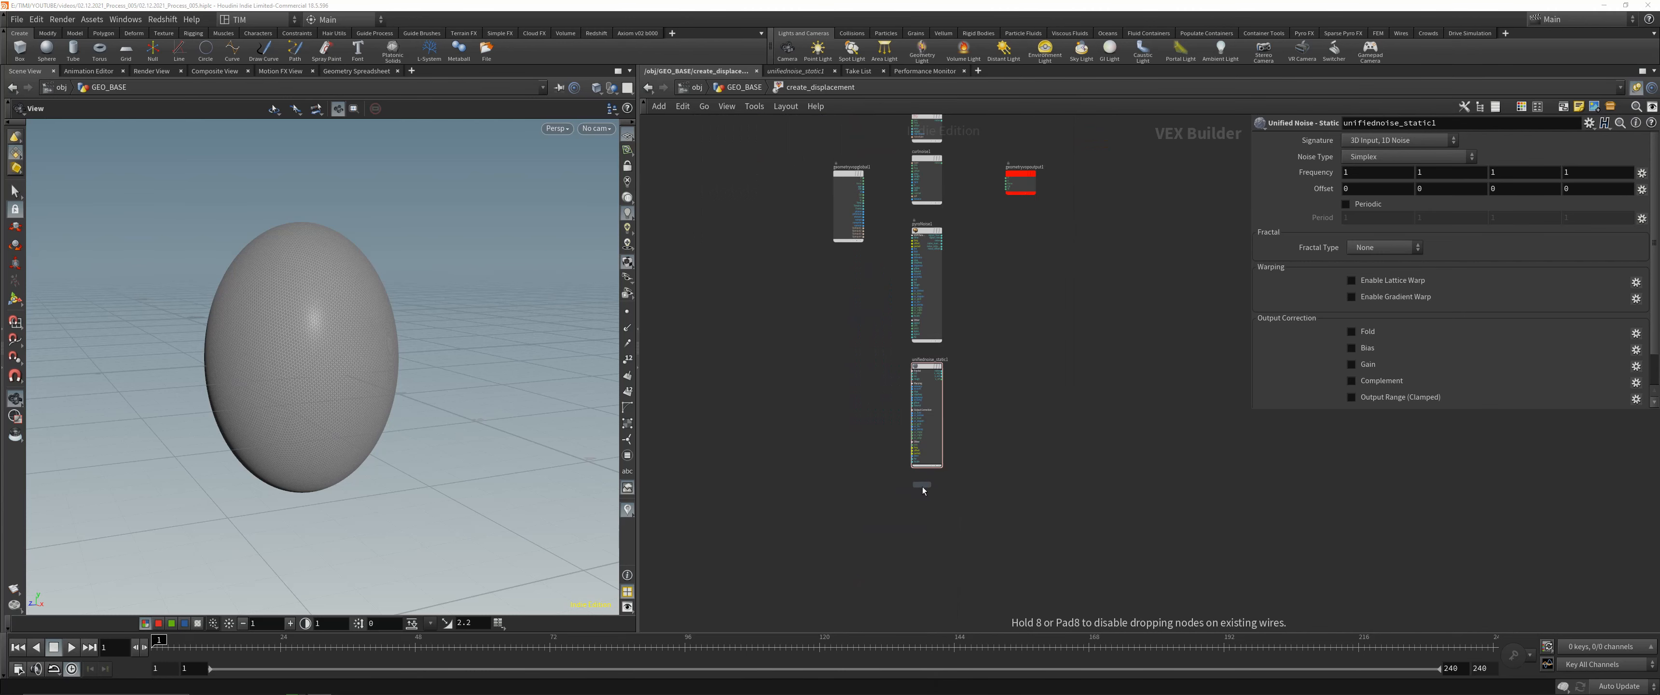
pyautogui.click(926, 489)
# - Add a Turbulent Noise node below the Periodic Noise node
pyautogui.scroll(-3, 866, 484)
pyautogui.press('Tab')
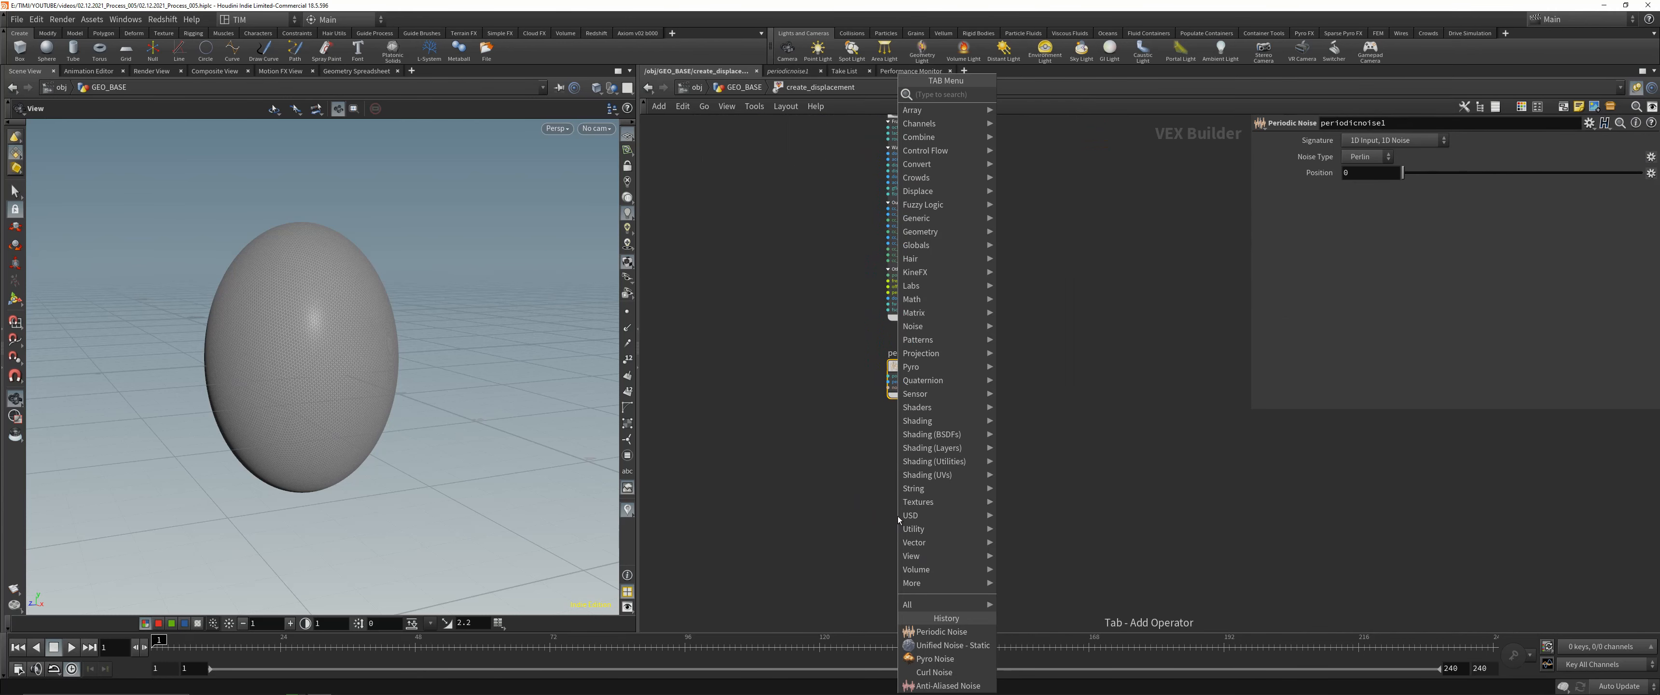
pyautogui.write('noi')
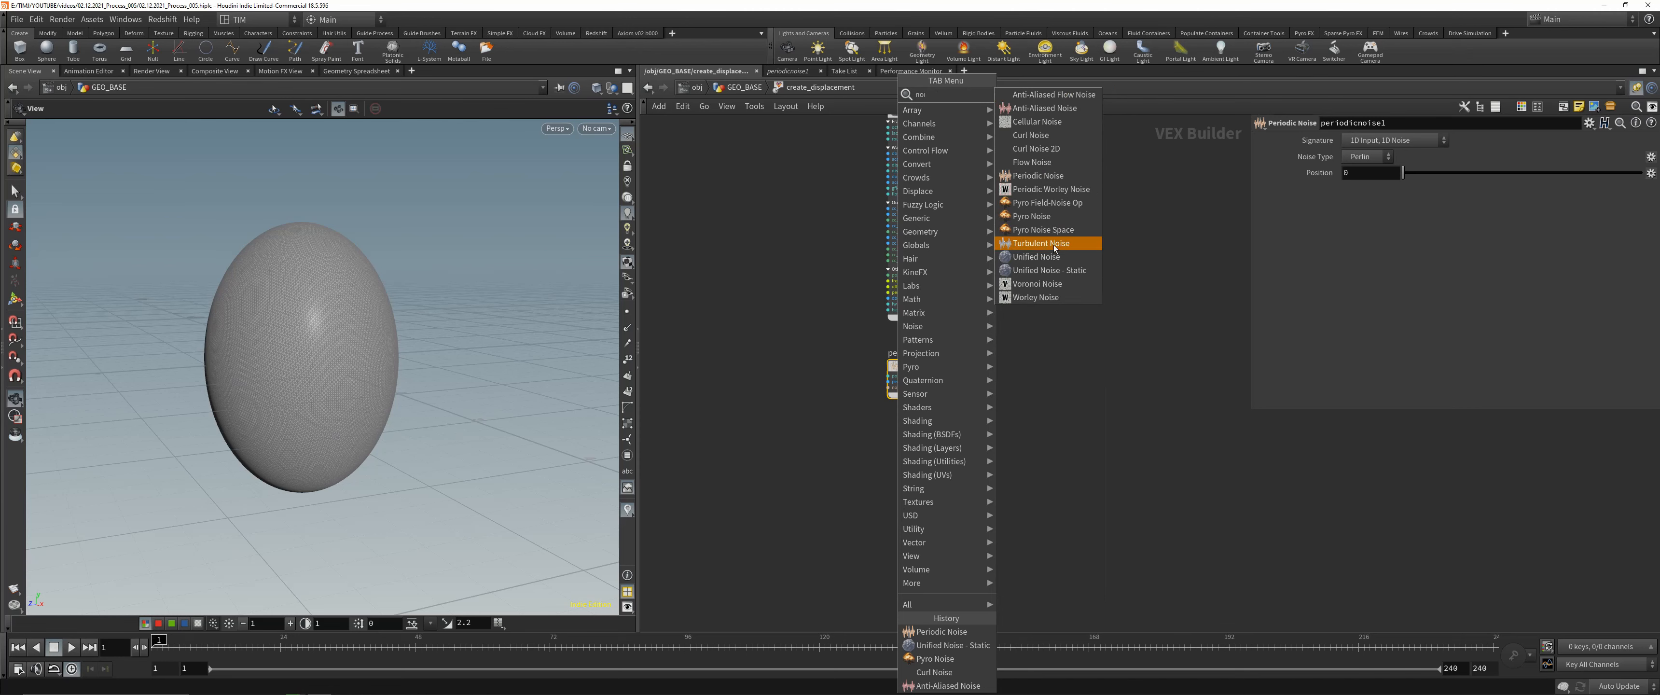
pyautogui.click(1053, 245)
pyautogui.click(920, 445)
# - Add one more noise node below the Turbulent Noise node
pyautogui.scroll(-3, 796, 440)
pyautogui.press('Tab')
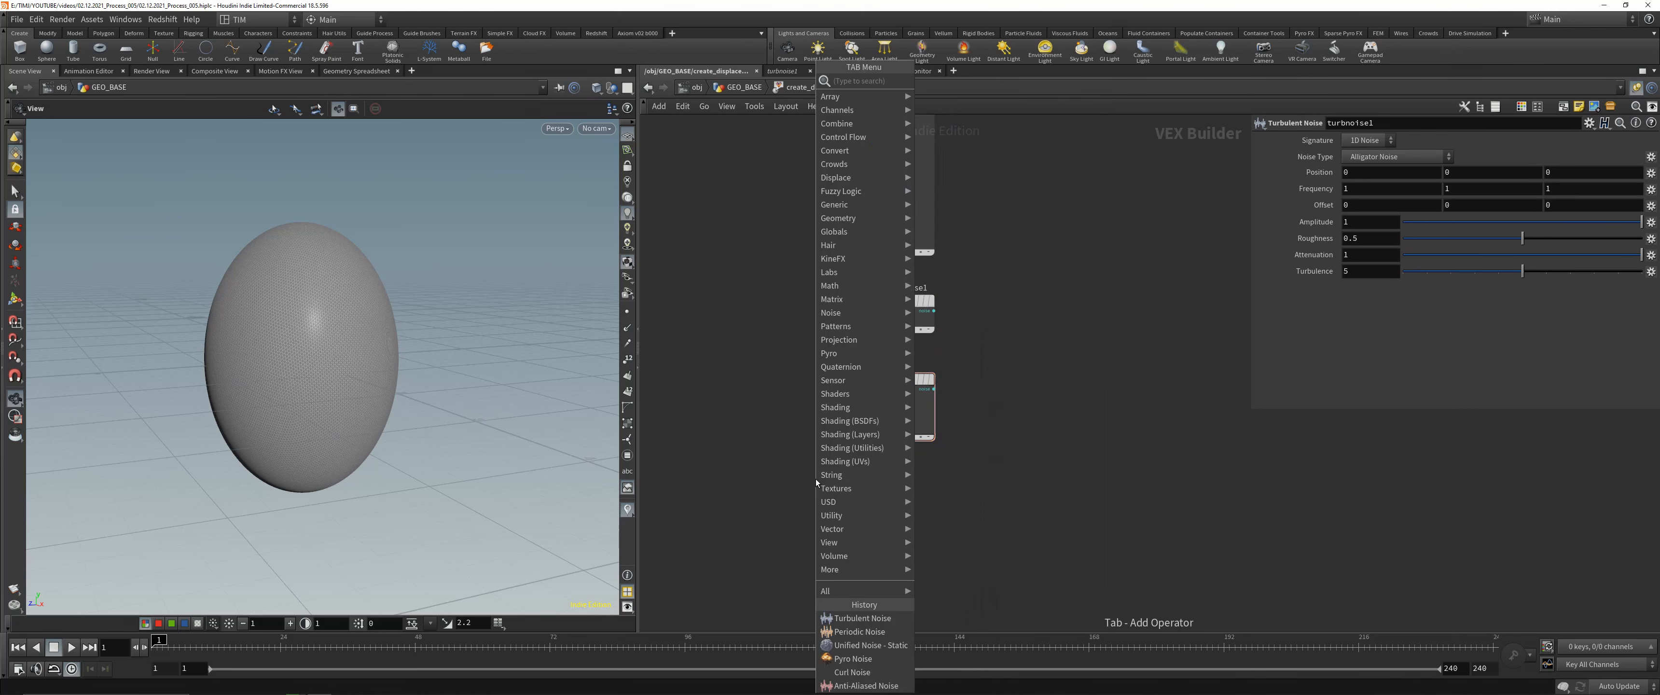
pyautogui.write('noi')
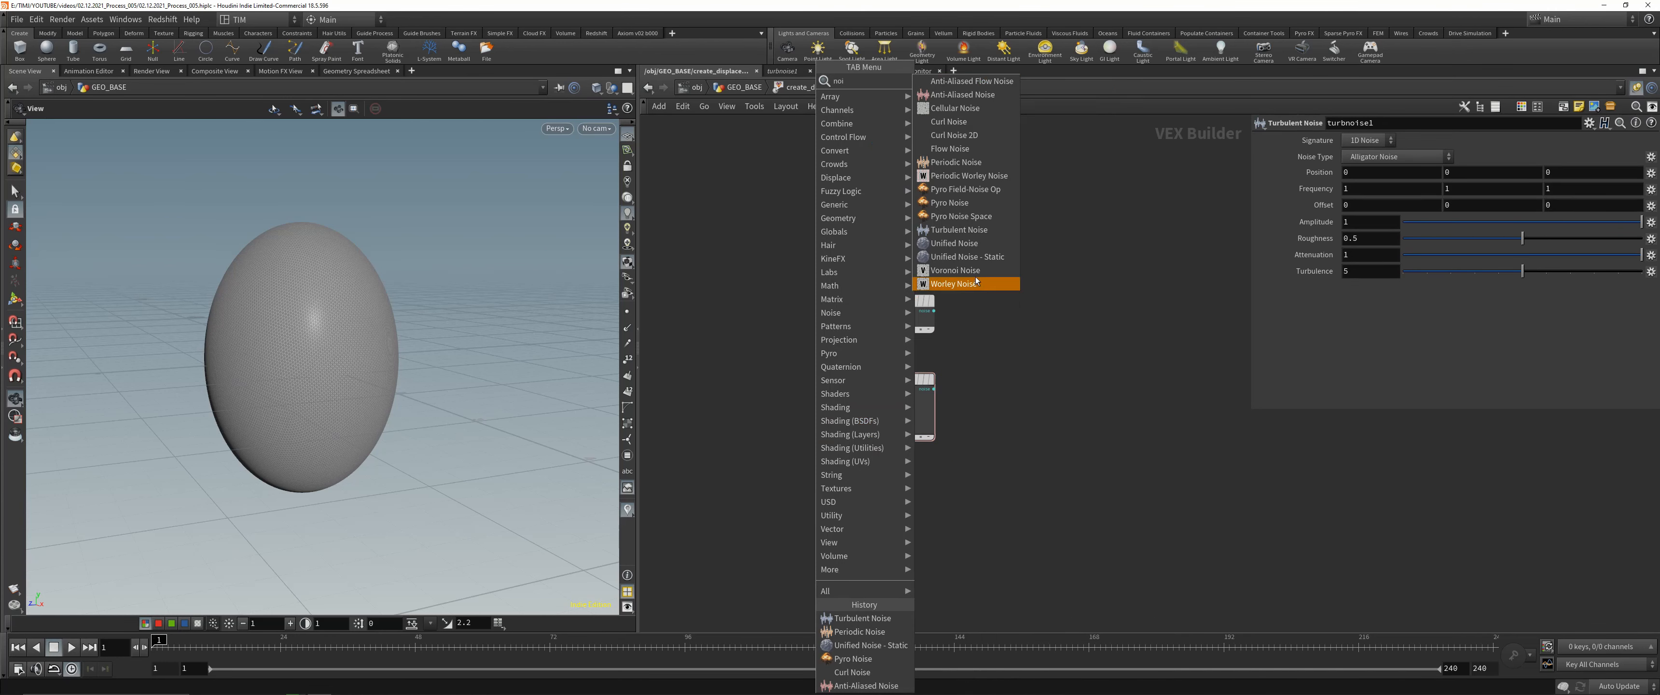
pyautogui.click(963, 158)
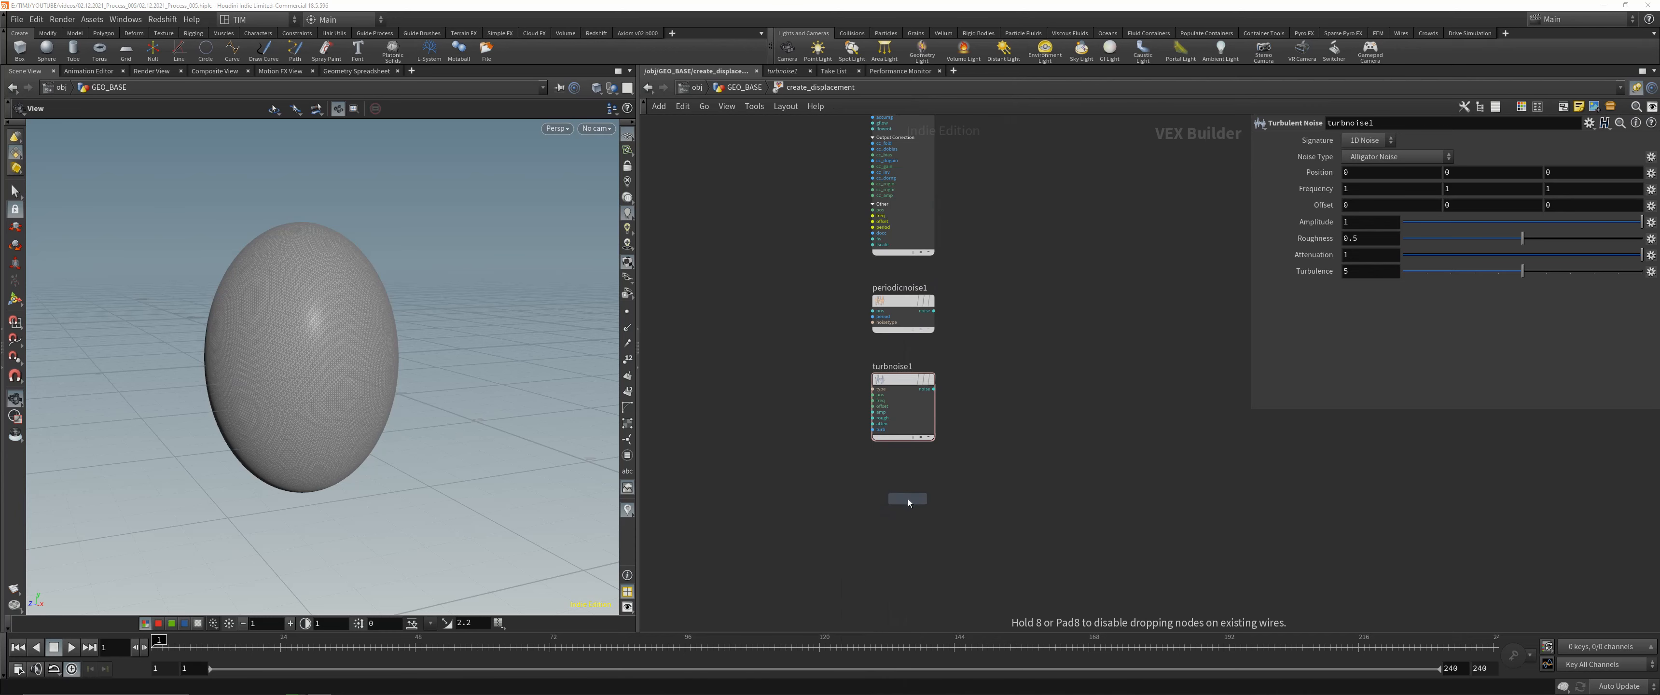
pyautogui.click(908, 503)
# - Delete the three noise nodes below Unified Noise - Static, and delete the Pyro Noise node
pyautogui.scroll(-5, 815, 517)
pyautogui.moveTo(781, 452); pyautogui.dragTo(786, 465, button='middle')
pyautogui.moveTo(834, 582); pyautogui.dragTo(883, 175)
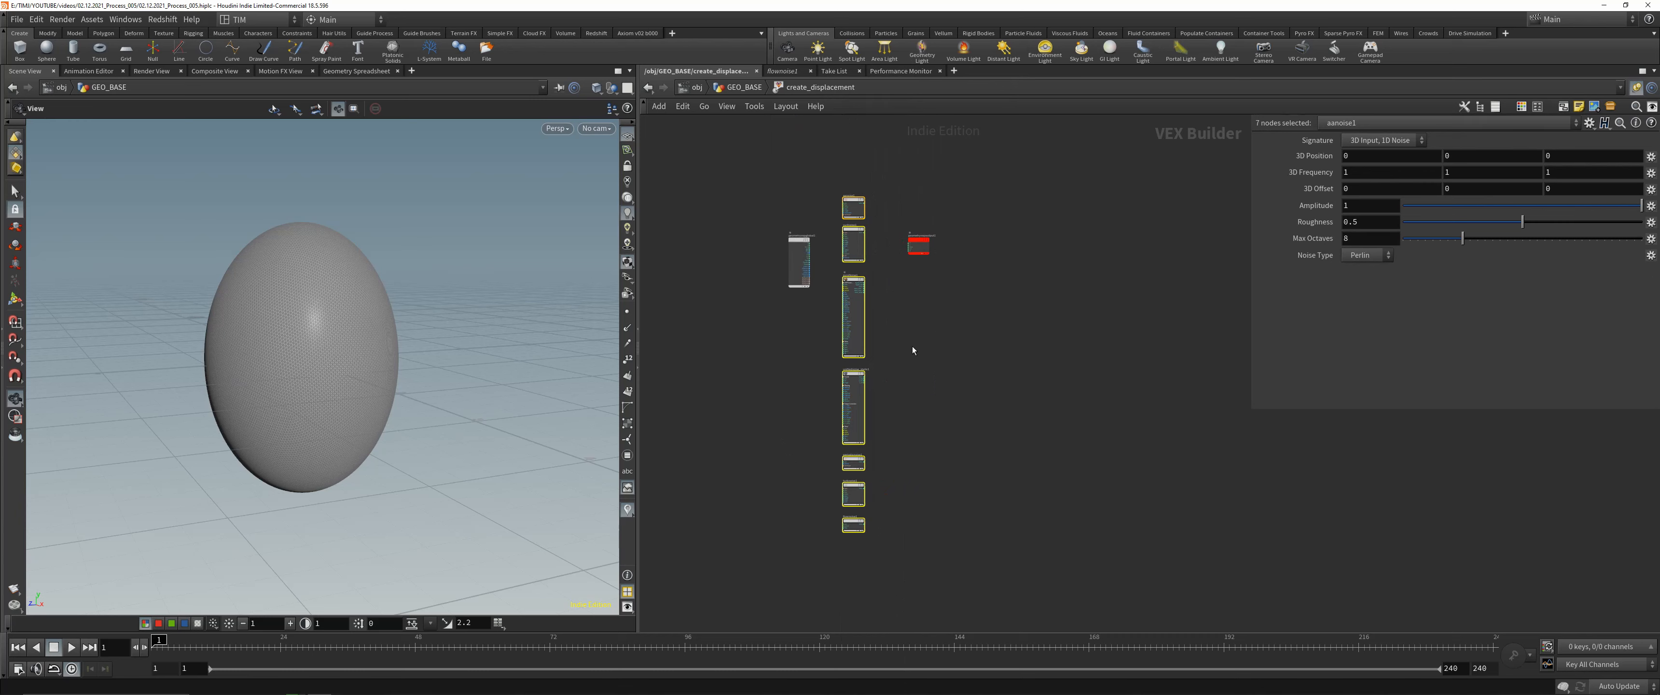
pyautogui.scroll(3, 813, 493)
pyautogui.scroll(-2, 820, 461)
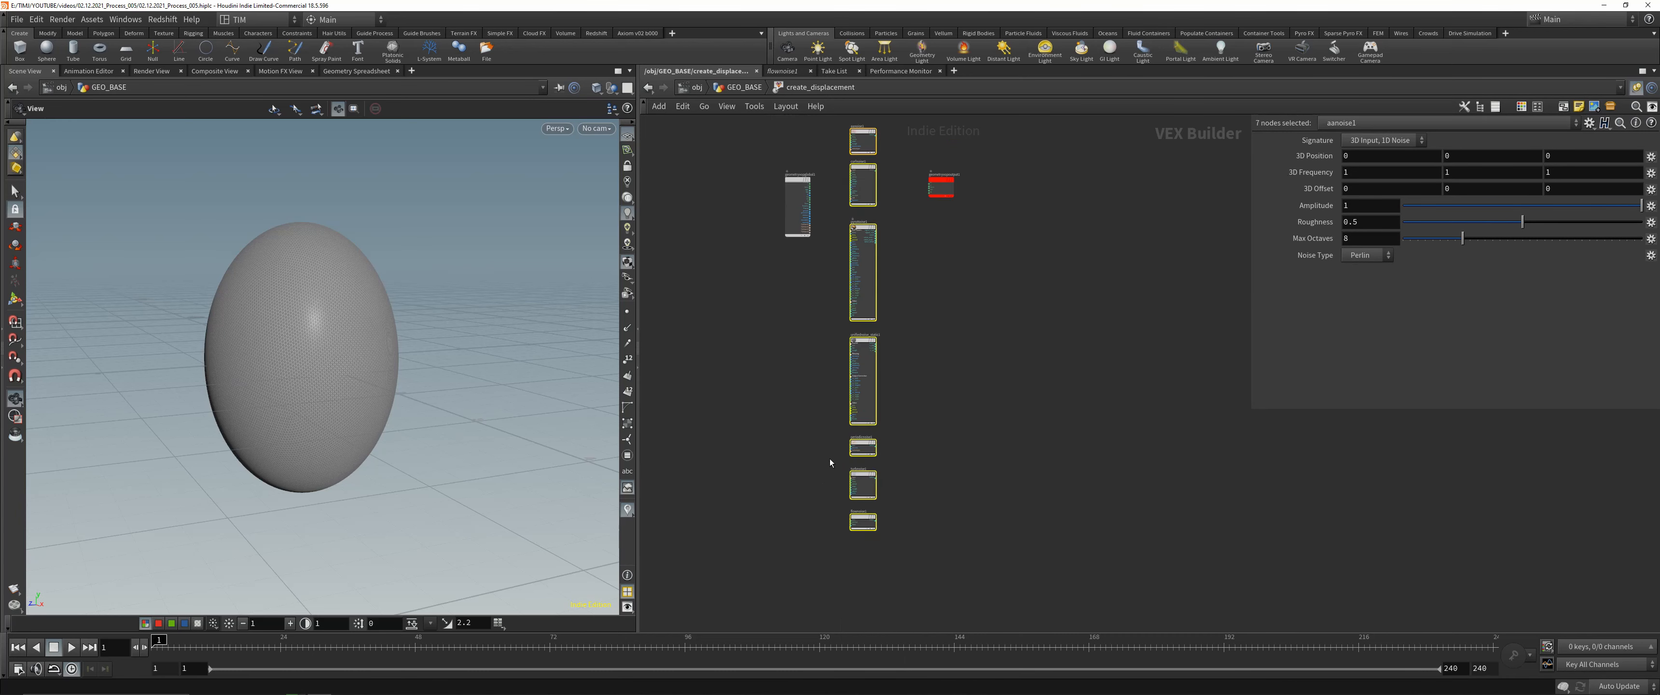
pyautogui.scroll(2, 830, 458)
pyautogui.moveTo(801, 581); pyautogui.dragTo(928, 430)
pyautogui.moveTo(977, 369); pyautogui.dragTo(979, 463, button='middle')
pyautogui.press('Delete')
pyautogui.moveTo(982, 327); pyautogui.dragTo(960, 395, button='middle')
pyautogui.moveTo(794, 394); pyautogui.dragTo(900, 306)
pyautogui.press('Delete')
# - Move the Unified Noise - Static node up so it sits directly below the Curl Noise node
pyautogui.moveTo(897, 281); pyautogui.dragTo(881, 338, button='middle')
pyautogui.moveTo(790, 363); pyautogui.dragTo(869, 270)
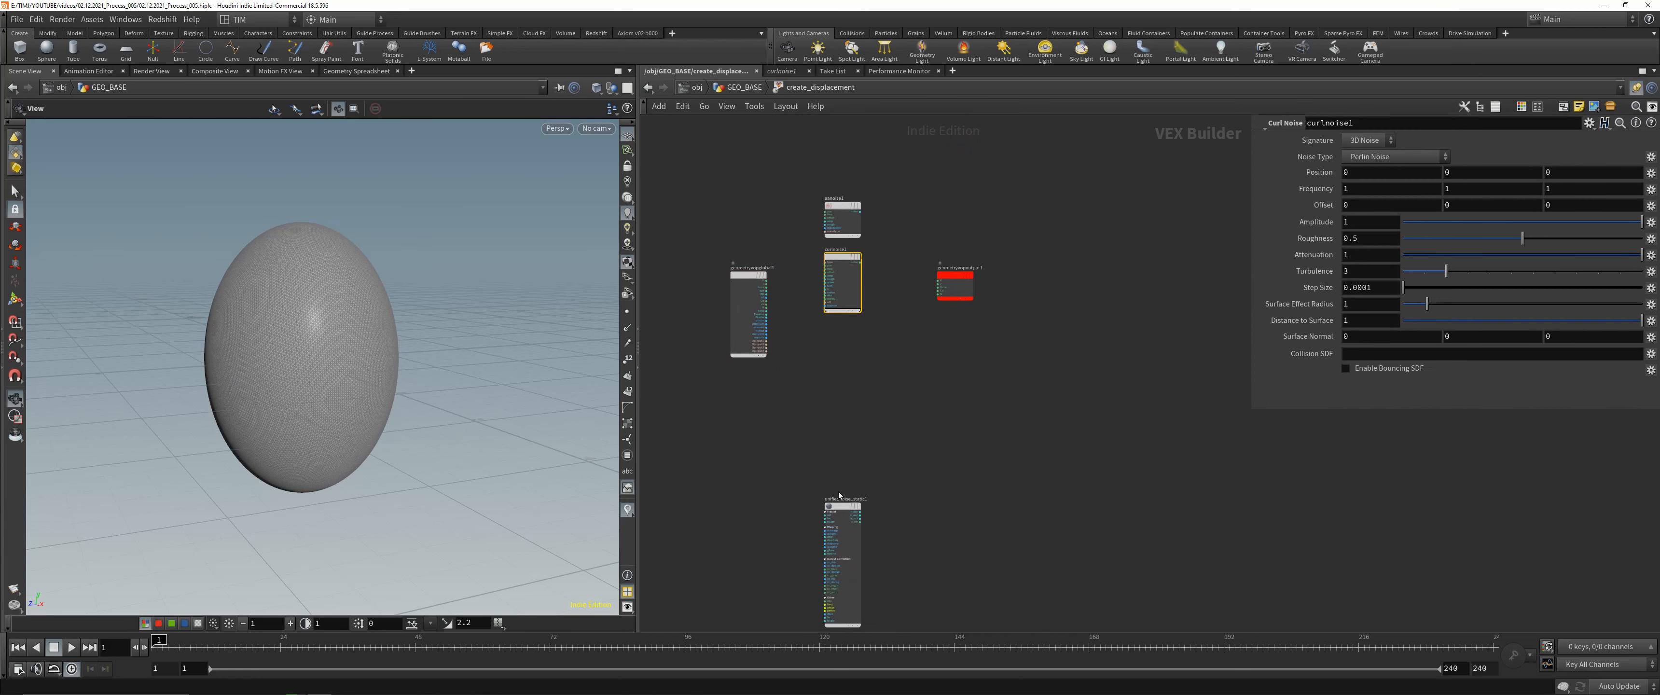
pyautogui.moveTo(840, 507); pyautogui.dragTo(840, 338)
pyautogui.scroll(2, 804, 271)
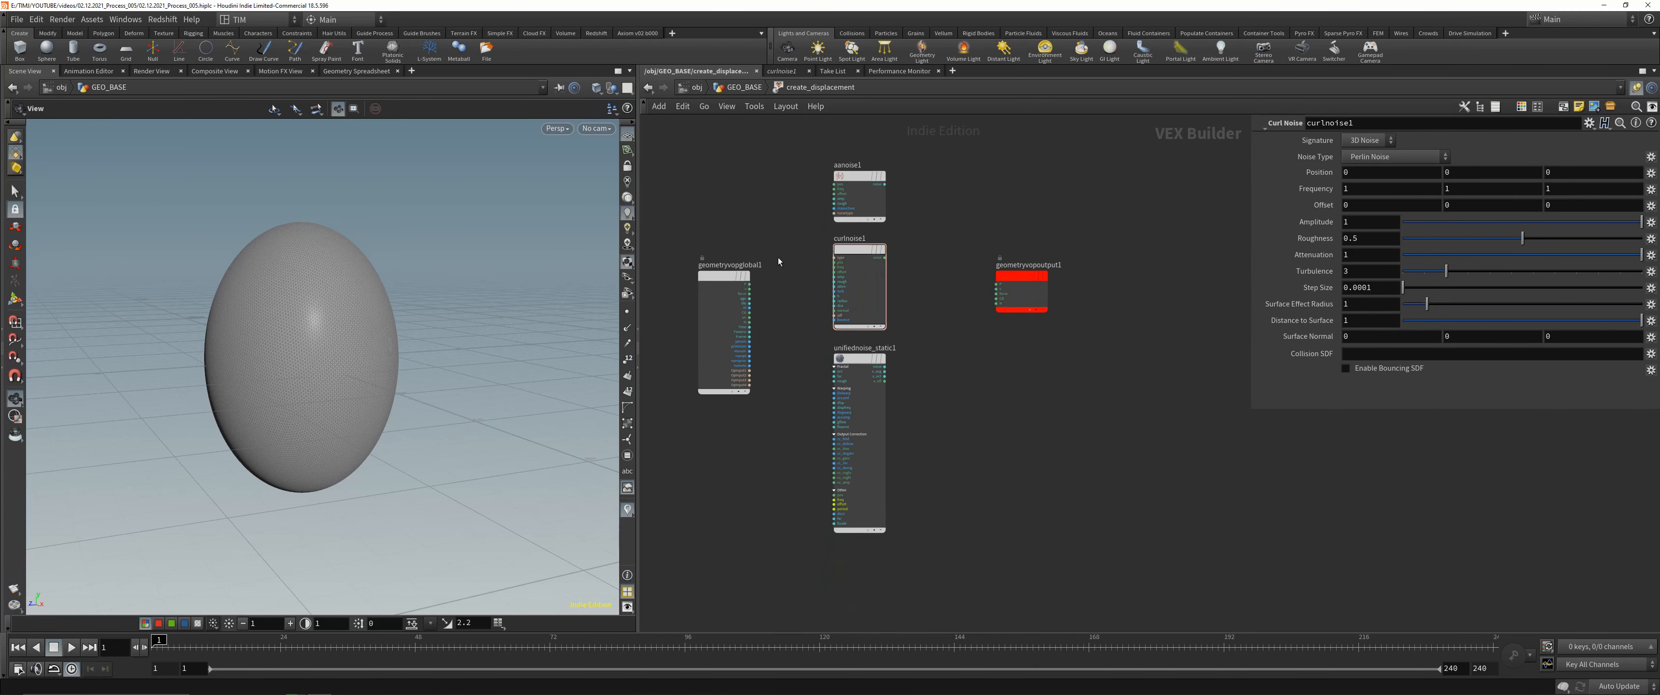
pyautogui.scroll(3, 776, 250)
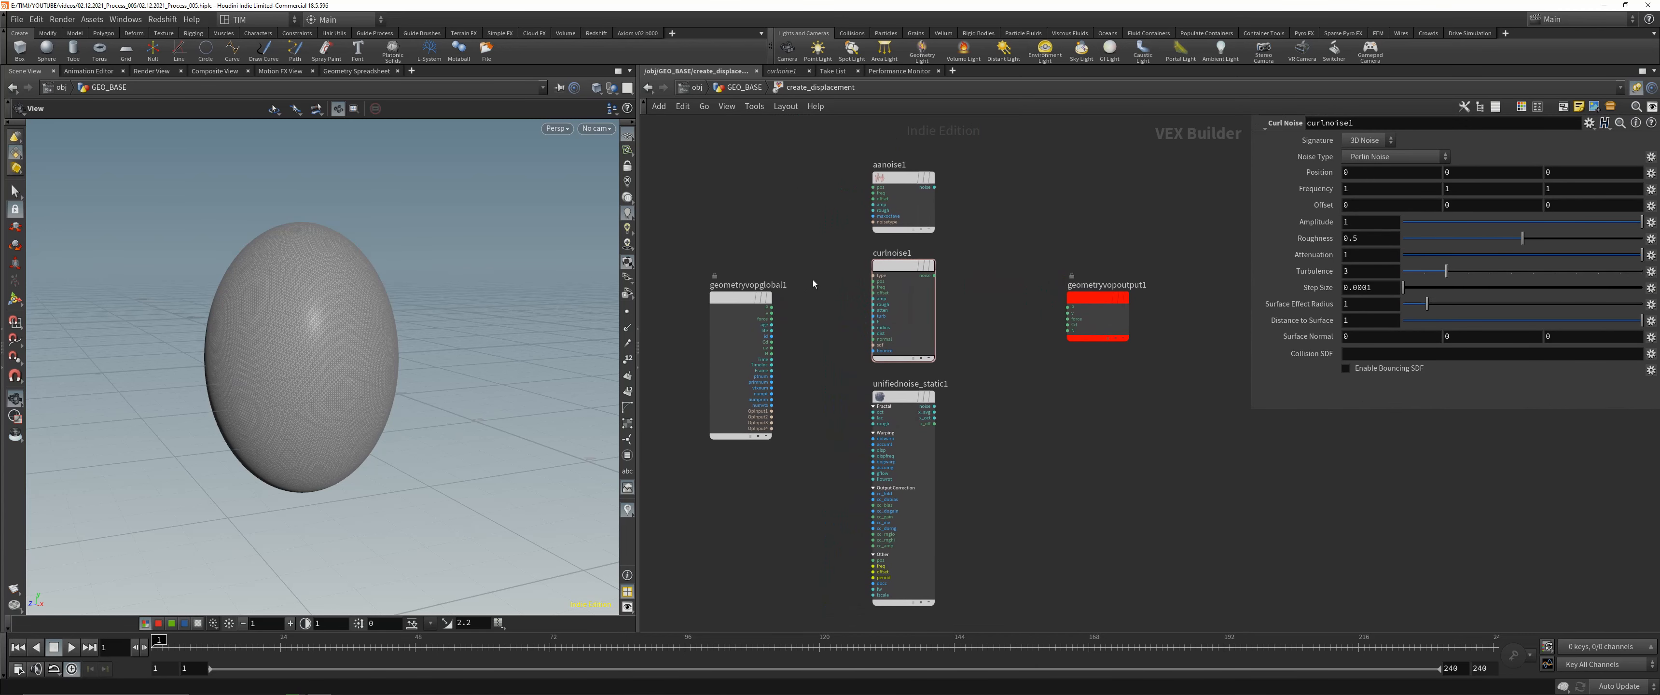
# - Examine the three remaining noise nodes and the noise types offered by Unified Noise - Static
pyautogui.moveTo(813, 236); pyautogui.dragTo(942, 150)
pyautogui.moveTo(818, 258); pyautogui.dragTo(946, 363)
pyautogui.moveTo(945, 379); pyautogui.dragTo(826, 410)
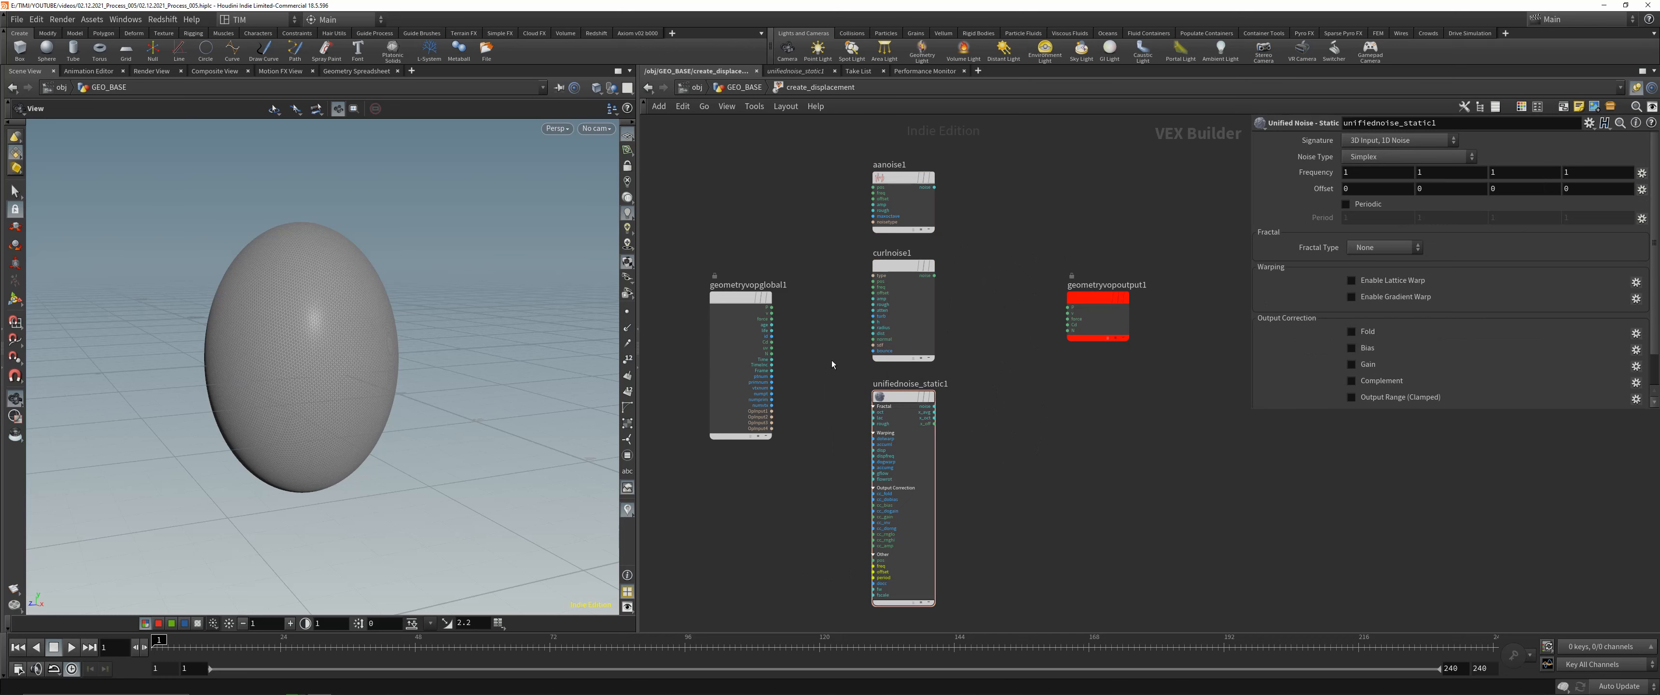
pyautogui.moveTo(832, 361); pyautogui.dragTo(977, 455)
pyautogui.moveTo(827, 341); pyautogui.dragTo(932, 284)
pyautogui.moveTo(827, 454); pyautogui.dragTo(976, 411)
pyautogui.scroll(2, 856, 396)
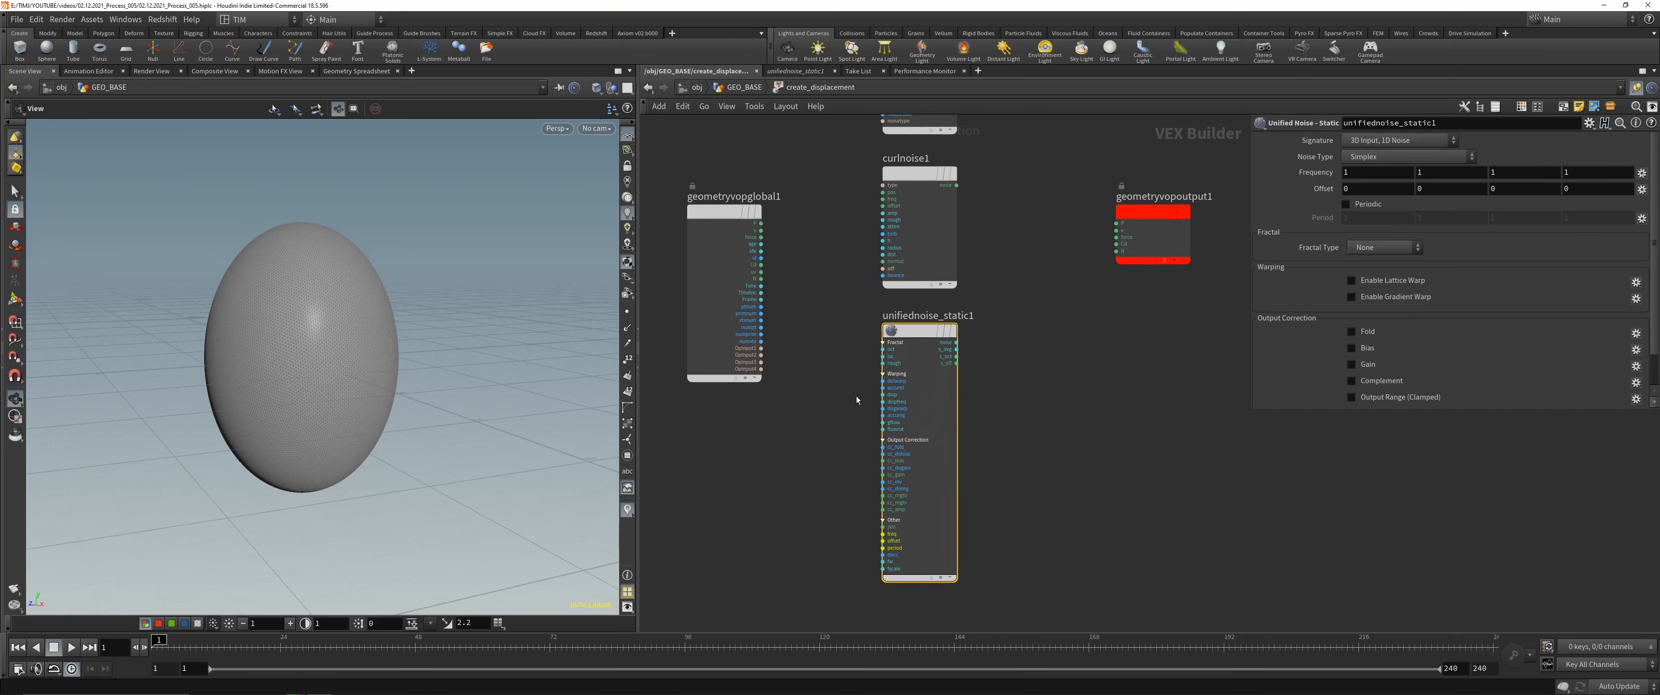
pyautogui.click(1383, 157)
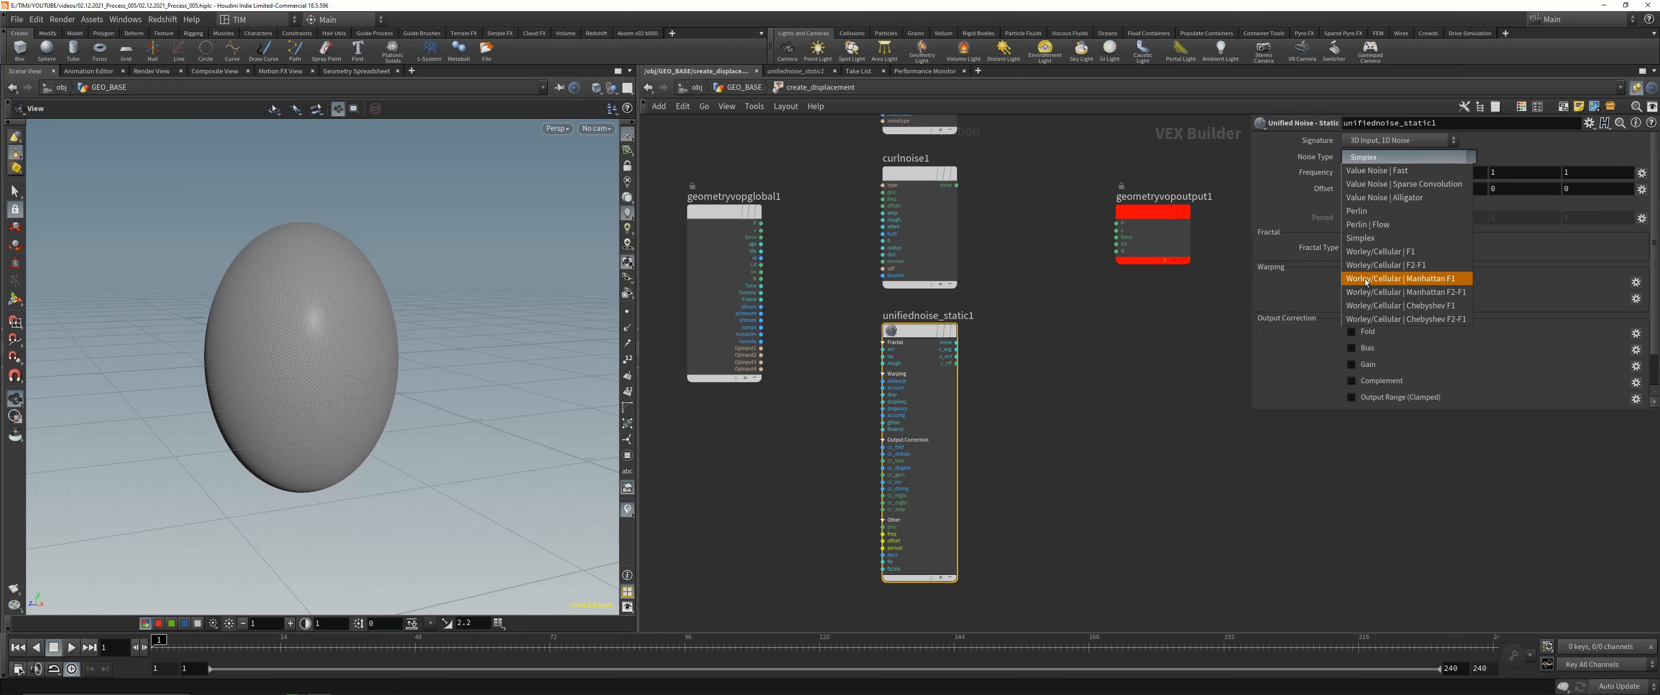
pyautogui.click(1034, 267)
pyautogui.scroll(-1, 1030, 284)
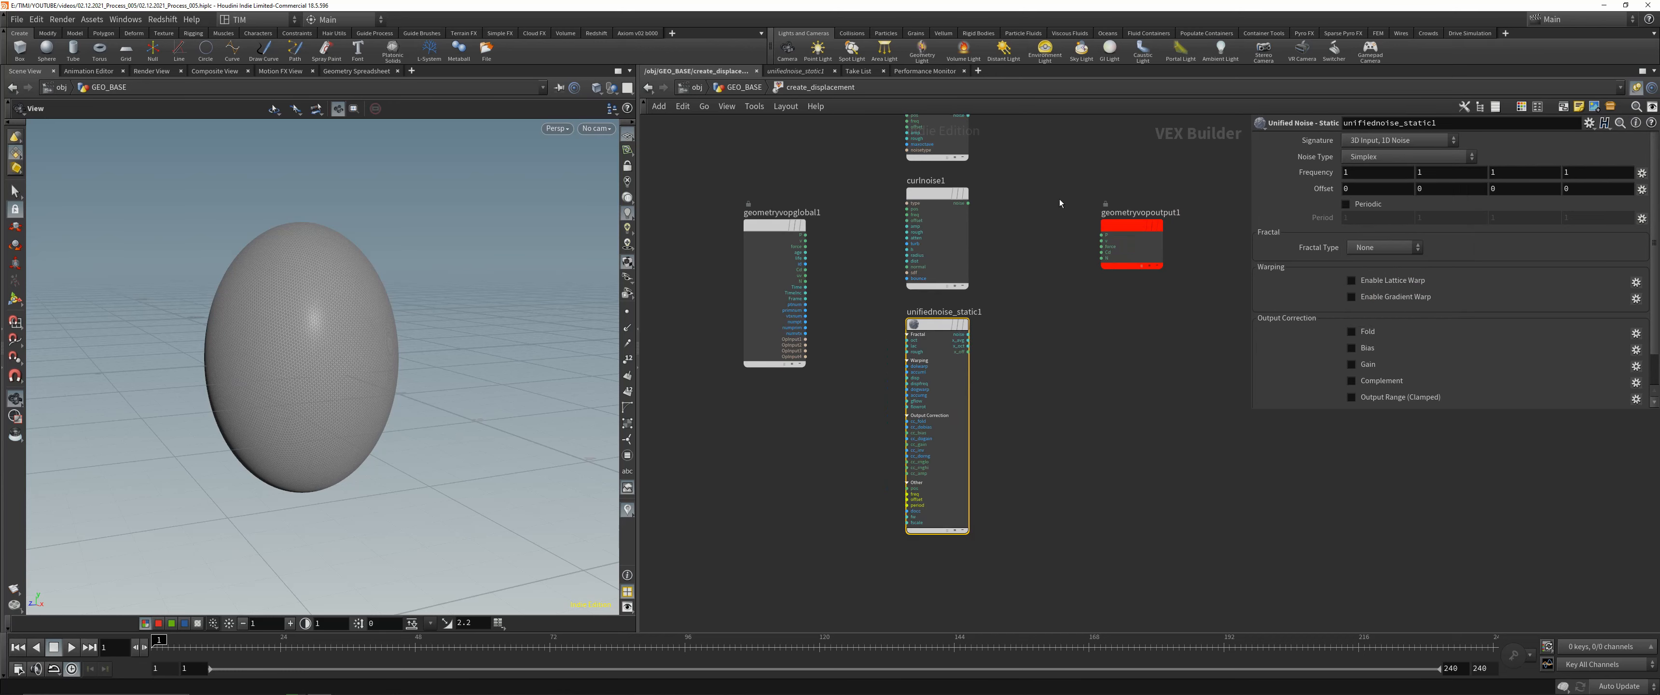
# - Move the Anti-Aliased and Curl Noise nodes up and place Unified Noise - Static between the global parameters and output nodes
pyautogui.moveTo(1002, 254); pyautogui.dragTo(1005, 287, button='middle')
pyautogui.moveTo(841, 304); pyautogui.dragTo(960, 172)
pyautogui.scroll(-2, 982, 279)
pyautogui.moveTo(940, 313); pyautogui.dragTo(940, 213)
pyautogui.click(967, 283)
pyautogui.moveTo(917, 389); pyautogui.dragTo(909, 314)
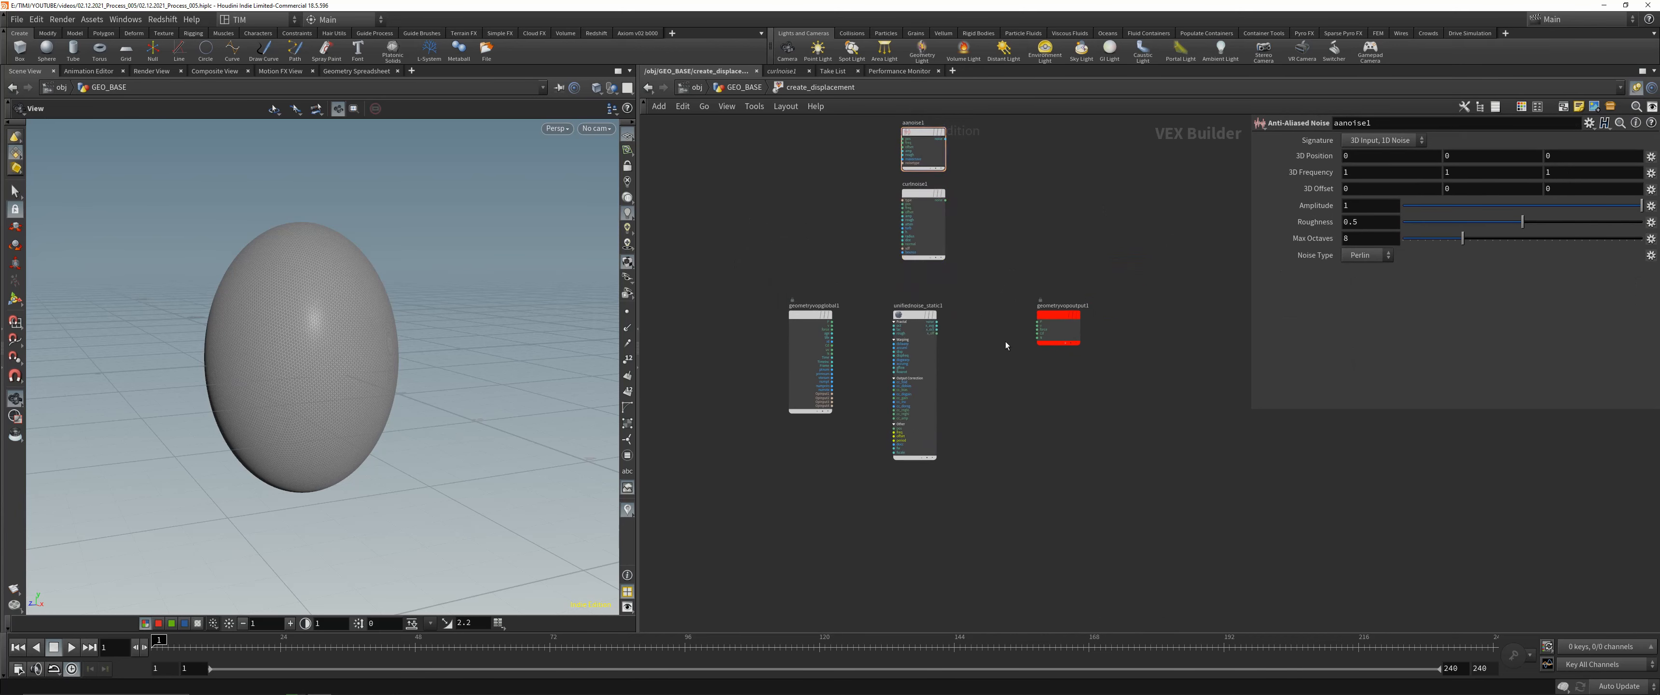
# - Connect the global parameters node's P output to the pos input of Unified Noise - Static
pyautogui.scroll(5, 928, 348)
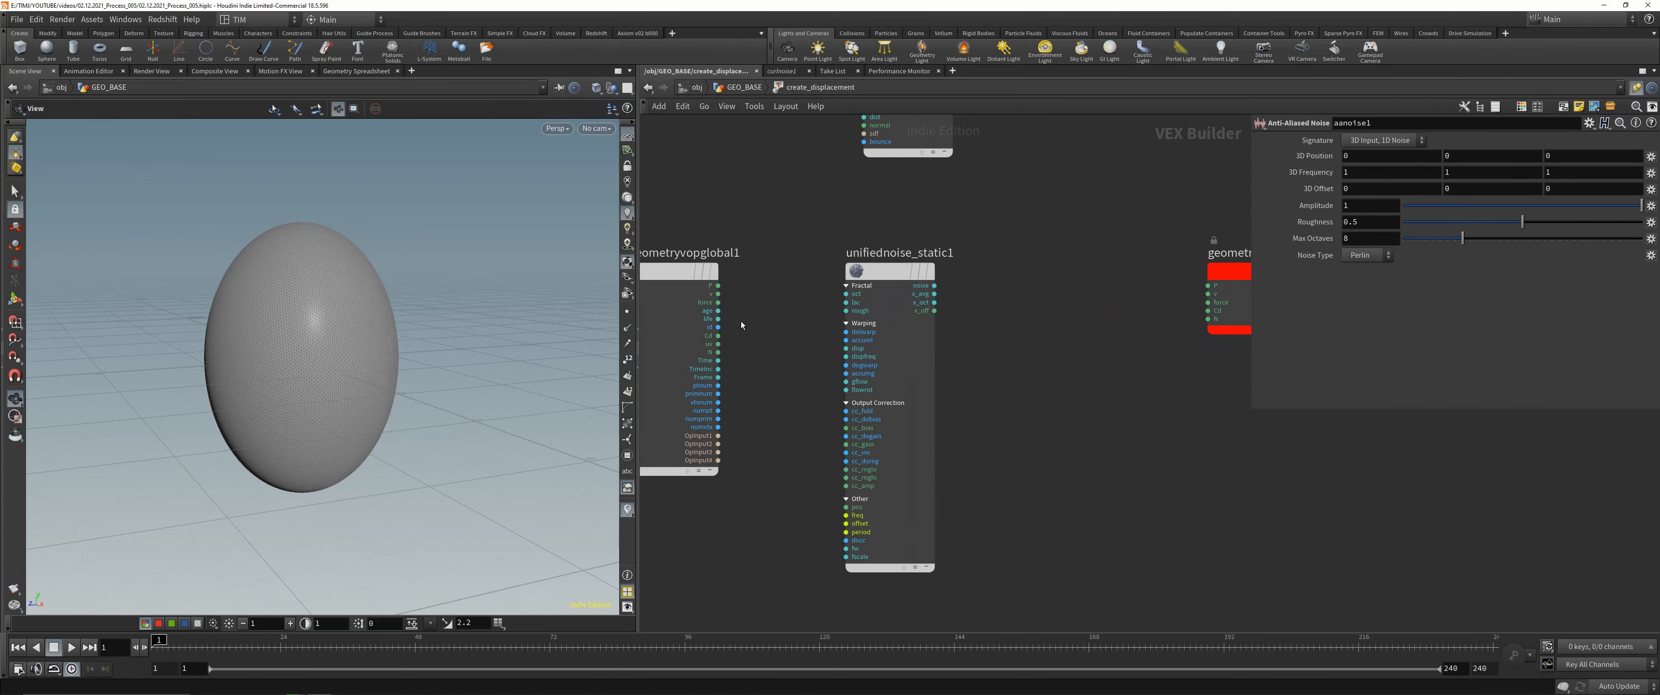
pyautogui.moveTo(741, 322); pyautogui.dragTo(780, 309, button='middle')
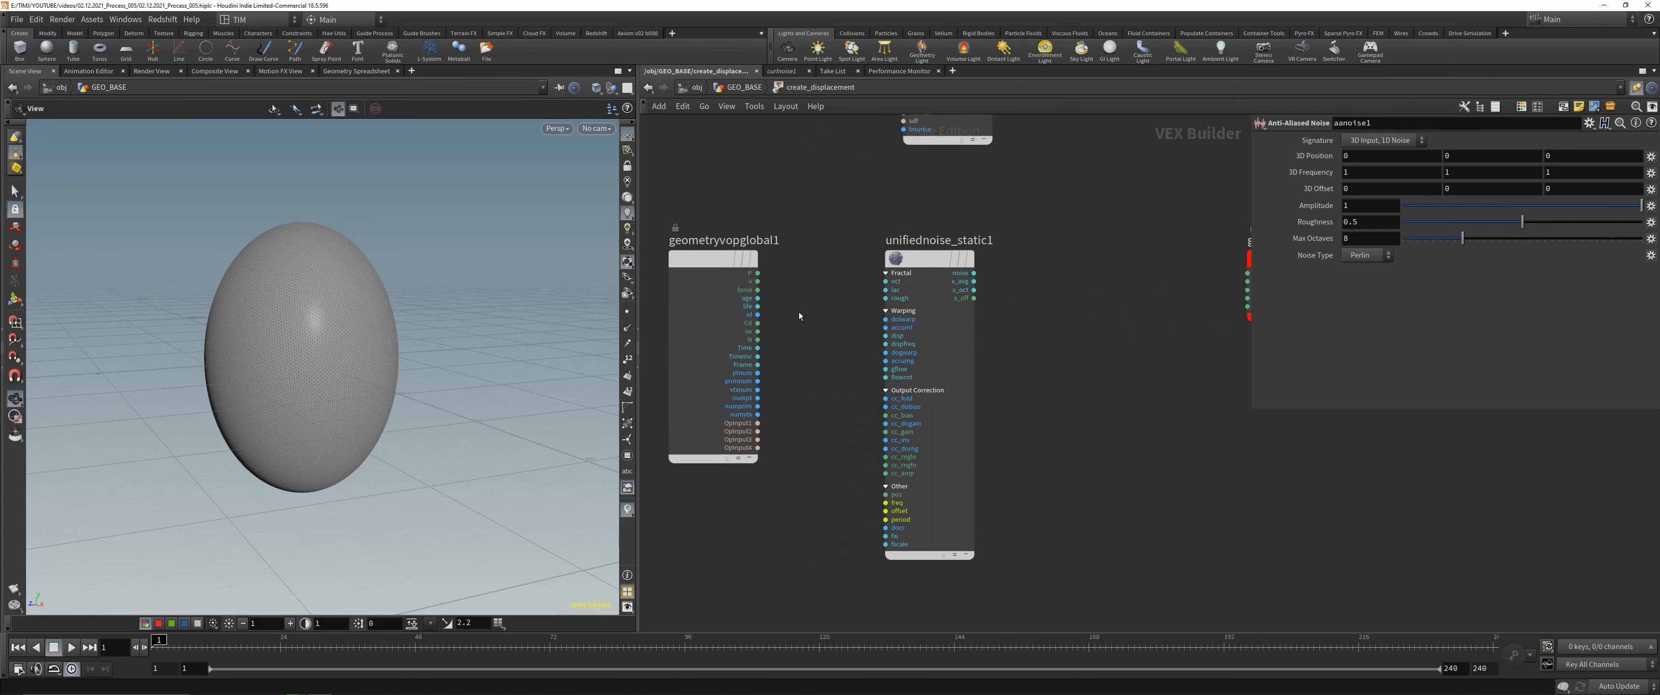
pyautogui.click(761, 274)
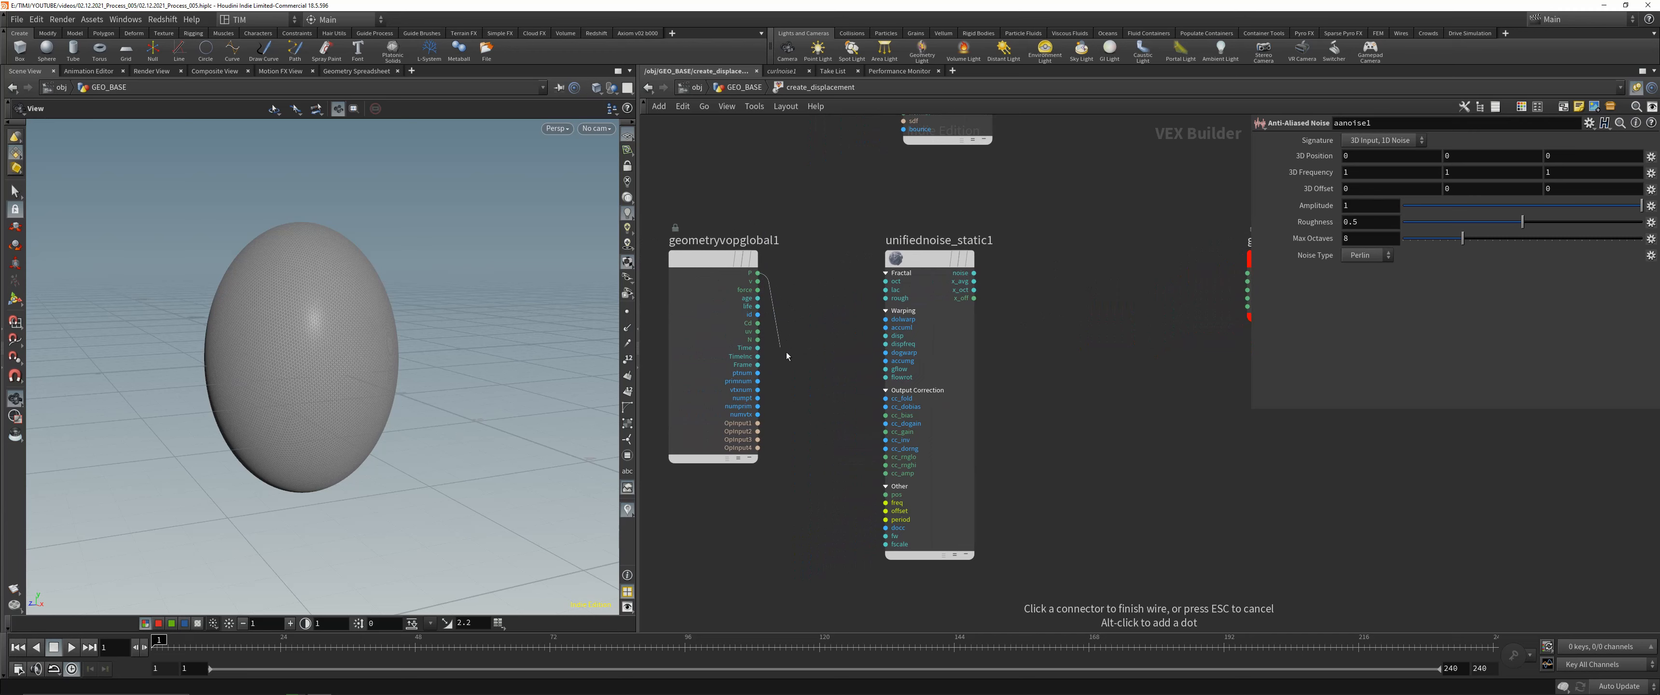
pyautogui.scroll(3, 867, 494)
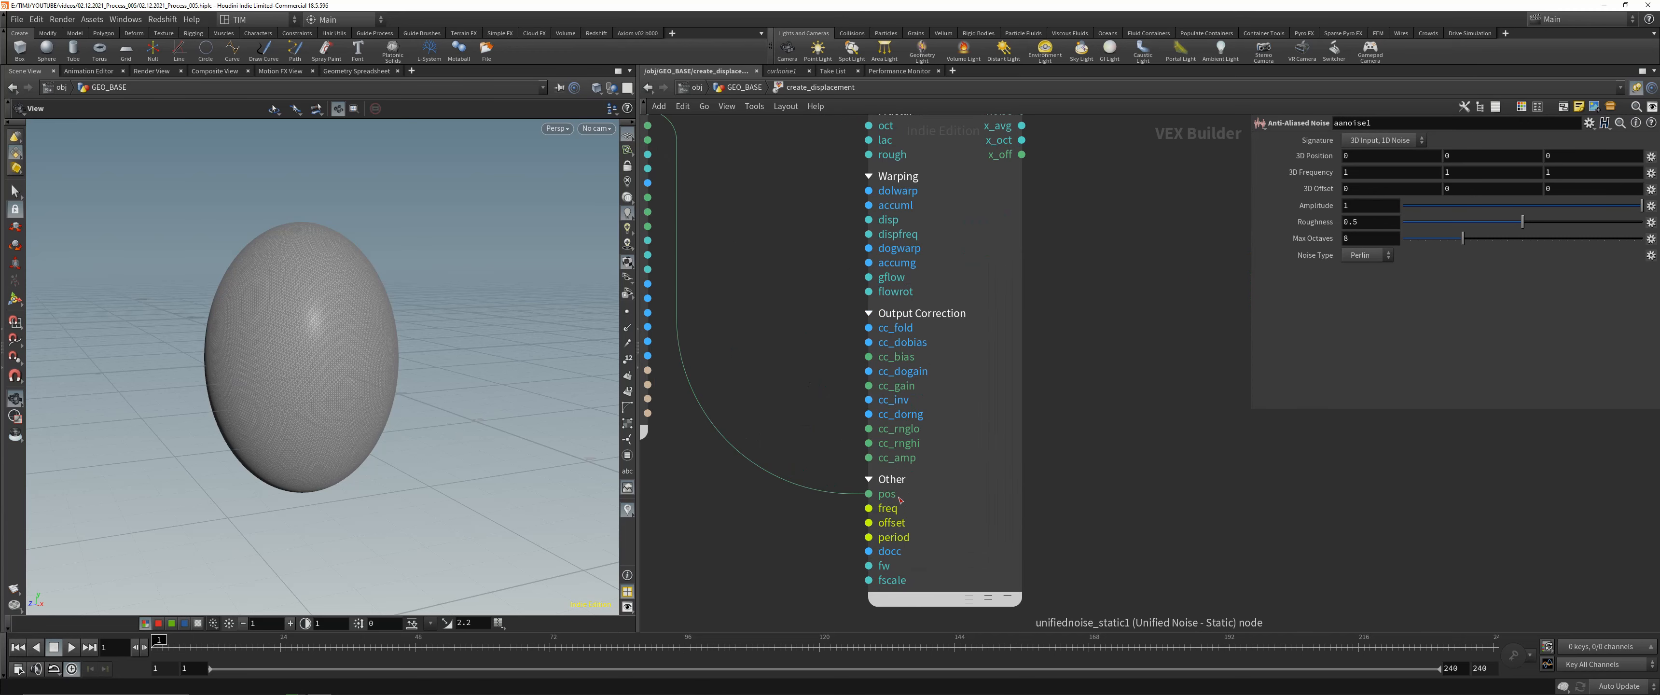
pyautogui.click(868, 493)
# - Connect the noise output of Unified Noise - Static to the output node's Cd input and inspect the shading on the sphere
pyautogui.scroll(-3, 867, 494)
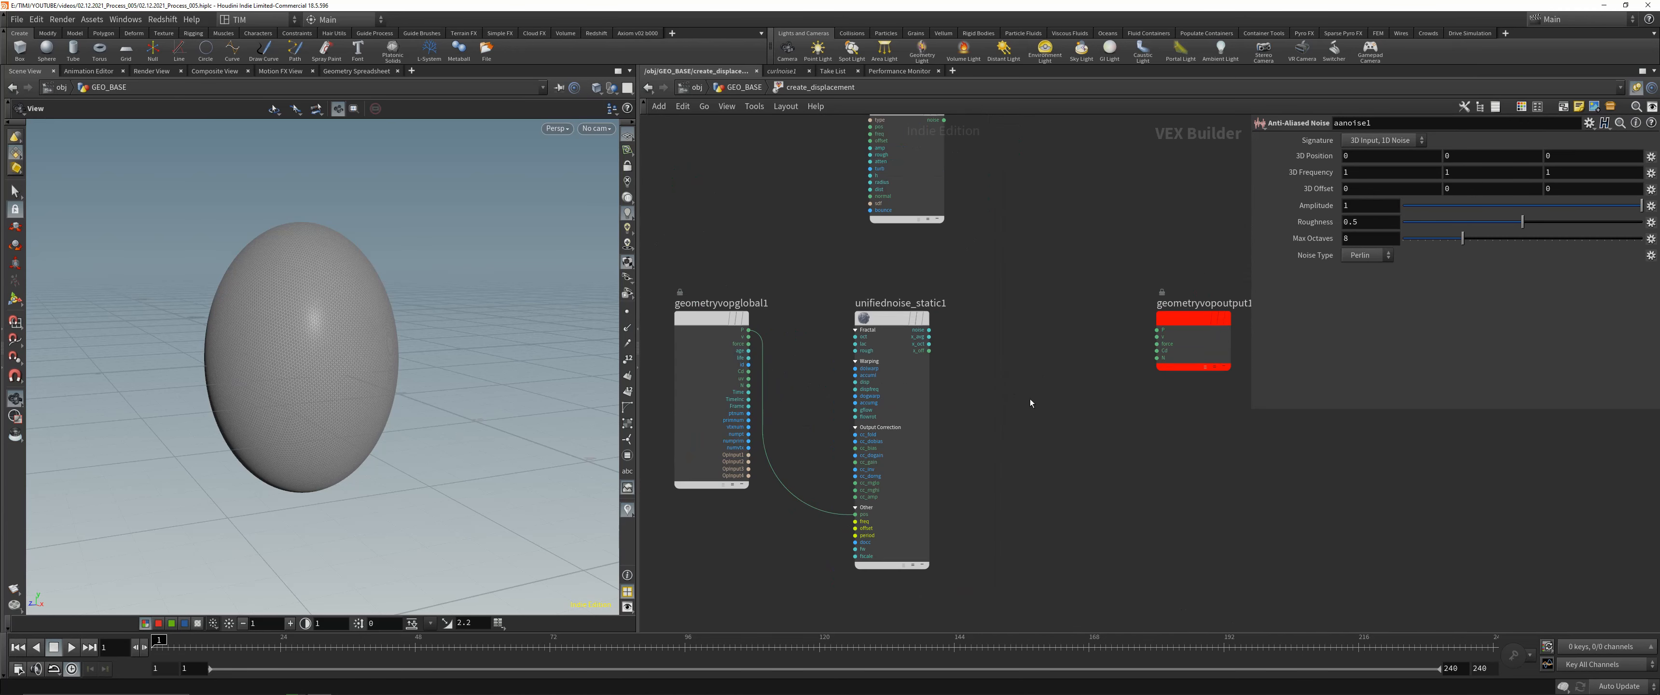
pyautogui.scroll(2, 940, 326)
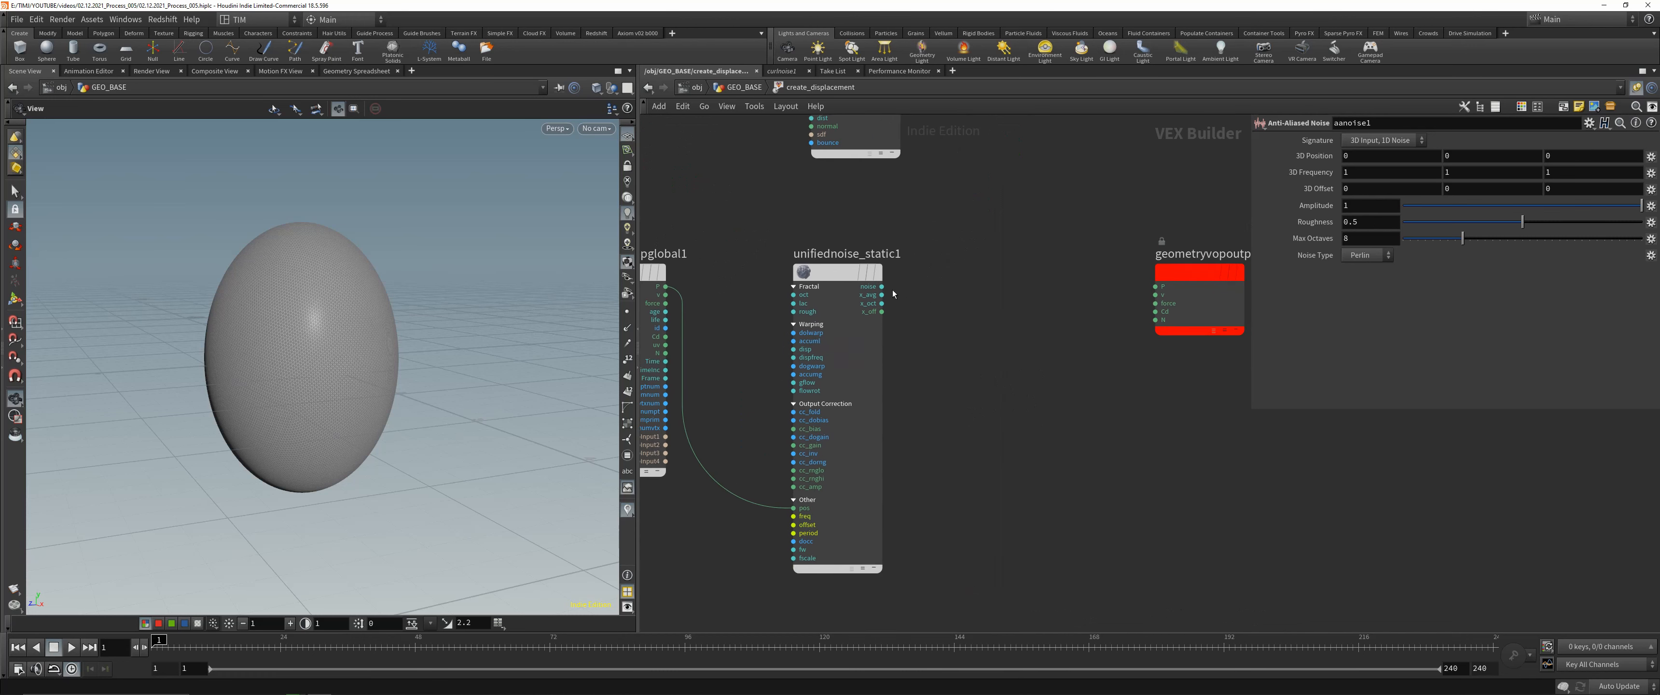
pyautogui.click(884, 288)
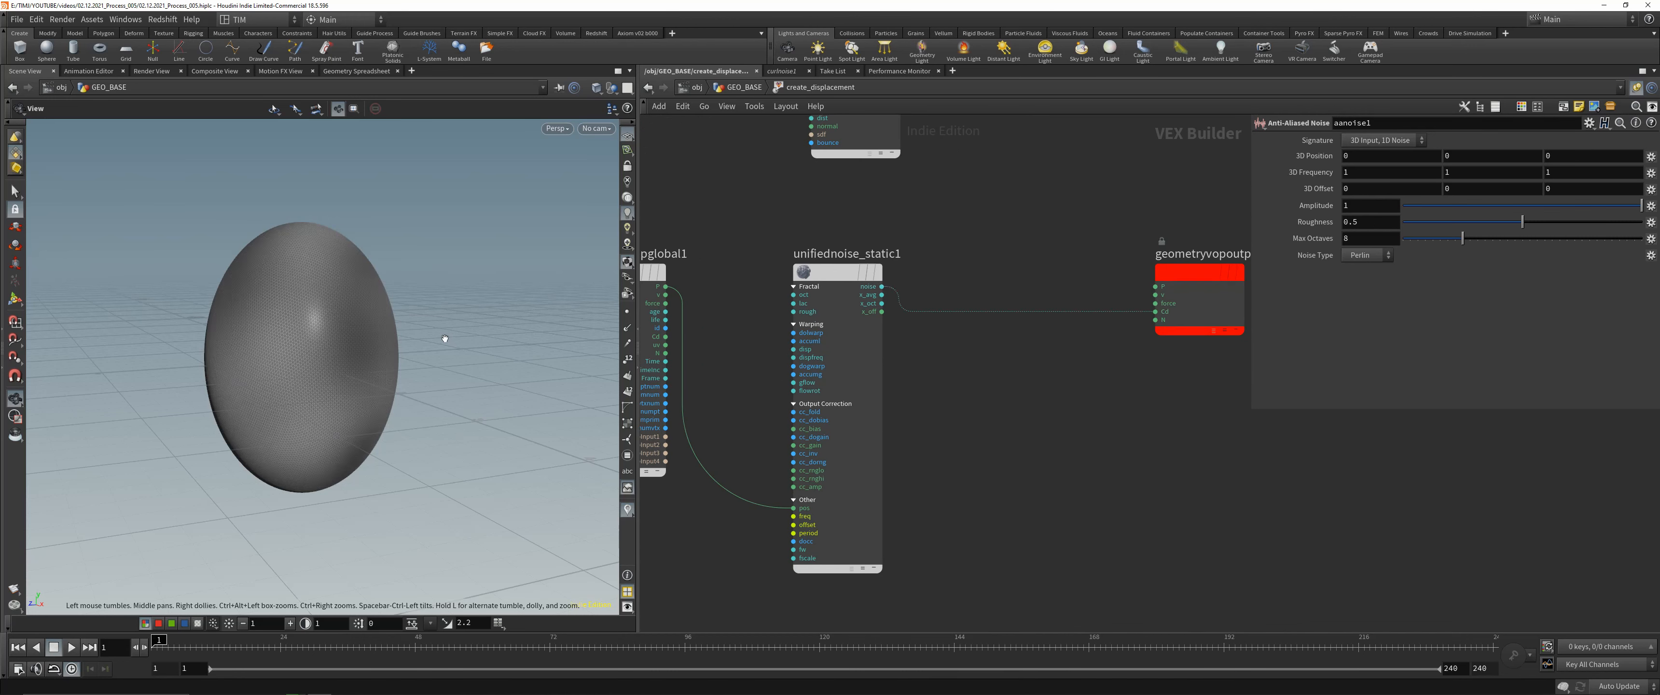
pyautogui.moveTo(316, 314)
pyautogui.mouseDown()
pyautogui.moveTo(296, 312)
pyautogui.moveTo(313, 316)
pyautogui.mouseUp()
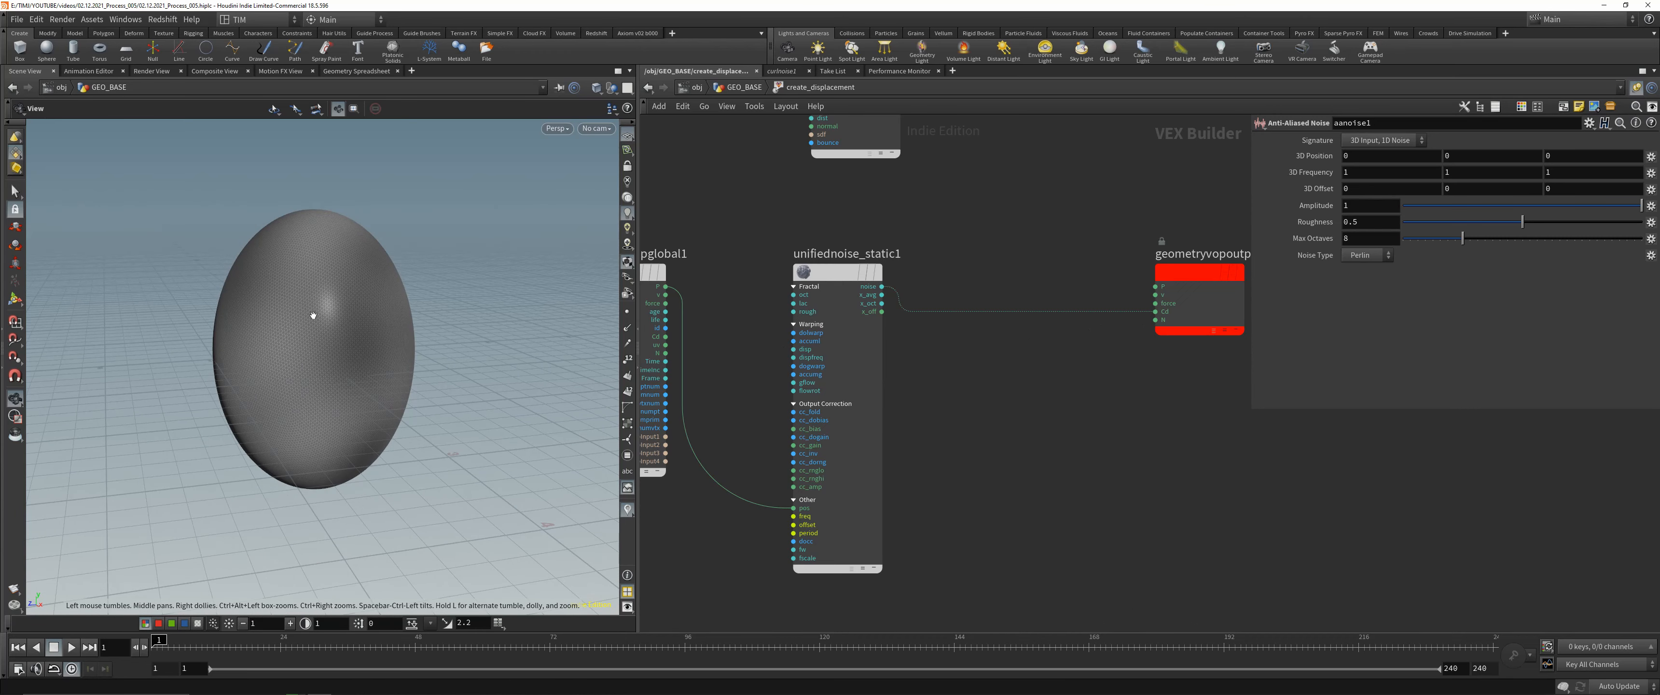
pyautogui.moveTo(320, 311)
pyautogui.mouseDown()
pyautogui.moveTo(299, 298)
pyautogui.moveTo(335, 309)
pyautogui.mouseUp()
# - Select the Unified Noise - Static node, return to the geometry network and set the sphere's Frequency to 75
pyautogui.click(838, 272)
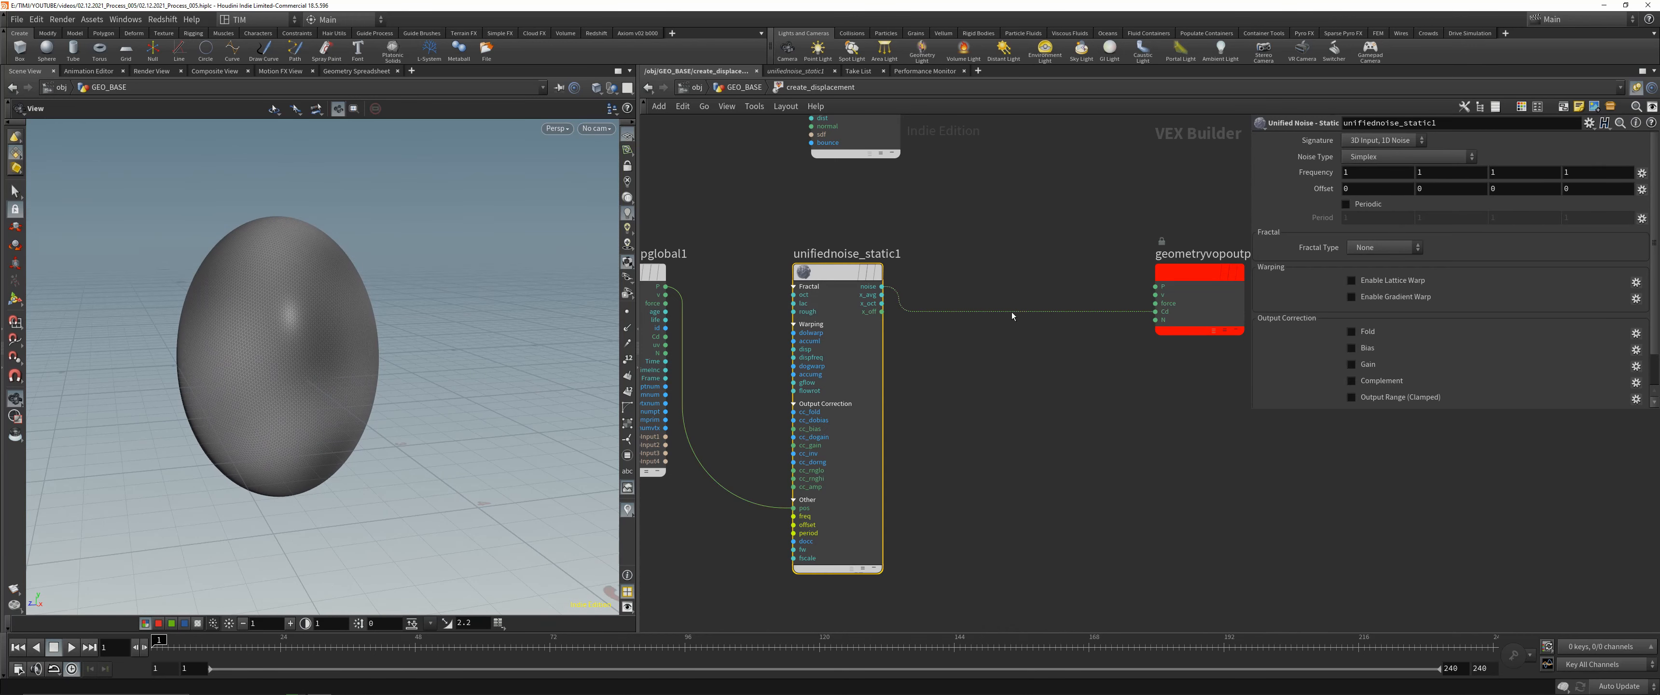
pyautogui.press('u')
pyautogui.click(899, 177)
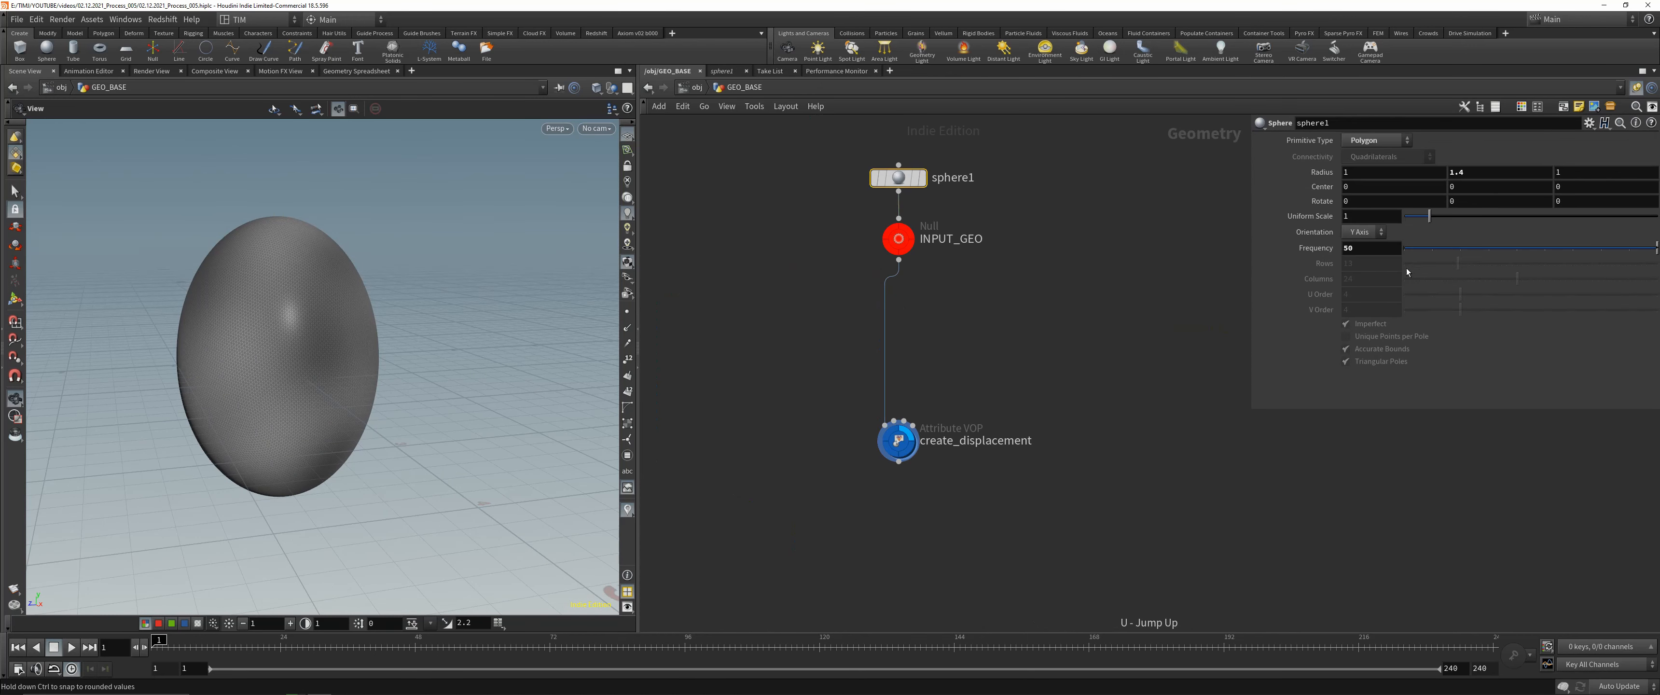
pyautogui.doubleClick(1371, 248)
pyautogui.write('75')
pyautogui.press('Return')
# - Reopen create_displacement and set Unified Noise - Static to a frequency of 3.4 on all components with the Hybrid Terrain fractal type
pyautogui.doubleClick(902, 440)
pyautogui.moveTo(1315, 173); pyautogui.dragTo(1533, 173, button='middle')
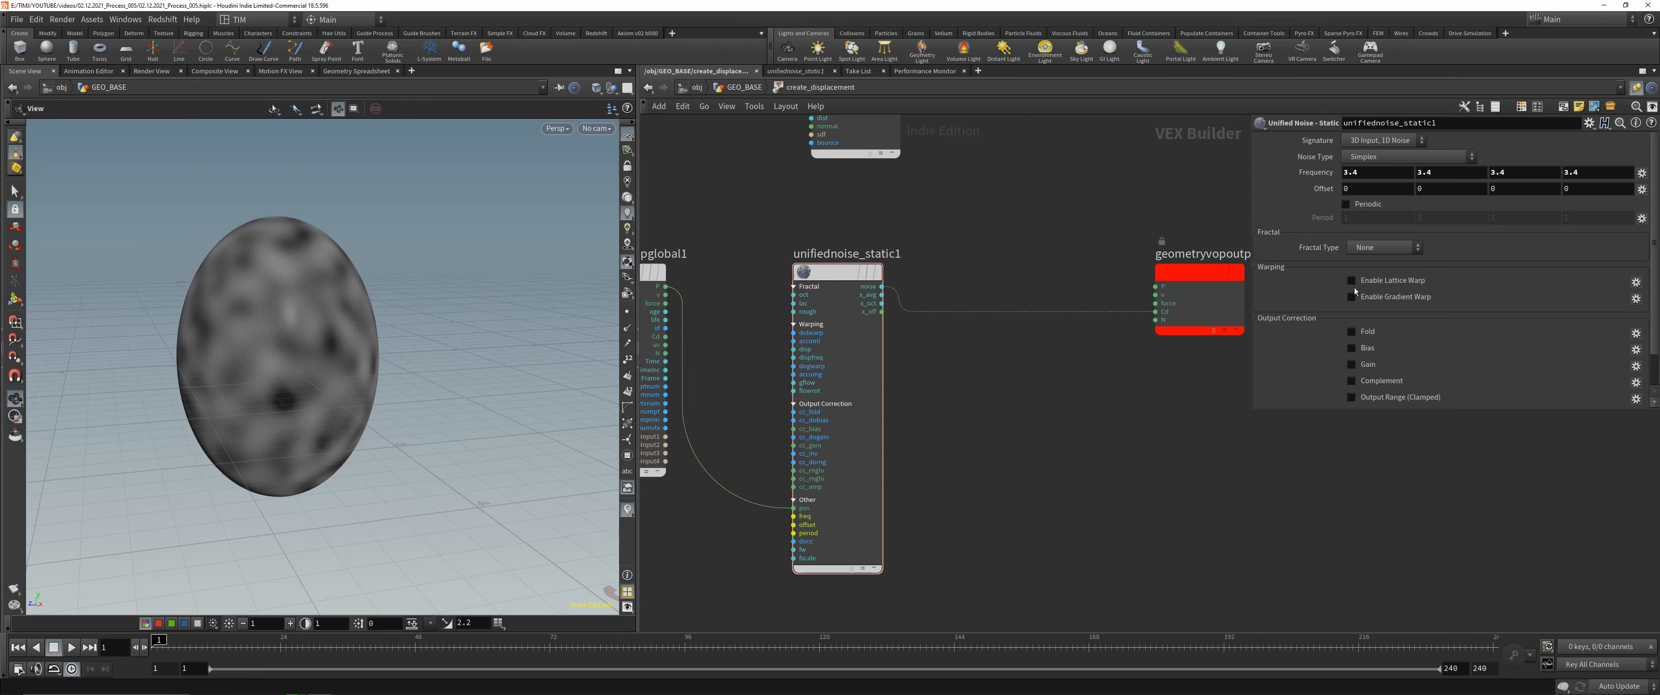
pyautogui.click(1384, 247)
pyautogui.click(1385, 307)
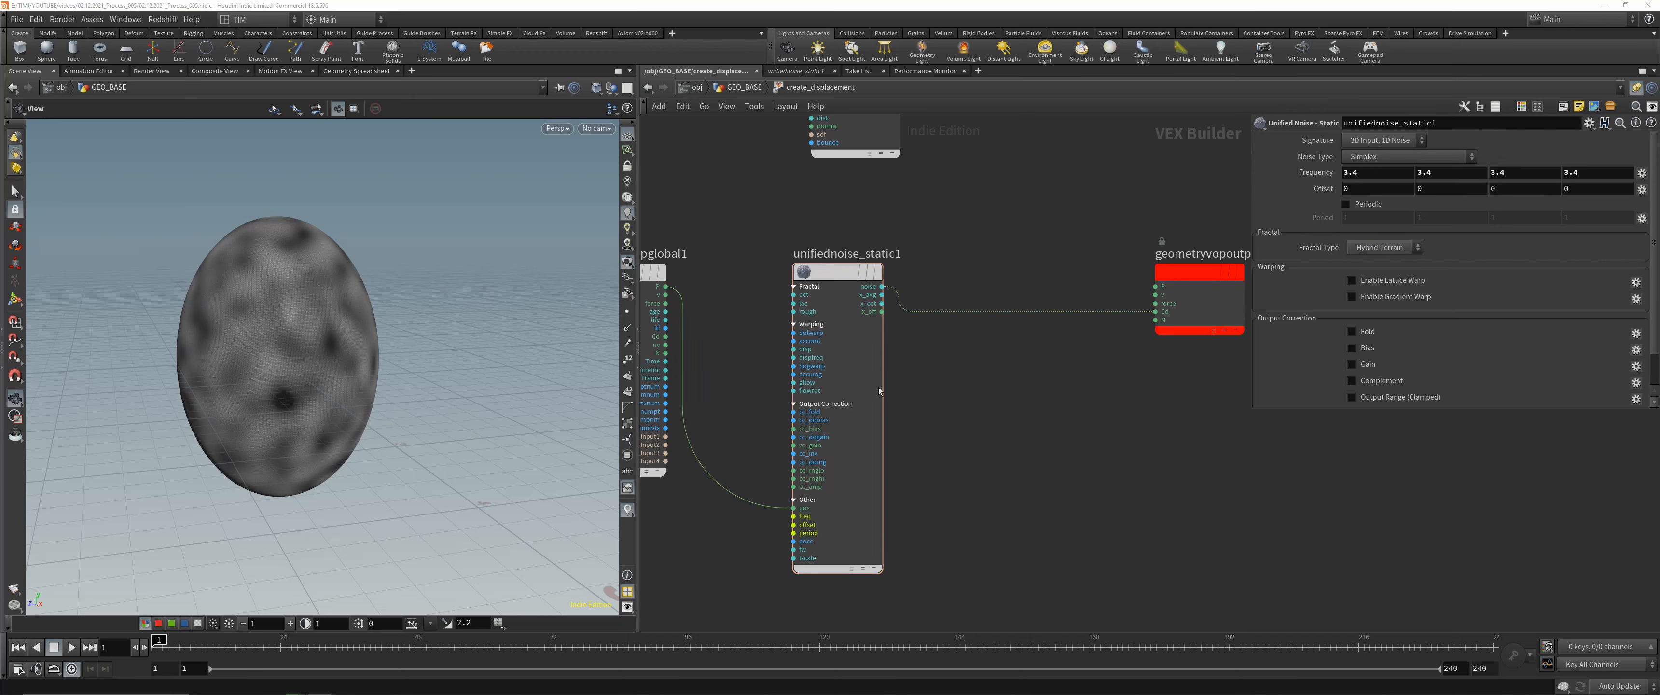
# - Reset the frequency of Unified Noise - Static to its default of 1 and set its Fractal Type to None
pyautogui.moveTo(335, 329); pyautogui.dragTo(283, 336)
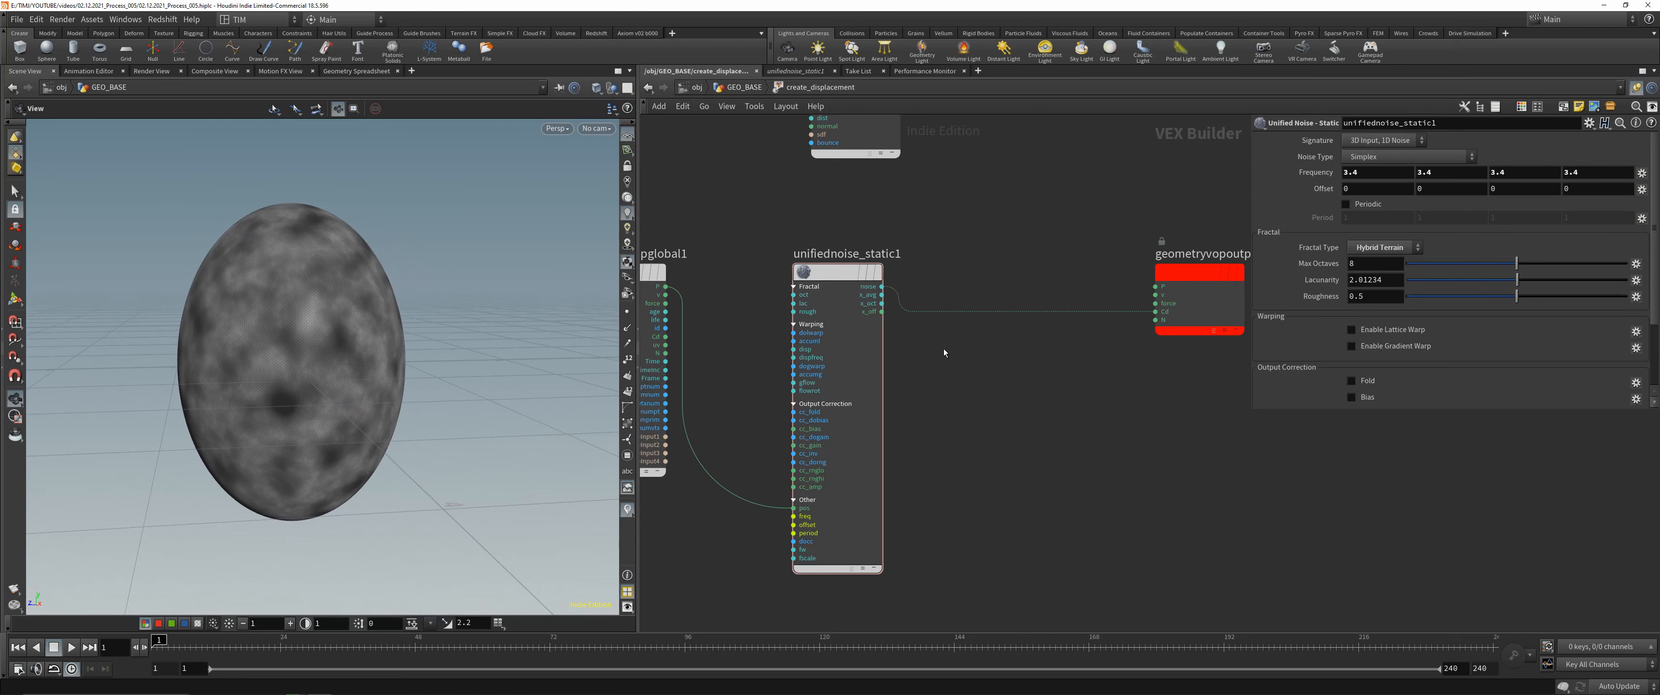
pyautogui.scroll(-2, 943, 349)
pyautogui.moveTo(991, 359); pyautogui.dragTo(1043, 367, button='middle')
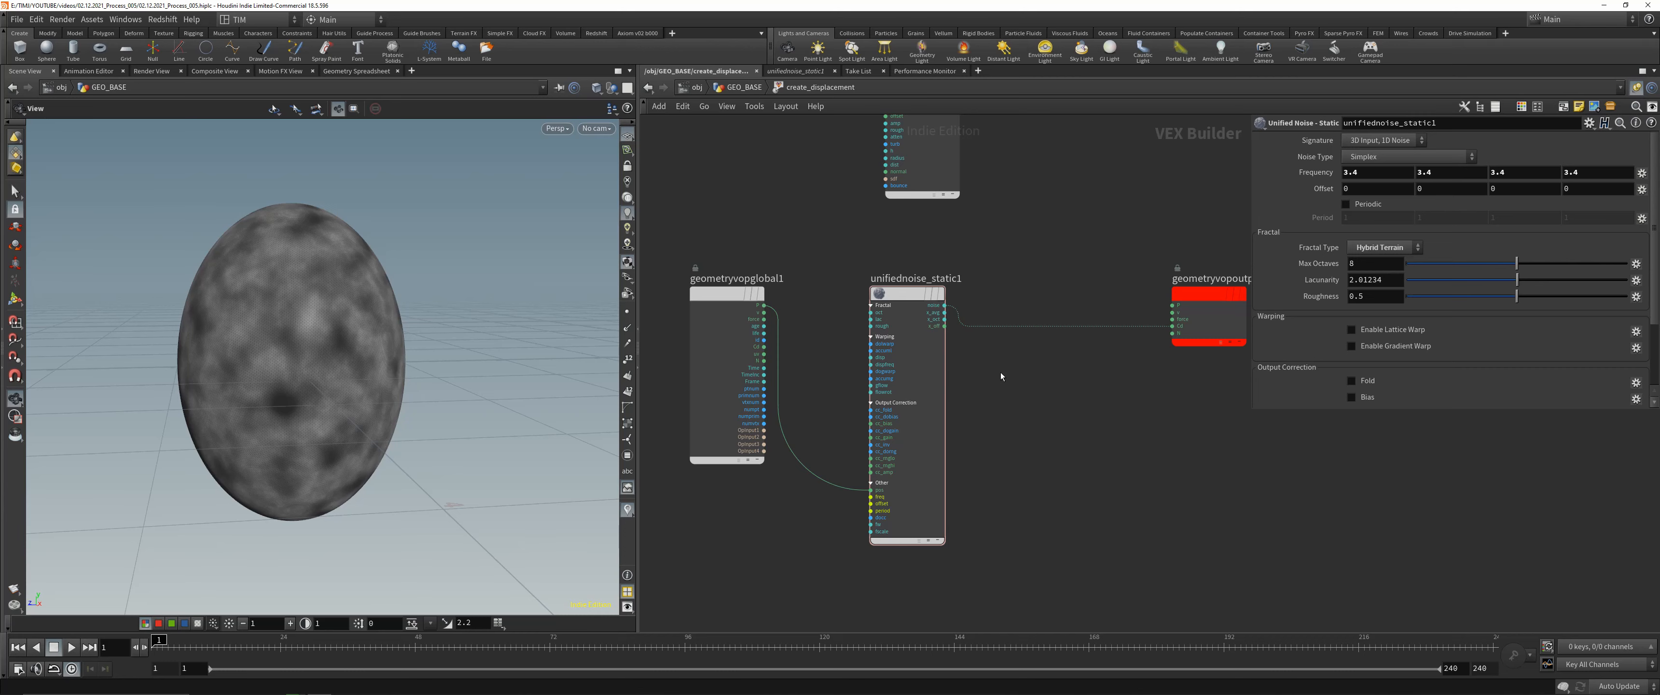
pyautogui.keyDown('ctrl'); pyautogui.middleClick(1320, 174); pyautogui.keyUp('ctrl')
pyautogui.click(1364, 250)
pyautogui.click(1364, 262)
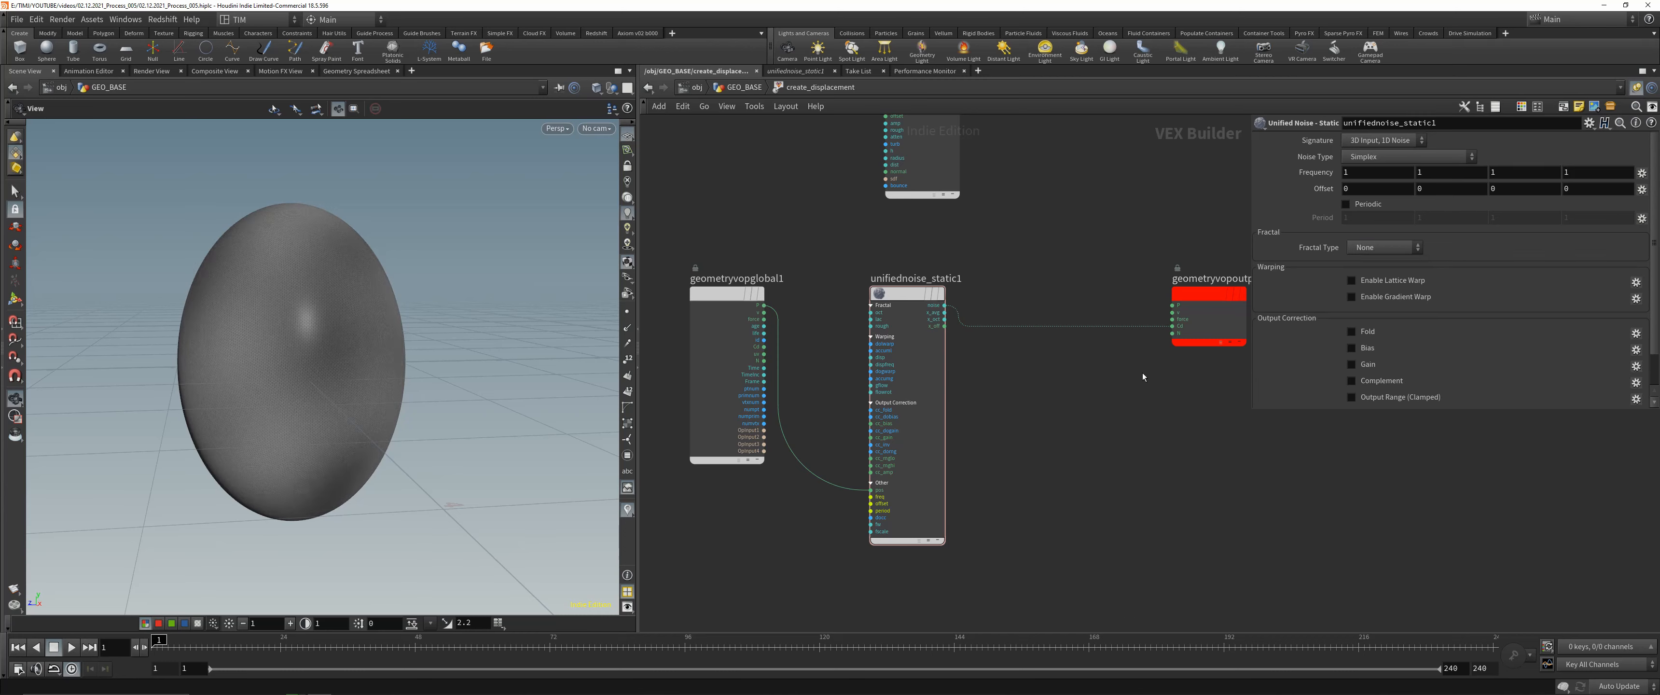
# - Move the output node farther away from Unified Noise - Static to make room for another node between them
pyautogui.moveTo(1095, 386); pyautogui.dragTo(1030, 399, button='middle')
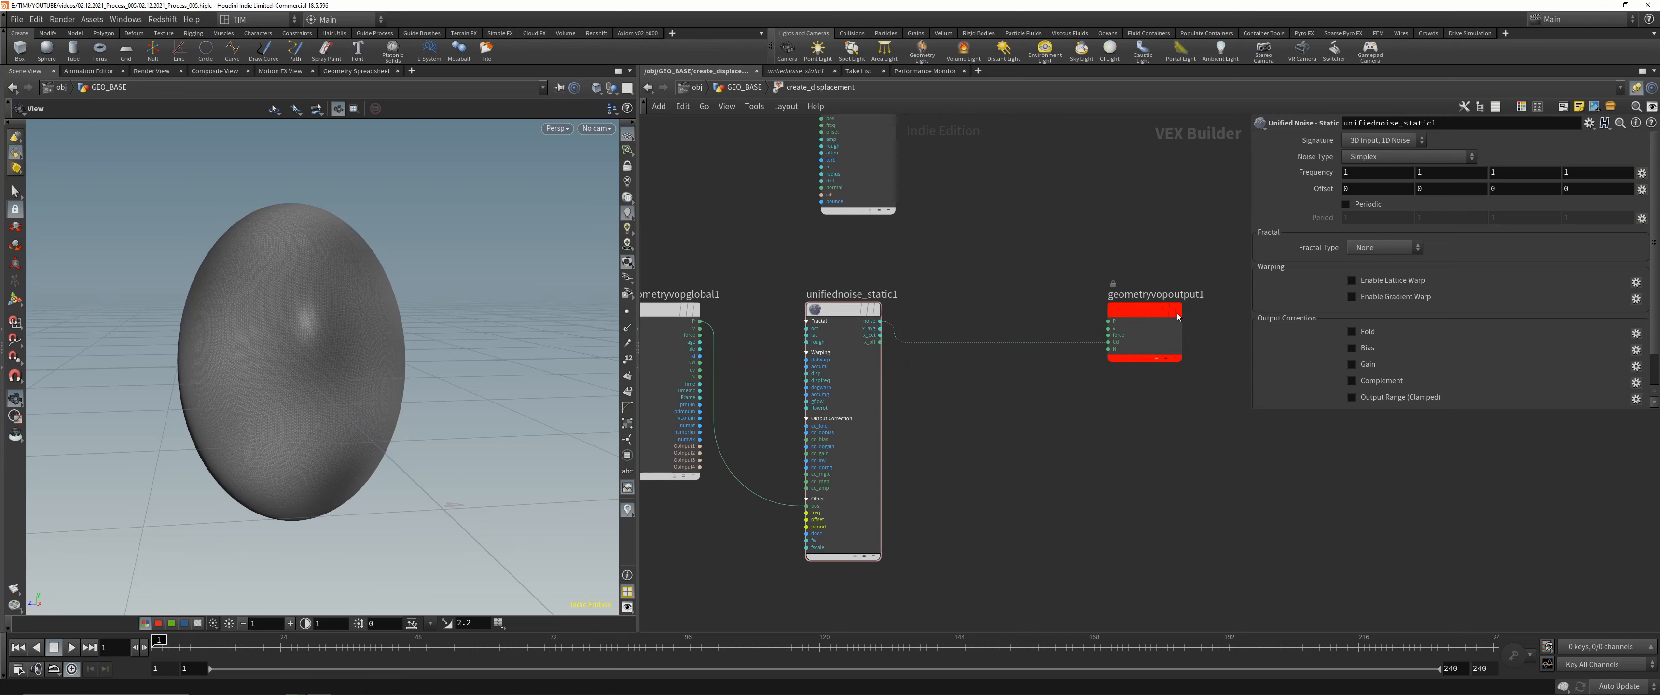
pyautogui.moveTo(1131, 313); pyautogui.dragTo(1176, 313)
pyautogui.moveTo(1176, 313); pyautogui.dragTo(1024, 313, button='middle')
pyautogui.moveTo(1036, 315); pyautogui.dragTo(1137, 316)
pyautogui.moveTo(893, 397); pyautogui.dragTo(993, 390, button='middle')
pyautogui.scroll(-2, 978, 390)
pyautogui.scroll(1, 952, 361)
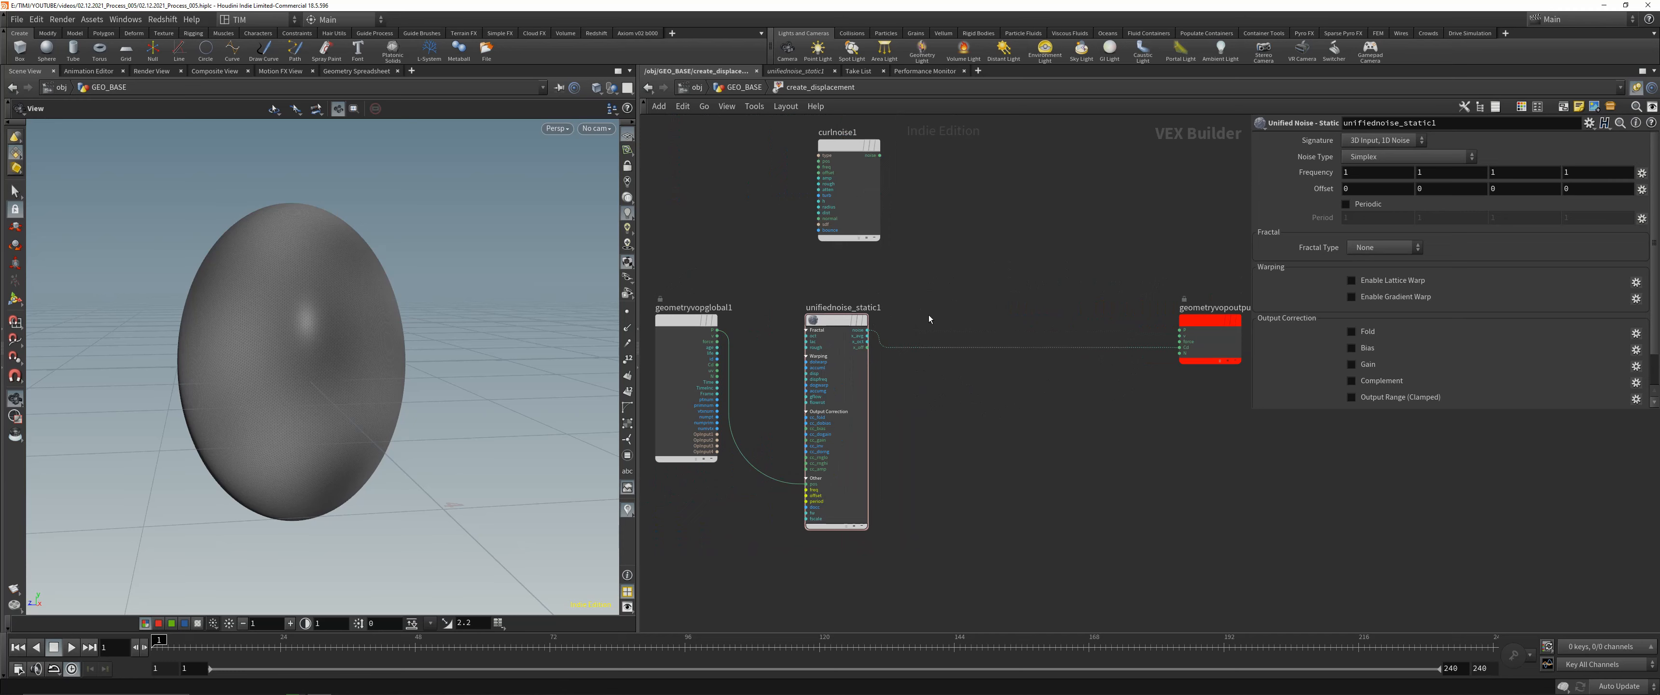
# - Add a Displace Along Normal node and place it between Unified Noise - Static and the output node
pyautogui.scroll(2, 915, 399)
pyautogui.press('Tab')
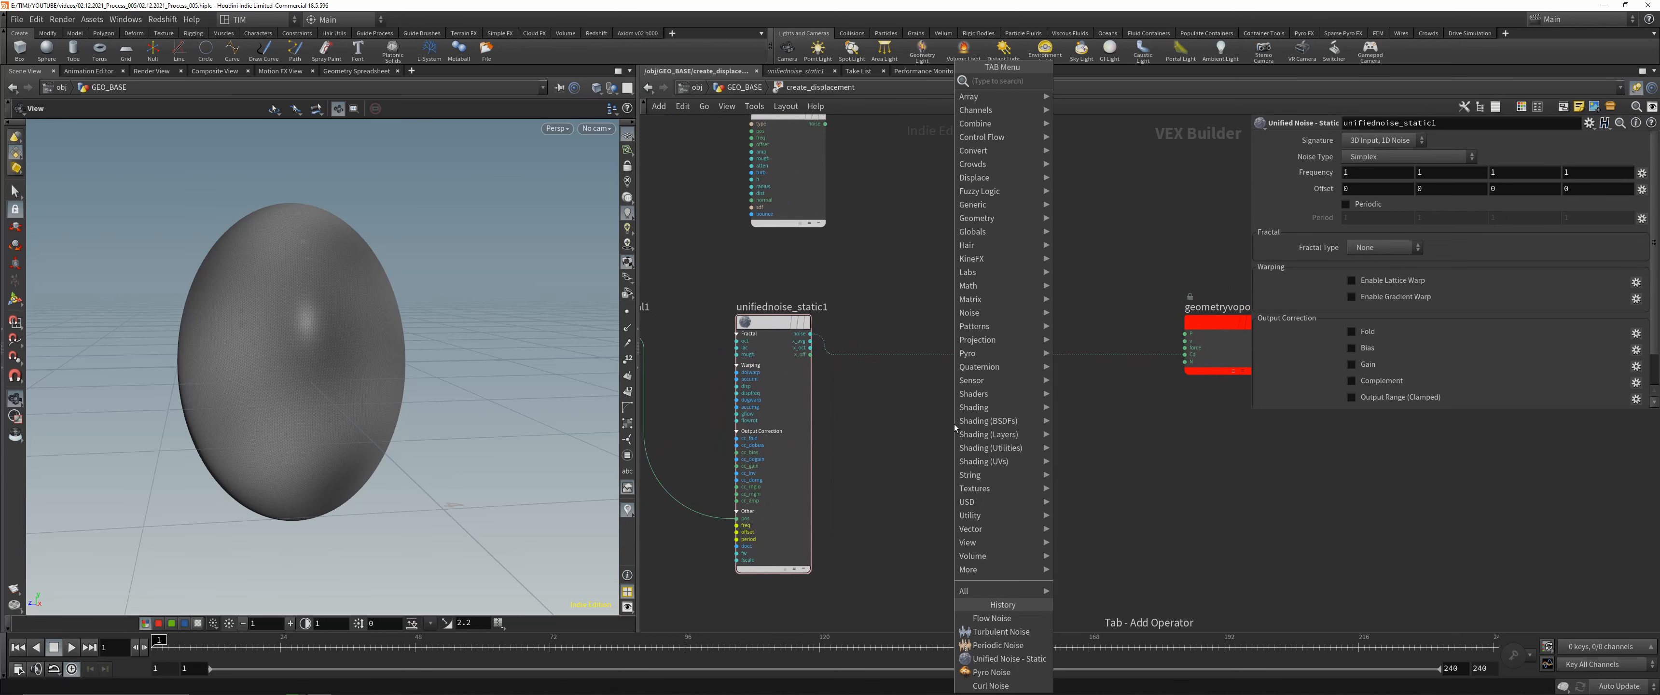
pyautogui.write('disp')
pyautogui.click(1111, 82)
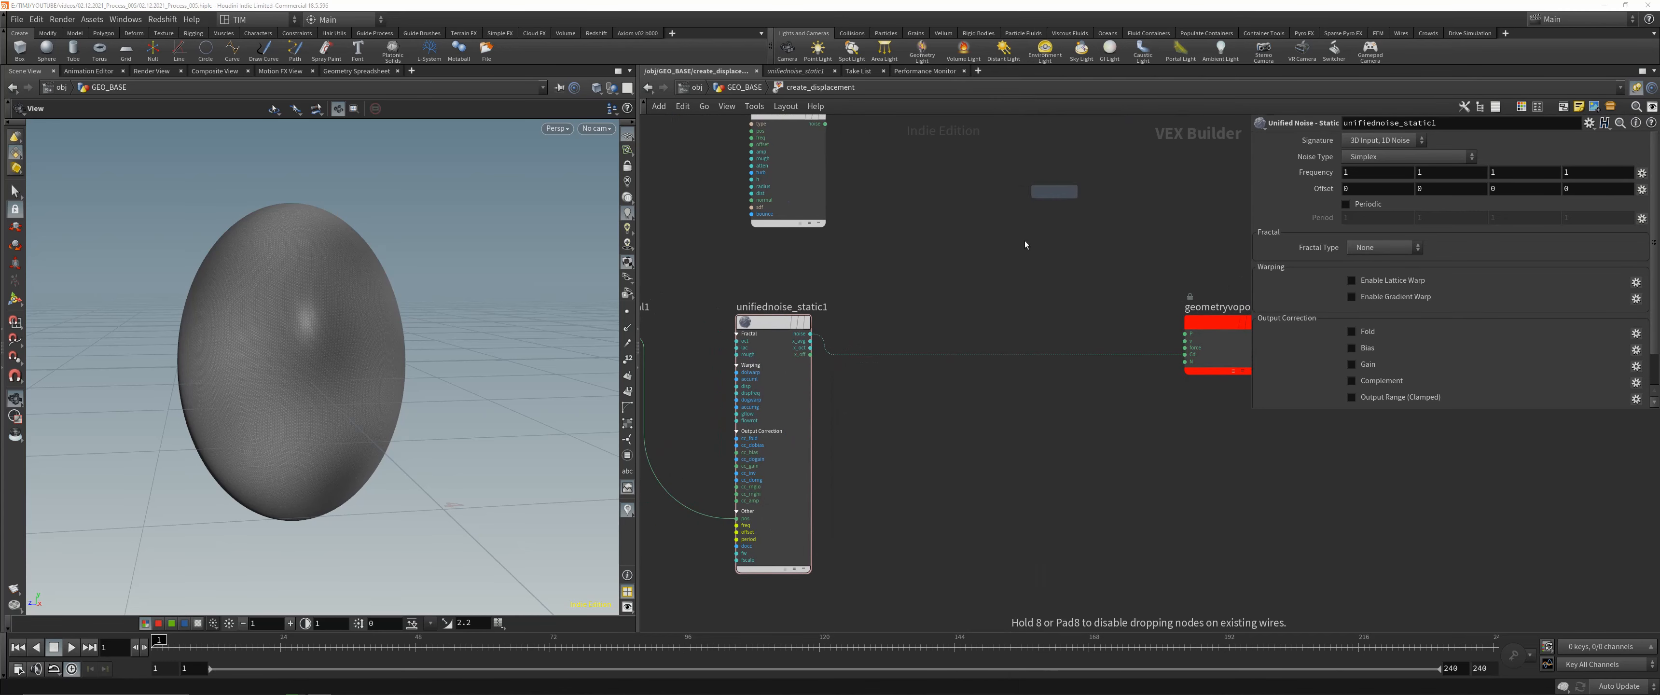
pyautogui.click(996, 368)
pyautogui.moveTo(986, 334); pyautogui.dragTo(1020, 319)
# - Cut the wire from the noise output to the output node's Cd input and move Unified Noise - Static lower
pyautogui.press('y')
pyautogui.moveTo(936, 346); pyautogui.dragTo(897, 377)
pyautogui.moveTo(897, 376); pyautogui.dragTo(924, 377, button='middle')
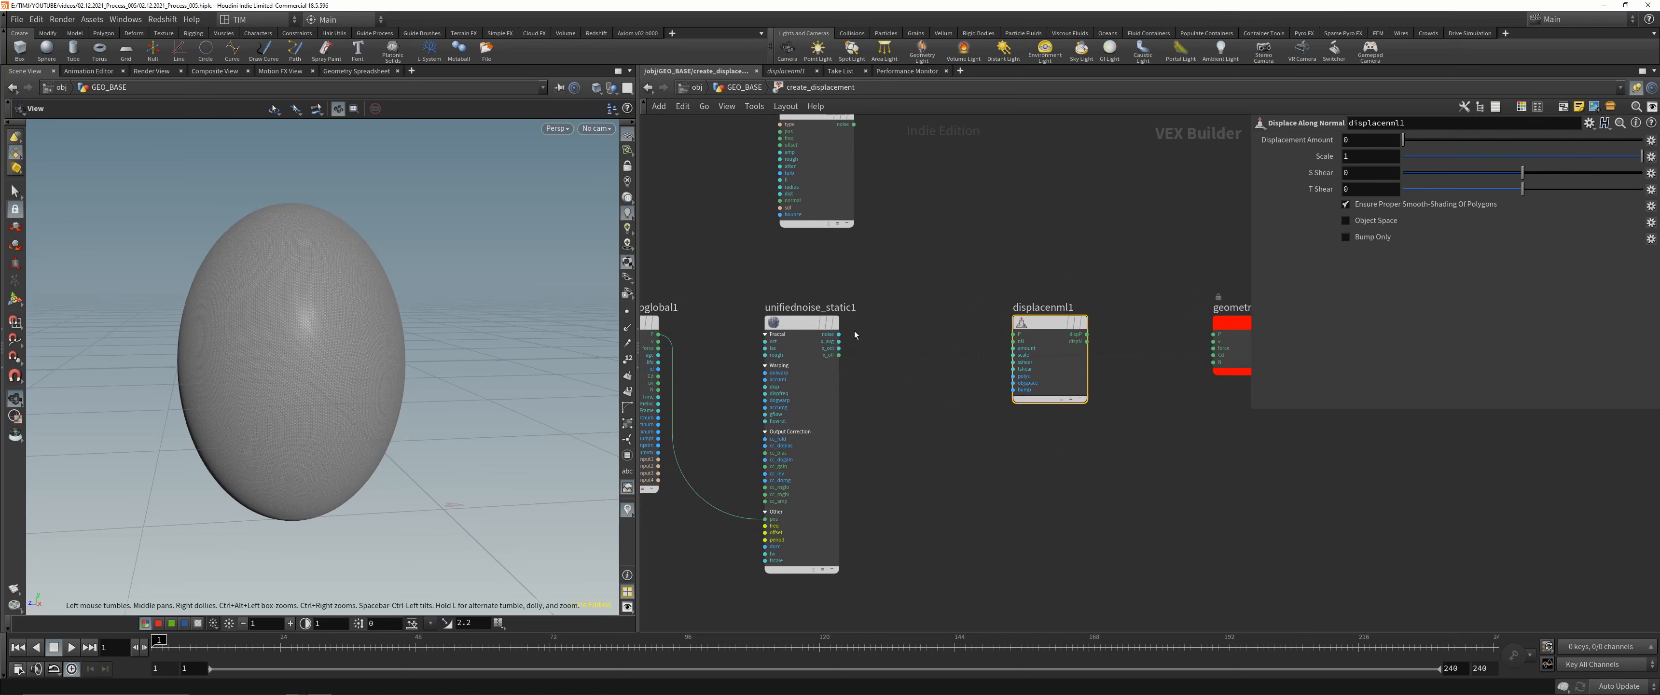
pyautogui.moveTo(919, 307); pyautogui.dragTo(972, 278, button='middle')
pyautogui.moveTo(855, 296); pyautogui.dragTo(862, 355)
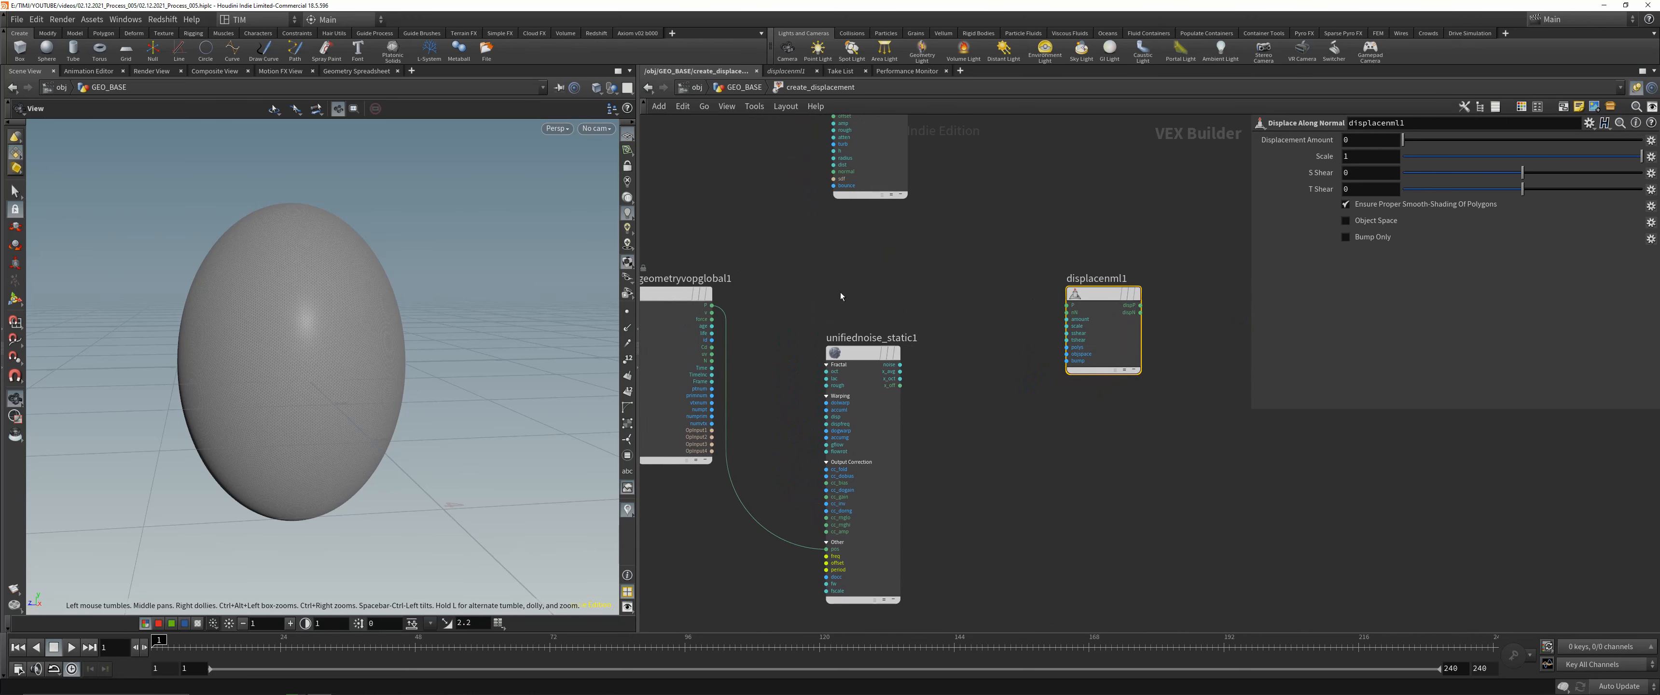
# - Route the global parameters node's P output through the P input of Displace Along Normal and its displaced position into the output node's P
pyautogui.click(841, 292)
pyautogui.click(711, 305)
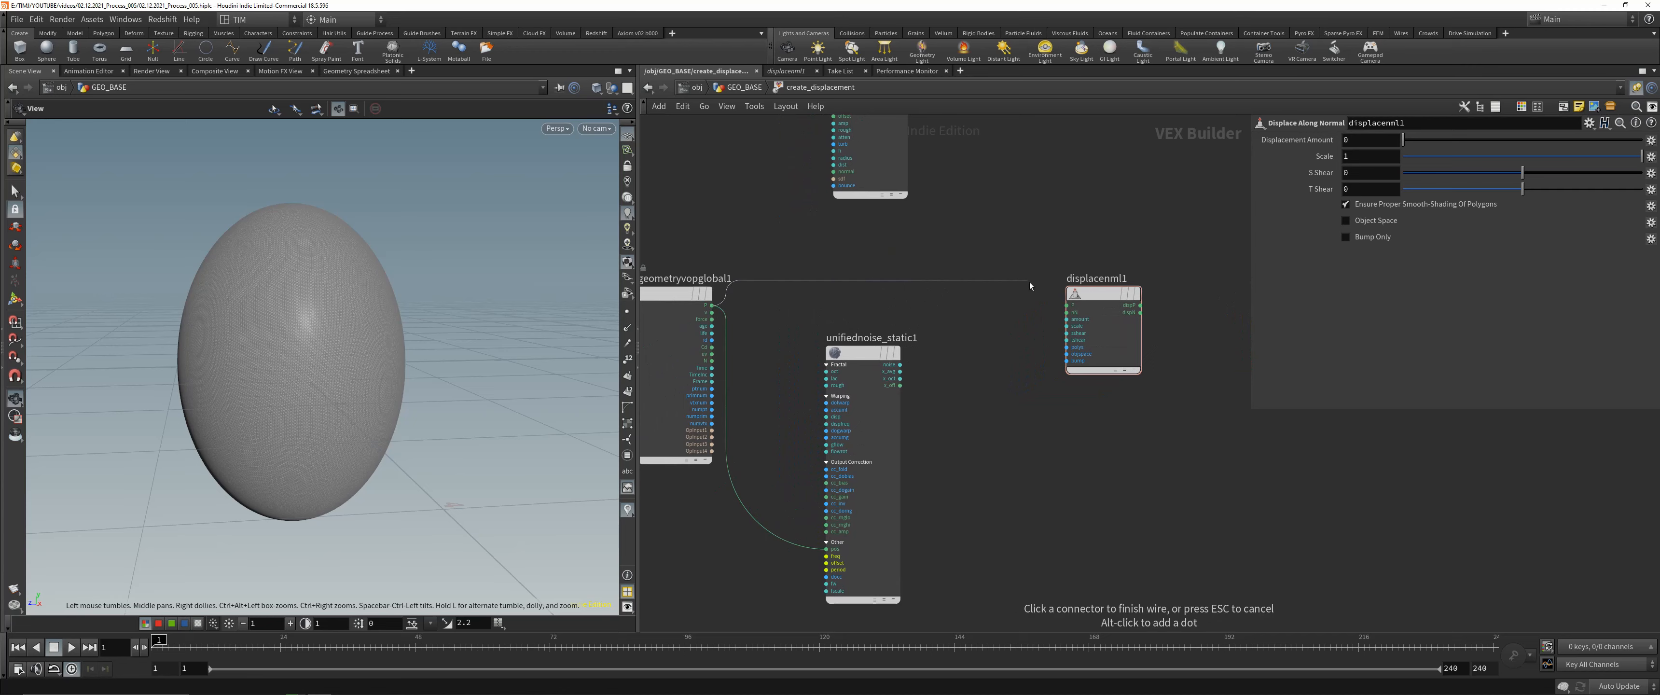
pyautogui.click(1067, 305)
pyautogui.moveTo(1139, 303); pyautogui.dragTo(1001, 309, button='middle')
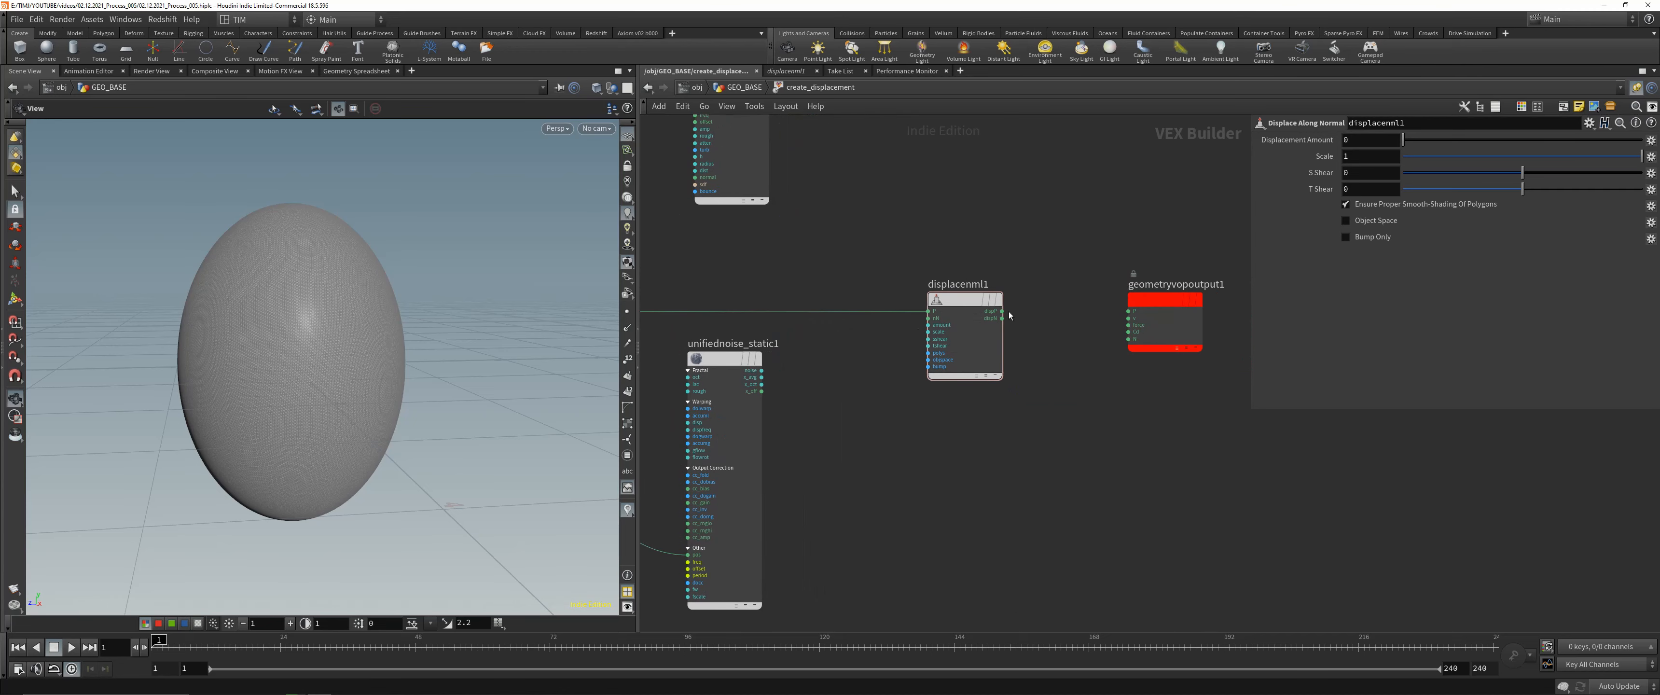
pyautogui.scroll(4, 989, 302)
pyautogui.scroll(-4, 999, 332)
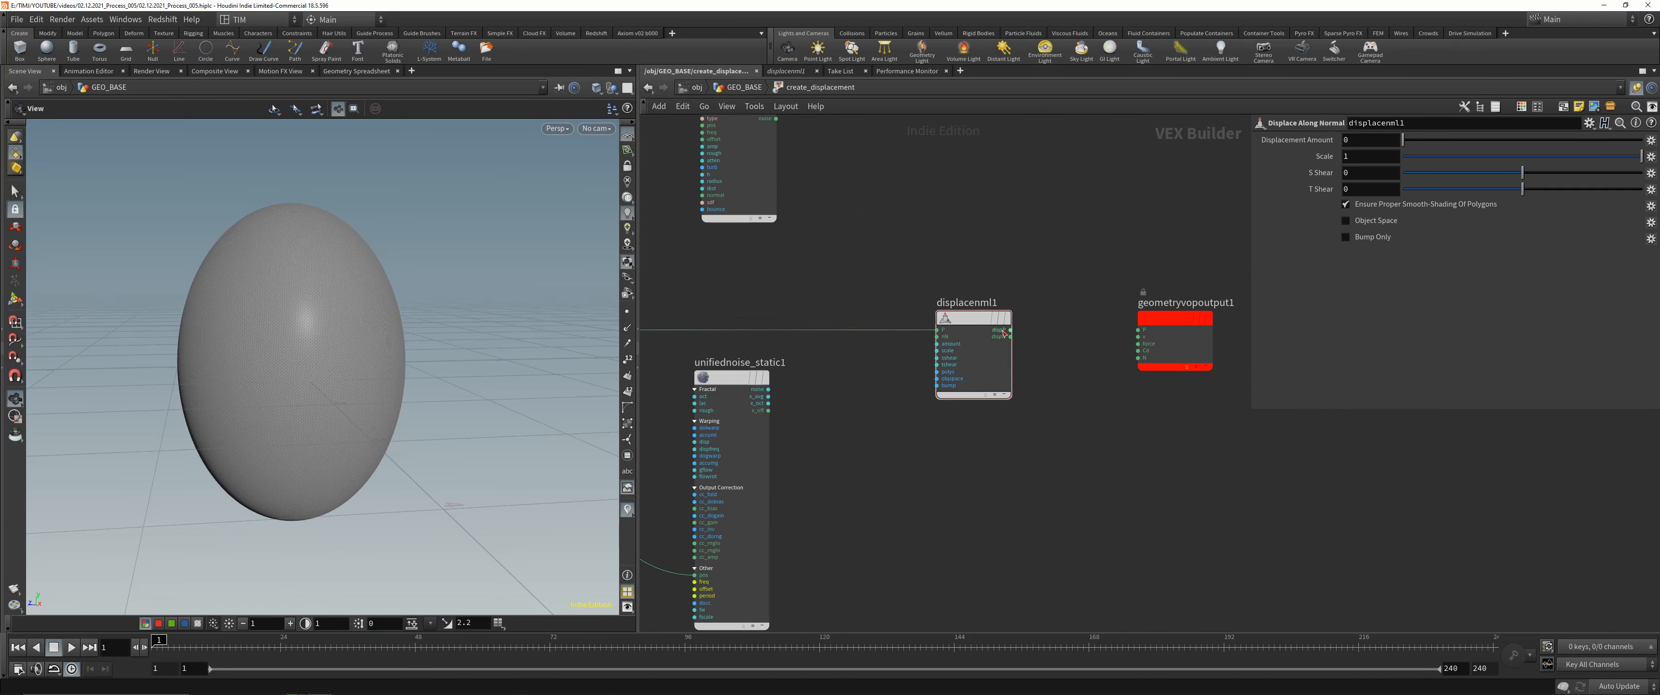
pyautogui.click(1017, 329)
pyautogui.click(1137, 330)
# - Try connecting the global parameters node's N output to the normal vector input of Displace Along Normal, and cut that wire again
pyautogui.moveTo(867, 381); pyautogui.dragTo(1014, 337, button='middle')
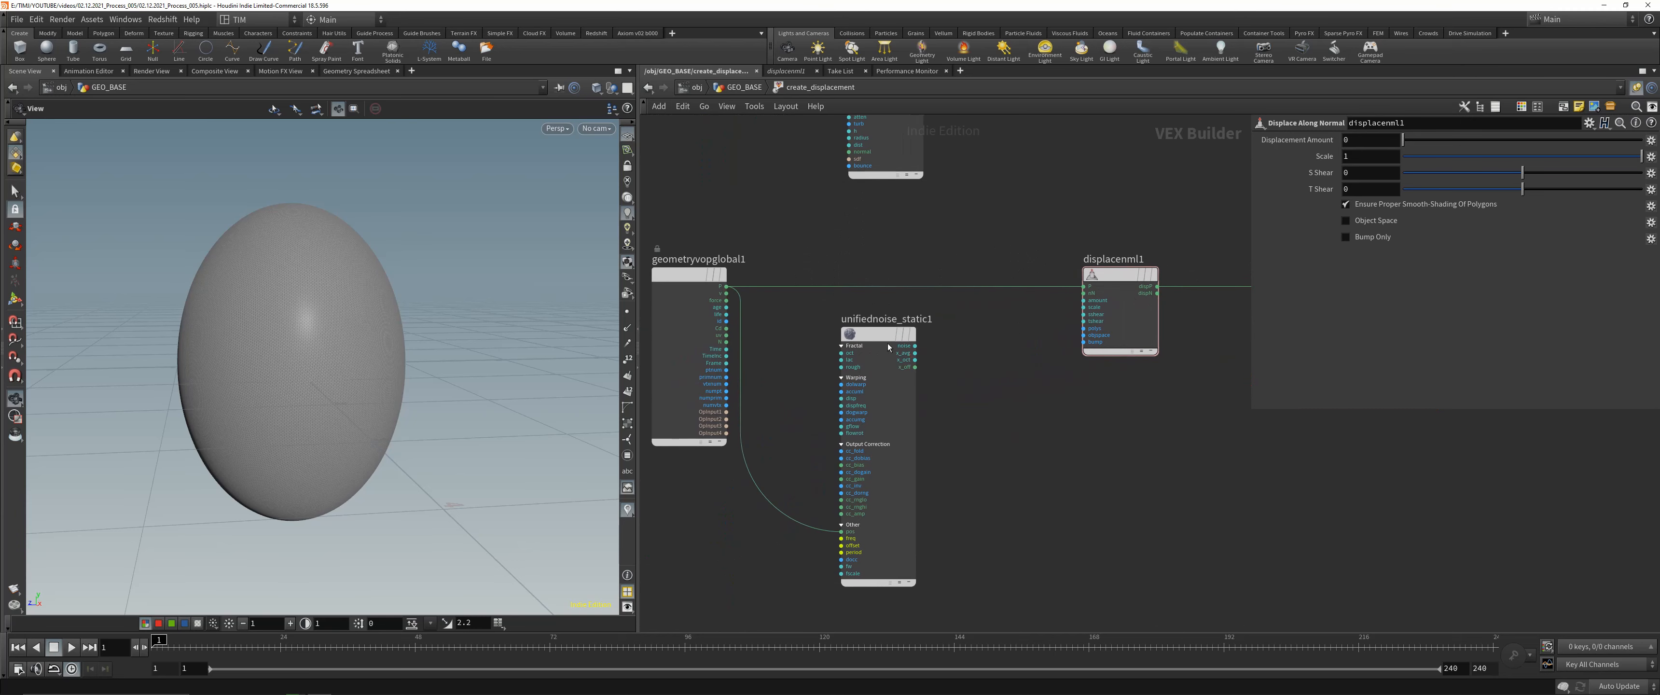
pyautogui.moveTo(883, 336); pyautogui.dragTo(872, 398)
pyautogui.click(726, 341)
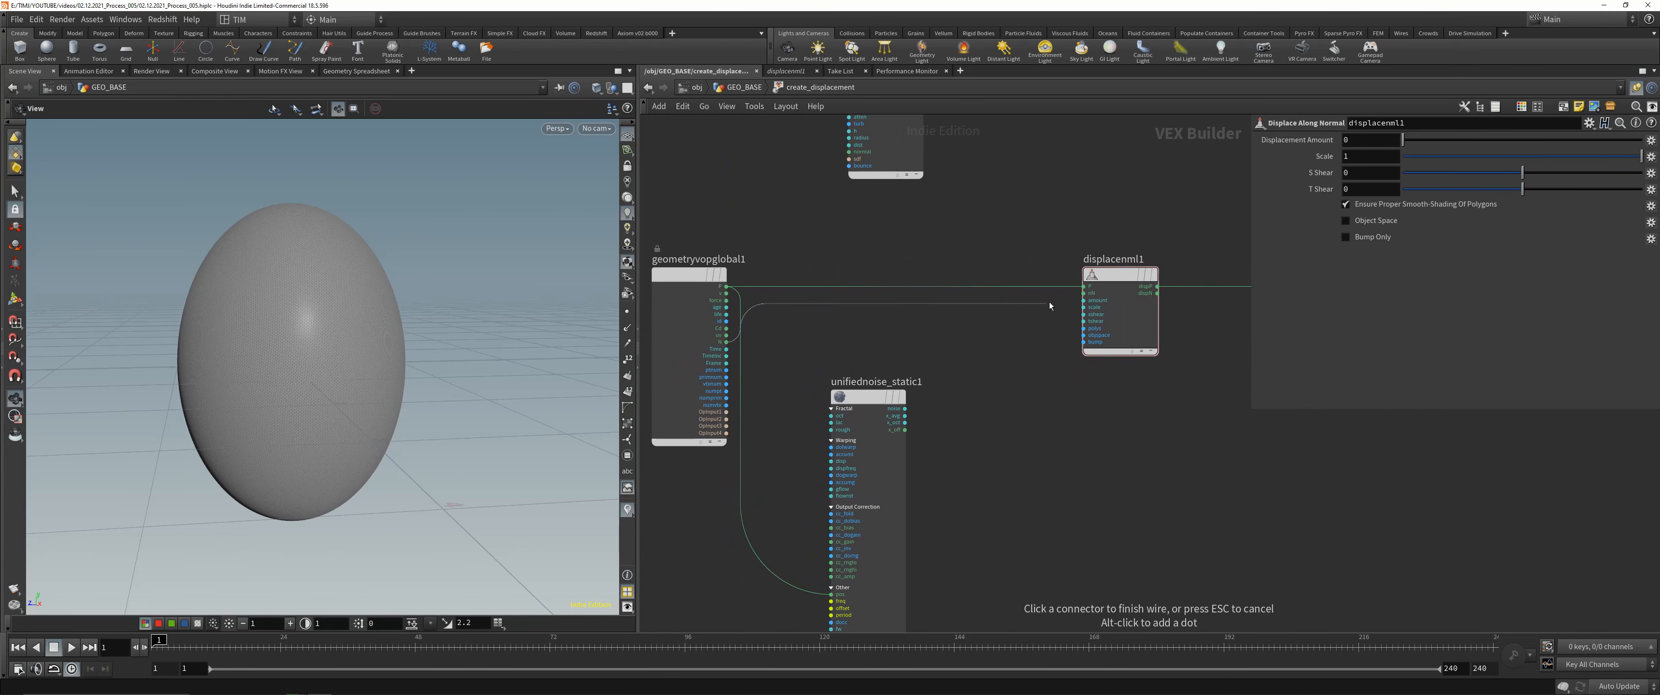
pyautogui.click(1091, 294)
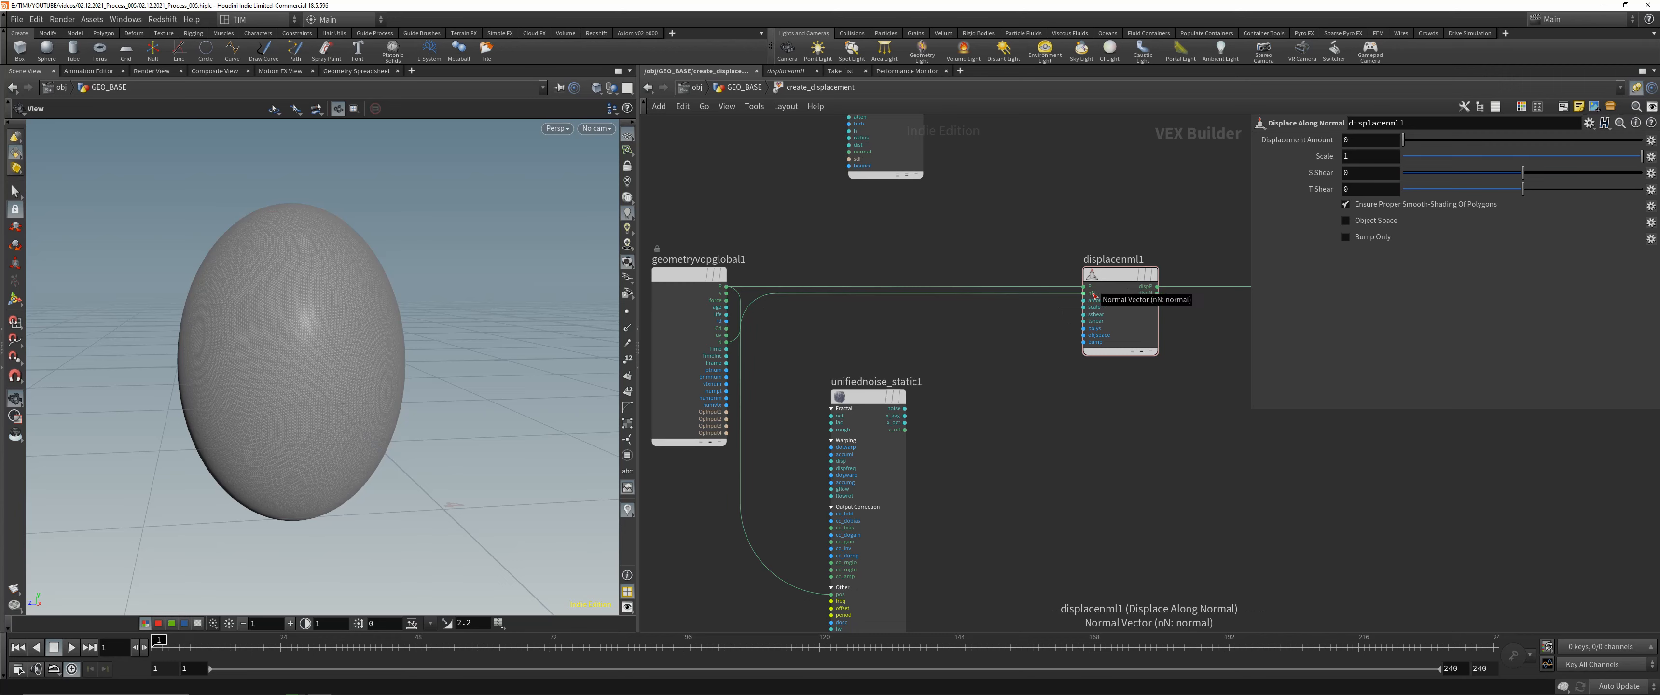
pyautogui.moveTo(863, 400); pyautogui.dragTo(898, 360)
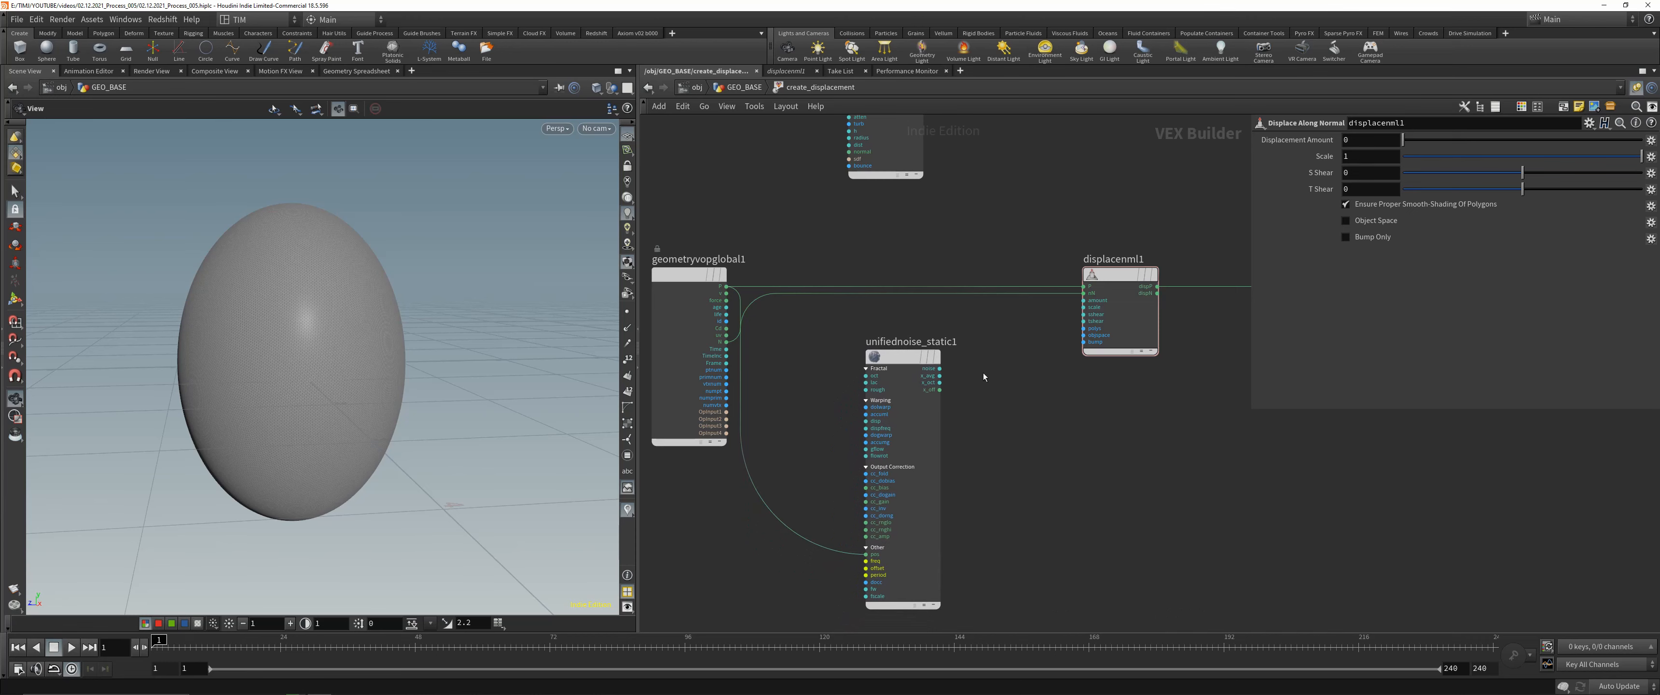
pyautogui.scroll(-2, 1031, 340)
pyautogui.scroll(4, 1006, 318)
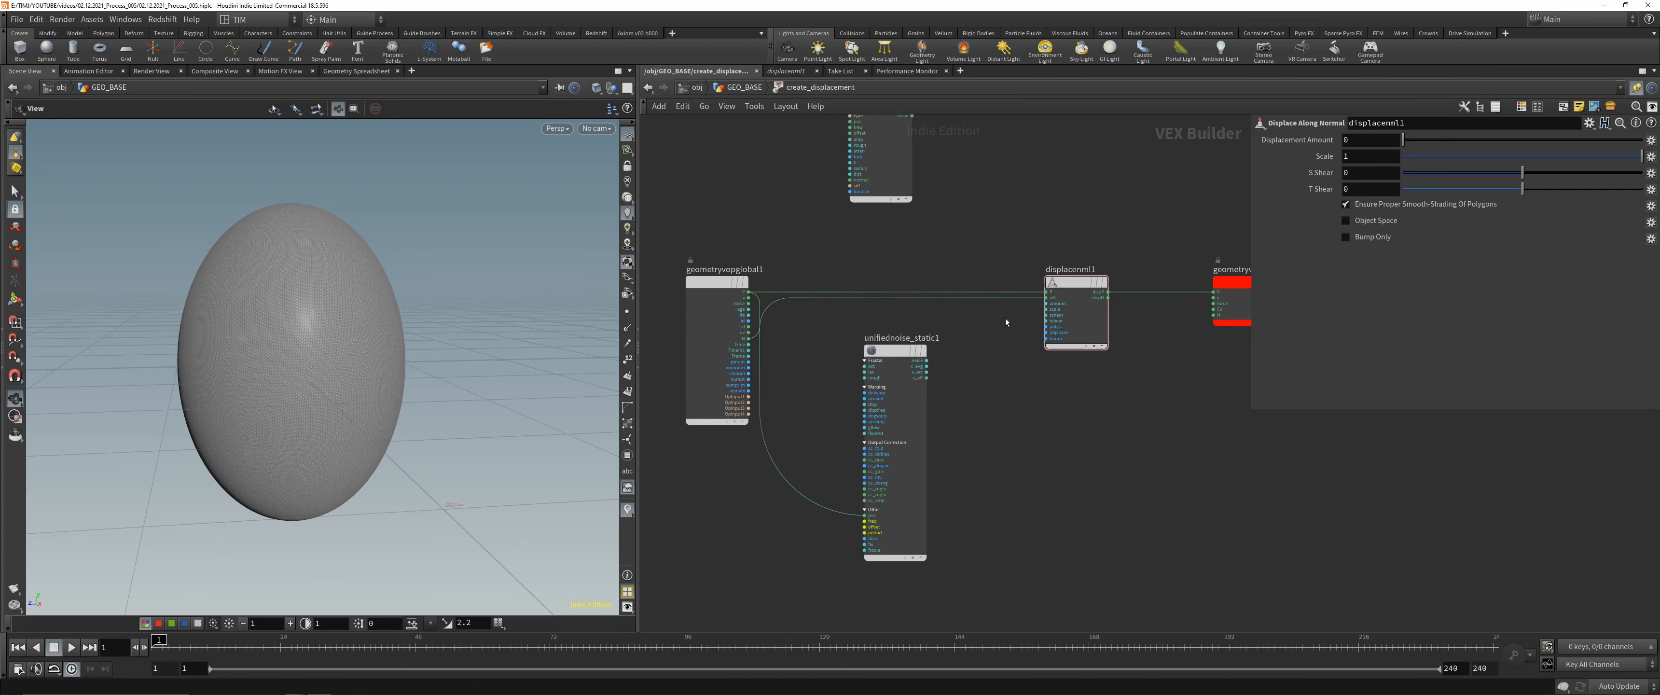
pyautogui.scroll(-1, 993, 355)
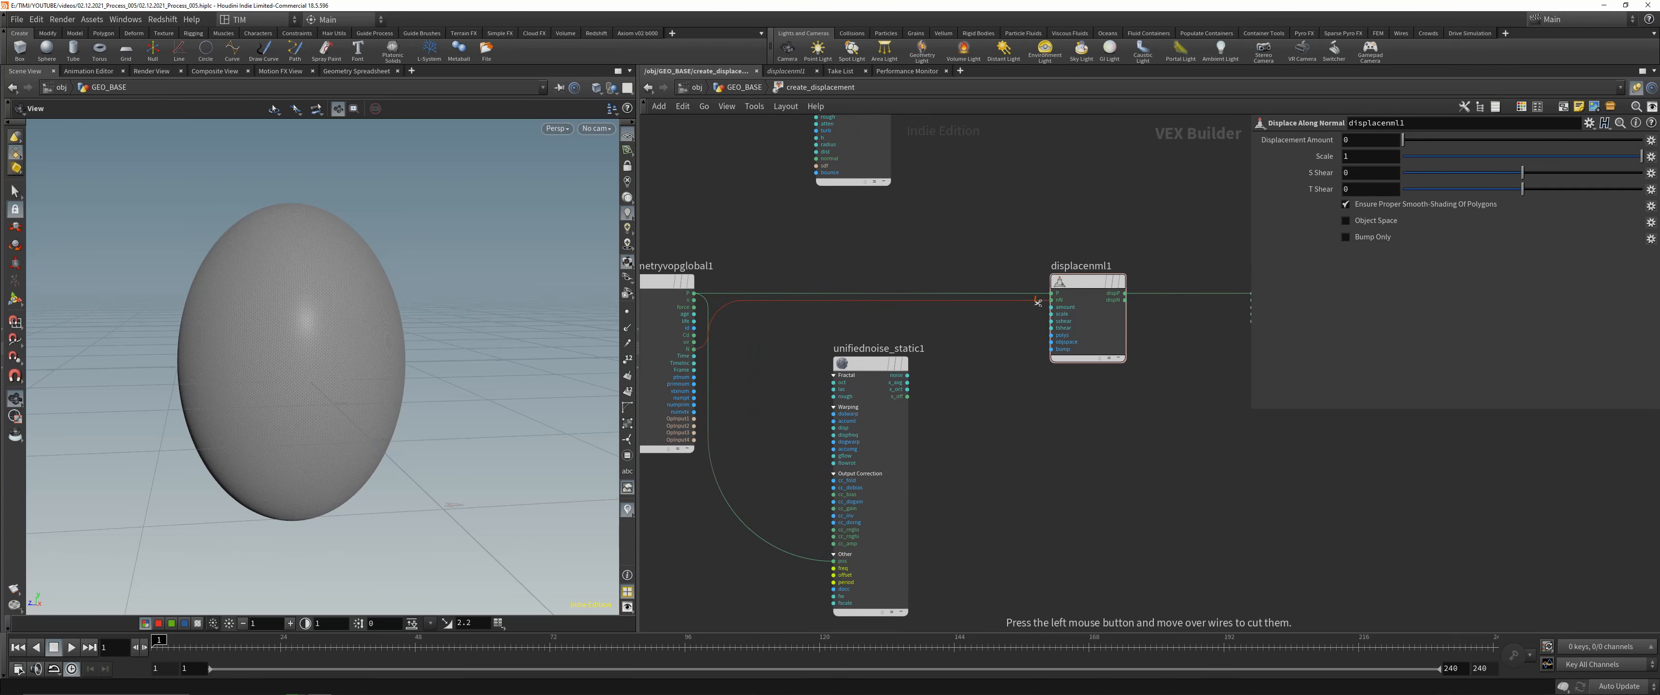
# - Connect the noise output of Unified Noise - Static to the amount input of Displace Along Normal and inspect the displaced sphere
pyautogui.moveTo(871, 363); pyautogui.dragTo(902, 340)
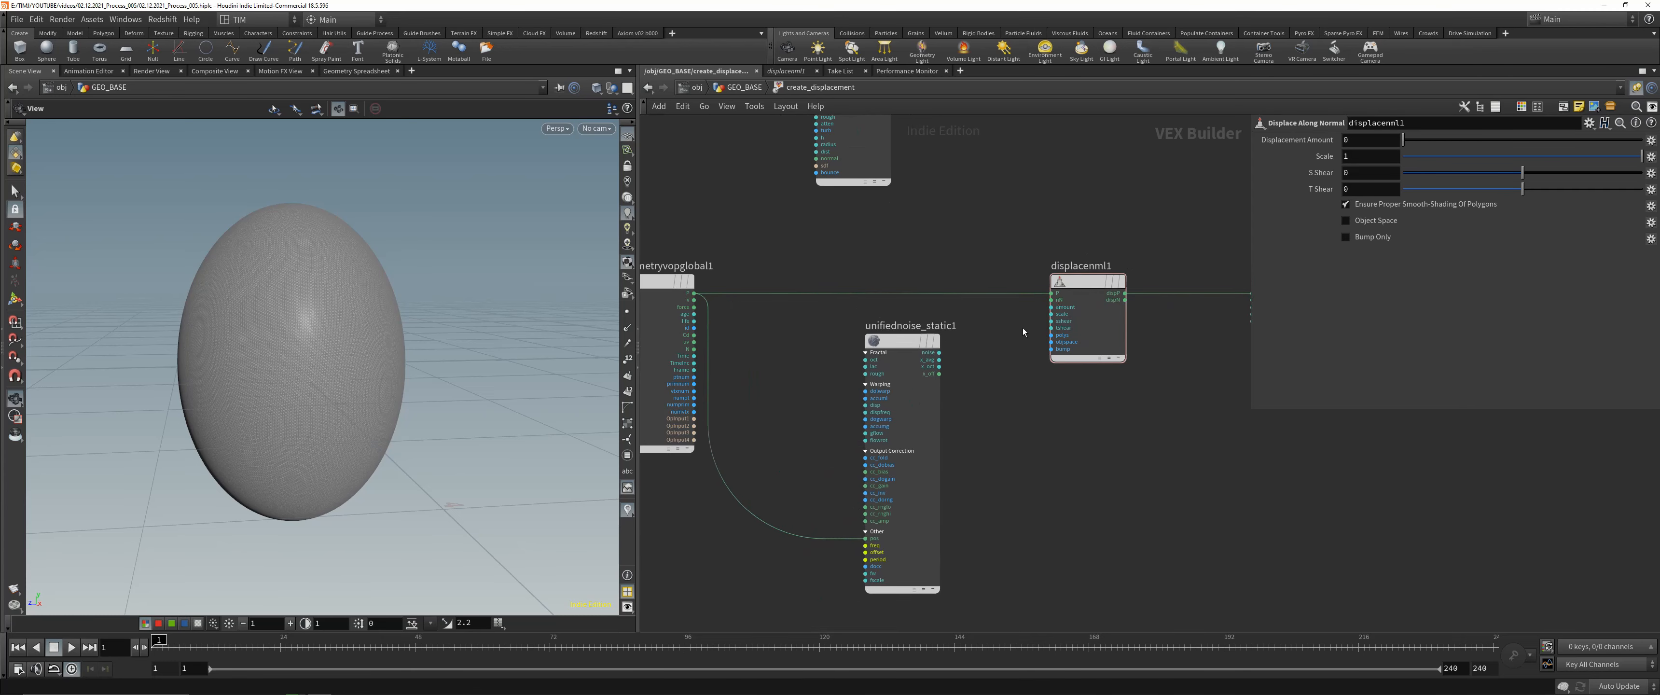
pyautogui.click(940, 353)
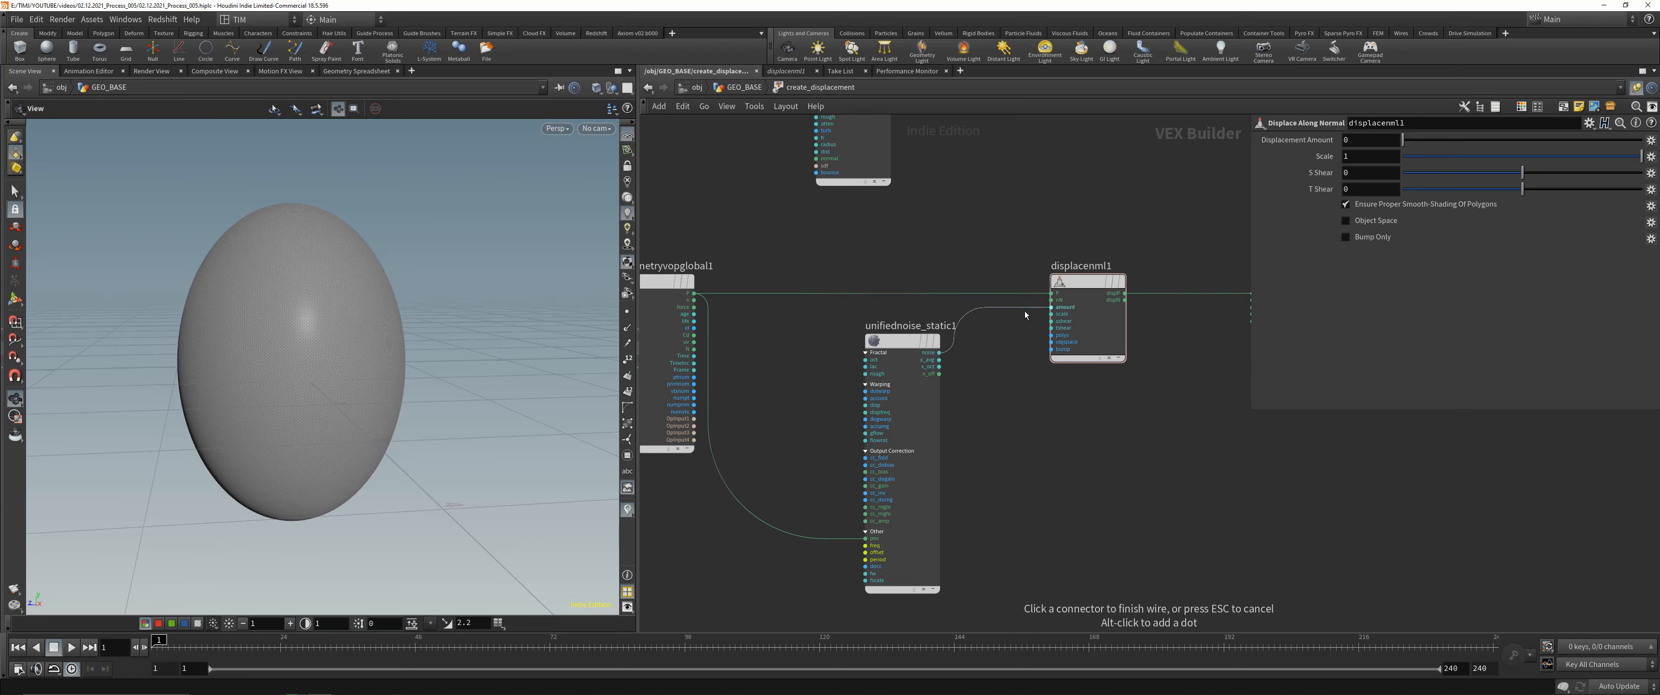
pyautogui.click(1021, 311)
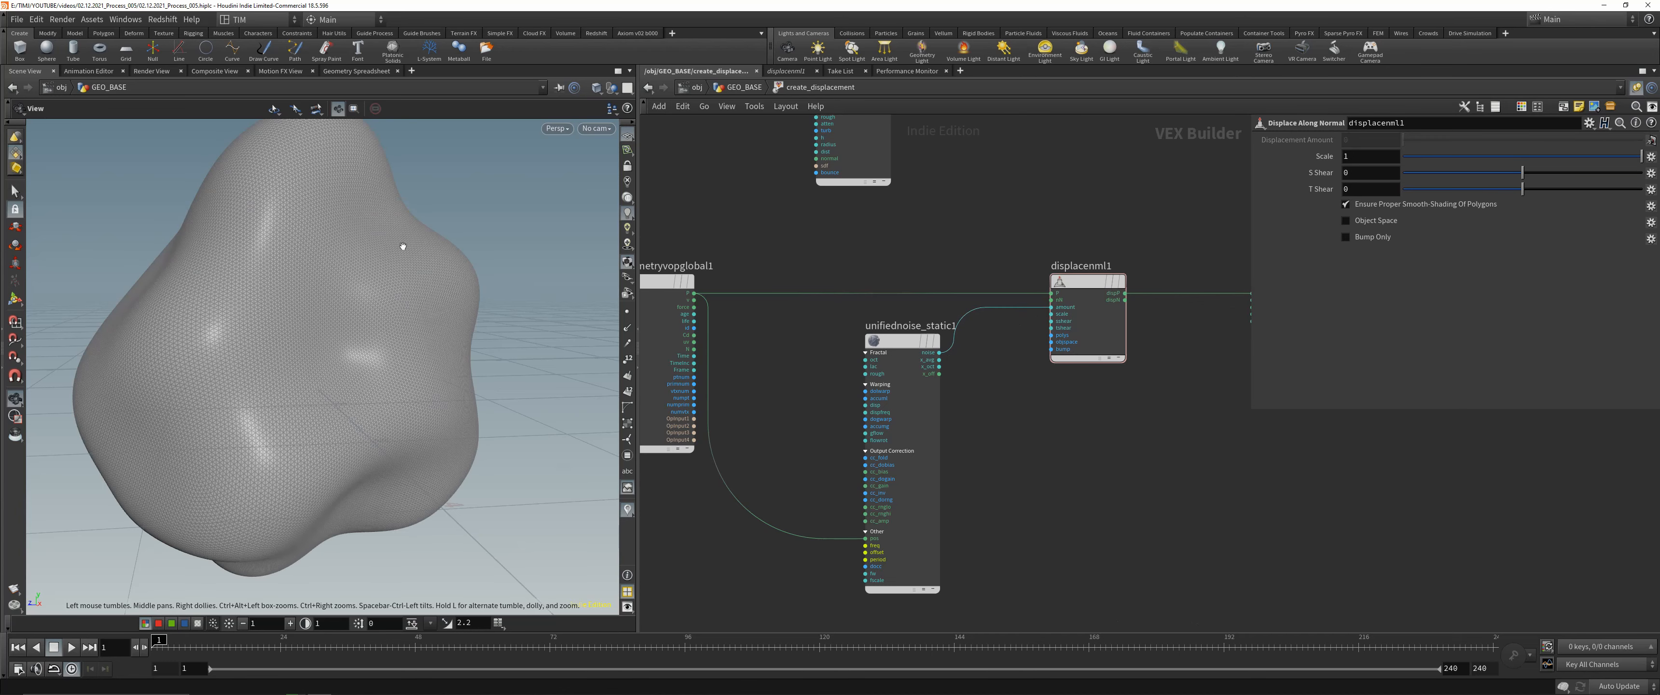
pyautogui.scroll(-5, 407, 247)
pyautogui.moveTo(405, 258); pyautogui.dragTo(584, 399)
pyautogui.scroll(-2, 1035, 392)
pyautogui.scroll(3, 913, 369)
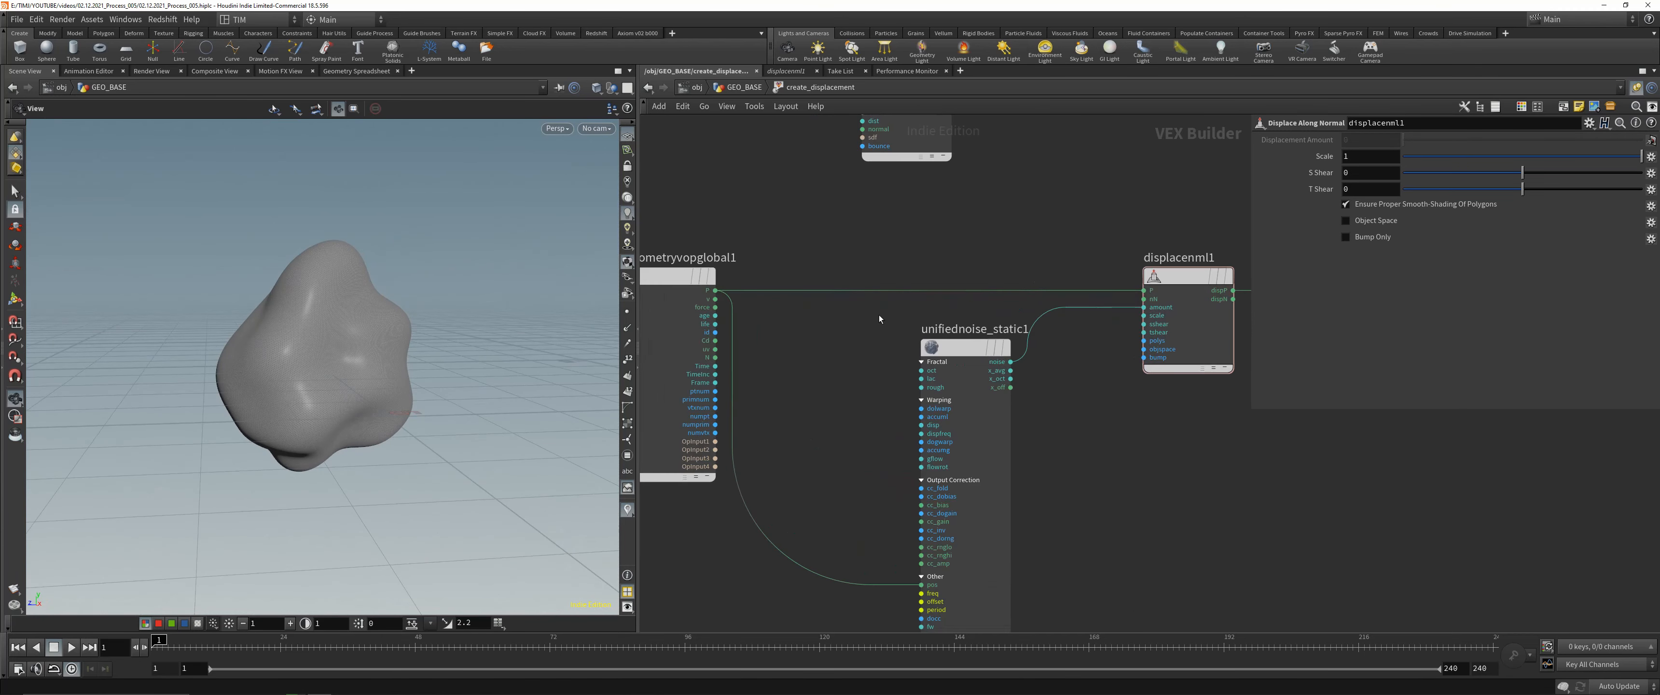
# - Set the Fractal Type of Unified Noise - Static to Hybrid Terrain, keeping the Simplex noise type
pyautogui.click(966, 349)
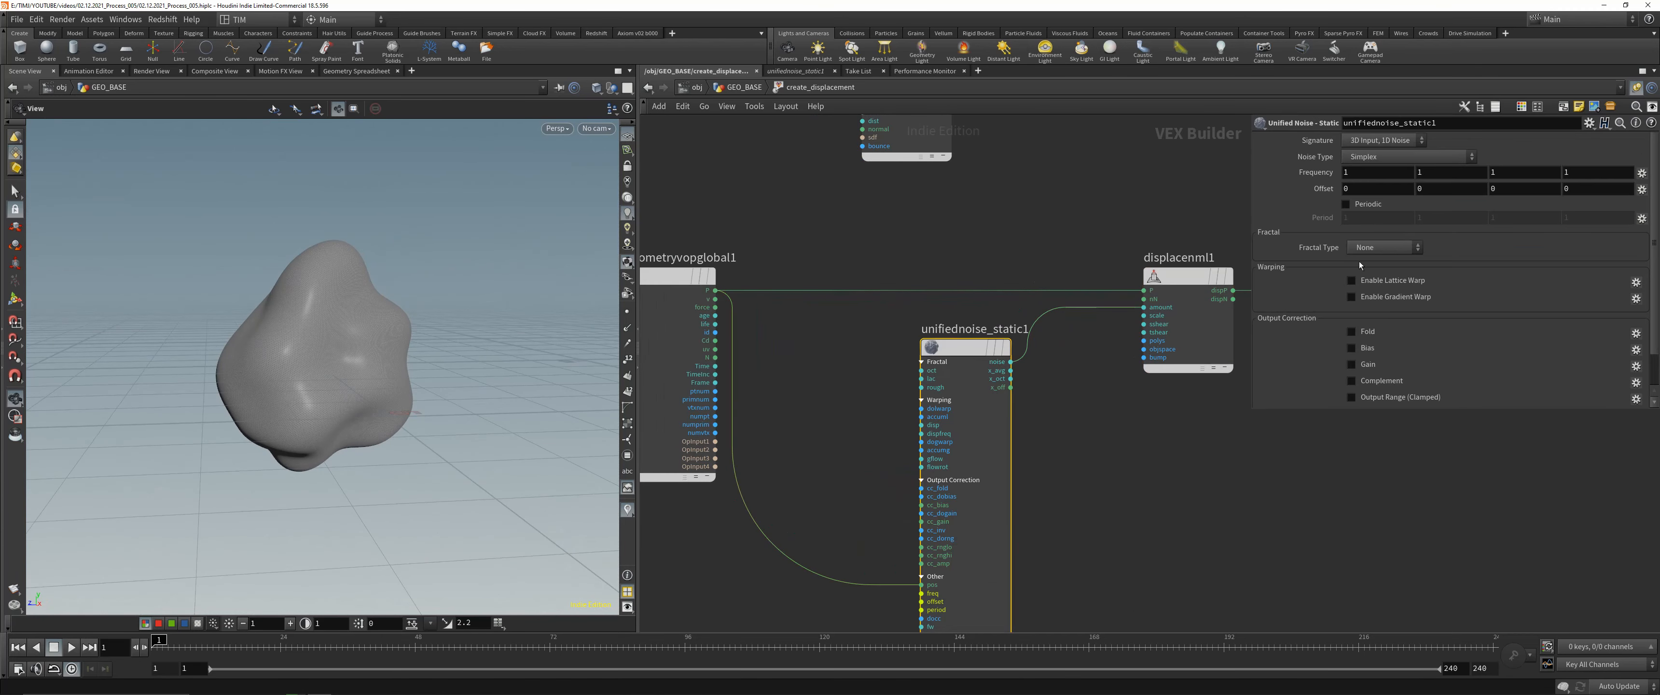
pyautogui.click(1369, 161)
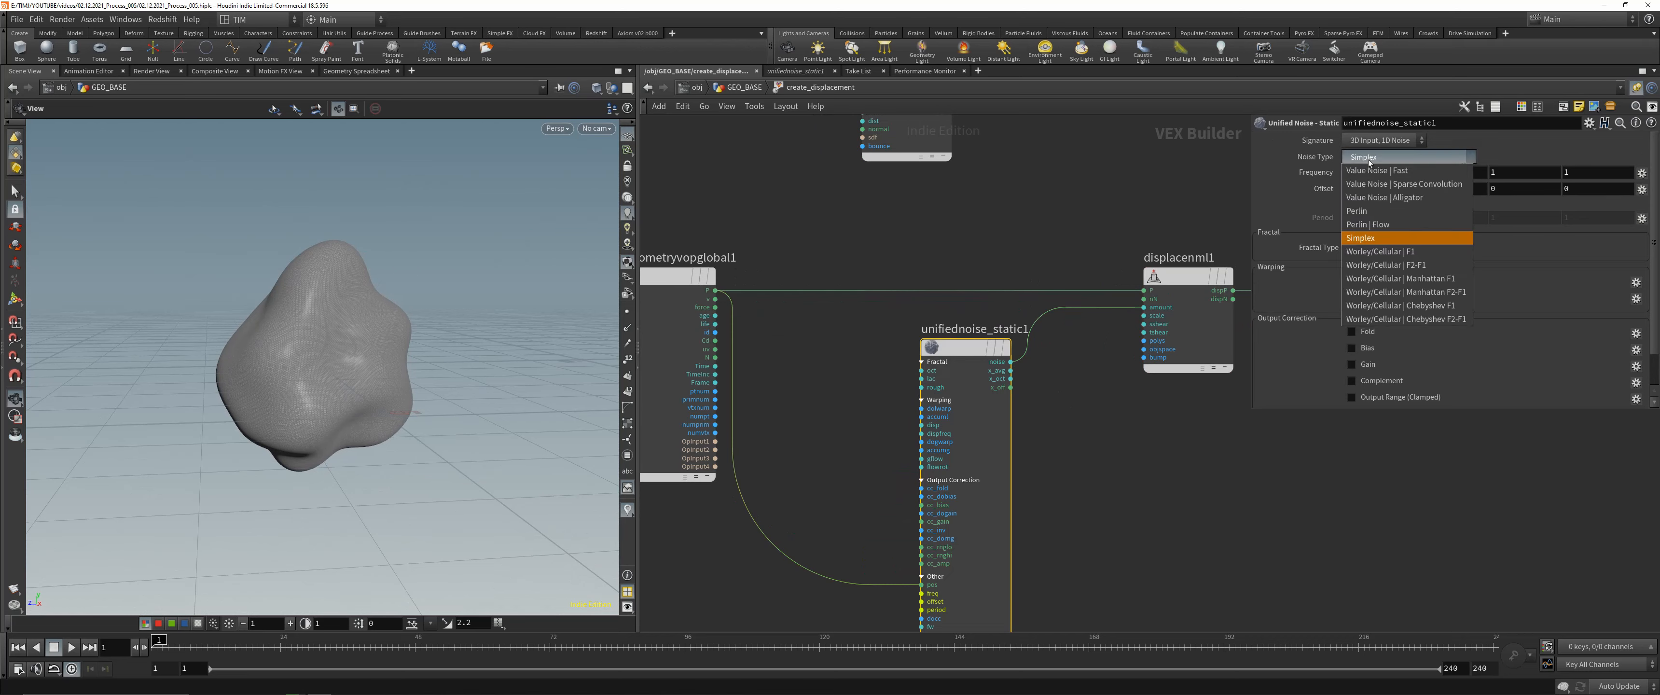
pyautogui.click(1330, 180)
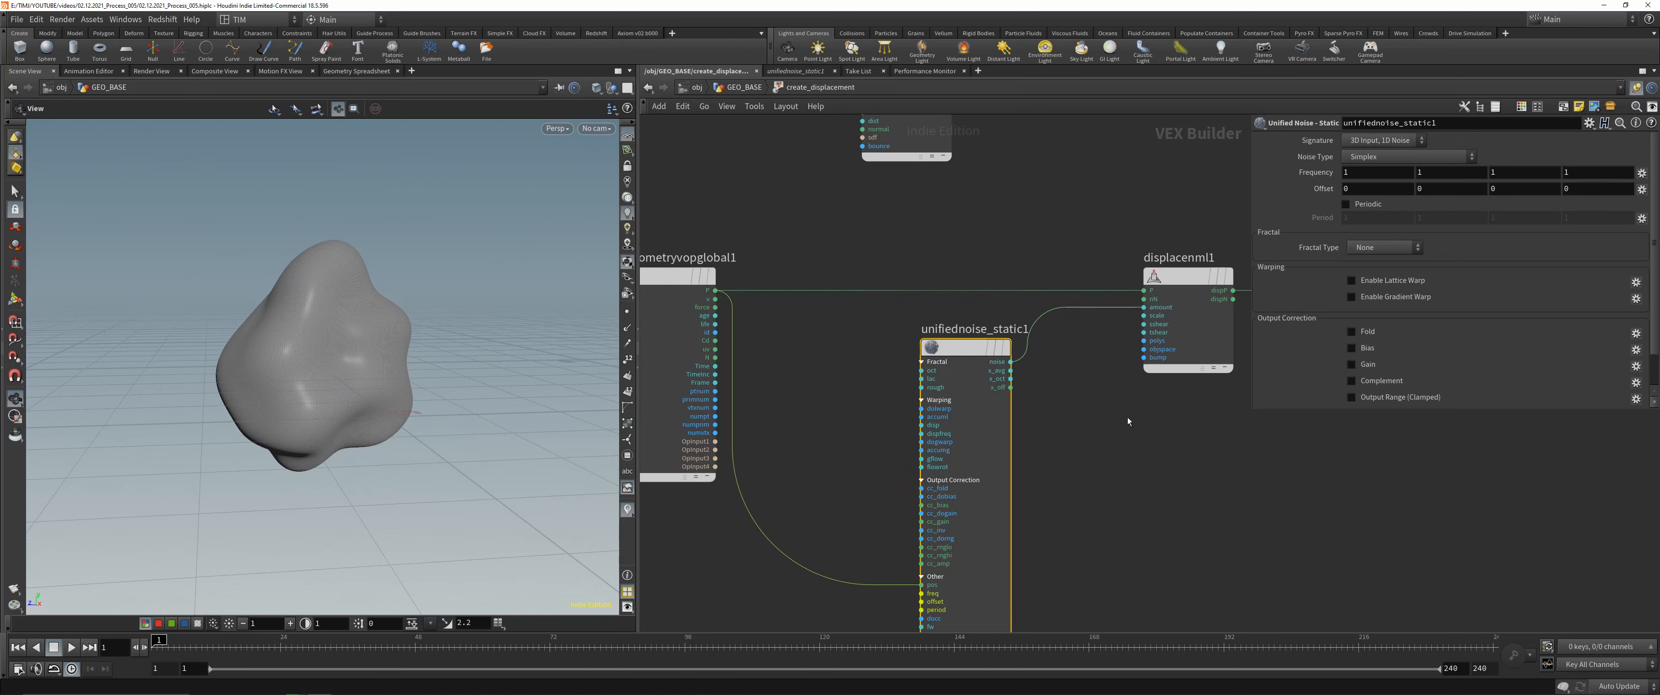
pyautogui.scroll(-3, 1070, 450)
pyautogui.moveTo(1112, 455); pyautogui.dragTo(1092, 386, button='middle')
pyautogui.click(1370, 251)
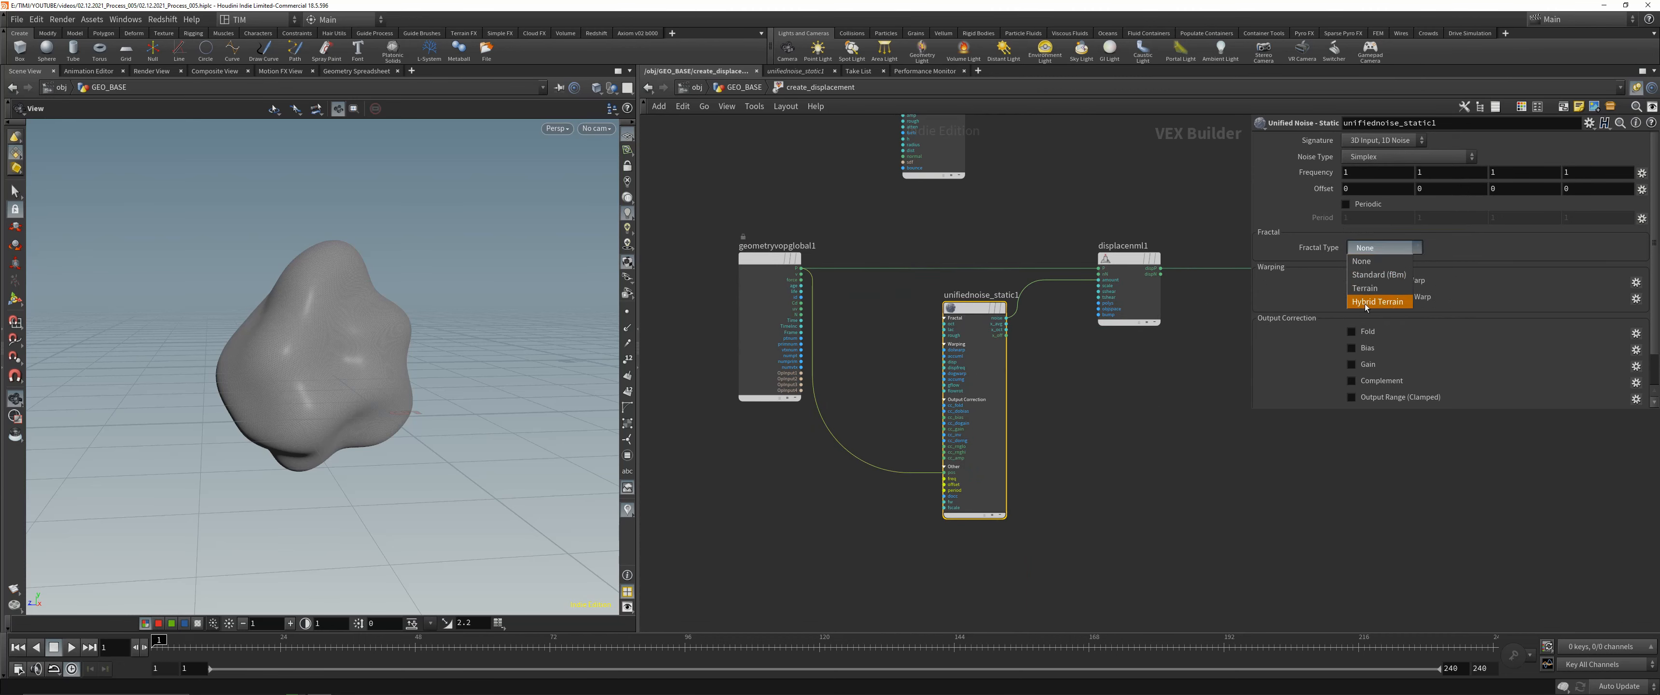
pyautogui.click(1380, 305)
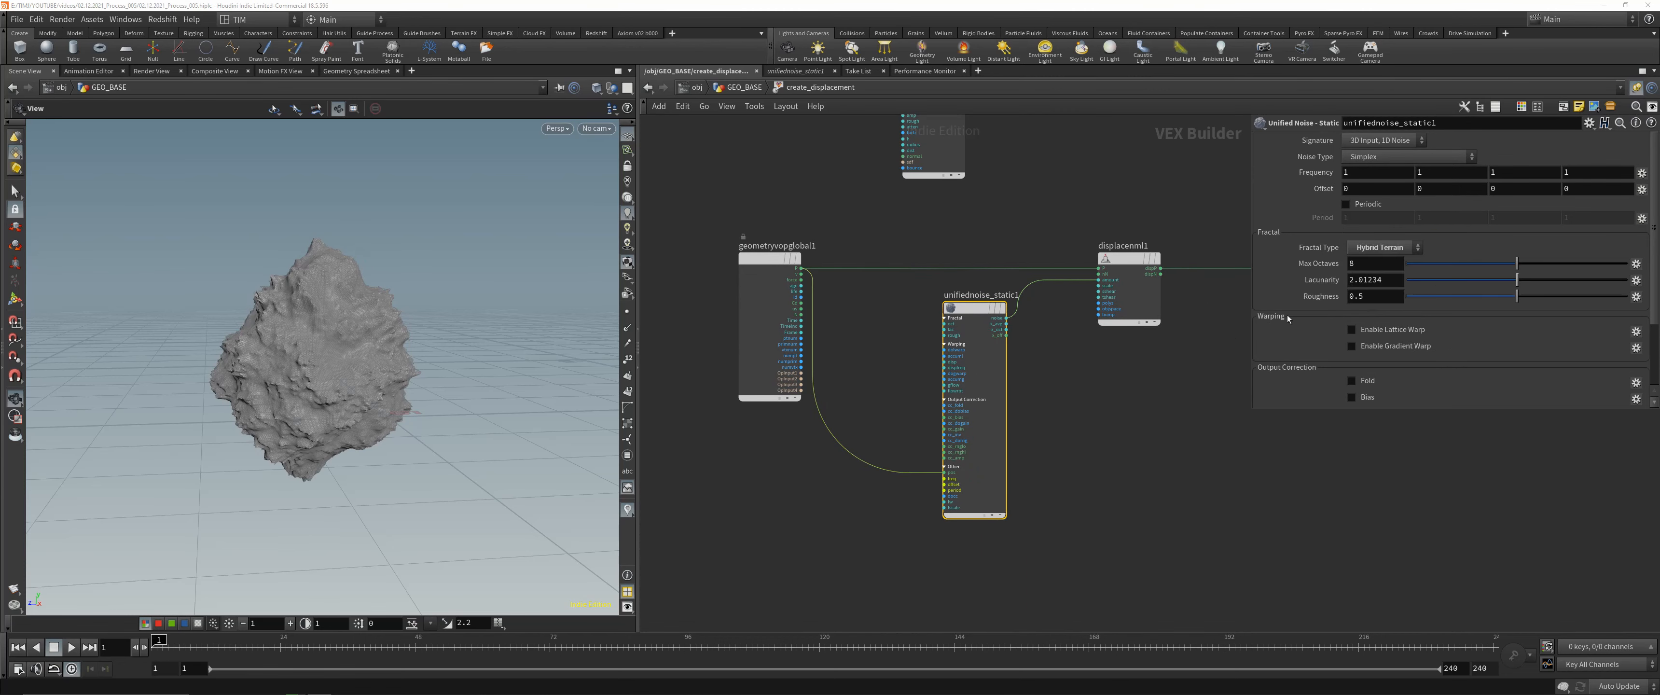
# - Try a Roughness of 0.125 on Unified Noise - Static, settle on 0.25, and inspect the displaced shape
pyautogui.click(1372, 298)
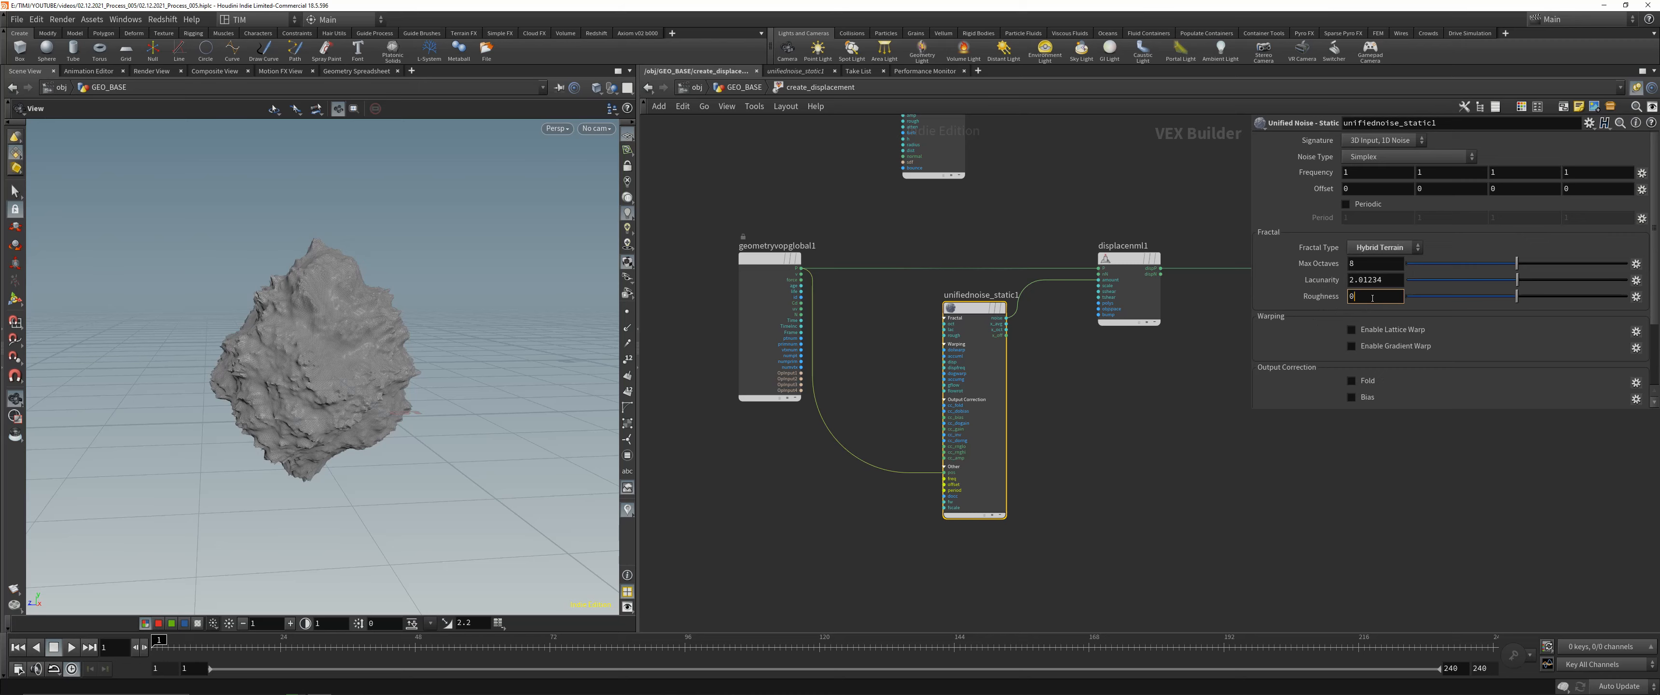
pyautogui.write('0.125')
pyautogui.press('Return')
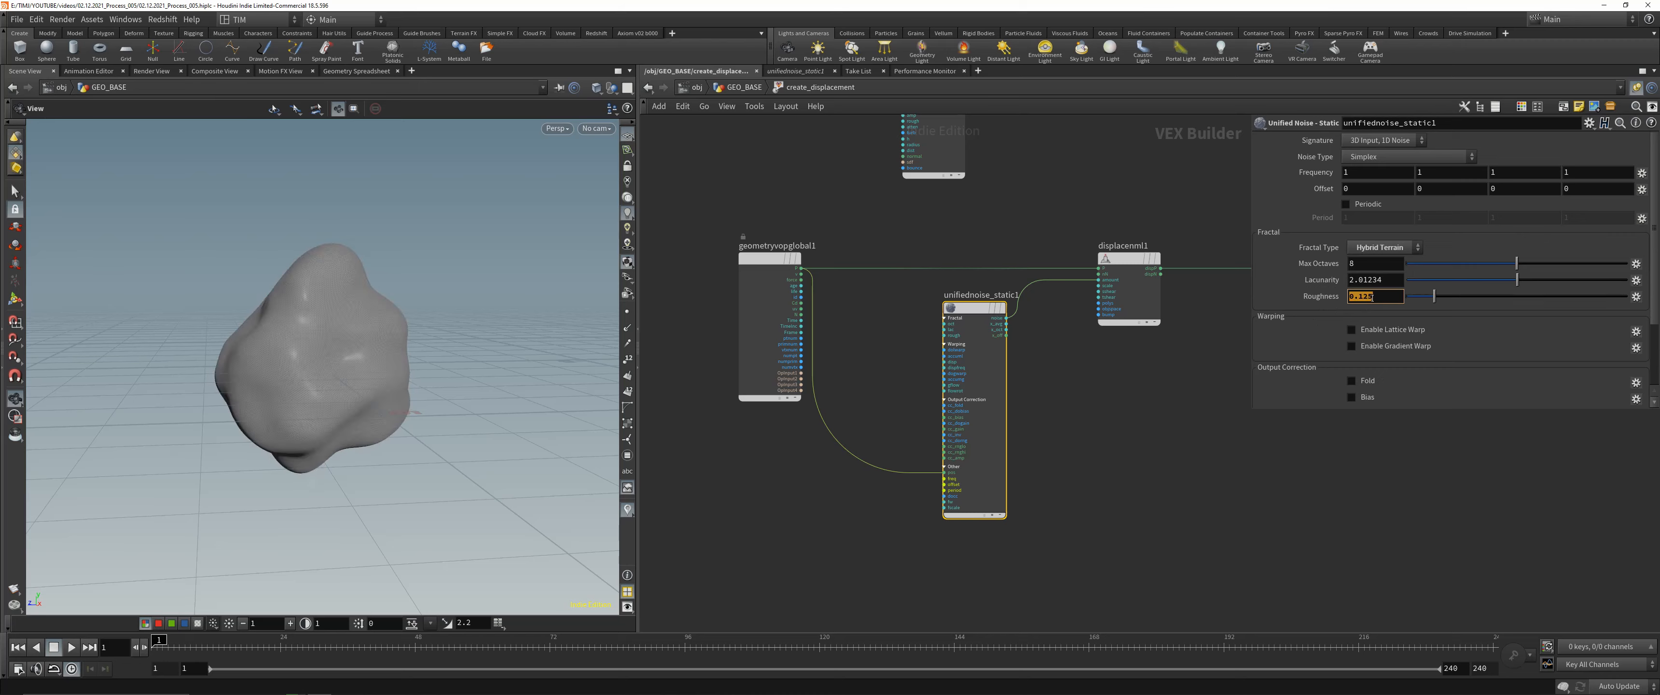
pyautogui.write('0.25')
pyautogui.press('Return')
pyautogui.scroll(4, 348, 296)
pyautogui.moveTo(348, 297); pyautogui.dragTo(354, 322)
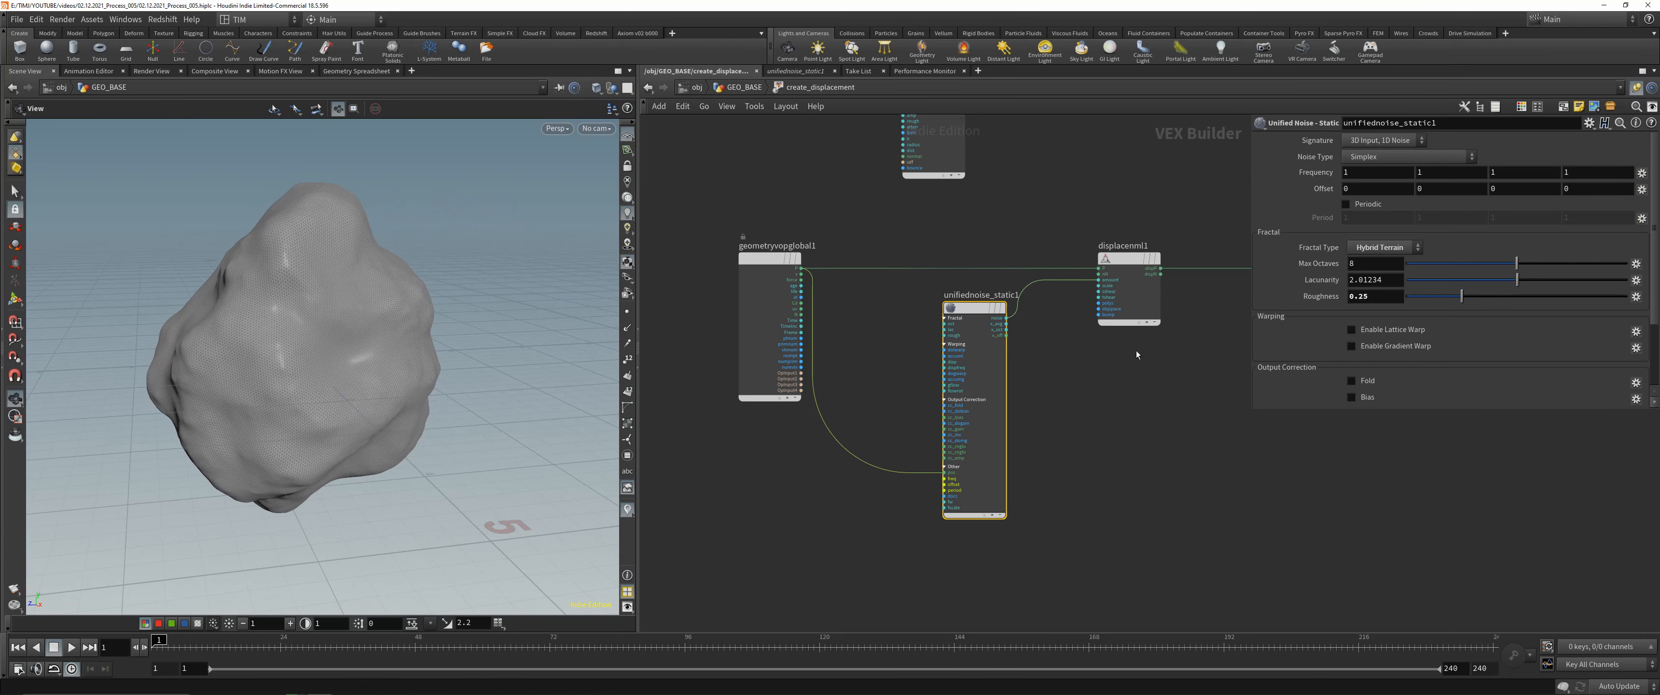
pyautogui.scroll(2, 1017, 297)
pyautogui.scroll(-2, 919, 379)
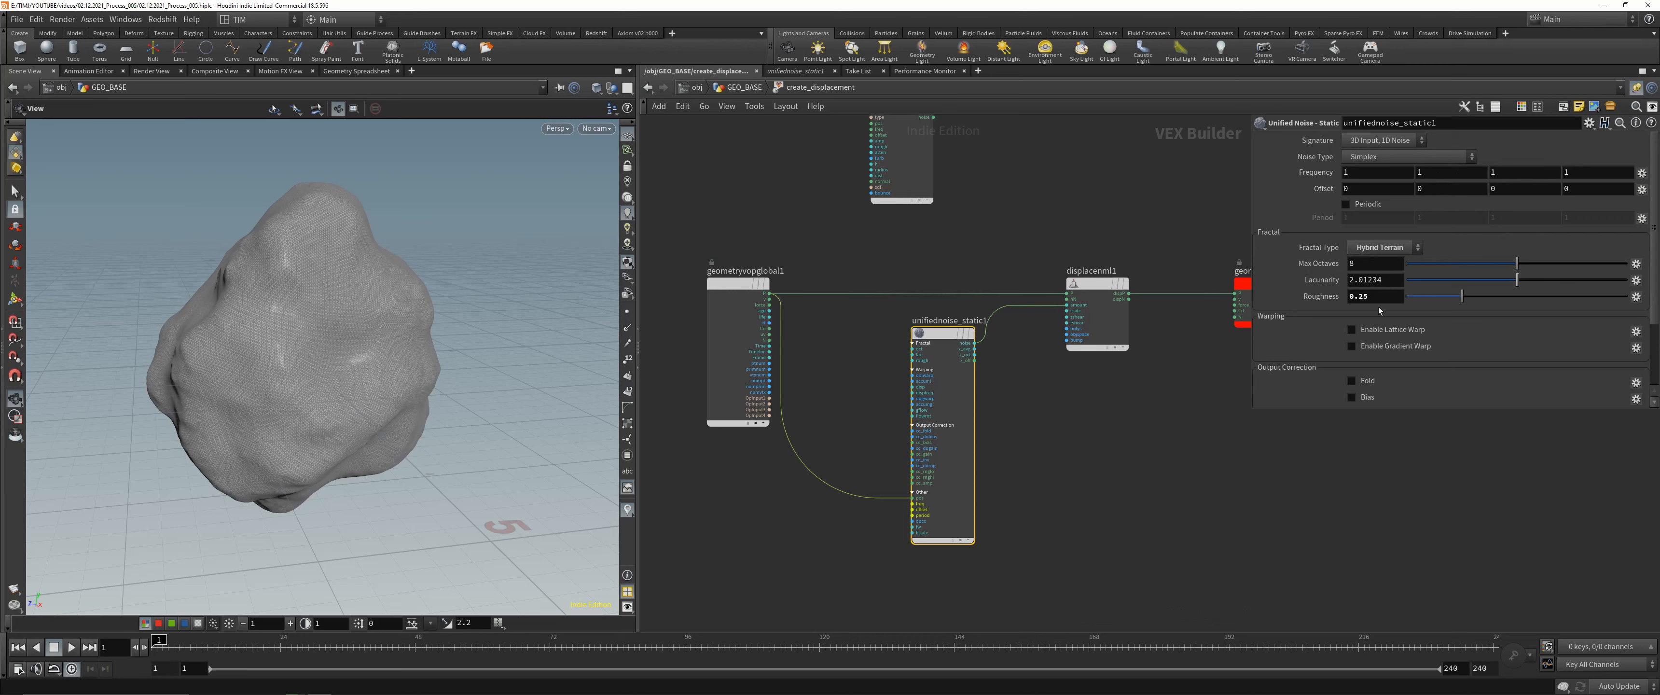
pyautogui.moveTo(267, 282); pyautogui.dragTo(252, 288)
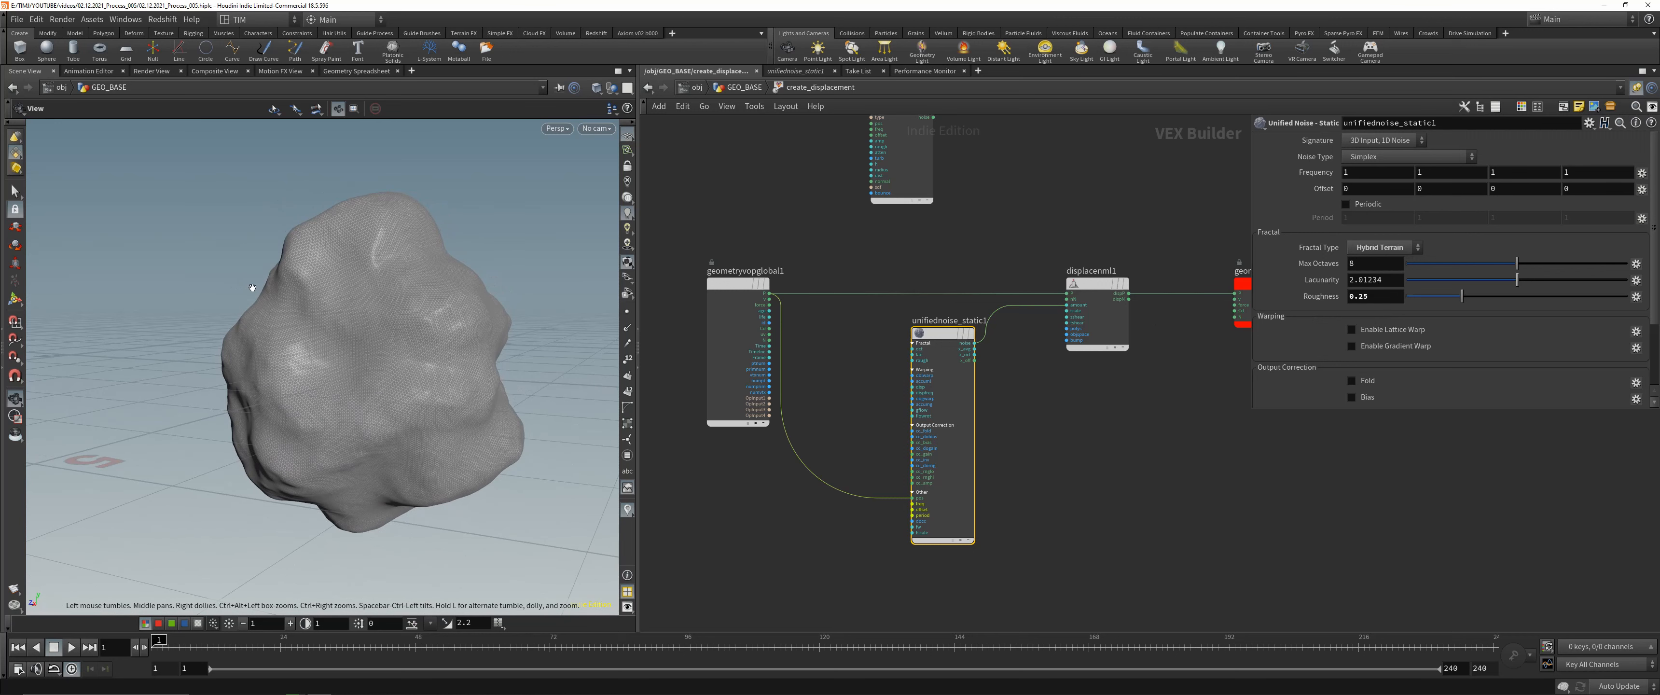
# - Move the global parameters node farther away from Unified Noise - Static to widen the gap between them
pyautogui.moveTo(848, 366)
pyautogui.mouseDown(button='middle')
pyautogui.moveTo(912, 297)
pyautogui.moveTo(870, 365)
pyautogui.moveTo(840, 347)
pyautogui.mouseUp(button='middle')
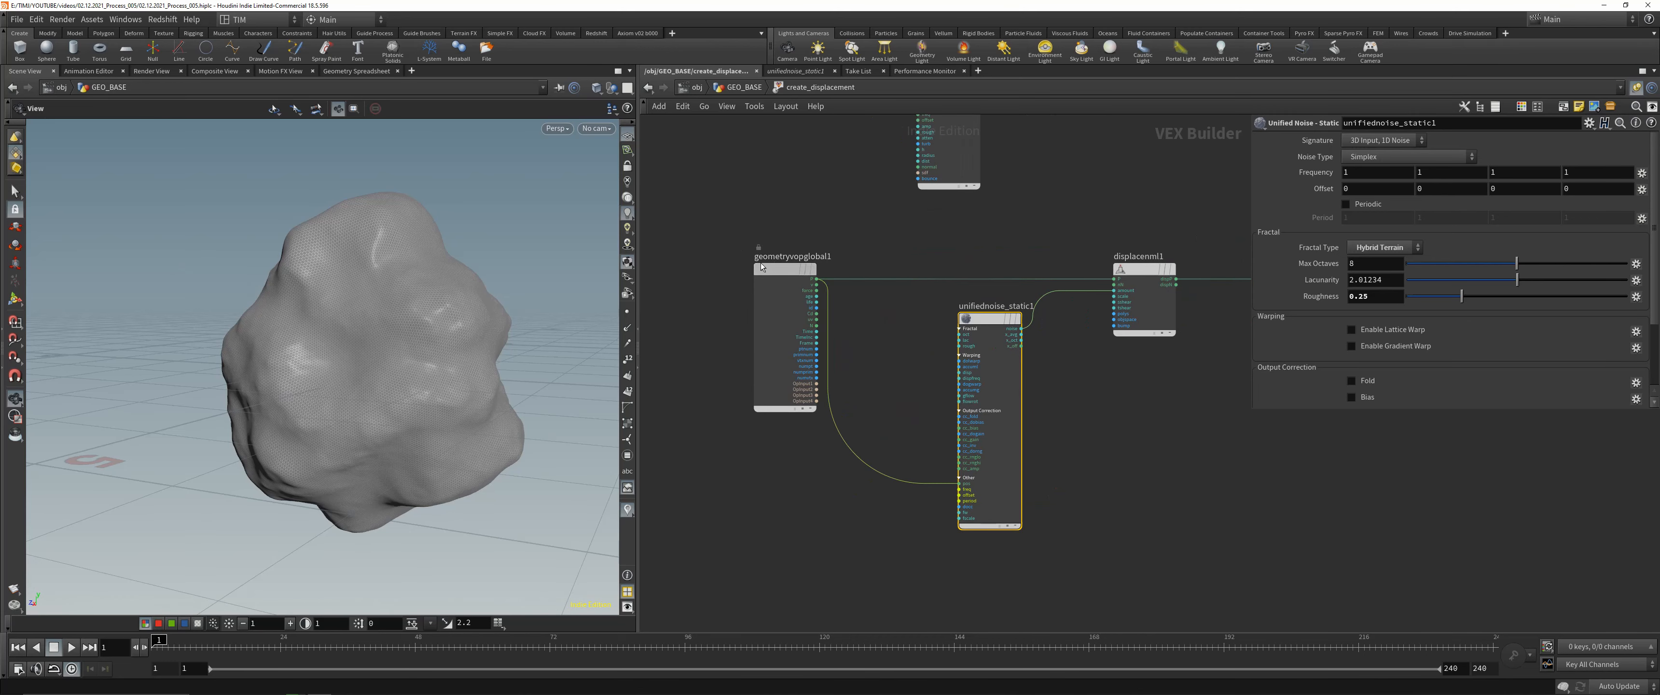
pyautogui.moveTo(761, 267); pyautogui.dragTo(725, 267)
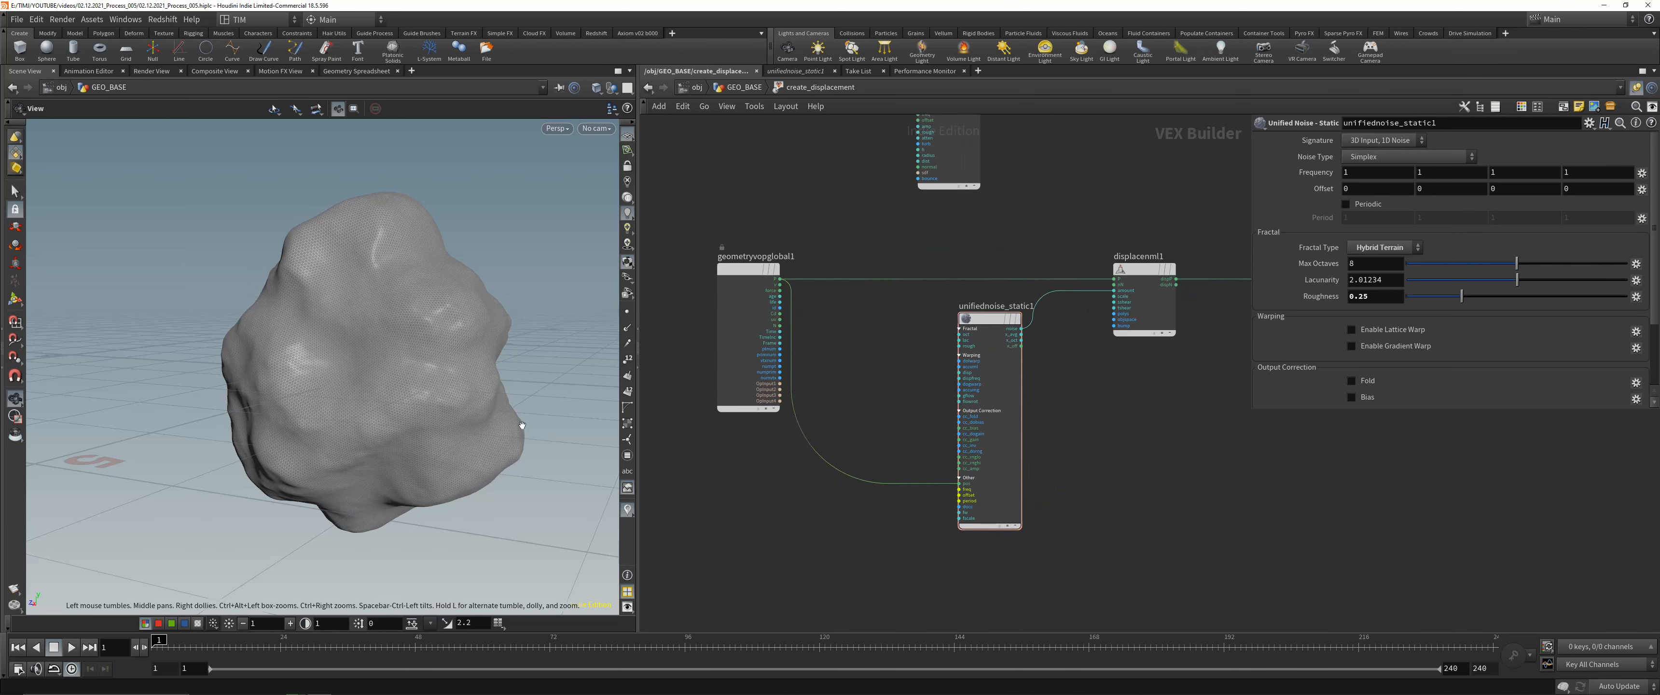
pyautogui.scroll(2, 919, 434)
pyautogui.scroll(-2, 878, 426)
pyautogui.scroll(2, 889, 404)
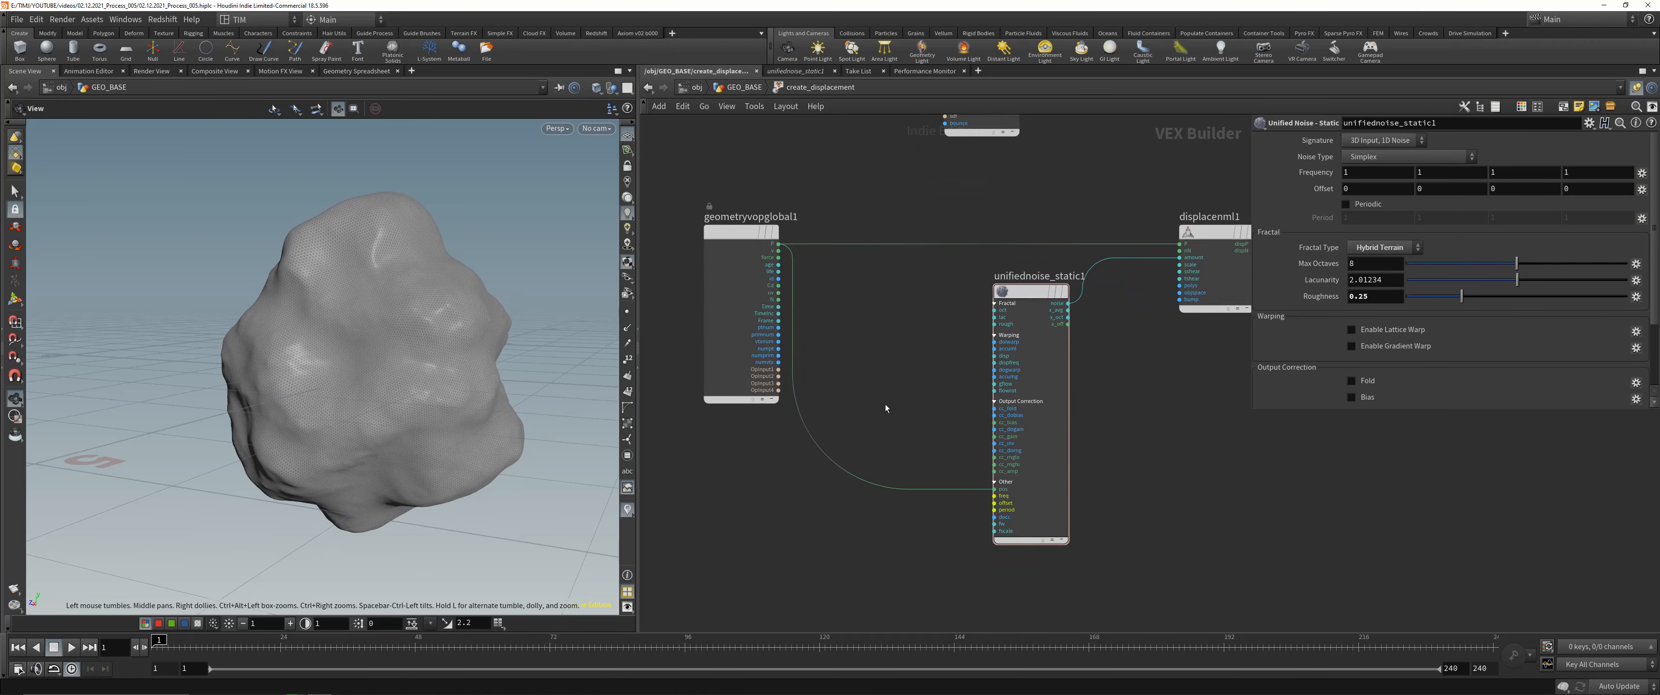
# - Insert a Vector to Vector4 node between the global P output and the pos input of Unified Noise - Static
pyautogui.press('Tab')
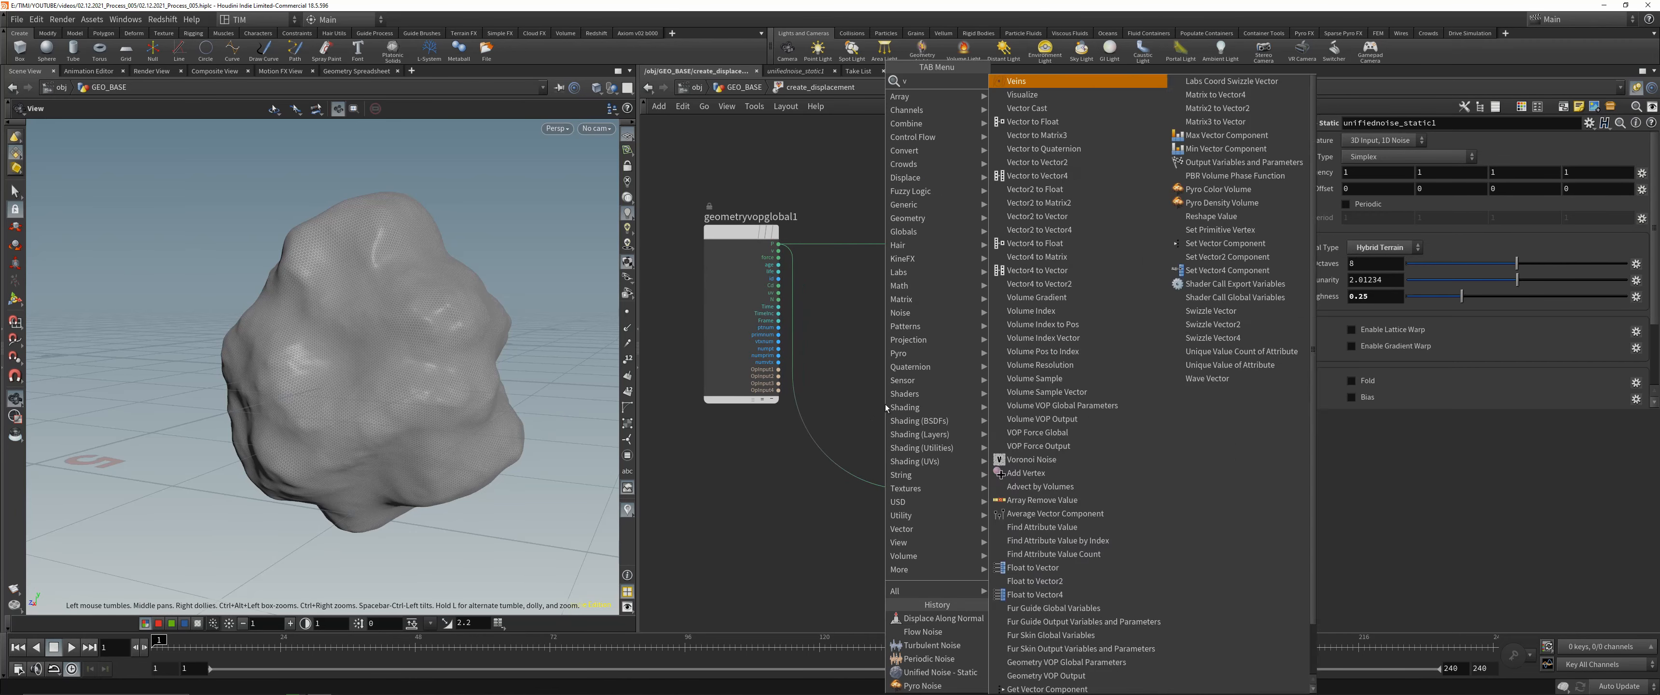
pyautogui.write('vtv')
pyautogui.click(1032, 94)
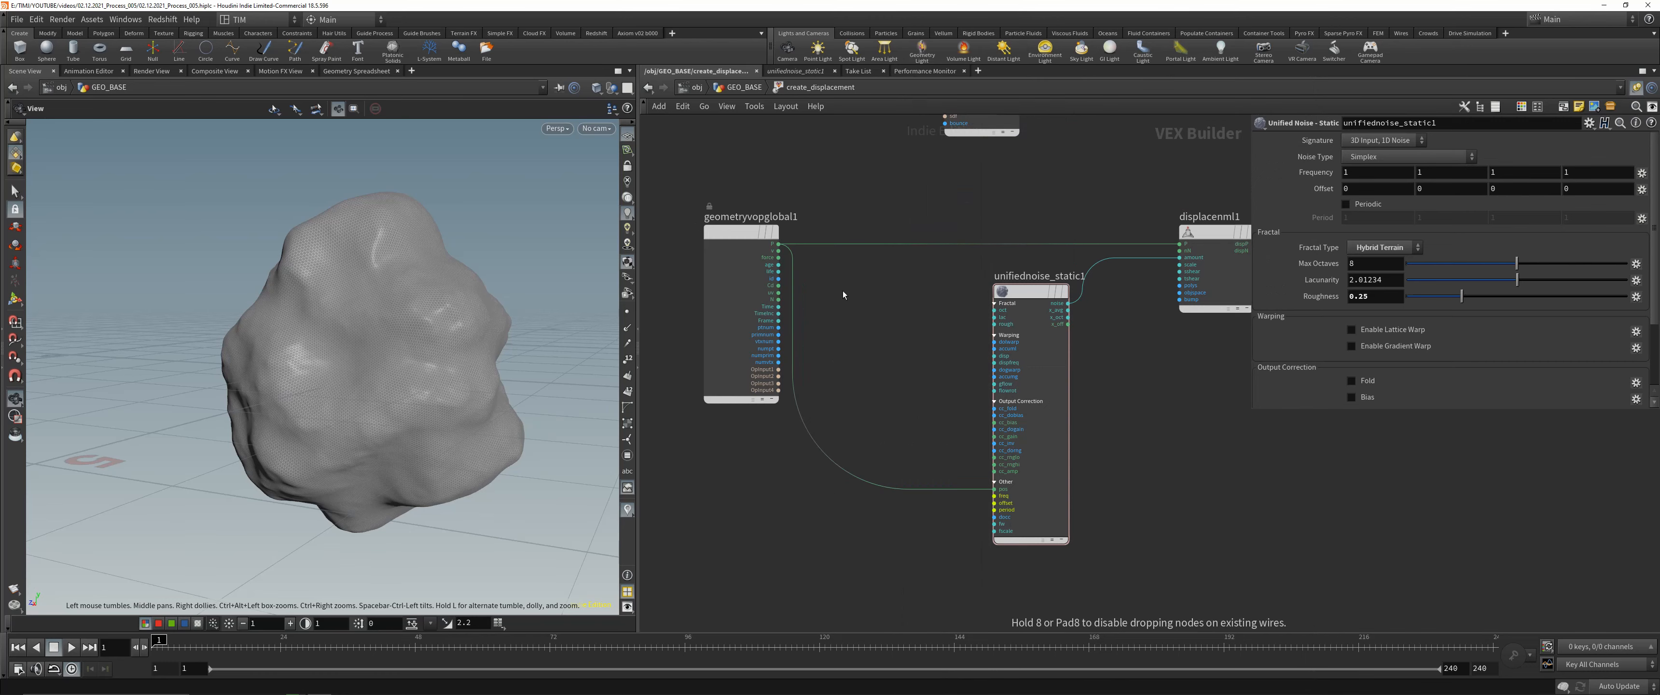
pyautogui.click(843, 293)
pyautogui.click(916, 326)
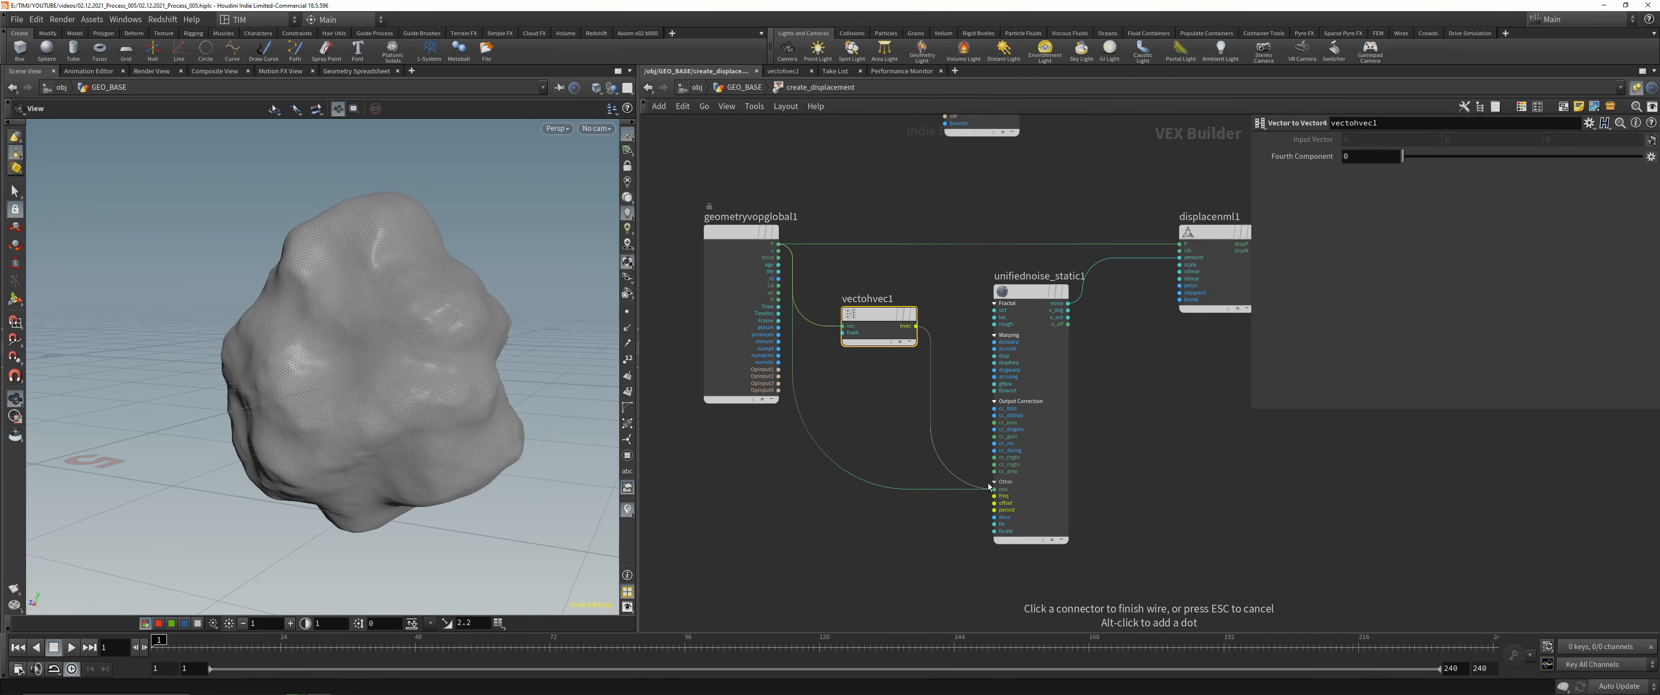
pyautogui.click(994, 489)
pyautogui.moveTo(863, 314); pyautogui.dragTo(890, 444)
pyautogui.moveTo(767, 456); pyautogui.dragTo(885, 430, button='middle')
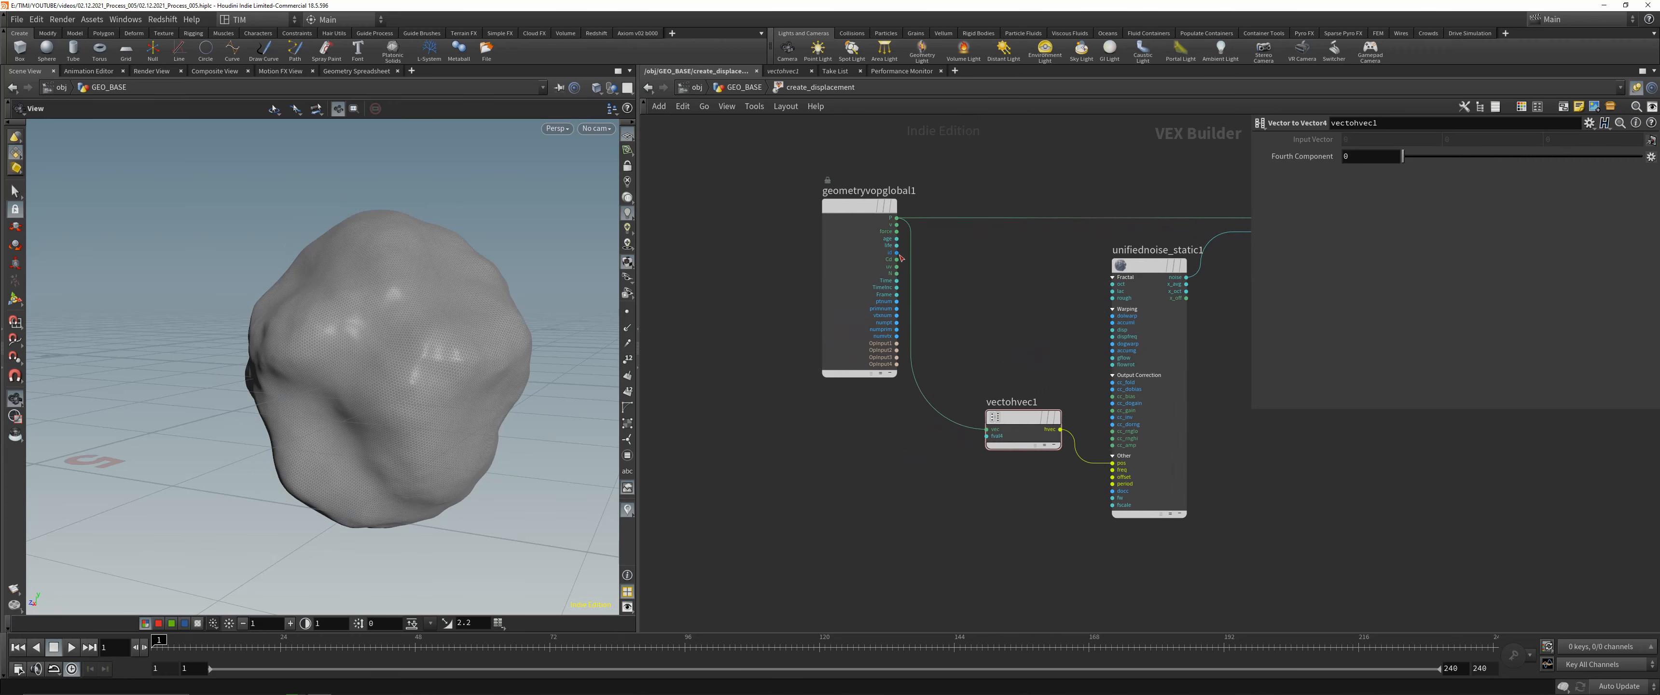
# - Connect the global Time output to the fourth component of Vector to Vector4 and play the timeline
pyautogui.click(897, 280)
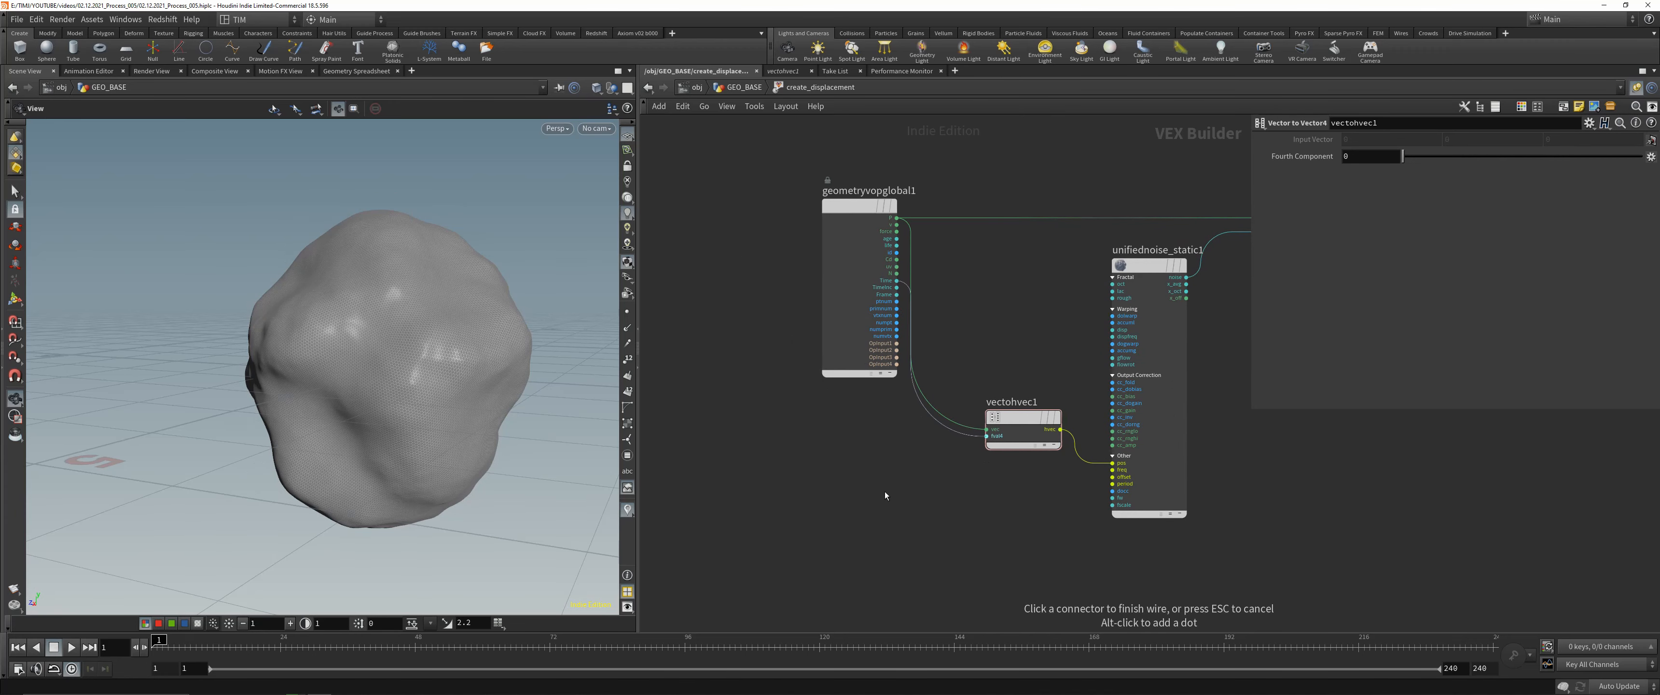
pyautogui.click(884, 510)
pyautogui.click(77, 647)
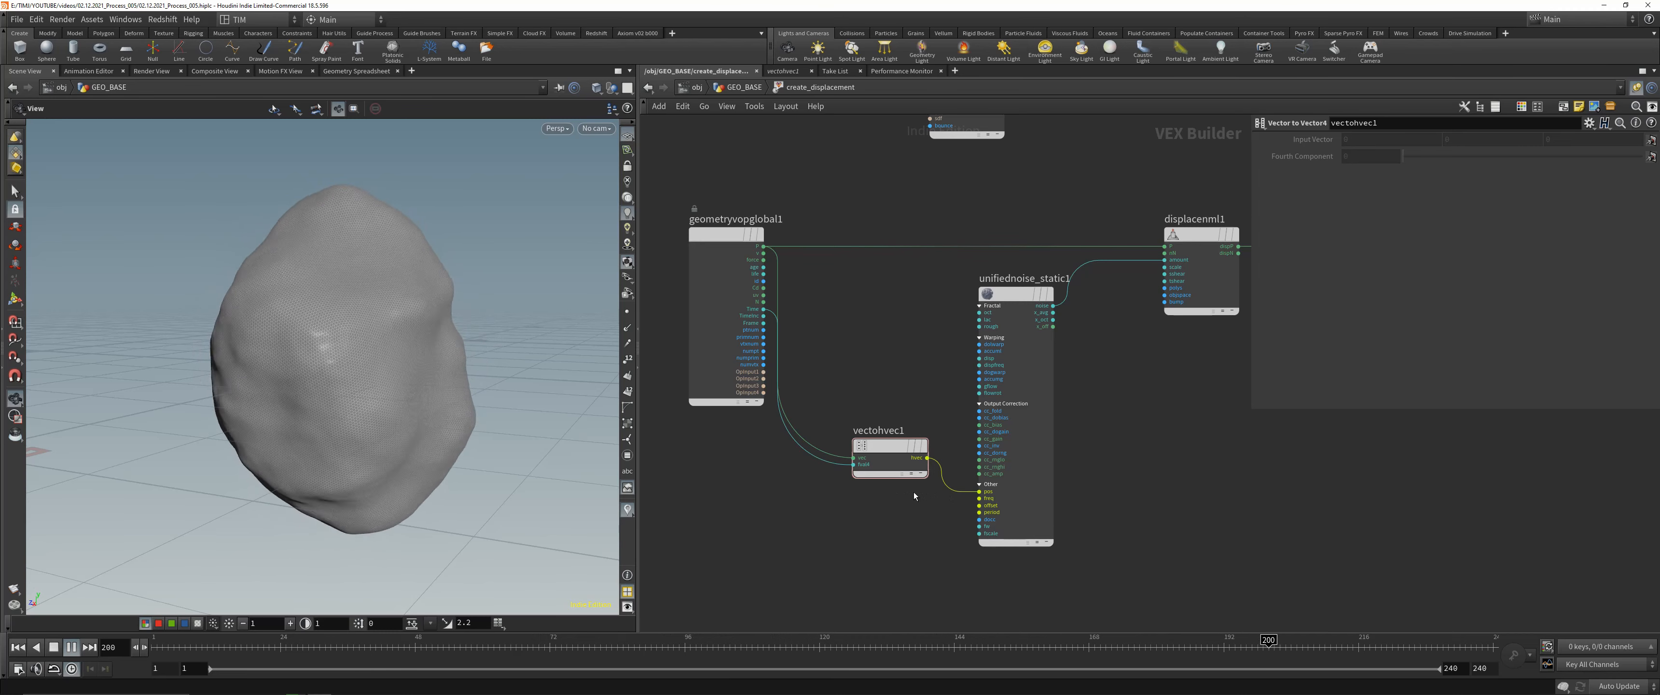
# - Try a Scale of 2 on Displace Along Normal, and set it back to 1
pyautogui.moveTo(1183, 196); pyautogui.dragTo(1108, 221, button='middle')
pyautogui.click(1122, 260)
pyautogui.doubleClick(1358, 156)
pyautogui.write('2')
pyautogui.press('Return')
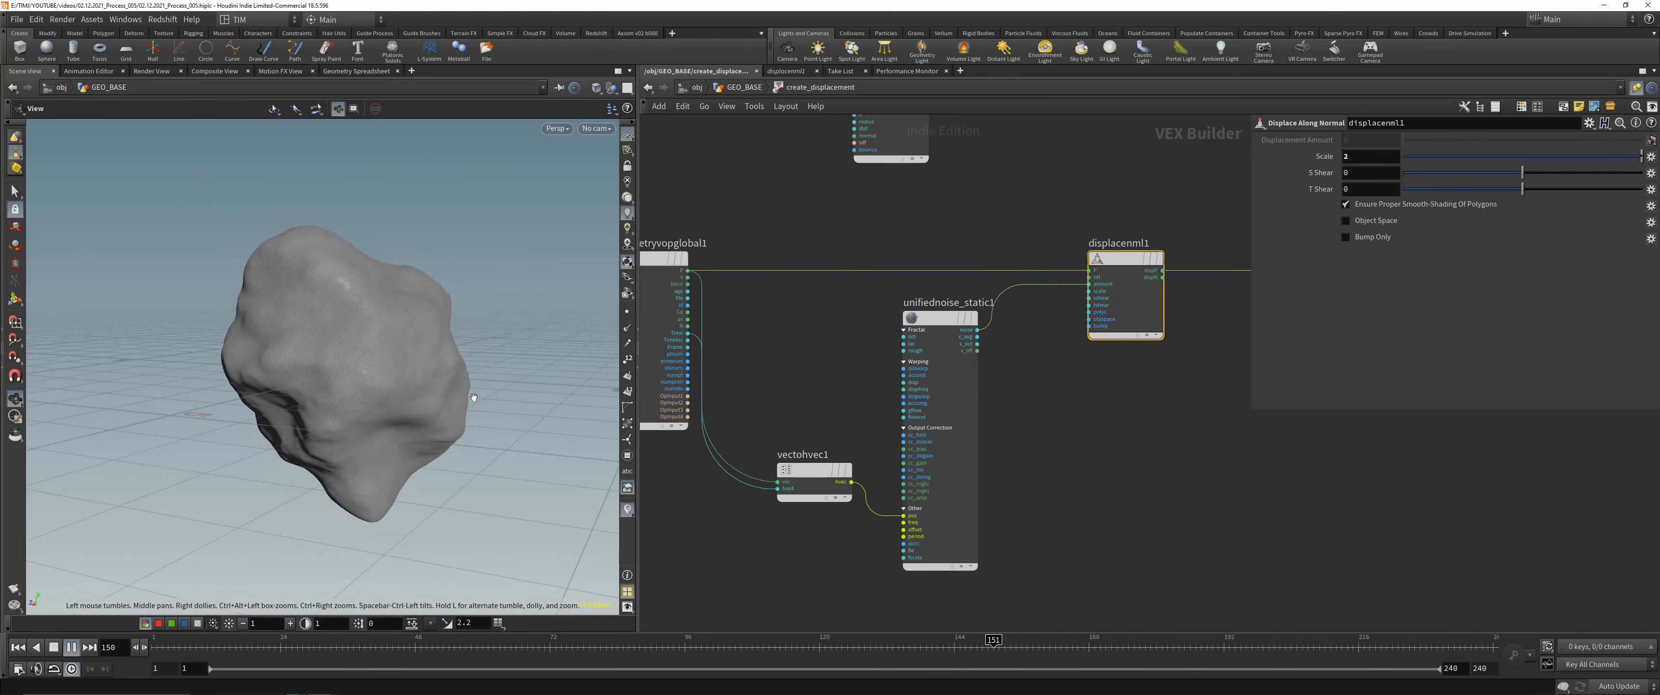
pyautogui.doubleClick(1361, 155)
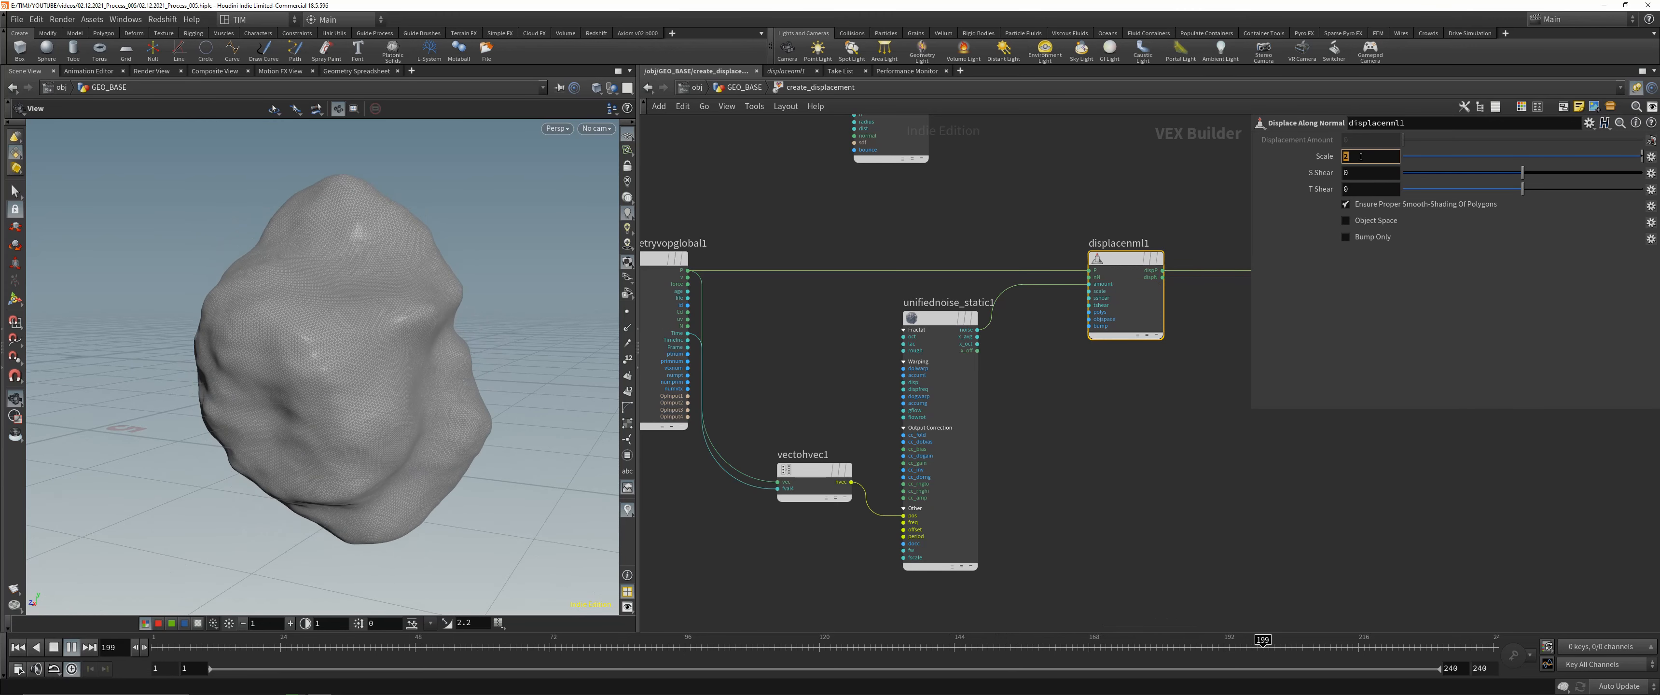
pyautogui.write('1')
pyautogui.press('Return')
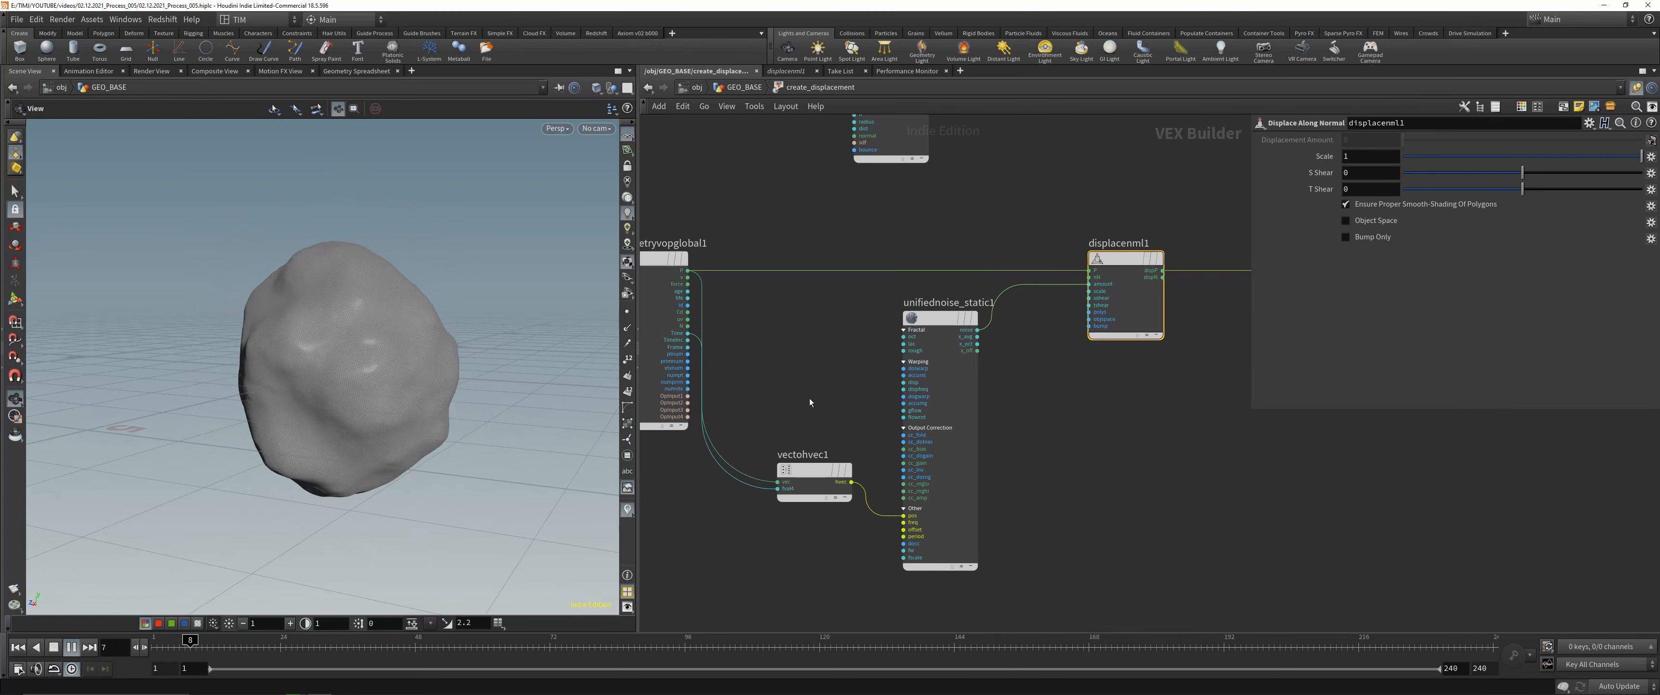
# - Cut the Time wire, return the timeline to its first frame and delete the Vector to Vector4 node
pyautogui.scroll(2, 810, 399)
pyautogui.press('y')
pyautogui.moveTo(726, 505); pyautogui.dragTo(841, 570)
pyautogui.click(18, 647)
pyautogui.click(846, 499)
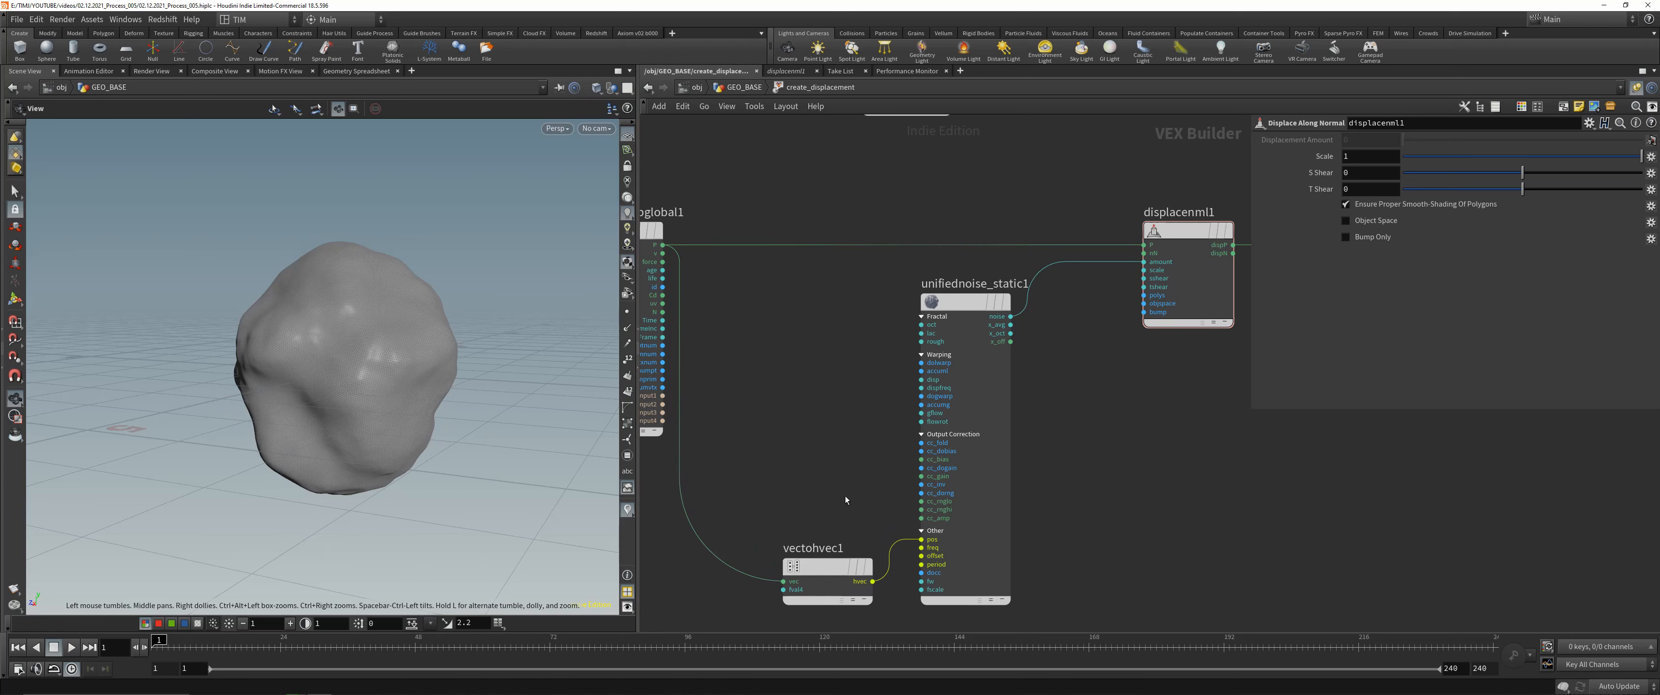
pyautogui.click(856, 580)
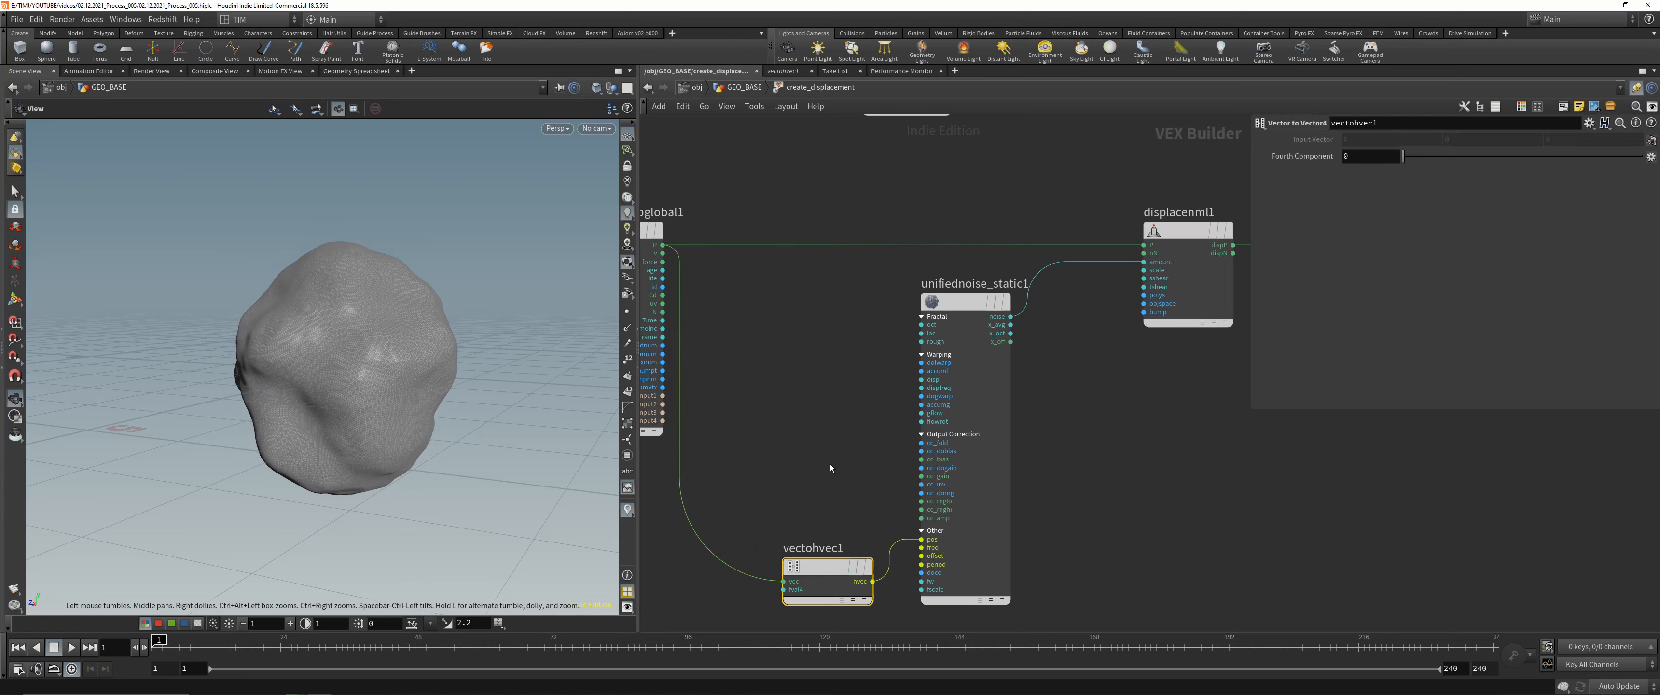
pyautogui.press('Delete')
# - Save the scene and rearrange the Unified Noise - Static and geometry output nodes around Displace Along Normal
pyautogui.scroll(-2, 834, 365)
pyautogui.moveTo(916, 407); pyautogui.dragTo(910, 410, button='middle')
pyautogui.moveTo(842, 366); pyautogui.dragTo(829, 364, button='middle')
pyautogui.hotkey('ctrl', 's')
pyautogui.moveTo(914, 334); pyautogui.dragTo(869, 350)
pyautogui.moveTo(1071, 285); pyautogui.dragTo(1073, 285)
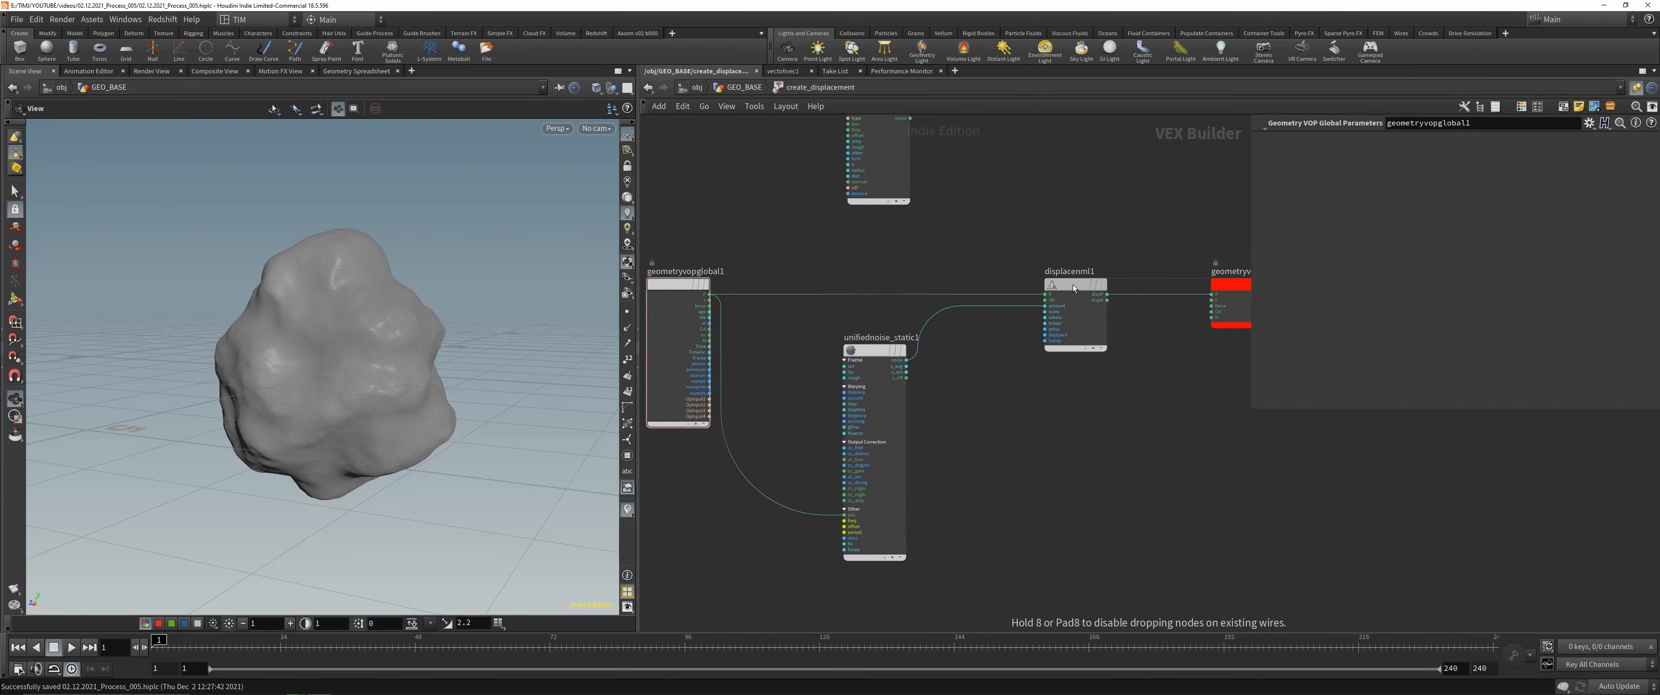
pyautogui.moveTo(871, 350); pyautogui.dragTo(900, 357)
pyautogui.moveTo(1226, 286); pyautogui.dragTo(1199, 285)
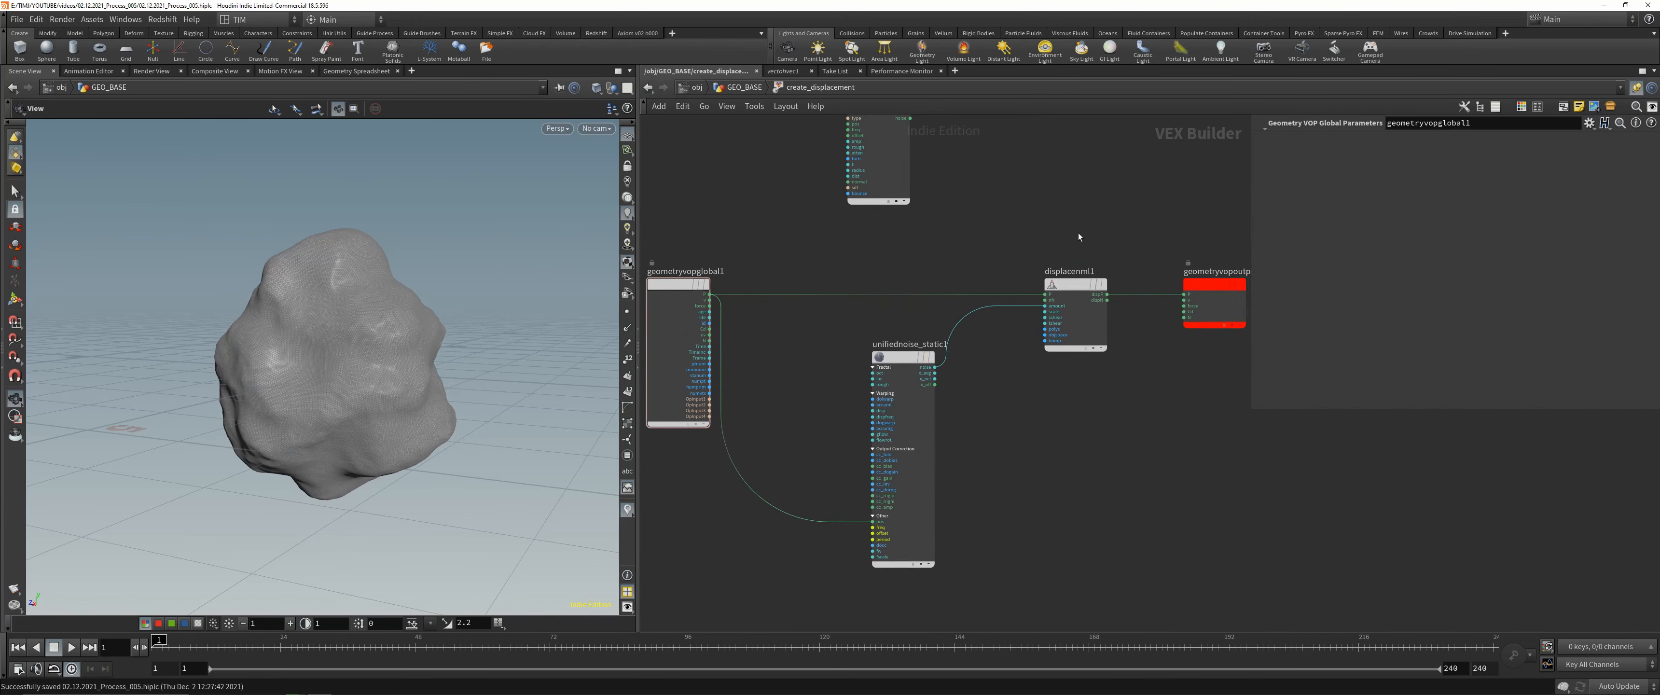
pyautogui.moveTo(902, 357); pyautogui.dragTo(827, 347)
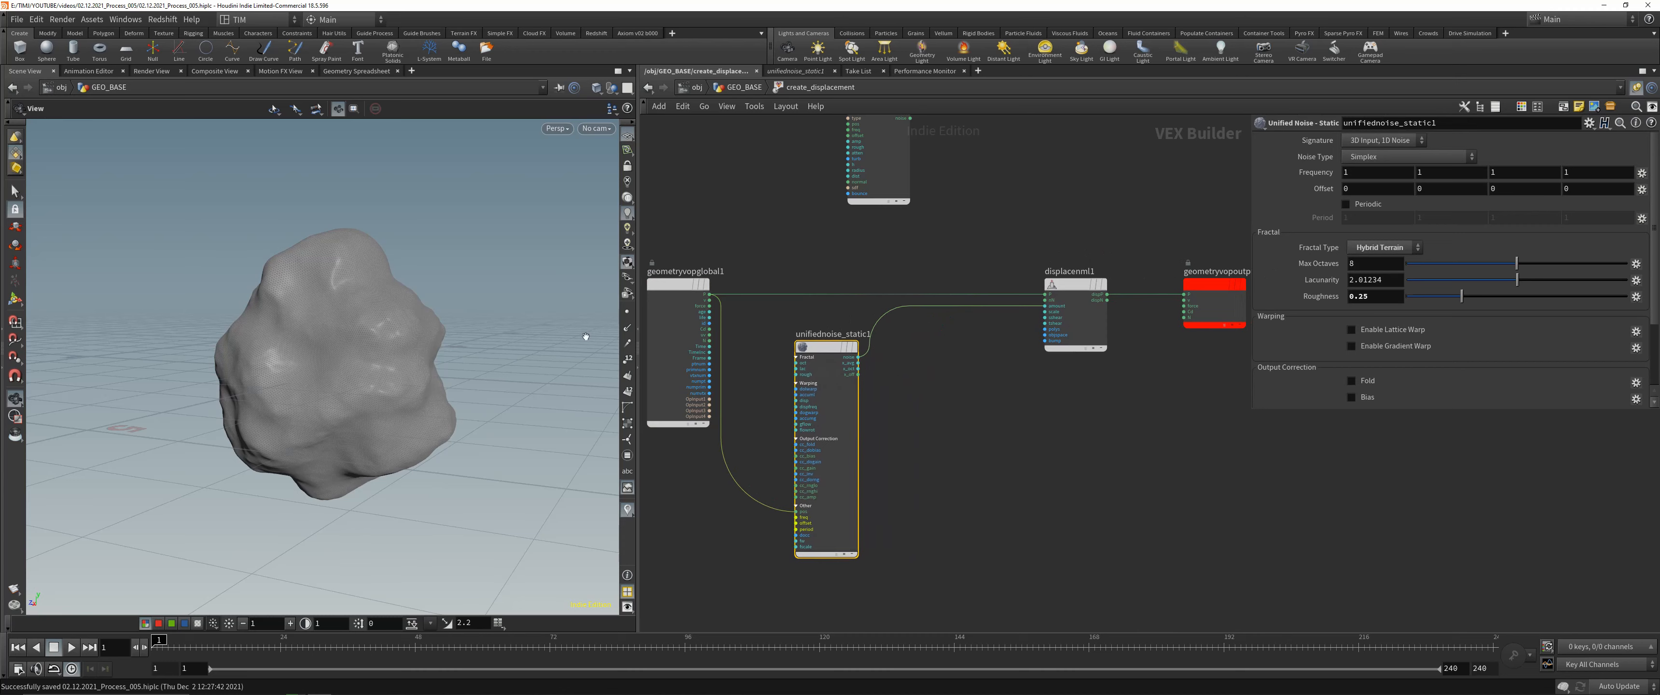
pyautogui.moveTo(585, 336); pyautogui.dragTo(425, 316)
# - Add a Constant node beside Unified Noise - Static and connect its value to the noise's freq input
pyautogui.click(945, 474)
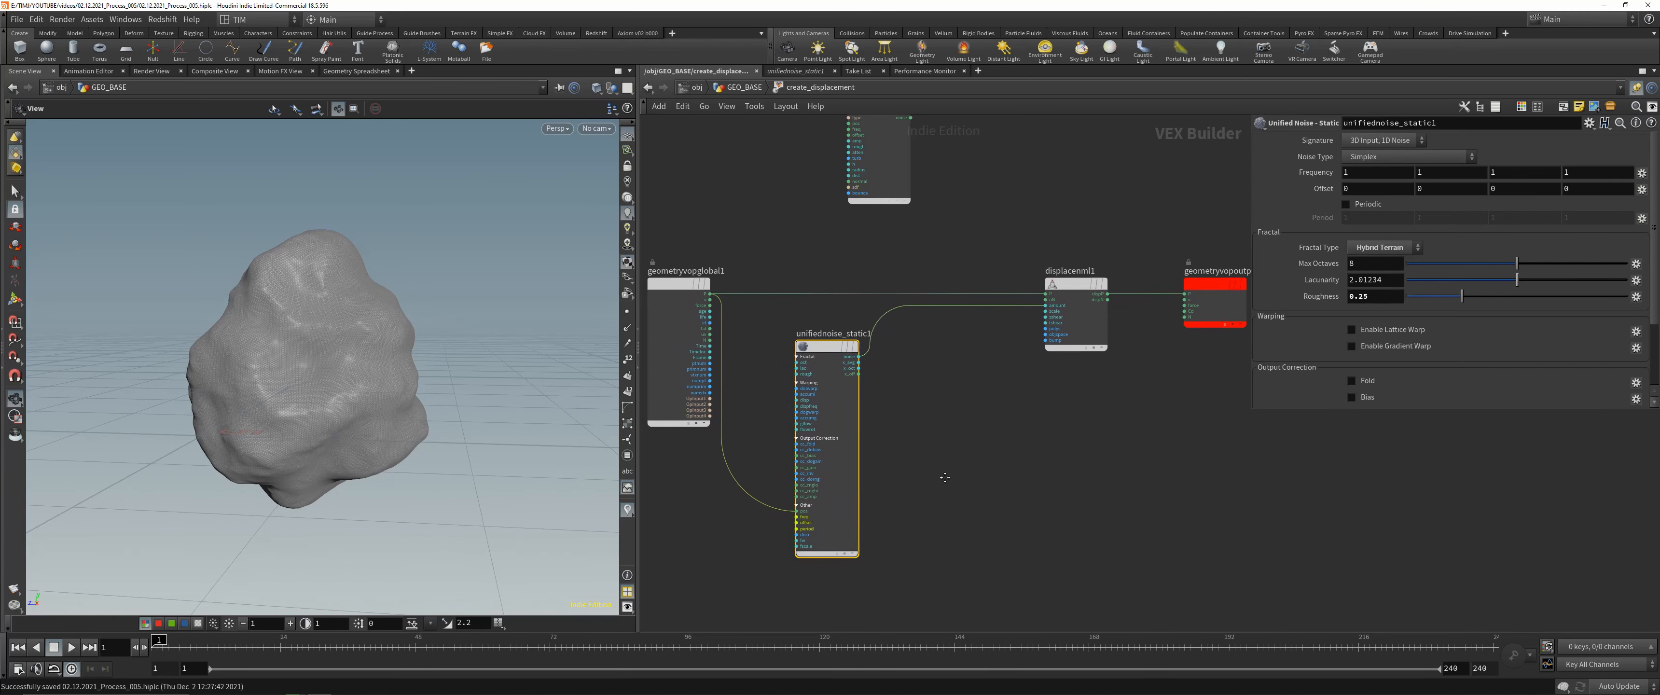
pyautogui.moveTo(945, 474); pyautogui.dragTo(1004, 428, button='middle')
pyautogui.scroll(1, 807, 484)
pyautogui.moveTo(723, 513); pyautogui.dragTo(746, 495, button='middle')
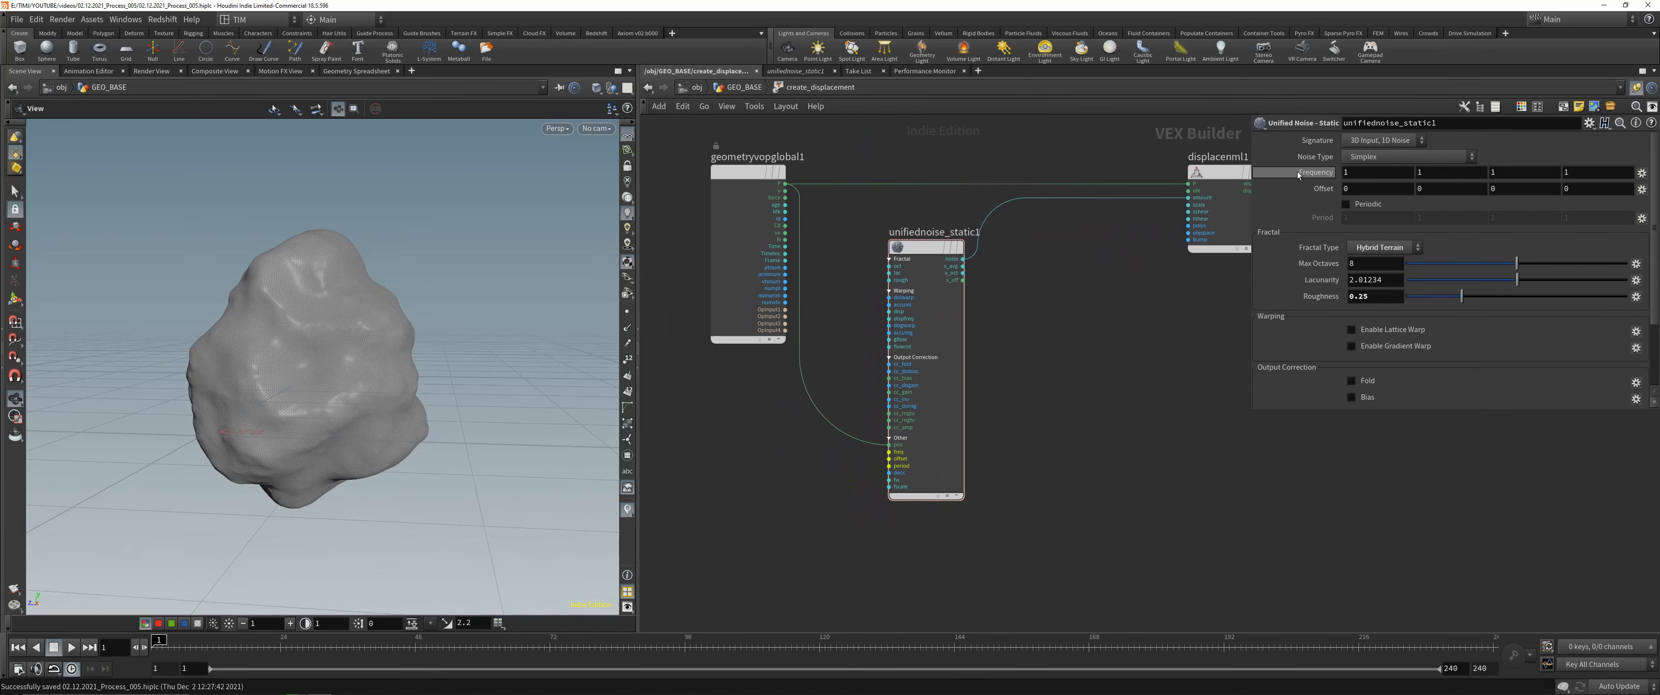
pyautogui.press('Tab')
pyautogui.write('v')
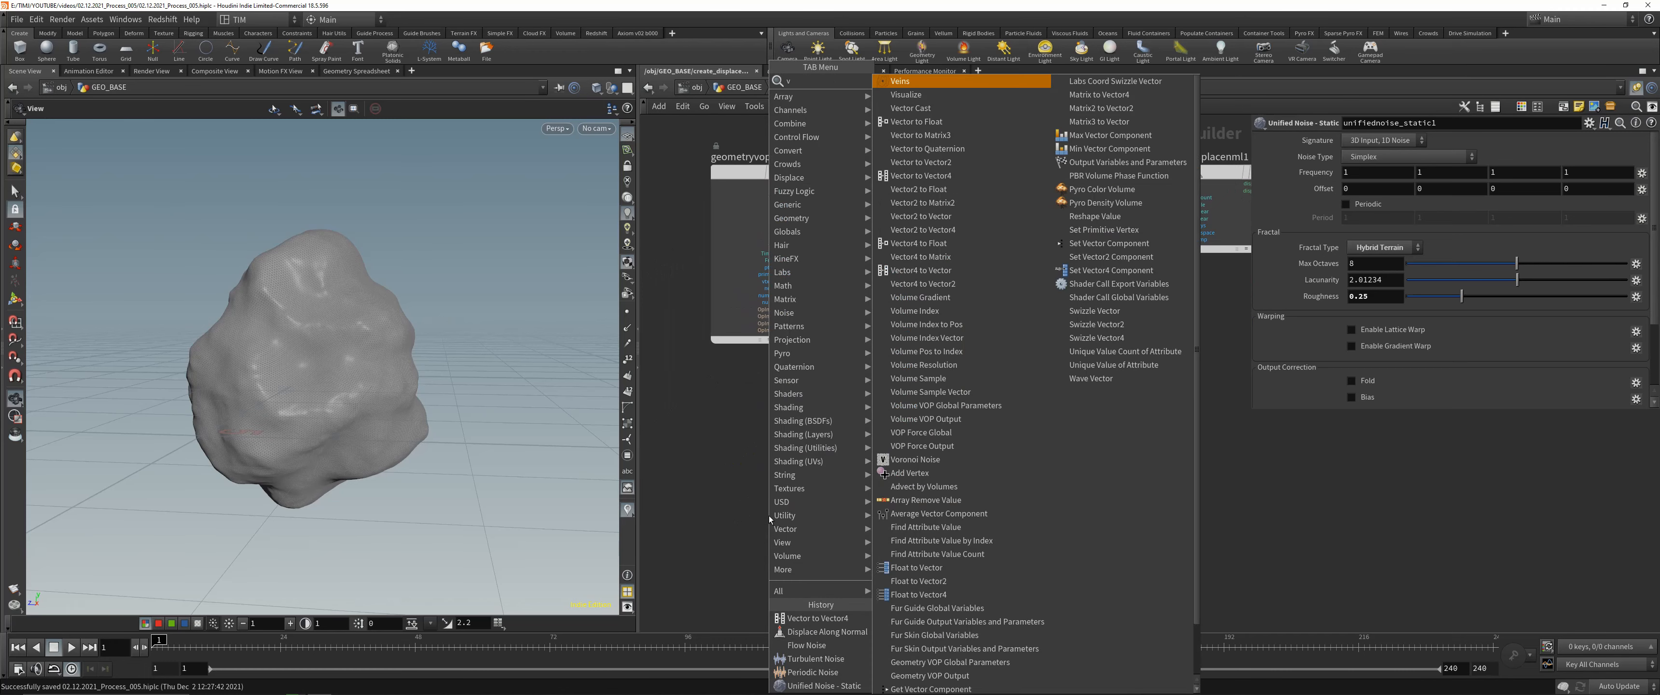
pyautogui.press('BackSpace')
pyautogui.write('co')
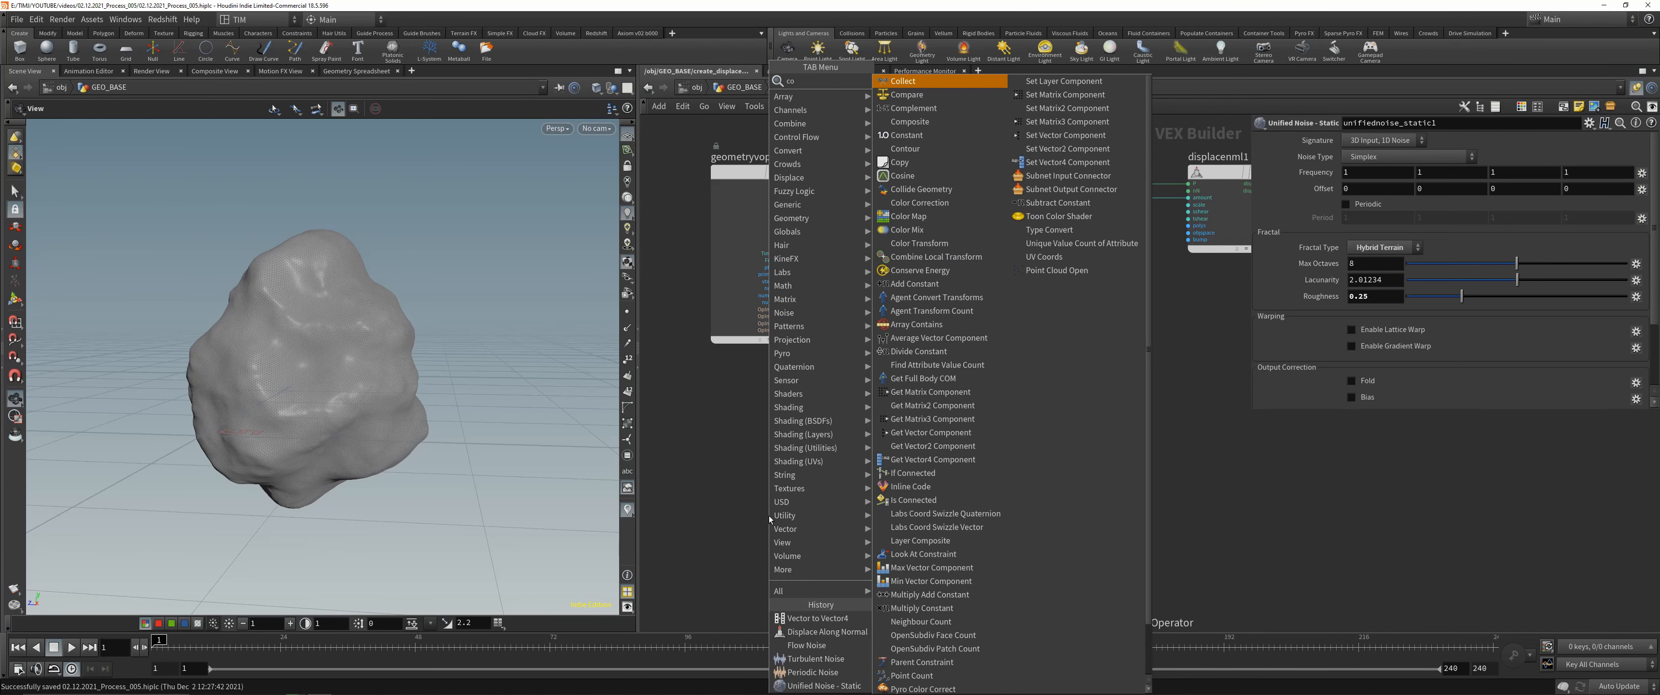
pyautogui.write('ns')
pyautogui.click(907, 82)
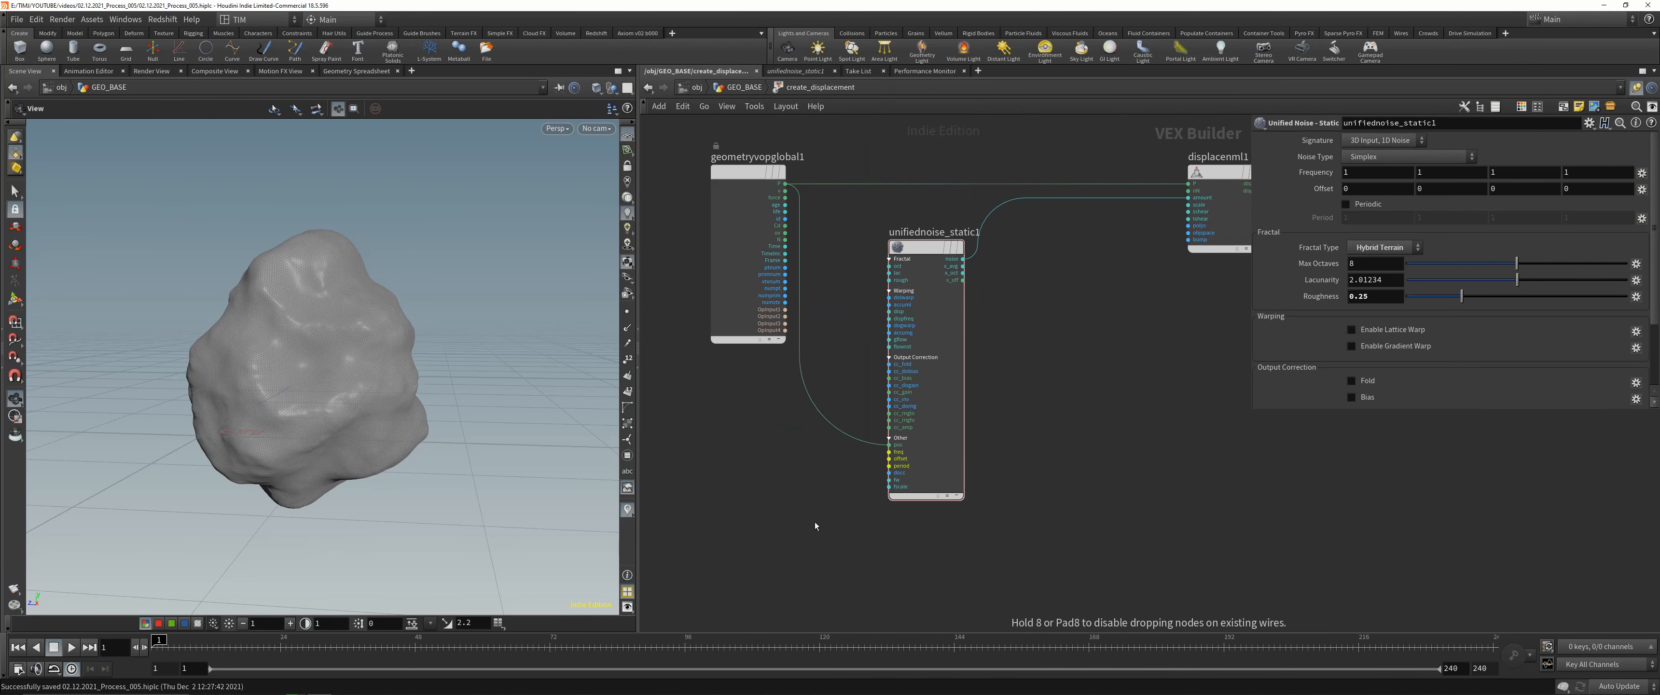
pyautogui.click(778, 478)
pyautogui.moveTo(815, 480); pyautogui.dragTo(890, 452)
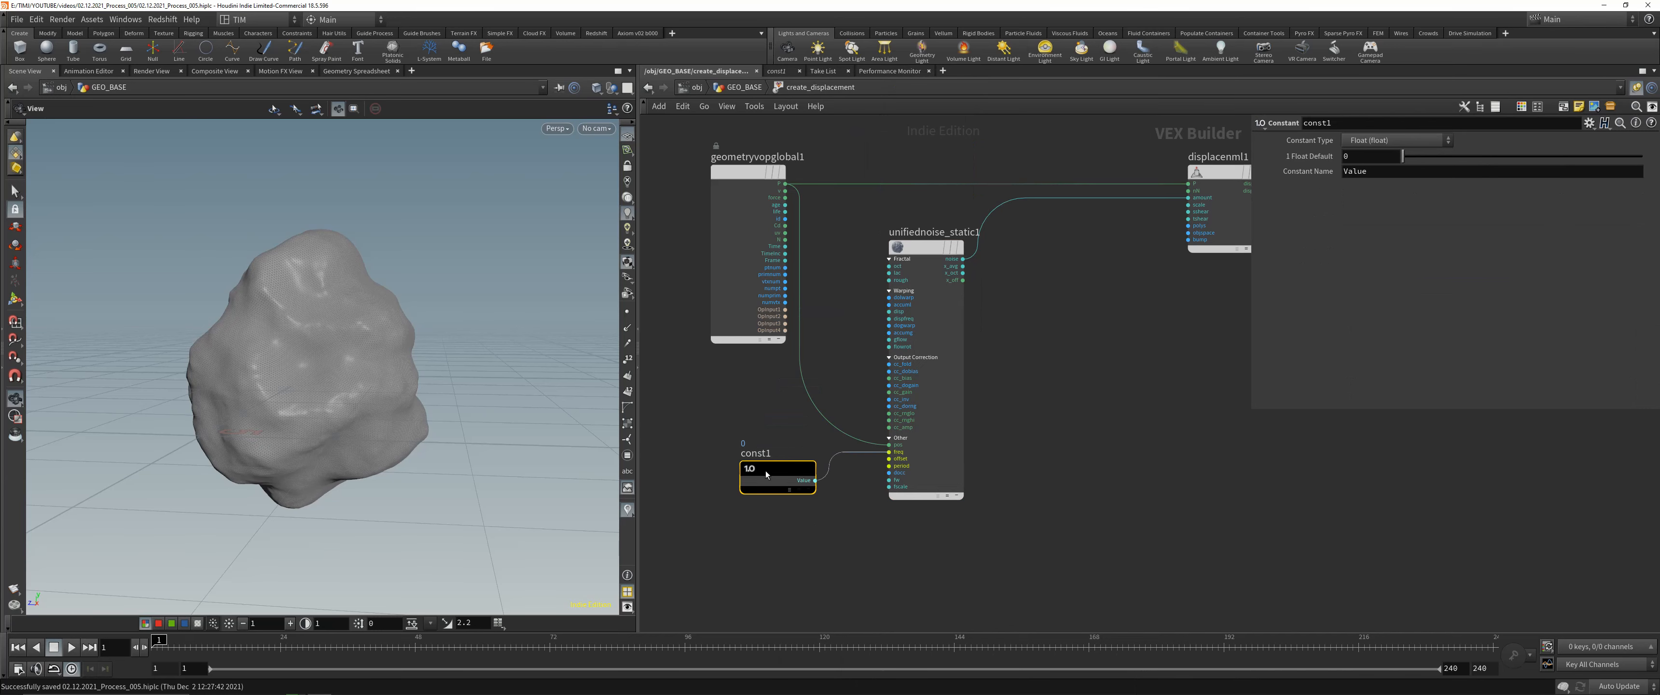
pyautogui.moveTo(766, 474); pyautogui.dragTo(769, 490)
# - Try a float value of 0.25 on the Constant and settle on 0.5
pyautogui.click(1351, 156)
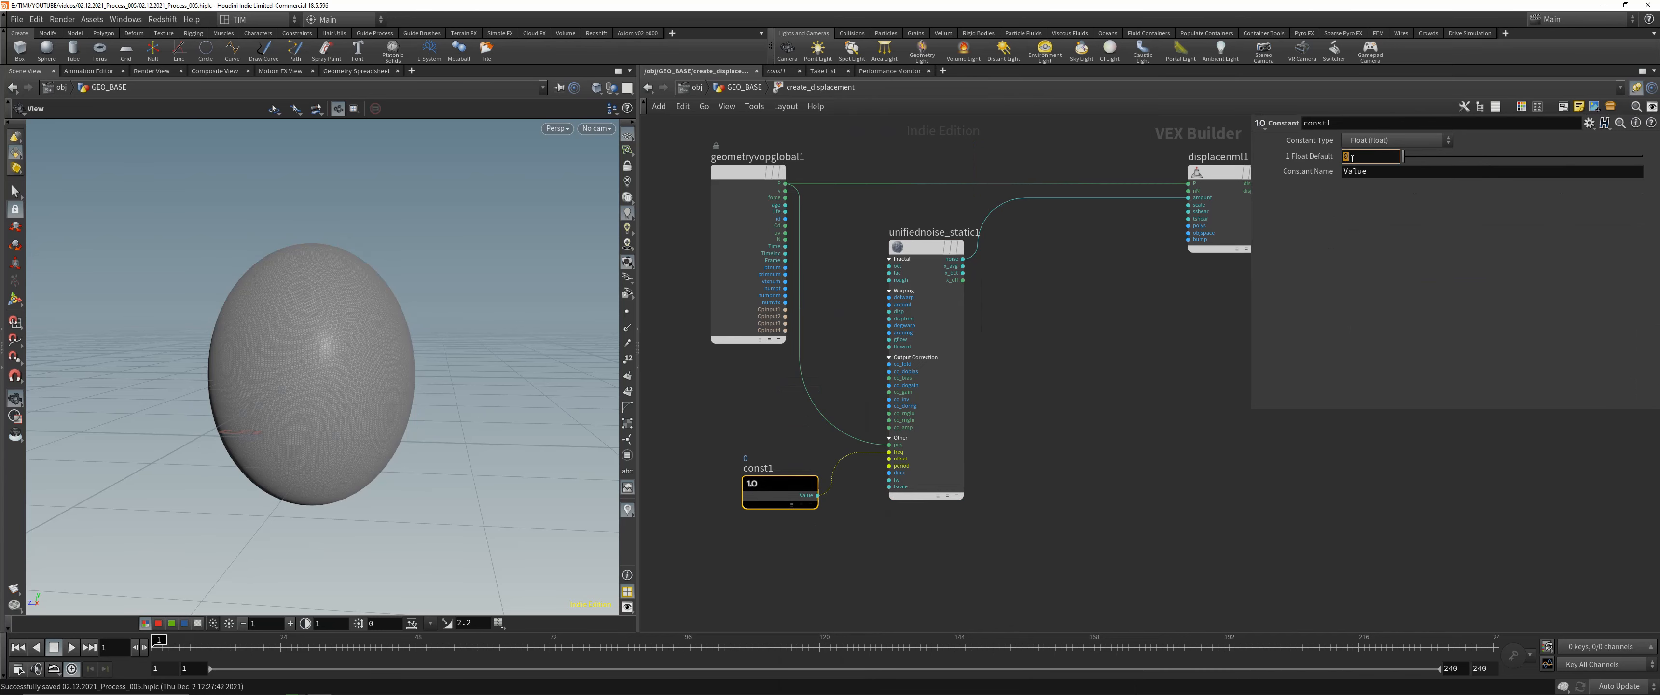
pyautogui.write('.25')
pyautogui.press('Return')
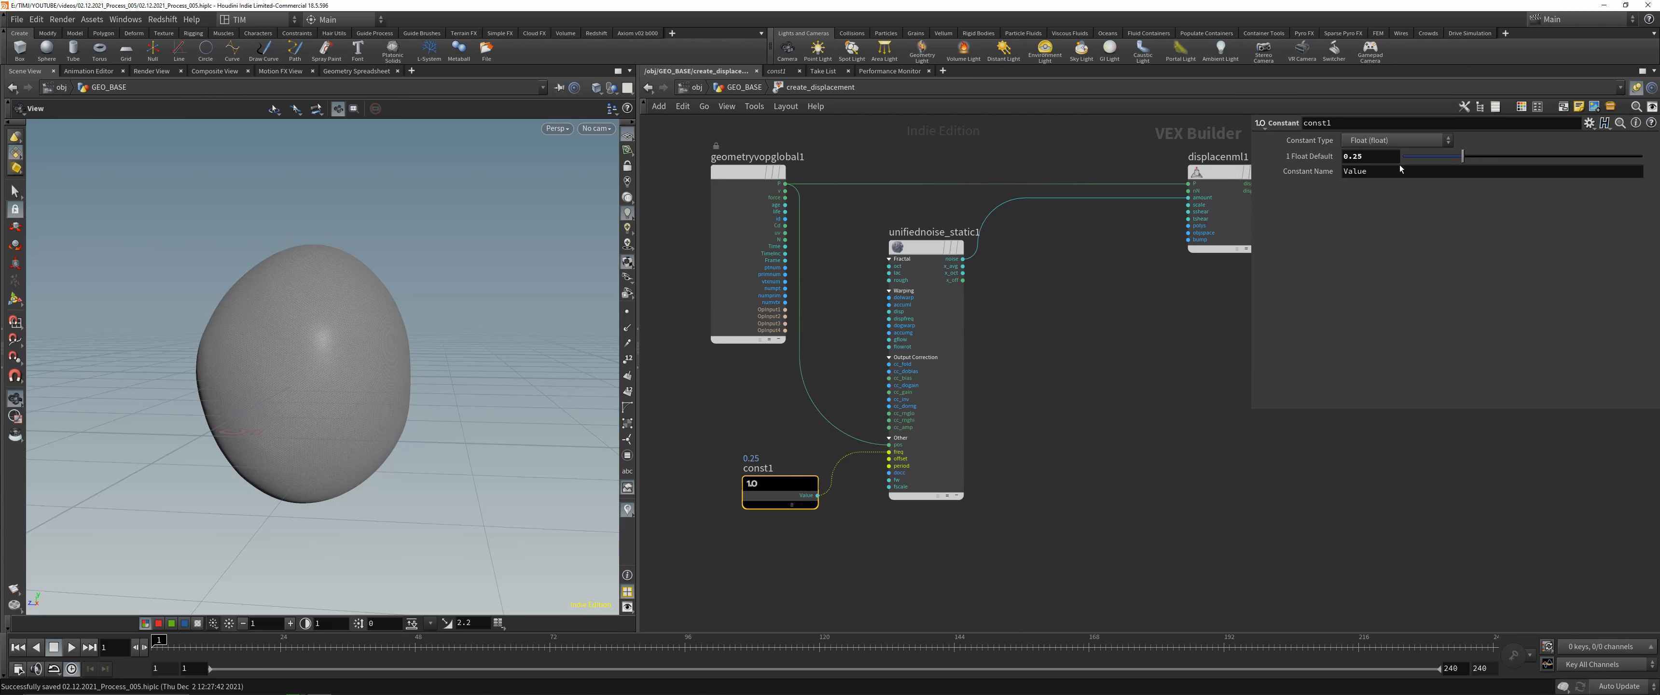
pyautogui.press('Return')
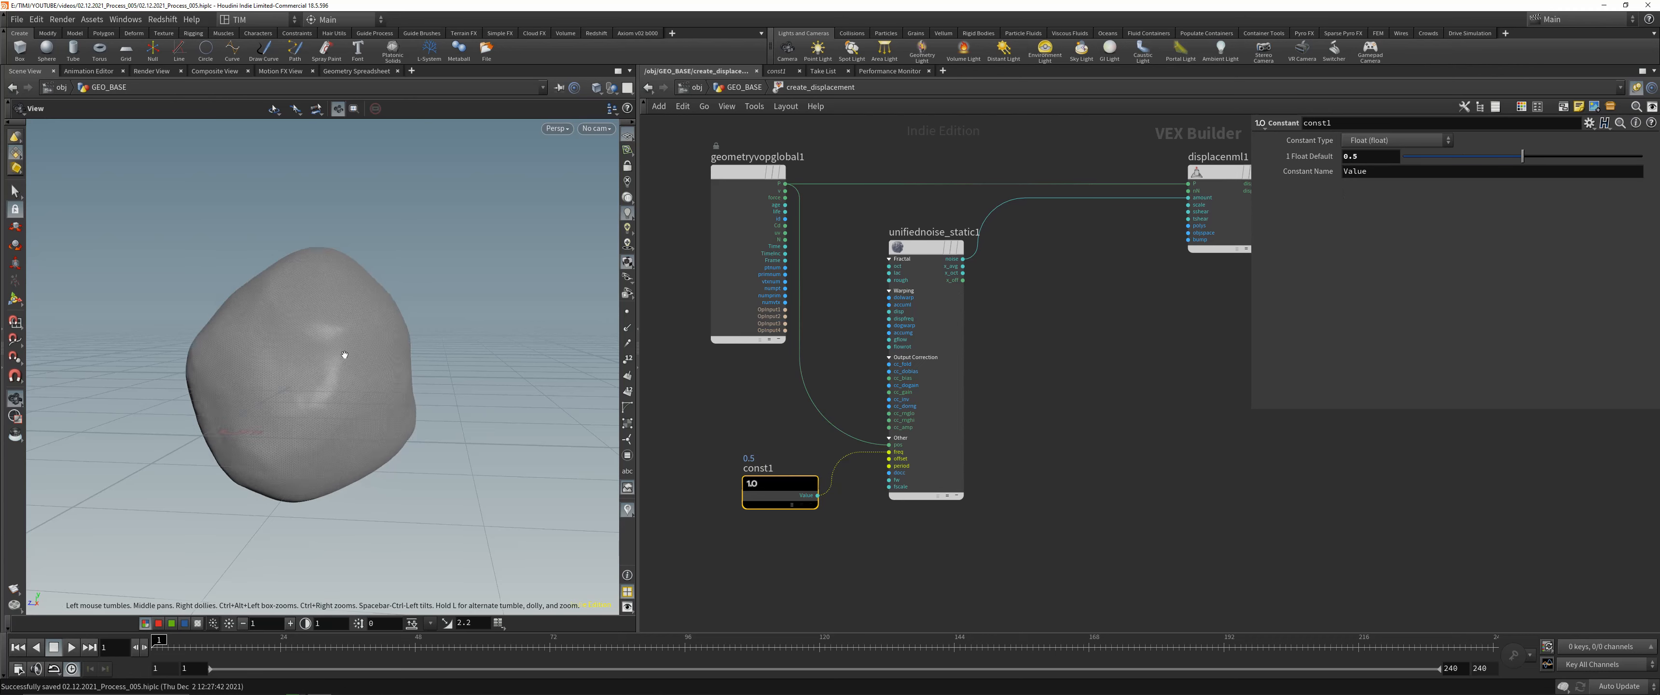
# - Return to the GEO_BASE level and set the sphere's Y radius to 2
pyautogui.click(743, 88)
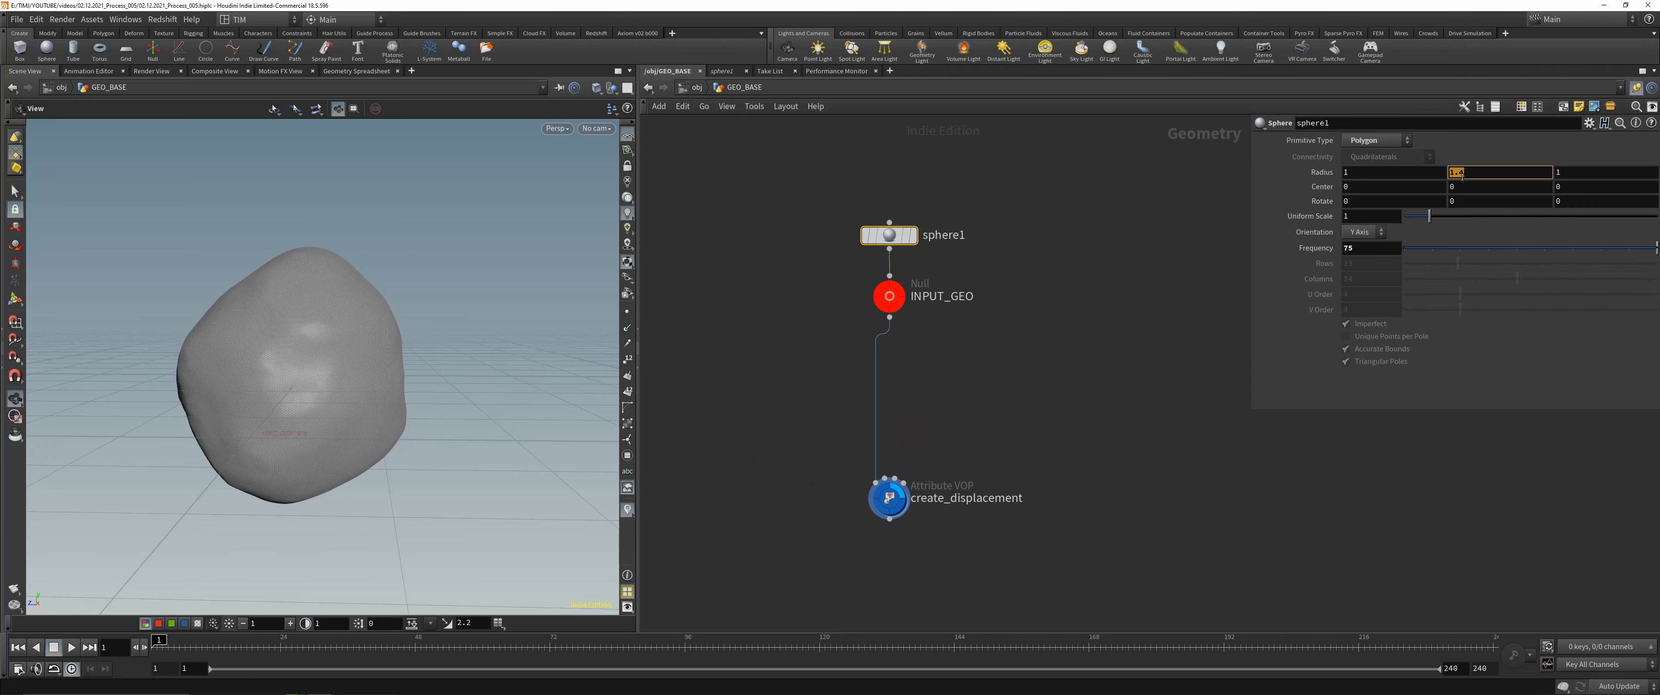
pyautogui.click(1462, 175)
pyautogui.write('2')
pyautogui.press('Return')
pyautogui.moveTo(824, 542); pyautogui.dragTo(882, 494)
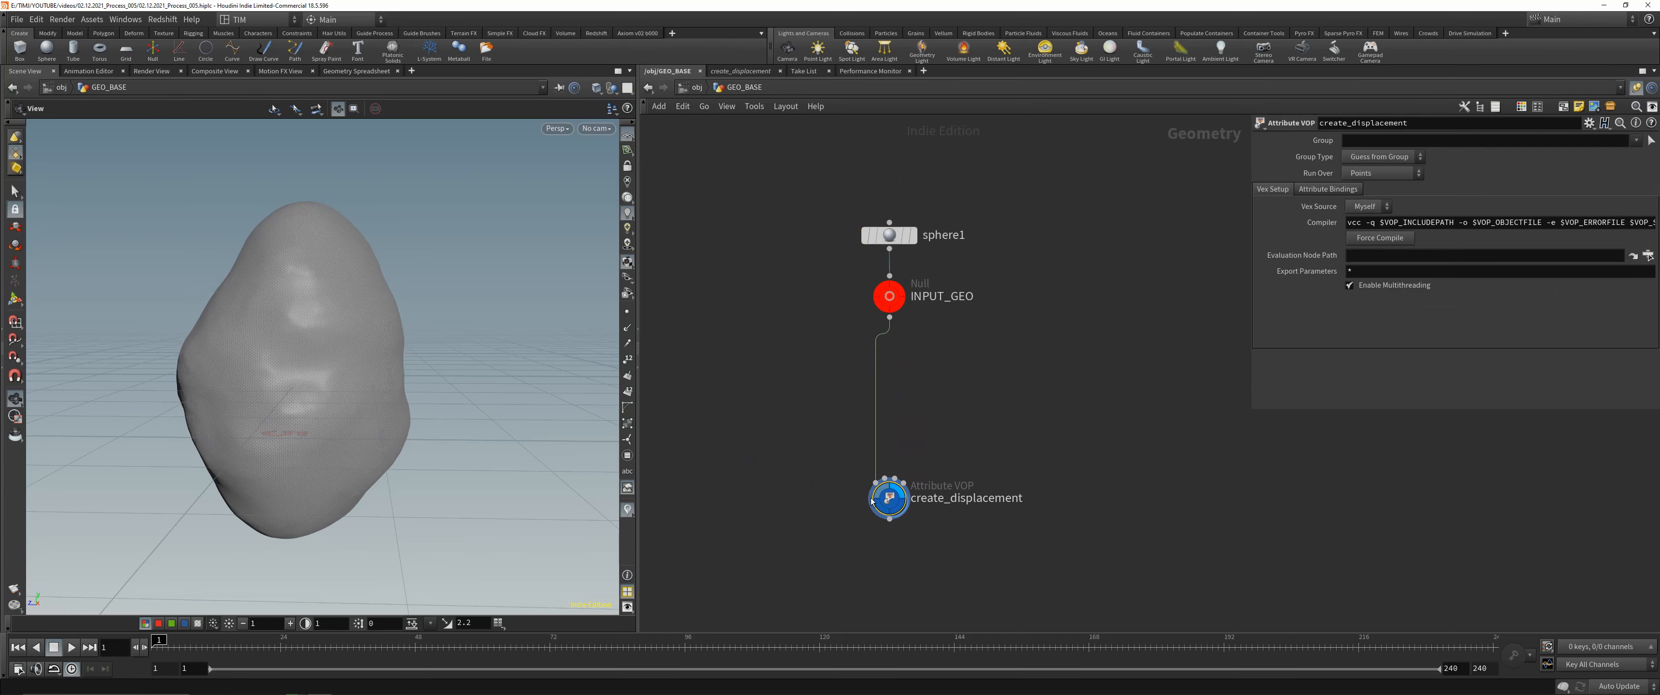
# - Reopen the create_displacement network, shift the Constant node slightly and save the scene
pyautogui.doubleClick(893, 499)
pyautogui.moveTo(786, 511); pyautogui.dragTo(753, 518)
pyautogui.hotkey('ctrl', 's')
# - Set the Fractal Type of Unified Noise - Static to None and inspect the displaced shape
pyautogui.moveTo(404, 362)
pyautogui.mouseDown()
pyautogui.moveTo(369, 375)
pyautogui.moveTo(404, 373)
pyautogui.mouseUp()
pyautogui.scroll(-2, 944, 419)
pyautogui.moveTo(943, 419); pyautogui.dragTo(913, 451, button='middle')
pyautogui.click(885, 311)
pyautogui.scroll(2, 1216, 334)
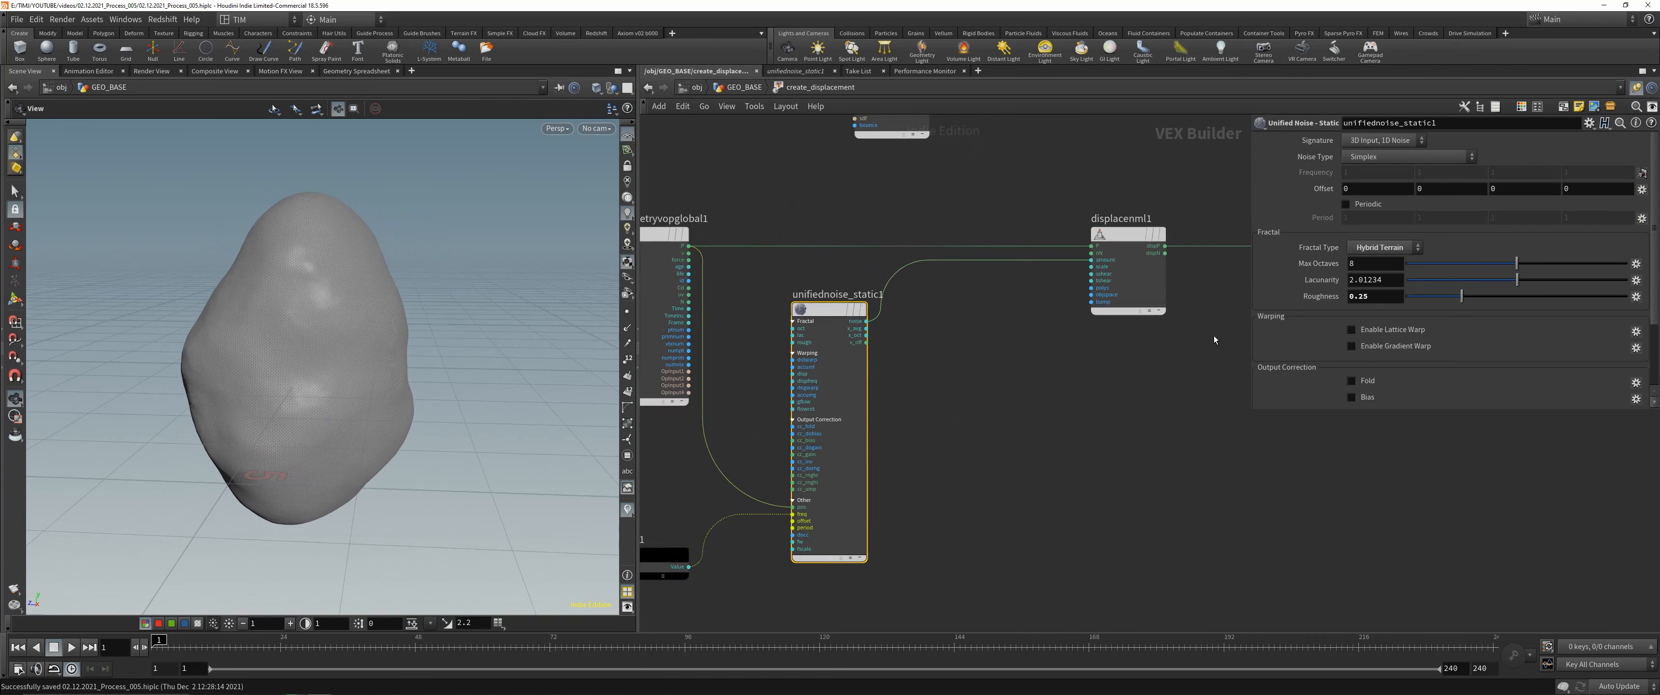
pyautogui.click(1388, 248)
pyautogui.click(1385, 263)
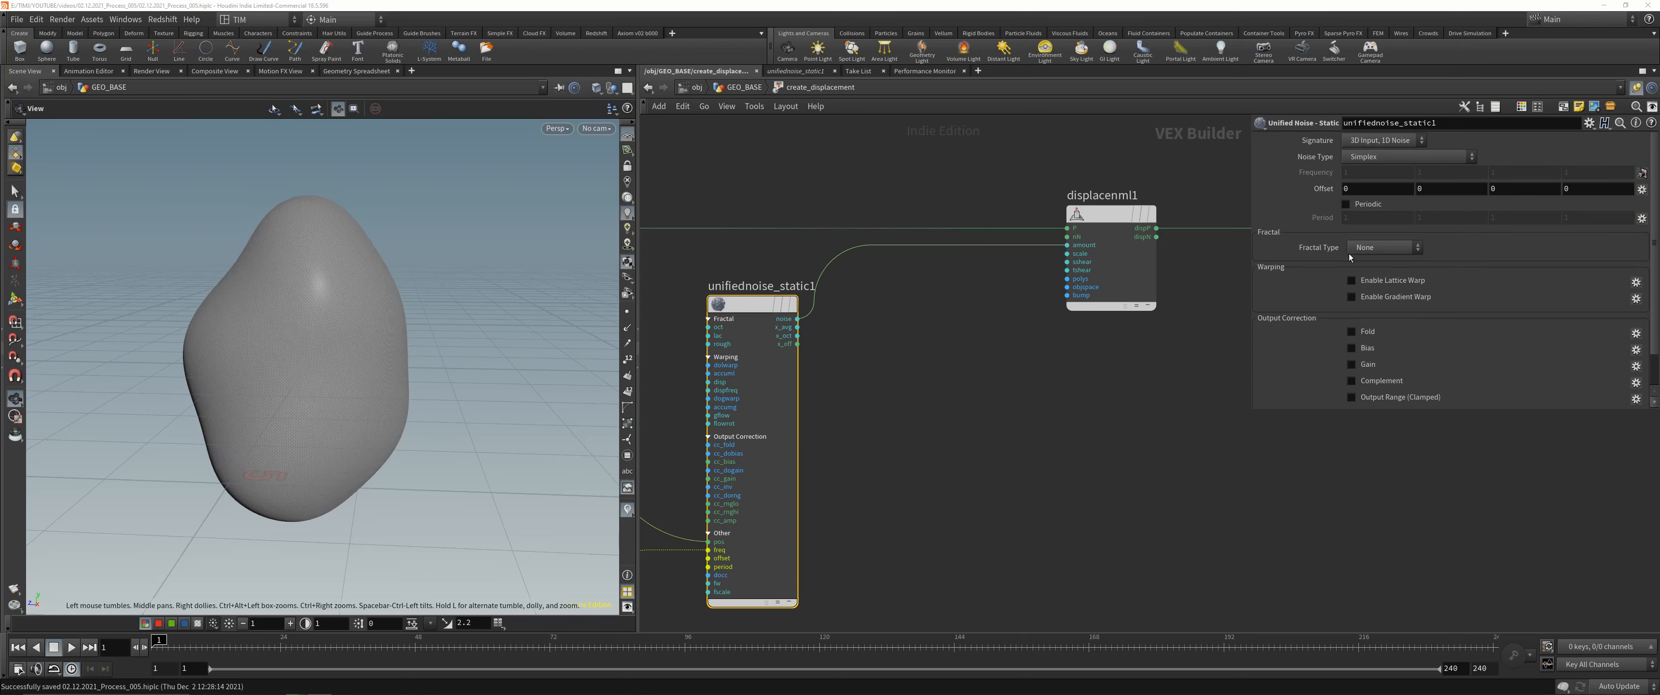
pyautogui.moveTo(566, 388); pyautogui.dragTo(374, 334, button='right')
pyautogui.moveTo(375, 334); pyautogui.dragTo(385, 334, button='middle')
pyautogui.scroll(-3, 909, 334)
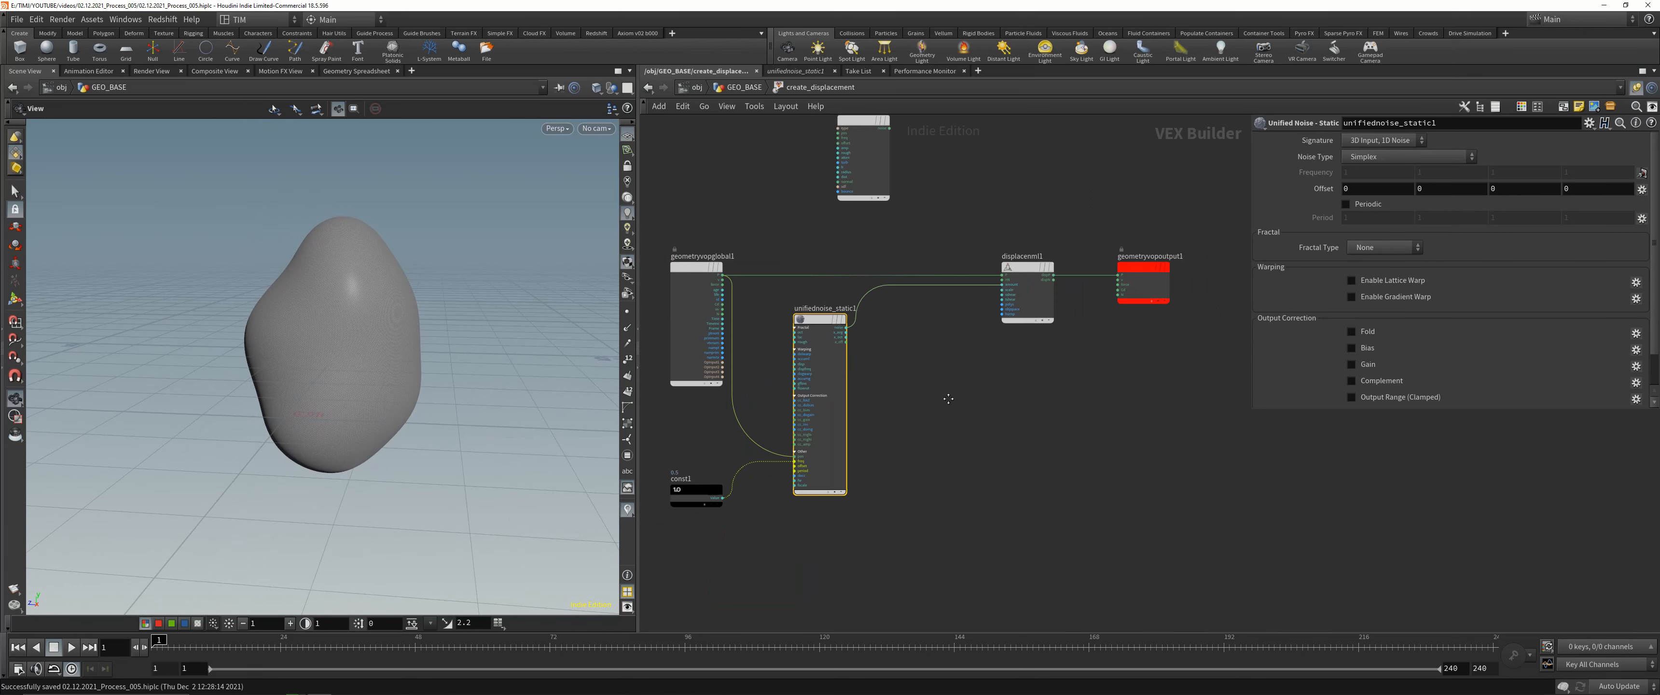
# - Move Unified Noise - Static slightly higher in the node network
pyautogui.moveTo(945, 397); pyautogui.dragTo(971, 391, button='middle')
pyautogui.scroll(1, 756, 459)
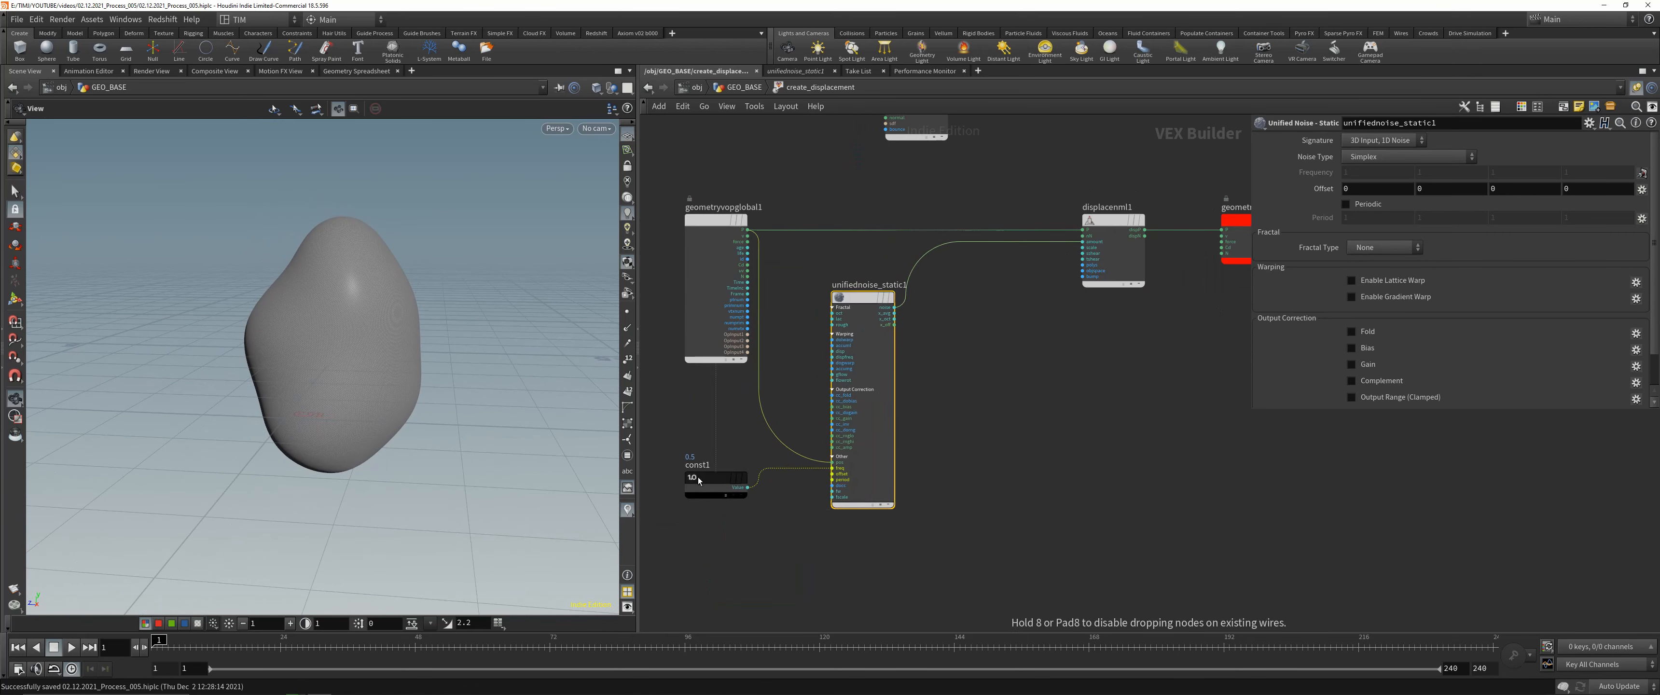
pyautogui.moveTo(825, 284)
pyautogui.mouseDown()
pyautogui.moveTo(855, 332)
pyautogui.moveTo(843, 298)
pyautogui.mouseUp()
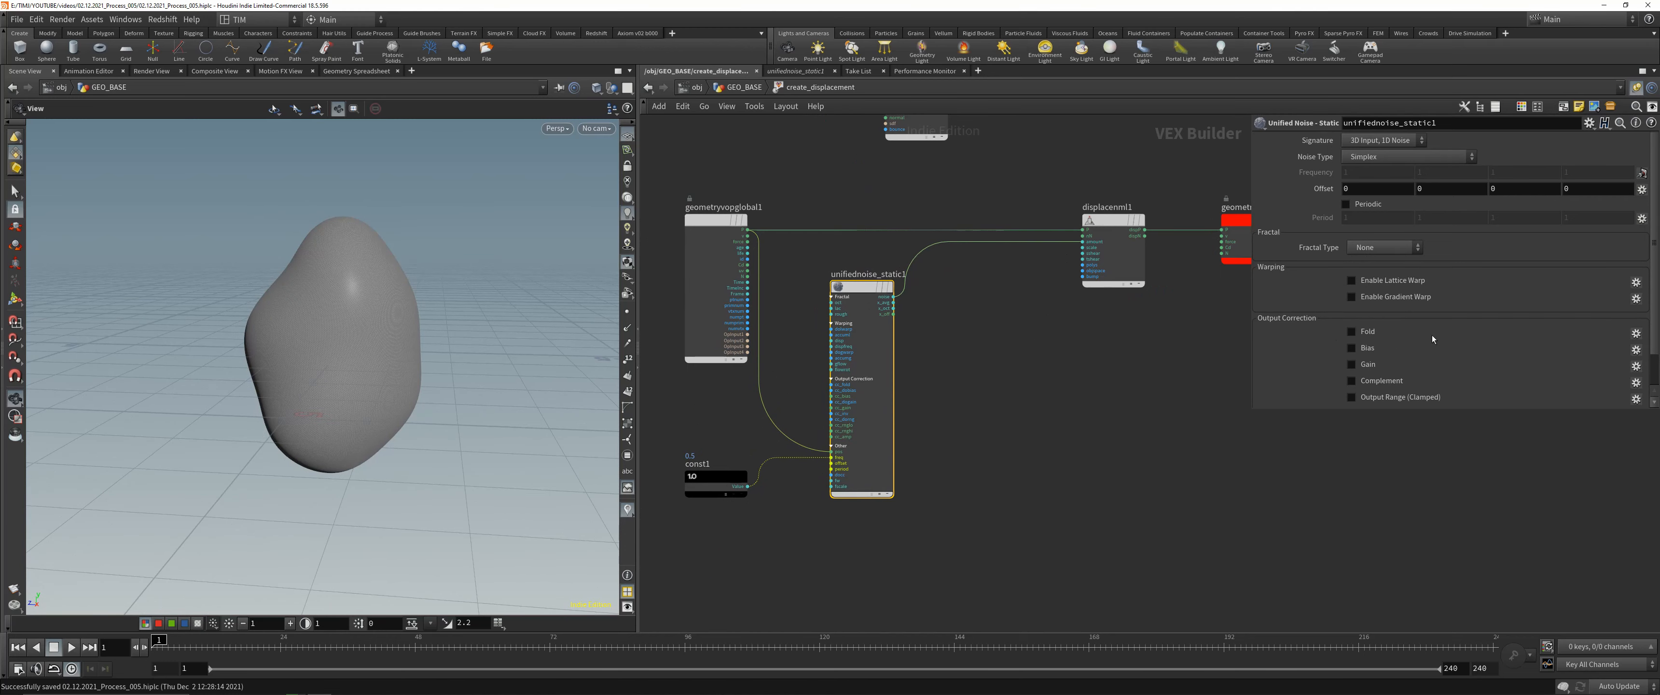
# - Try a Scale of 2 on Displace Along Normal, inspect the shape, and restore the Scale to 1
pyautogui.scroll(-1, 1306, 340)
pyautogui.moveTo(1106, 300); pyautogui.dragTo(1108, 187)
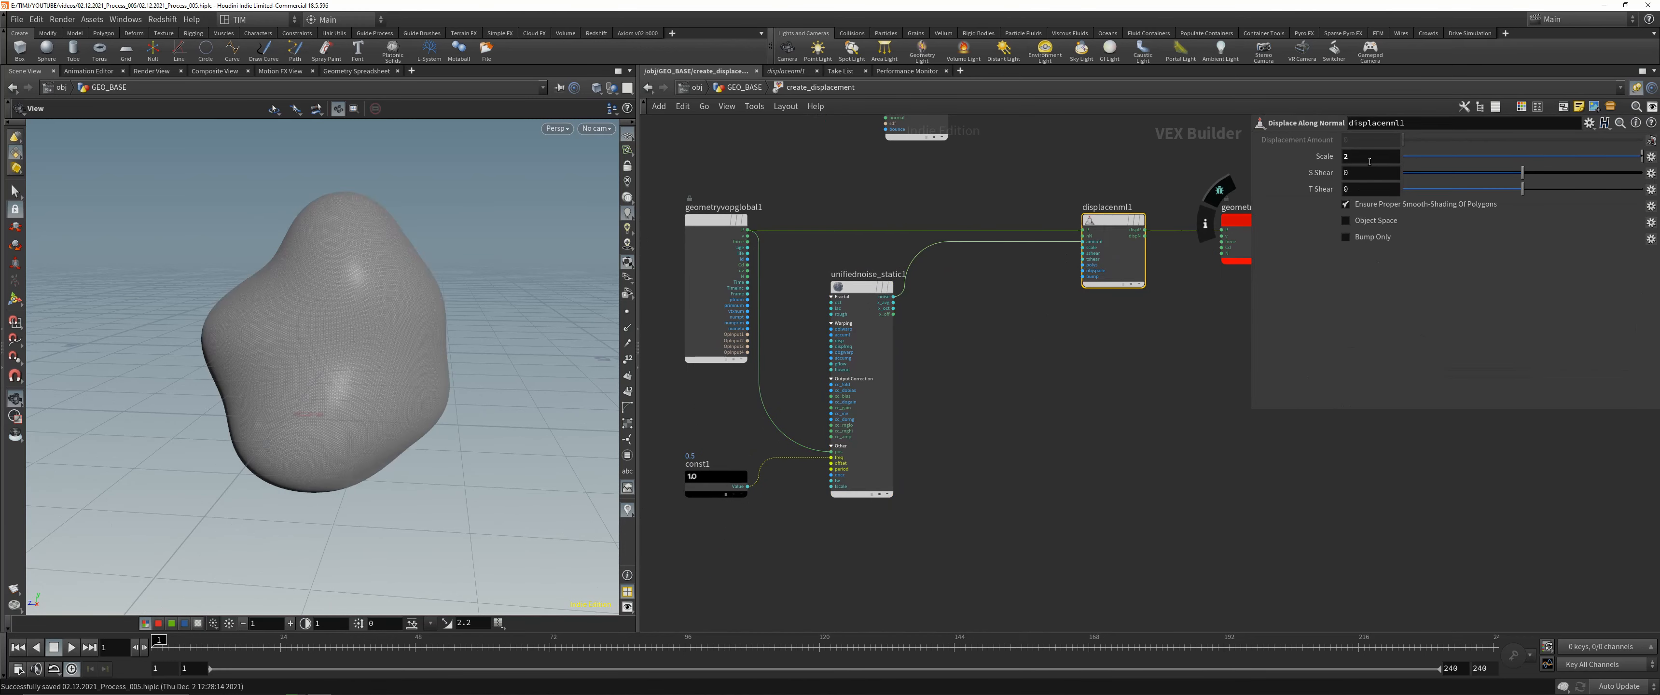
pyautogui.moveTo(278, 315); pyautogui.dragTo(306, 313)
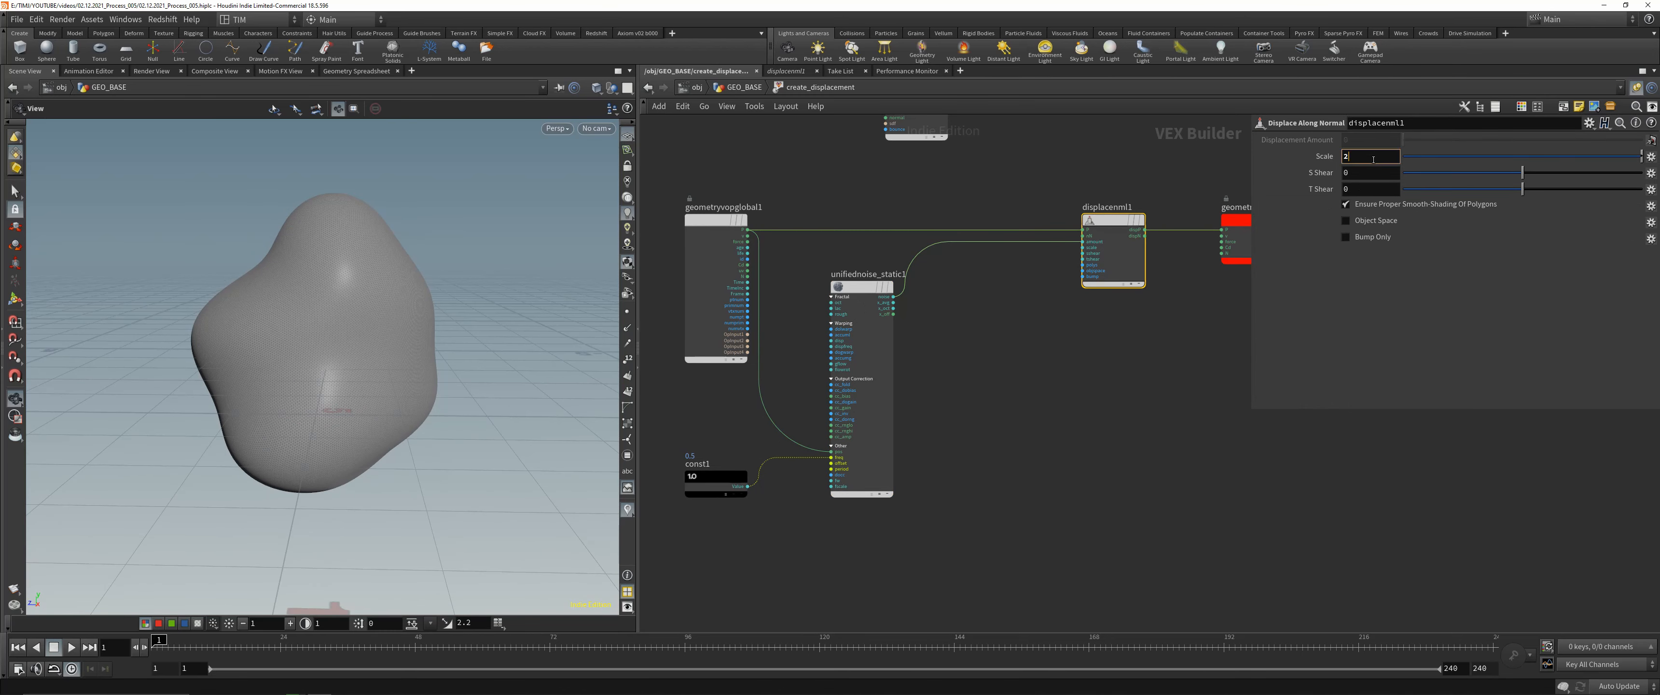
pyautogui.write('1')
pyautogui.press('Return')
pyautogui.moveTo(348, 387); pyautogui.dragTo(372, 384)
# - Set the Noise Type of Unified Noise - Static to Worley/Cellular | F2-F1 and inspect the displaced shape
pyautogui.scroll(1, 1014, 353)
pyautogui.moveTo(1014, 353); pyautogui.dragTo(1024, 452, button='middle')
pyautogui.scroll(-1, 1024, 451)
pyautogui.click(886, 394)
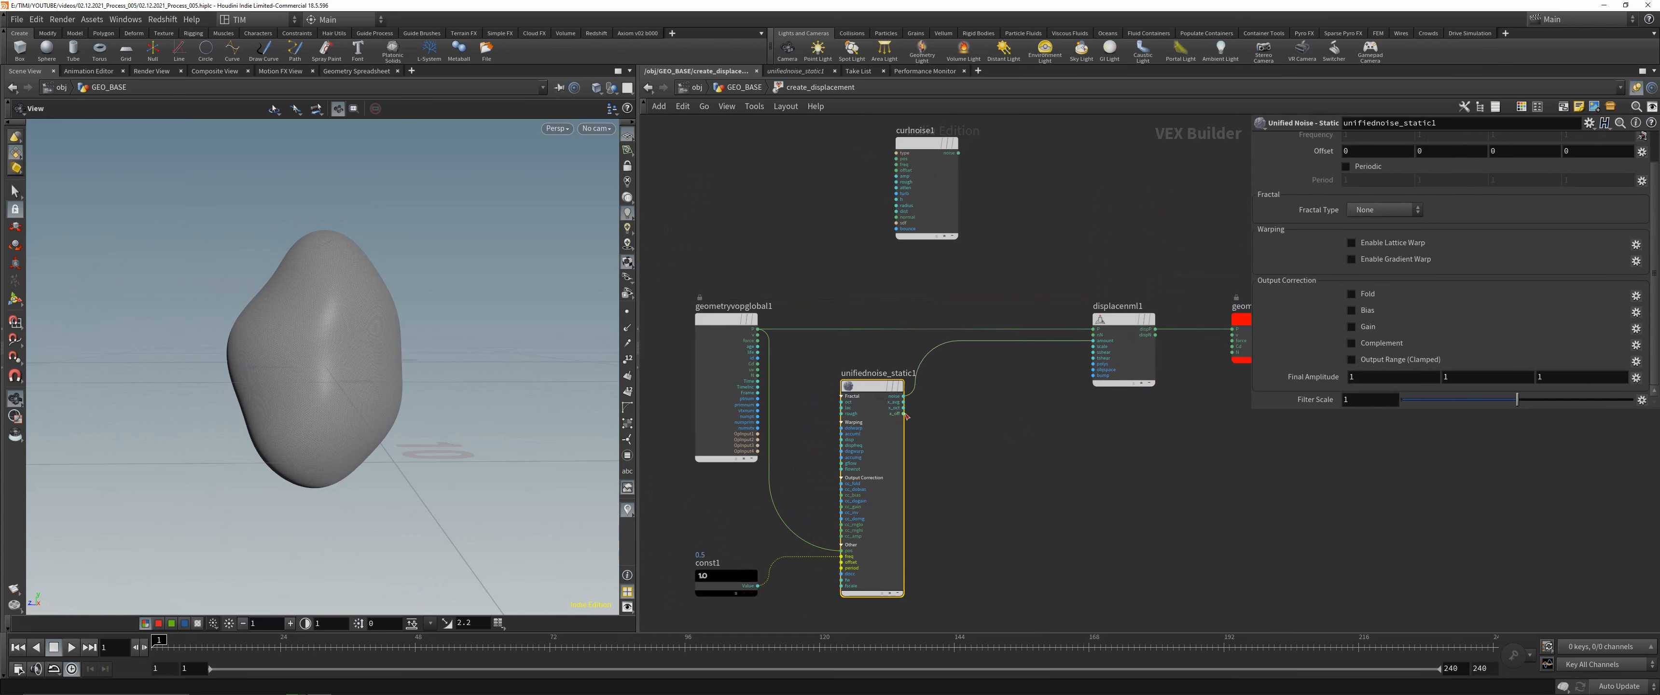
pyautogui.scroll(1, 1357, 221)
pyautogui.click(1367, 157)
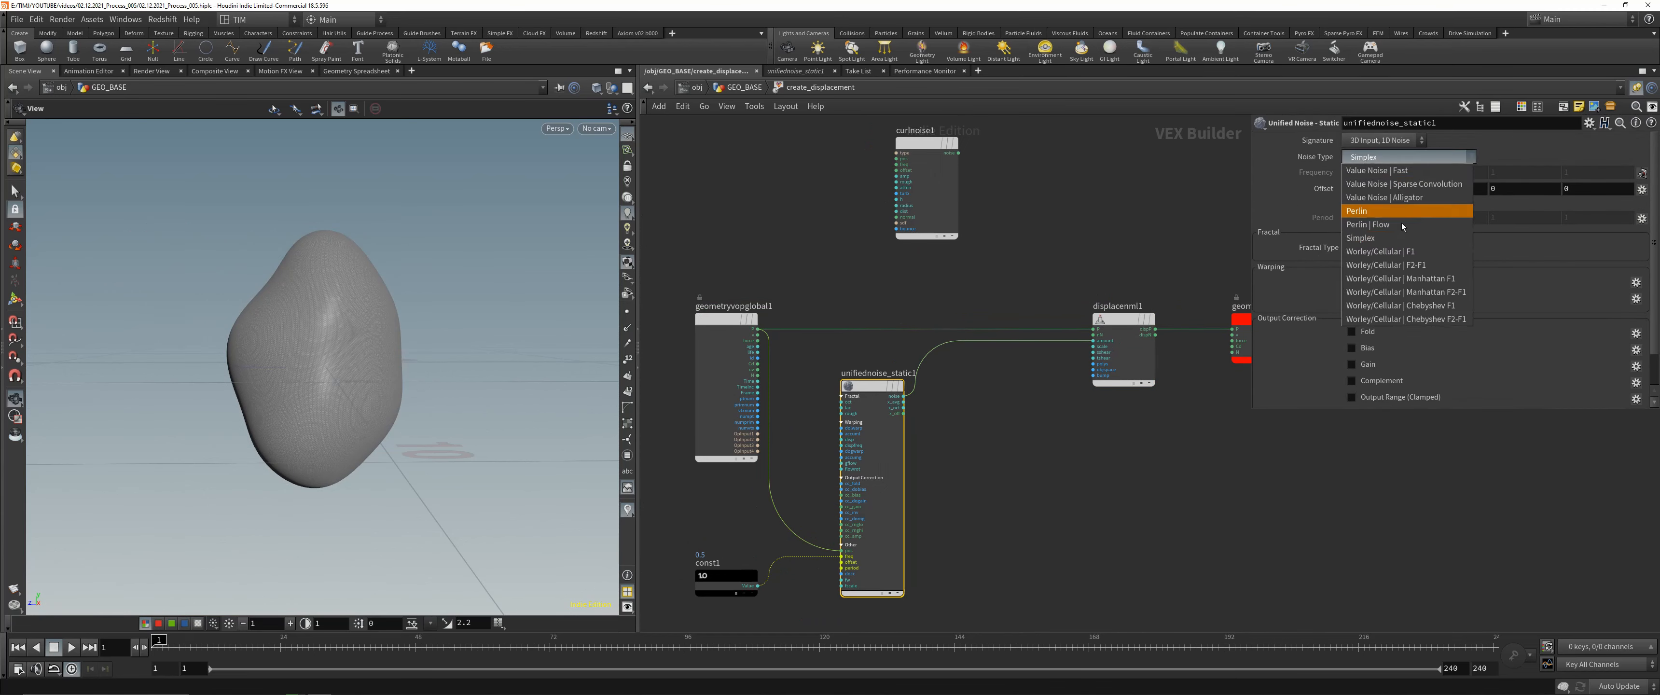
pyautogui.click(1385, 254)
pyautogui.moveTo(346, 319)
pyautogui.mouseDown()
pyautogui.moveTo(372, 327)
pyautogui.moveTo(323, 325)
pyautogui.mouseUp()
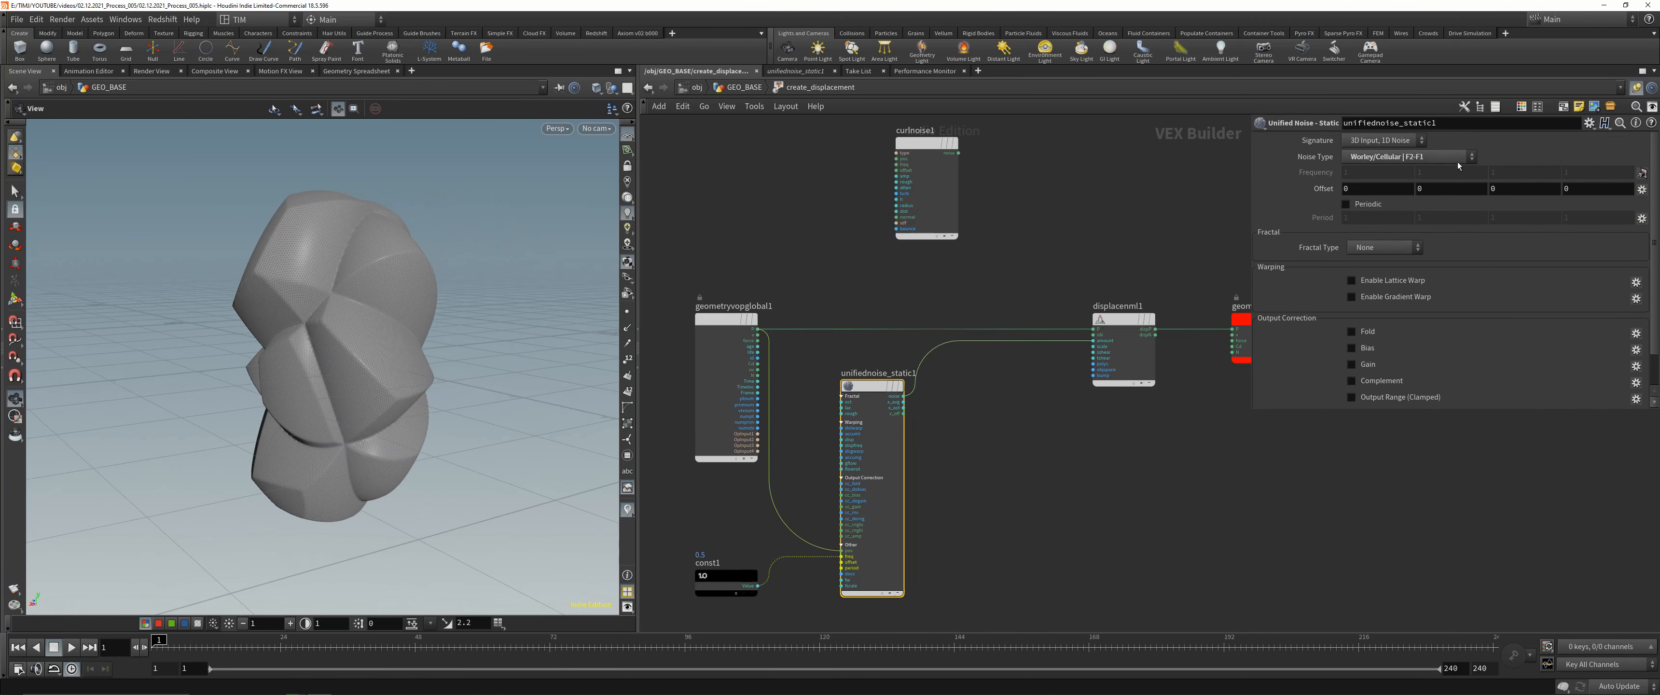
# - Try Worley/Cellular Manhattan F1, Manhattan F2-F1, F2-F1 and F1 as the Noise Type of Unified Noise - Static
pyautogui.click(1436, 157)
pyautogui.click(1439, 277)
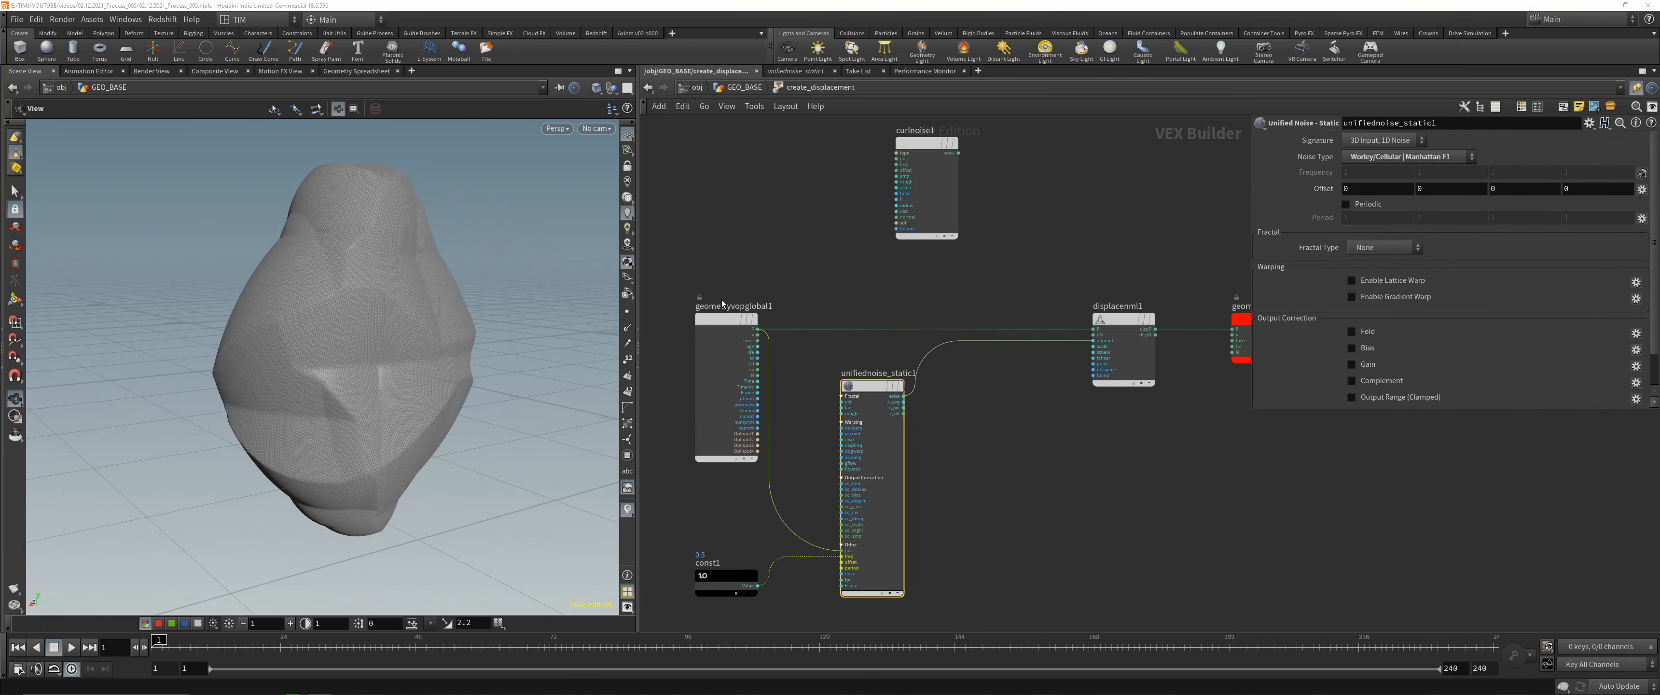
pyautogui.click(1409, 157)
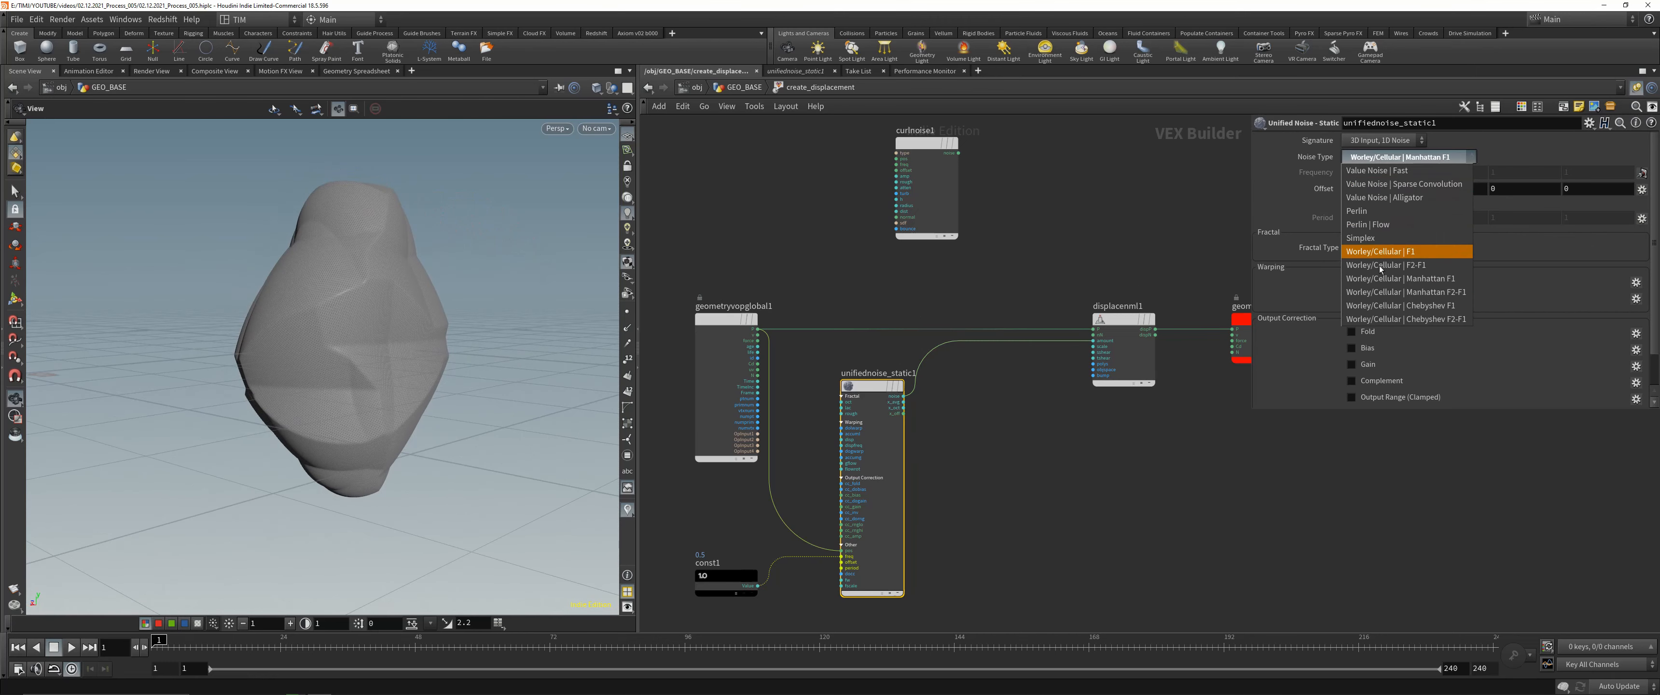
pyautogui.click(1399, 291)
pyautogui.click(1412, 157)
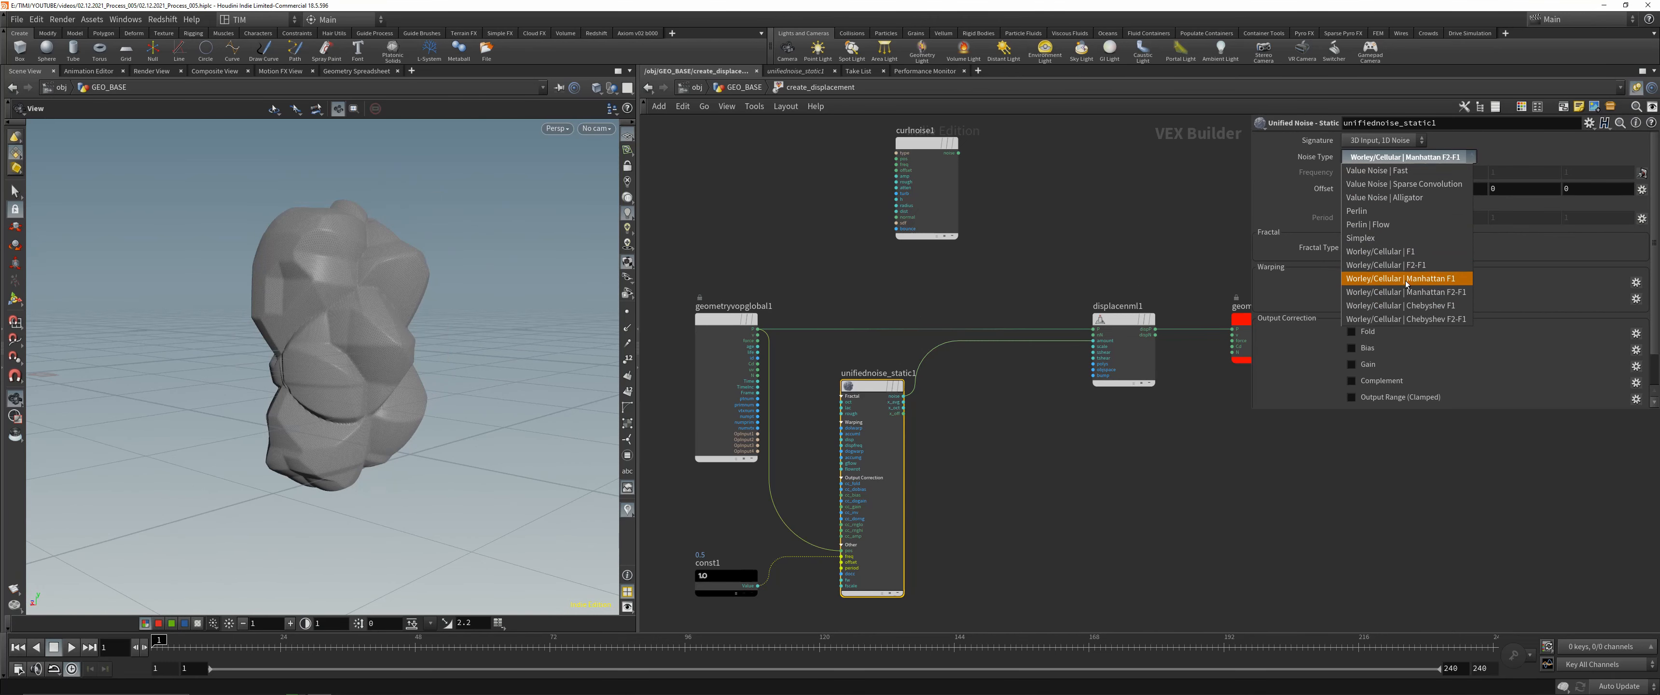
pyautogui.click(1411, 264)
pyautogui.click(1411, 157)
pyautogui.click(1385, 249)
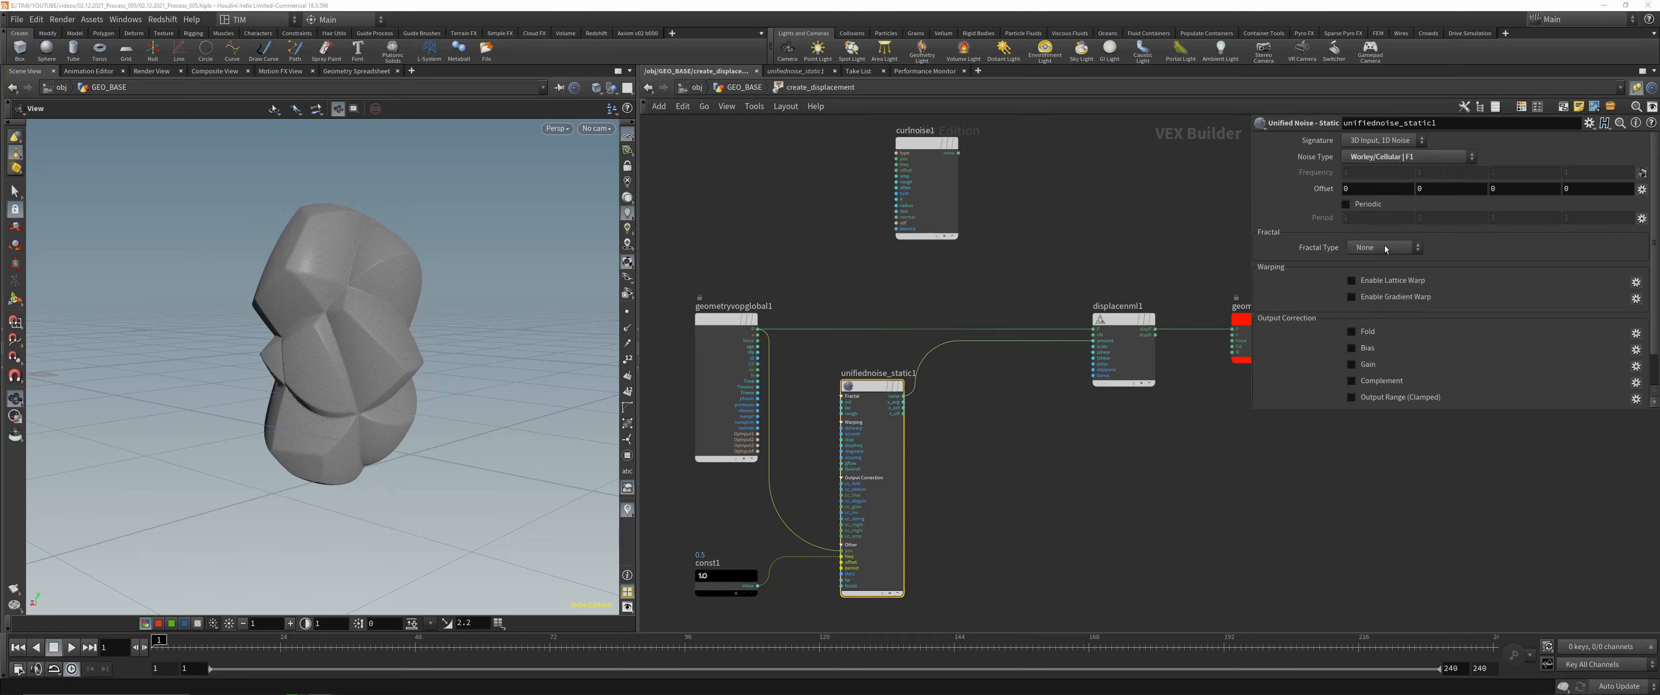
# - Try Simplex, Perlin | Flow, and the Value Noise types Alligator, Sparse Convolution and Fast on Unified Noise - Static
pyautogui.click(1401, 158)
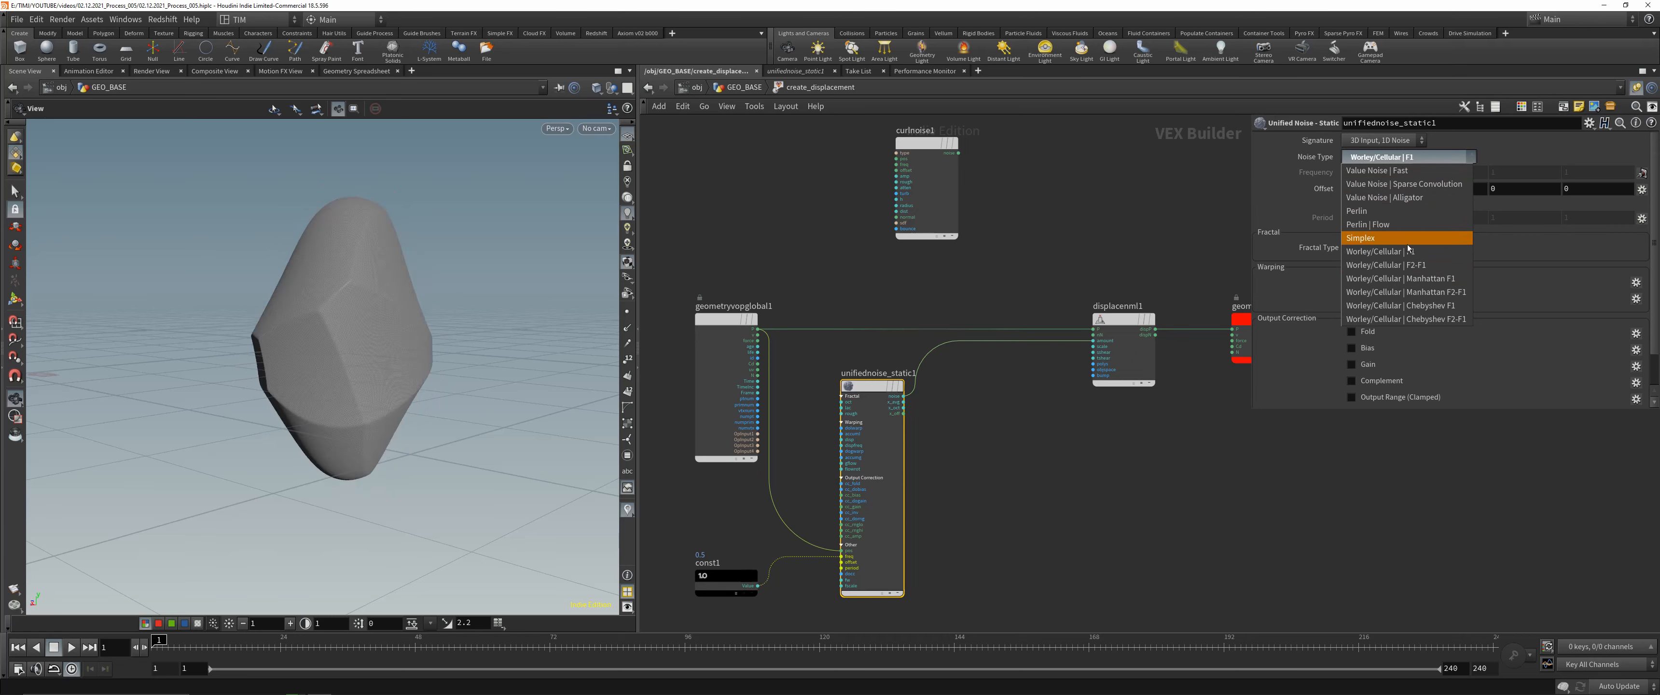
pyautogui.click(1392, 238)
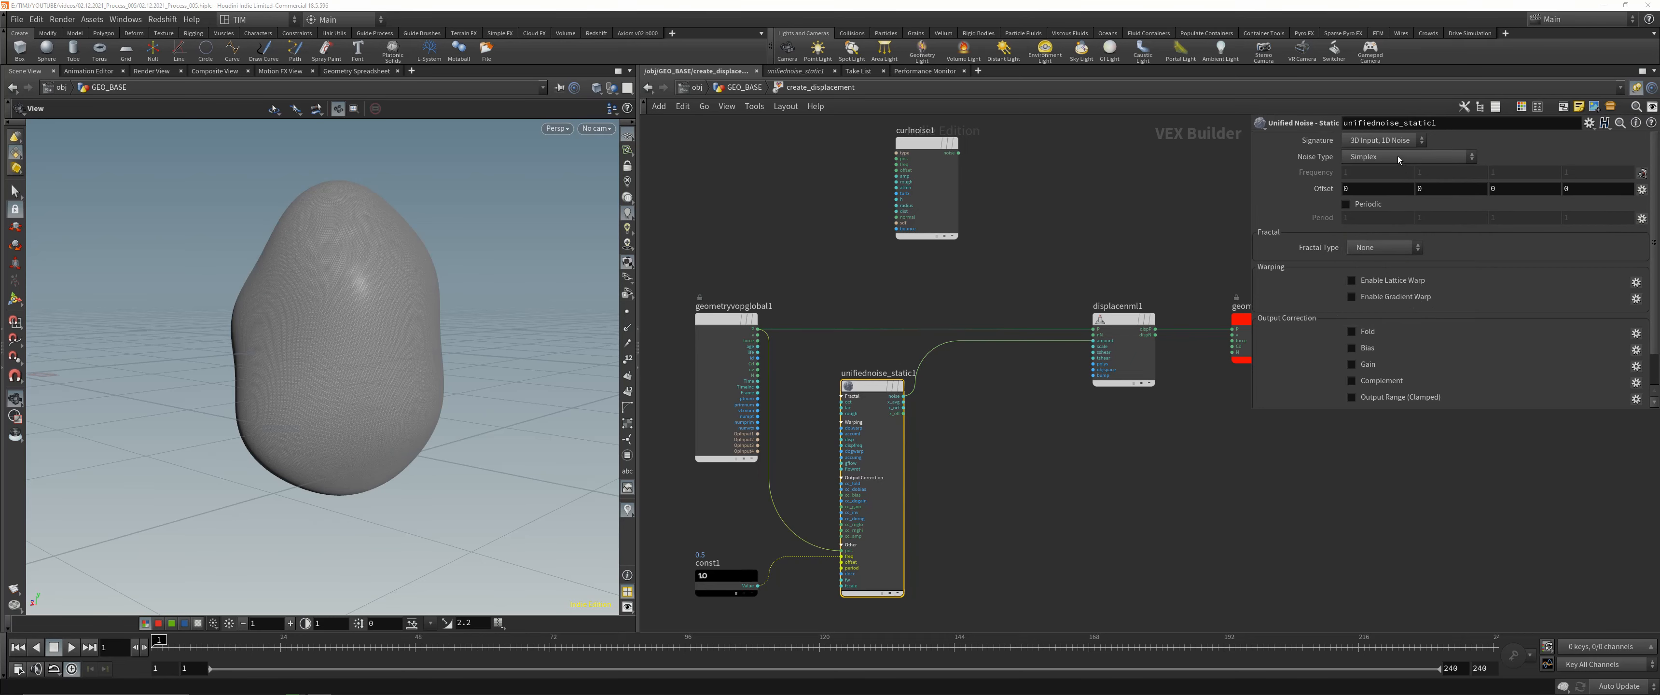
pyautogui.click(1397, 156)
pyautogui.click(1386, 225)
pyautogui.click(1396, 159)
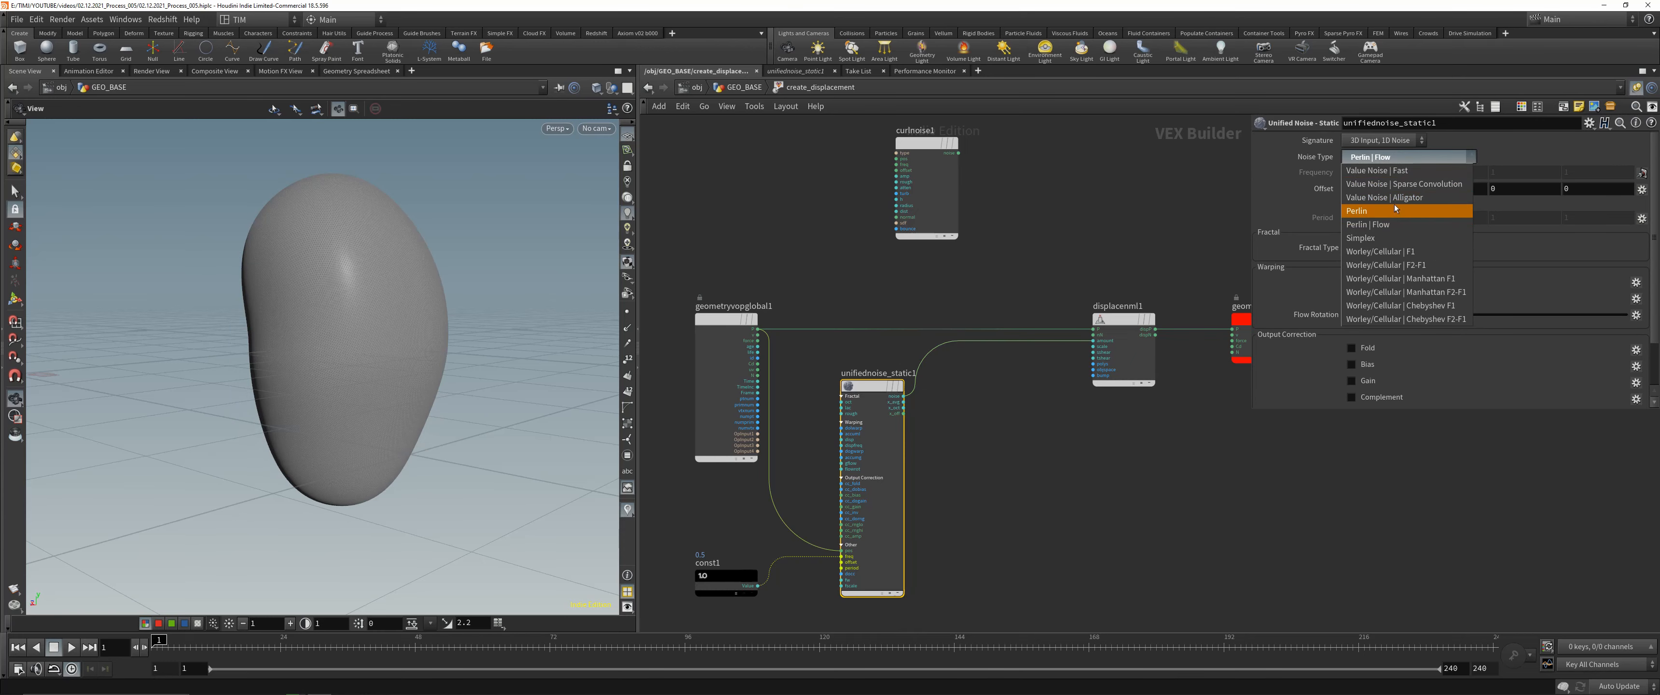
pyautogui.click(1392, 198)
pyautogui.click(1397, 158)
pyautogui.click(1398, 186)
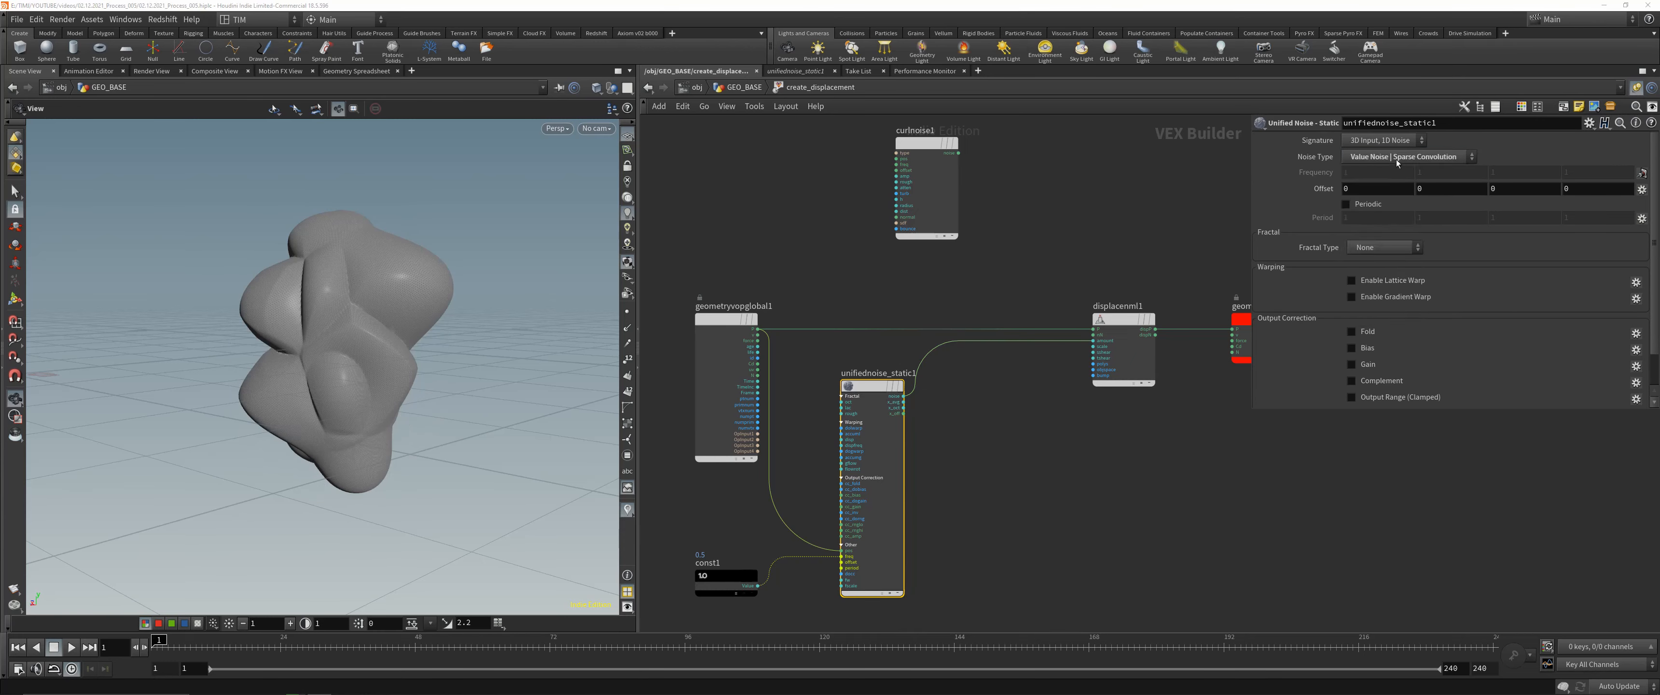
pyautogui.click(1396, 158)
pyautogui.click(1392, 169)
# - Compare Worley/Cellular | F1 on the shape, set the Noise Type of Unified Noise - Static to Worley/Cellular | F2-F1, and inspect it
pyautogui.click(1395, 158)
pyautogui.click(1392, 255)
pyautogui.moveTo(432, 335); pyautogui.dragTo(474, 335)
pyautogui.moveTo(588, 285); pyautogui.dragTo(462, 322)
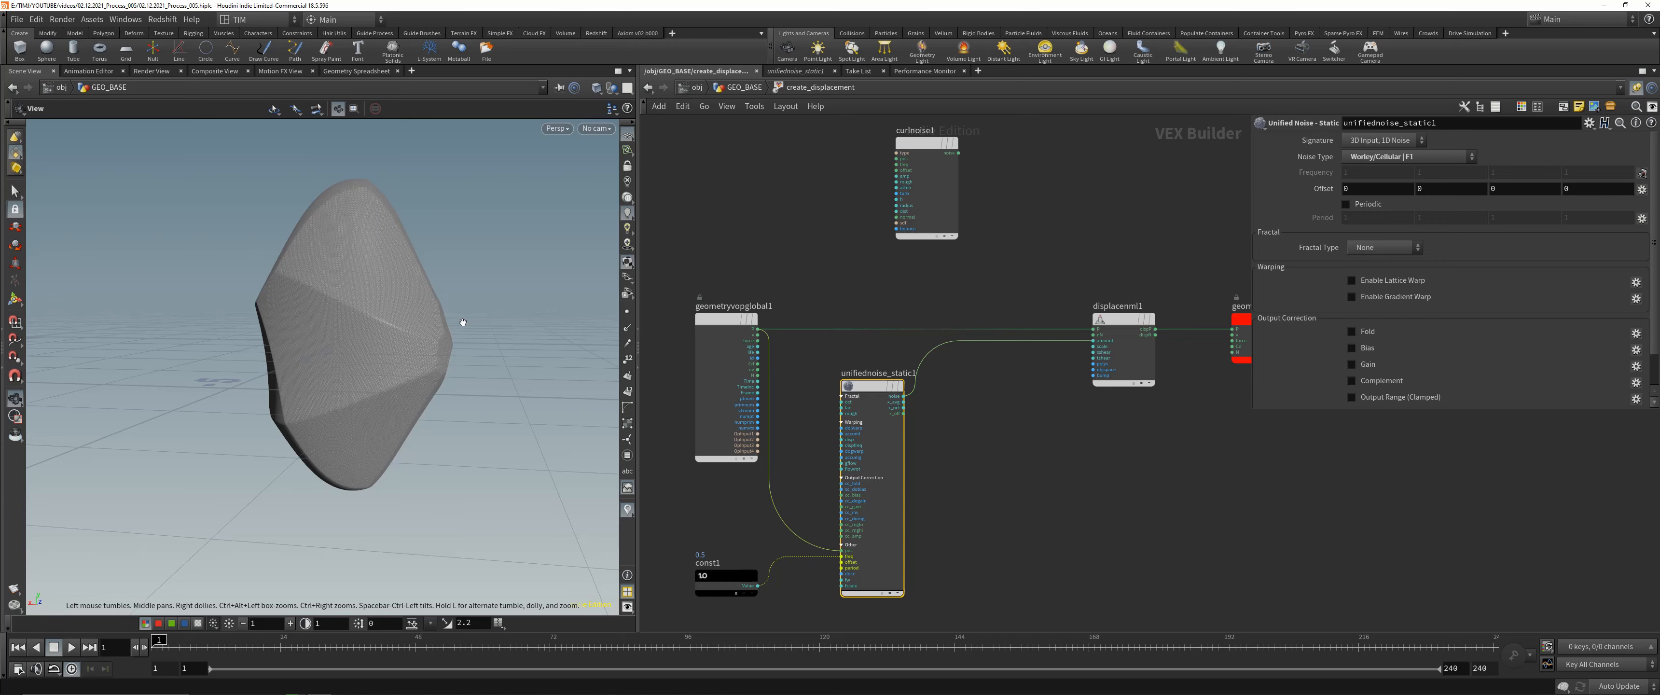
pyautogui.click(1360, 161)
pyautogui.click(1379, 255)
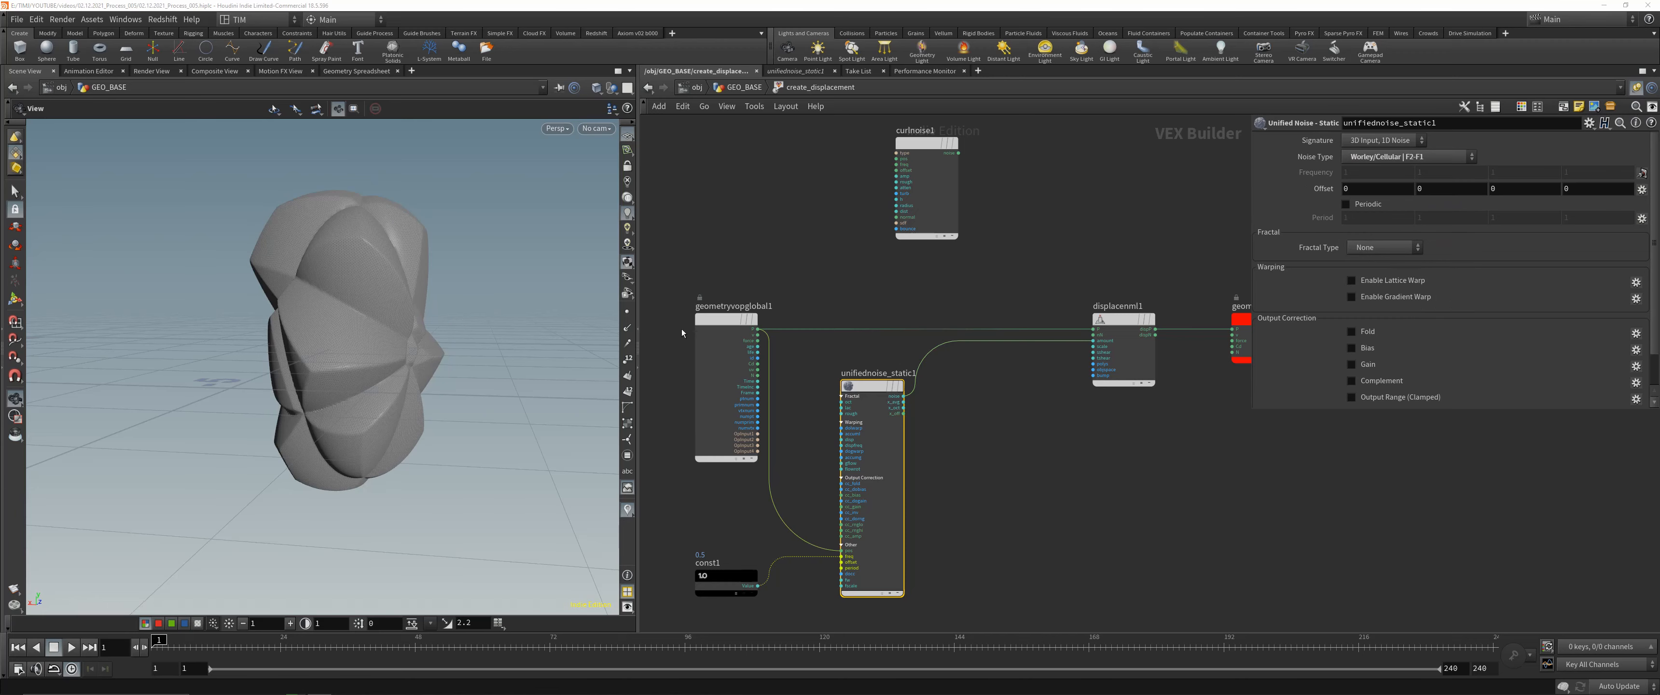
pyautogui.moveTo(400, 326); pyautogui.dragTo(377, 305)
# - Move the geometry VOP output node farther away from Displace Along Normal to make room in the network
pyautogui.click(1129, 344)
pyautogui.moveTo(1216, 396); pyautogui.dragTo(1005, 402, button='middle')
pyautogui.moveTo(1058, 334); pyautogui.dragTo(1189, 334)
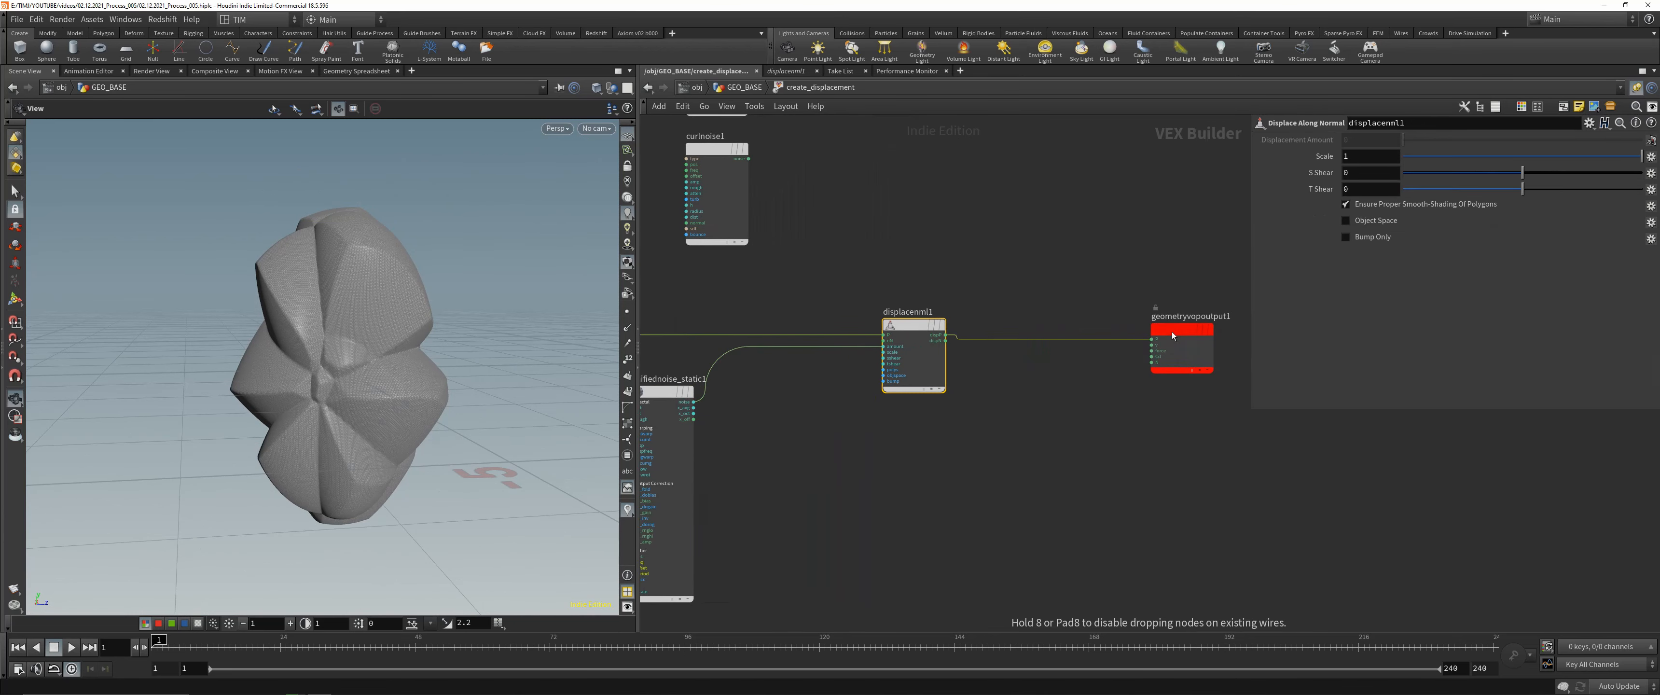
# - Add a Multiply node below the wire between Unified Noise - Static and Displace Along Normal
pyautogui.moveTo(802, 434); pyautogui.dragTo(930, 433, button='middle')
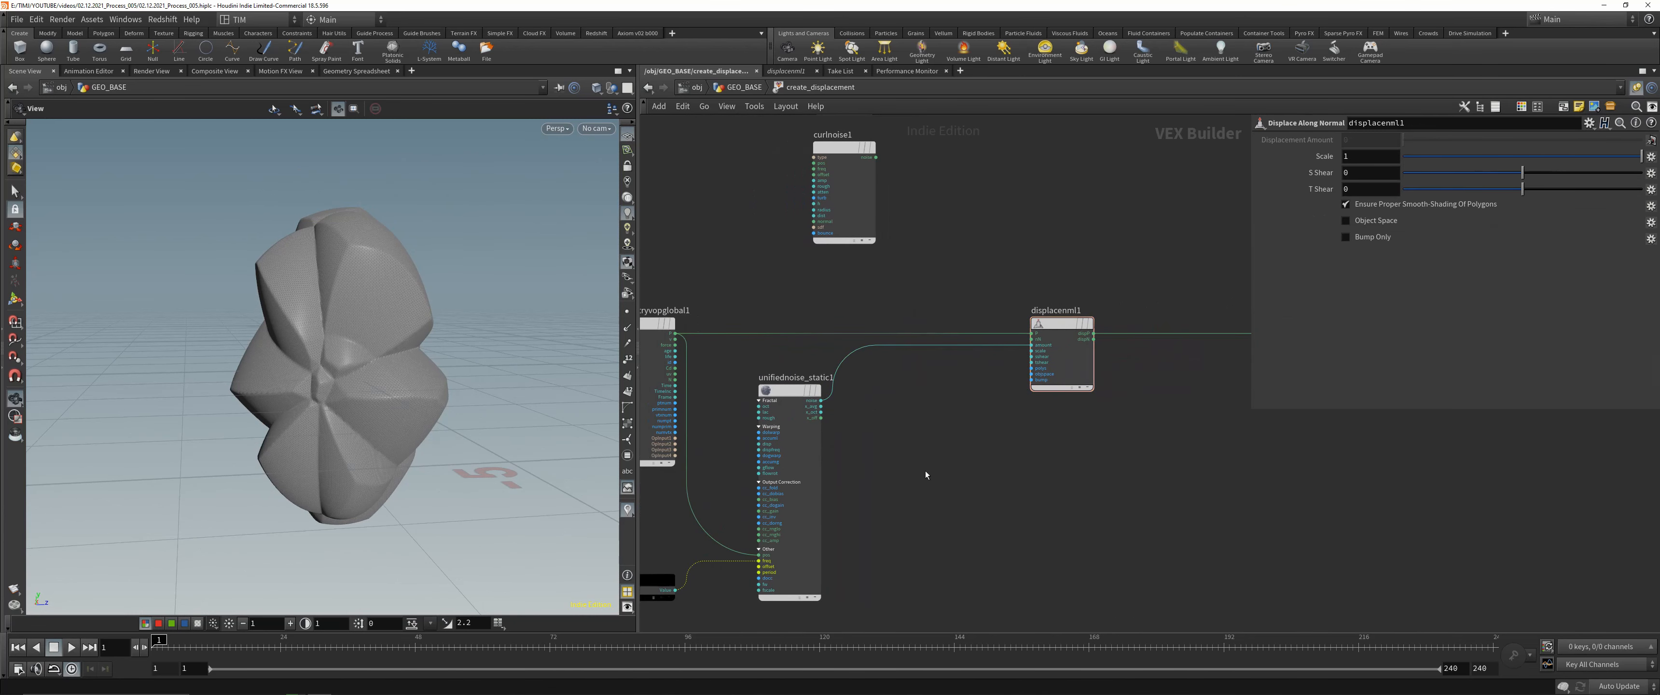
pyautogui.press('Tab')
pyautogui.write('mult')
pyautogui.press('Return')
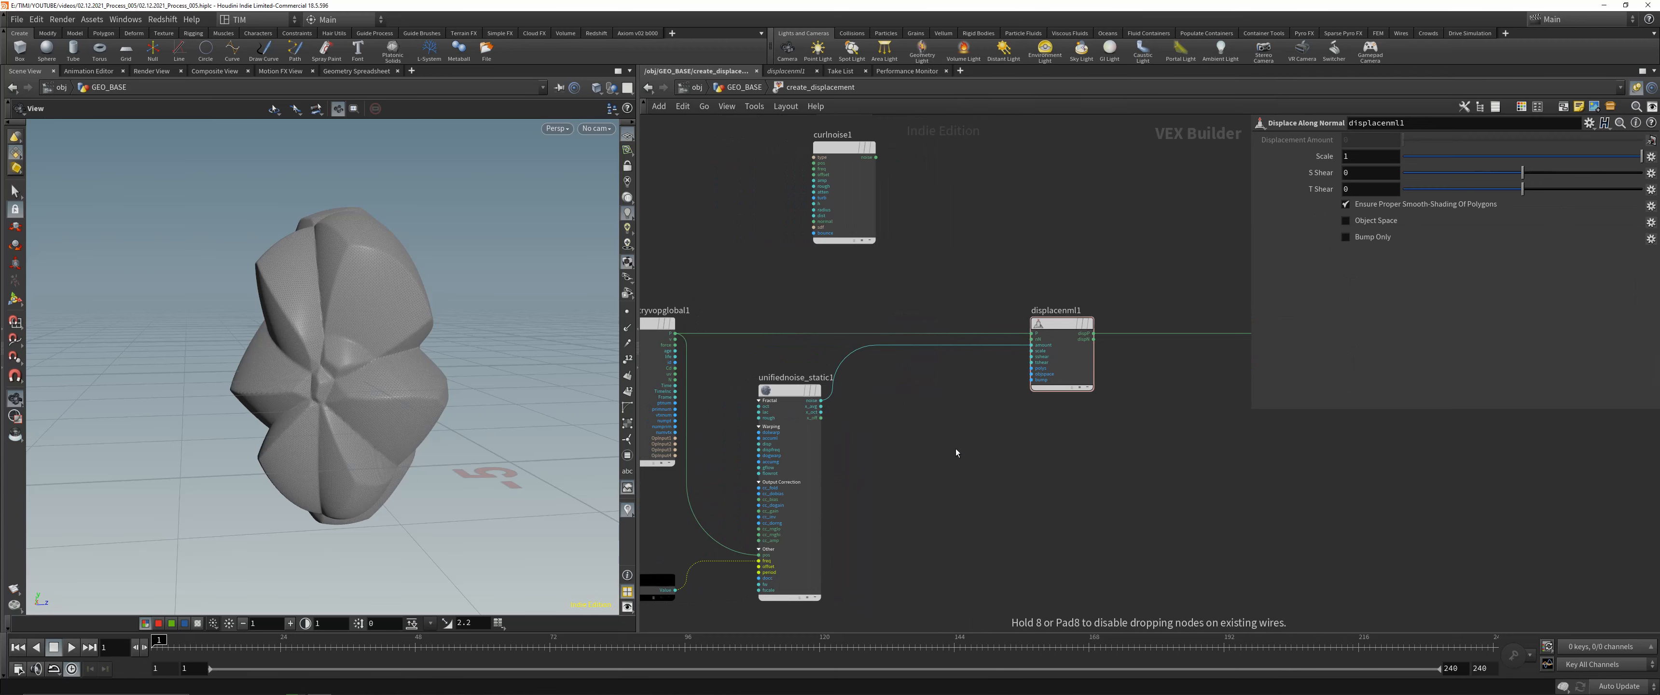
pyautogui.click(956, 452)
# - Add an Anti-Aliased Noise node and place it above the main position wire
pyautogui.moveTo(935, 403); pyautogui.dragTo(970, 393, button='middle')
pyautogui.press('Tab')
pyautogui.write('aa')
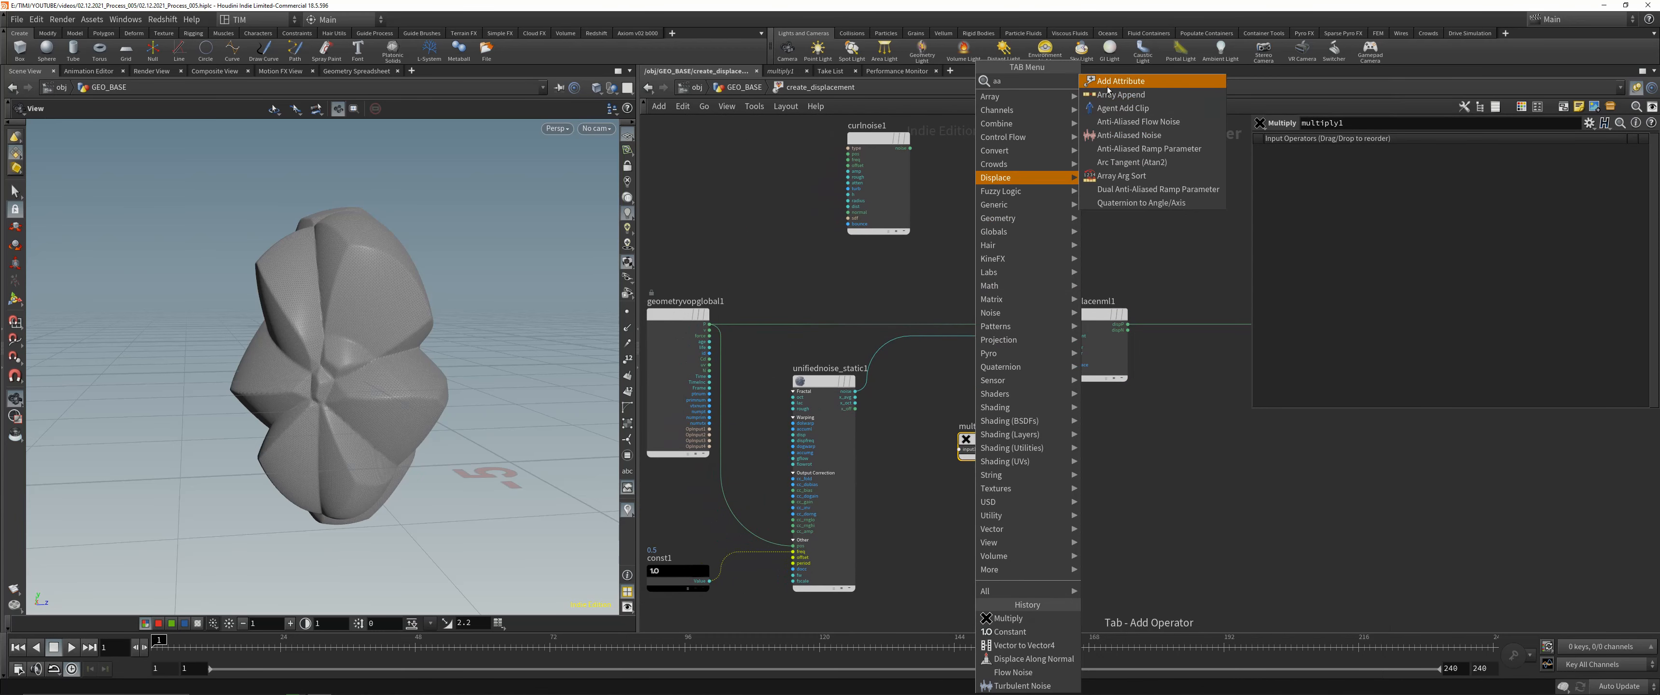
pyautogui.click(1129, 134)
pyautogui.click(997, 243)
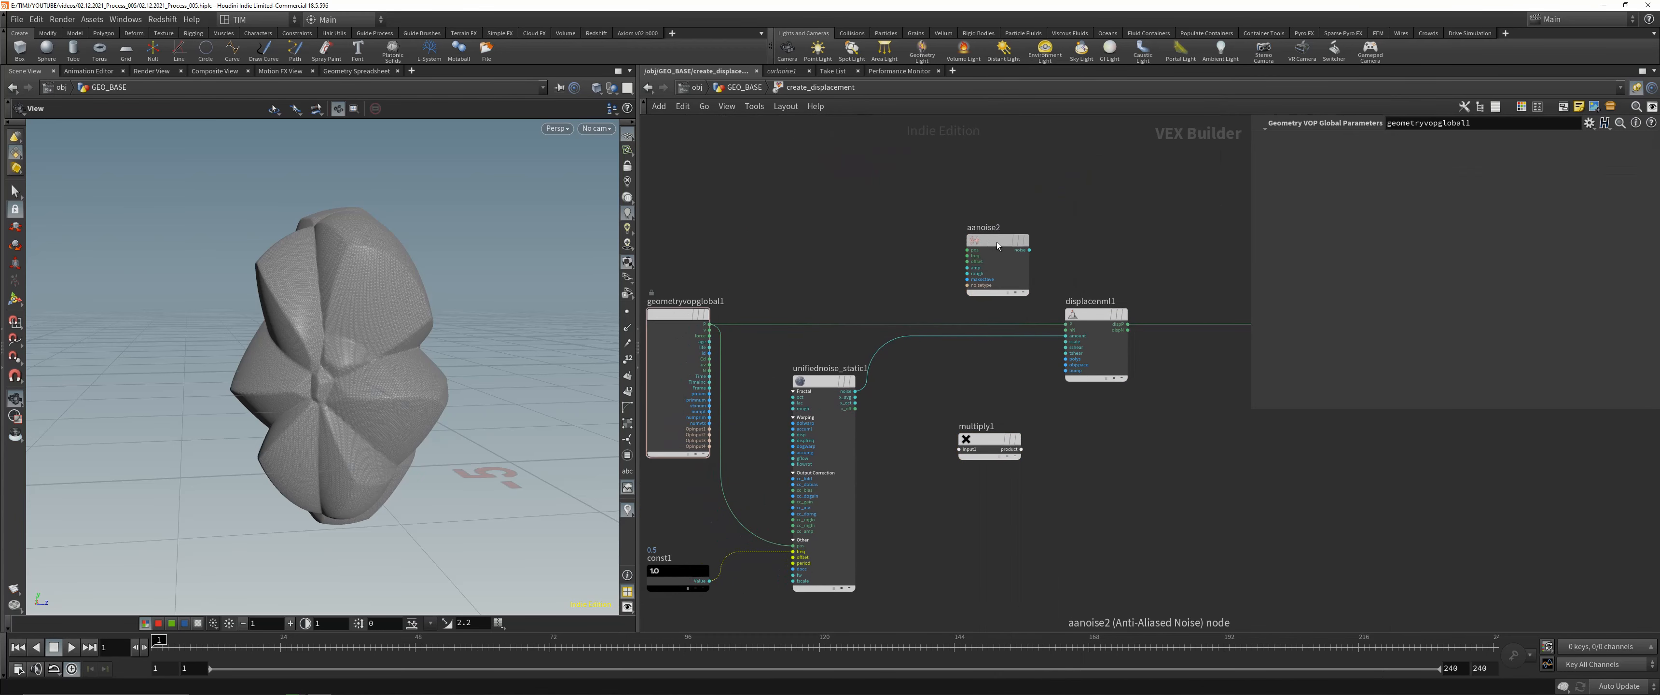
pyautogui.moveTo(998, 245); pyautogui.dragTo(925, 234)
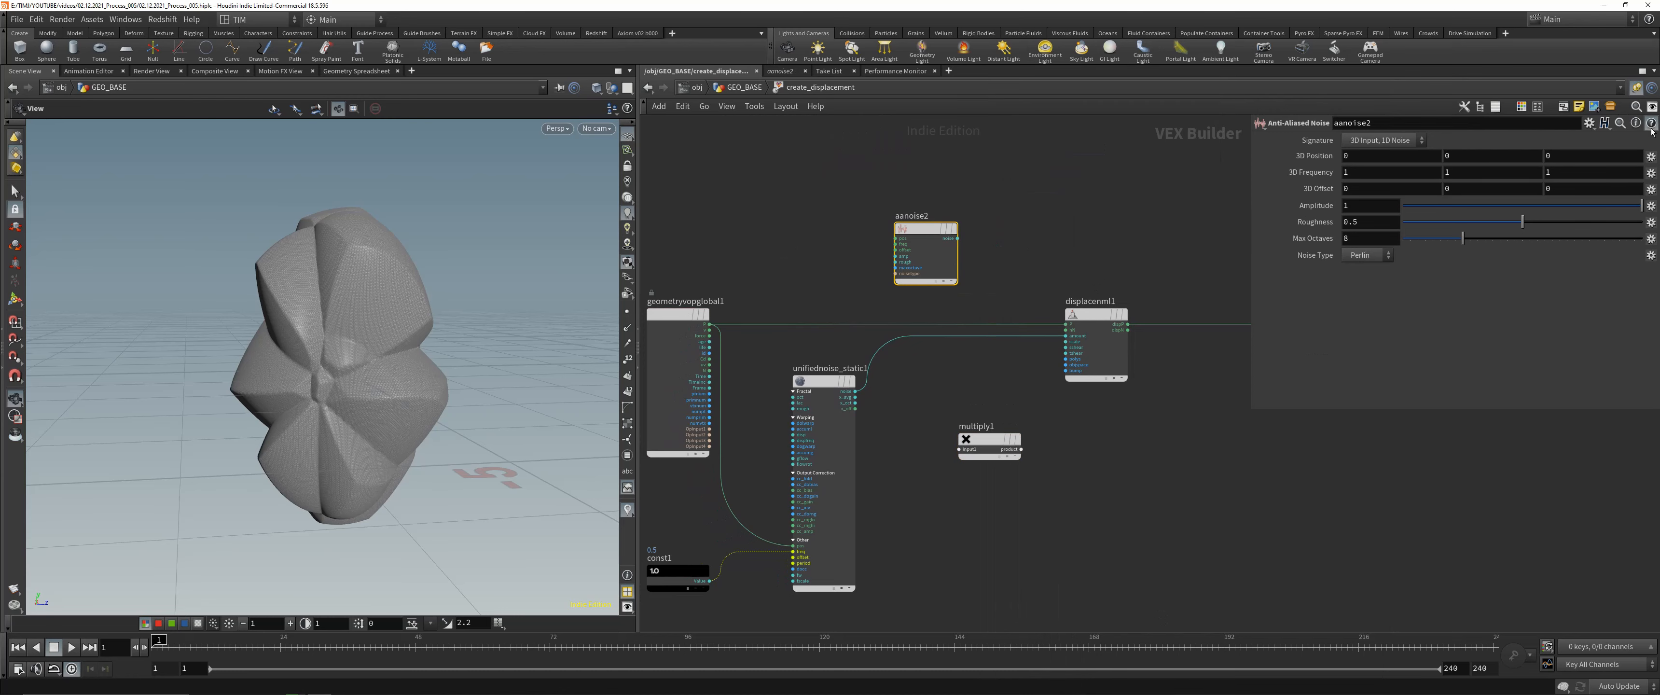
# - Look up the default output range in the Anti-Aliased Noise help page and close the help
pyautogui.press('F1')
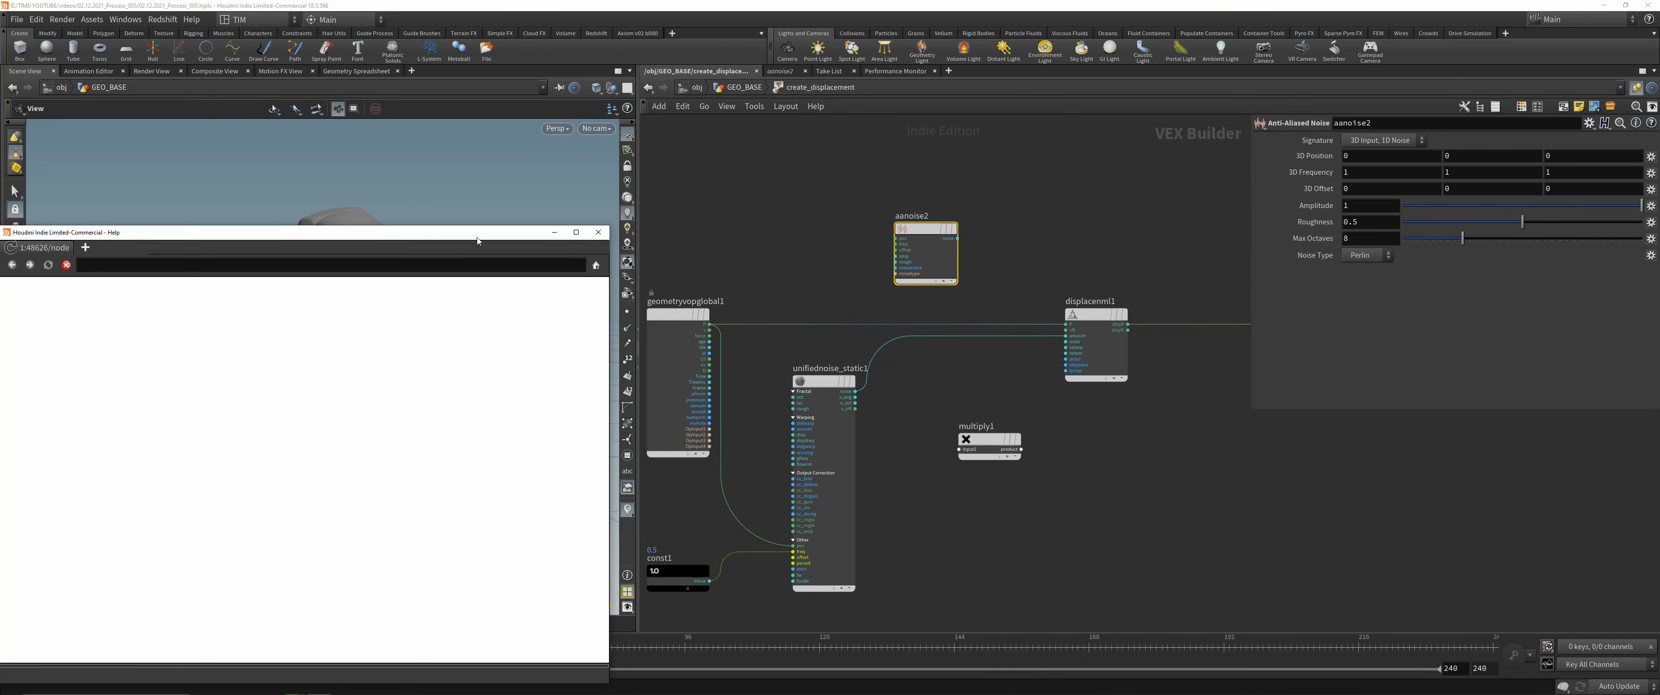
pyautogui.moveTo(477, 241); pyautogui.dragTo(724, 186)
pyautogui.moveTo(488, 184); pyautogui.dragTo(554, 138)
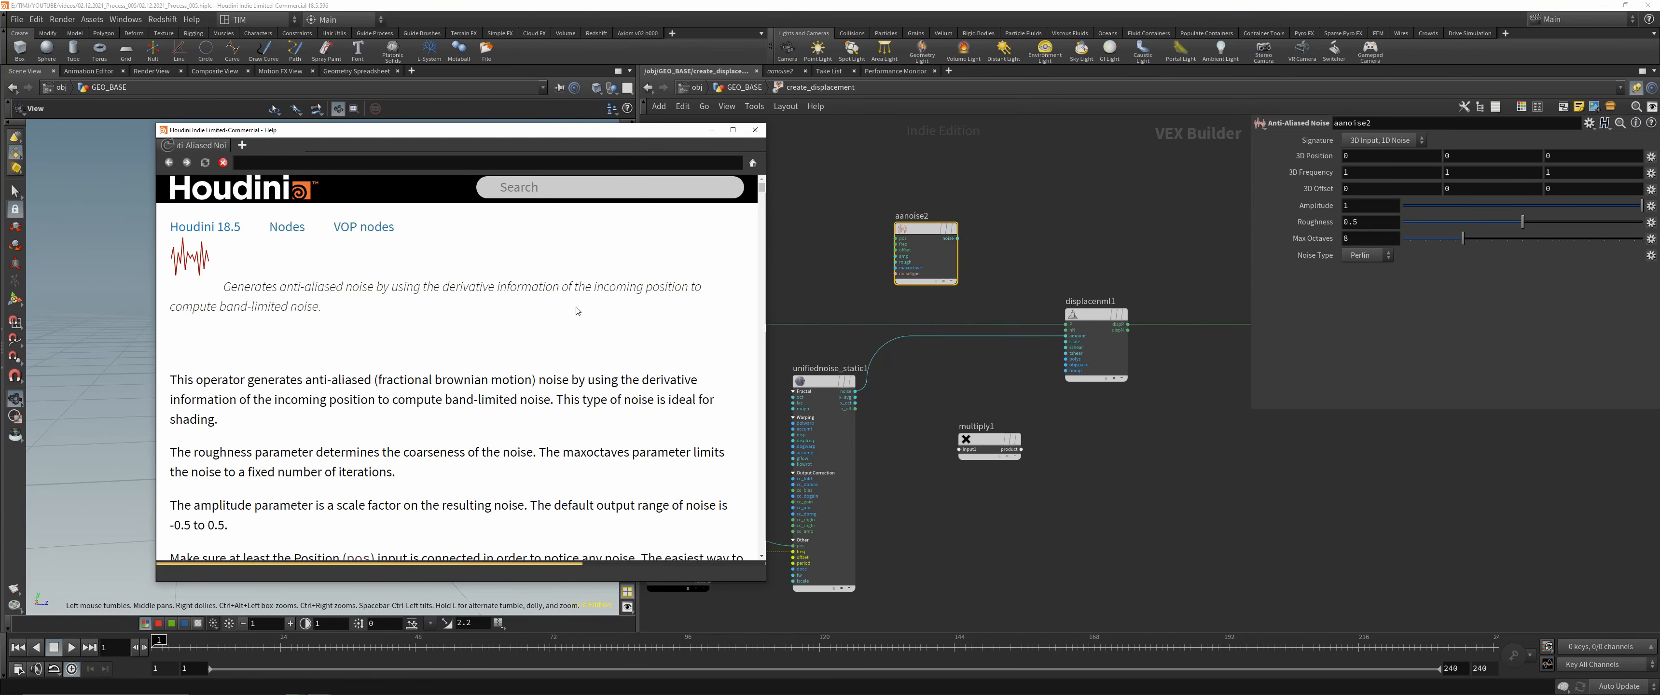
pyautogui.scroll(-2, 494, 381)
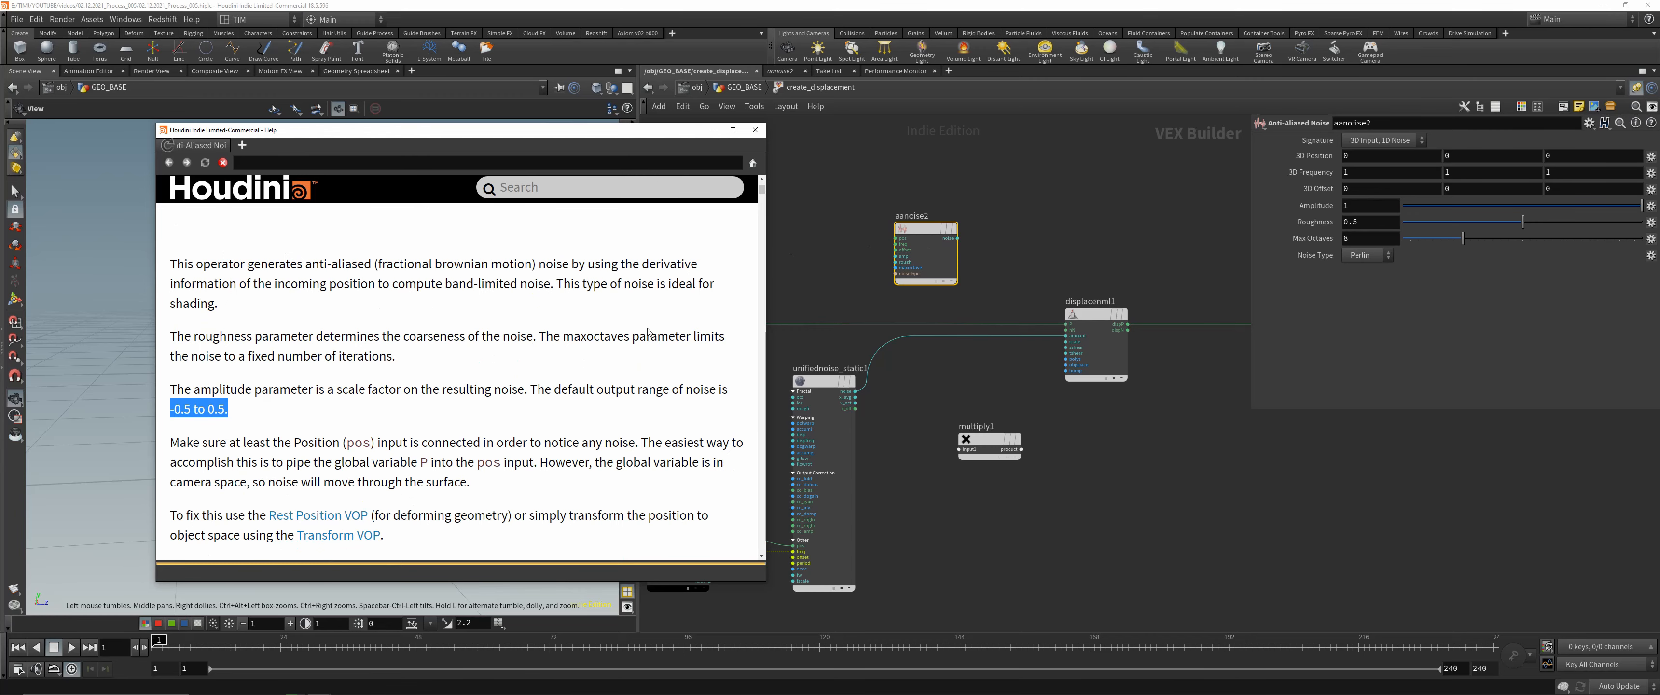
pyautogui.click(755, 130)
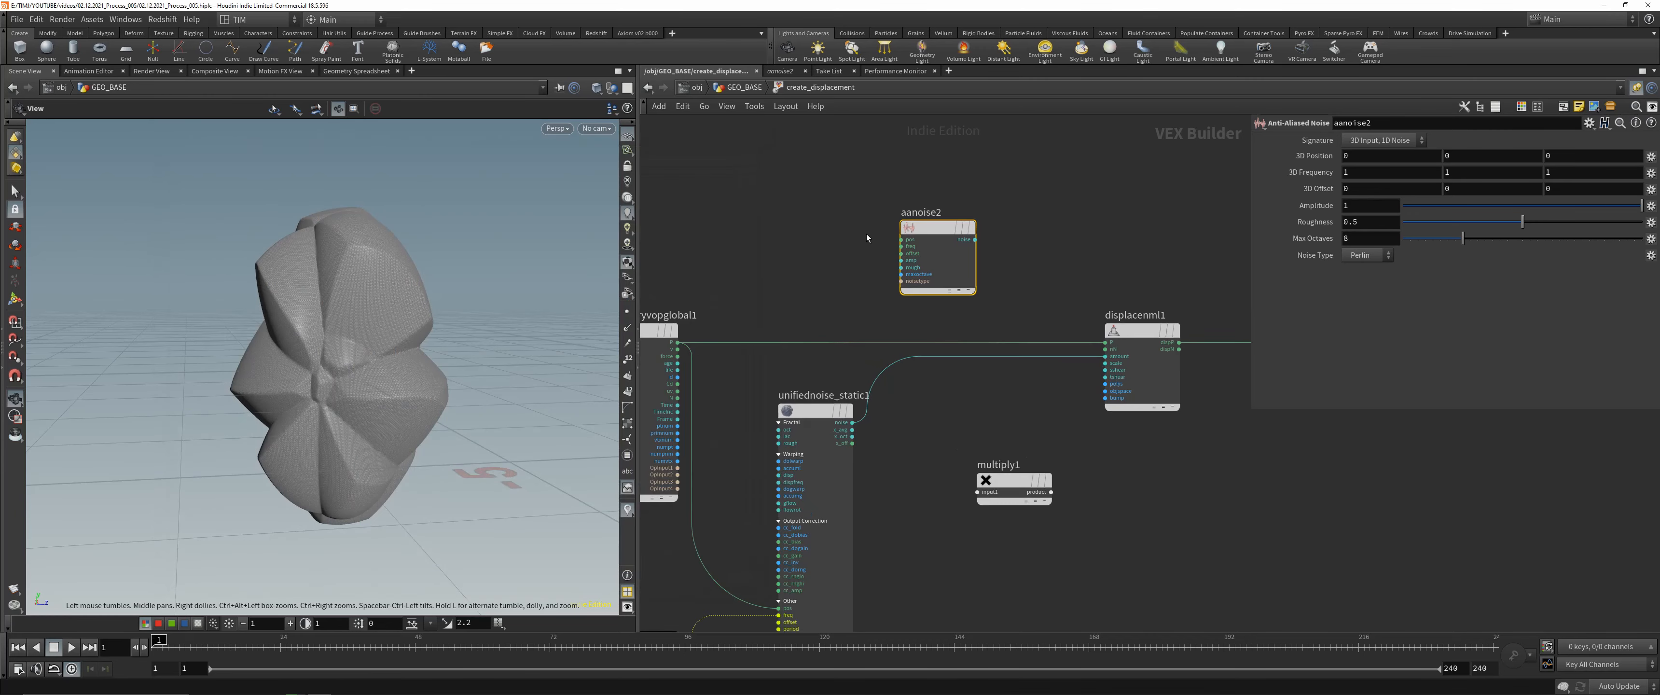
# - Move Anti-Aliased Noise beside Unified Noise - Static, below the noise wire, and shift Multiply out of its way
pyautogui.scroll(1, 851, 242)
pyautogui.moveTo(881, 255); pyautogui.dragTo(844, 242, button='middle')
pyautogui.click(770, 268)
pyautogui.moveTo(952, 231); pyautogui.dragTo(978, 395)
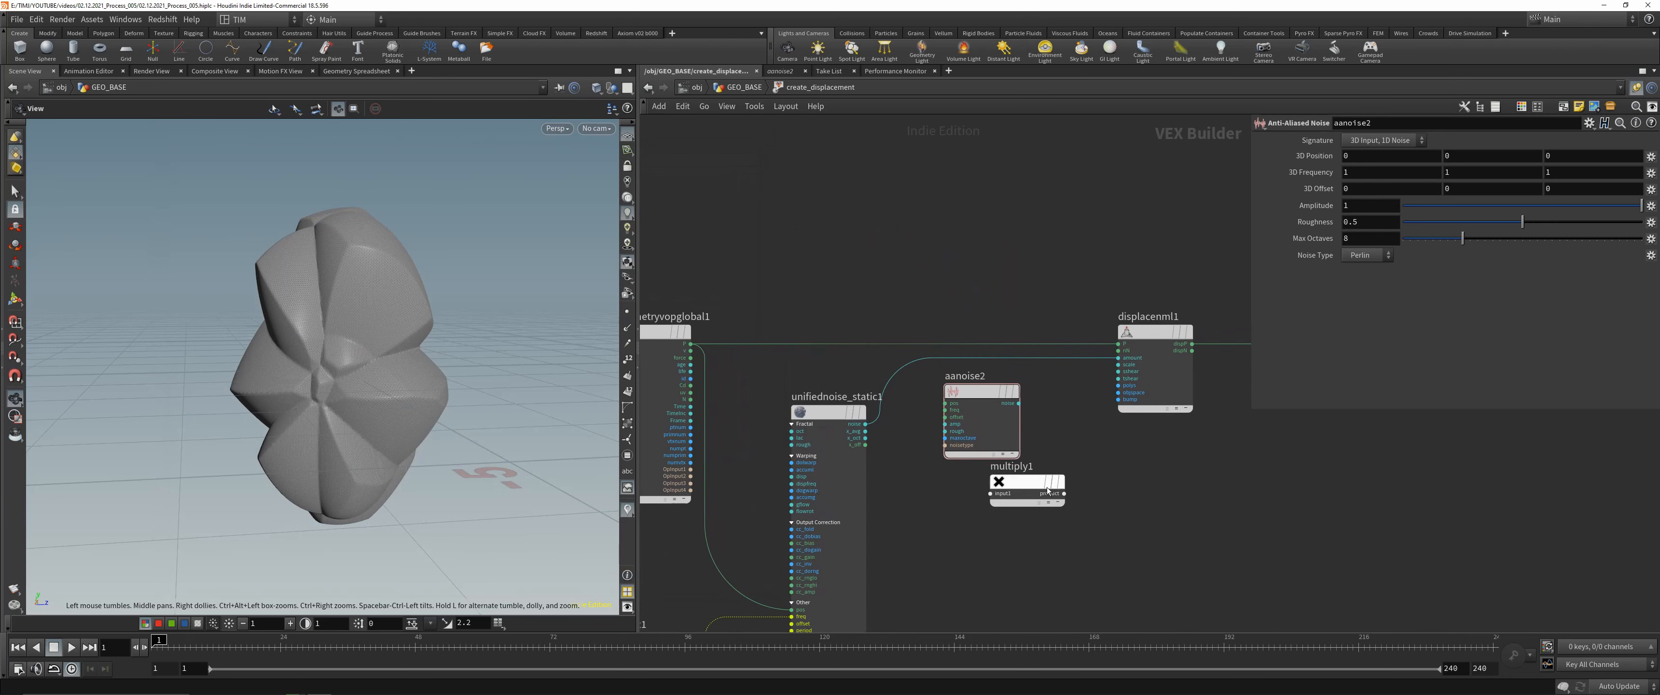
pyautogui.moveTo(1041, 481); pyautogui.dragTo(1200, 587)
pyautogui.moveTo(978, 395); pyautogui.dragTo(985, 428)
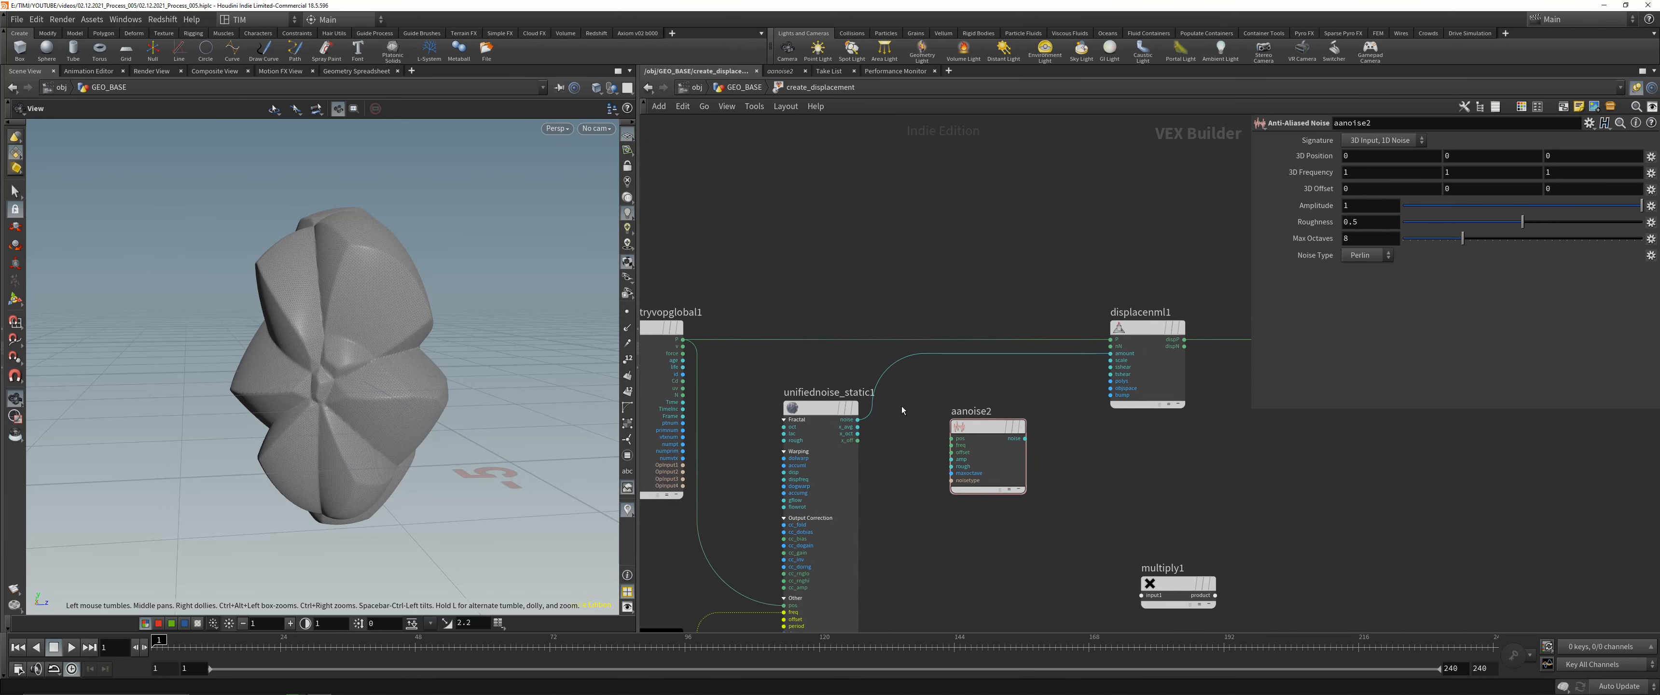
# - Insert Multiply into the wire between Unified Noise - Static and the displacement amount of Displace Along Normal
pyautogui.moveTo(1041, 409); pyautogui.dragTo(965, 380, button='middle')
pyautogui.moveTo(1106, 565); pyautogui.dragTo(1007, 352)
pyautogui.moveTo(1006, 351); pyautogui.dragTo(1049, 385)
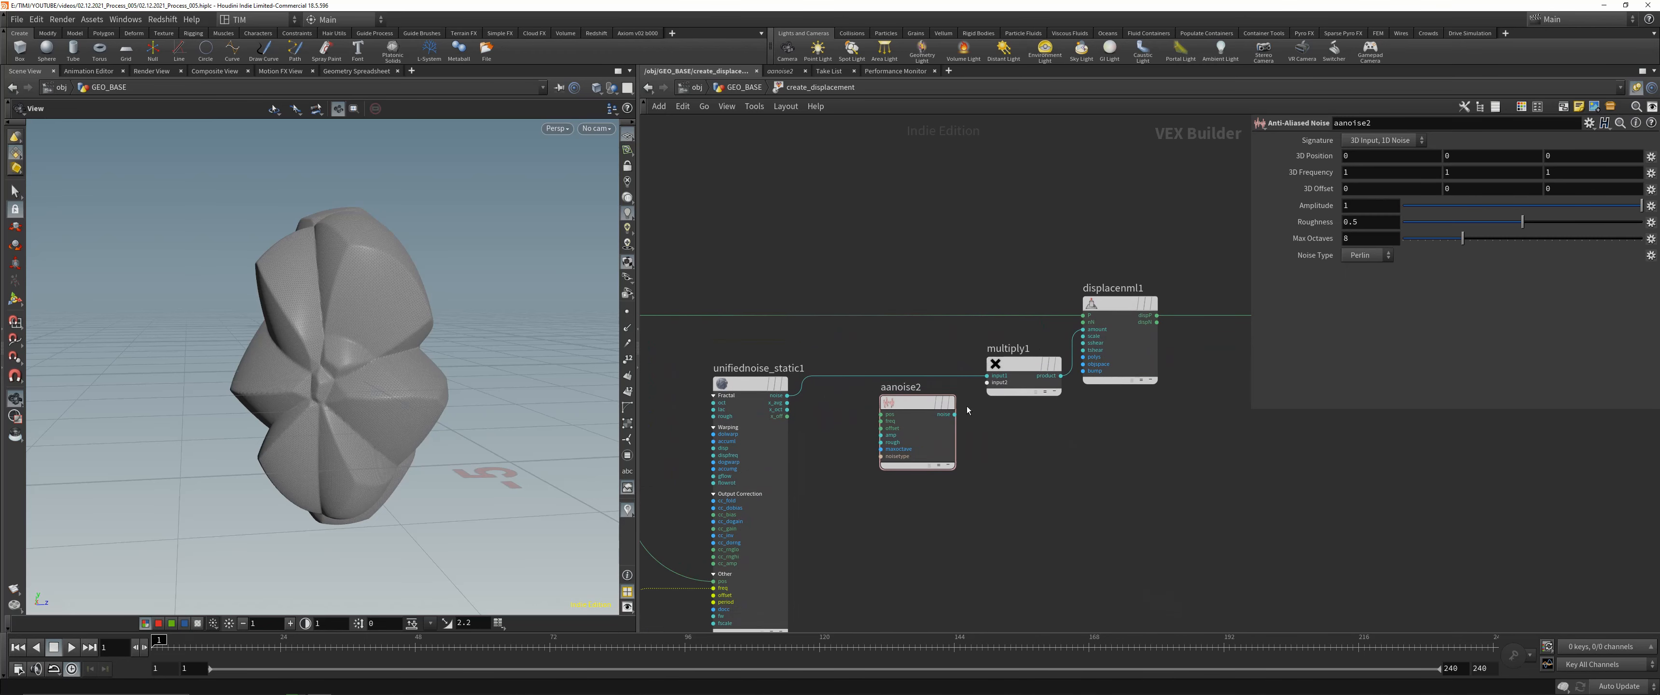
# - Reposition Anti-Aliased Noise and connect the geometry's P output to its position input
pyautogui.moveTo(930, 431); pyautogui.dragTo(827, 454)
pyautogui.moveTo(827, 453); pyautogui.dragTo(991, 422, button='middle')
pyautogui.click(776, 284)
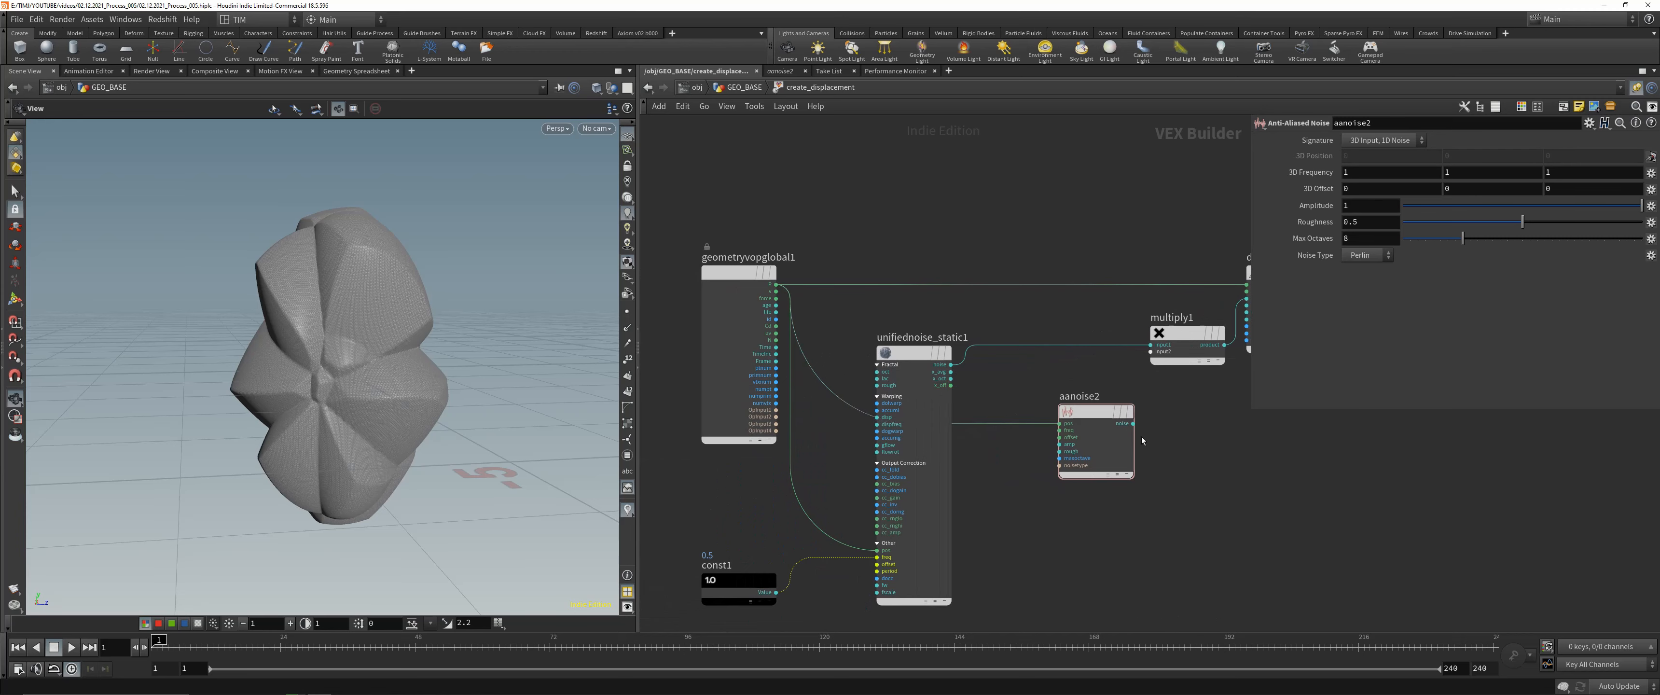
# - Connect Anti-Aliased Noise directly to the displacement amount of Displace Along Normal, bypassing Multiply, and spread the nodes apart
pyautogui.moveTo(1180, 431); pyautogui.dragTo(987, 458, button='middle')
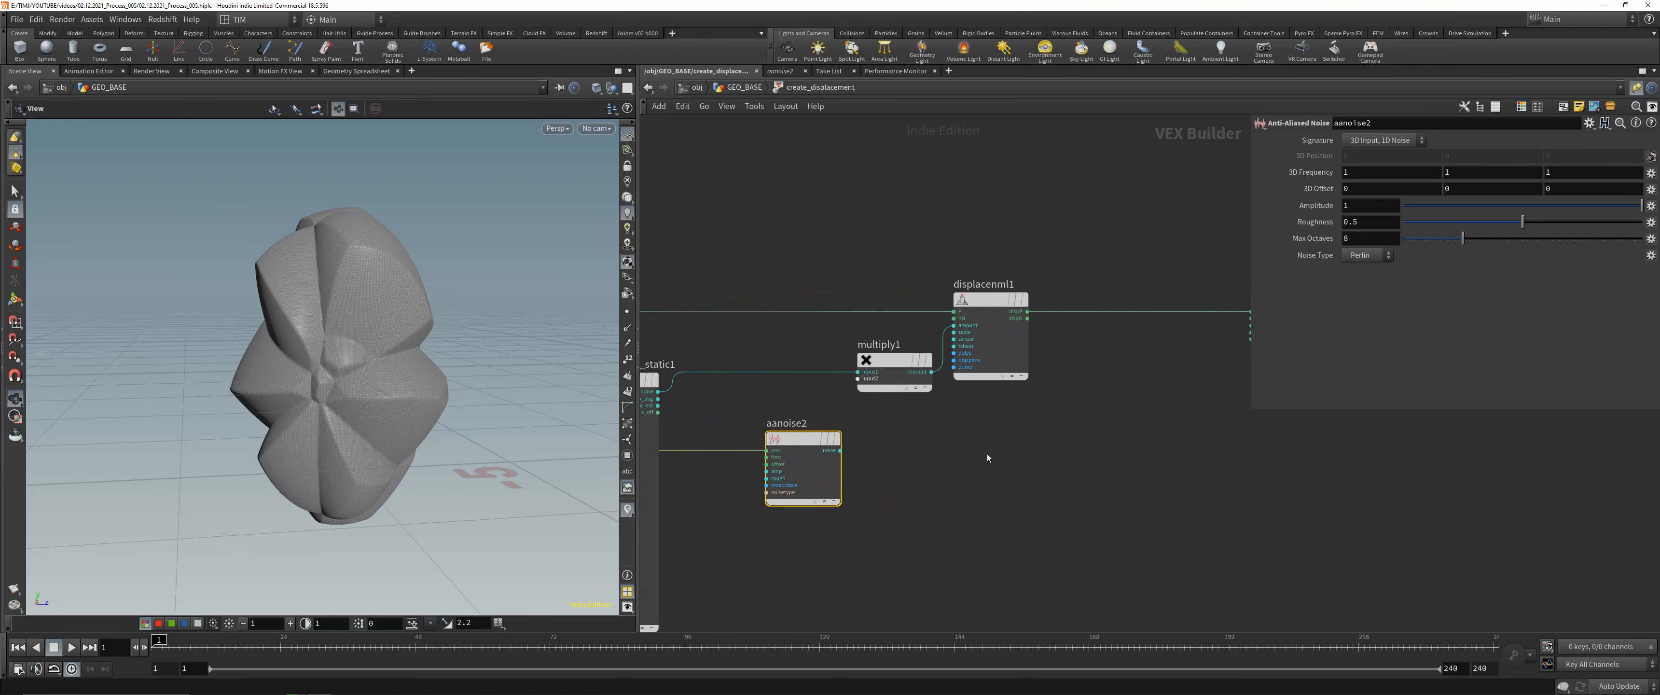
pyautogui.click(841, 452)
pyautogui.click(954, 326)
pyautogui.moveTo(907, 363); pyautogui.dragTo(780, 383)
pyautogui.moveTo(829, 455); pyautogui.dragTo(860, 457)
pyautogui.moveTo(1103, 423); pyautogui.dragTo(1161, 427, button='middle')
# - Inspect the rocky displaced shape and set the 3D Frequency of Anti-Aliased Noise to 0.5 on all axes
pyautogui.moveTo(361, 342); pyautogui.dragTo(413, 322)
pyautogui.moveTo(412, 323); pyautogui.dragTo(461, 348, button='right')
pyautogui.moveTo(461, 348); pyautogui.dragTo(400, 354)
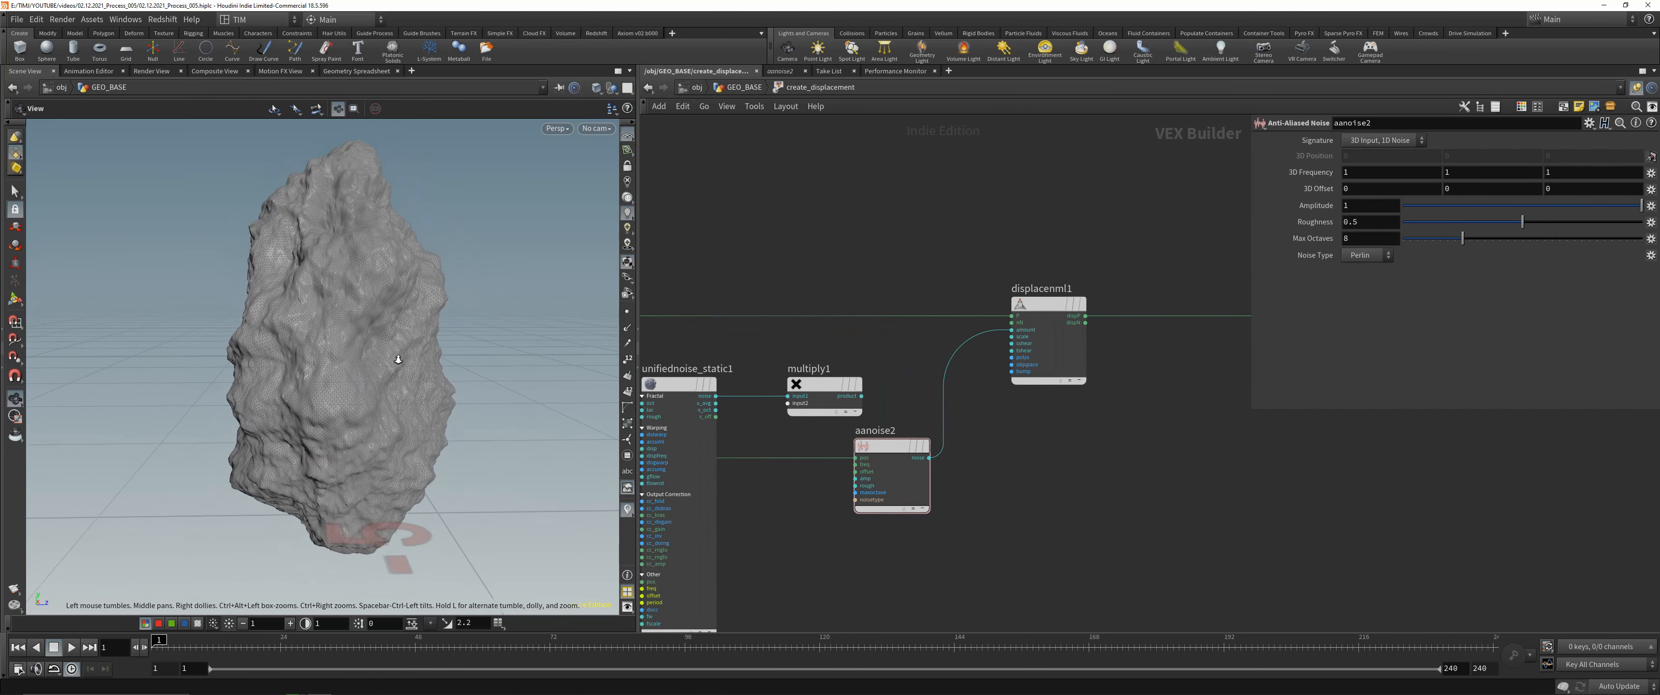
pyautogui.moveTo(1320, 173)
pyautogui.mouseDown(button='middle')
pyautogui.moveTo(1265, 175)
pyautogui.moveTo(1322, 180)
pyautogui.mouseUp(button='middle')
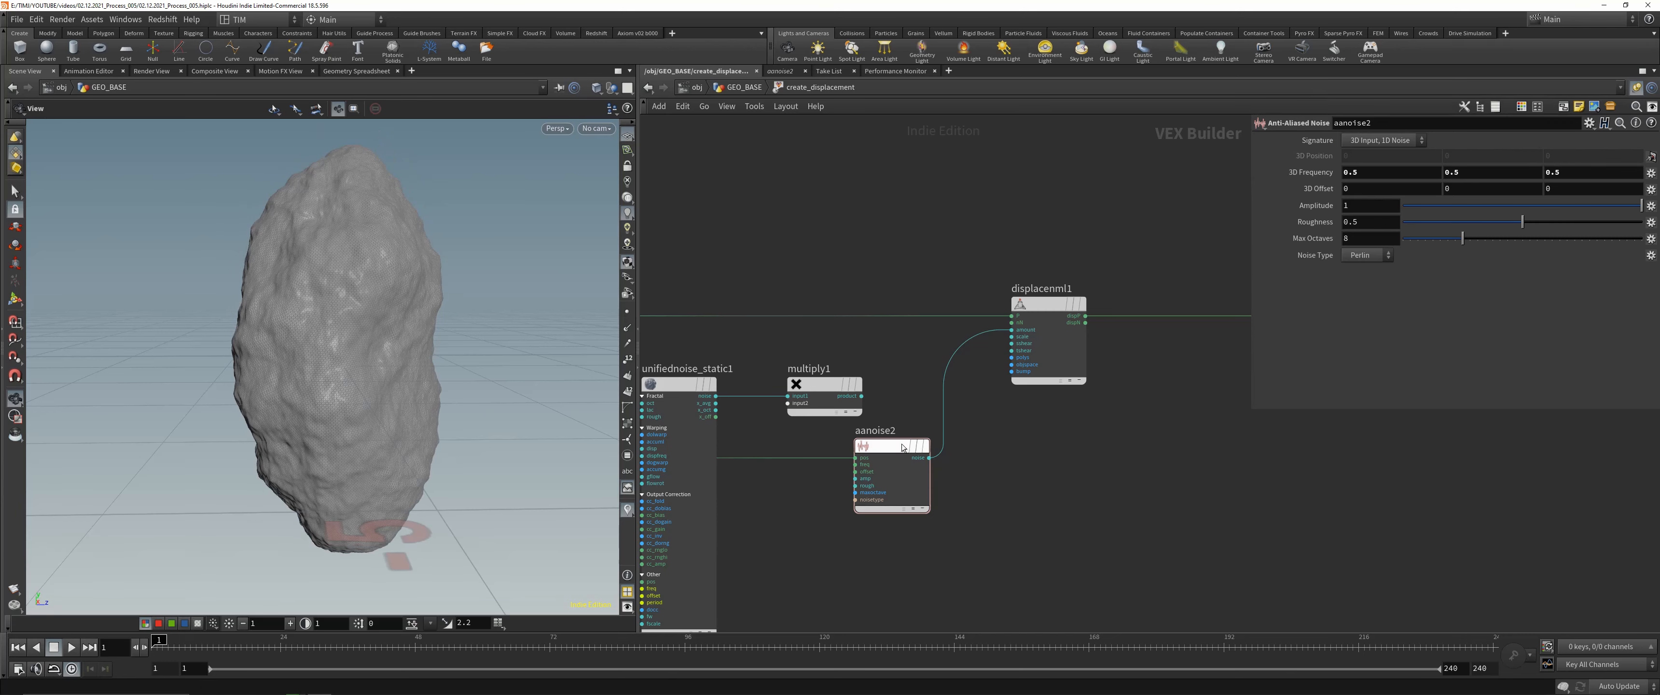
# - Connect Anti-Aliased Noise to Multiply's second input and Multiply's product to the displacement amount of Displace Along Normal
pyautogui.moveTo(896, 446); pyautogui.dragTo(868, 454)
pyautogui.click(901, 465)
pyautogui.click(789, 403)
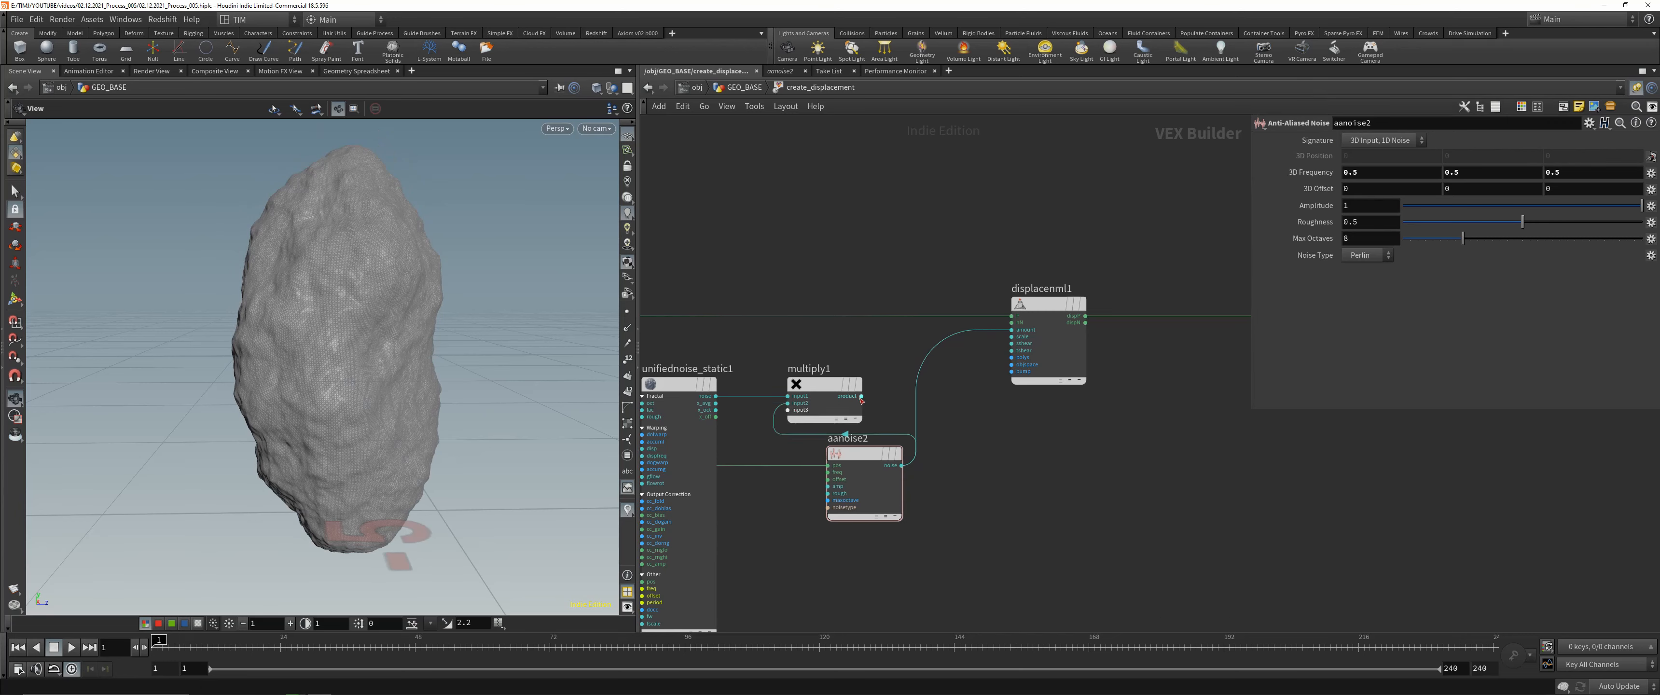
pyautogui.click(861, 396)
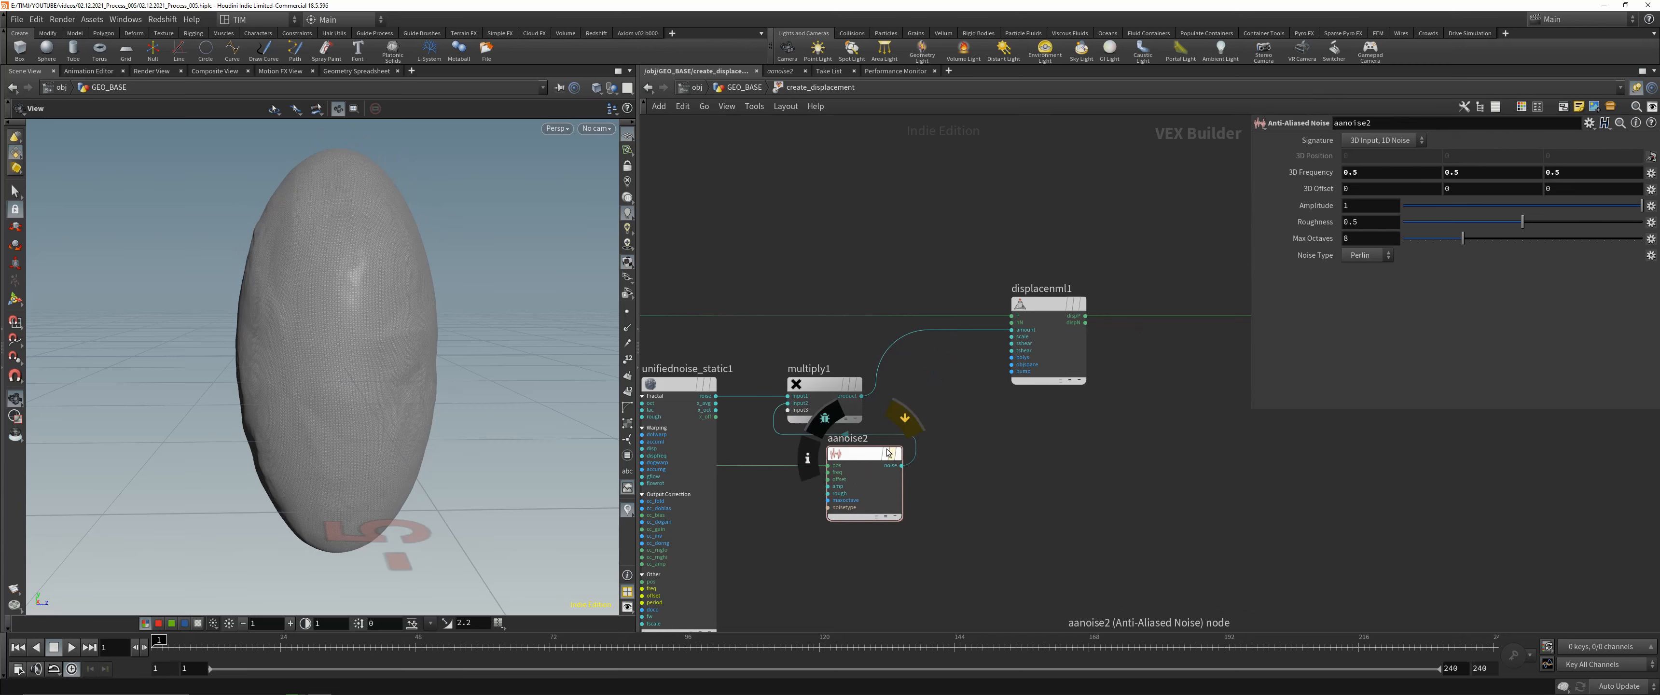
# - Space out the nodes, with Multiply closer to Displace Along Normal and Anti-Aliased Noise lower, beside Unified Noise - Static
pyautogui.moveTo(802, 389); pyautogui.dragTo(912, 388)
pyautogui.moveTo(863, 454); pyautogui.dragTo(817, 439)
pyautogui.scroll(-1, 942, 459)
pyautogui.moveTo(943, 462); pyautogui.dragTo(1009, 424, button='middle')
pyautogui.moveTo(916, 411); pyautogui.dragTo(909, 442)
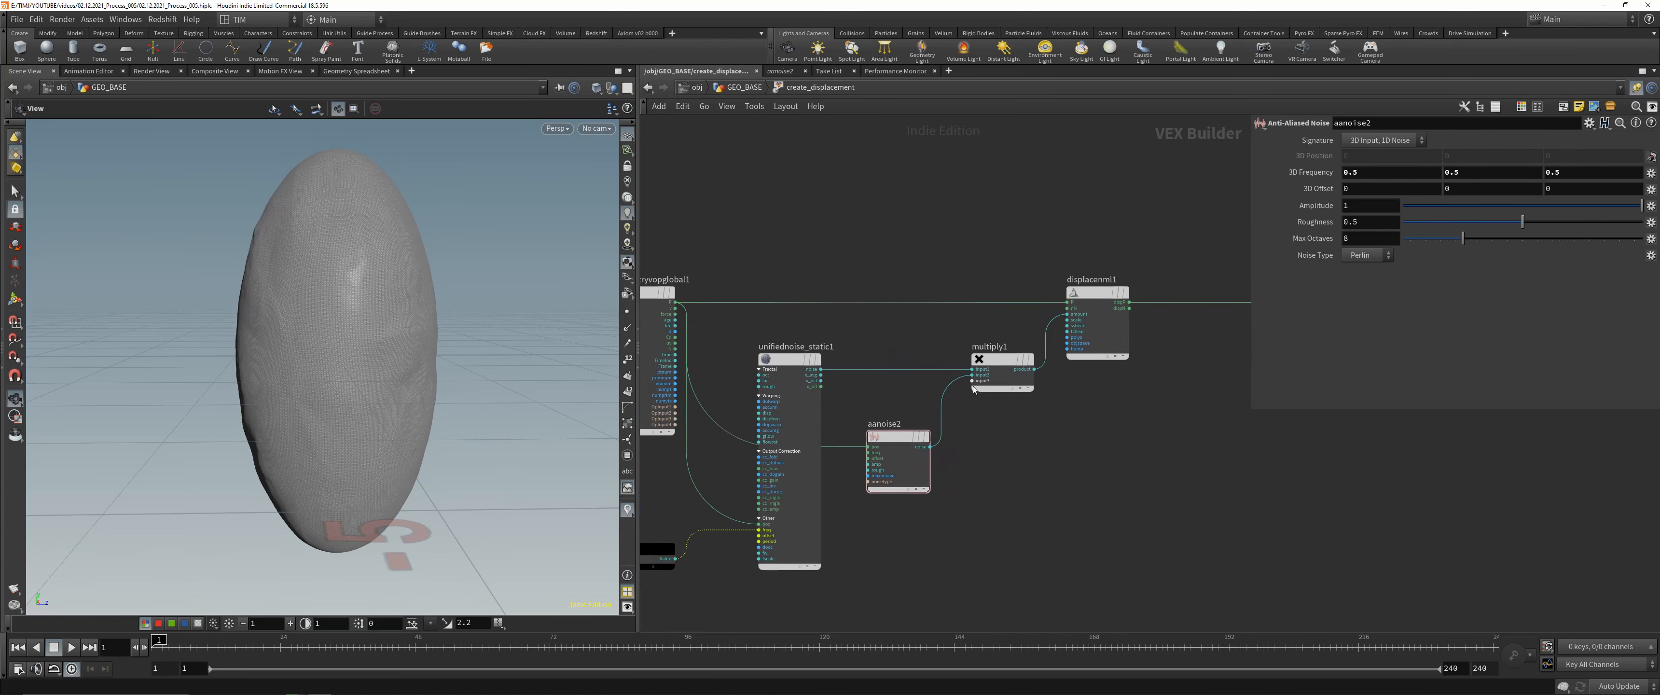
pyautogui.moveTo(983, 361); pyautogui.dragTo(992, 361)
pyautogui.scroll(1, 870, 395)
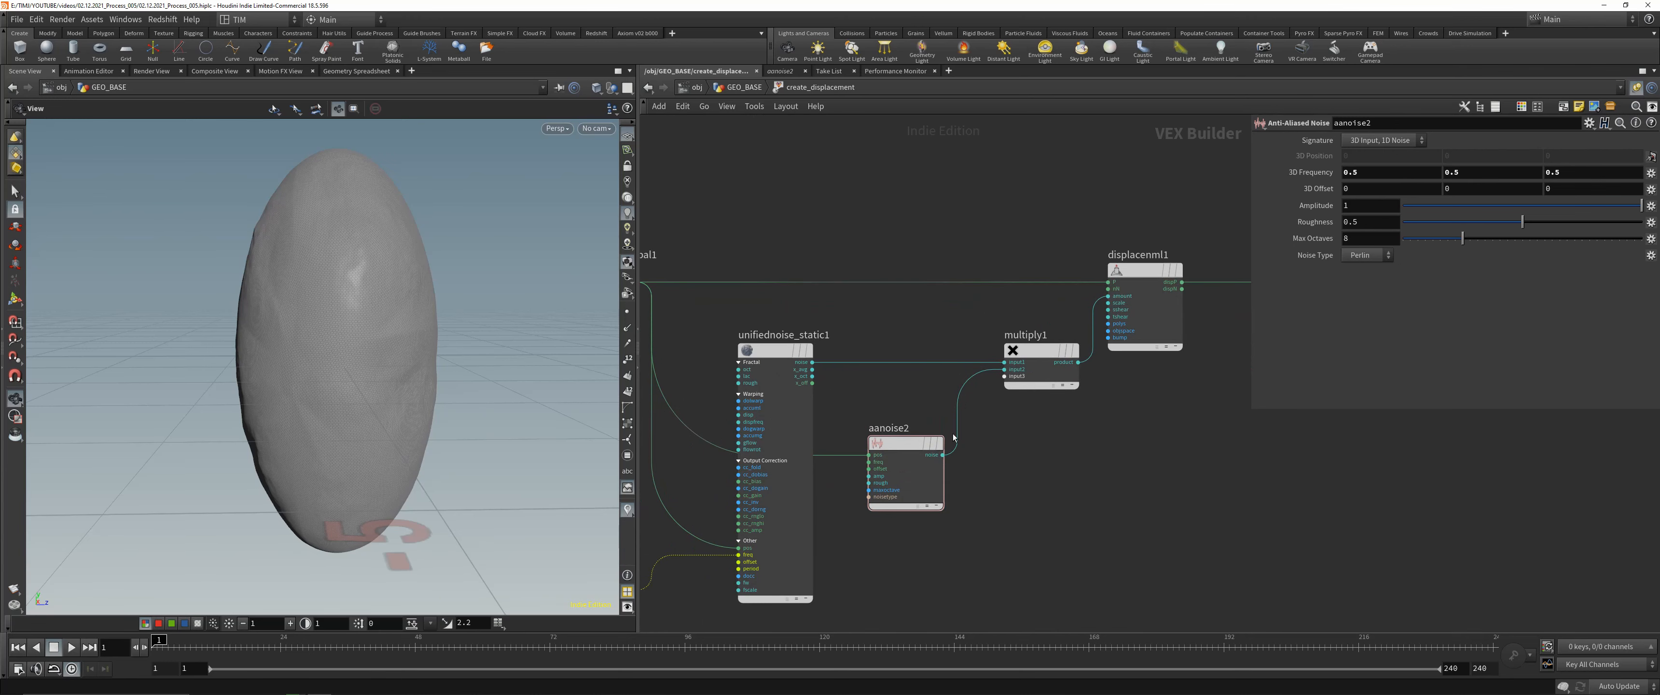
pyautogui.moveTo(1348, 207)
pyautogui.mouseDown(button='middle')
pyautogui.moveTo(1389, 208)
pyautogui.moveTo(1357, 206)
pyautogui.mouseUp(button='middle')
pyautogui.moveTo(944, 461); pyautogui.dragTo(925, 480)
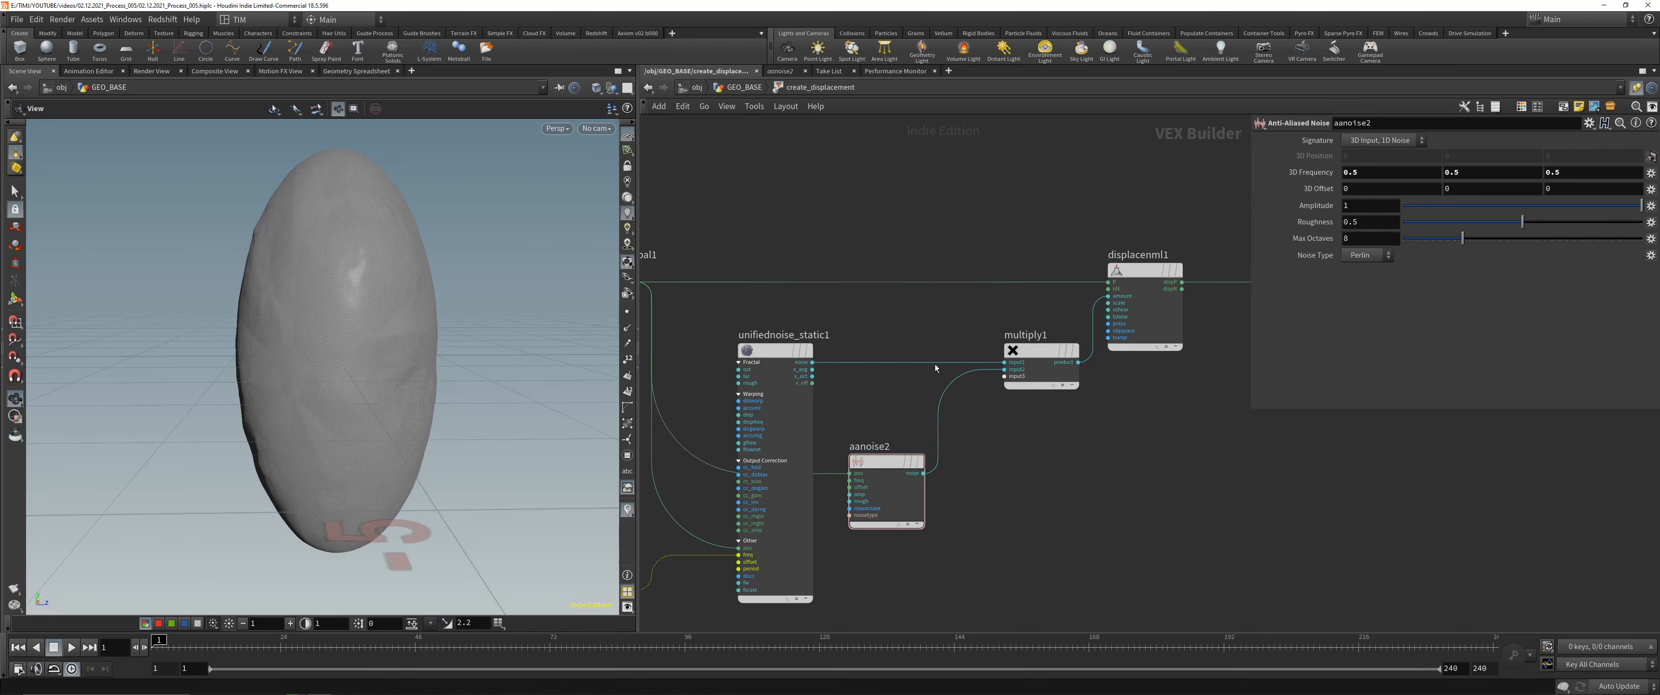
# - Insert a Fit Range node between Anti-Aliased Noise and Multiply and align it beside the noise node
pyautogui.press('Tab')
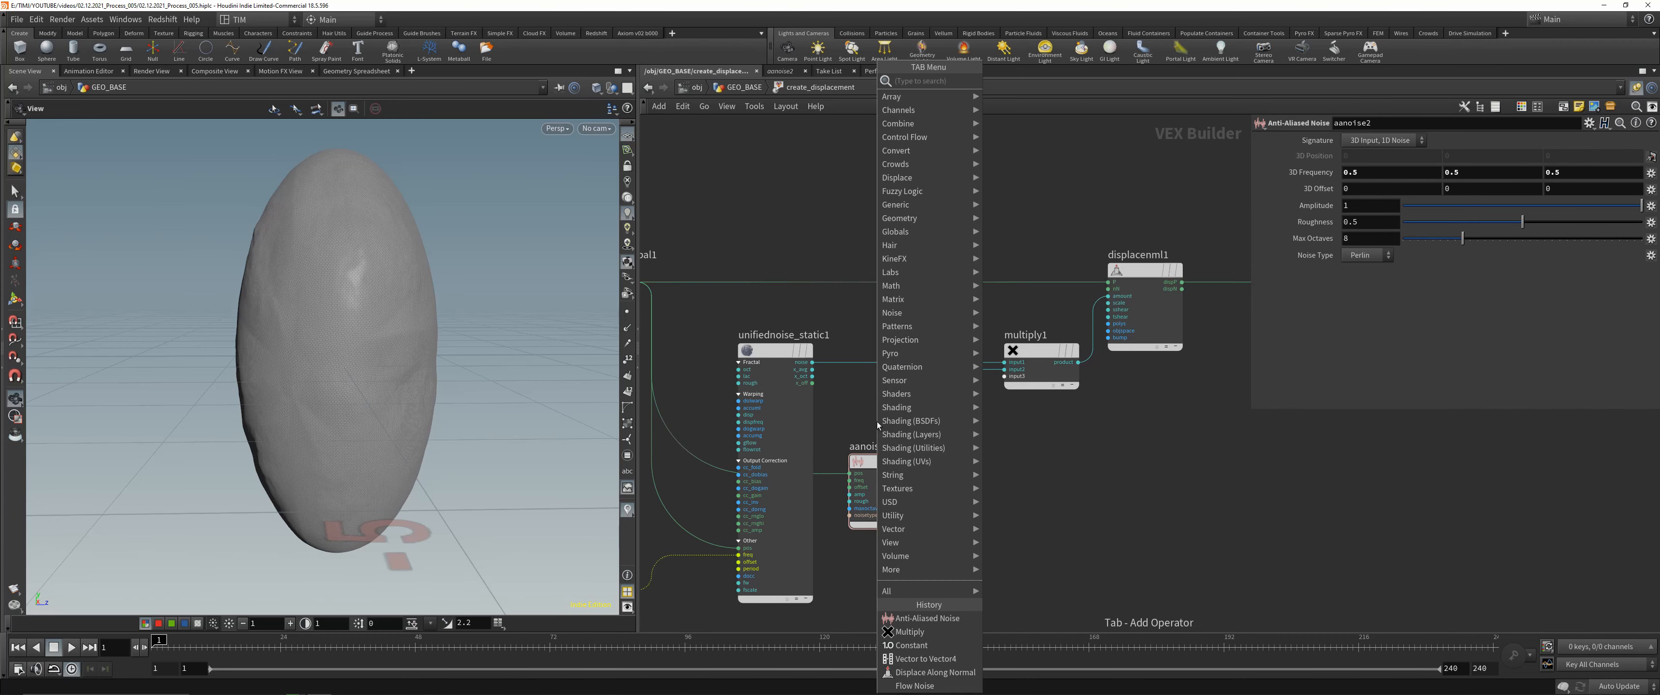
pyautogui.write('fit')
pyautogui.click(1054, 80)
pyautogui.click(935, 427)
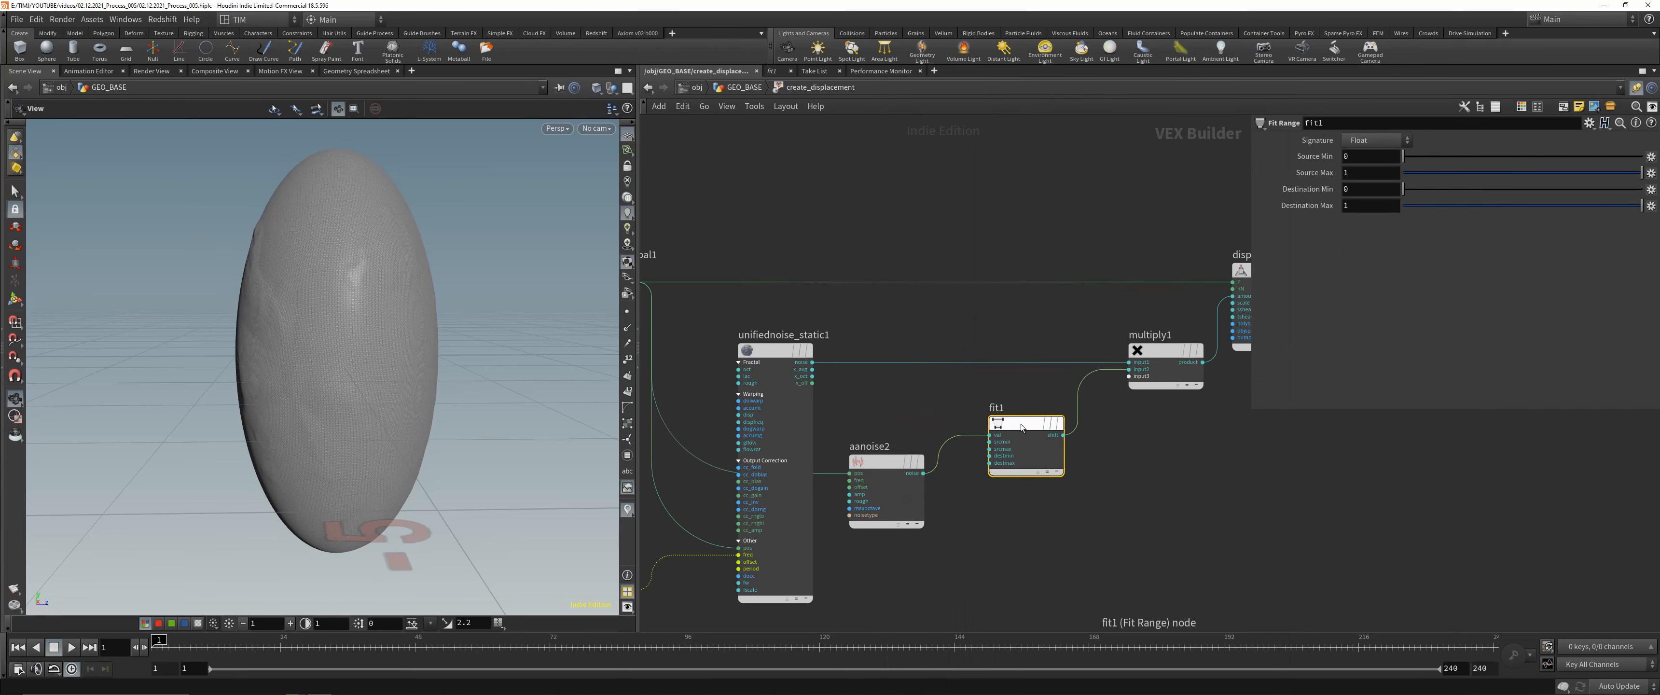
pyautogui.moveTo(1007, 471); pyautogui.dragTo(967, 510)
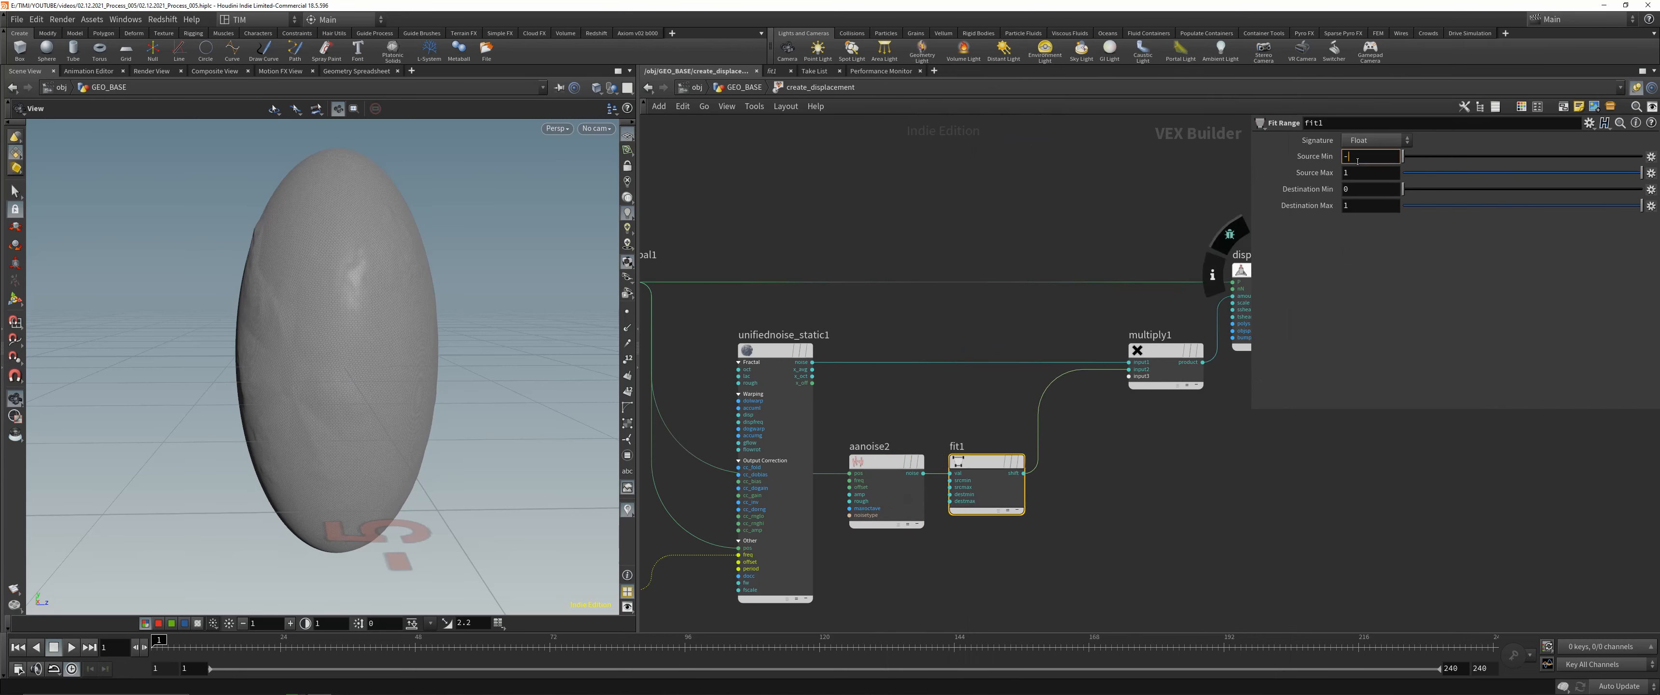
# - Set Fit Range's Source Min to -0.5 and Source Max to 0.5, and inspect the displaced shape
pyautogui.write('0.5')
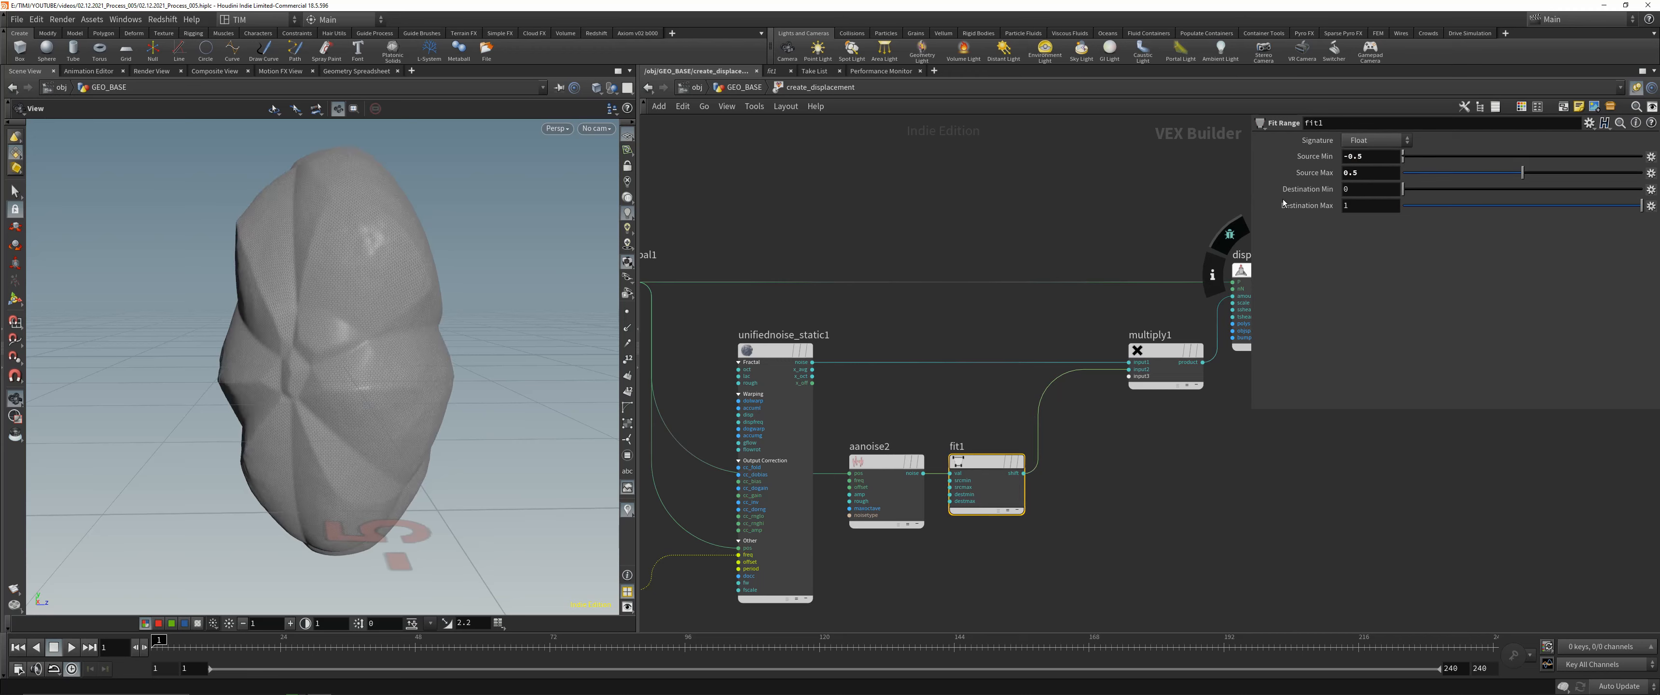
pyautogui.moveTo(468, 267); pyautogui.dragTo(257, 283)
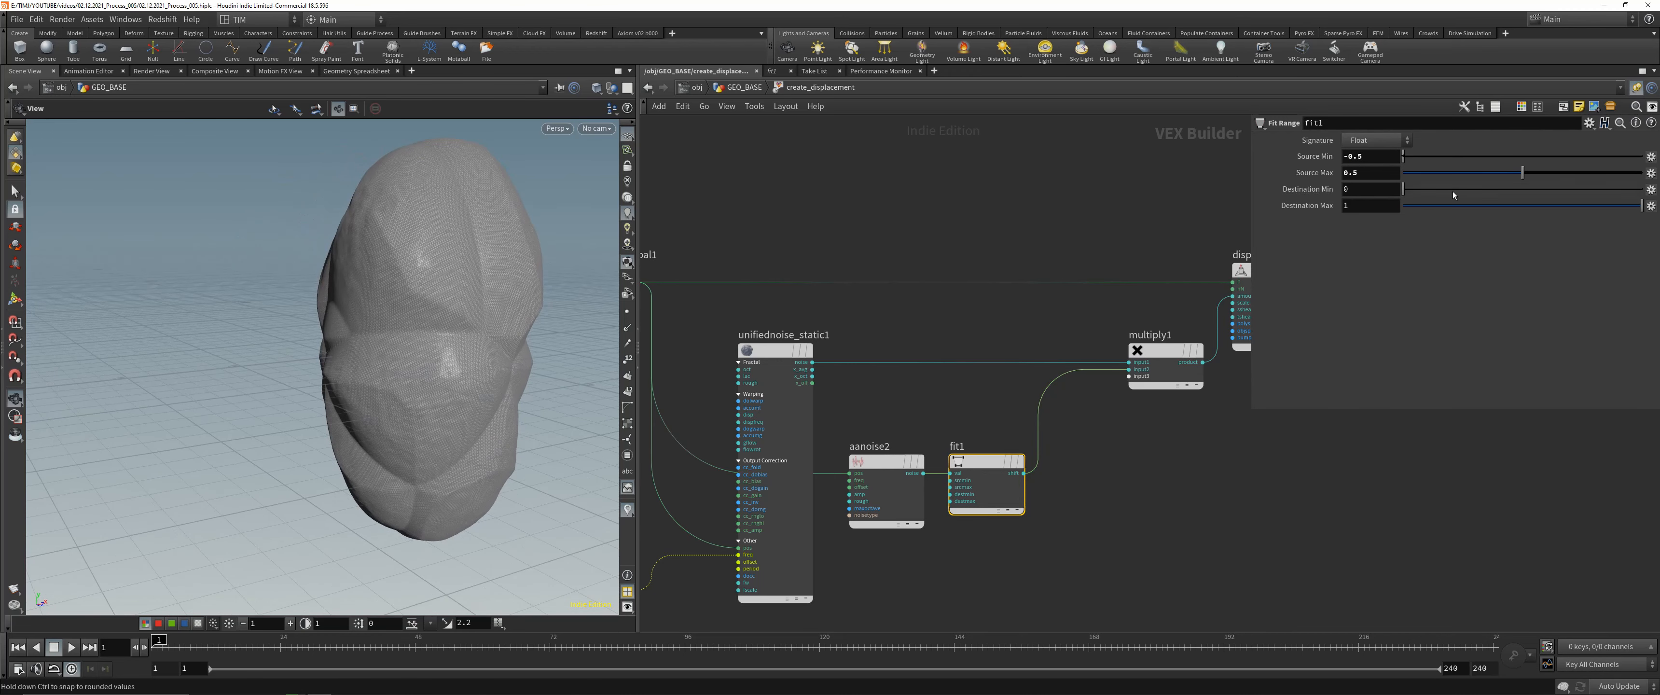
# - Try Destination Min values of 0.501 and -0.25 on Fit Range, and restore the default
pyautogui.moveTo(1441, 192); pyautogui.dragTo(1522, 190)
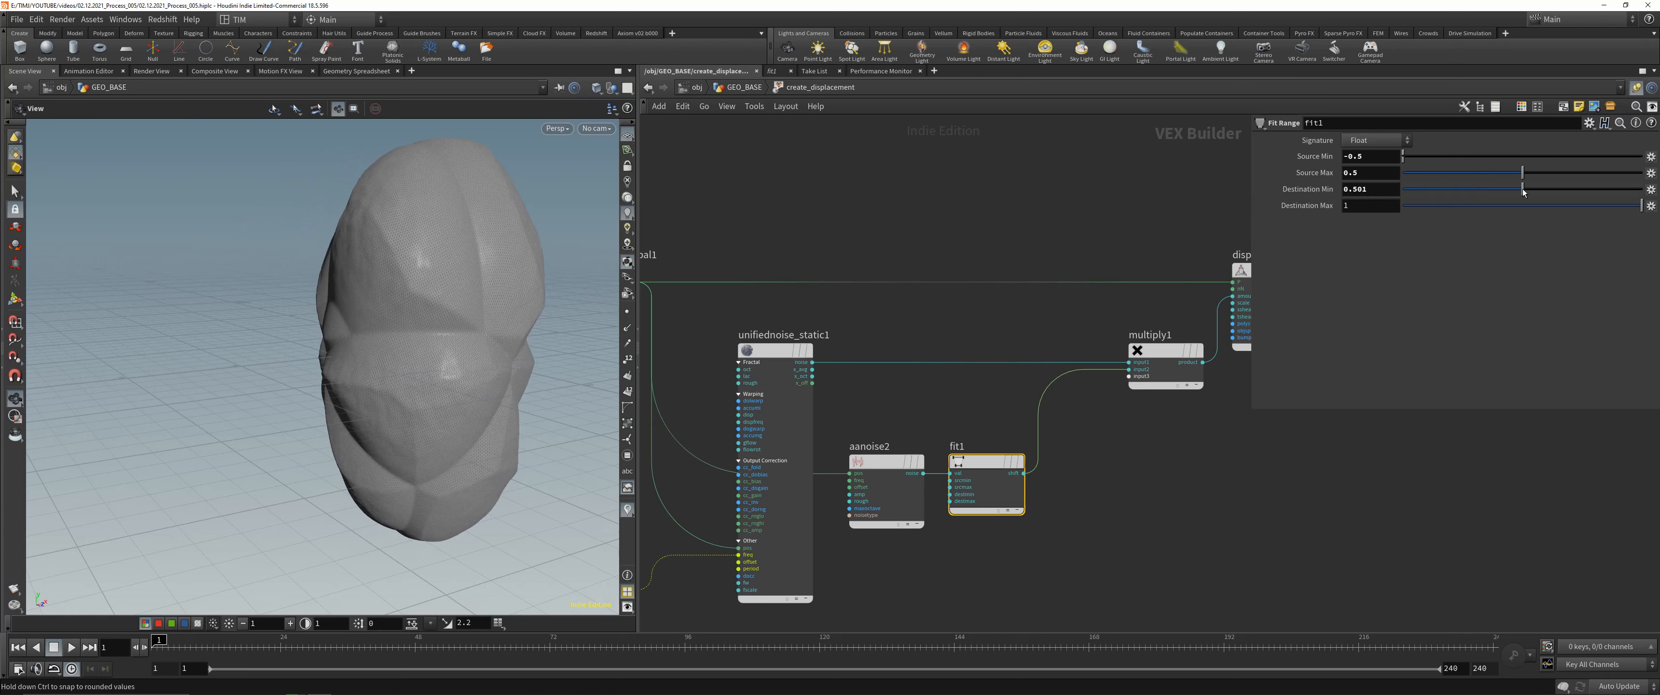
pyautogui.keyDown('ctrl'); pyautogui.middleClick(1379, 190); pyautogui.keyUp('ctrl')
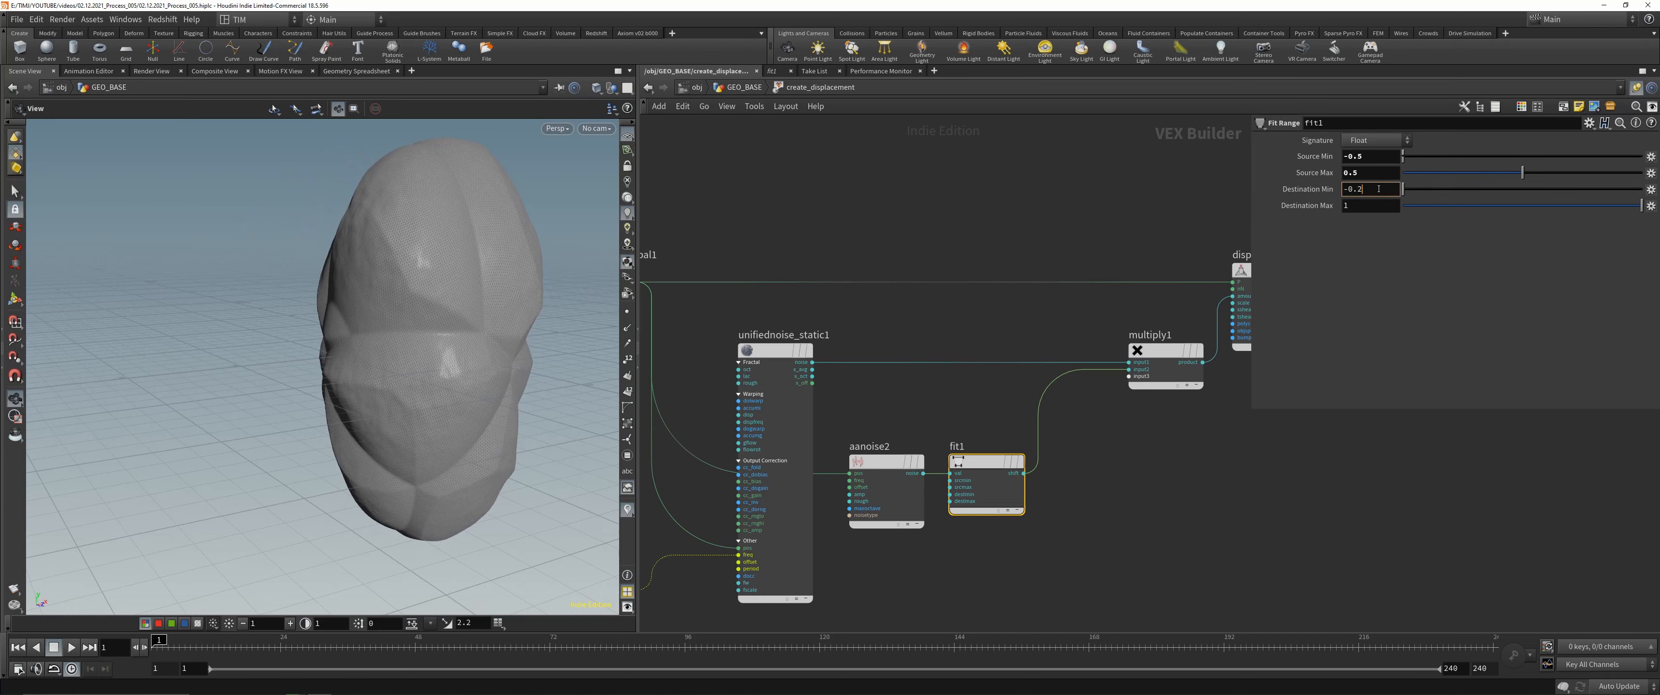
pyautogui.moveTo(468, 311); pyautogui.dragTo(577, 306)
pyautogui.moveTo(387, 319); pyautogui.dragTo(353, 320)
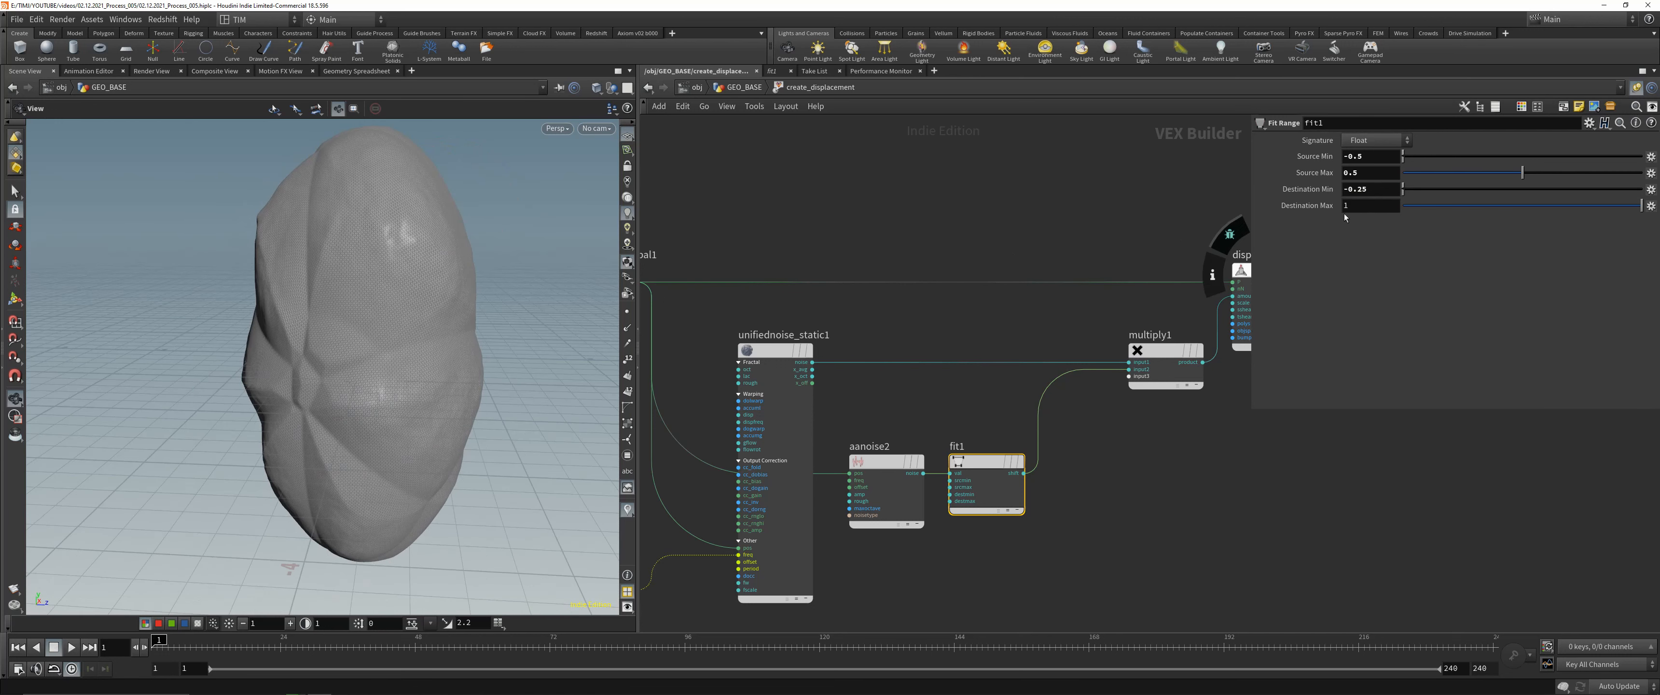
pyautogui.keyDown('ctrl'); pyautogui.middleClick(1364, 188); pyautogui.keyUp('ctrl')
# - Set the amplitude of Anti-Aliased Noise to 3 and the frequency constant feeding Unified Noise - Static to 0.75
pyautogui.click(887, 490)
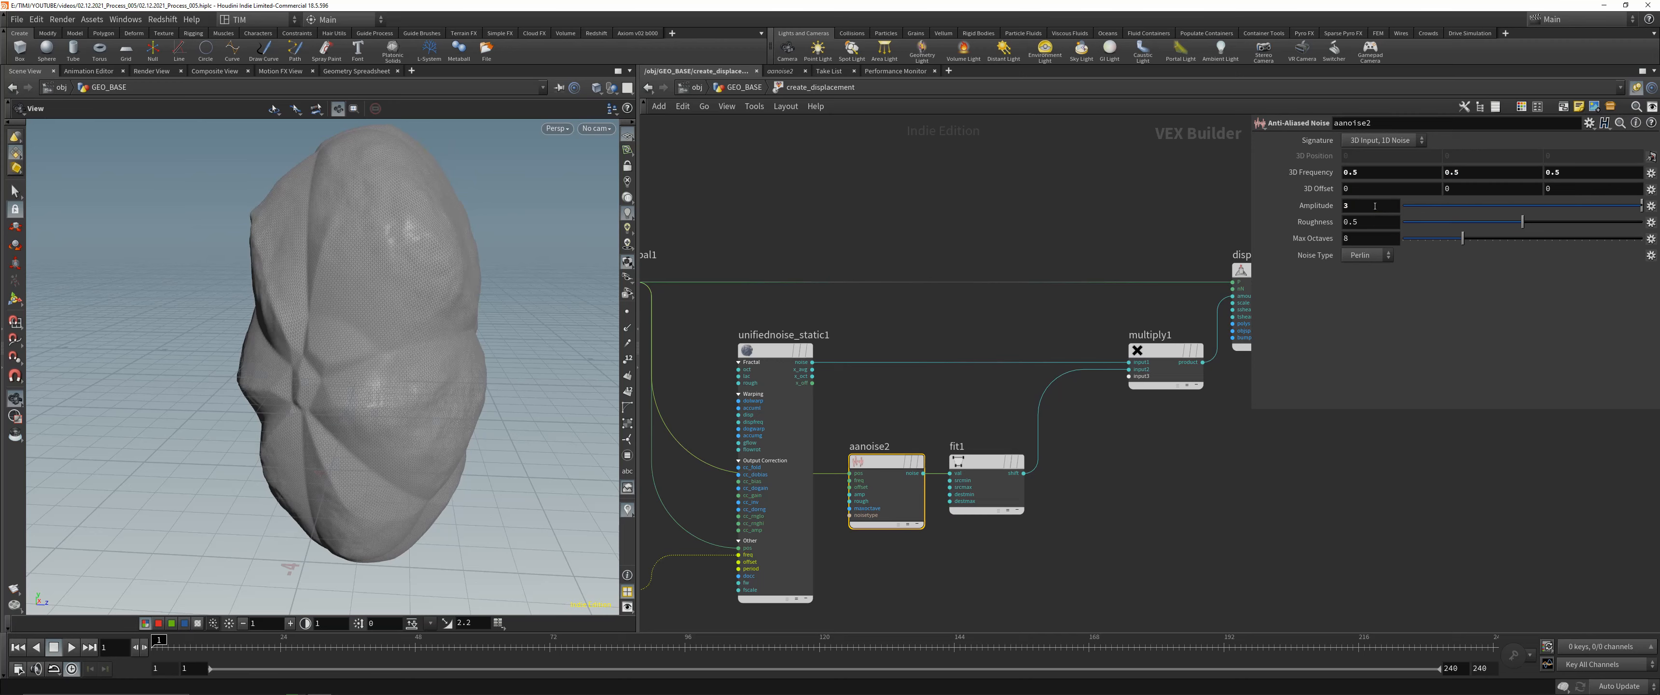
pyautogui.moveTo(554, 274); pyautogui.dragTo(401, 345)
pyautogui.click(763, 350)
pyautogui.moveTo(711, 389); pyautogui.dragTo(882, 268, button='middle')
pyautogui.click(771, 459)
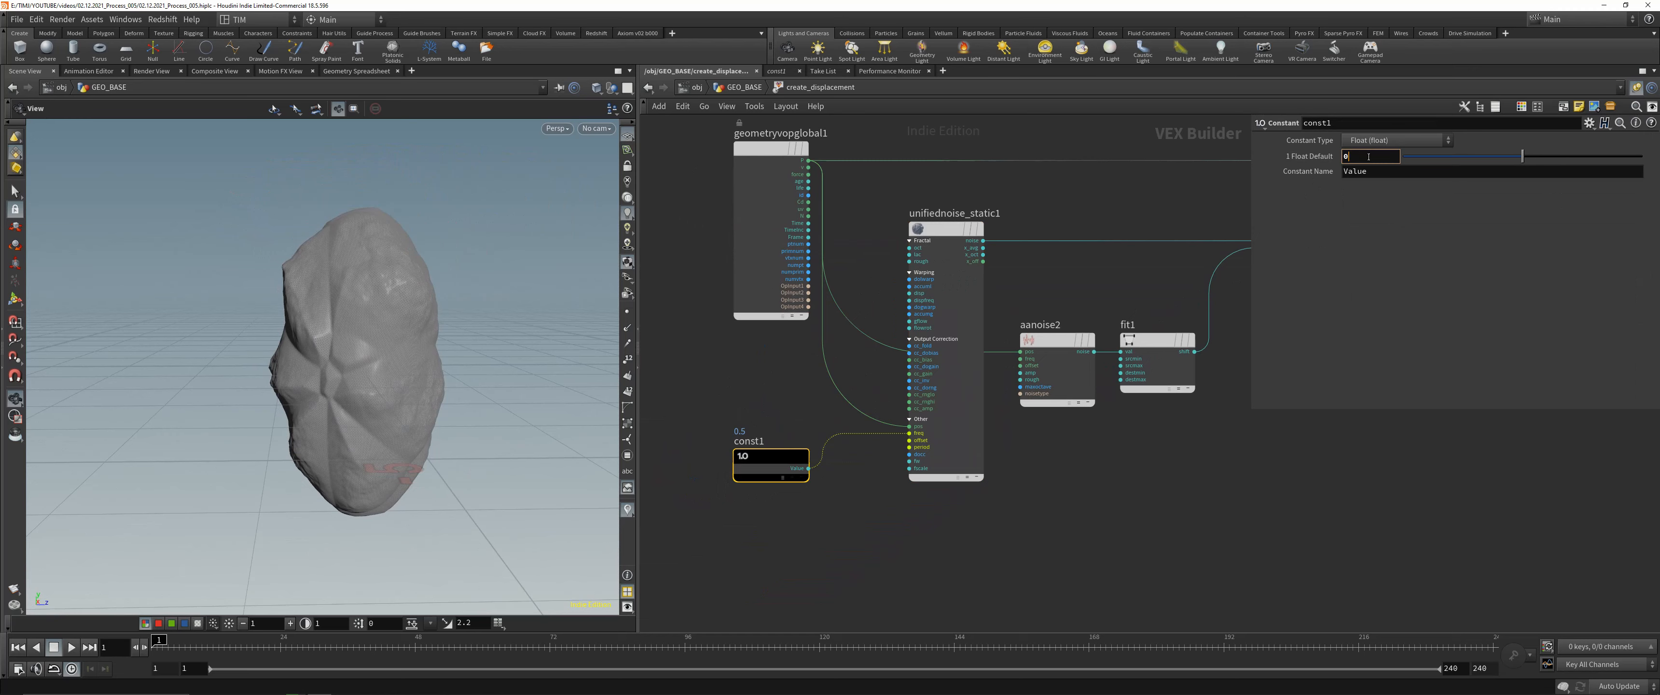
pyautogui.press('Return')
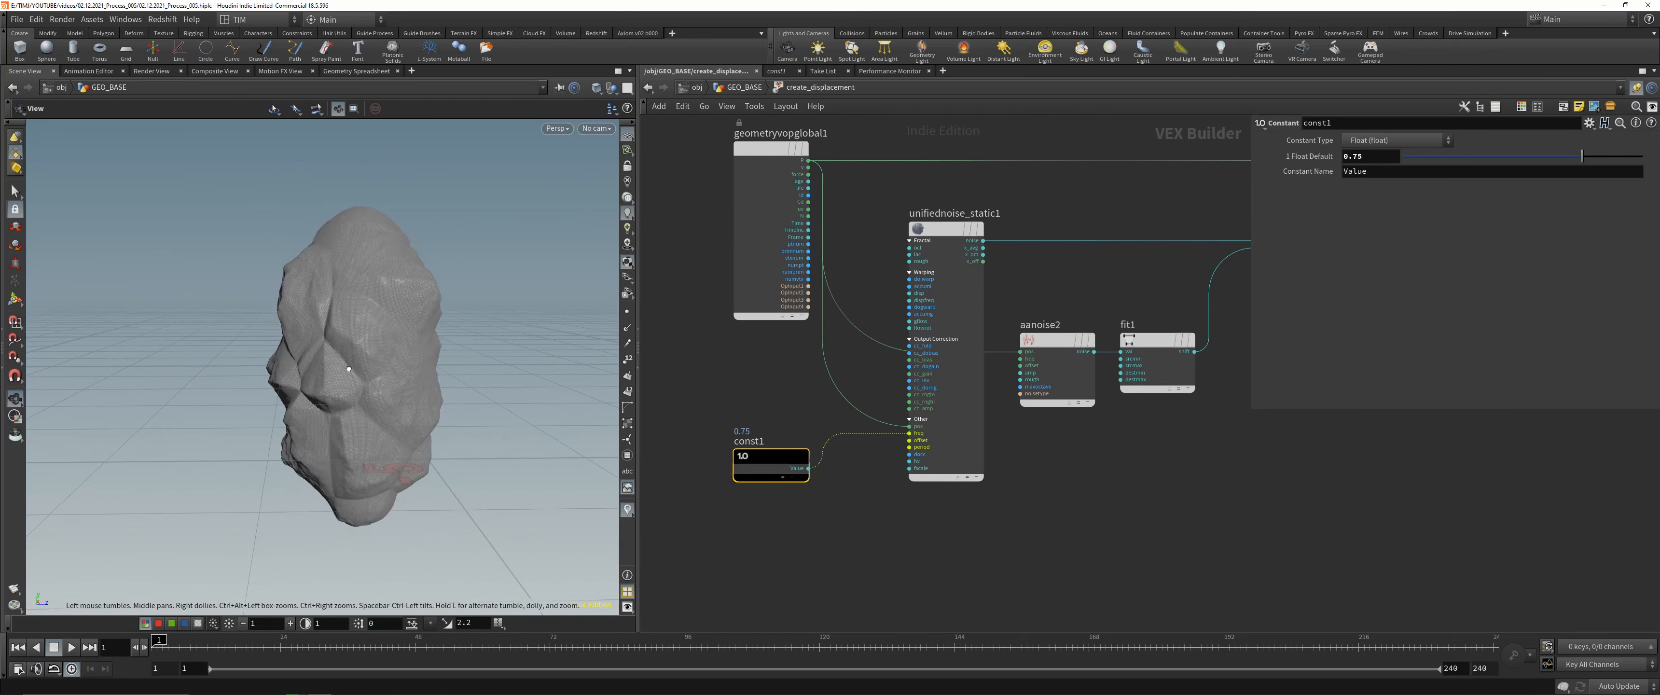
# - Set all Offset components of Unified Noise - Static to 1.5 and return to the GEO_BASE network
pyautogui.click(987, 236)
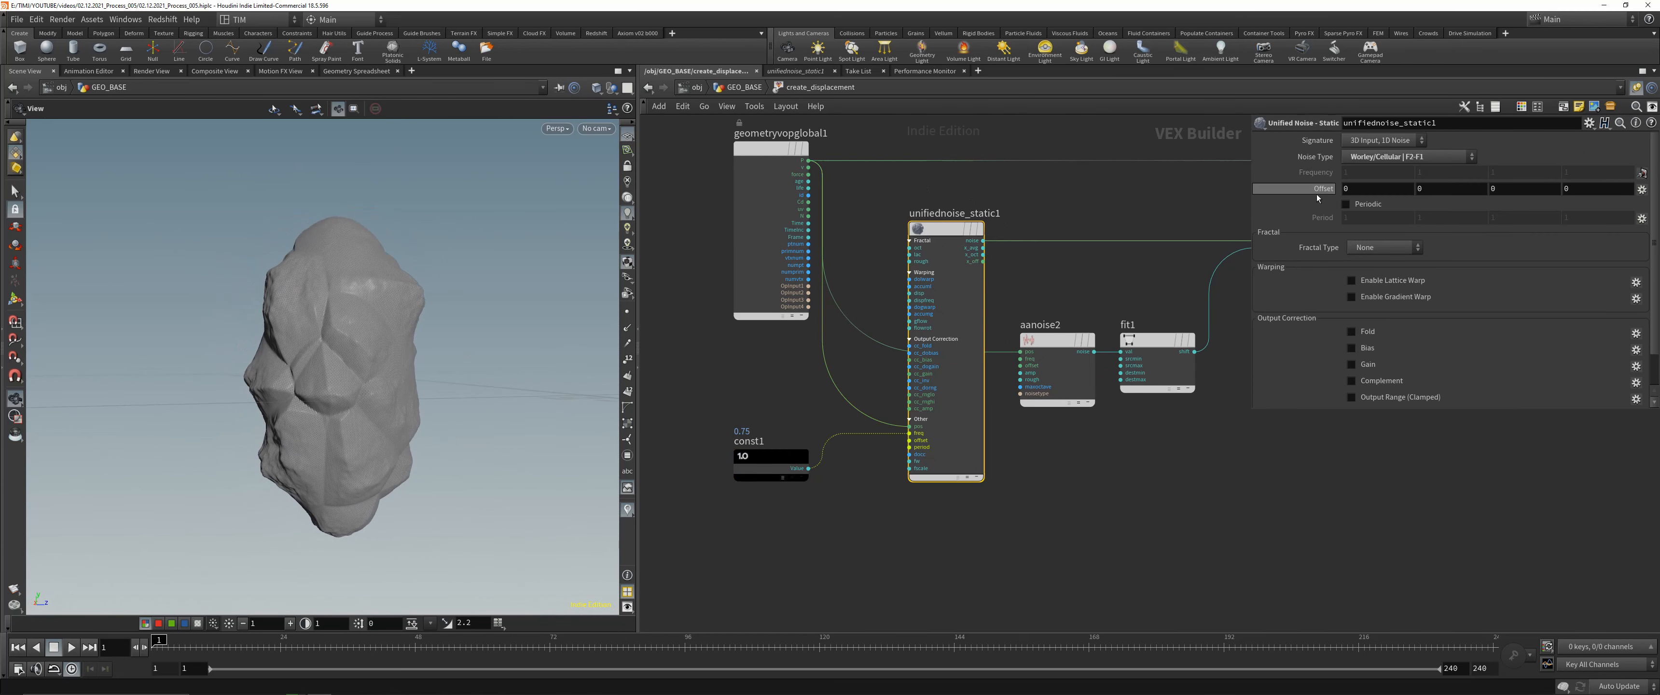
pyautogui.moveTo(1318, 196); pyautogui.dragTo(1416, 178, button='middle')
pyautogui.moveTo(477, 284); pyautogui.dragTo(413, 292)
pyautogui.scroll(-2, 1228, 509)
pyautogui.moveTo(1228, 510); pyautogui.dragTo(955, 470, button='middle')
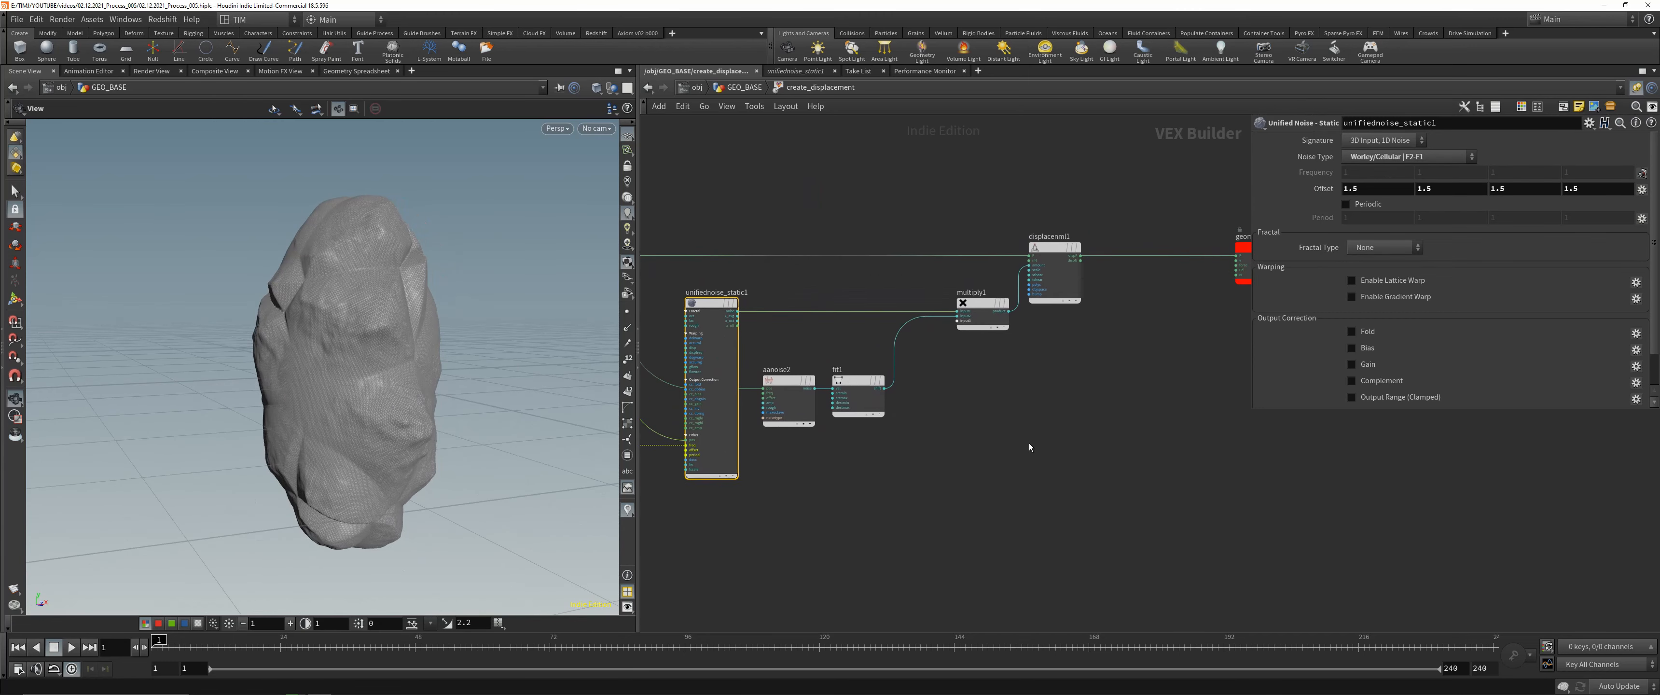
pyautogui.press('u')
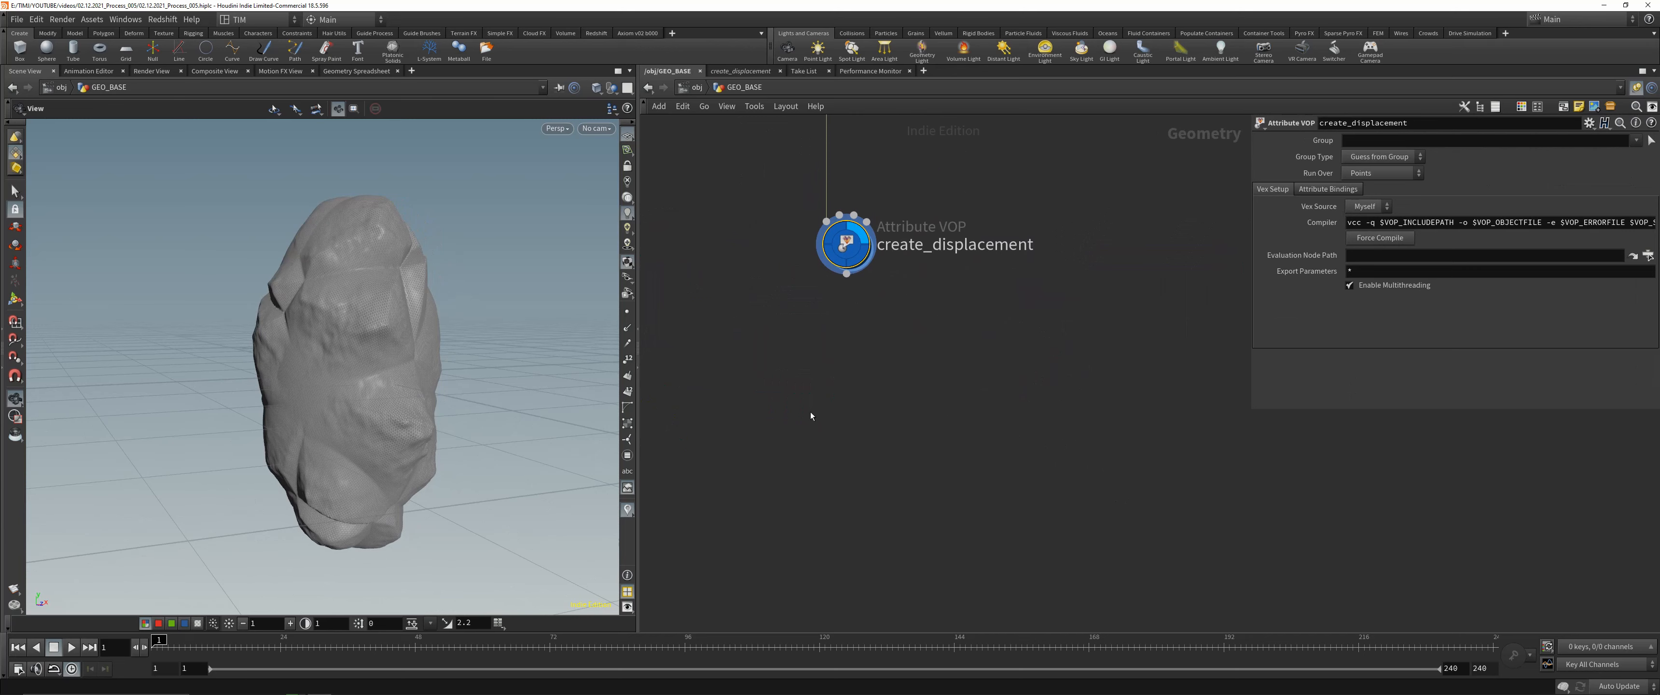
pyautogui.press('Tab')
pyautogui.write('vd')
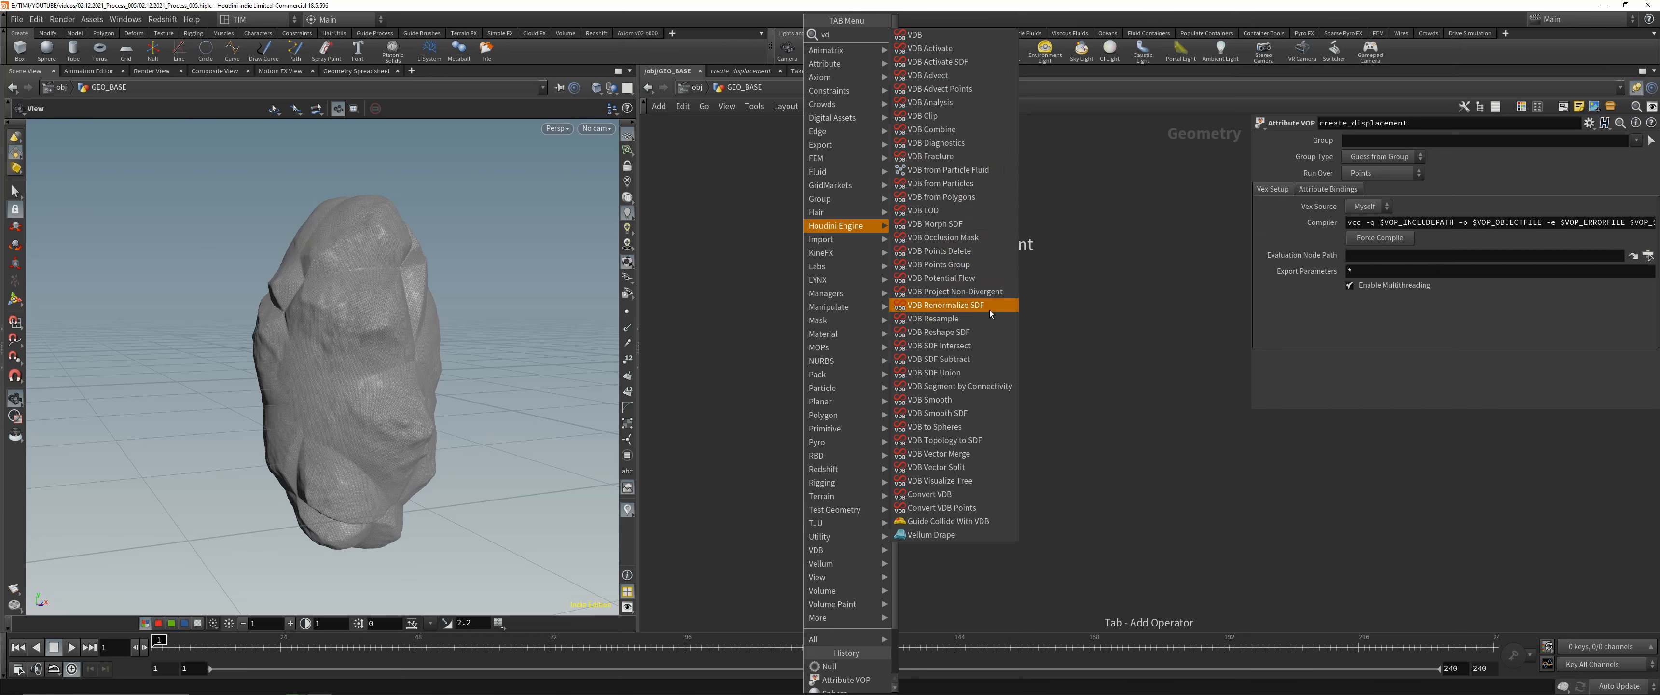
pyautogui.click(755, 383)
# - Add a VDB from Polygons node after create_displacement and display its result
pyautogui.scroll(-3, 793, 277)
pyautogui.moveTo(793, 277); pyautogui.dragTo(814, 361, button='middle')
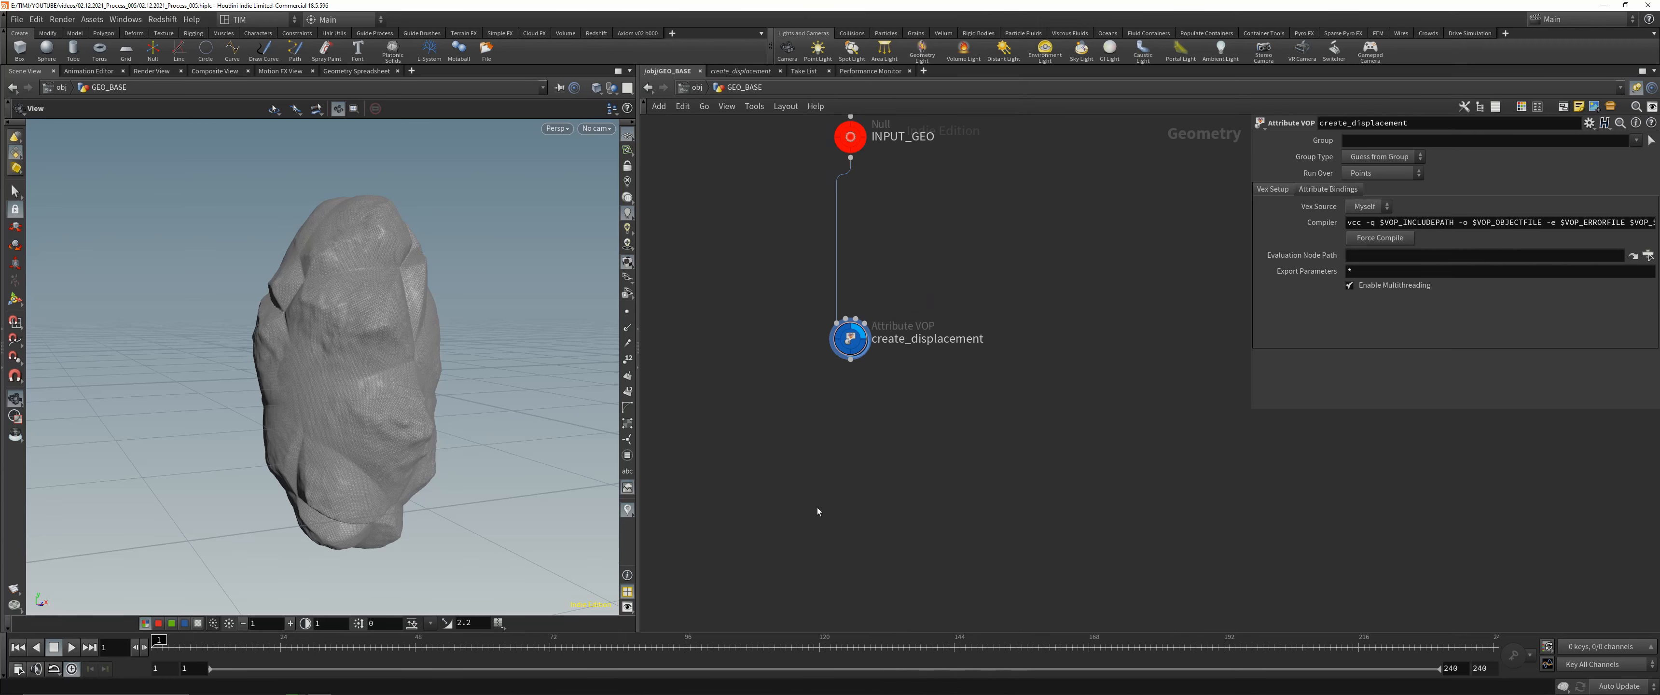
pyautogui.press('Tab')
pyautogui.write('vdfpo')
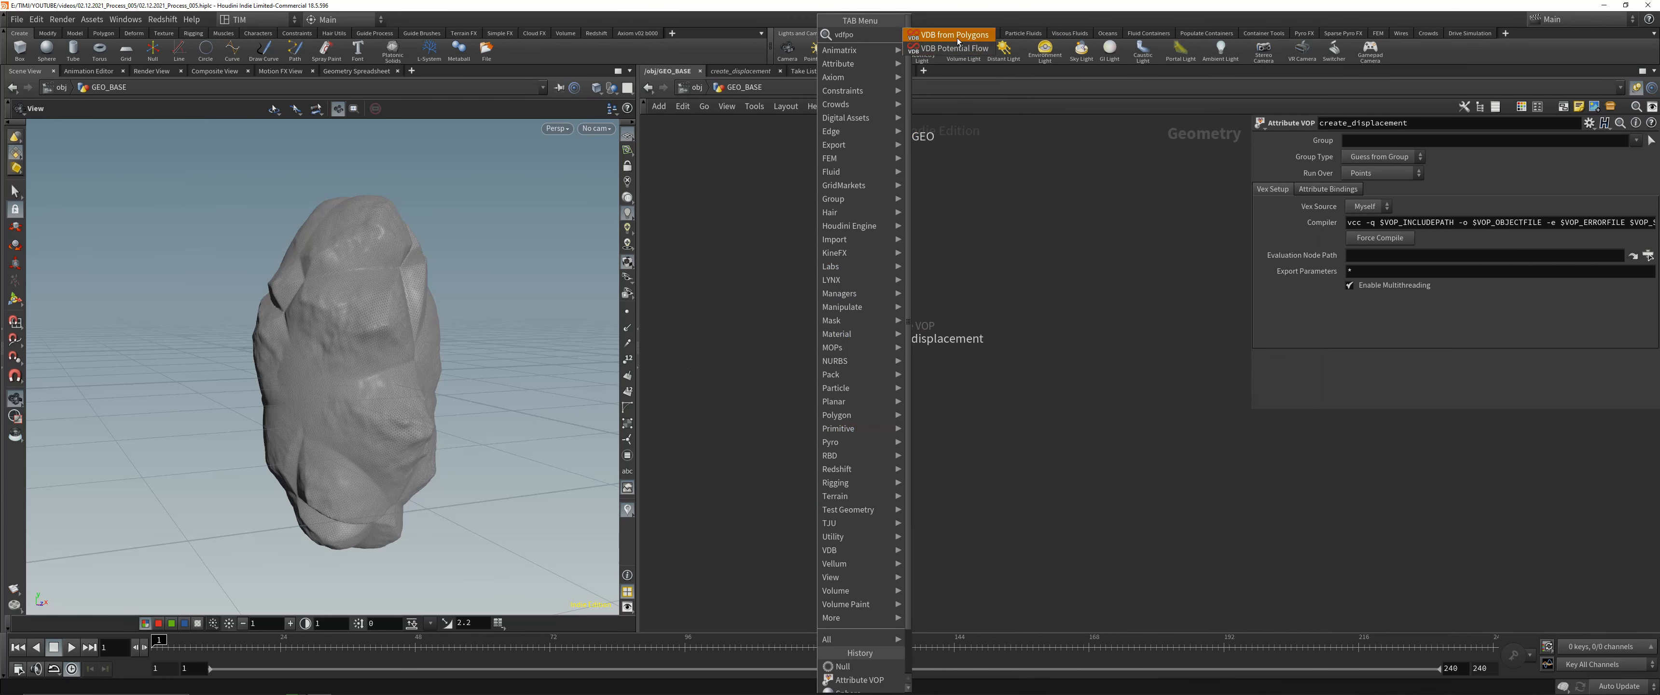
pyautogui.click(954, 35)
pyautogui.click(850, 429)
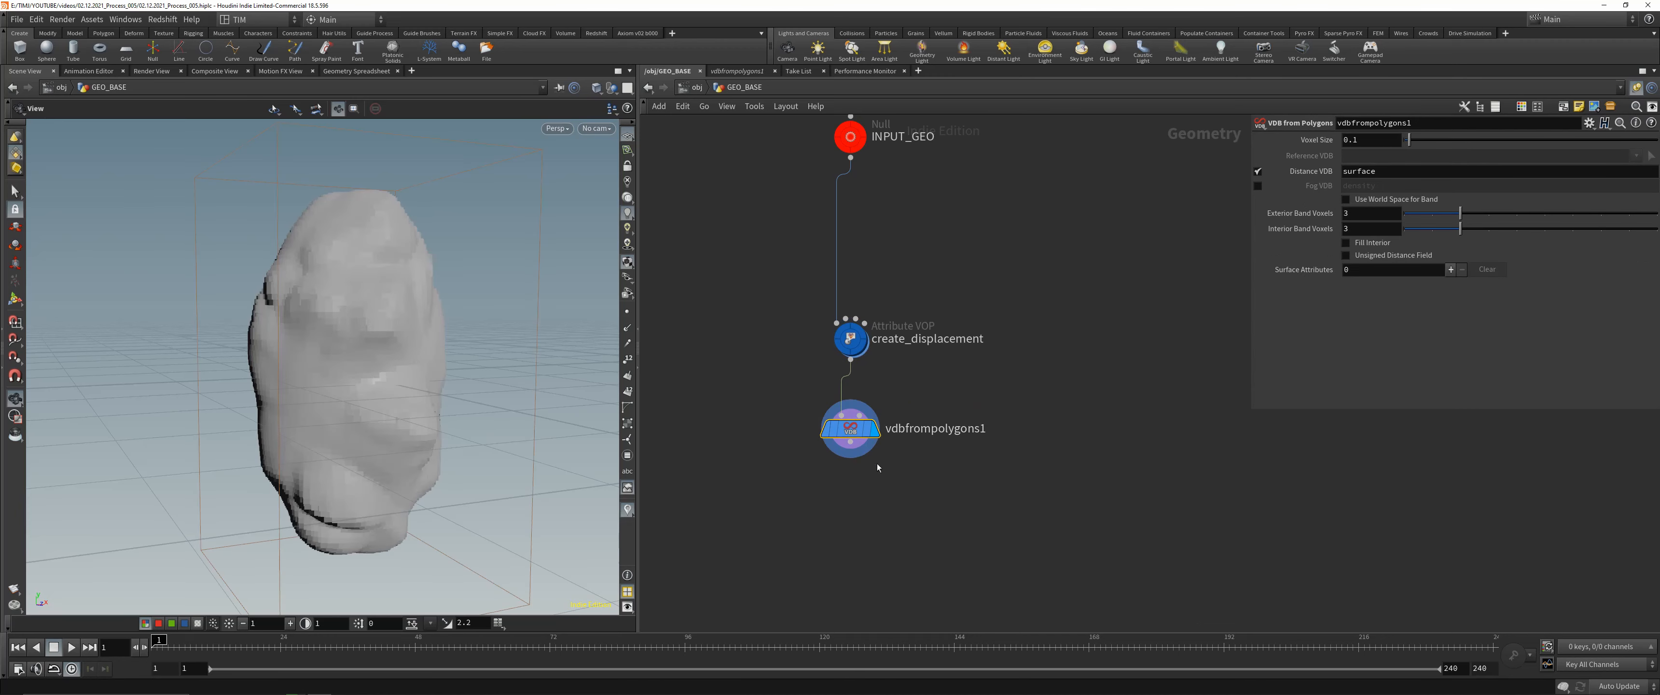
# - Add a Convert VDB node after VDB from Polygons and set the VDB's voxel size to 0.01
pyautogui.press('Tab')
pyautogui.moveTo(817, 527)
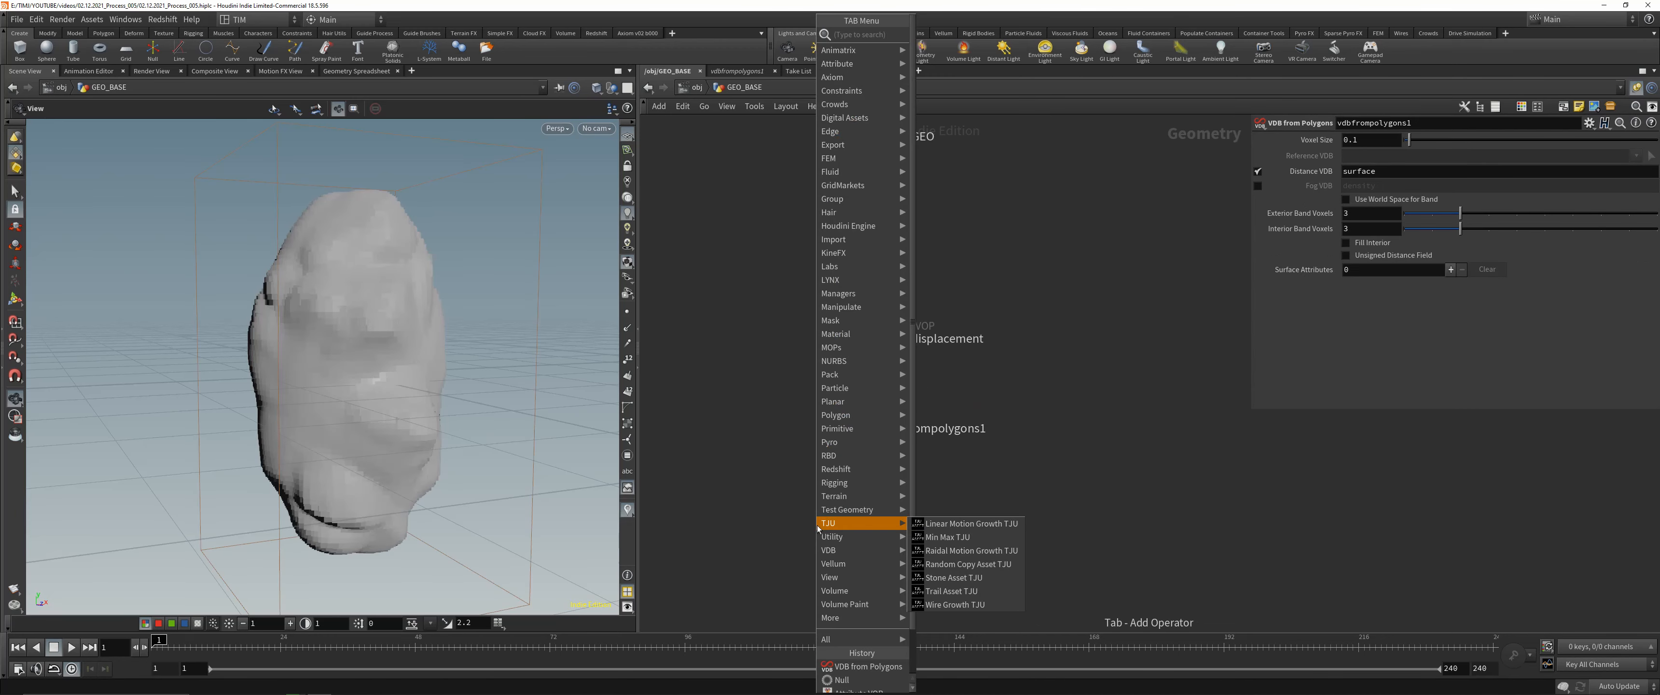
pyautogui.write('cov')
pyautogui.press('Down')
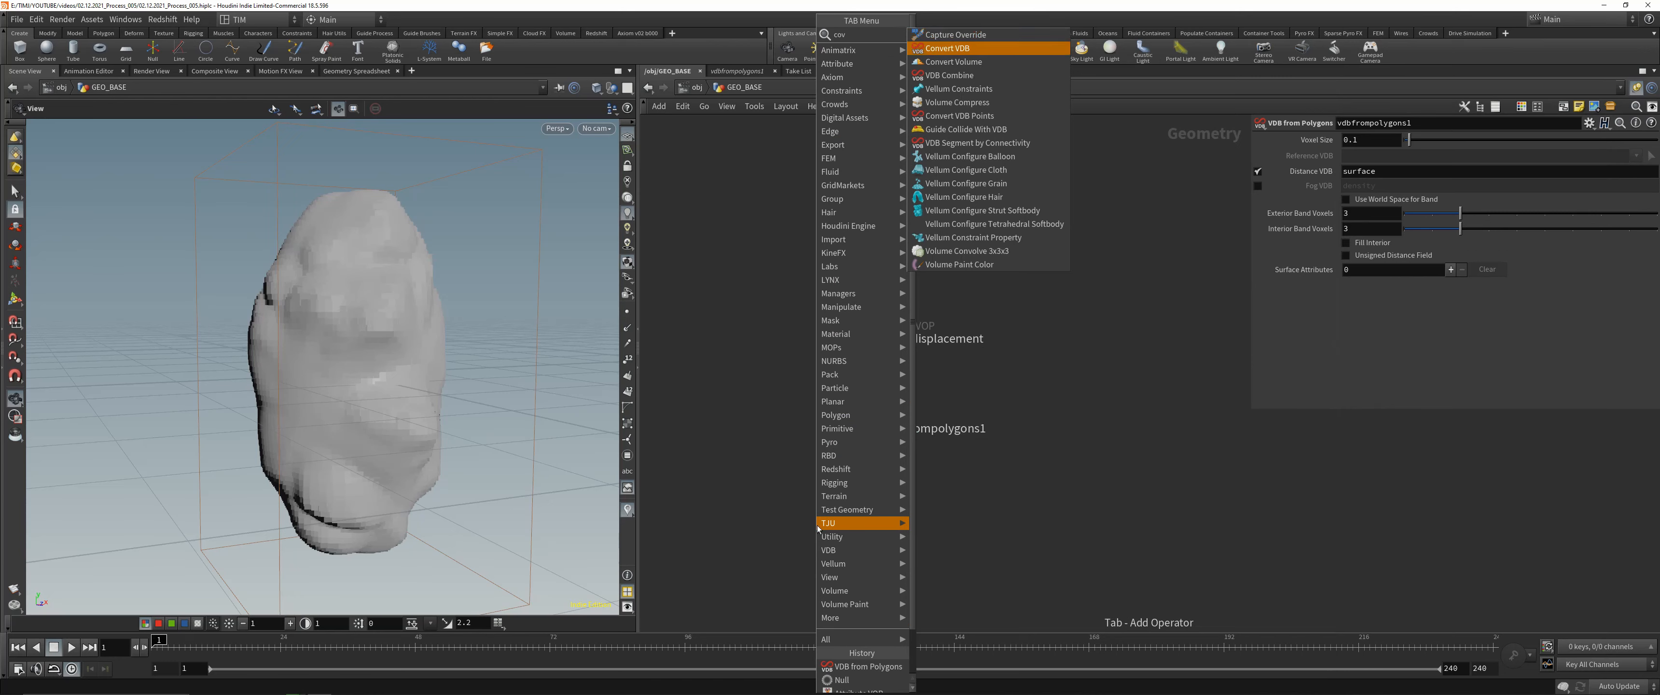
pyautogui.press('Return')
pyautogui.click(851, 428)
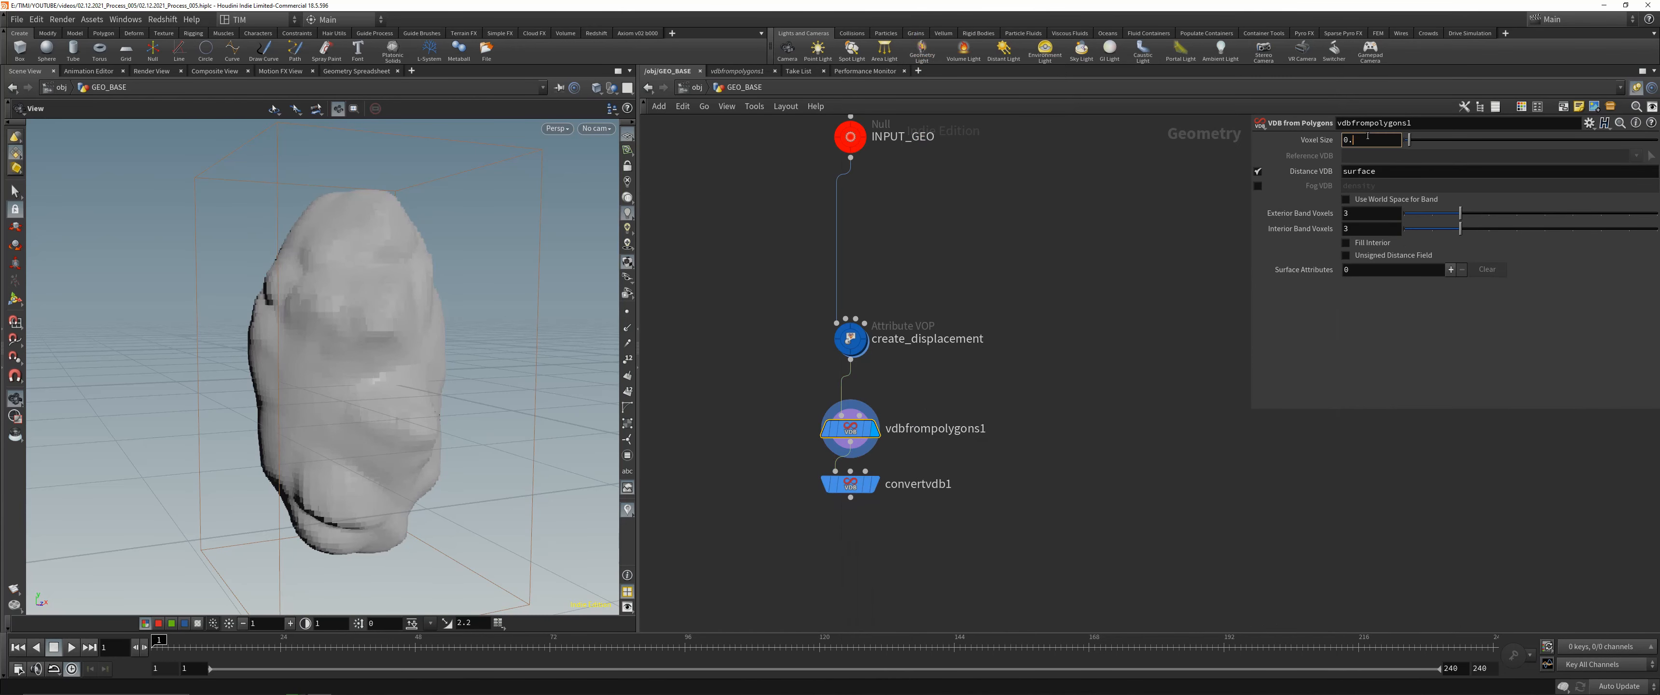
pyautogui.press('Return')
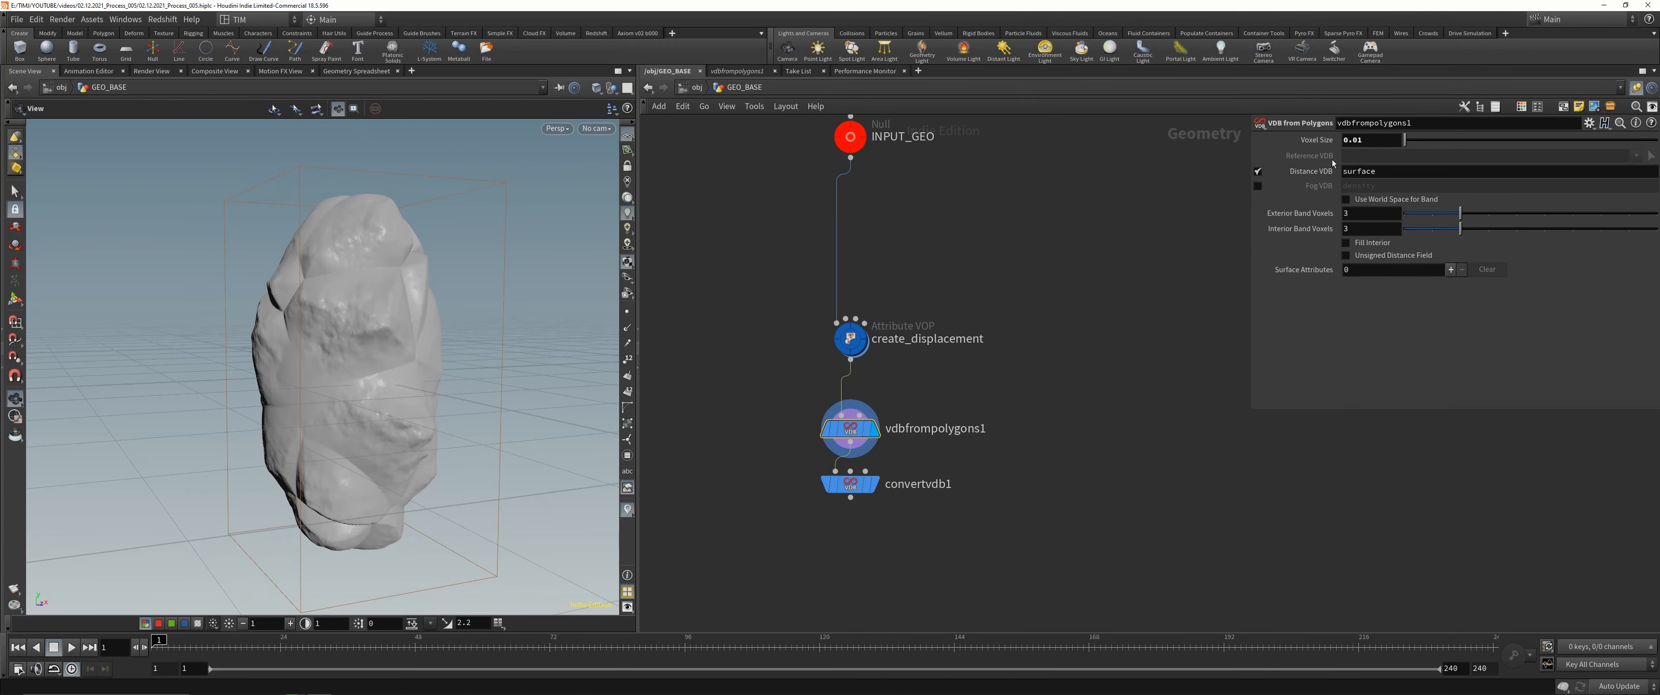
# - Set Convert VDB to convert to Polygons and display its result in the viewport
pyautogui.moveTo(805, 505); pyautogui.dragTo(861, 479)
pyautogui.click(1371, 157)
pyautogui.click(1372, 197)
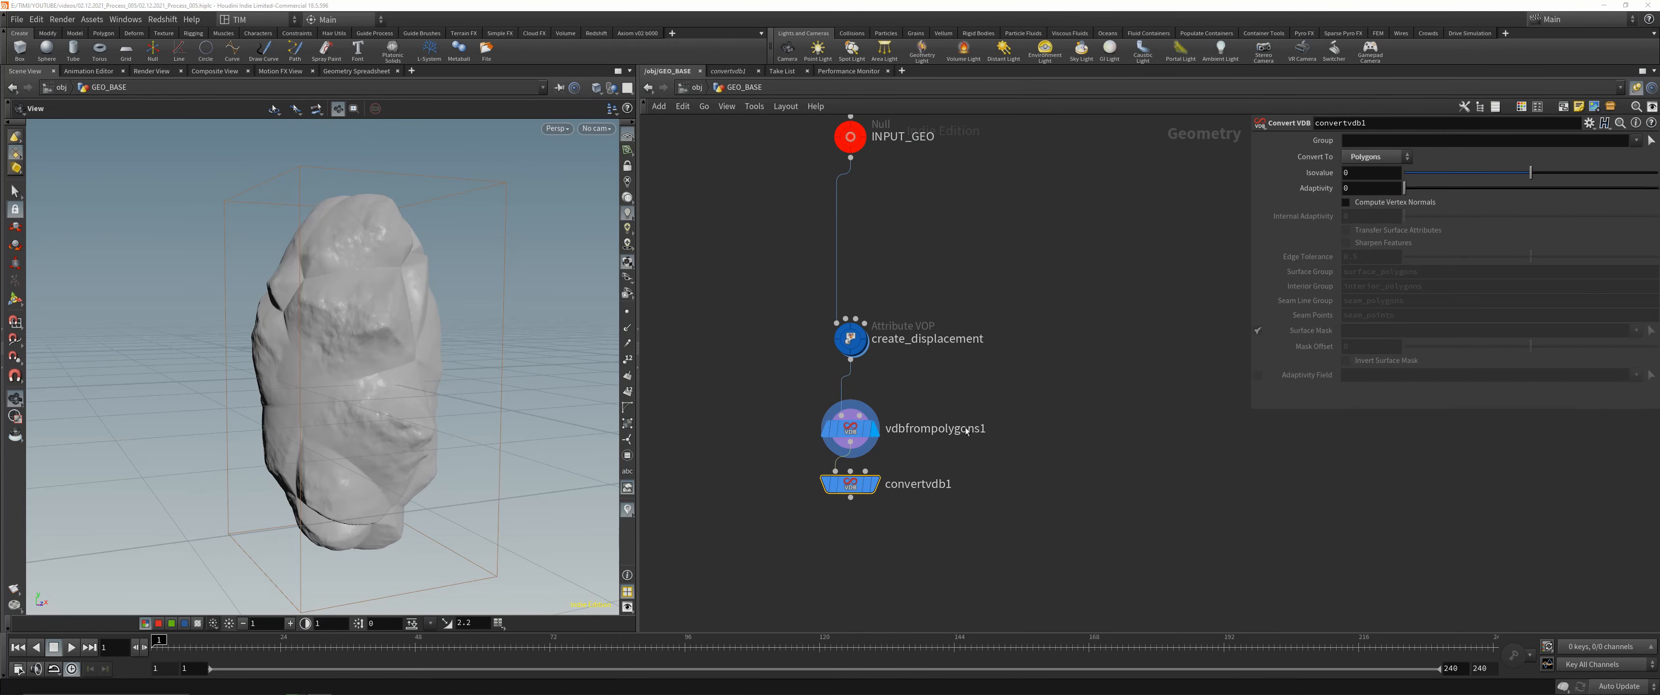
pyautogui.moveTo(769, 513); pyautogui.dragTo(948, 441)
pyautogui.press('r')
pyautogui.moveTo(337, 267); pyautogui.dragTo(344, 303)
# - Move Convert VDB lower to leave room beneath VDB from Polygons, and save the scene
pyautogui.moveTo(851, 484); pyautogui.dragTo(851, 572)
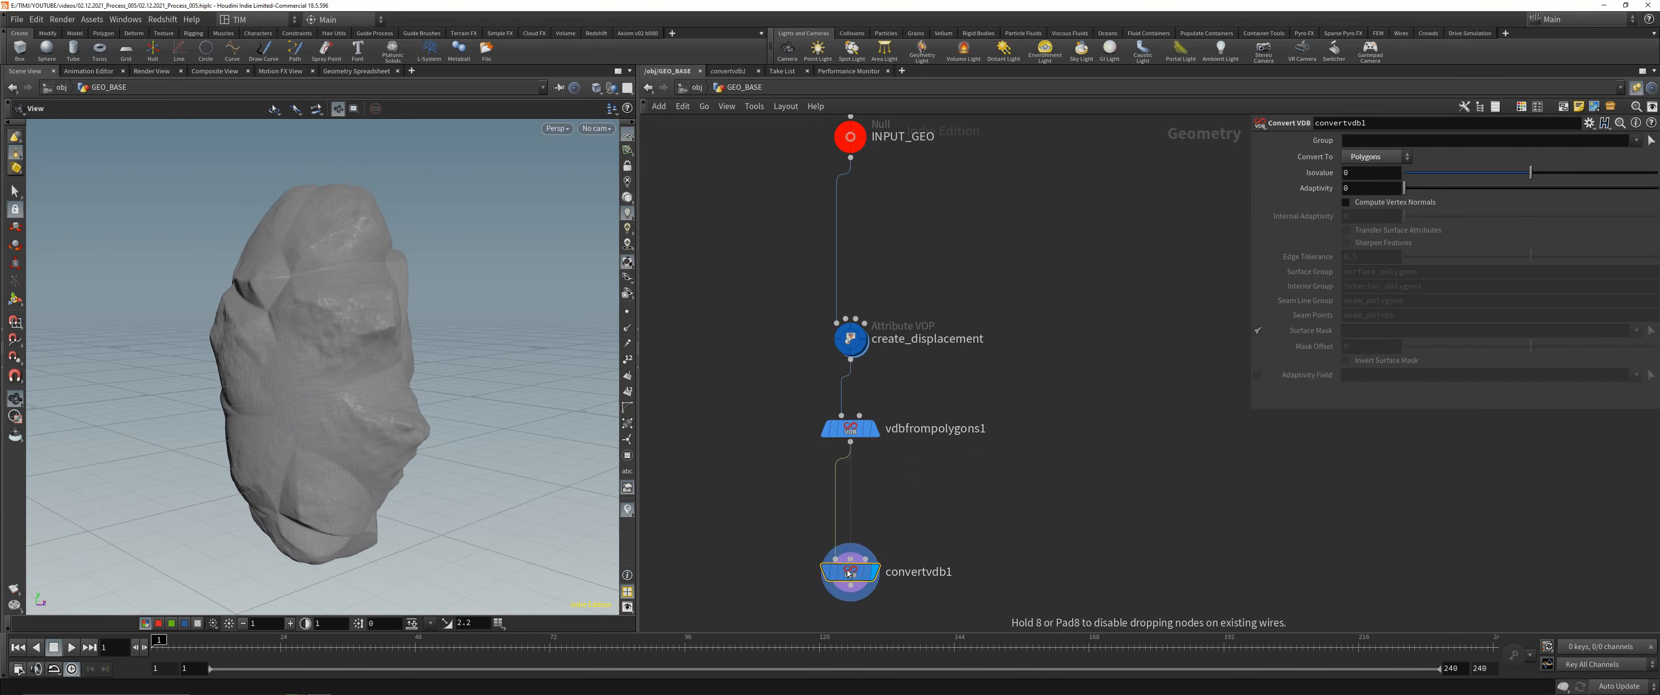
pyautogui.moveTo(757, 516); pyautogui.dragTo(755, 425, button='middle')
pyautogui.click(755, 423)
pyautogui.hotkey('ctrl', 's')
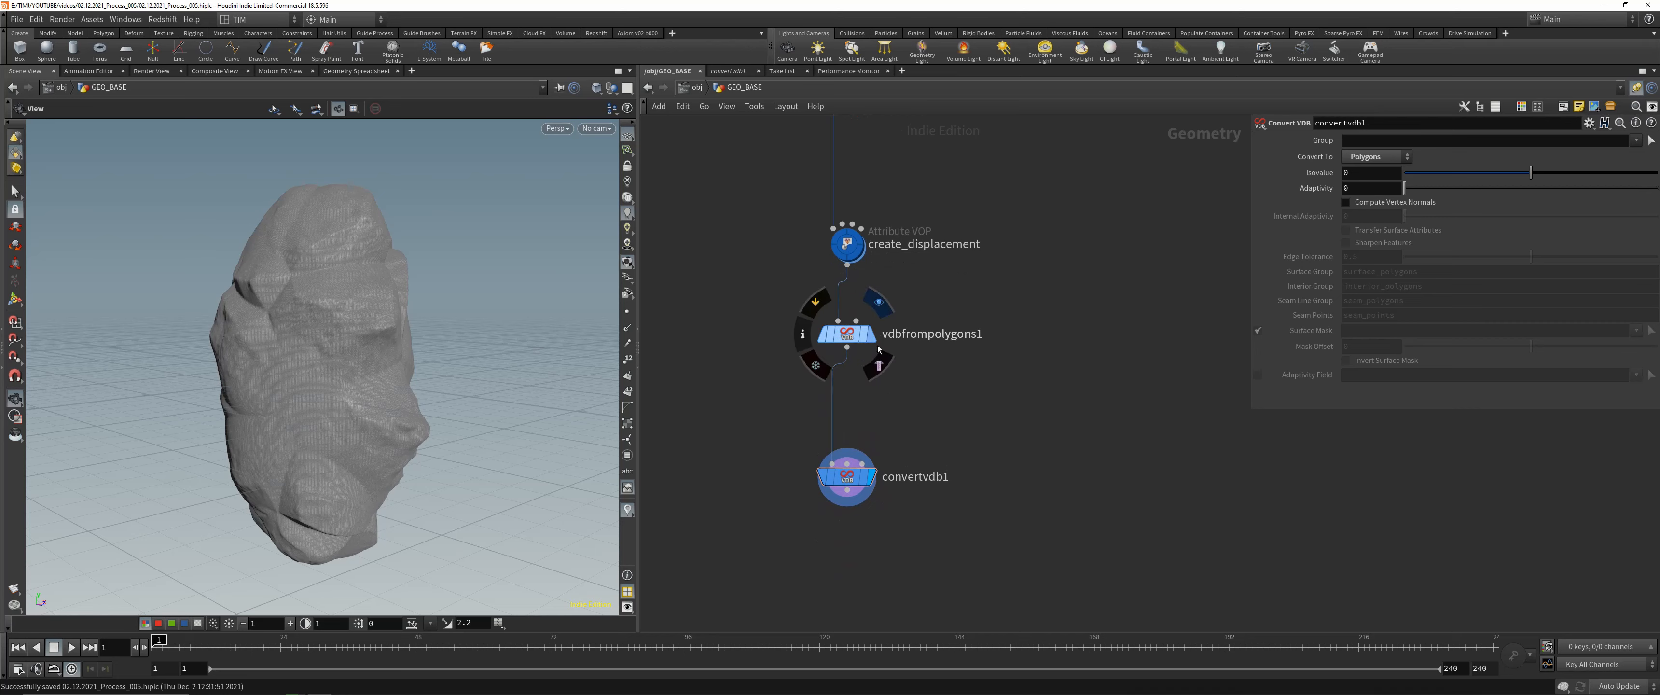
# - Insert a VDB Smooth SDF node between VDB from Polygons and Convert VDB
pyautogui.moveTo(751, 385); pyautogui.dragTo(920, 305)
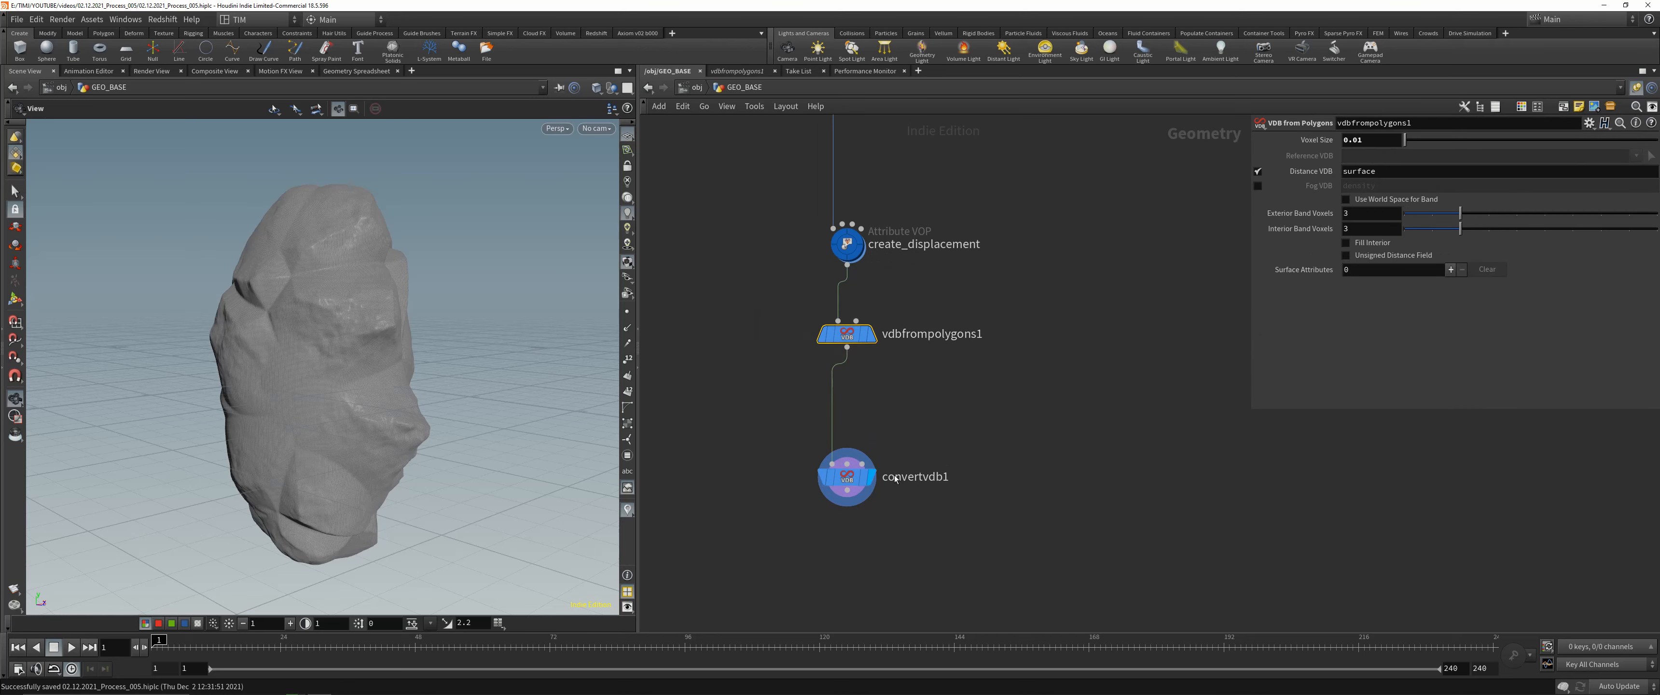
pyautogui.press('Down')
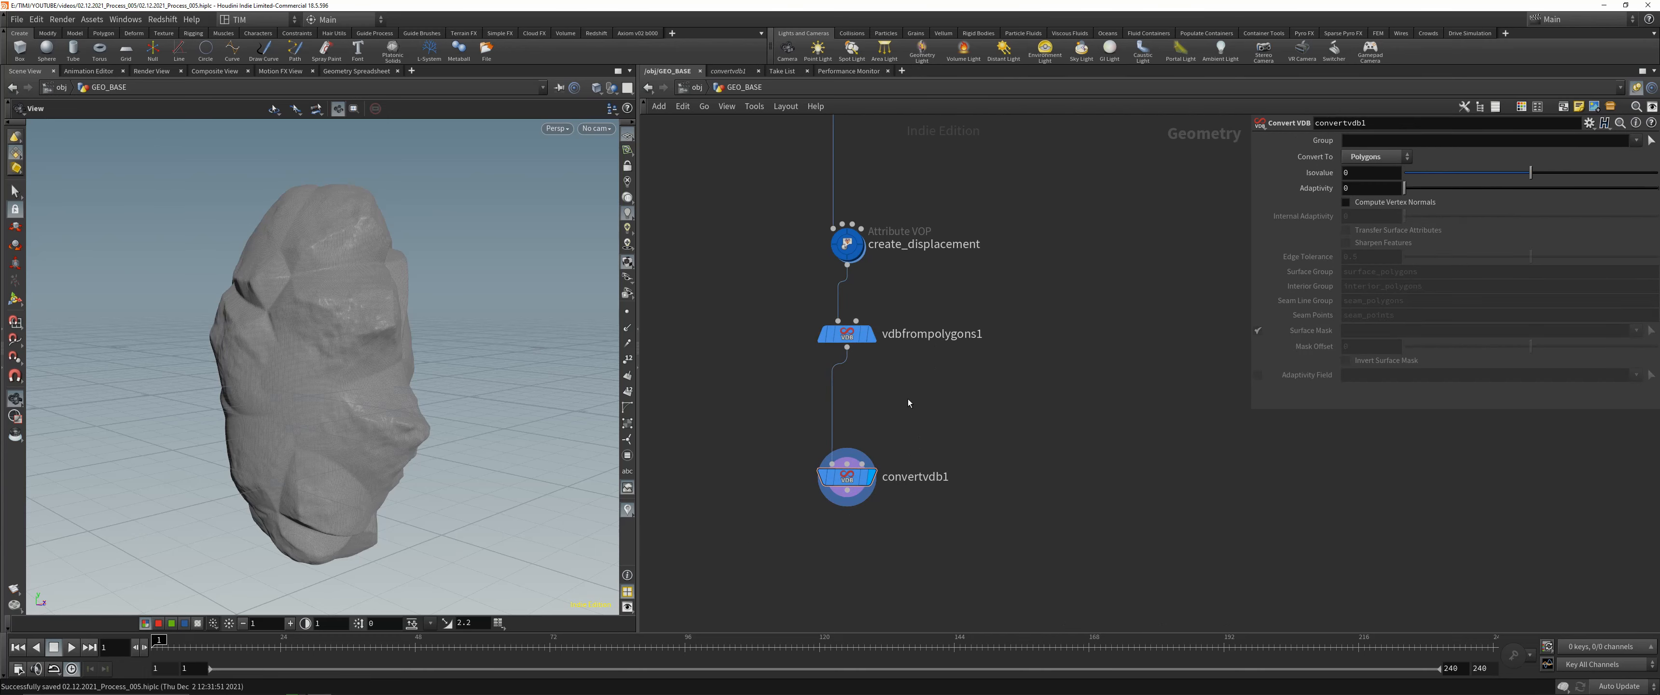
pyautogui.press('Tab')
pyautogui.write('smoo')
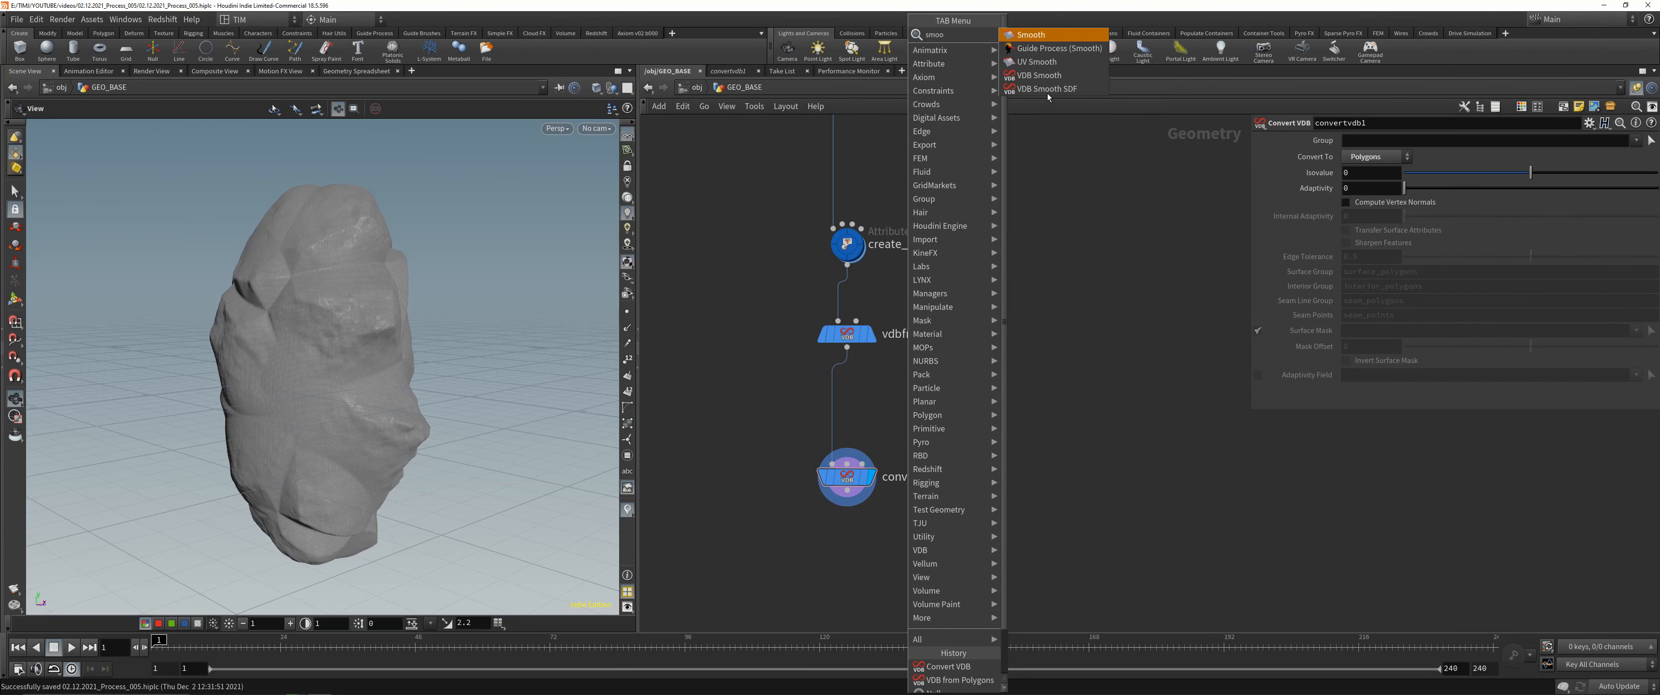
pyautogui.click(1047, 88)
pyautogui.click(917, 419)
pyautogui.moveTo(920, 422); pyautogui.dragTo(851, 413)
# - Set the iterations of VDB Smooth SDF to 15 and inspect the smoothed rock from other angles
pyautogui.moveTo(394, 413); pyautogui.dragTo(166, 357)
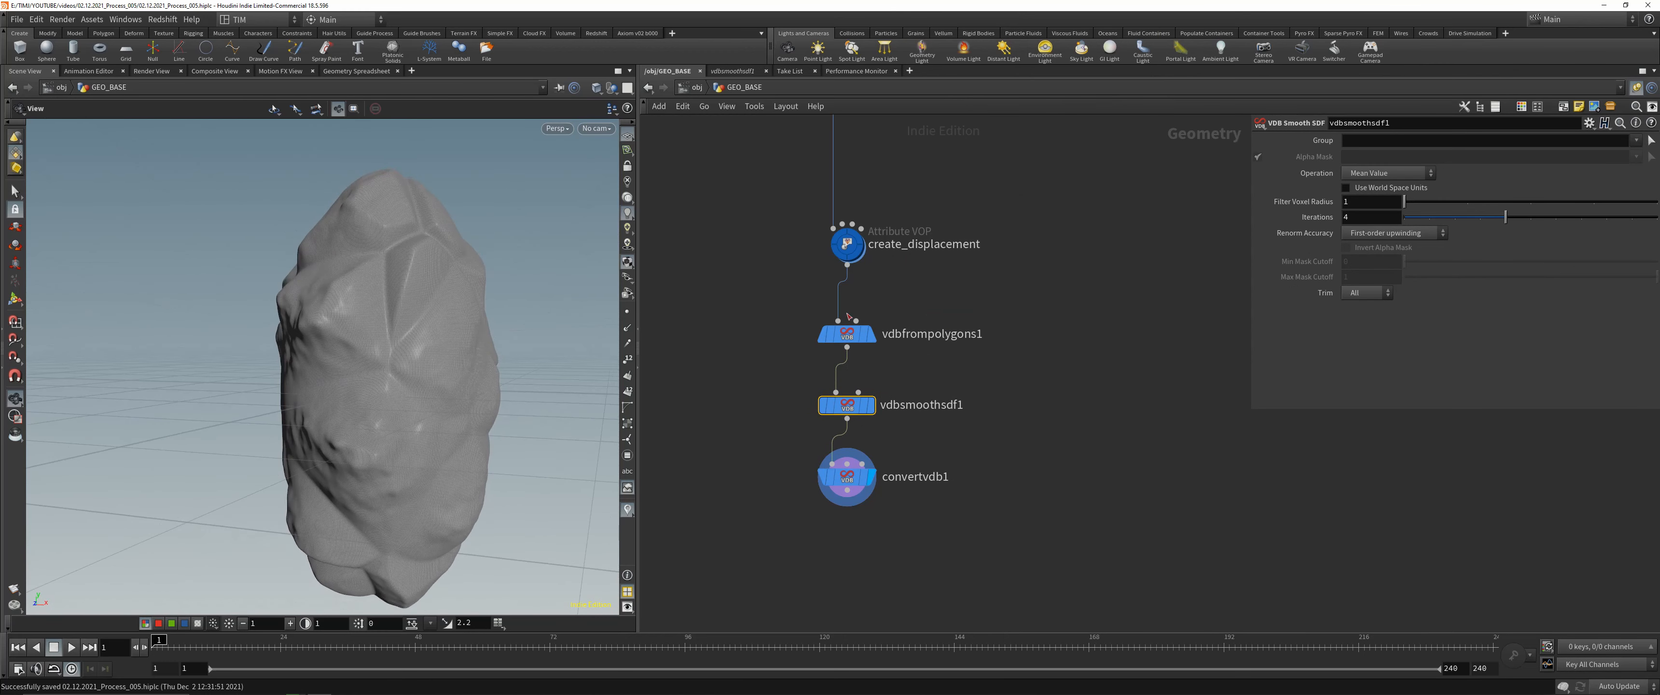
pyautogui.click(1373, 218)
pyautogui.write('15')
pyautogui.press('Return')
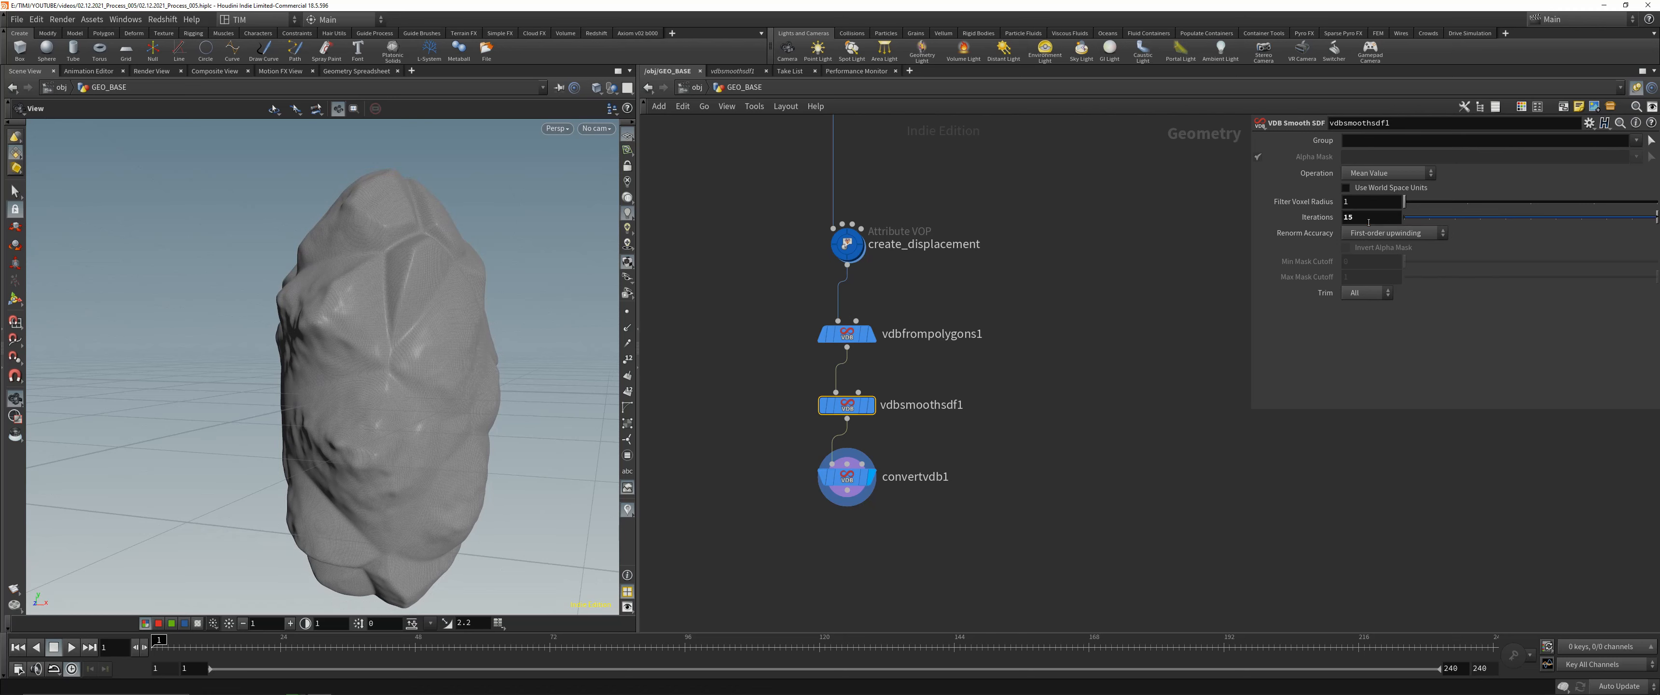
pyautogui.moveTo(438, 278); pyautogui.dragTo(512, 285)
pyautogui.scroll(-4, 511, 285)
pyautogui.moveTo(426, 338)
pyautogui.mouseDown()
pyautogui.moveTo(404, 309)
pyautogui.moveTo(445, 322)
pyautogui.mouseUp()
# - Lay out VDB from Polygons, VDB Smooth SDF and Convert VDB in a compact column
pyautogui.click(859, 477)
pyautogui.moveTo(799, 516); pyautogui.dragTo(884, 326)
pyautogui.press('l')
pyautogui.click(826, 366)
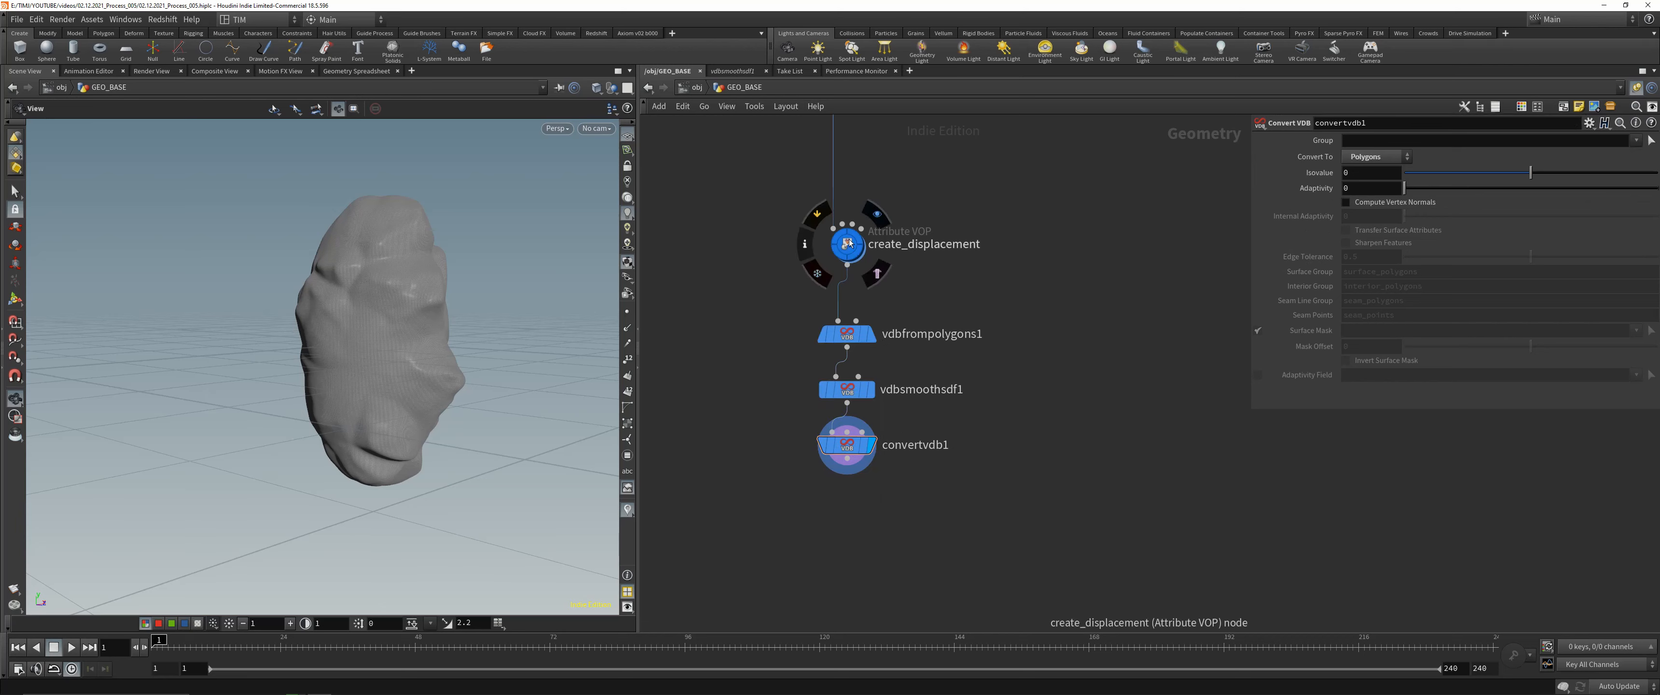
# - Duplicate create_displacement below Convert VDB, connect Convert VDB's output to the copy and display it
pyautogui.keyDown('alt'); pyautogui.moveTo(848, 244); pyautogui.dragTo(848, 533); pyautogui.keyUp('alt')
pyautogui.press('y')
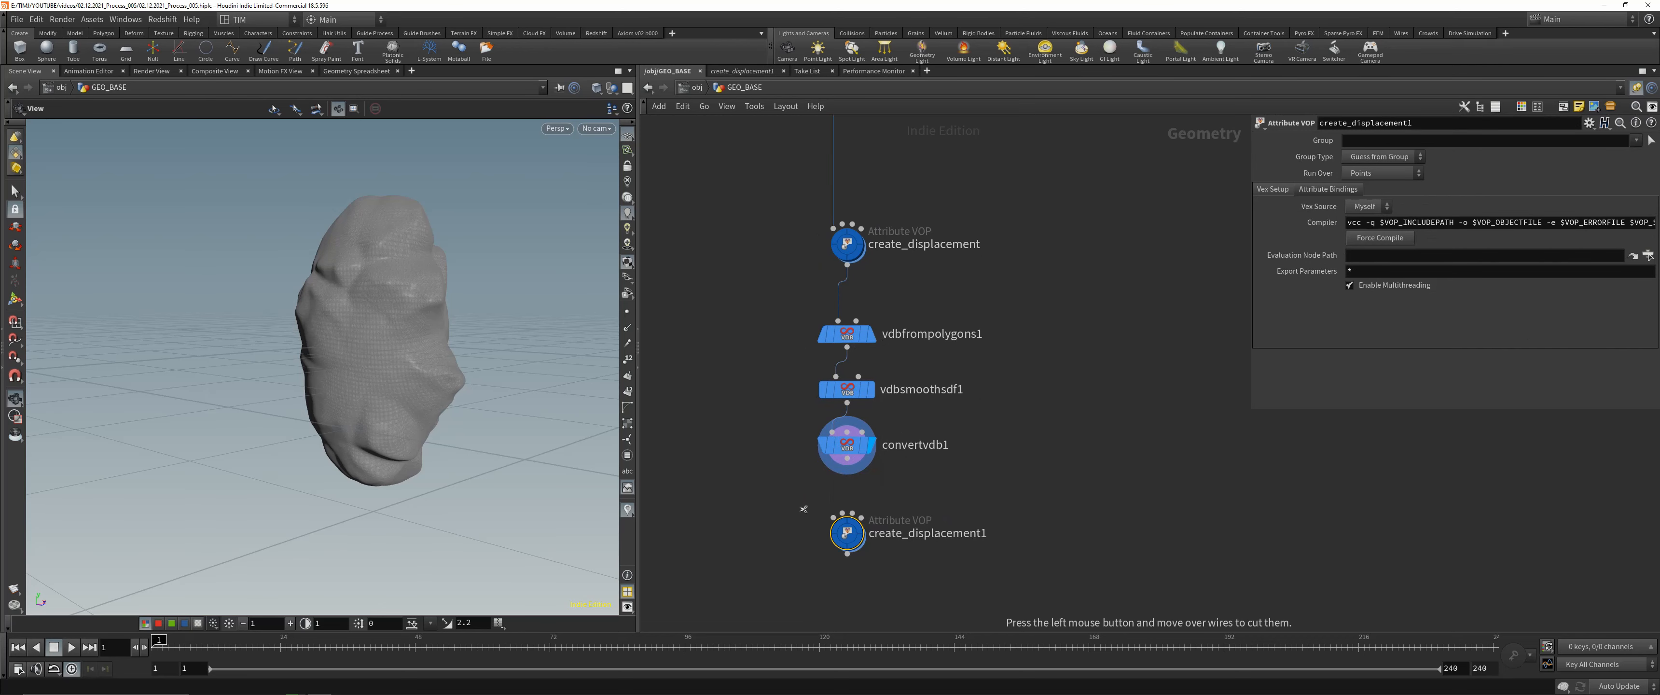
pyautogui.click(847, 458)
pyautogui.click(806, 506)
pyautogui.press('r')
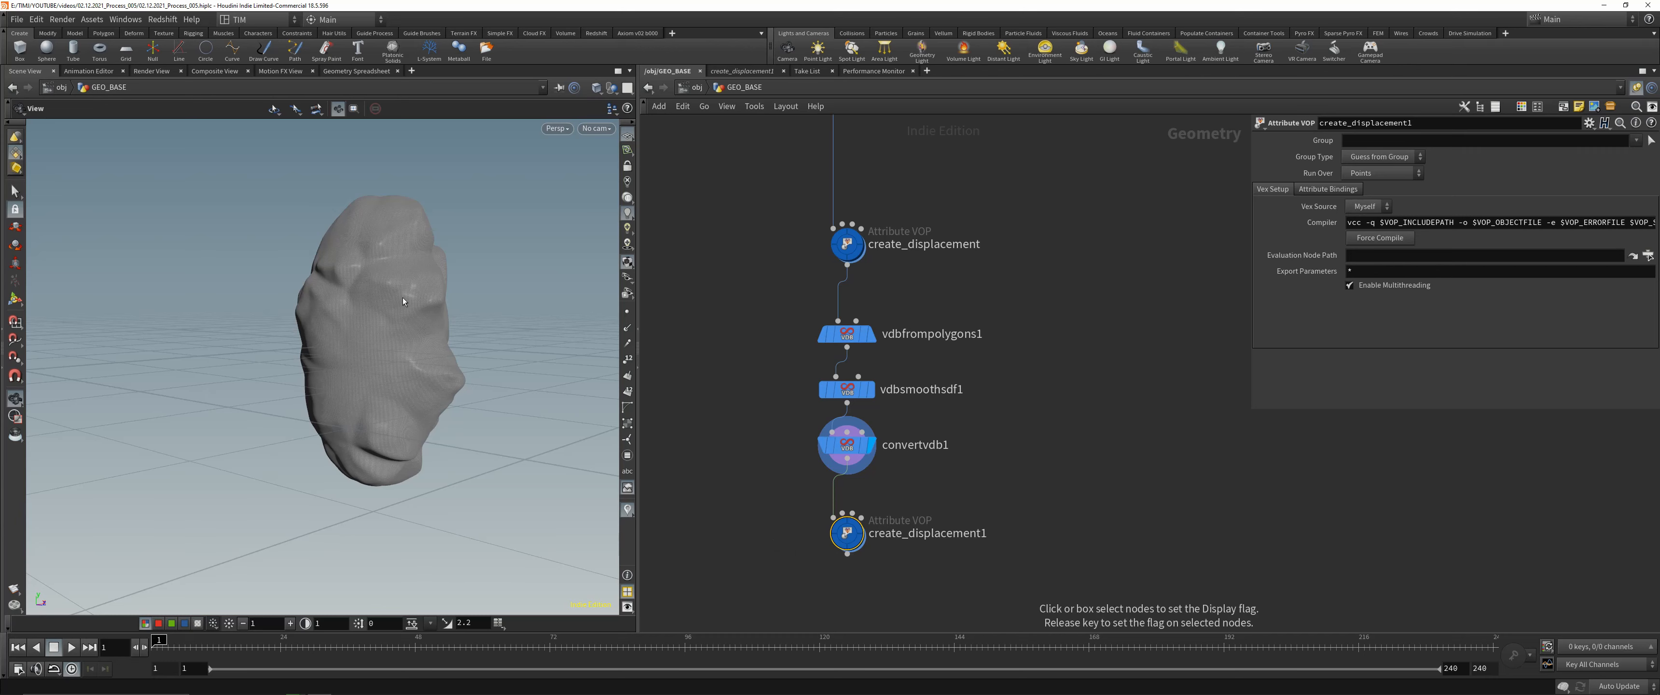
pyautogui.moveTo(402, 297); pyautogui.dragTo(459, 330)
# - Inside the copied displacement network, set the scale of Displace Along Normal to 0.25
pyautogui.doubleClick(846, 534)
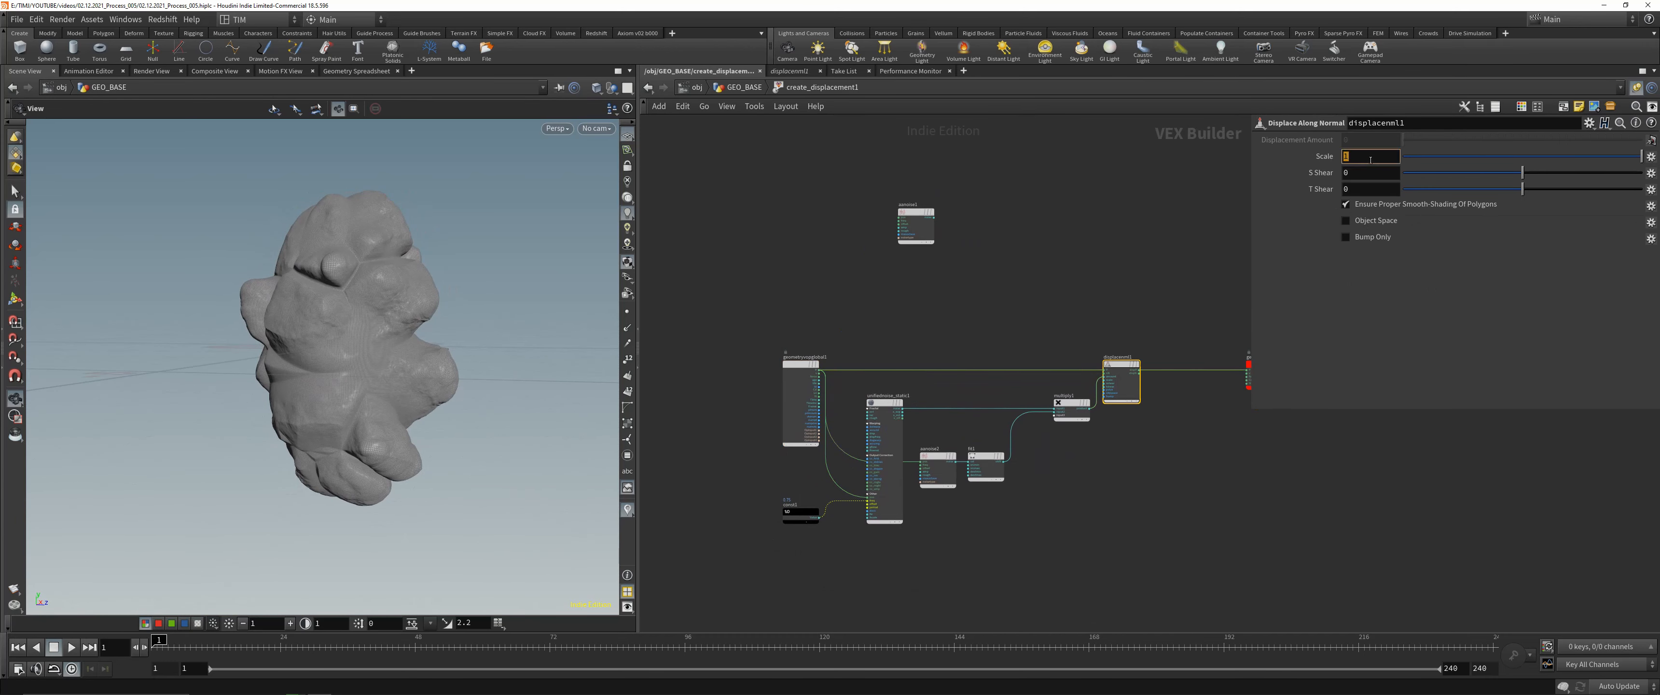
pyautogui.press('Return')
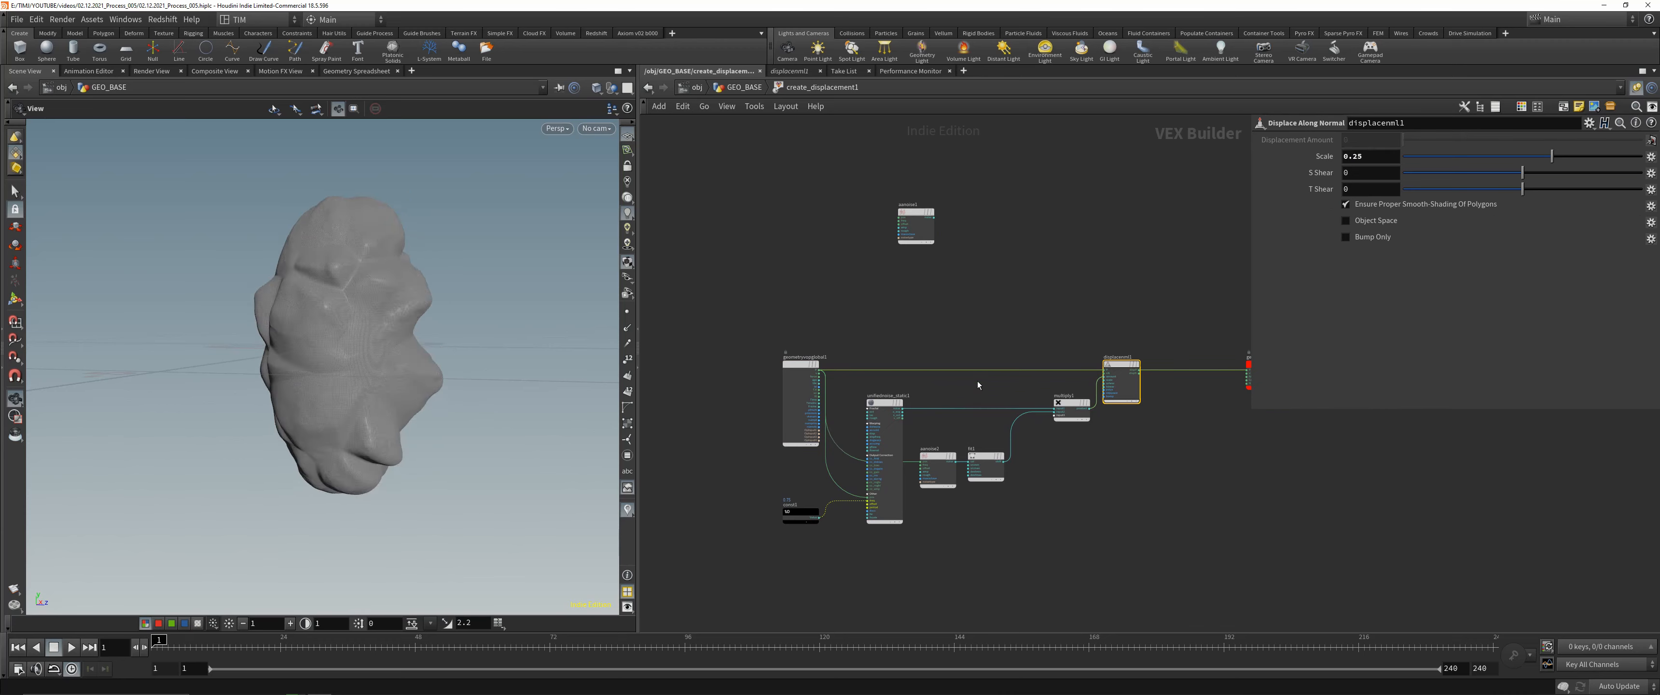
# - Shift the copied Unified Noise's offset and set the Anti-Aliased Noise's 3D Offset to about -4.6 on all axes
pyautogui.scroll(2, 902, 483)
pyautogui.click(881, 364)
pyautogui.moveTo(1288, 188); pyautogui.dragTo(1485, 189, button='middle')
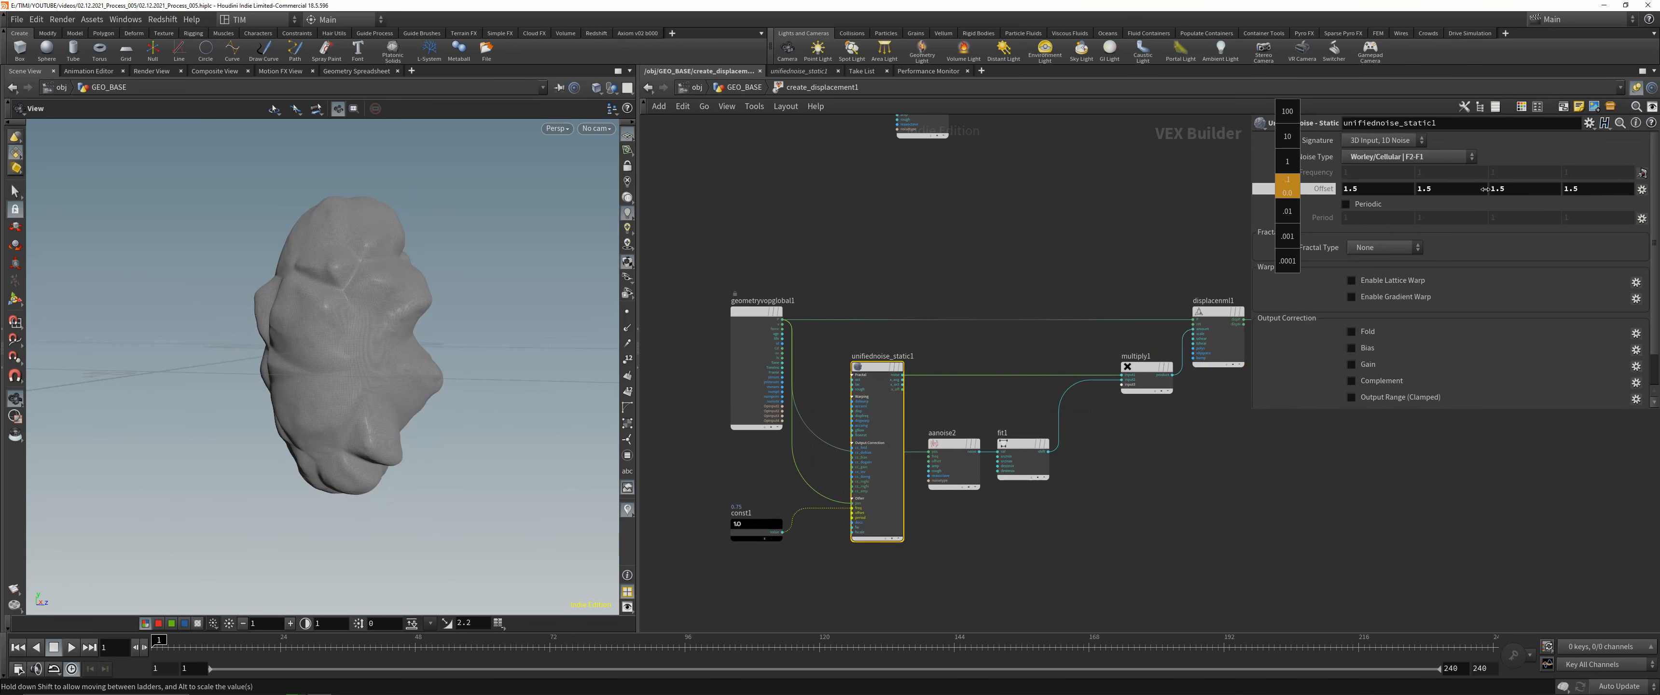
pyautogui.moveTo(1416, 231); pyautogui.dragTo(1416, 230, button='middle')
pyautogui.click(954, 445)
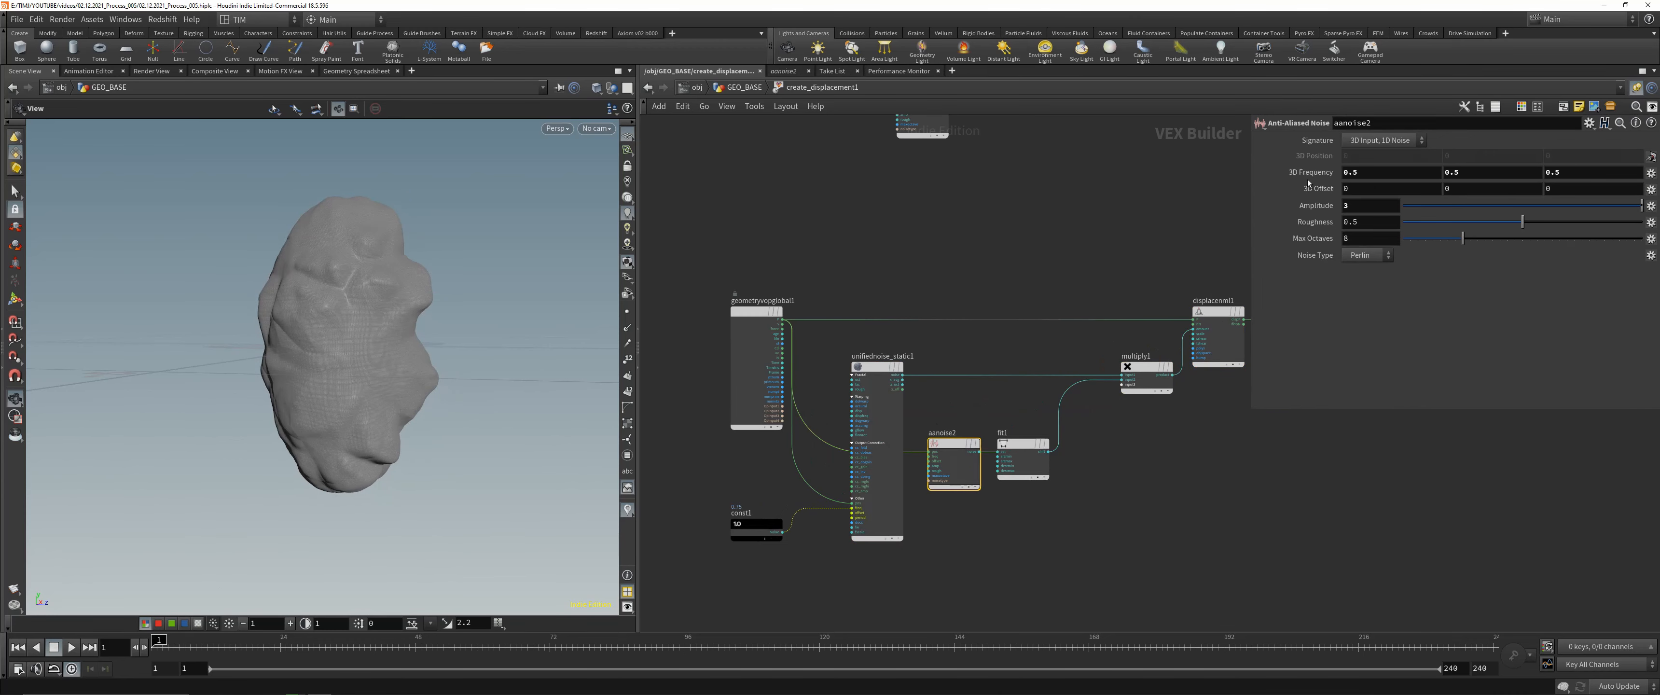
pyautogui.moveTo(1333, 194); pyautogui.dragTo(993, 206, button='middle')
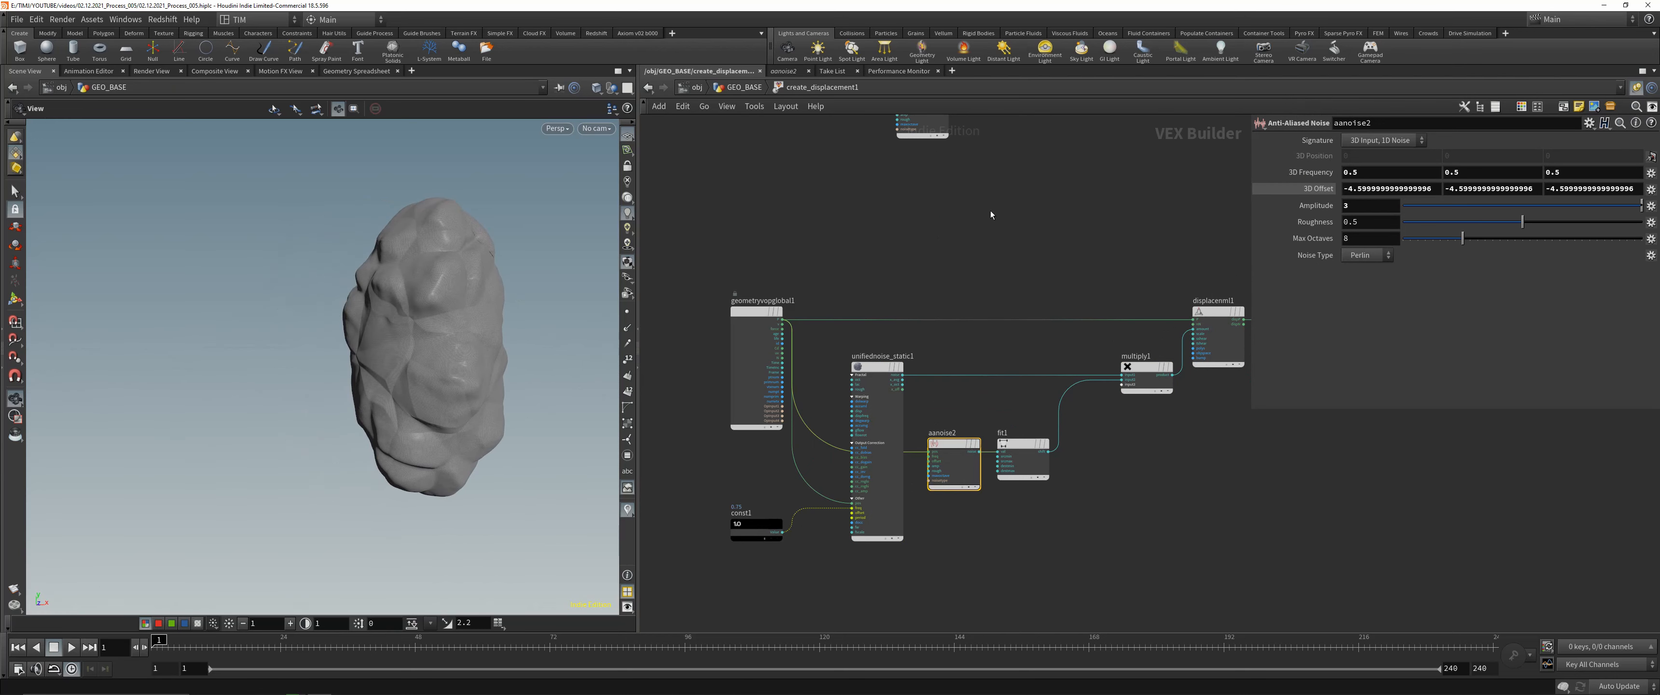
# - Return to the GEO_BASE network and delete the duplicated create_displacement1 node
pyautogui.press('u')
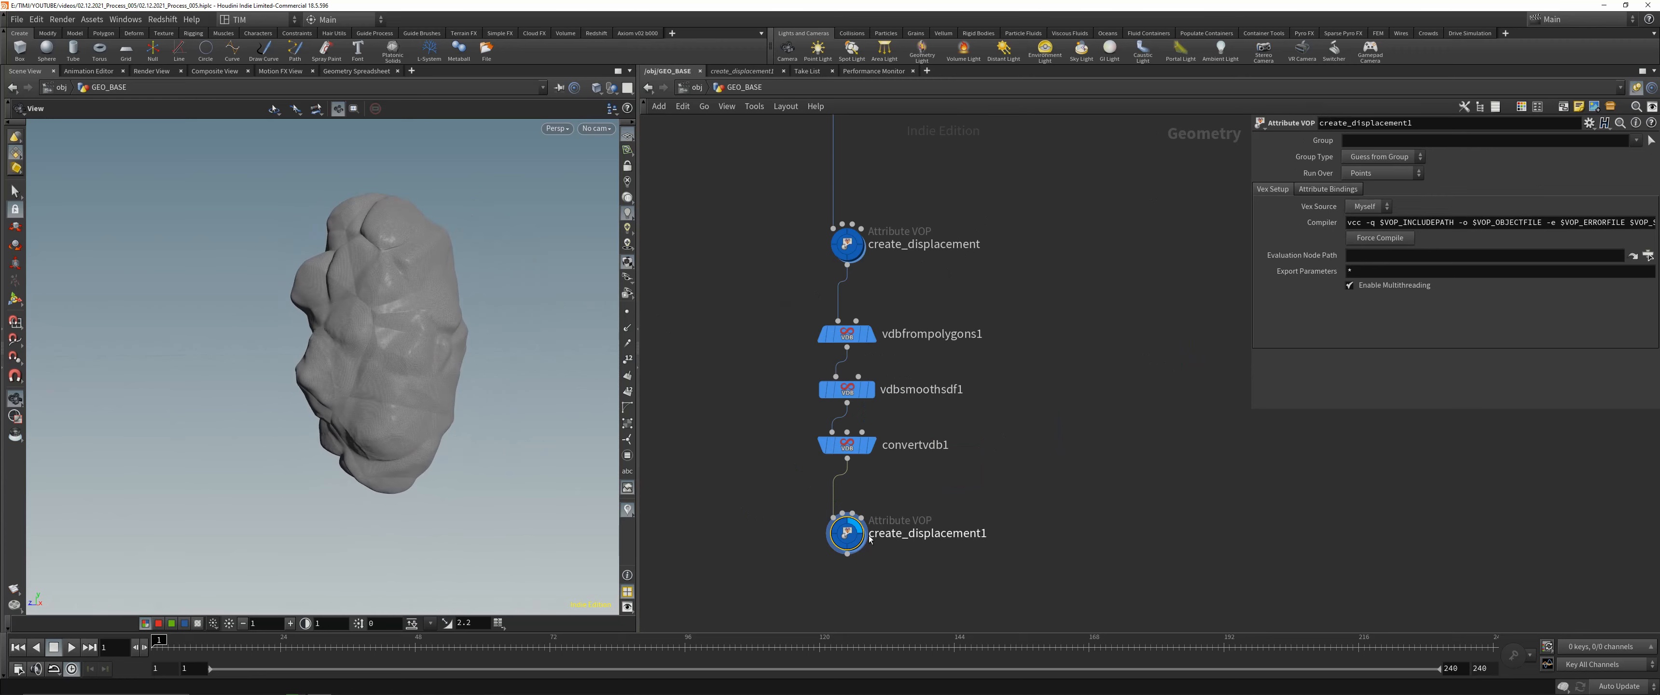
pyautogui.moveTo(464, 445); pyautogui.dragTo(548, 496)
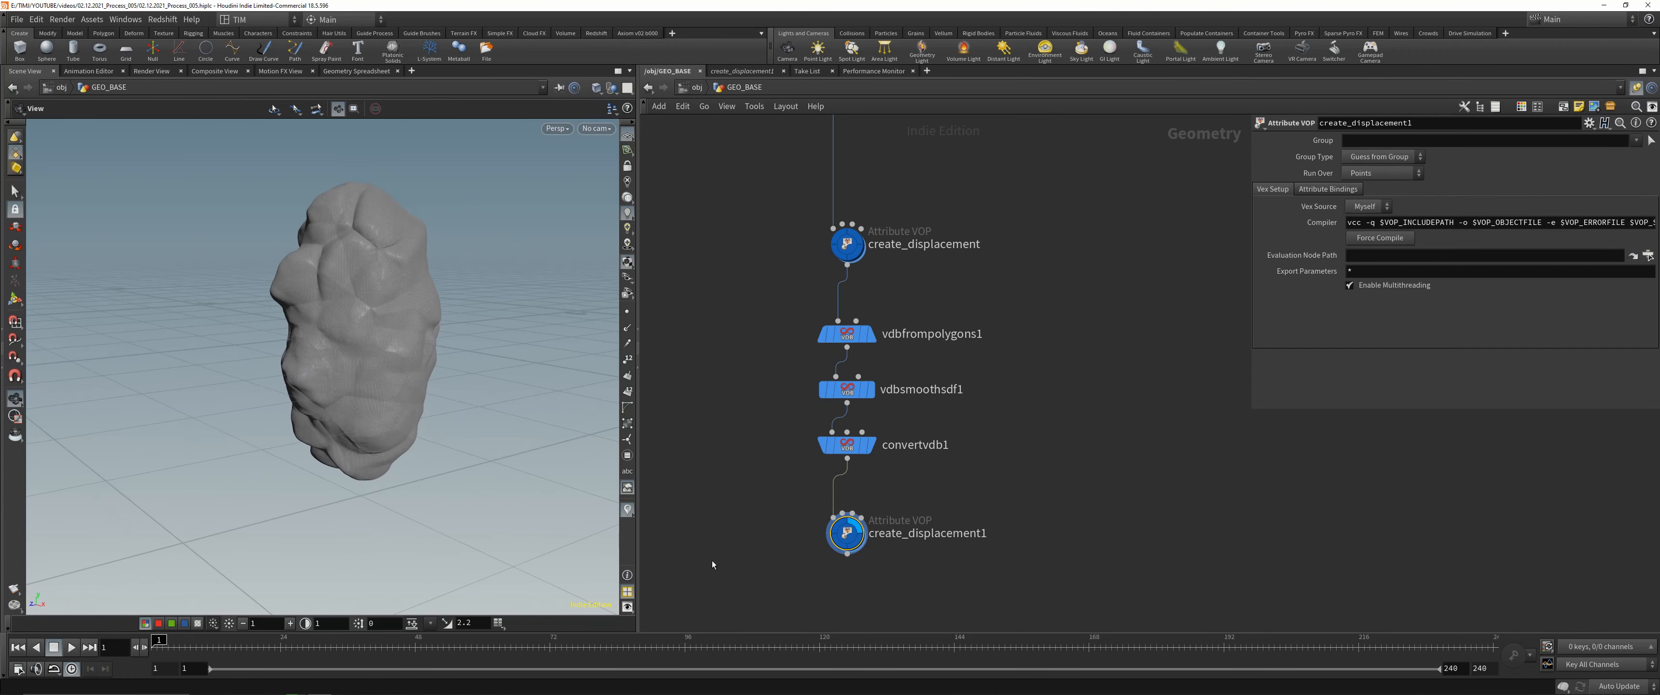
pyautogui.press('Delete')
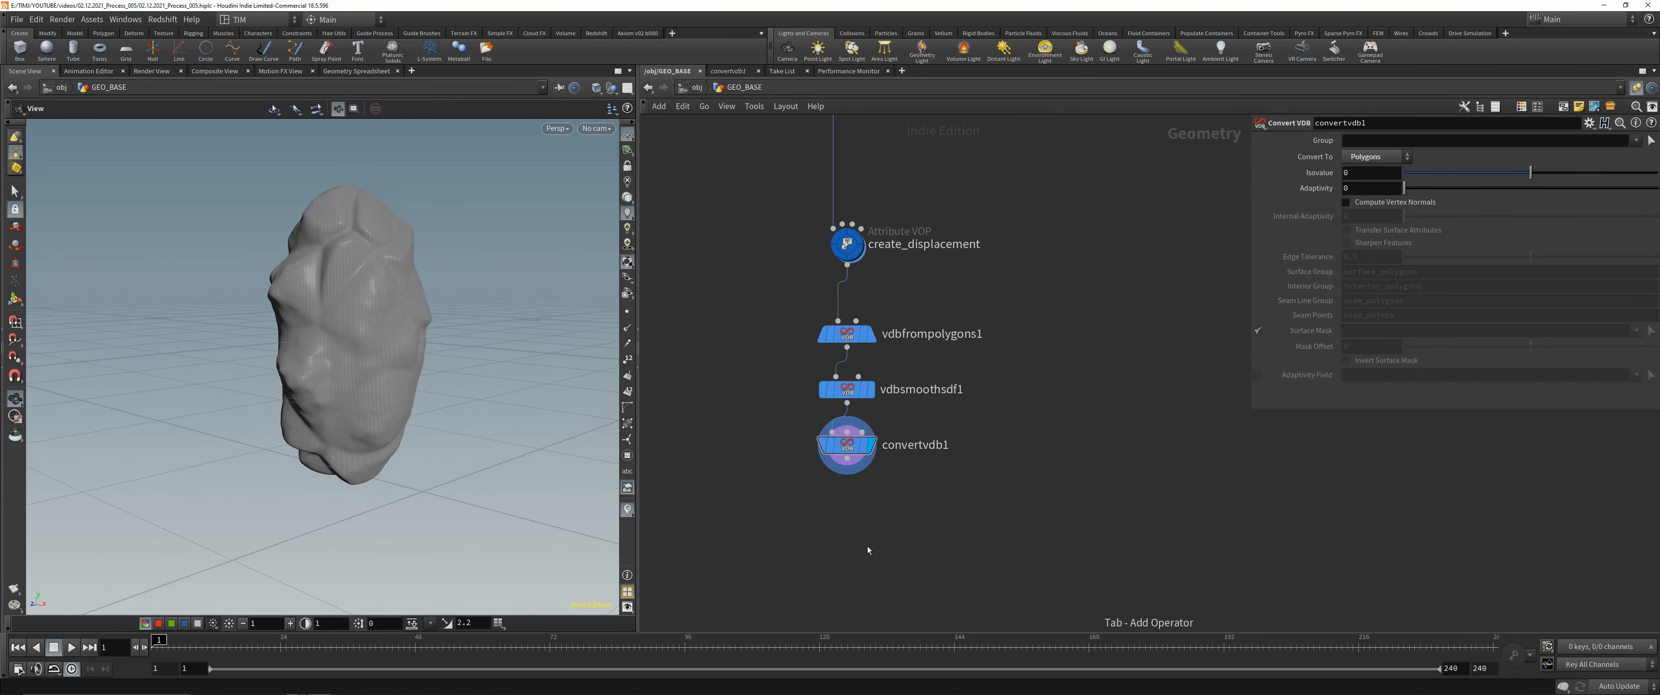
# - Add a Mountain node below Convert VDB, connected to its output and displayed
pyautogui.press('Tab')
pyautogui.write('mou')
pyautogui.press('Return')
pyautogui.click(850, 514)
pyautogui.moveTo(512, 354); pyautogui.dragTo(476, 374, button='right')
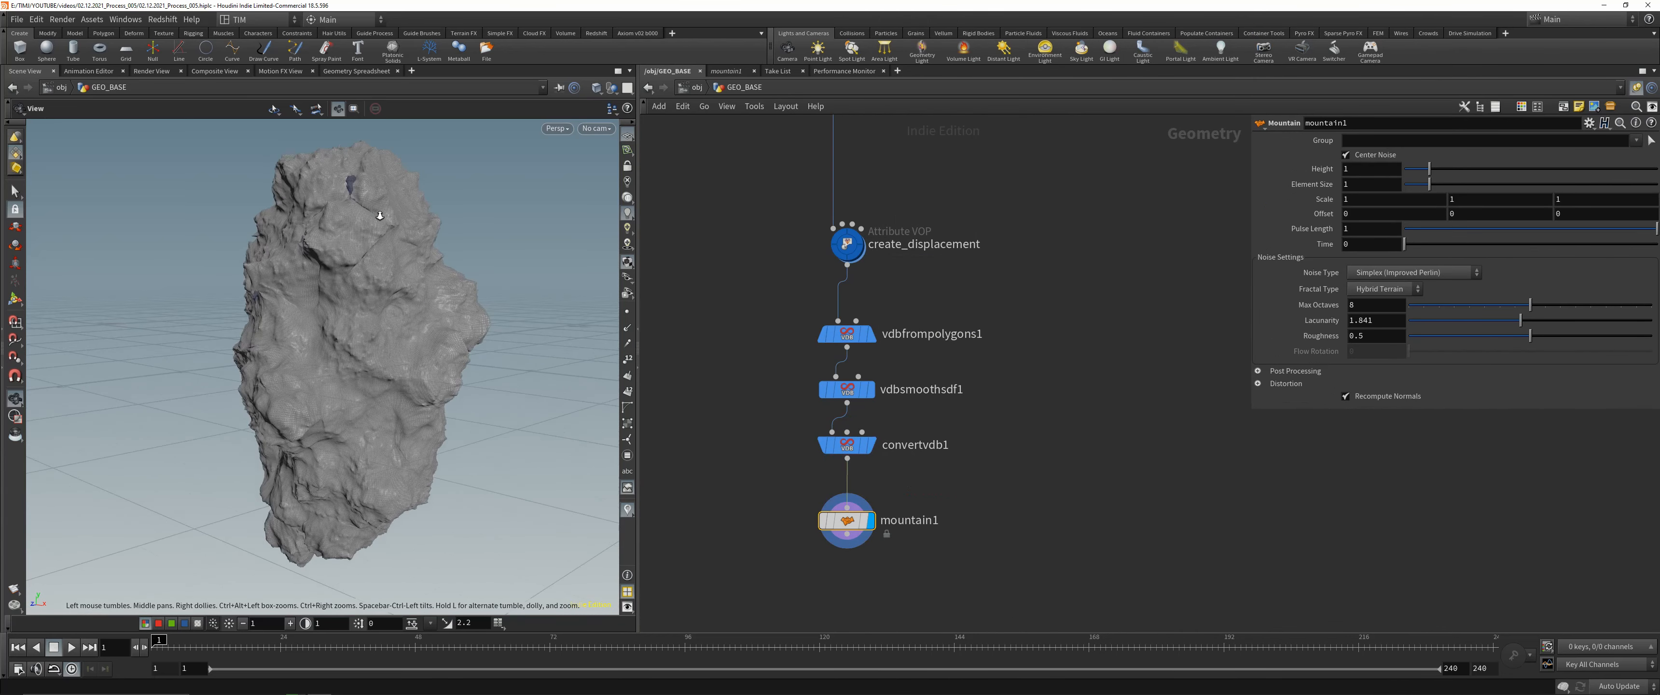
pyautogui.moveTo(477, 374); pyautogui.dragTo(445, 348)
pyautogui.moveTo(445, 348); pyautogui.dragTo(538, 353, button='right')
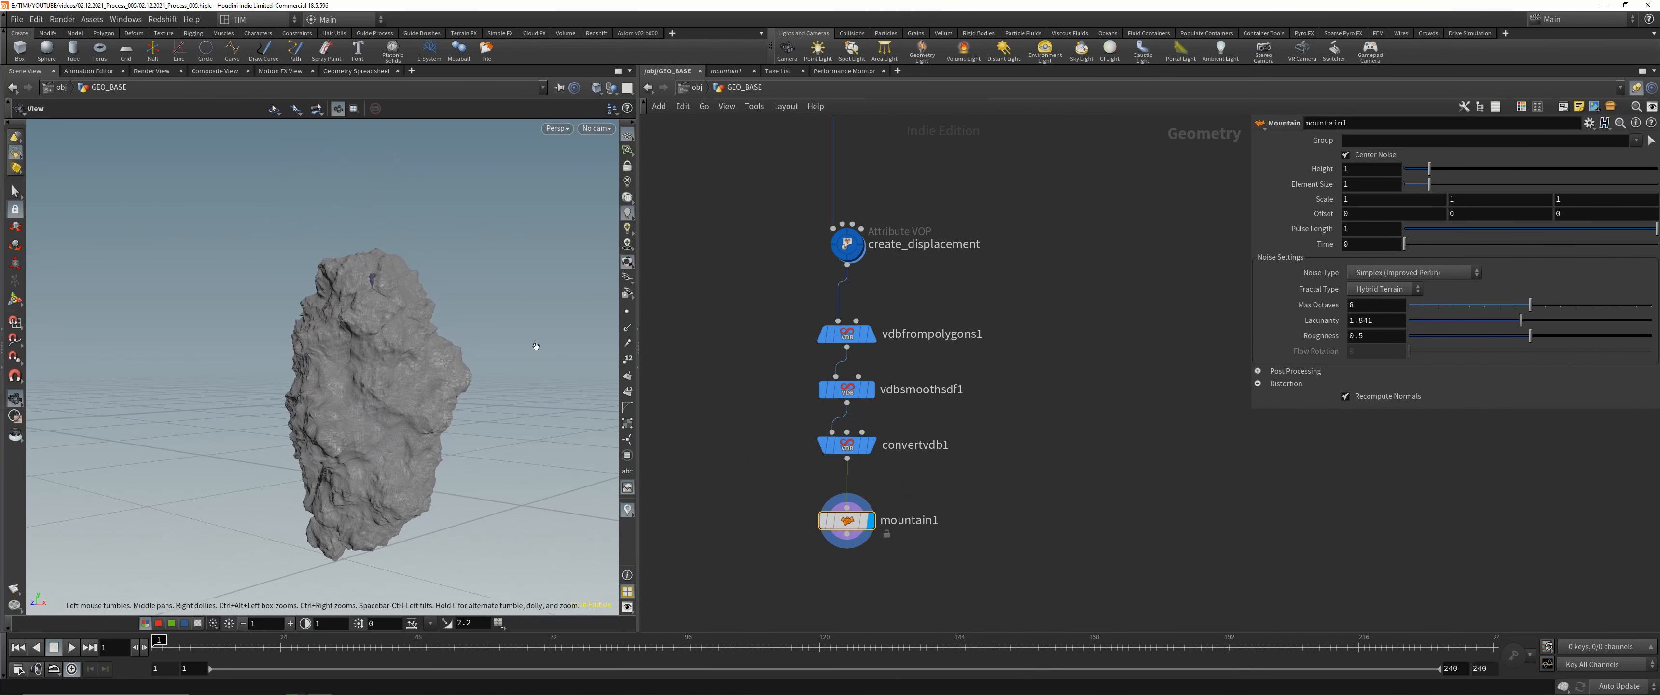
# - Set the Mountain's height to 0.2 and inspect the rock surface up close
pyautogui.click(1371, 169)
pyautogui.write('0.2')
pyautogui.press('Return')
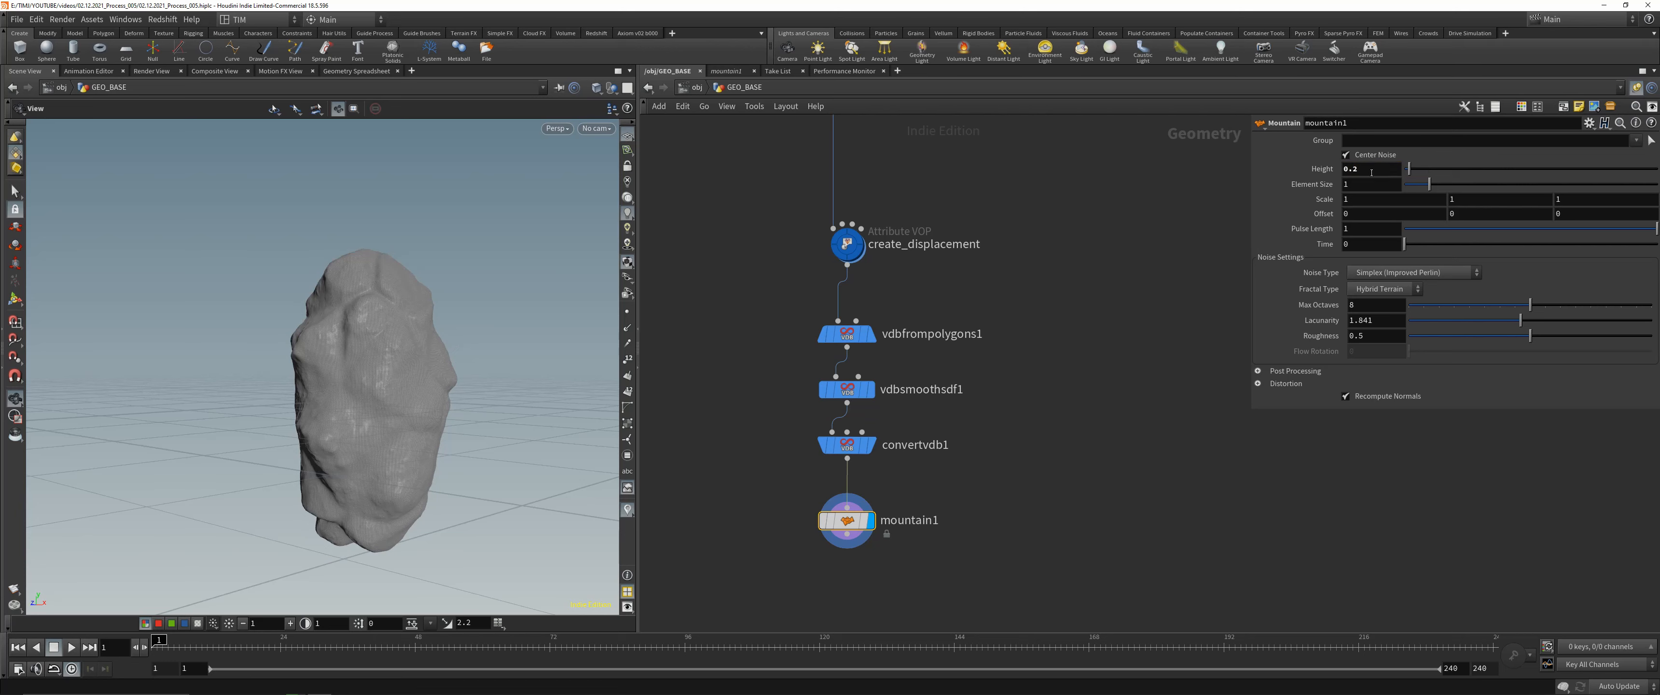
pyautogui.moveTo(932, 265); pyautogui.dragTo(907, 309, button='middle')
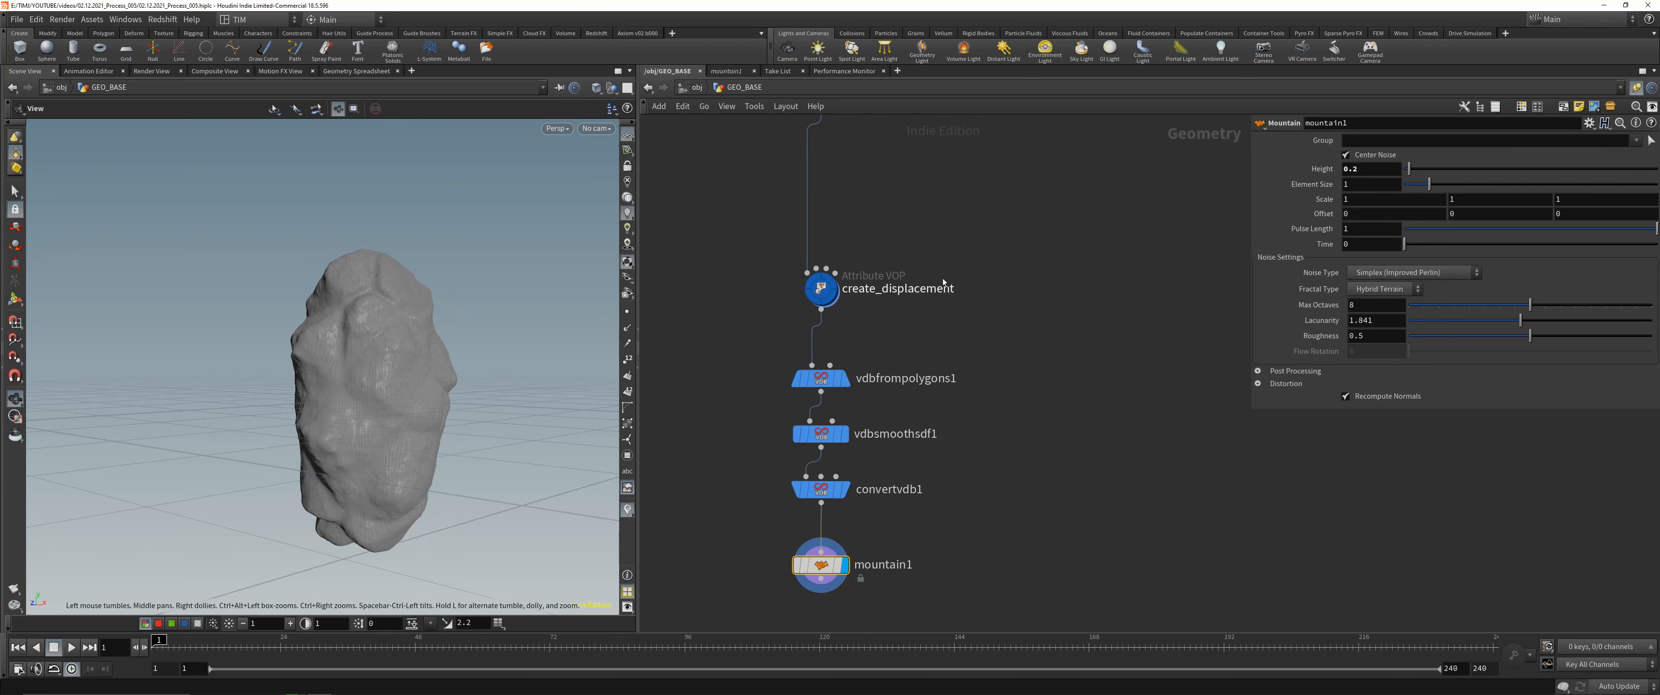
pyautogui.moveTo(454, 326); pyautogui.dragTo(426, 329)
pyautogui.moveTo(425, 329); pyautogui.dragTo(452, 348, button='right')
pyautogui.moveTo(452, 348); pyautogui.dragTo(428, 322)
# - Try Sparse Convolution as the Mountain's noise type
pyautogui.click(1415, 272)
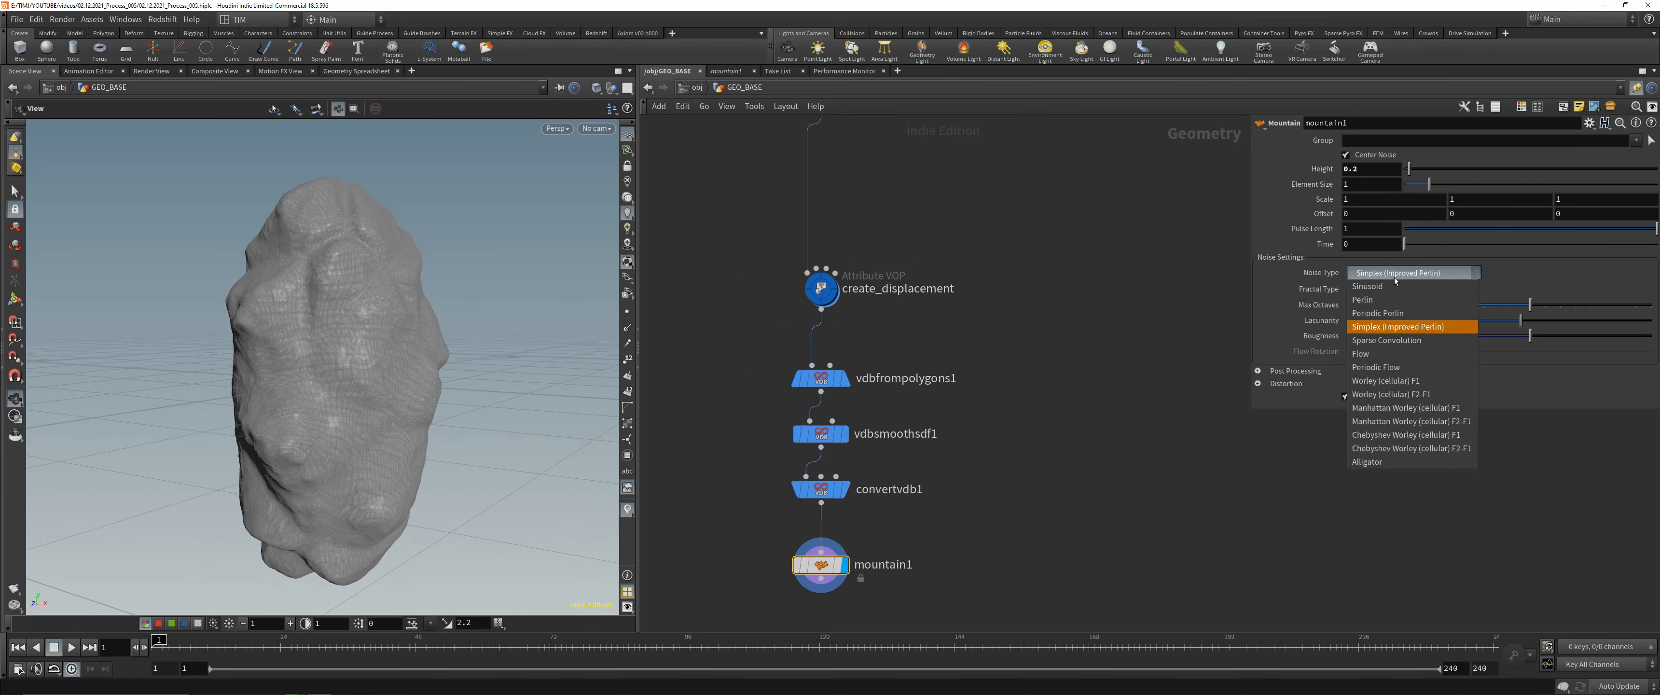
pyautogui.click(1404, 342)
pyautogui.moveTo(328, 238); pyautogui.dragTo(345, 271)
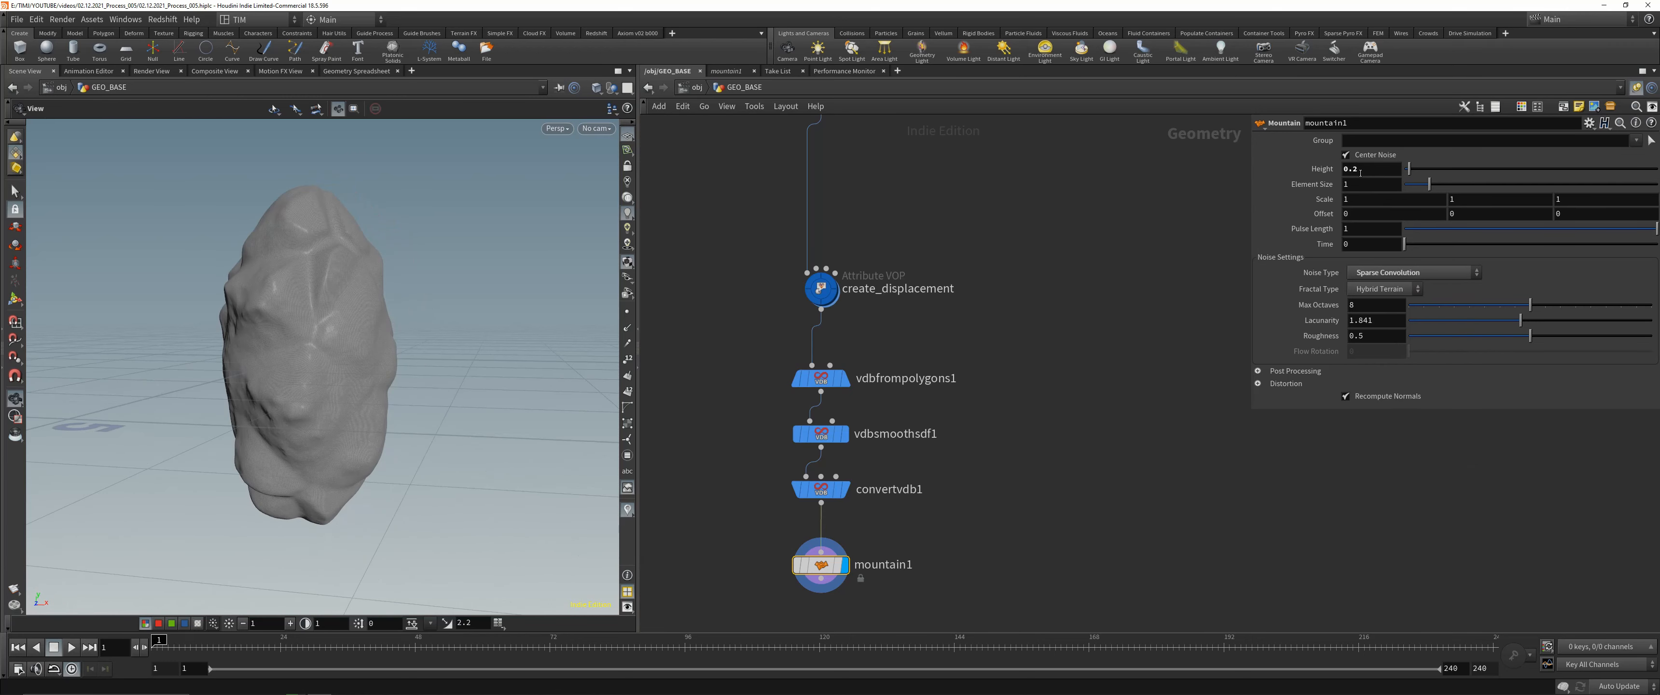
# - Set the Mountain's noise type to Worley (cellular) F1 and inspect the rock from several angles
pyautogui.click(1404, 275)
pyautogui.click(1405, 379)
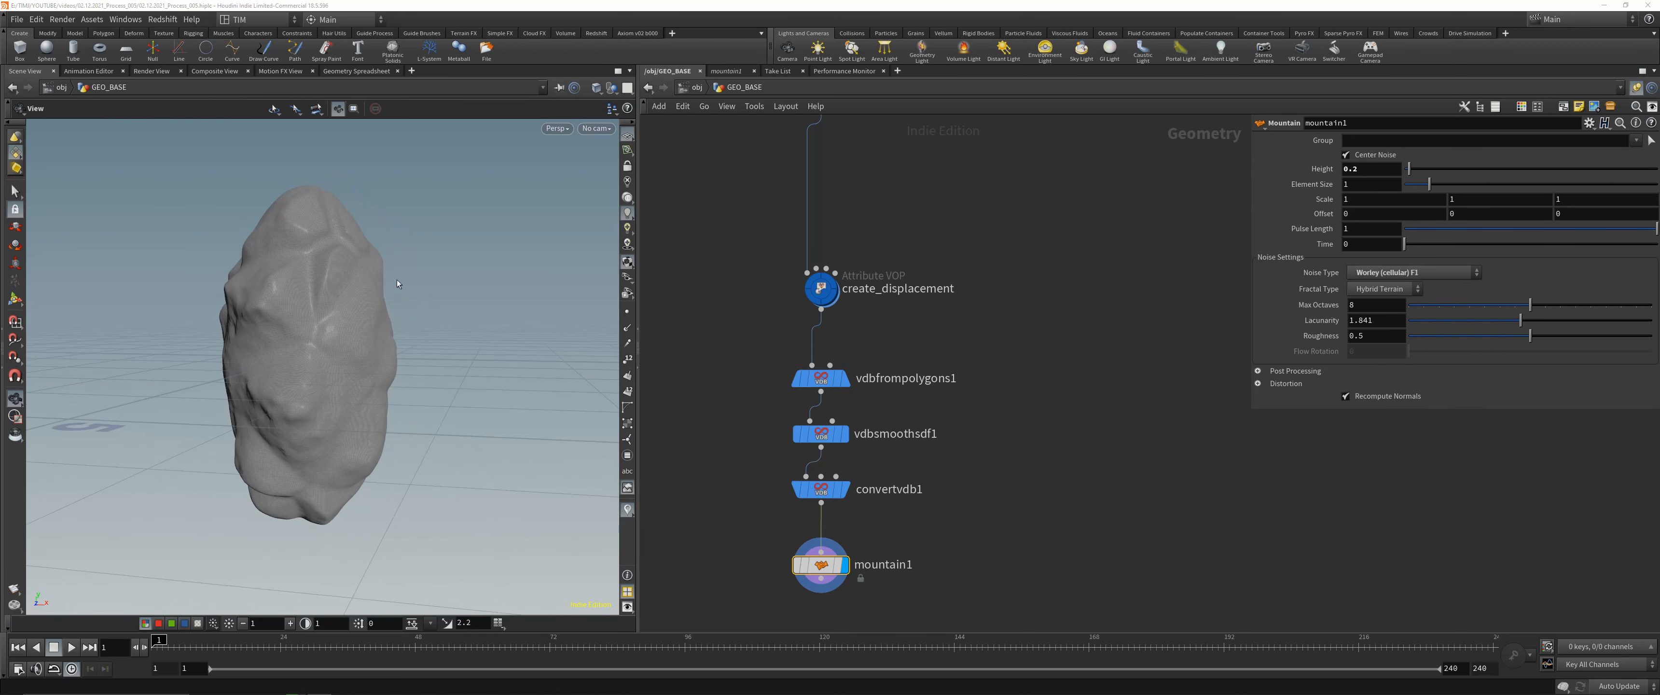
pyautogui.moveTo(345, 275); pyautogui.dragTo(380, 284)
pyautogui.click(1415, 273)
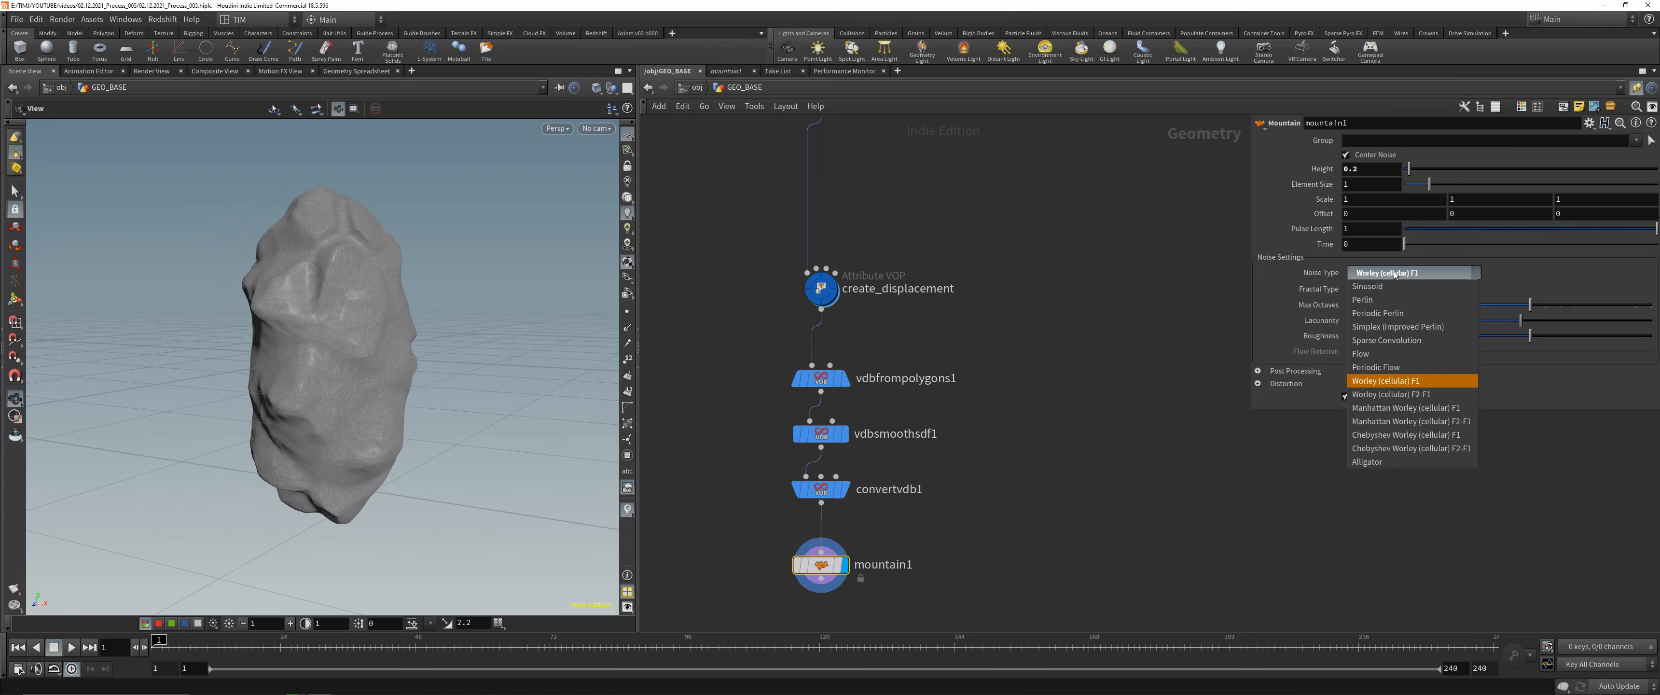
pyautogui.click(1103, 412)
pyautogui.moveTo(416, 216); pyautogui.dragTo(354, 219)
# - Reveal the Mountain's post-processing and distortion settings and enable Lattice Warp
pyautogui.click(1258, 371)
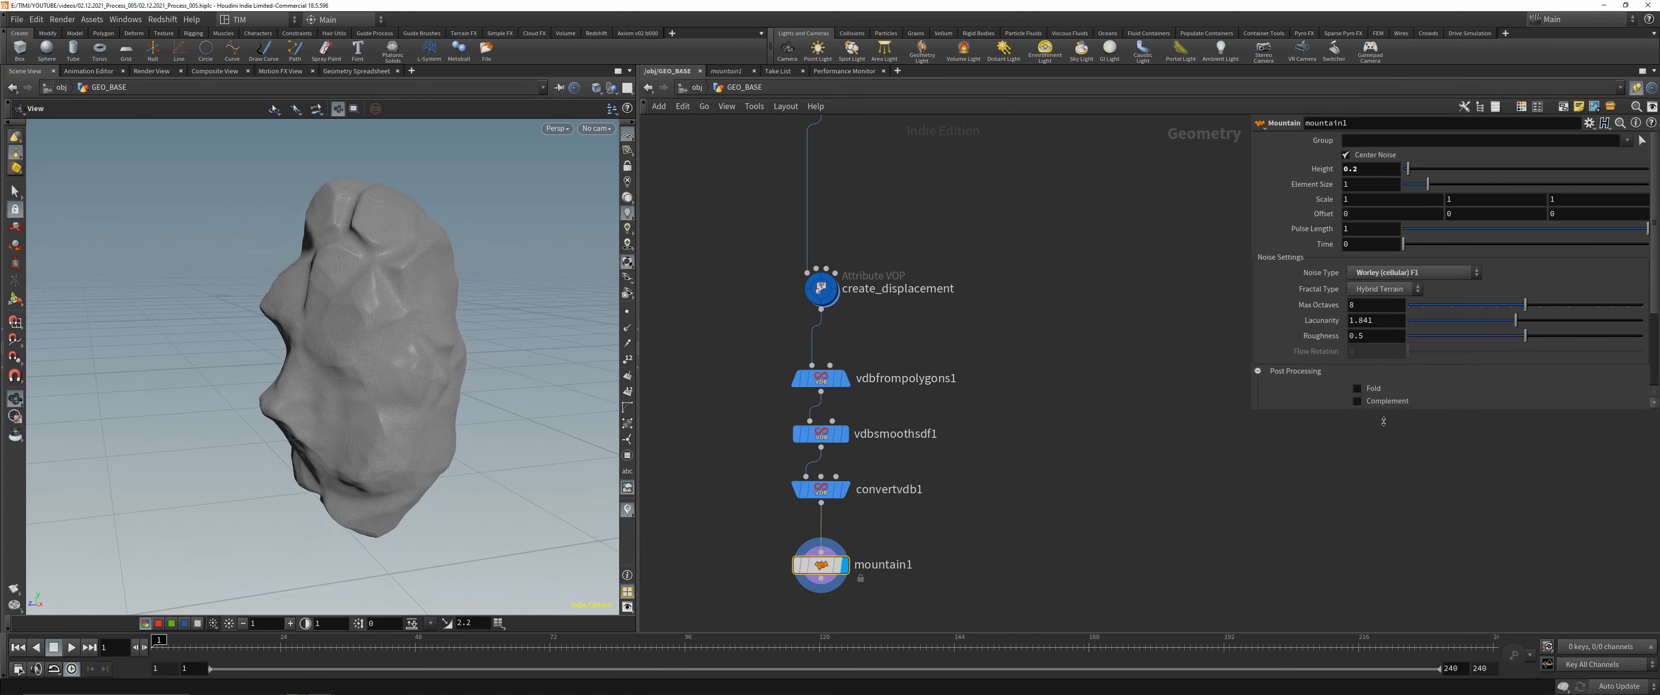
pyautogui.moveTo(1383, 422); pyautogui.dragTo(1323, 536)
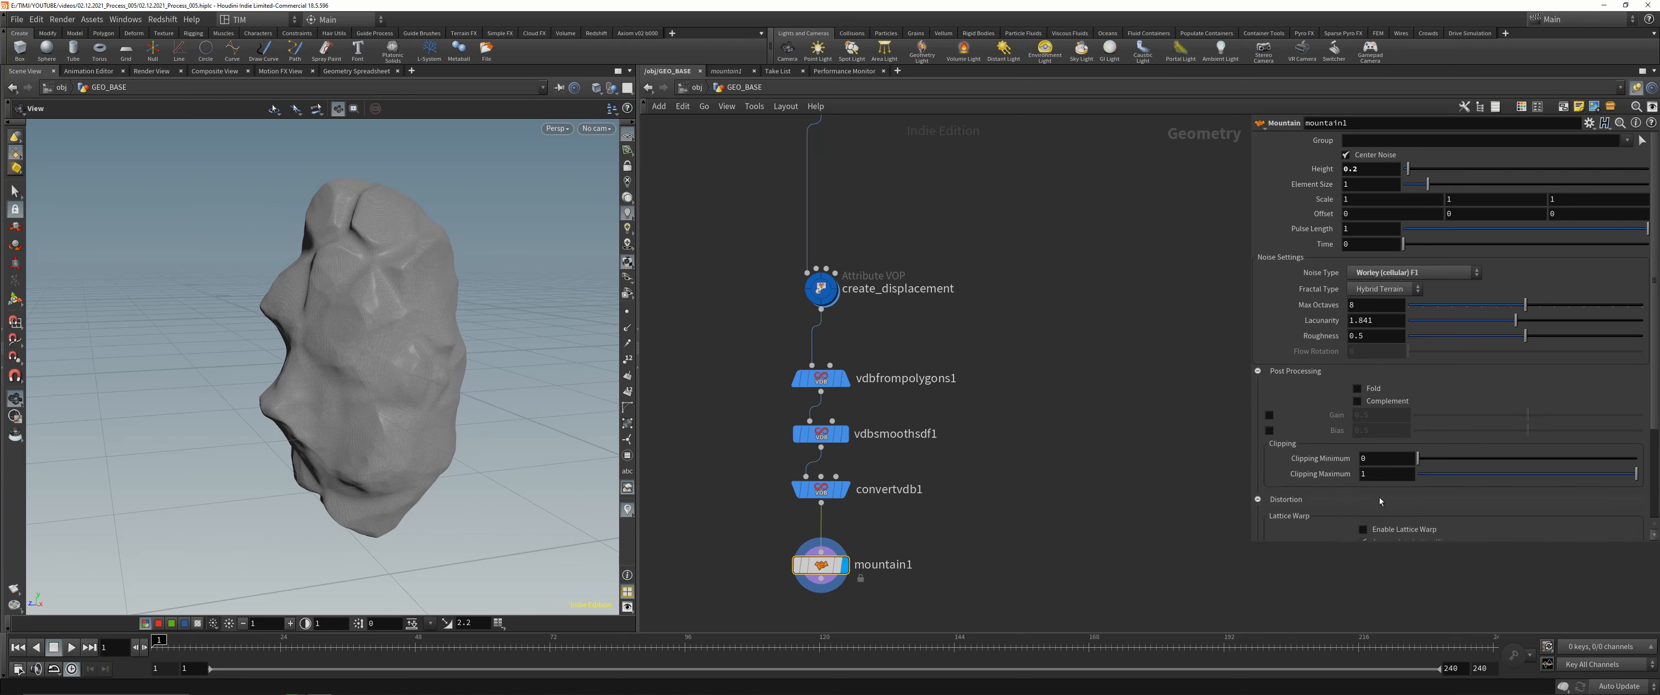
pyautogui.scroll(-4, 1276, 505)
pyautogui.click(1379, 410)
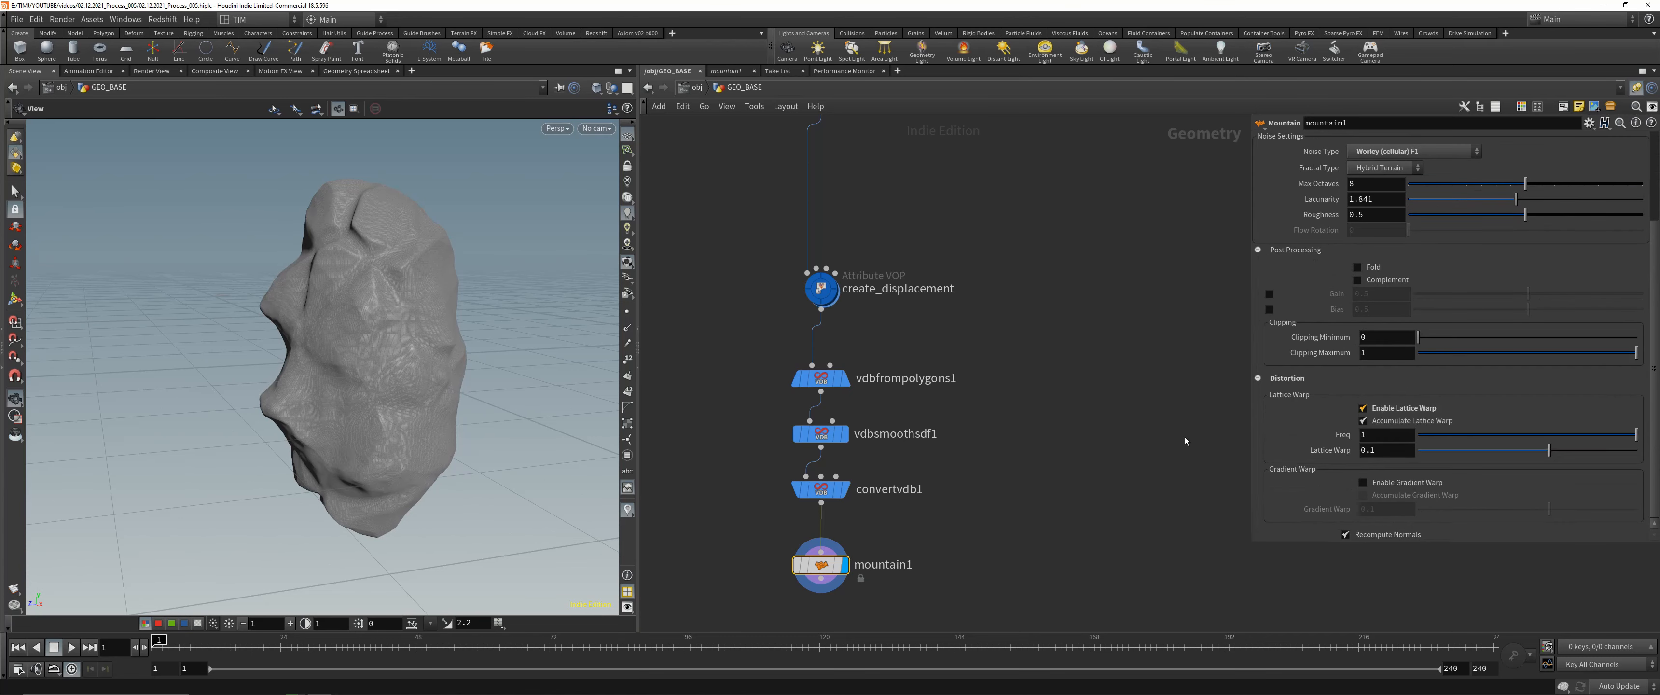
pyautogui.scroll(4, 1322, 347)
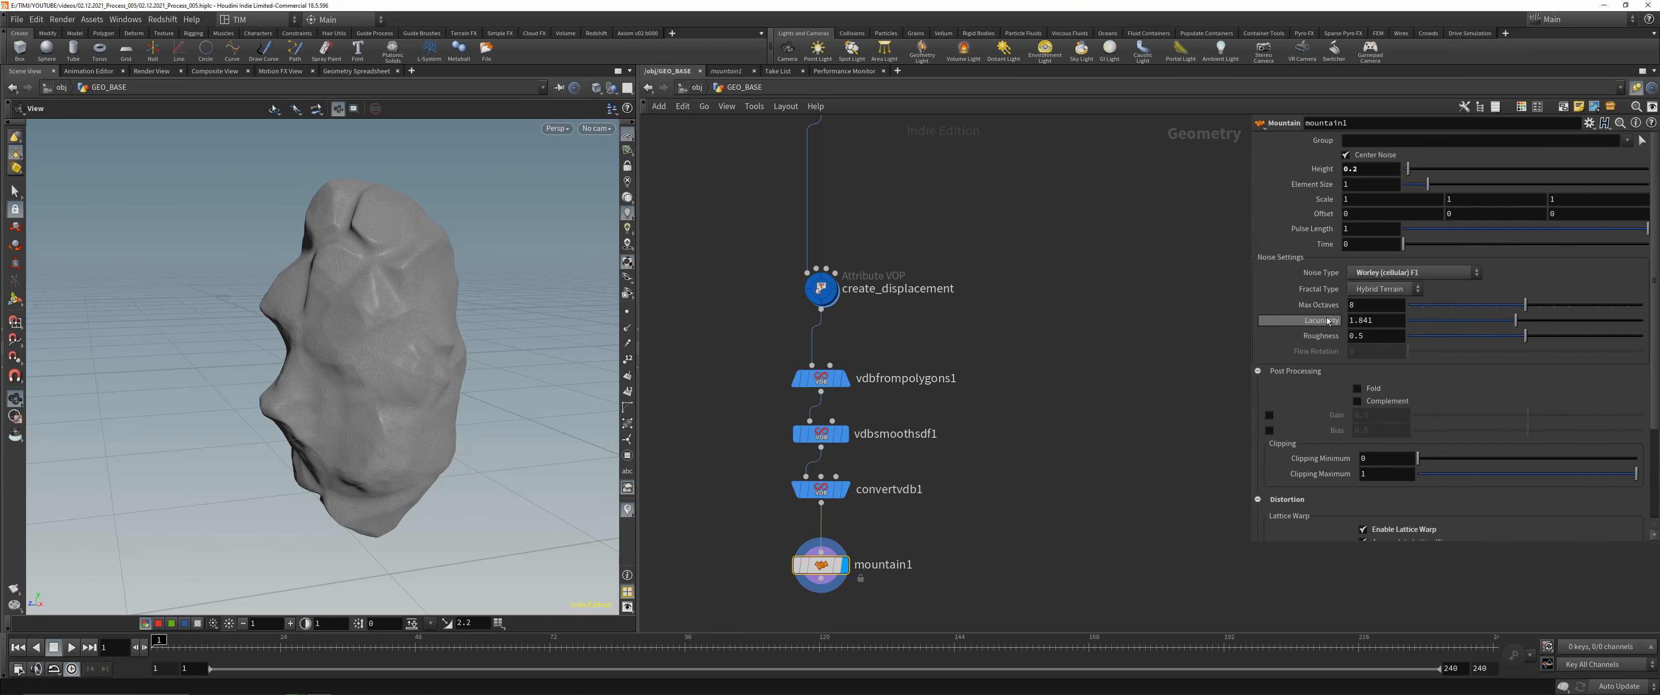
# - Try the Standard (fBm), None and Terrain fractal types on the Mountain and return it to Hybrid Terrain
pyautogui.click(1382, 289)
pyautogui.click(1389, 317)
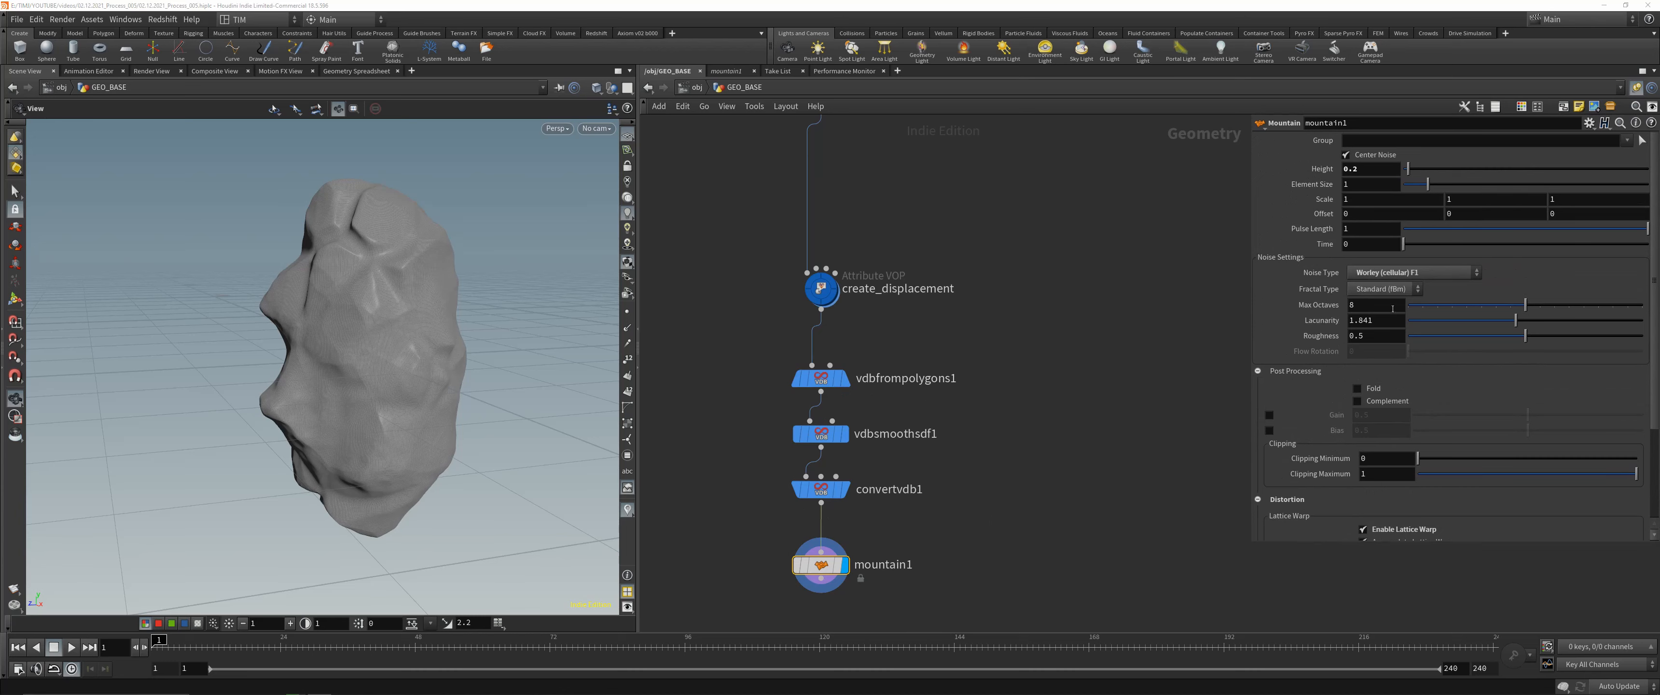
pyautogui.moveTo(380, 314); pyautogui.dragTo(310, 329)
pyautogui.click(1380, 288)
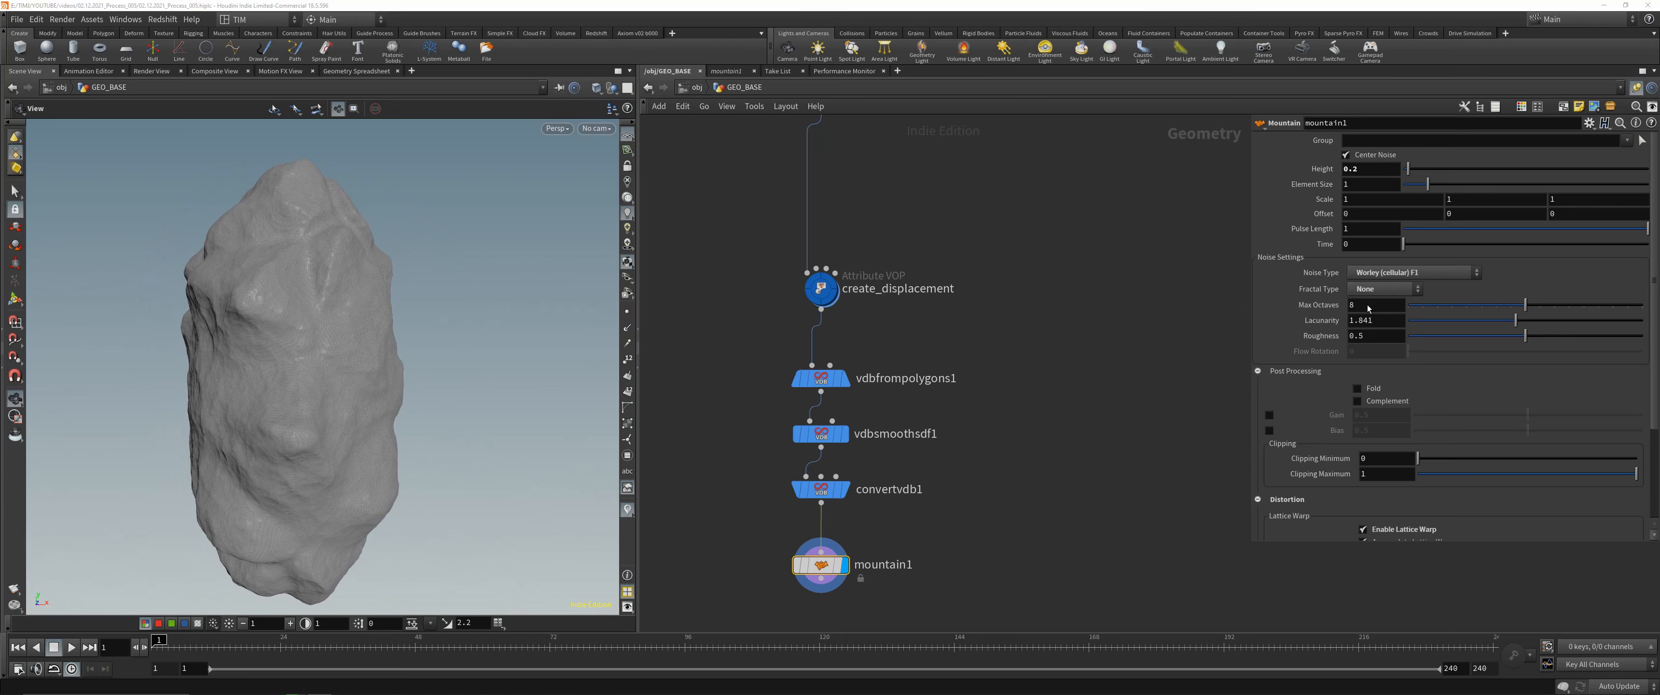
pyautogui.click(1378, 284)
pyautogui.click(1421, 290)
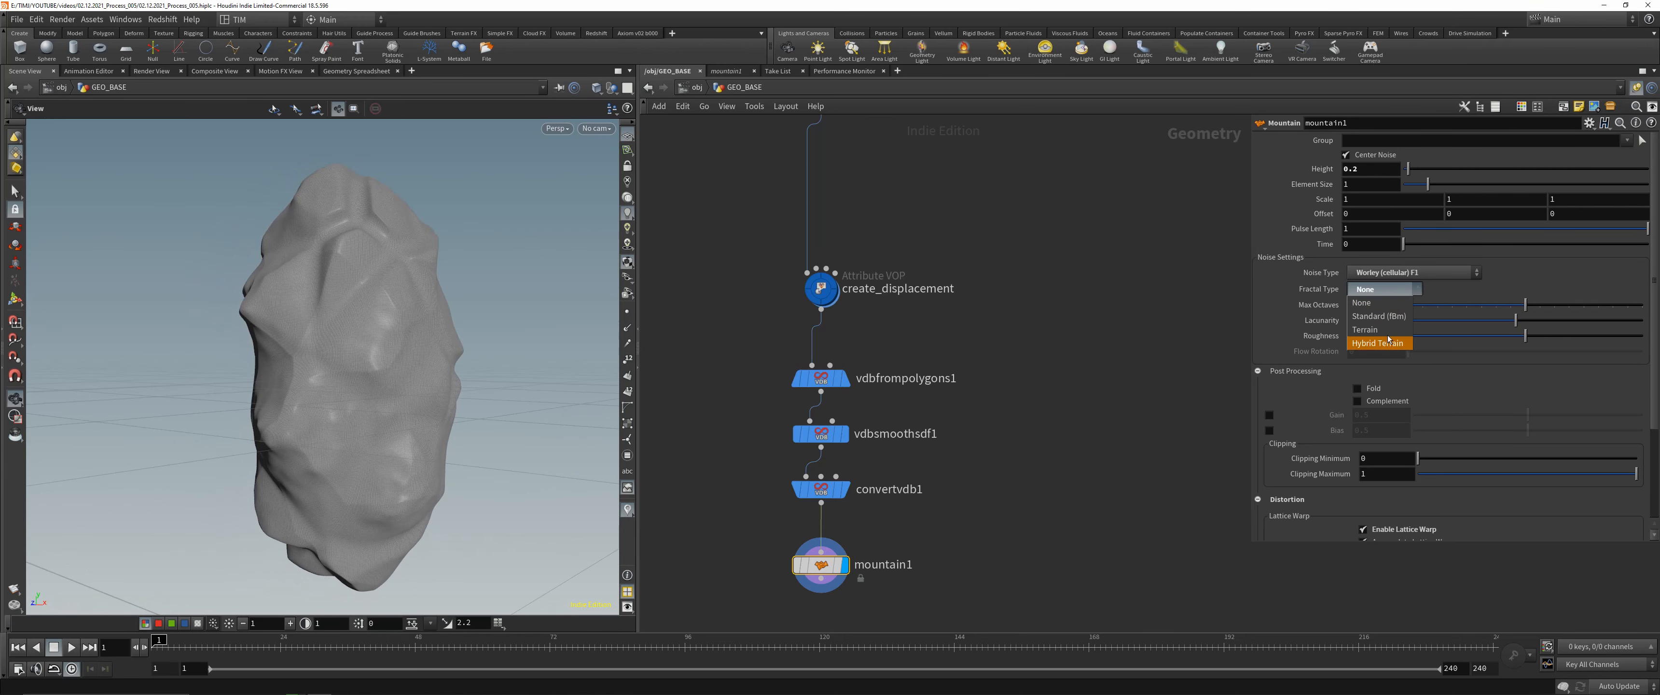
pyautogui.click(1380, 334)
pyautogui.click(1378, 289)
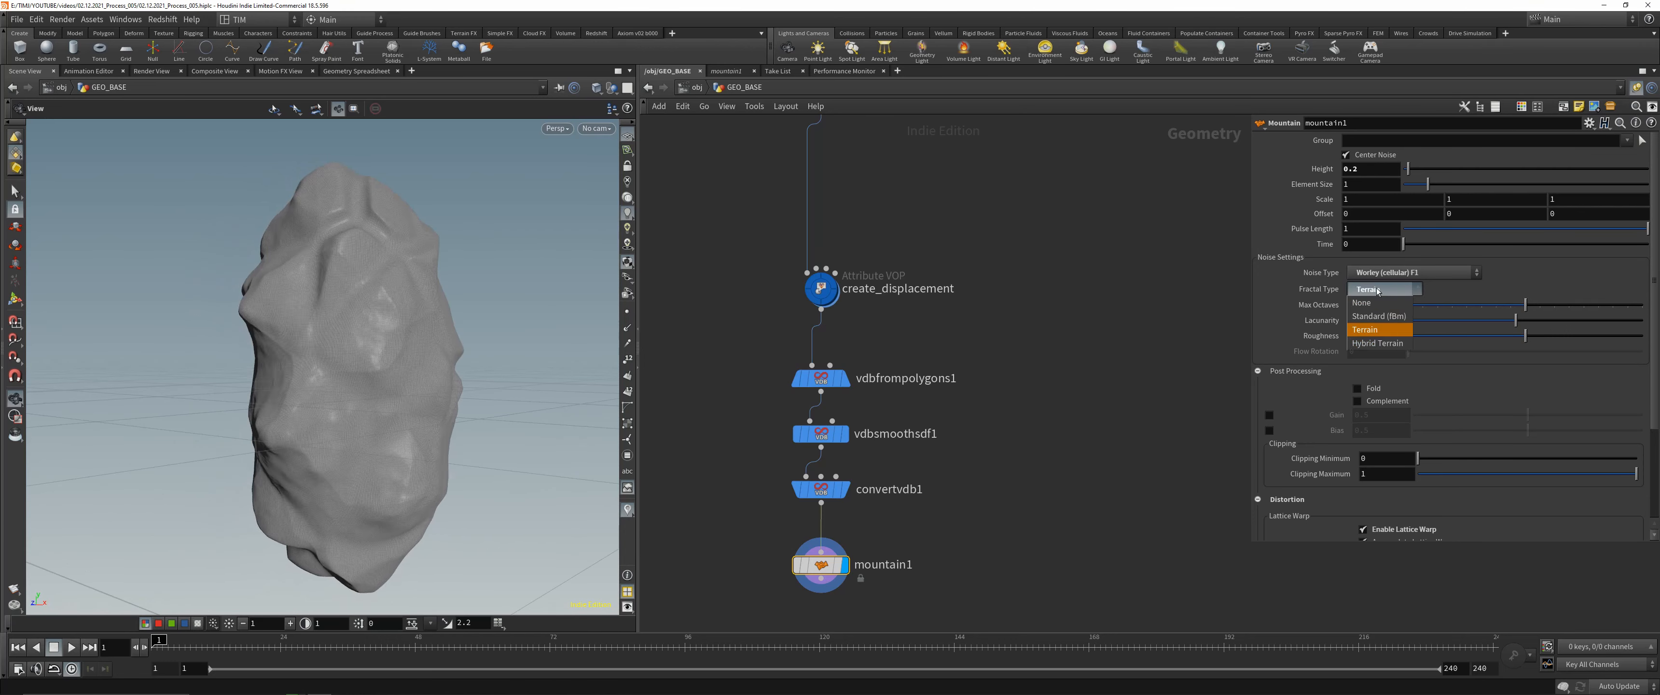
pyautogui.click(1377, 343)
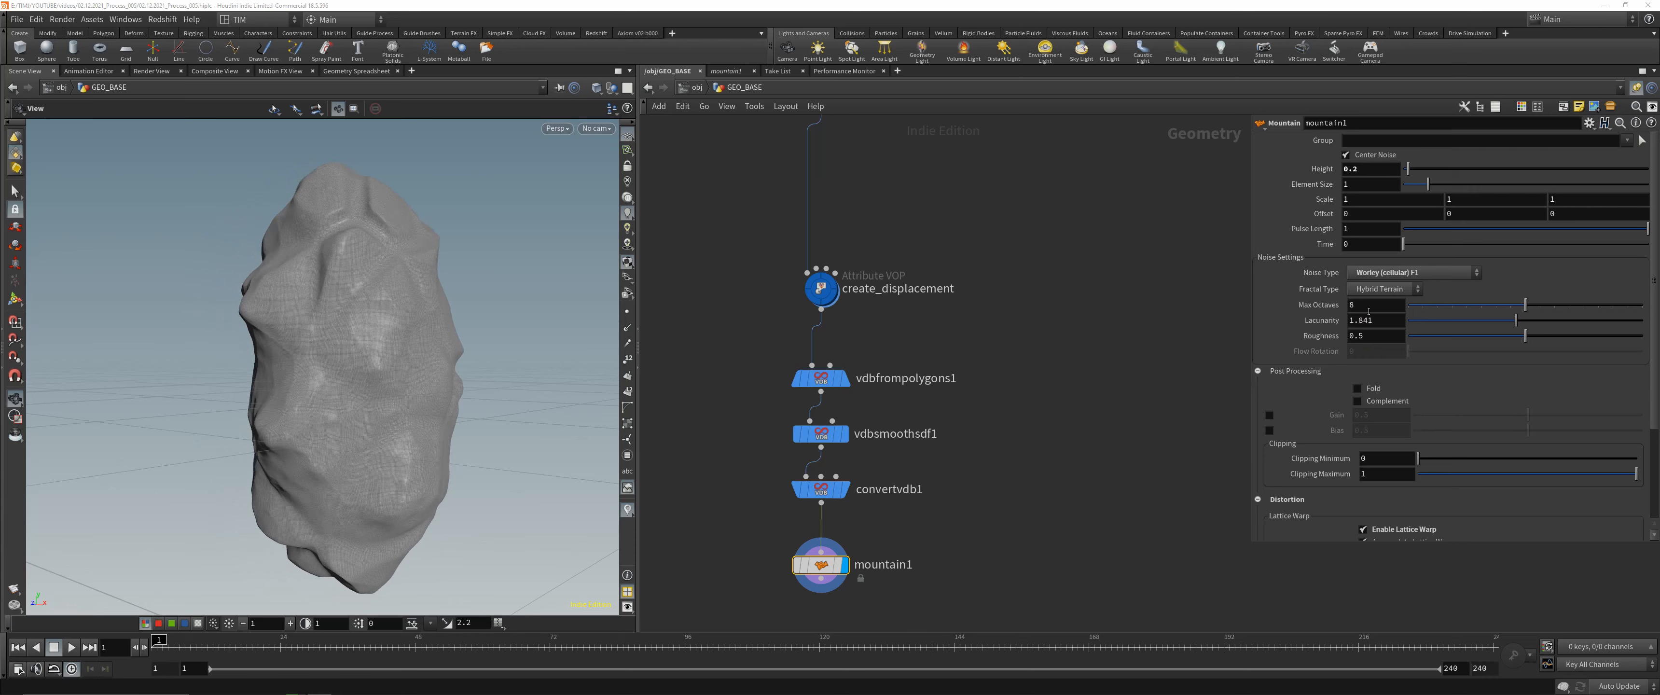
# - Try a roughness of 1 on the Mountain noise and inspect the rock
pyautogui.doubleClick(1366, 336)
pyautogui.write('1')
pyautogui.press('Return')
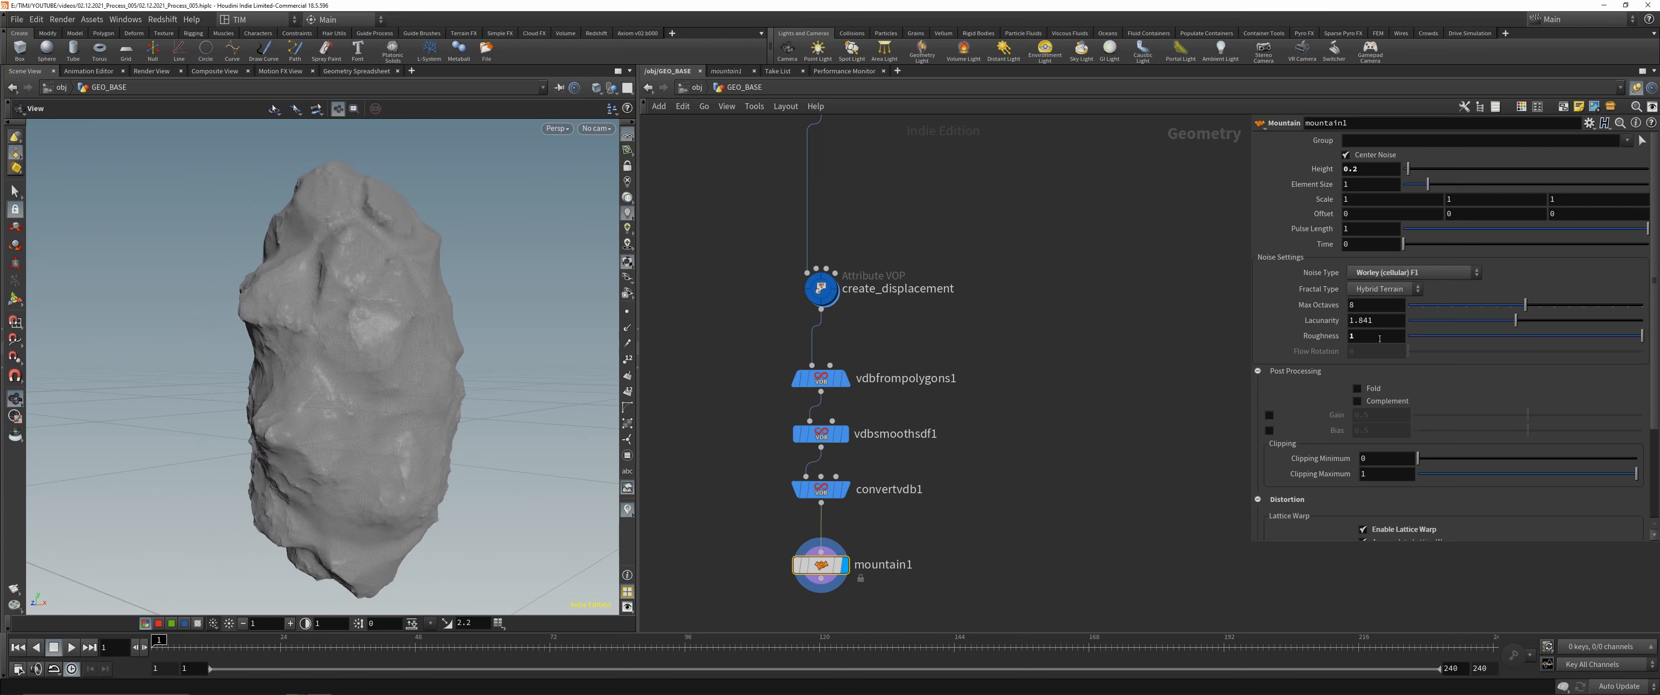
pyautogui.moveTo(349, 294); pyautogui.dragTo(299, 295)
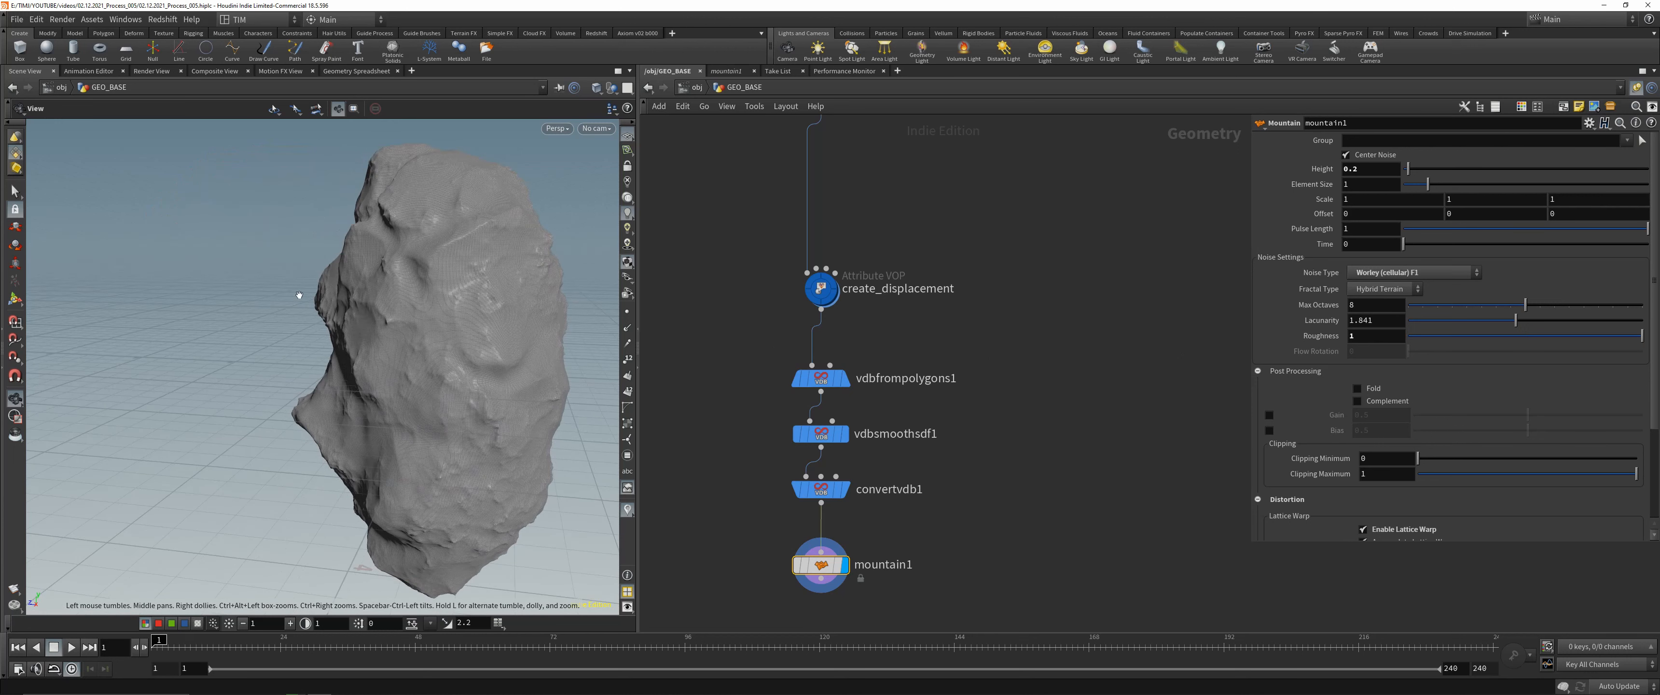
# - Set the Mountain's roughness to 0.75 and save the scene
pyautogui.click(1357, 336)
pyautogui.write('0.75')
pyautogui.press('Return')
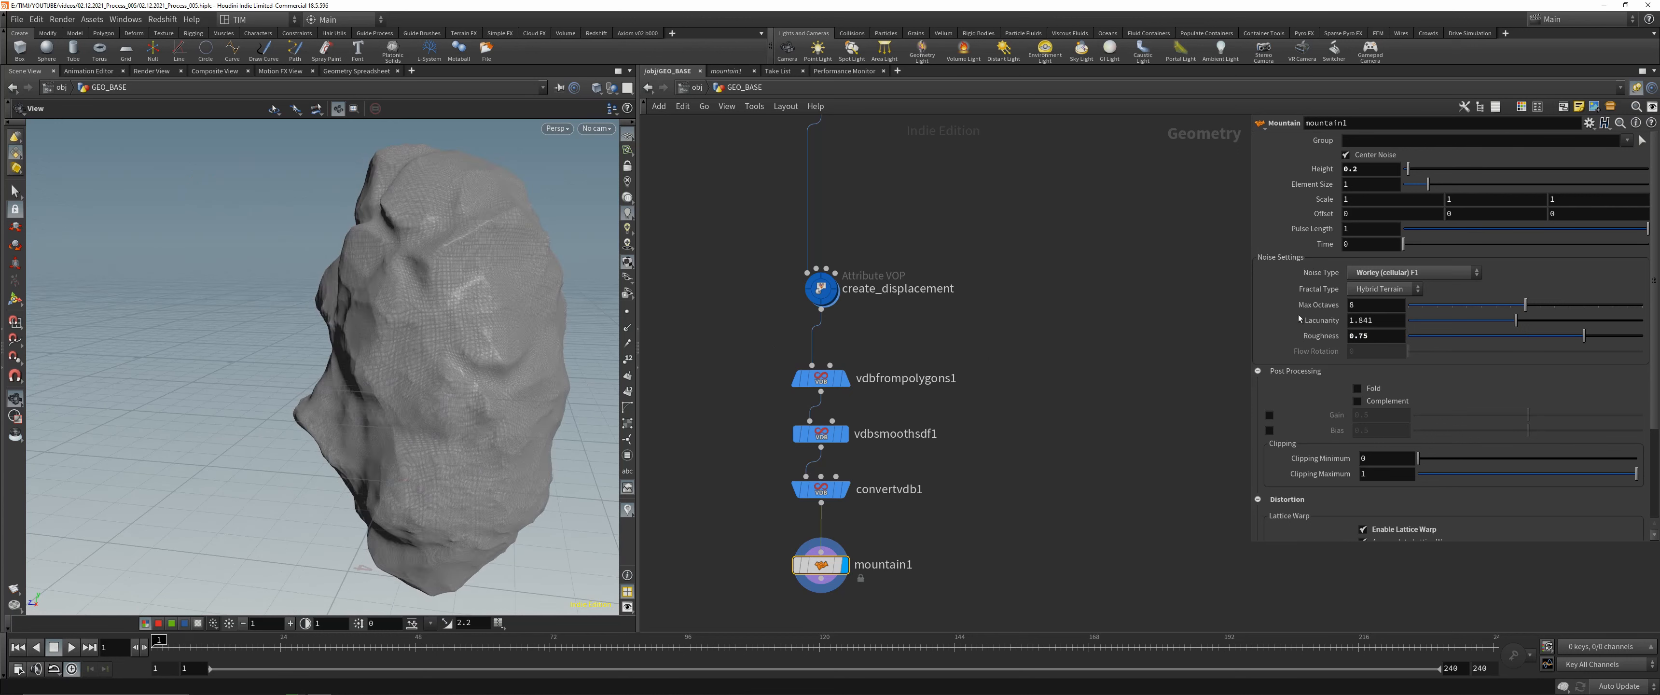
pyautogui.moveTo(335, 284); pyautogui.dragTo(98, 336)
pyautogui.hotkey('ctrl', 's')
# - Move the chain from create_displacement through Mountain up closer to the INPUT_GEO null
pyautogui.scroll(-5, 892, 442)
pyautogui.moveTo(771, 576); pyautogui.dragTo(943, 327)
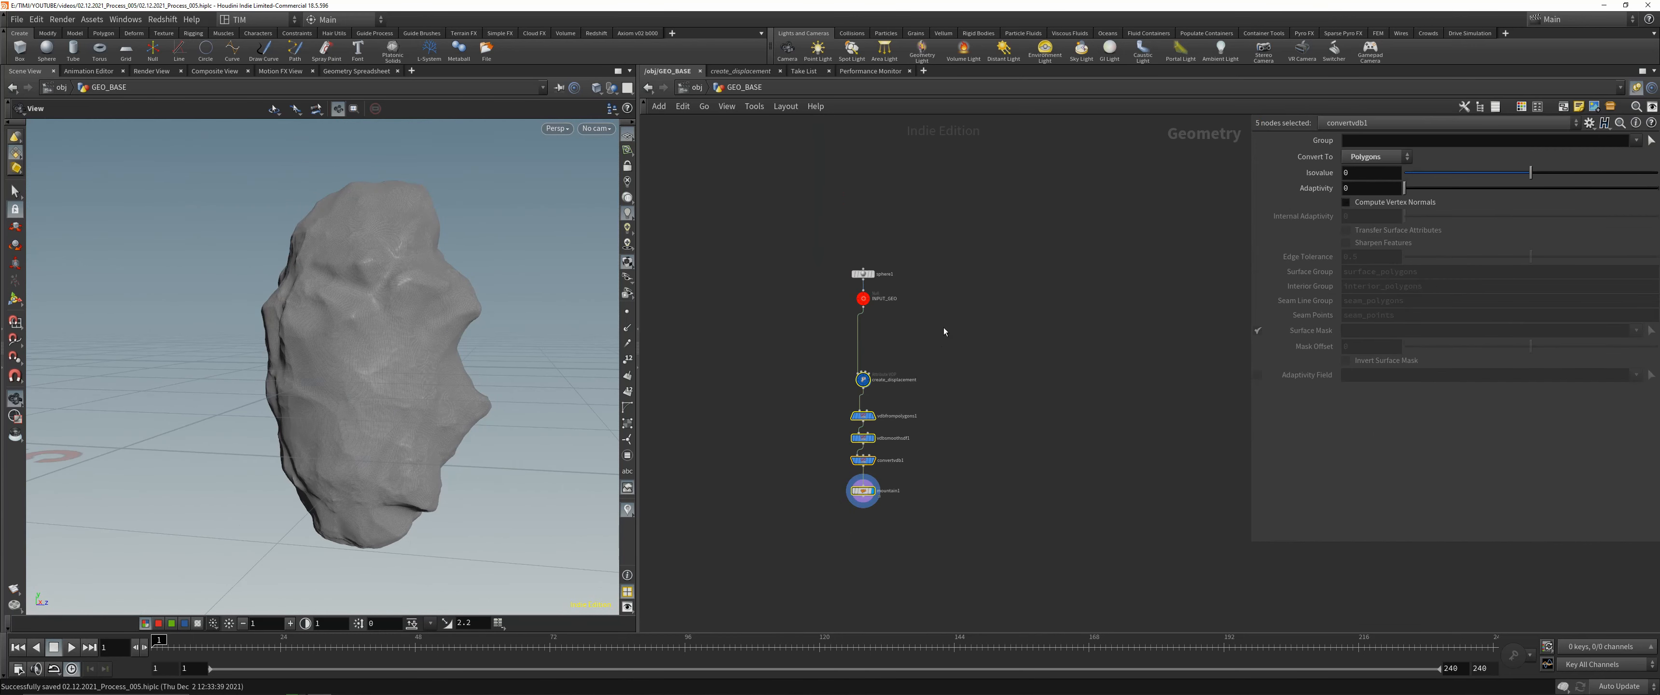
pyautogui.scroll(3, 943, 327)
pyautogui.moveTo(810, 348); pyautogui.dragTo(811, 341)
pyautogui.click(986, 482)
pyautogui.moveTo(986, 483); pyautogui.dragTo(978, 405, button='middle')
# - Duplicate the INPUT_GEO null below Mountain, connected to its output, and rename the displayed copy OUTPUT_FOR_MASK
pyautogui.keyDown('alt'); pyautogui.moveTo(967, 317); pyautogui.dragTo(797, 555); pyautogui.keyUp('alt')
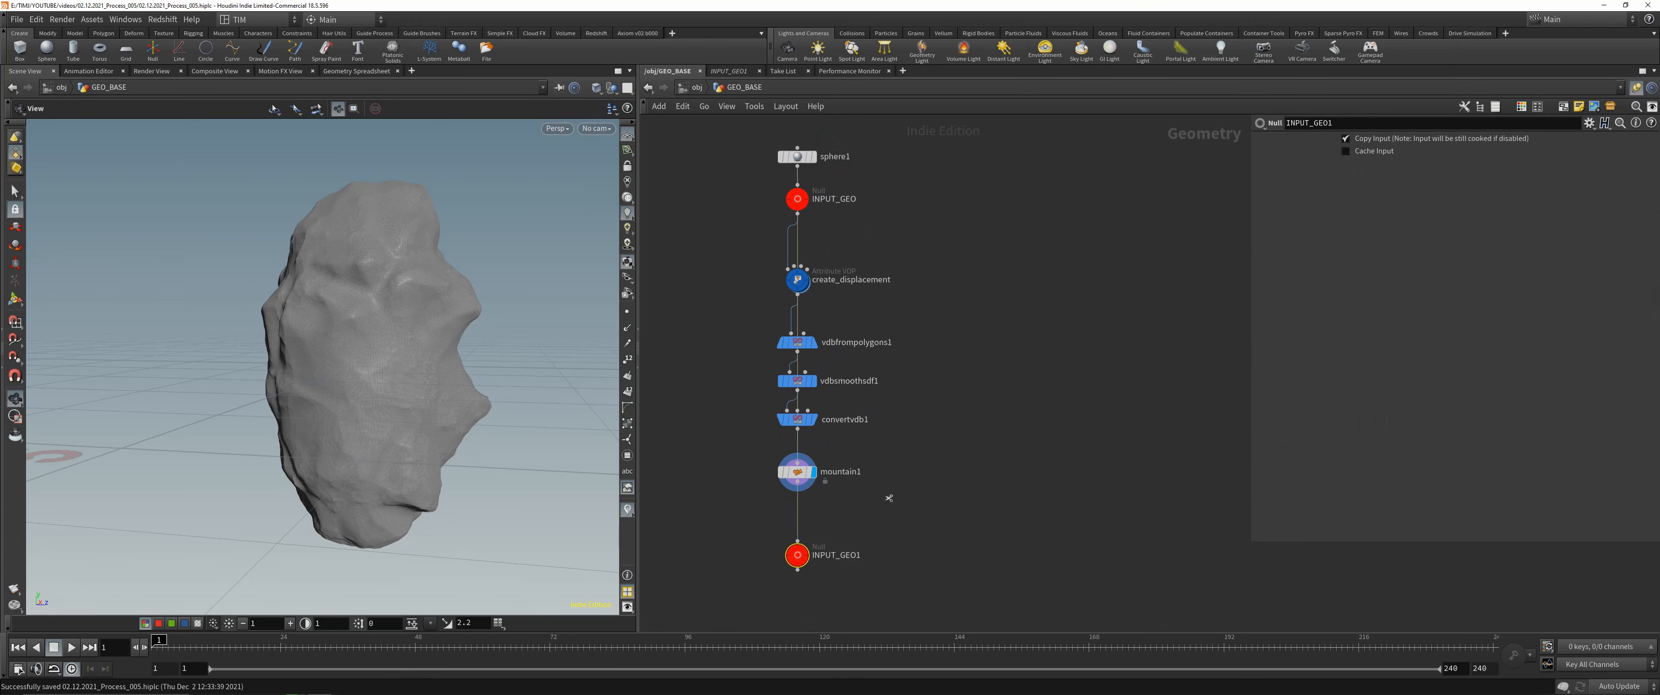
pyautogui.moveTo(797, 482); pyautogui.dragTo(797, 541)
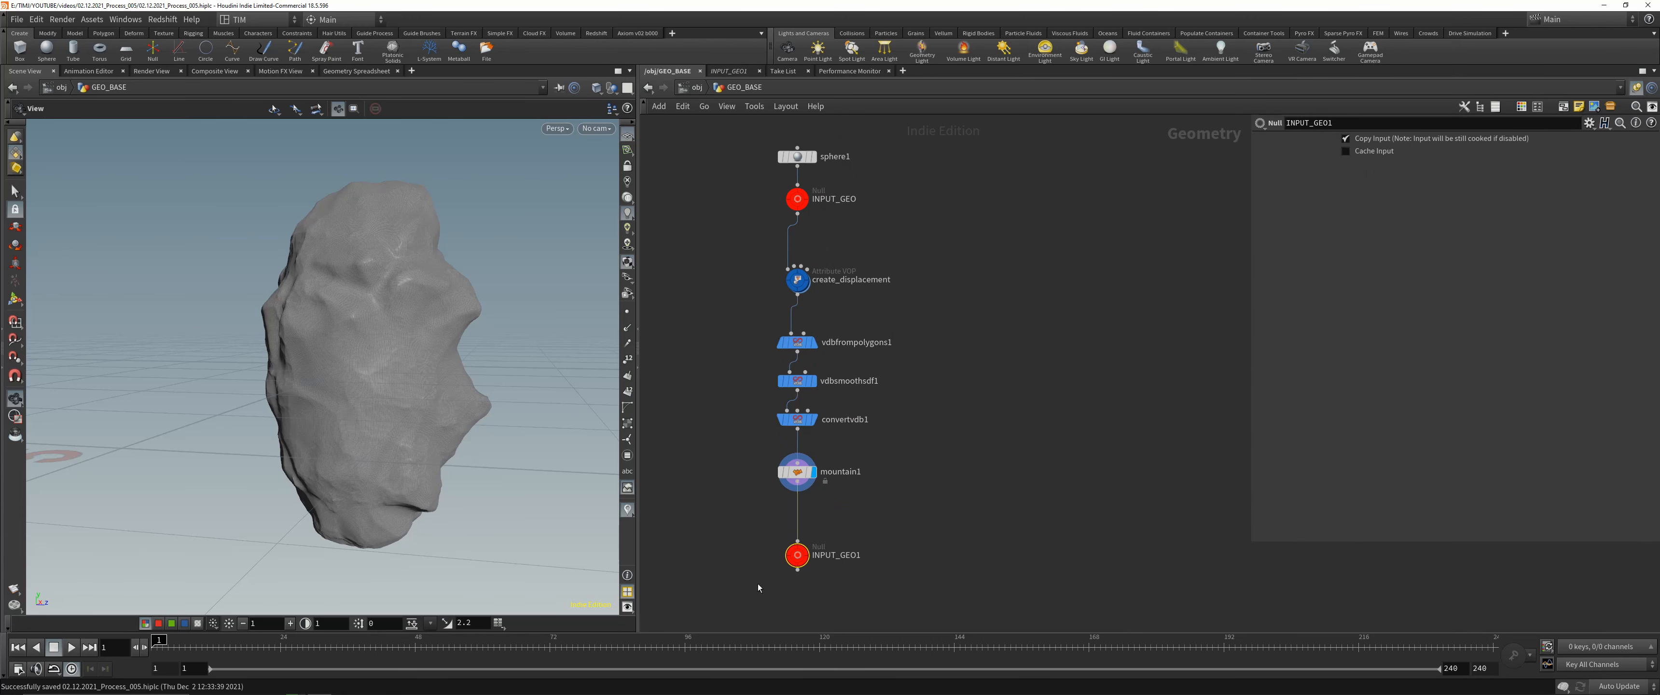
pyautogui.doubleClick(814, 556)
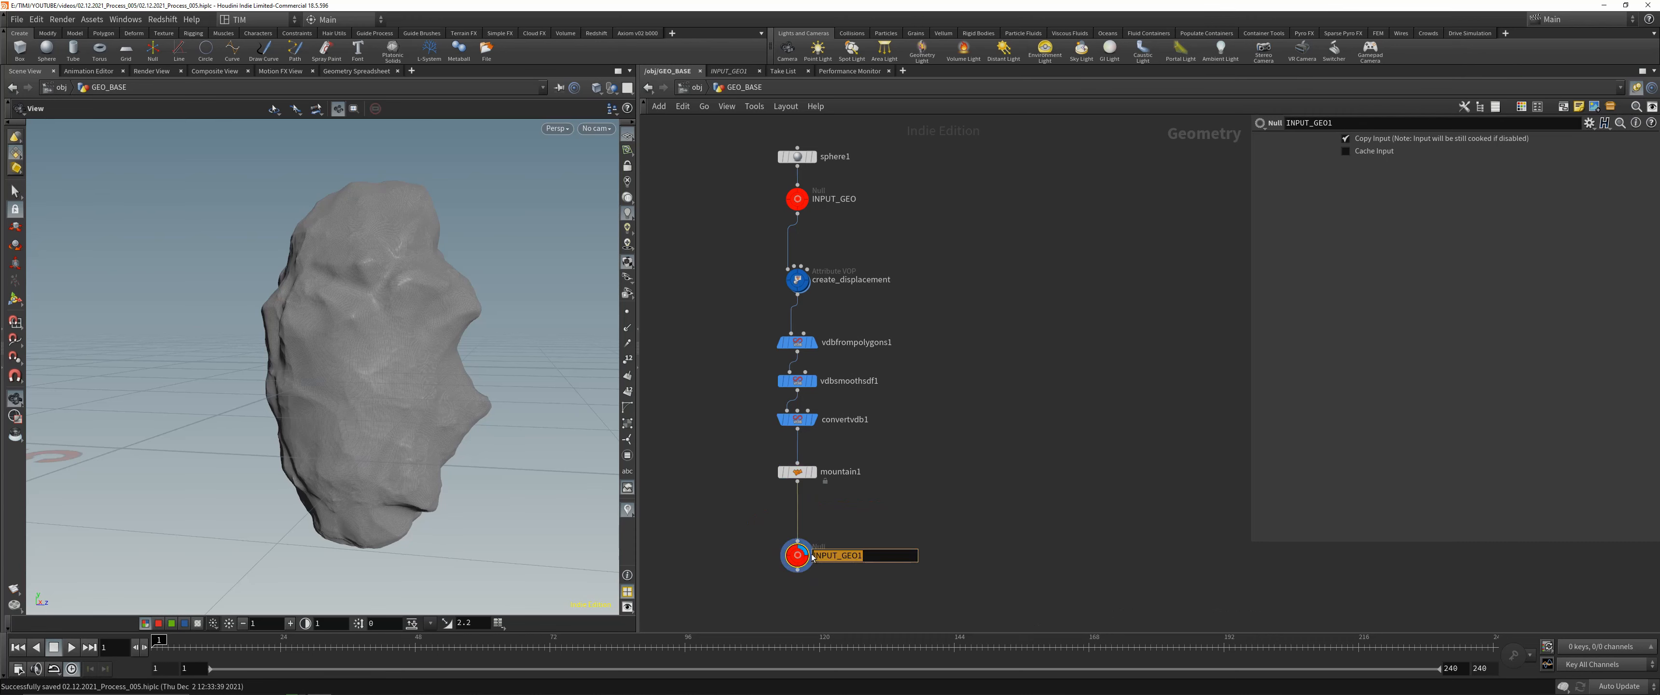
pyautogui.write('OUT')
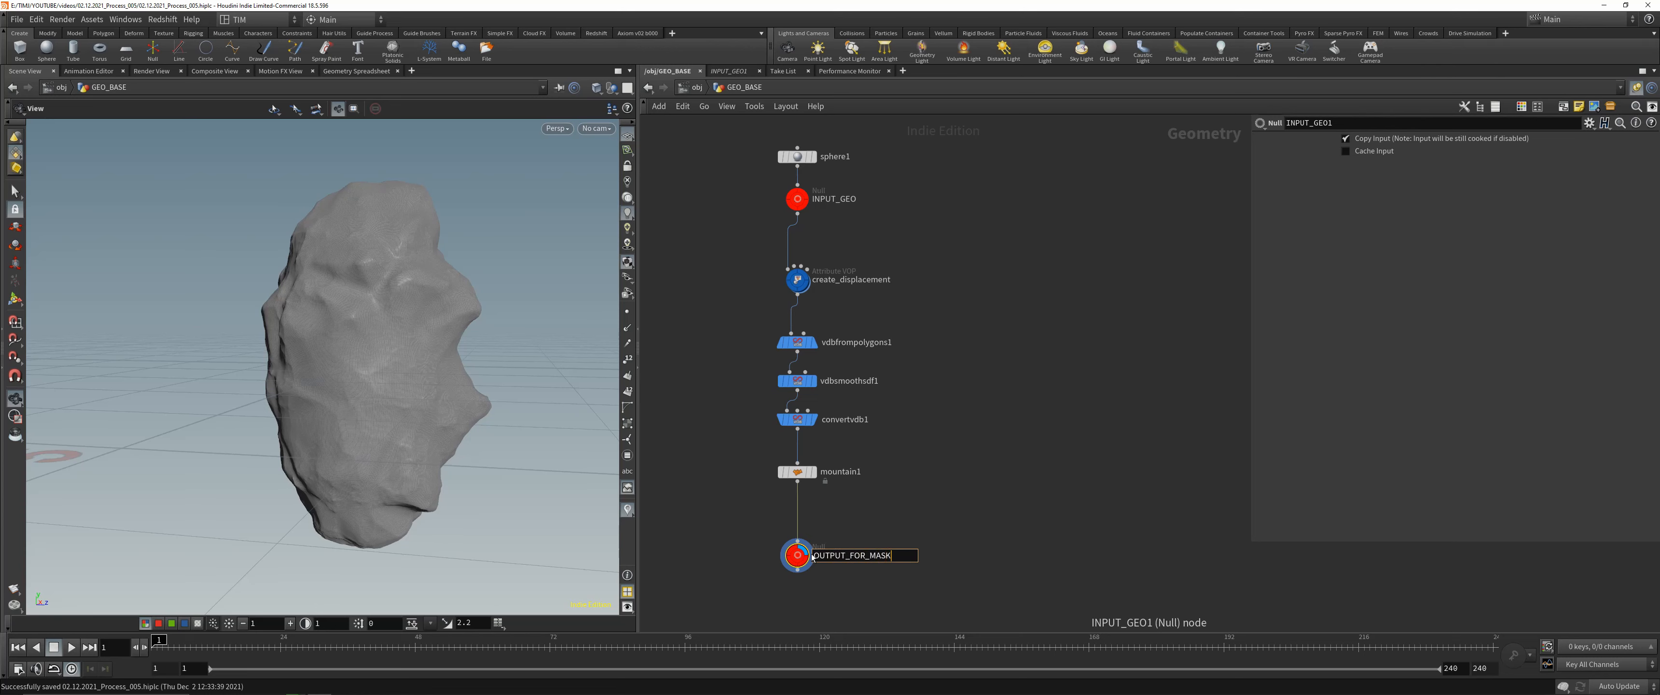
pyautogui.press('Return')
# - Add a Polygon-type Sphere beside OUTPUT_FOR_MASK, display it and set its frequency to 10
pyautogui.scroll(1, 864, 528)
pyautogui.moveTo(968, 522); pyautogui.dragTo(961, 471, button='middle')
pyautogui.scroll(-1, 956, 450)
pyautogui.click(961, 470)
pyautogui.scroll(1, 928, 510)
pyautogui.moveTo(928, 556); pyautogui.dragTo(909, 524, button='middle')
pyautogui.press('Tab')
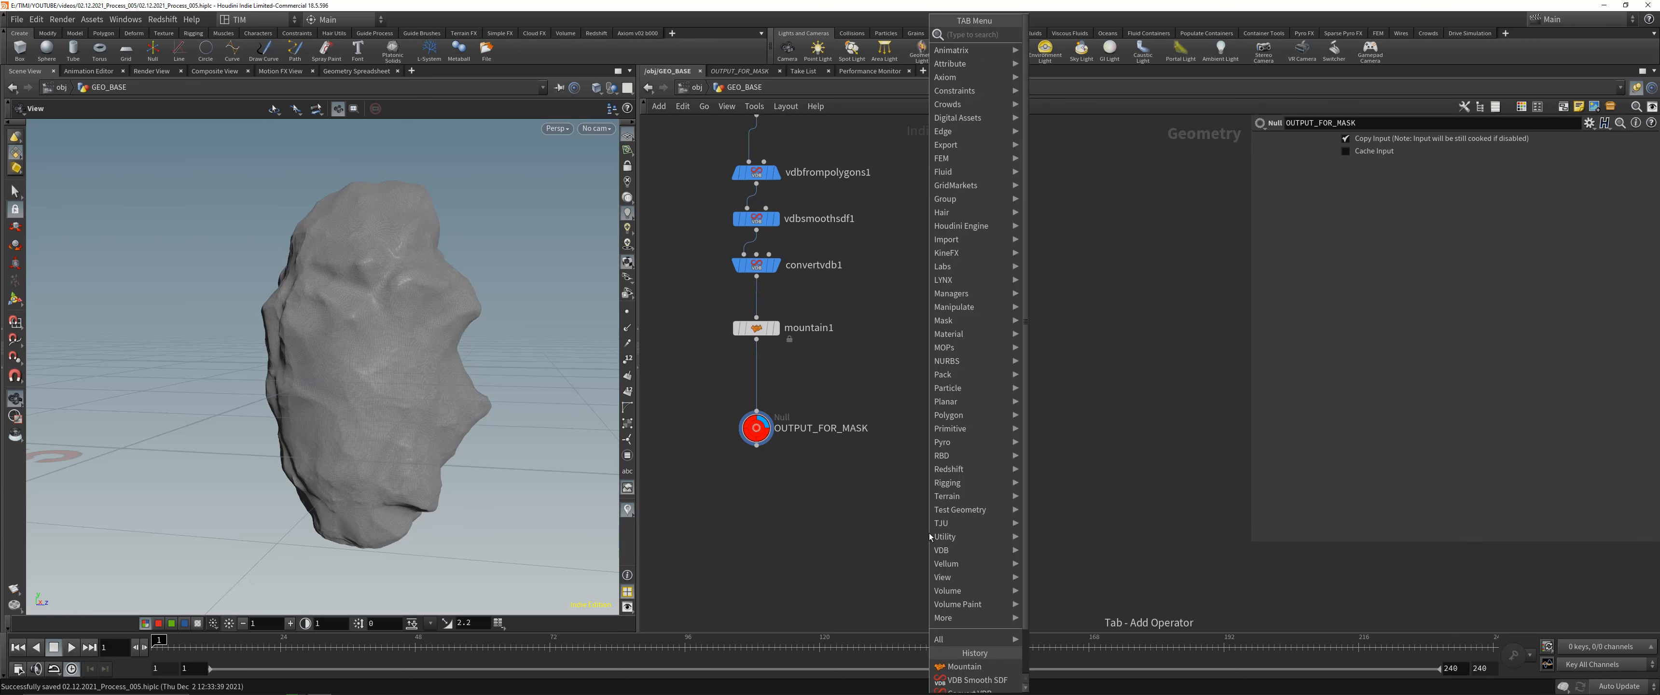
pyautogui.write('sp')
pyautogui.click(1077, 49)
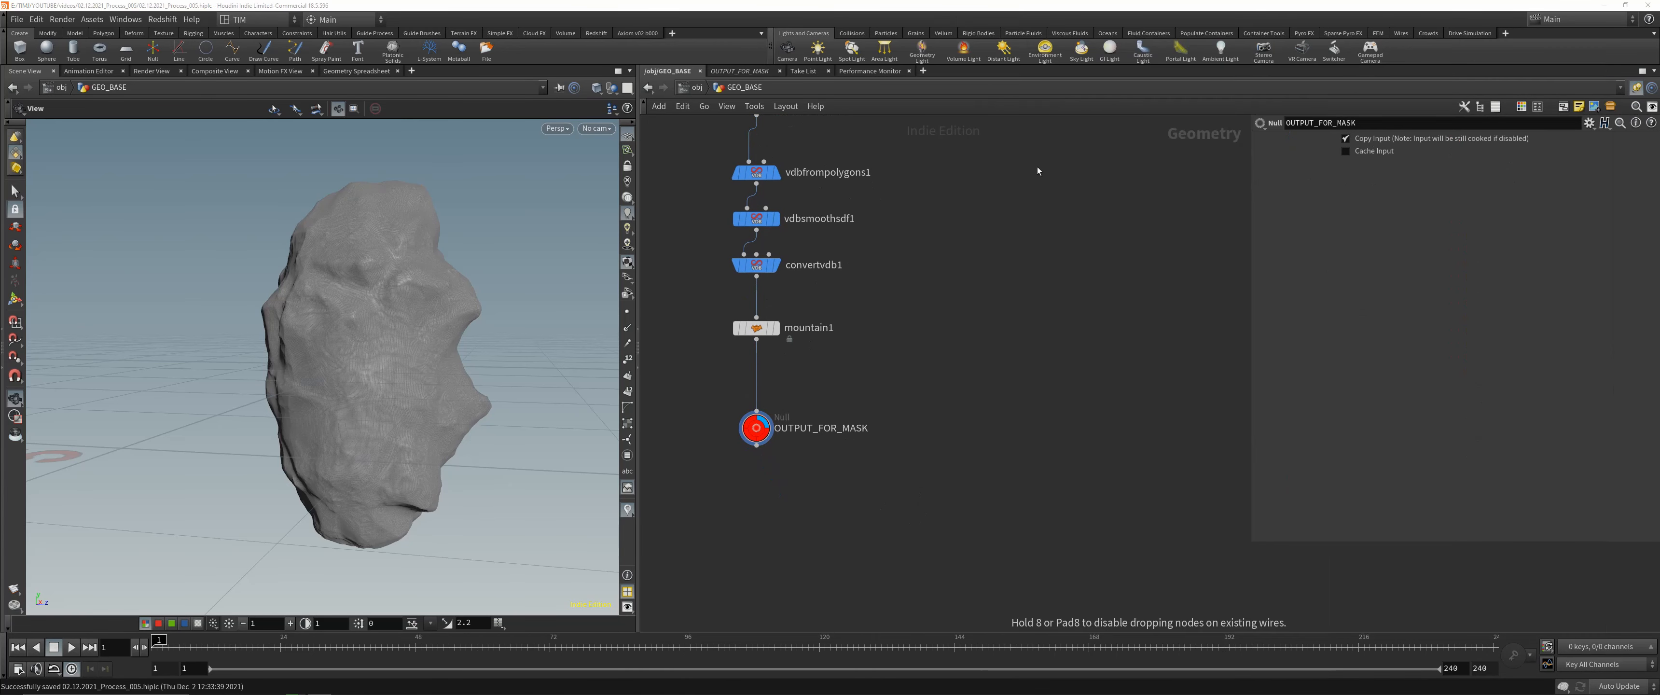
pyautogui.click(992, 435)
pyautogui.click(1392, 141)
pyautogui.click(1386, 167)
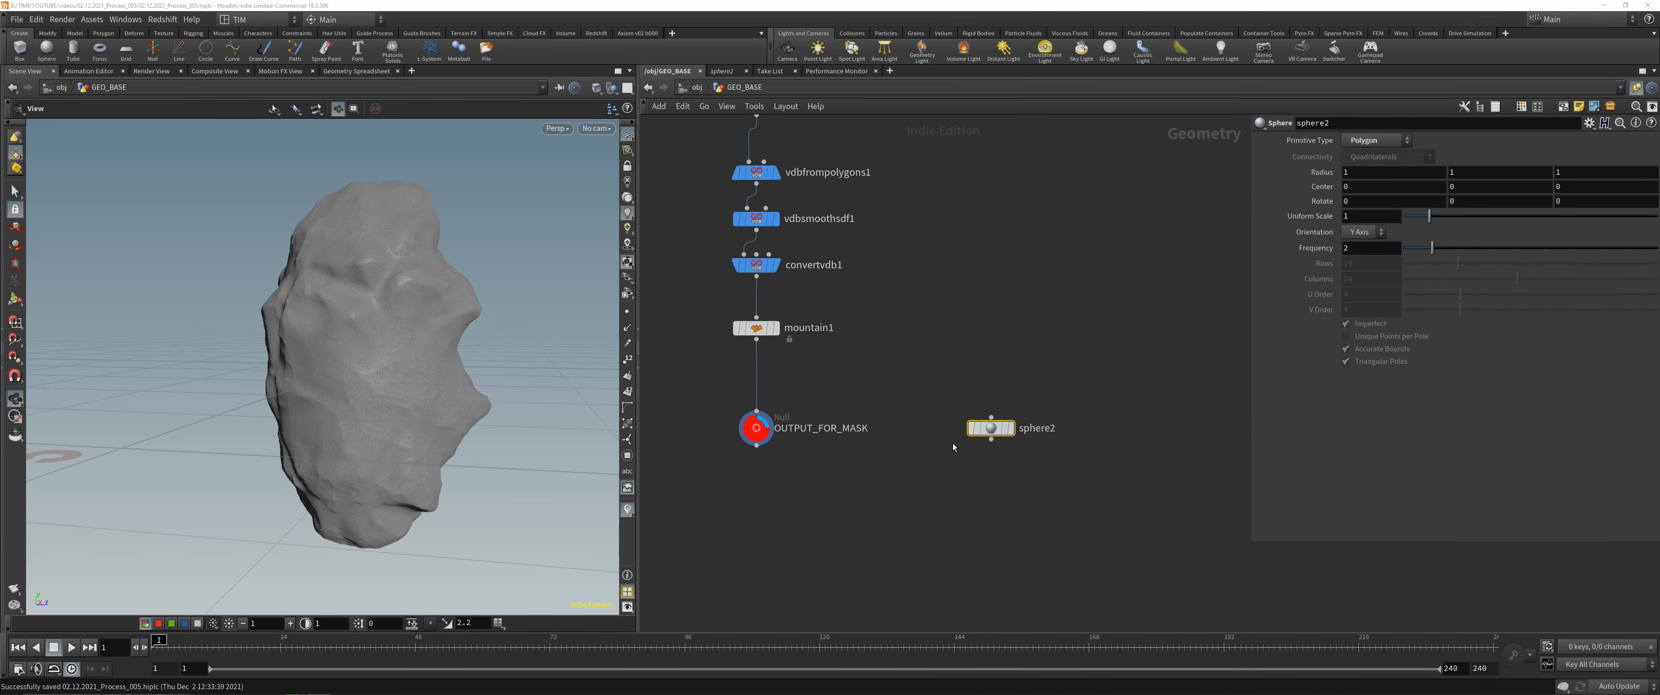
pyautogui.click(1011, 428)
pyautogui.moveTo(1432, 248); pyautogui.dragTo(1650, 252)
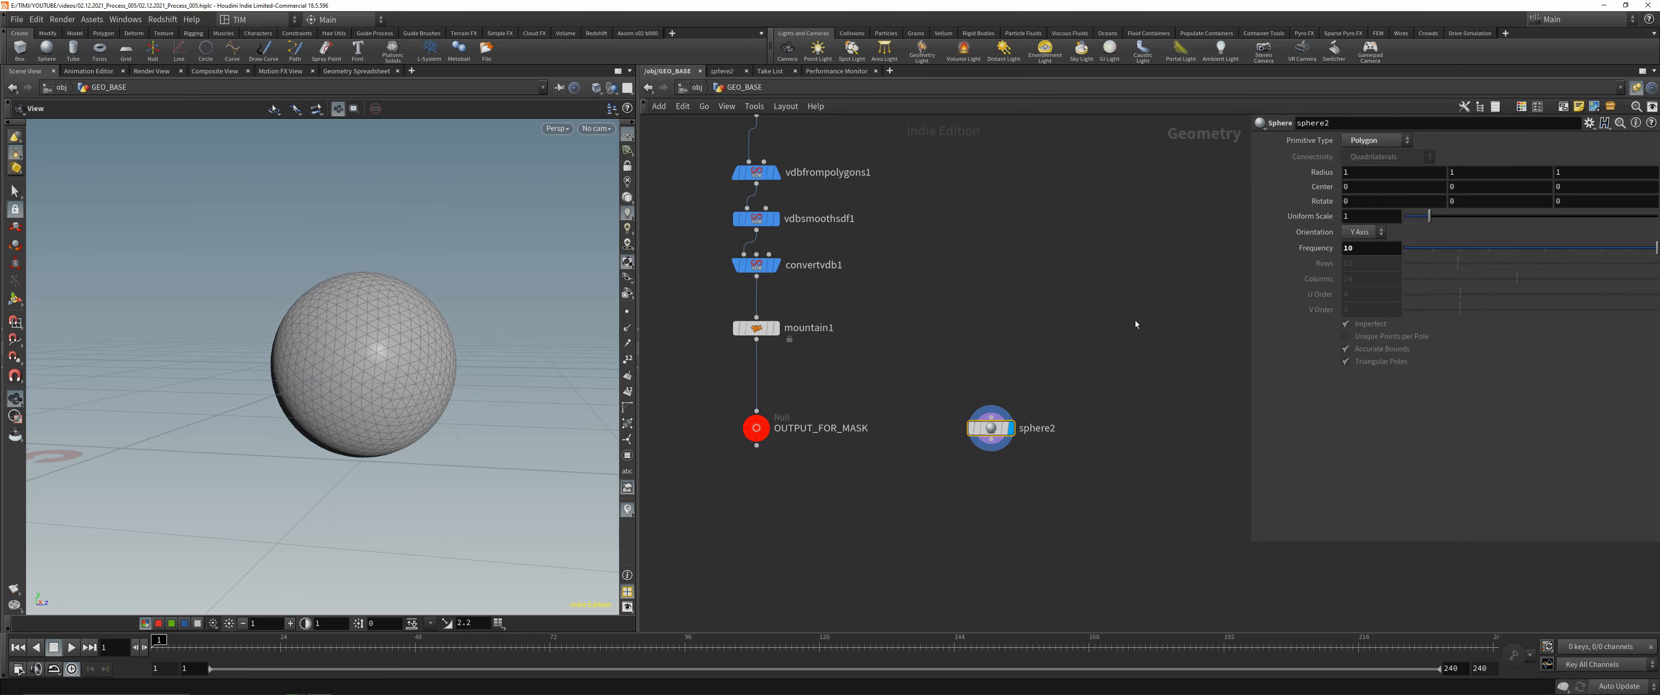
# - Add a Transform node below the new sphere, connect the sphere to it and display it
pyautogui.press('Tab')
pyautogui.write('tr')
pyautogui.click(1119, 61)
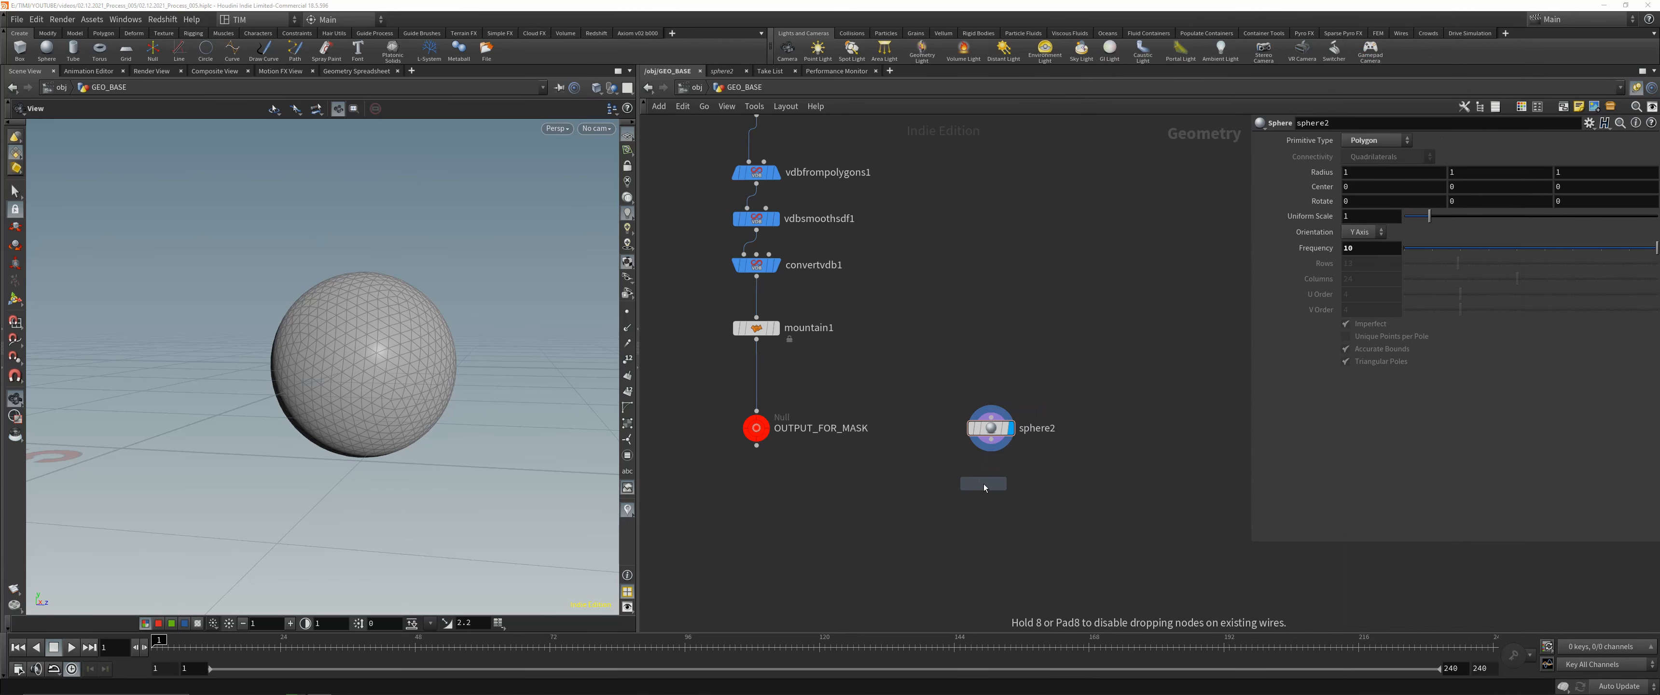
pyautogui.click(992, 484)
pyautogui.moveTo(992, 440); pyautogui.dragTo(991, 472)
pyautogui.click(1011, 483)
pyautogui.moveTo(813, 485); pyautogui.dragTo(813, 413, button='middle')
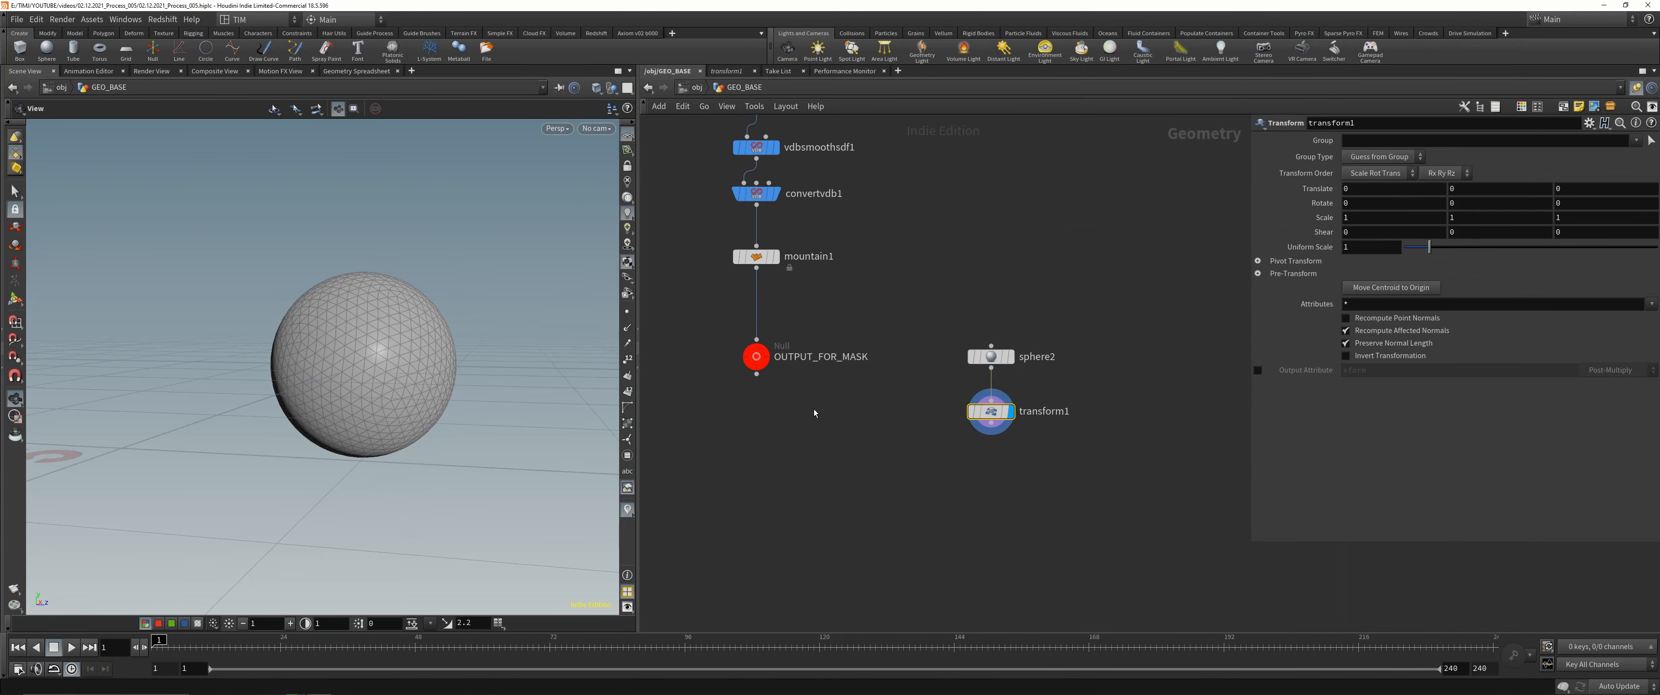
# - Show the Transform node's handle in the viewport and try moving the sphere with it
pyautogui.press('Return')
pyautogui.moveTo(369, 364); pyautogui.dragTo(436, 345)
pyautogui.hotkey('ctrl', 'z')
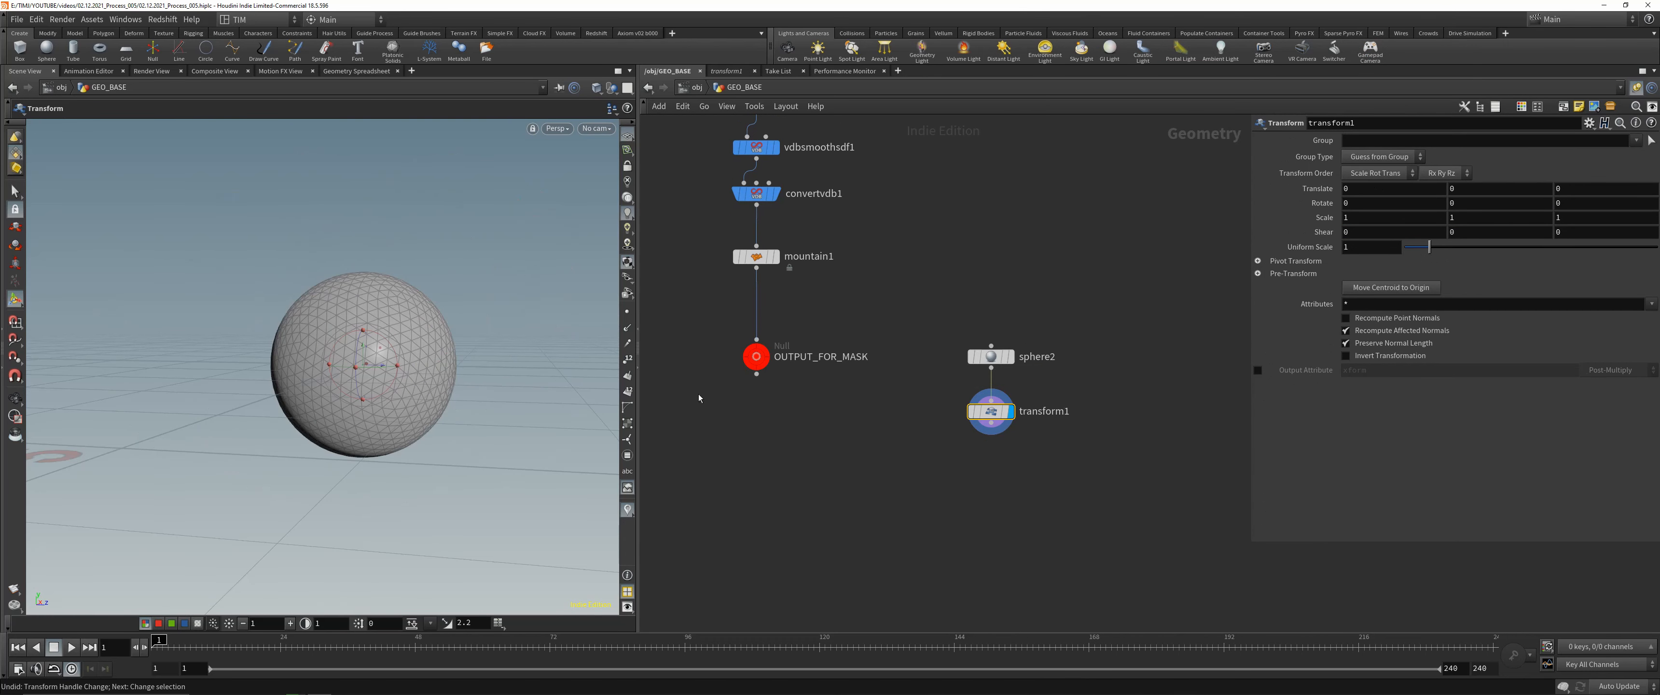
# - Add a Mask from Geometry node, connect OUTPUT_FOR_MASK to its first input and the Transform node to its second, and display it
pyautogui.click(992, 357)
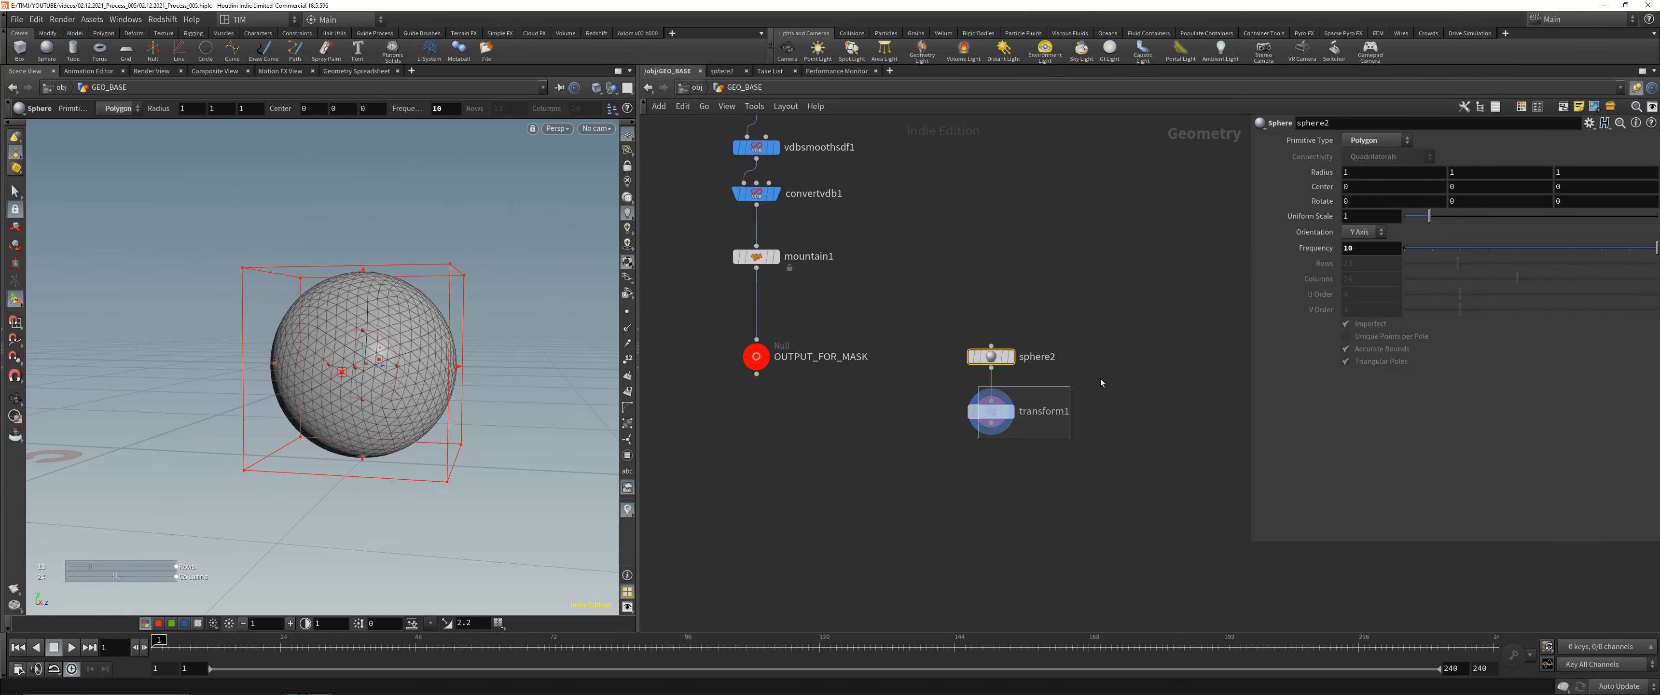
pyautogui.click(1003, 421)
pyautogui.moveTo(823, 497); pyautogui.dragTo(767, 411, button='middle')
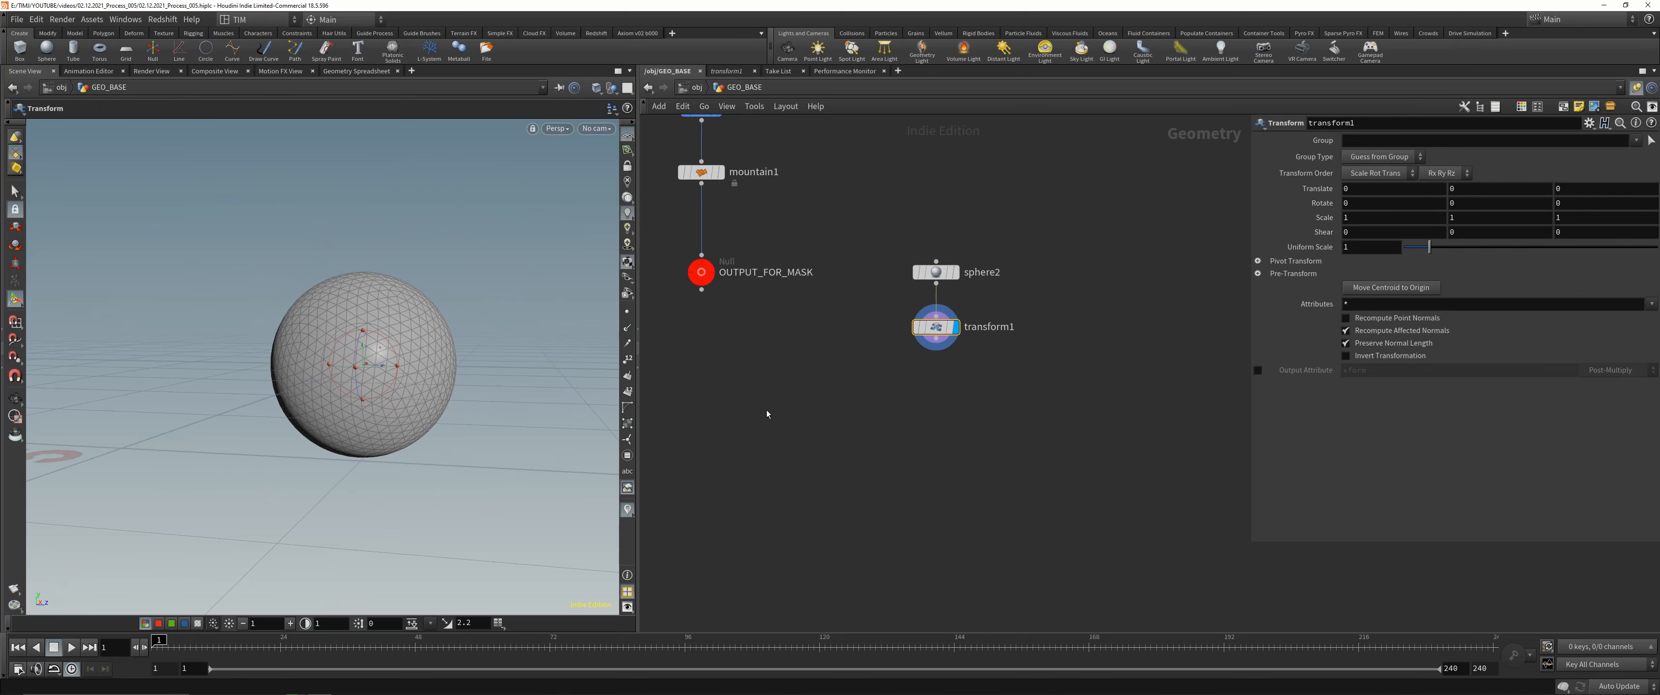
pyautogui.moveTo(775, 478); pyautogui.dragTo(785, 453, button='middle')
pyautogui.press('Tab')
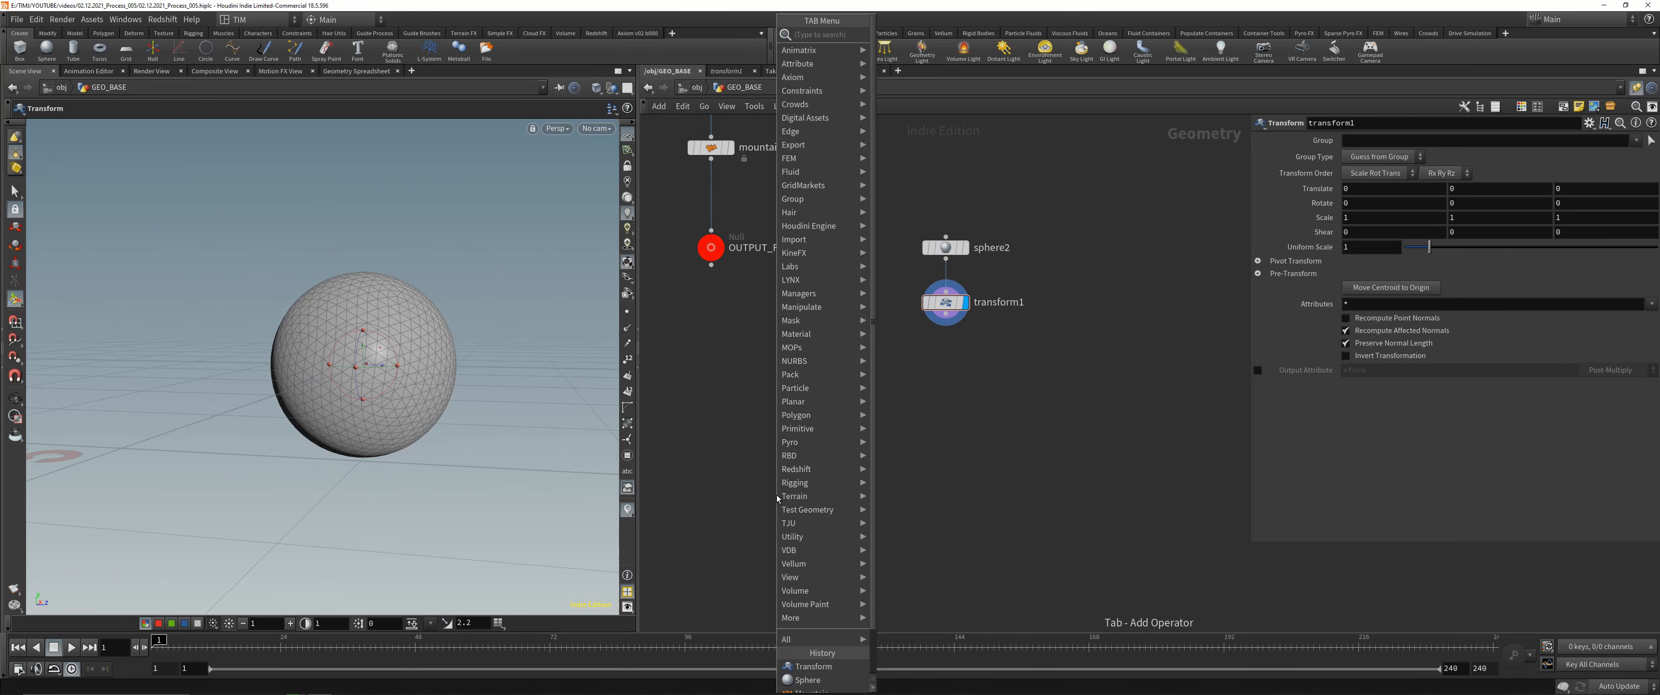
pyautogui.write('mask')
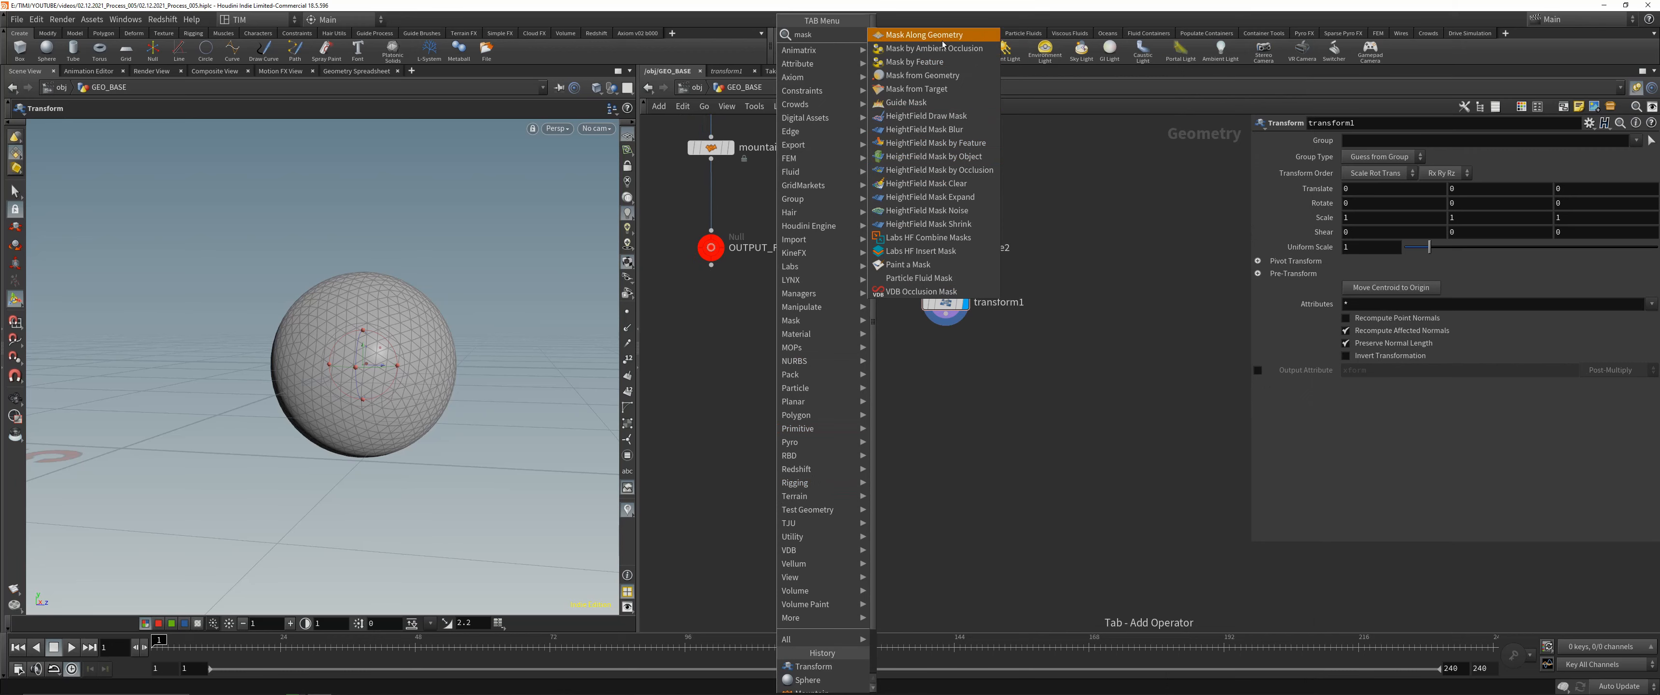
pyautogui.click(939, 79)
pyautogui.click(805, 435)
pyautogui.moveTo(711, 265); pyautogui.dragTo(946, 327)
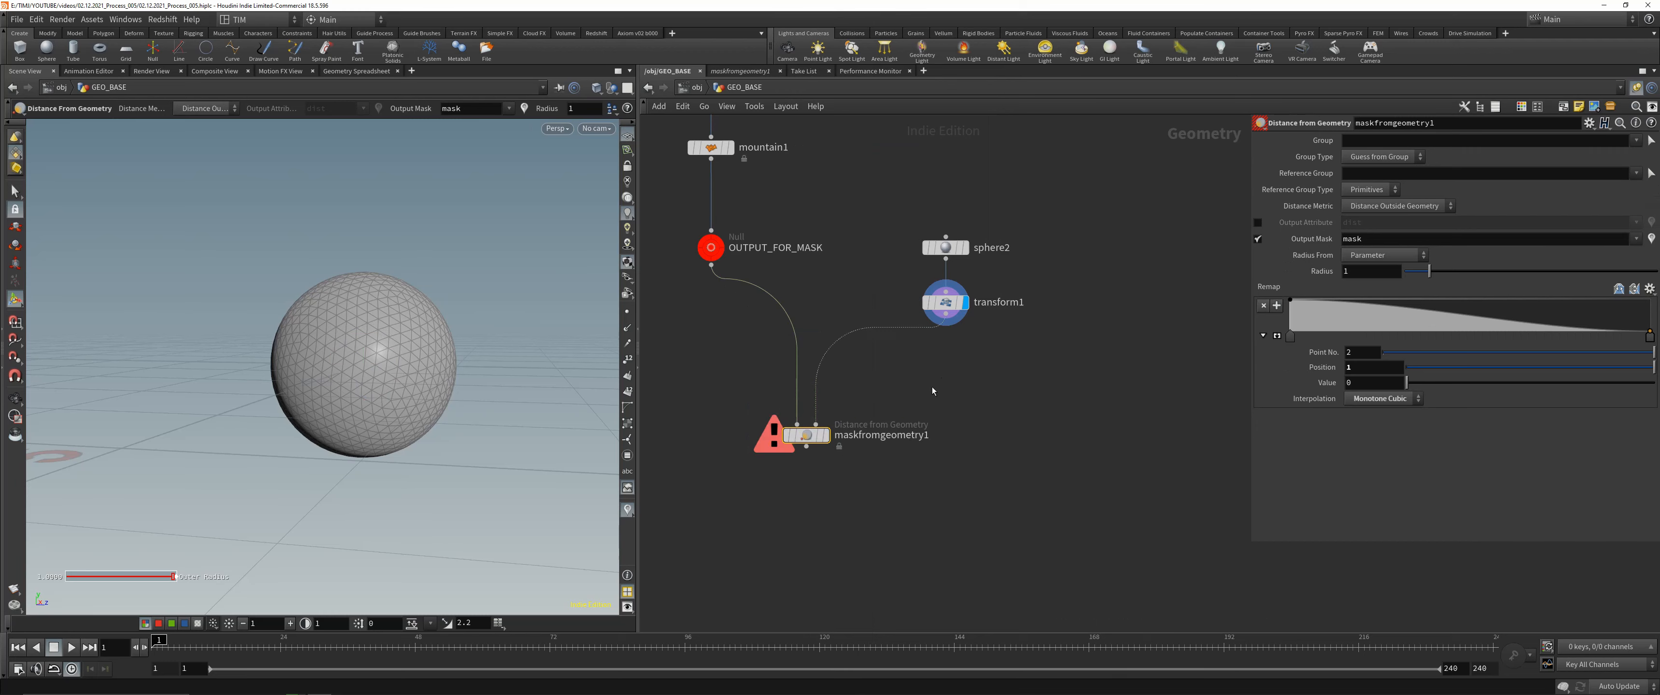
pyautogui.press('r')
# - Set the uniform scale of the sphere feeding the mask to 0.25
pyautogui.moveTo(1003, 331); pyautogui.dragTo(1003, 332)
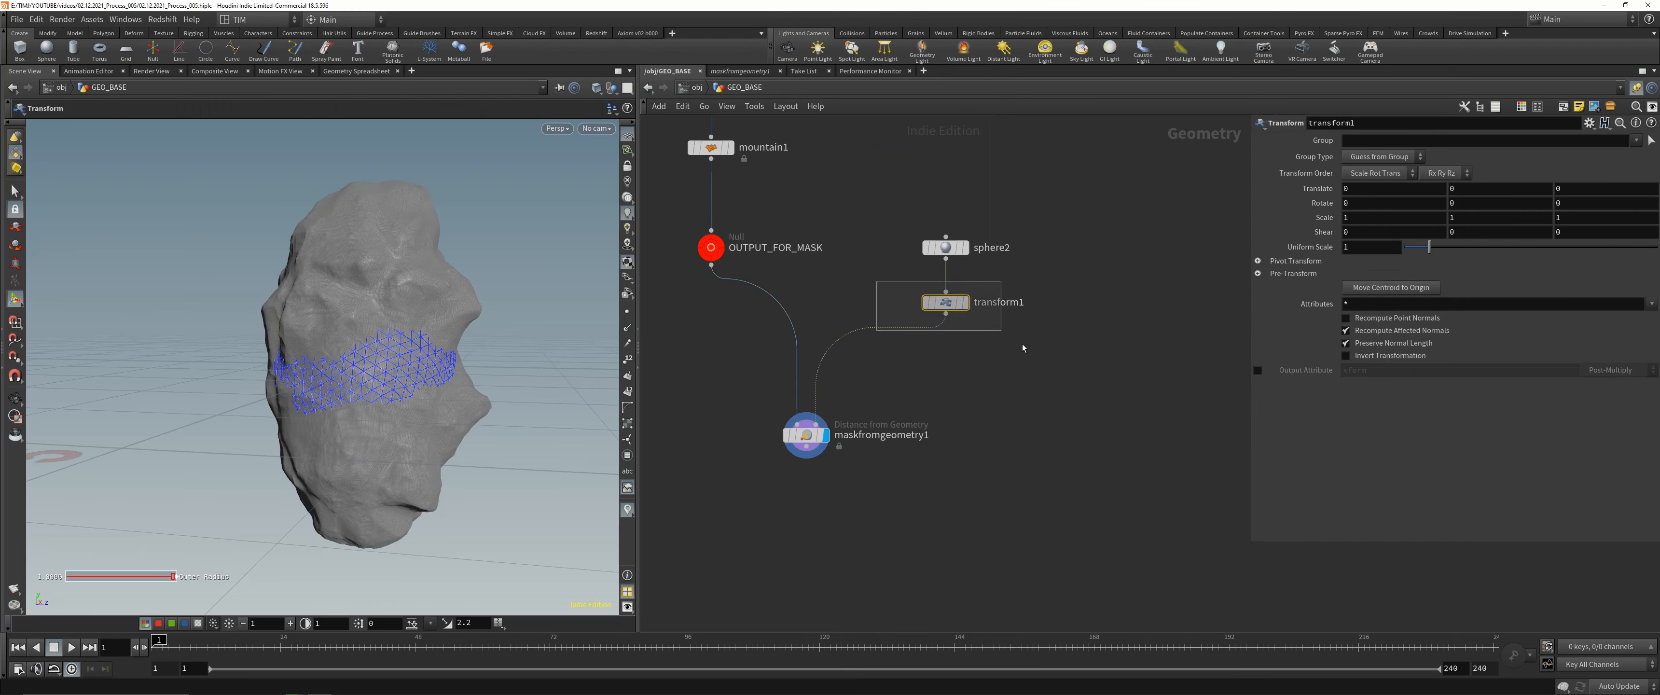
pyautogui.click(946, 247)
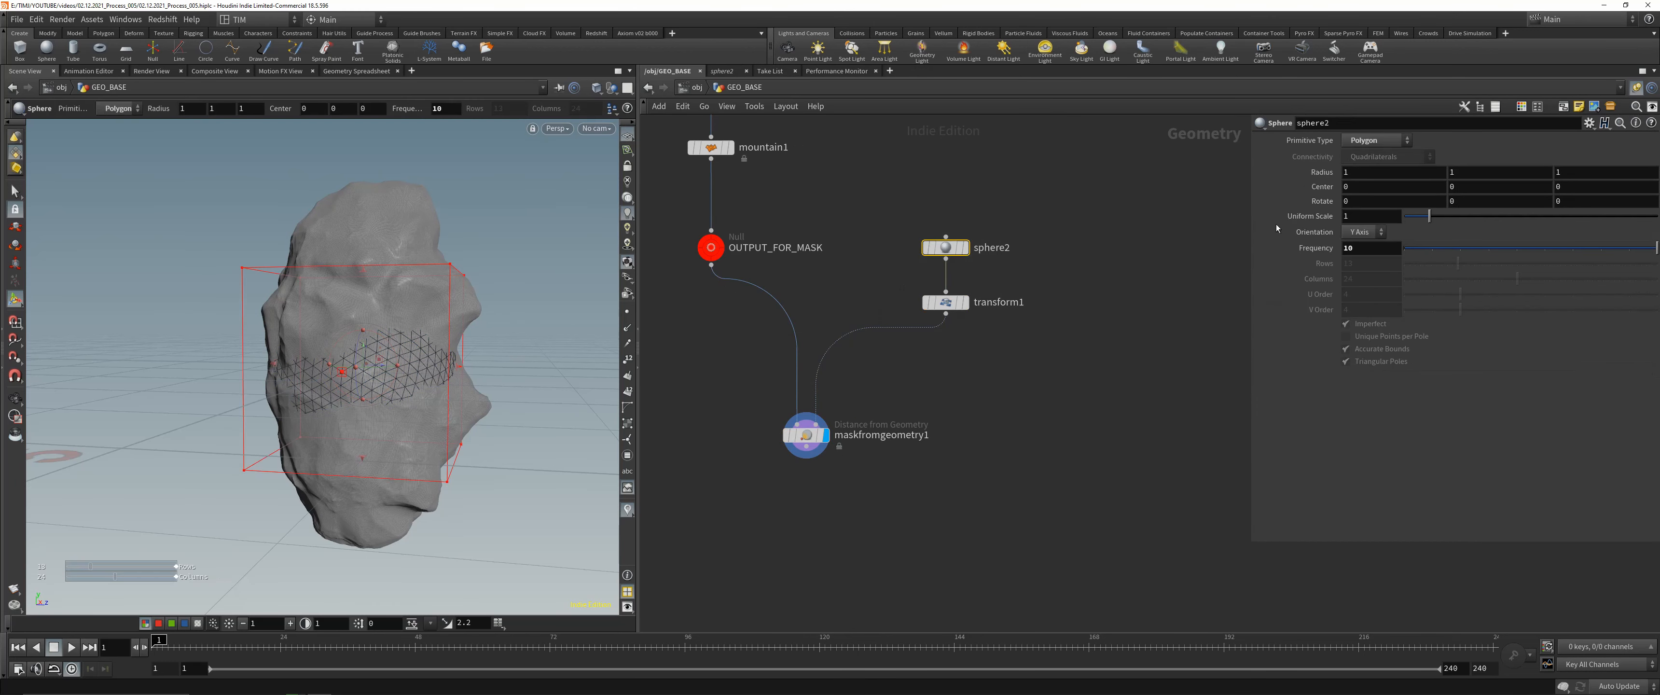
pyautogui.click(1363, 215)
pyautogui.write('0.25')
pyautogui.press('Return')
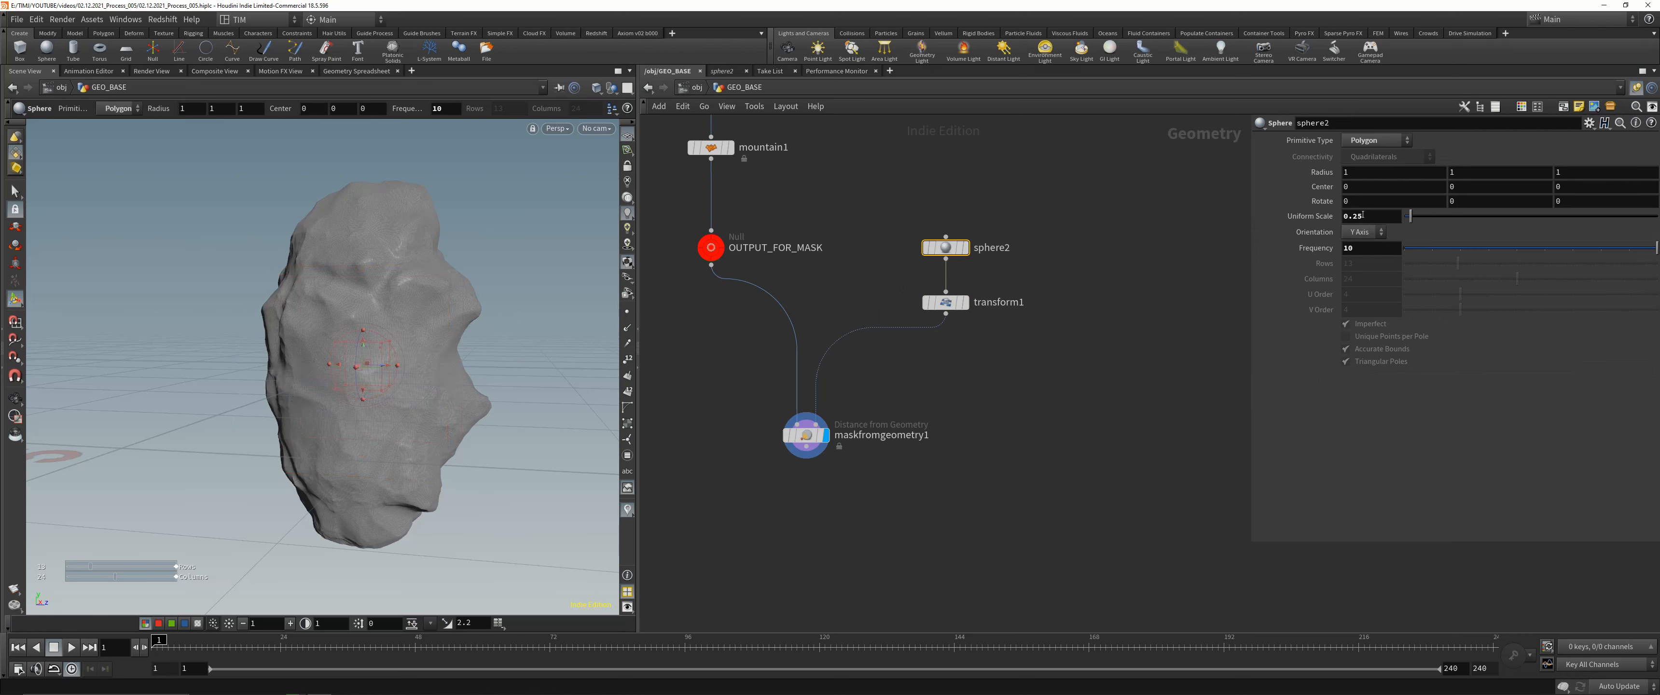
# - Move the small sphere with the Transform node's handle to just above the rock's upper side, about 2.19 in Y and 1.04 in Z
pyautogui.click(946, 302)
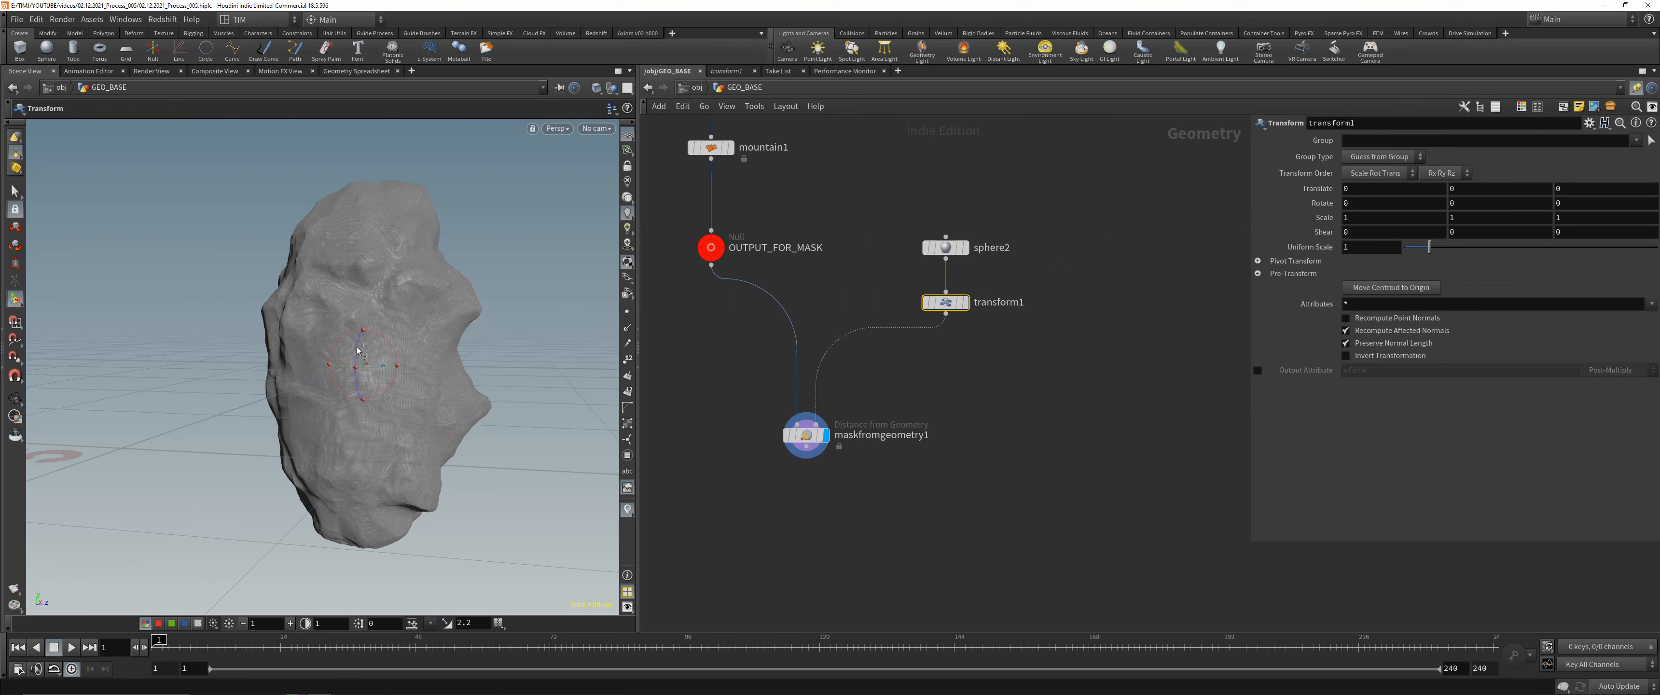
pyautogui.moveTo(383, 348); pyautogui.dragTo(527, 164)
pyautogui.press('Escape')
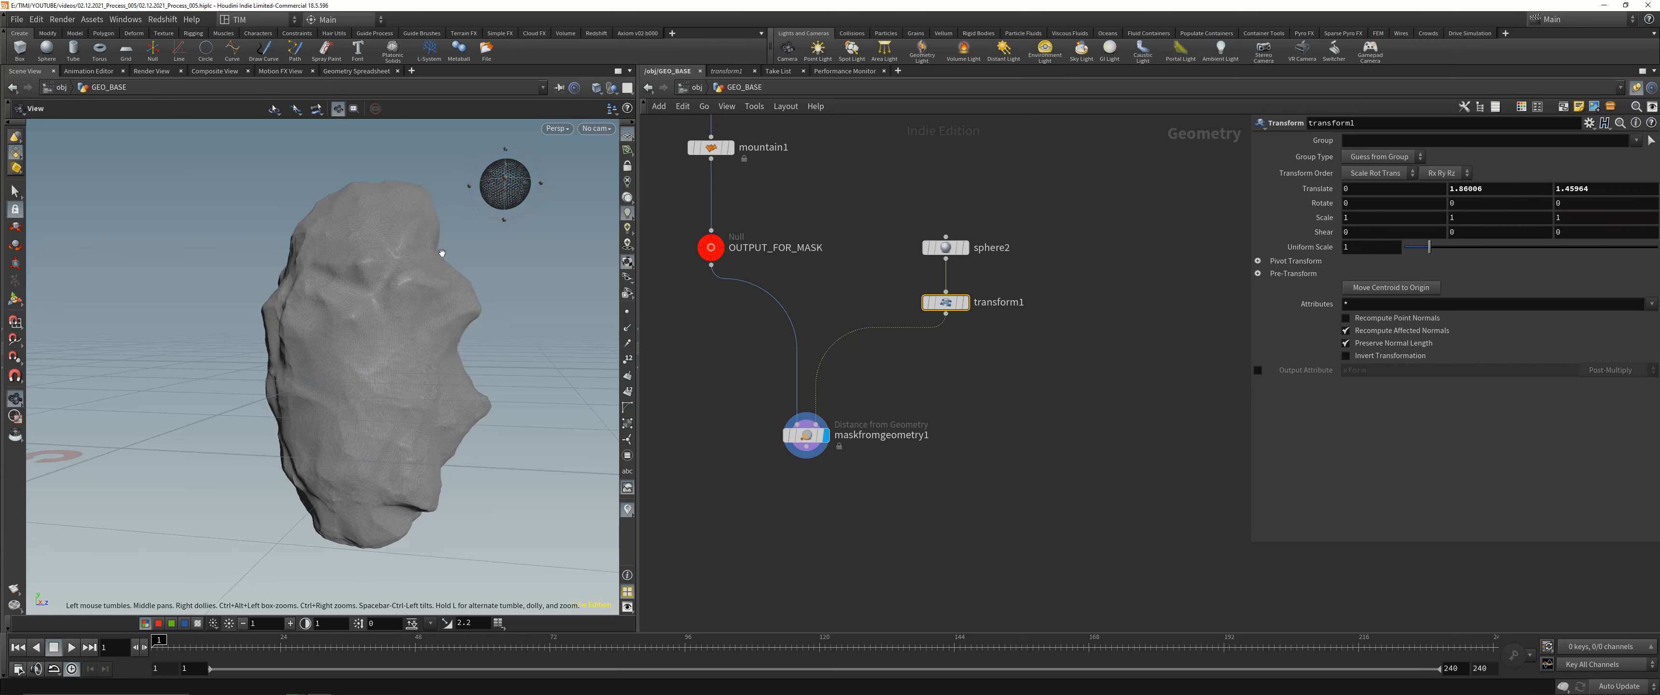
pyautogui.scroll(6, 419, 316)
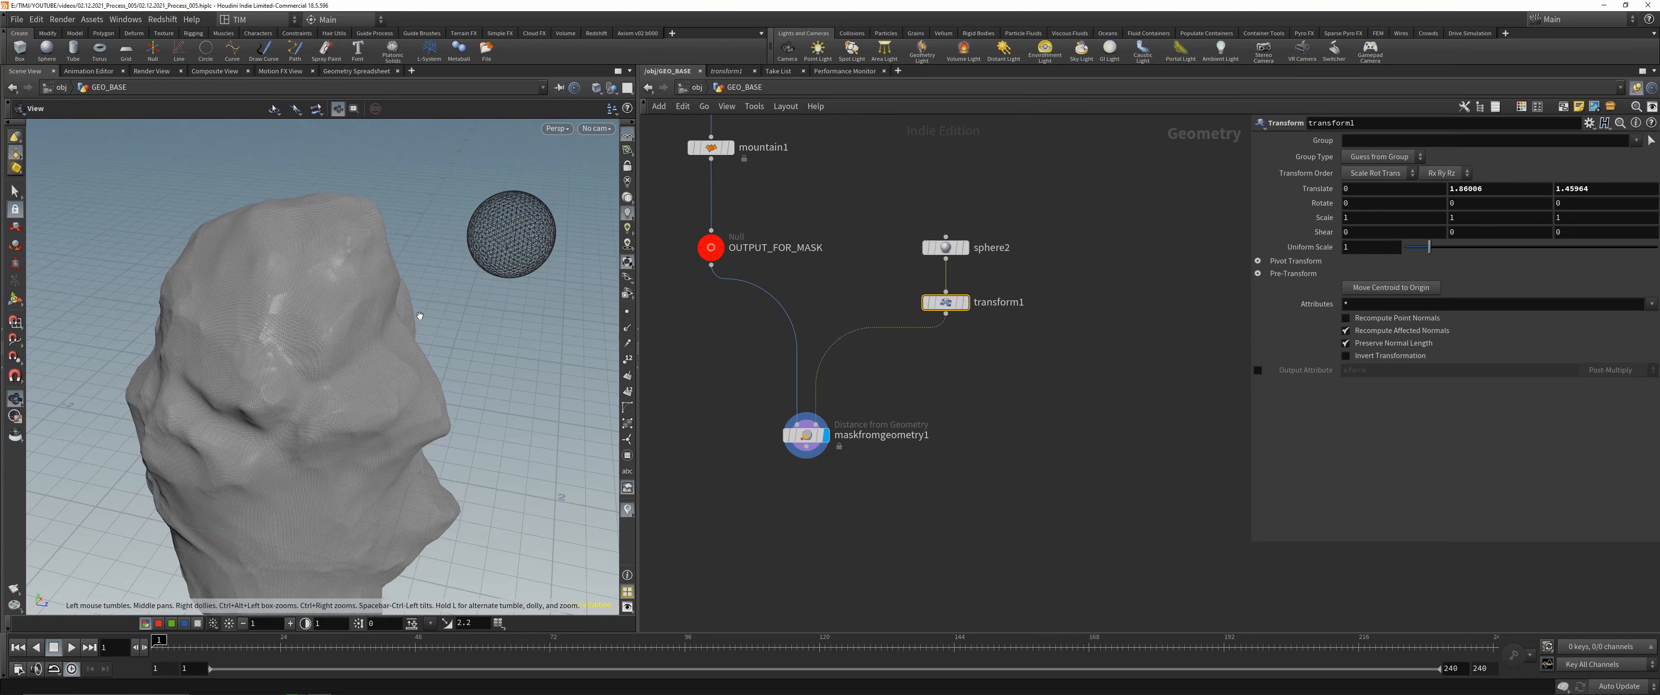
pyautogui.keyDown('alt'); pyautogui.moveTo(419, 317); pyautogui.dragTo(407, 341); pyautogui.keyUp('alt')
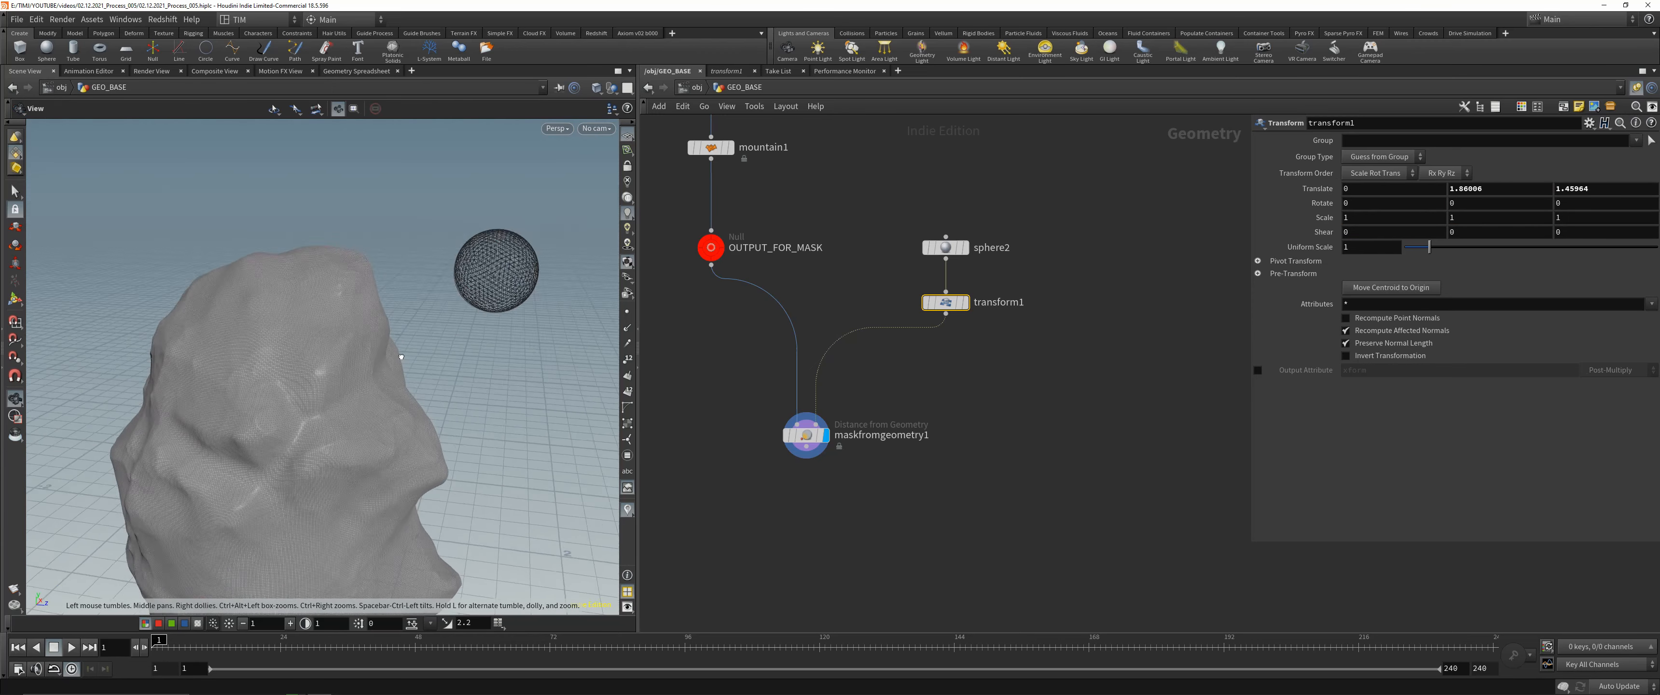
pyautogui.scroll(2, 407, 342)
pyautogui.keyDown('alt'); pyautogui.moveTo(409, 341); pyautogui.dragTo(422, 396, button='middle'); pyautogui.keyUp('alt')
pyautogui.moveTo(519, 310); pyautogui.dragTo(452, 219)
pyautogui.keyDown('alt'); pyautogui.moveTo(452, 307); pyautogui.dragTo(499, 296); pyautogui.keyUp('alt')
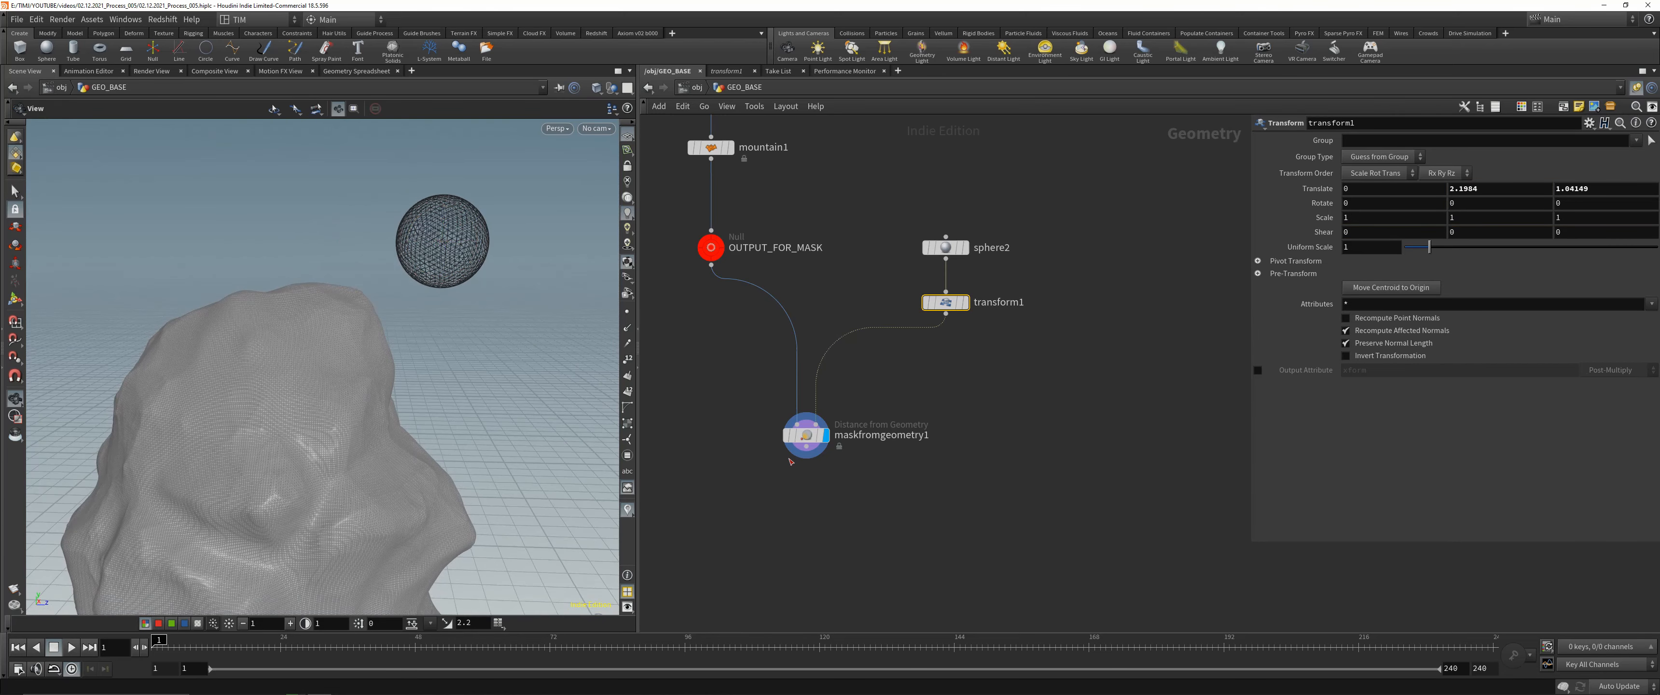
# - Select the maskfromgeometry1 node to inspect the mask on the rock, and save the scene
pyautogui.click(805, 435)
pyautogui.hotkey('ctrl', 's')
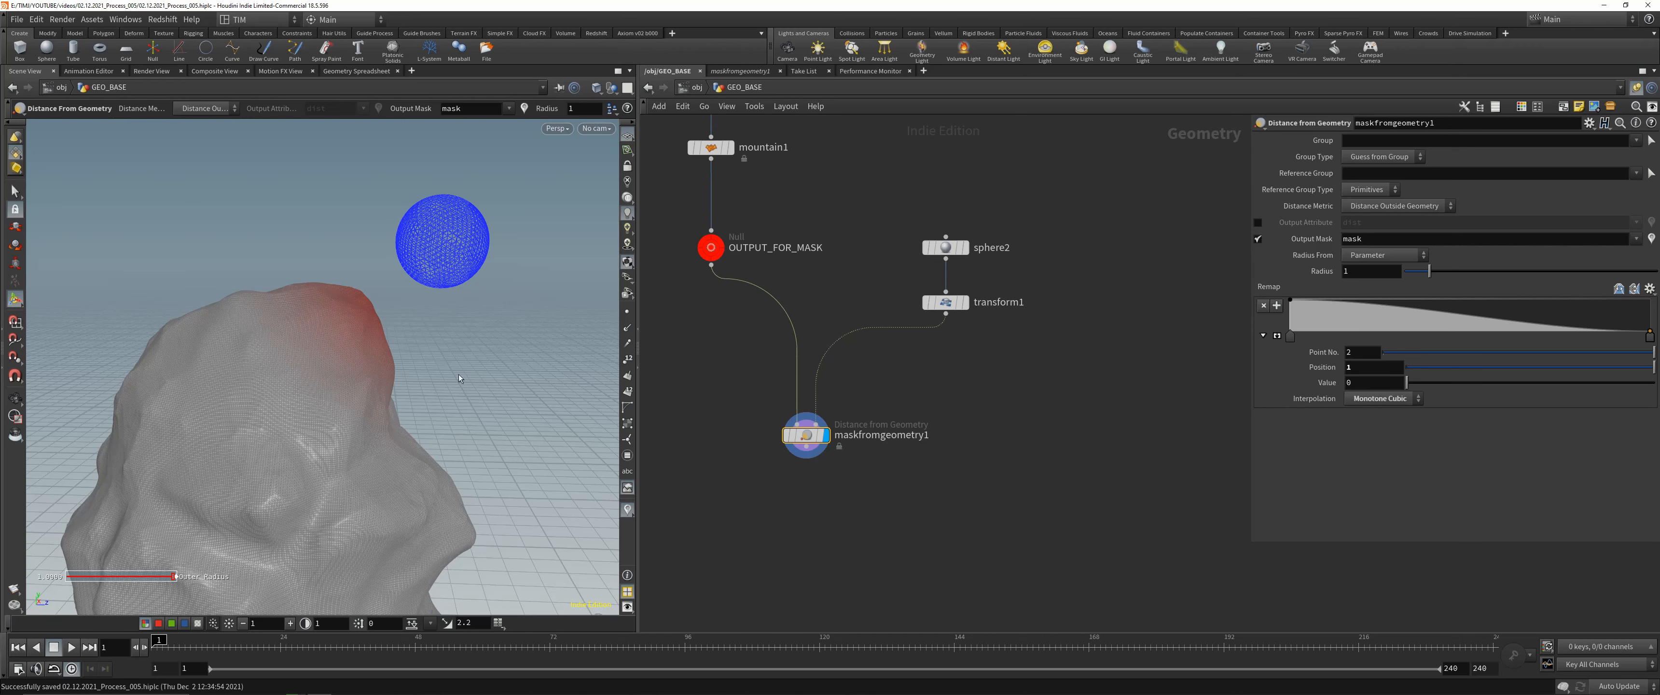
pyautogui.keyDown('alt'); pyautogui.moveTo(455, 361); pyautogui.dragTo(413, 355); pyautogui.keyUp('alt')
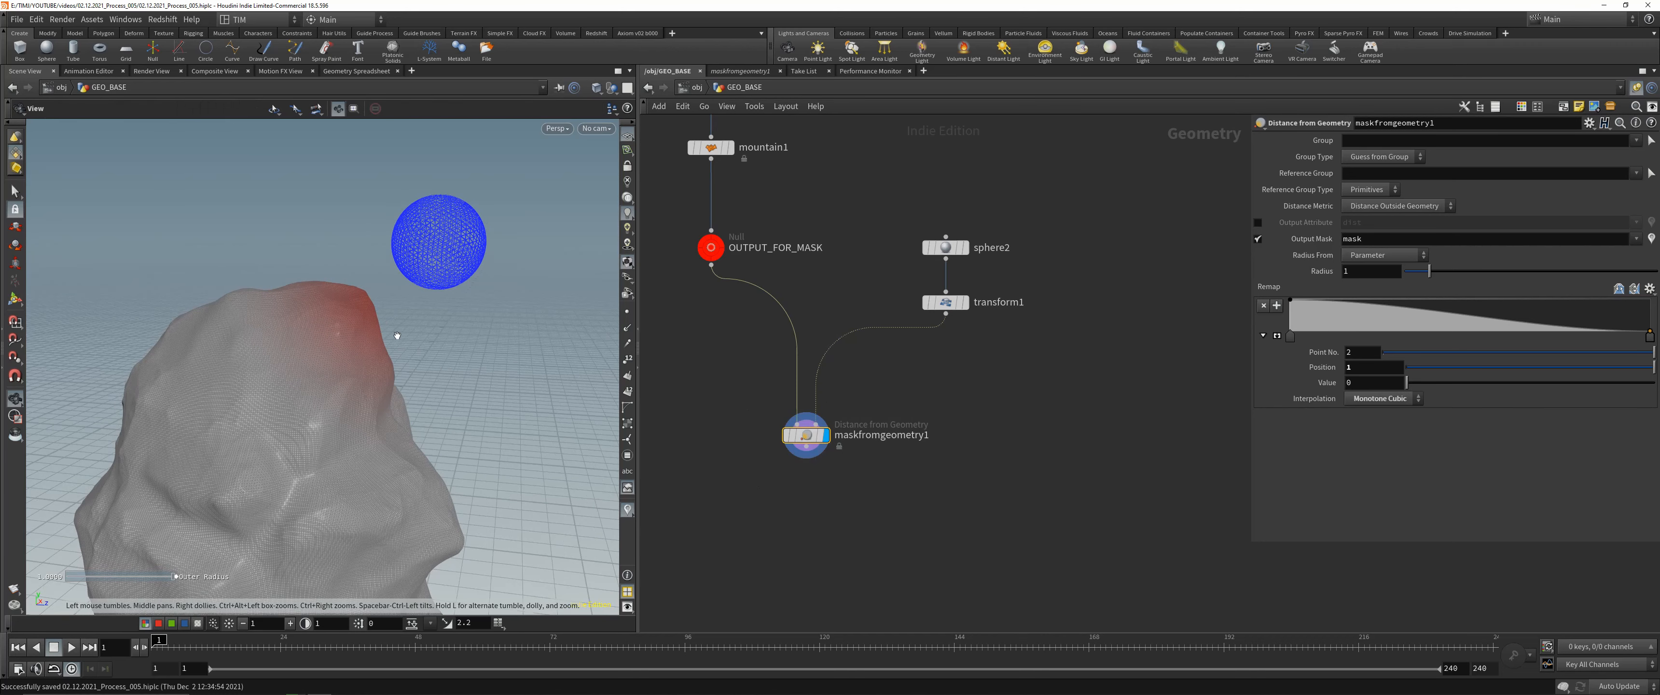
pyautogui.press('Return')
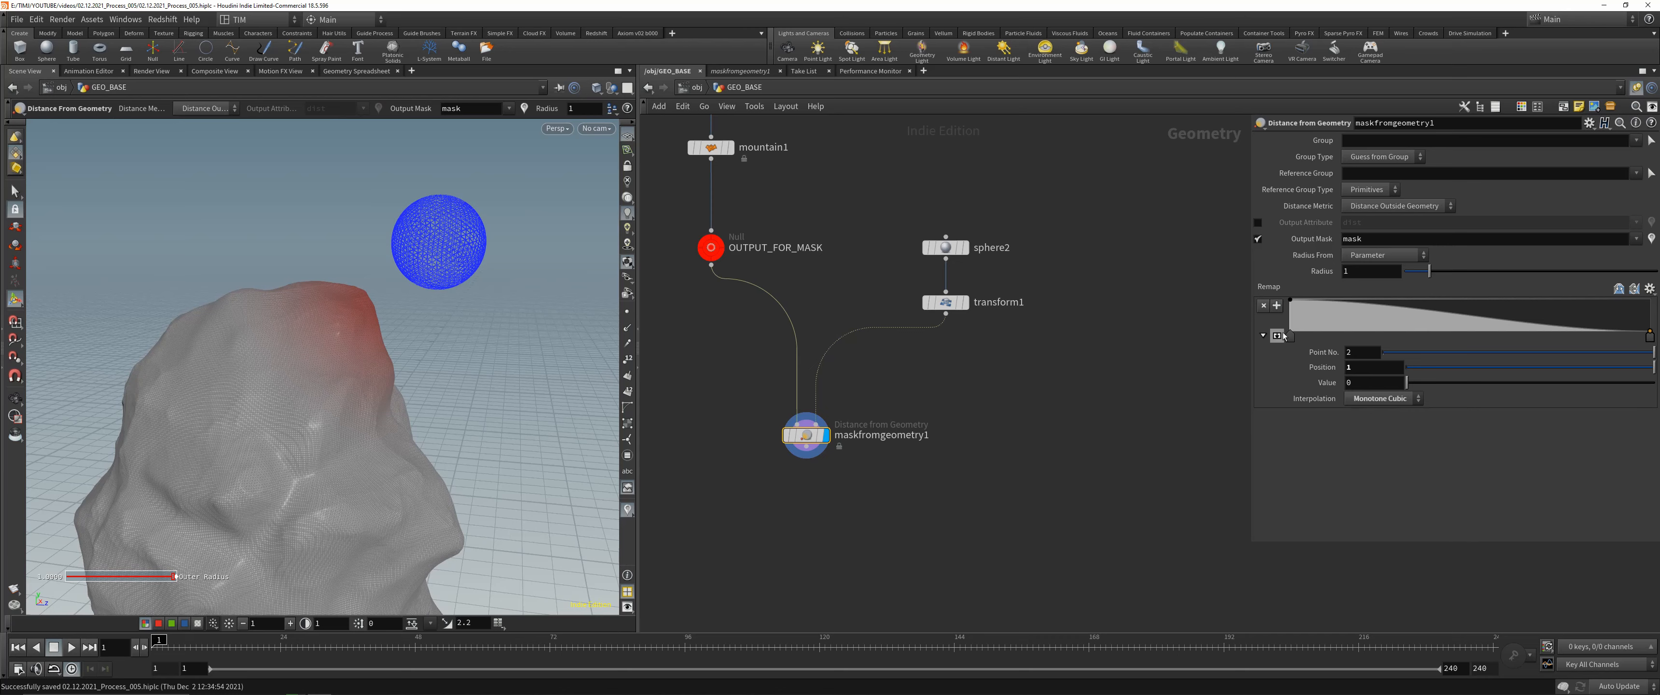
# - Set the mask radius to 3.02 and reshape the Remap ramp into a bump rising from zero at about 0.57
pyautogui.moveTo(1429, 271); pyautogui.dragTo(1480, 278)
pyautogui.moveTo(1291, 336); pyautogui.dragTo(1552, 335)
pyautogui.moveTo(1393, 314); pyautogui.dragTo(1497, 334)
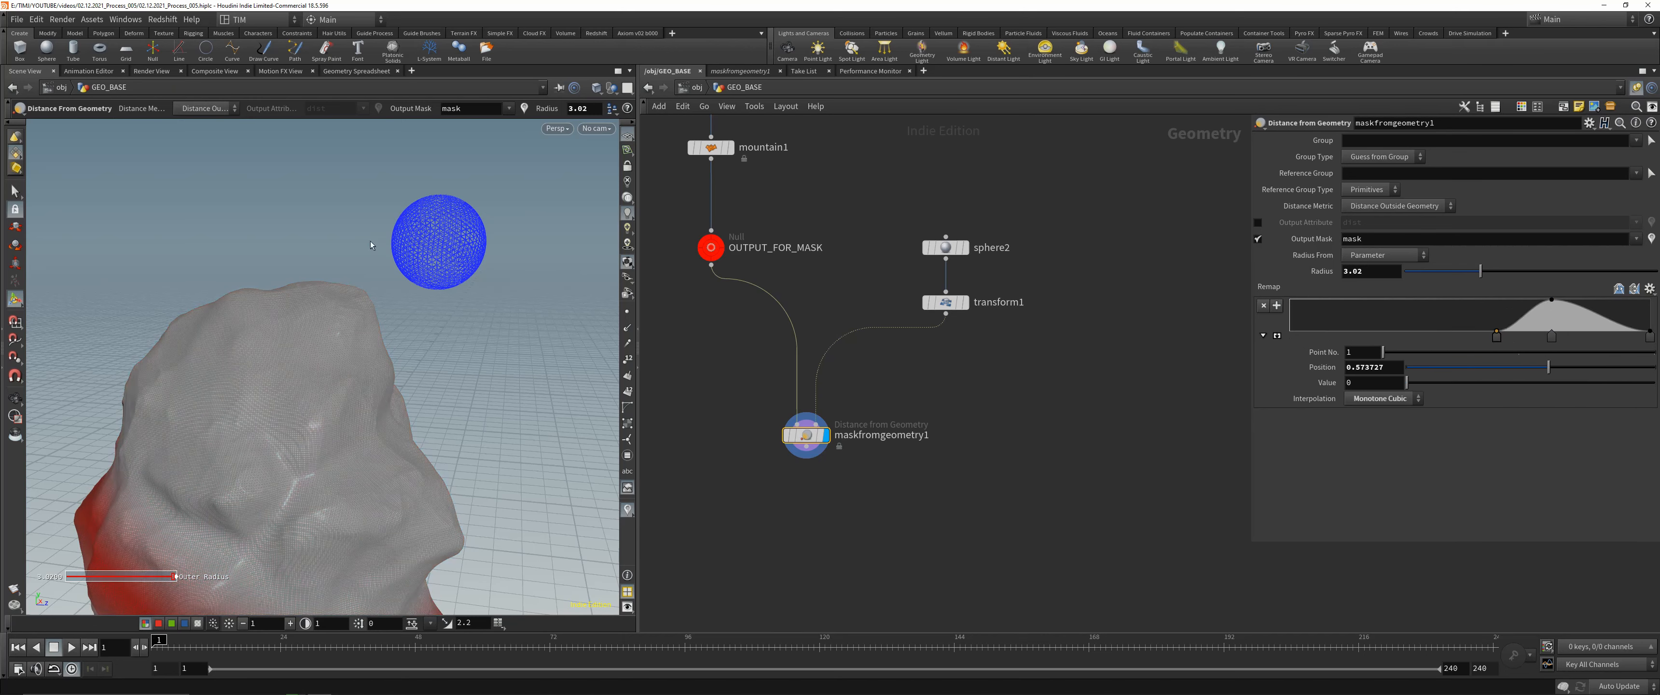
pyautogui.keyDown('alt'); pyautogui.moveTo(370, 259); pyautogui.dragTo(341, 326, button='right'); pyautogui.keyUp('alt')
pyautogui.keyDown('alt'); pyautogui.moveTo(341, 327); pyautogui.dragTo(295, 449); pyautogui.keyUp('alt')
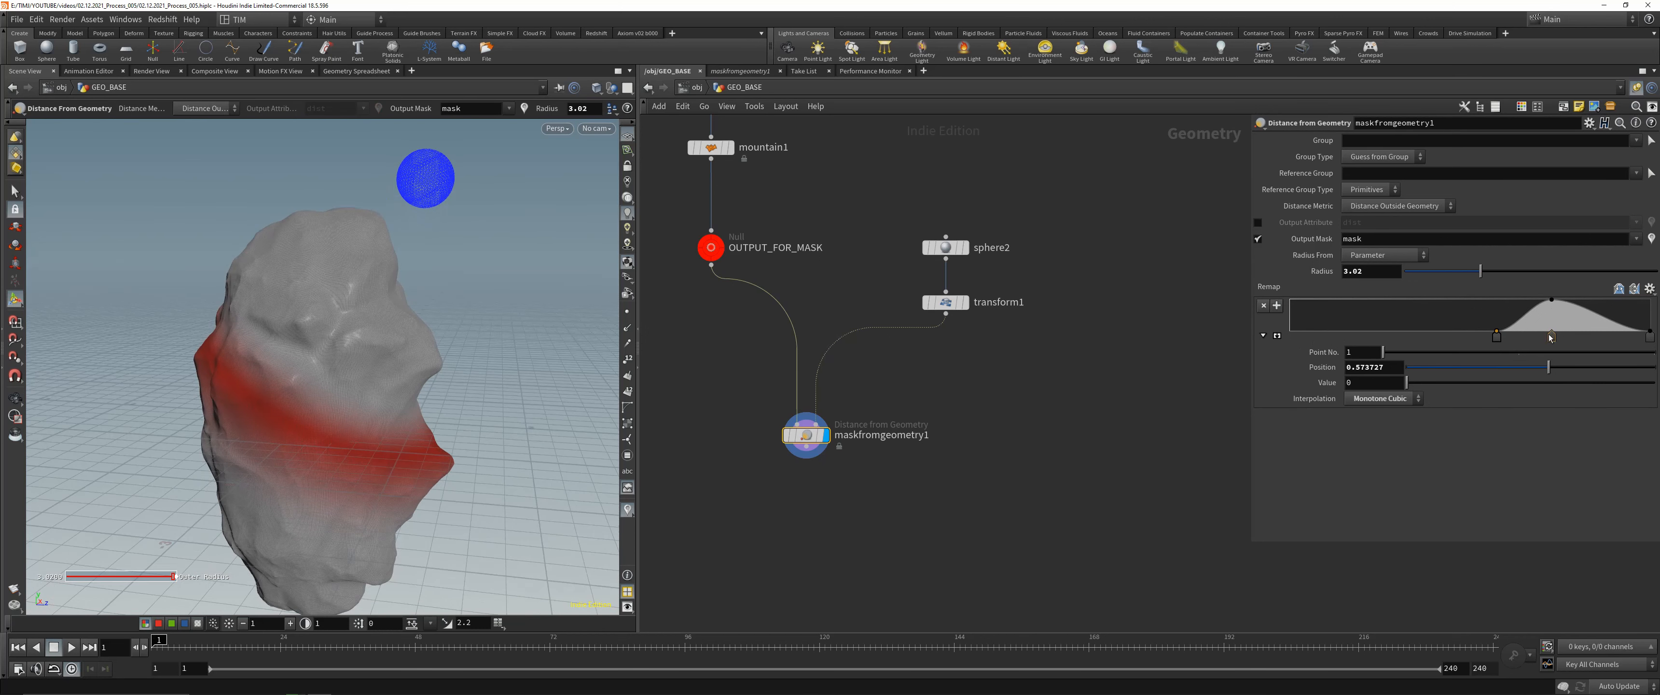
# - Narrow the Remap ramp to a thin peak at about 0.788, try mask radii of 3.93 and 1.7, and reset the radius to 0
pyautogui.moveTo(1550, 336); pyautogui.dragTo(1571, 334)
pyautogui.moveTo(1462, 275); pyautogui.dragTo(1503, 271)
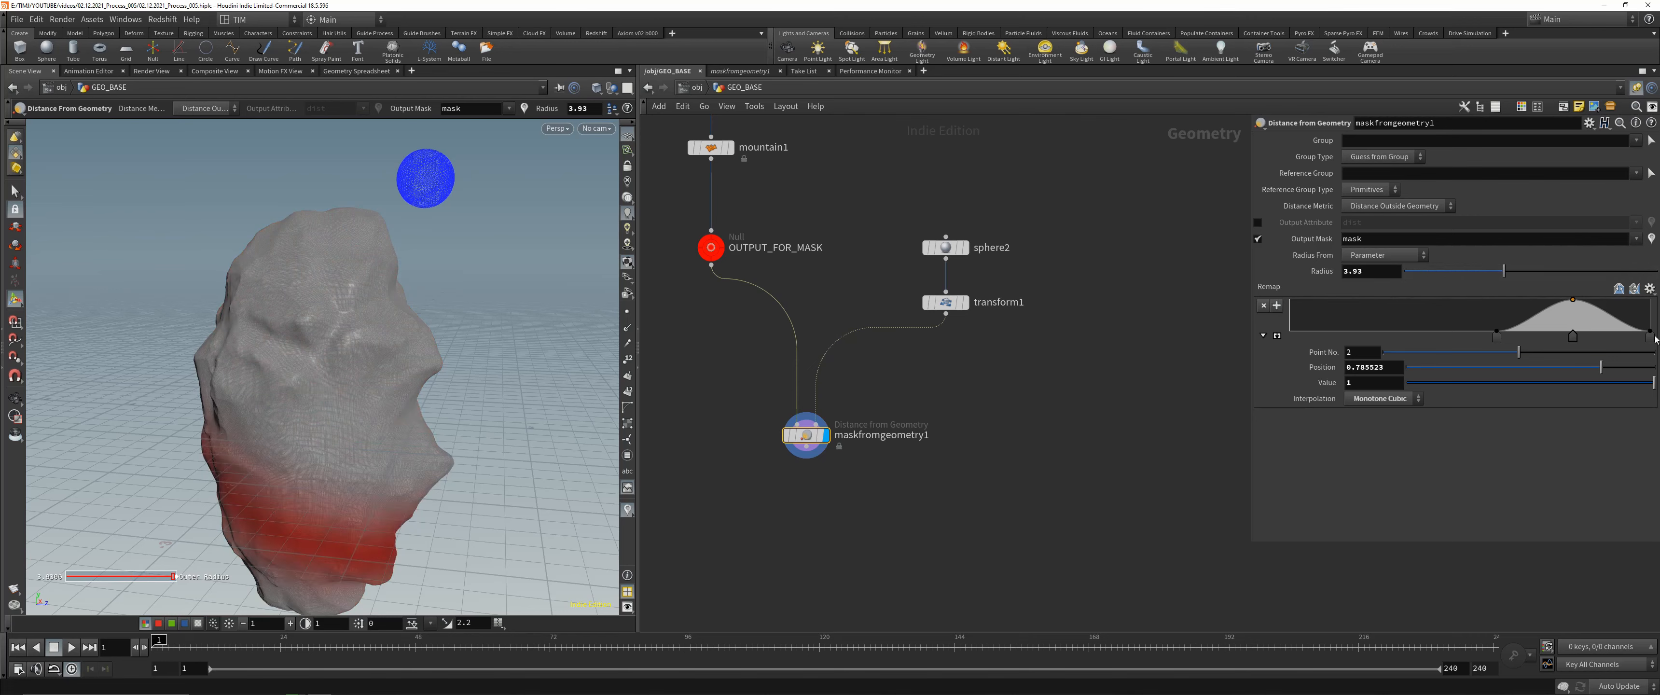
pyautogui.moveTo(1645, 336); pyautogui.dragTo(1576, 340)
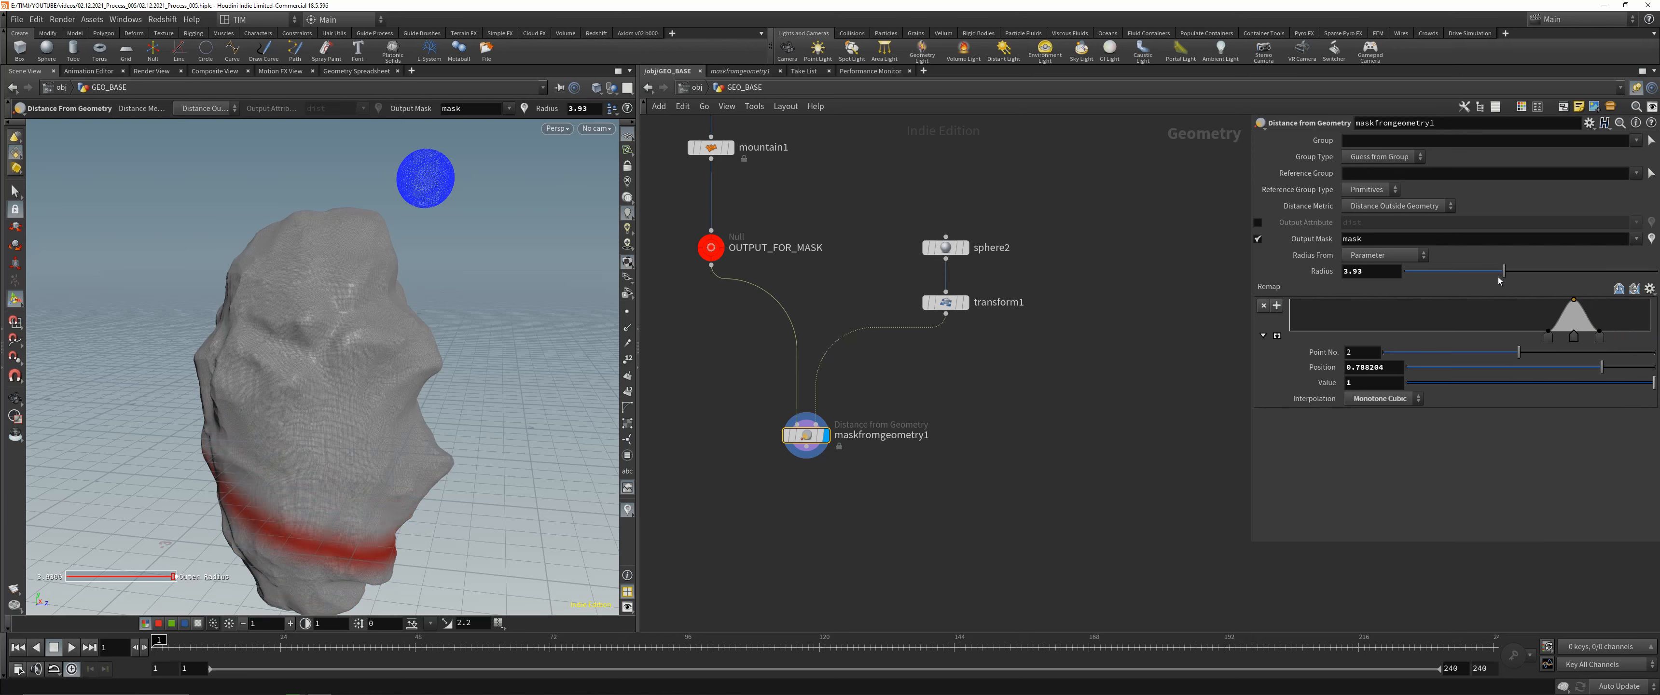
pyautogui.moveTo(1499, 280); pyautogui.dragTo(1447, 289)
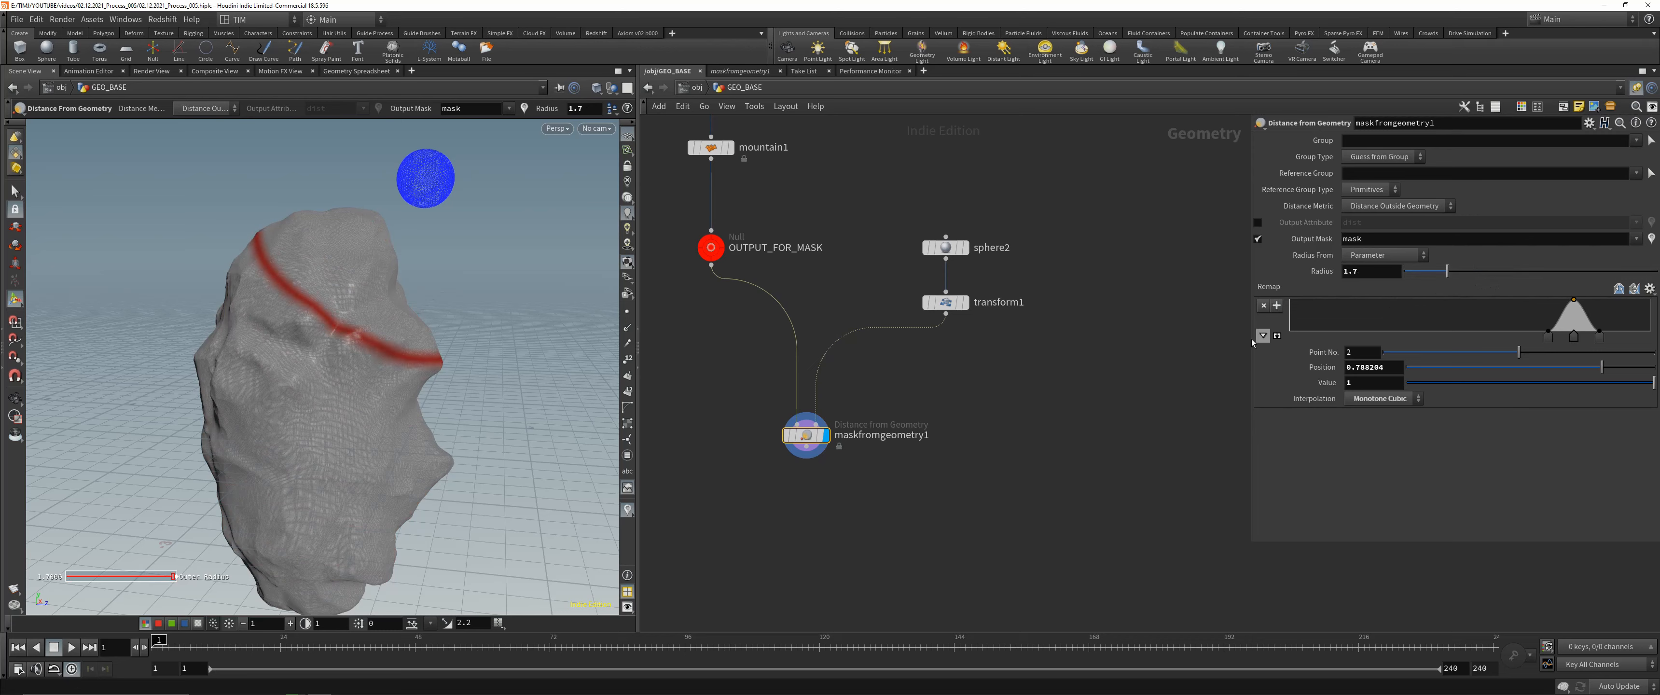
pyautogui.click(1409, 283)
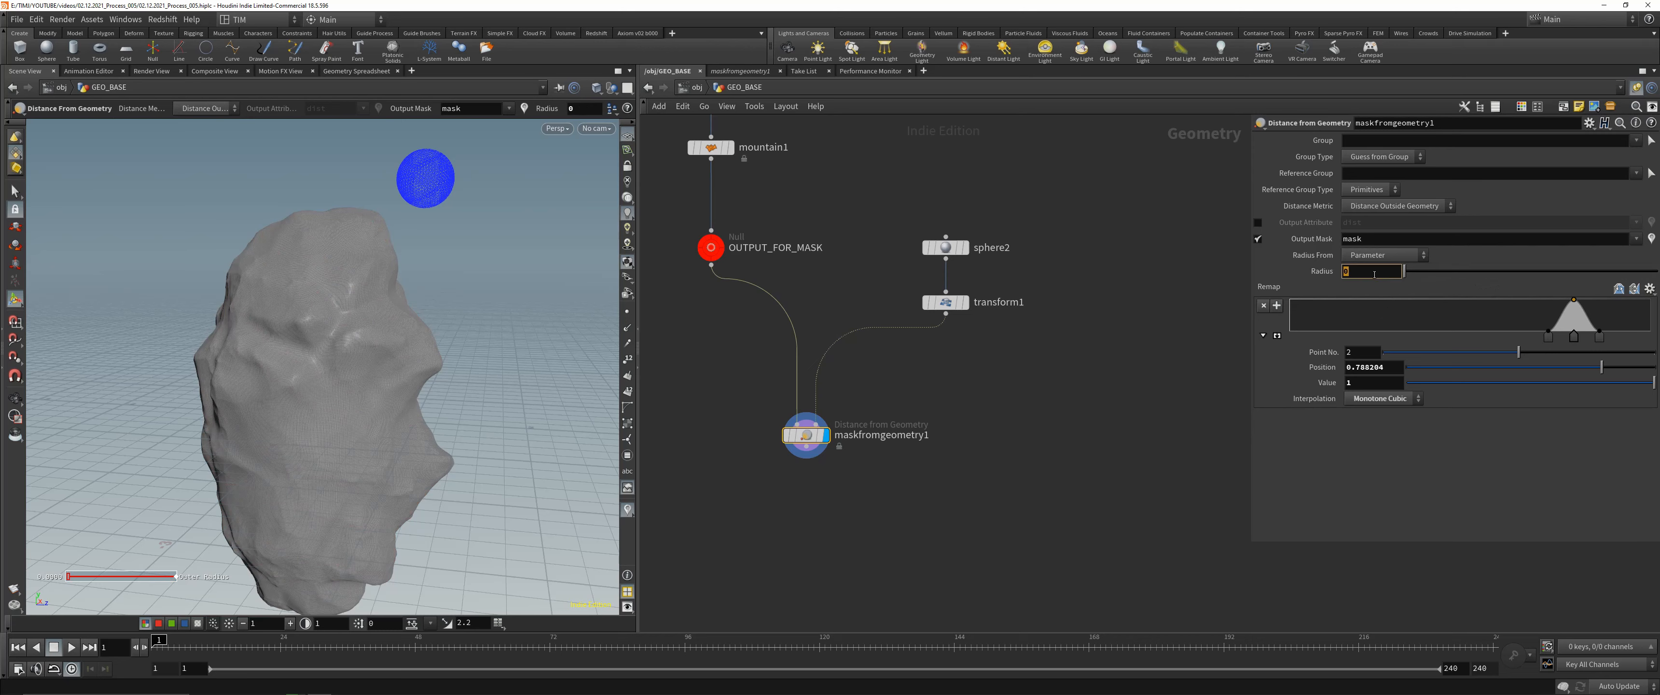
# - Try driving the mask radius with the expression $T, play the animation and return to frame 1
pyautogui.write('$T')
pyautogui.press('Return')
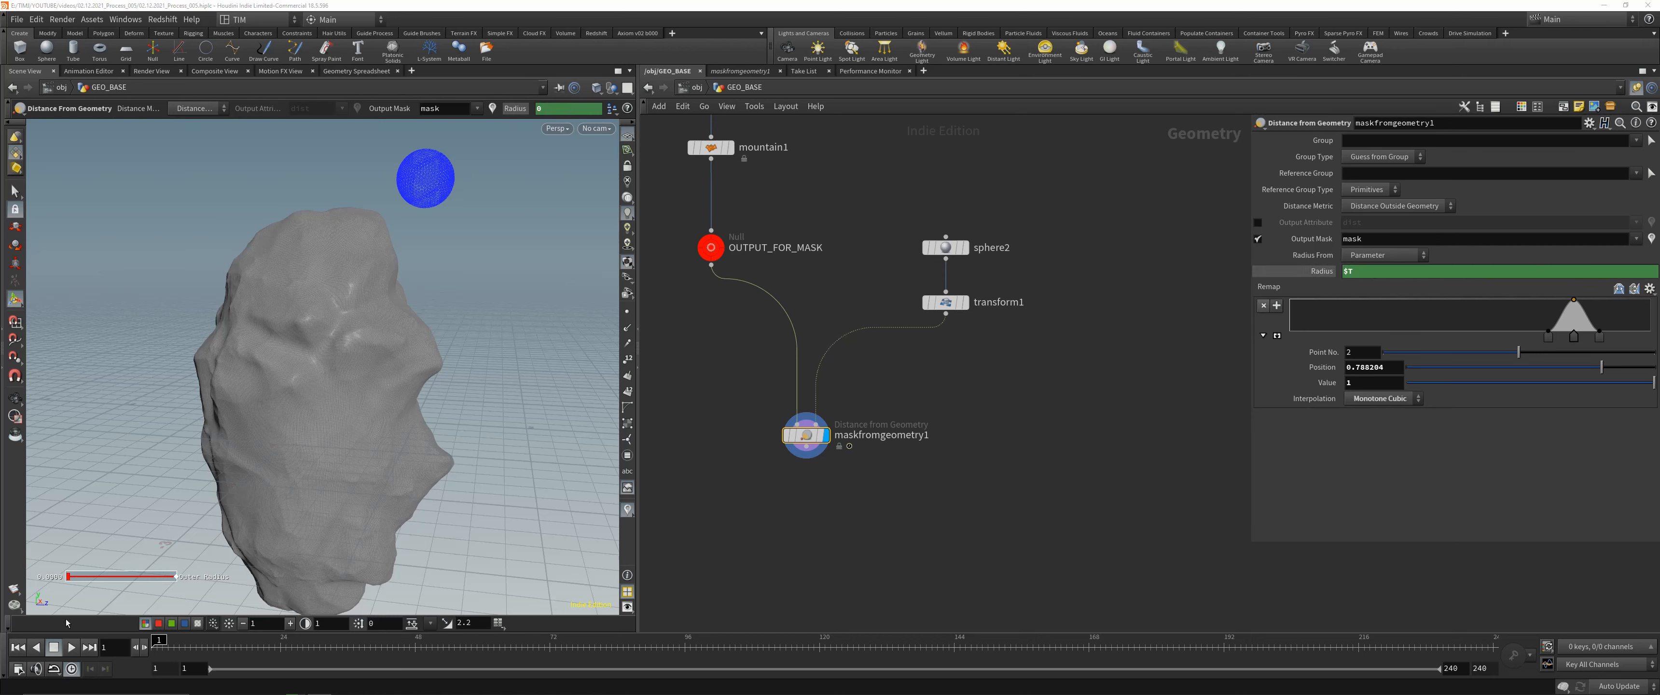
pyautogui.click(69, 651)
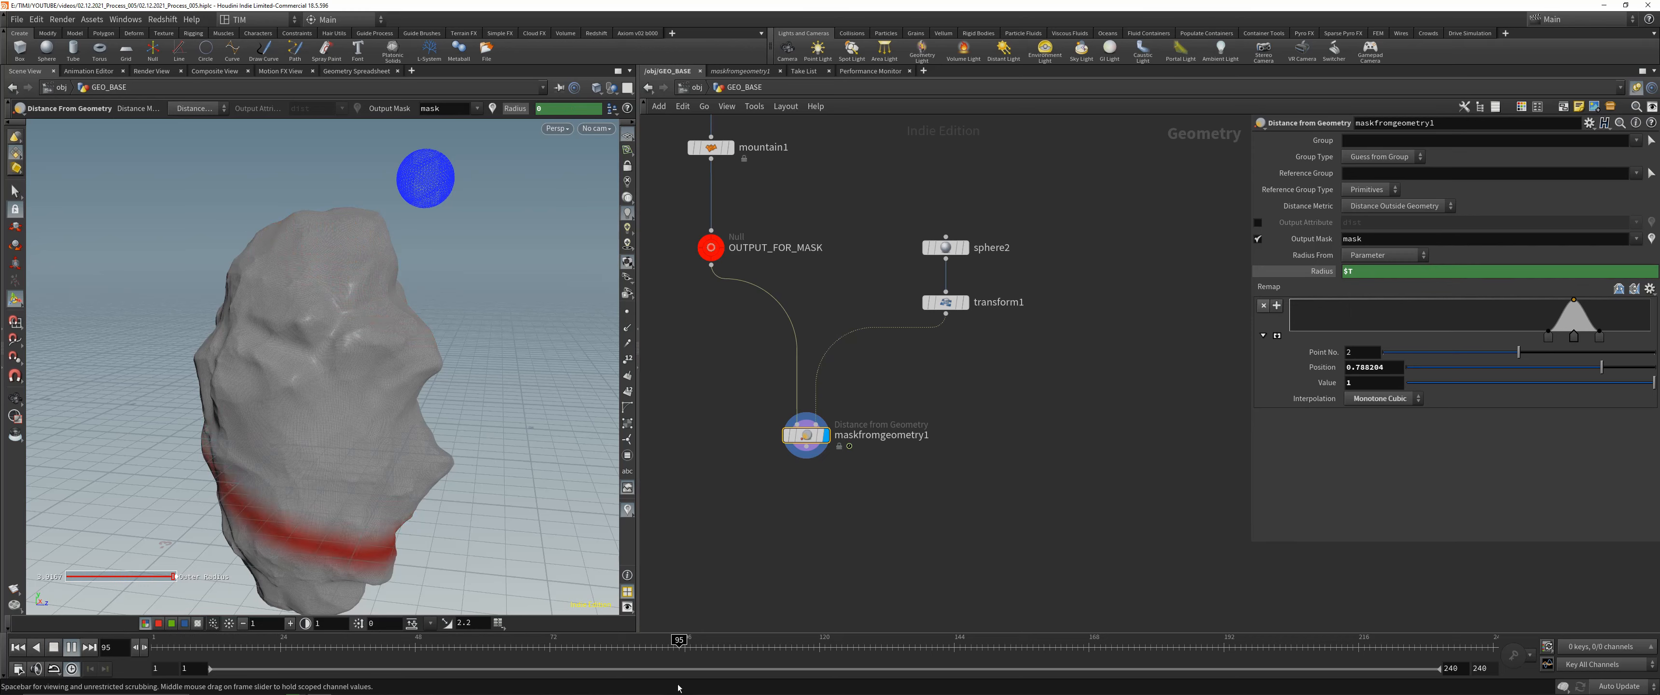
pyautogui.moveTo(644, 646); pyautogui.dragTo(155, 647)
# - Delete the expression channel from the mask node's Radius parameter
pyautogui.click(1321, 271)
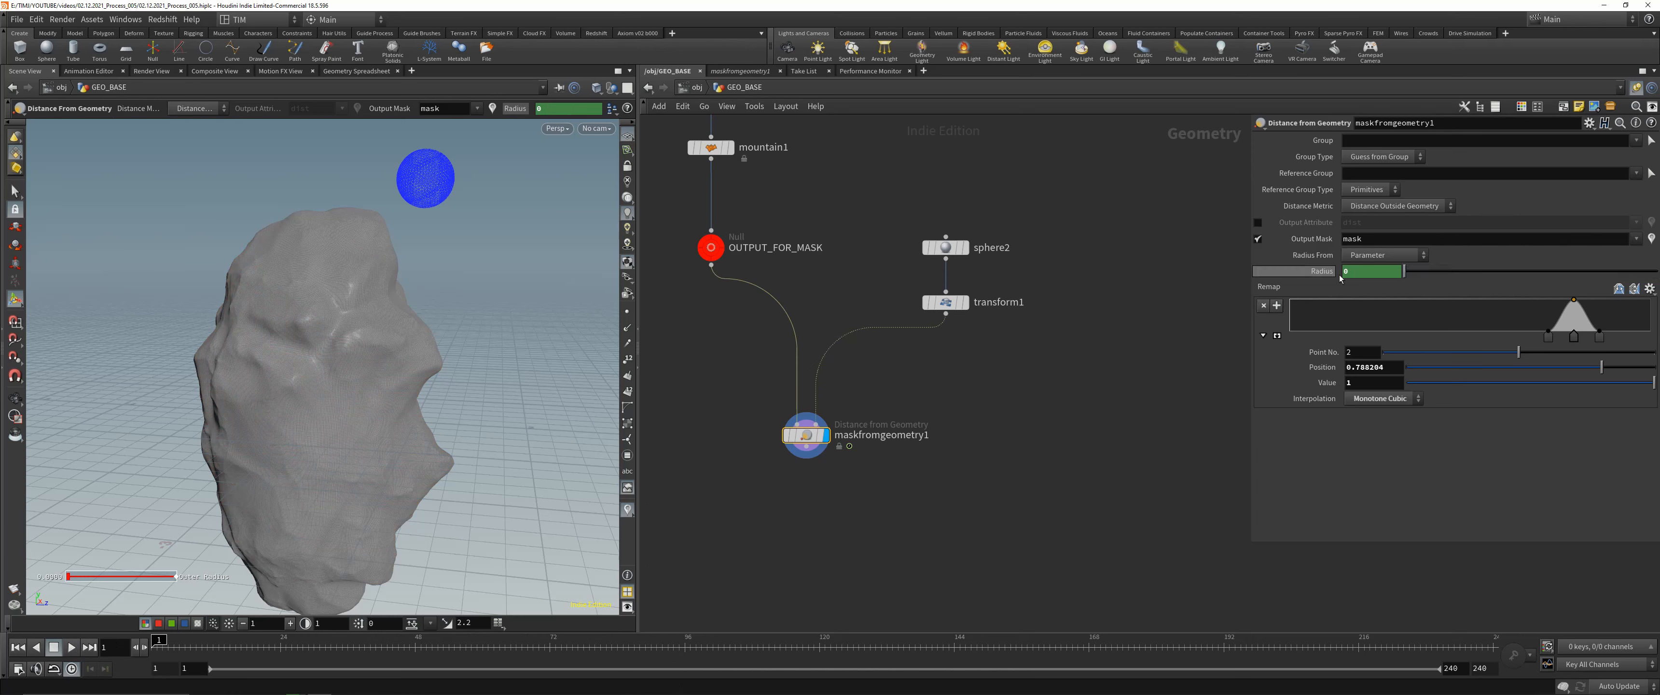
pyautogui.rightClick(1318, 276)
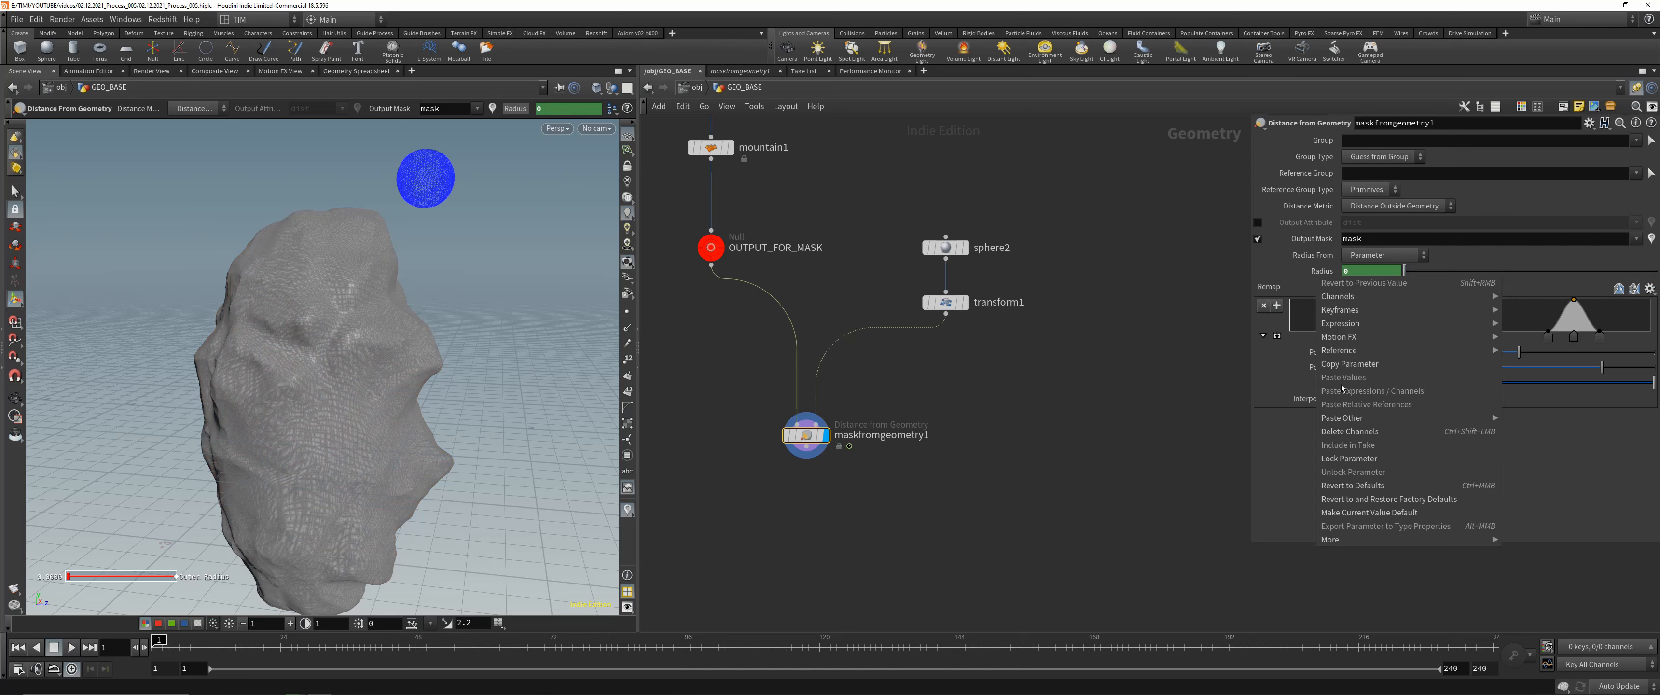
pyautogui.click(1350, 432)
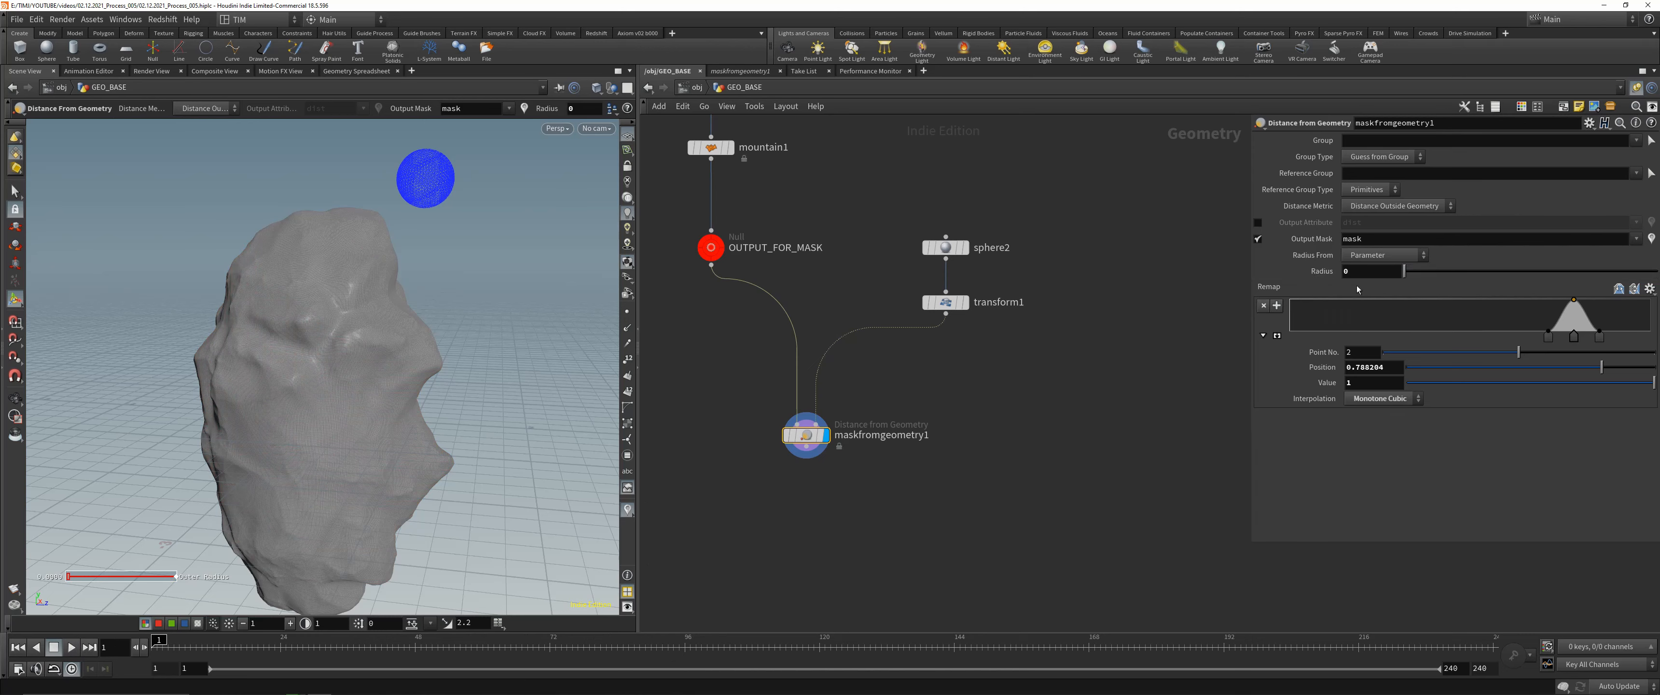
# - Keyframe the mask radius at 0 on frame 1 and at 1.47 on frame 96
pyautogui.keyDown('alt'); pyautogui.click(1383, 272); pyautogui.keyUp('alt')
pyautogui.moveTo(641, 646); pyautogui.dragTo(700, 654)
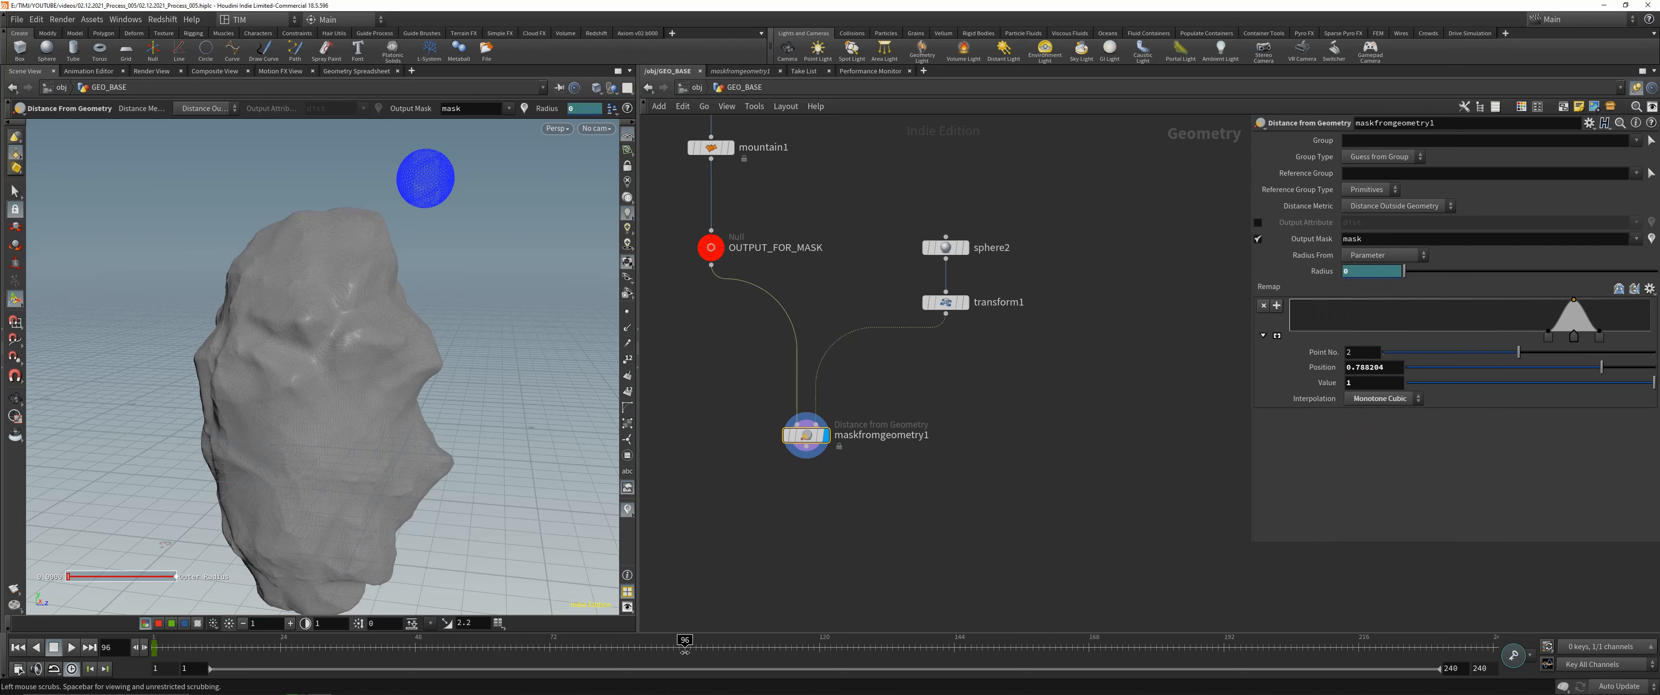
pyautogui.moveTo(1403, 272); pyautogui.dragTo(1442, 275)
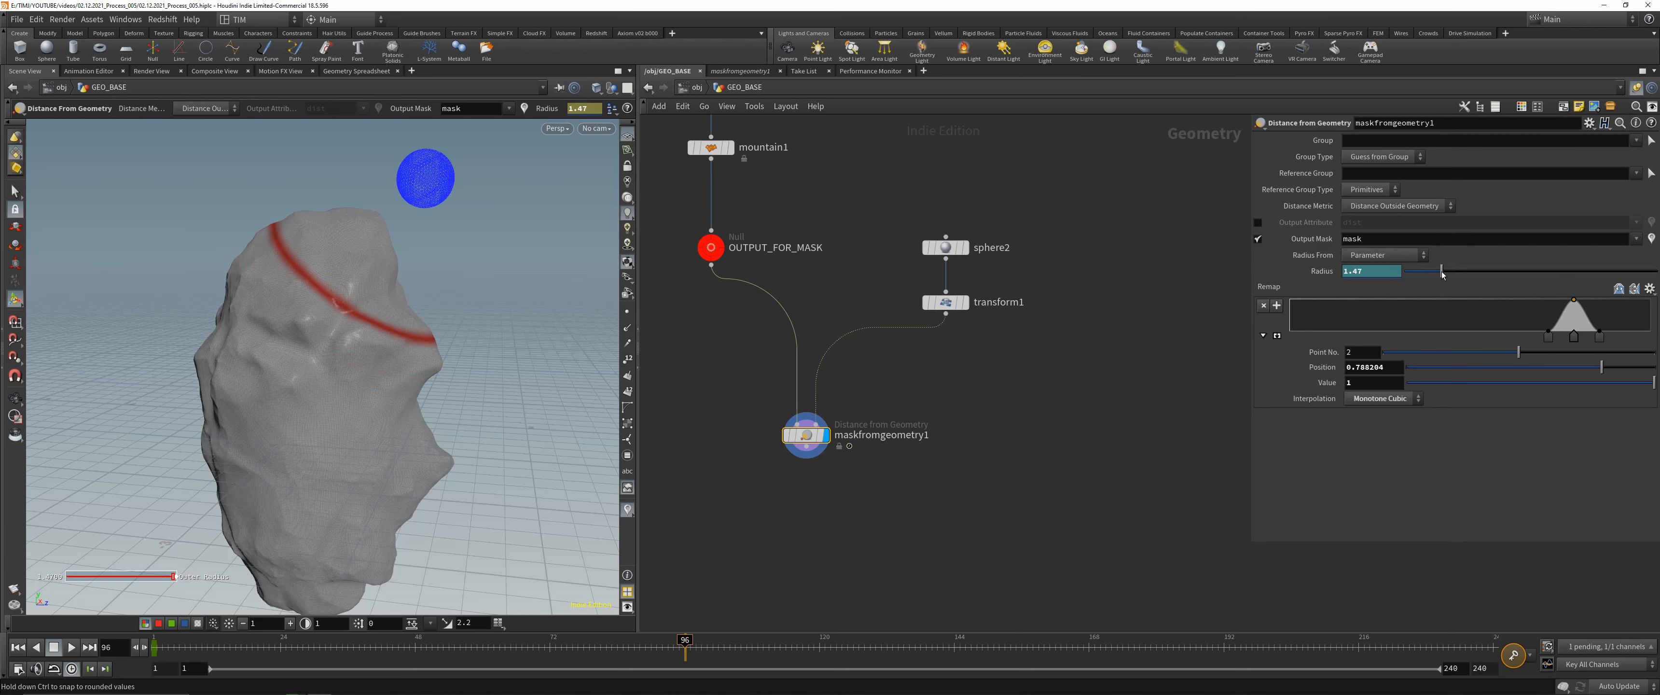
pyautogui.press('k')
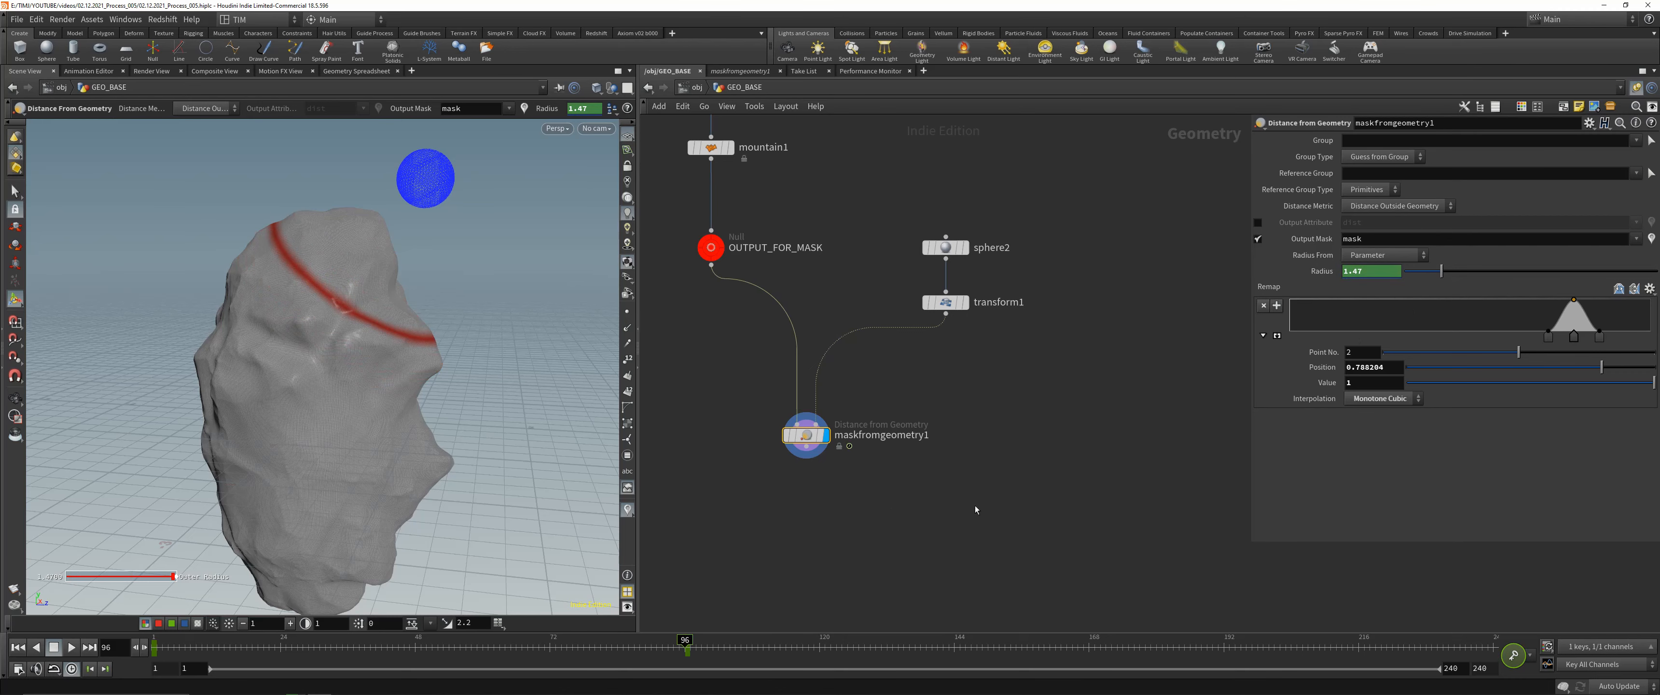
# - Reshape the radius animation curve in the Animation Editor by tilting the first key's tangent up and pulling the second key's tangent down, and close the editor
pyautogui.click(850, 447)
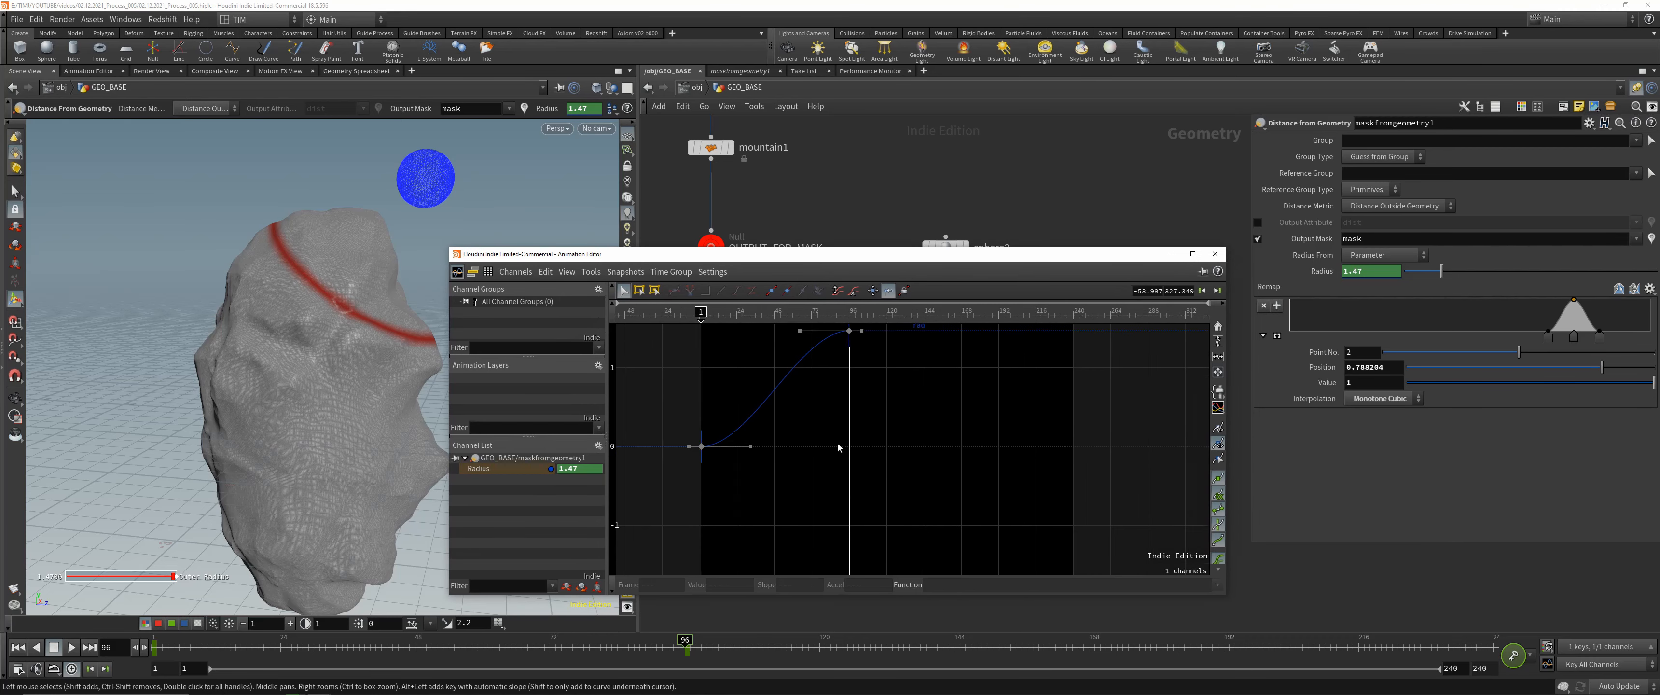
pyautogui.moveTo(760, 475); pyautogui.dragTo(756, 463)
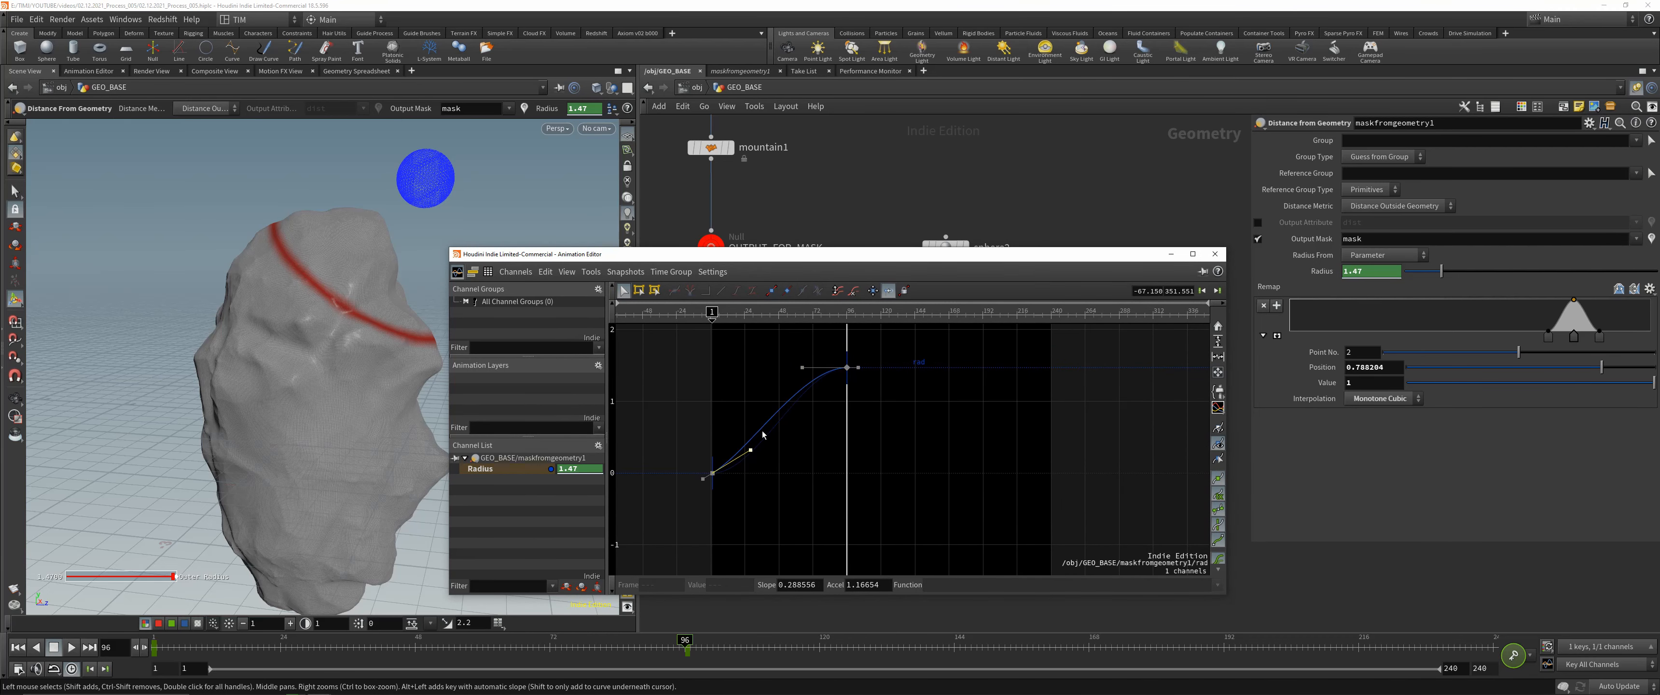
pyautogui.moveTo(803, 369); pyautogui.dragTo(805, 474)
pyautogui.click(1215, 254)
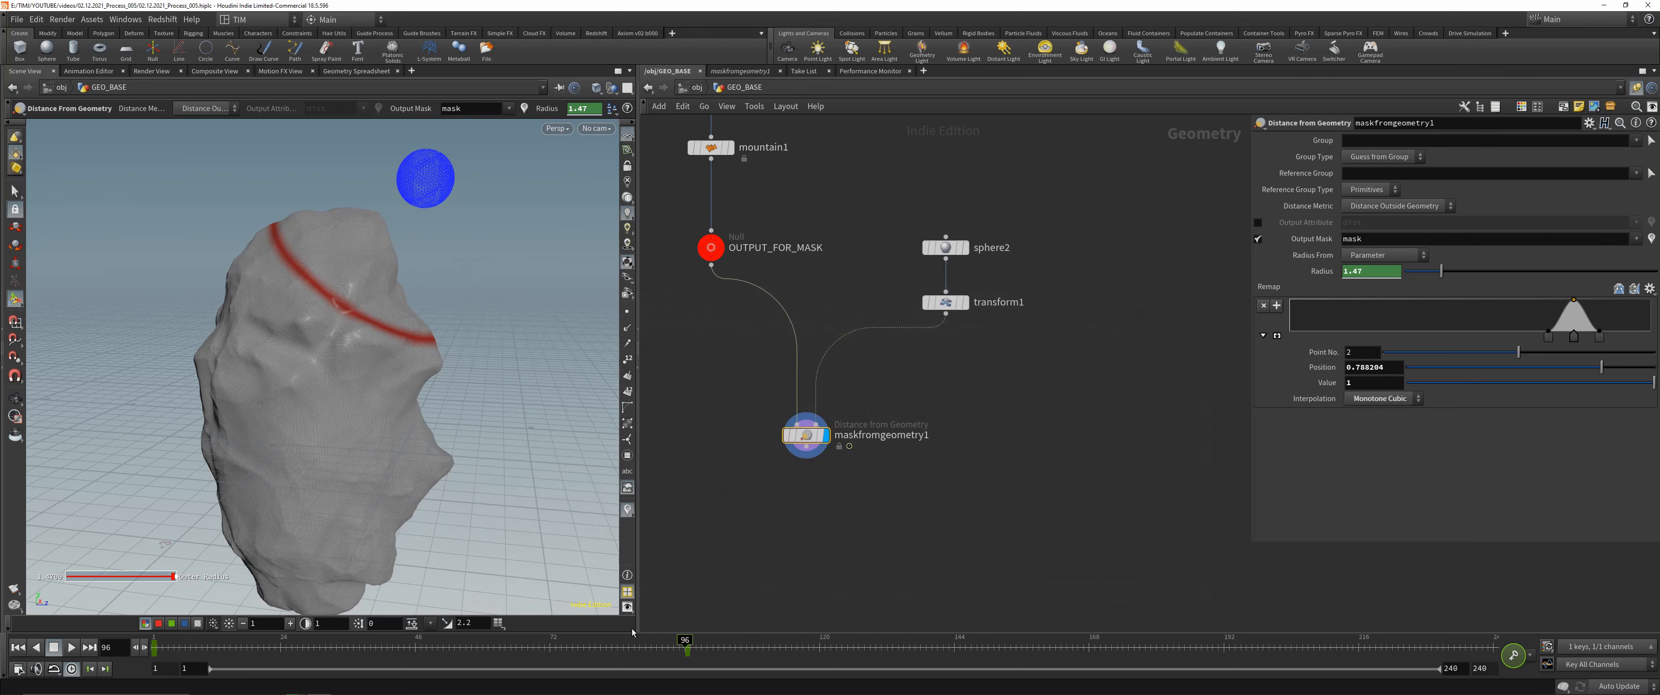
# - Play the radius animation from the start and scrub the timeline to frame 82 to check the mask band crossing the rock
pyautogui.moveTo(640, 647); pyautogui.dragTo(100, 652)
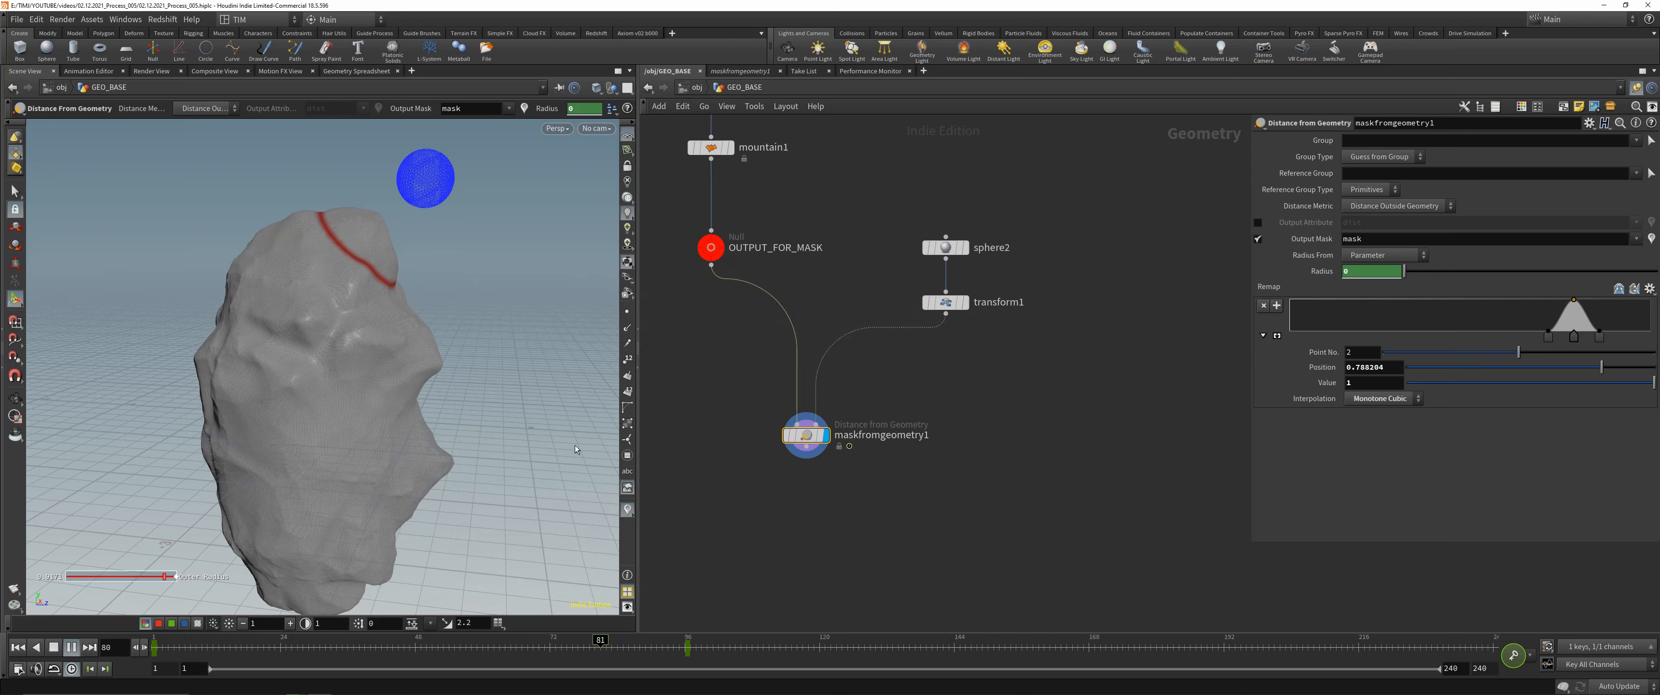
pyautogui.moveTo(225, 641); pyautogui.dragTo(607, 639)
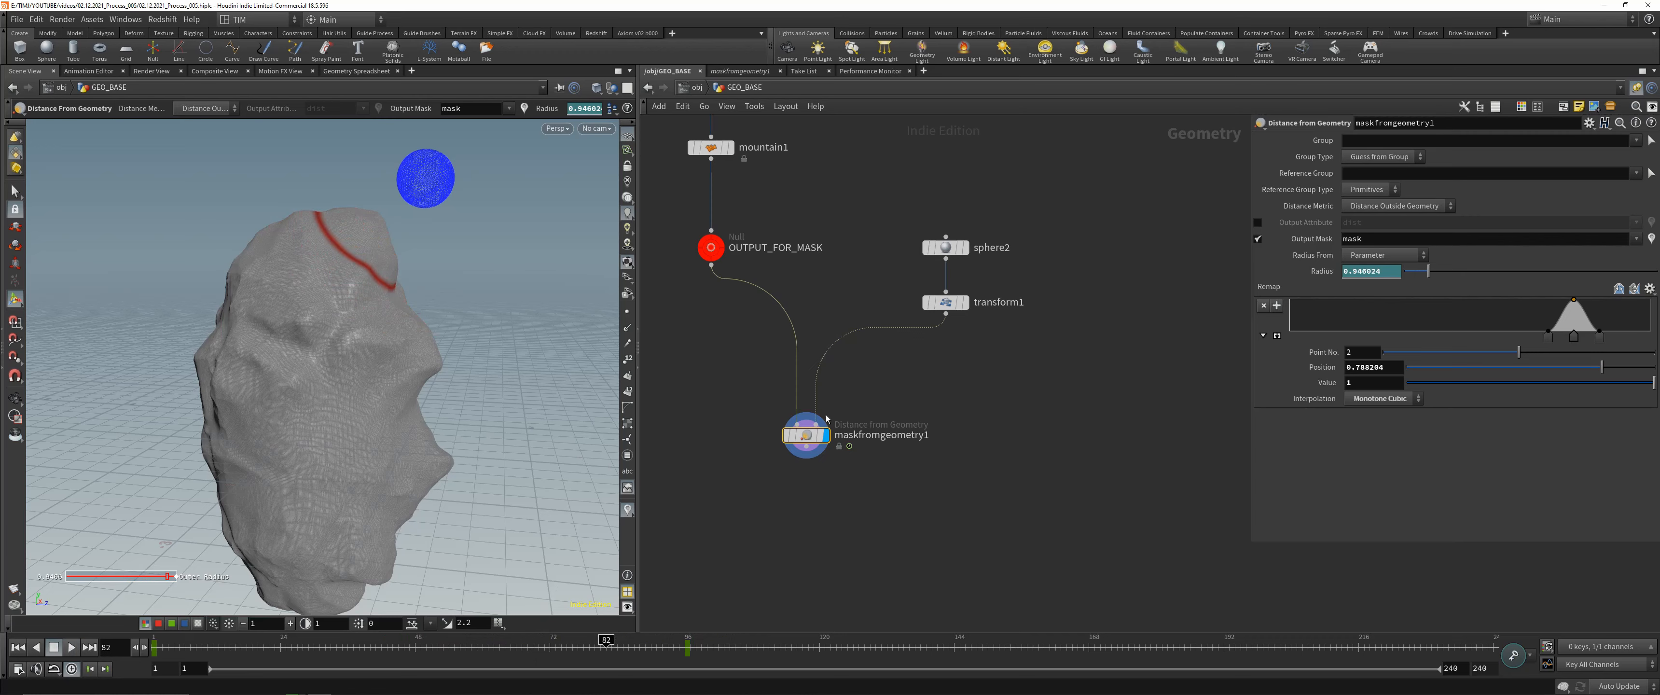
# - Switch the mask radius animation curve to linear interpolation in the Animation Editor and close the editor
pyautogui.hotkey('alt', 'Tab')
pyautogui.click(762, 355)
pyautogui.scroll(-2, 852, 526)
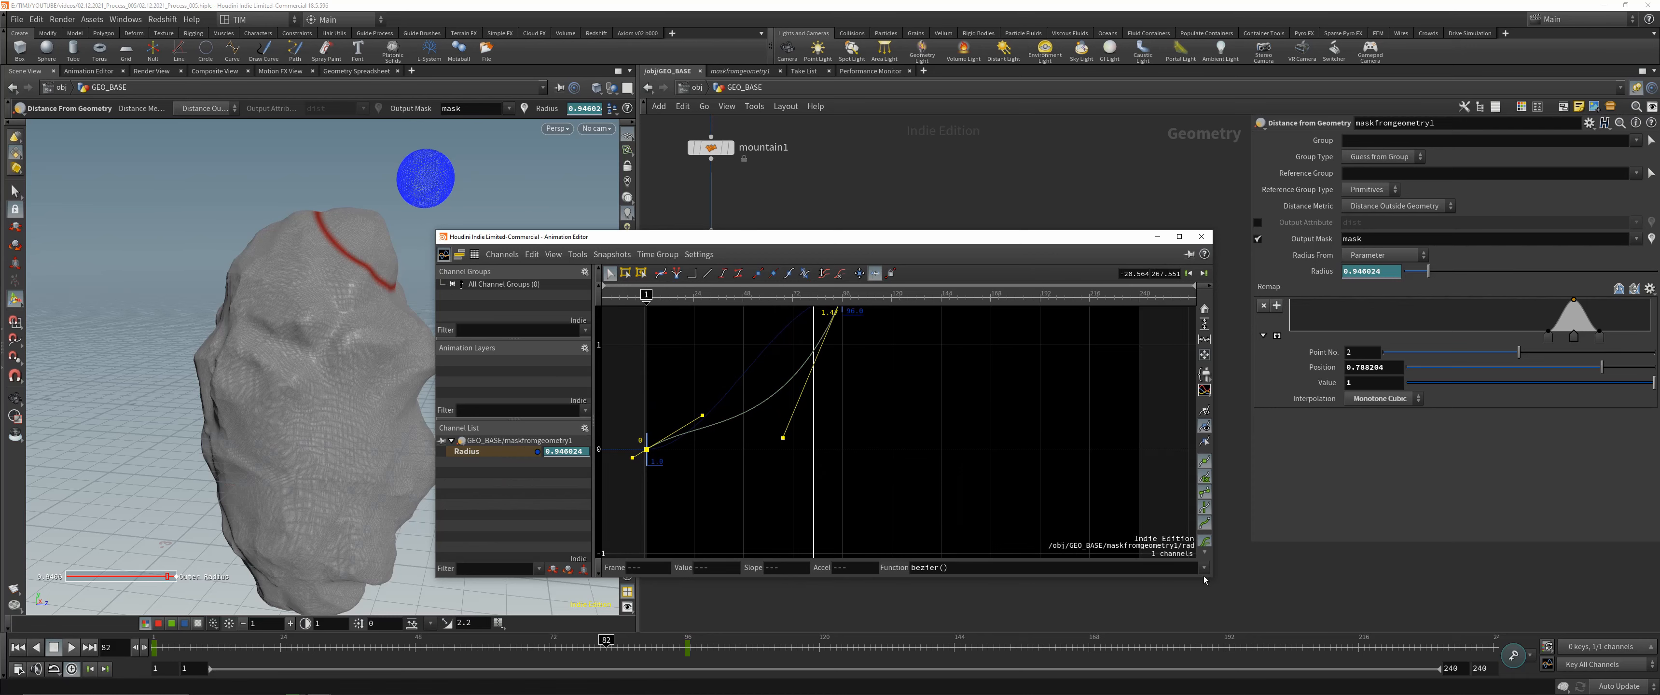
pyautogui.click(1204, 568)
pyautogui.click(1103, 311)
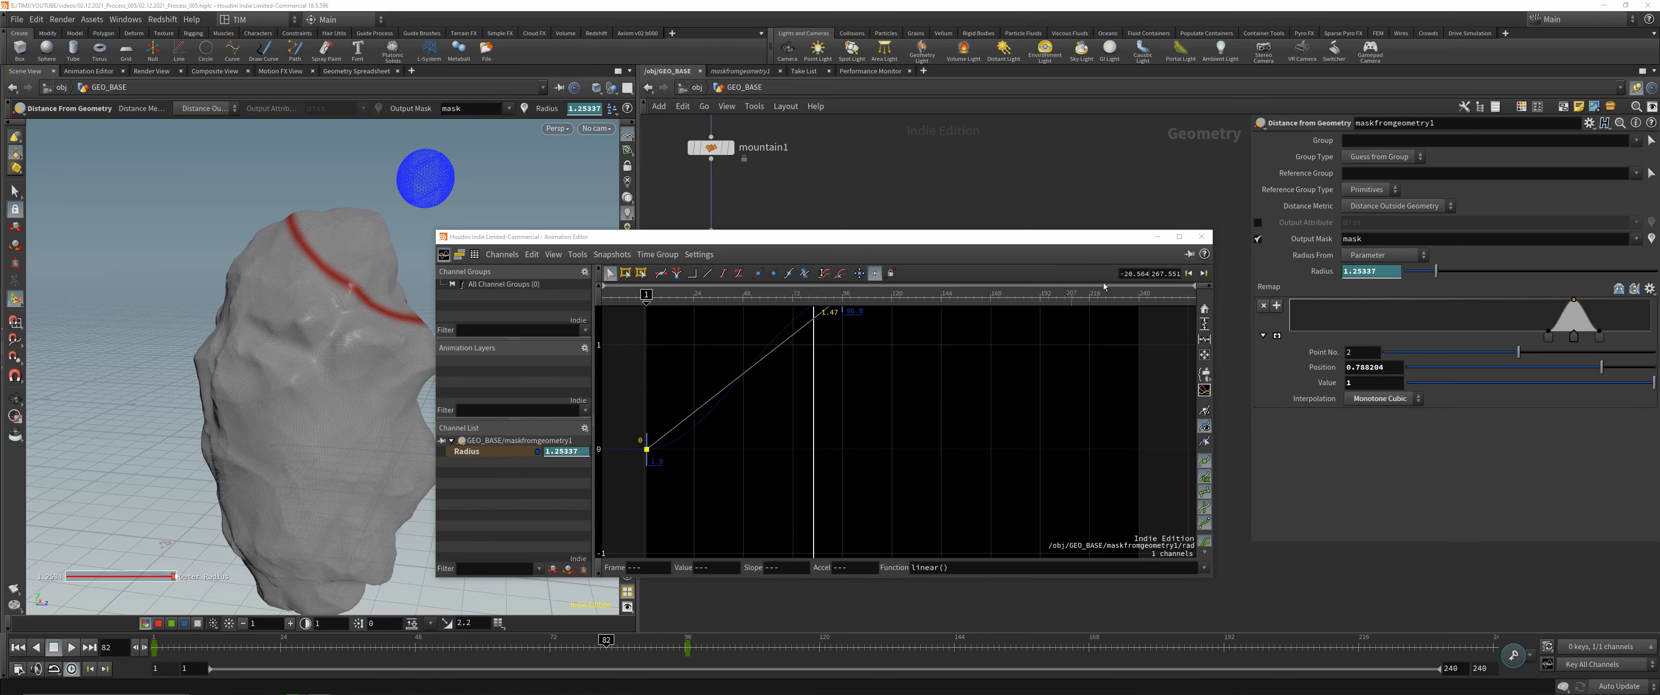
pyautogui.click(1206, 242)
# - Scrub the timeline to frame 24 and save the scene
pyautogui.moveTo(606, 640); pyautogui.dragTo(218, 640)
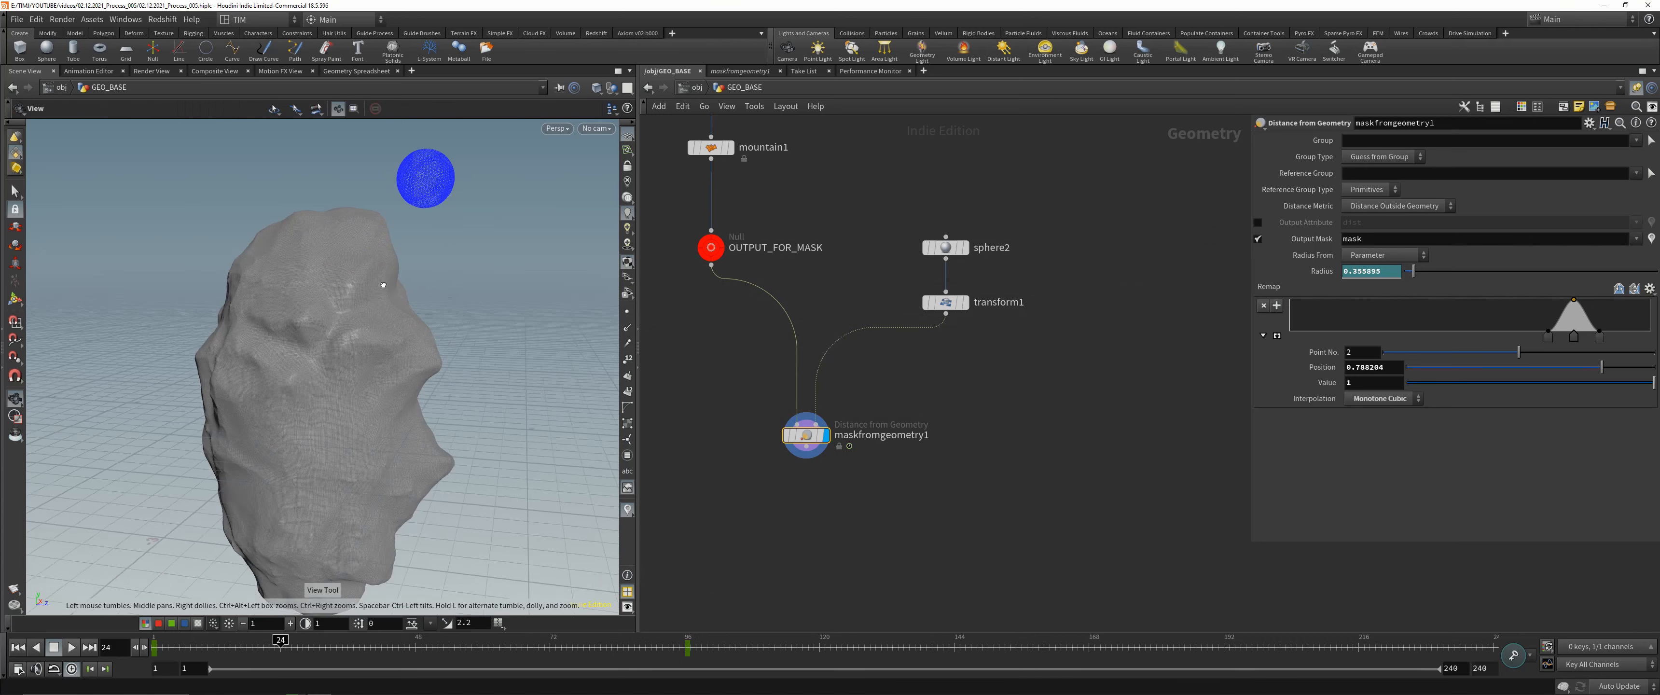
pyautogui.keyDown('alt'); pyautogui.moveTo(390, 281); pyautogui.dragTo(388, 301); pyautogui.keyUp('alt')
pyautogui.hotkey('ctrl', 's')
pyautogui.keyDown('alt'); pyautogui.moveTo(397, 426); pyautogui.dragTo(401, 407); pyautogui.keyUp('alt')
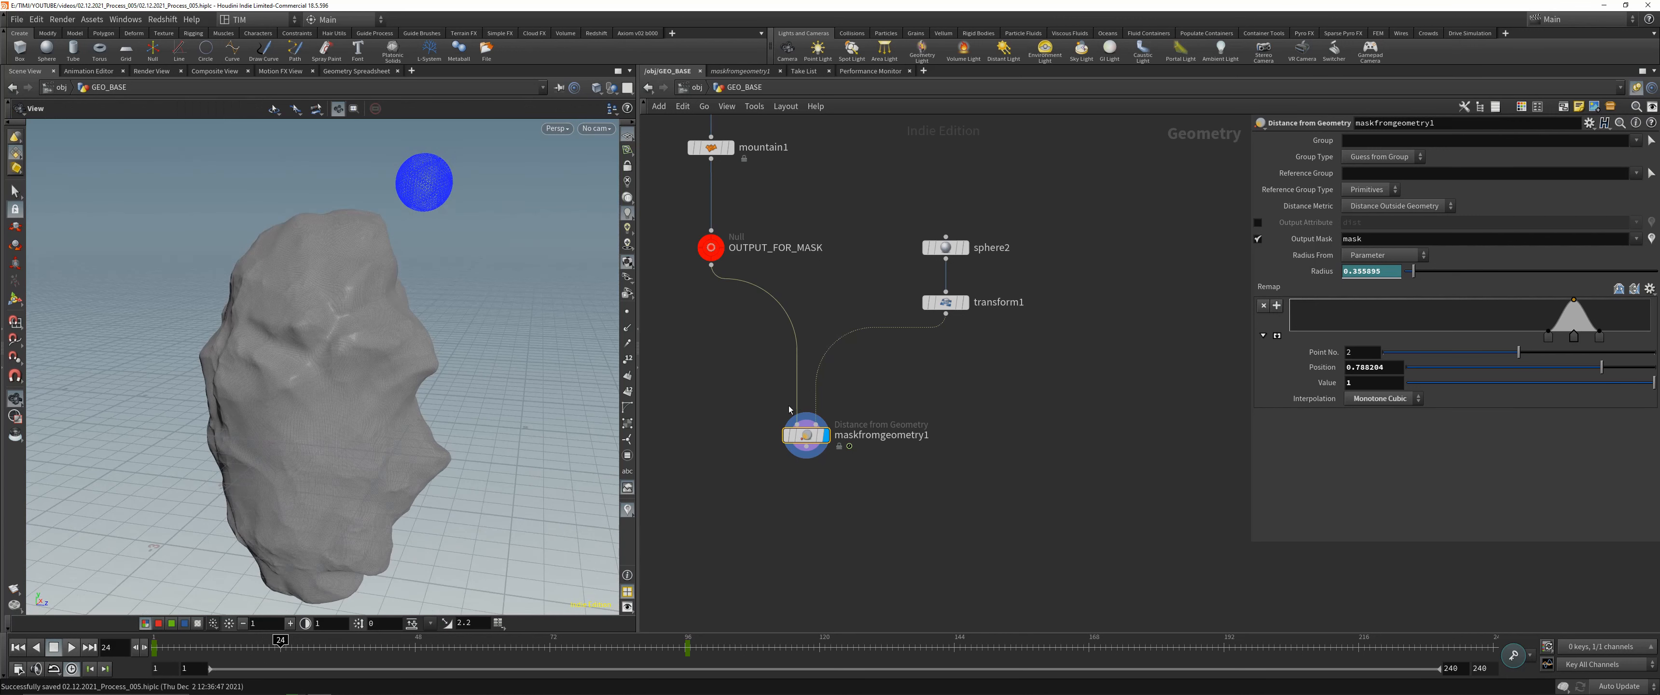
# - Add a Scatter node, wire the output of maskfromgeometry1 into it, display it and place it directly below the mask node
pyautogui.moveTo(966, 447); pyautogui.dragTo(973, 402, button='middle')
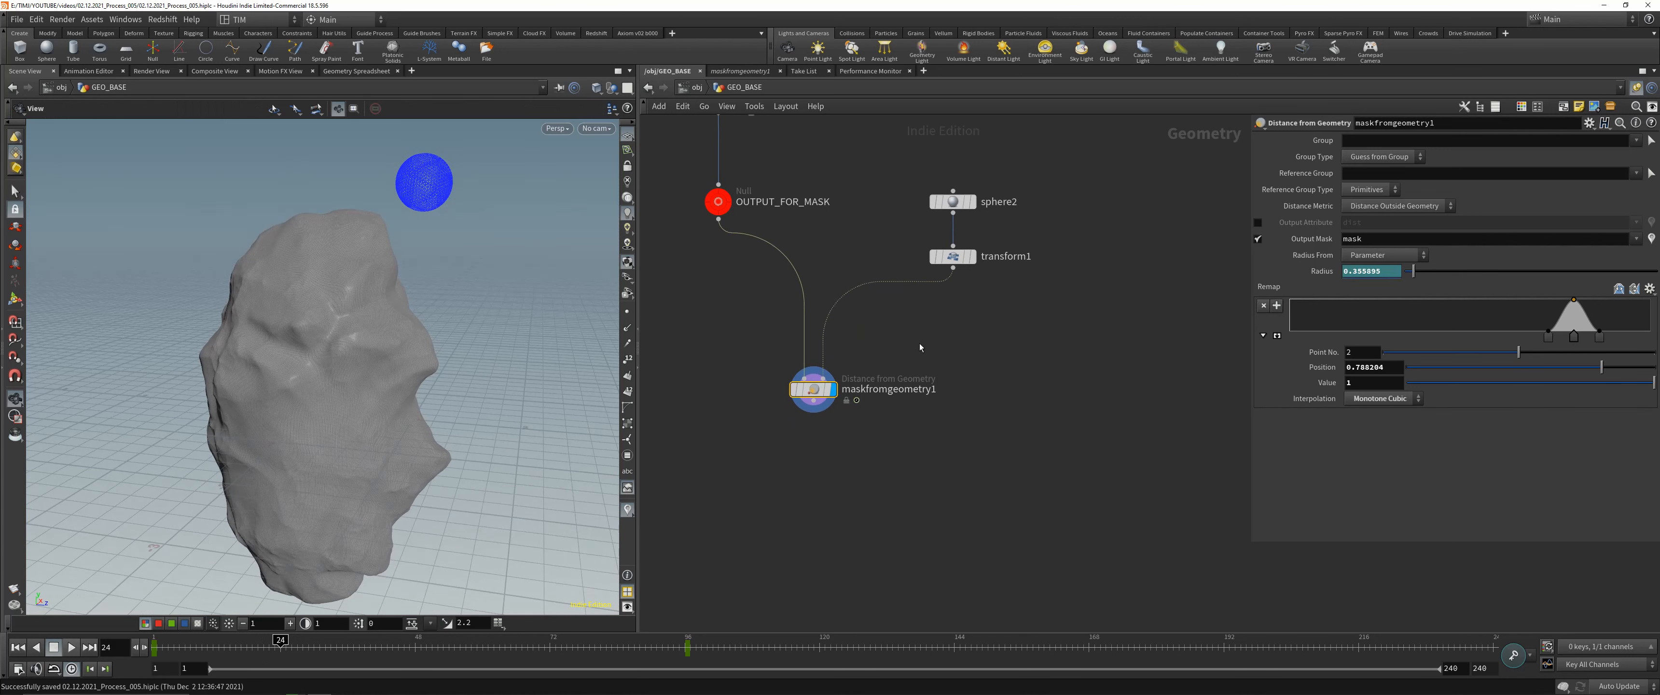
pyautogui.moveTo(871, 445); pyautogui.dragTo(859, 441, button='middle')
pyautogui.scroll(-2, 851, 438)
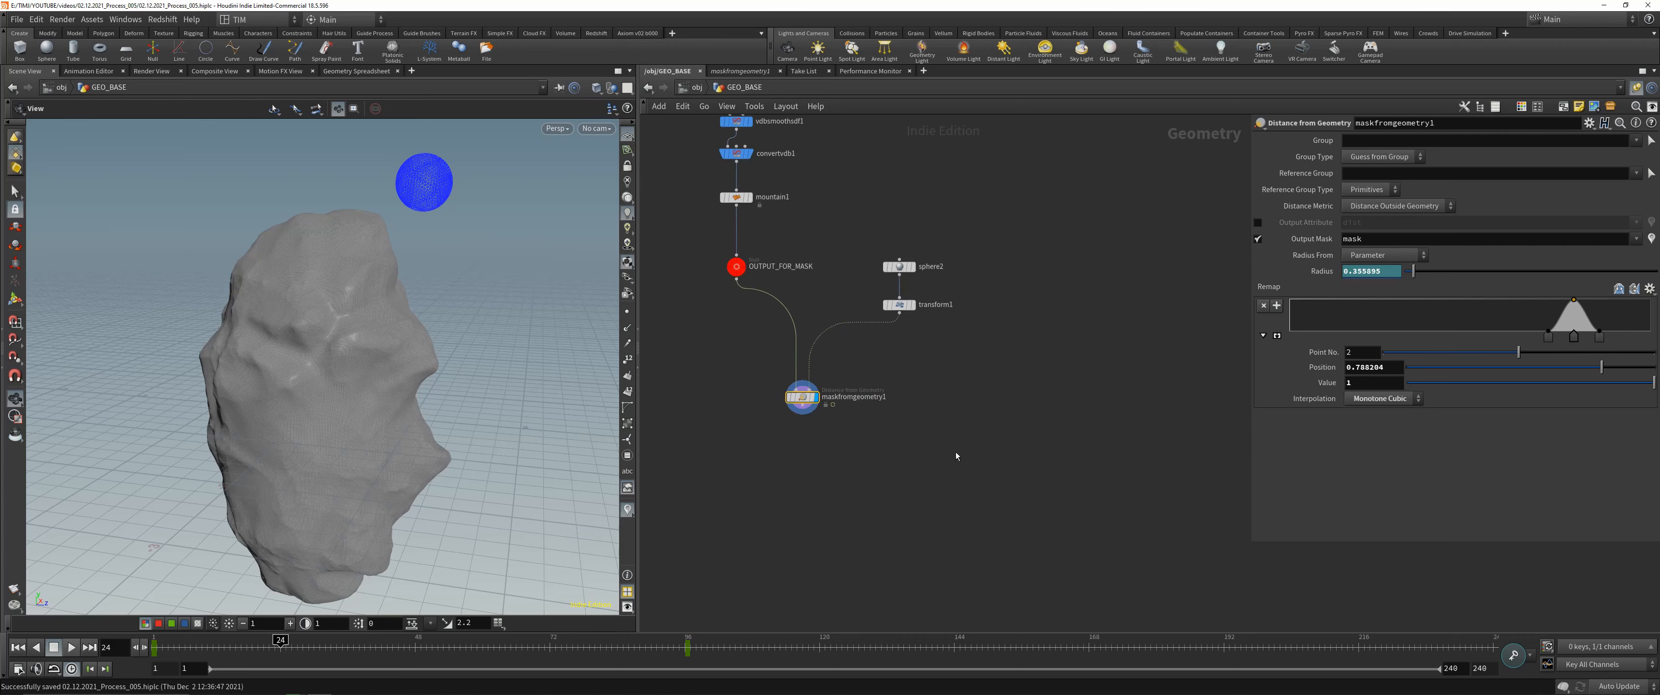
pyautogui.scroll(2, 956, 453)
pyautogui.click(963, 459)
pyautogui.press('Tab')
pyautogui.write('sca')
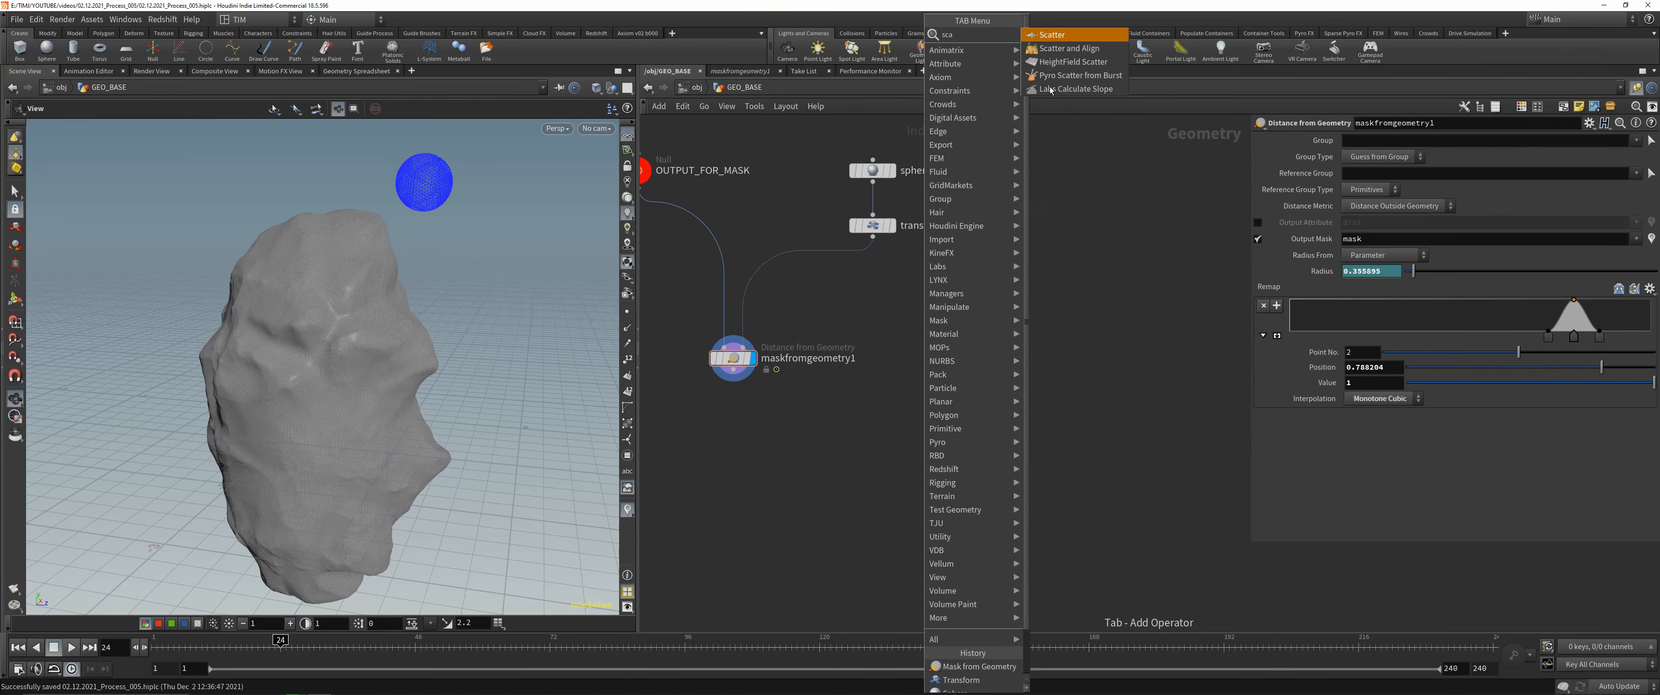
pyautogui.click(1051, 35)
pyautogui.click(834, 450)
pyautogui.click(732, 380)
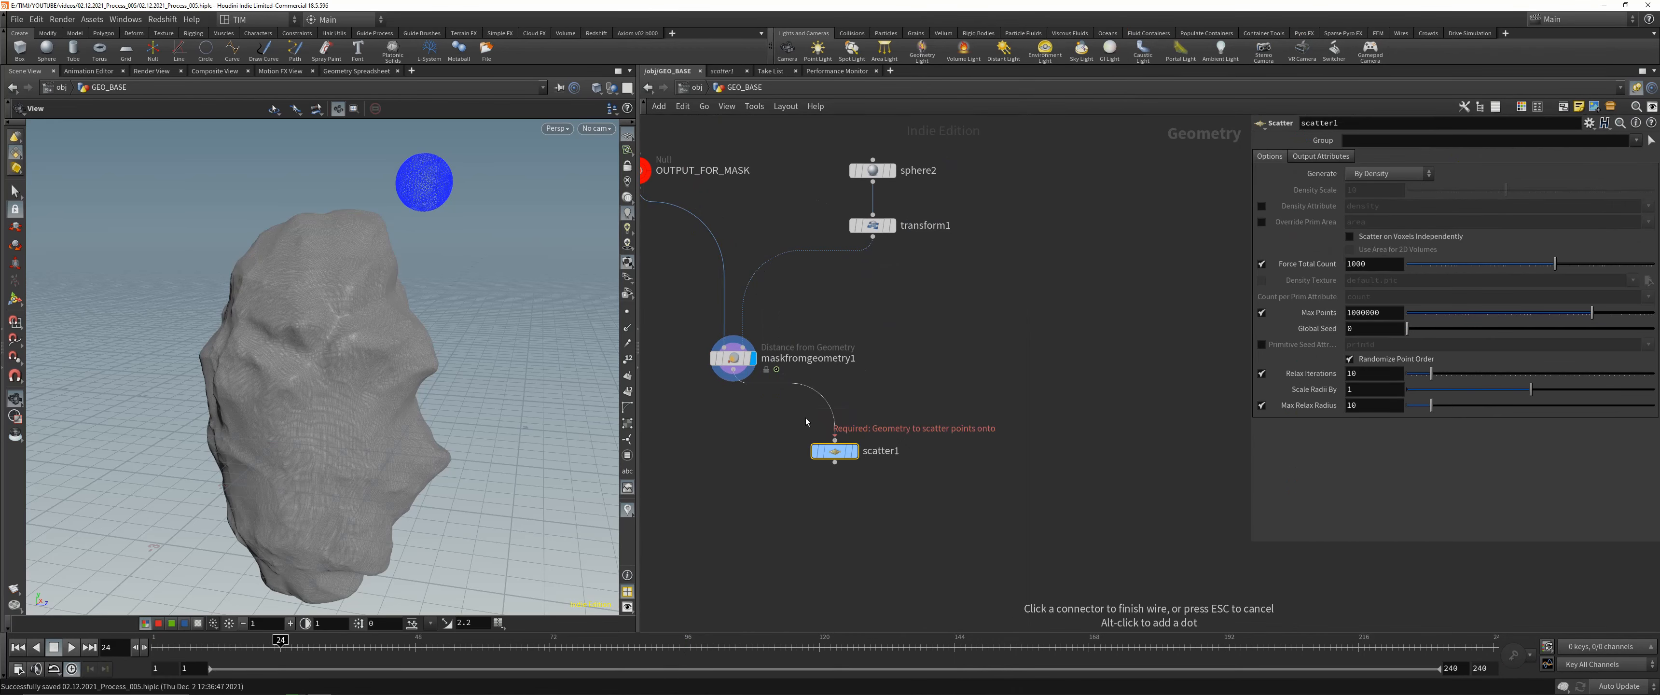
pyautogui.click(835, 441)
pyautogui.click(854, 451)
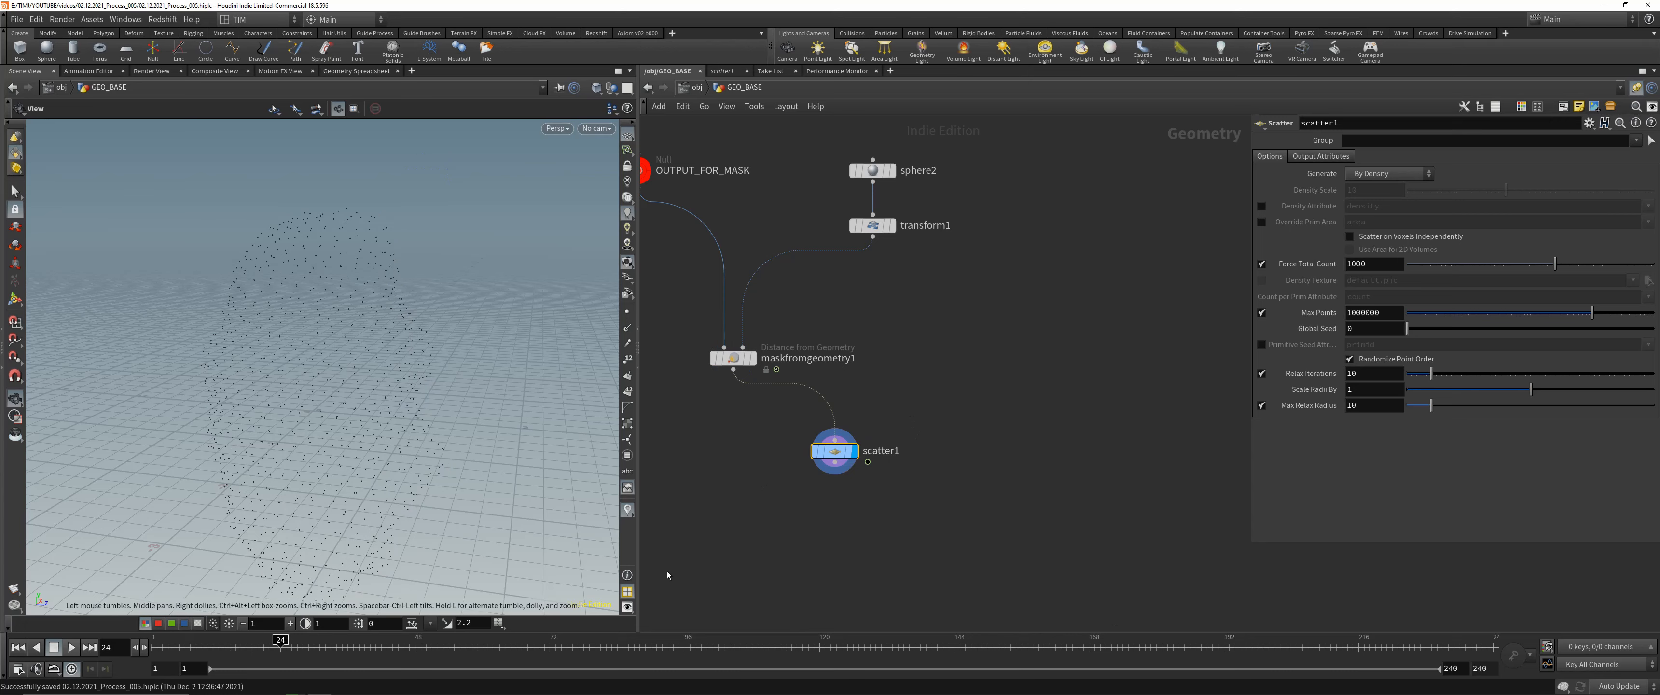
pyautogui.moveTo(858, 467); pyautogui.dragTo(756, 483)
pyautogui.moveTo(858, 433); pyautogui.dragTo(895, 427, button='middle')
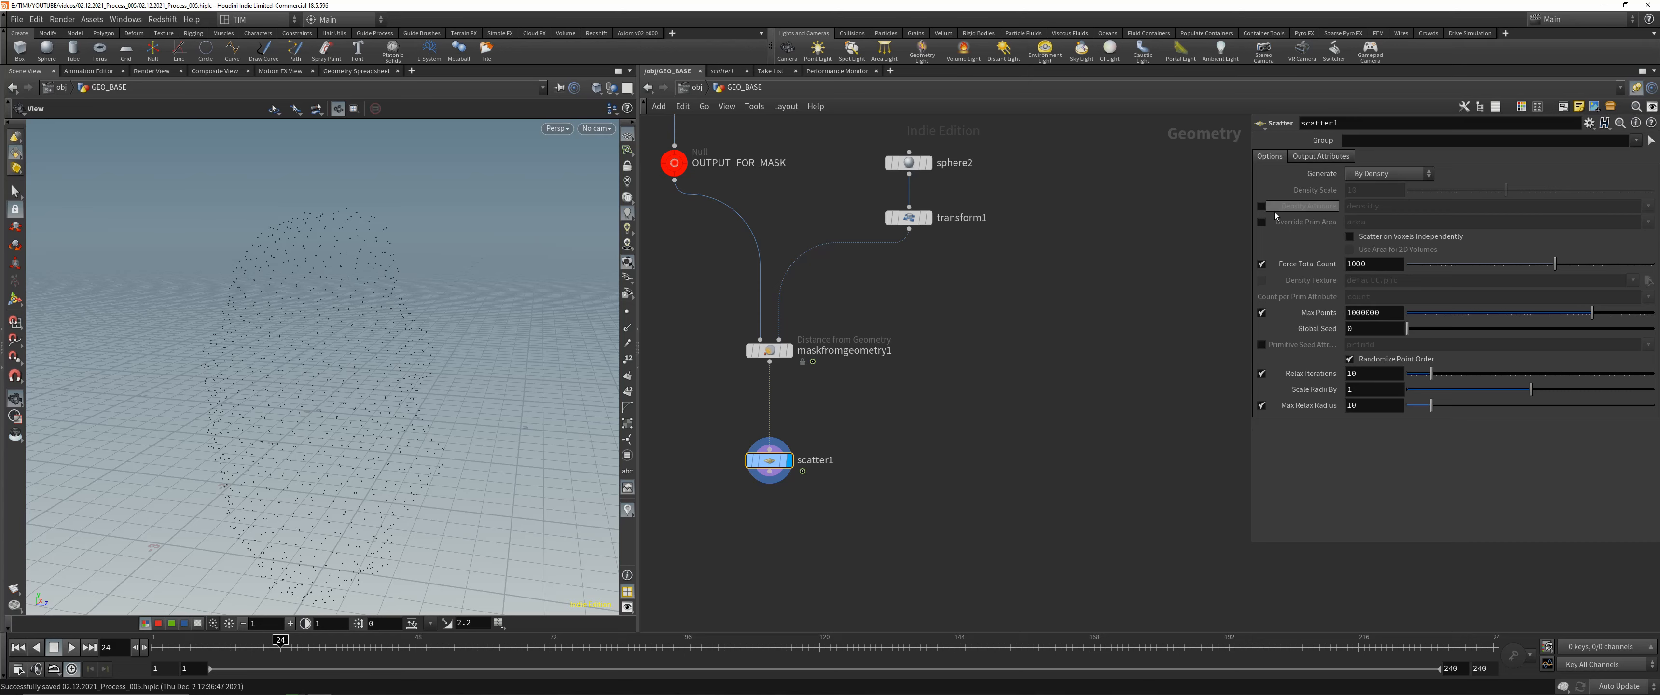
# - Enable the scatter's Density Attribute with mask, set Force Total Count to 100 and save the scene
pyautogui.click(1262, 205)
pyautogui.click(1429, 207)
pyautogui.click(1648, 207)
pyautogui.click(1637, 234)
pyautogui.click(1368, 263)
pyautogui.write('100')
pyautogui.press('Return')
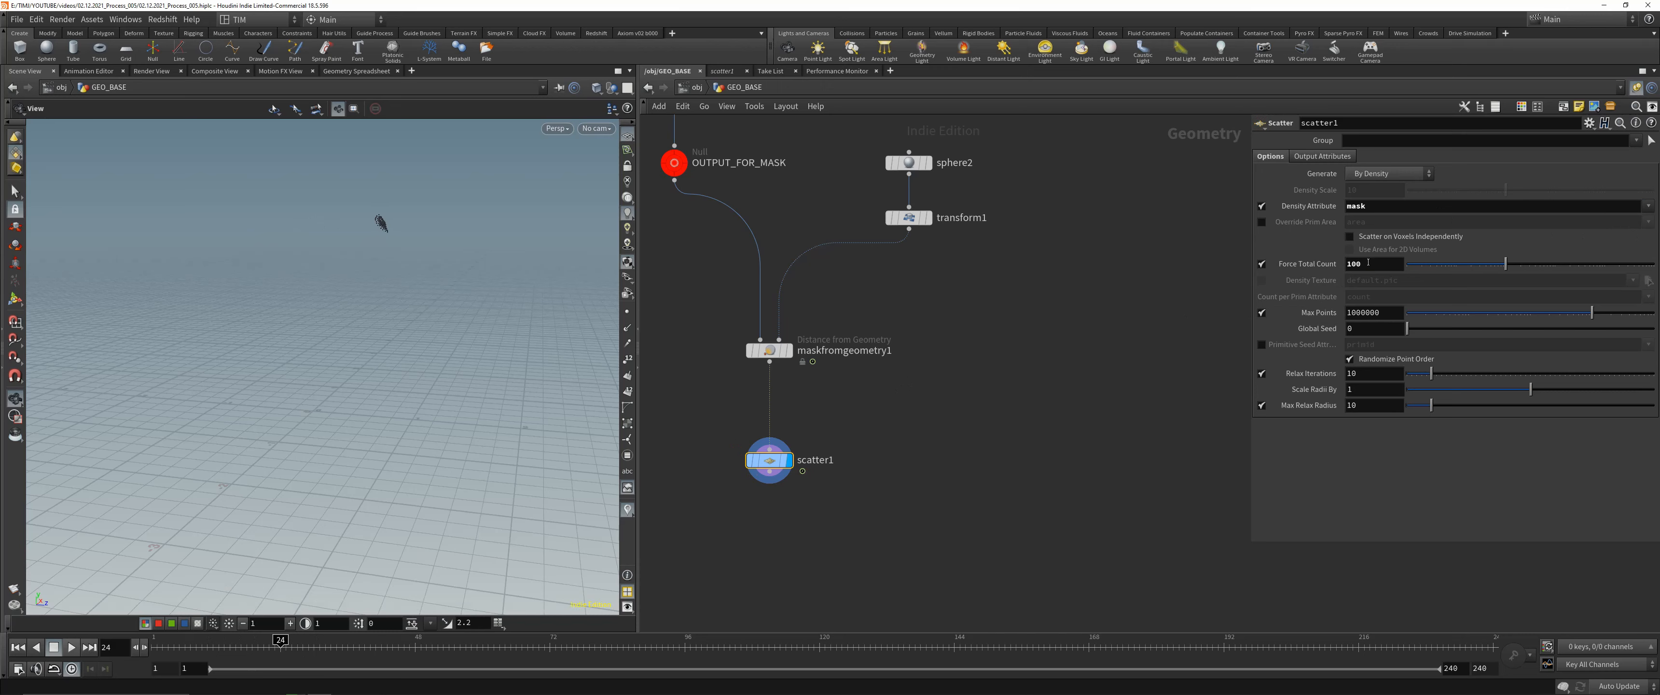
pyautogui.hotkey('ctrl', 's')
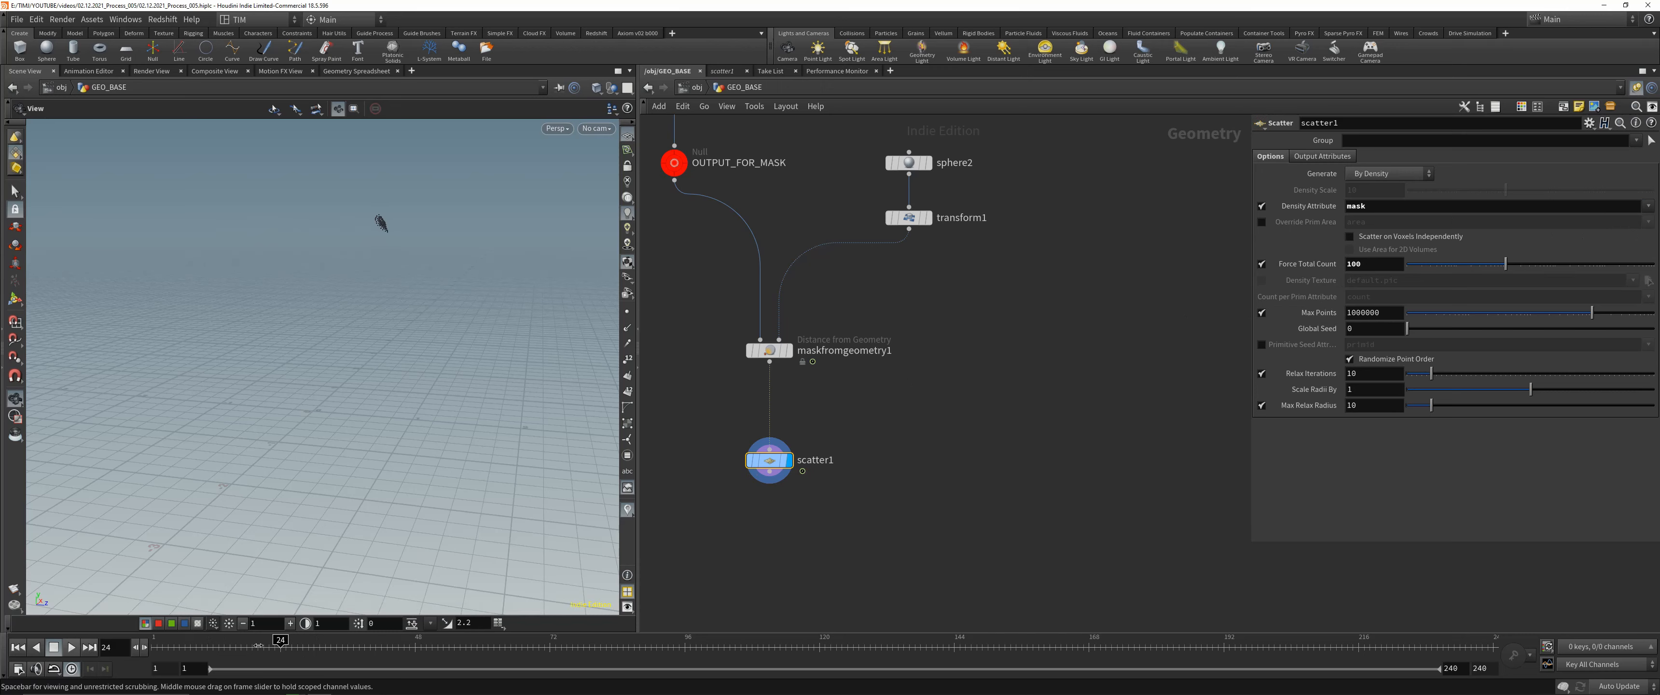
# - Set the scatter's Global Seed to $F and scrub the timeline to check how the points change per frame
pyautogui.moveTo(303, 642); pyautogui.dragTo(543, 641)
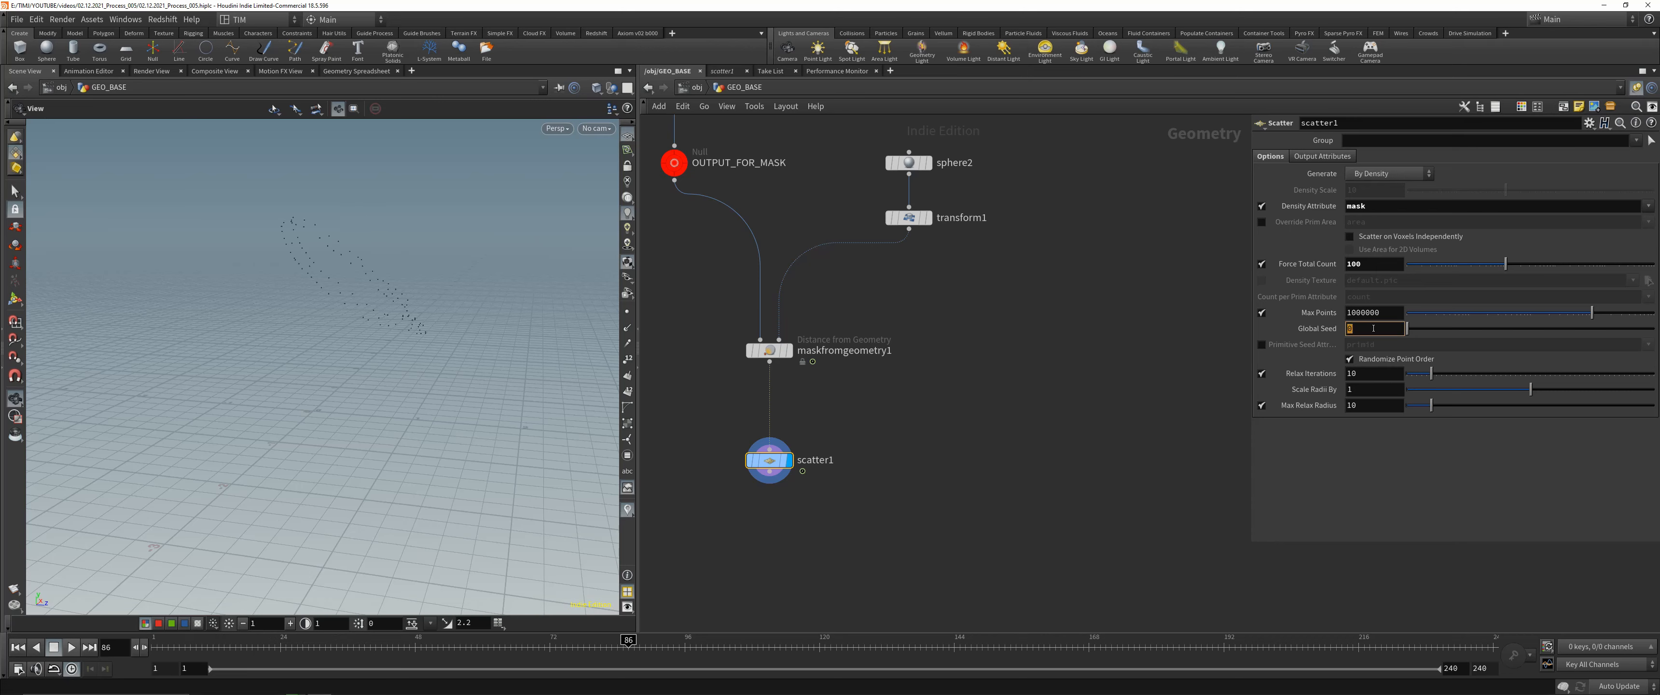
pyautogui.write('$F')
pyautogui.press('Return')
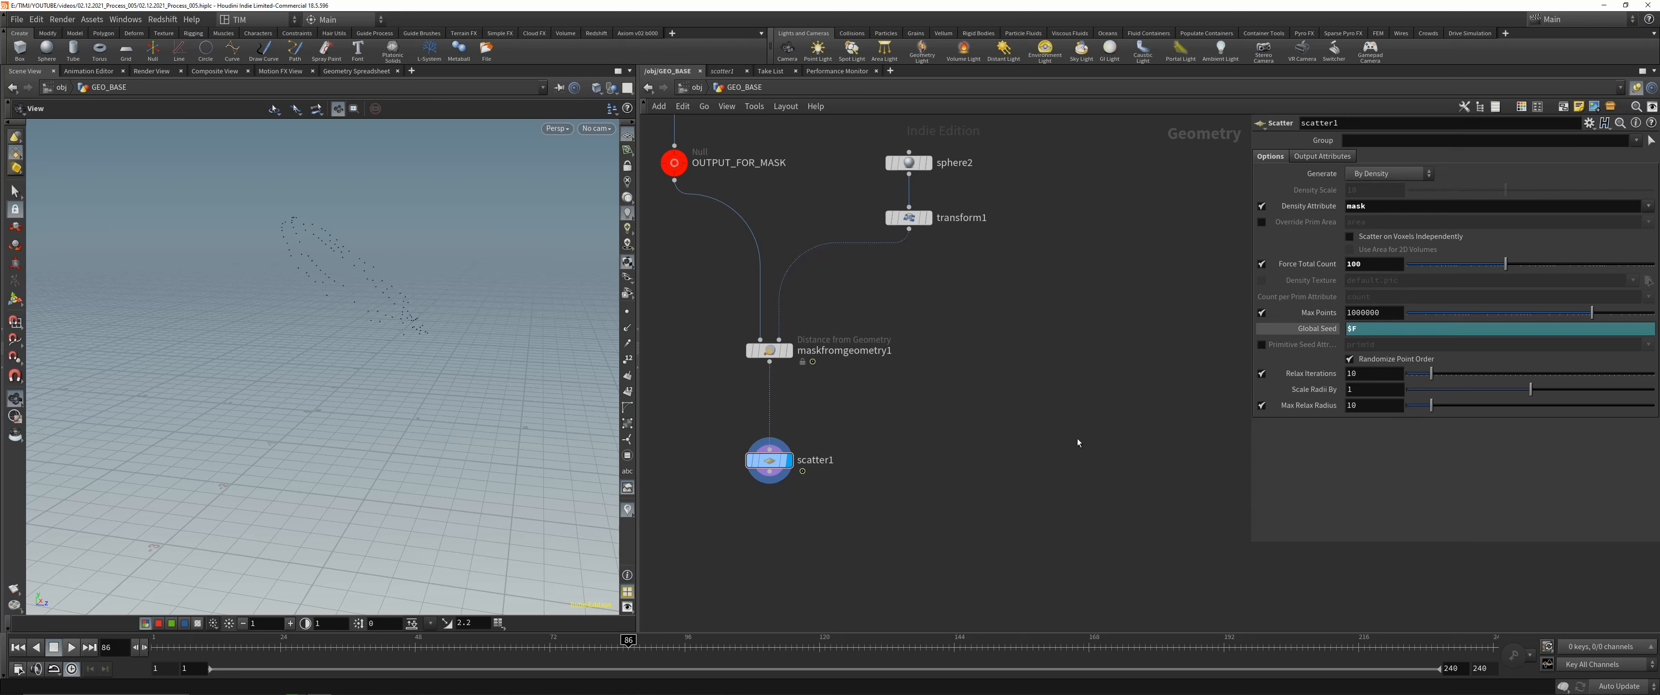
pyautogui.moveTo(631, 648); pyautogui.dragTo(733, 638)
pyautogui.click(1329, 328)
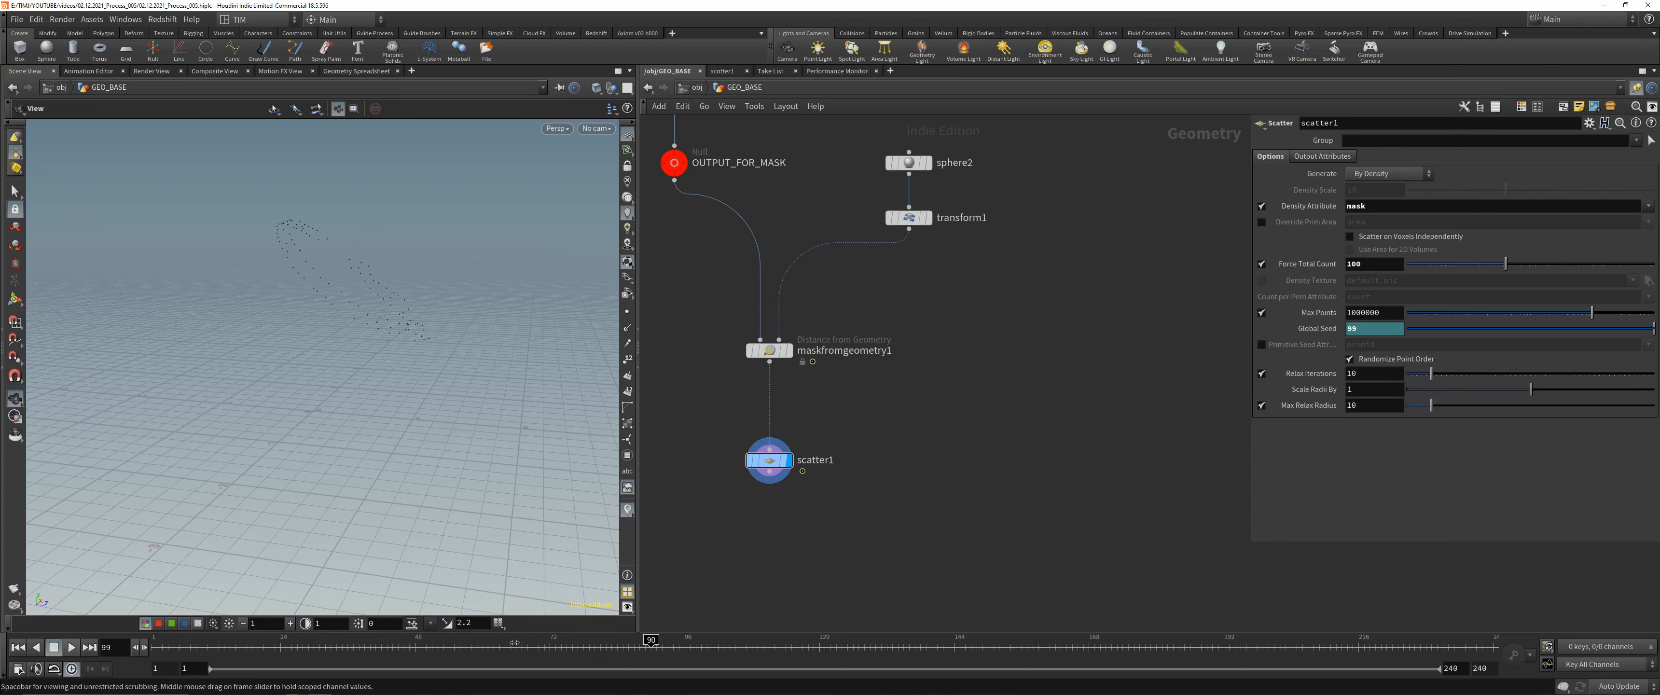
pyautogui.moveTo(514, 642); pyautogui.dragTo(621, 643)
# - Add a POP Network fed by scatter1, display it and return the timeline to frame 1
pyautogui.moveTo(891, 522); pyautogui.dragTo(878, 453, button='middle')
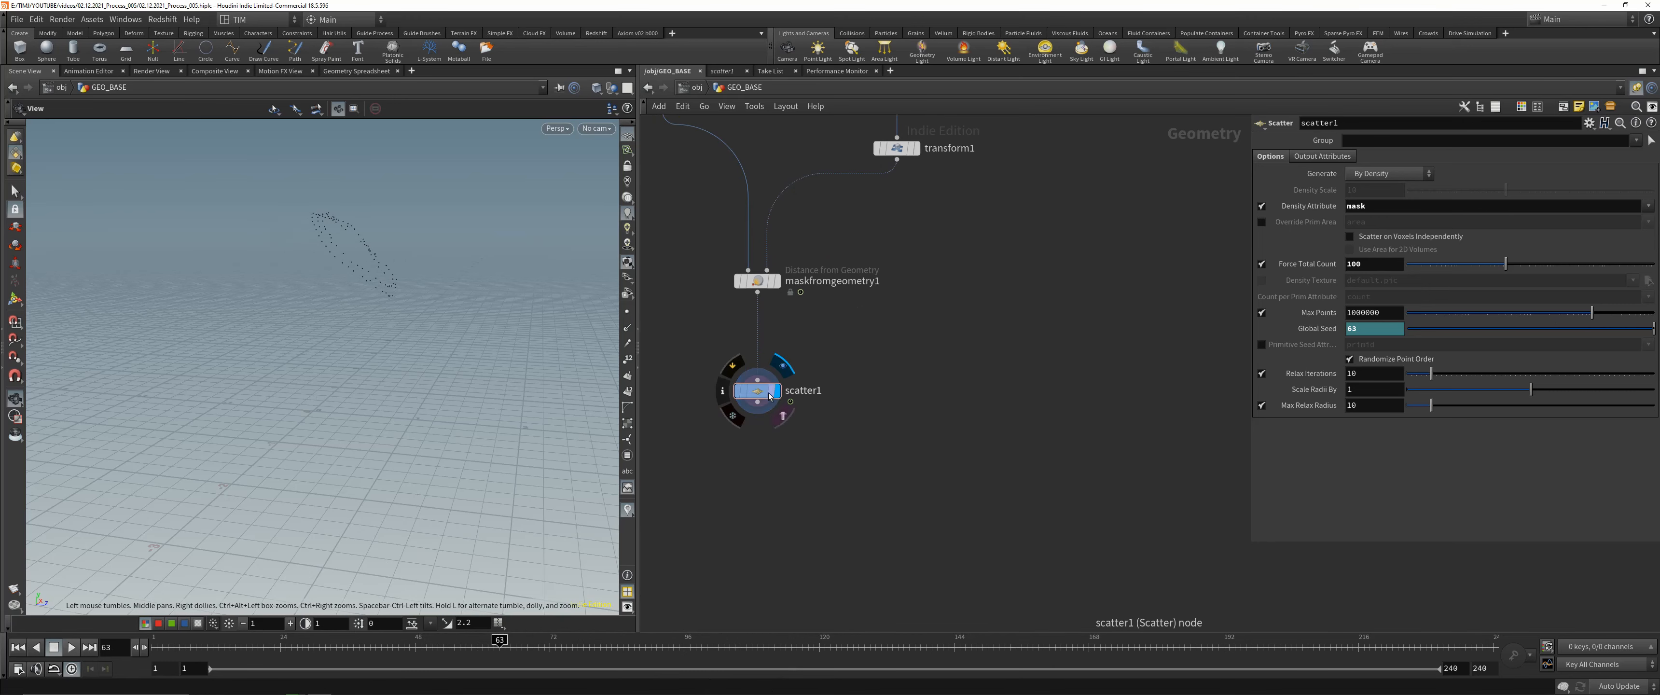
pyautogui.moveTo(766, 396); pyautogui.dragTo(761, 350)
pyautogui.press('Tab')
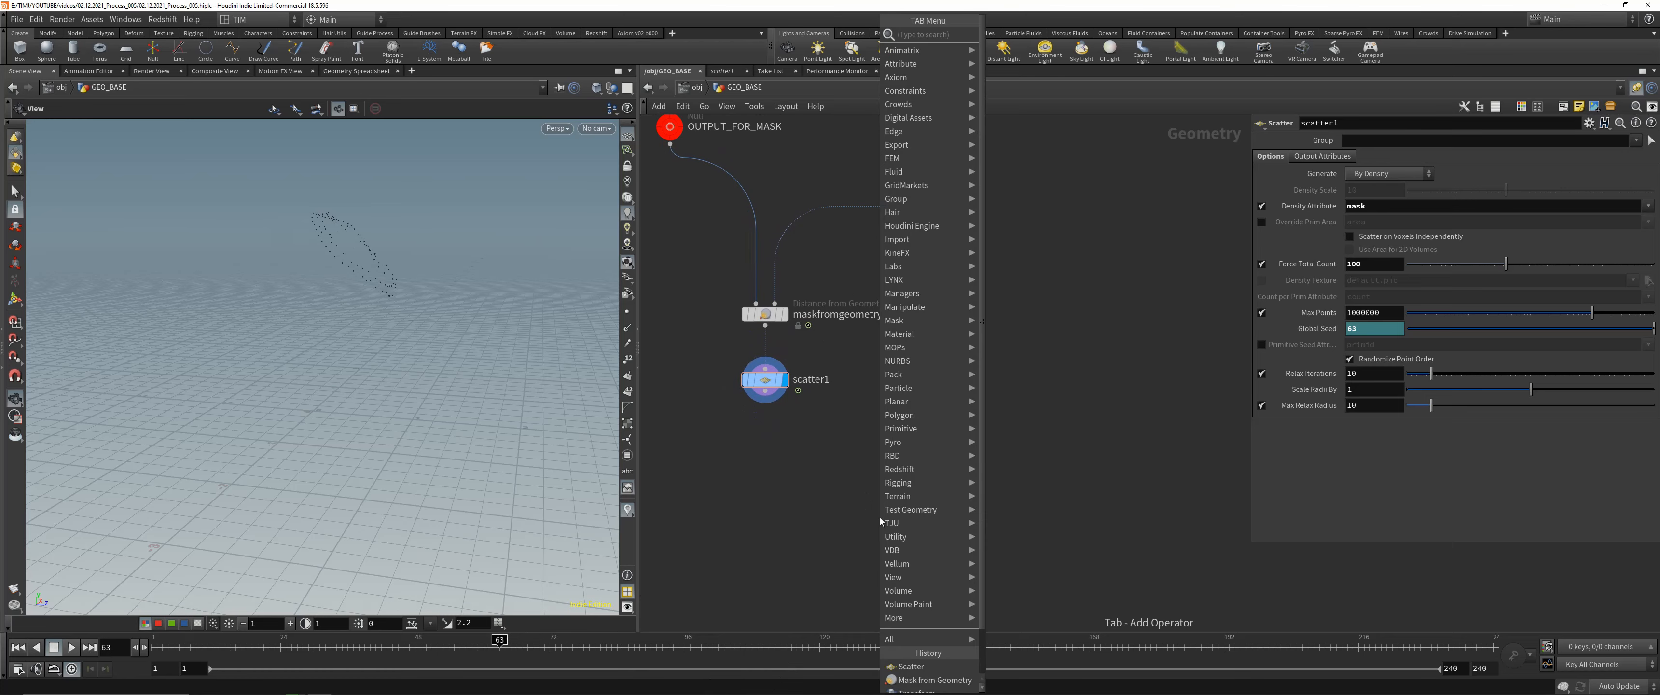
pyautogui.write('pop')
pyautogui.click(1031, 35)
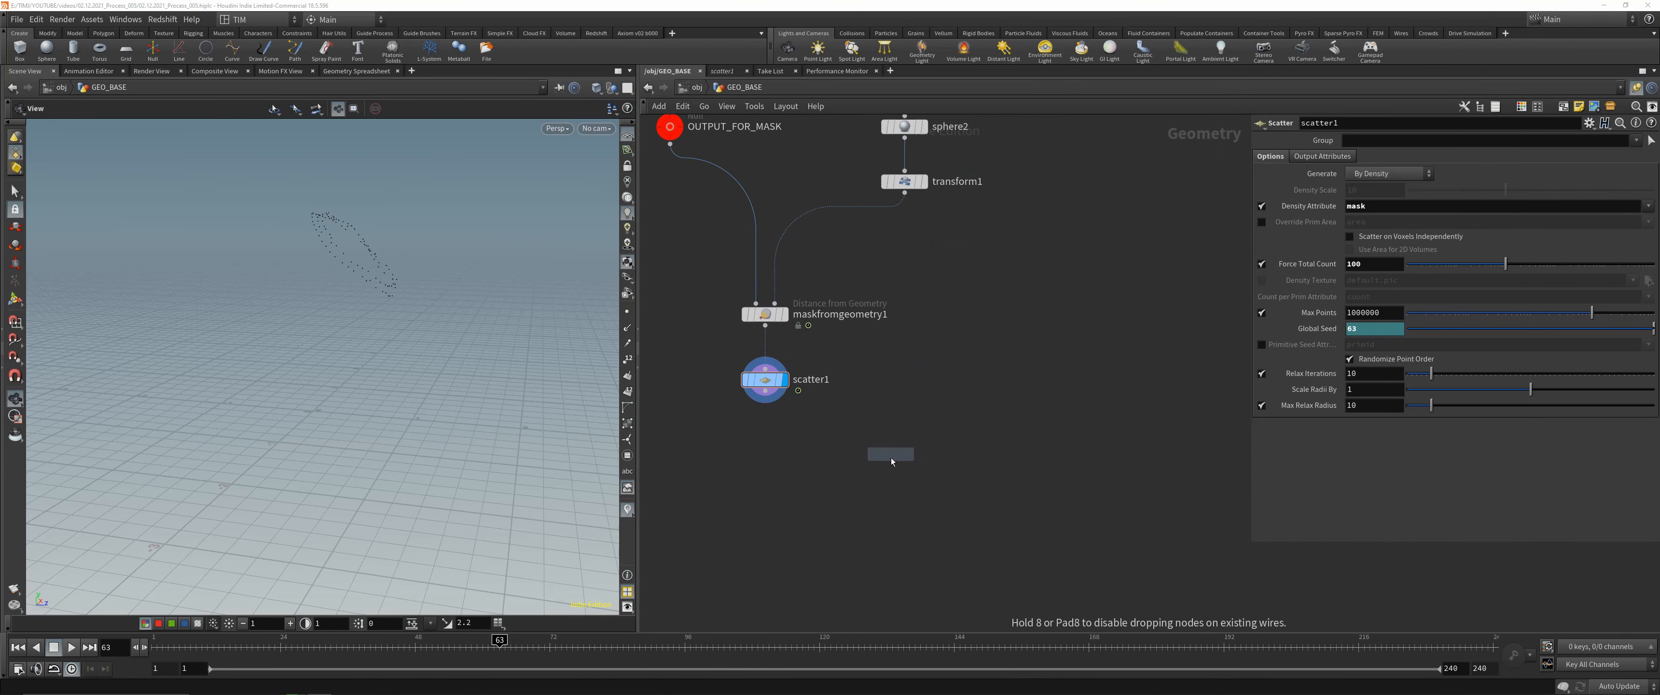
pyautogui.click(891, 457)
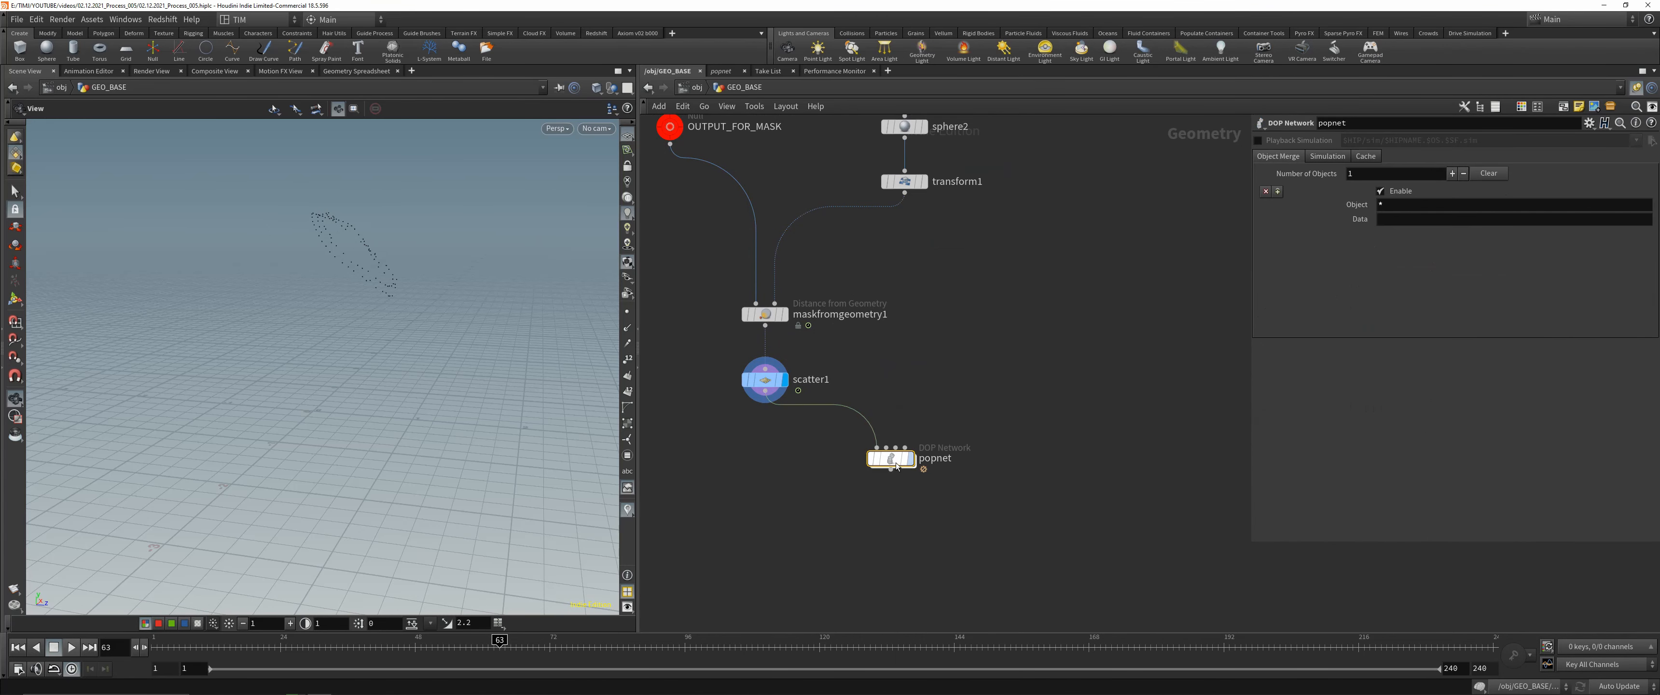
pyautogui.press('Escape')
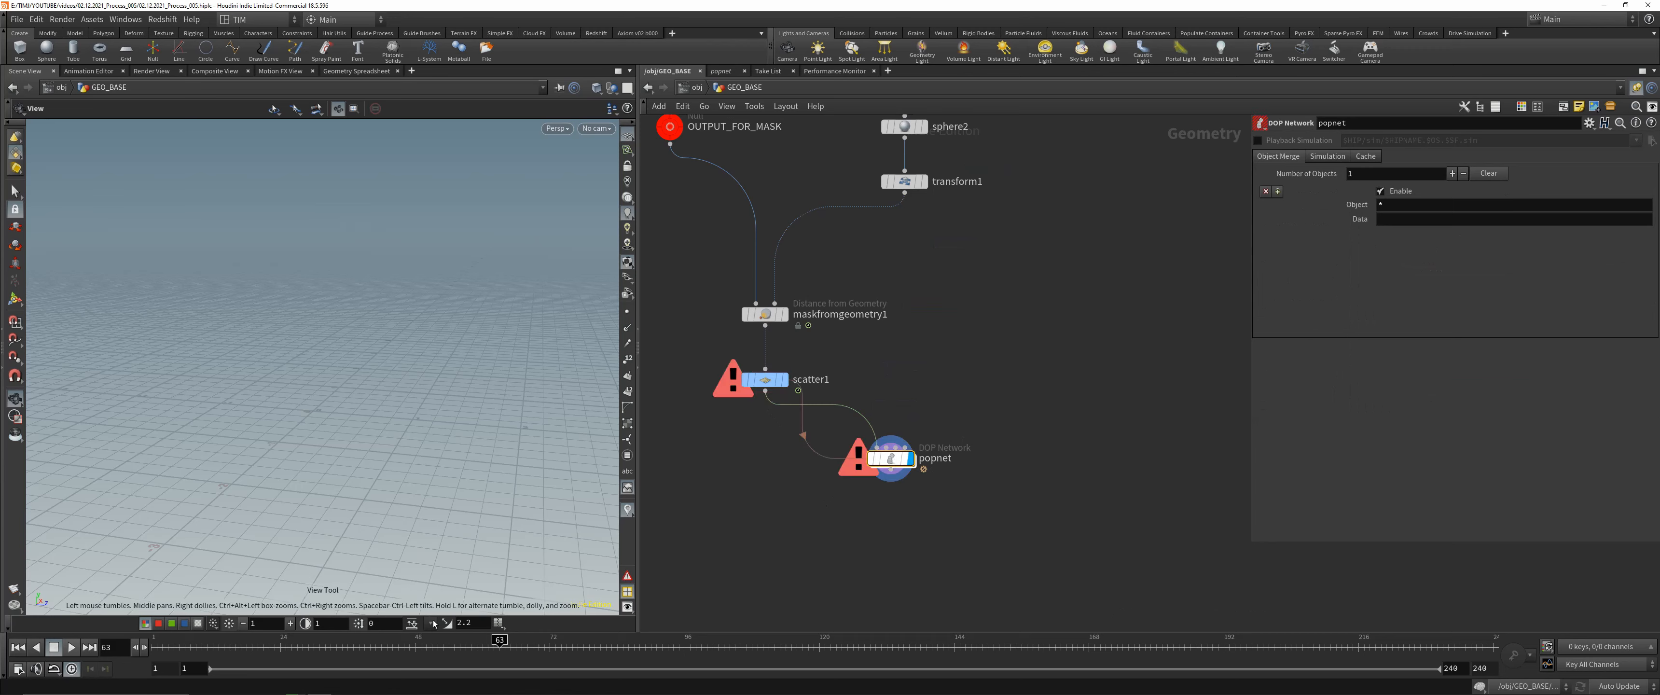
pyautogui.moveTo(353, 646); pyautogui.dragTo(113, 646)
pyautogui.moveTo(213, 636); pyautogui.dragTo(158, 641)
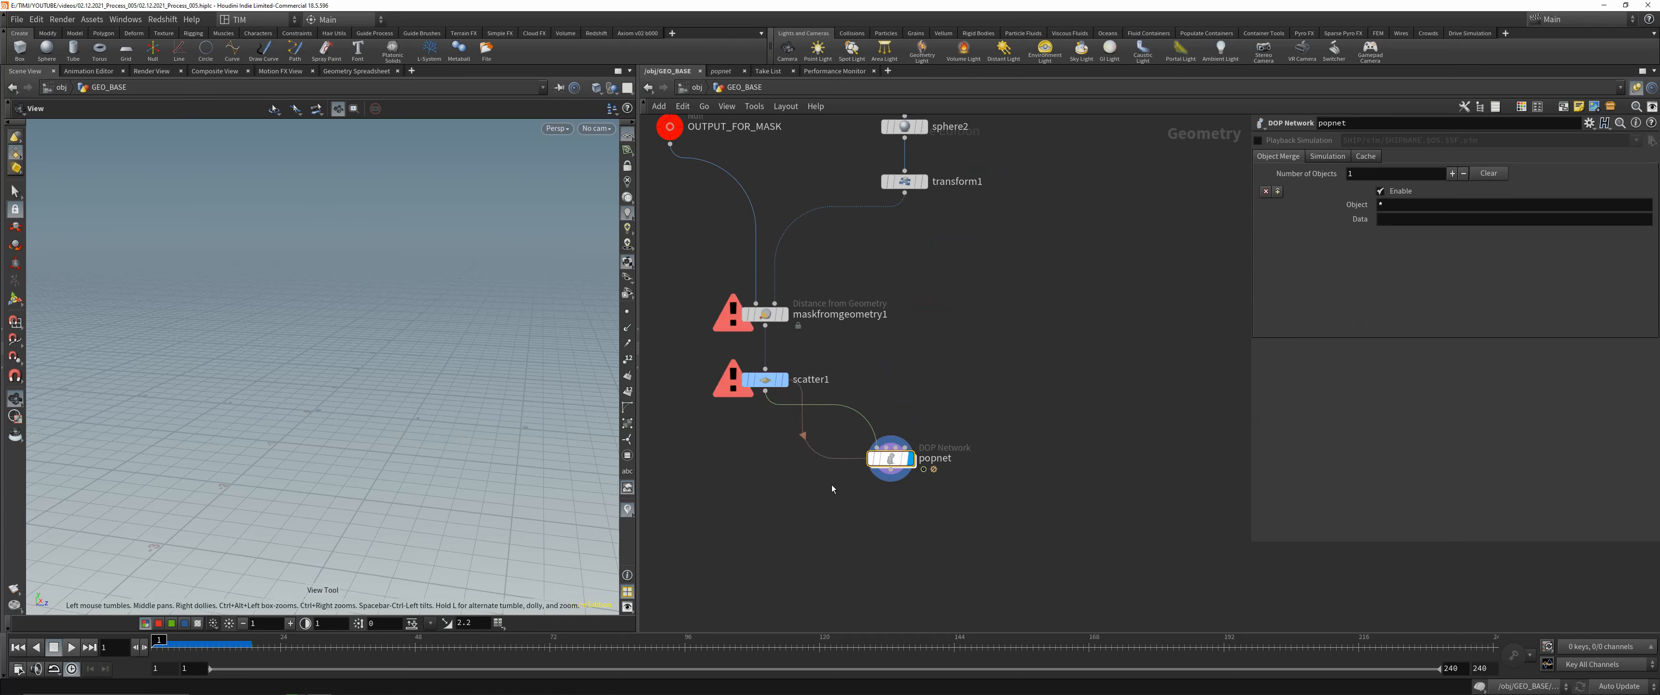
# - Inside the POP network, set the source_first_input node's Emission Type to All Points
pyautogui.doubleClick(891, 458)
pyautogui.moveTo(981, 357); pyautogui.dragTo(982, 309)
pyautogui.scroll(3, 1080, 332)
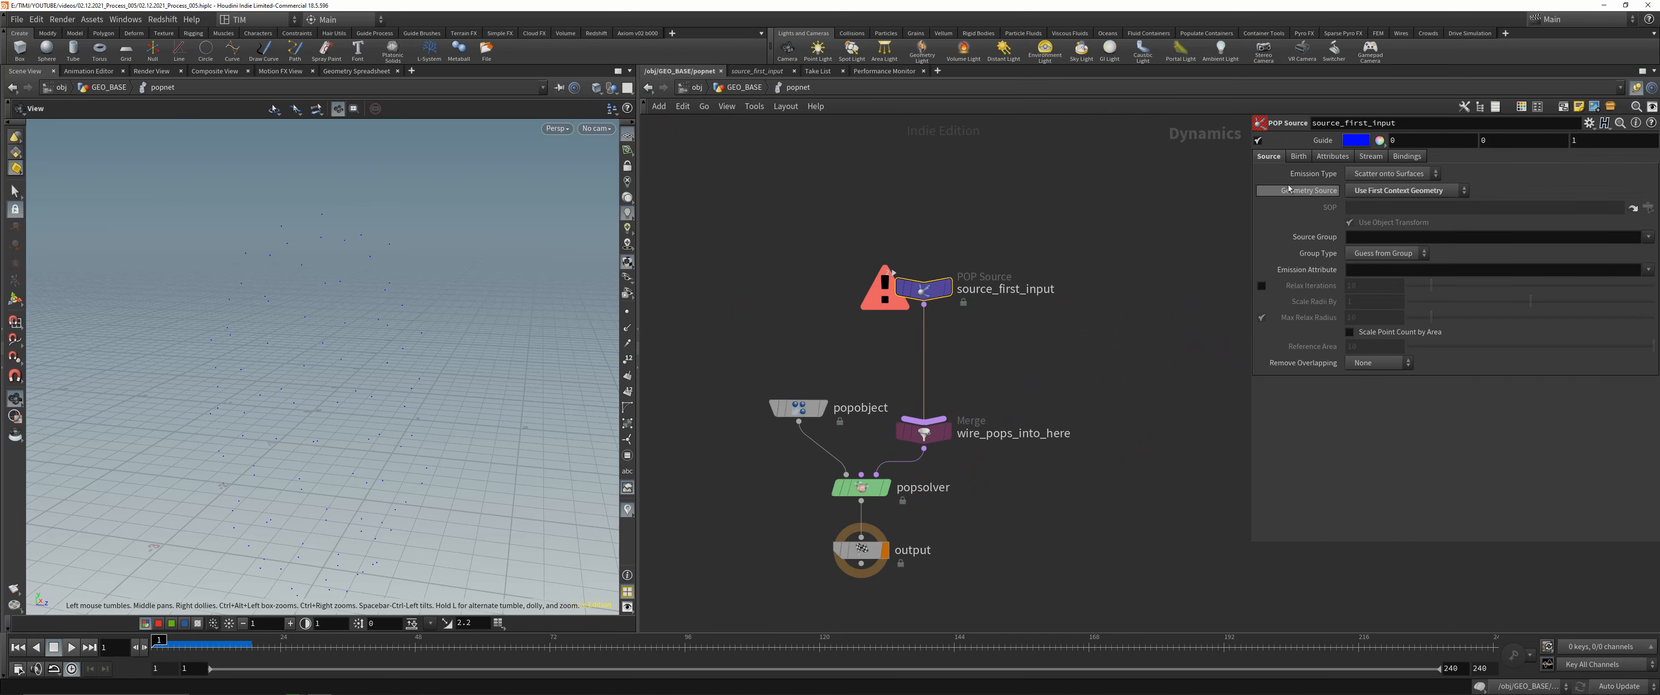
pyautogui.click(1273, 158)
pyautogui.click(1369, 175)
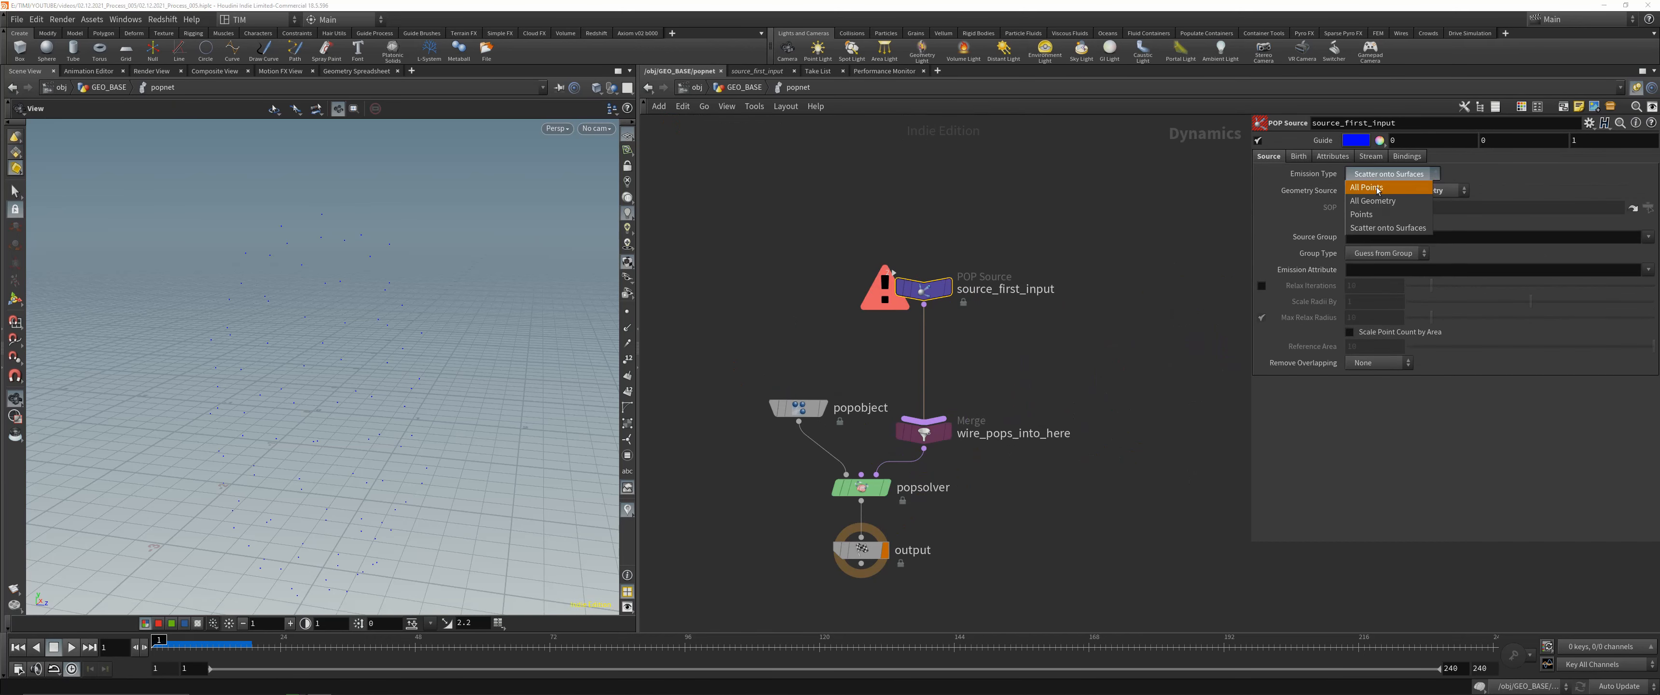
pyautogui.click(1377, 186)
# - Set the POP source's Impulse Activation to $FF > 24, return to GEO_BASE and scrub the simulation to frame 38
pyautogui.click(1298, 157)
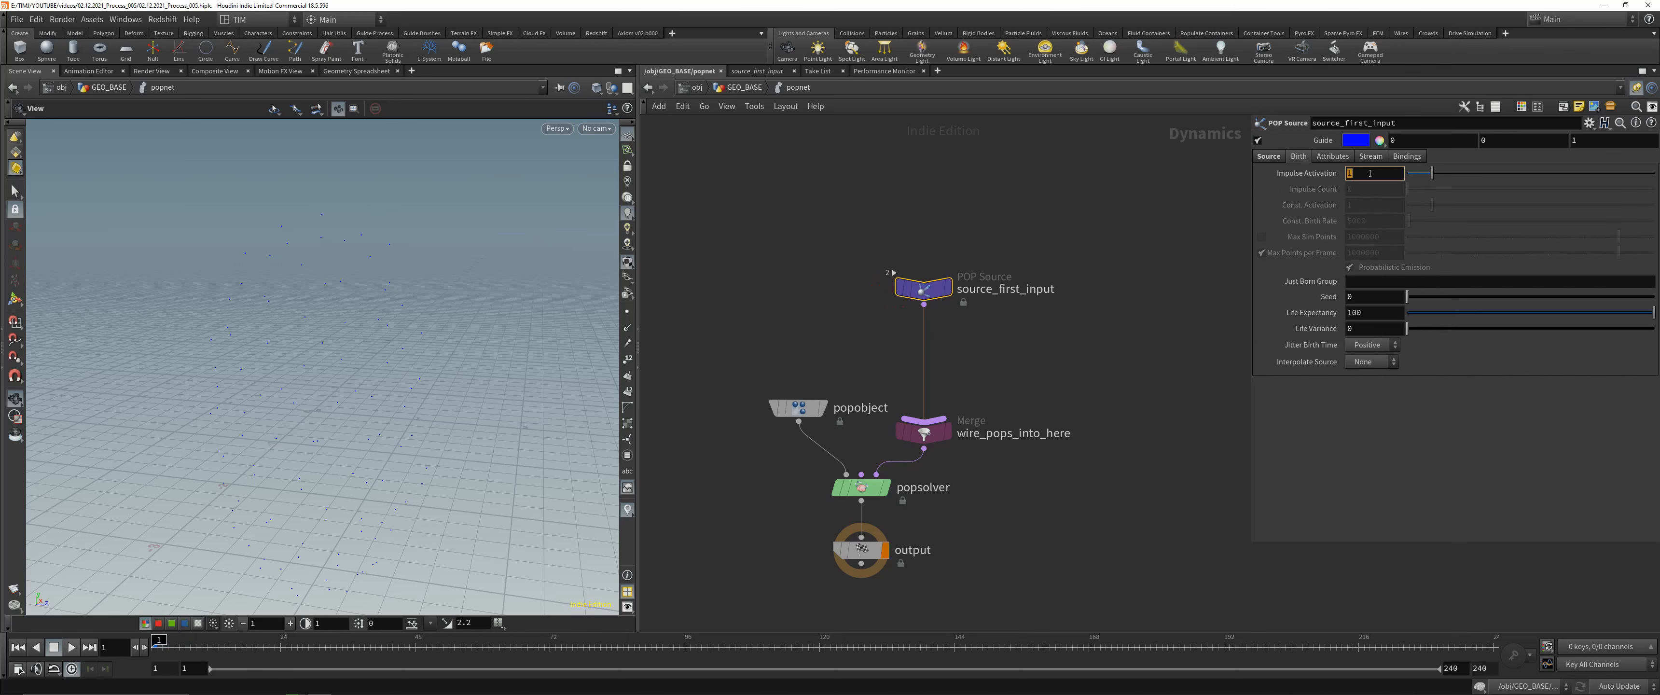
pyautogui.write('$FF')
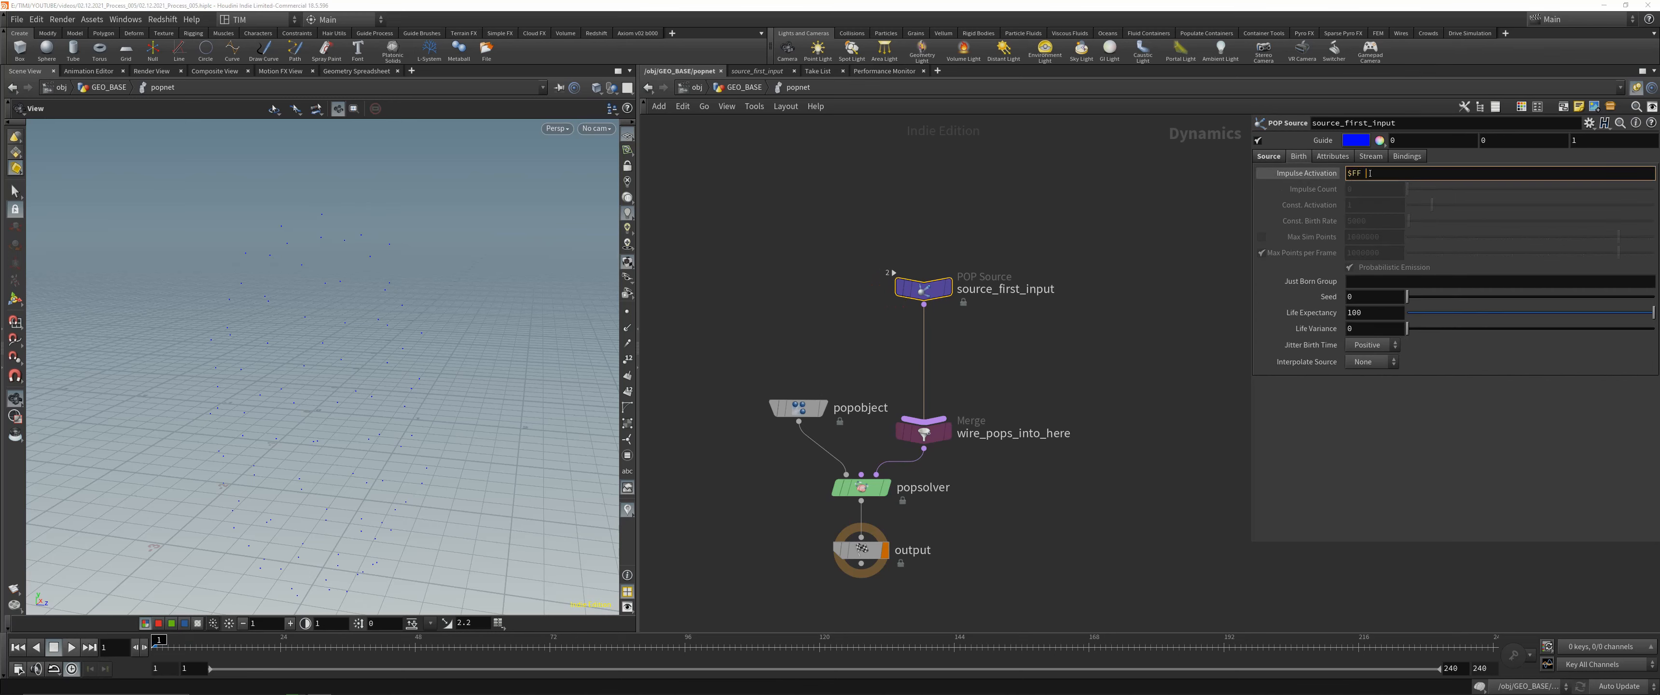
pyautogui.write('24')
pyautogui.press('Return')
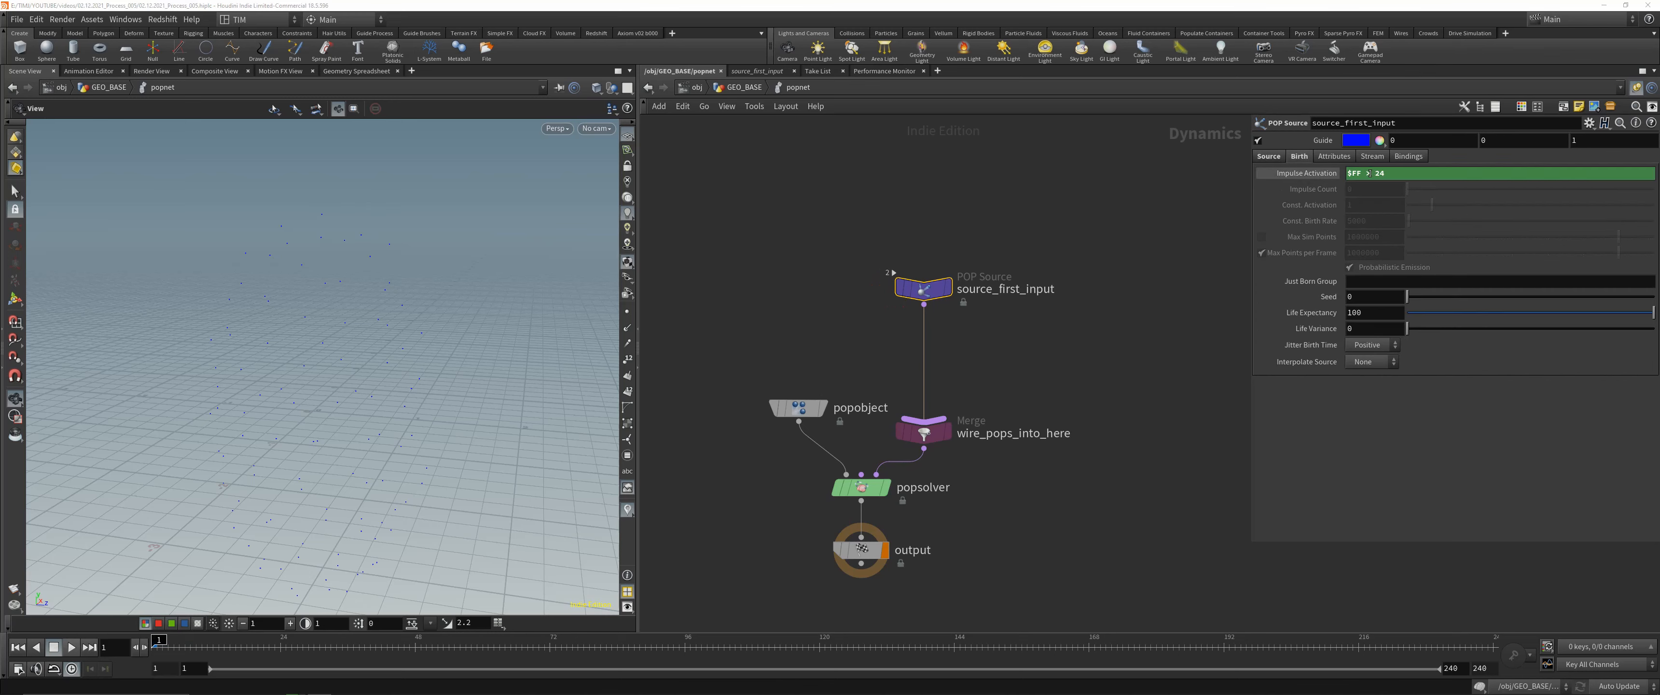
pyautogui.moveTo(247, 646); pyautogui.dragTo(148, 645)
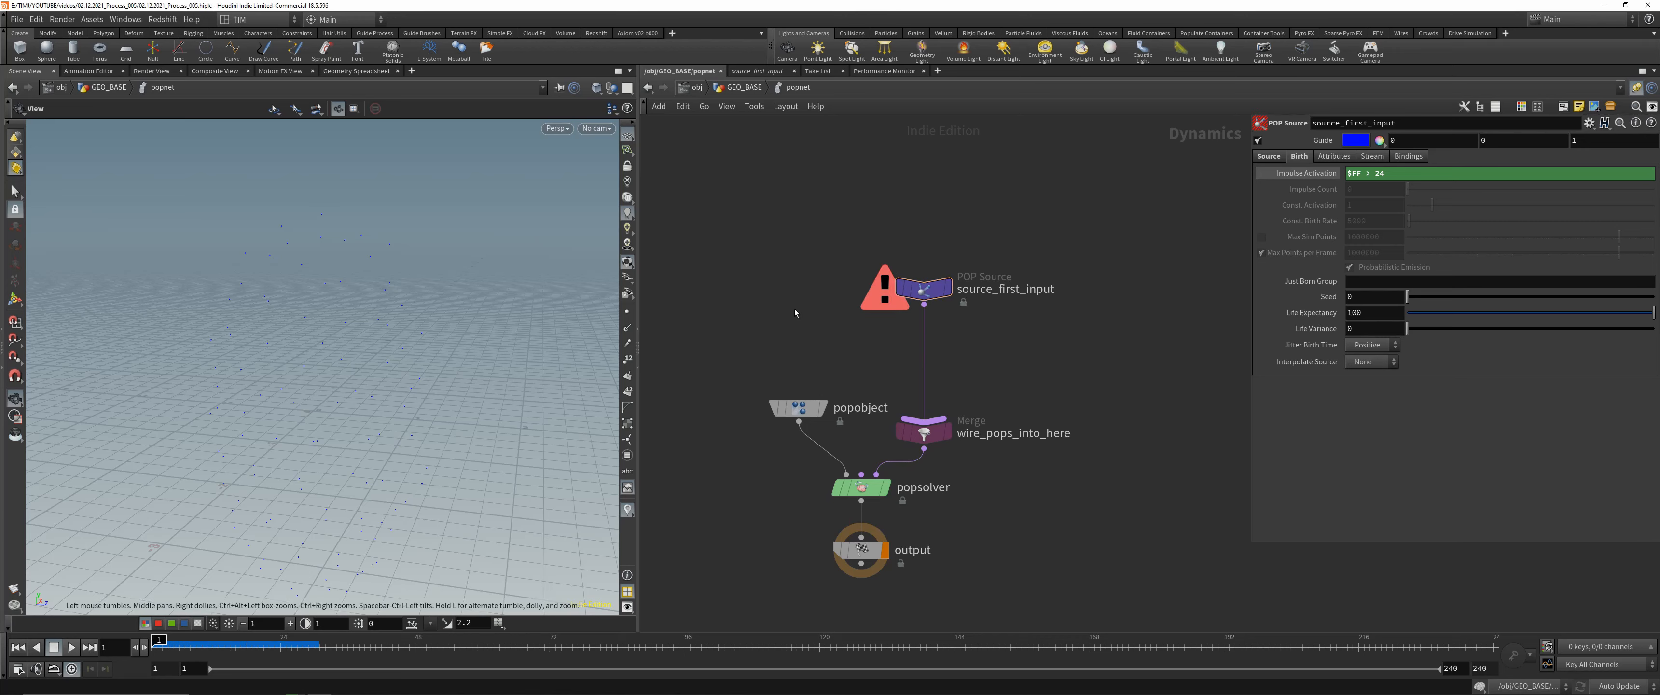
pyautogui.press('u')
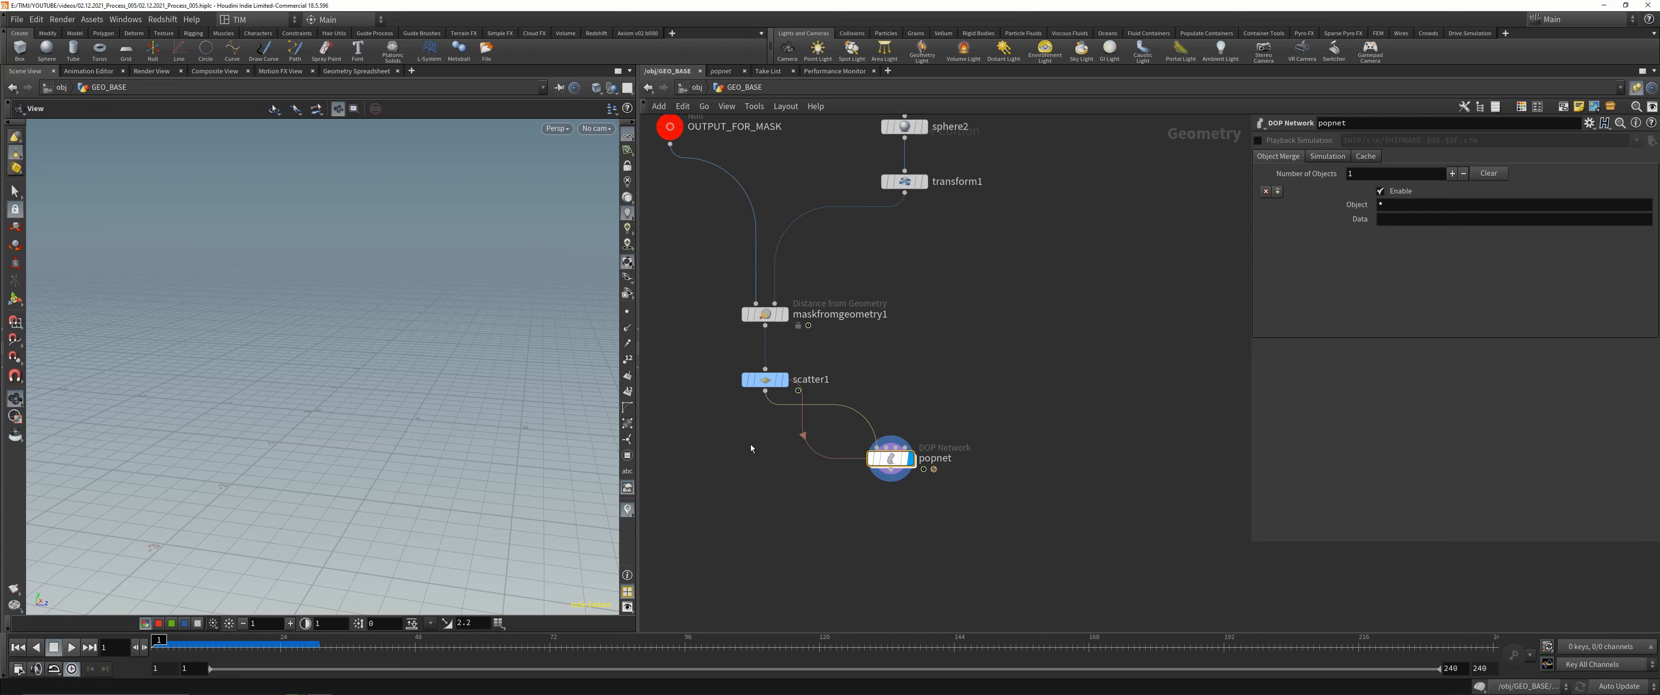
pyautogui.moveTo(256, 638)
pyautogui.mouseDown()
pyautogui.moveTo(403, 648)
pyautogui.moveTo(296, 650)
pyautogui.moveTo(360, 648)
pyautogui.mouseUp()
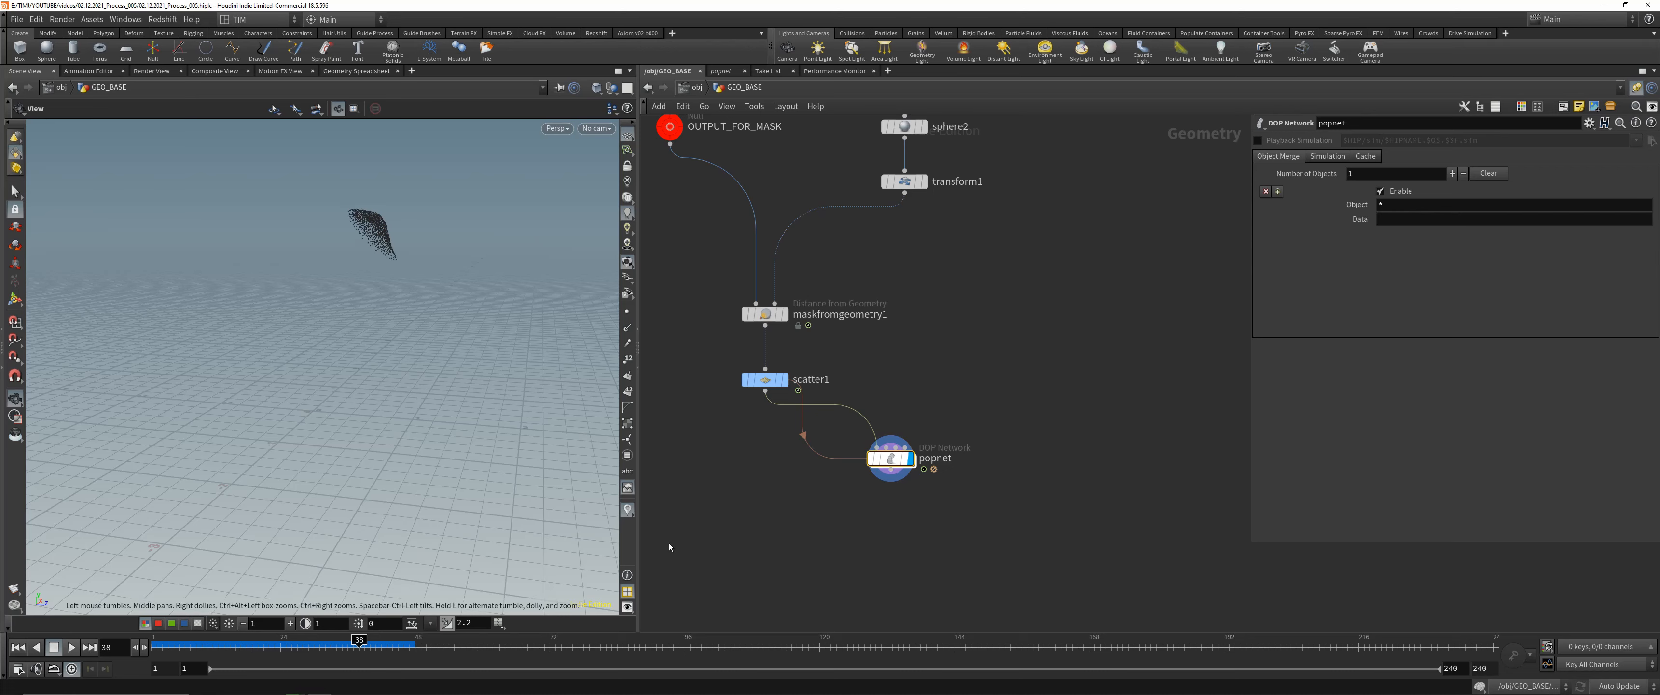
# - Set scatter1's Force Total Count to 5 and play the particle simulation from frame 1
pyautogui.click(765, 380)
pyautogui.click(1372, 266)
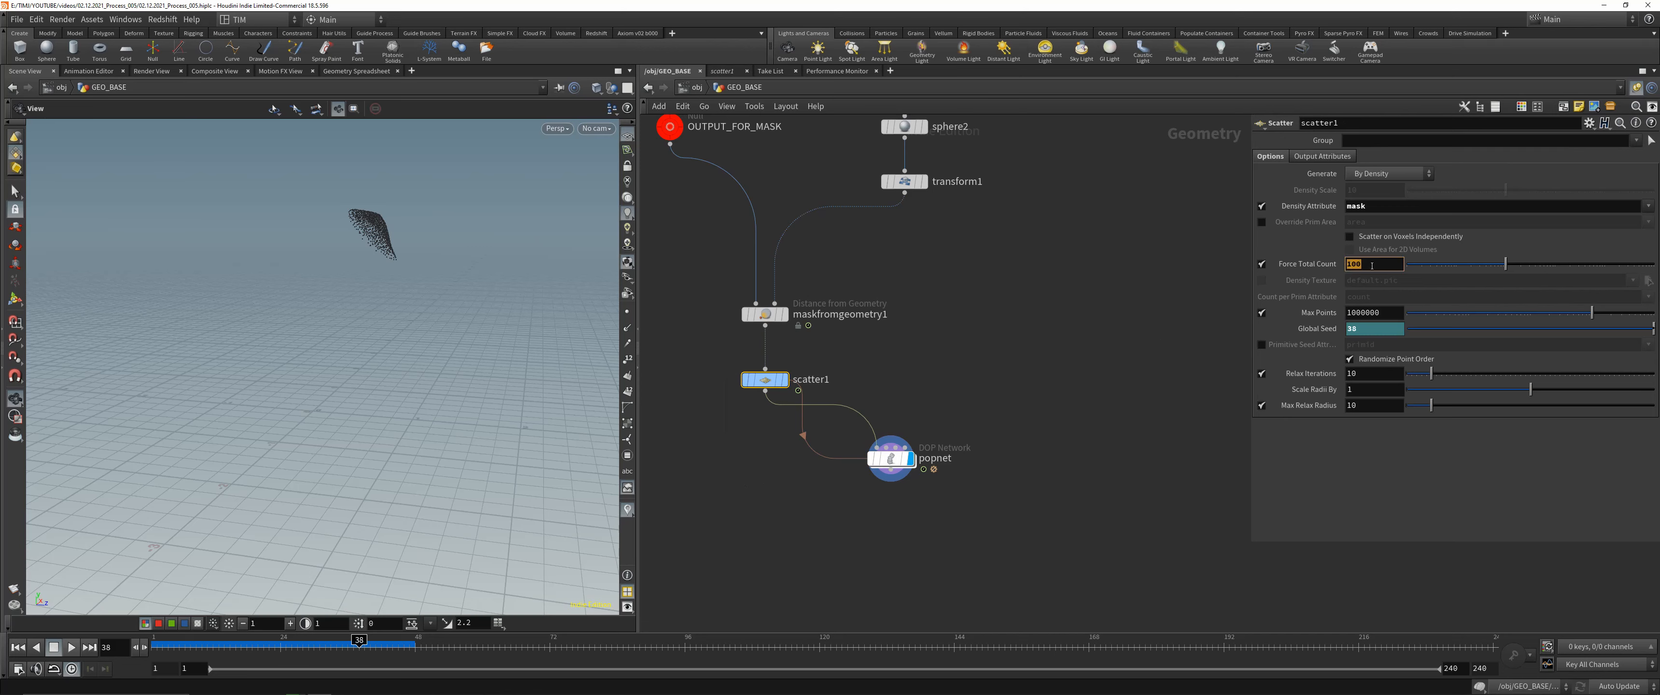
pyautogui.write('5')
pyautogui.press('Return')
pyautogui.moveTo(342, 647); pyautogui.dragTo(152, 647)
pyautogui.click(70, 647)
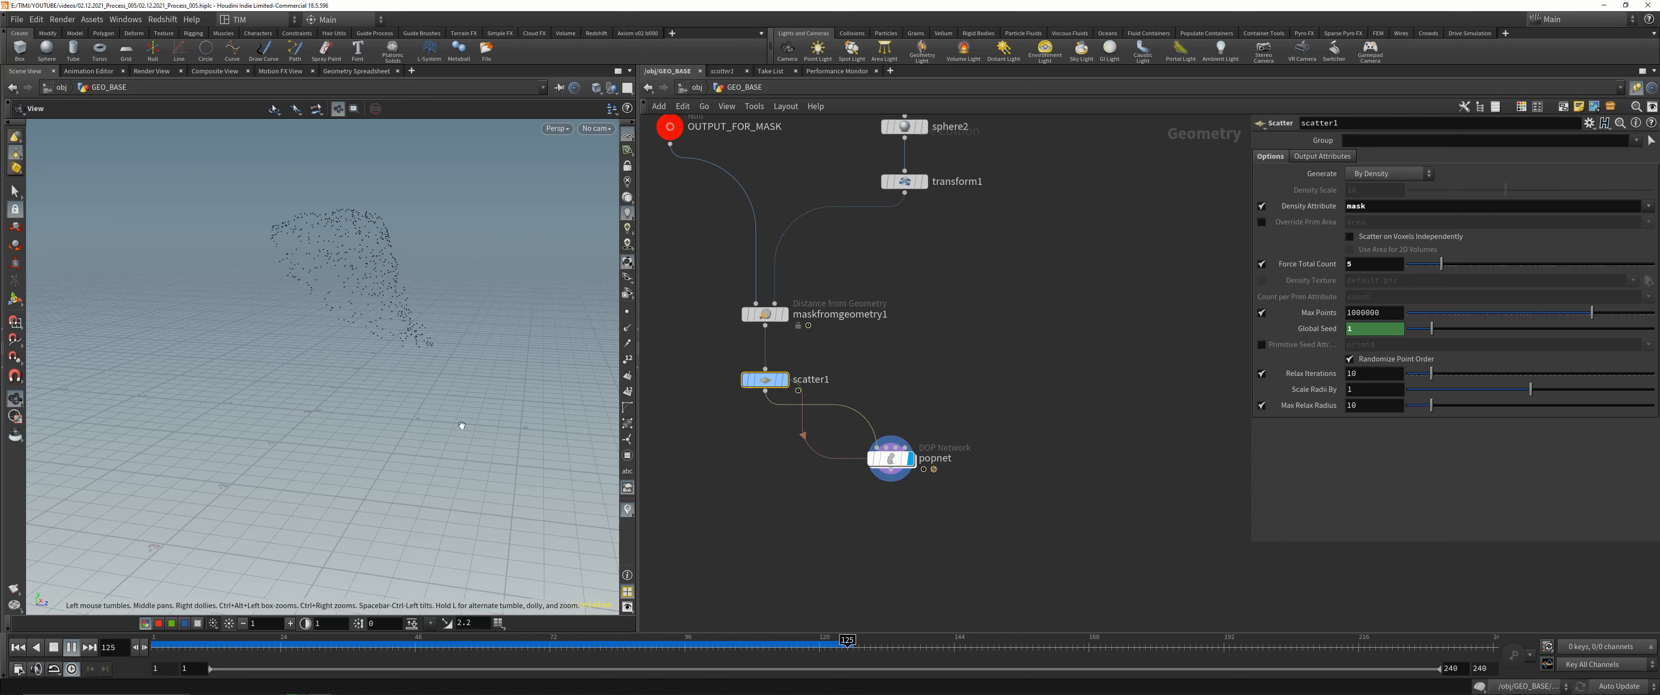
# - Scrub through the cached particle simulation and orbit the view to examine the emitted points, ending on frame 86
pyautogui.moveTo(355, 644); pyautogui.dragTo(696, 640)
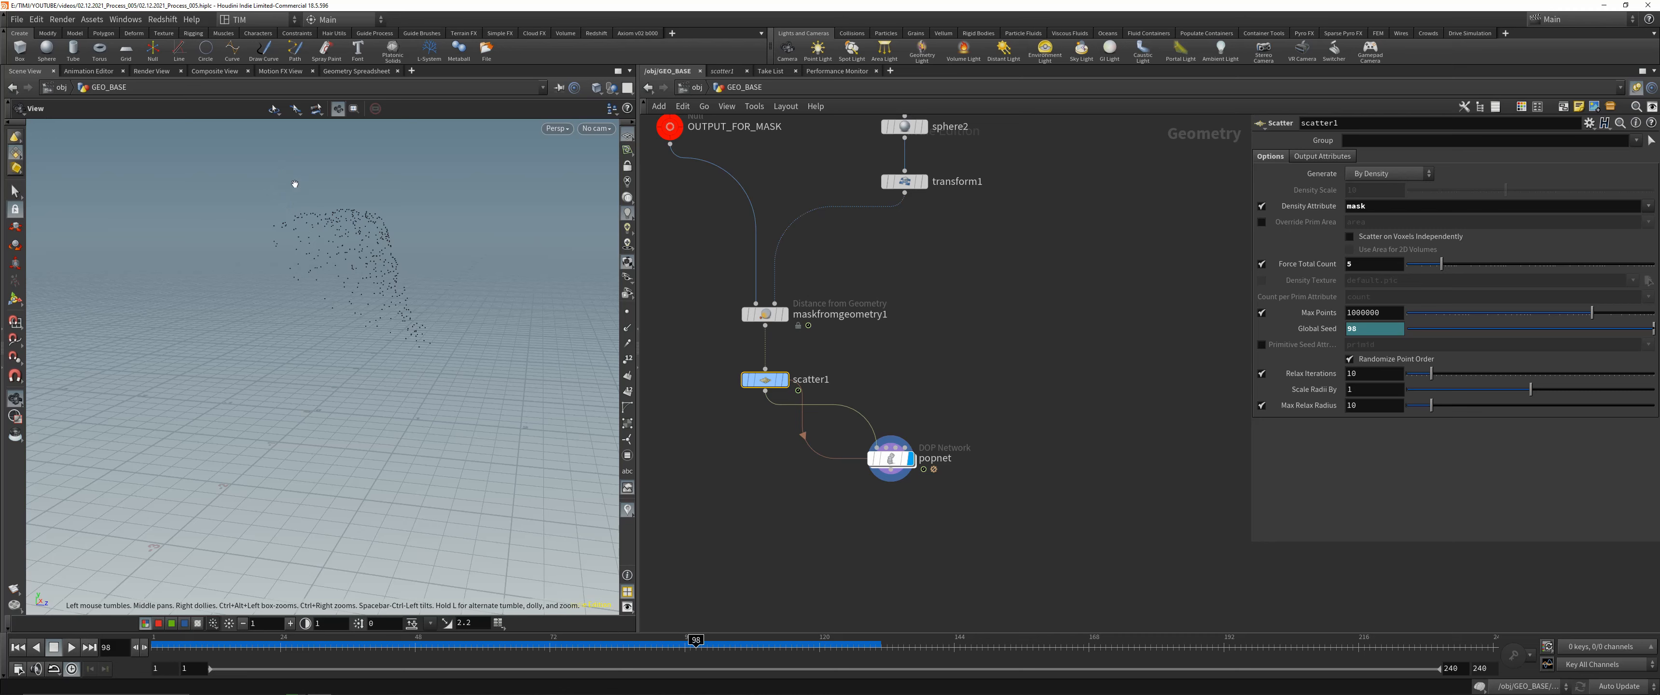
pyautogui.moveTo(696, 640); pyautogui.dragTo(573, 609)
pyautogui.moveTo(361, 213); pyautogui.dragTo(489, 352)
pyautogui.click(785, 645)
pyautogui.moveTo(785, 644); pyautogui.dragTo(628, 645)
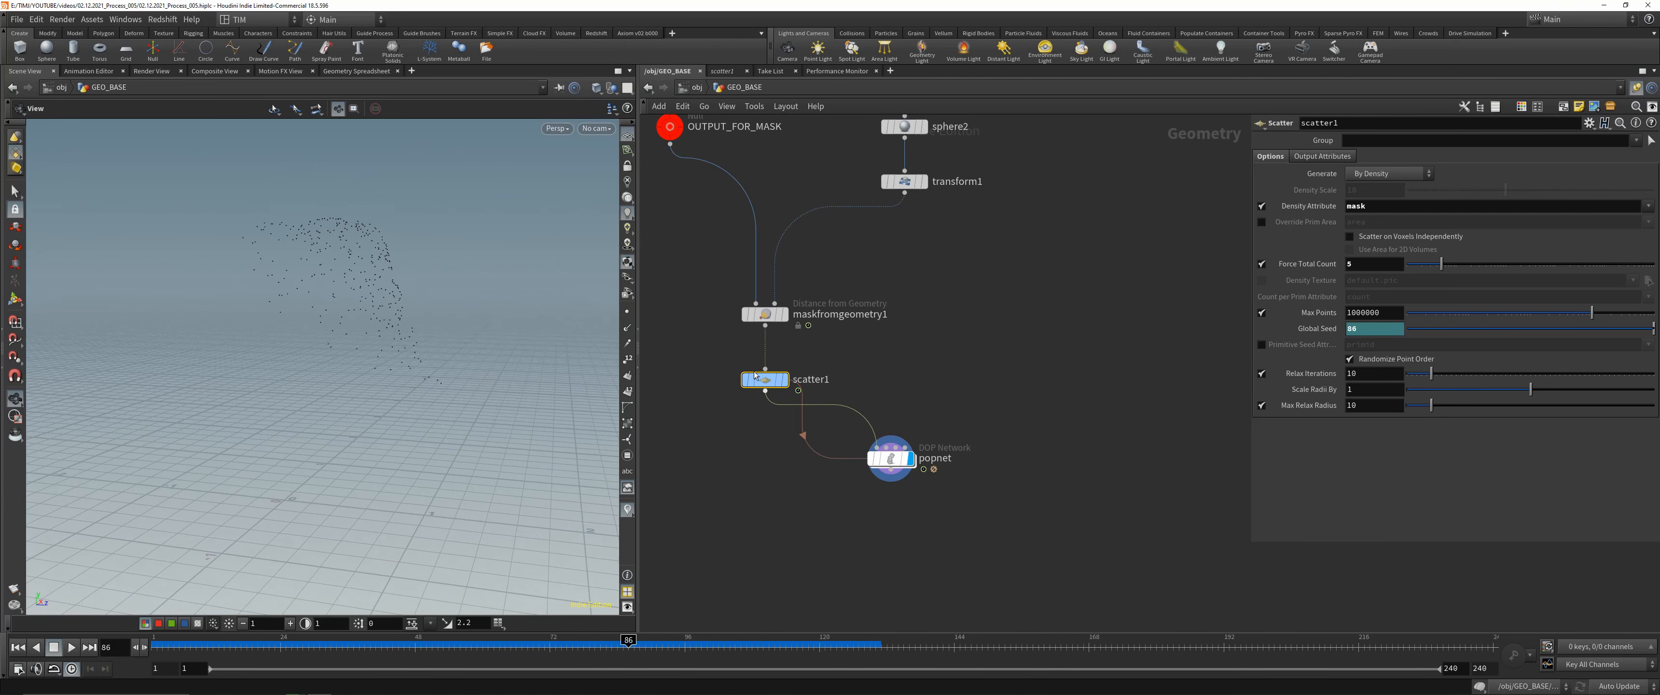
# - Move the popnet node further down from scatter1 in the network
pyautogui.moveTo(891, 458); pyautogui.dragTo(905, 496)
pyautogui.moveTo(977, 427); pyautogui.dragTo(1029, 377, button='middle')
pyautogui.scroll(2, 853, 422)
pyautogui.moveTo(854, 422); pyautogui.dragTo(794, 496, button='middle')
pyautogui.moveTo(678, 463); pyautogui.dragTo(813, 304)
pyautogui.scroll(-1, 886, 343)
pyautogui.scroll(-2, 775, 427)
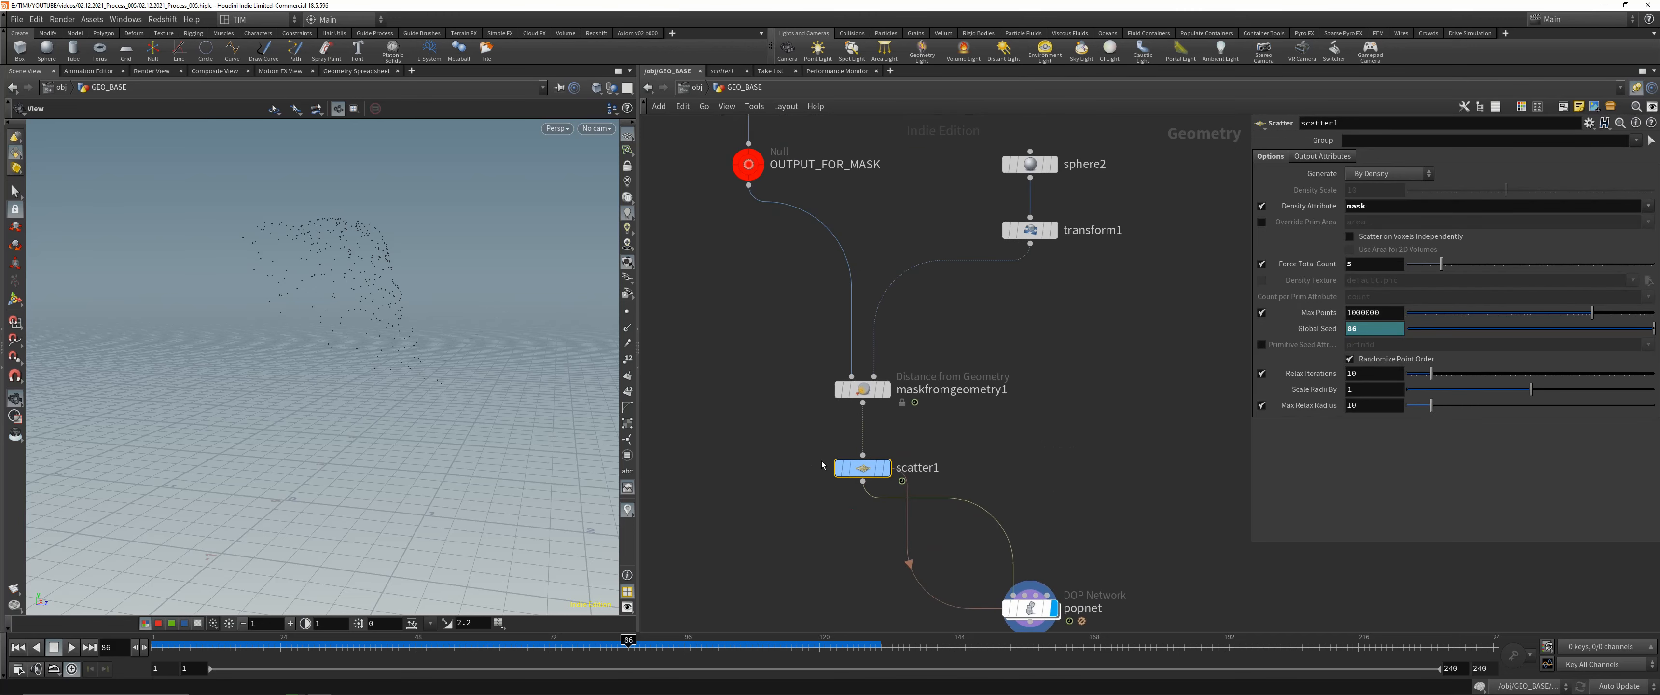
# - Insert a Normal node between OUTPUT_FOR_MASK and maskfromgeometry1, display it, and set it to add normals to Points
pyautogui.click(760, 211)
pyautogui.press('Tab')
pyautogui.write('normal')
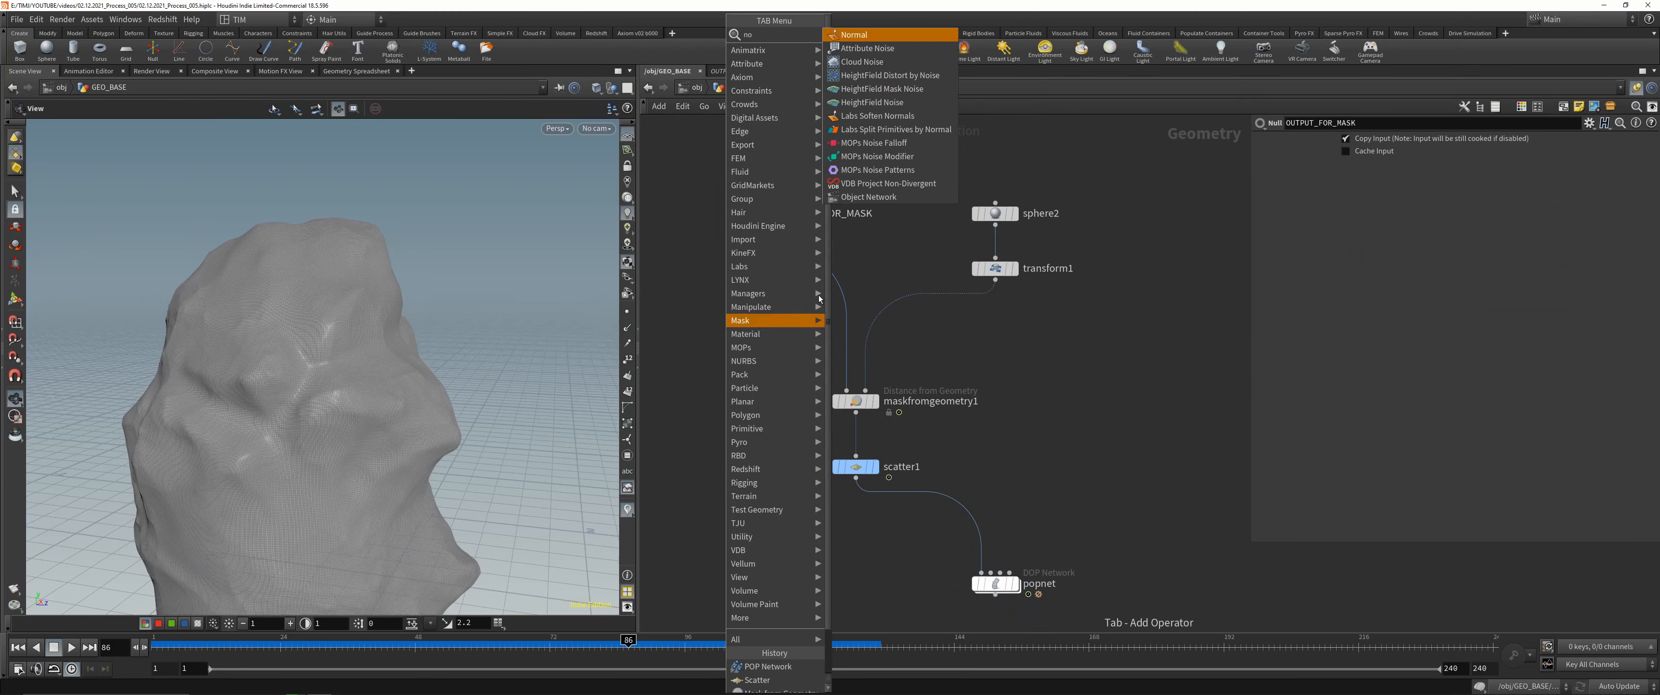
pyautogui.press('Return')
pyautogui.click(813, 257)
pyautogui.moveTo(813, 264); pyautogui.dragTo(761, 284)
pyautogui.click(781, 273)
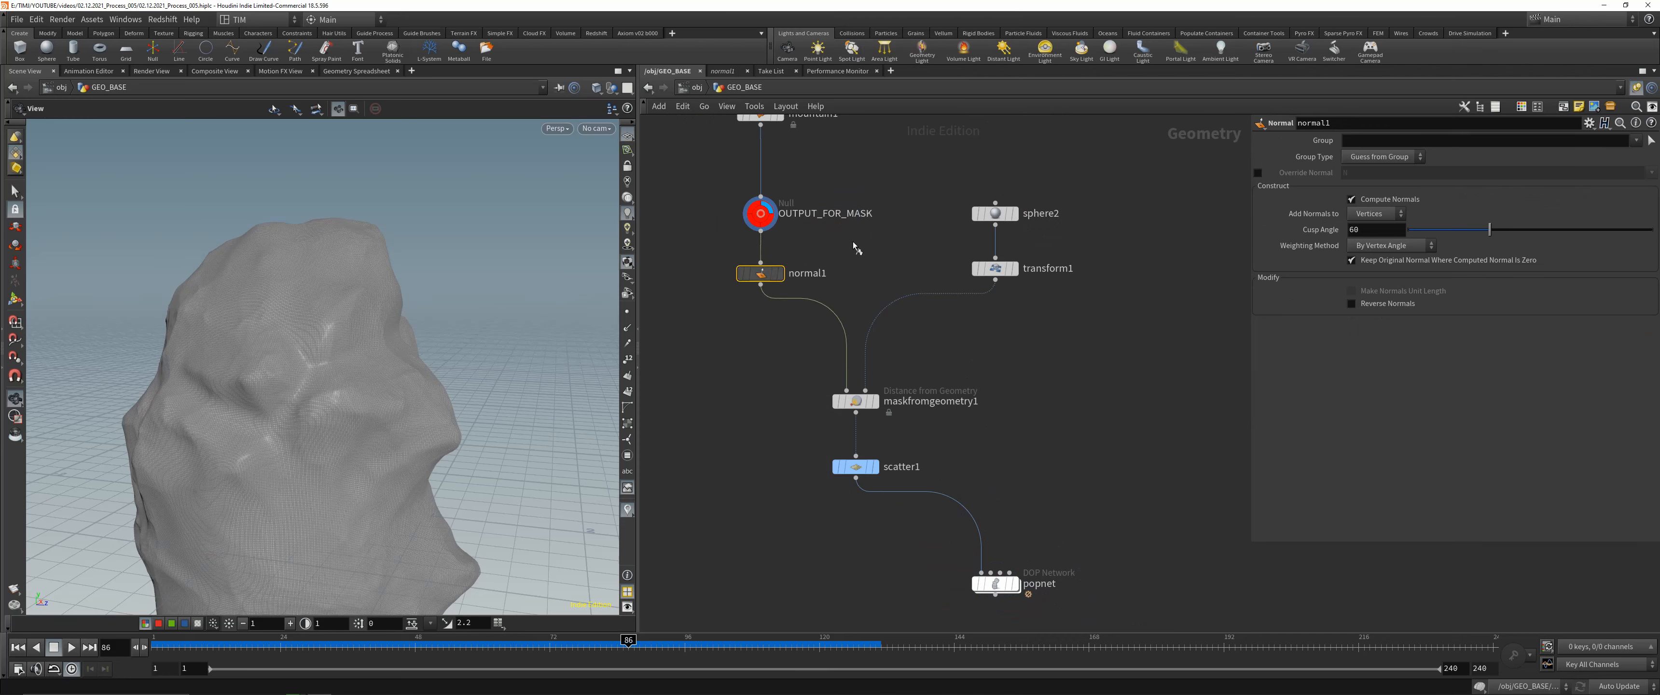
pyautogui.click(1369, 215)
pyautogui.click(1370, 218)
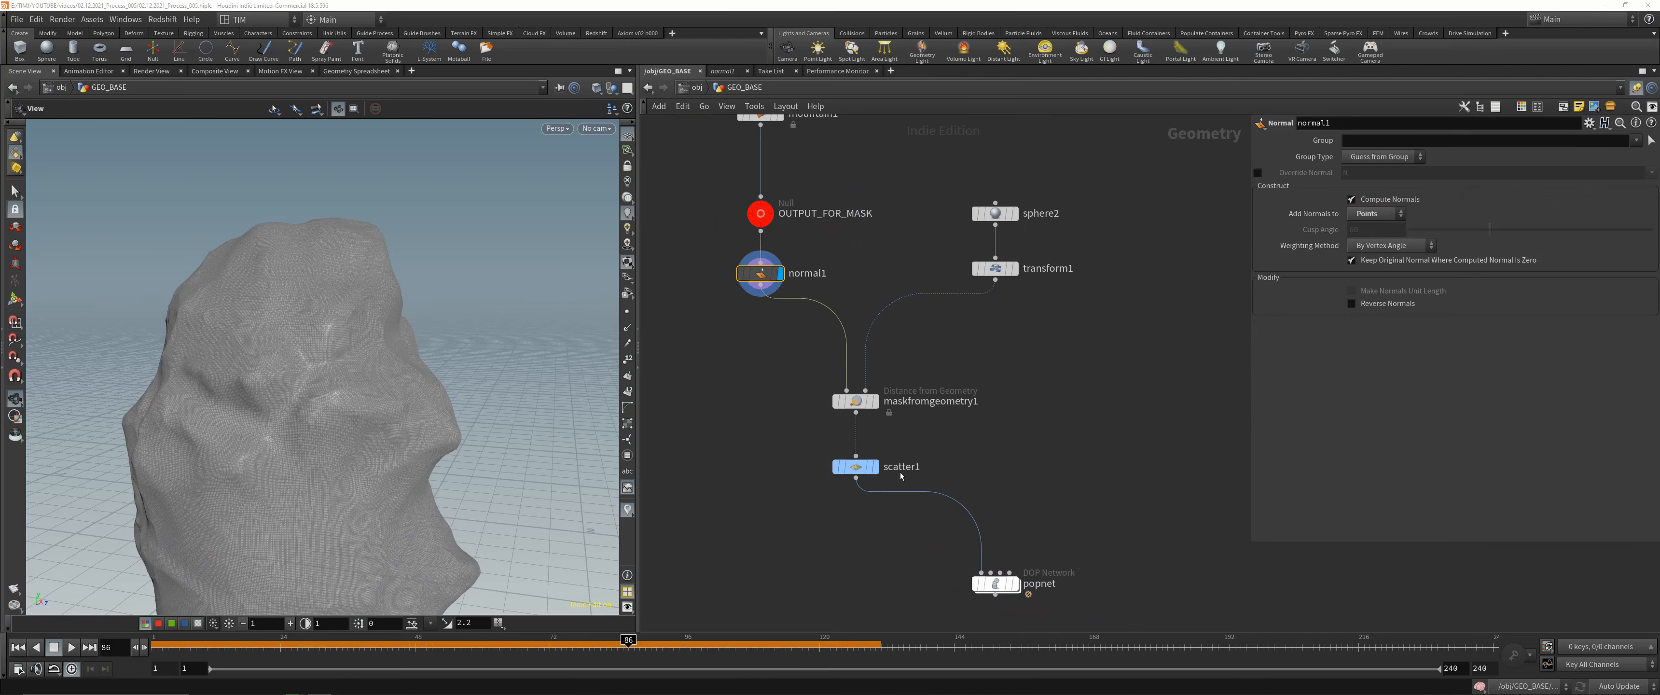
# - Display scatter1 and scrub to frame 59, switch the display to popnet, and examine the particles' normals from several angles
pyautogui.click(857, 466)
pyautogui.click(873, 466)
pyautogui.moveTo(452, 646); pyautogui.dragTo(477, 647)
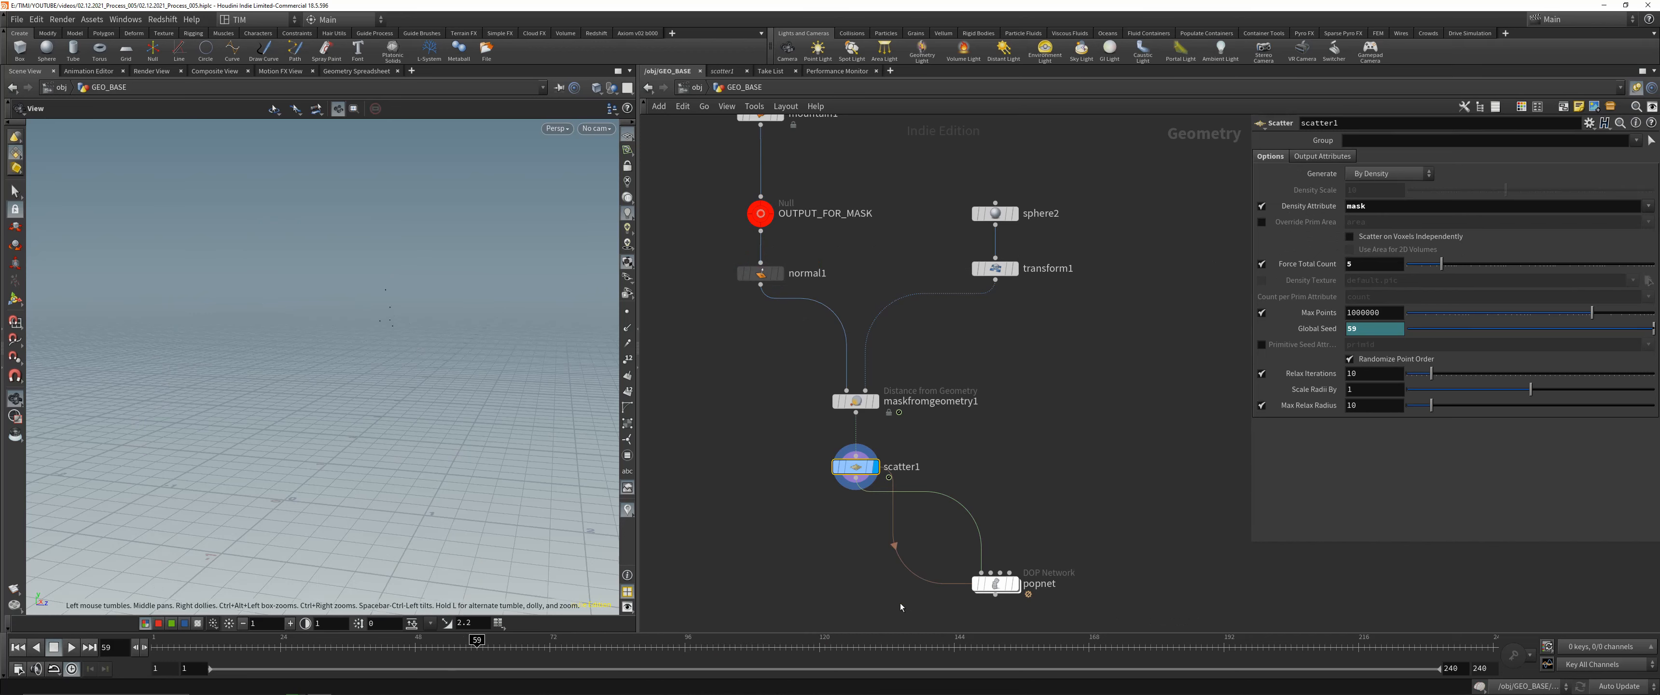
pyautogui.click(986, 584)
pyautogui.press('r')
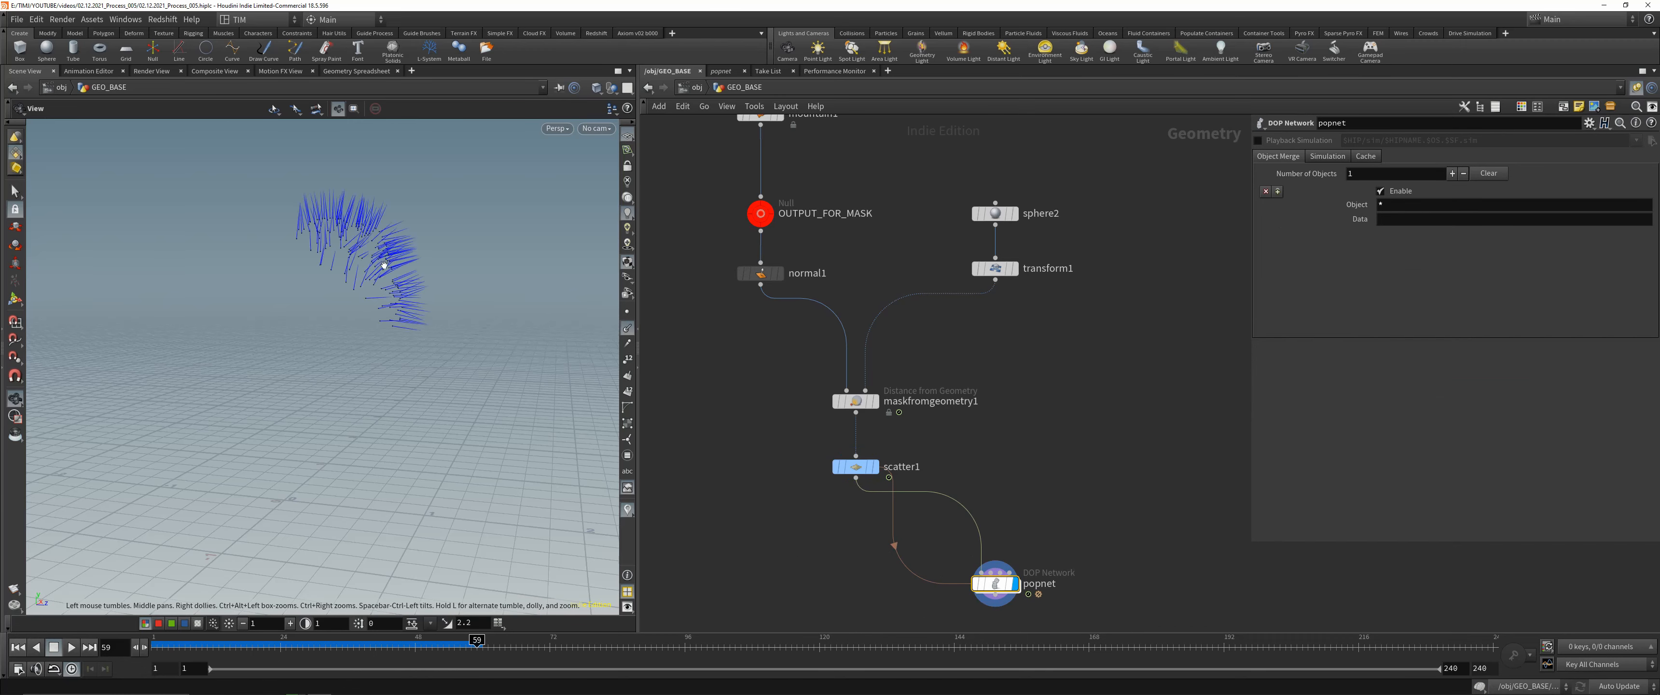
pyautogui.moveTo(385, 219); pyautogui.dragTo(346, 309)
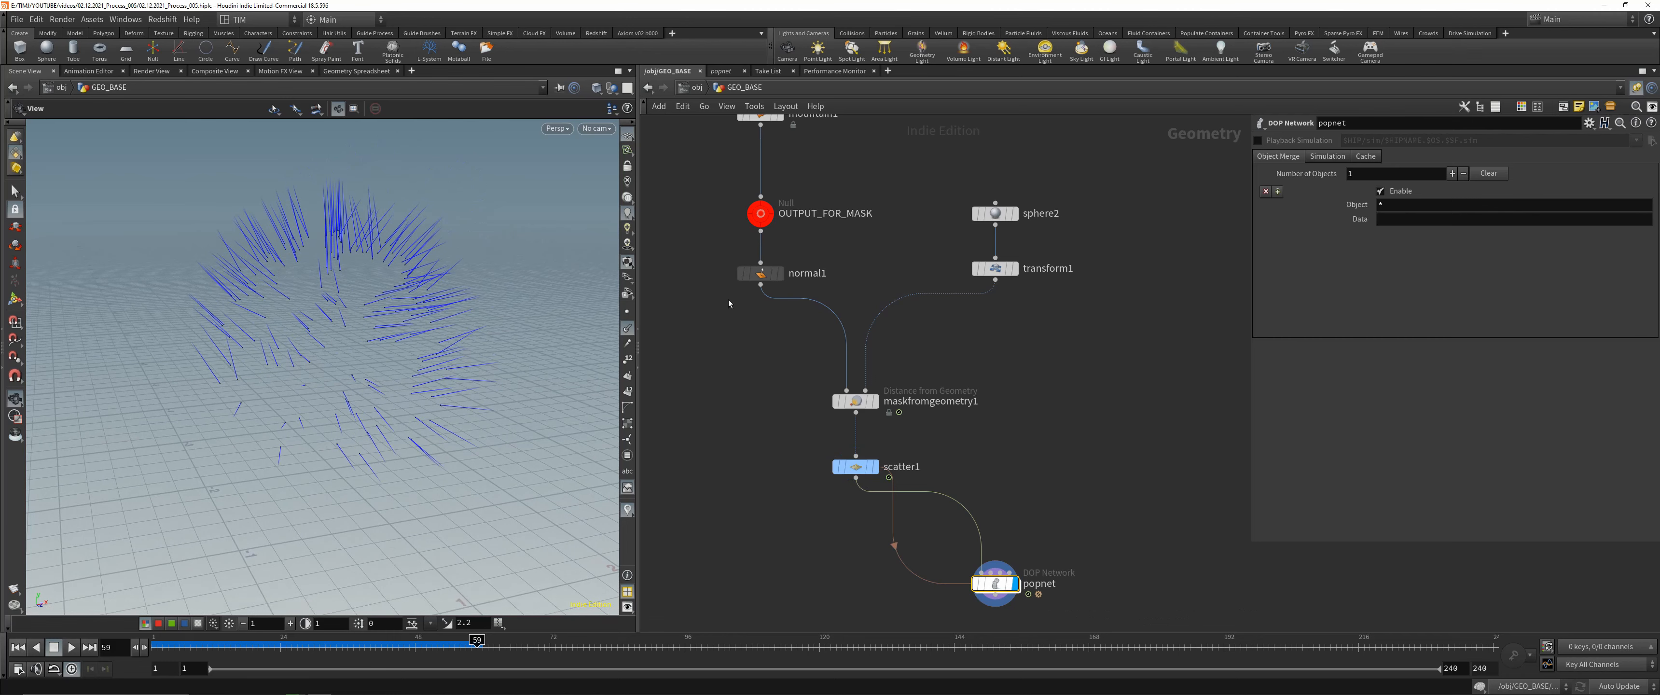
pyautogui.moveTo(316, 306); pyautogui.dragTo(434, 311)
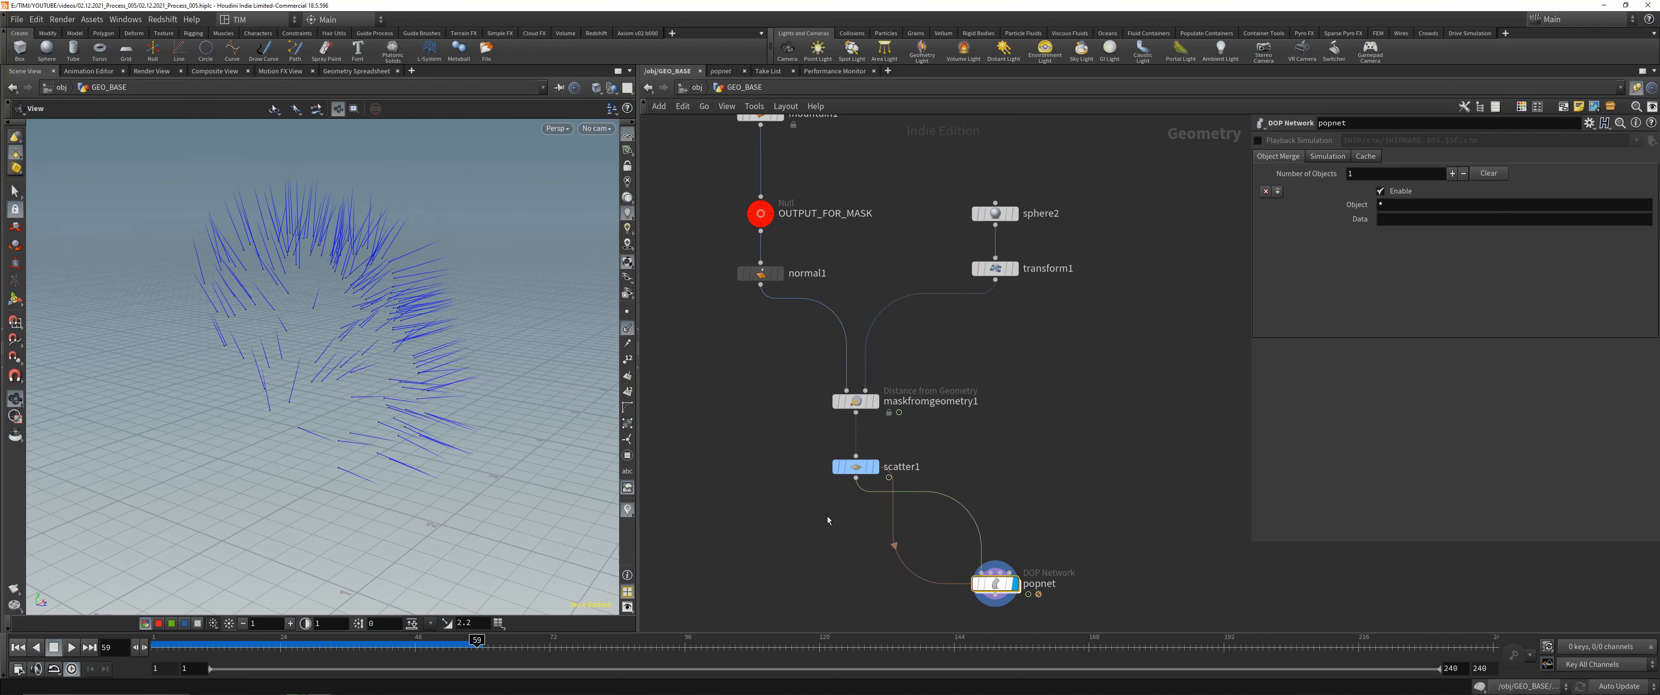
# - Insert an Attribute Wrangle between scatter1 and popnet, display it, and place it slightly further below scatter1
pyautogui.moveTo(830, 525); pyautogui.dragTo(797, 353, button='middle')
pyautogui.moveTo(961, 425); pyautogui.dragTo(983, 530)
pyautogui.press('Tab')
pyautogui.write('aw')
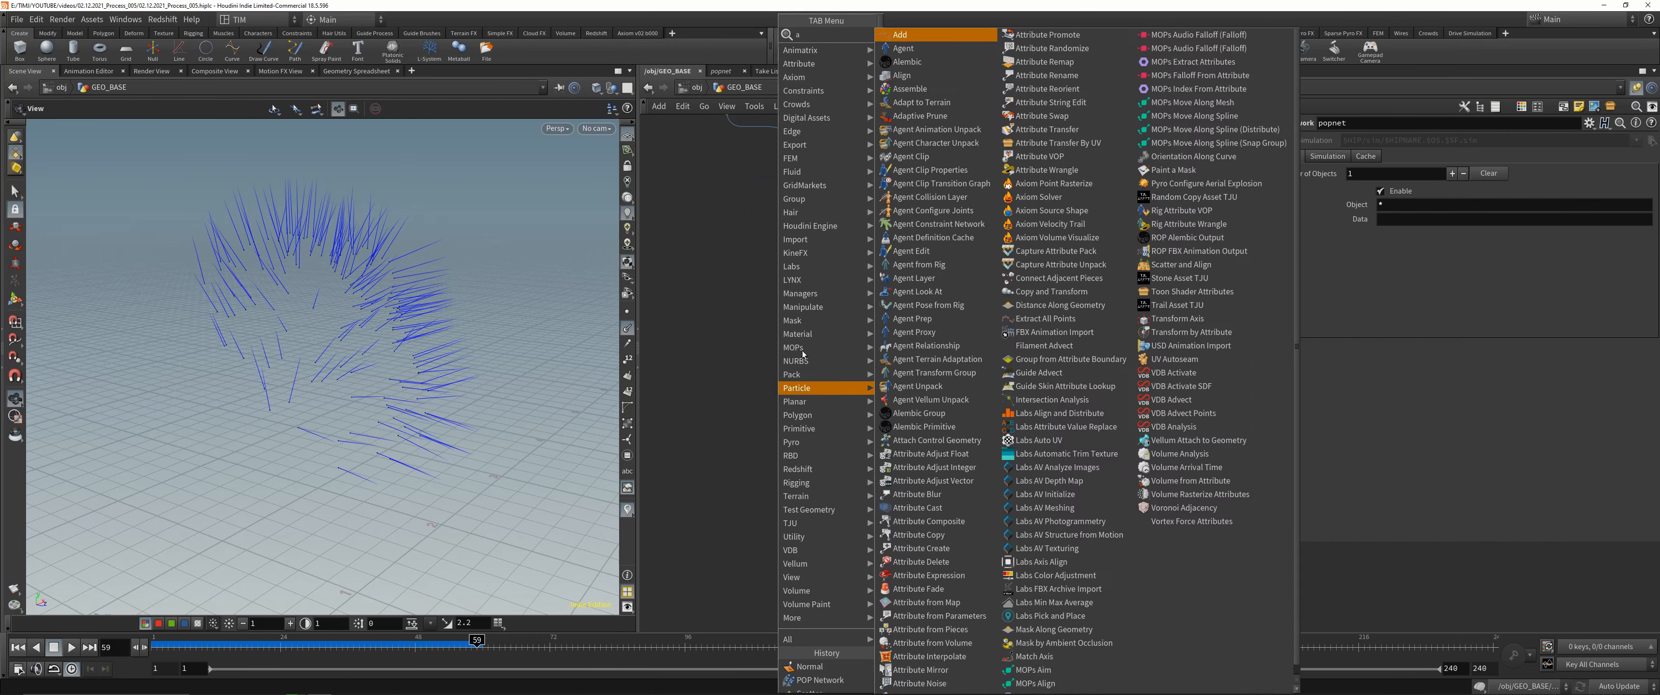
pyautogui.click(923, 35)
pyautogui.click(852, 366)
pyautogui.moveTo(852, 367)
pyautogui.mouseDown()
pyautogui.moveTo(879, 342)
pyautogui.moveTo(826, 354)
pyautogui.mouseUp()
pyautogui.click(830, 346)
pyautogui.moveTo(773, 347); pyautogui.dragTo(771, 392, button='middle')
pyautogui.moveTo(477, 458); pyautogui.dragTo(425, 463)
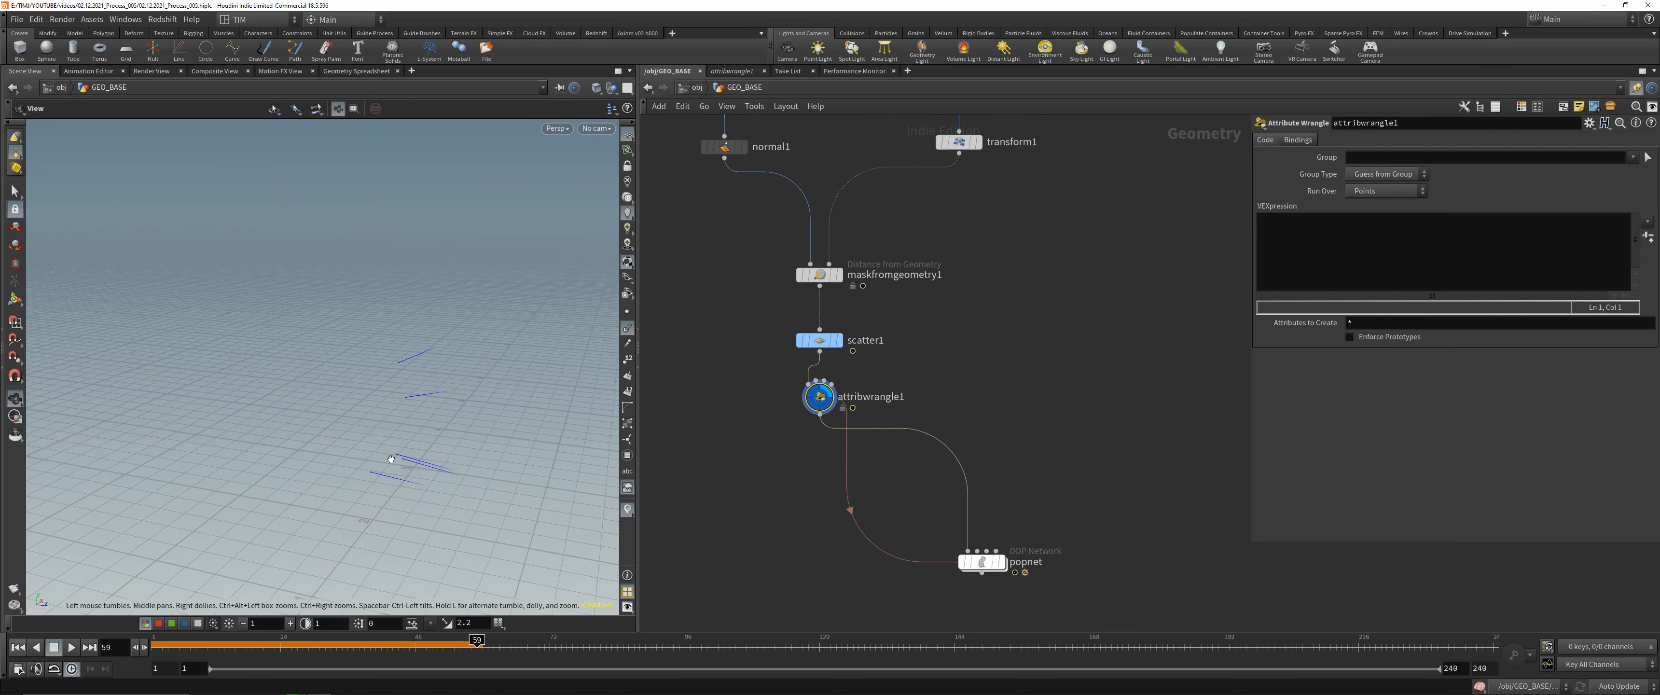
pyautogui.moveTo(392, 459); pyautogui.dragTo(407, 430)
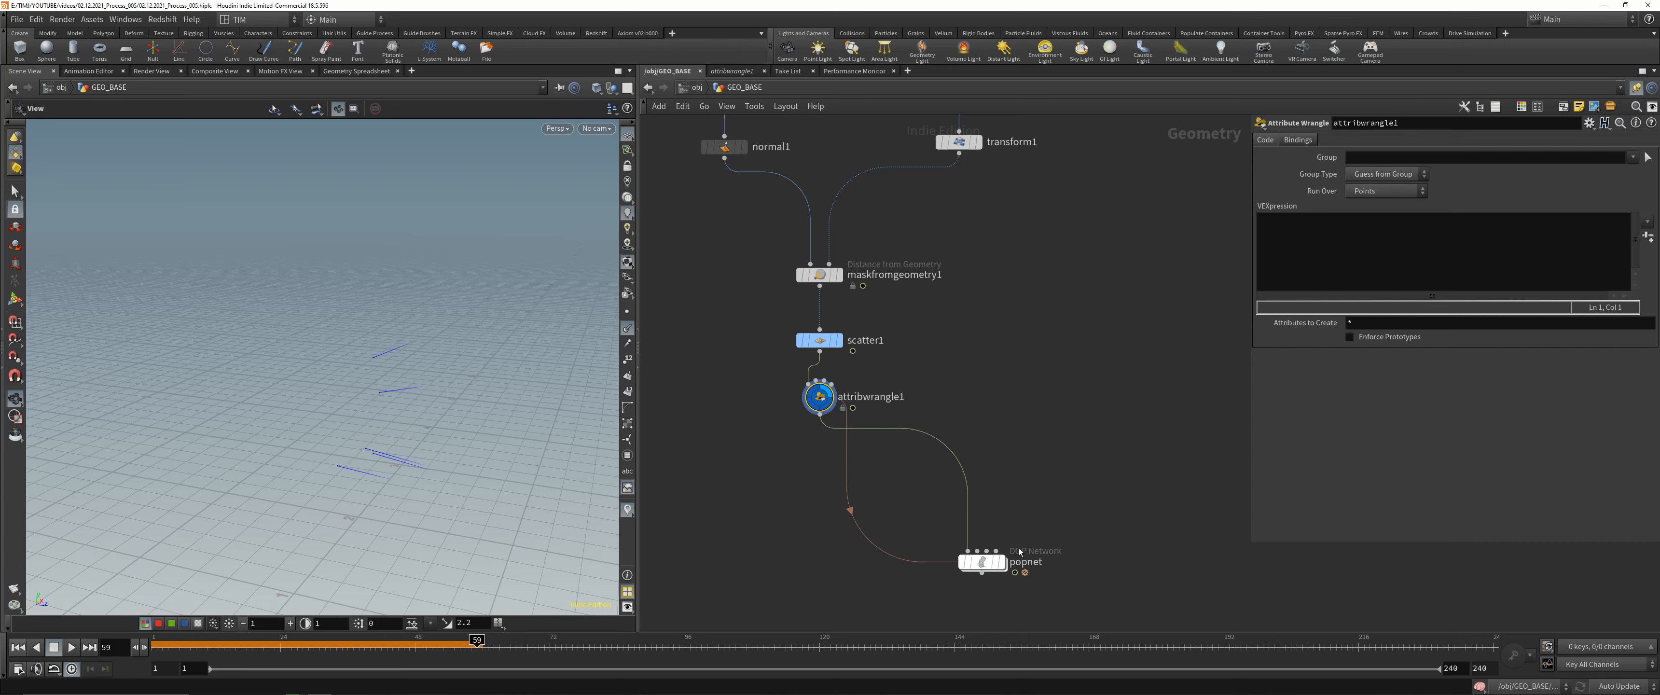
pyautogui.moveTo(775, 442); pyautogui.dragTo(738, 433, button='middle')
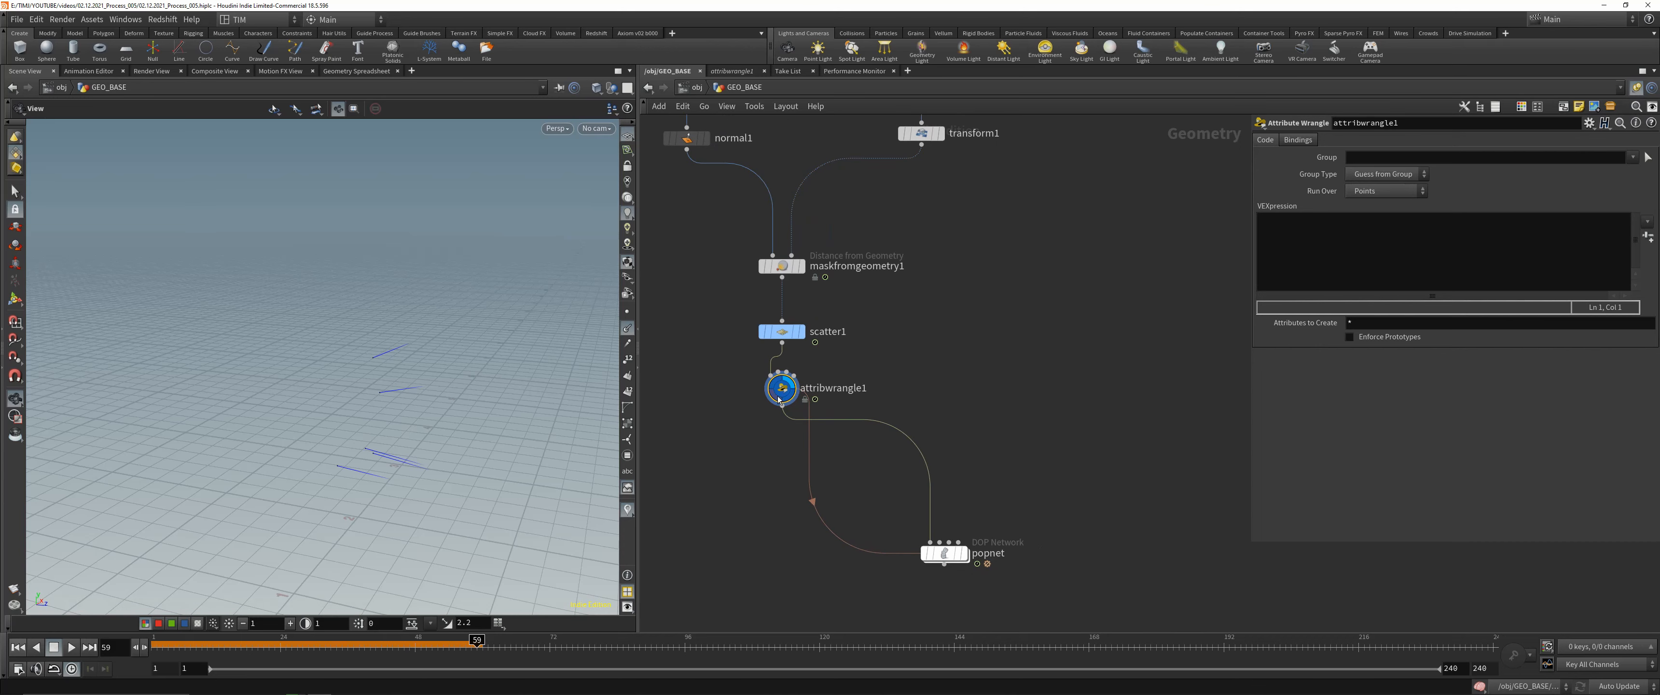
pyautogui.moveTo(781, 392); pyautogui.dragTo(781, 403)
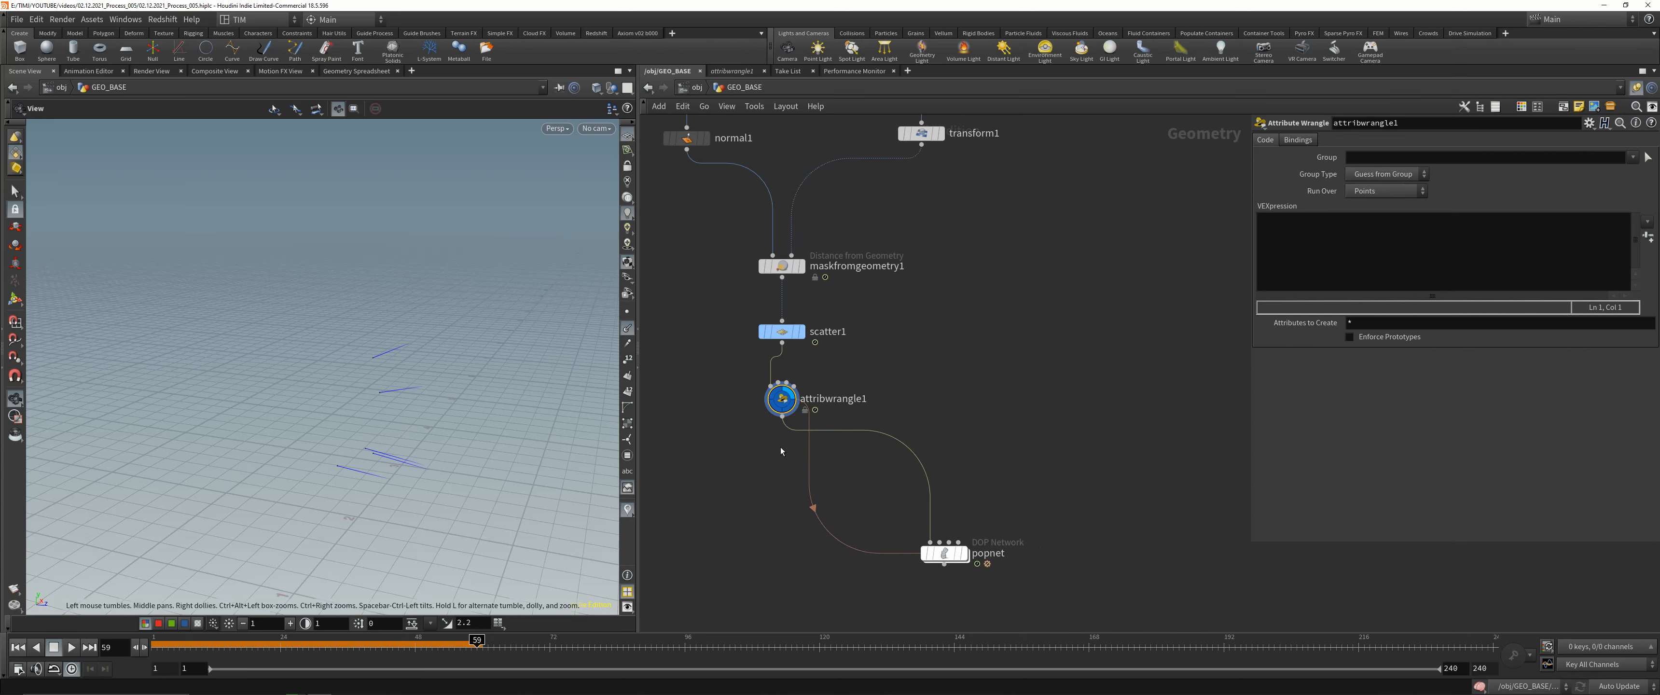
pyautogui.click(1356, 225)
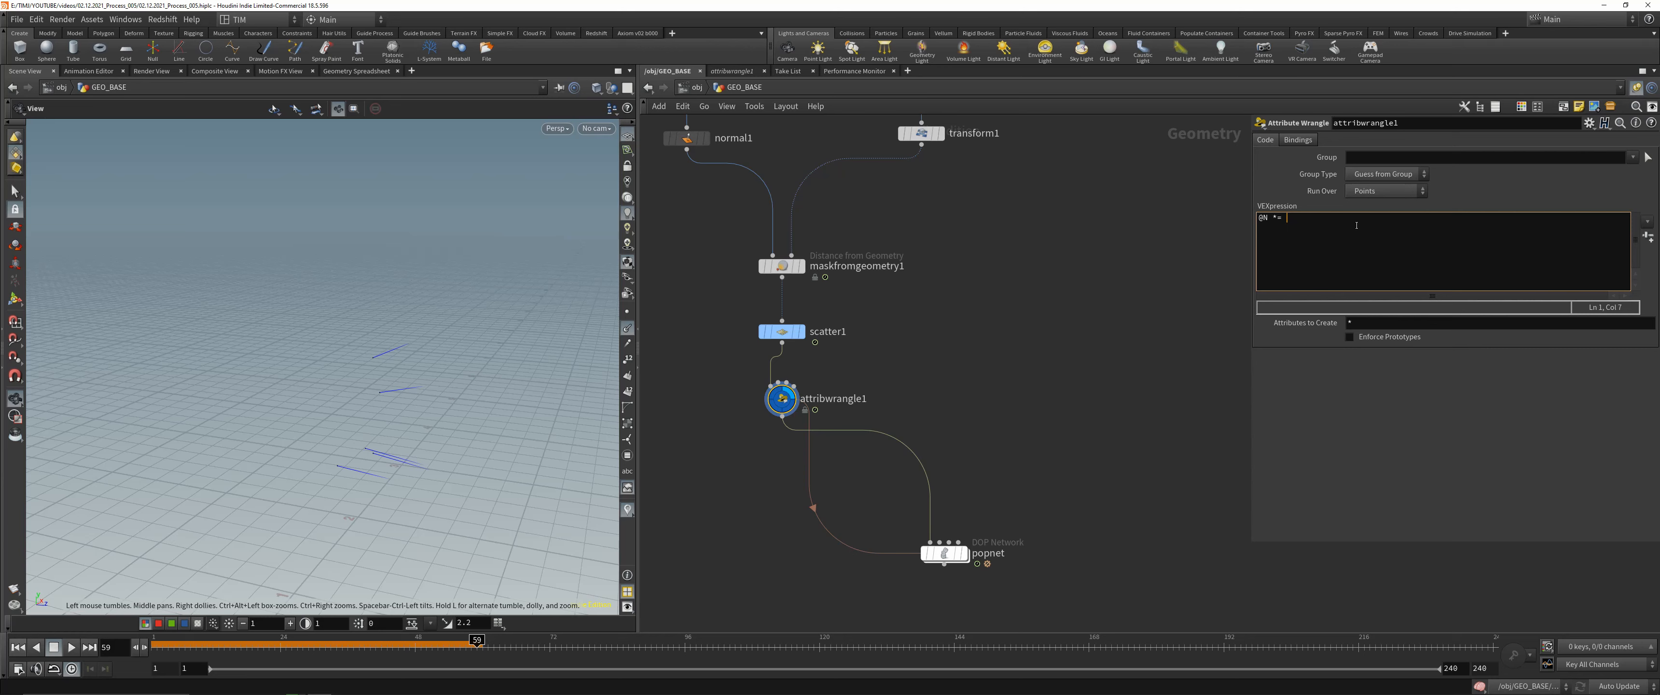
pyautogui.write('ran')
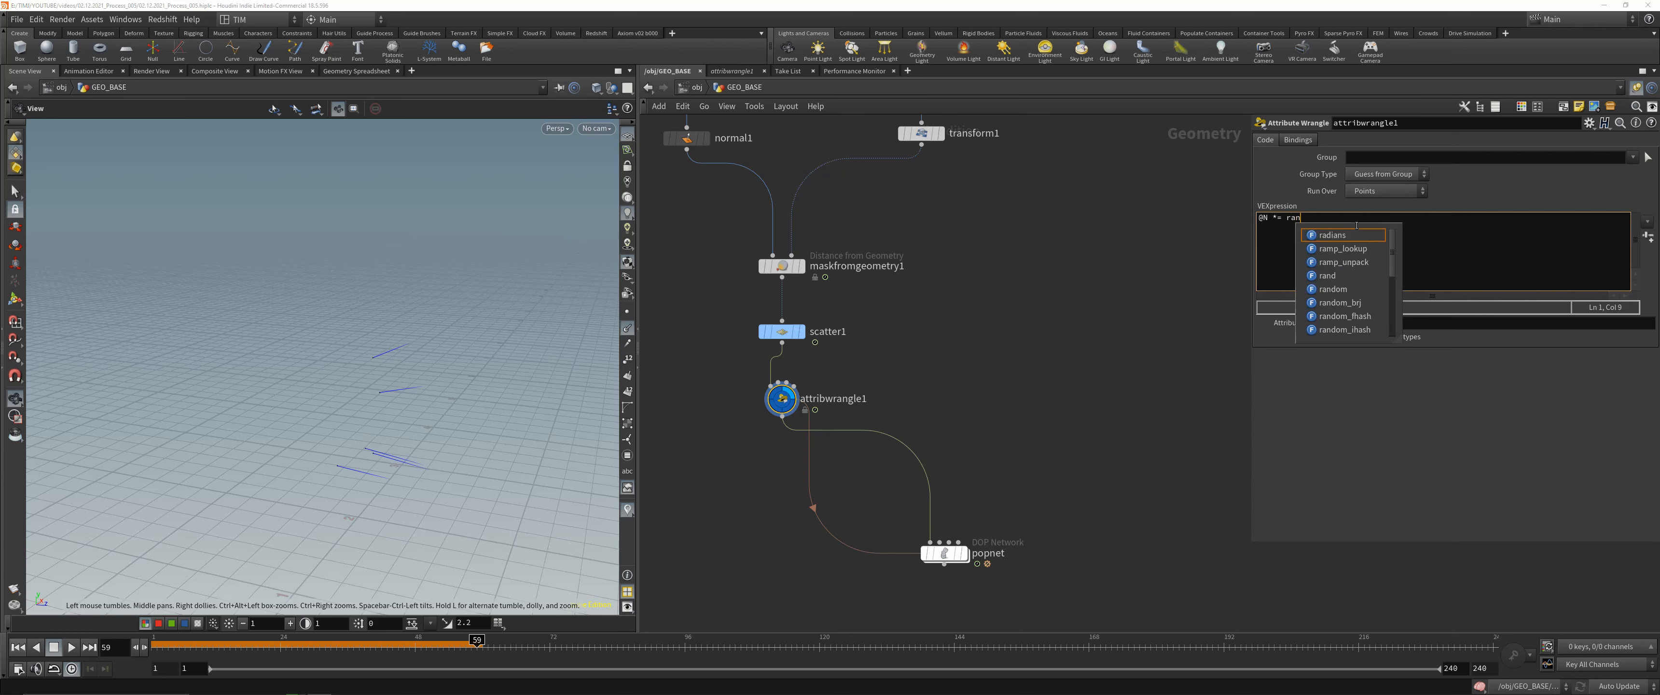
pyautogui.write('d()')
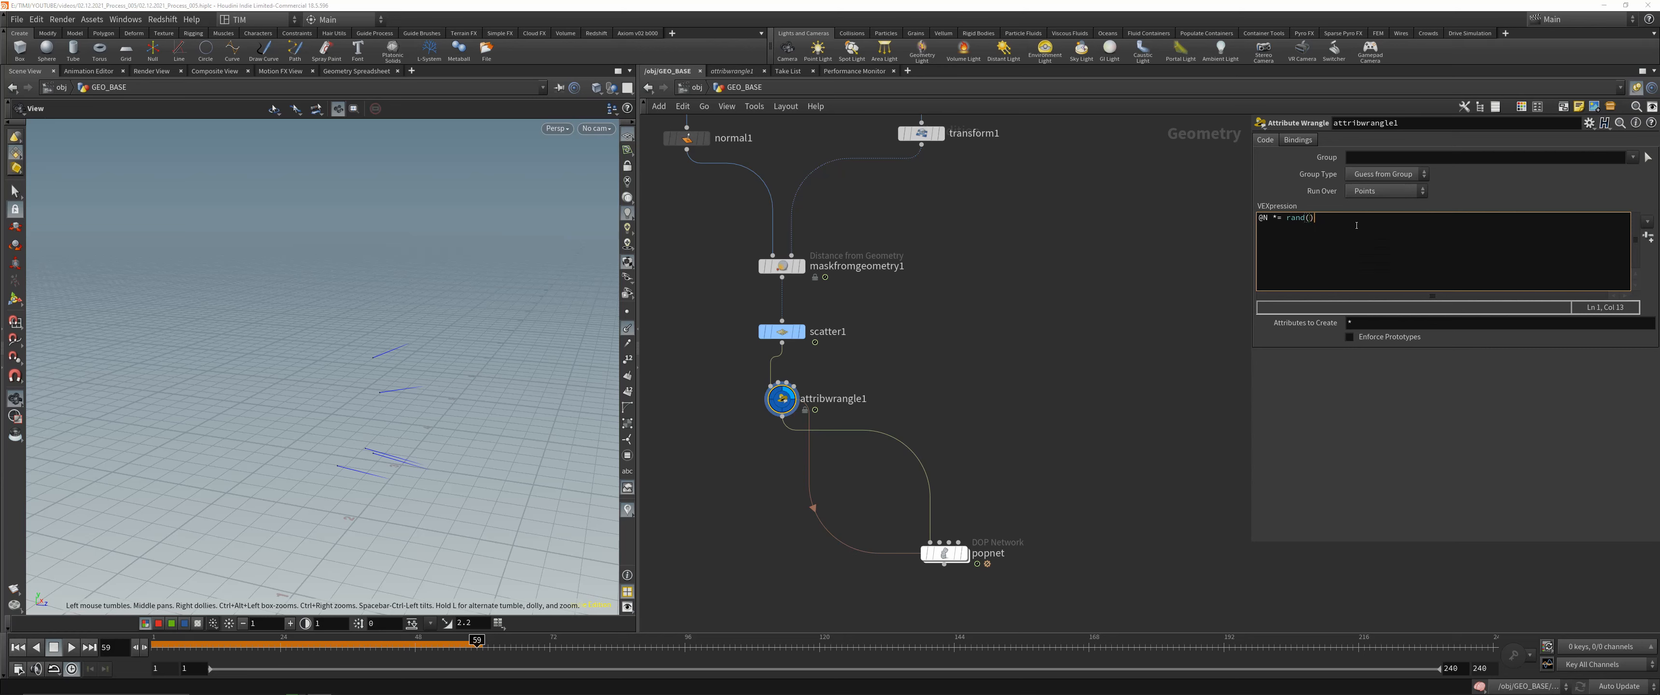
pyautogui.write('@ptnum + 1 * ch()')
pyautogui.press('Left')
pyautogui.write('f("seed')
pyautogui.press('Right')
pyautogui.press('Right')
pyautogui.hotkey('ctrl', 'Left')
# - Wrap the rand expression in fit01 with chf("min") and chf("max") as limits, and multiply the result by chf("mult")
pyautogui.write('fit01')
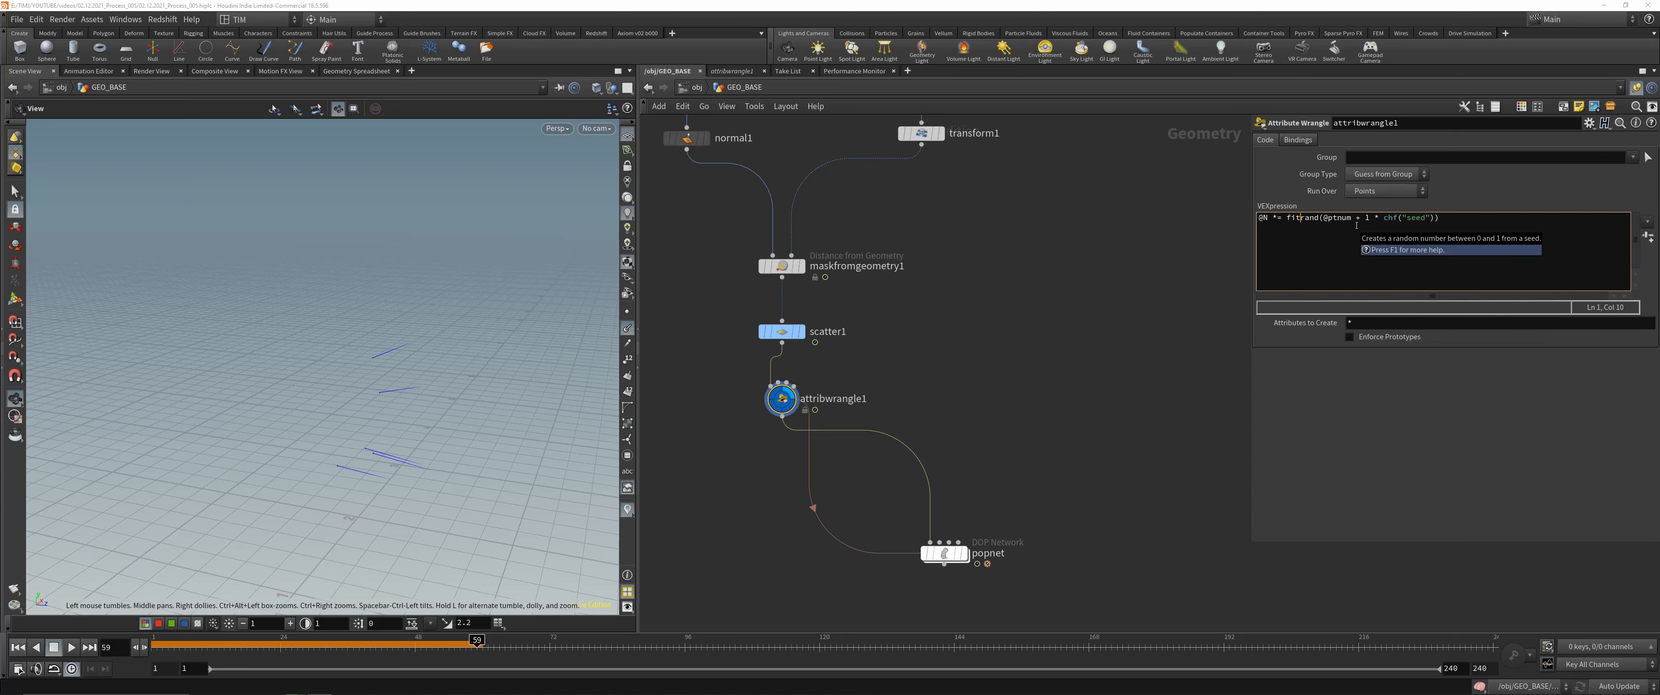
pyautogui.write('(')
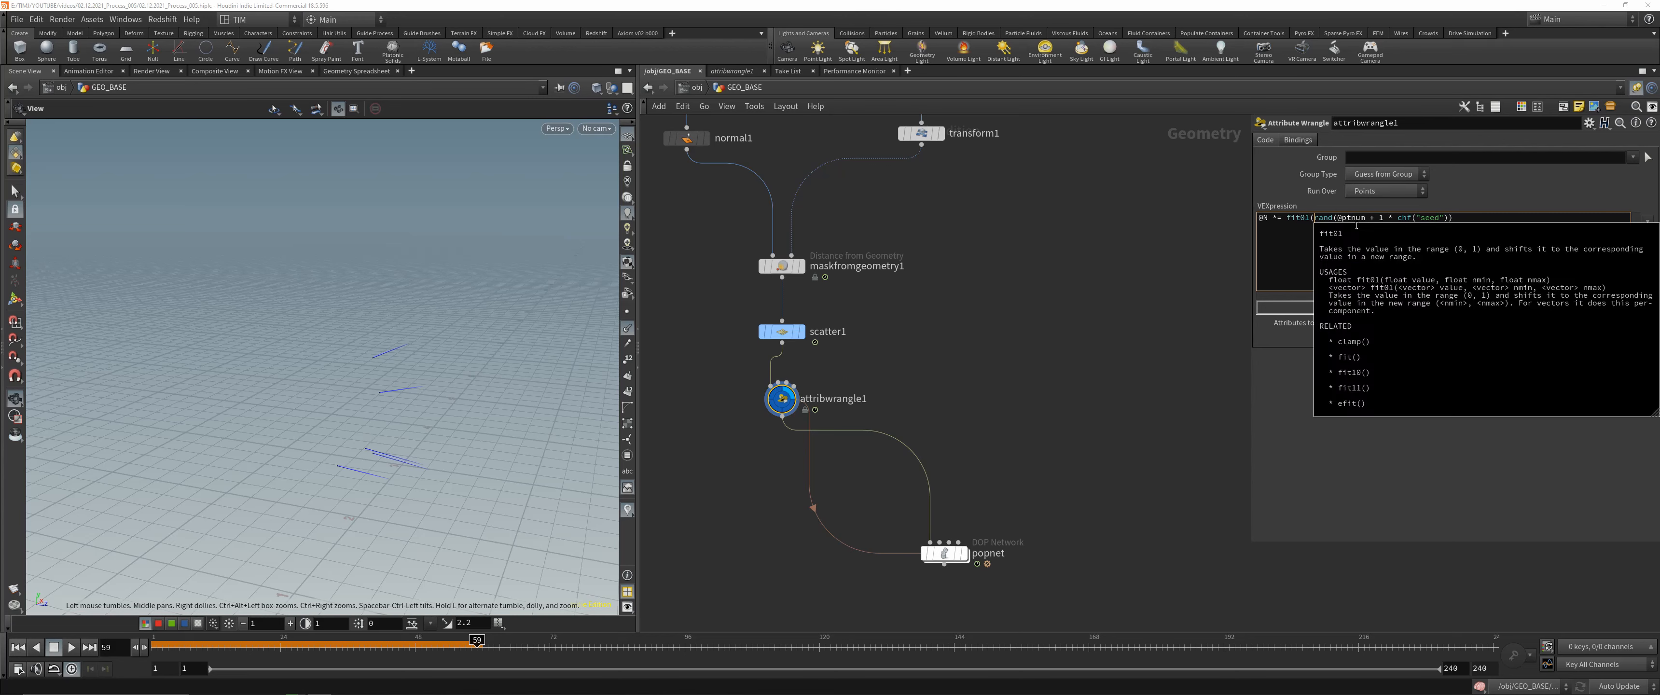
pyautogui.hotkey('ctrl', 'Right')
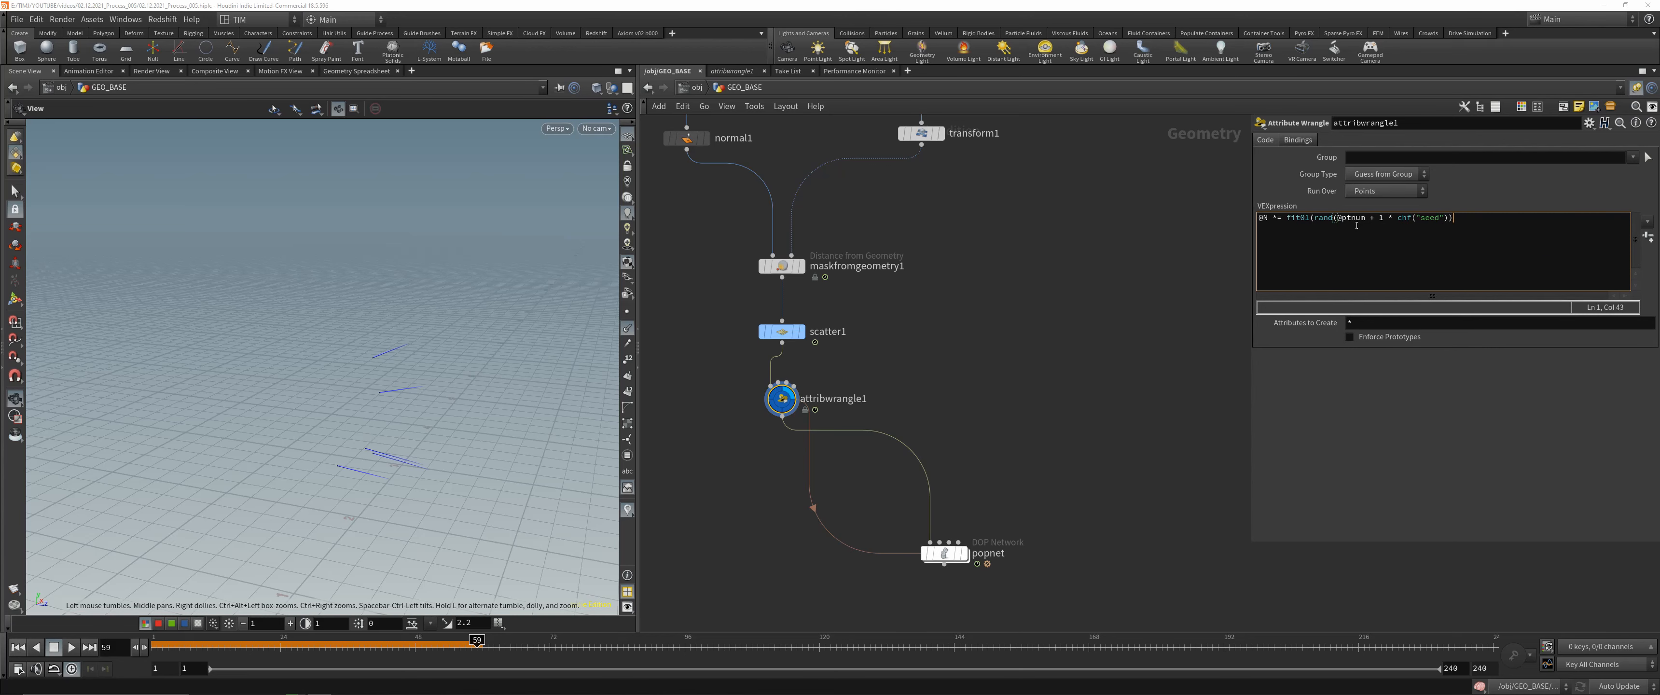
pyautogui.write('chf()')
pyautogui.press('Left')
pyautogui.write('"')
pyautogui.write('min"')
pyautogui.write(', chf()')
pyautogui.write('"')
pyautogui.write('max')
pyautogui.write('chf("max")) * chf(')
pyautogui.write('"')
pyautogui.write('mult")')
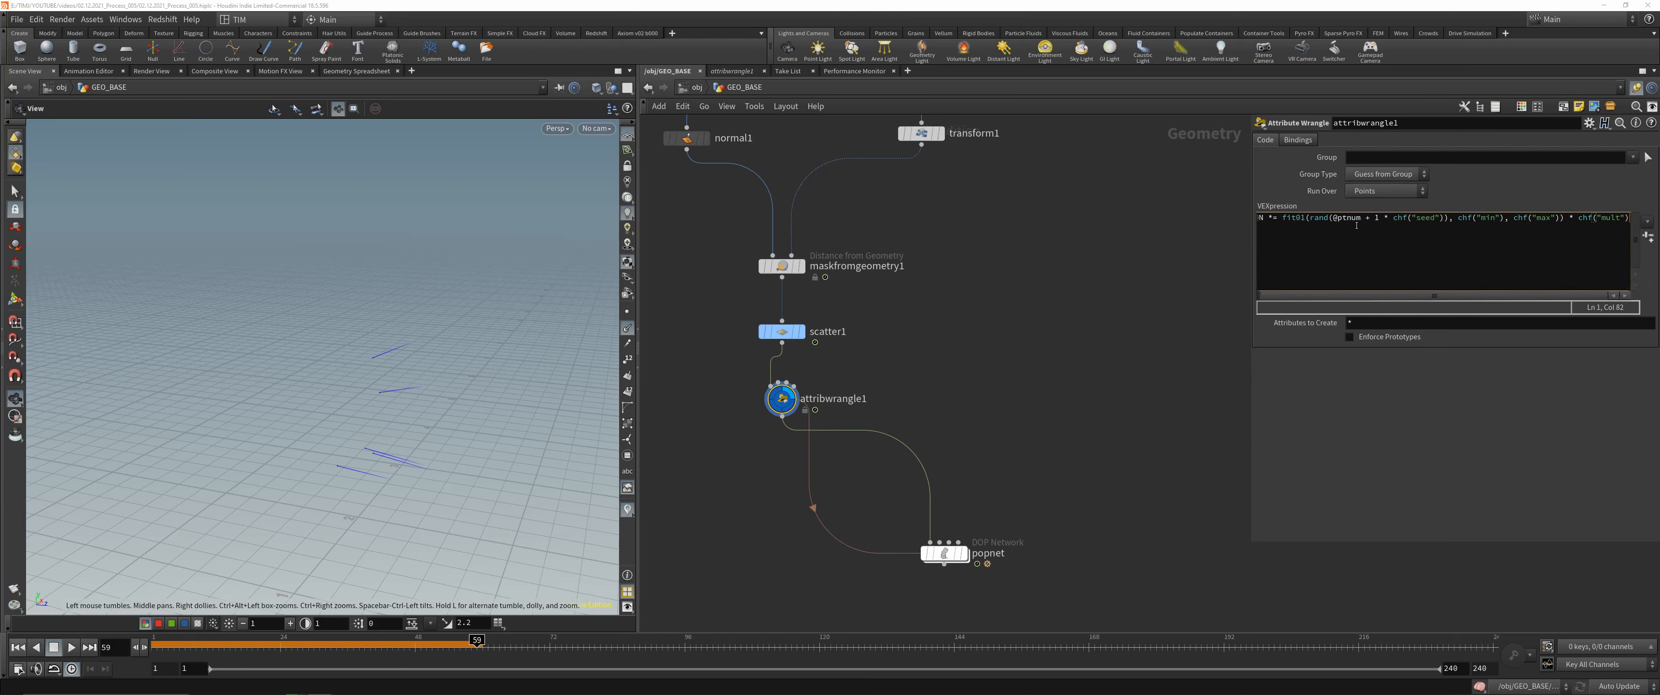
pyautogui.write(';')
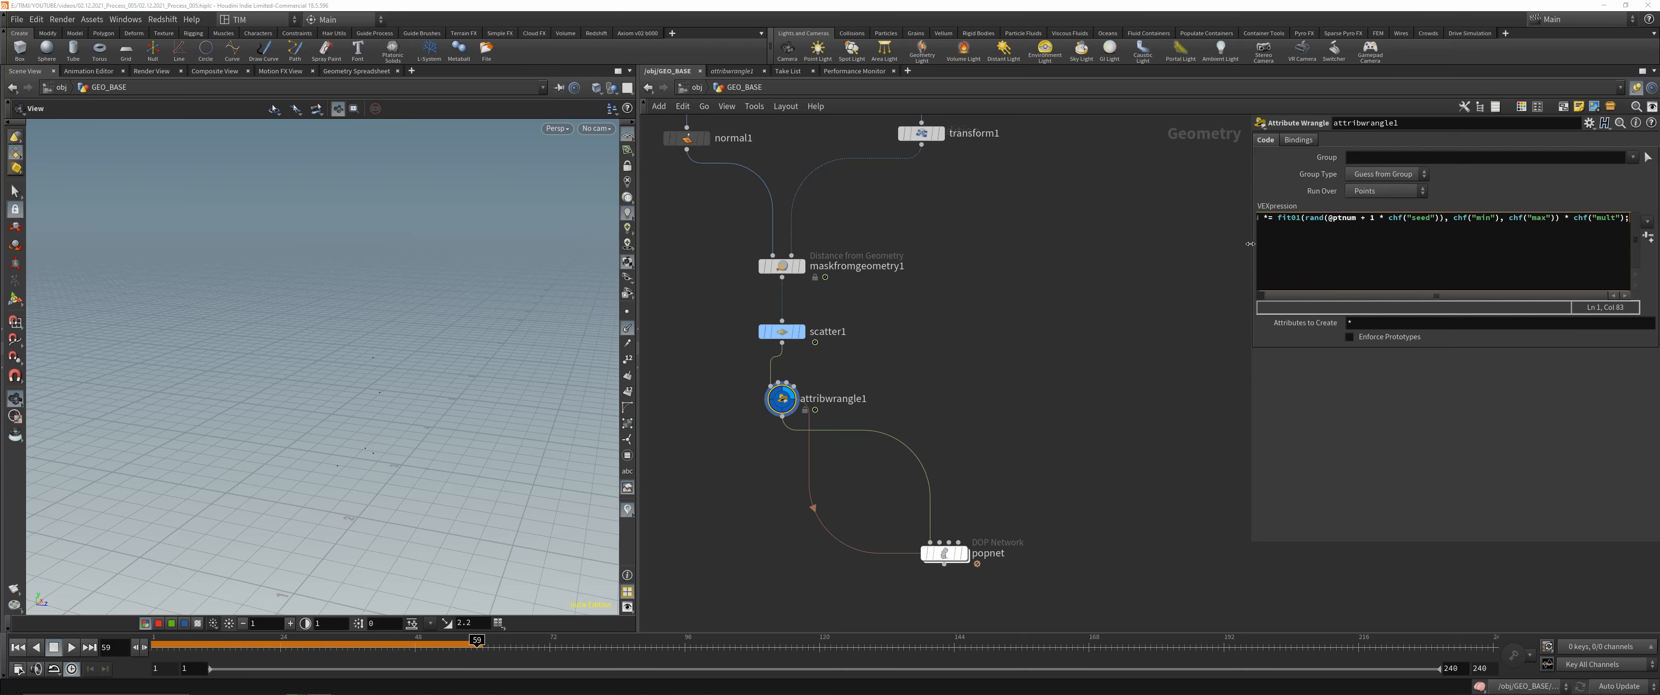
# - Widen the parameter area, add the VEX line v@v = @N; and generate the wrangle's channel parameters
pyautogui.moveTo(1252, 243); pyautogui.dragTo(1169, 243)
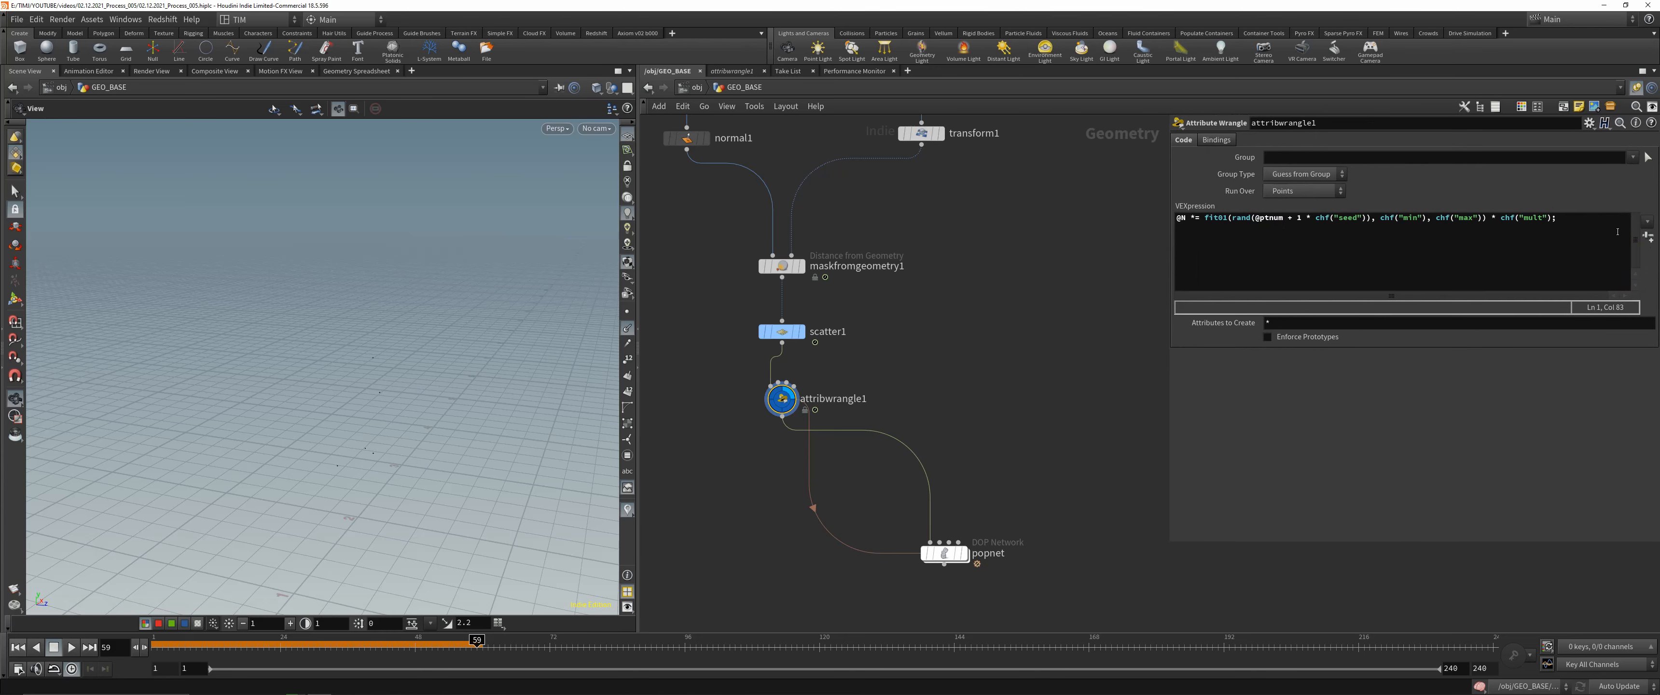
pyautogui.click(1578, 219)
pyautogui.press('Return')
pyautogui.press('Return')
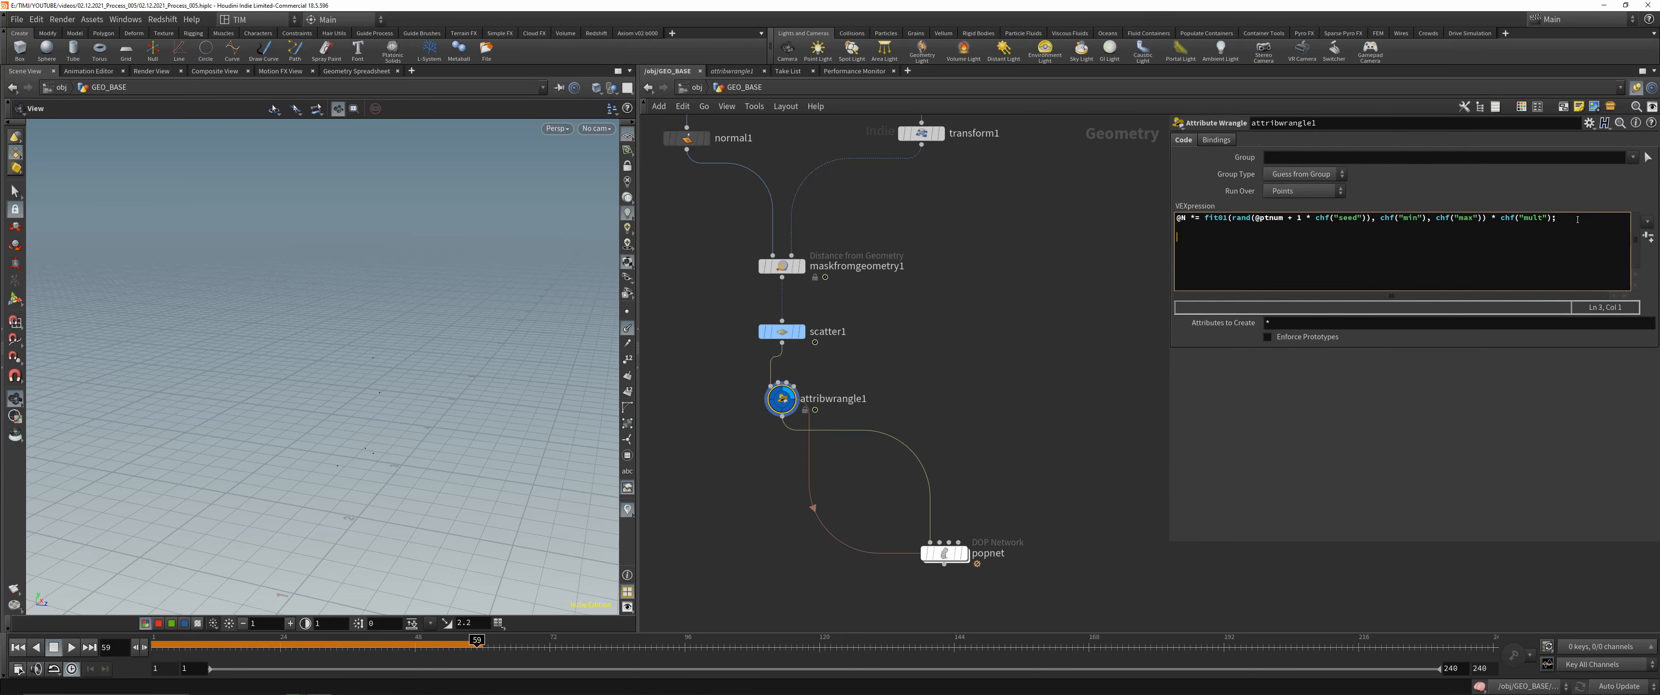
pyautogui.write('v@')
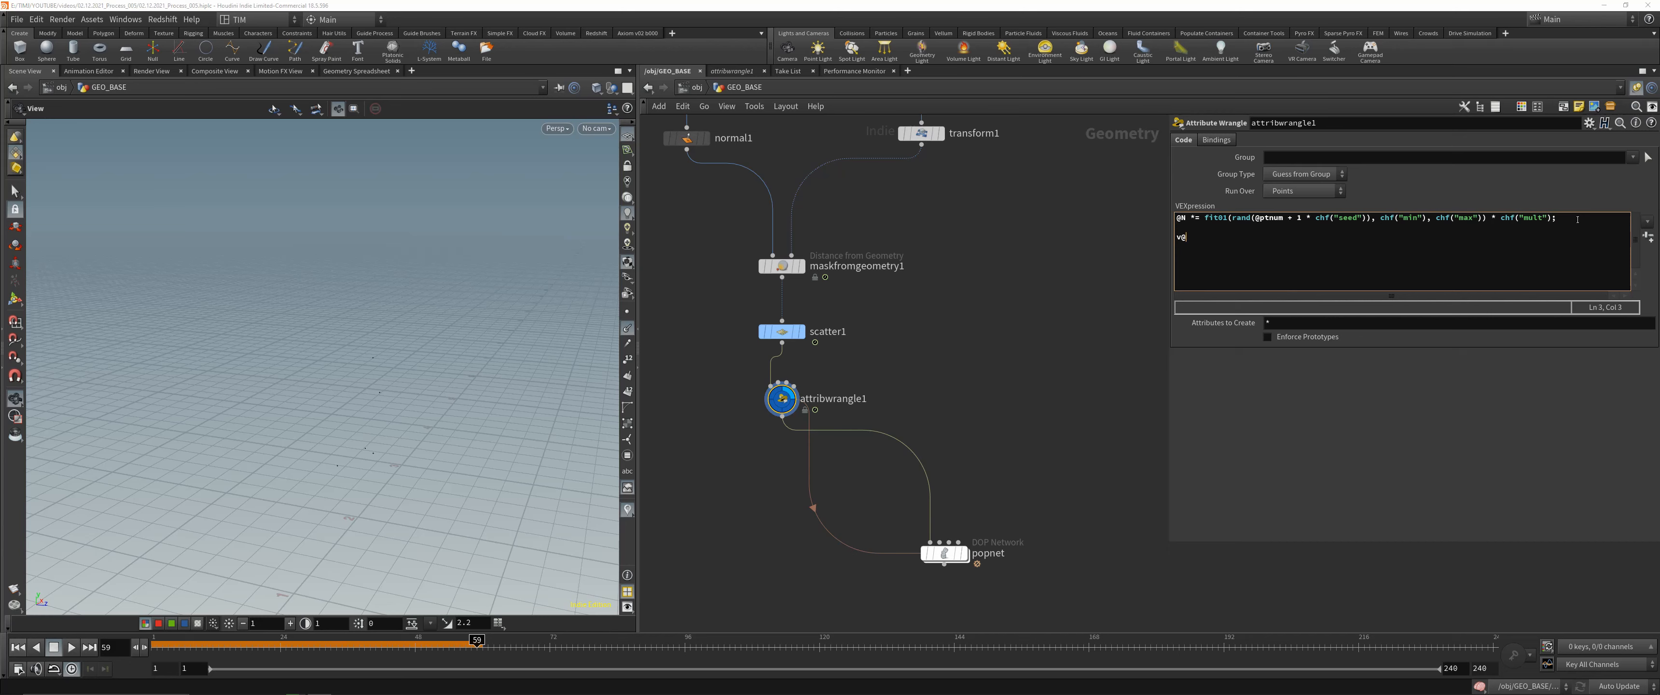
pyautogui.write('v = @N;')
pyautogui.click(1648, 236)
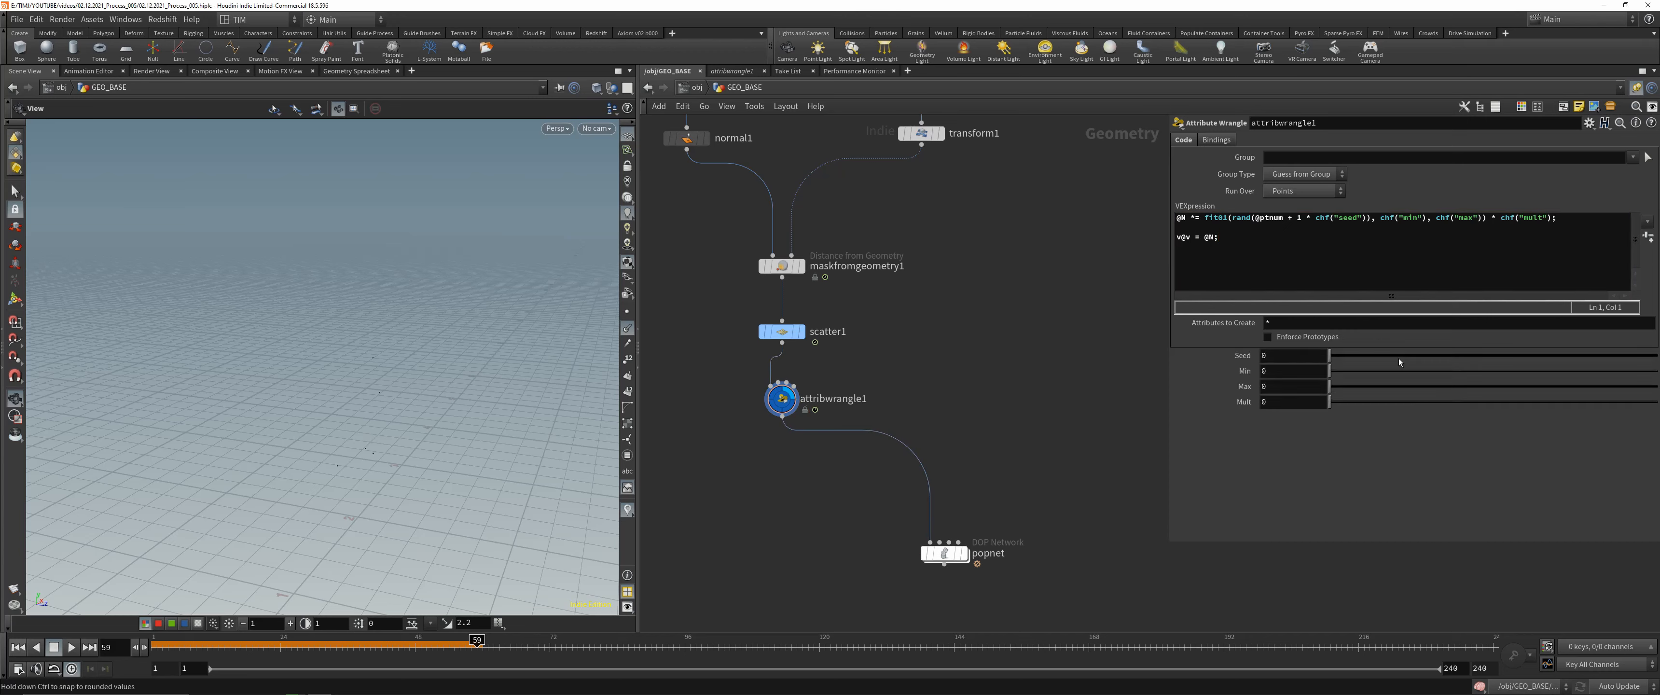
# - Set the wrangle's Seed to 0.582, Min to 0.113 and Max to 0.947, and raise Mult above zero
pyautogui.moveTo(1399, 359); pyautogui.dragTo(1519, 357)
pyautogui.click(1366, 371)
pyautogui.click(1639, 387)
pyautogui.moveTo(1645, 392); pyautogui.dragTo(1645, 391)
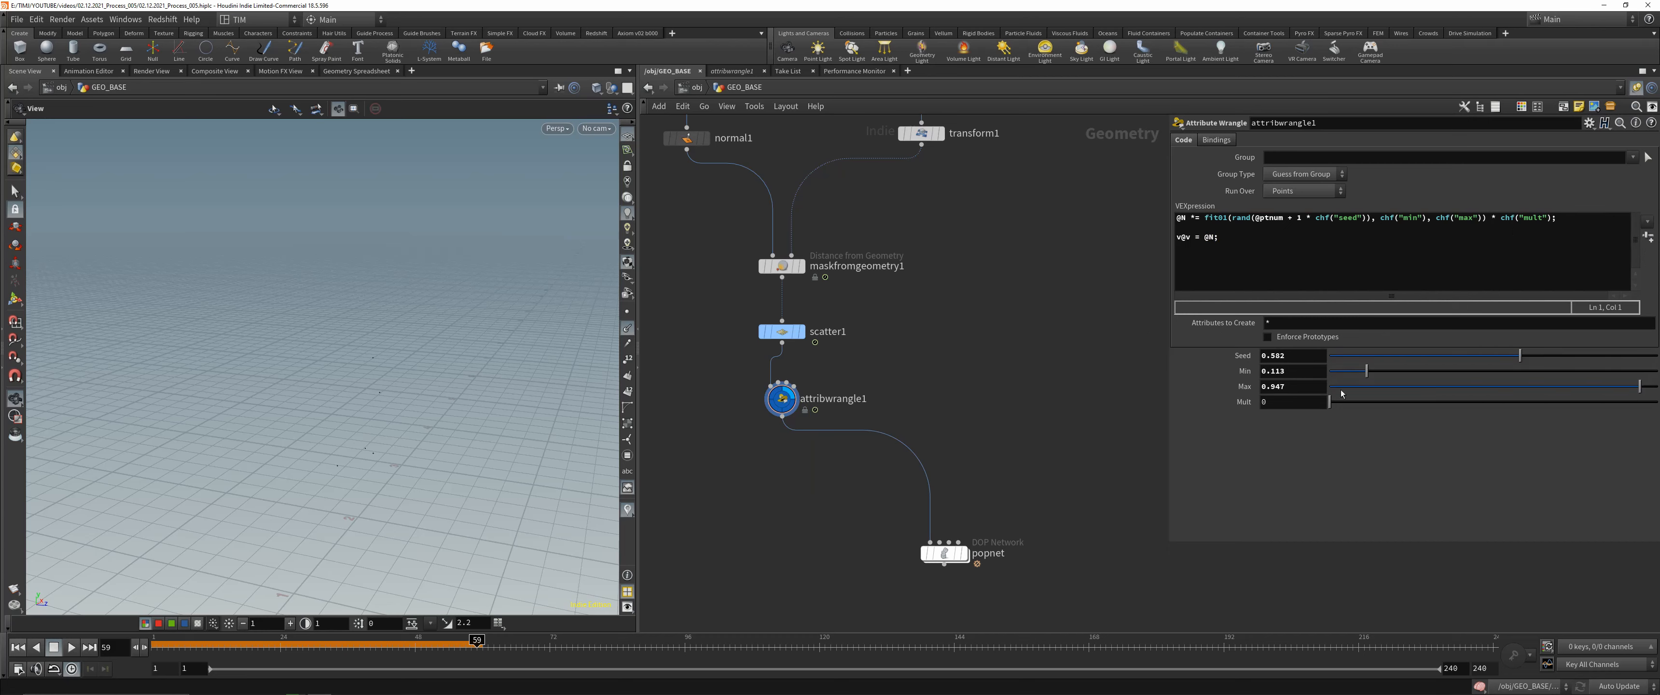
pyautogui.click(1463, 402)
pyautogui.moveTo(1500, 411)
pyautogui.mouseDown()
pyautogui.moveTo(1598, 403)
pyautogui.moveTo(1385, 400)
pyautogui.moveTo(1481, 401)
pyautogui.mouseUp()
# - Raise scatter1's Force Total Count to 818 and set the wrangle's Seed to 0.426, Min to 0.032, Max to 0.801 and Mult to 0.415
pyautogui.click(781, 332)
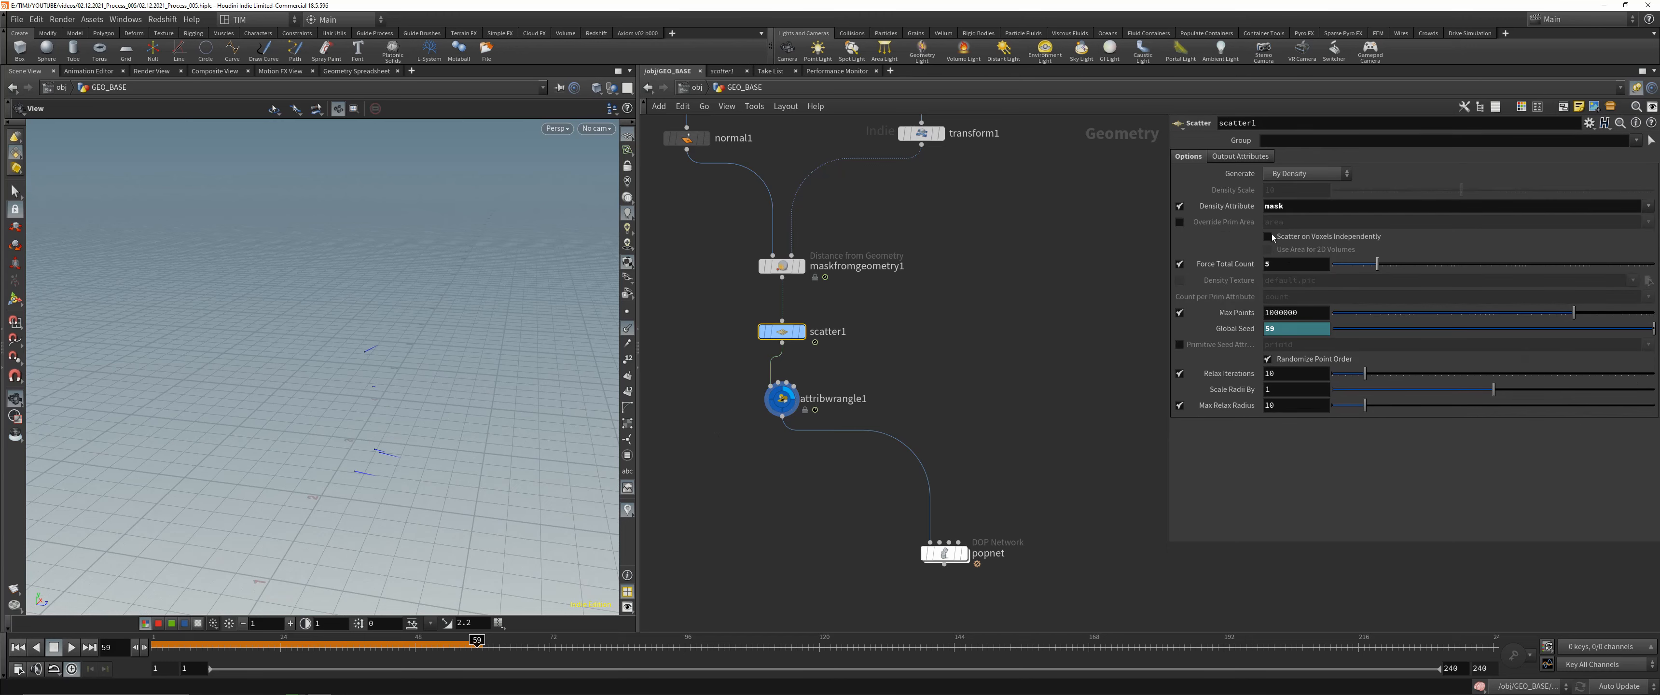
pyautogui.moveTo(1376, 263); pyautogui.dragTo(1501, 264)
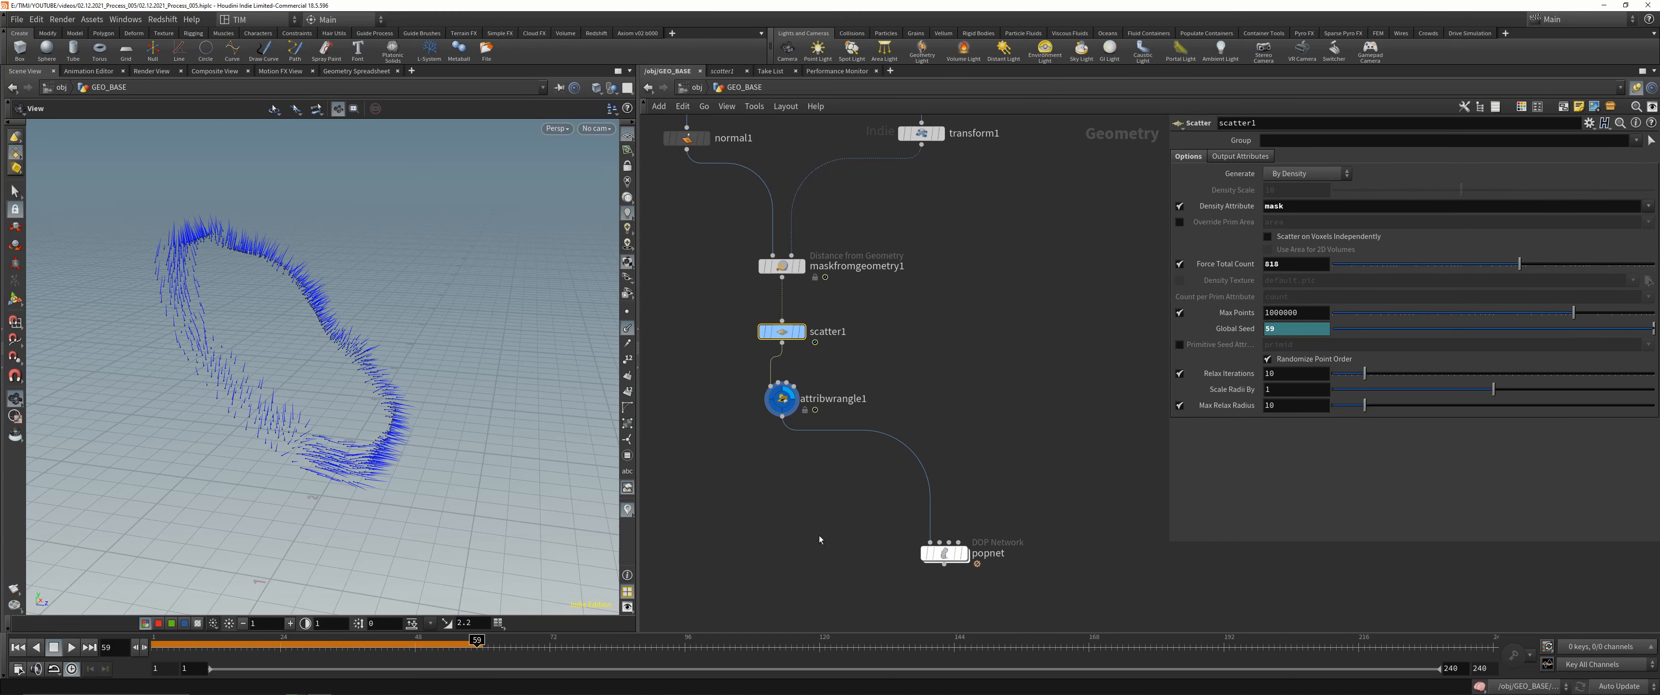
pyautogui.click(781, 399)
pyautogui.moveTo(1508, 355); pyautogui.dragTo(1461, 355)
pyautogui.moveTo(1367, 371)
pyautogui.mouseDown()
pyautogui.moveTo(1421, 372)
pyautogui.moveTo(1346, 370)
pyautogui.mouseUp()
pyautogui.moveTo(1639, 388); pyautogui.dragTo(1591, 388)
pyautogui.moveTo(1476, 401)
pyautogui.mouseDown()
pyautogui.moveTo(1360, 403)
pyautogui.moveTo(1625, 405)
pyautogui.moveTo(1465, 403)
pyautogui.mouseUp()
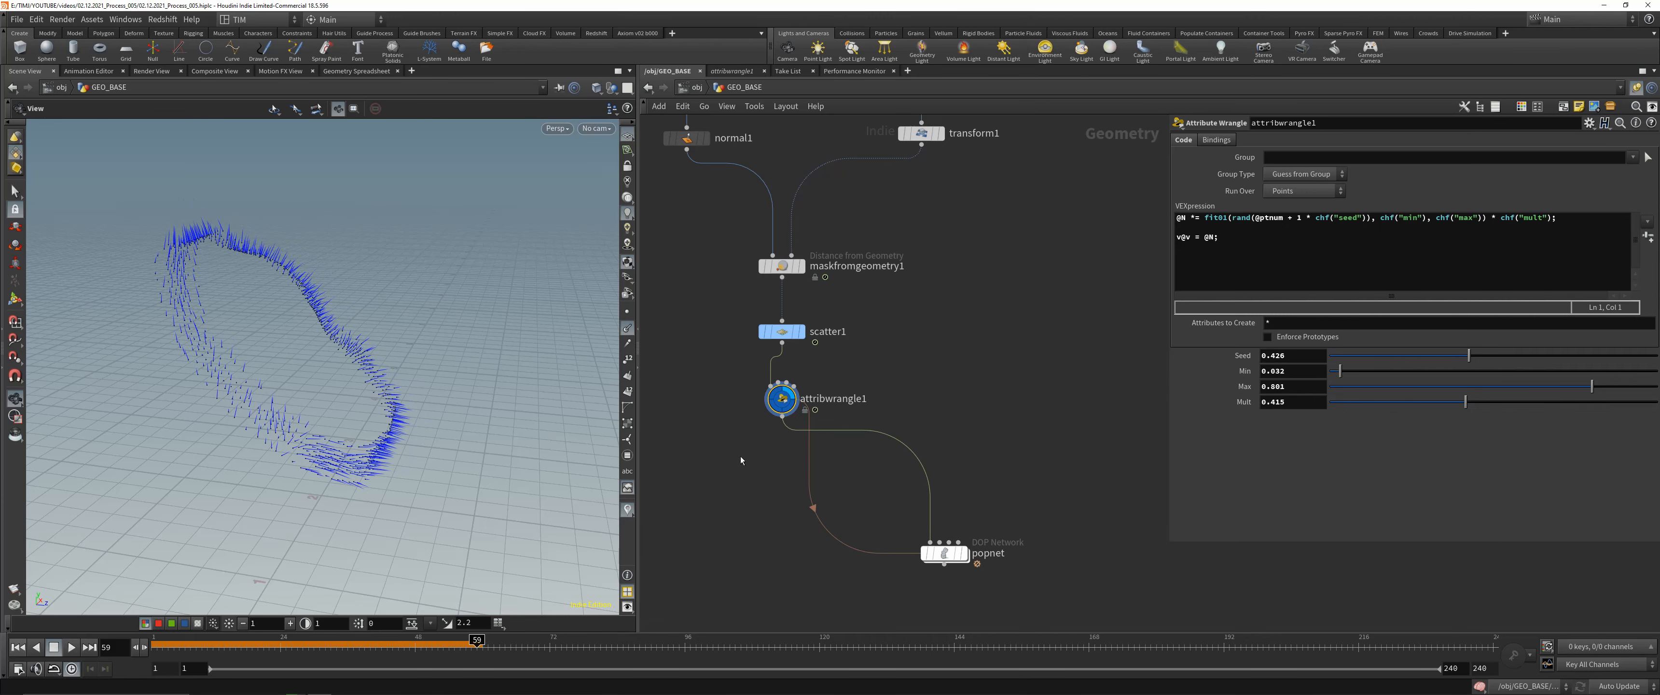
# - Display popnet, return to frame 1, and set scatter1's Force Total Count to 25
pyautogui.moveTo(924, 426); pyautogui.dragTo(921, 367, button='middle')
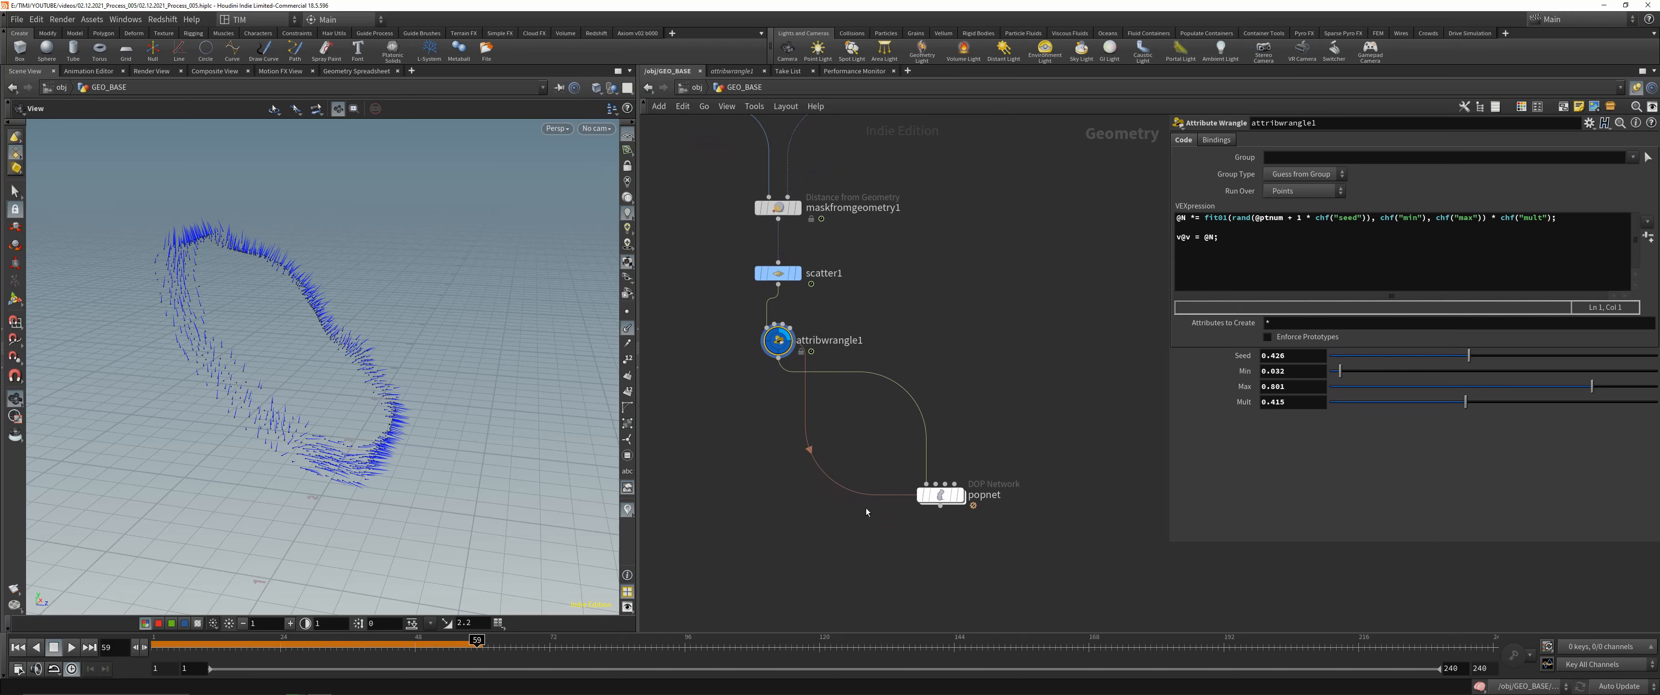
pyautogui.click(961, 495)
pyautogui.click(18, 647)
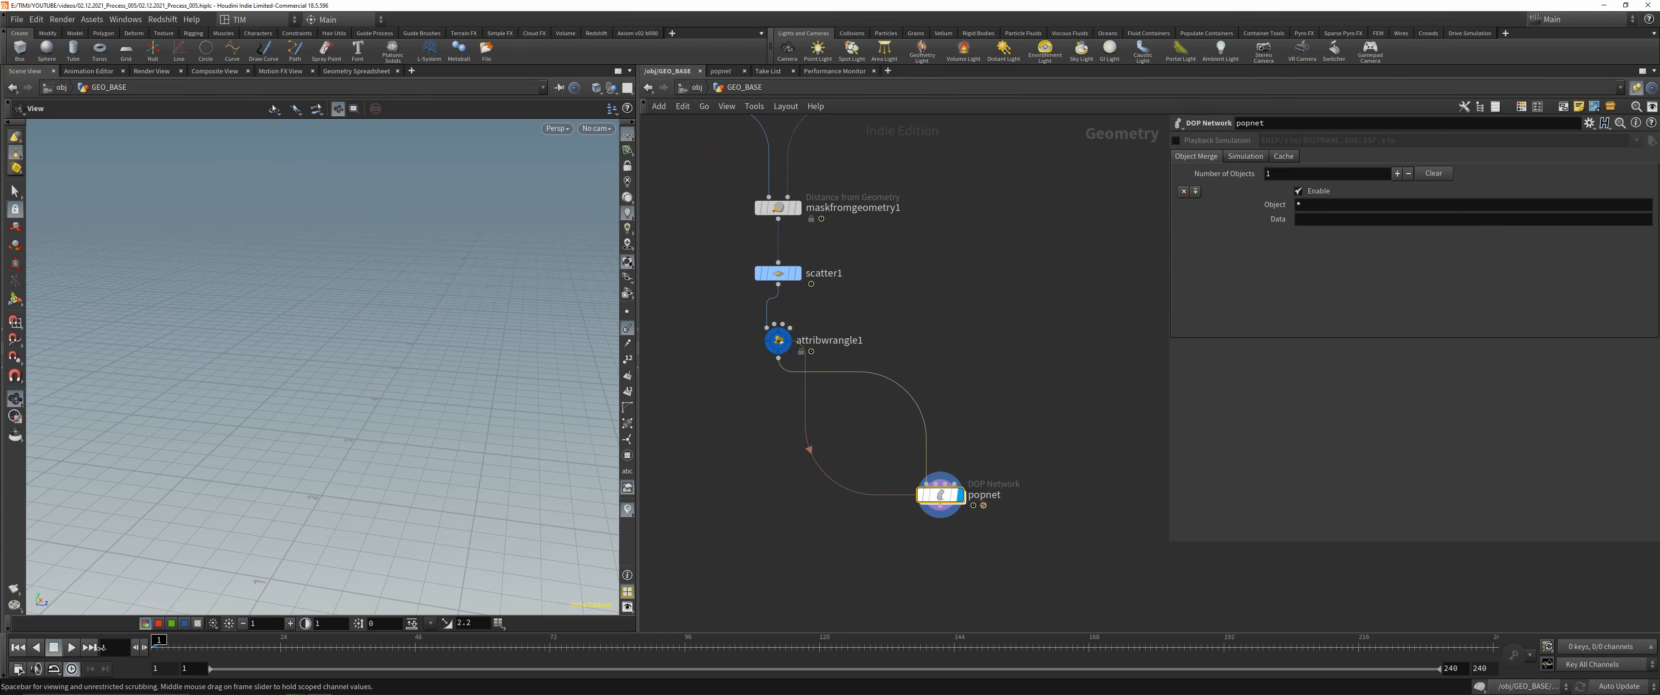
pyautogui.click(778, 273)
pyautogui.click(1291, 263)
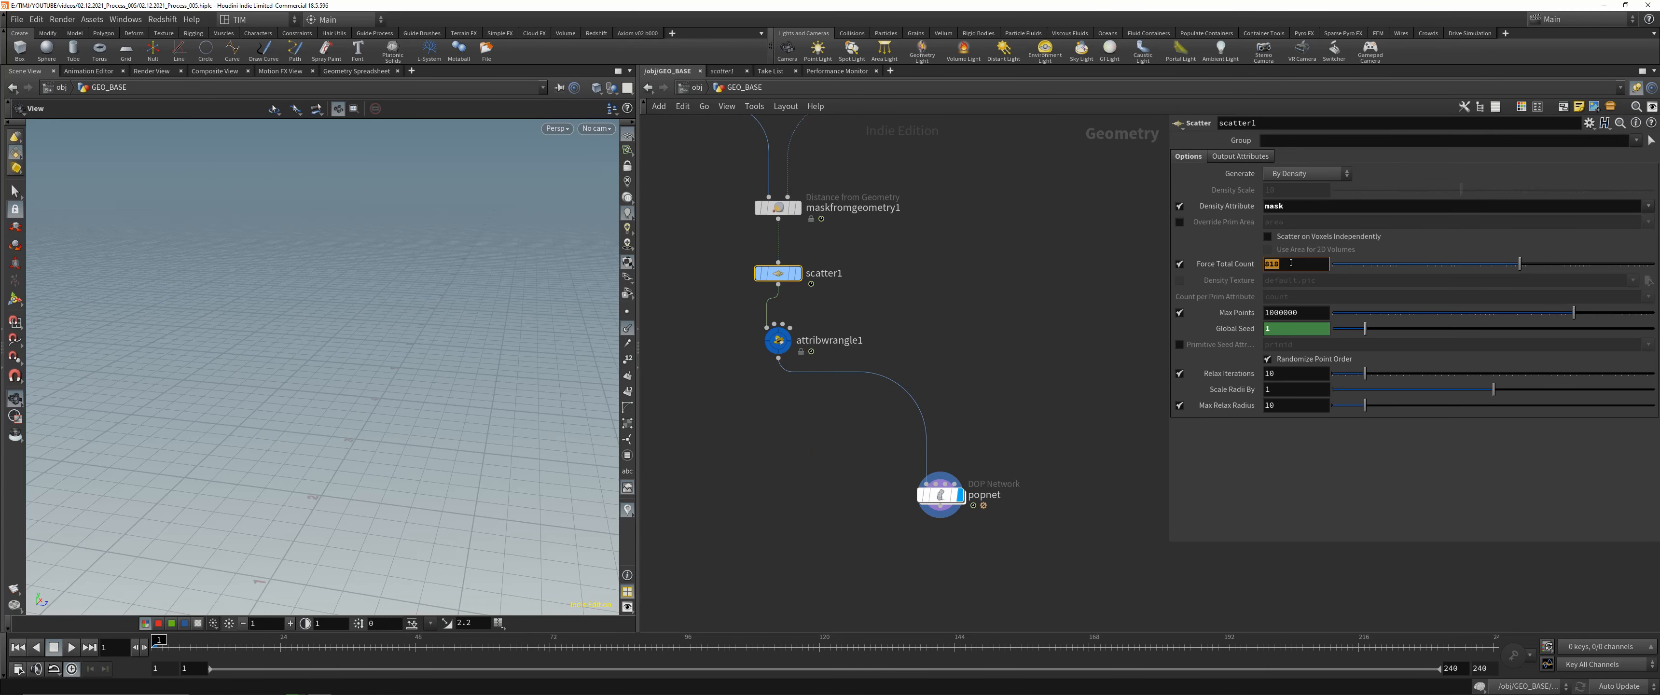
pyautogui.write('25')
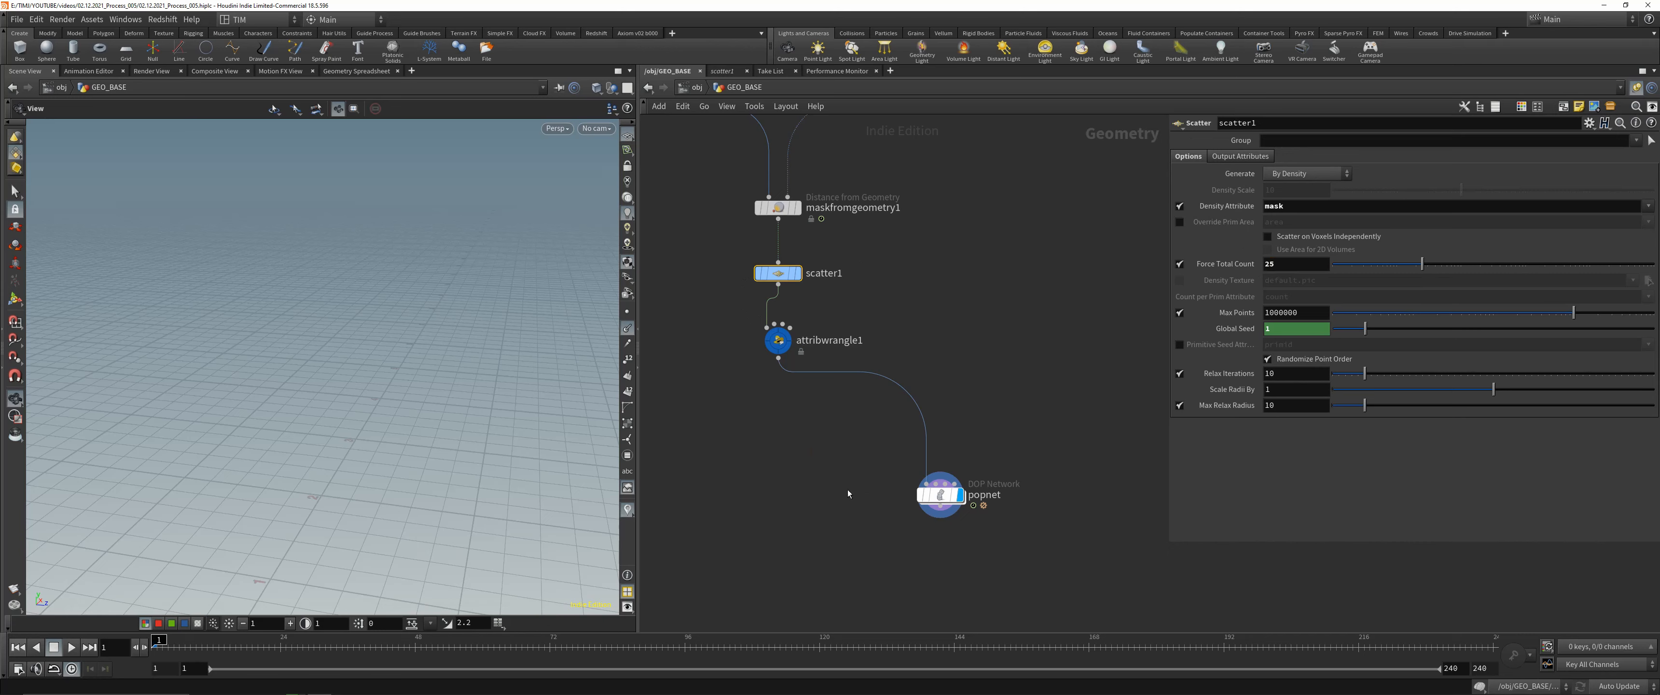
# - Inspect the attribute inheritance and initial velocity settings of source_first_input inside popnet, and return to GEO_BASE
pyautogui.doubleClick(940, 495)
pyautogui.moveTo(781, 231); pyautogui.dragTo(1022, 319)
pyautogui.moveTo(824, 403); pyautogui.dragTo(776, 390)
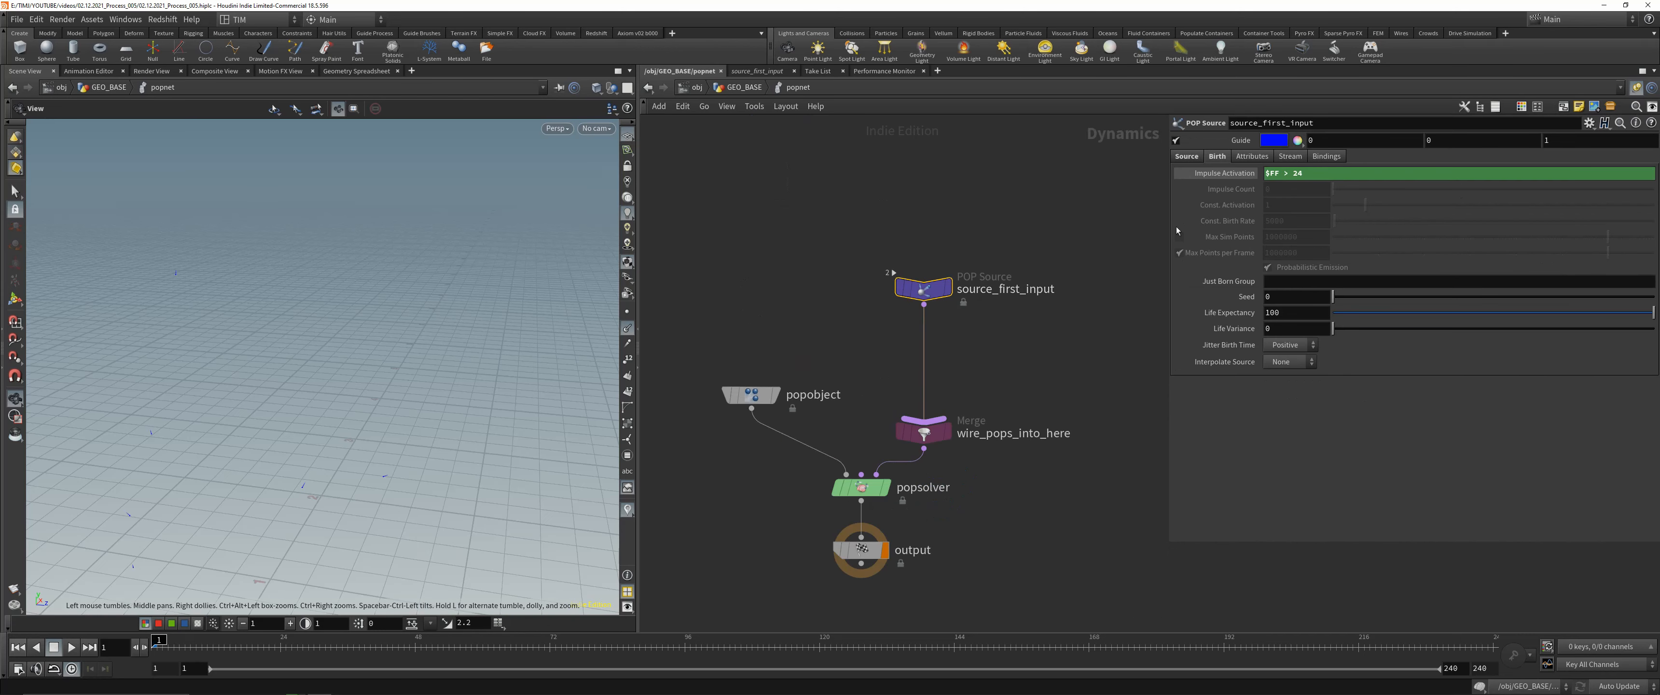
pyautogui.click(1244, 159)
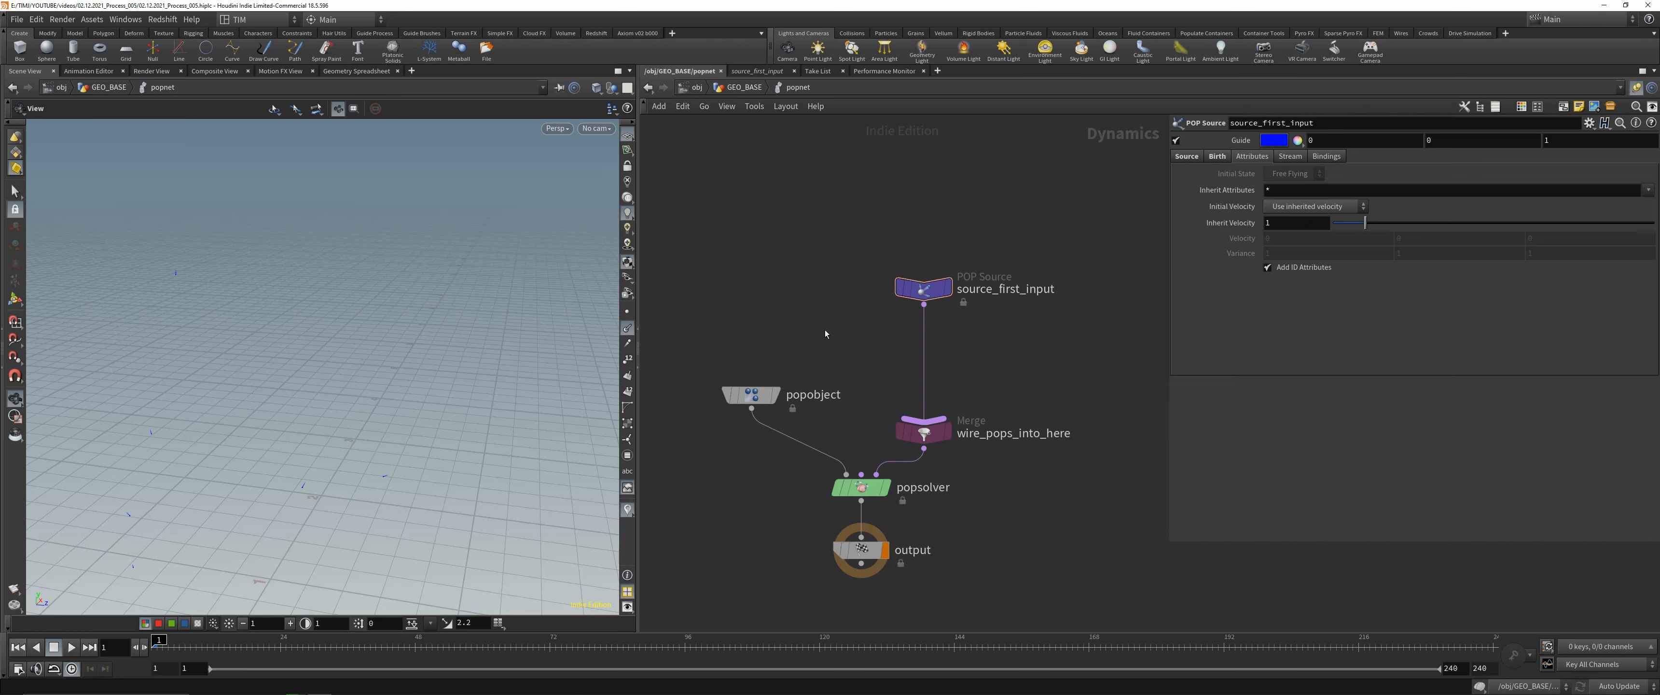
pyautogui.press('u')
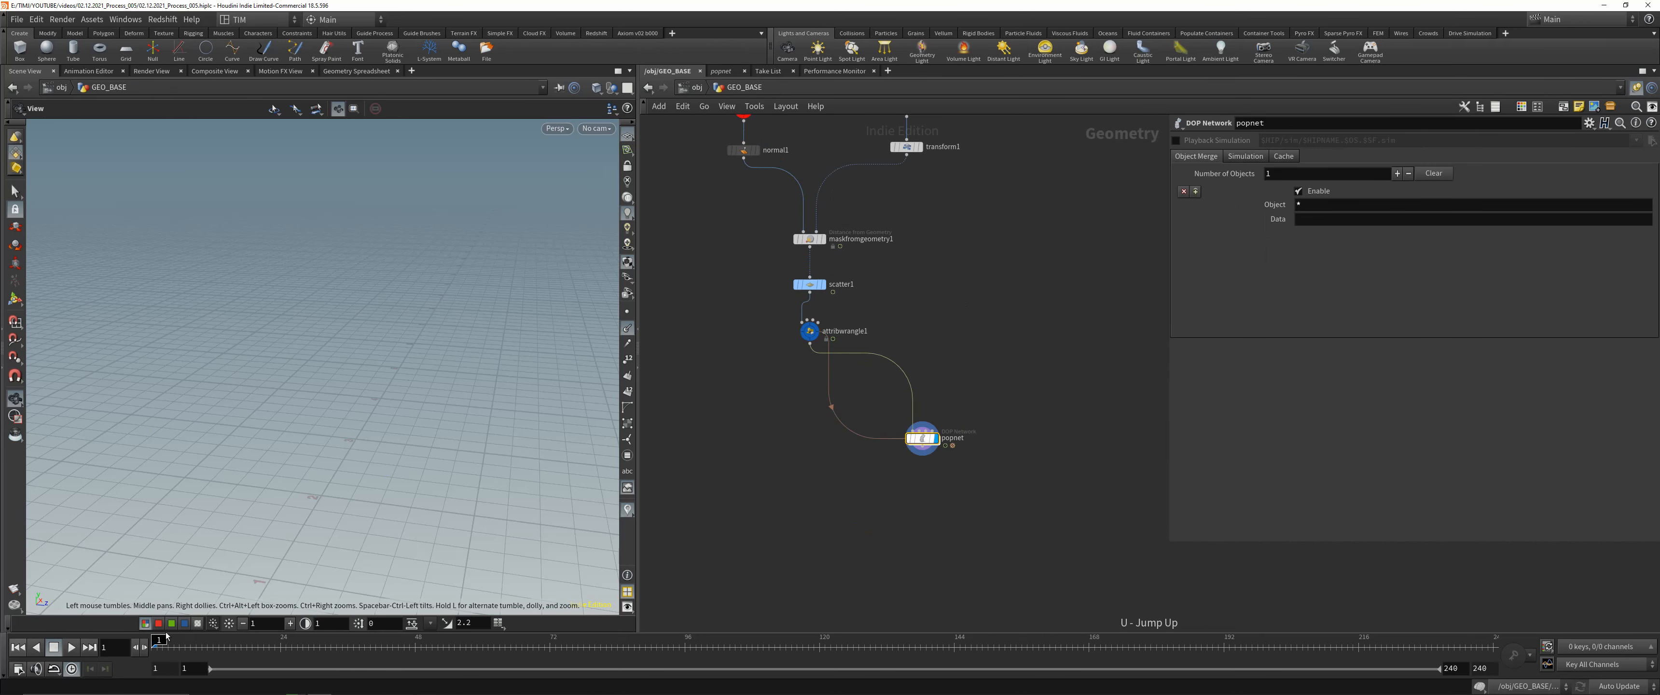
# - Play the particle simulation, scrub back to frame 27, and set scatter1's Force Total Count to 5
pyautogui.click(73, 647)
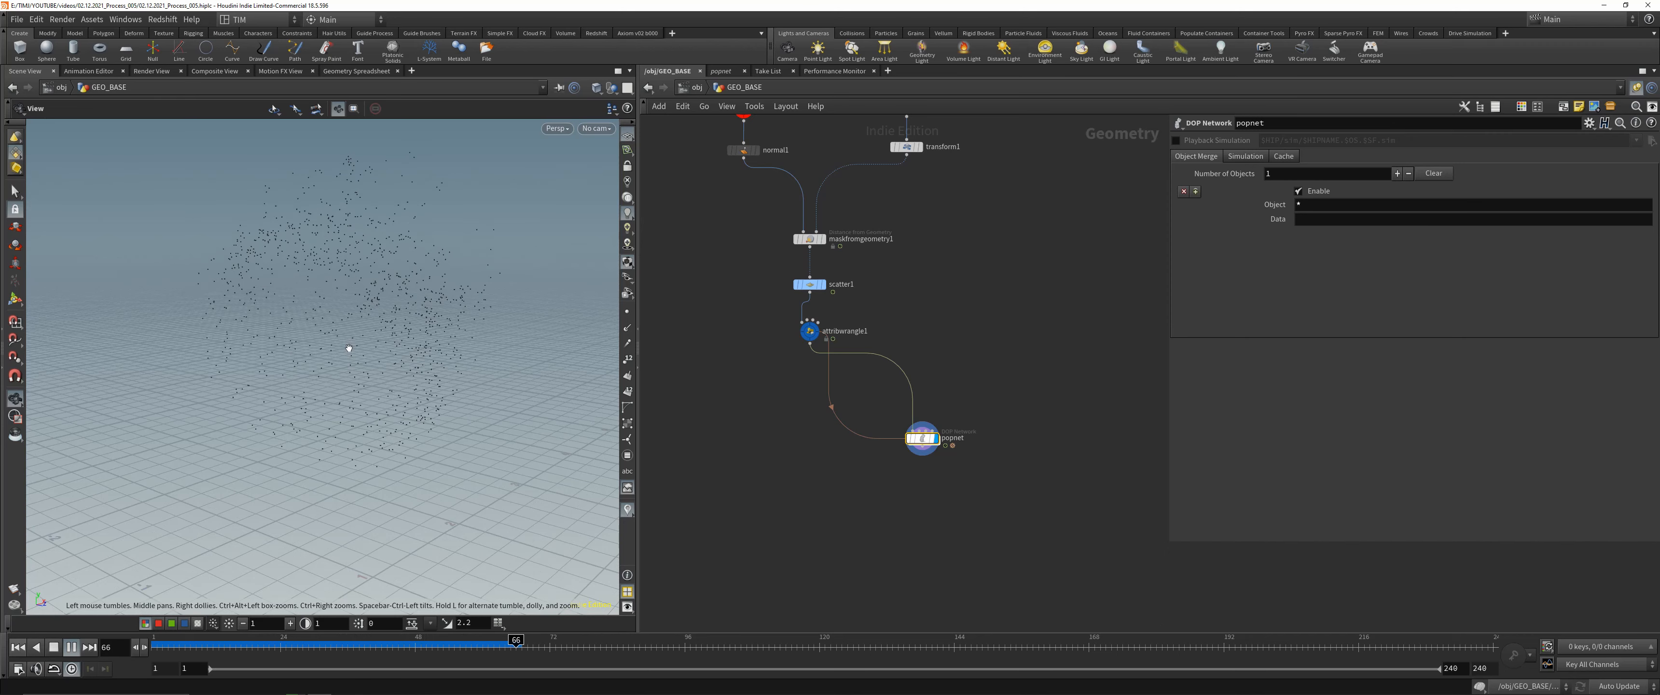
pyautogui.moveTo(478, 648); pyautogui.dragTo(297, 645)
pyautogui.click(809, 284)
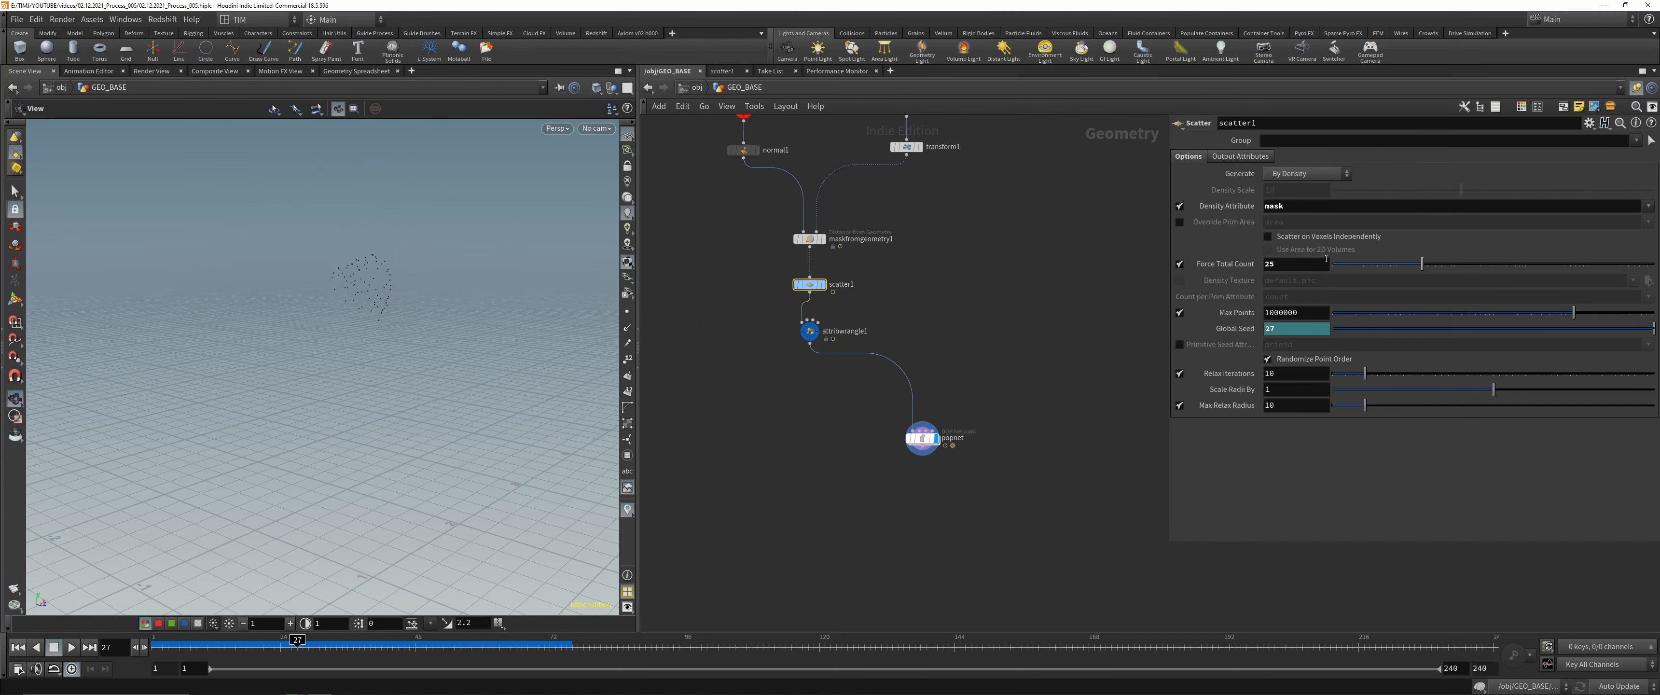
pyautogui.write('5')
pyautogui.press('Return')
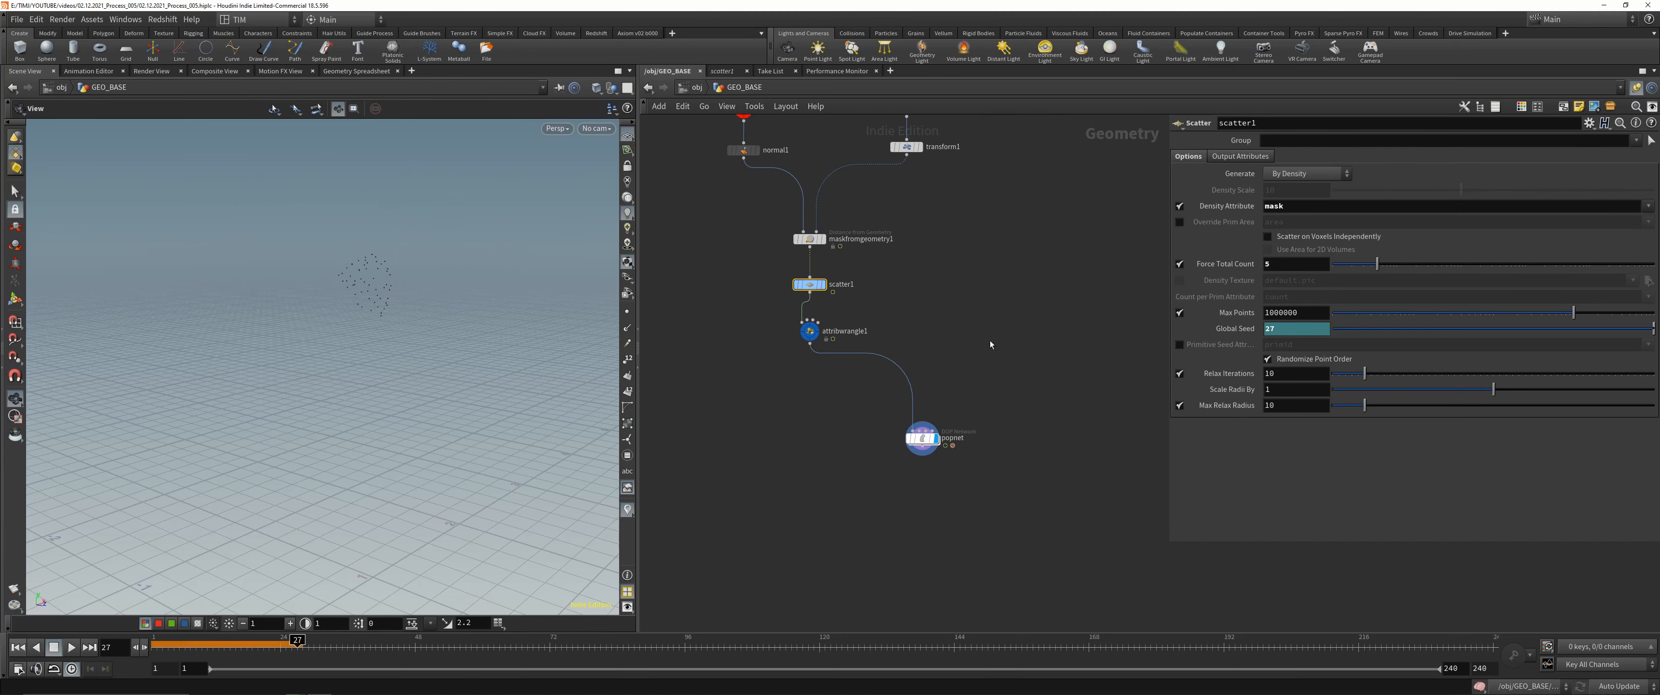
# - Return to the first frame and insert a POP Wind node between source_first_input and the merge inside popnet
pyautogui.hotkey('ctrl', 'Up')
pyautogui.doubleClick(923, 439)
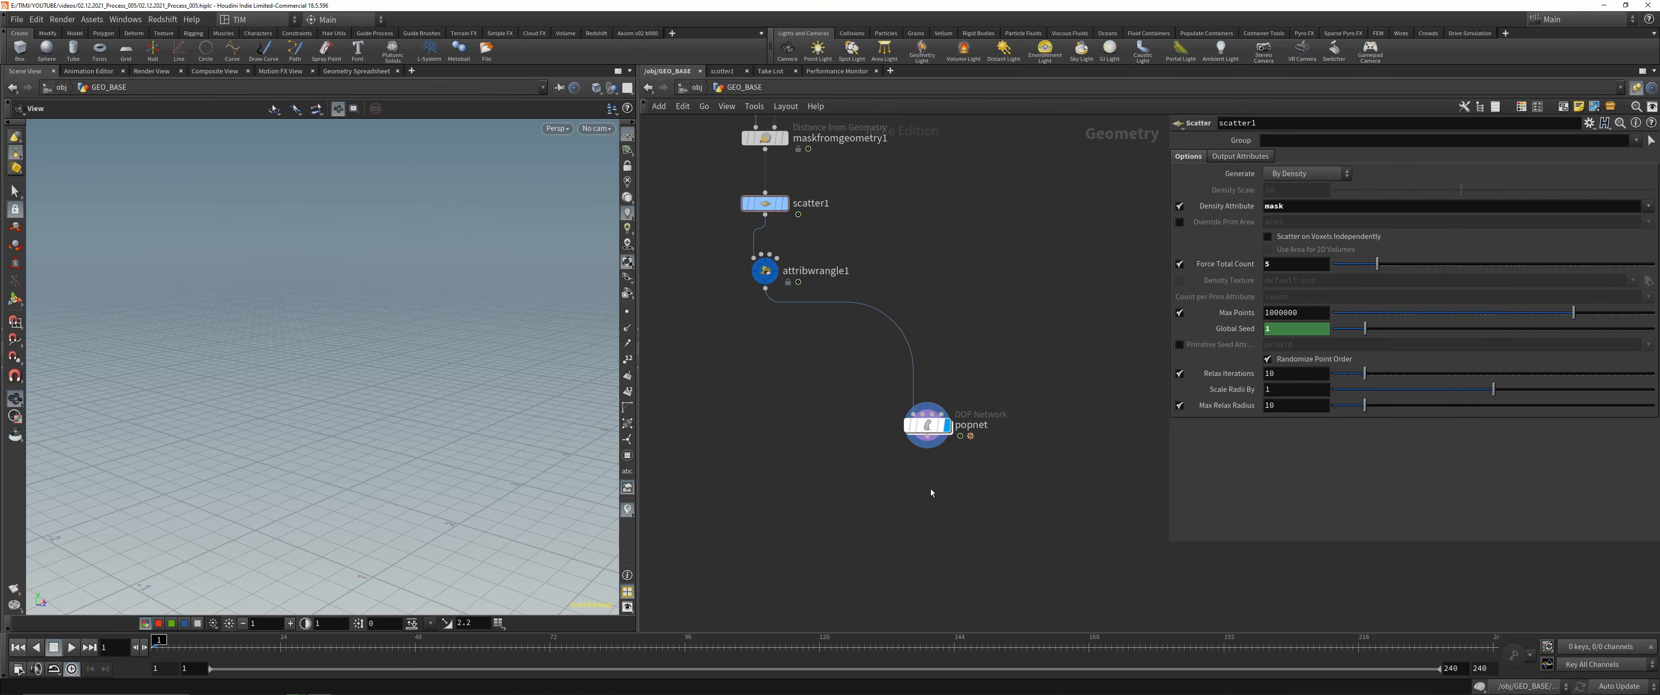
pyautogui.press('Tab')
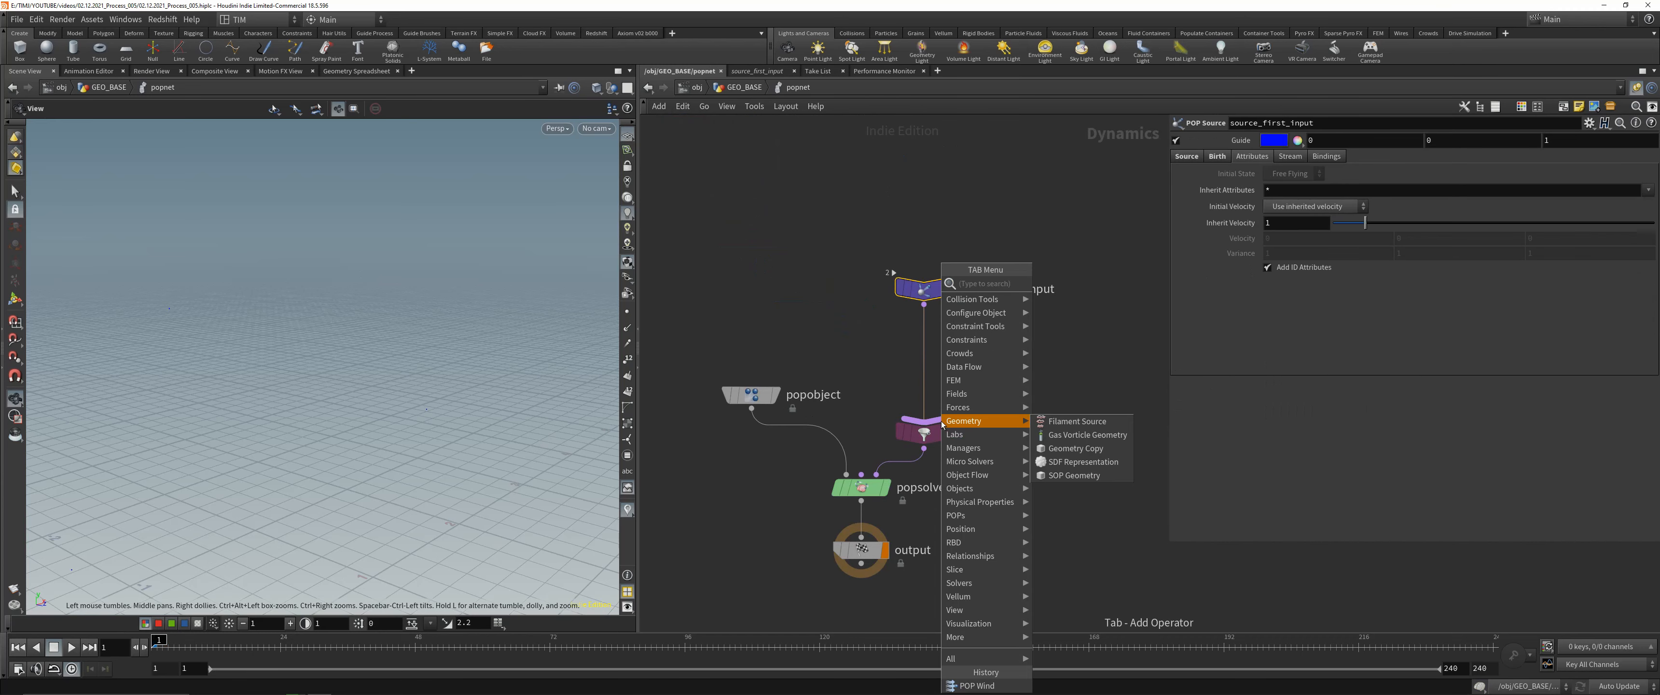
pyautogui.moveTo(986, 408)
pyautogui.click(1051, 299)
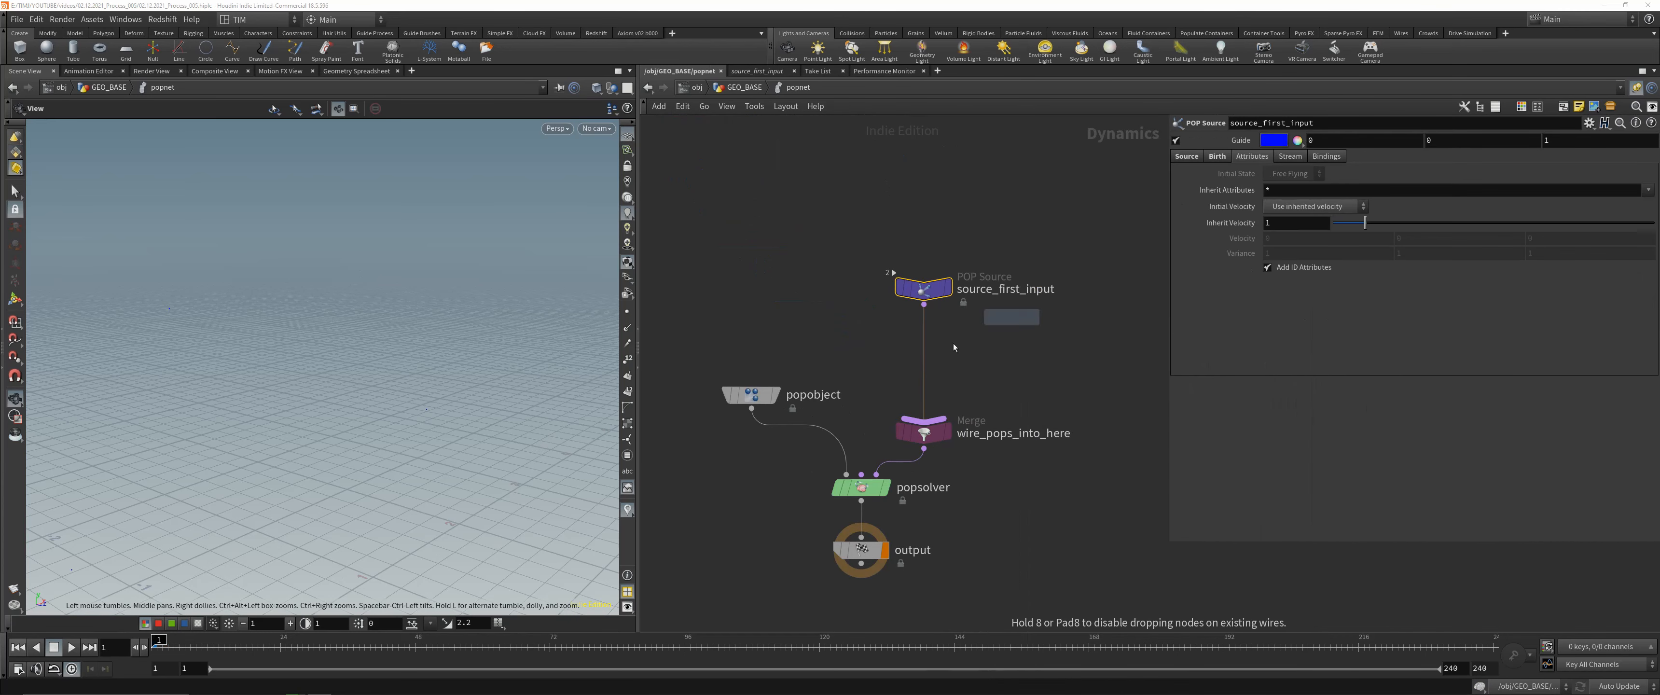
pyautogui.click(927, 357)
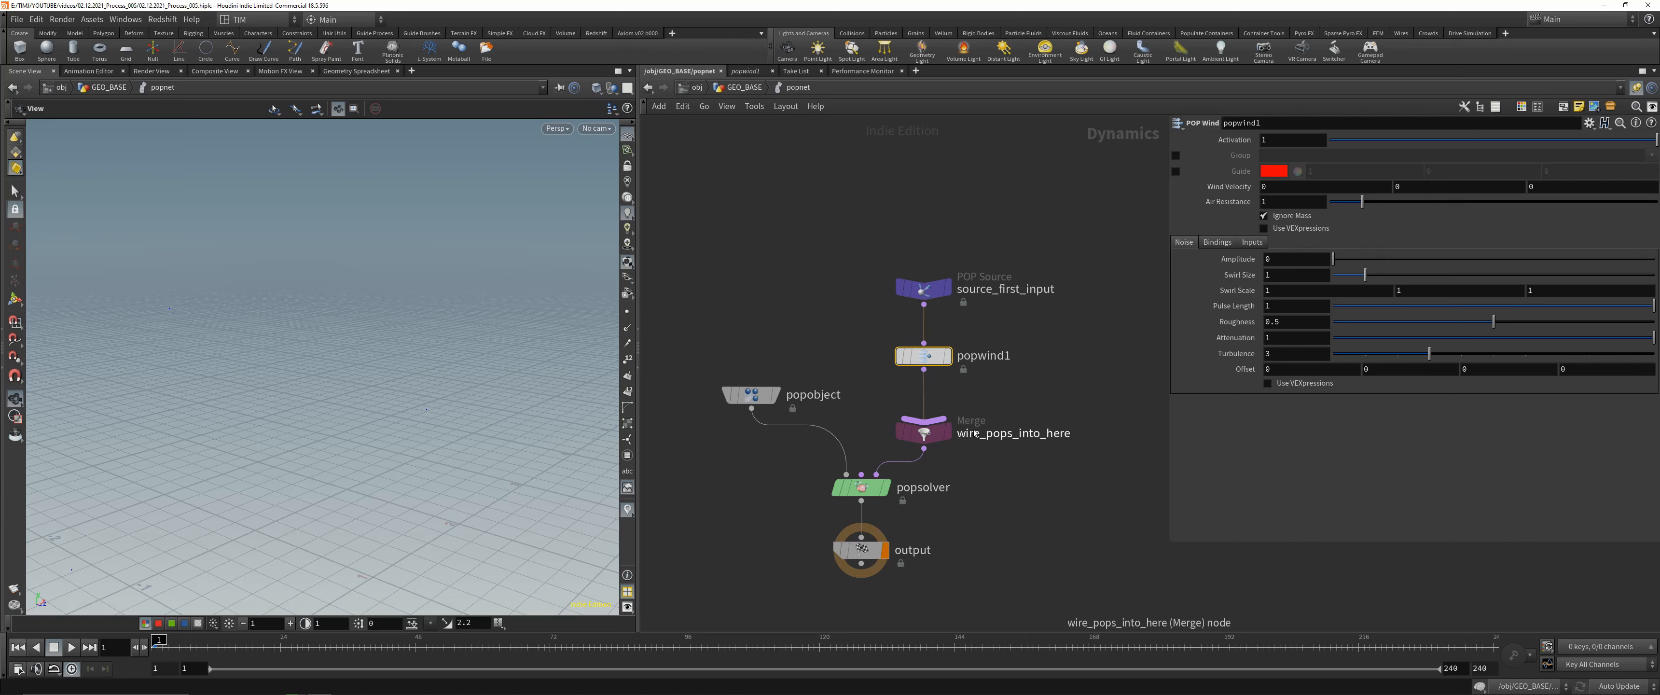
# - Set the POP Wind noise amplitude to 0.25 and save the scene
pyautogui.click(939, 290)
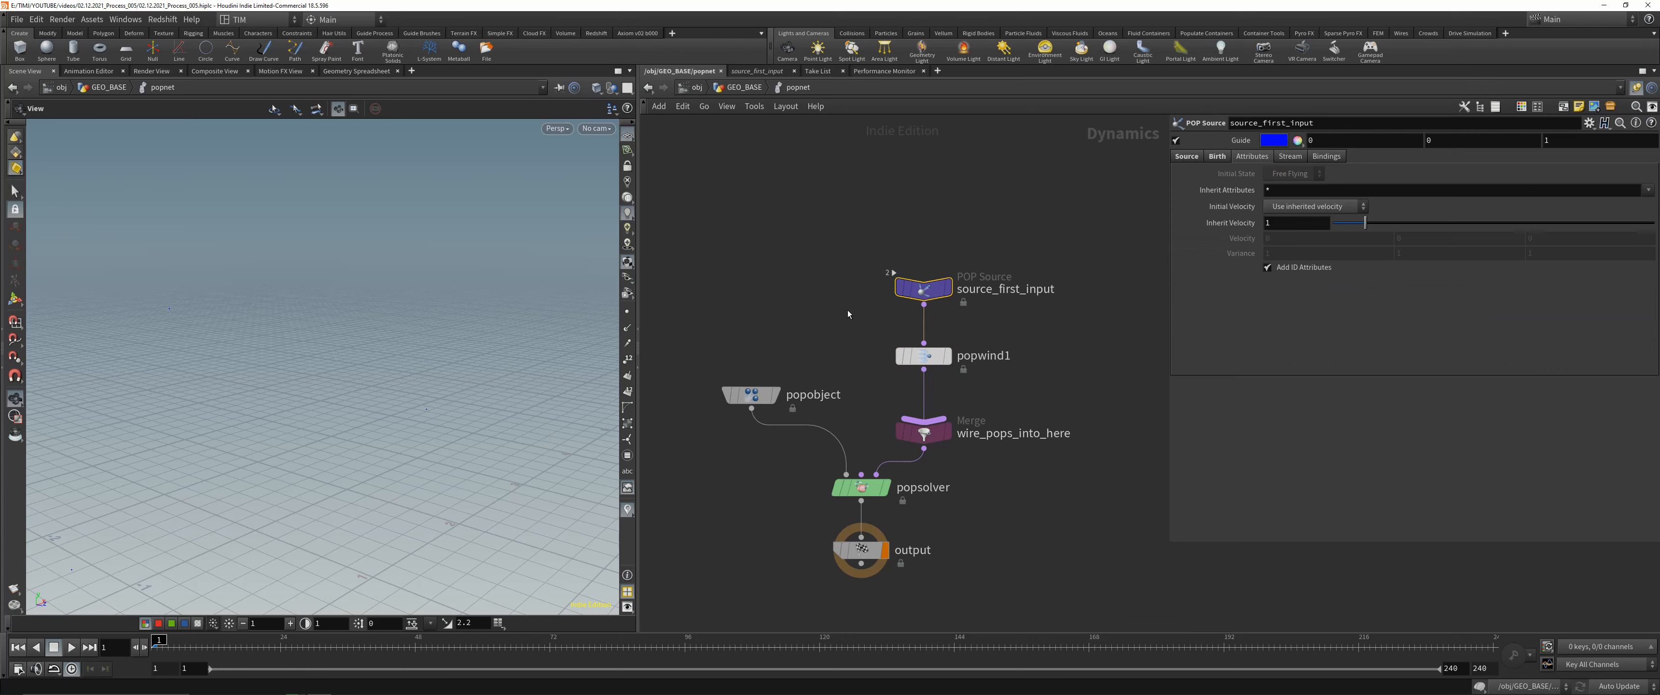
pyautogui.click(922, 355)
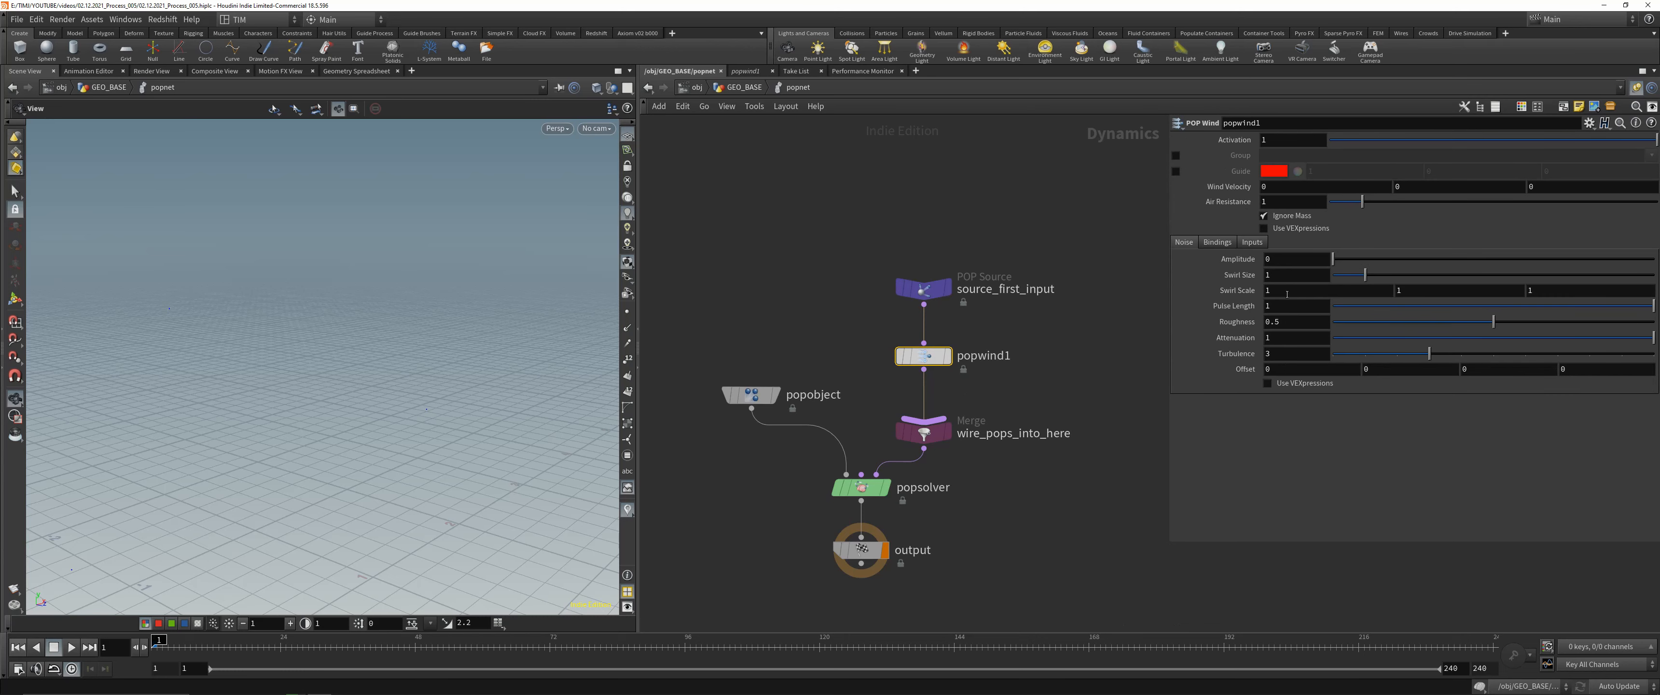
pyautogui.click(1300, 260)
pyautogui.write('0.25')
pyautogui.press('Return')
pyautogui.hotkey('ctrl', 's')
# - Go back up to the GEO_BASE network, play the particle simulation, and scrub back to frame 40
pyautogui.press('u')
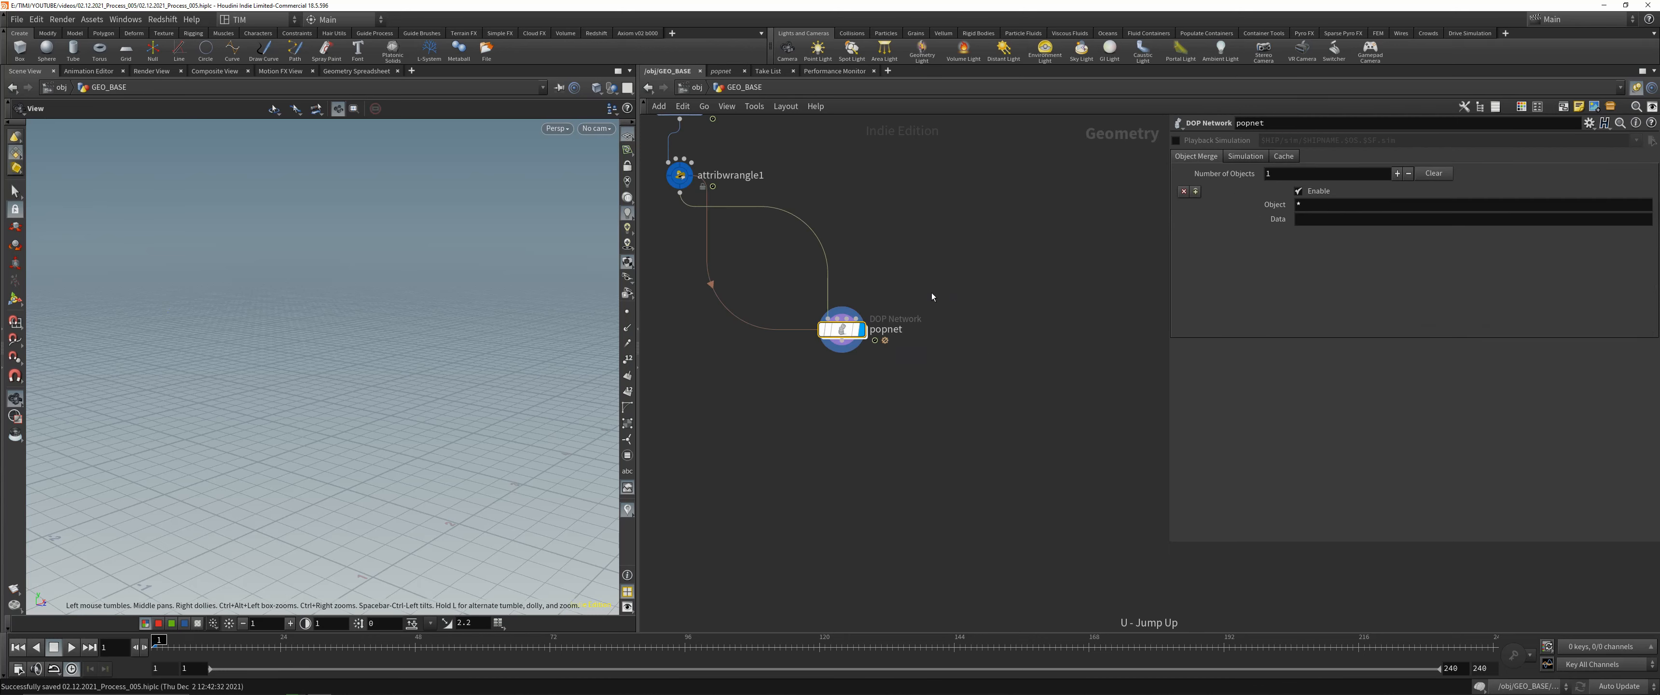
pyautogui.click(71, 651)
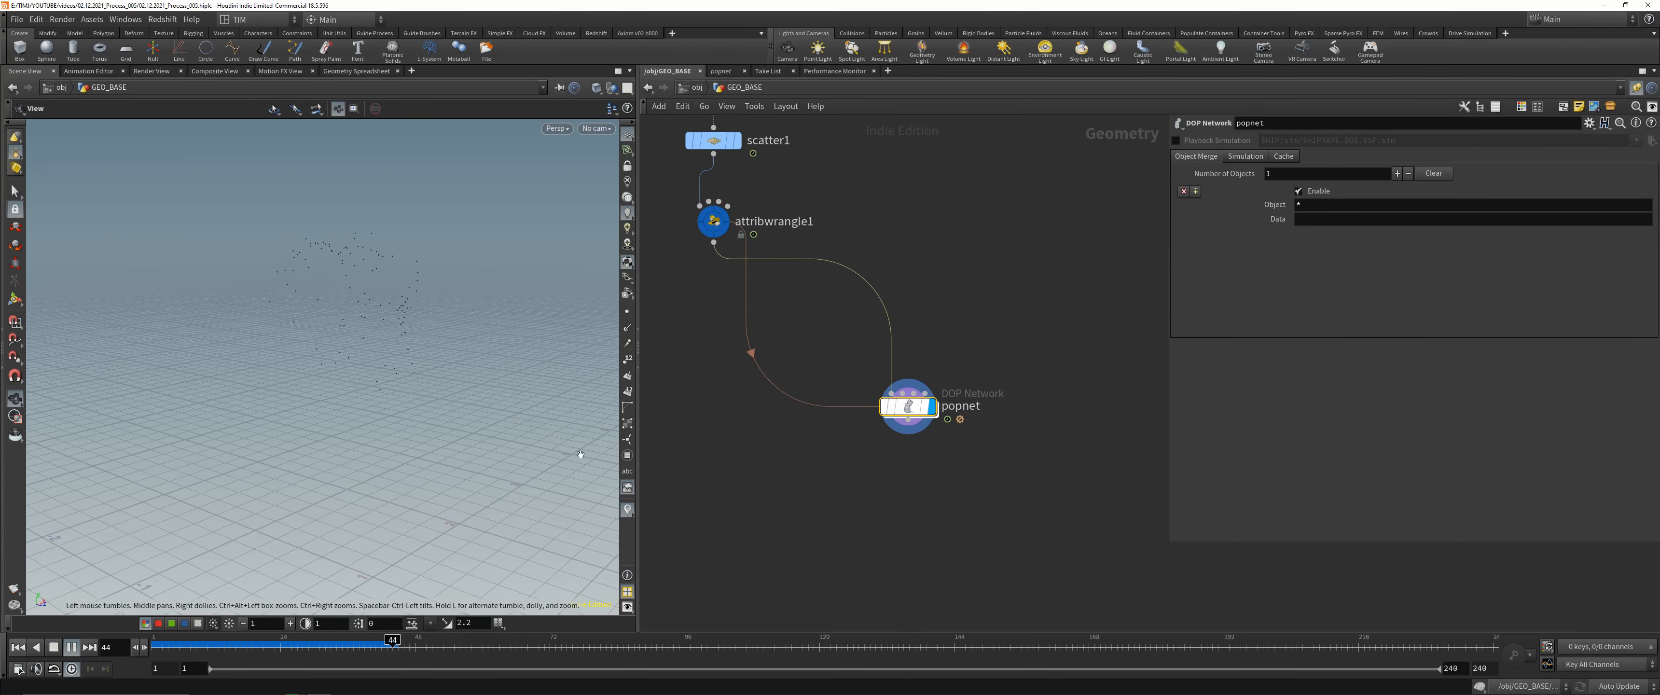
pyautogui.moveTo(434, 646); pyautogui.dragTo(370, 646)
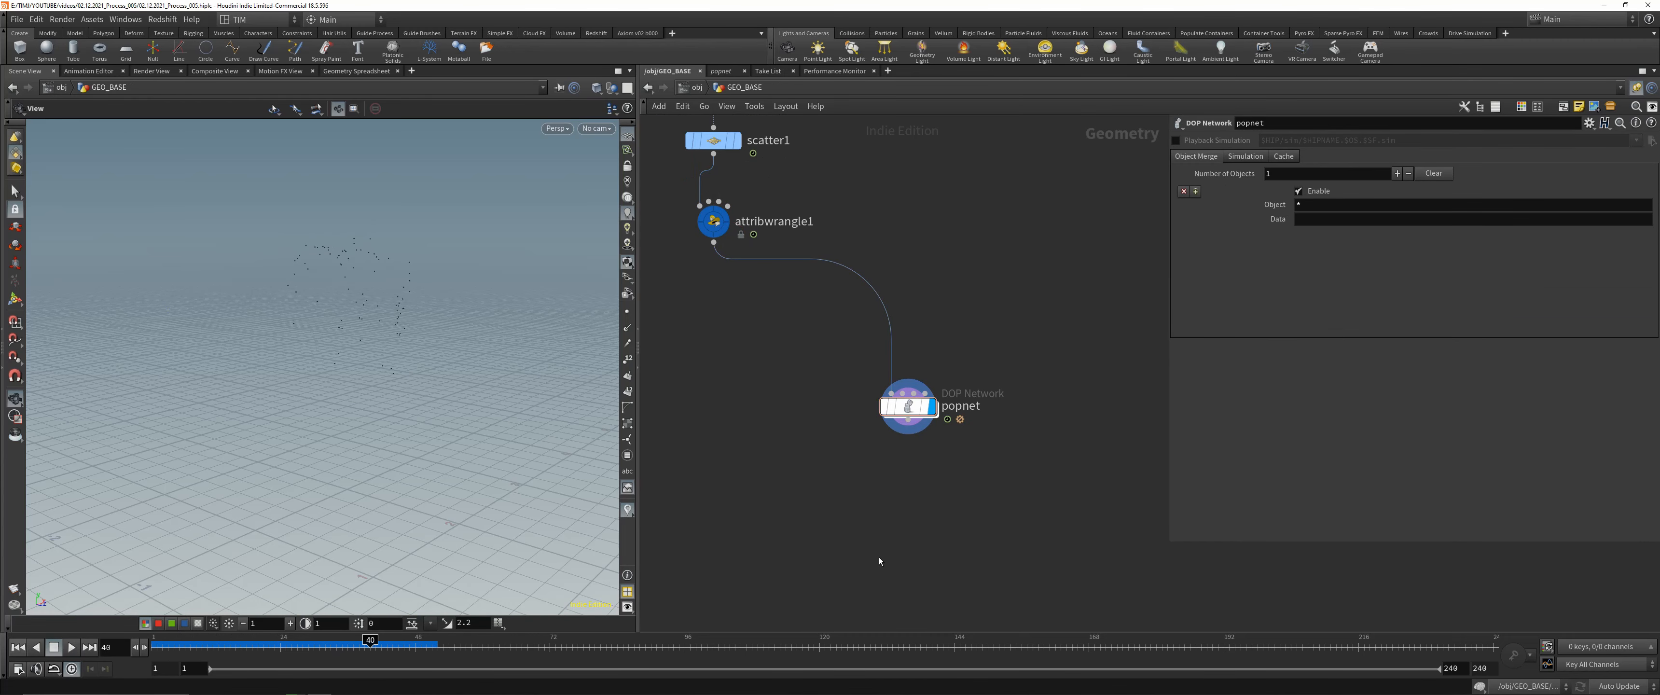
# - Add a DOP Import node below popnet in the GEO_BASE network
pyautogui.press('Tab')
pyautogui.write('file')
pyautogui.press('Down')
pyautogui.press('Up')
pyautogui.press('Down')
pyautogui.press('Return')
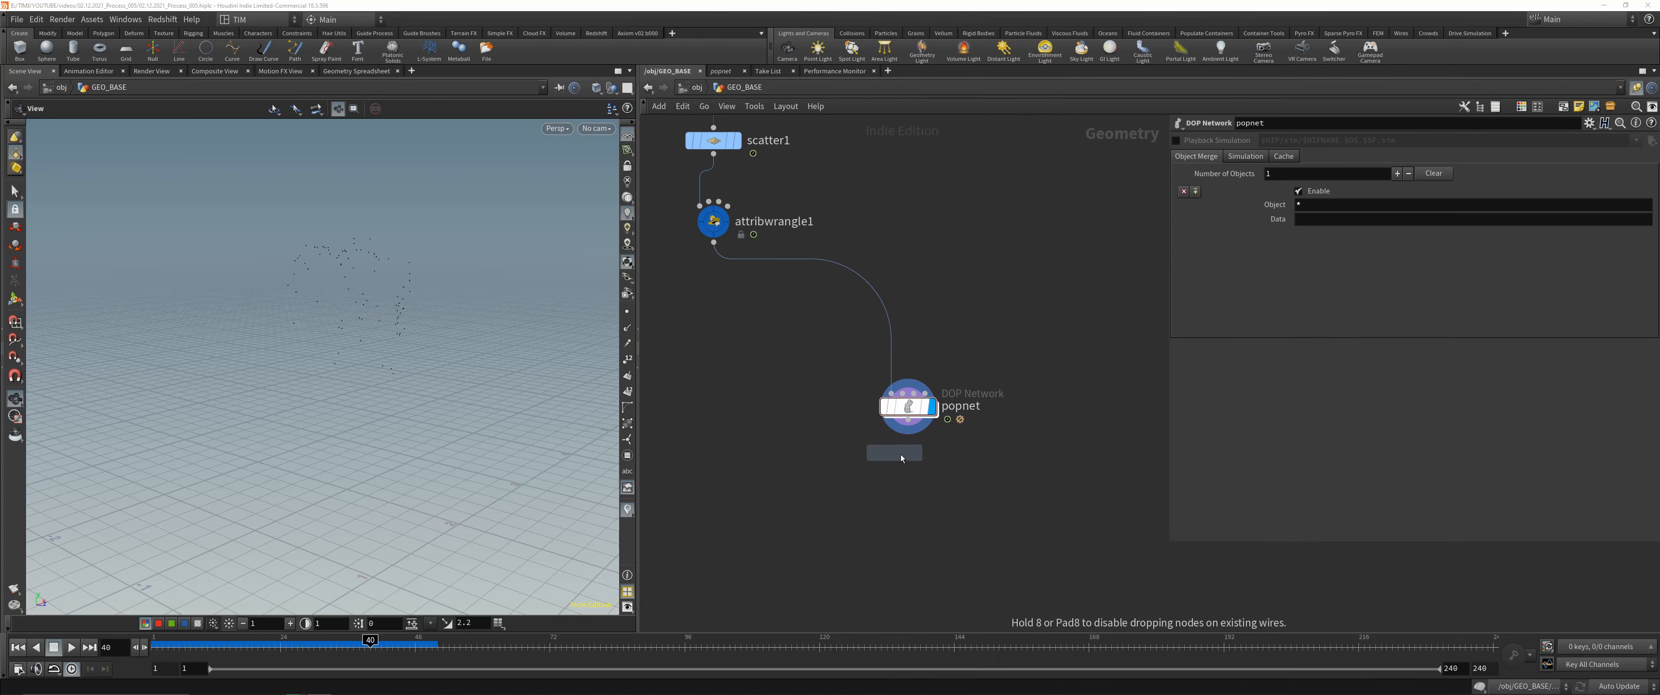
pyautogui.click(916, 490)
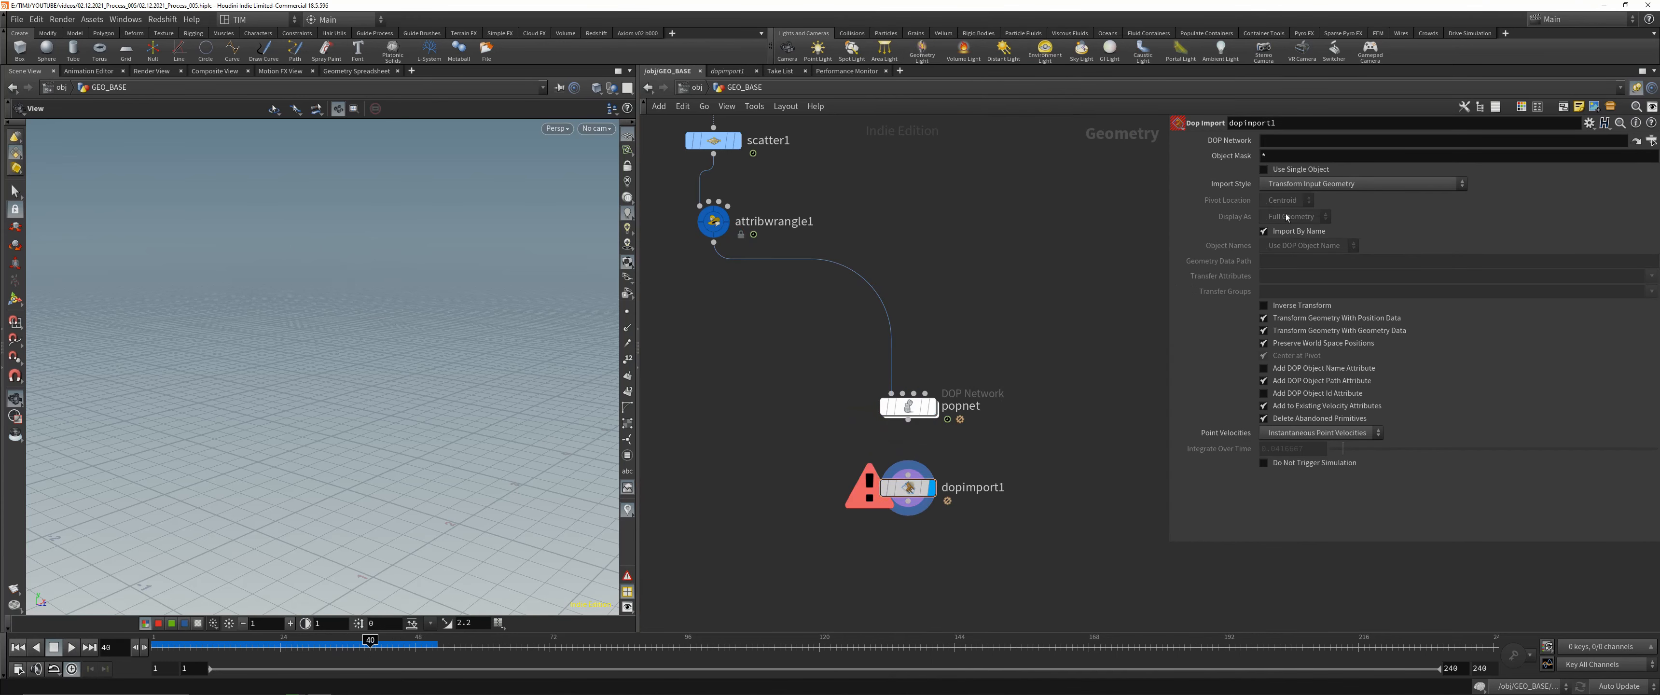
# - Configure the DOP Import with network ../popnet, object mask popobject, and import style Fetch Geometry from DOP Network
pyautogui.moveTo(934, 404); pyautogui.dragTo(1277, 145)
pyautogui.click(1283, 156)
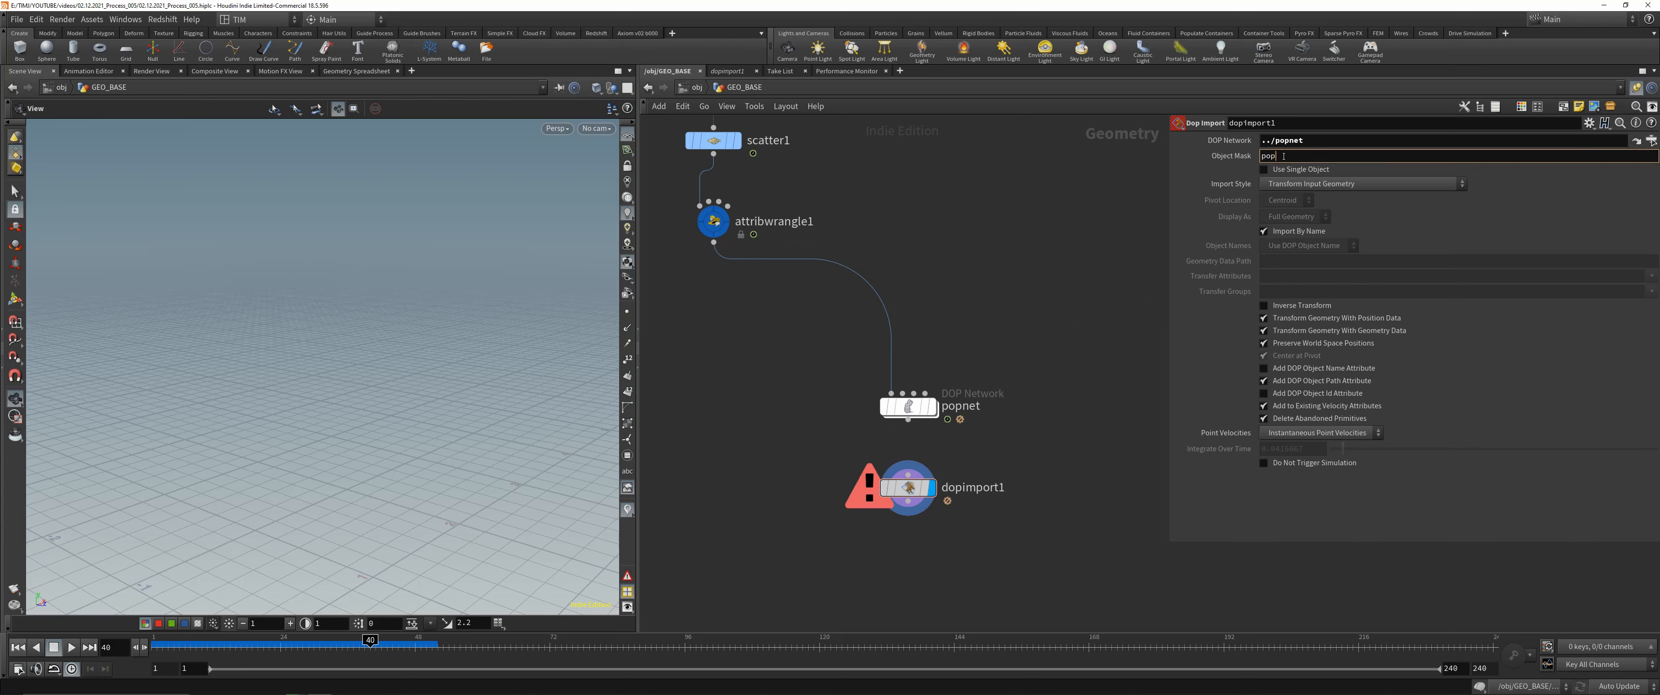
pyautogui.write('popobject')
pyautogui.press('Return')
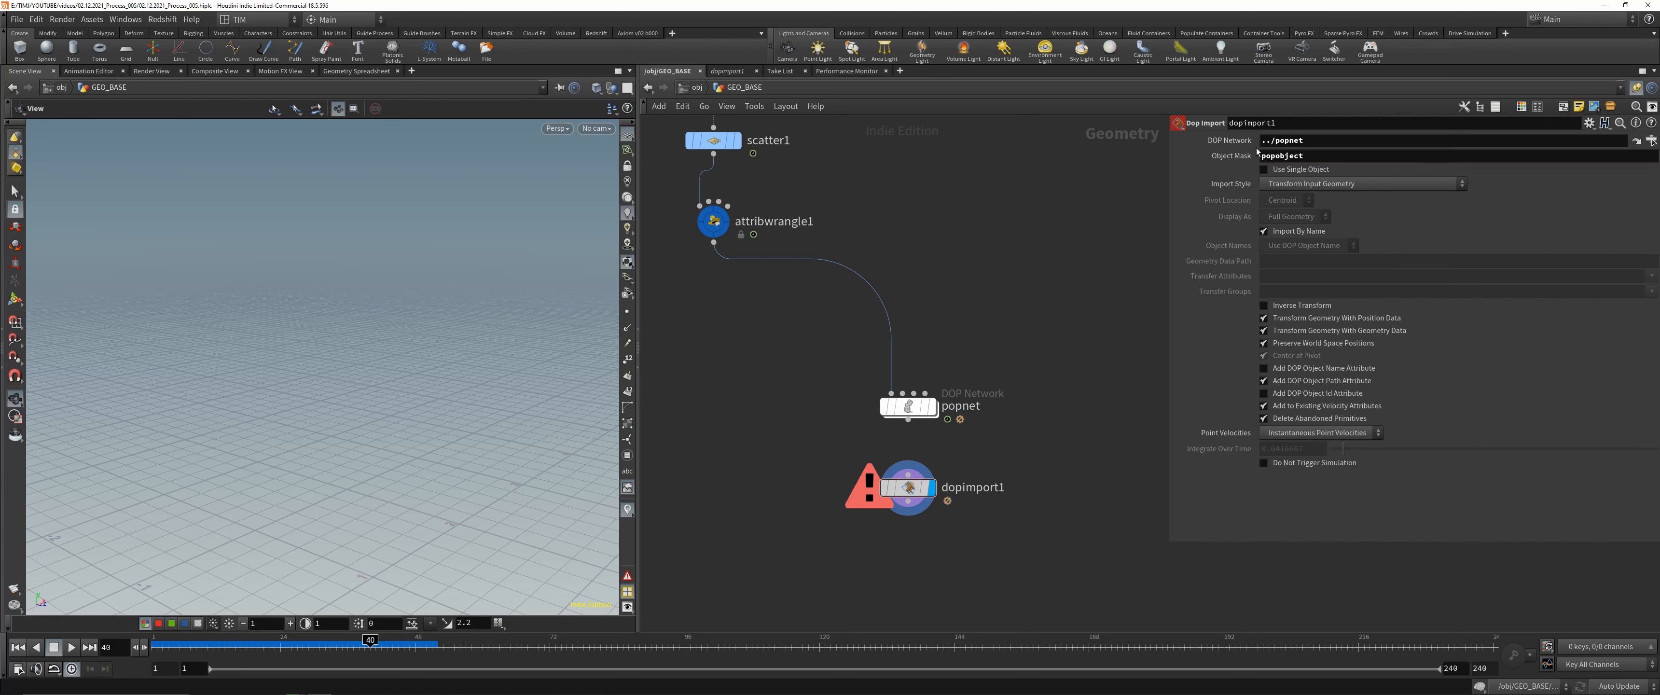
pyautogui.click(1360, 184)
pyautogui.click(1334, 211)
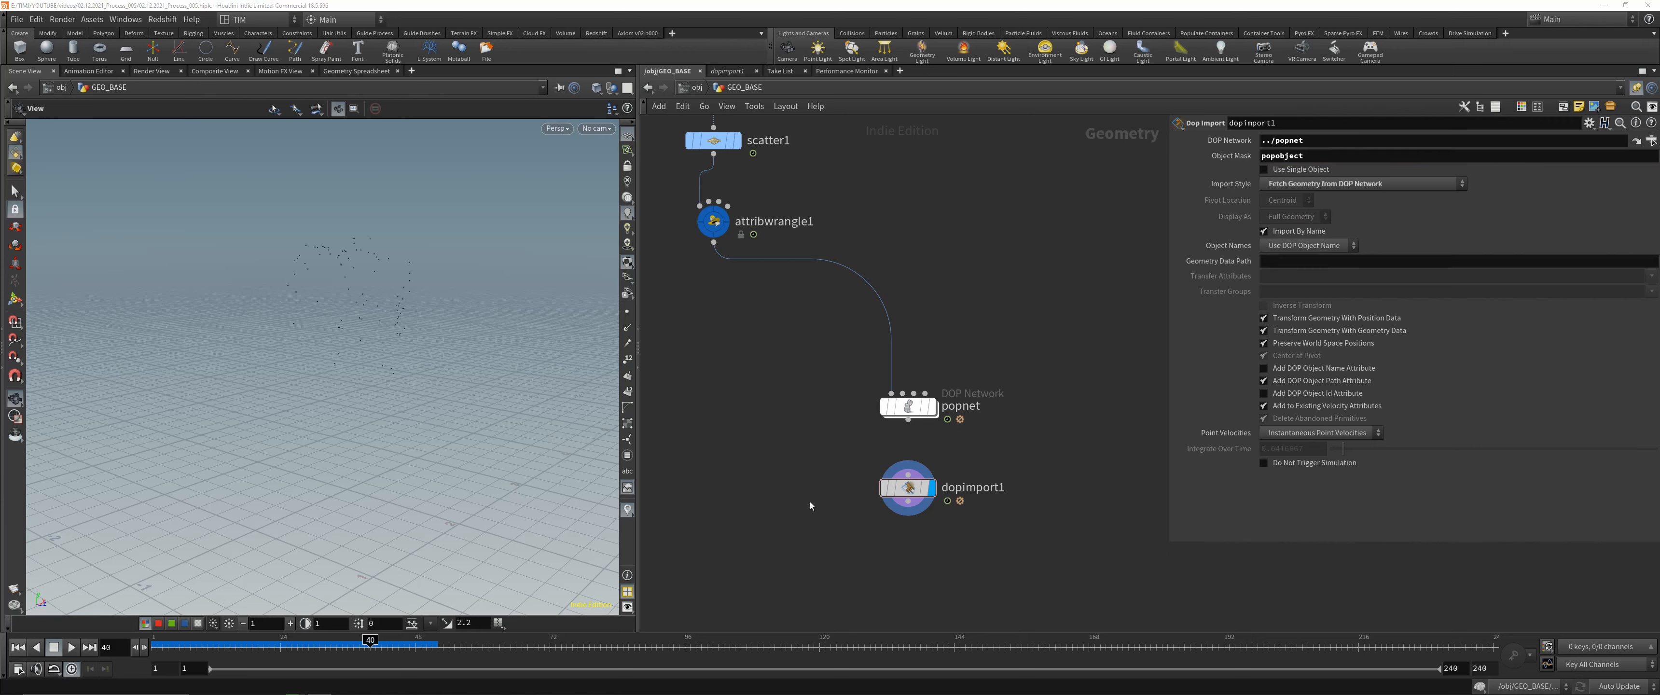
# - Select popnet and dopimport1 together and scrub the timeline to inspect the imported particles
pyautogui.moveTo(829, 549); pyautogui.dragTo(1025, 367)
pyautogui.moveTo(191, 640); pyautogui.dragTo(170, 640)
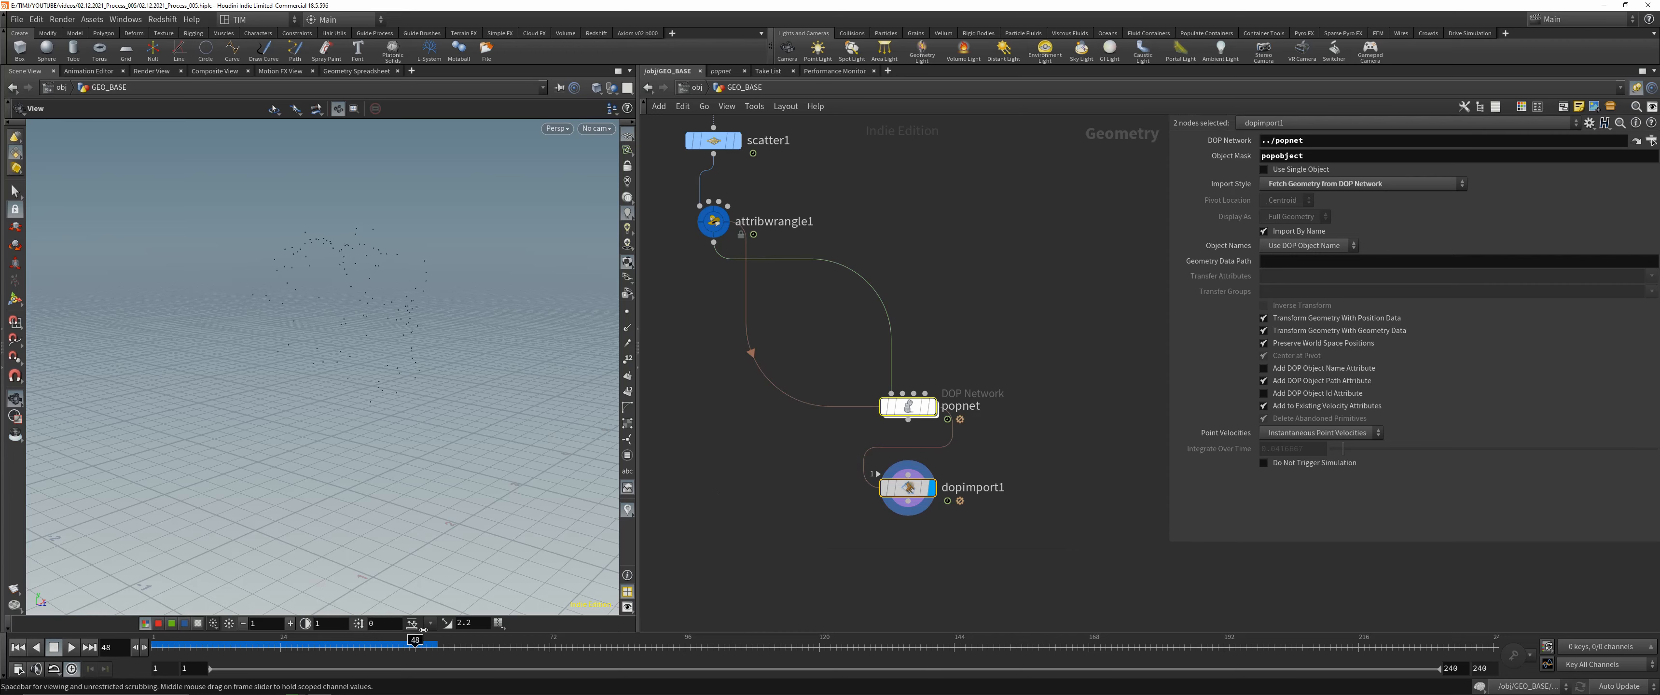
pyautogui.moveTo(424, 630); pyautogui.dragTo(464, 630)
pyautogui.scroll(-3, 751, 245)
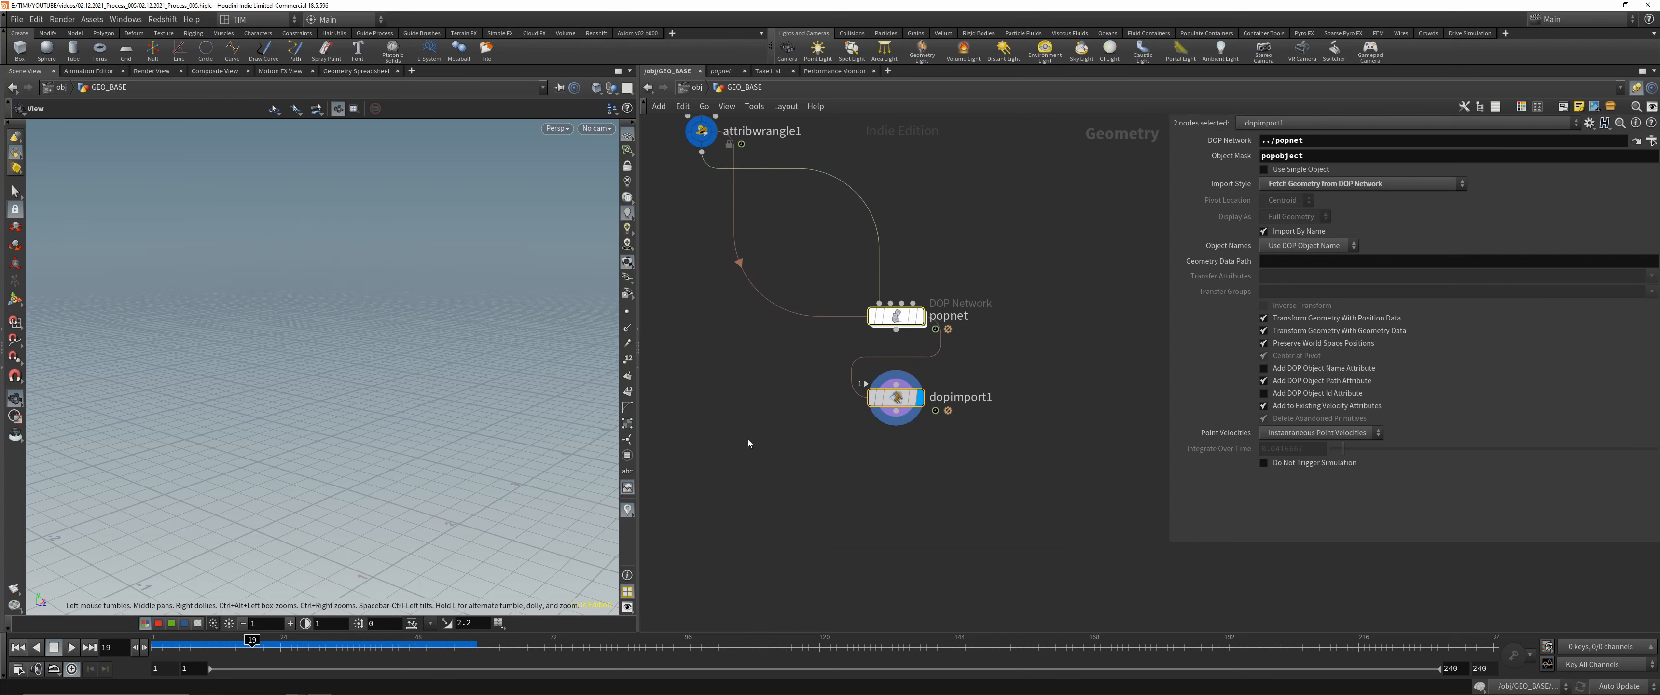
# - Add a Trail node after dopimport1 and set its trail length to $FEND
pyautogui.click(778, 517)
pyautogui.press('Tab')
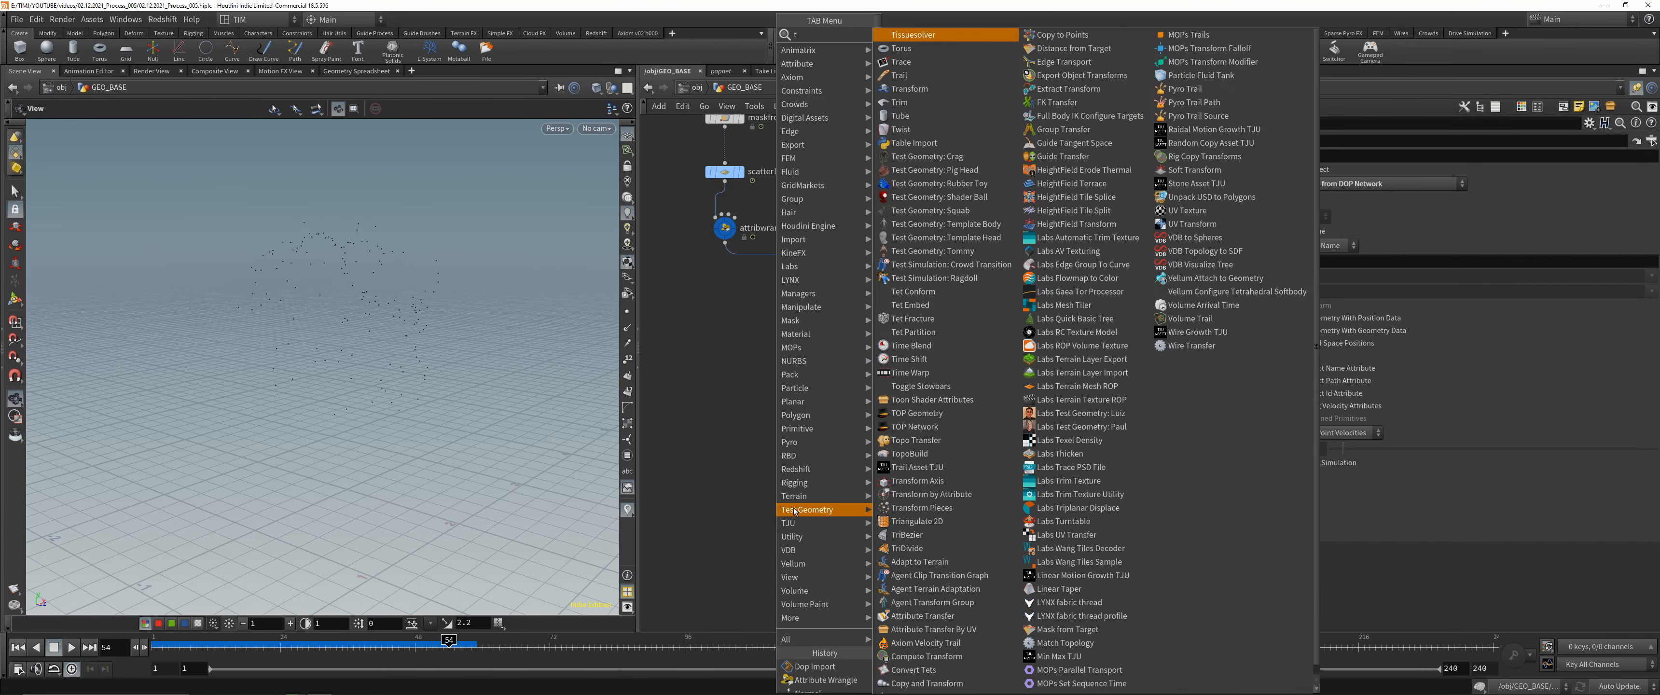
pyautogui.moveTo(832, 412)
pyautogui.click(912, 50)
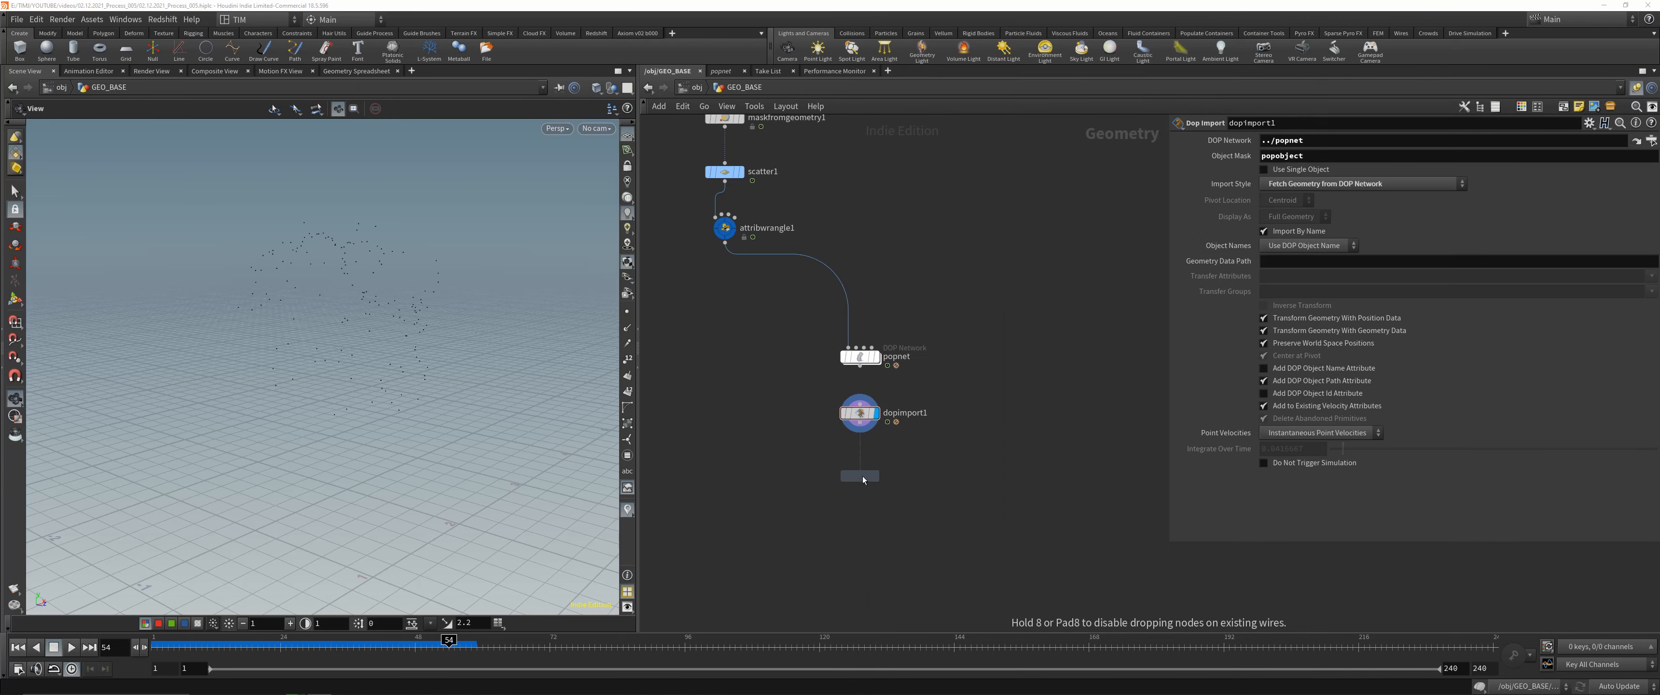
pyautogui.click(864, 476)
pyautogui.press('BackSpace')
pyautogui.write('$FEND')
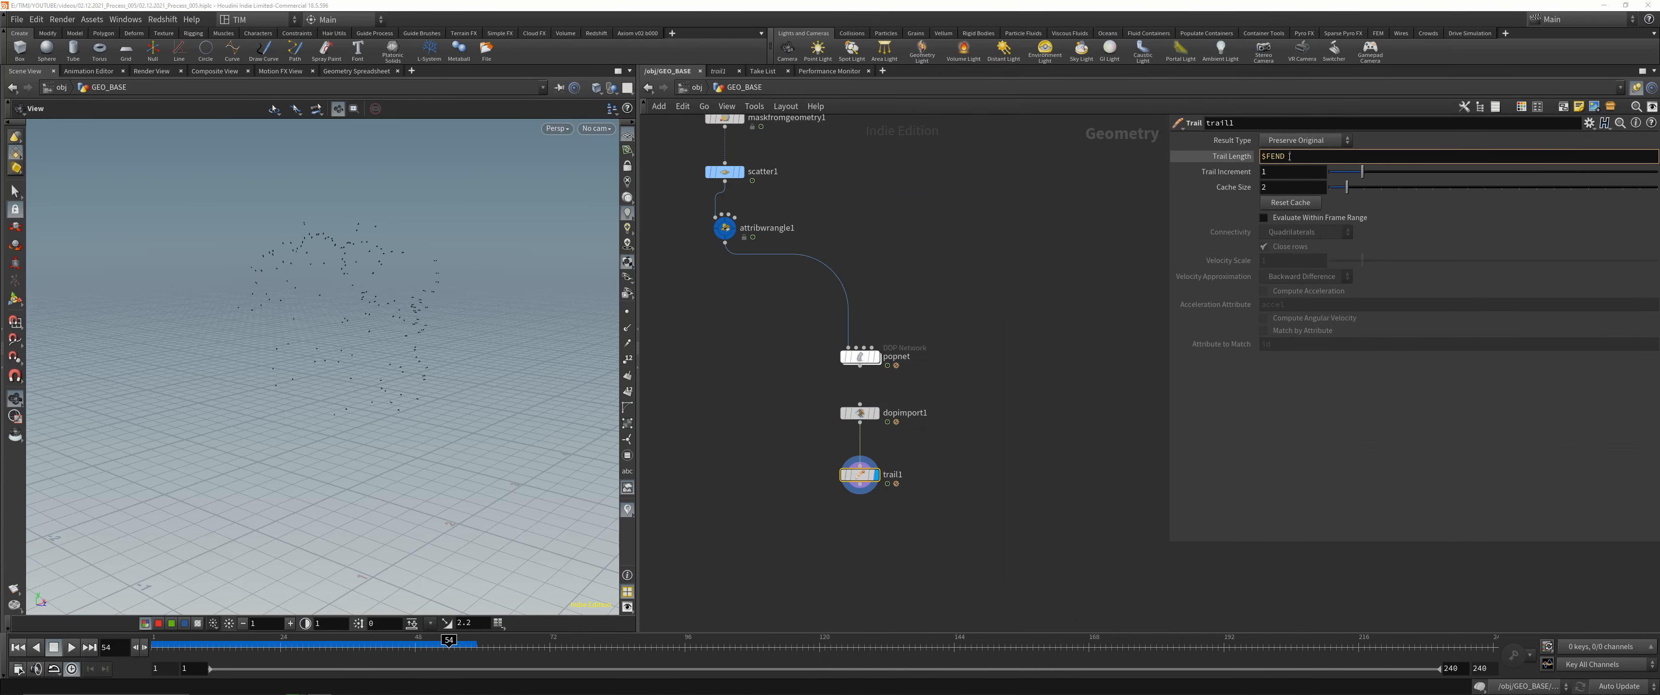
# - Set the trail's result type to Connect as Polygons and turn off Close rows
pyautogui.click(1294, 141)
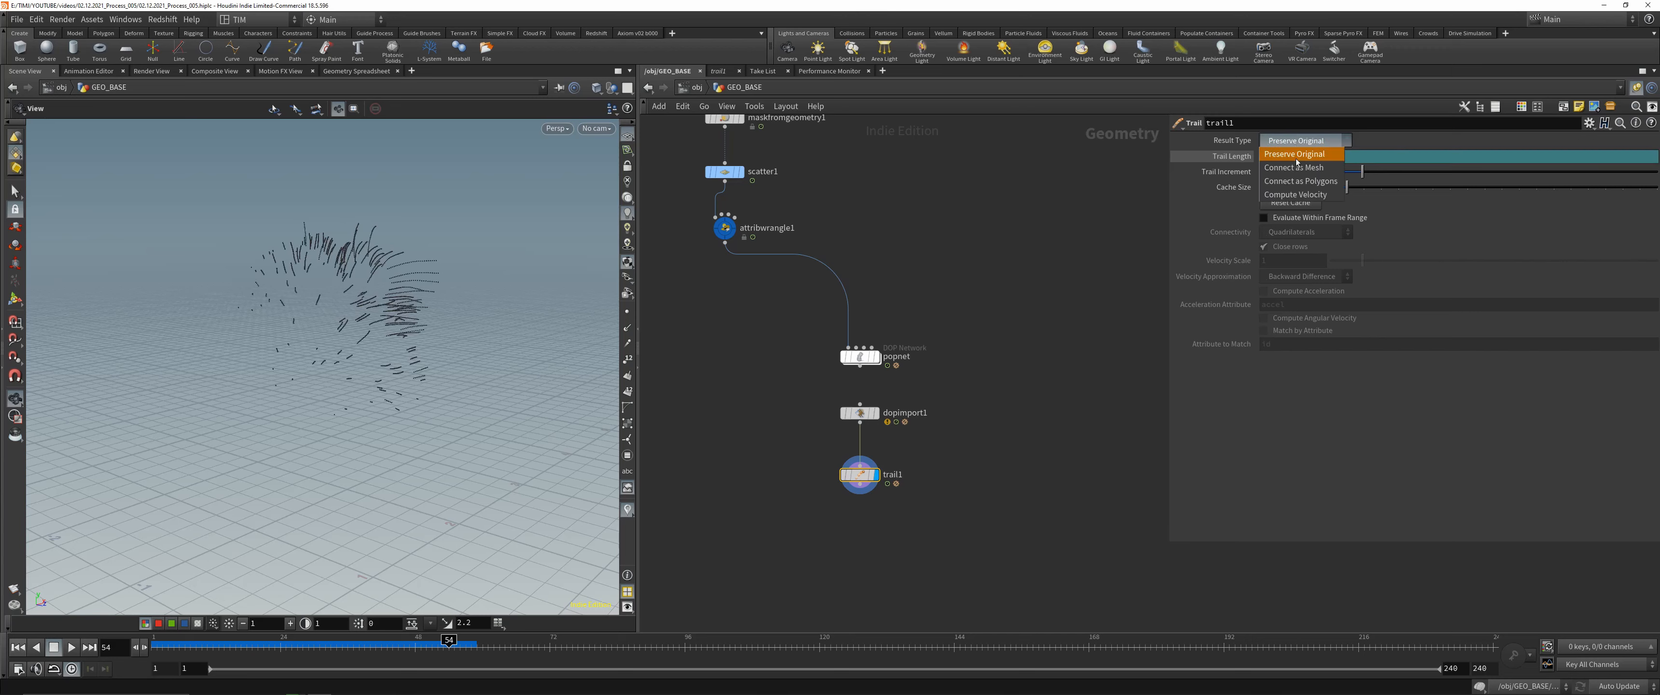
pyautogui.click(1297, 179)
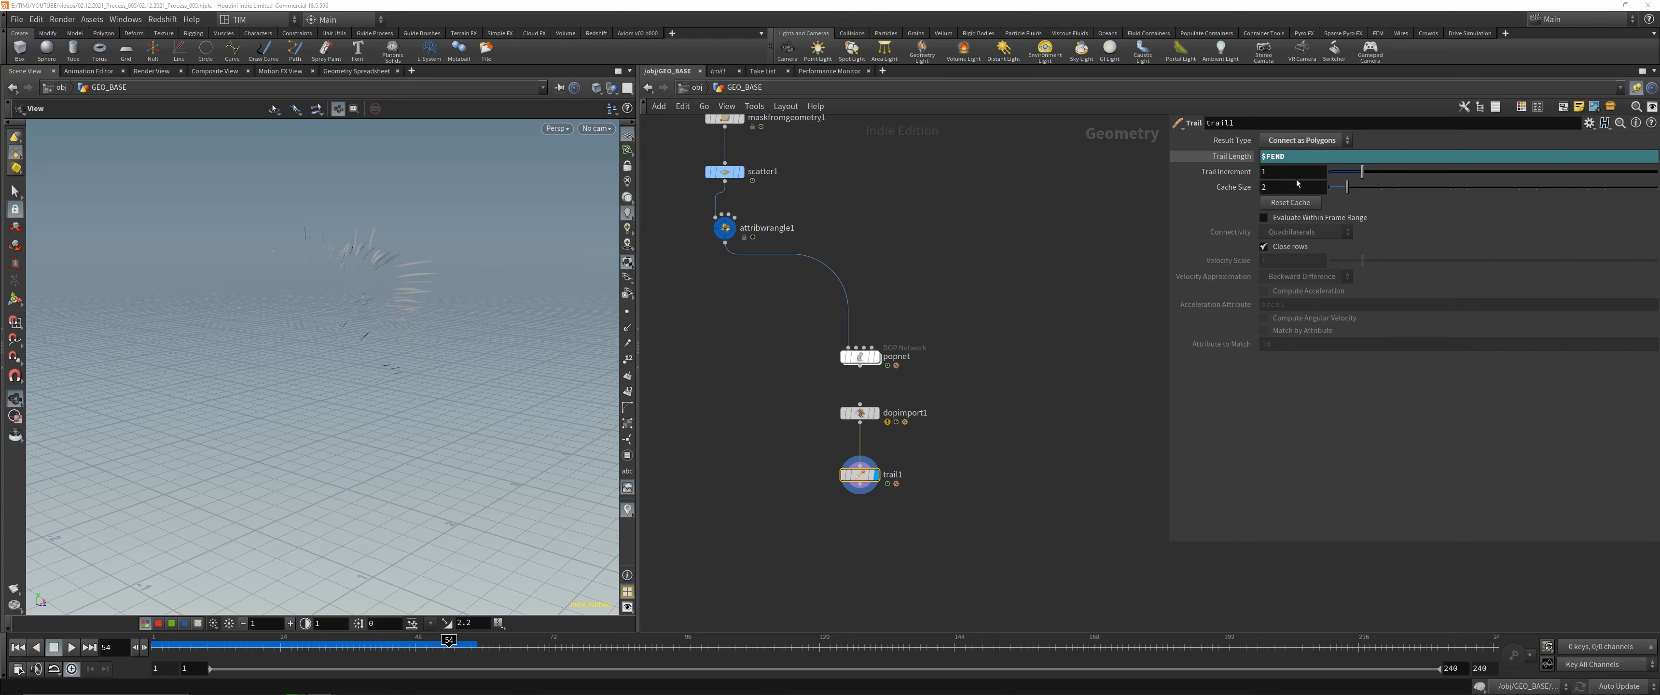
pyautogui.click(1279, 252)
# - Merge the outputs of attribwrangle1 and trail1 with a new Merge node
pyautogui.moveTo(902, 476); pyautogui.dragTo(945, 405, button='middle')
pyautogui.keyDown('shift'); pyautogui.click(767, 158); pyautogui.keyUp('shift')
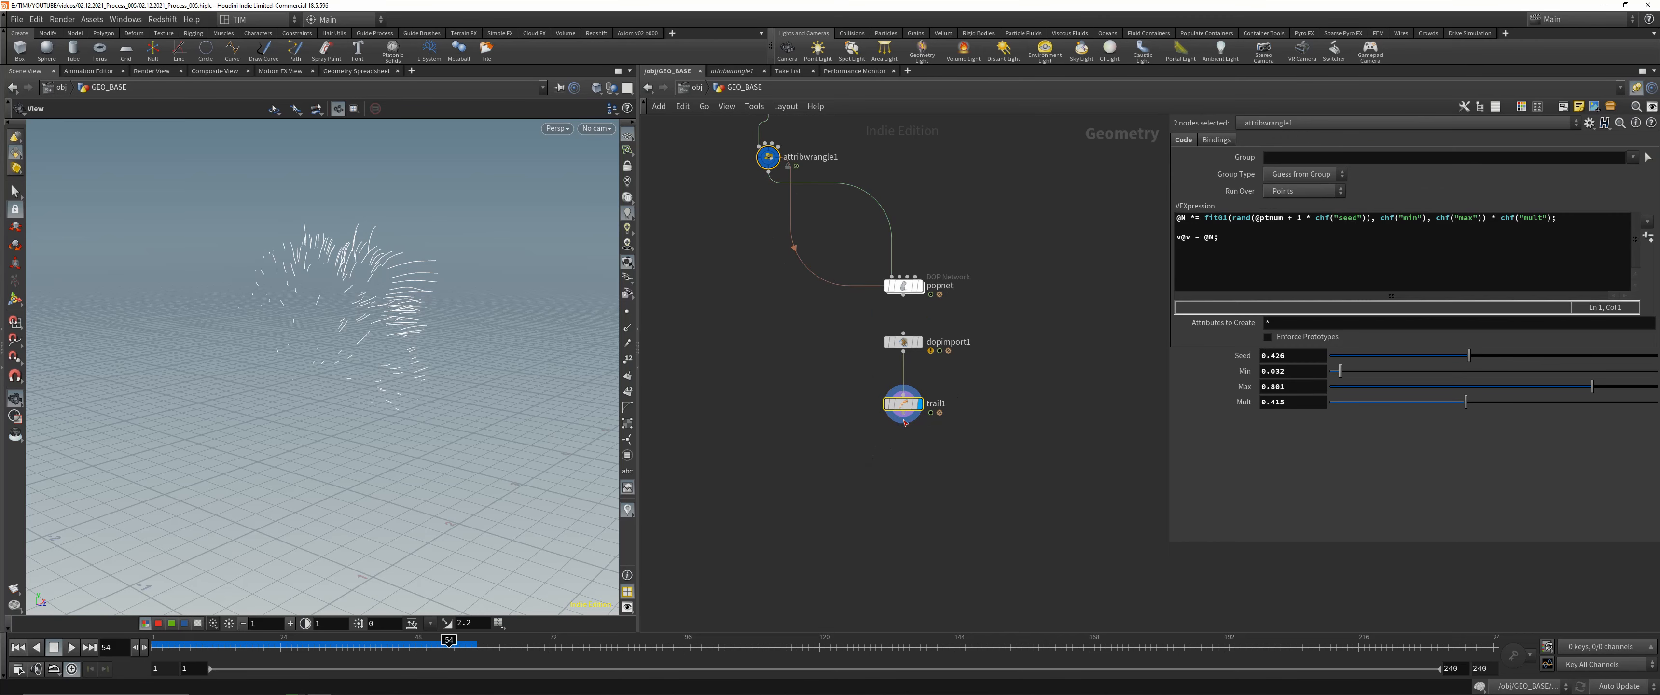
pyautogui.keyDown('alt'); pyautogui.moveTo(903, 415); pyautogui.dragTo(800, 531); pyautogui.keyUp('alt')
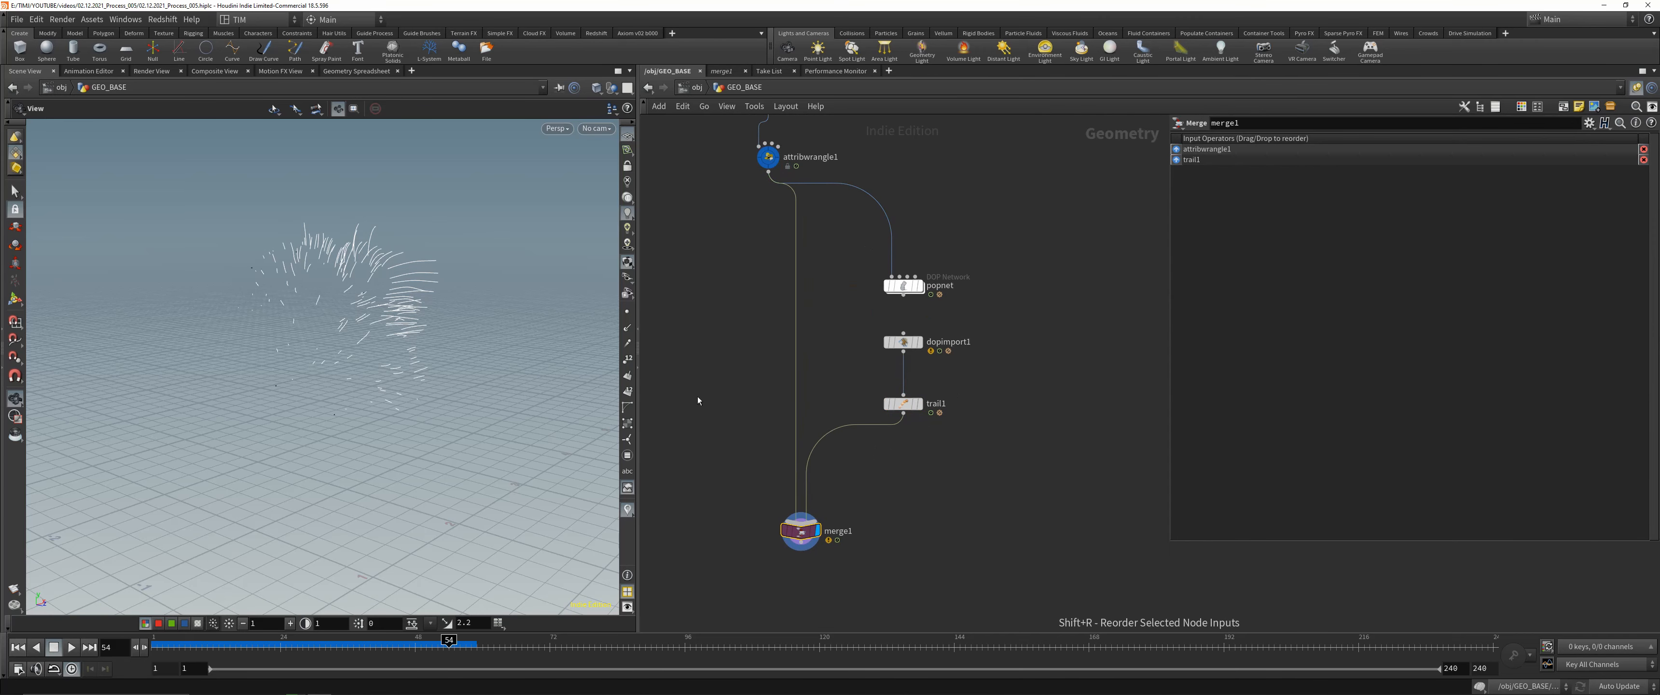
# - Replace the attribwrangle1 input of the merge with maskfromgeometry1 and reorder the inputs so maskfromgeometry1 comes first
pyautogui.moveTo(723, 372); pyautogui.dragTo(769, 582, button='middle')
pyautogui.press('y')
pyautogui.moveTo(860, 430); pyautogui.dragTo(822, 416)
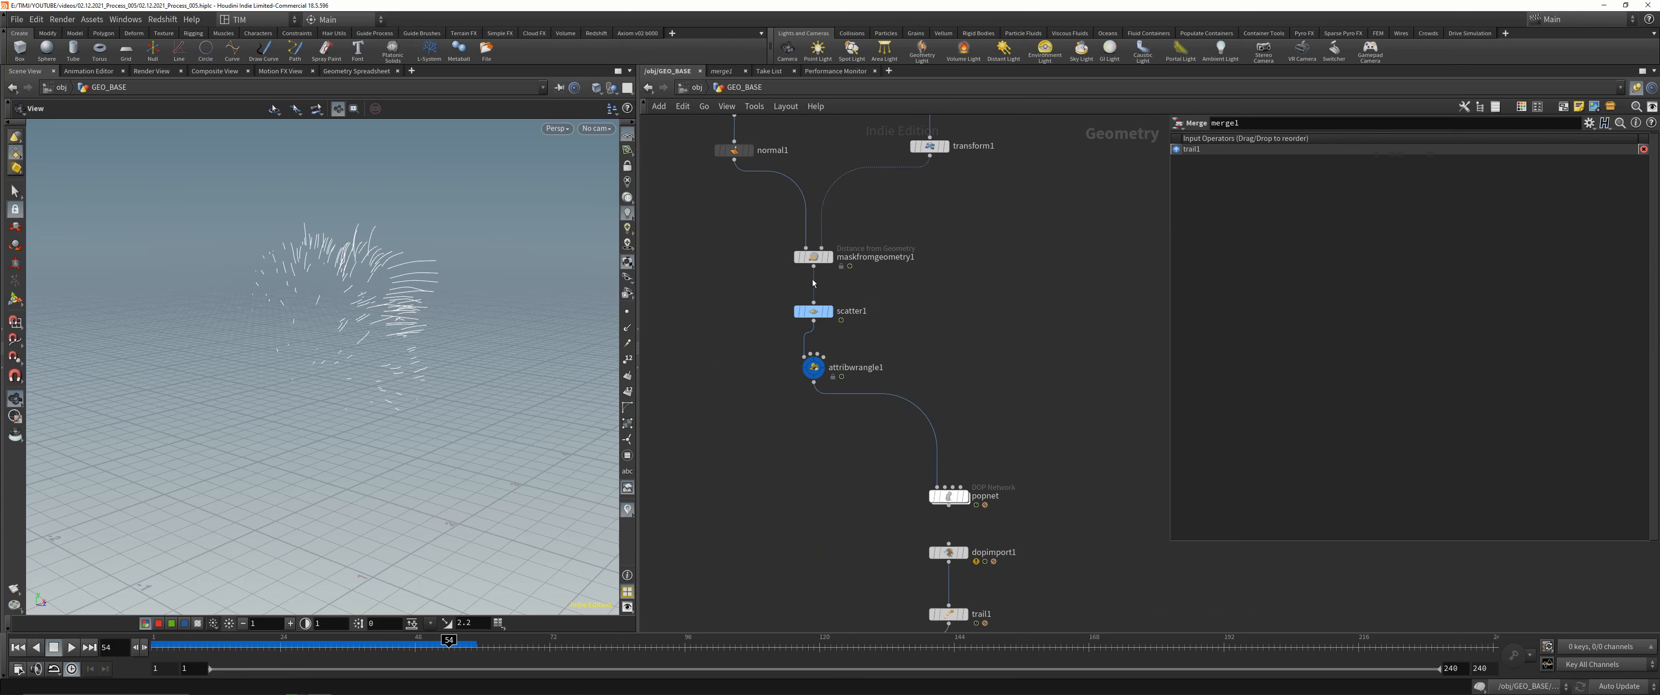
pyautogui.click(813, 266)
pyautogui.moveTo(713, 504); pyautogui.dragTo(705, 319, button='middle')
pyautogui.click(834, 545)
pyautogui.moveTo(849, 568); pyautogui.dragTo(740, 570)
pyautogui.hotkey('shift', 'r')
# - Play the animation from the start and examine the trails growing on the rock, ending at frame 62
pyautogui.moveTo(490, 303); pyautogui.dragTo(409, 309)
pyautogui.moveTo(409, 309); pyautogui.dragTo(405, 329, button='middle')
pyautogui.click(18, 648)
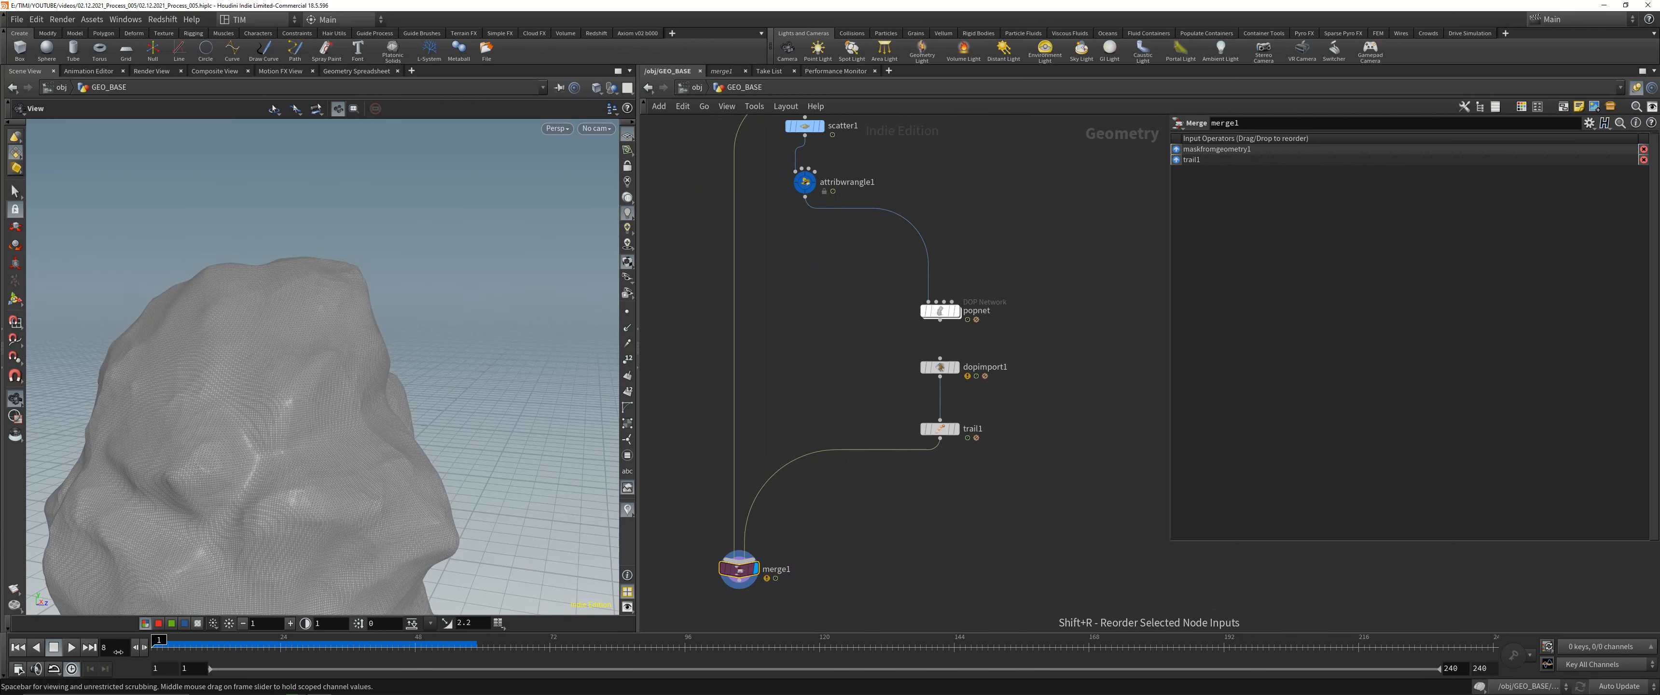
pyautogui.click(70, 648)
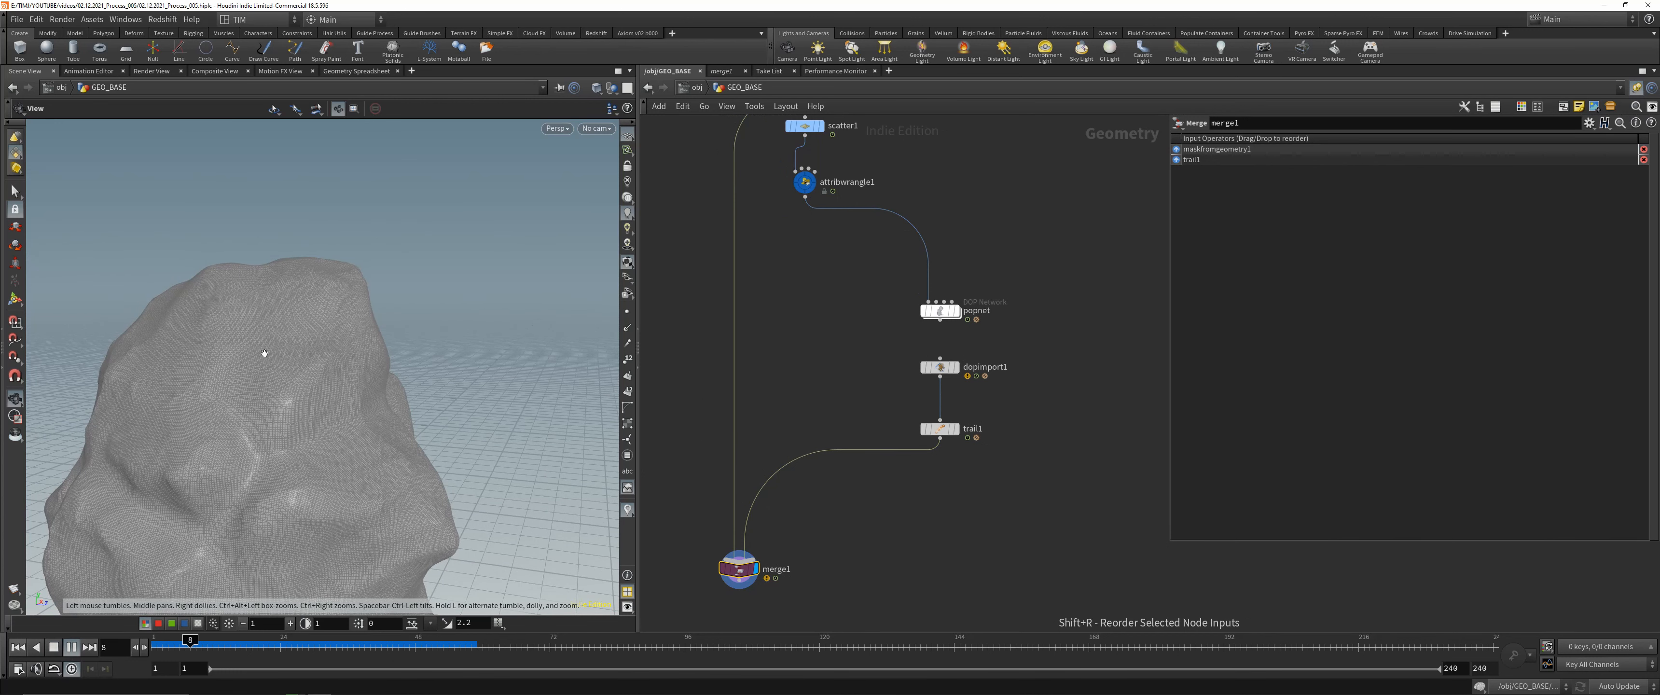
pyautogui.moveTo(265, 353); pyautogui.dragTo(274, 352)
pyautogui.click(71, 647)
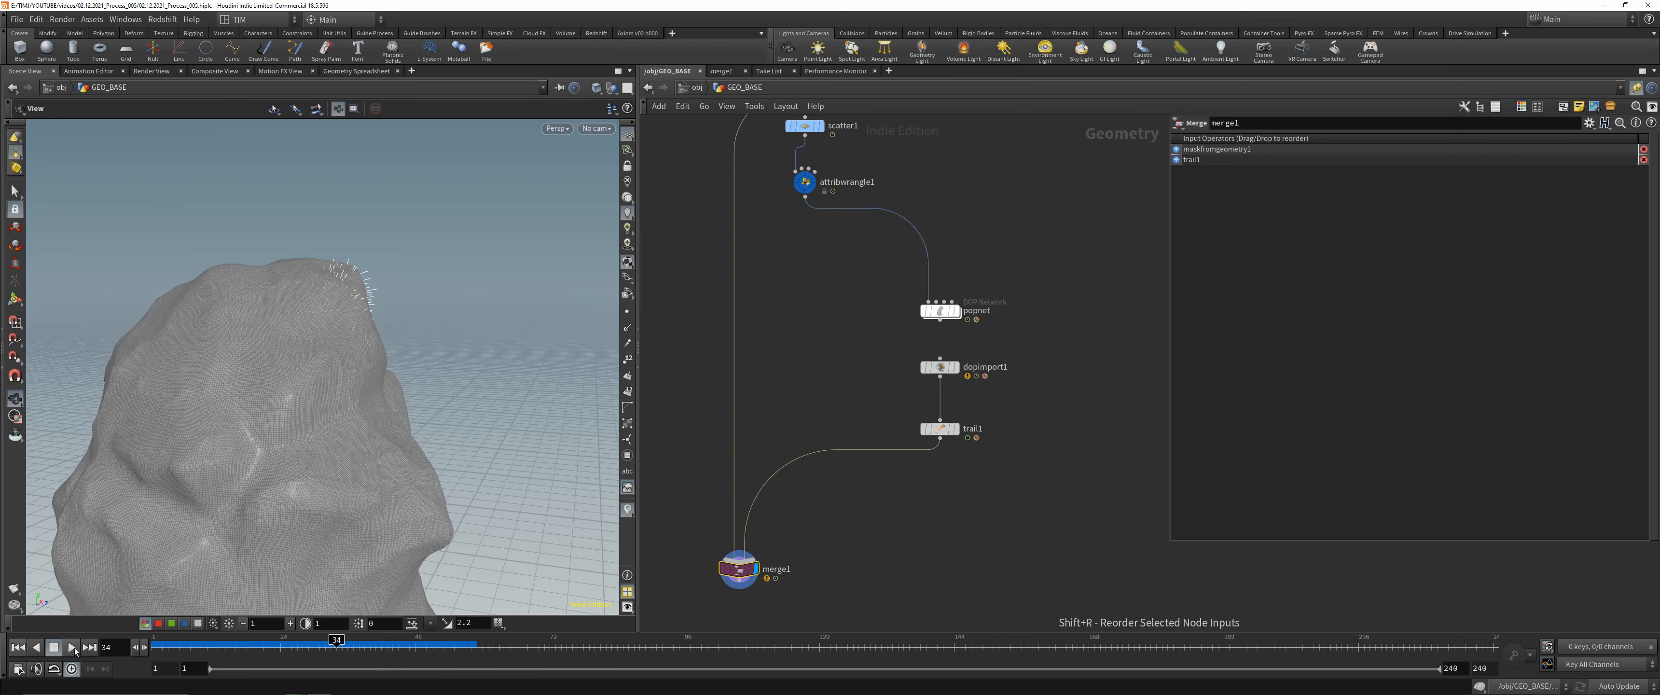
pyautogui.click(75, 649)
pyautogui.moveTo(471, 369); pyautogui.dragTo(391, 315)
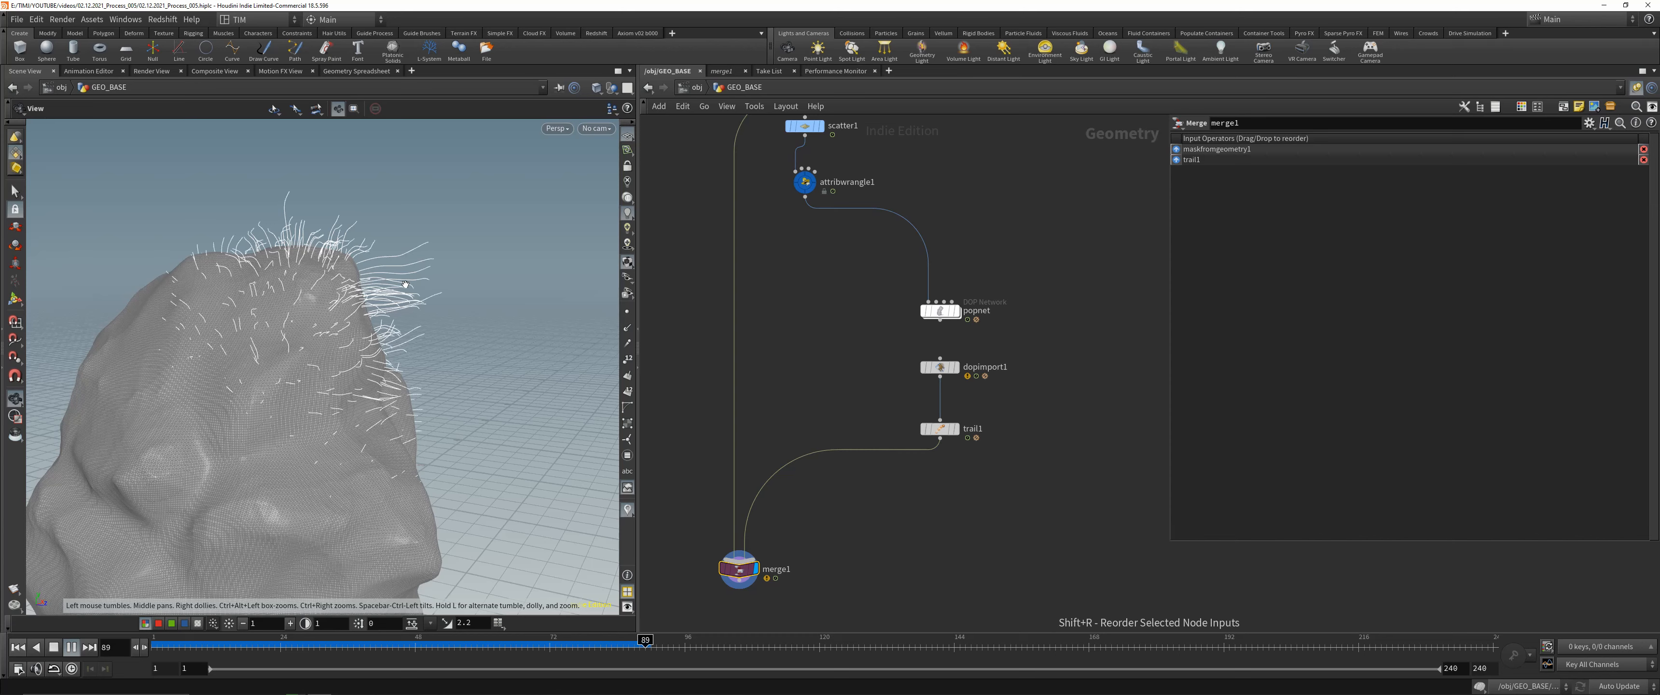
pyautogui.moveTo(429, 652); pyautogui.dragTo(494, 648)
# - Display the scatter1 node and scrub the timeline to examine how its points change per frame
pyautogui.moveTo(794, 214); pyautogui.dragTo(782, 308, button='middle')
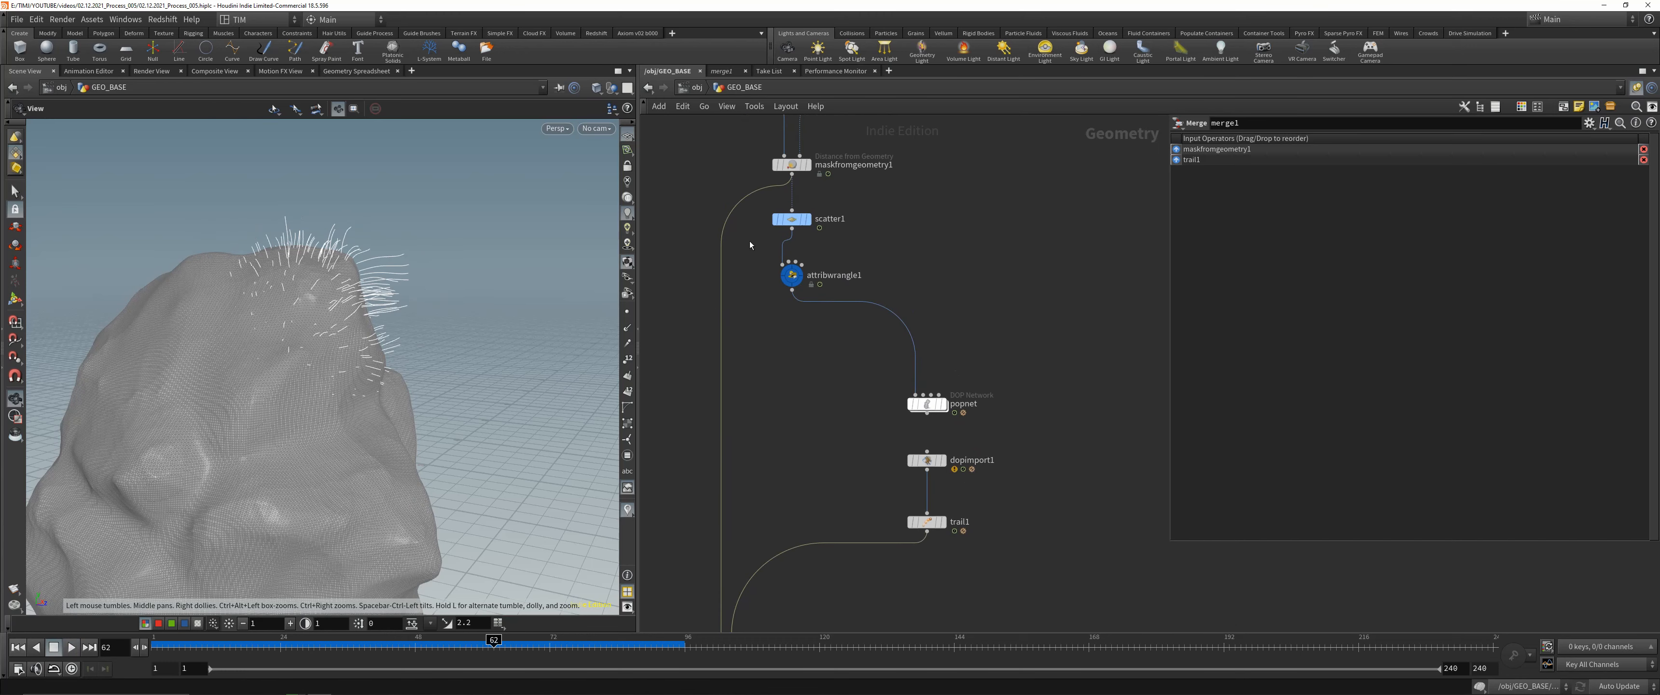
pyautogui.moveTo(765, 247)
pyautogui.click(792, 220)
pyautogui.click(808, 220)
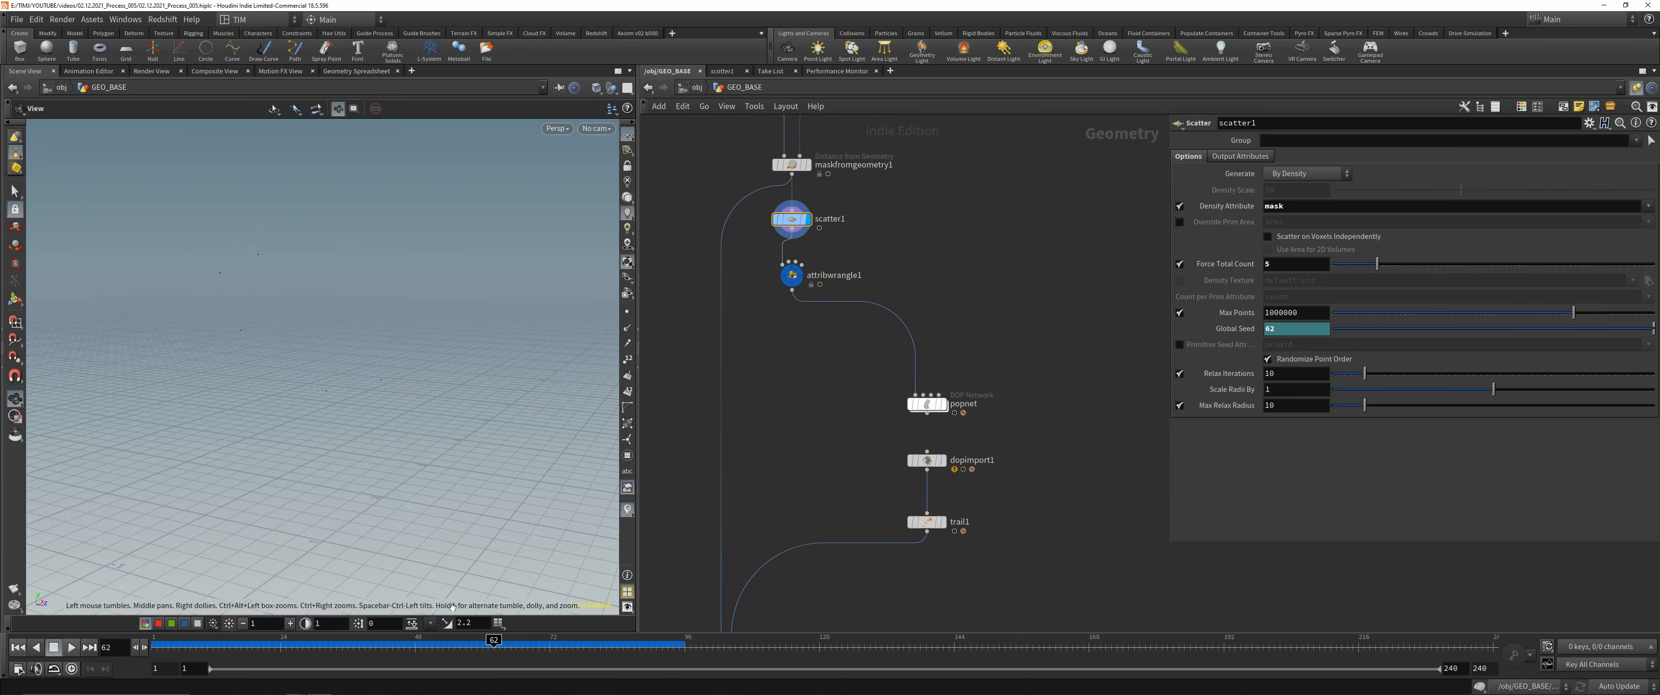
pyautogui.moveTo(493, 645); pyautogui.dragTo(207, 636)
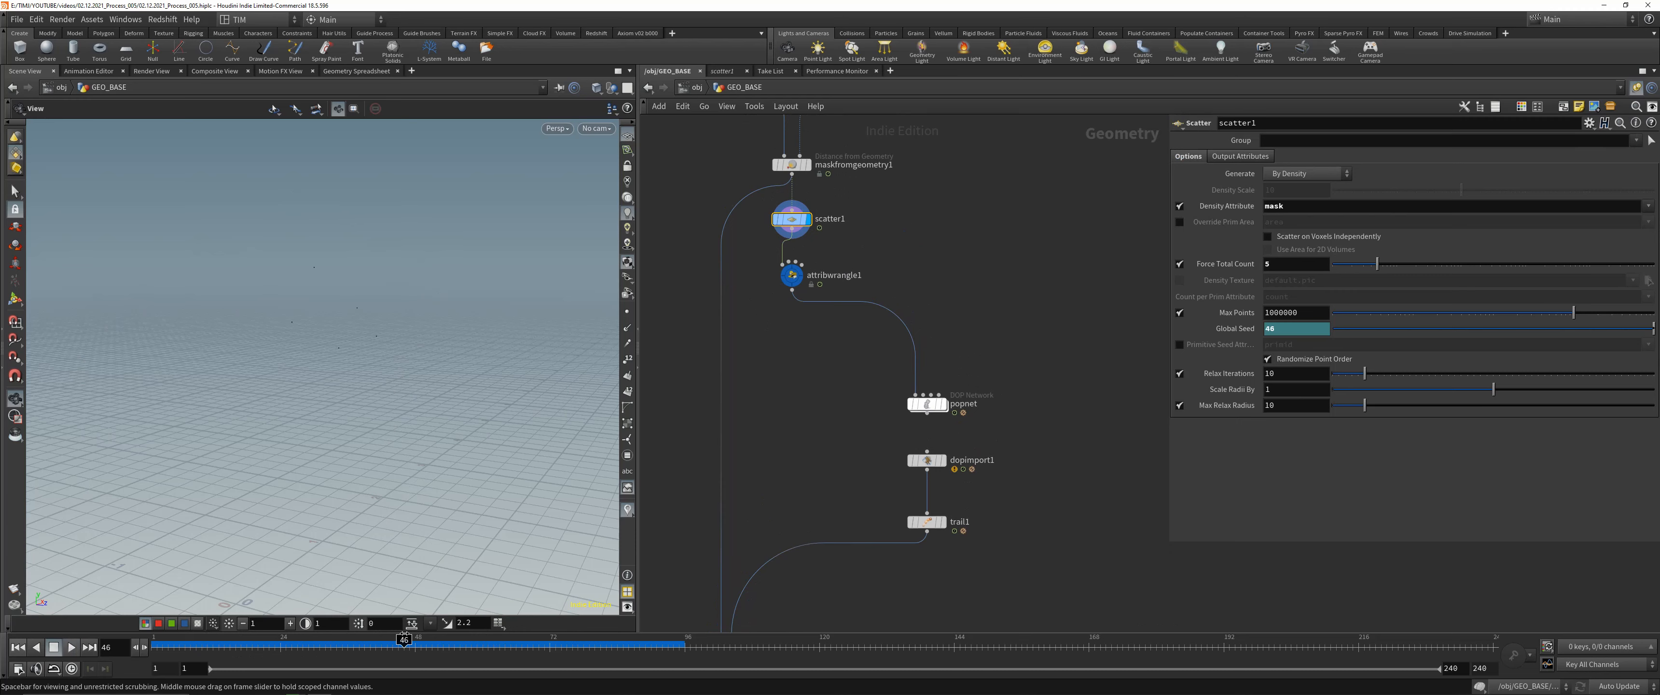
pyautogui.scroll(-2, 348, 351)
pyautogui.moveTo(348, 352)
pyautogui.mouseDown()
pyautogui.moveTo(322, 347)
pyautogui.moveTo(335, 345)
pyautogui.mouseUp()
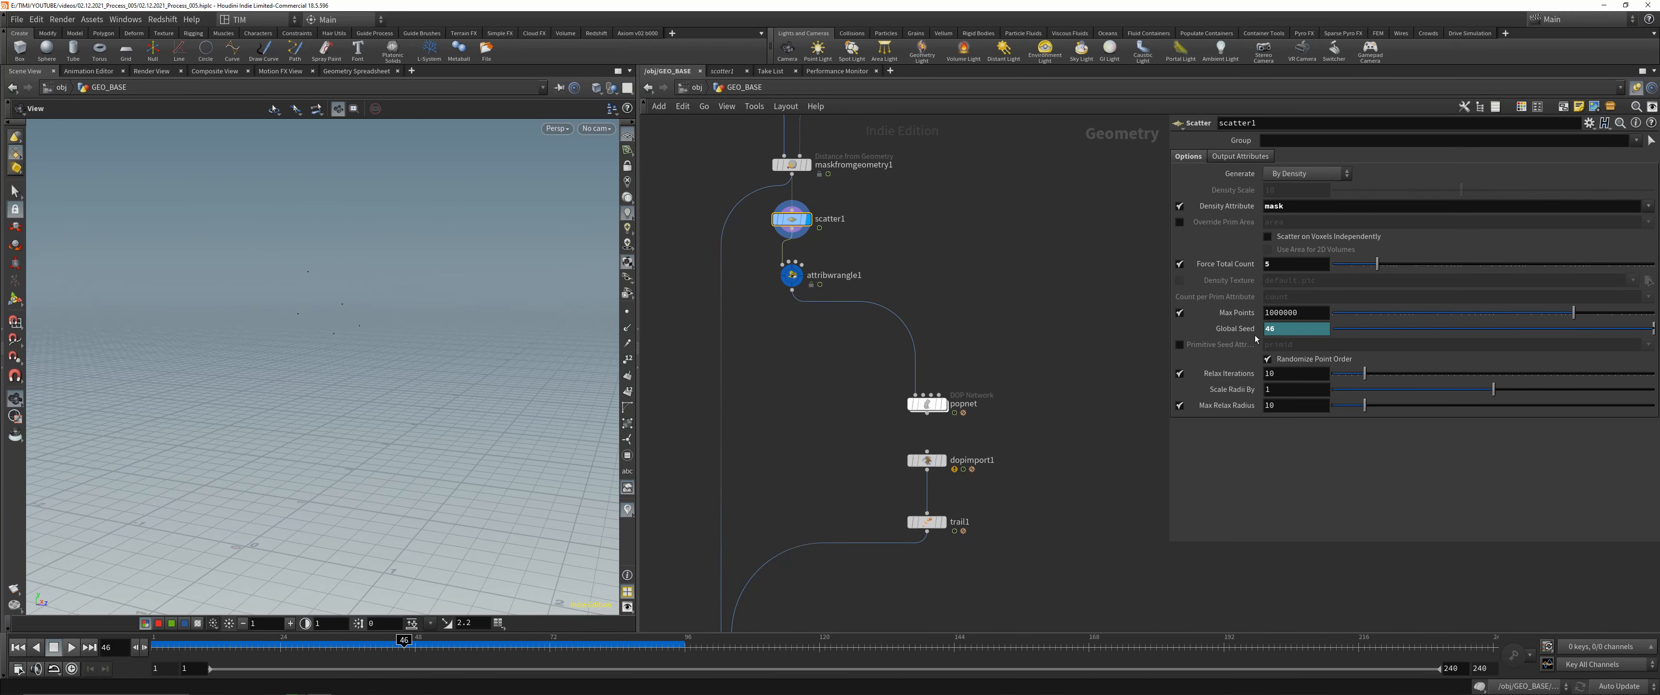
# - Try deleting the channel on scatter1's Global Seed, scrub the timeline to compare the points, and undo the deletion
pyautogui.rightClick(1232, 330)
pyautogui.click(1270, 486)
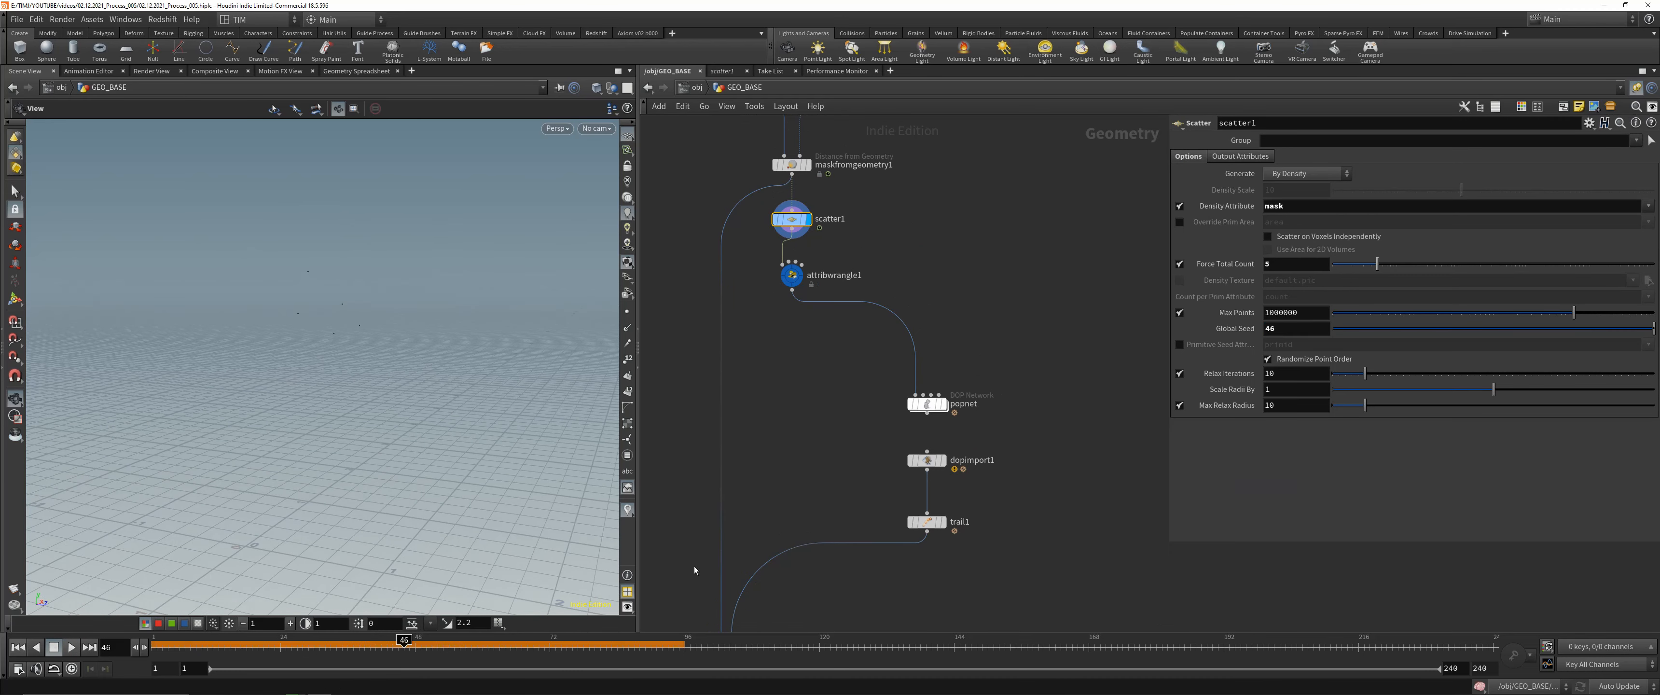
pyautogui.click(349, 642)
pyautogui.moveTo(482, 640); pyautogui.dragTo(471, 642)
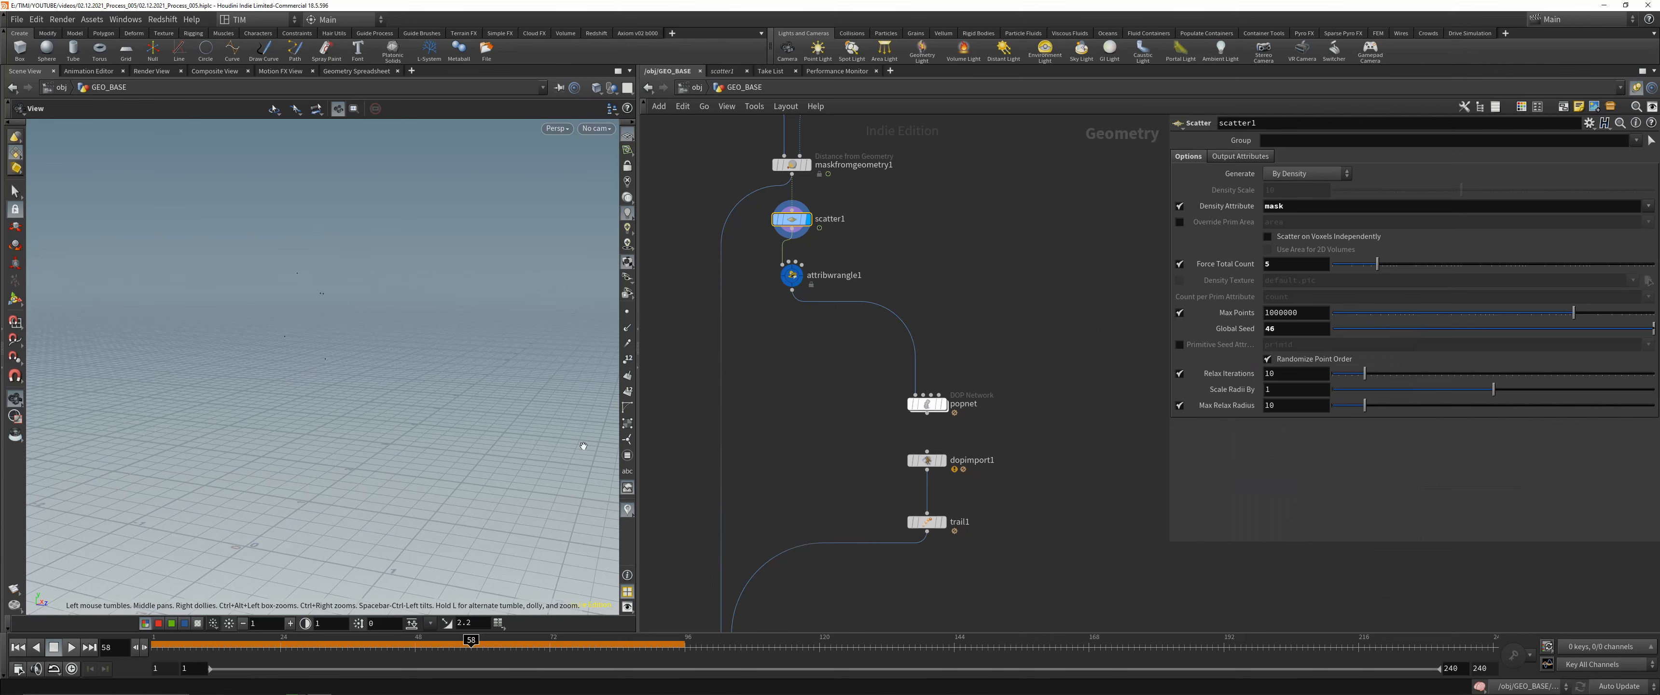
pyautogui.hotkey('ctrl', 'z')
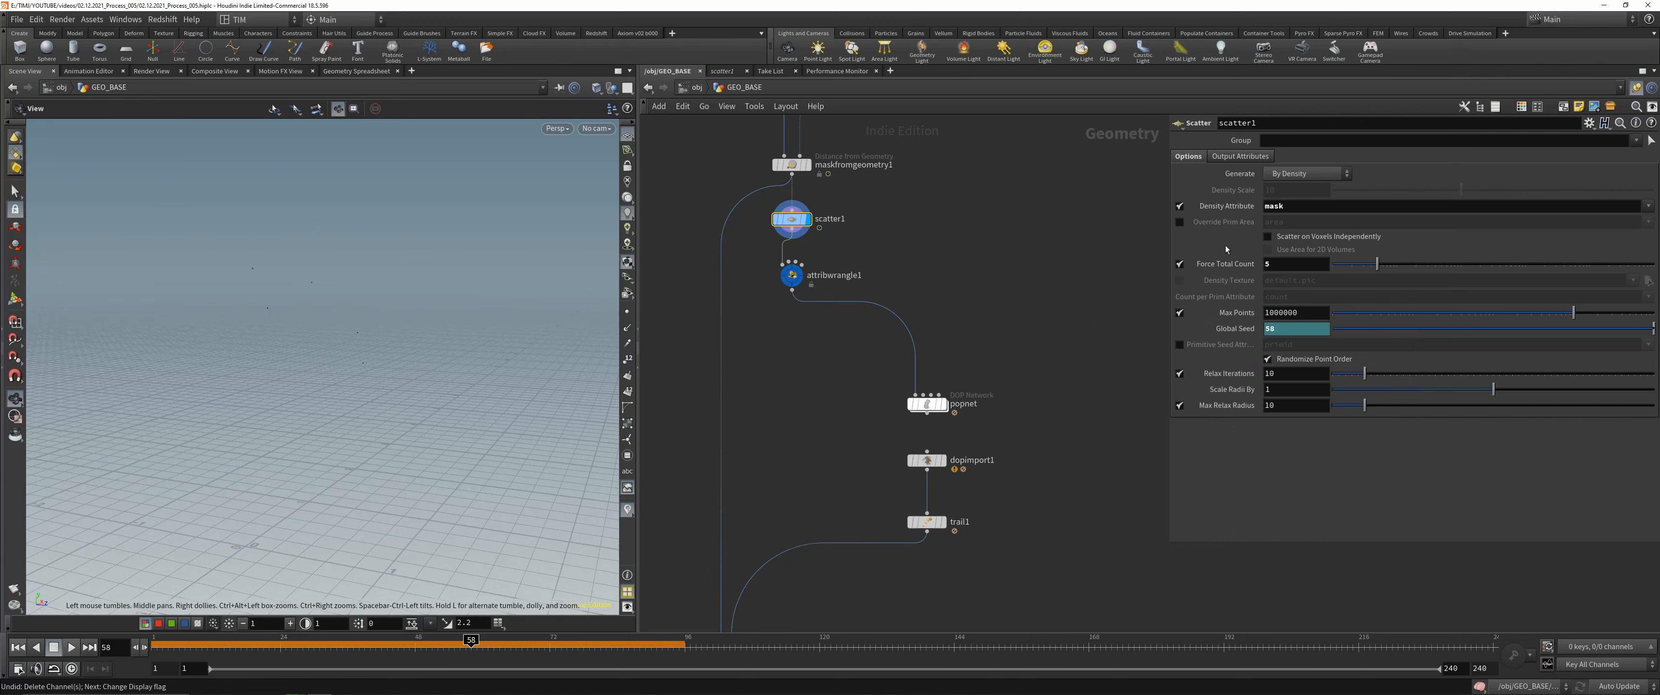
# - Try a Force Total Count of 525 on scatter1, and set it to 25
pyautogui.click(1289, 271)
pyautogui.write('525')
pyautogui.press('Return')
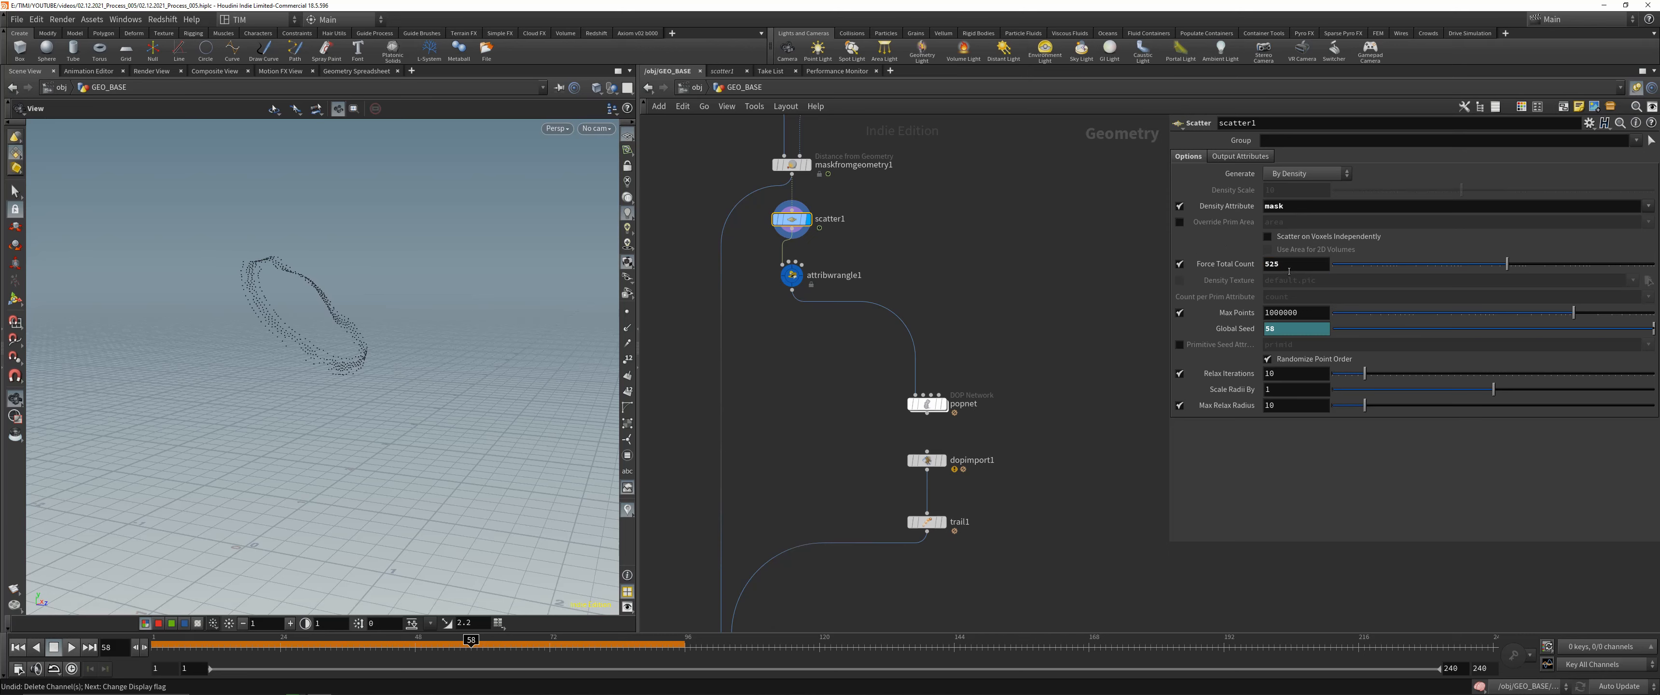
pyautogui.write('25')
pyautogui.press('Return')
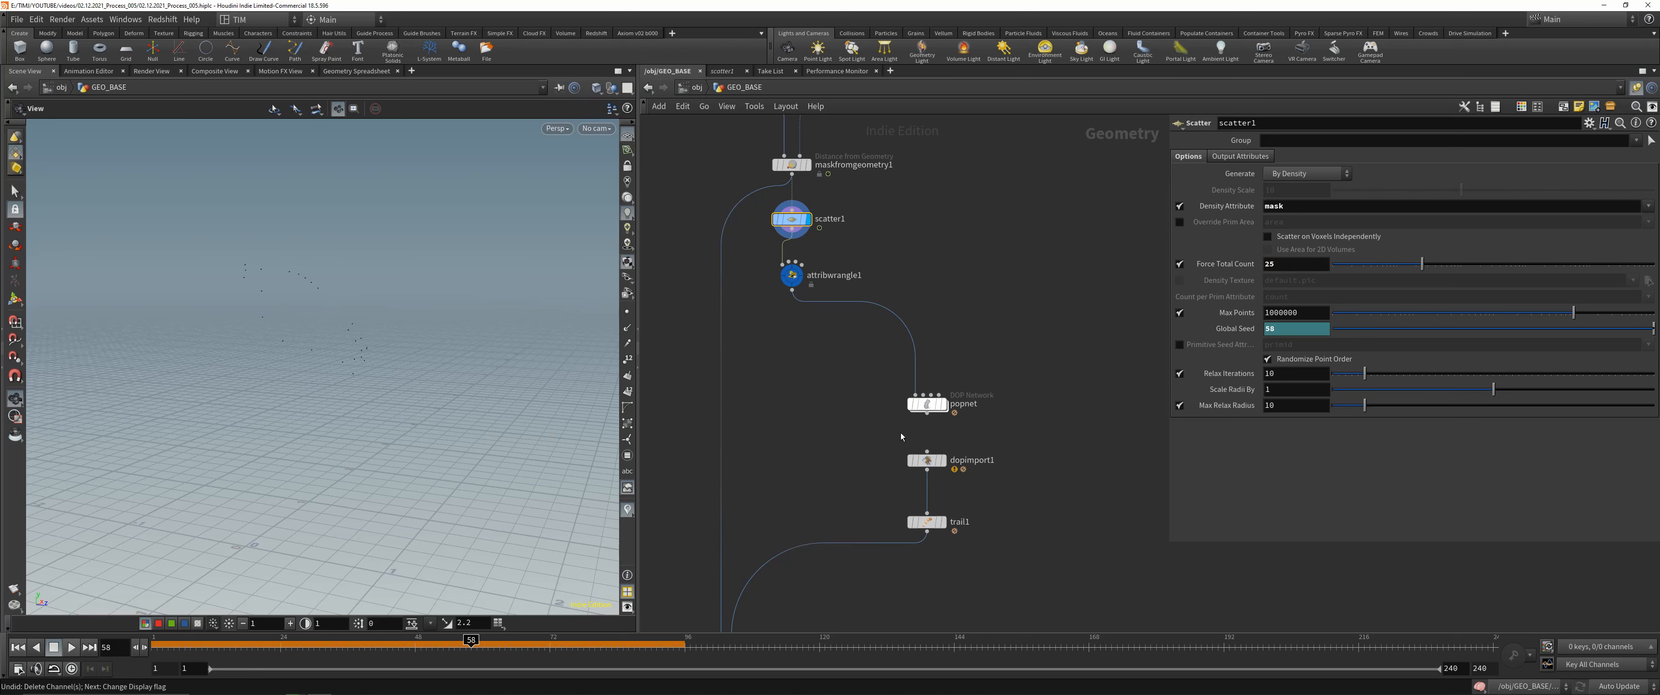
# - Display dopimport1, play the simulation from the start, and scrub back to frame 29 to examine the emitted particles
pyautogui.click(942, 460)
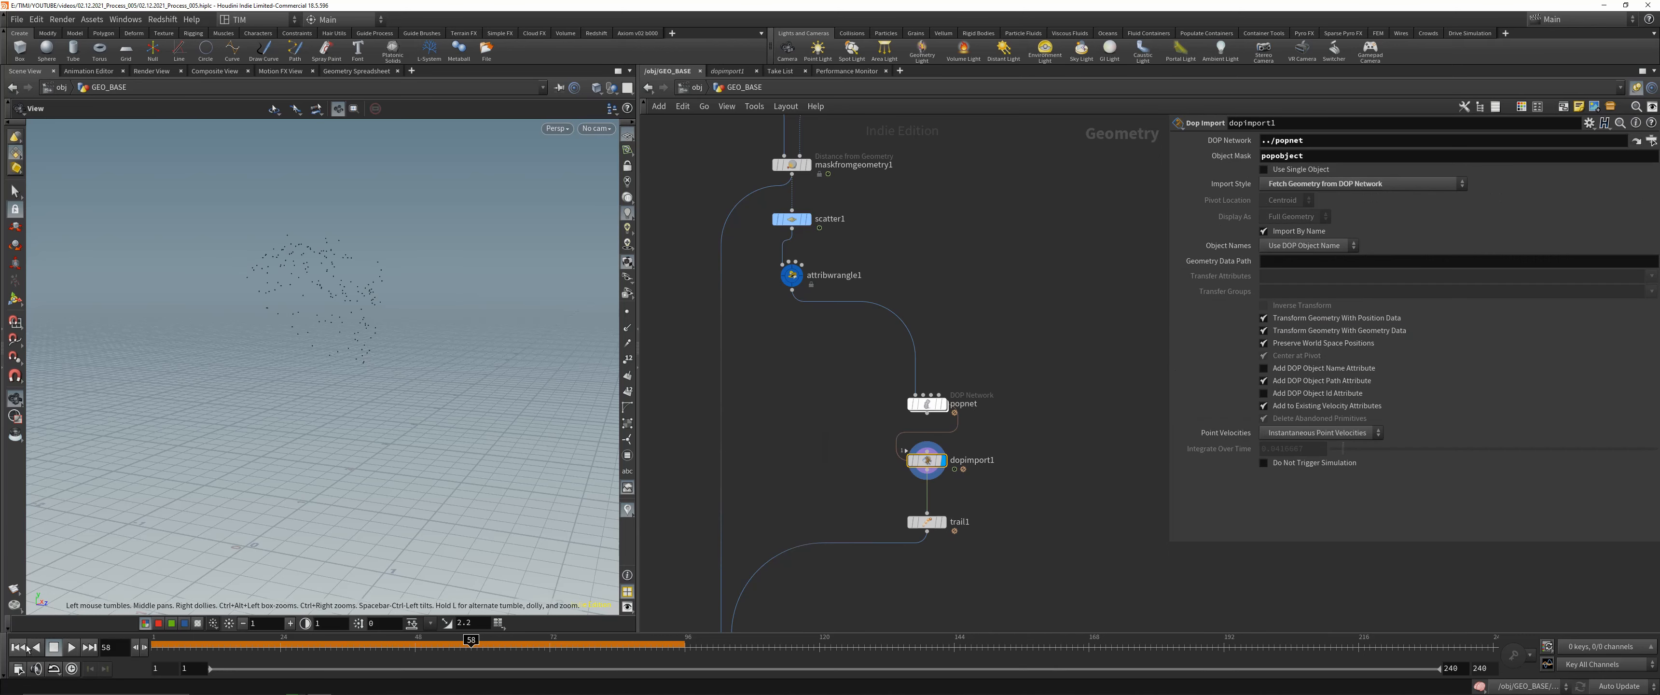
pyautogui.click(26, 648)
pyautogui.click(73, 648)
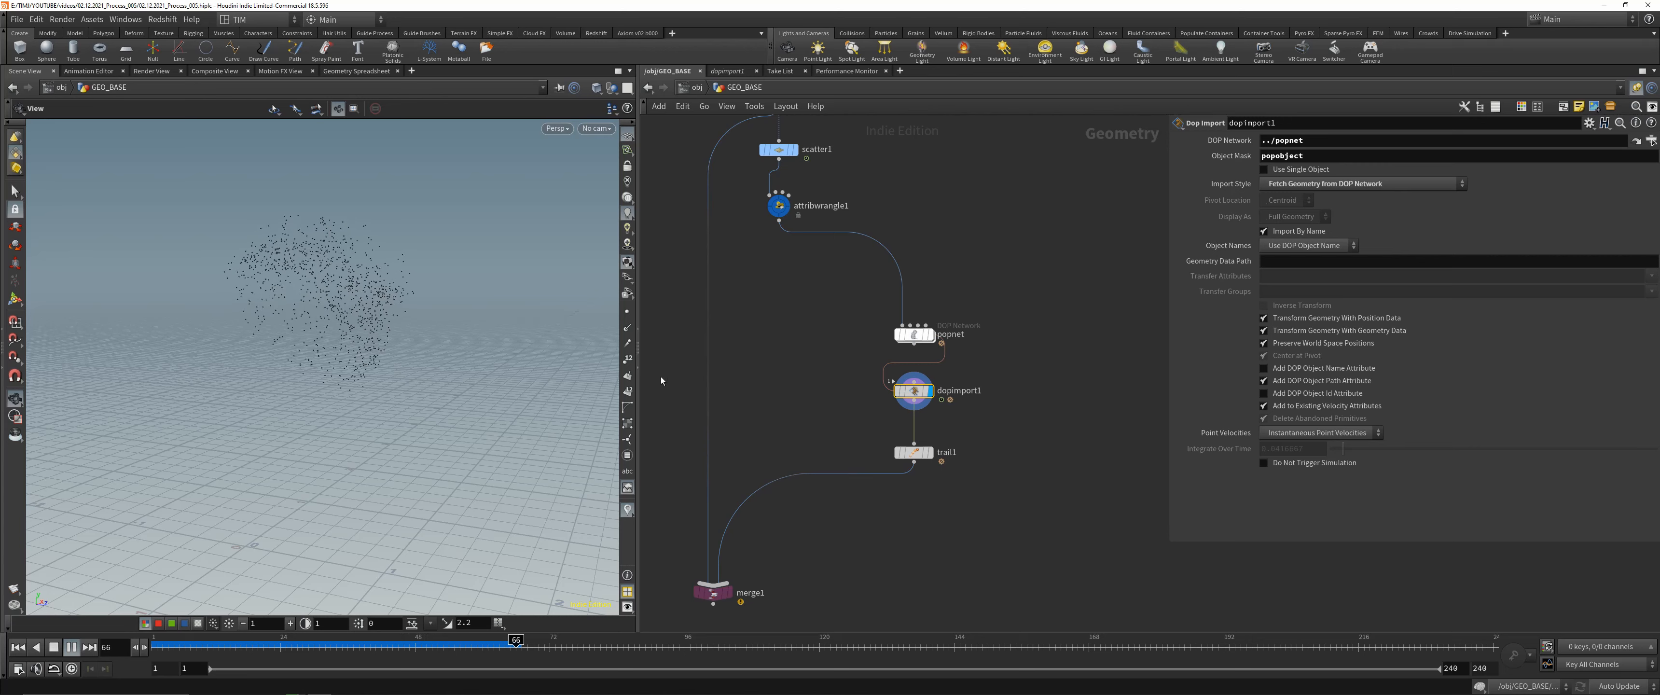
pyautogui.click(309, 647)
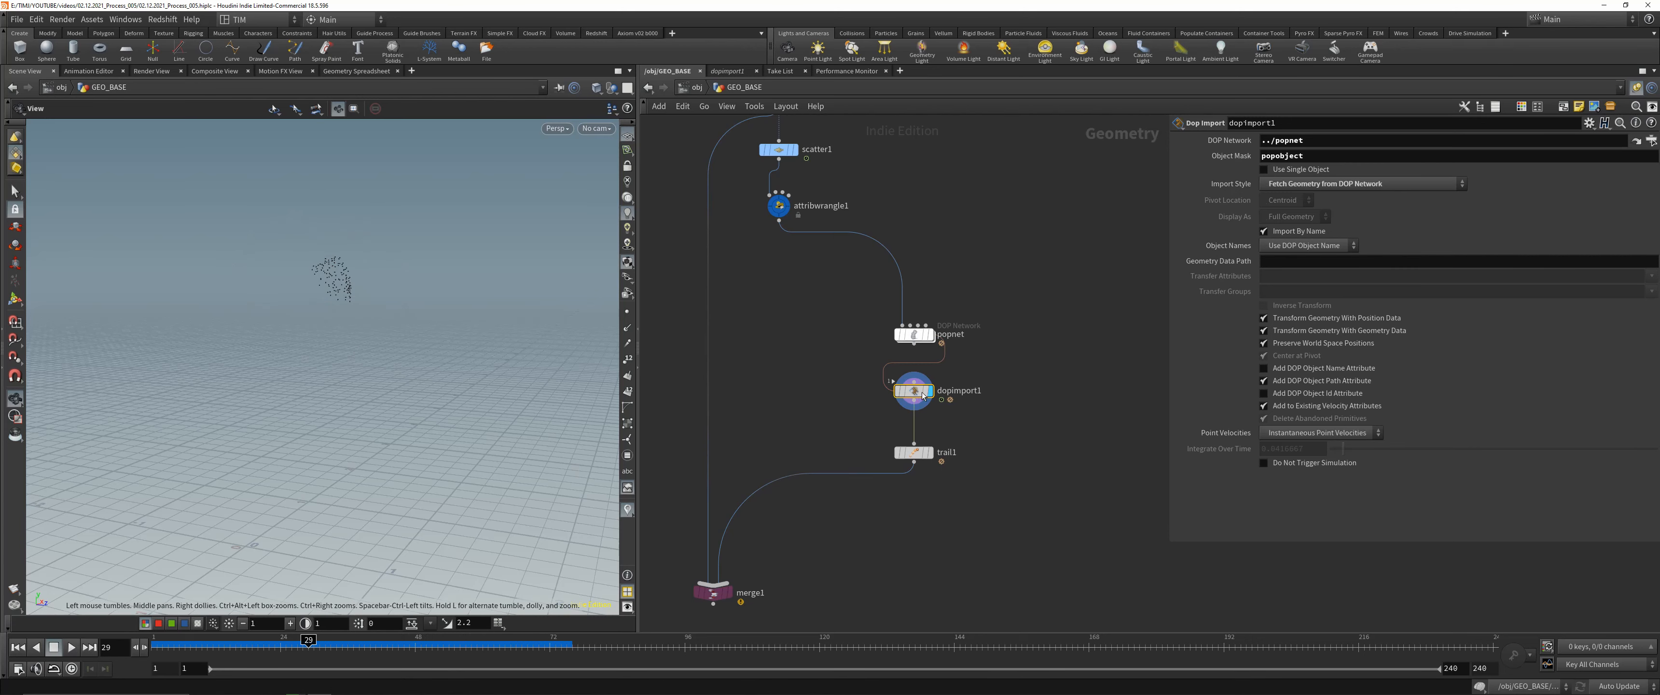
# - Inside popnet, set popwind1's Y Wind Velocity to 1 and return to the geometry network
pyautogui.doubleClick(914, 334)
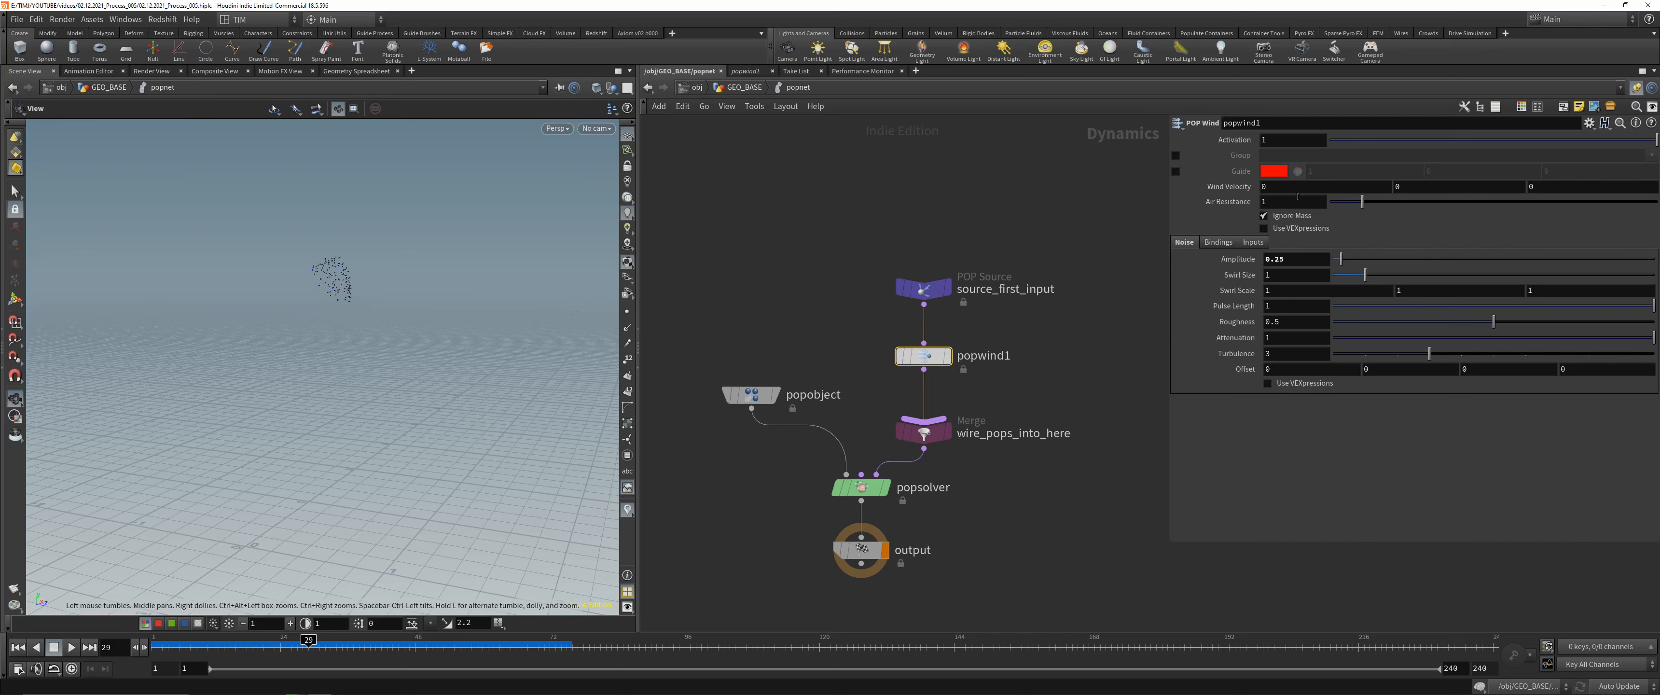
pyautogui.click(1414, 186)
pyautogui.write('1')
pyautogui.press('Return')
pyautogui.press('u')
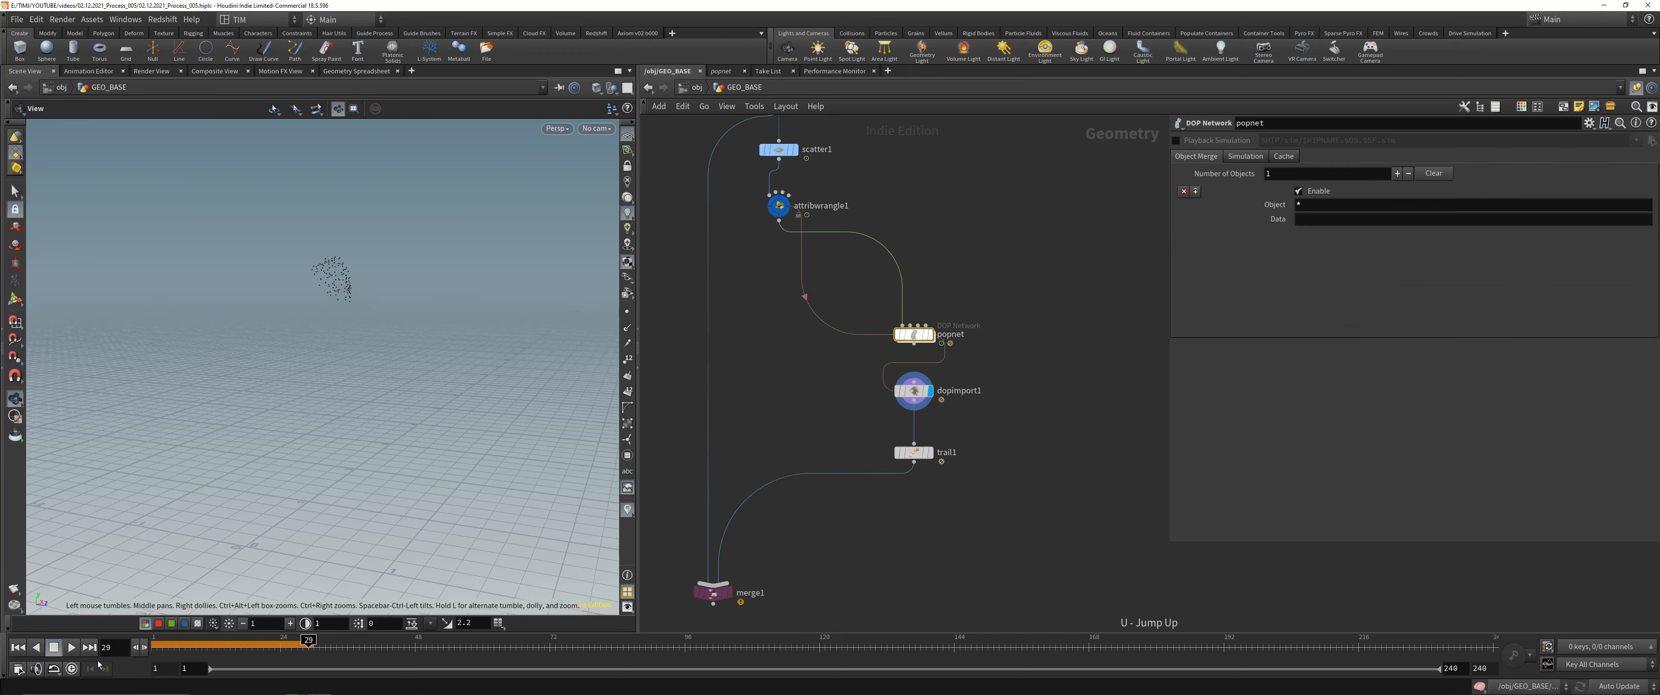
# - Play the simulation from the start and examine the rising particles up to frame 70
pyautogui.click(16, 649)
pyautogui.click(71, 647)
pyautogui.moveTo(259, 438); pyautogui.dragTo(399, 393)
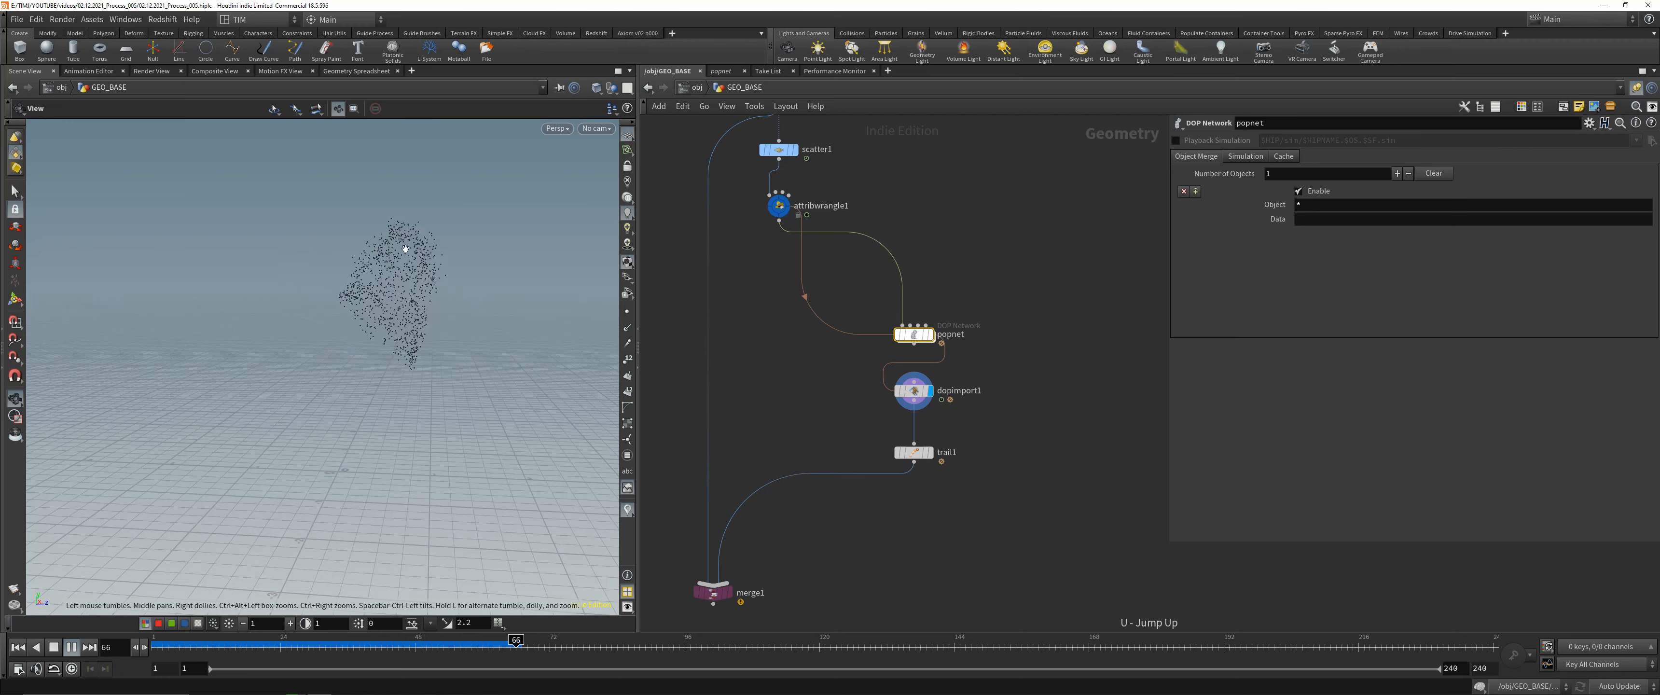
pyautogui.moveTo(474, 645); pyautogui.dragTo(540, 645)
# - Display merge1 to inspect the trails on the rock, and save the scene
pyautogui.click(714, 592)
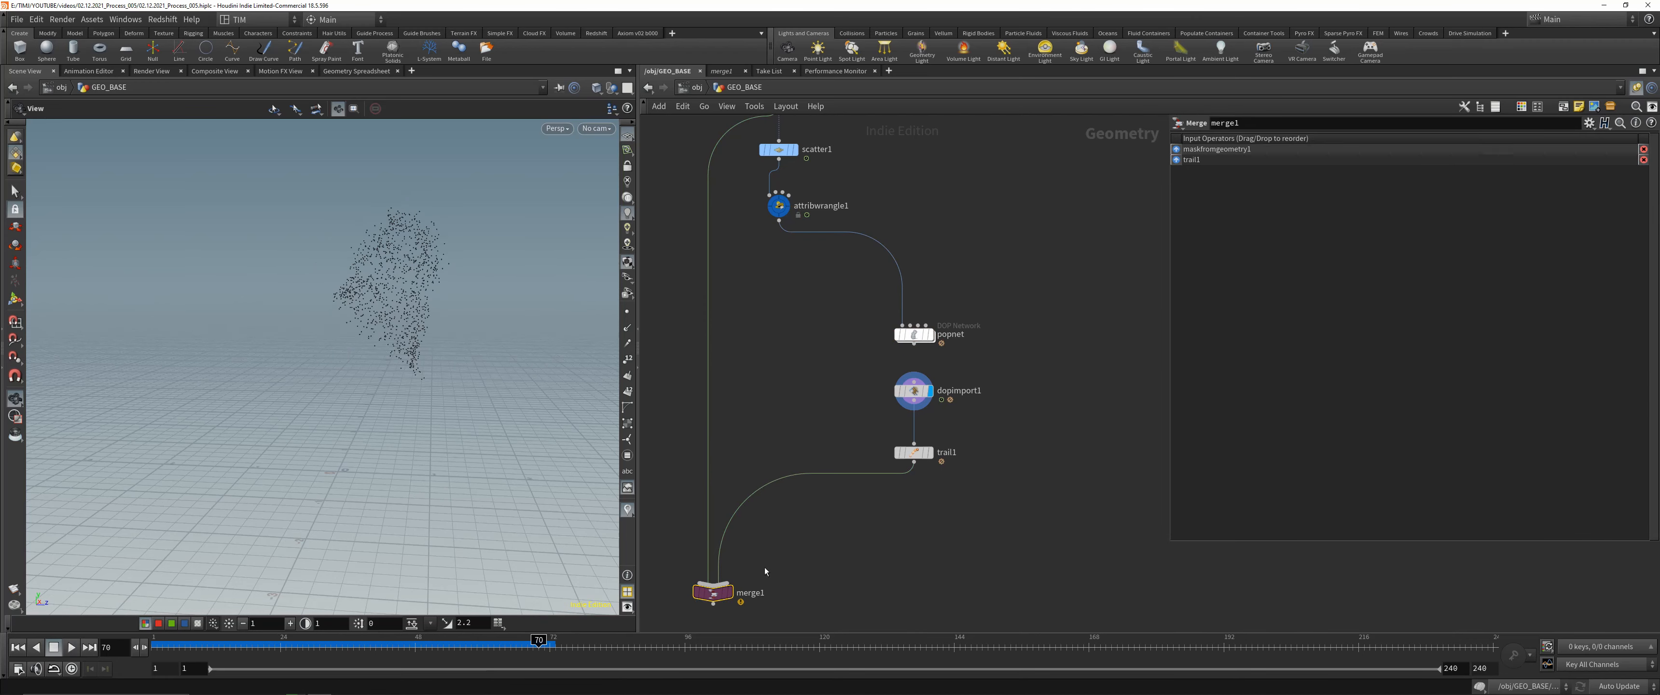
pyautogui.press('r')
pyautogui.moveTo(362, 314); pyautogui.dragTo(401, 302)
pyautogui.moveTo(401, 302); pyautogui.dragTo(417, 329, button='right')
pyautogui.moveTo(416, 329); pyautogui.dragTo(380, 379, button='middle')
pyautogui.moveTo(381, 379); pyautogui.dragTo(389, 393, button='right')
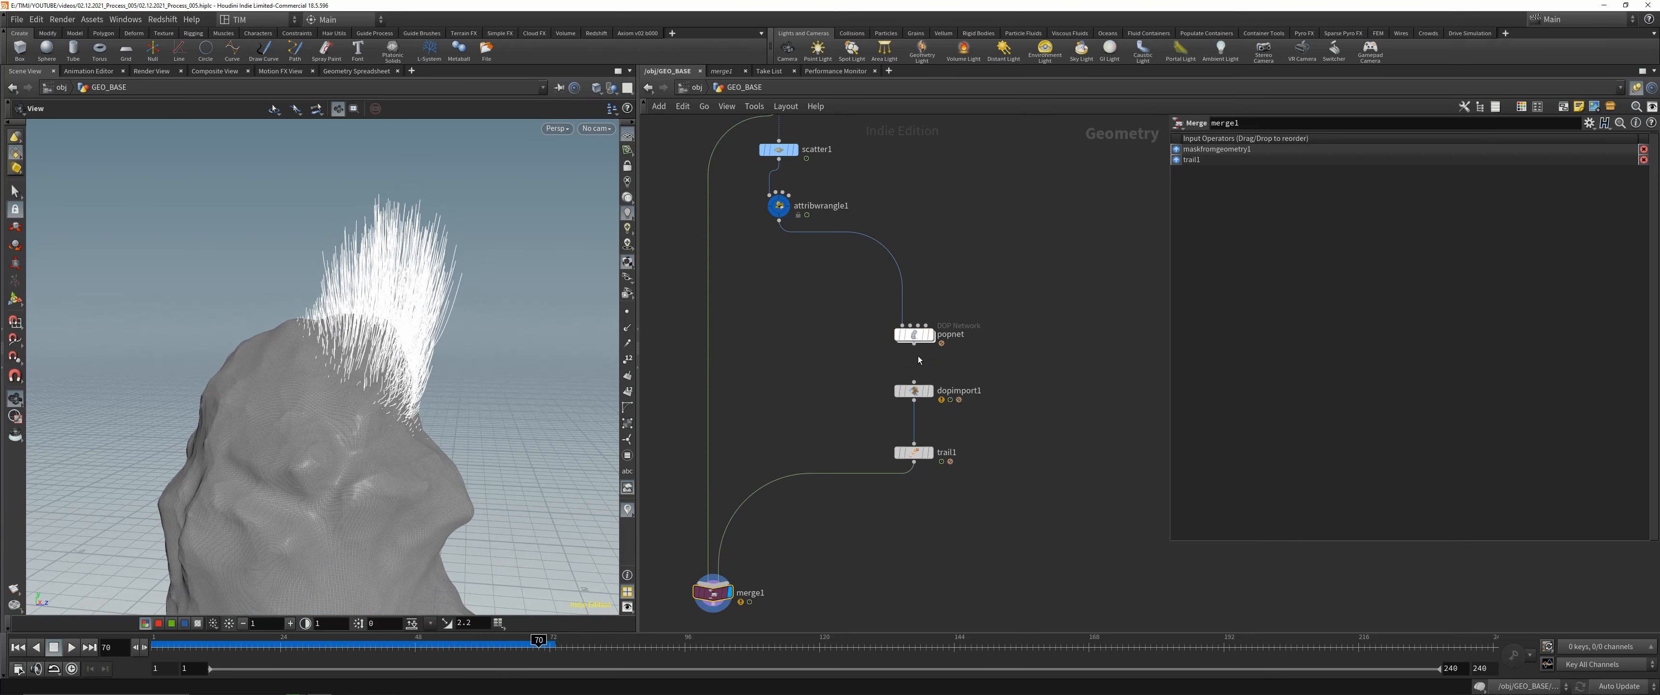
pyautogui.moveTo(251, 322); pyautogui.dragTo(275, 352, button='right')
pyautogui.moveTo(274, 352); pyautogui.dragTo(451, 374)
pyautogui.hotkey('ctrl', 's')
# - Inside popnet, set popwind1's noise Amplitude to 0.5 and Y Wind Velocity to 0.75, and return to the geometry network
pyautogui.doubleClick(914, 335)
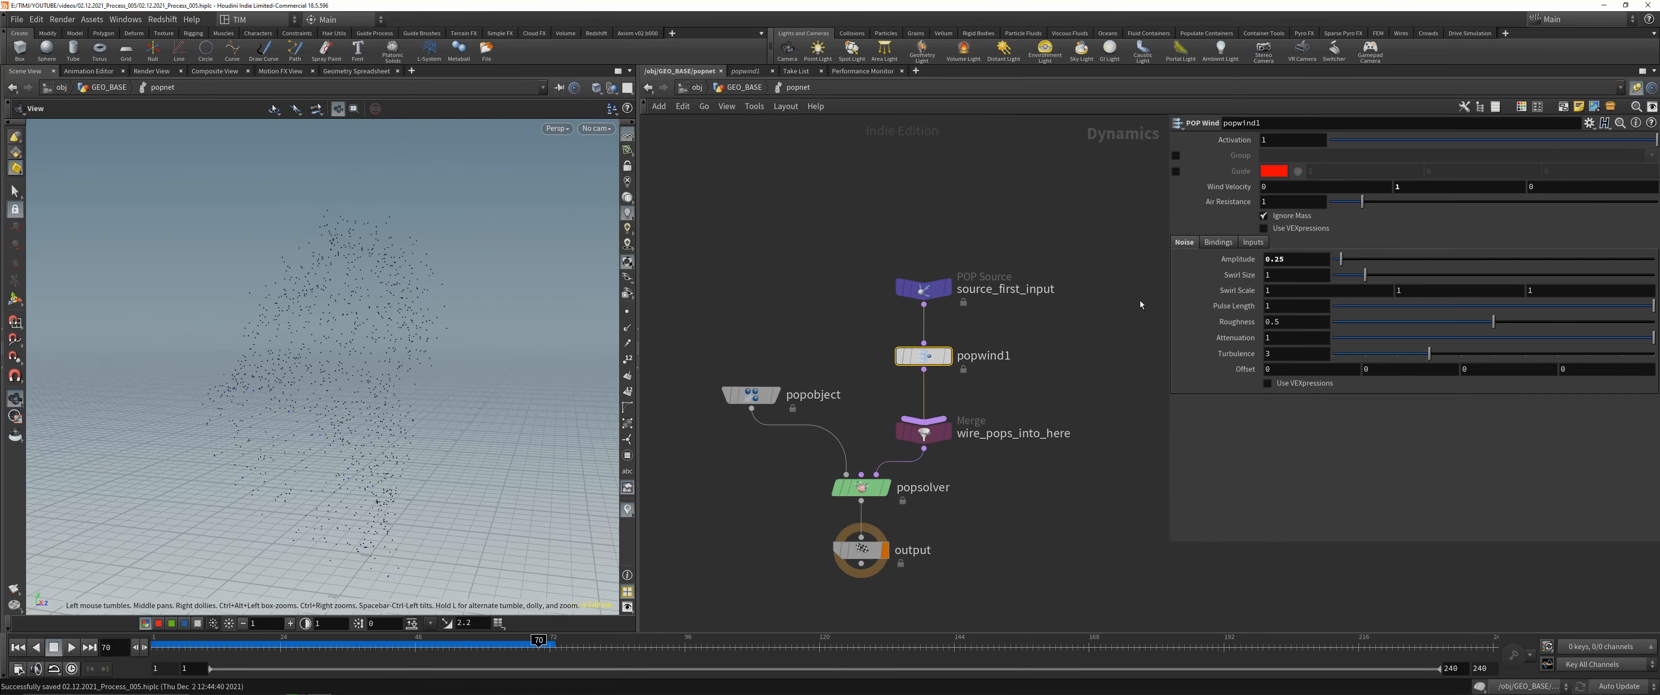
pyautogui.click(1312, 257)
pyautogui.press('Return')
pyautogui.click(1436, 187)
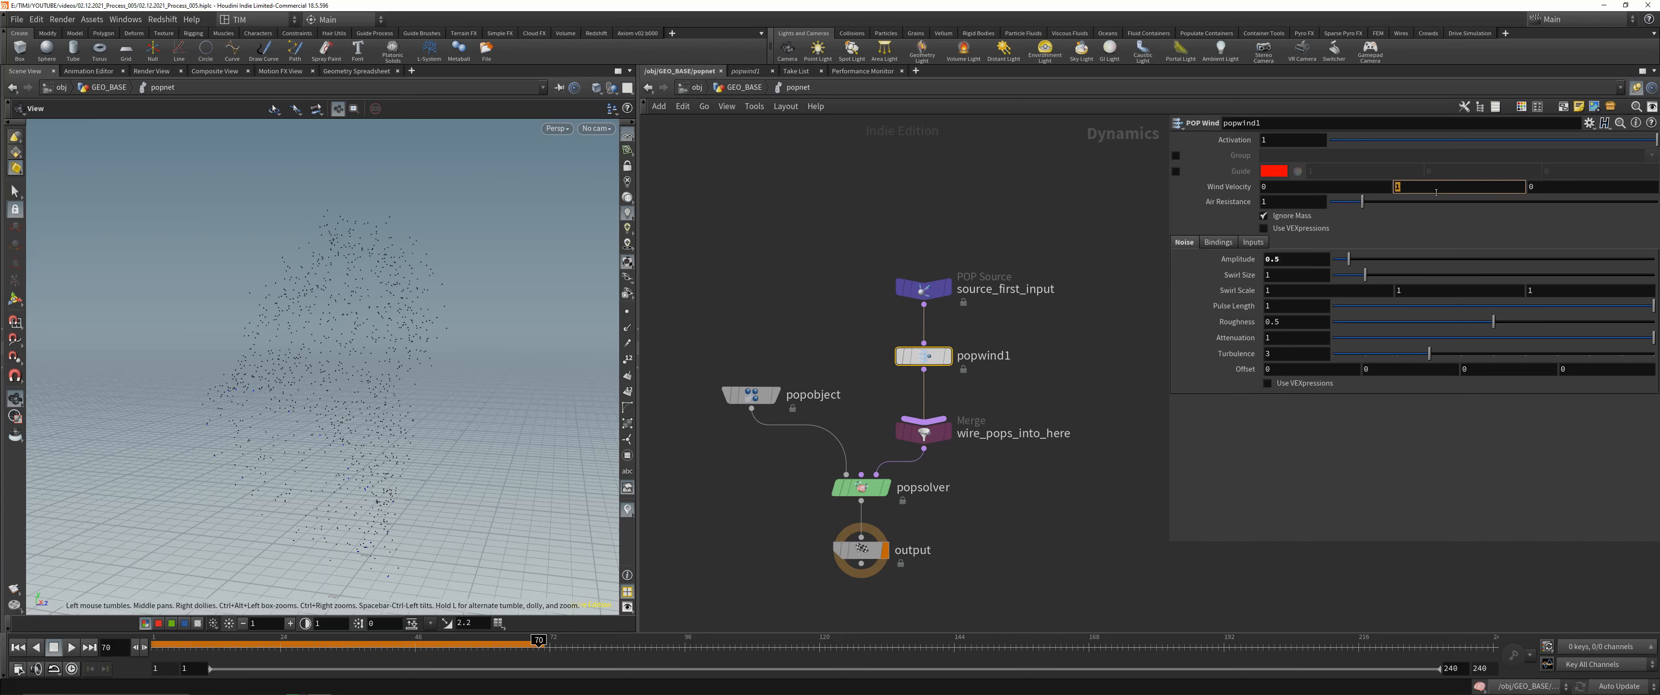
pyautogui.write('0.75')
pyautogui.press('Return')
pyautogui.press('u')
# - Replay the simulation from the start and scrub to frame 85 to examine the trails growing on the rock
pyautogui.click(18, 648)
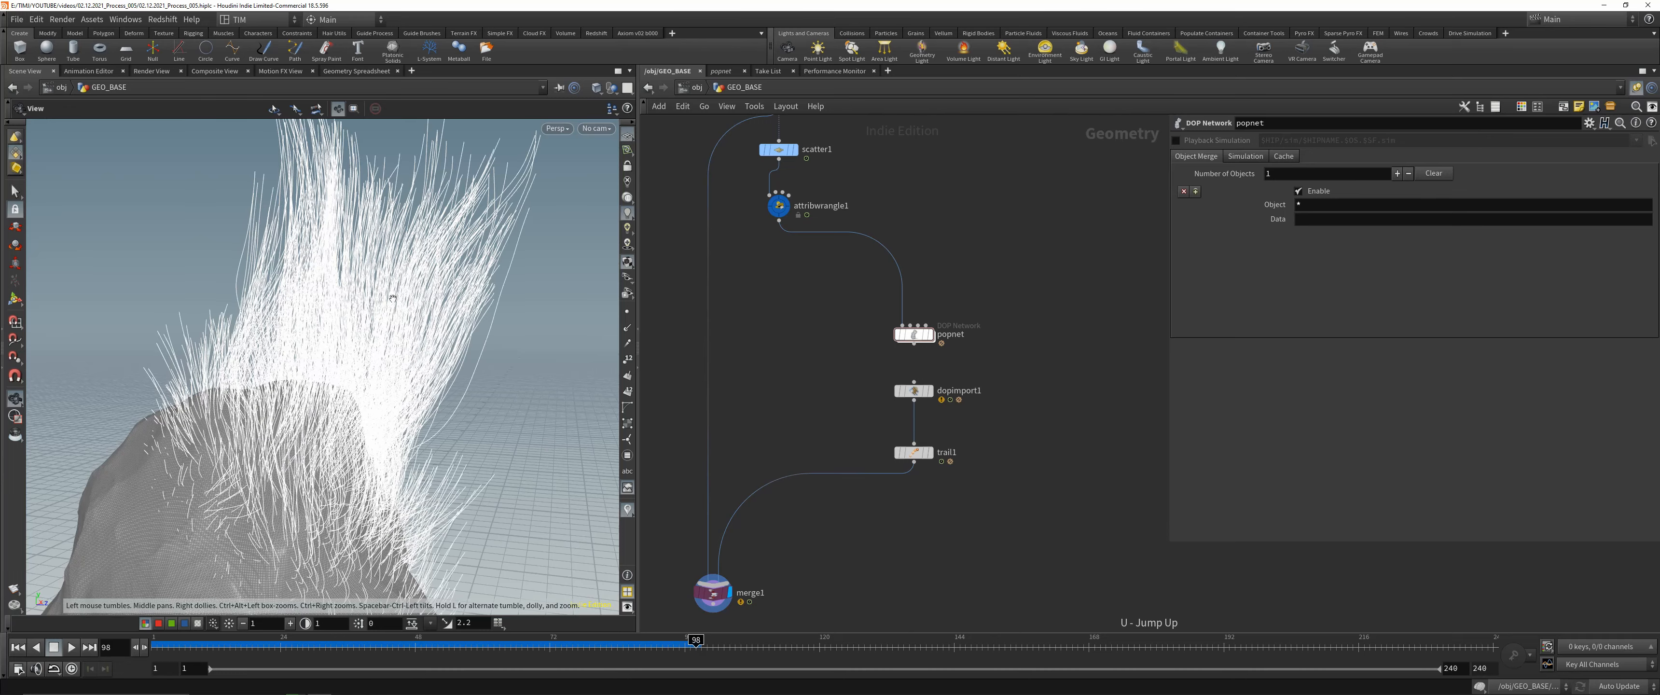
pyautogui.moveTo(392, 298); pyautogui.dragTo(361, 416)
pyautogui.moveTo(867, 547); pyautogui.dragTo(859, 419, button='middle')
pyautogui.scroll(1, 860, 419)
pyautogui.scroll(-2, 859, 419)
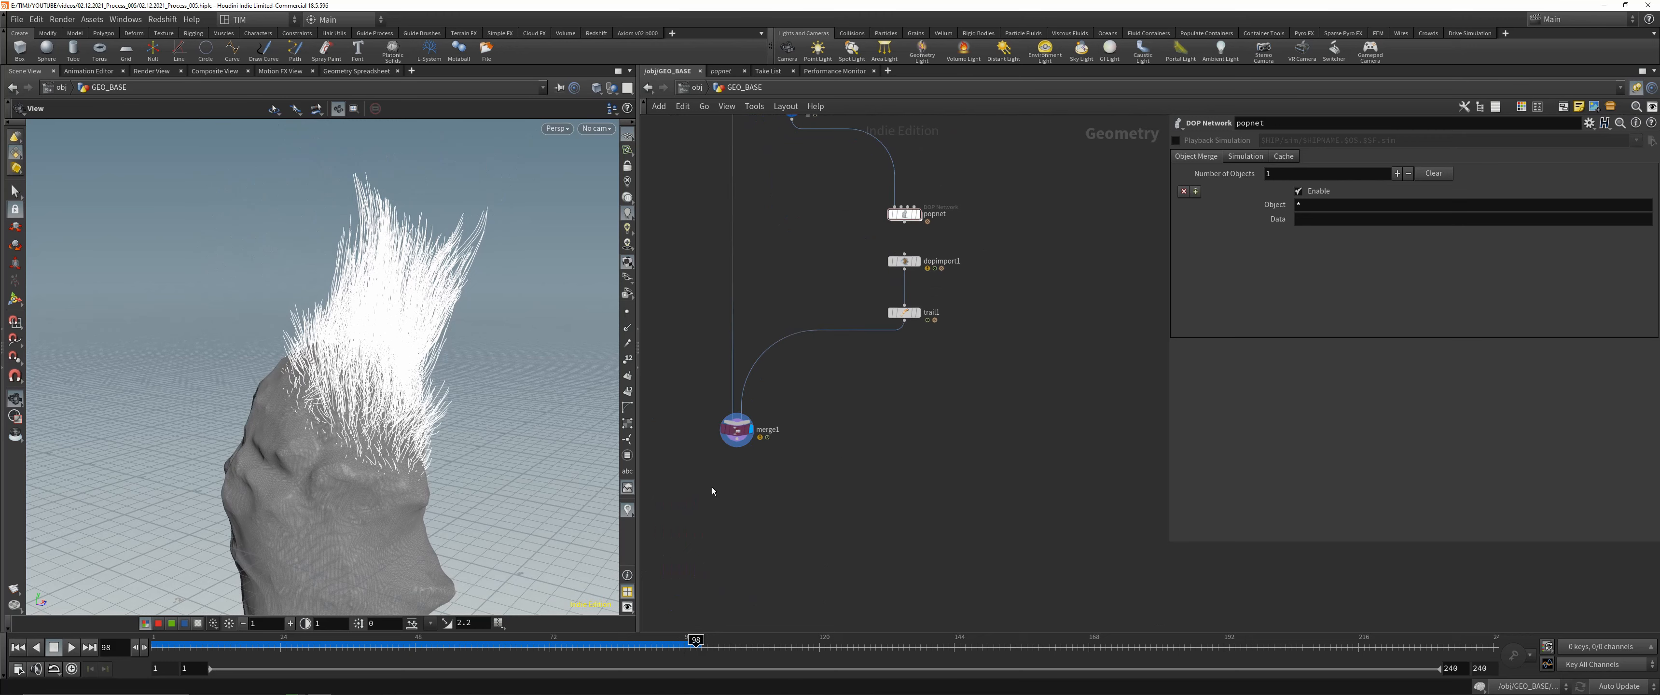
pyautogui.click(734, 430)
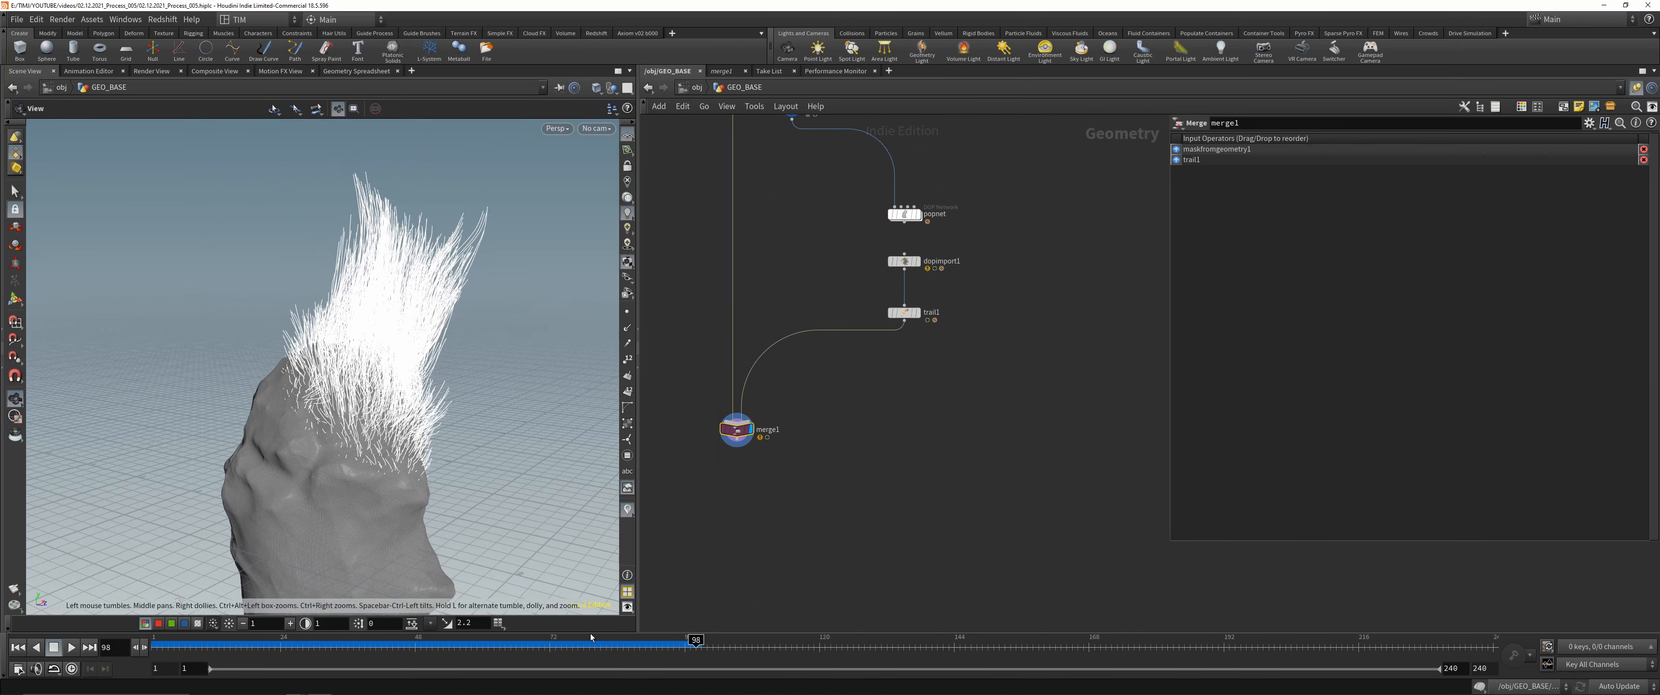
pyautogui.moveTo(591, 637)
pyautogui.mouseDown()
pyautogui.moveTo(303, 638)
pyautogui.moveTo(624, 640)
pyautogui.mouseUp()
pyautogui.moveTo(444, 445); pyautogui.dragTo(474, 419)
pyautogui.scroll(3, 460, 425)
pyautogui.scroll(3, 474, 418)
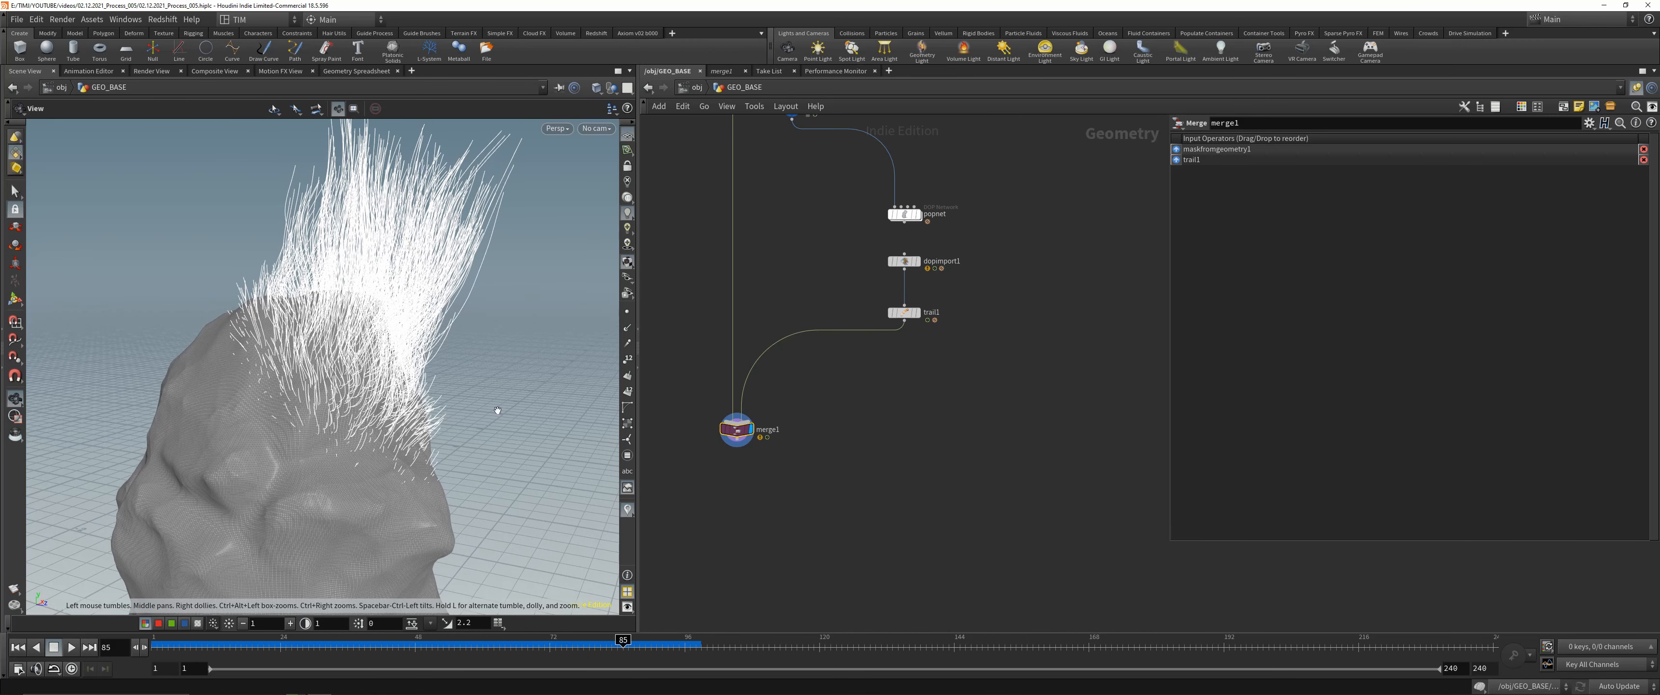
# - Display trail1 and add a Resample node after it
pyautogui.click(917, 312)
pyautogui.scroll(3, 963, 315)
pyautogui.moveTo(954, 322); pyautogui.dragTo(942, 345, button='middle')
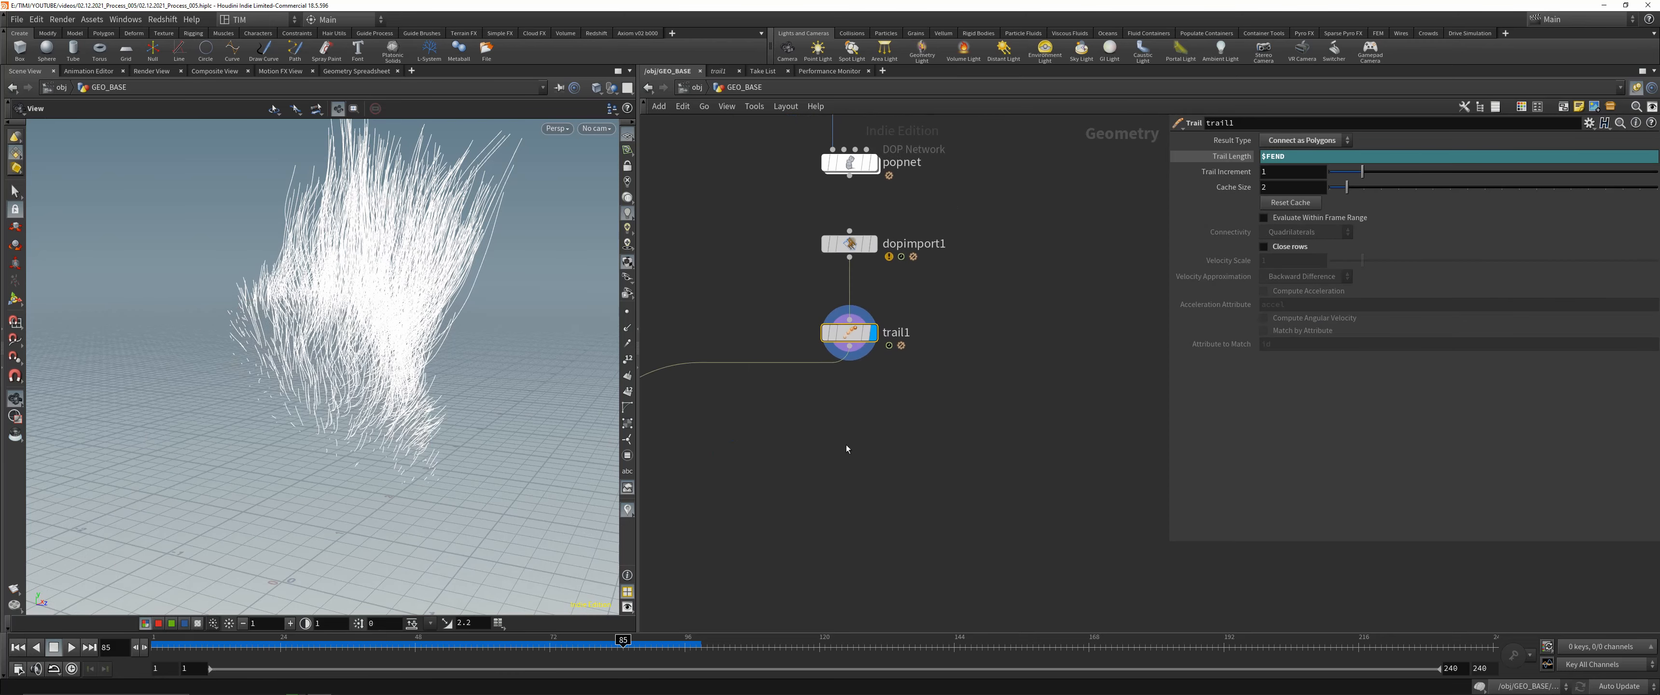
pyautogui.press('Tab')
pyautogui.write('mate')
pyautogui.press('Return')
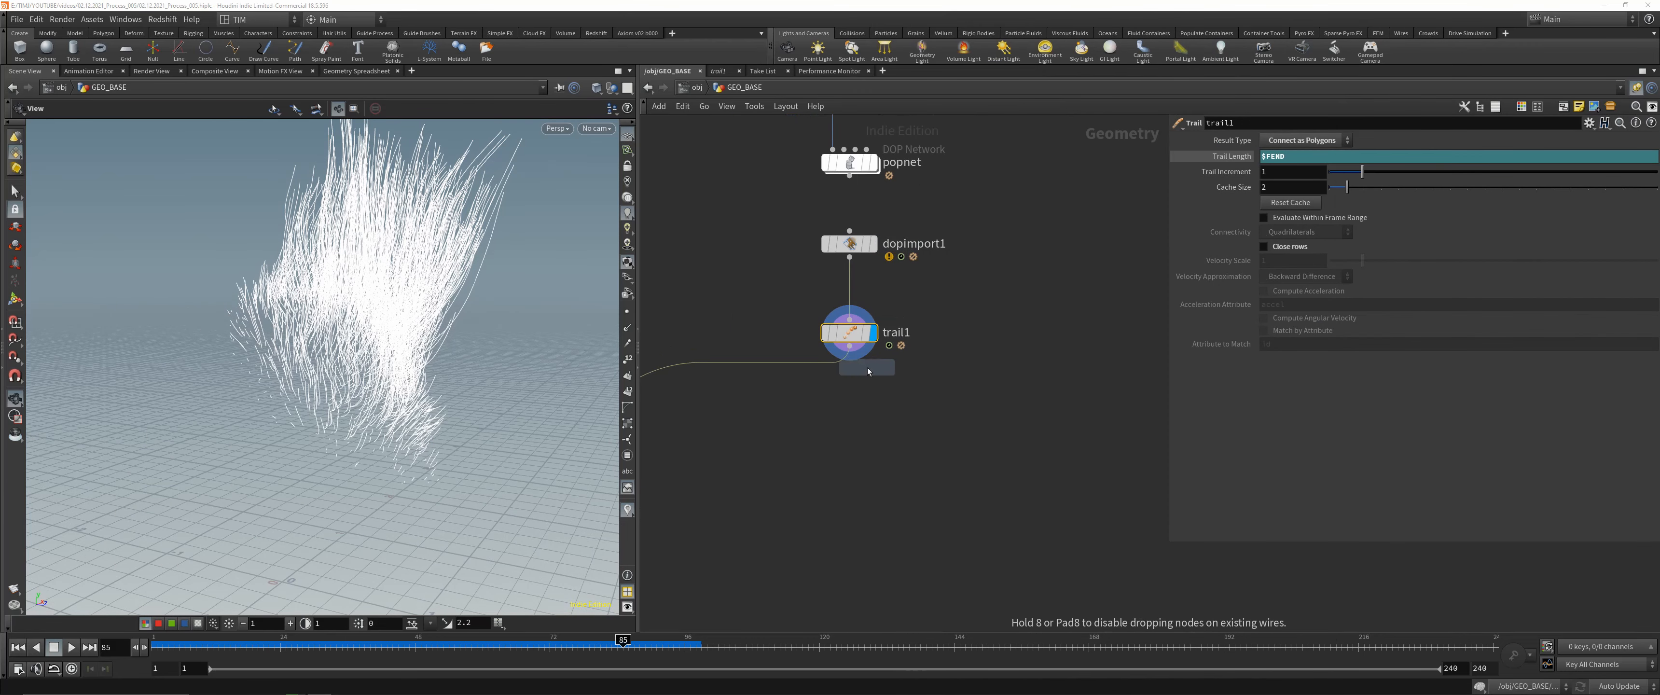
pyautogui.click(850, 412)
pyautogui.moveTo(914, 394); pyautogui.dragTo(1023, 392, button='middle')
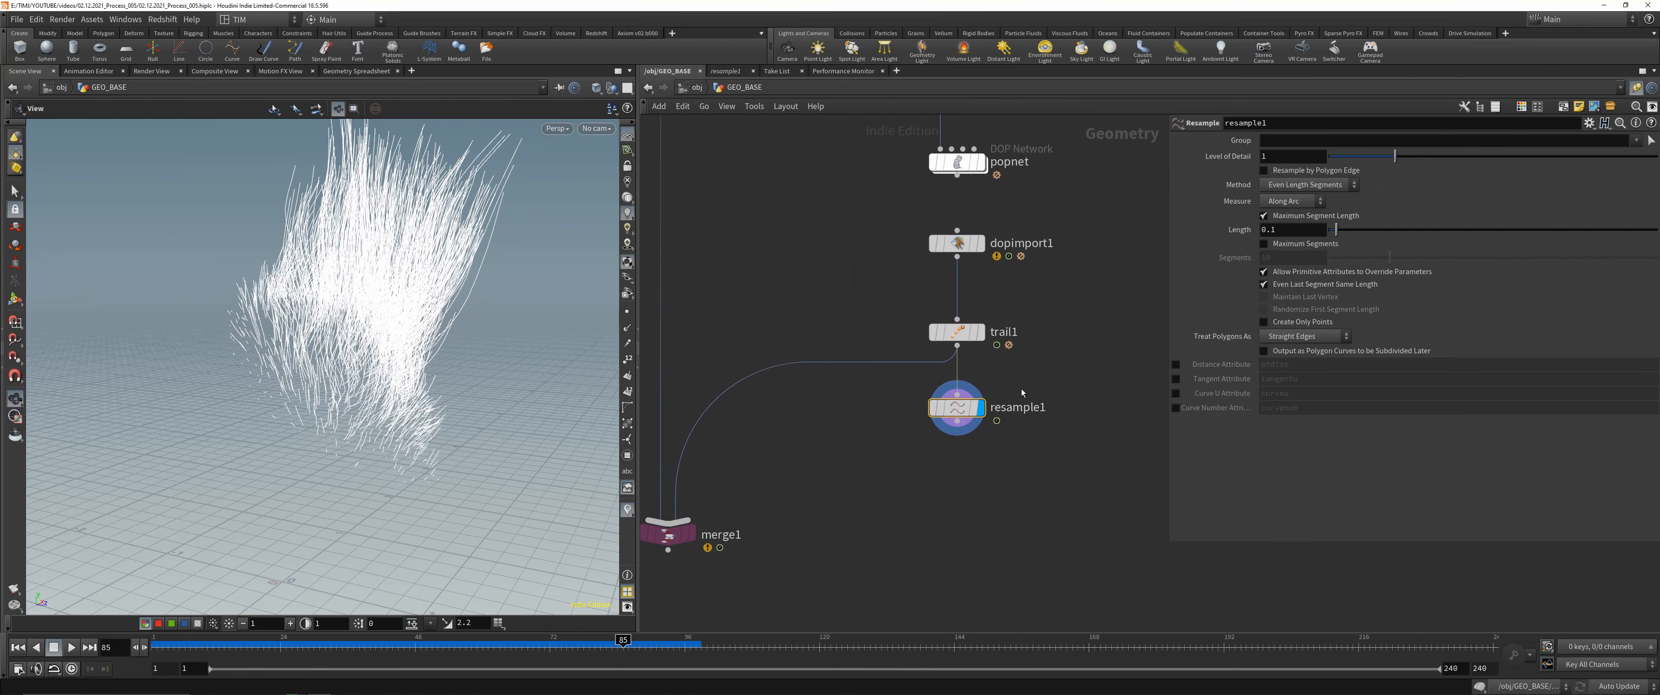
# - Enable the Curve U Attribute curveu on resample1 and set its maximum segment Length to 0.05
pyautogui.click(1176, 392)
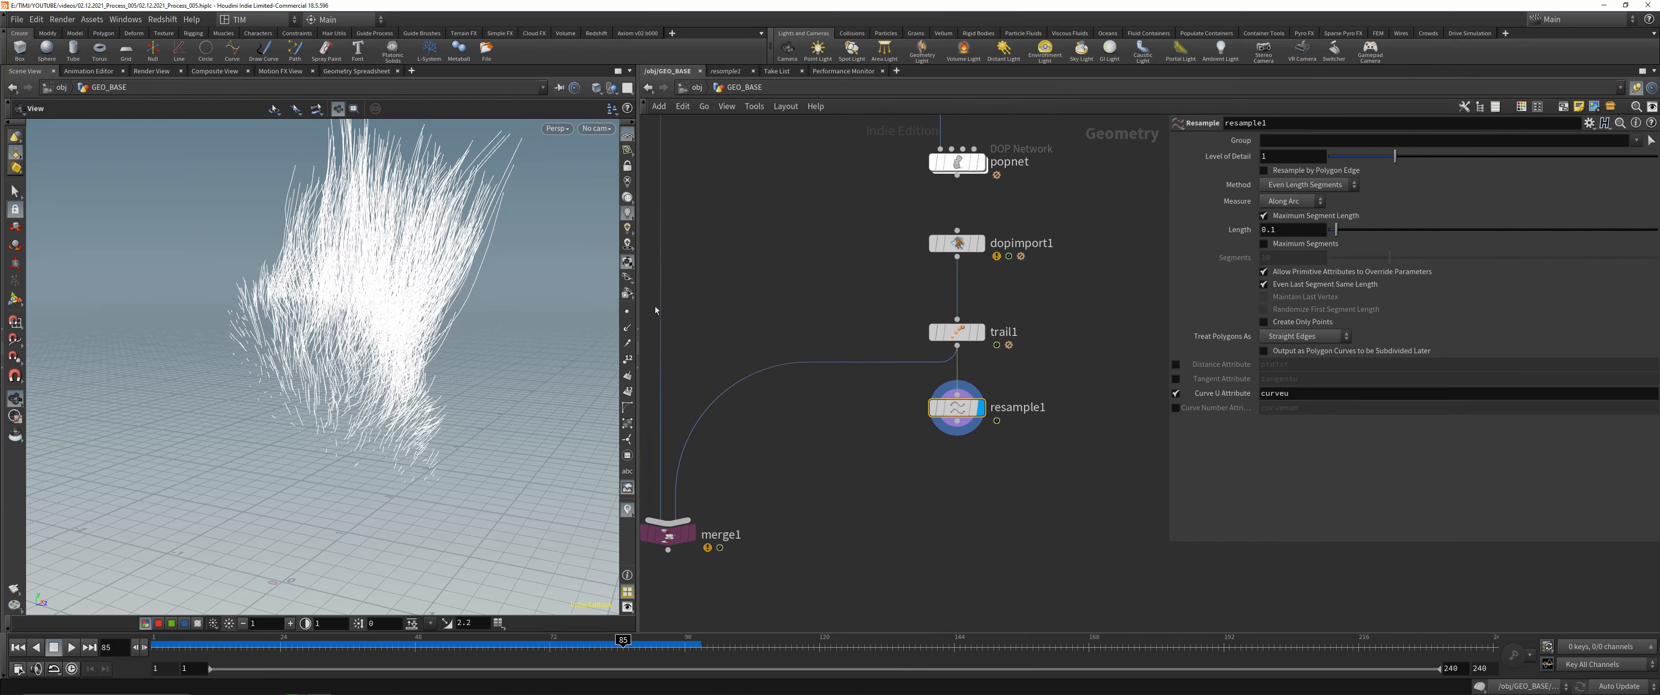
pyautogui.click(1298, 231)
pyautogui.write('5')
pyautogui.press('Return')
# - Wire resample1 into merge1 in place of trail1 and scrub the timeline to check the resampled trails
pyautogui.click(957, 422)
pyautogui.click(724, 503)
pyautogui.moveTo(623, 641); pyautogui.dragTo(213, 647)
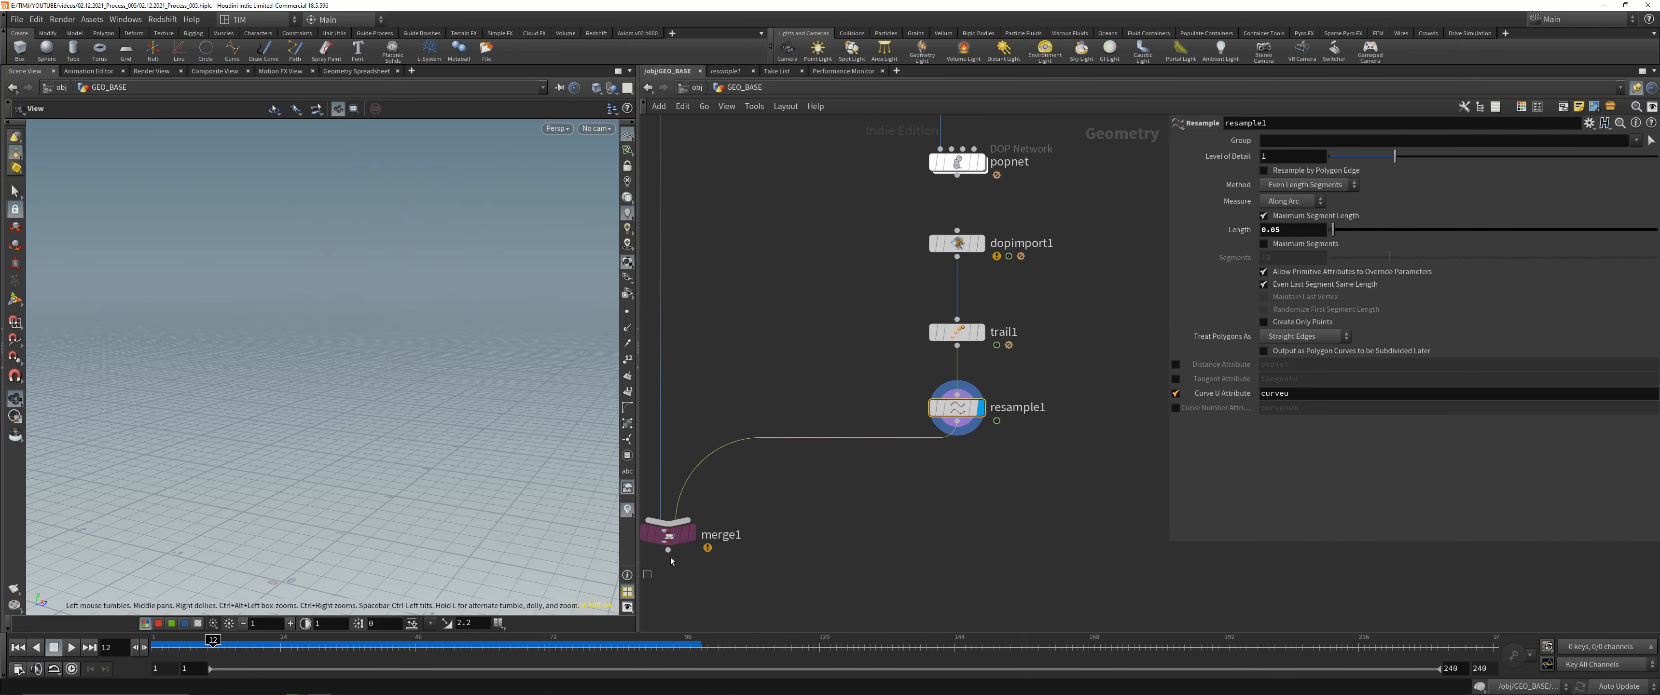
pyautogui.click(692, 534)
pyautogui.moveTo(393, 647); pyautogui.dragTo(482, 630)
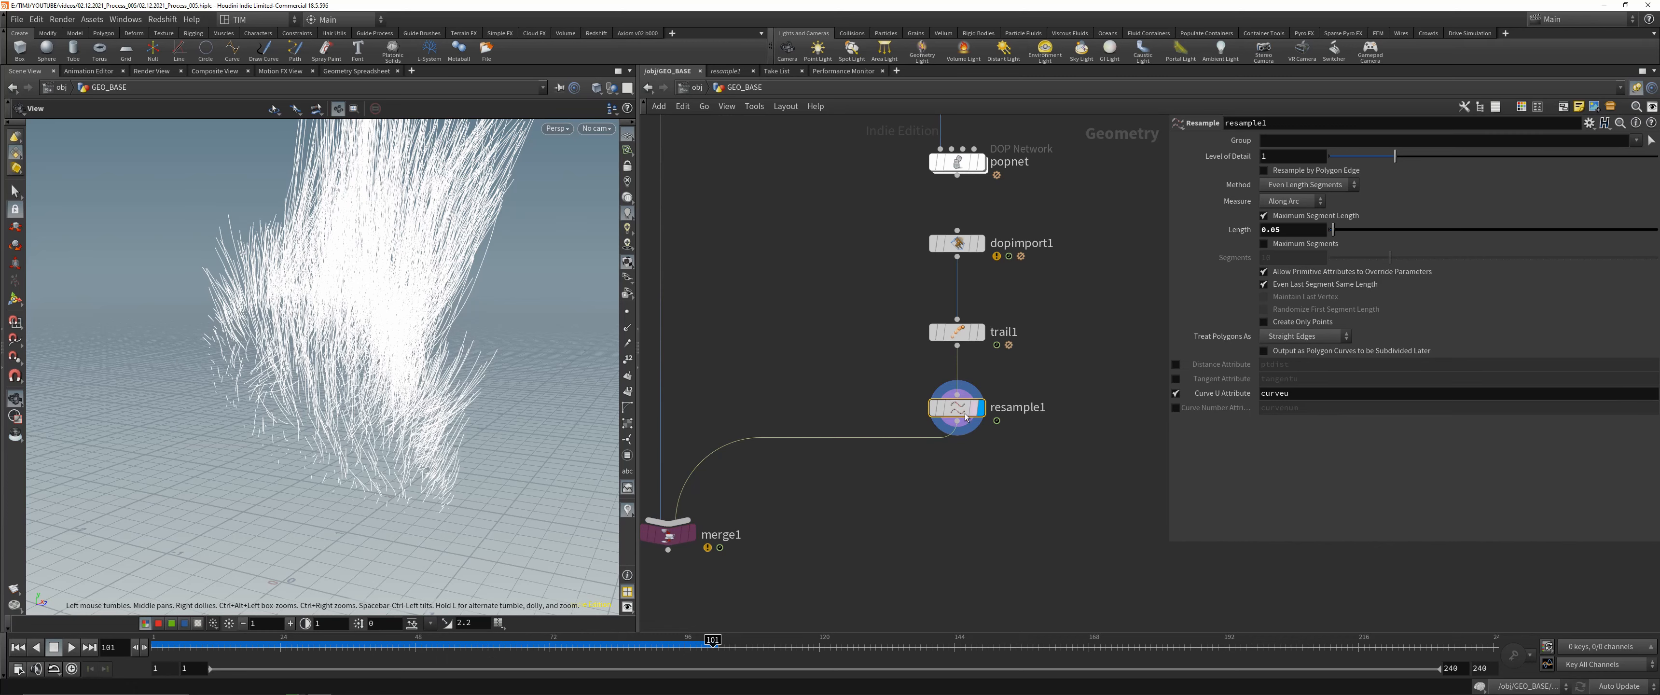
# - Visualize resample1's curveu attribute in the viewport through its node info and inspect the coloring along the trails
pyautogui.click(915, 408)
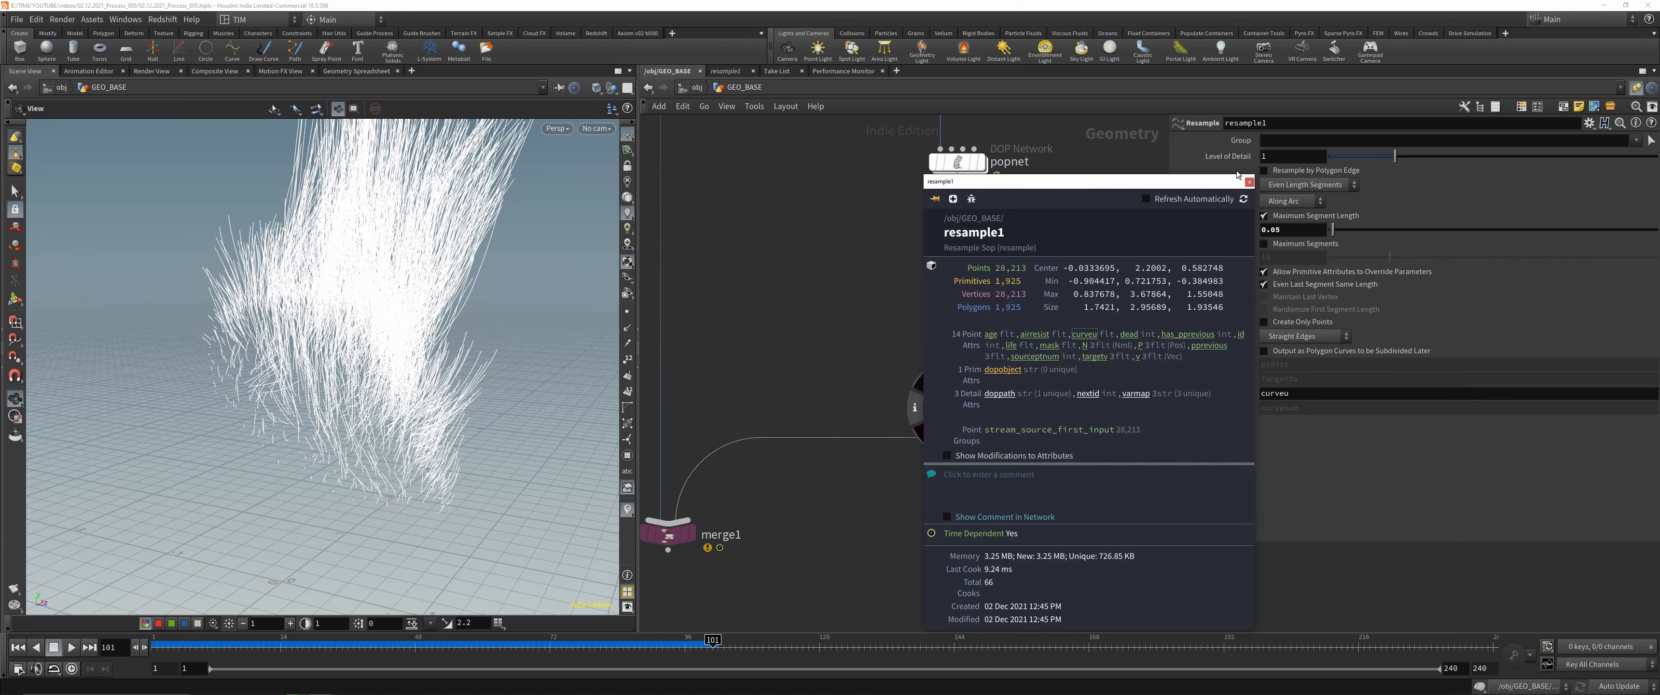
pyautogui.click(1249, 182)
pyautogui.click(980, 407)
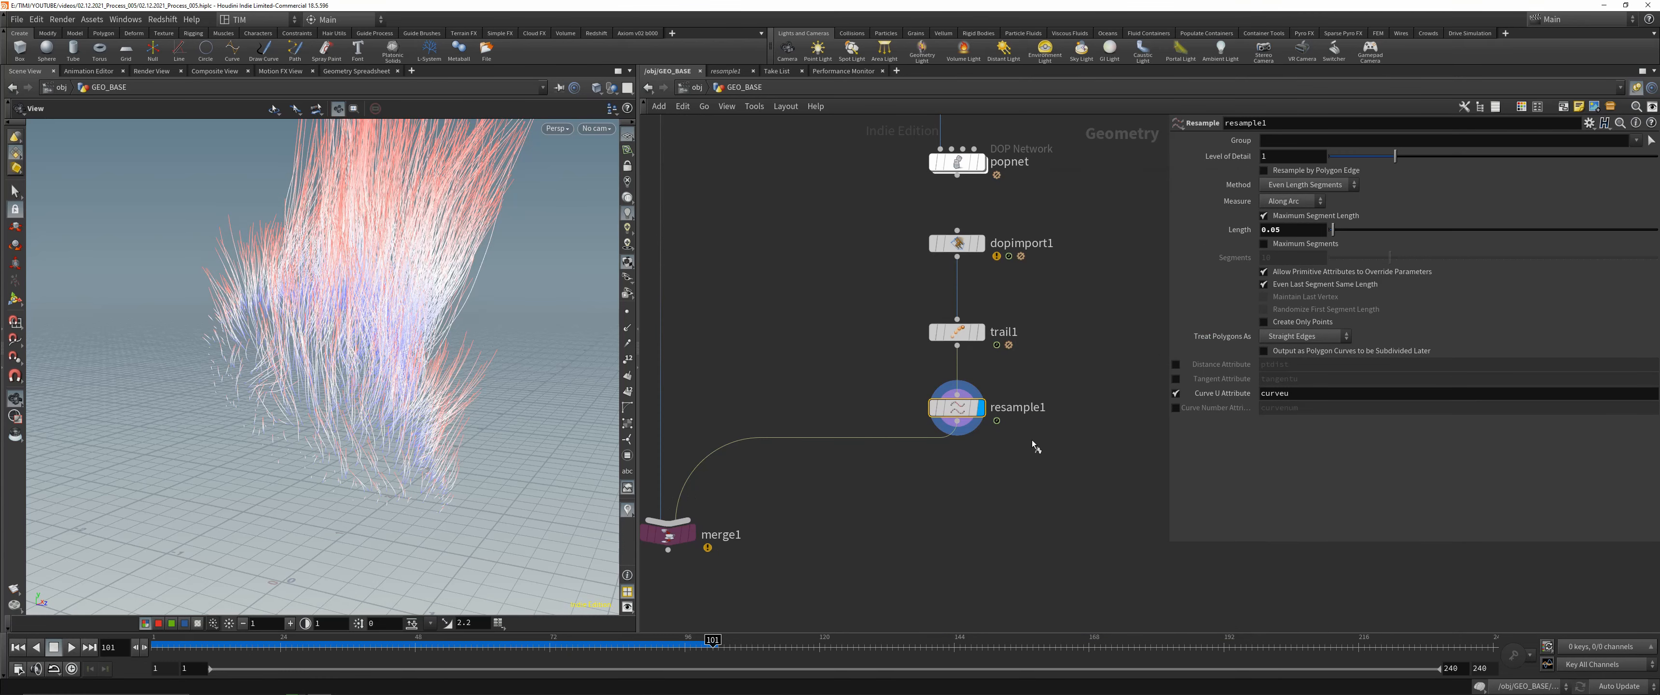
pyautogui.moveTo(355, 341); pyautogui.dragTo(395, 357)
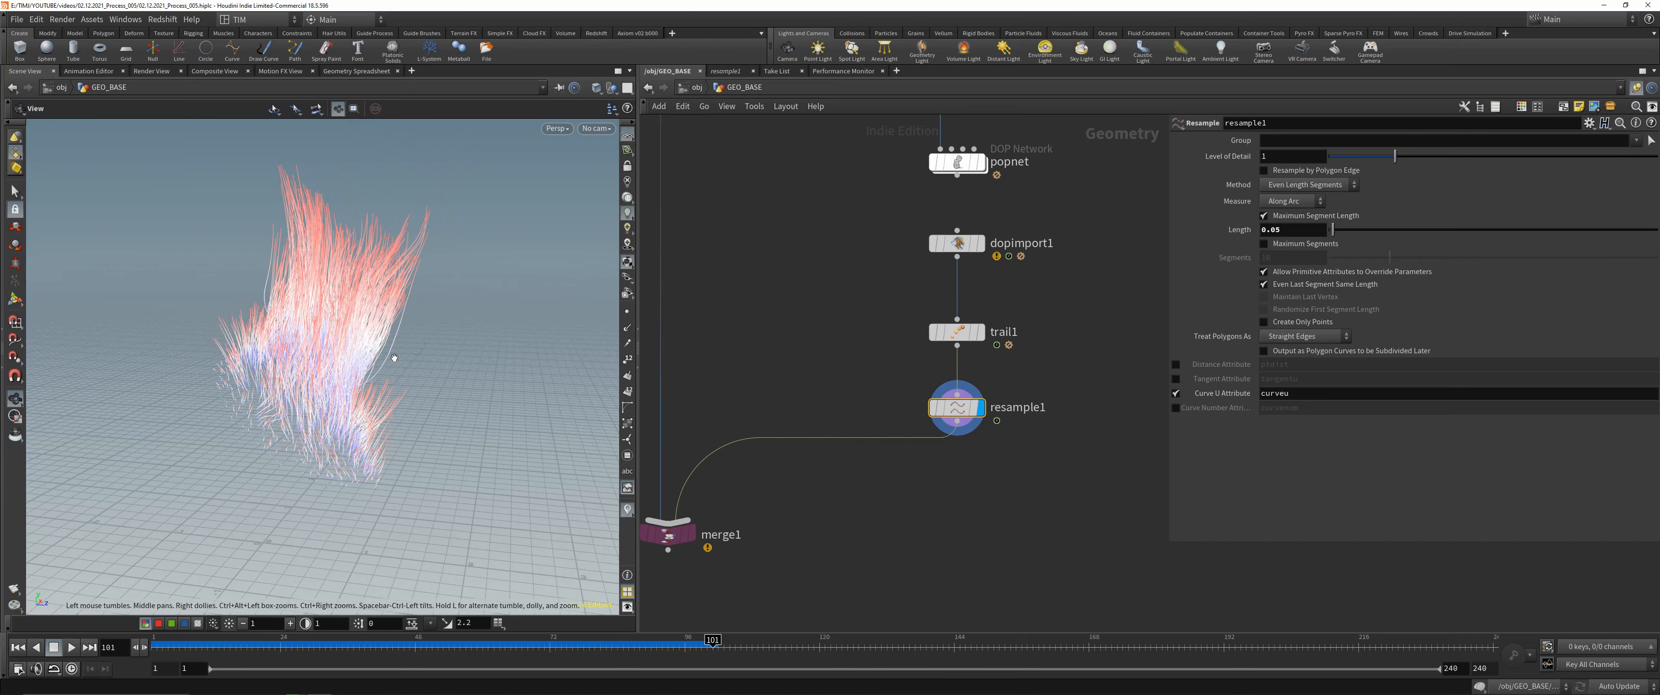
# - Display merge1 and inspect the curveu-colored trails together with the rock
pyautogui.scroll(-3, 947, 470)
pyautogui.moveTo(751, 503); pyautogui.dragTo(824, 431)
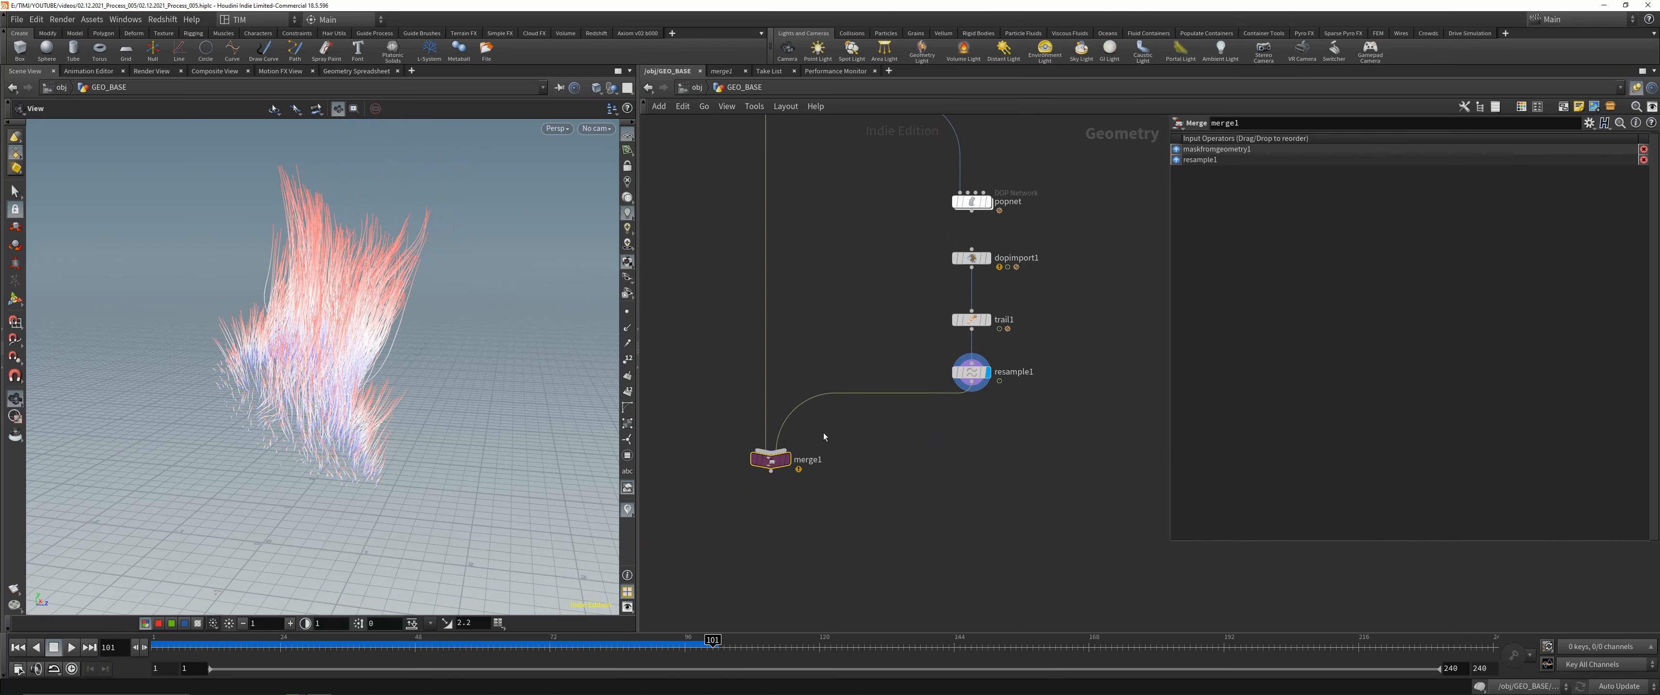
pyautogui.click(788, 459)
pyautogui.moveTo(745, 485); pyautogui.dragTo(749, 462, button='middle')
pyautogui.moveTo(274, 390); pyautogui.dragTo(335, 367)
pyautogui.scroll(2, 892, 461)
# - Add a Null node wired to resample1's output, display it, and rename it OUT_LINES
pyautogui.press('Tab')
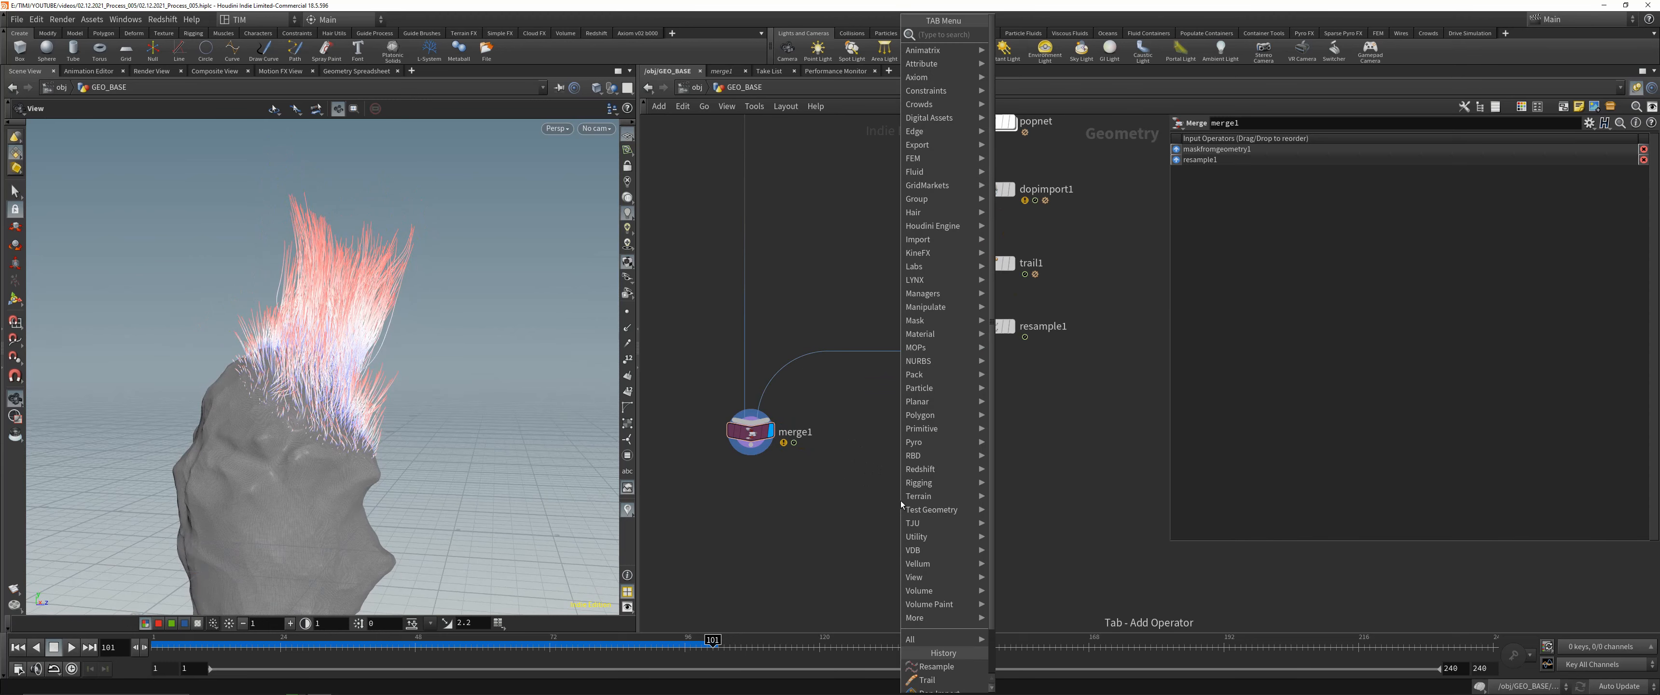
pyautogui.press('Escape')
pyautogui.press('Tab')
pyautogui.write('null')
pyautogui.press('Return')
pyautogui.click(984, 446)
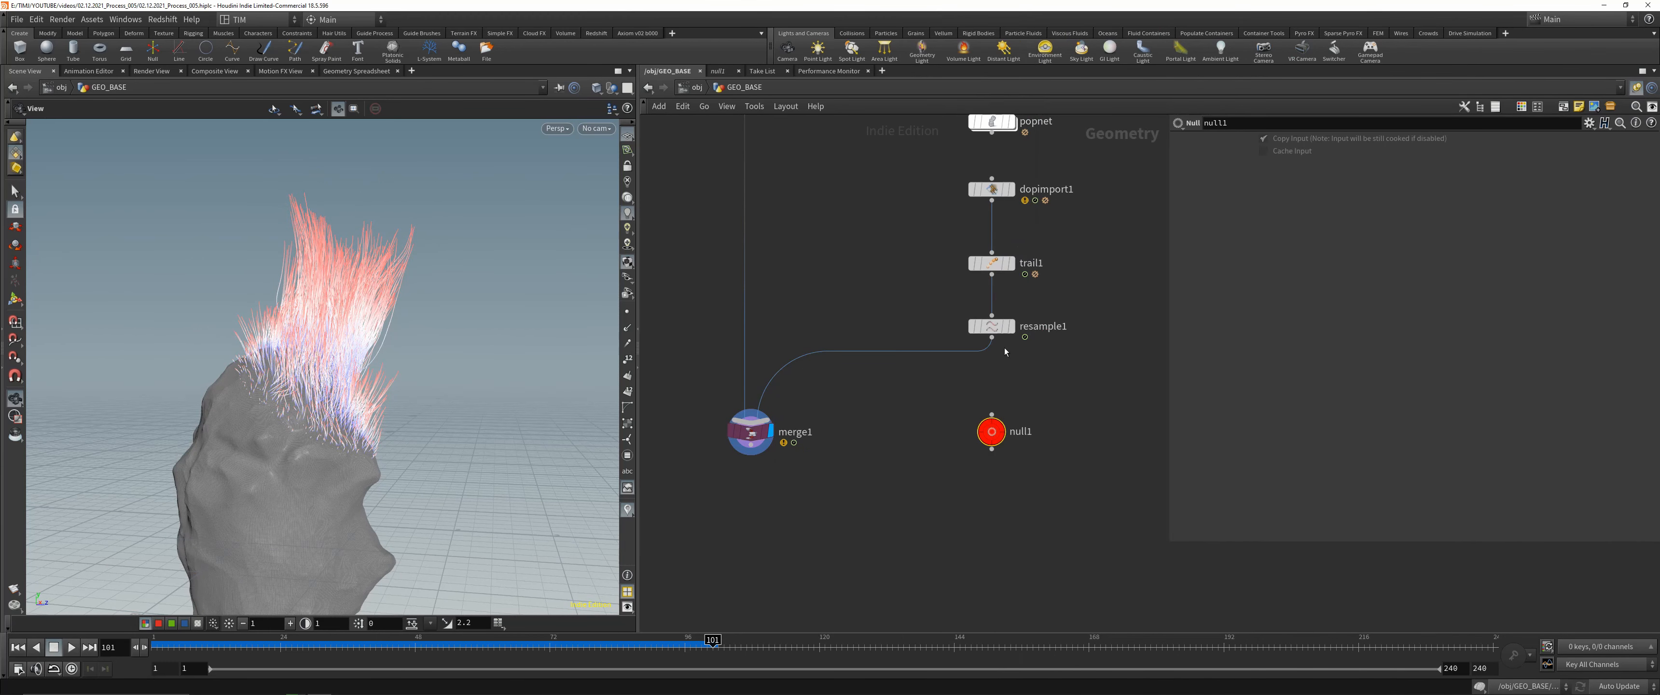
pyautogui.click(1006, 431)
pyautogui.doubleClick(1034, 432)
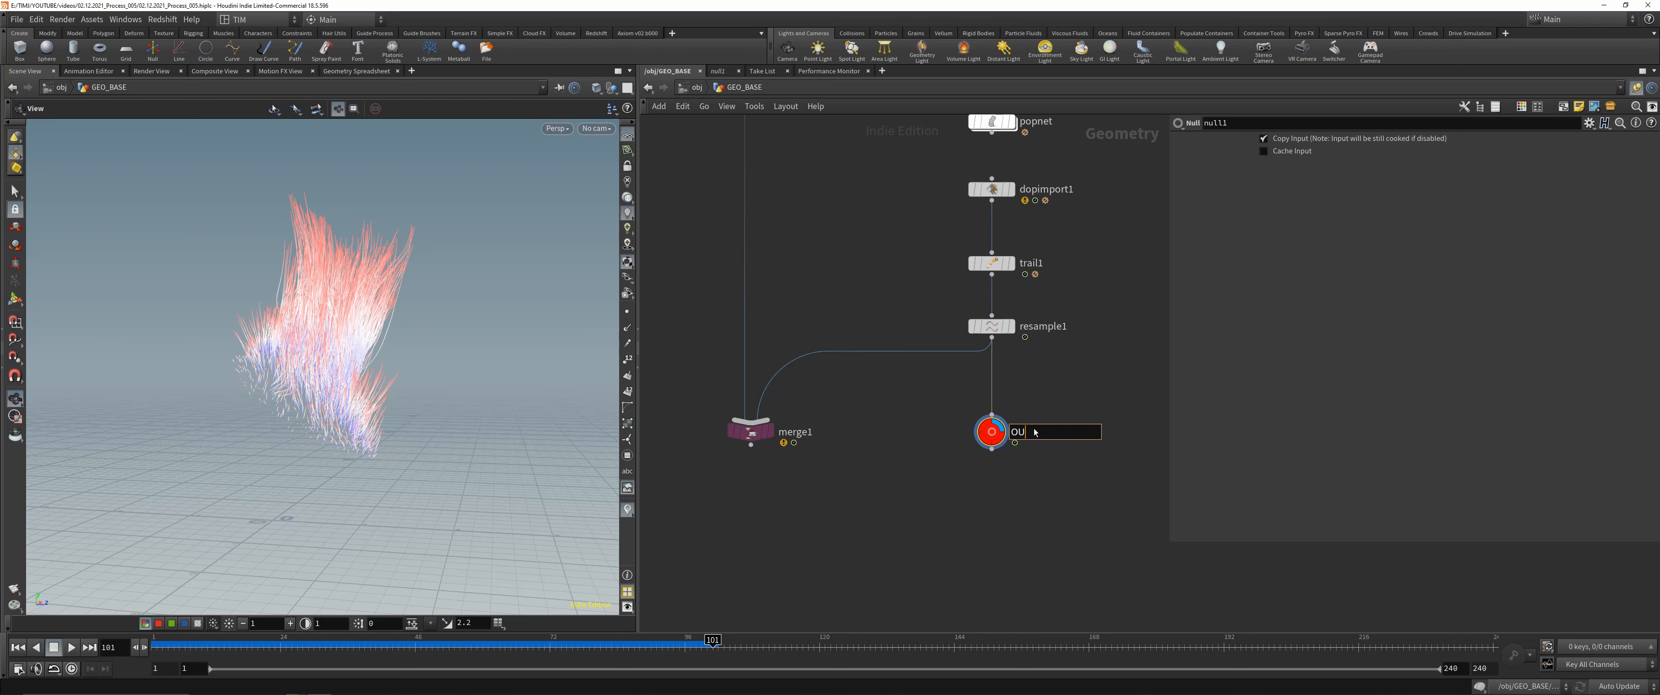
pyautogui.press('Return')
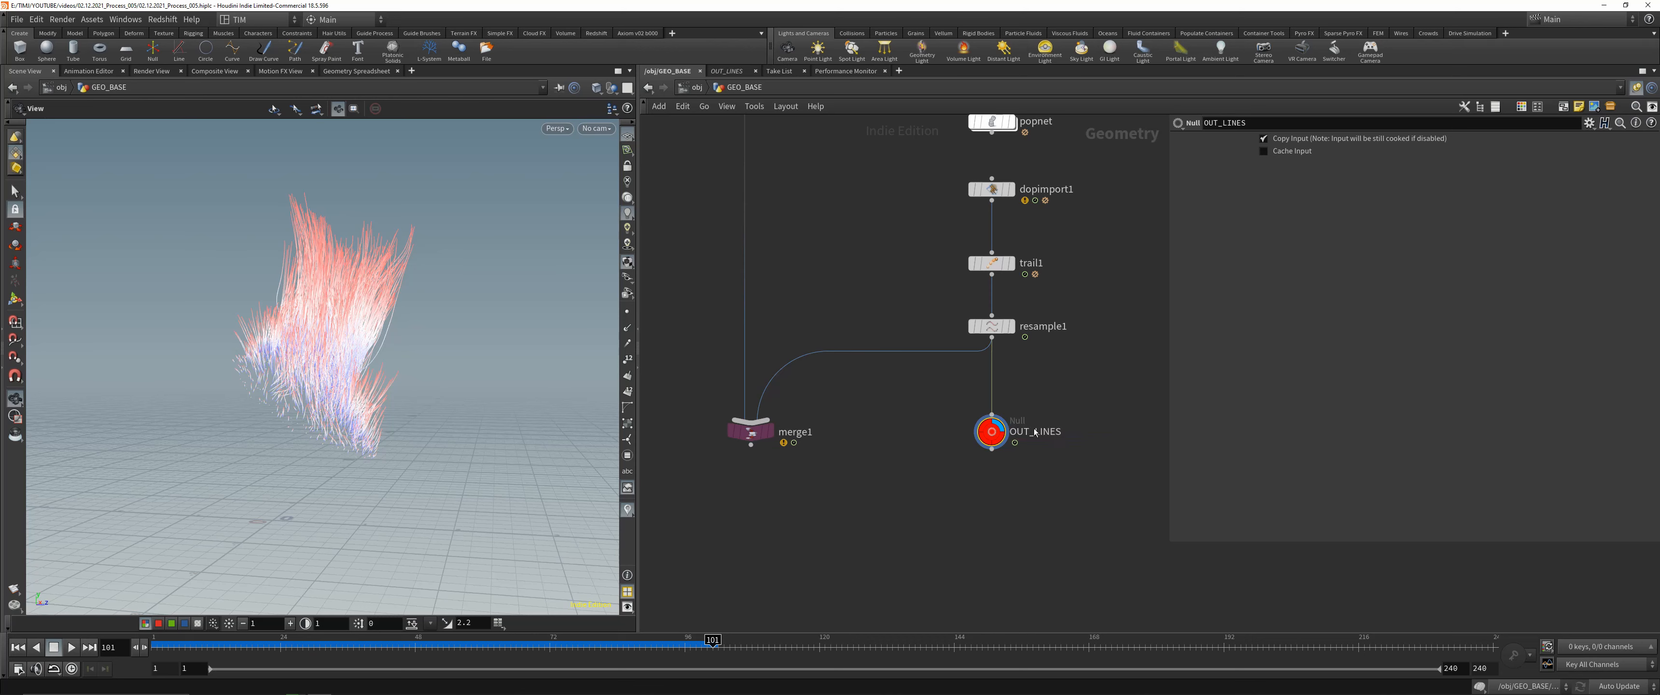
# - Move merge1 lower in the network and examine the displayed OUT_LINES trails from several angles
pyautogui.moveTo(751, 430); pyautogui.dragTo(757, 503)
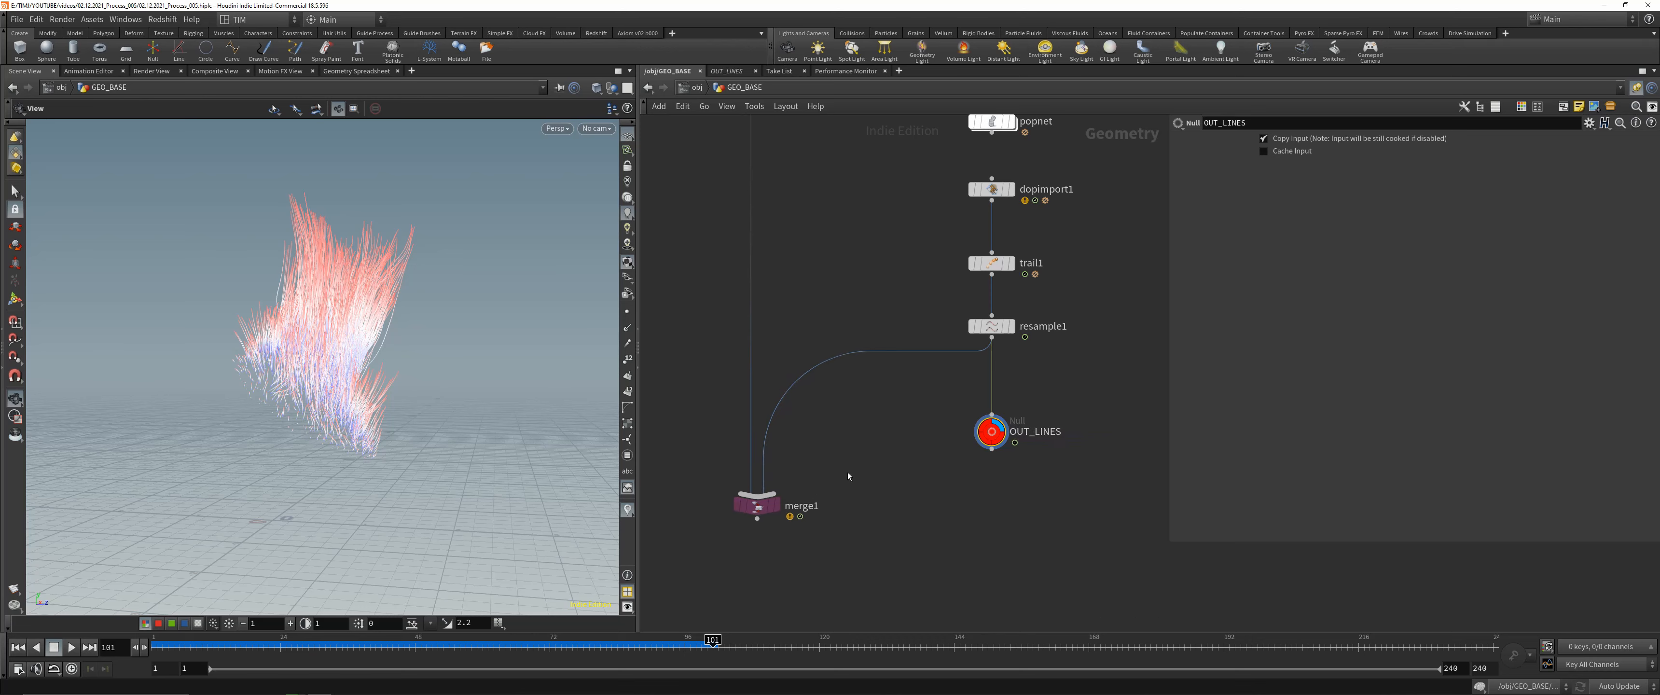
pyautogui.scroll(-2, 847, 472)
pyautogui.scroll(2, 863, 449)
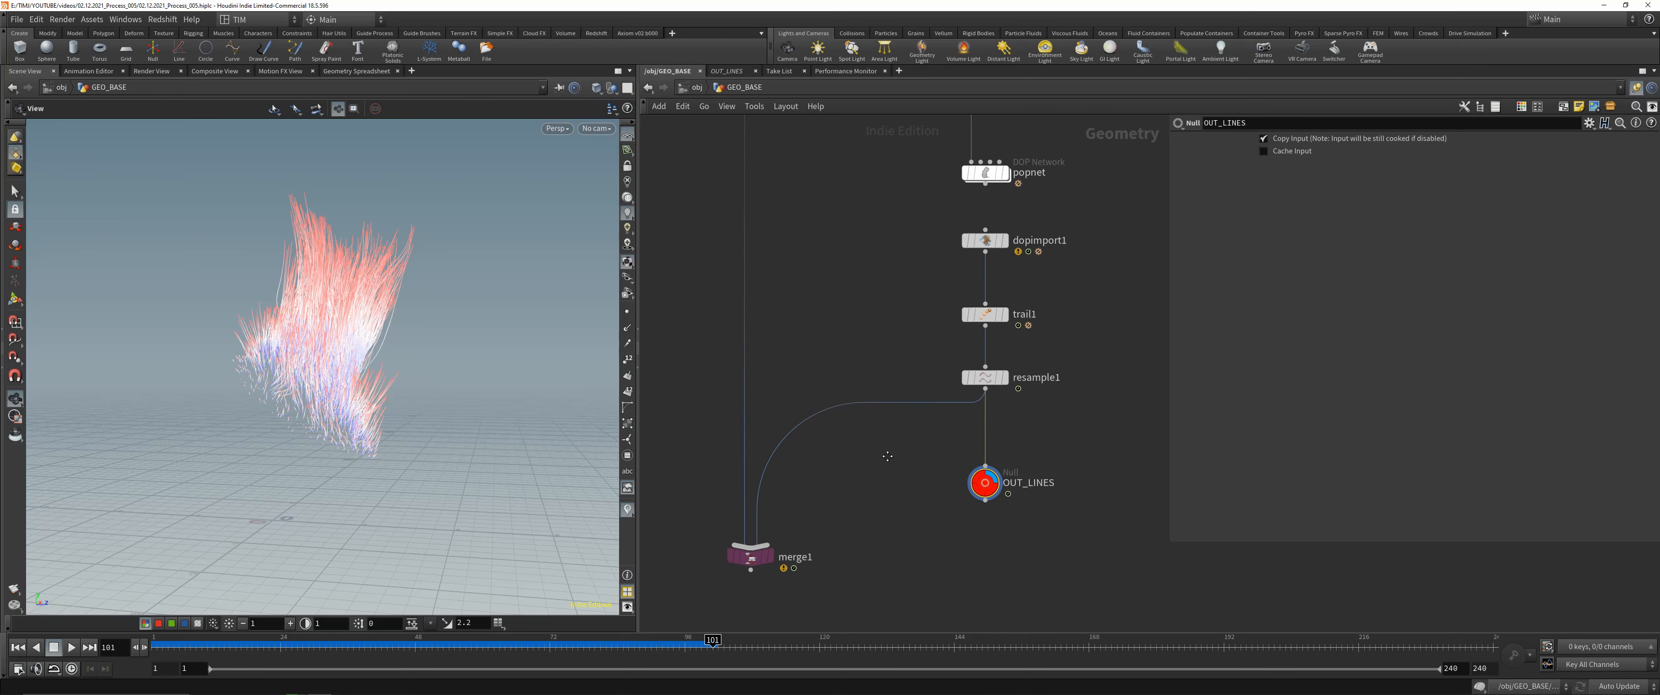
pyautogui.moveTo(375, 353); pyautogui.dragTo(336, 334)
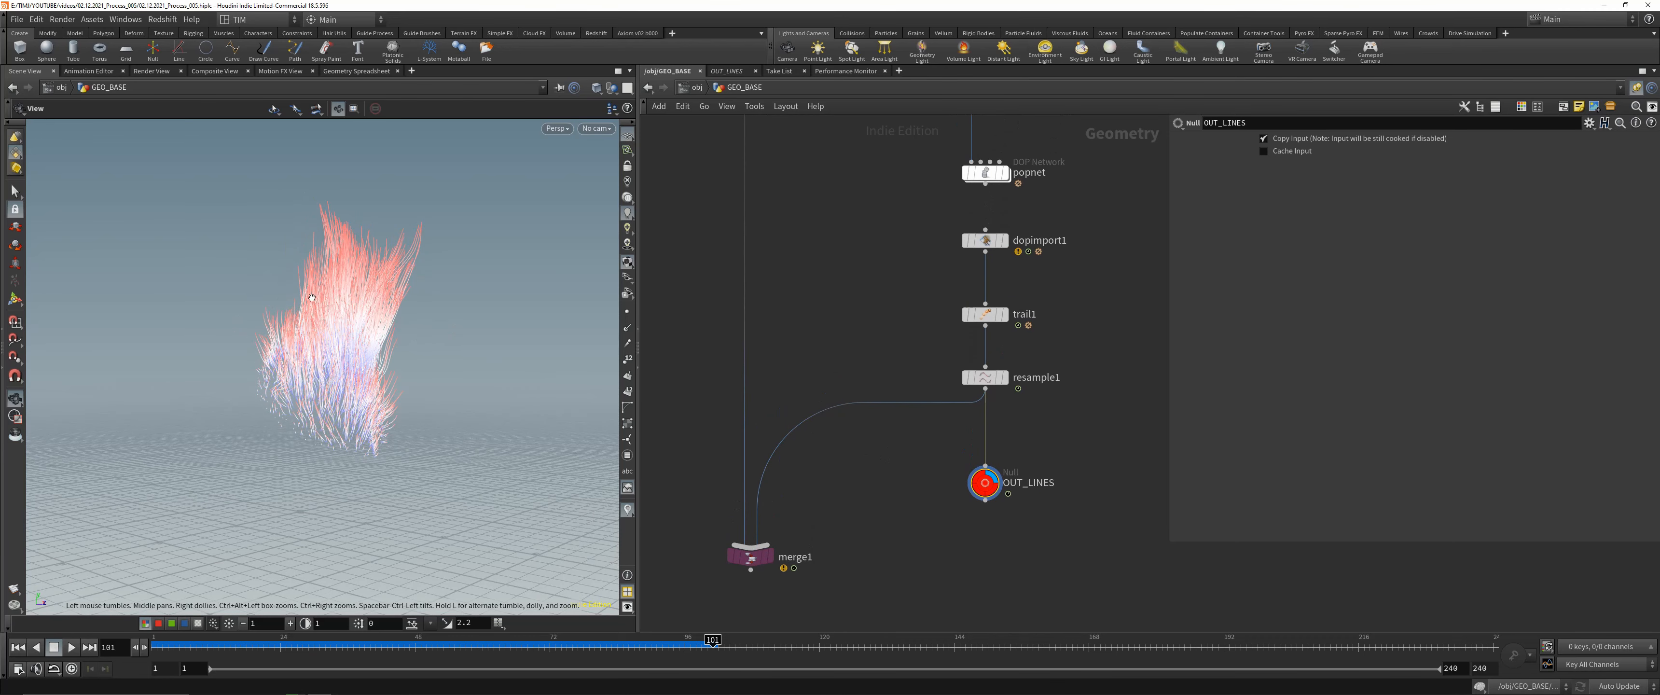
pyautogui.moveTo(285, 308); pyautogui.dragTo(220, 322, button='right')
pyautogui.moveTo(280, 259); pyautogui.dragTo(333, 347, button='right')
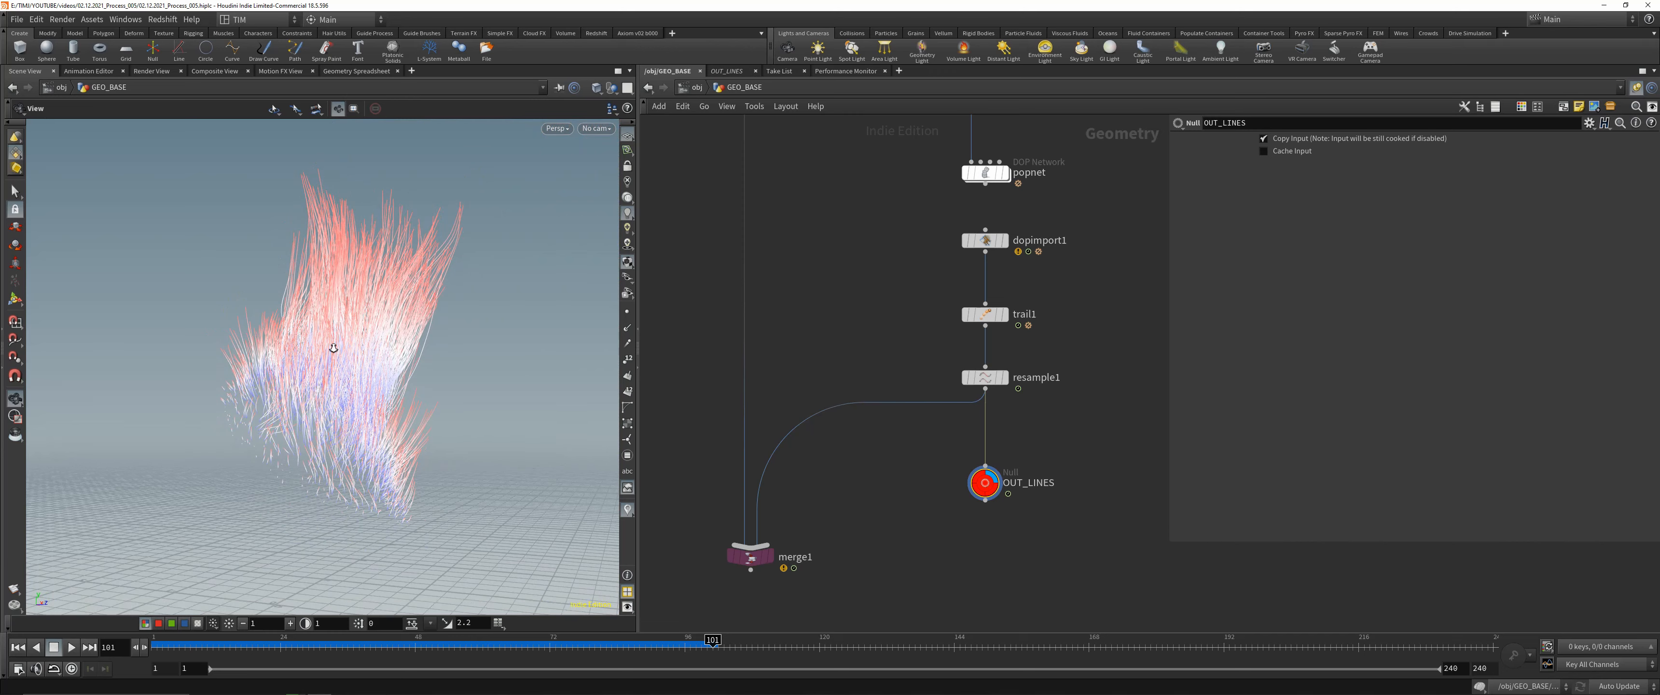
pyautogui.scroll(-2, 1026, 321)
pyautogui.scroll(3, 978, 451)
# - Place a copy of the OUT_LINES null below merge1 and cut the wire from resample1 to merge1
pyautogui.keyDown('alt'); pyautogui.moveTo(1018, 418); pyautogui.dragTo(749, 580); pyautogui.keyUp('alt')
pyautogui.press('y')
pyautogui.scroll(-5, 840, 456)
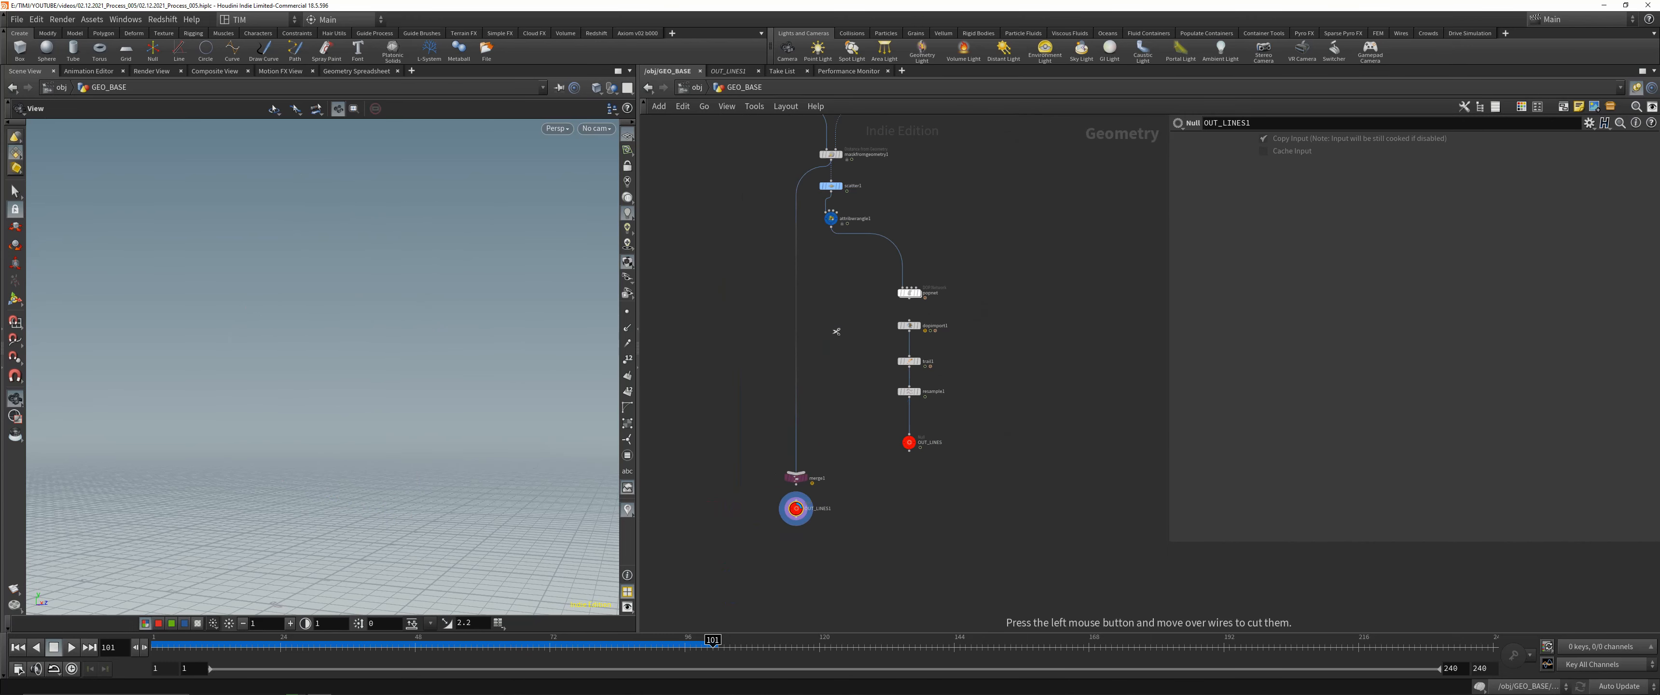
# - Wire the rock geometry to the copied null instead of merge1, move the null beside merge1, and rename it OUT_BASE
pyautogui.click(832, 161)
pyautogui.click(797, 500)
pyautogui.moveTo(797, 510); pyautogui.dragTo(863, 499)
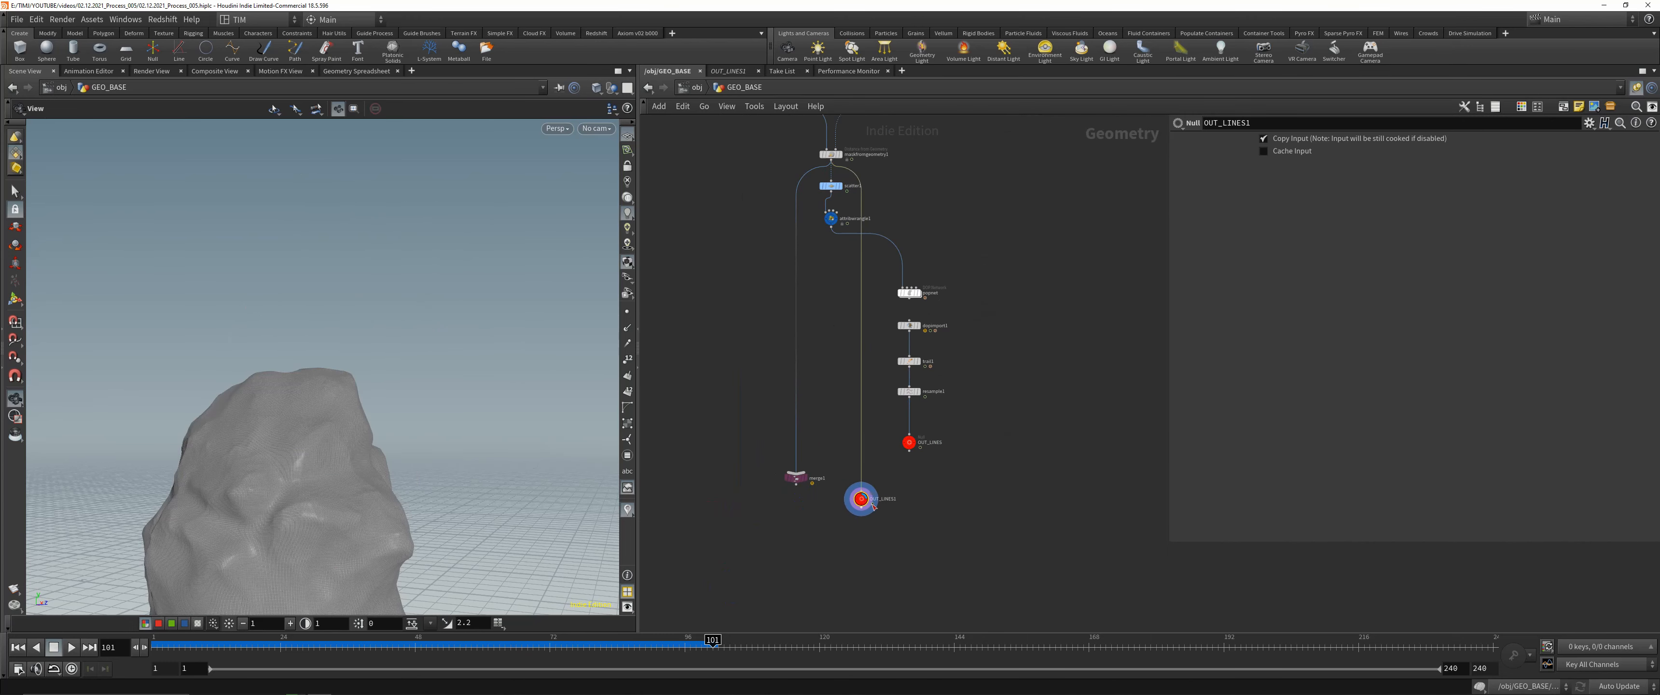
pyautogui.scroll(5, 874, 504)
pyautogui.doubleClick(894, 490)
pyautogui.write('OUT_BASE')
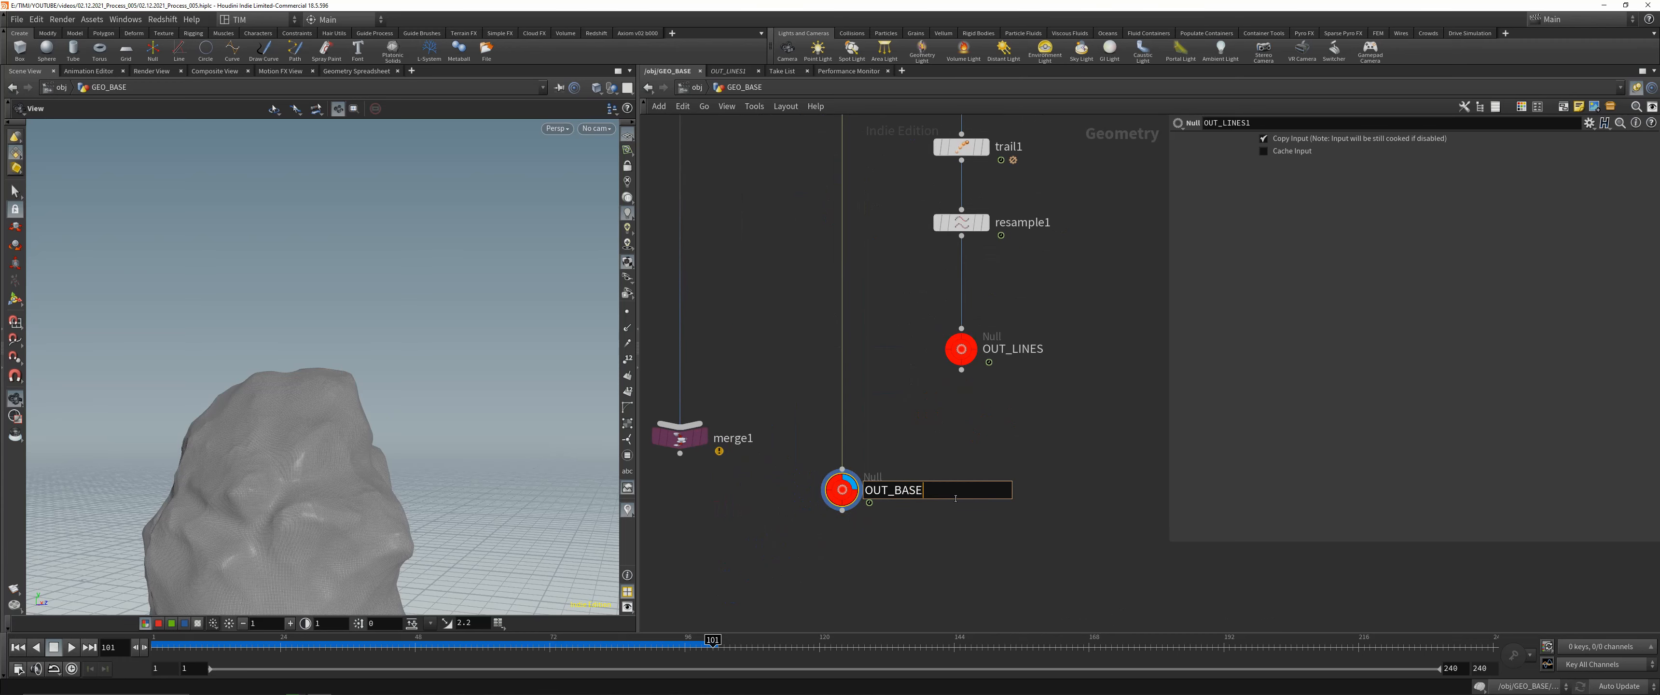
pyautogui.press('Return')
pyautogui.moveTo(886, 531); pyautogui.dragTo(888, 458, button='middle')
pyautogui.press('Tab')
pyautogui.write('ma')
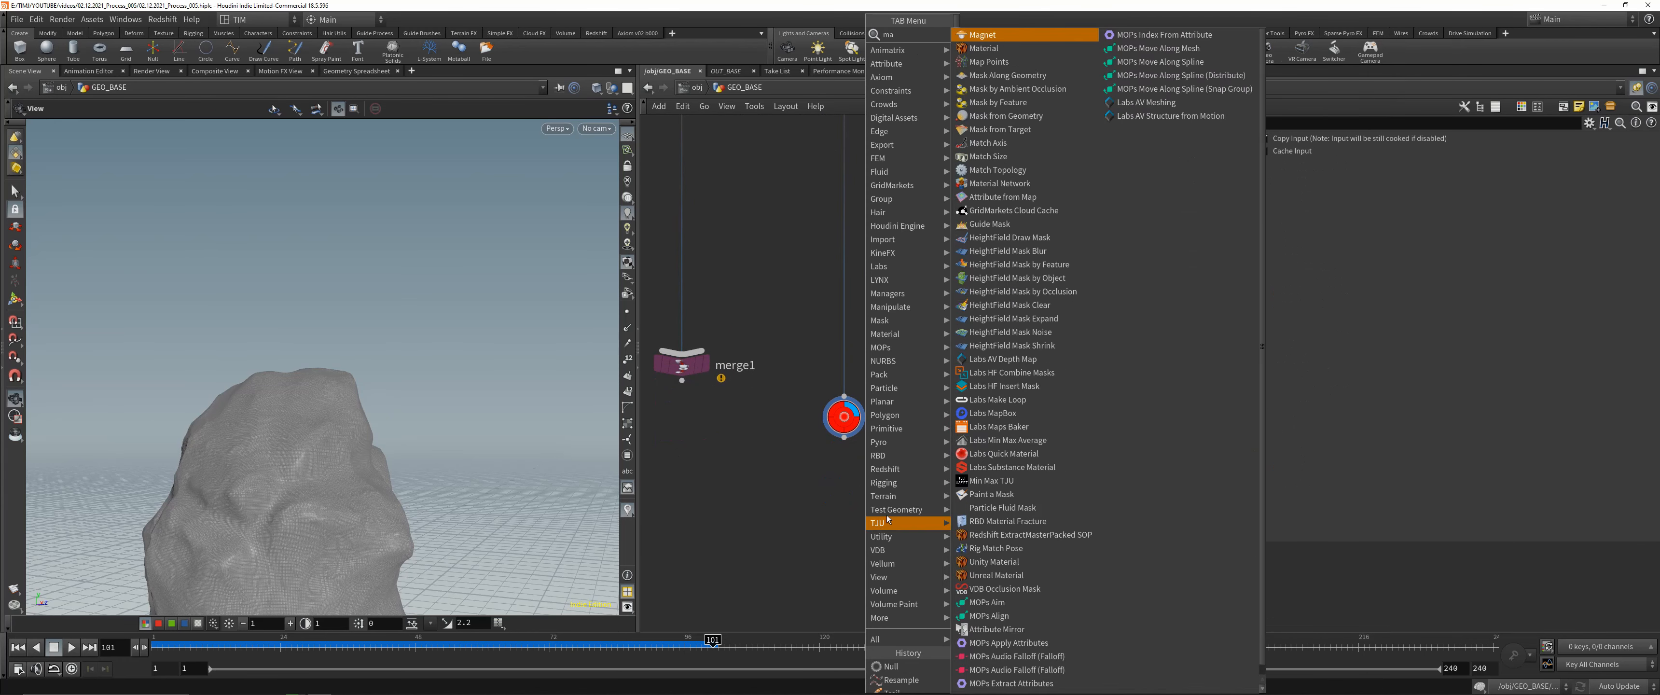
pyautogui.write('tn')
pyautogui.click(980, 35)
pyautogui.click(842, 497)
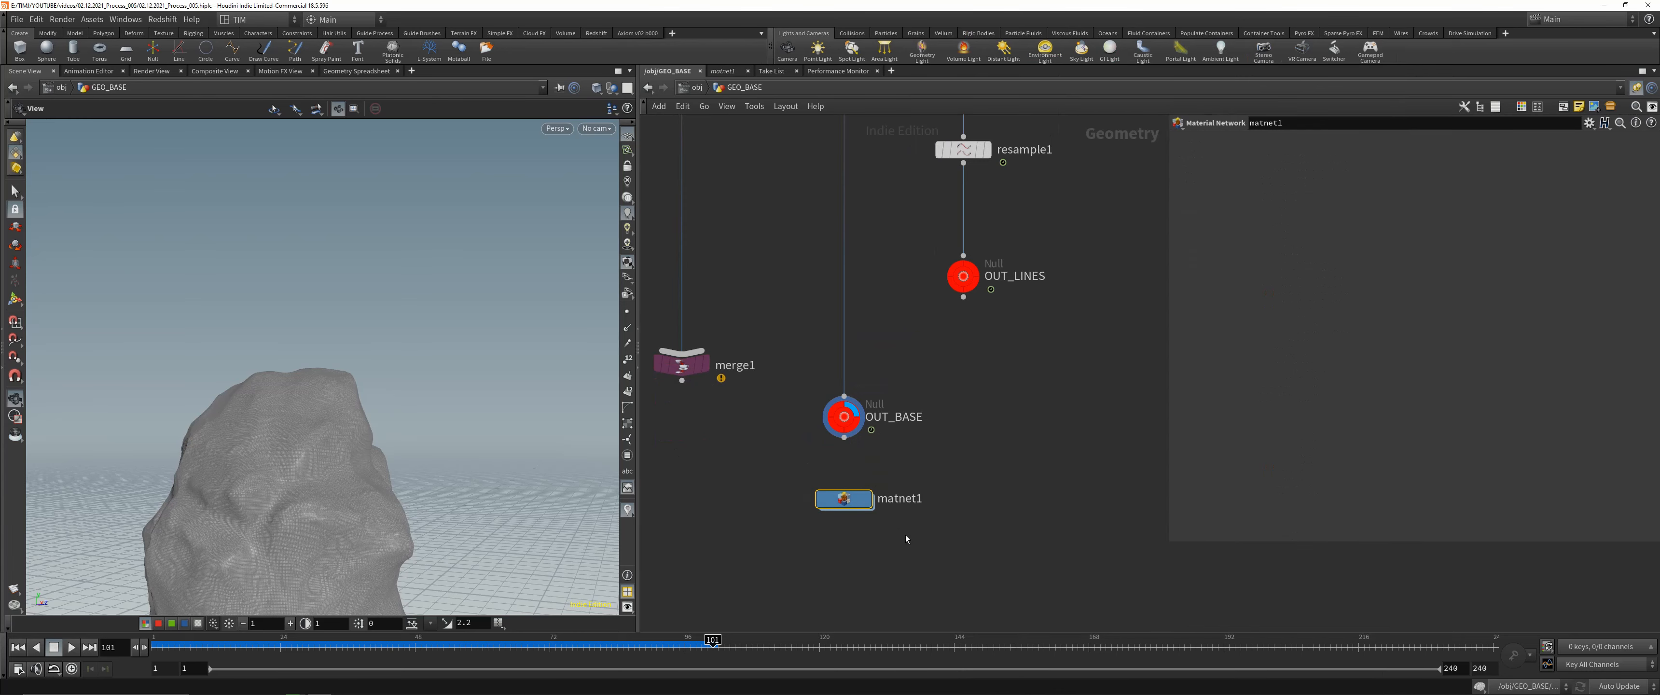
pyautogui.press('Delete')
# - Add a Material node wired below OUT_BASE, display it, and rename it RS_MAT
pyautogui.press('Tab')
pyautogui.write('mate')
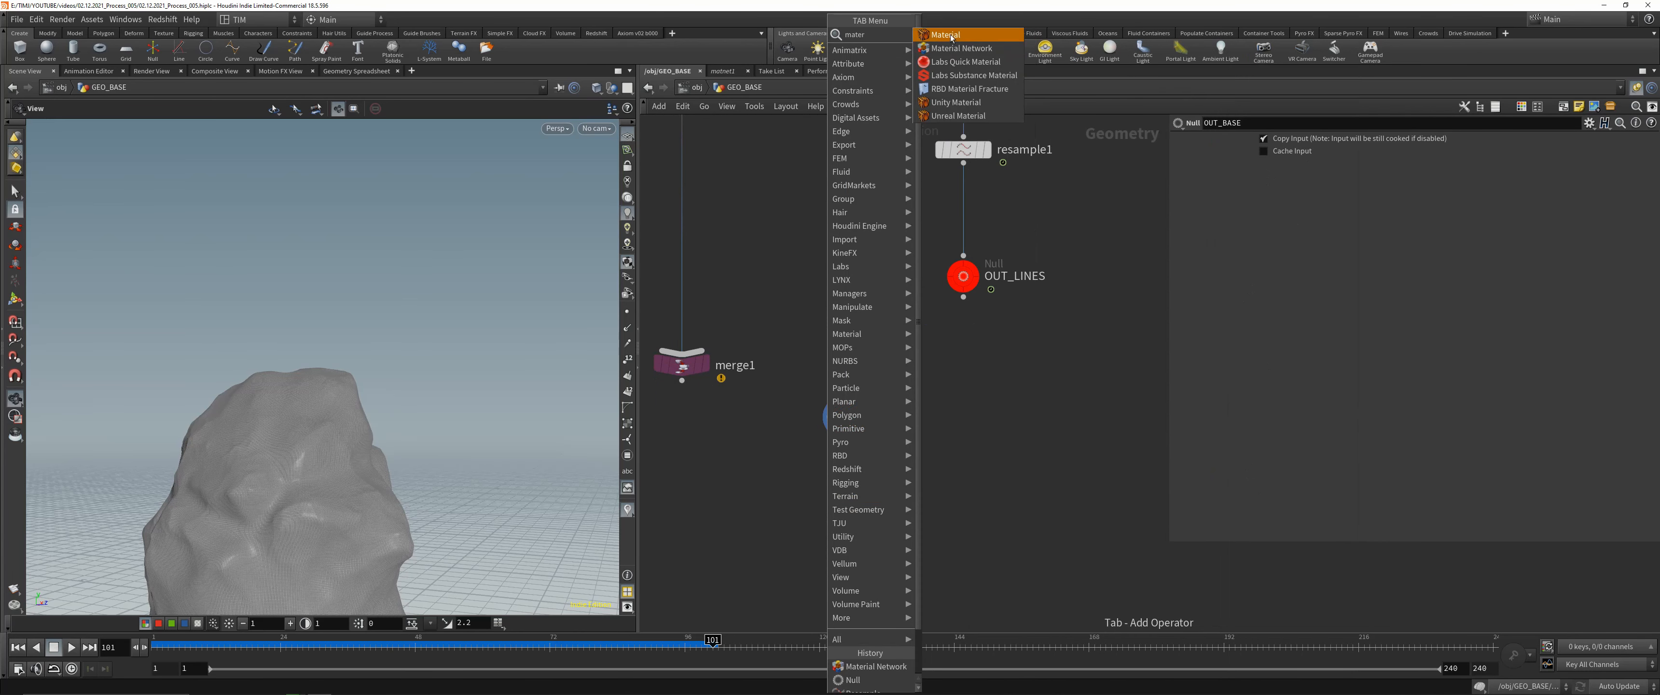
pyautogui.press('Return')
pyautogui.click(844, 503)
pyautogui.click(867, 503)
pyautogui.doubleClick(902, 503)
pyautogui.write('RS_MAT_')
pyautogui.press('BackSpace')
pyautogui.press('Return')
# - Delete the old merge1 node beside the OUT_BASE branch
pyautogui.scroll(-3, 938, 398)
pyautogui.scroll(1, 963, 396)
pyautogui.moveTo(962, 395); pyautogui.dragTo(931, 432, button='middle')
pyautogui.moveTo(848, 314); pyautogui.dragTo(968, 430)
pyautogui.scroll(-3, 913, 390)
pyautogui.moveTo(754, 446); pyautogui.dragTo(820, 378)
pyautogui.press('Delete')
pyautogui.moveTo(805, 312); pyautogui.dragTo(787, 463, button='middle')
pyautogui.scroll(1, 847, 467)
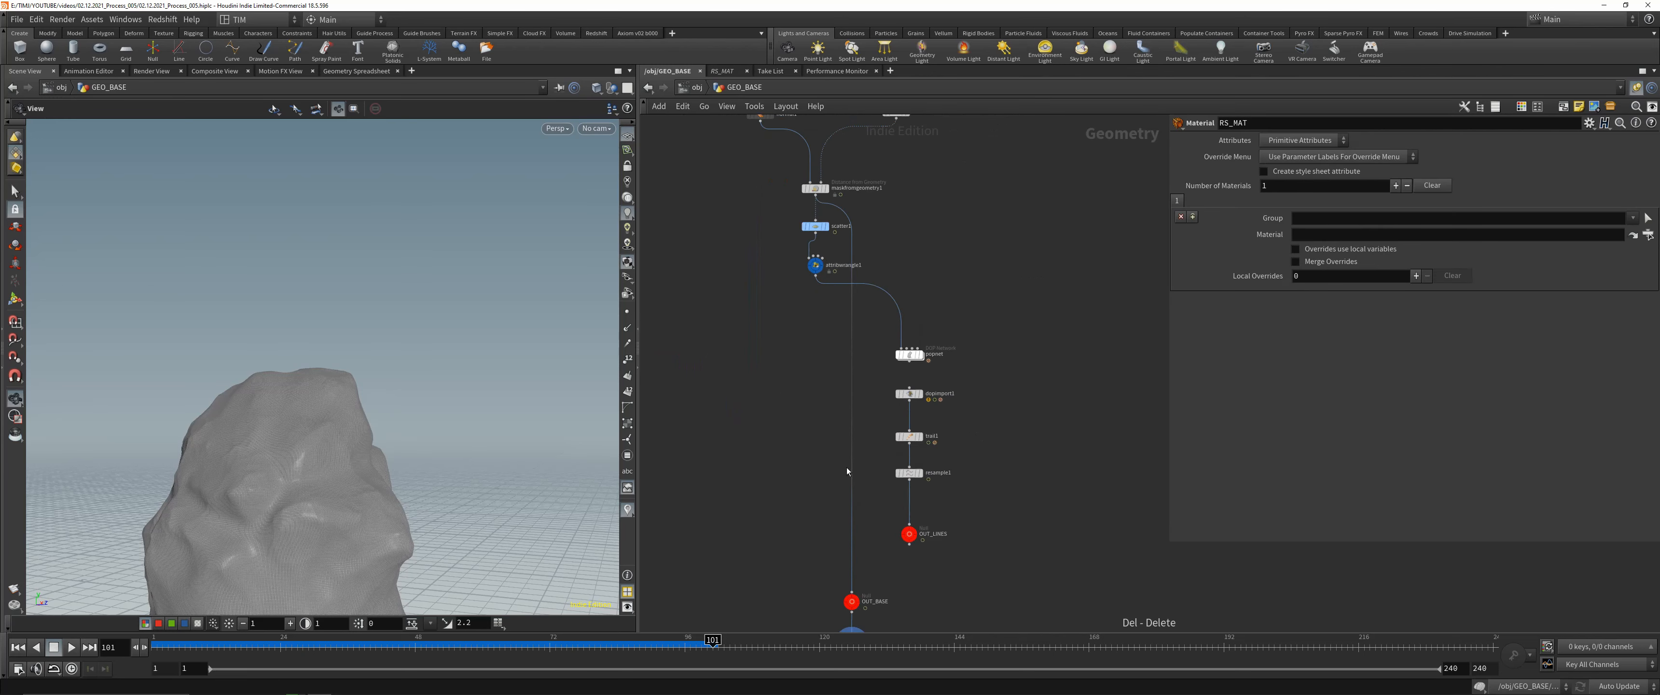
# - Merge OUT_BASE and OUT_LINES into a new Merge node placed well beside the RS_MAT node
pyautogui.moveTo(882, 555); pyautogui.dragTo(902, 401, button='middle')
pyautogui.scroll(2, 902, 401)
pyautogui.click(858, 465)
pyautogui.keyDown('shift'); pyautogui.click(941, 369); pyautogui.keyUp('shift')
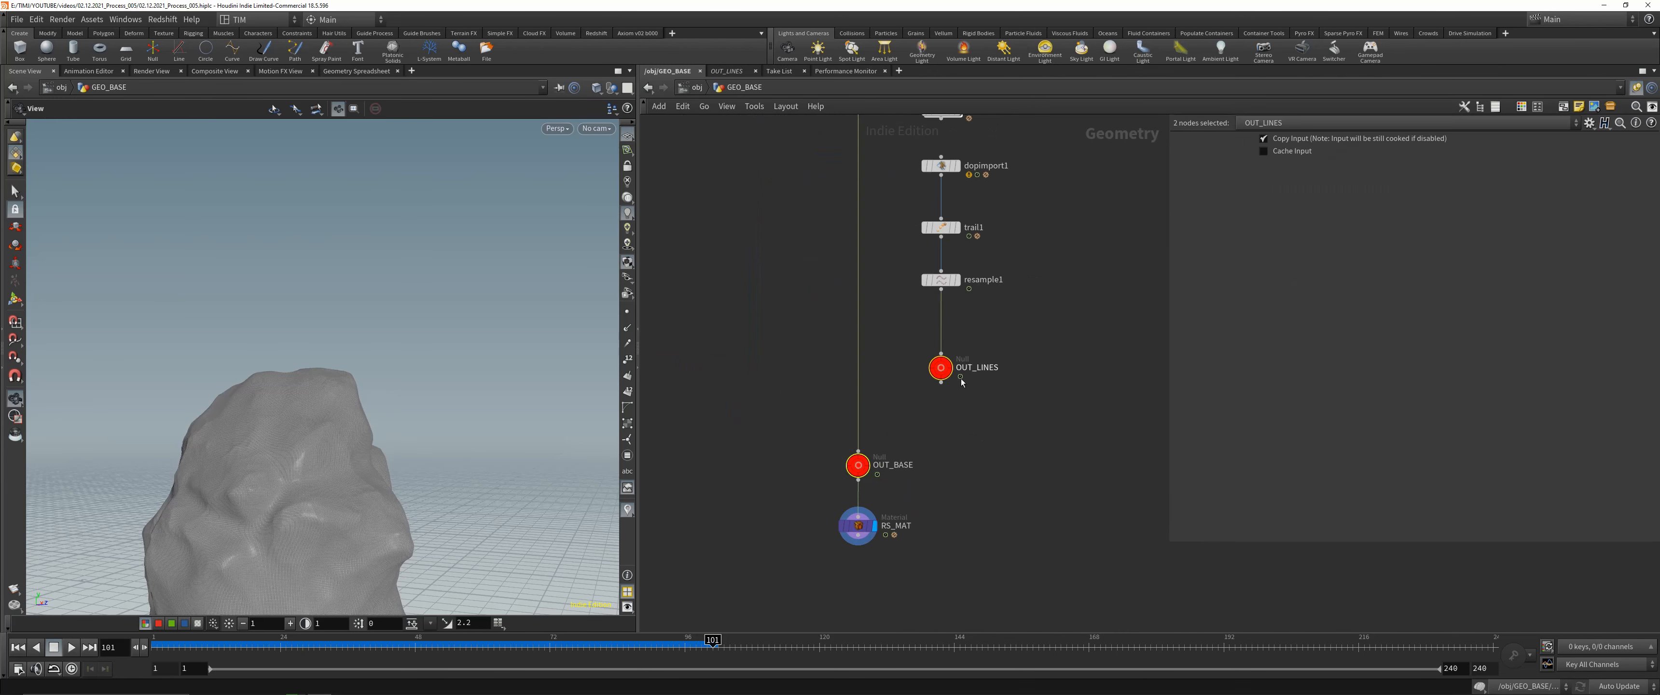
pyautogui.keyDown('alt'); pyautogui.moveTo(941, 382); pyautogui.dragTo(1135, 511); pyautogui.keyUp('alt')
pyautogui.press('Escape')
pyautogui.moveTo(1145, 583); pyautogui.dragTo(1026, 507, button='middle')
pyautogui.click(1015, 436)
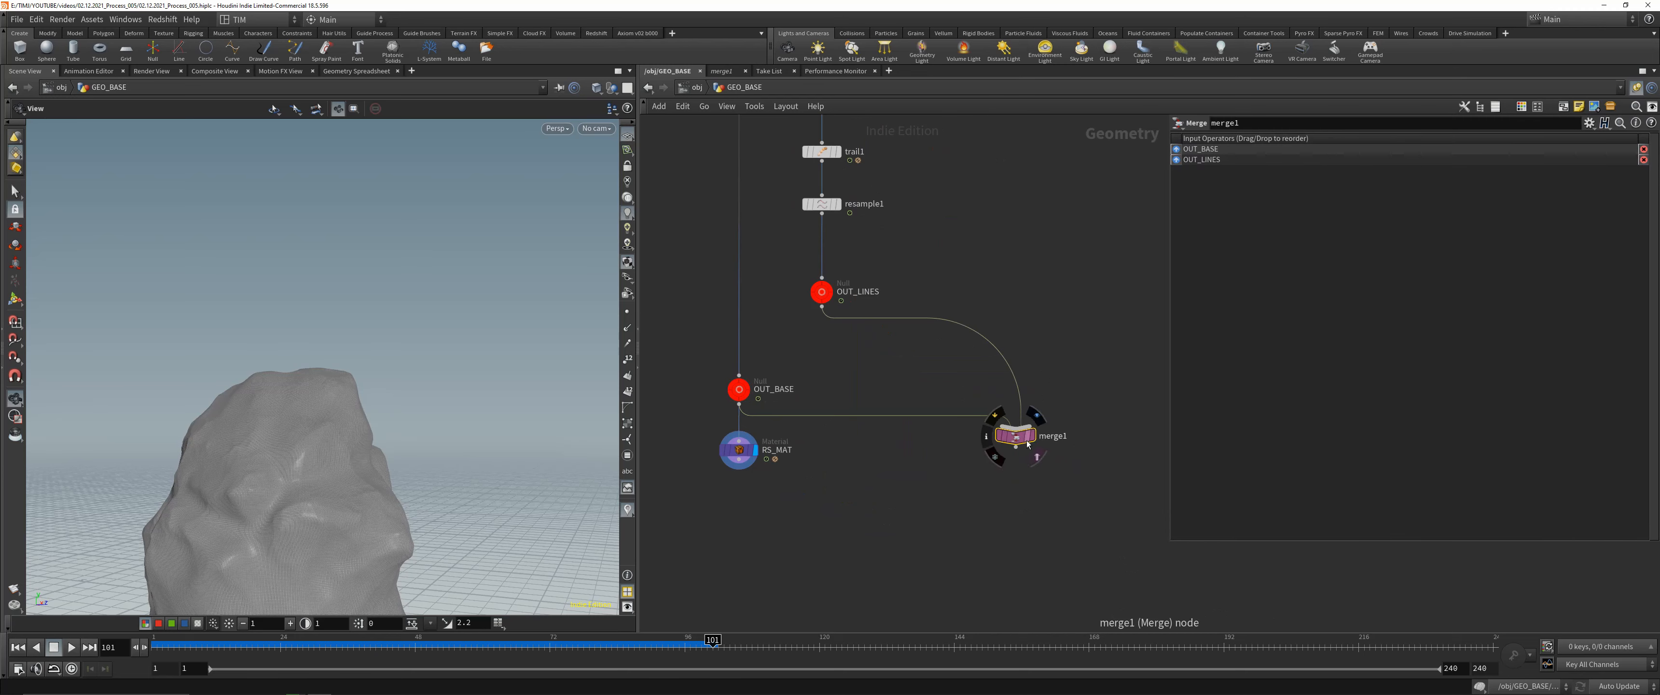
pyautogui.moveTo(1015, 436); pyautogui.dragTo(1100, 450)
# - Add a Null node wired to merge1's output, display it, and color it purple
pyautogui.click(1099, 460)
pyautogui.click(1072, 535)
pyautogui.write('null')
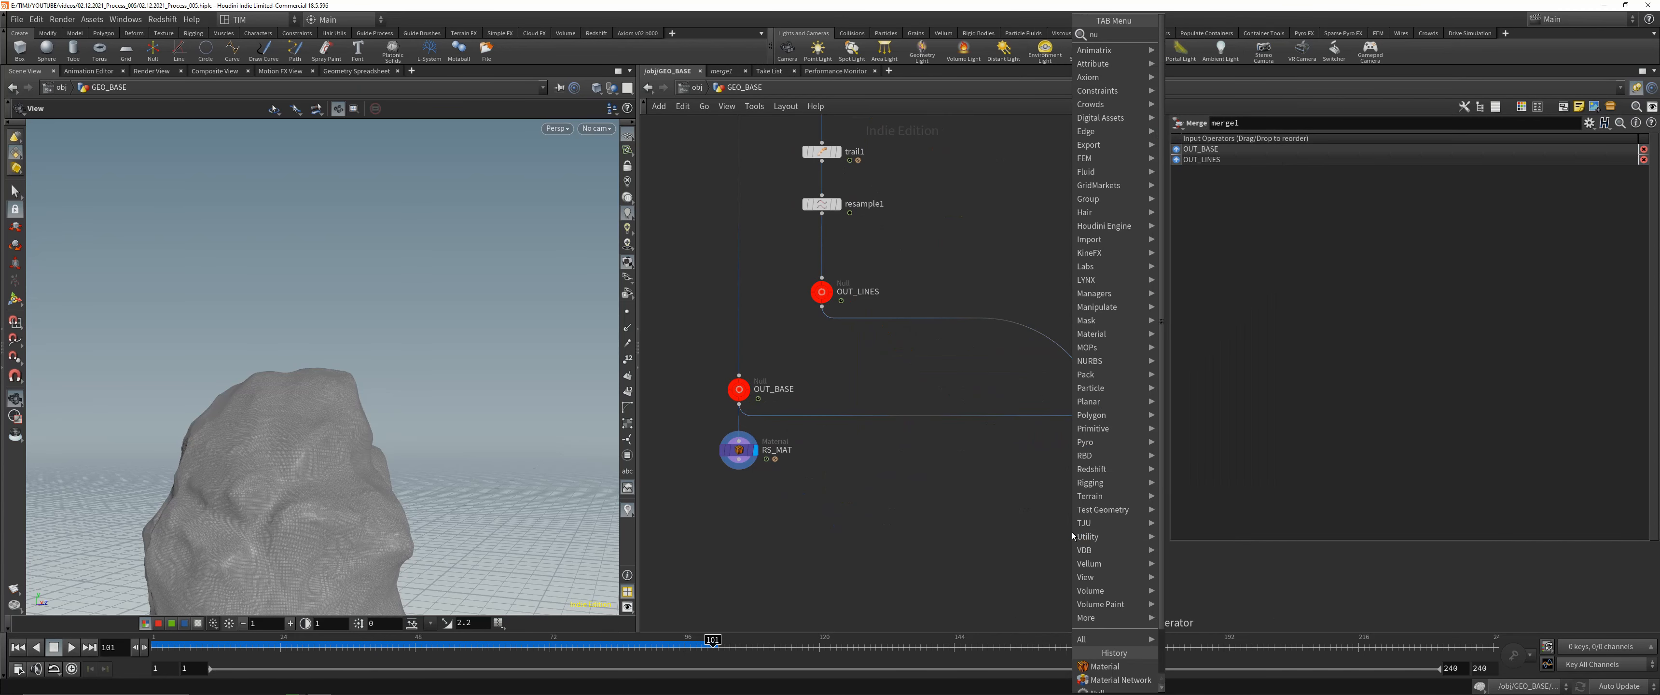
pyautogui.press('Return')
pyautogui.click(1105, 509)
pyautogui.press('c')
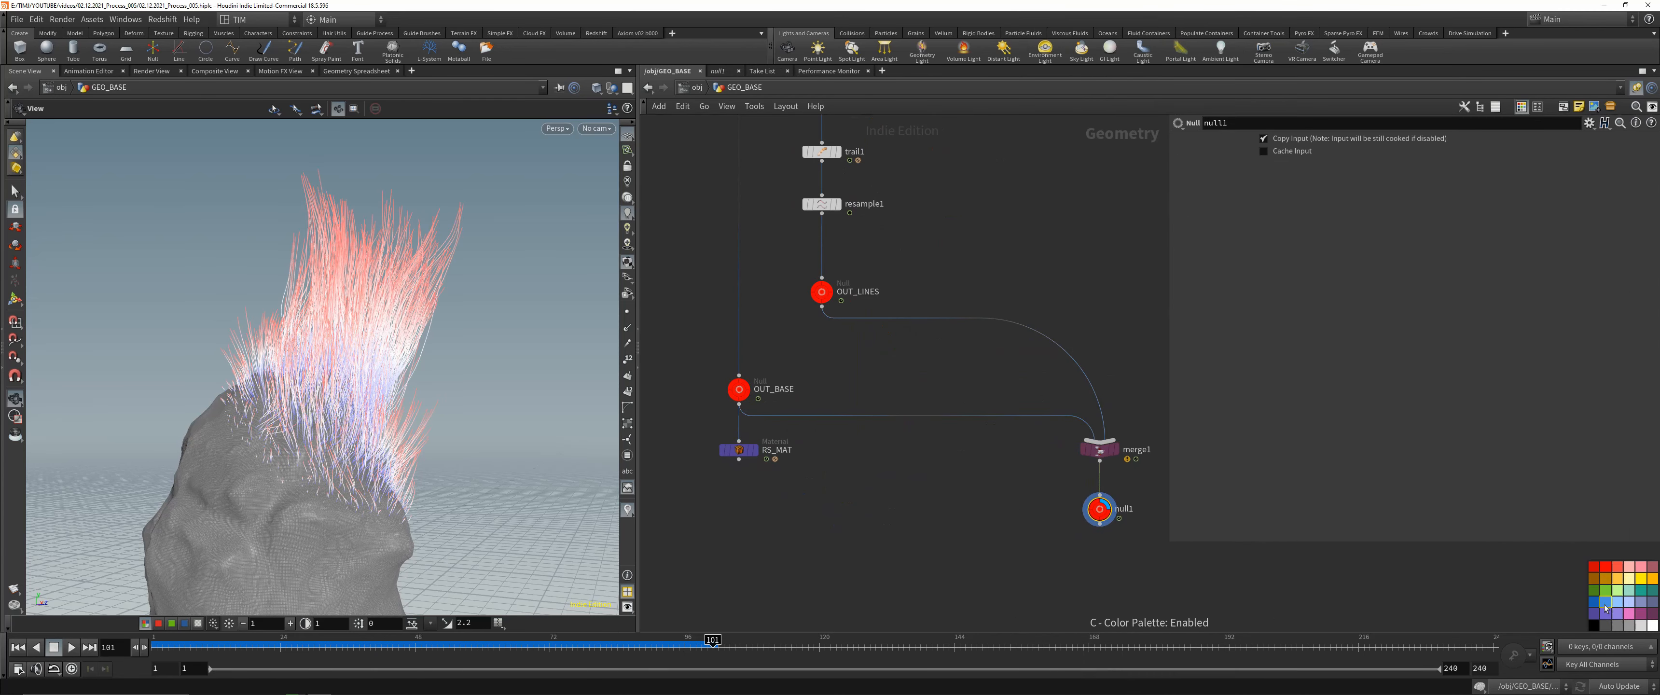
pyautogui.click(1604, 613)
pyautogui.scroll(4, 1200, 578)
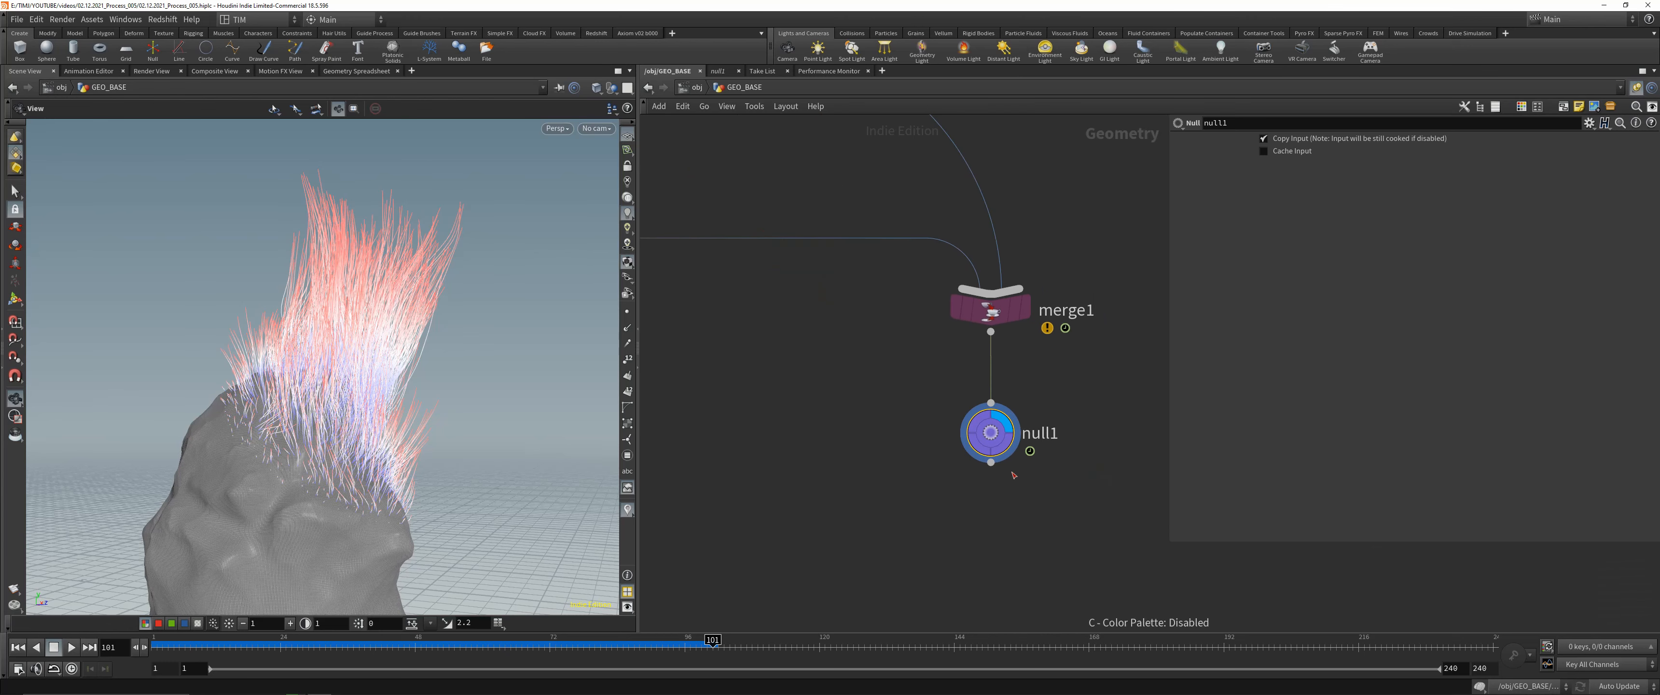
# - Rename the purple null below merge1 as VIZ and save the scene
pyautogui.doubleClick(1040, 434)
pyautogui.write('VIZ')
pyautogui.press('Return')
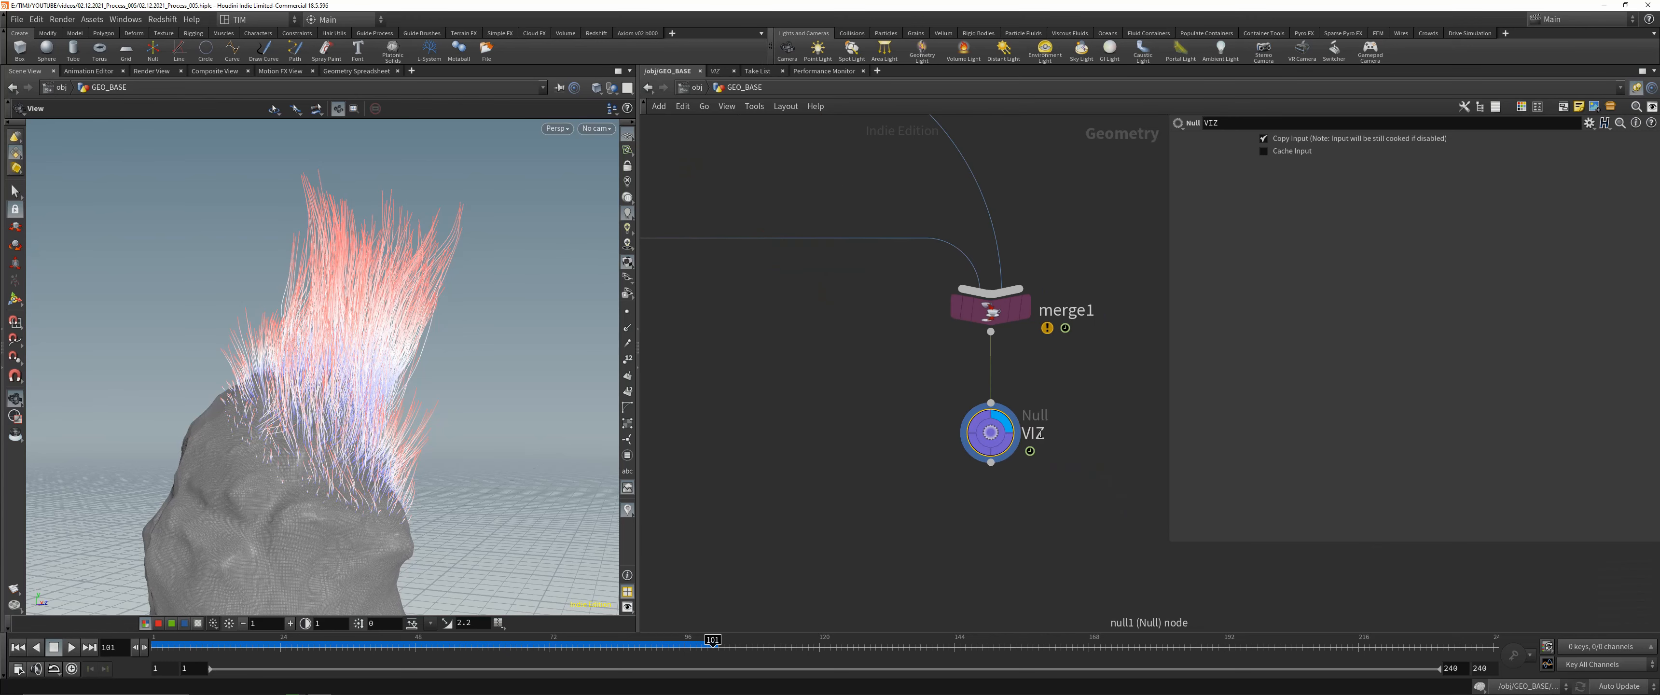
pyautogui.hotkey('ctrl', 's')
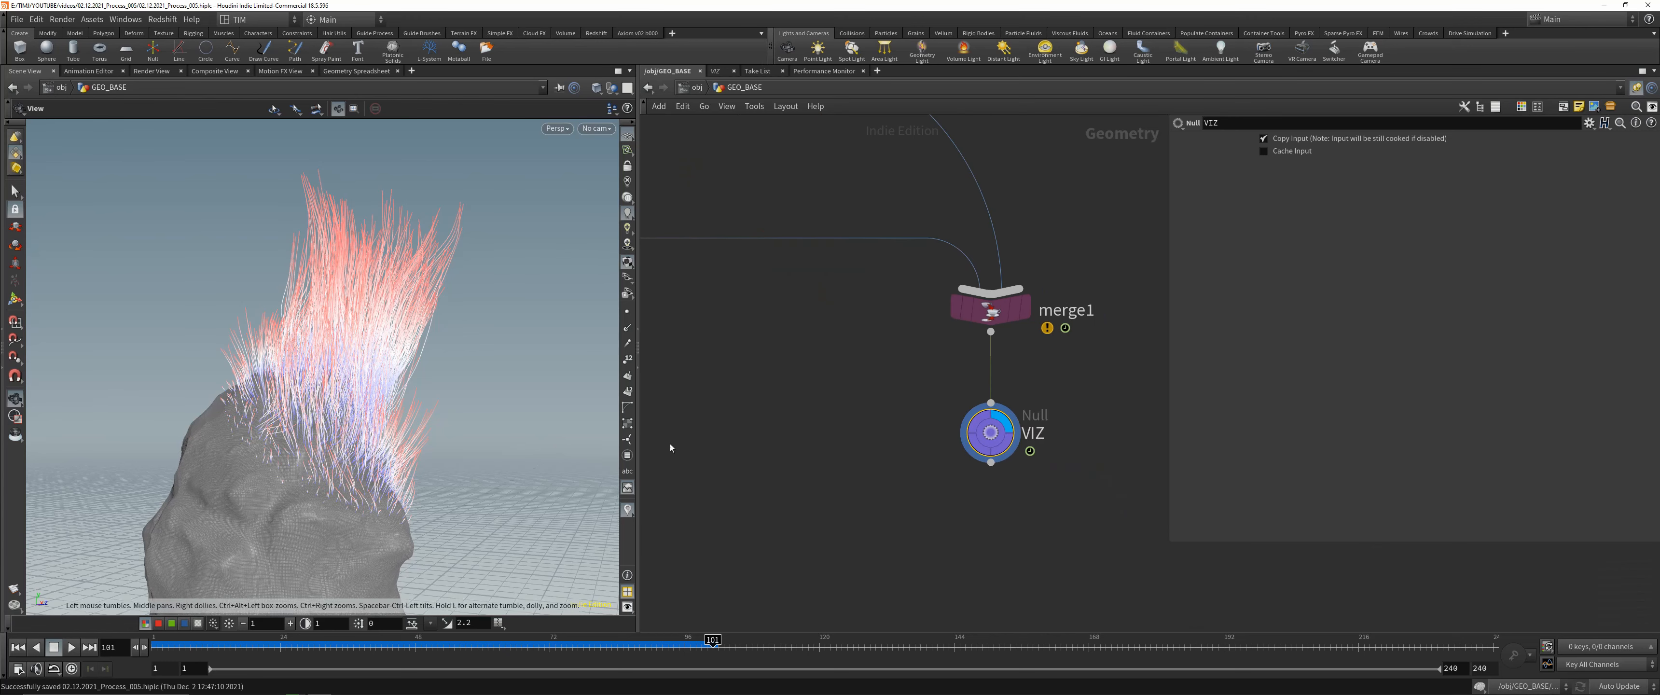
# - Display the RS_MAT node below OUT_BASE and go to frame 76
pyautogui.scroll(-4, 889, 427)
pyautogui.click(751, 418)
pyautogui.click(763, 418)
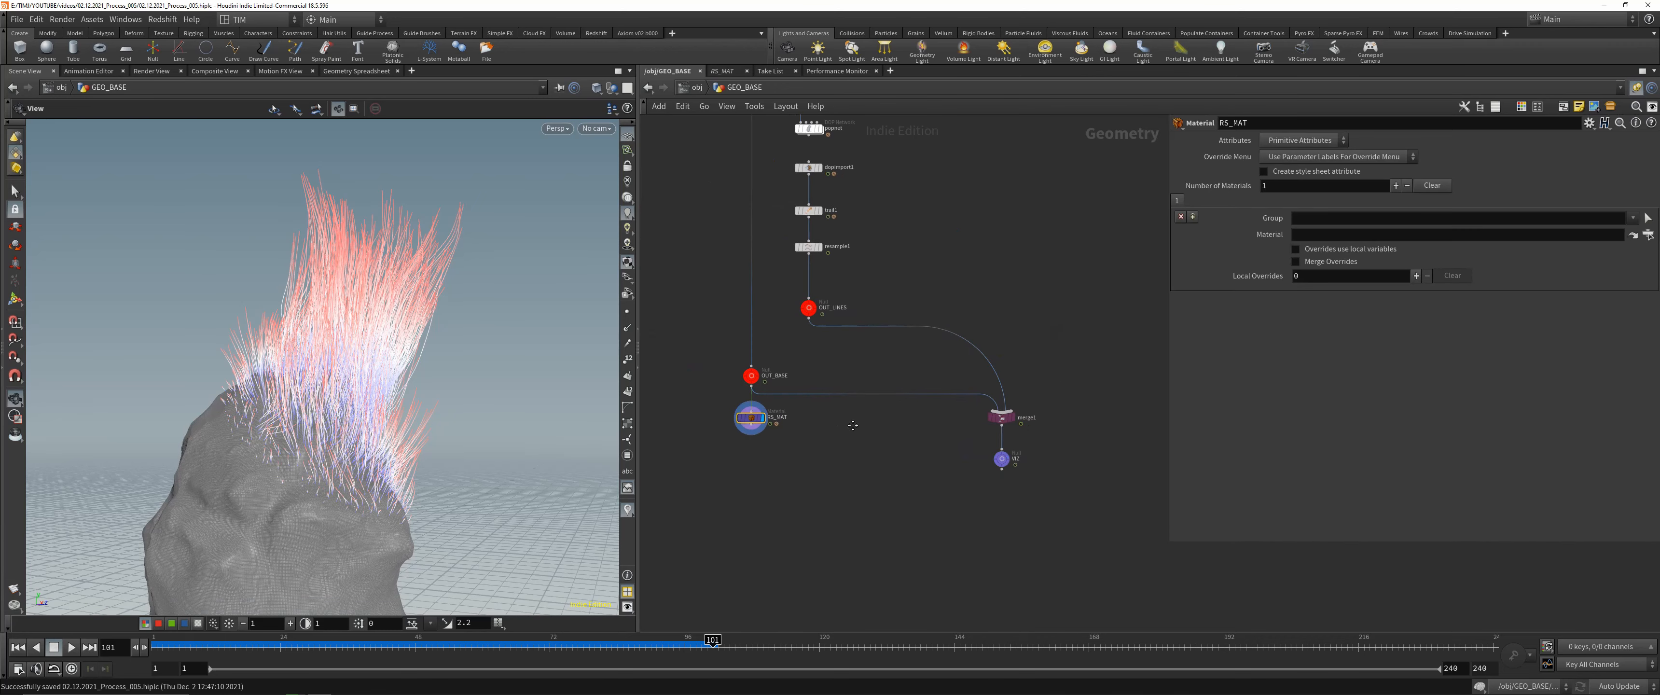
pyautogui.scroll(-1, 856, 422)
pyautogui.moveTo(856, 422); pyautogui.dragTo(873, 465, button='middle')
pyautogui.moveTo(327, 426); pyautogui.dragTo(319, 441)
pyautogui.moveTo(317, 645); pyautogui.dragTo(573, 642)
pyautogui.moveTo(305, 364); pyautogui.dragTo(341, 335)
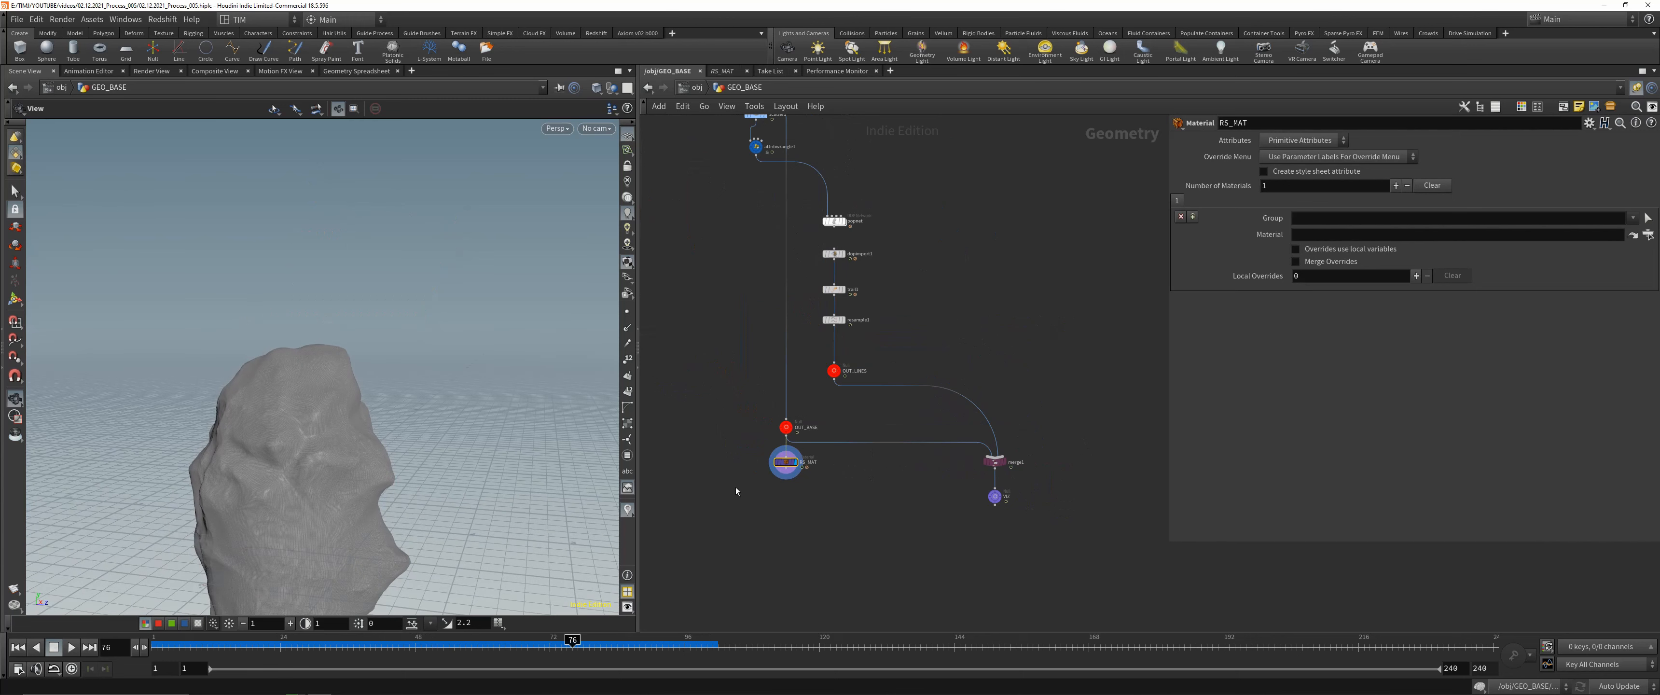
pyautogui.scroll(3, 805, 468)
# - Go up to the object level and reposition the GEO_BASE node to free space for more networks
pyautogui.click(697, 87)
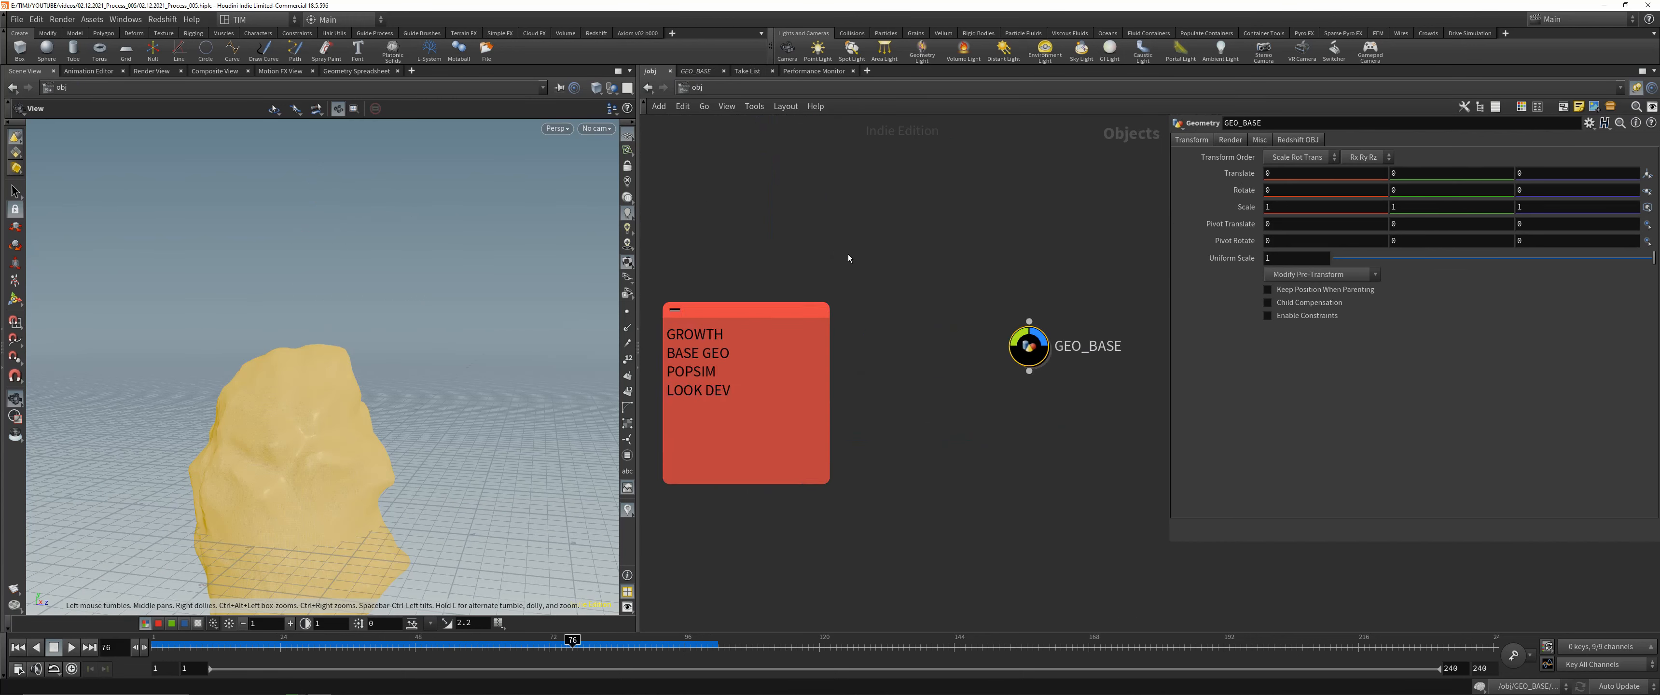
pyautogui.scroll(-3, 898, 278)
pyautogui.moveTo(993, 399); pyautogui.dragTo(936, 368, button='middle')
pyautogui.moveTo(757, 271); pyautogui.dragTo(724, 319)
pyautogui.click(989, 328)
pyautogui.moveTo(989, 325); pyautogui.dragTo(913, 361, button='middle')
pyautogui.scroll(2, 881, 331)
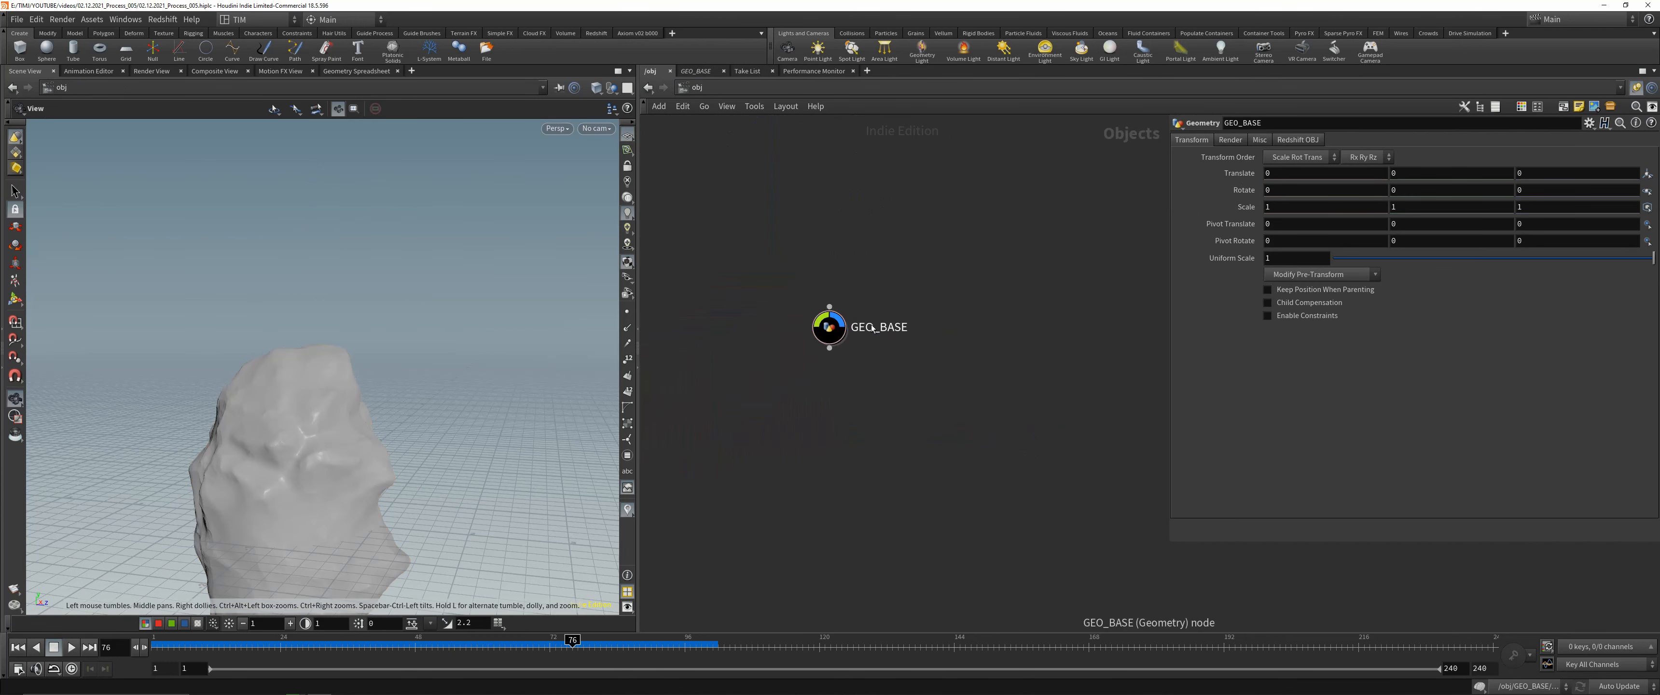
pyautogui.moveTo(830, 325); pyautogui.dragTo(759, 290)
# - Add a Material Network at the object level and rename it RS_MAT
pyautogui.press('Tab')
pyautogui.write('matnet')
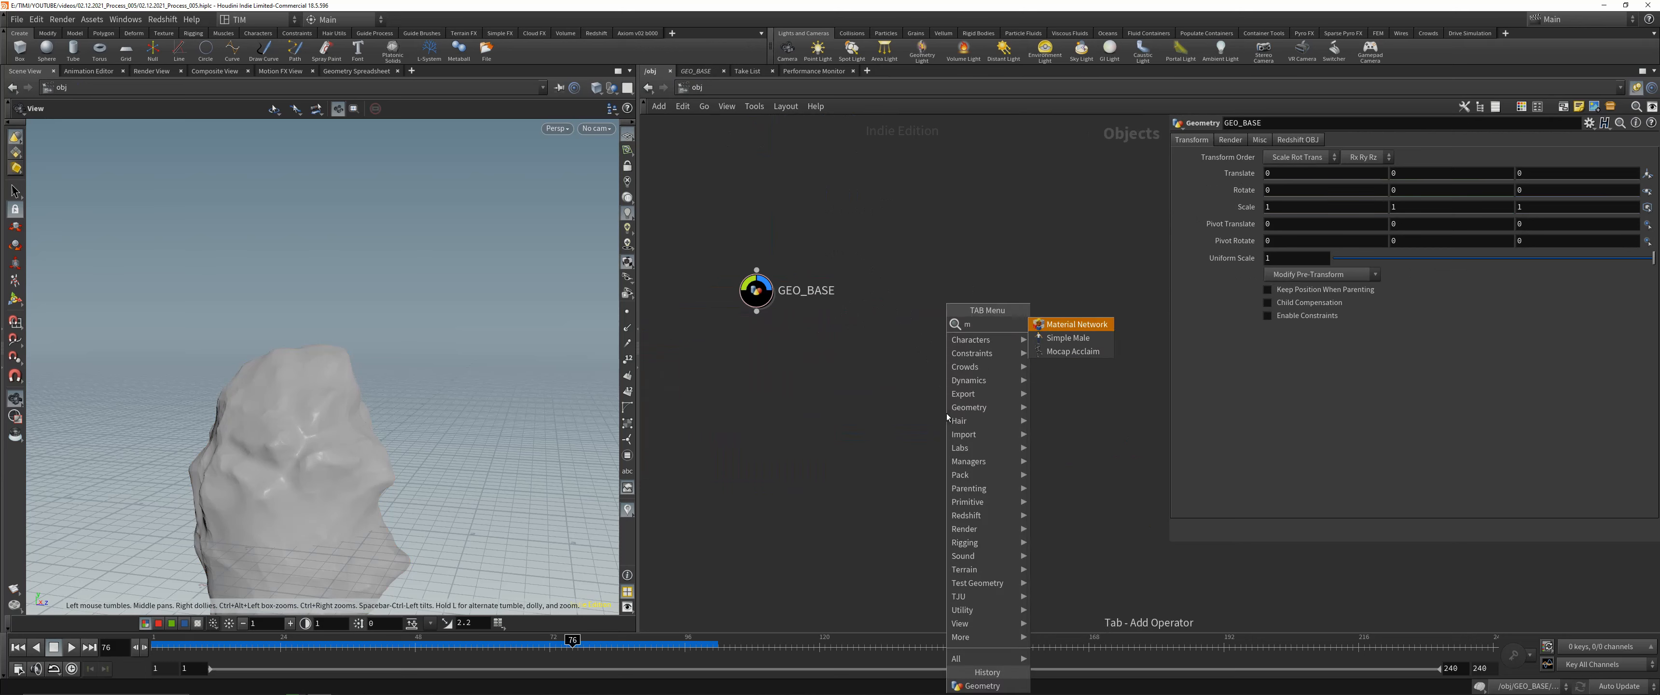
pyautogui.press('Return')
pyautogui.click(980, 367)
pyautogui.doubleClick(1051, 366)
pyautogui.write('RS_MAT')
pyautogui.press('Return')
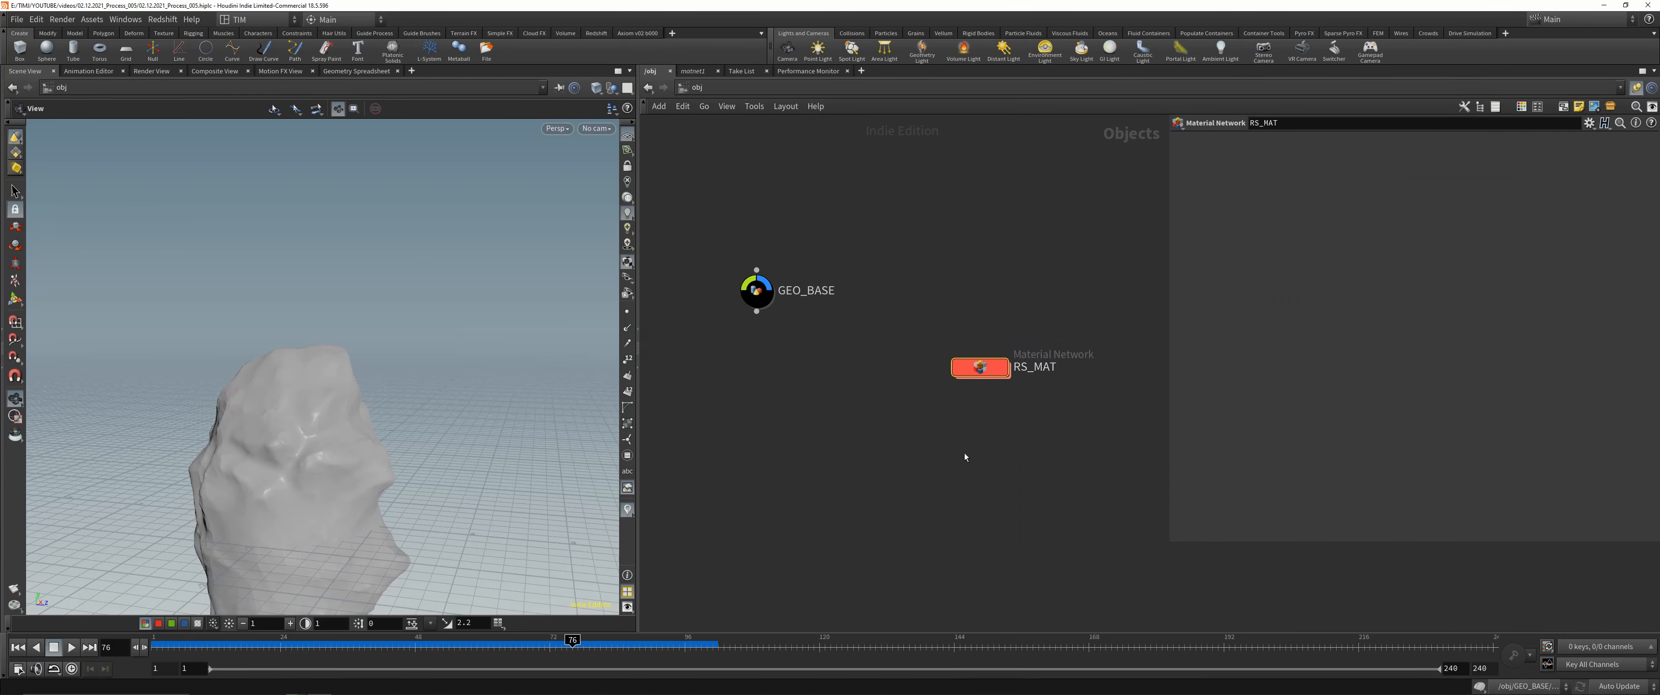
# - Add a ROP Network below RS_MAT and rename it RS_OUT
pyautogui.press('Tab')
pyautogui.write('ropnet')
pyautogui.press('Return')
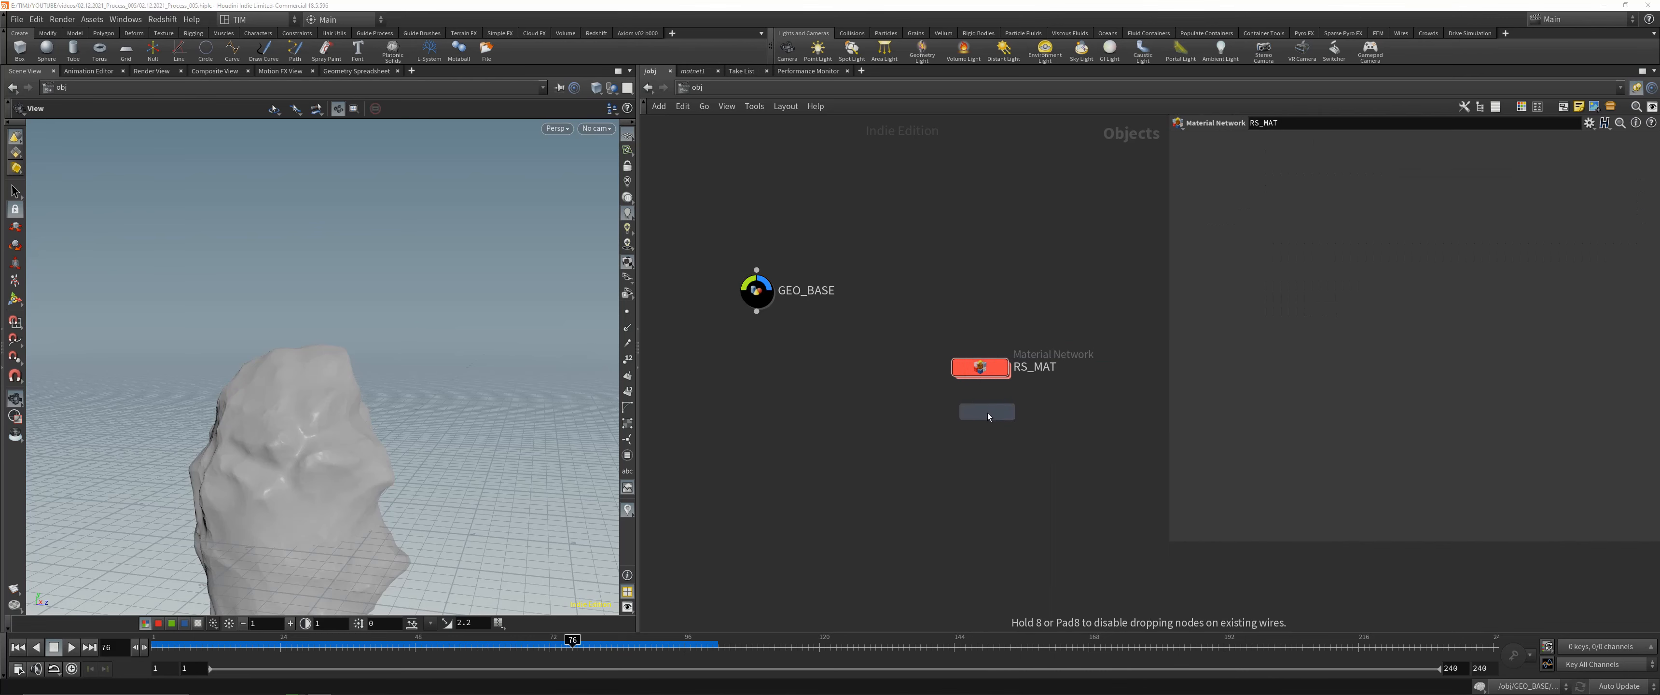
pyautogui.click(980, 416)
pyautogui.doubleClick(1034, 416)
pyautogui.write('R')
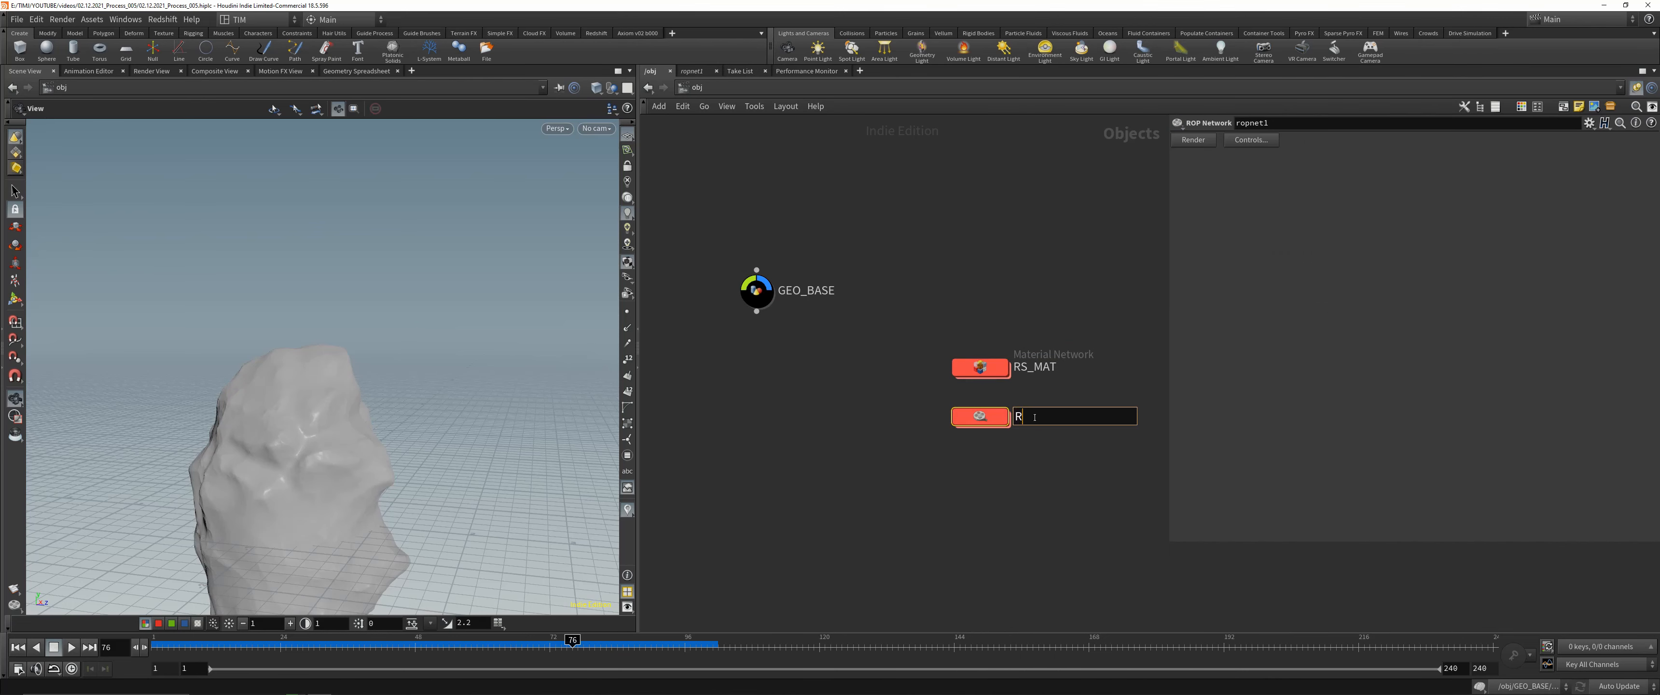
pyautogui.write('S_OUT')
pyautogui.press('Return')
# - Add a Redshift render node inside the RS_OUT network and rename it RS_OUT_001
pyautogui.doubleClick(980, 416)
pyautogui.press('Tab')
pyautogui.write('r')
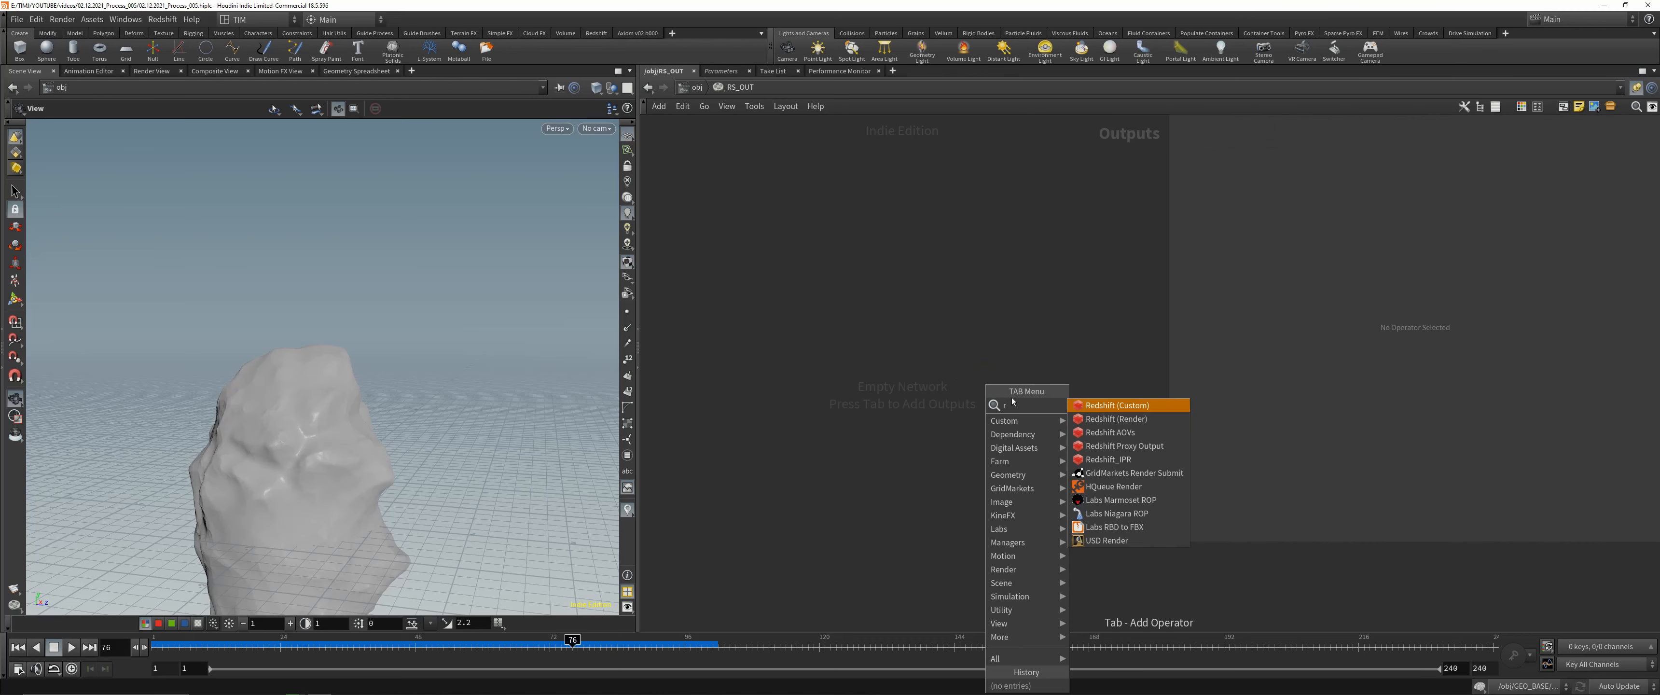
pyautogui.press('Return')
pyautogui.click(940, 369)
pyautogui.doubleClick(1024, 370)
pyautogui.write('RS_OUT_001')
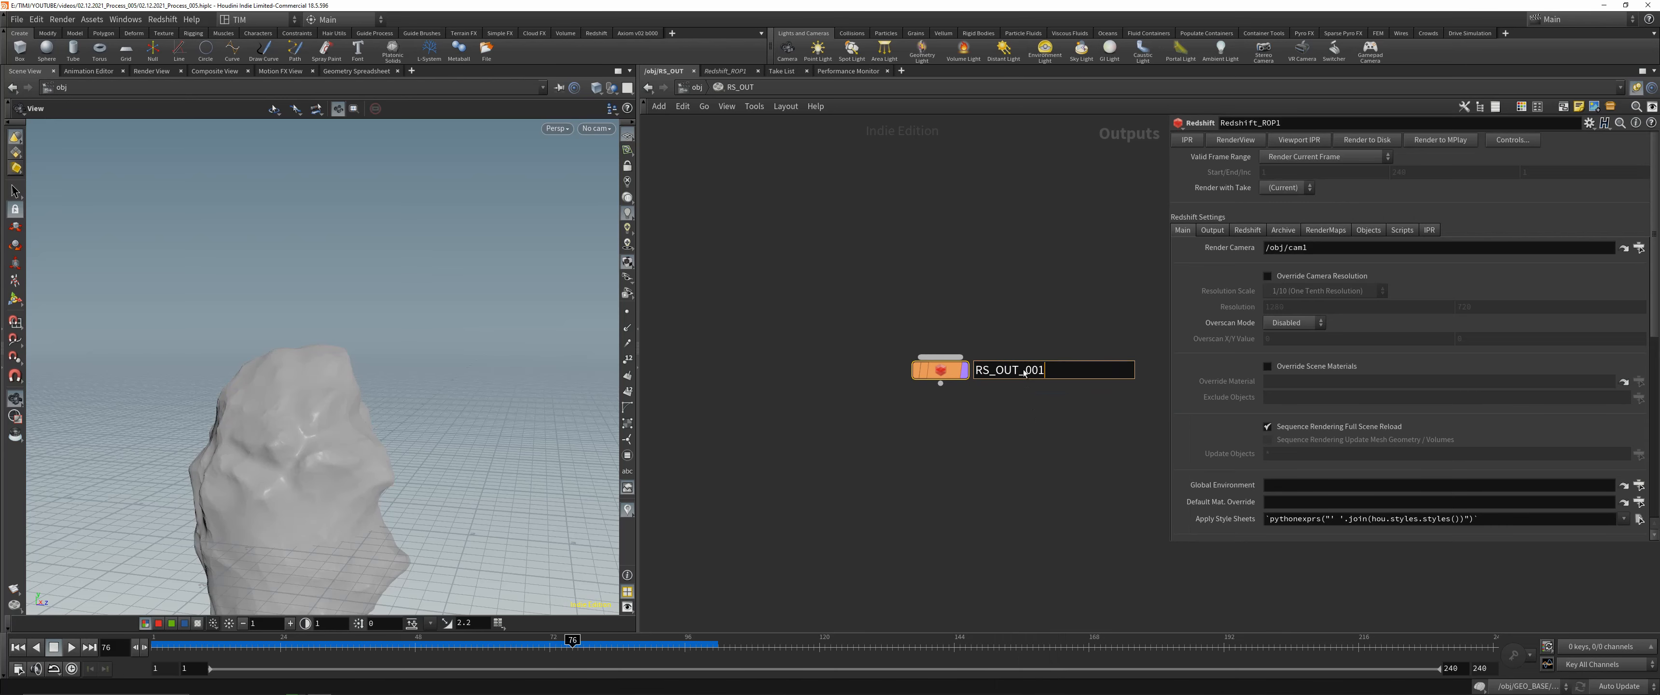
pyautogui.press('Return')
# - Widen the parameter area and set both the primary and secondary GI engines of RS_OUT_001 to Brute Force
pyautogui.click(1212, 231)
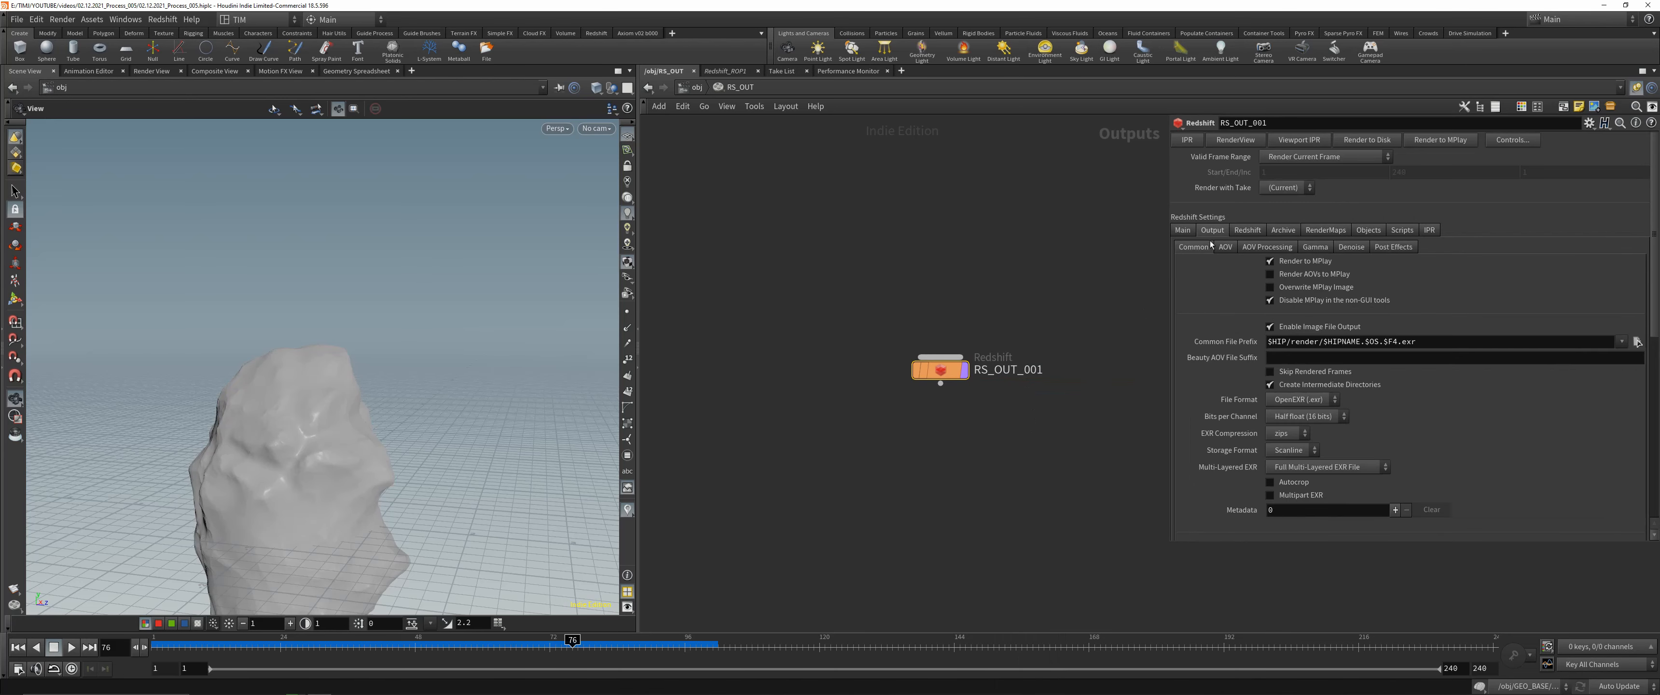
pyautogui.moveTo(1167, 264); pyautogui.dragTo(1092, 265)
pyautogui.click(1171, 230)
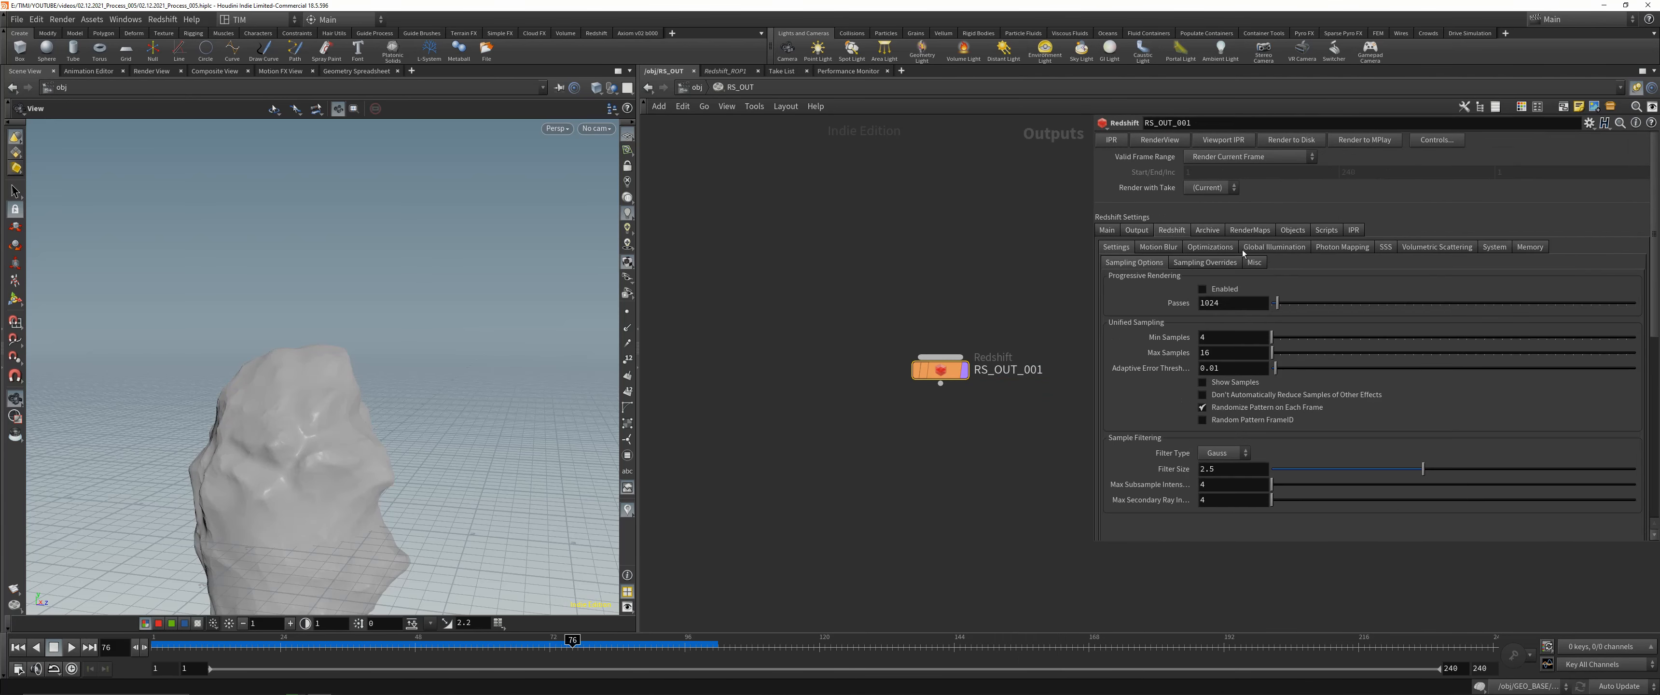
pyautogui.click(1271, 248)
pyautogui.click(1232, 278)
pyautogui.click(1219, 332)
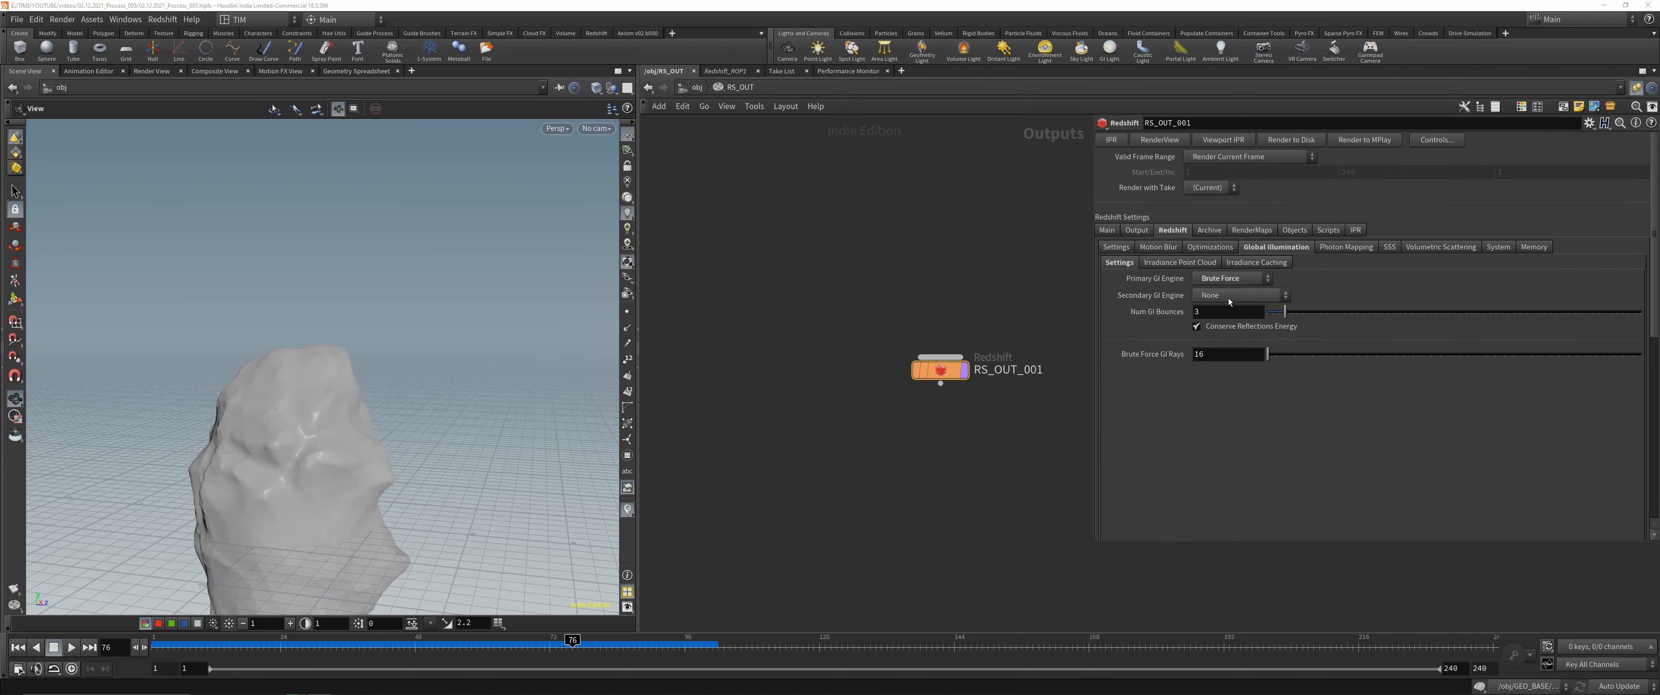
pyautogui.click(1234, 295)
pyautogui.click(1218, 349)
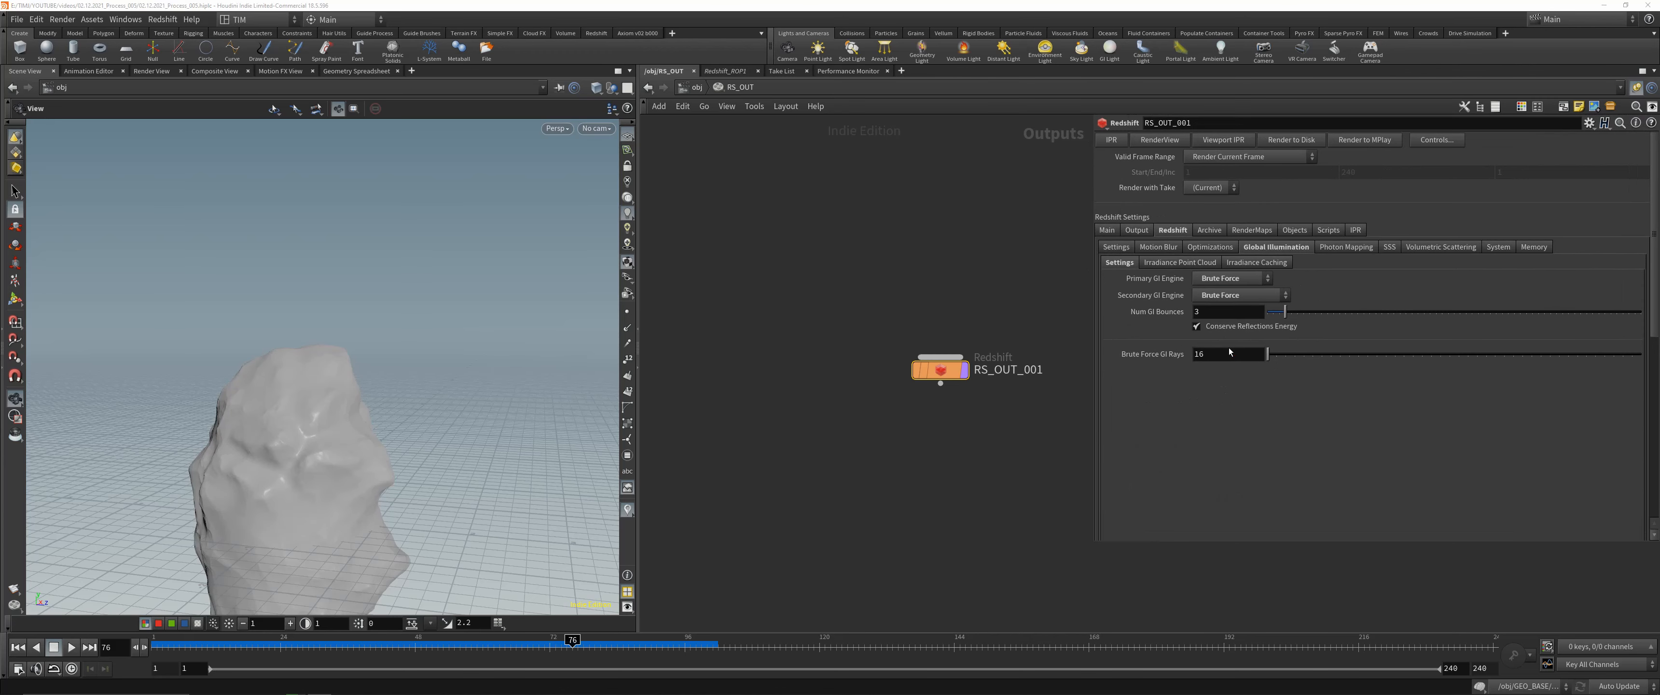
# - Enable Optix RT, automatic sampling, OCIO file rules and input color transformation in RS_OUT_001, with scene-linear DCI-P3 D65 as OCIO rendering space
pyautogui.click(1496, 248)
pyautogui.scroll(-3, 1270, 475)
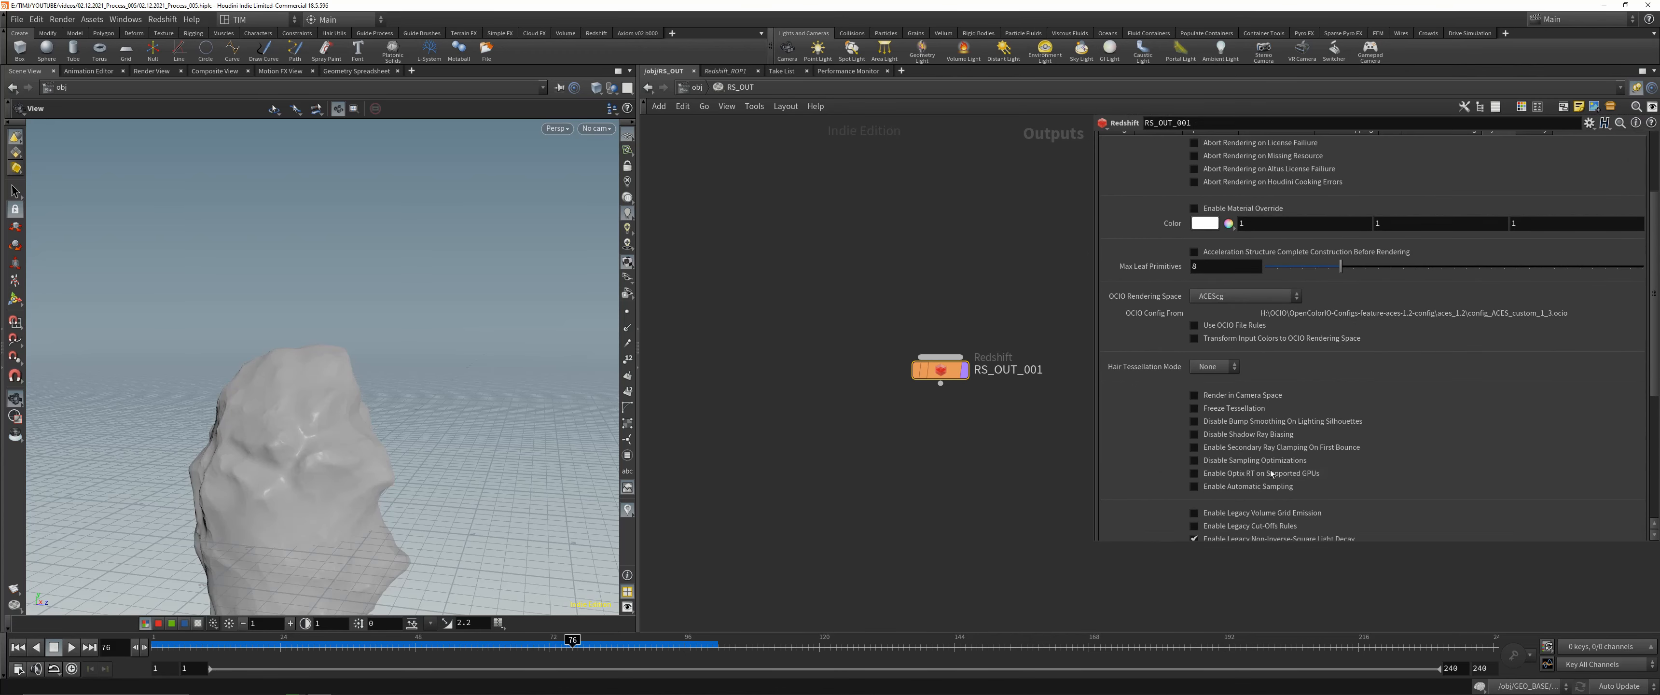
pyautogui.click(1246, 475)
pyautogui.click(1234, 297)
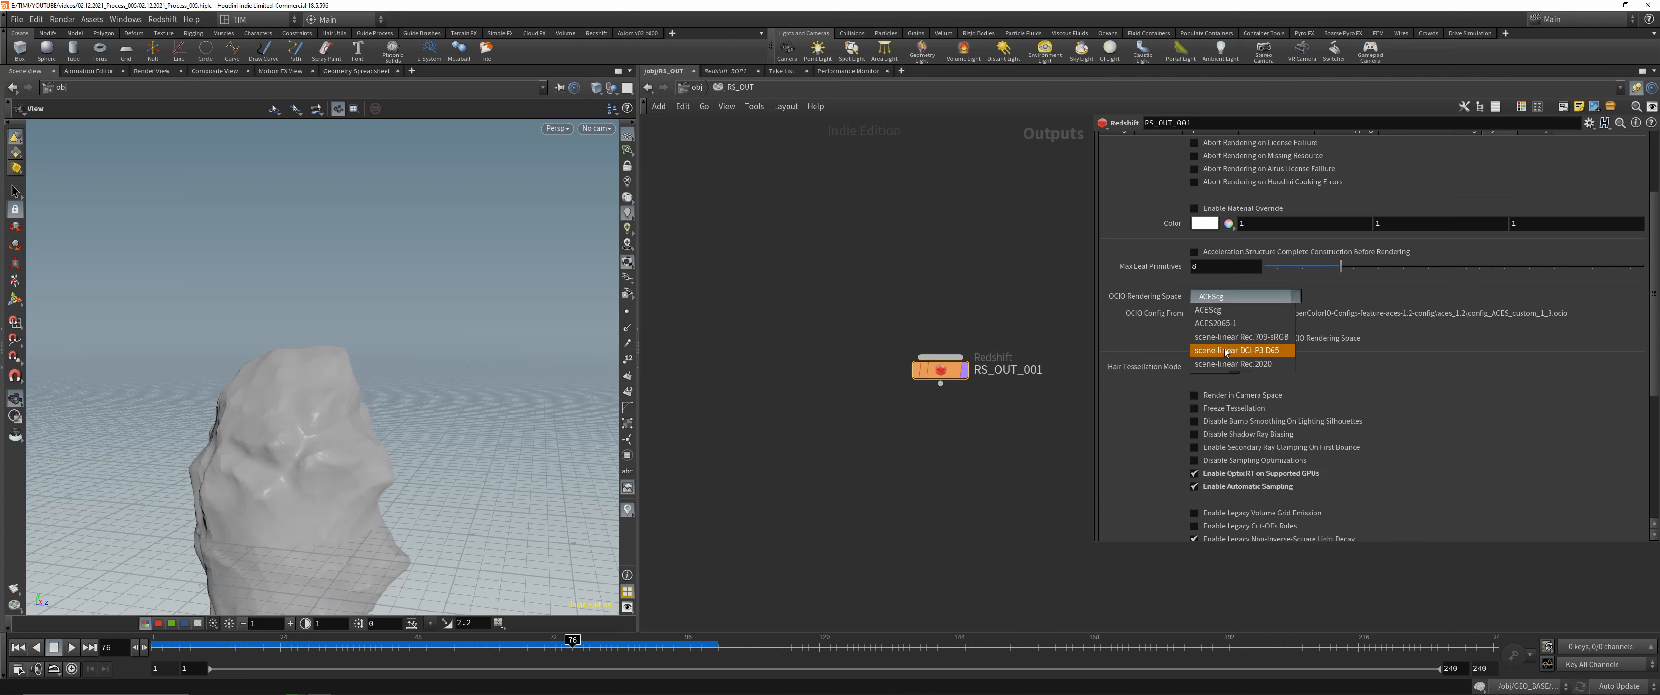
pyautogui.click(1225, 351)
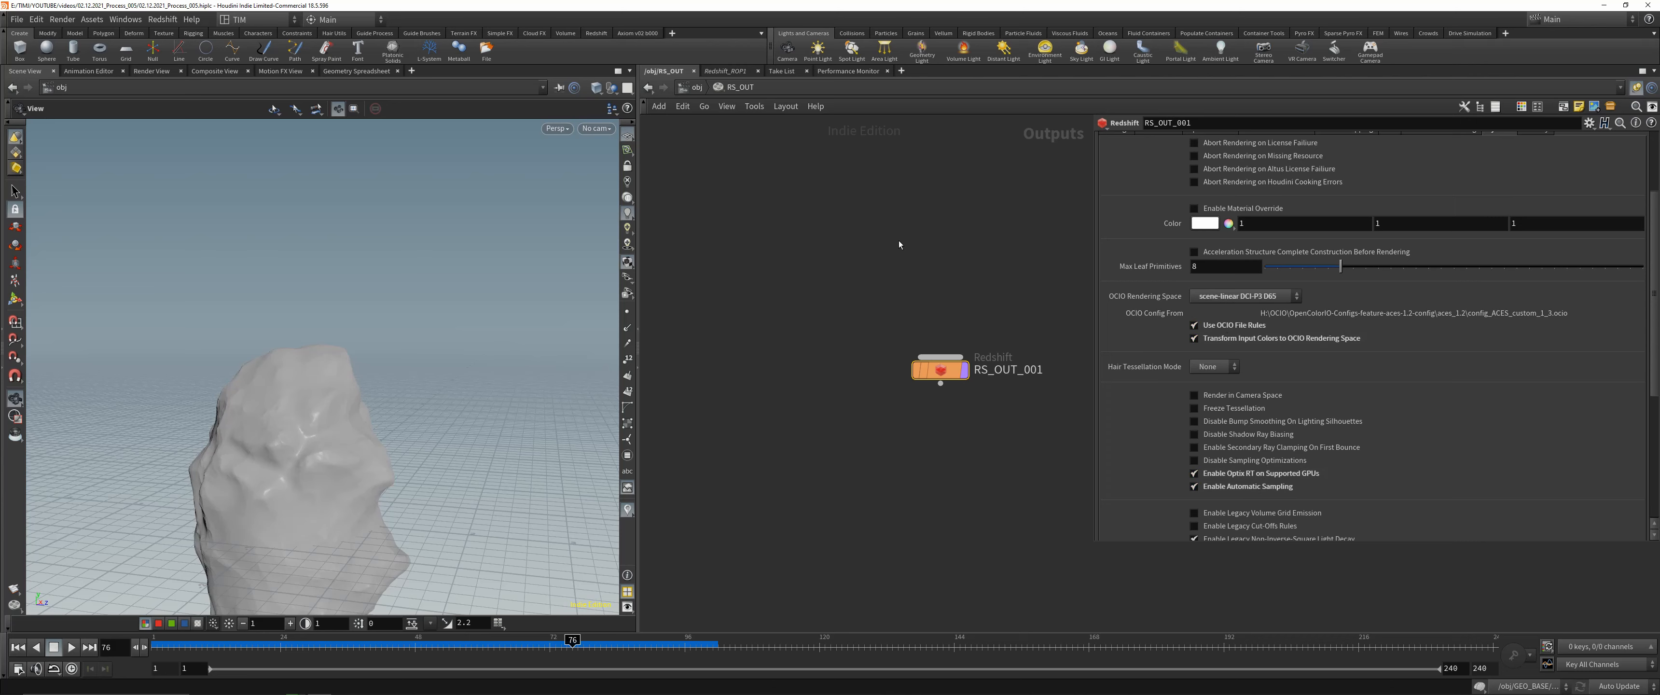
# - Add an RS Material Builder inside the RS_MAT material network and duplicate it below
pyautogui.click(688, 88)
pyautogui.doubleClick(958, 365)
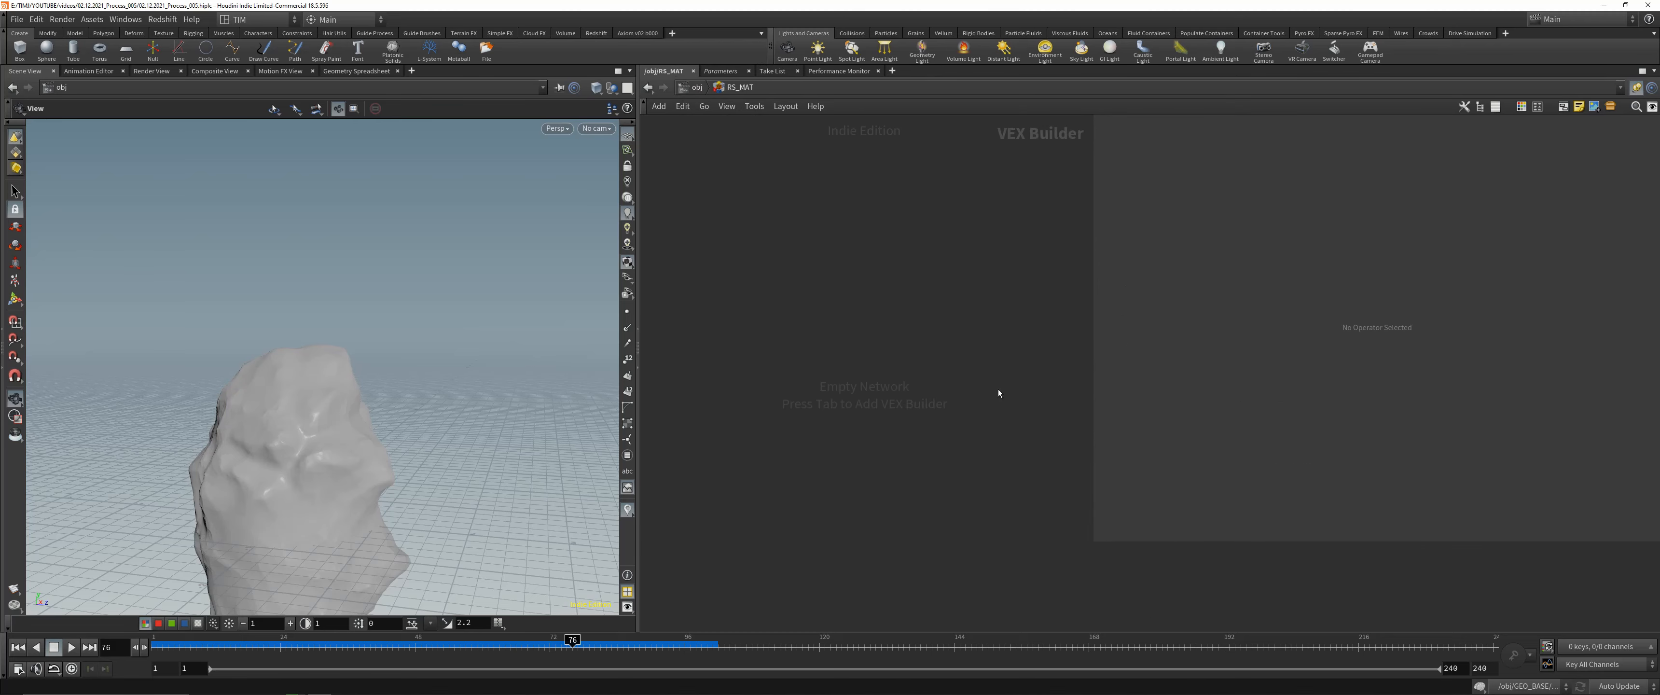
pyautogui.press('Tab')
pyautogui.write('rs')
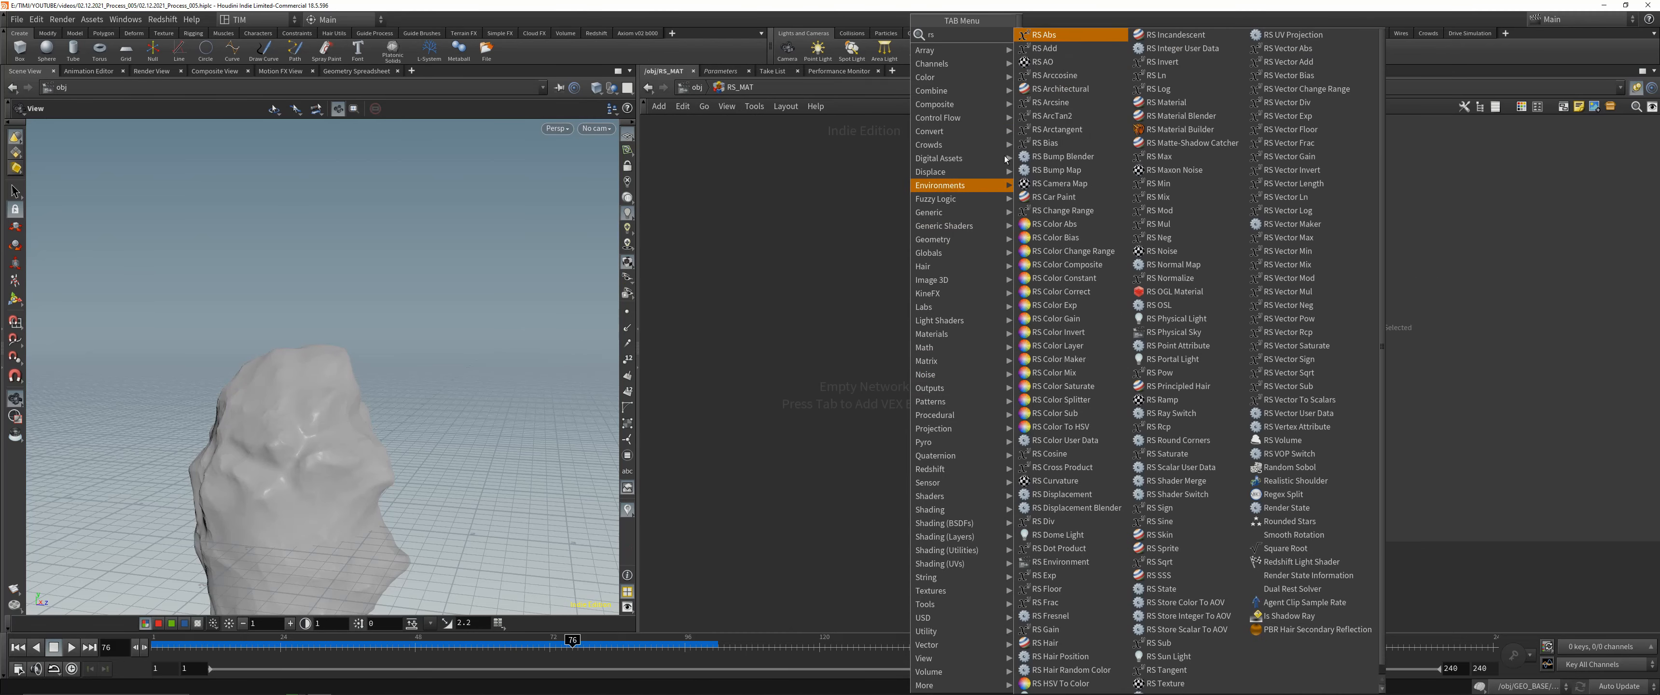
pyautogui.click(1167, 130)
pyautogui.click(818, 387)
pyautogui.hotkey('ctrl', 'c')
pyautogui.hotkey('ctrl', 'v')
# - Rename the upper RS Material Builder as RS_BASE
pyautogui.doubleClick(810, 356)
pyautogui.write('SR_')
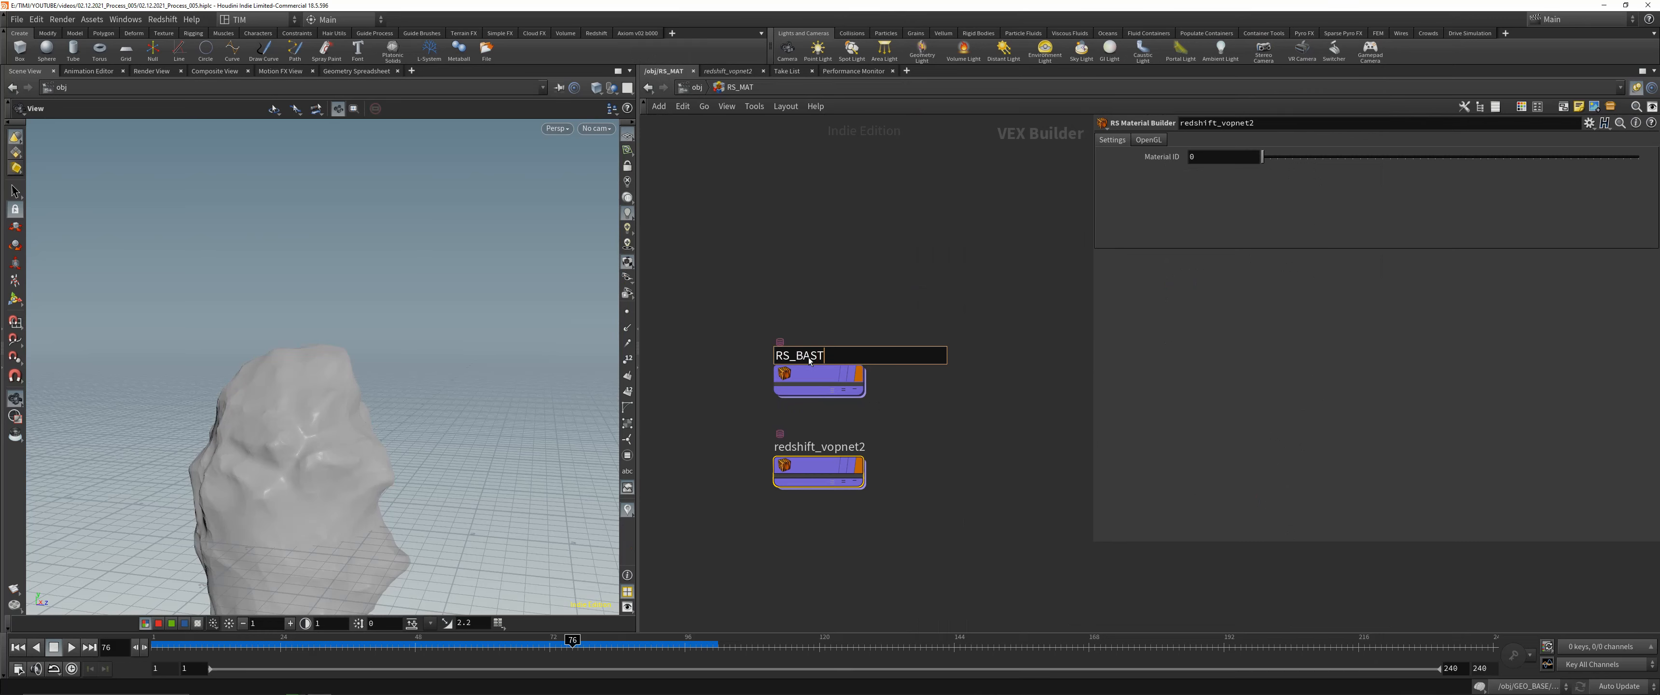
pyautogui.write('BASE')
pyautogui.press('Return')
pyautogui.press('Tab')
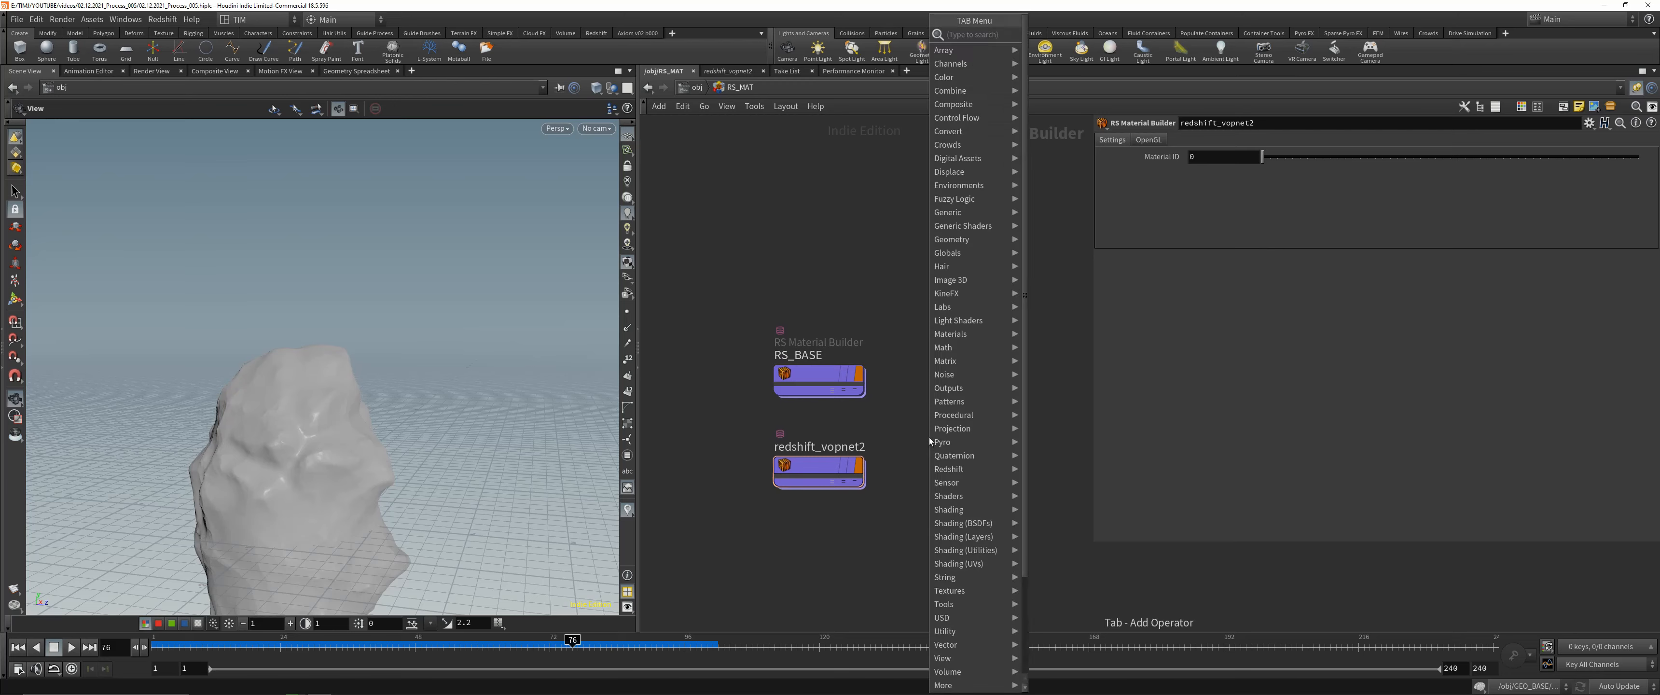
pyautogui.write('rs')
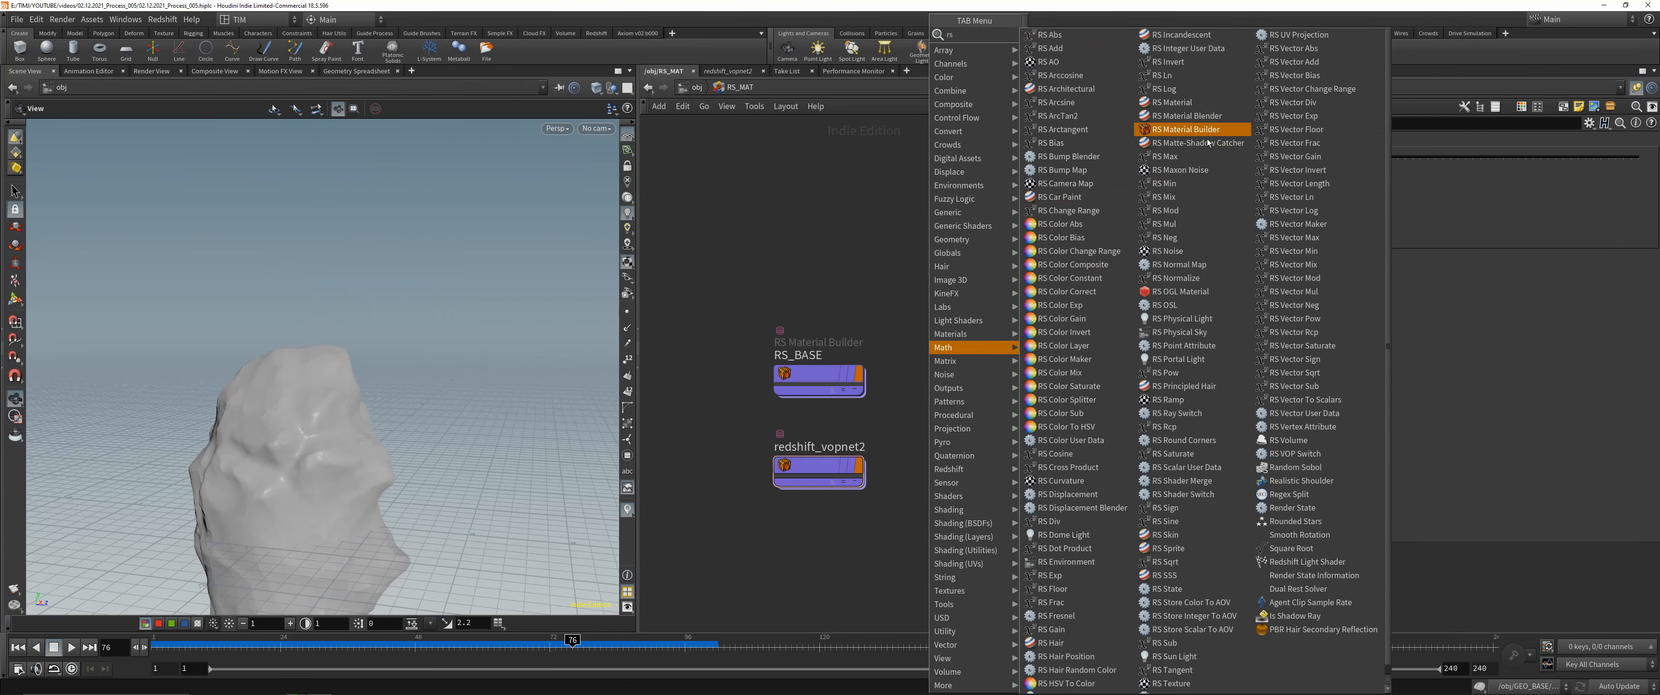
pyautogui.click(708, 434)
# - Rename the lower RS Material Builder as RS_LINE_MAT and the upper one as RS_BASE_MAT, and save the scene
pyautogui.moveTo(817, 472); pyautogui.dragTo(817, 464)
pyautogui.doubleClick(815, 444)
pyautogui.write('RS_LINE_MAT')
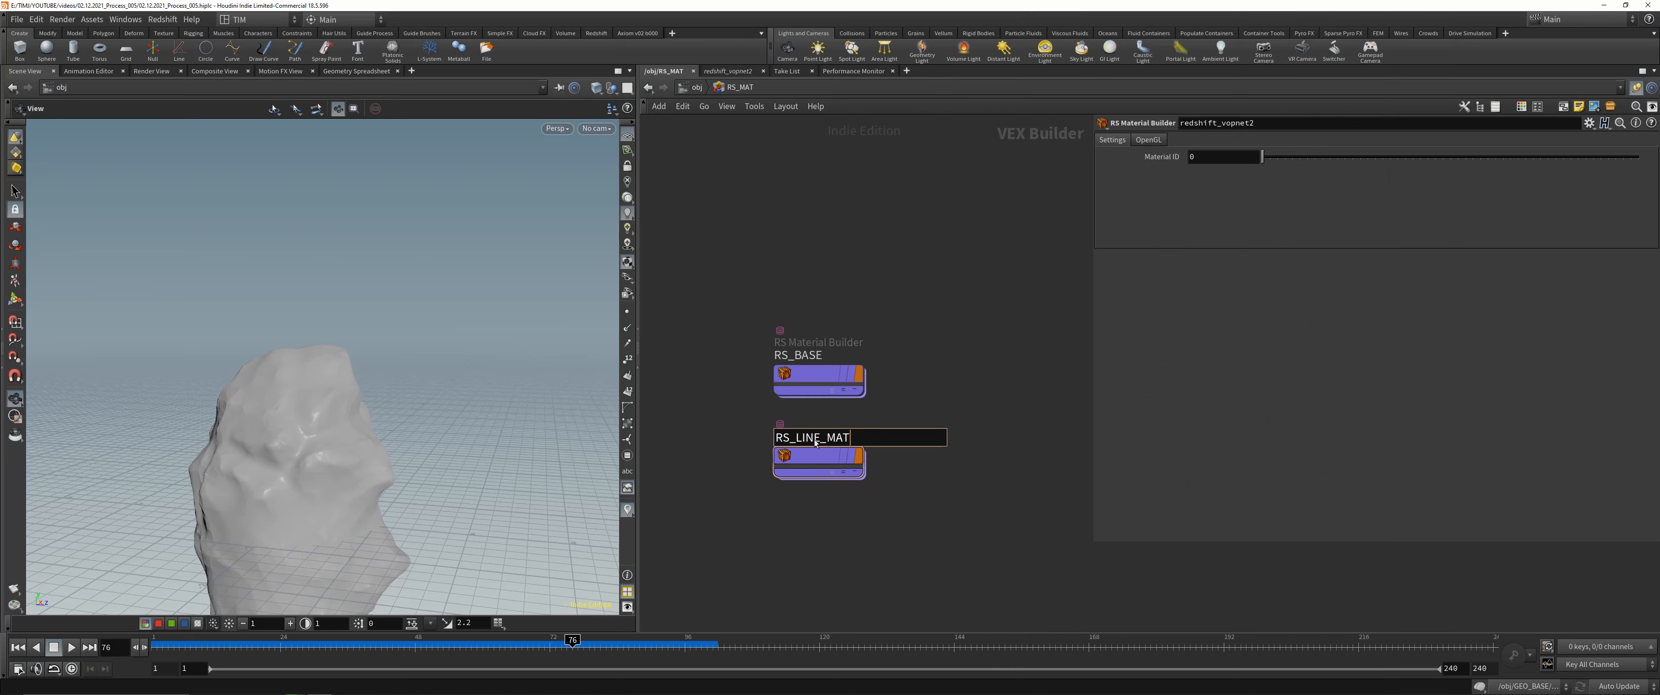
pyautogui.doubleClick(837, 357)
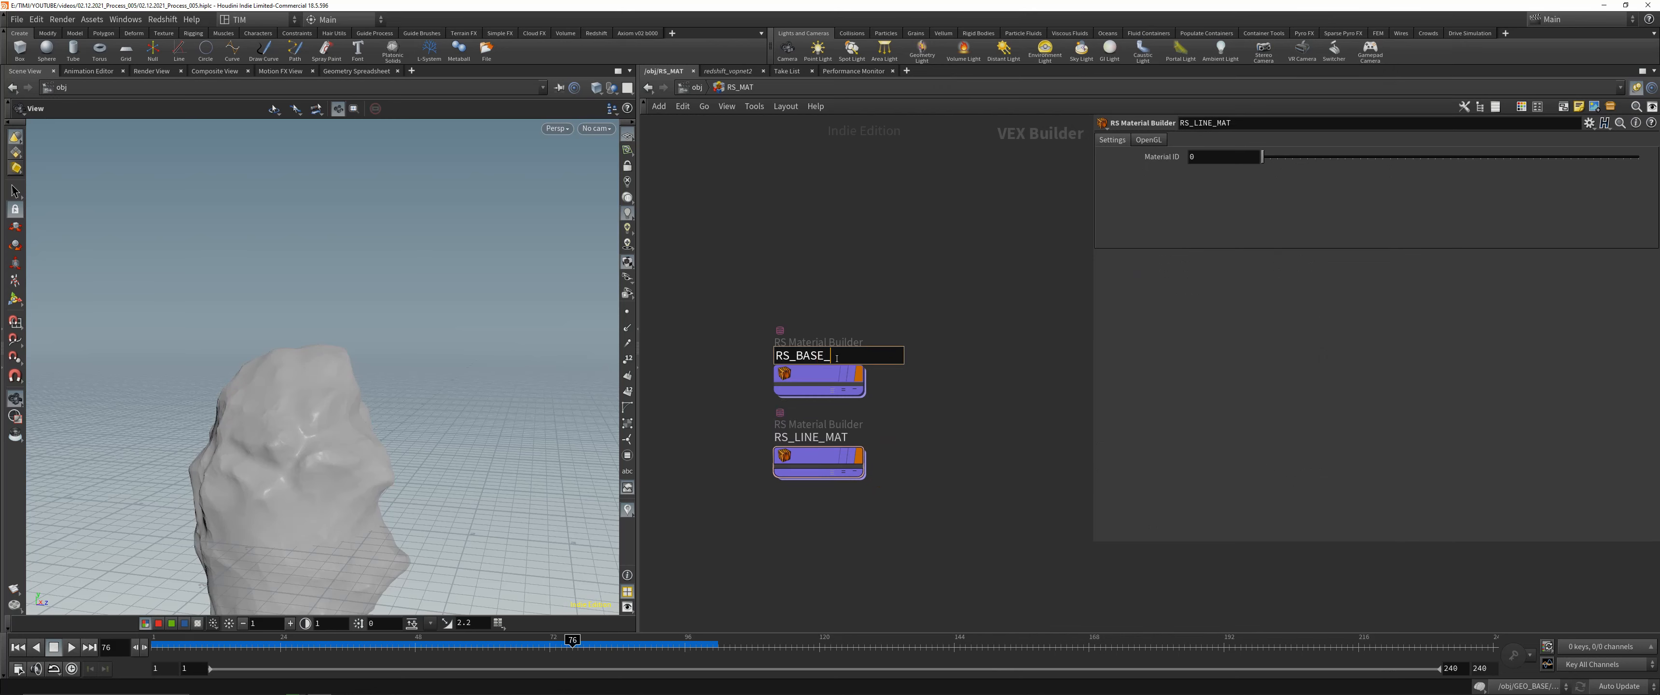
pyautogui.write('_MAT')
pyautogui.press('Return')
pyautogui.hotkey('ctrl', 's')
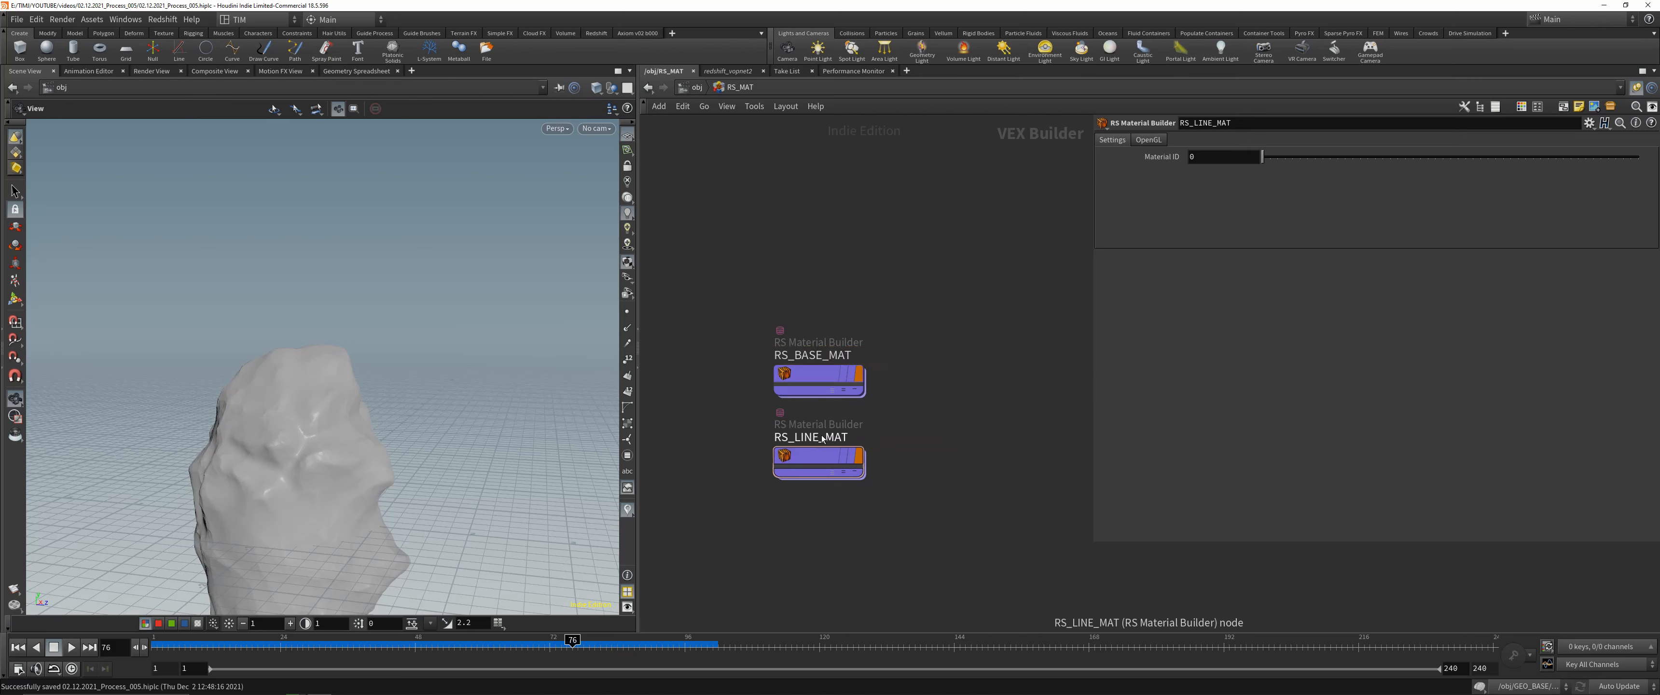
pyautogui.moveTo(816, 470); pyautogui.dragTo(819, 481)
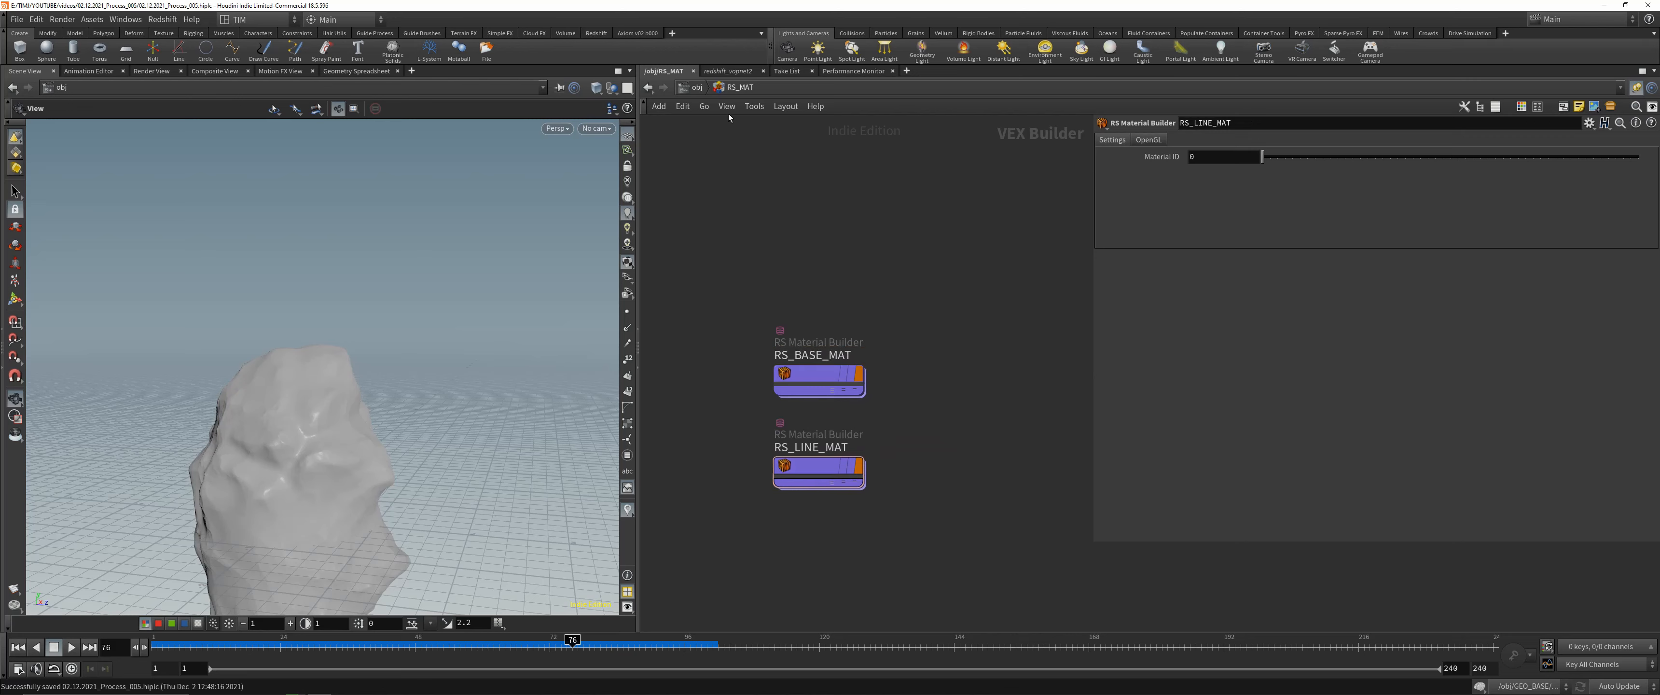
# - Add a Geometry object beside GEO_BASE at object level and rename it as GEO_LINES
pyautogui.click(697, 91)
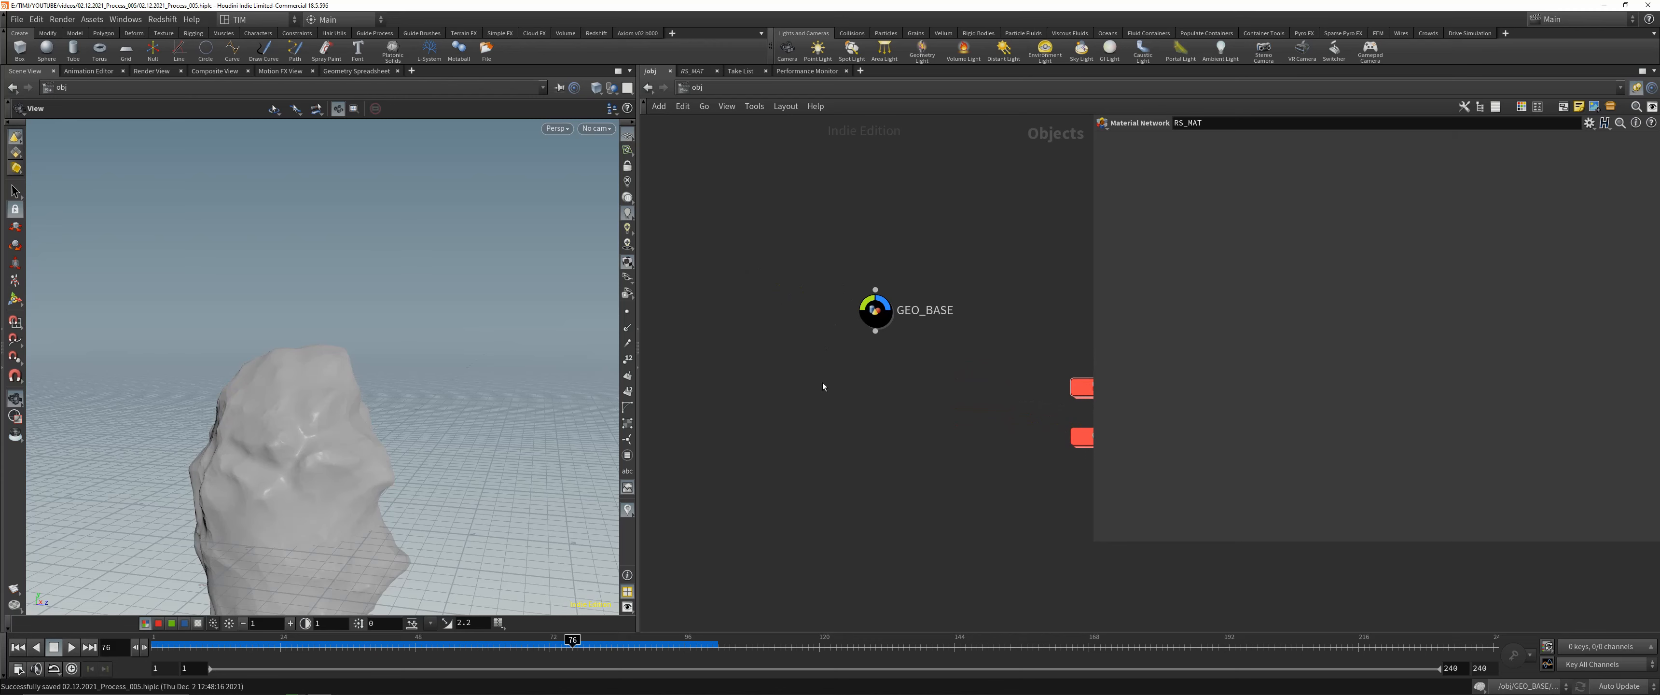
pyautogui.press('Tab')
pyautogui.moveTo(838, 381)
pyautogui.click(941, 295)
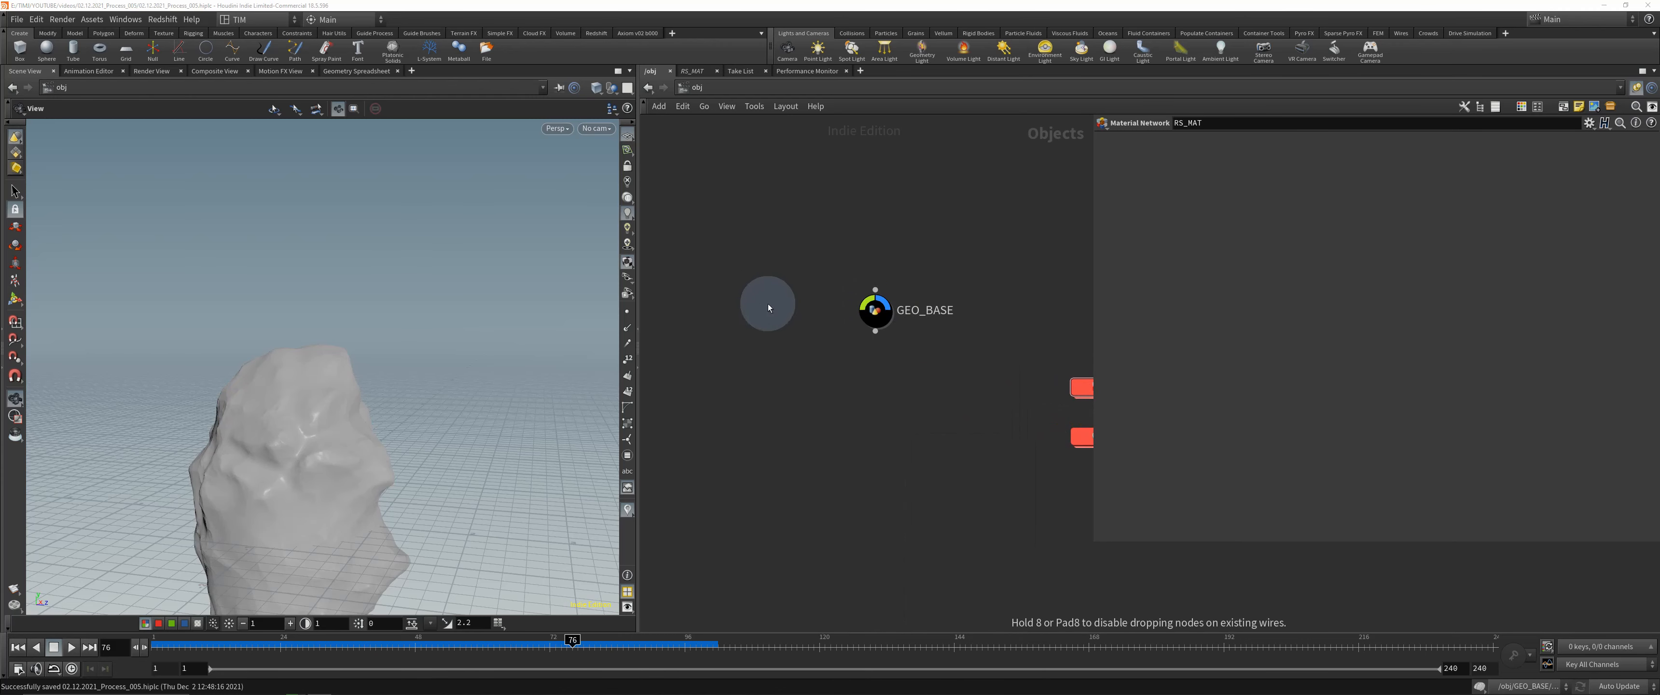
pyautogui.click(771, 310)
pyautogui.doubleClick(801, 311)
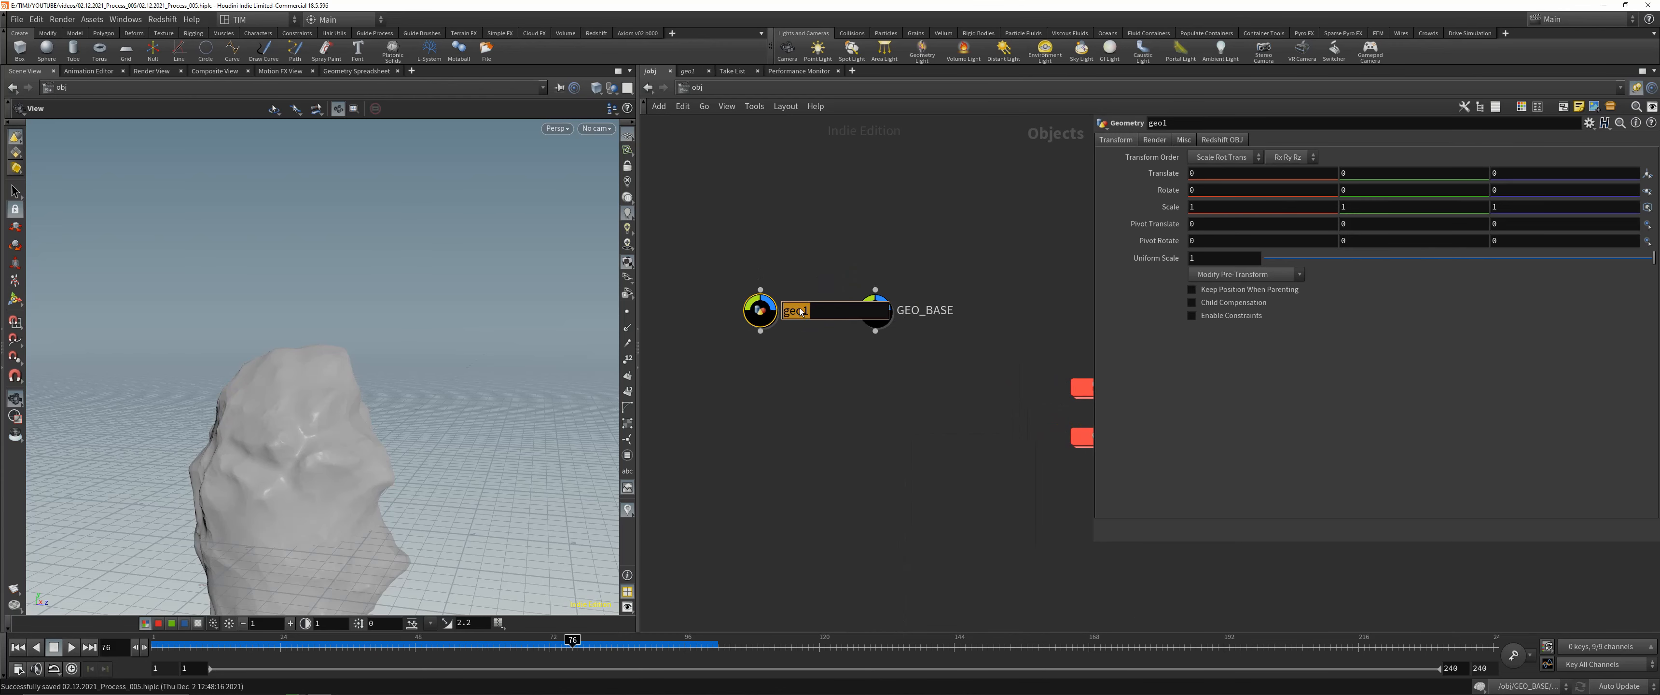
pyautogui.write('GEO_LINES')
pyautogui.press('Return')
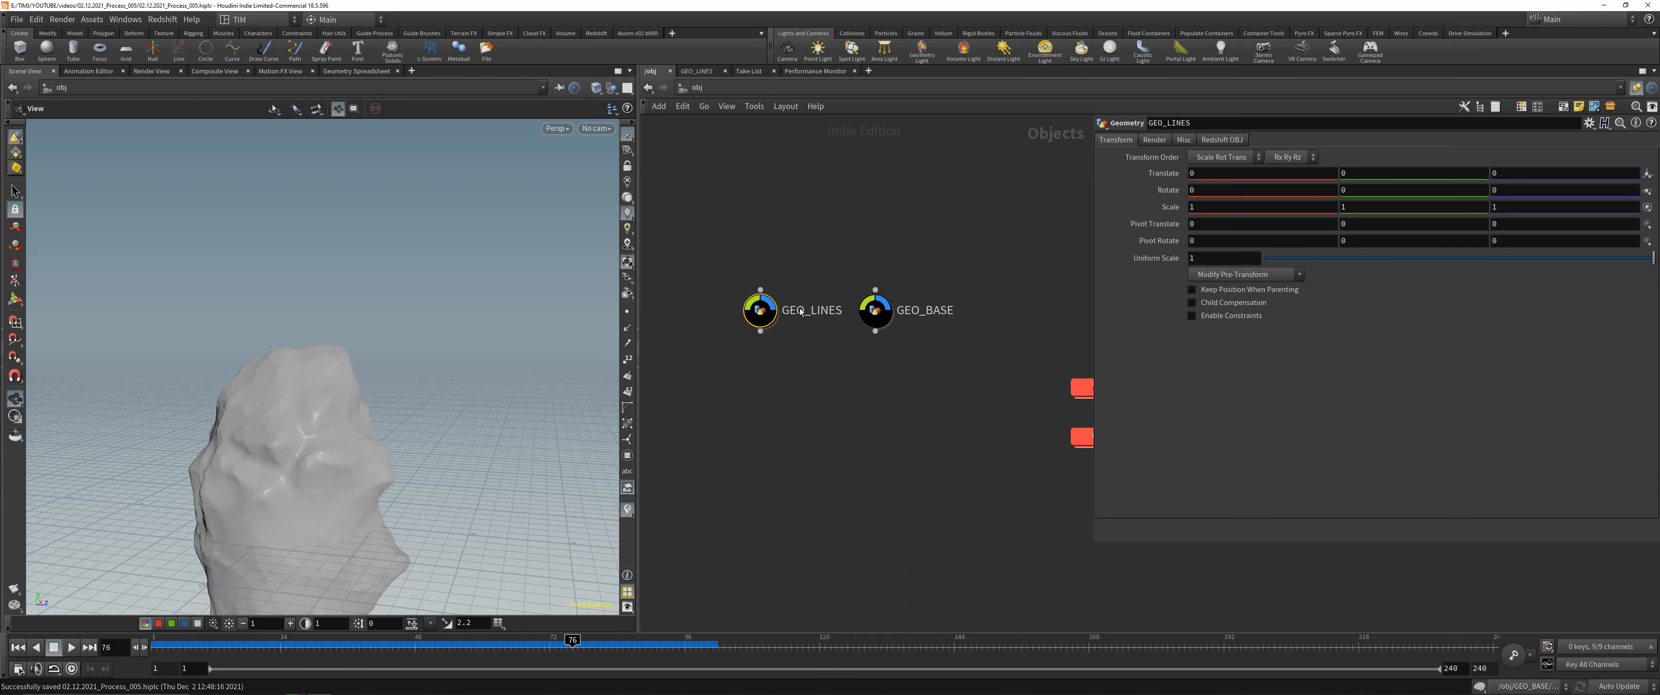
# - Inside GEO_LINES, add an Object Merge that fetches OUT_LINES from GEO_BASE and set its transform to Into This Object
pyautogui.doubleClick(800, 311)
pyautogui.press('Tab')
pyautogui.write('obj')
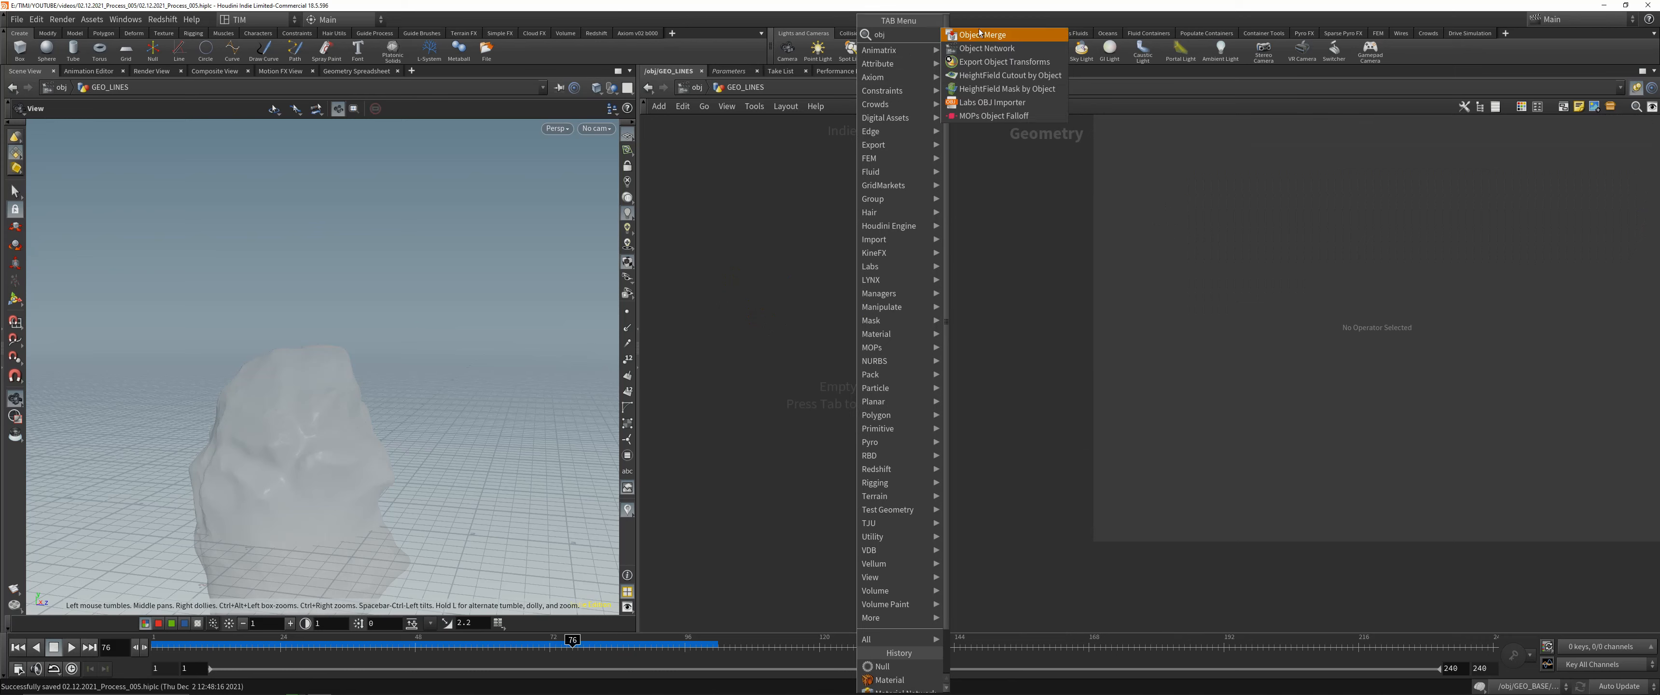
pyautogui.press('Return')
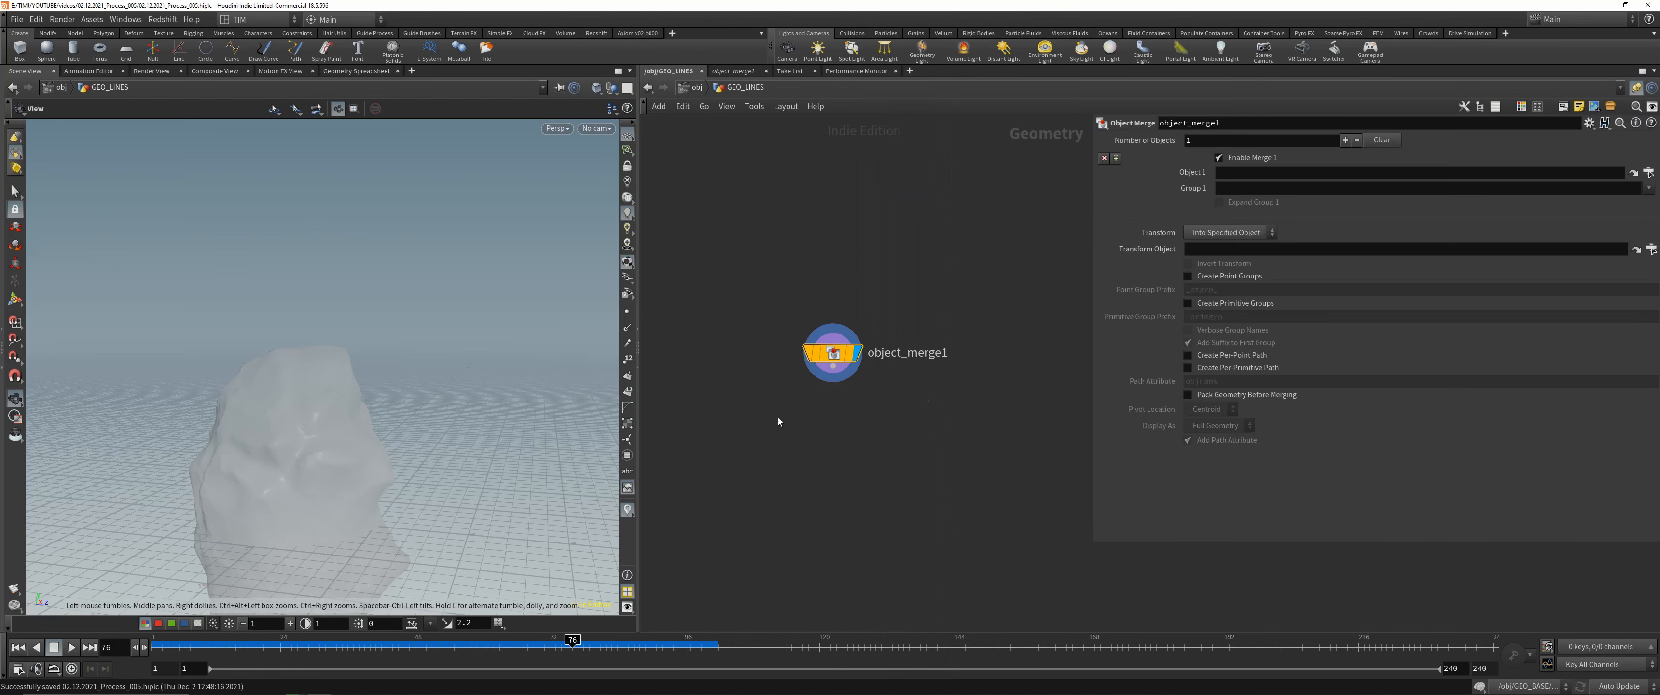
pyautogui.hotkey('shift', 'w')
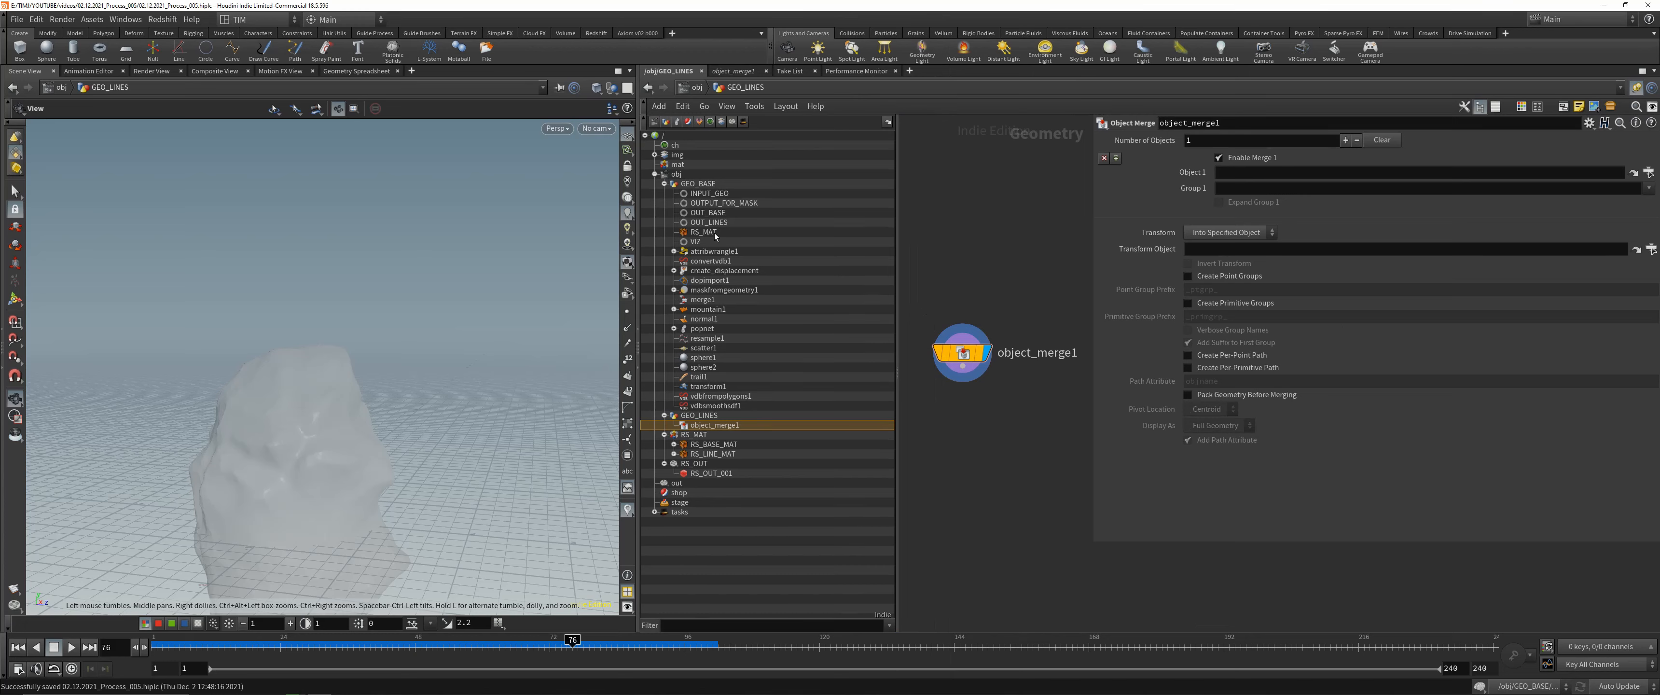
pyautogui.moveTo(1245, 178); pyautogui.dragTo(1242, 175)
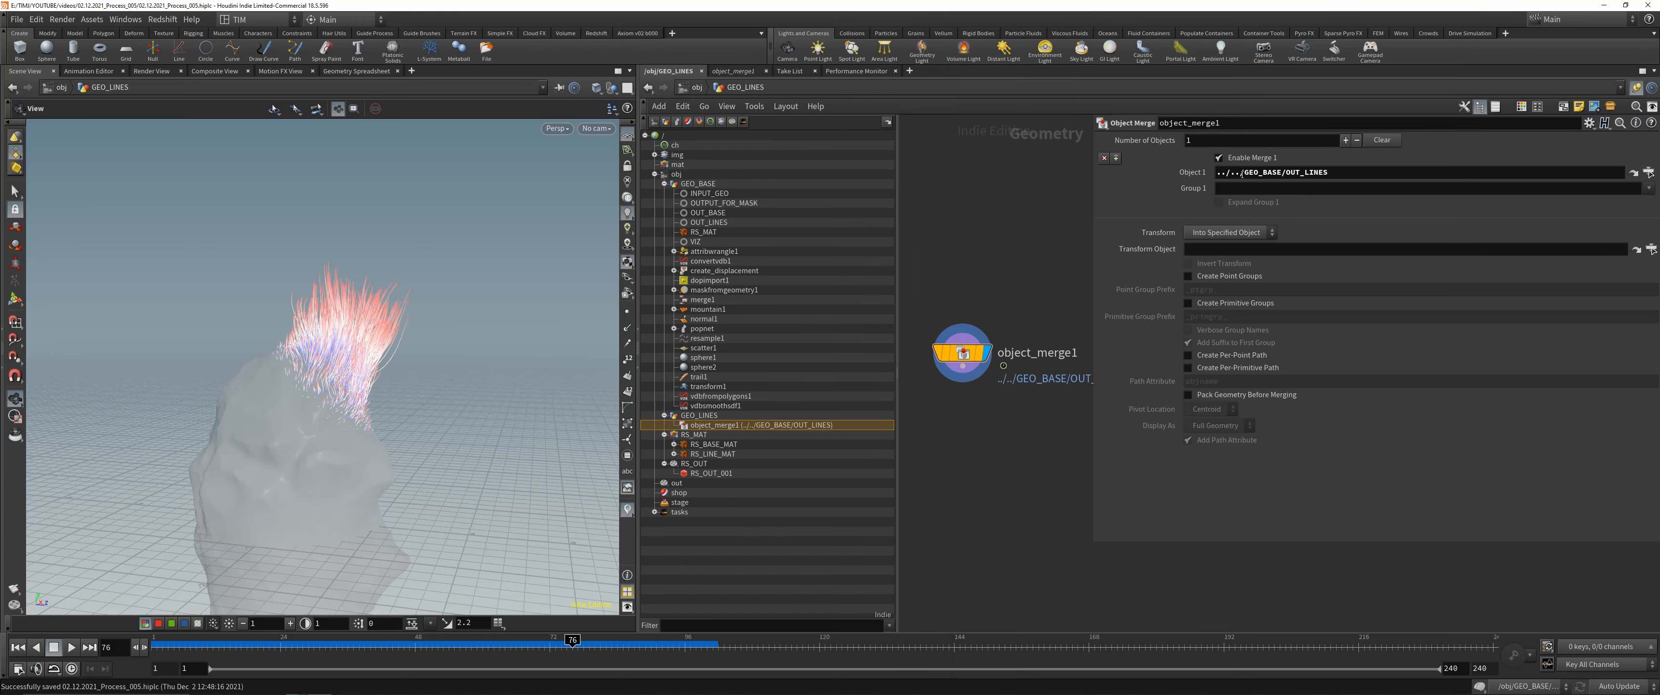
pyautogui.click(1228, 233)
pyautogui.click(1228, 263)
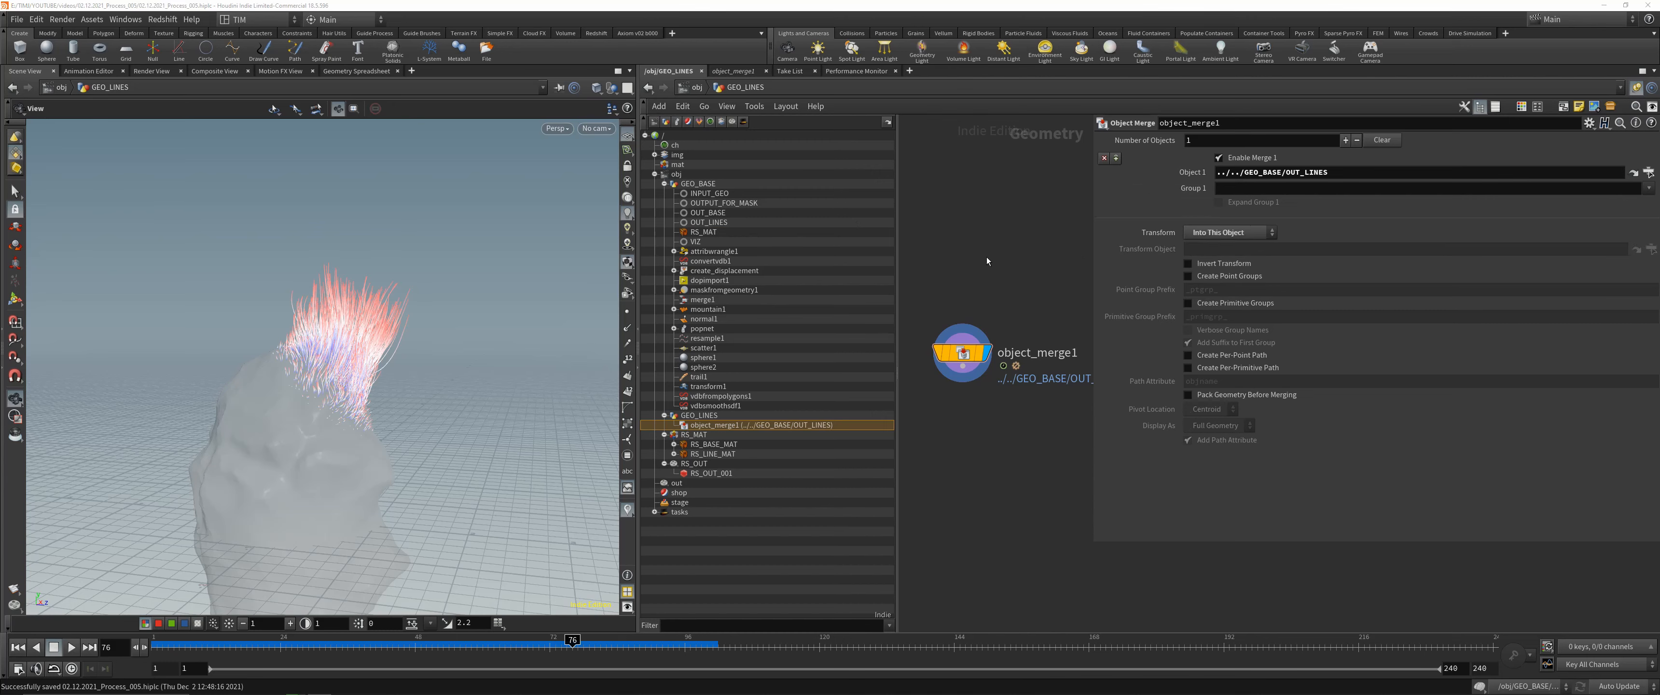
pyautogui.hotkey('shift', 'w')
# - Connect a null below the Object Merge in GEO_LINES and rename it as OU_LINES
pyautogui.moveTo(875, 405); pyautogui.dragTo(879, 366, button='middle')
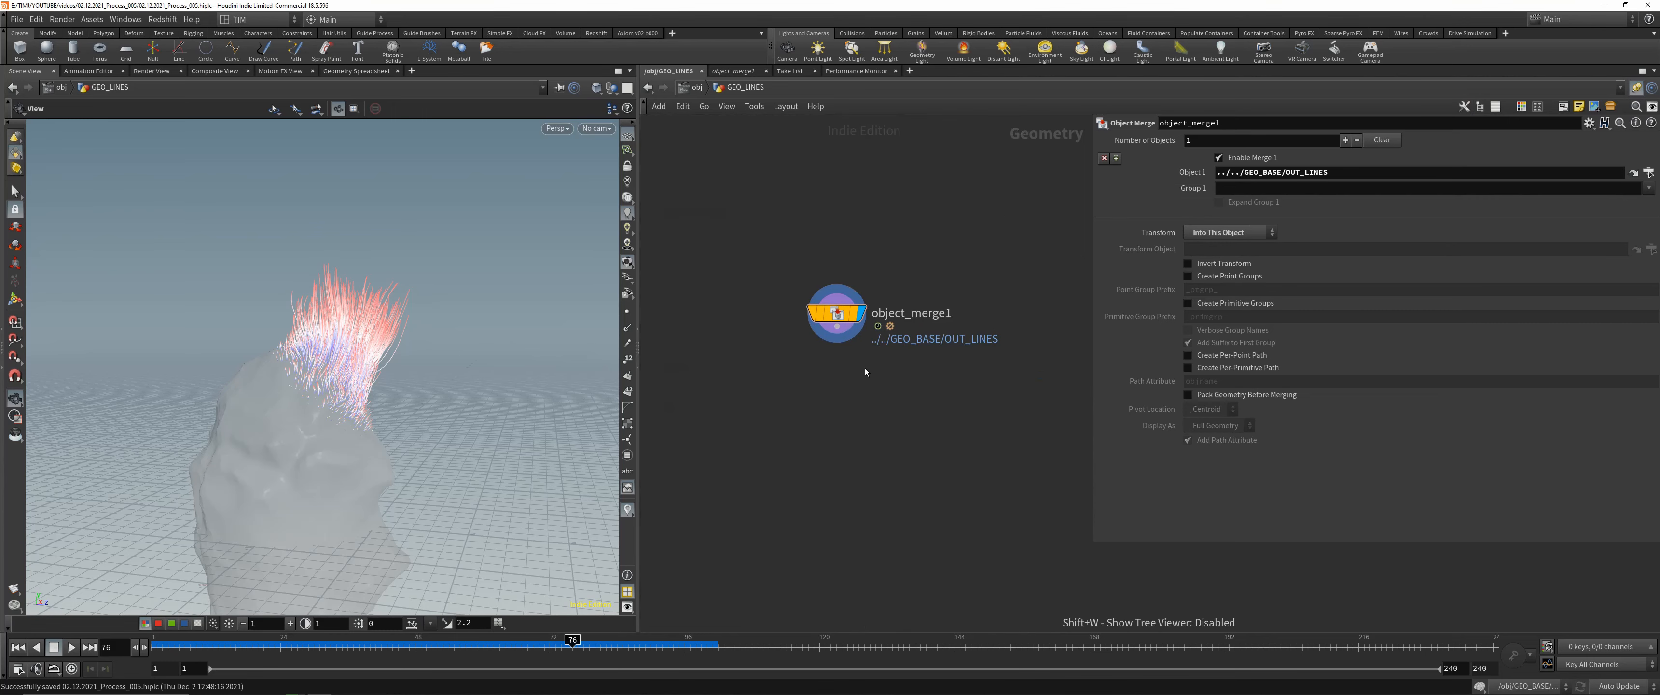
pyautogui.moveTo(828, 464); pyautogui.dragTo(846, 403, button='middle')
pyautogui.moveTo(867, 279); pyautogui.dragTo(864, 407)
pyautogui.write('null')
pyautogui.press('Return')
pyautogui.doubleClick(883, 409)
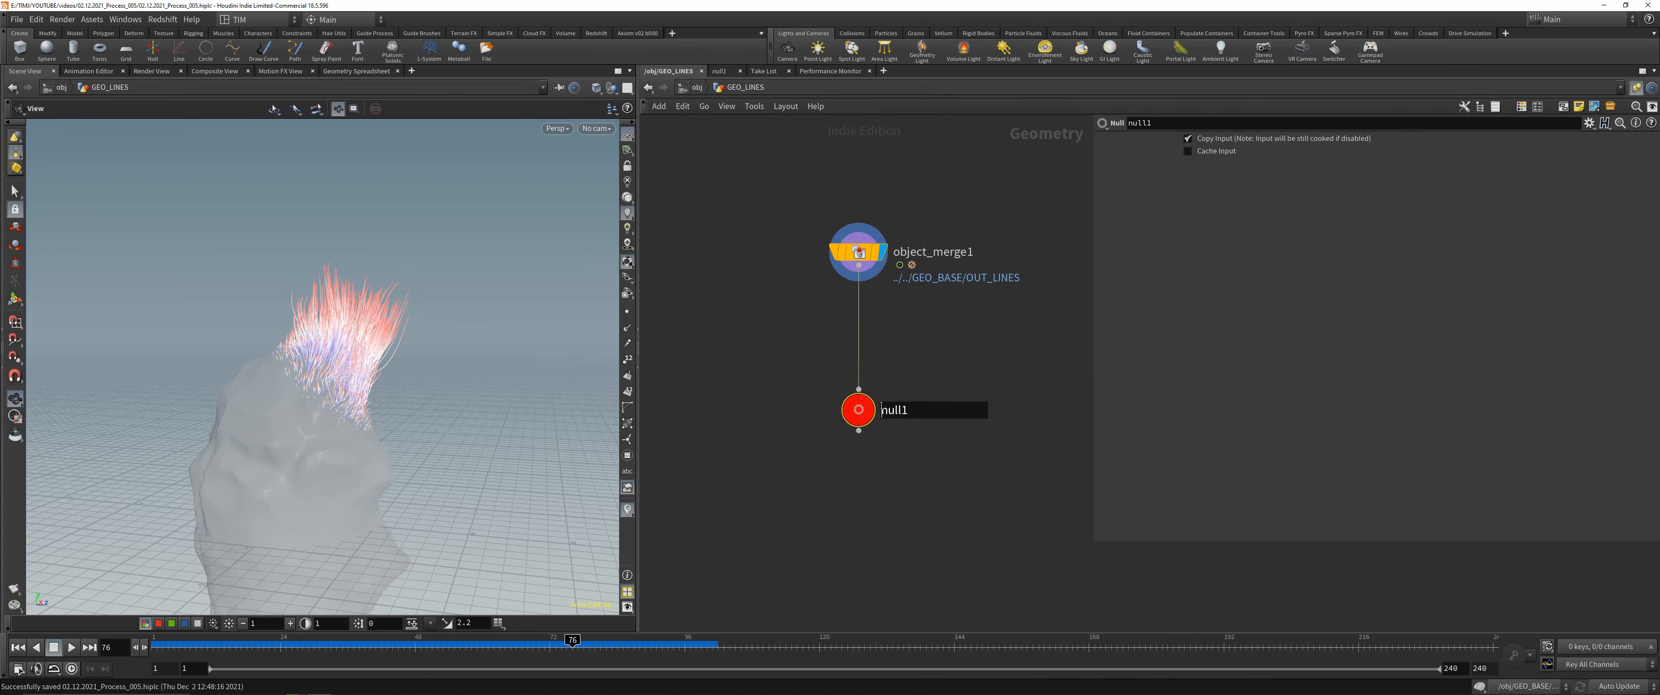
pyautogui.write('OUR')
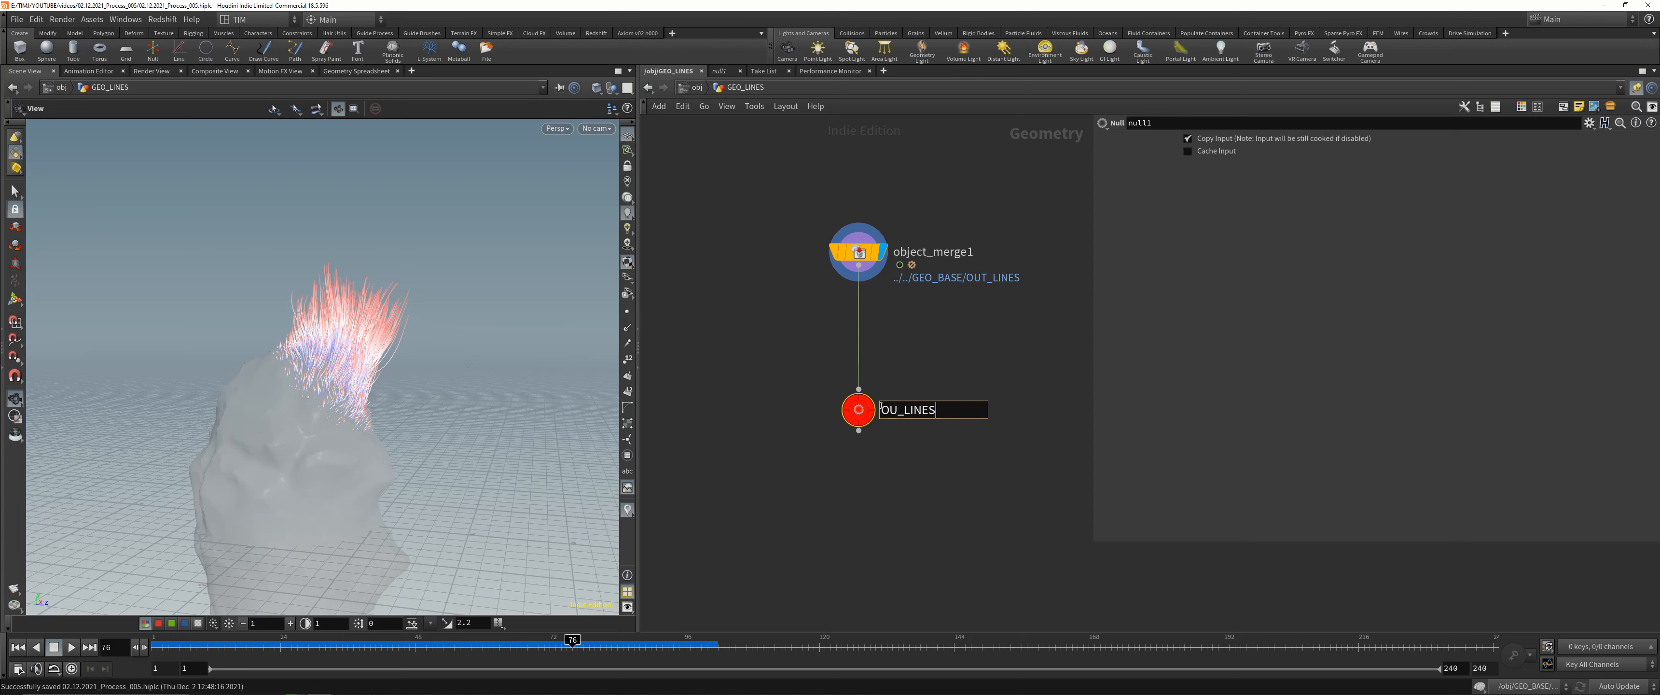
pyautogui.press('Return')
# - Enable Redshift strand rendering on the GEO_LINES object with Cylinder as the strand type
pyautogui.press('u')
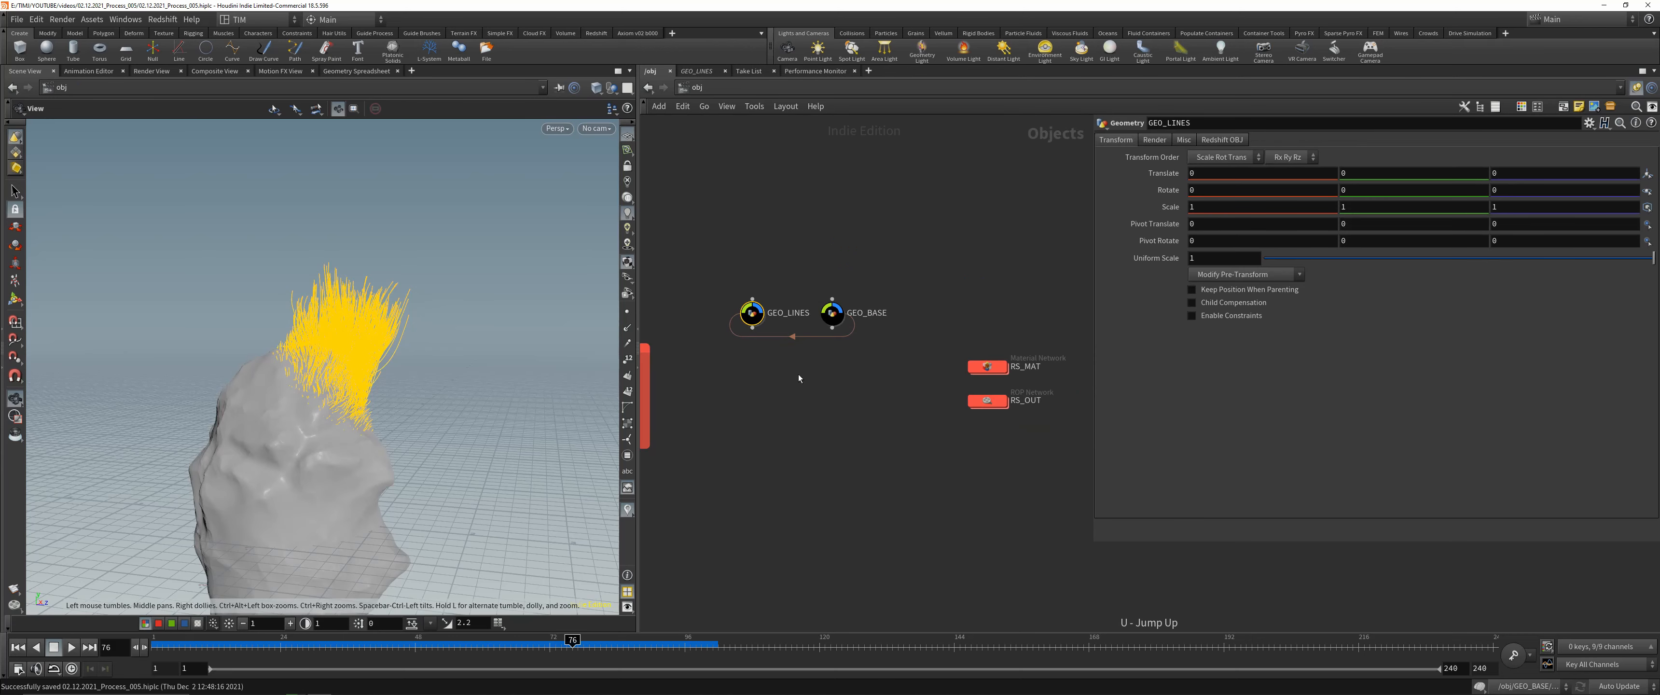
pyautogui.scroll(3, 801, 374)
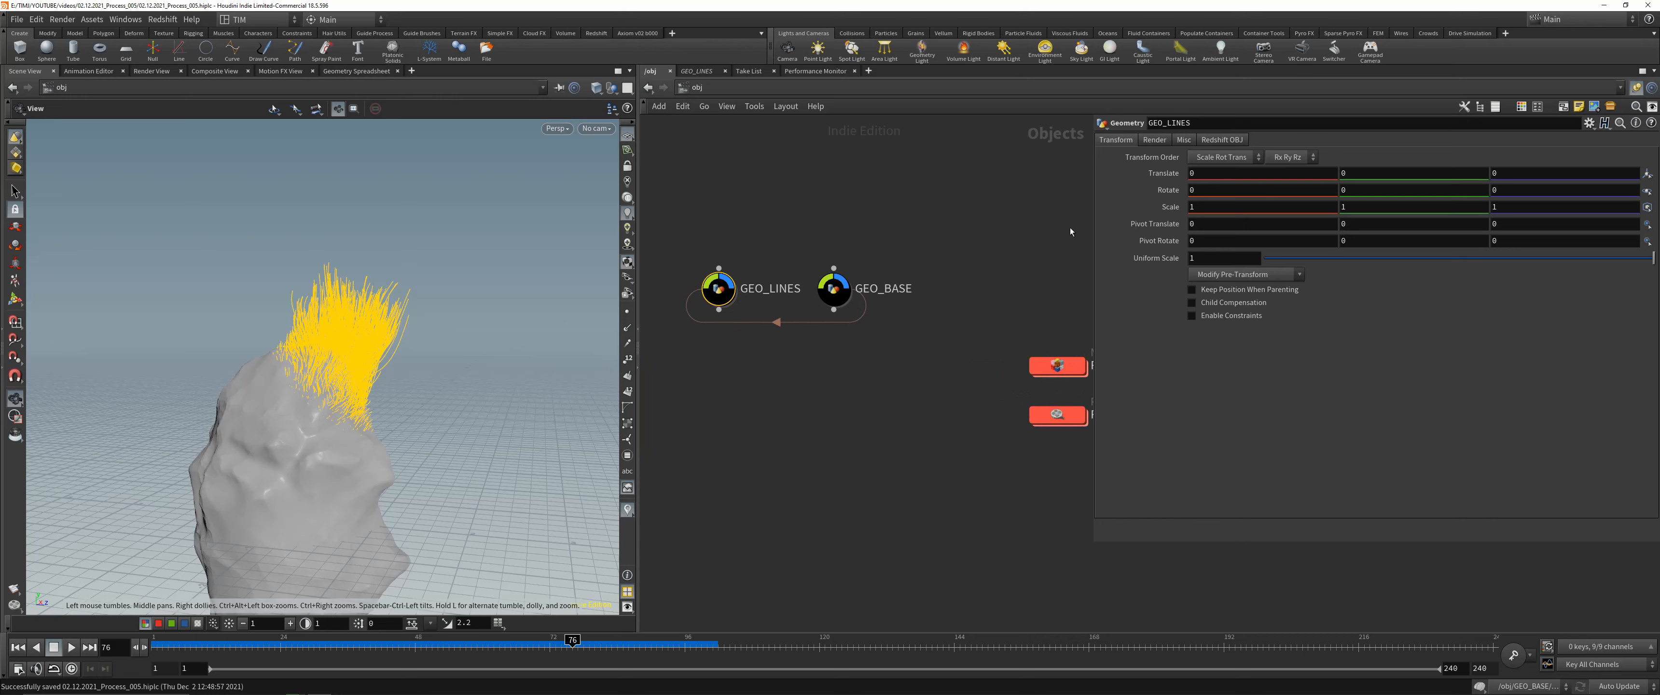
pyautogui.click(1220, 139)
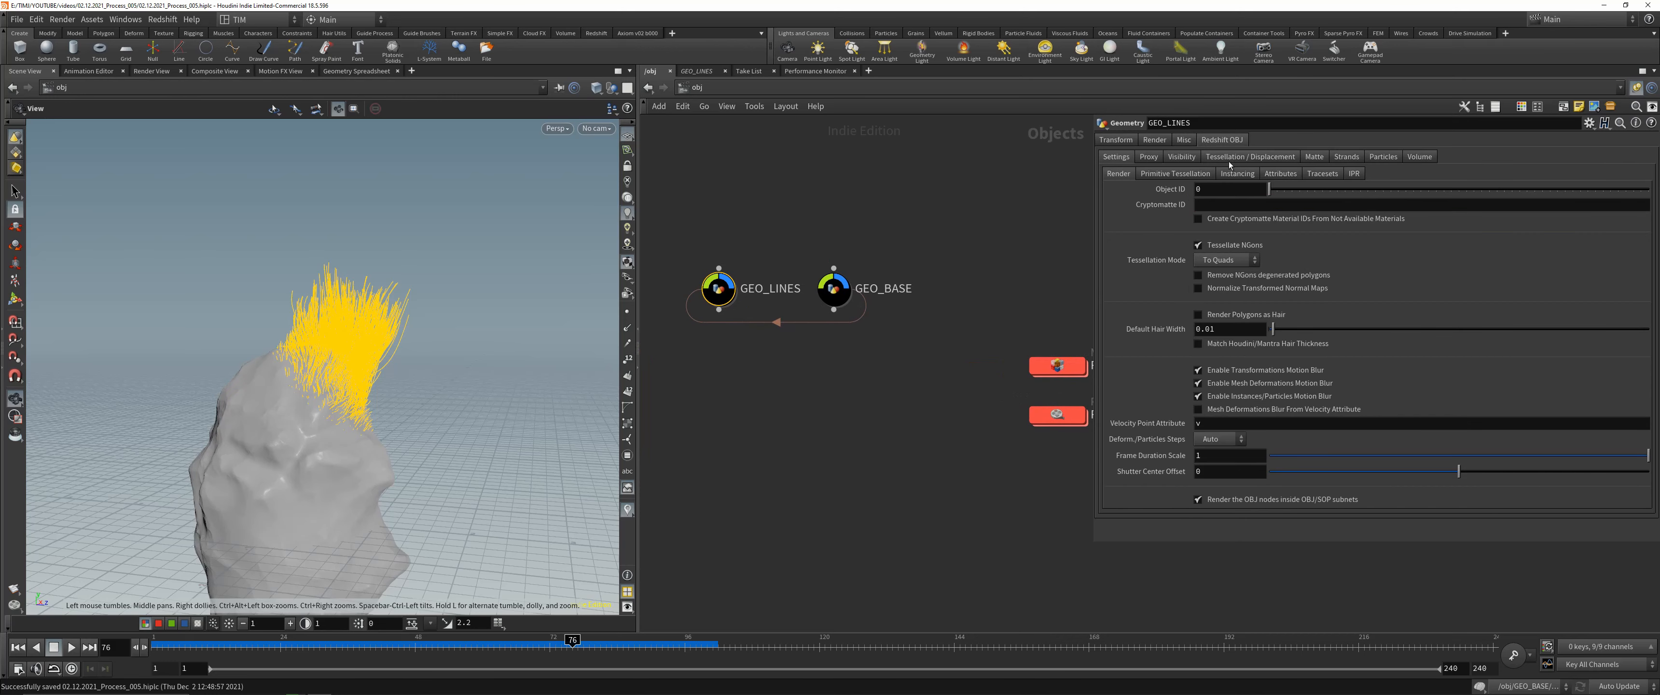
pyautogui.click(1333, 158)
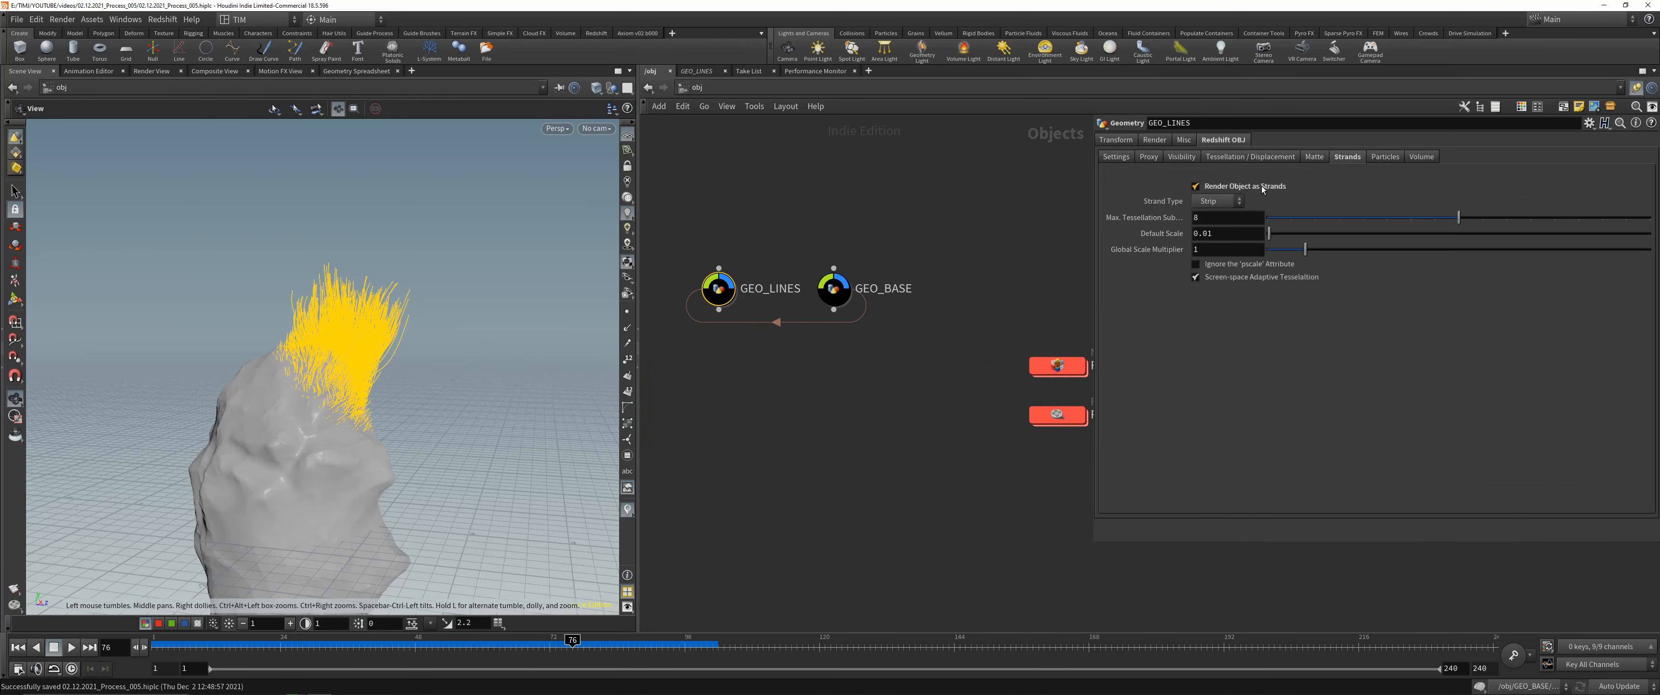
pyautogui.click(1216, 202)
pyautogui.click(1212, 228)
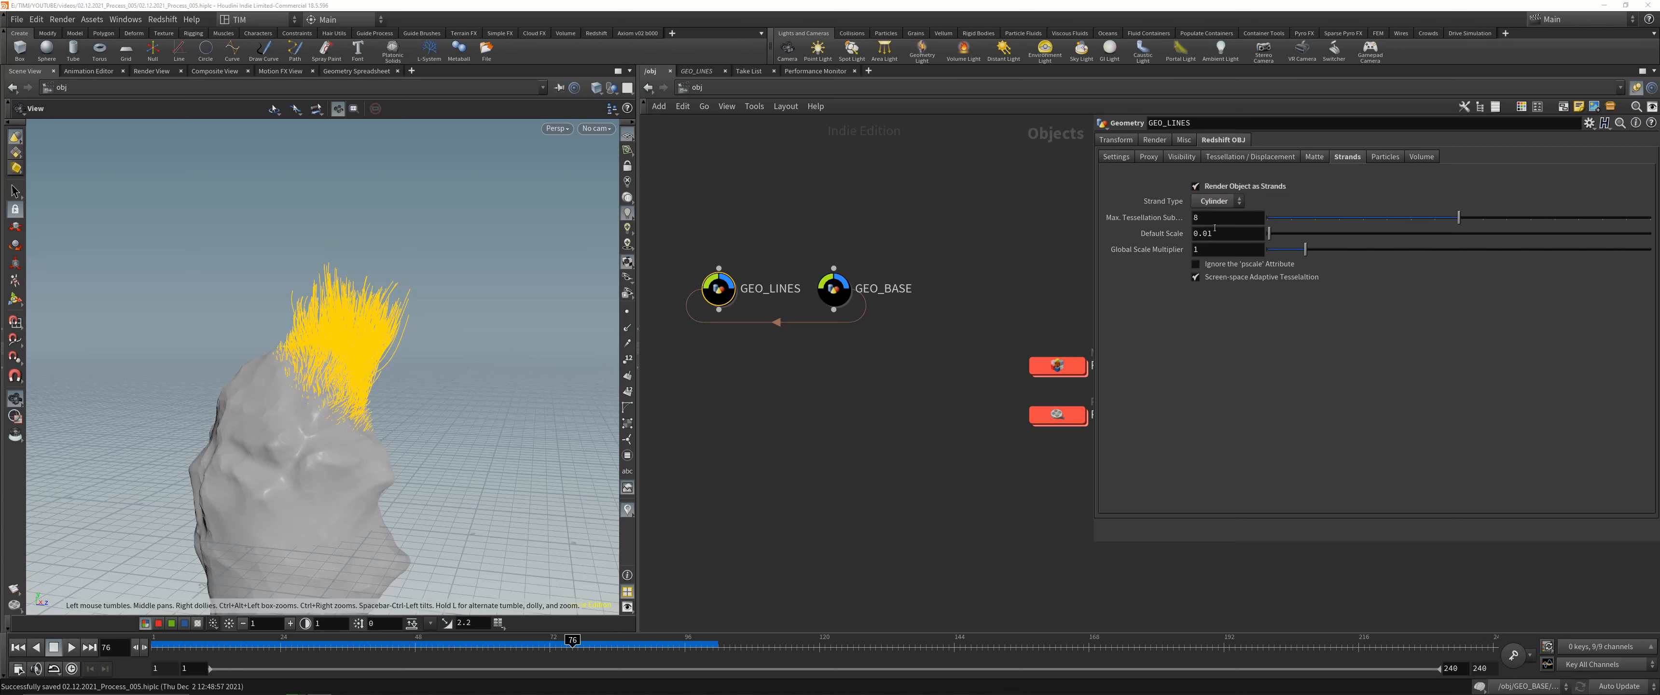
pyautogui.click(1222, 204)
pyautogui.click(1230, 305)
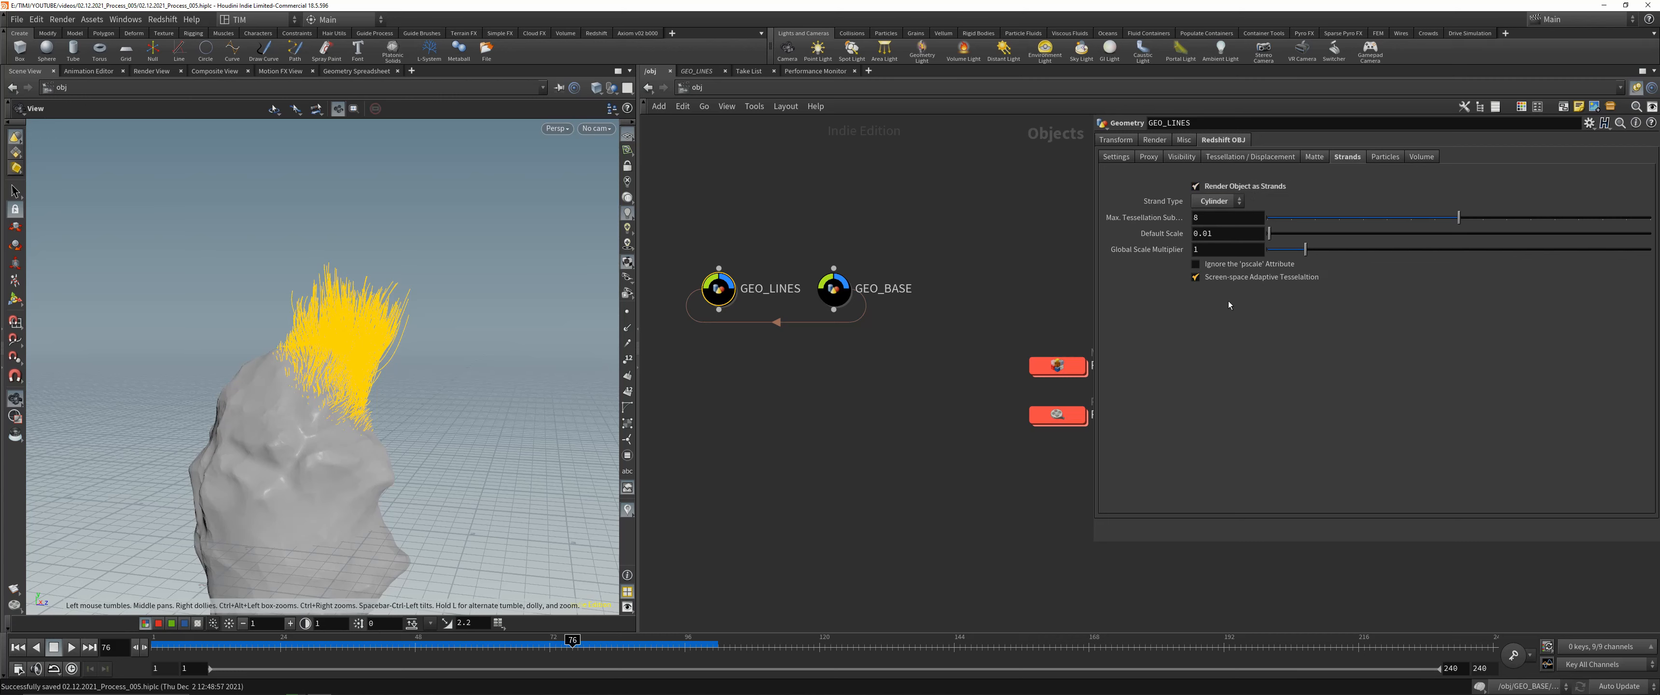
# - Set the maximum tessellation subdivisions of the GEO_LINES strands to 0 and the global scale multiplier to 0.1
pyautogui.doubleClick(1223, 217)
pyautogui.write('0')
pyautogui.press('Return')
pyautogui.doubleClick(1218, 250)
pyautogui.write('0.1')
pyautogui.press('Return')
pyautogui.scroll(-3, 941, 316)
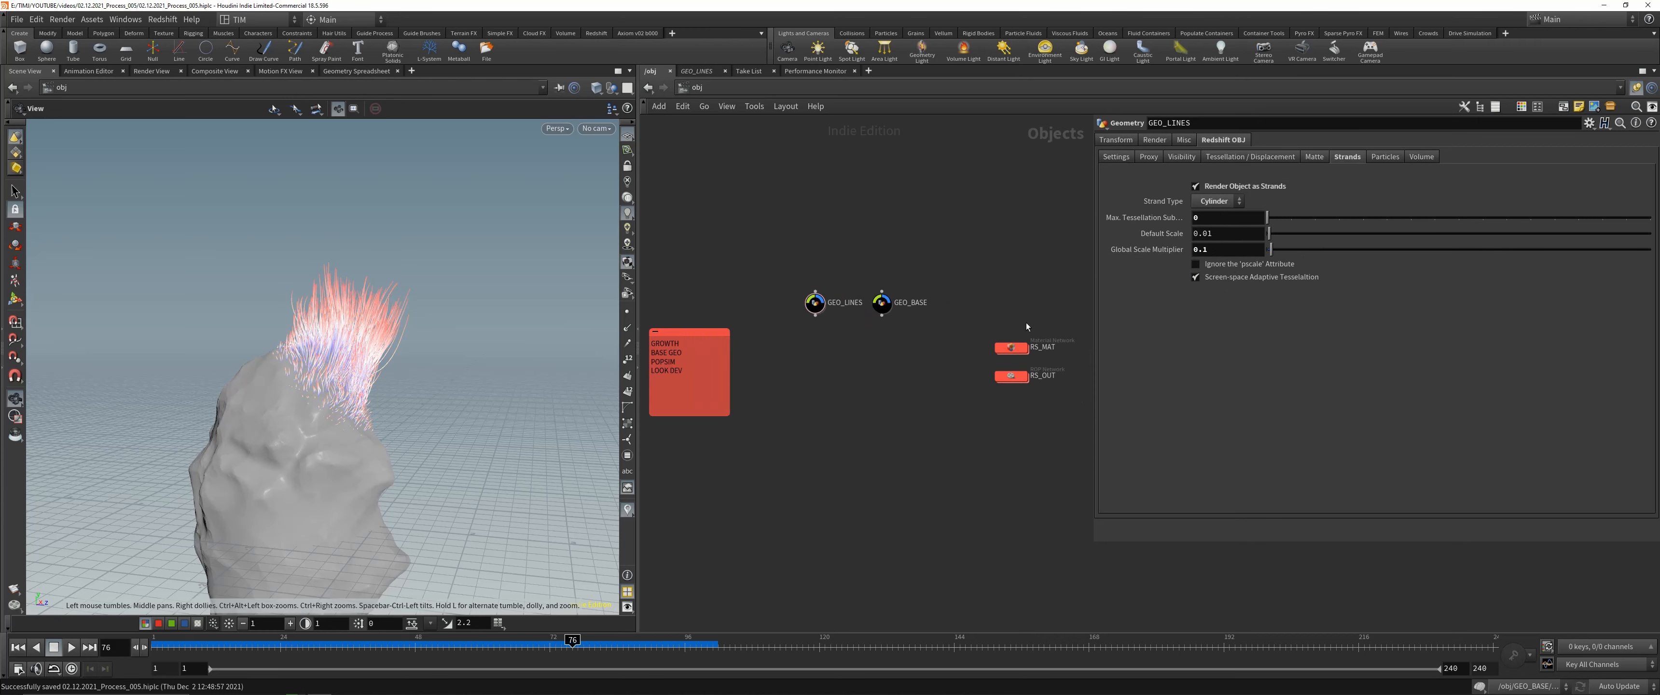
pyautogui.scroll(2, 905, 327)
pyautogui.click(1225, 245)
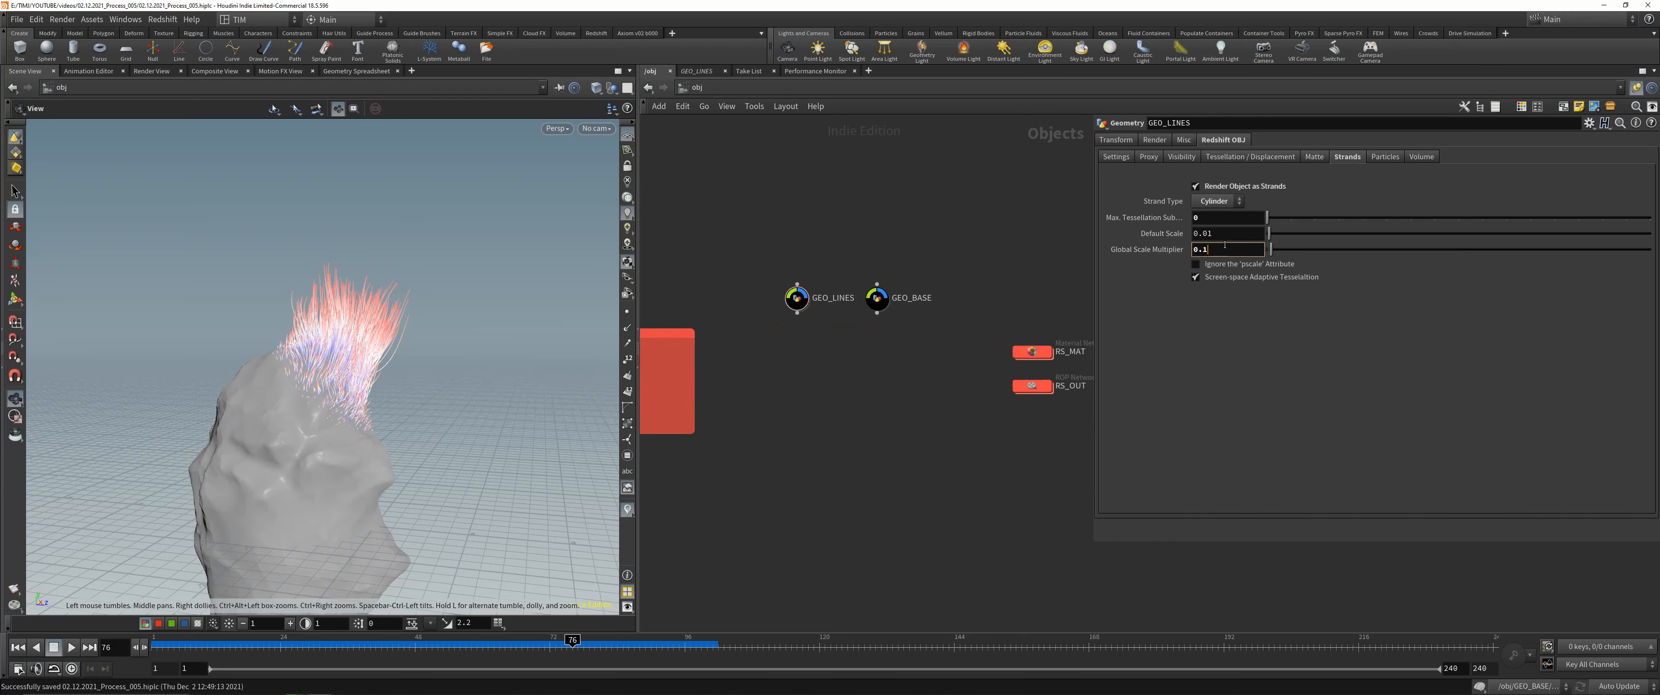
pyautogui.press('Return')
# - Inside GEO_BASE, branch a PolyWire node off OUT_LINES and display it
pyautogui.doubleClick(877, 297)
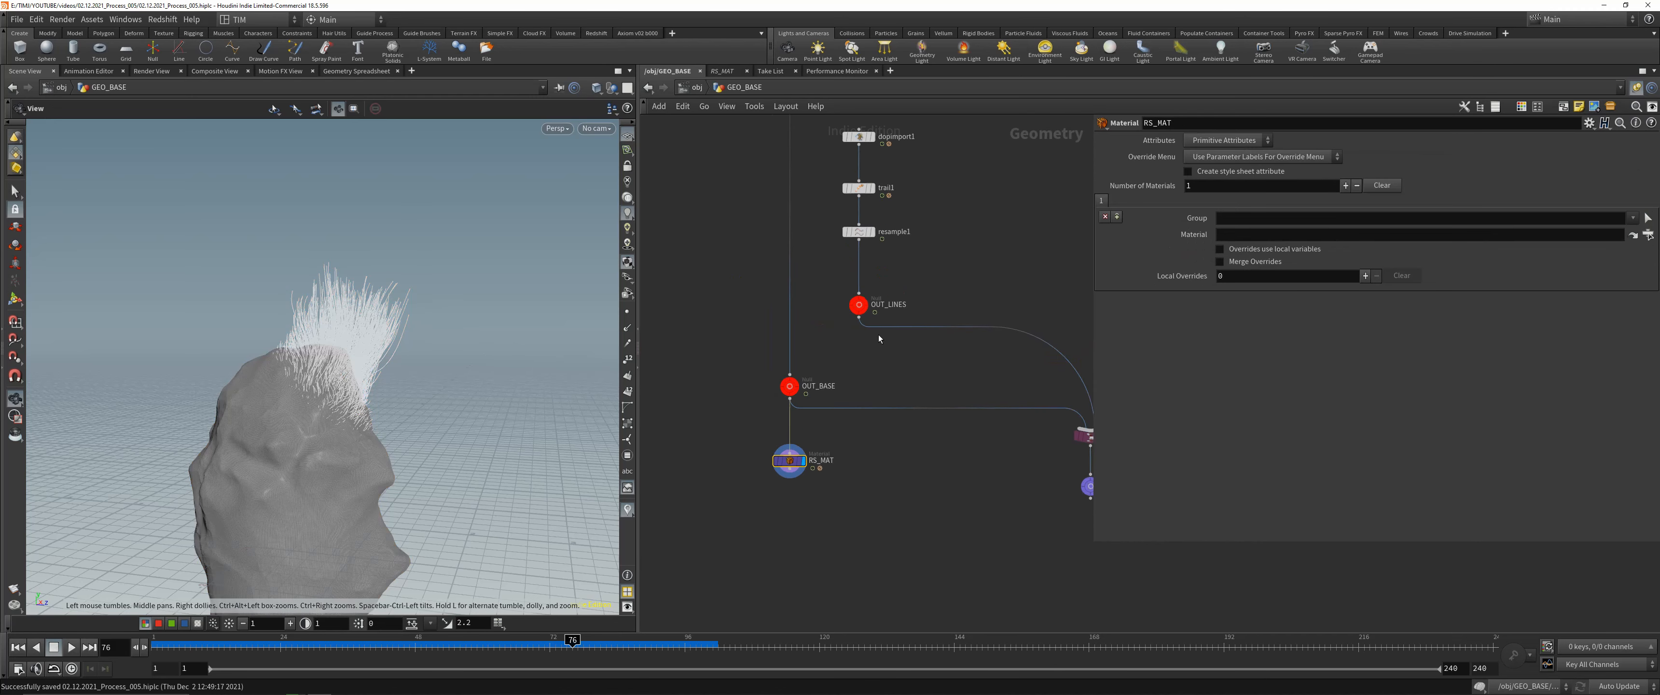
pyautogui.scroll(3, 903, 348)
pyautogui.moveTo(901, 328); pyautogui.dragTo(963, 410, button='middle')
pyautogui.scroll(3, 433, 223)
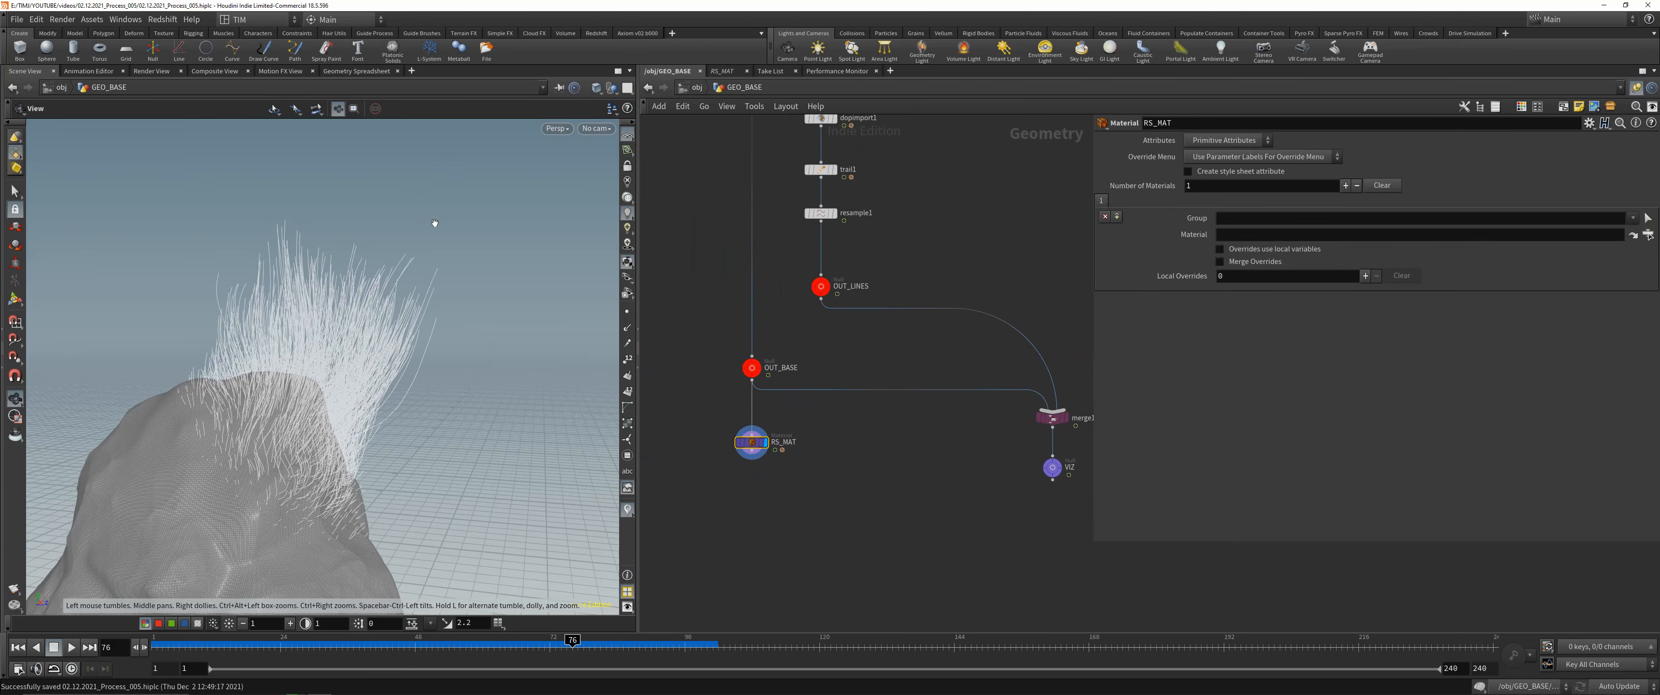
pyautogui.click(825, 286)
pyautogui.press('Tab')
pyautogui.write('p')
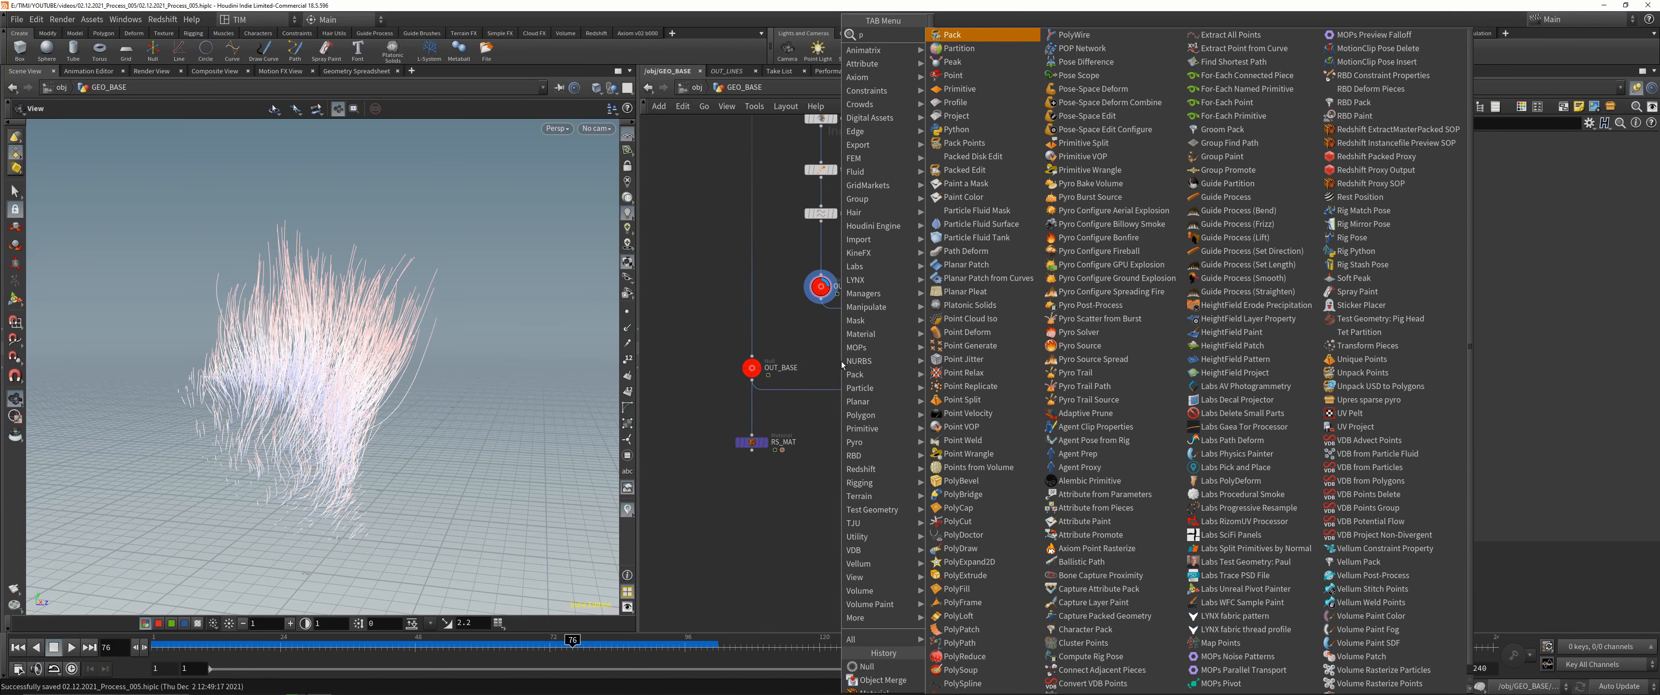
pyautogui.write('olyw')
pyautogui.click(953, 34)
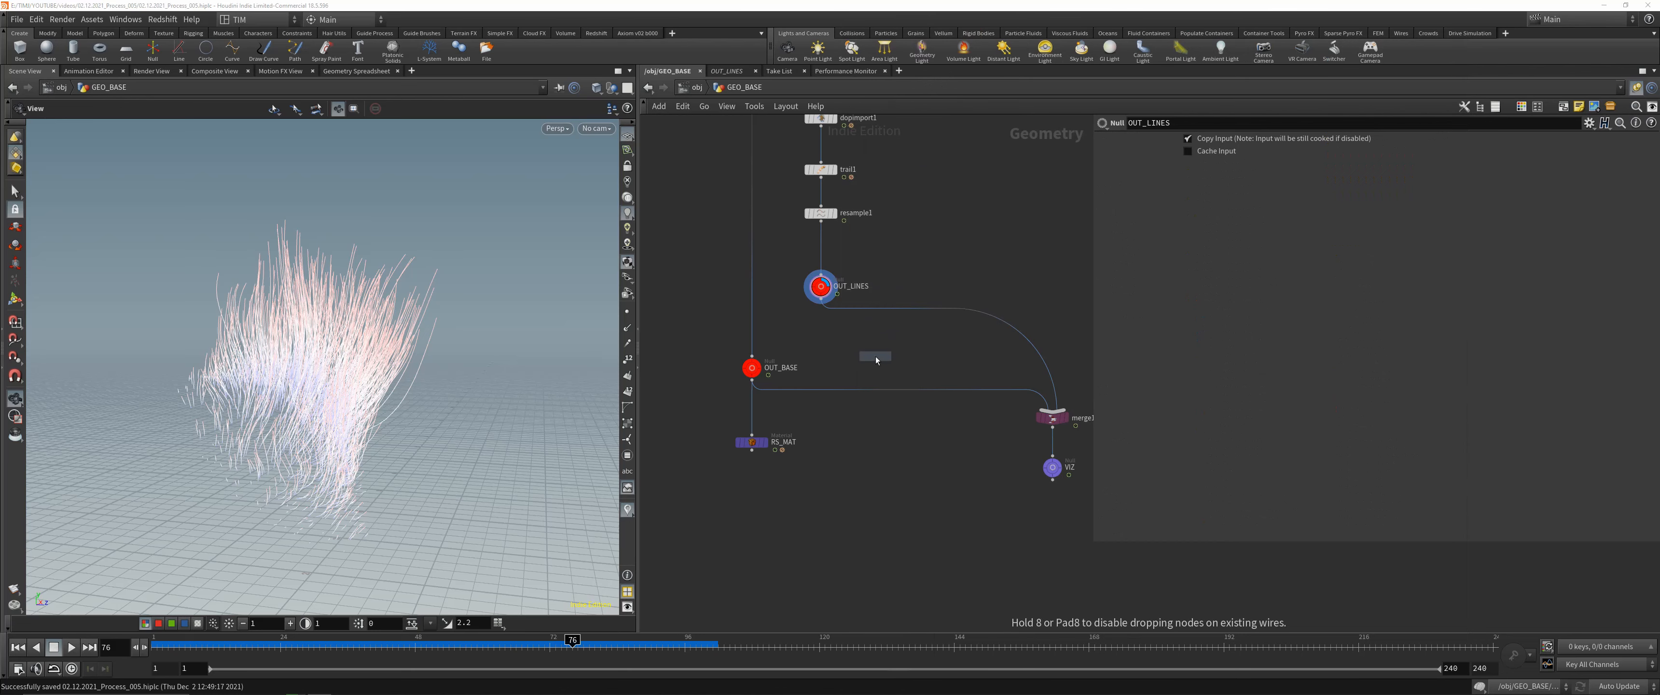
pyautogui.click(875, 355)
pyautogui.click(888, 356)
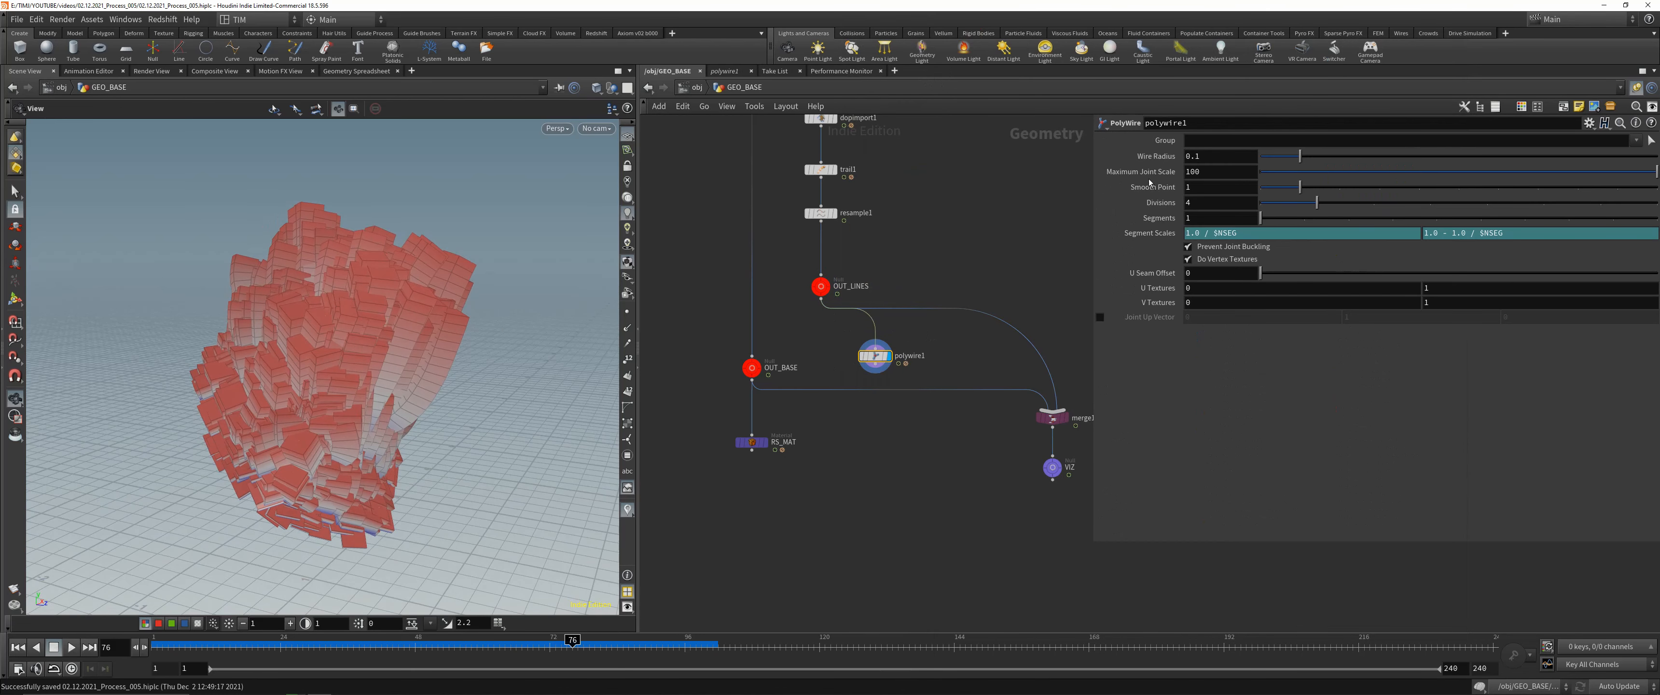
# - Set the PolyWire's wire radius to 0.01 and its divisions to 16
pyautogui.click(1224, 158)
pyautogui.write('1')
pyautogui.press('Return')
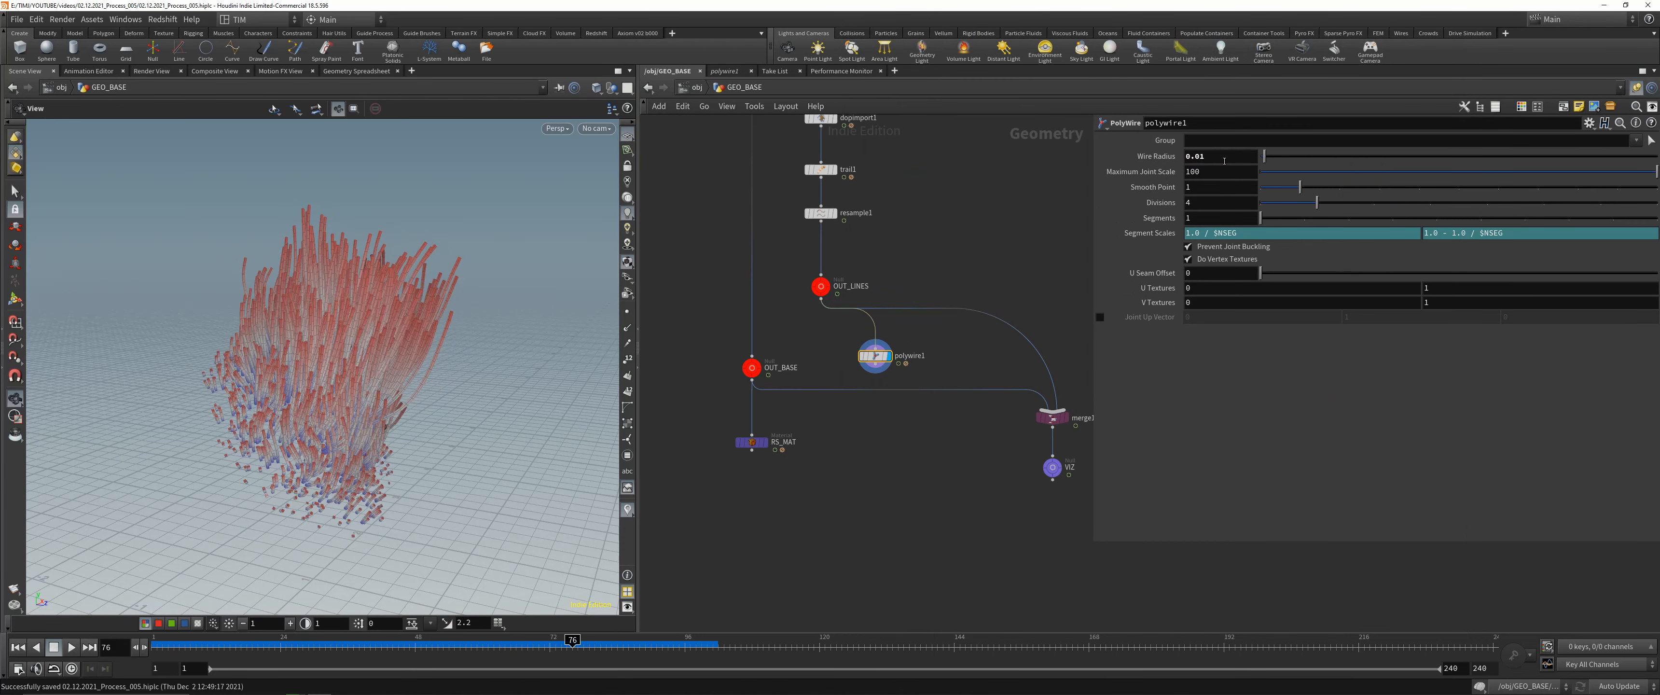
pyautogui.click(1212, 205)
pyautogui.write('16')
pyautogui.press('Return')
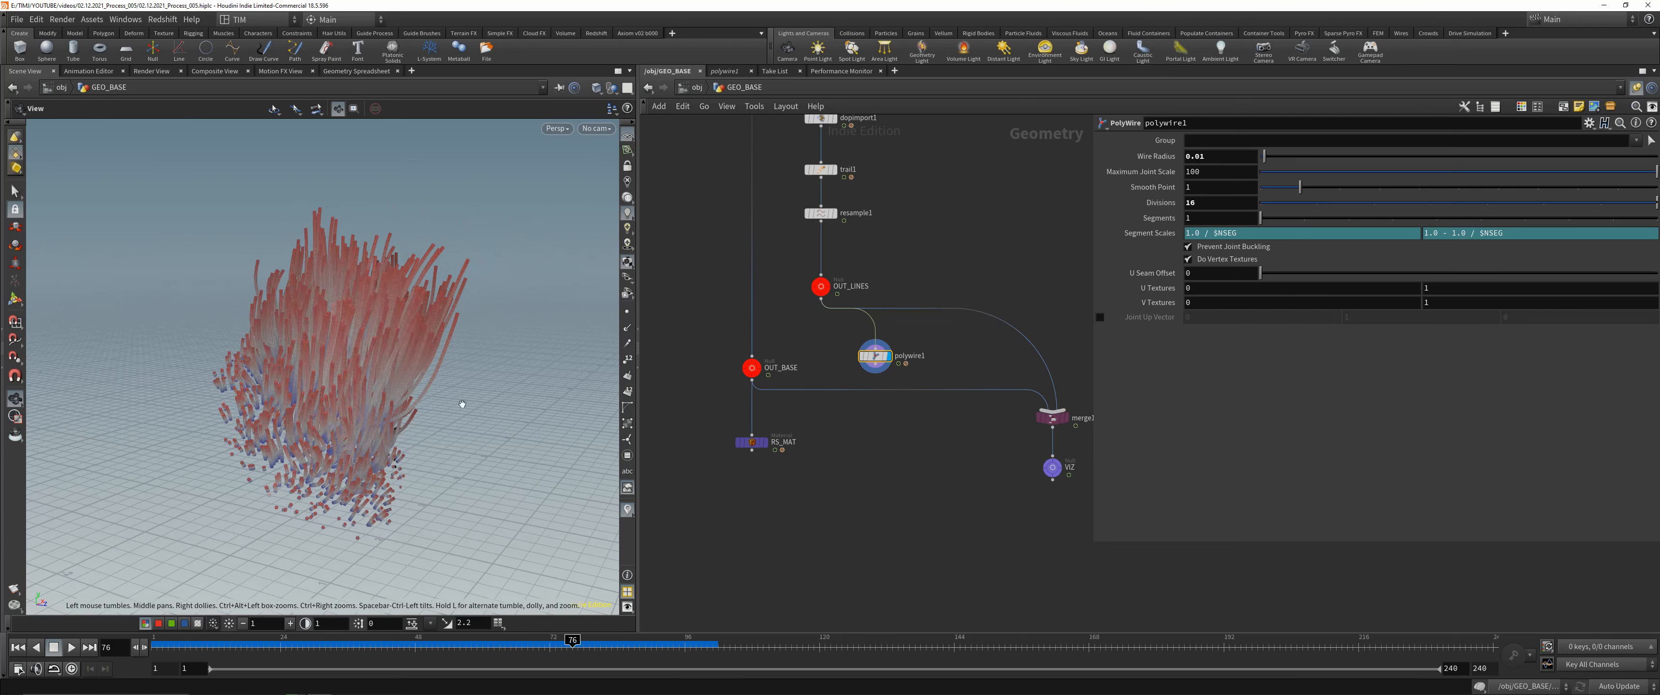
# - Reduce the PolyWire's wire radius to 0.0025 and inspect the wires from several angles
pyautogui.click(1227, 157)
pyautogui.press('BackSpace')
pyautogui.write('02')
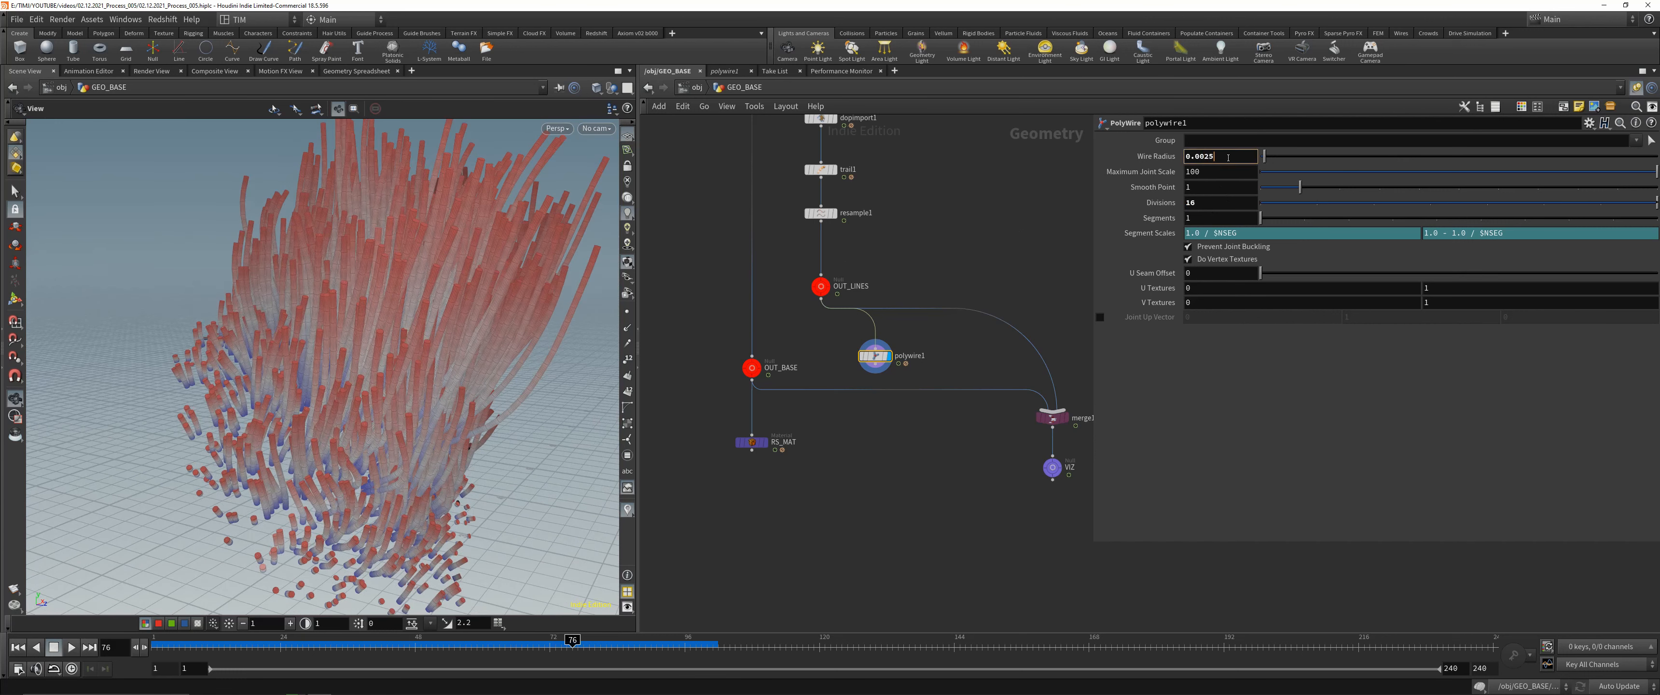
pyautogui.write('5')
pyautogui.press('Return')
pyautogui.moveTo(451, 310); pyautogui.dragTo(508, 241)
pyautogui.moveTo(508, 241); pyautogui.dragTo(459, 259, button='right')
pyautogui.moveTo(459, 259); pyautogui.dragTo(469, 328)
pyautogui.scroll(2, 867, 380)
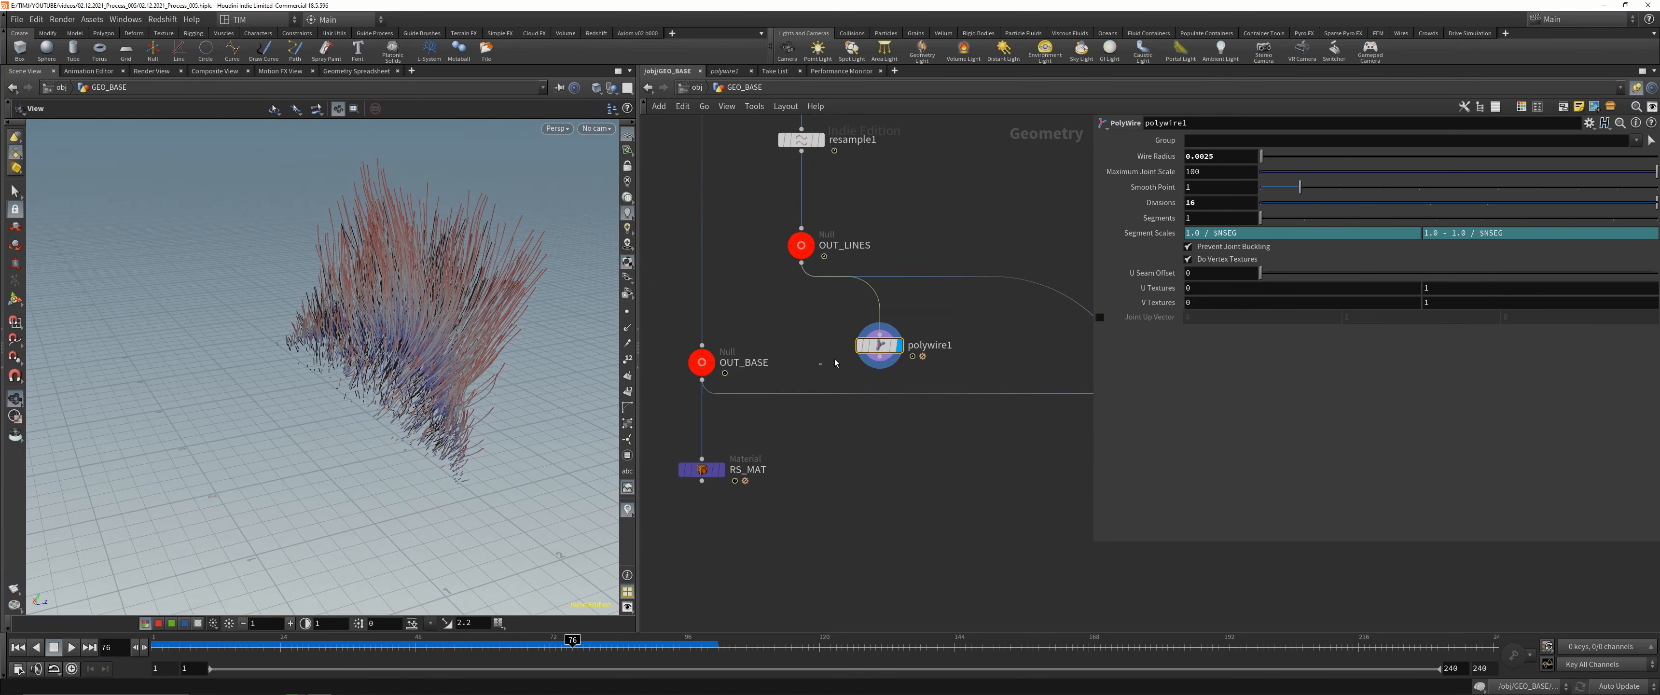
# - Delete the PolyWire node branching off OUT_LINES inside GEO_BASE
pyautogui.scroll(-2, 836, 362)
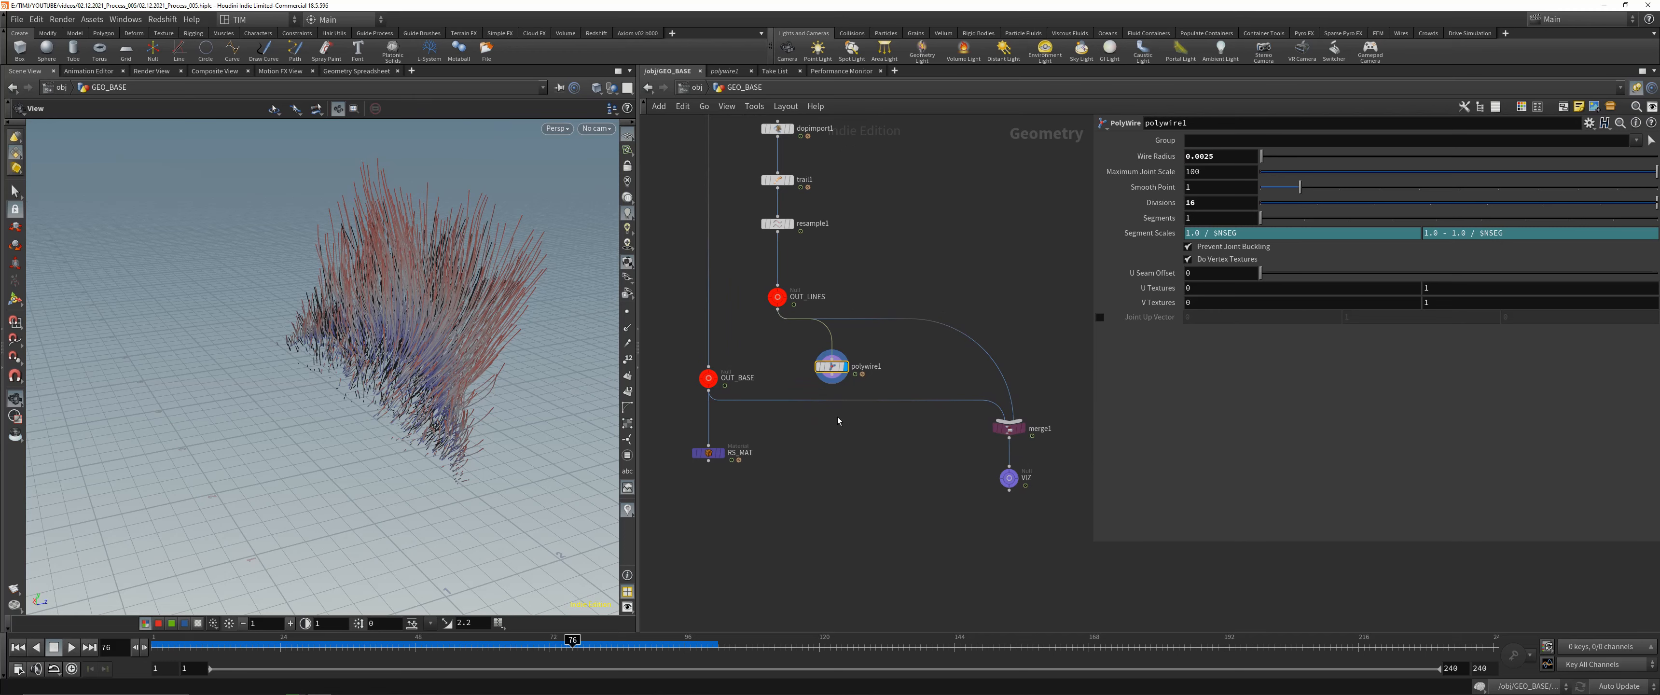
pyautogui.press('Delete')
pyautogui.moveTo(735, 219); pyautogui.dragTo(780, 369, button='middle')
pyautogui.moveTo(779, 240); pyautogui.dragTo(802, 330, button='middle')
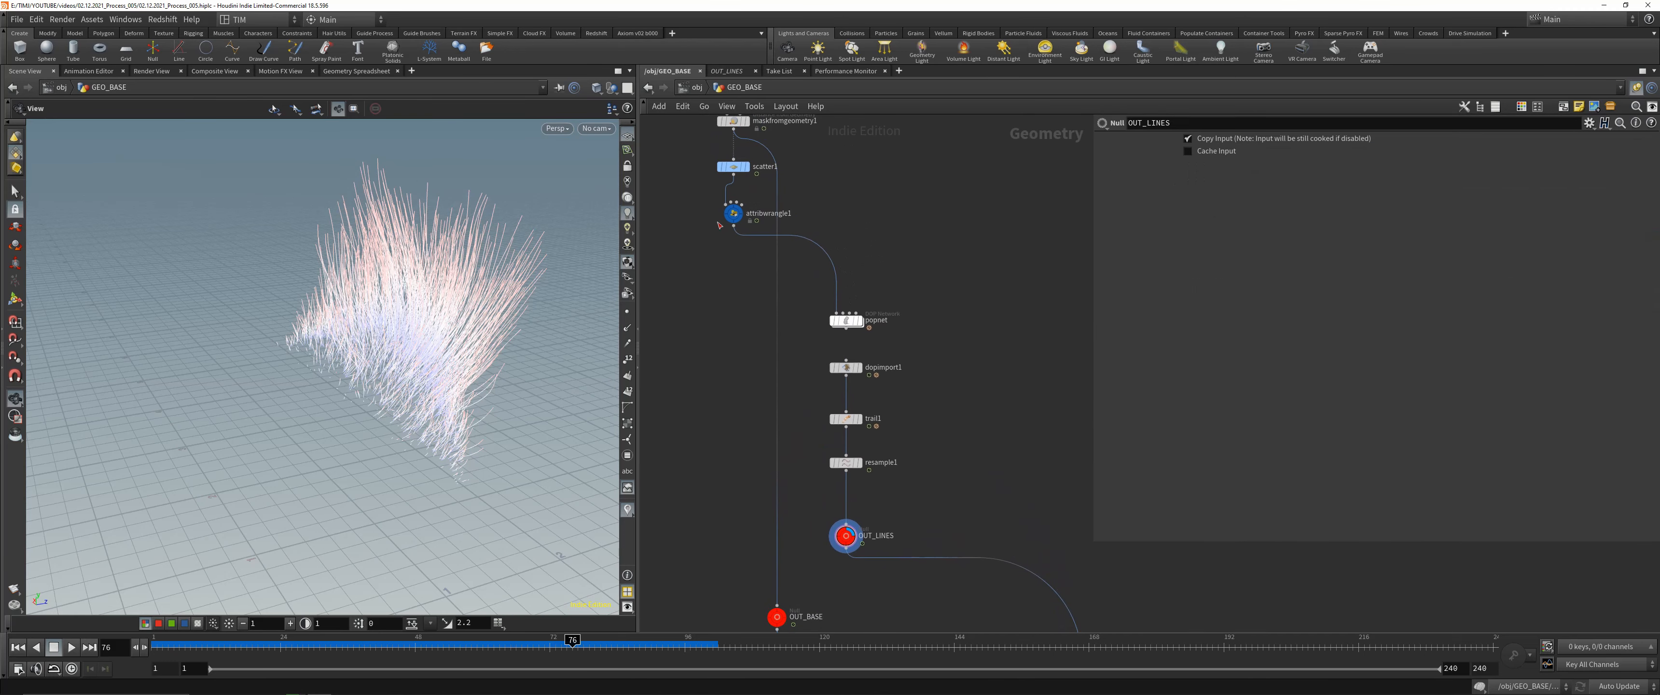
# - Display the RS_MAT material node inside GEO_BASE and save the scene from the object level
pyautogui.click(733, 167)
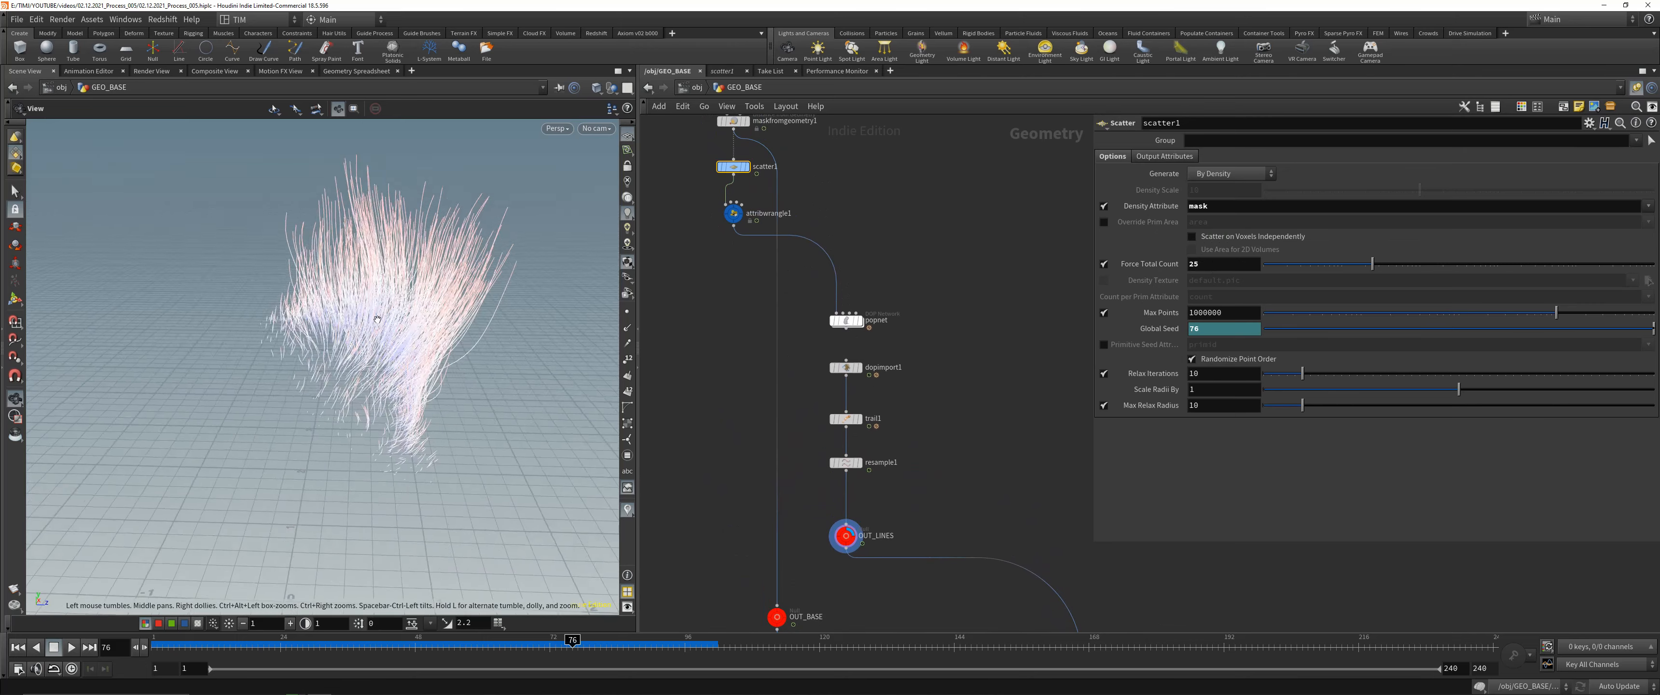
pyautogui.scroll(-2, 794, 420)
pyautogui.moveTo(890, 590); pyautogui.dragTo(887, 487, button='middle')
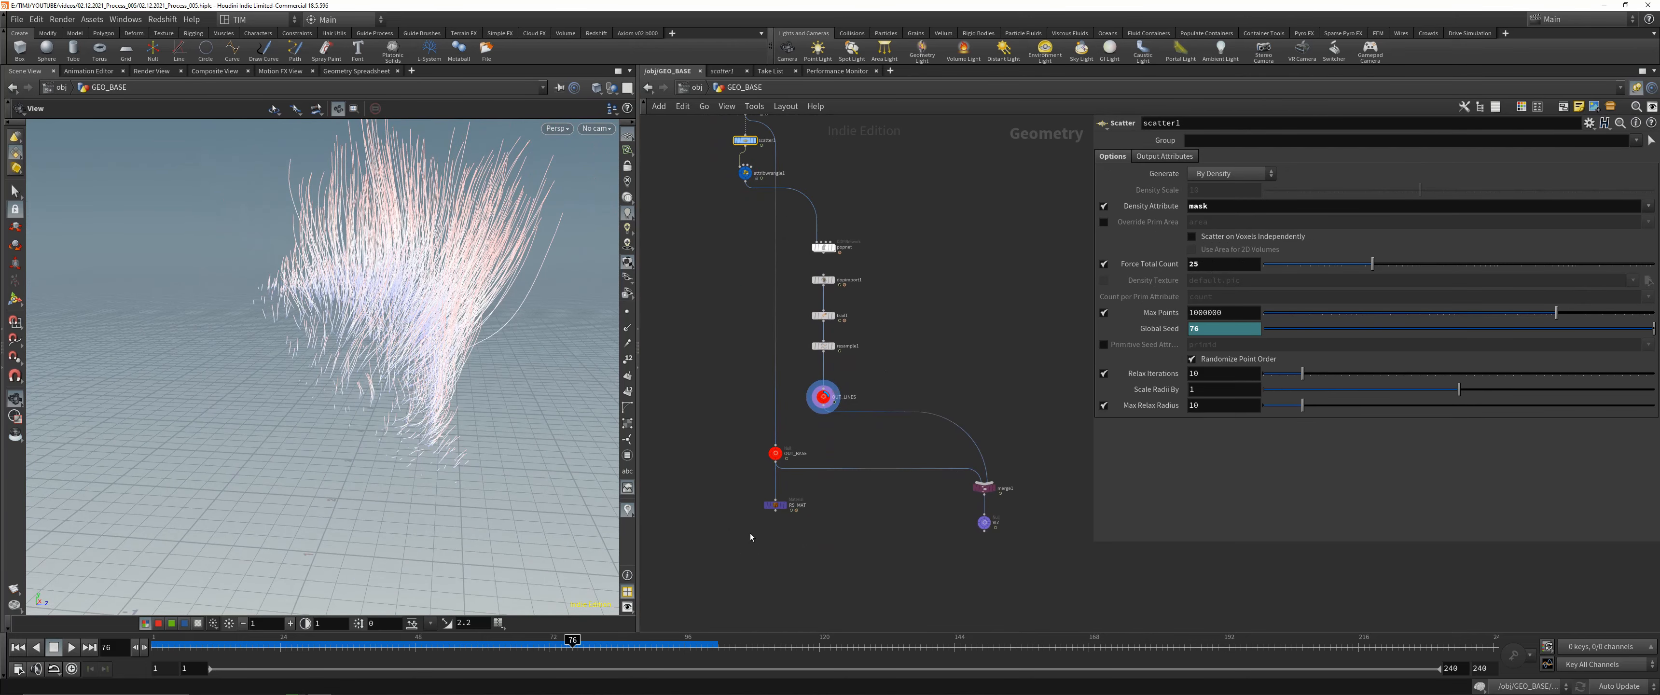
pyautogui.click(785, 505)
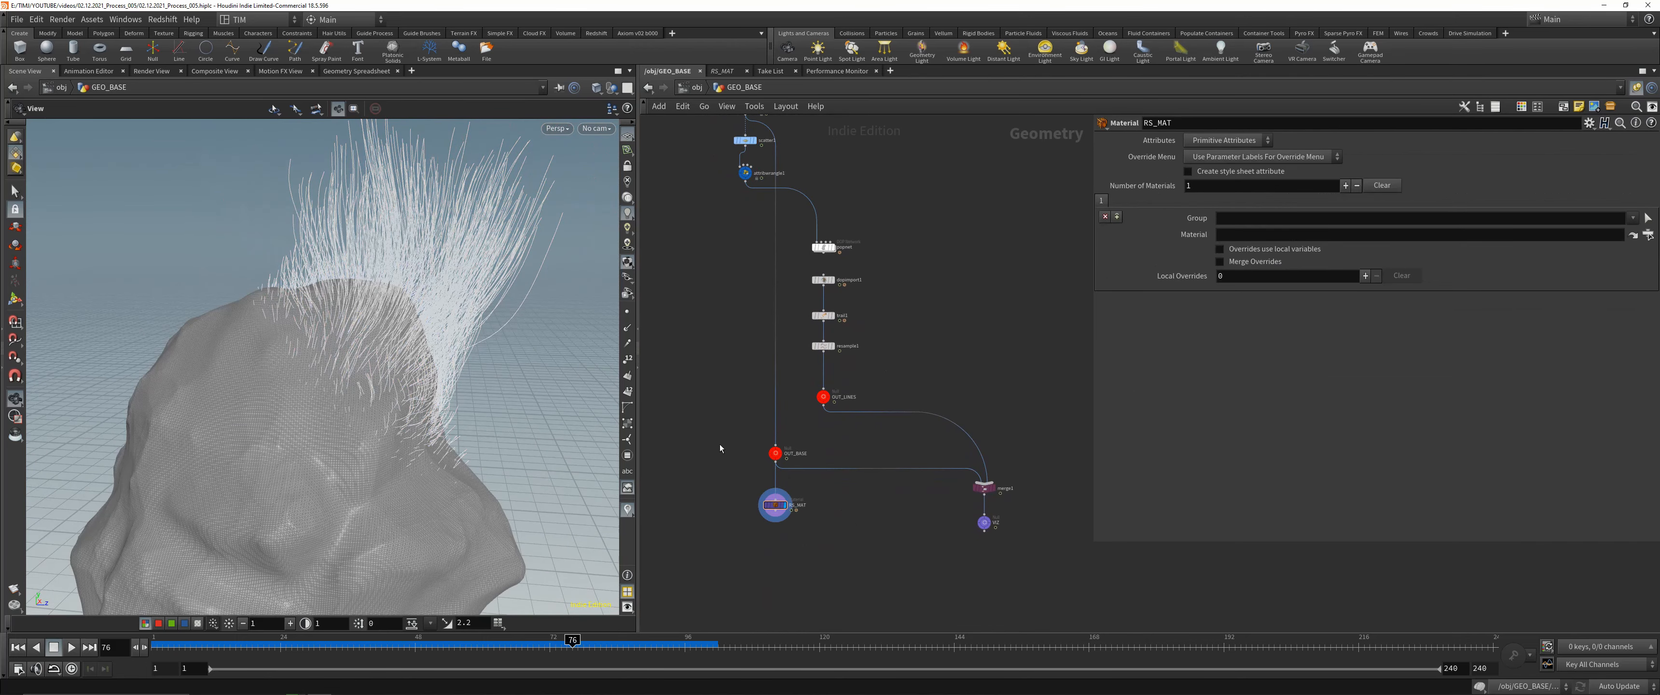
pyautogui.press('u')
pyautogui.click(835, 401)
pyautogui.hotkey('ctrl', 's')
# - Inspect the rock and its trails from several angles, with the timeline moved to frame 78
pyautogui.scroll(-5, 348, 383)
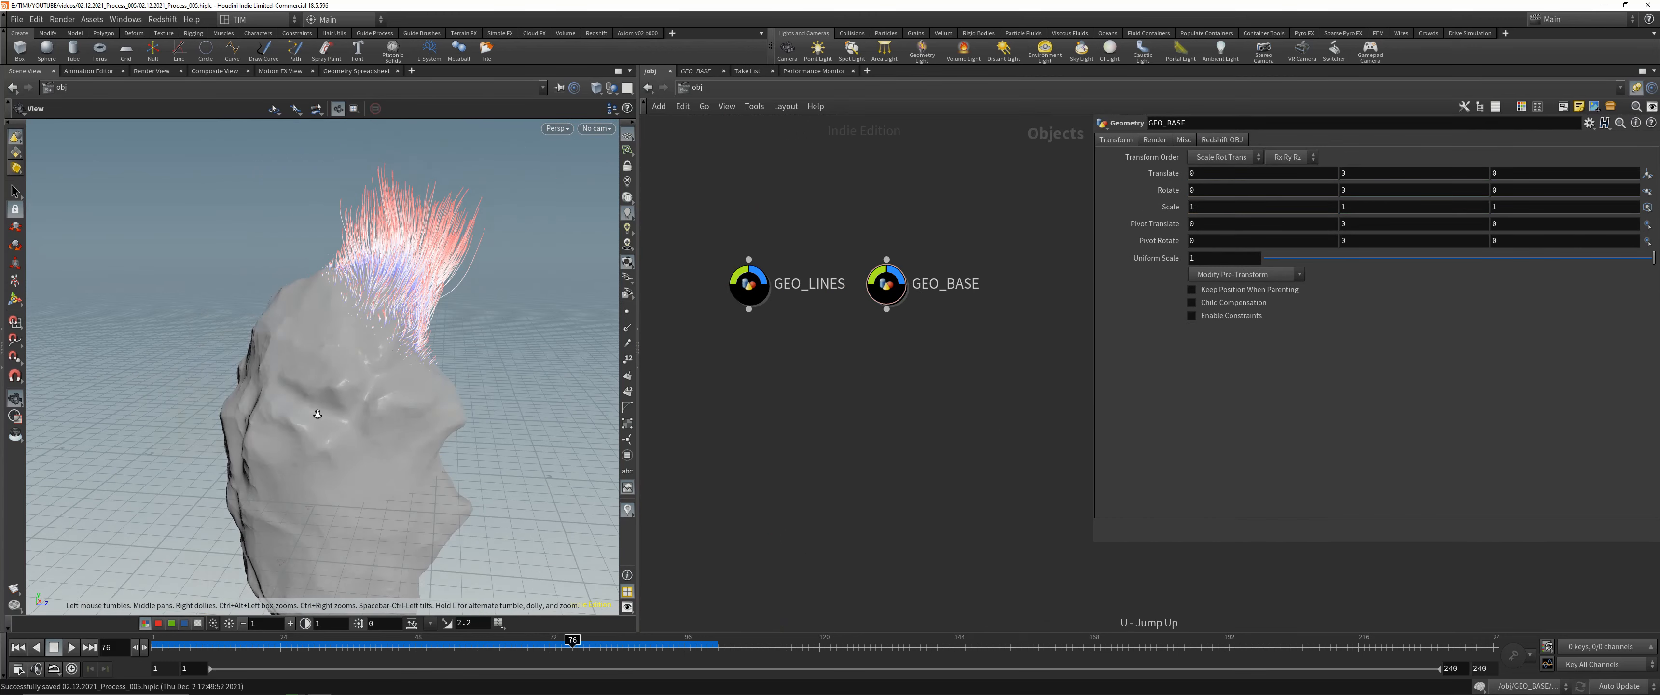
pyautogui.moveTo(322, 386); pyautogui.dragTo(373, 390)
pyautogui.scroll(4, 373, 390)
pyautogui.moveTo(412, 293); pyautogui.dragTo(355, 392, button='middle')
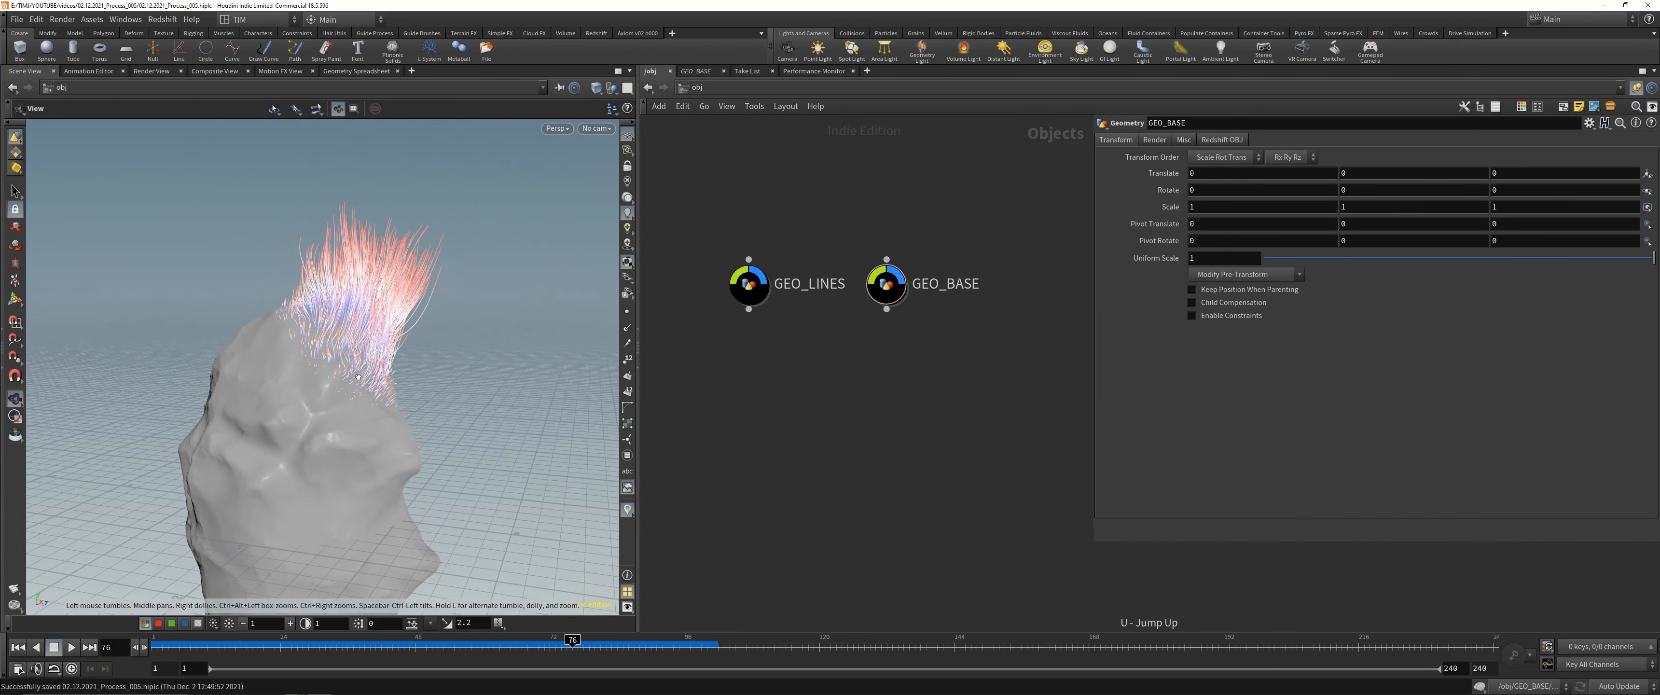
pyautogui.scroll(4, 355, 393)
pyautogui.moveTo(355, 394); pyautogui.dragTo(390, 301)
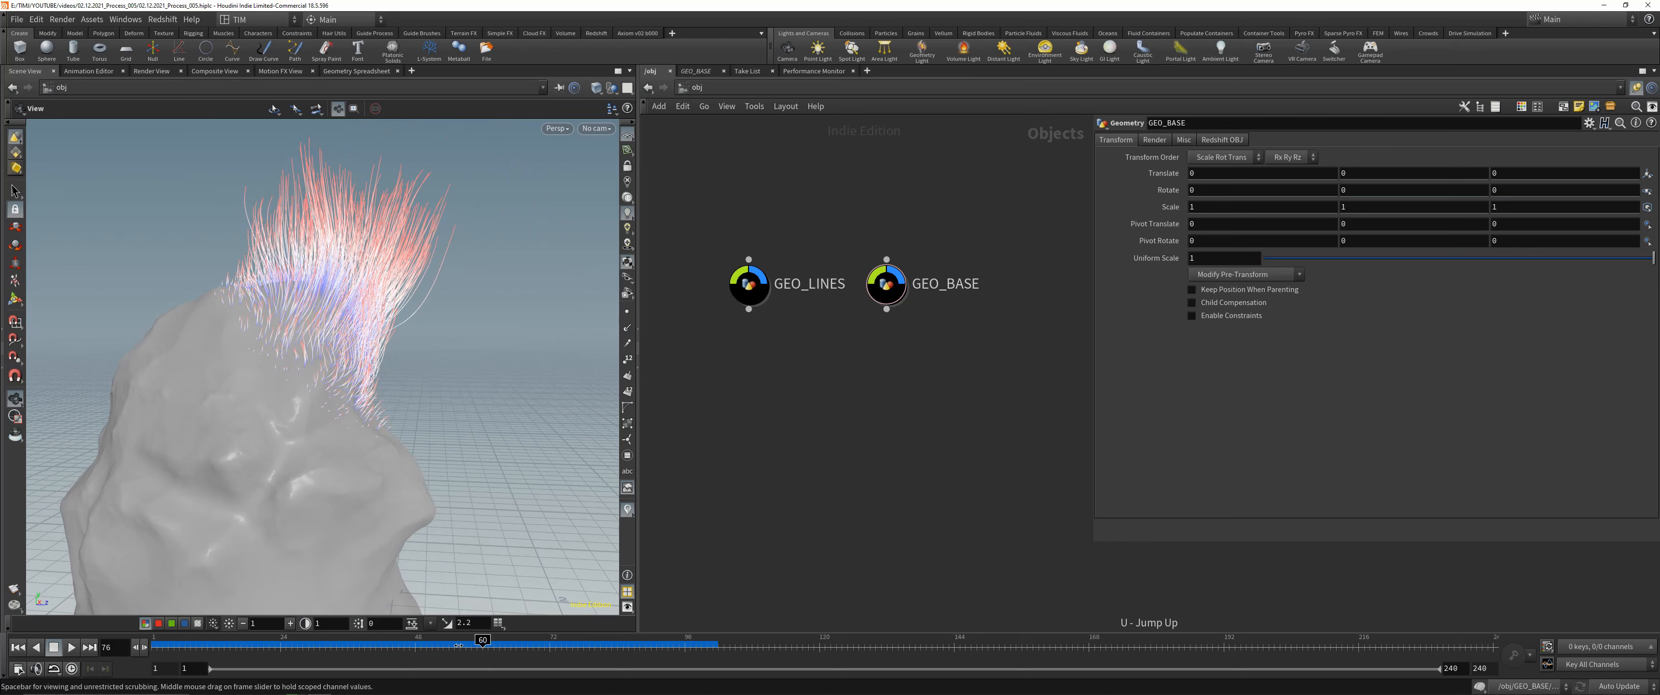
pyautogui.moveTo(484, 641); pyautogui.dragTo(584, 622)
pyautogui.scroll(-5, 412, 386)
pyautogui.moveTo(413, 386); pyautogui.dragTo(444, 441)
pyautogui.scroll(4, 444, 441)
pyautogui.scroll(-5, 809, 424)
pyautogui.scroll(4, 943, 400)
# - Reposition the RS_MAT and RS_OUT networks below and beside the GEO_BASE object
pyautogui.moveTo(943, 399); pyautogui.dragTo(869, 493)
pyautogui.moveTo(911, 417); pyautogui.dragTo(838, 441)
pyautogui.moveTo(839, 445); pyautogui.dragTo(943, 410, button='middle')
pyautogui.click(826, 423)
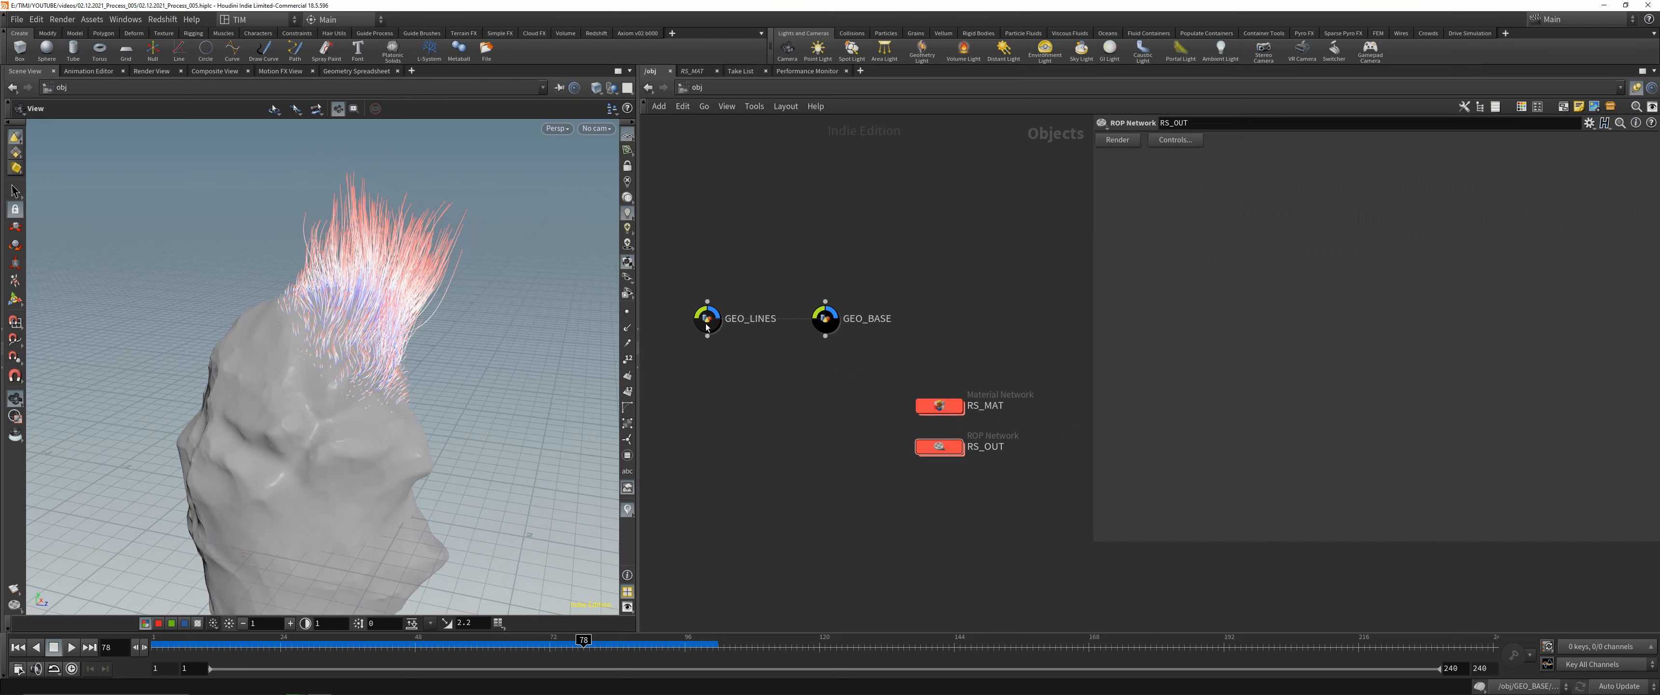
pyautogui.press('Tab')
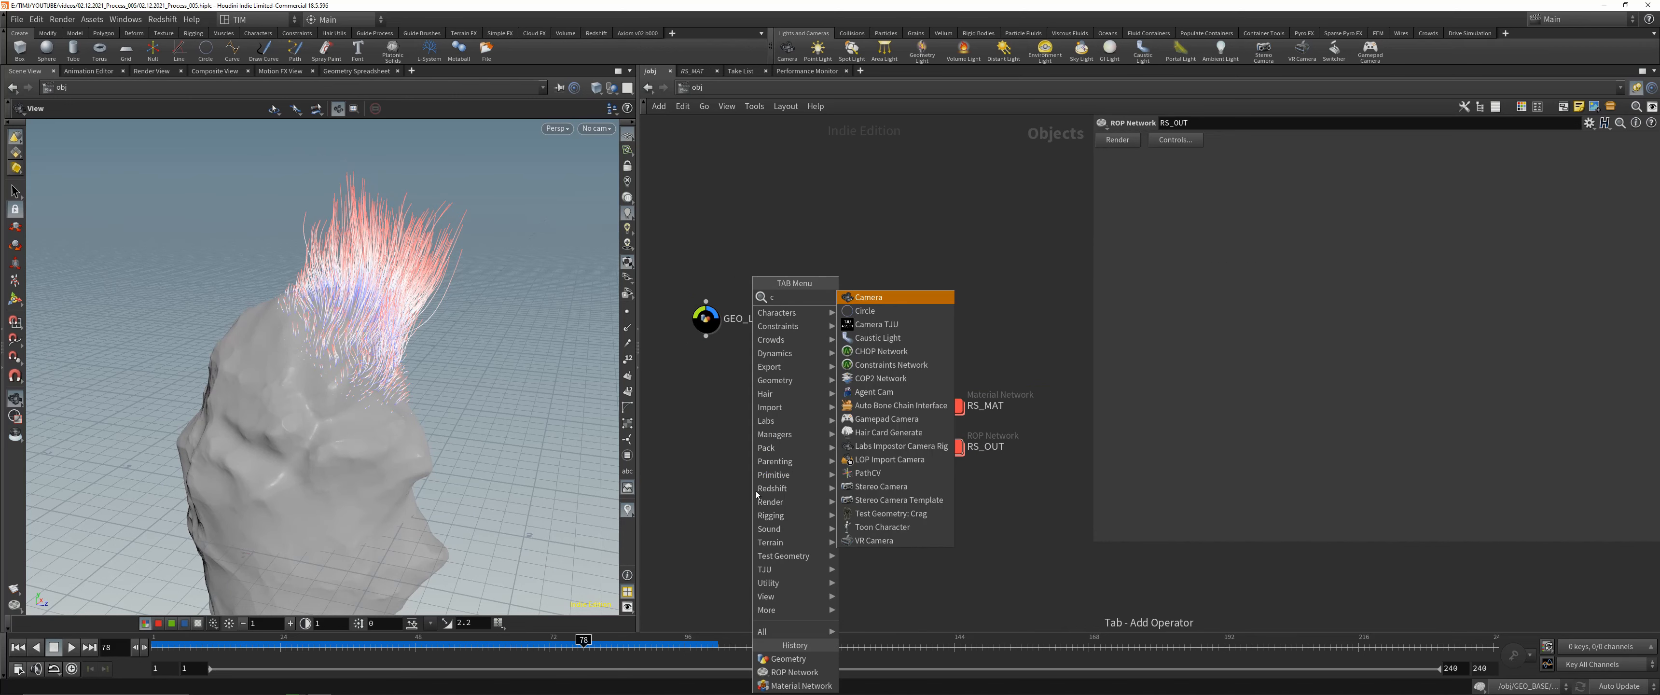
pyautogui.click(889, 301)
pyautogui.click(765, 480)
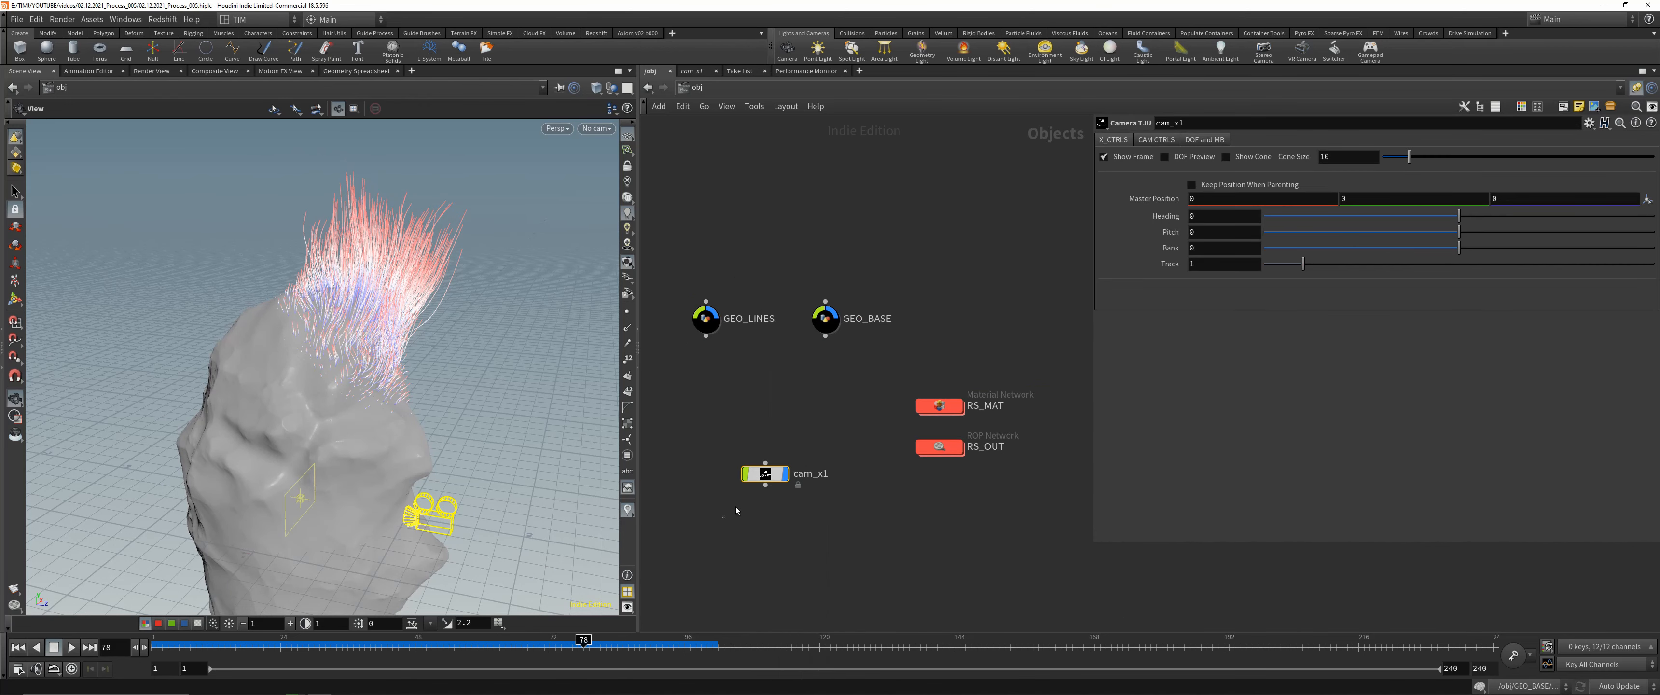
pyautogui.press('Delete')
# - Add a standard Camera object below the geometry objects and look through it in the viewport
pyautogui.press('Tab')
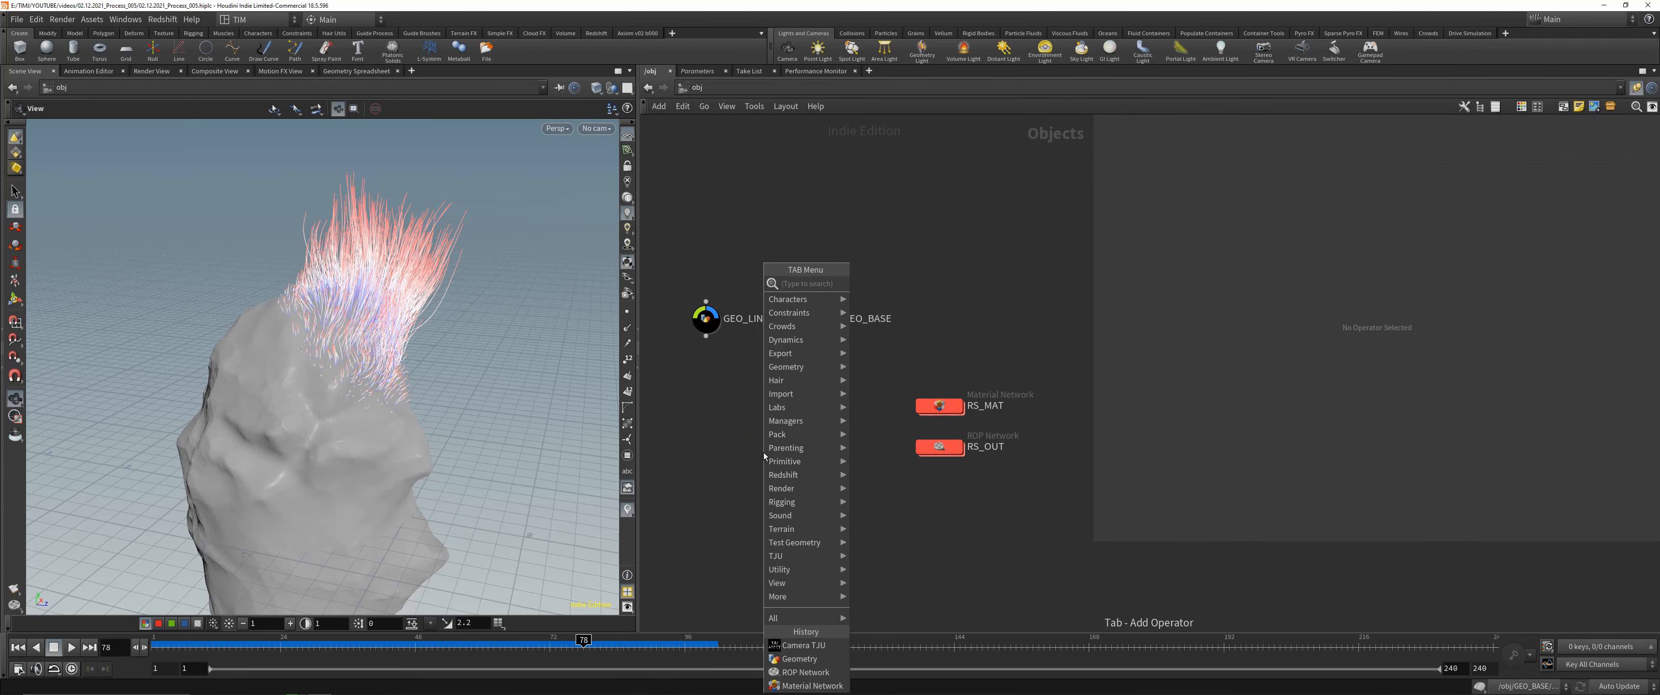
pyautogui.write('ca')
pyautogui.click(889, 285)
pyautogui.click(751, 483)
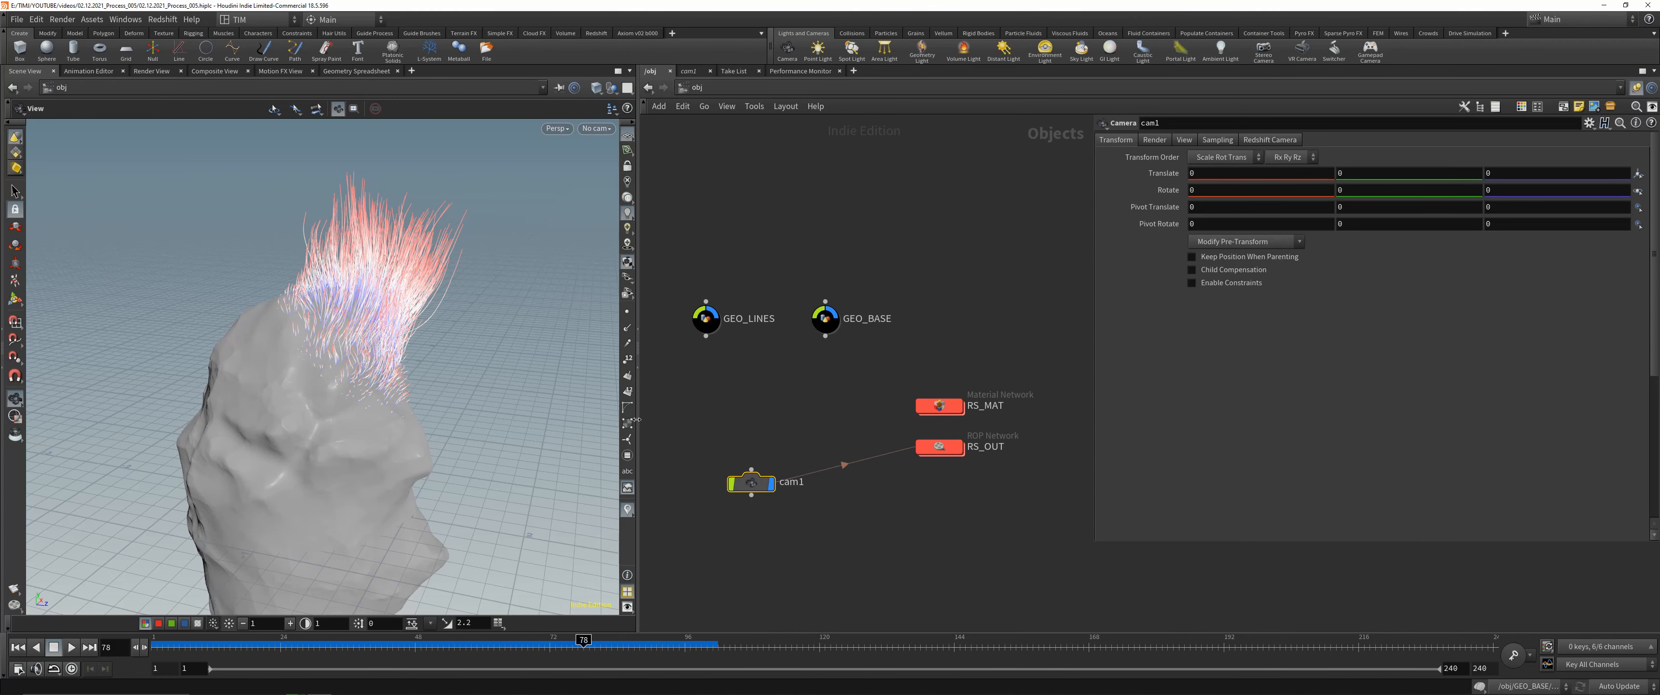
pyautogui.click(597, 128)
pyautogui.click(729, 219)
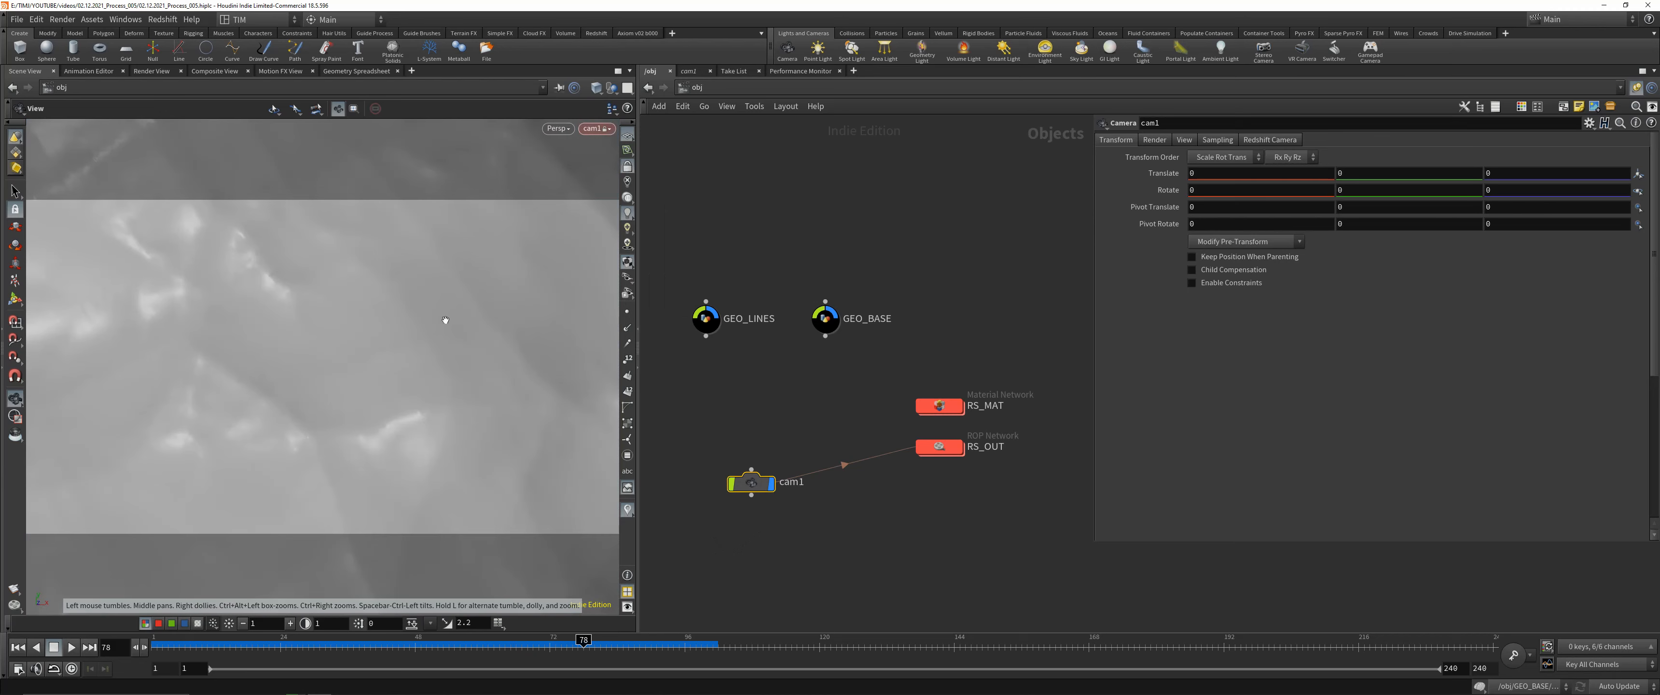
# - Frame the top of the rock and its trails through the new camera
pyautogui.moveTo(339, 277); pyautogui.dragTo(318, 316, button='right')
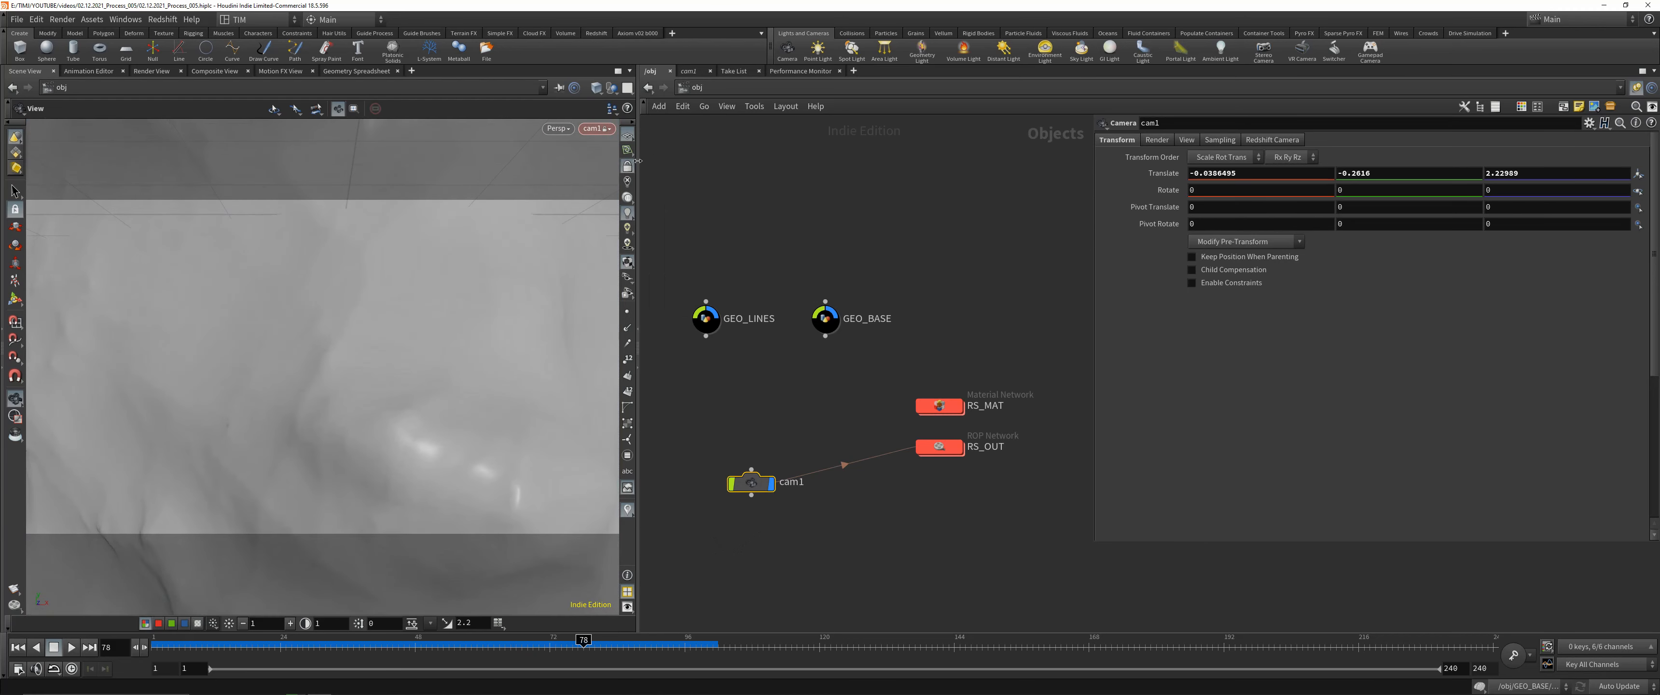
pyautogui.moveTo(423, 267); pyautogui.dragTo(342, 187, button='right')
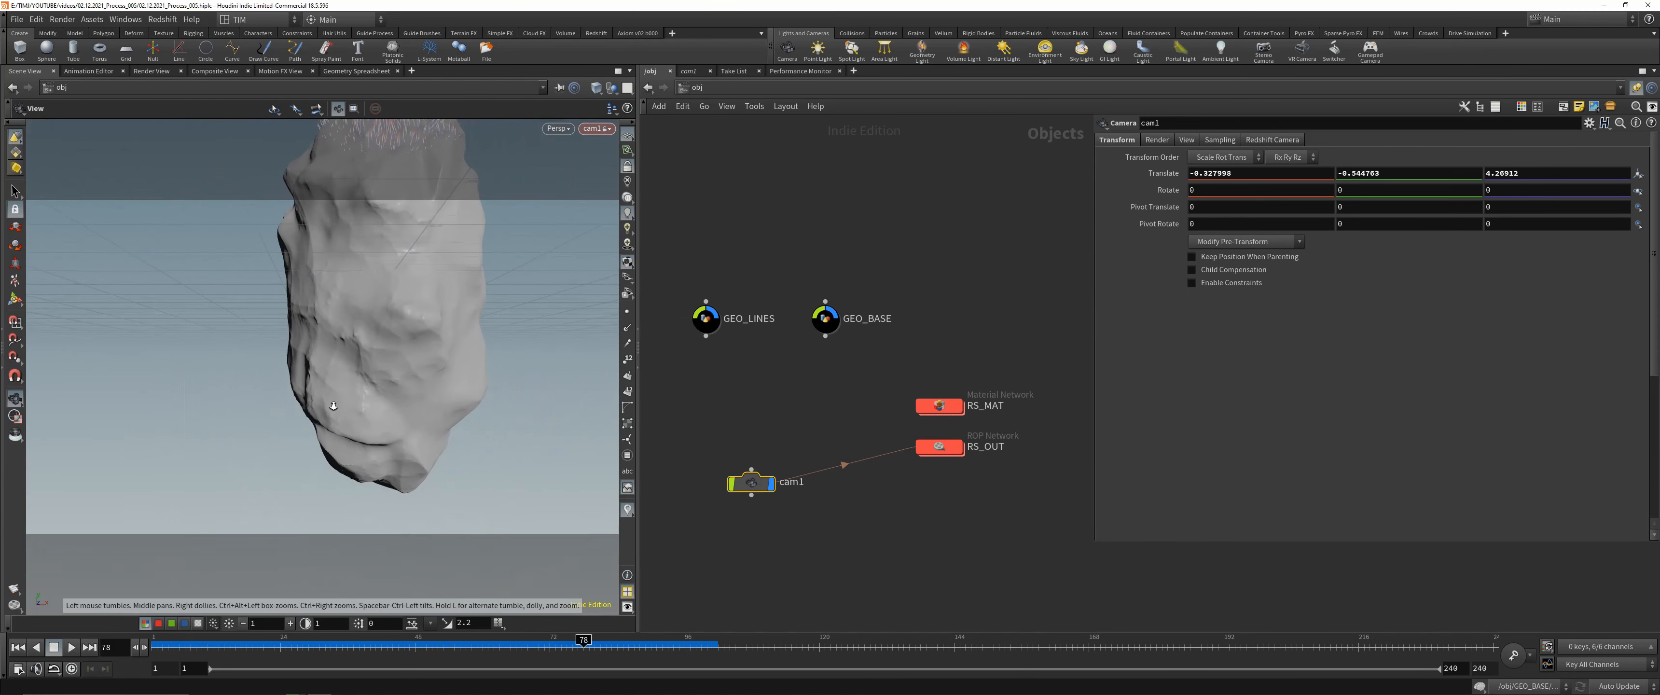
pyautogui.moveTo(340, 180); pyautogui.dragTo(293, 359, button='middle')
pyautogui.moveTo(292, 359); pyautogui.dragTo(341, 381)
pyautogui.moveTo(340, 381); pyautogui.dragTo(332, 375, button='middle')
pyautogui.moveTo(333, 376); pyautogui.dragTo(346, 383, button='right')
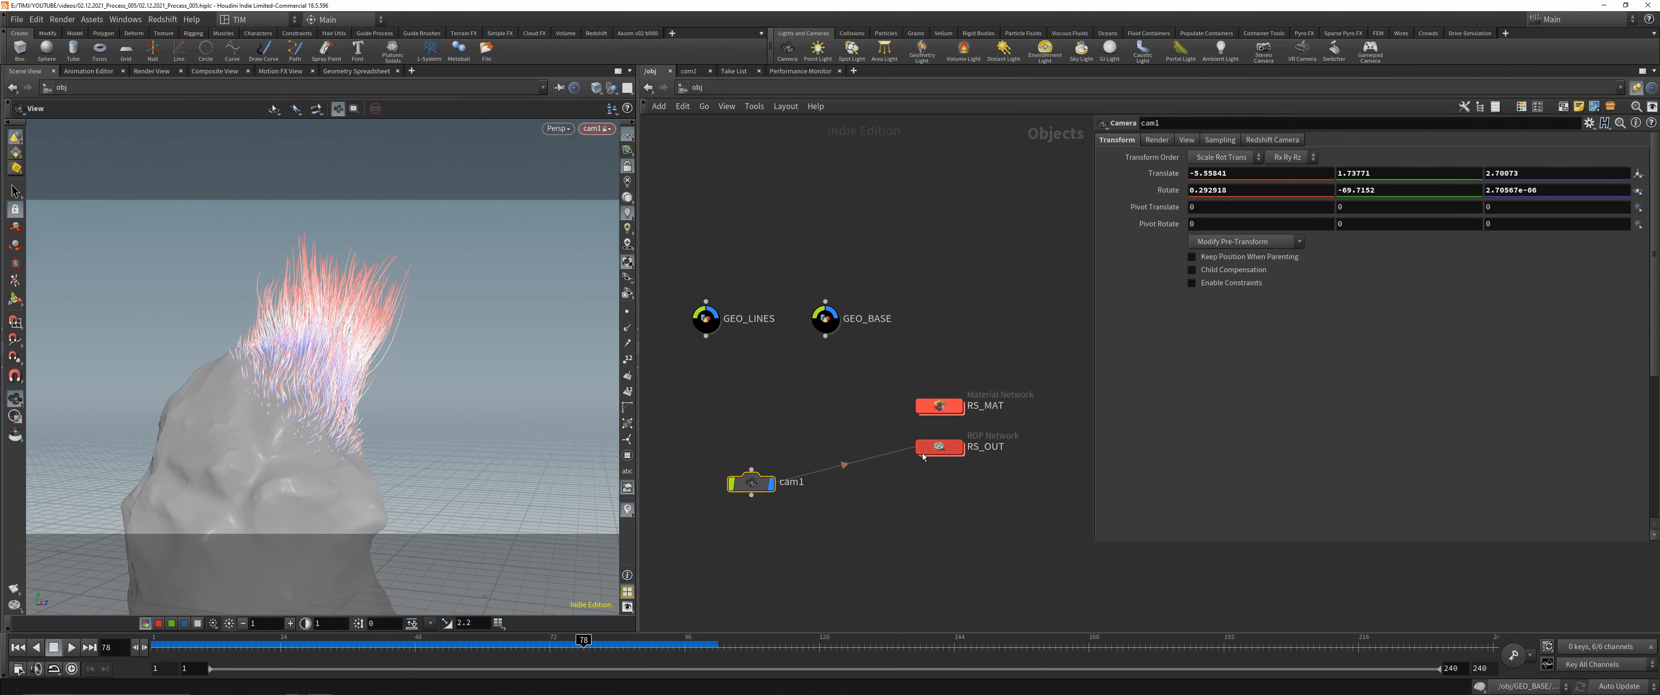
# - Place the camera node below GEO_LINES and rename it CAMERA_CLOSEUP_001
pyautogui.moveTo(767, 492); pyautogui.dragTo(815, 399, button='middle')
pyautogui.moveTo(814, 395); pyautogui.dragTo(767, 456)
pyautogui.doubleClick(793, 450)
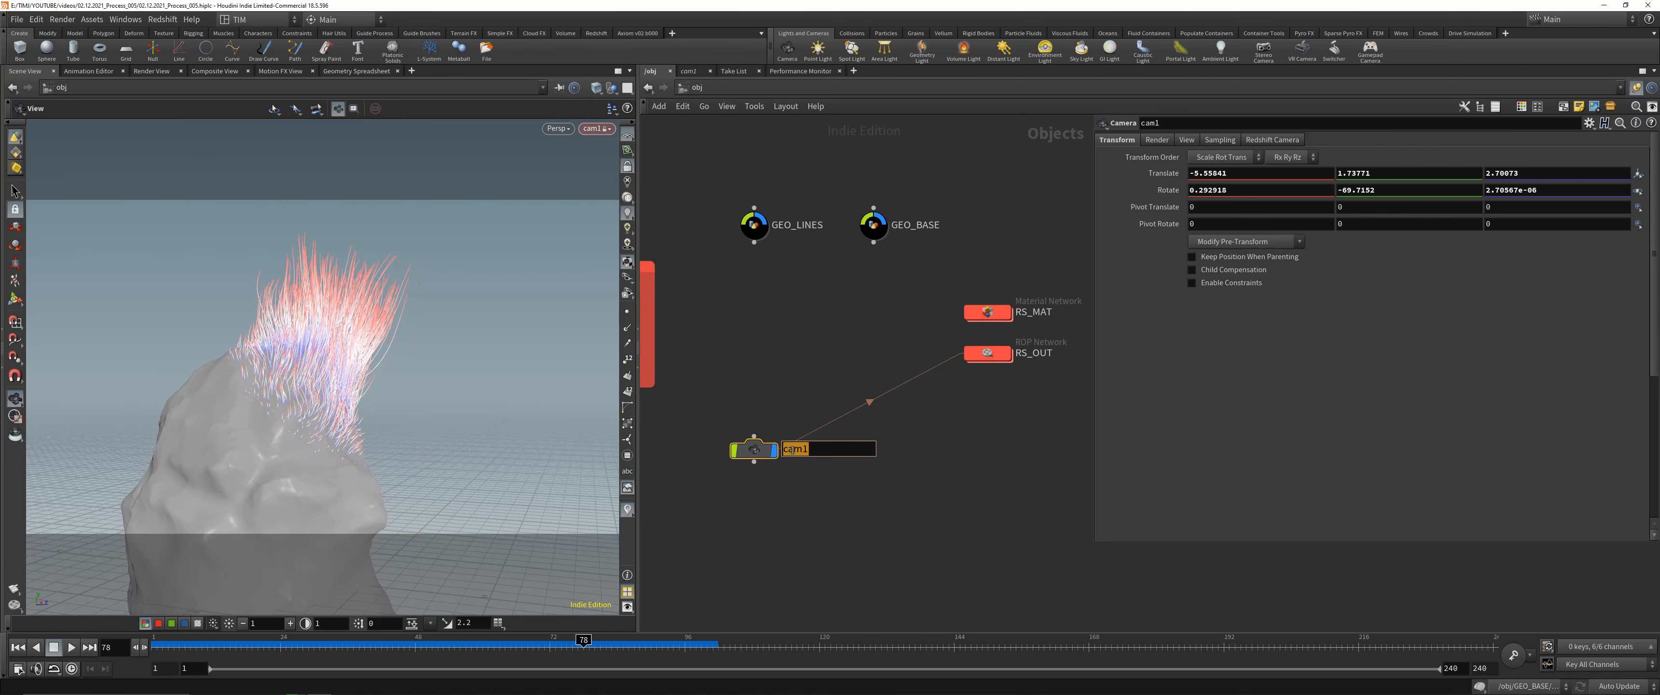
pyautogui.write('ca')
pyautogui.write('MERA_CLOSEUP_001')
pyautogui.press('Return')
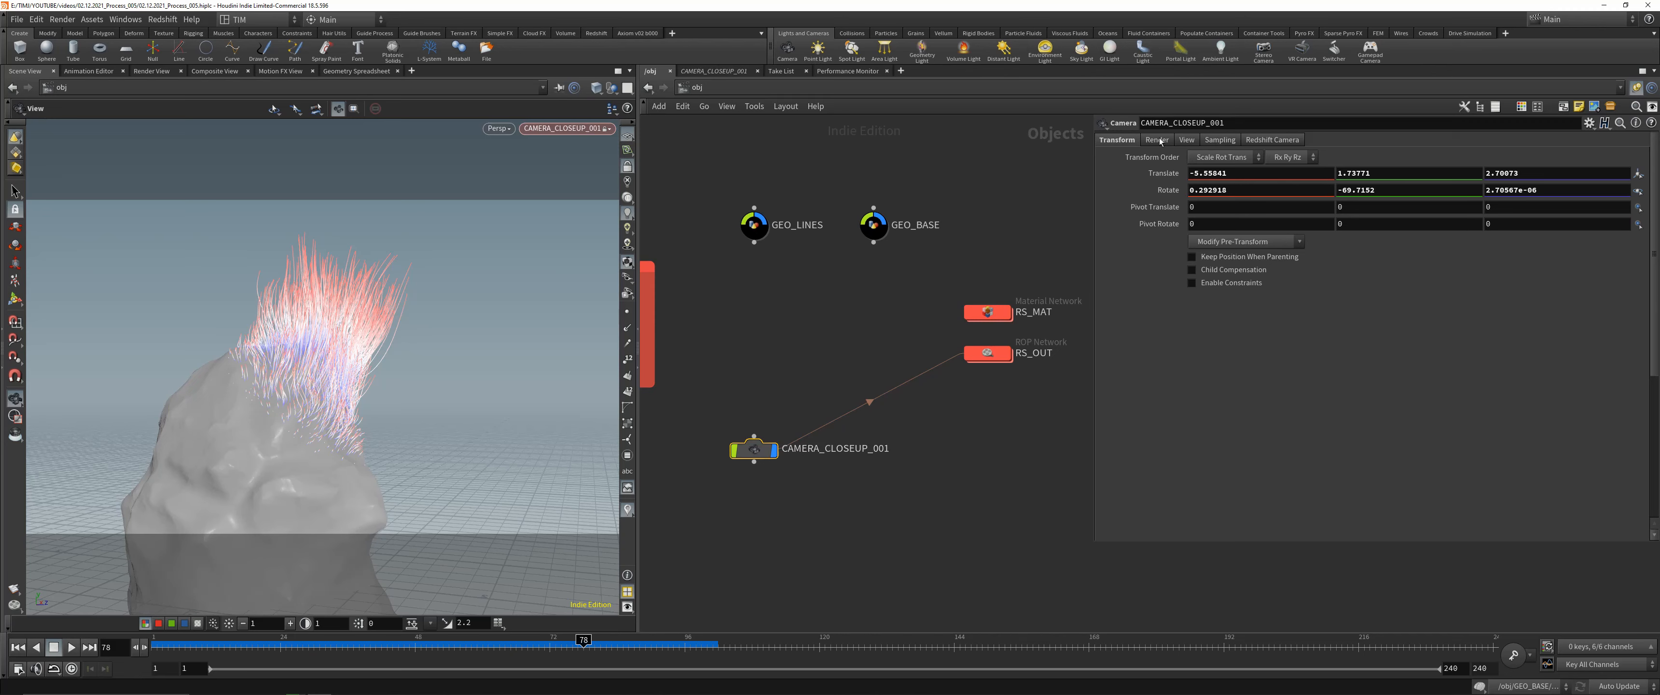
# - Set the close-up camera's resolution to 1920 by 1080 and its focal length to 85 mm
pyautogui.click(1187, 140)
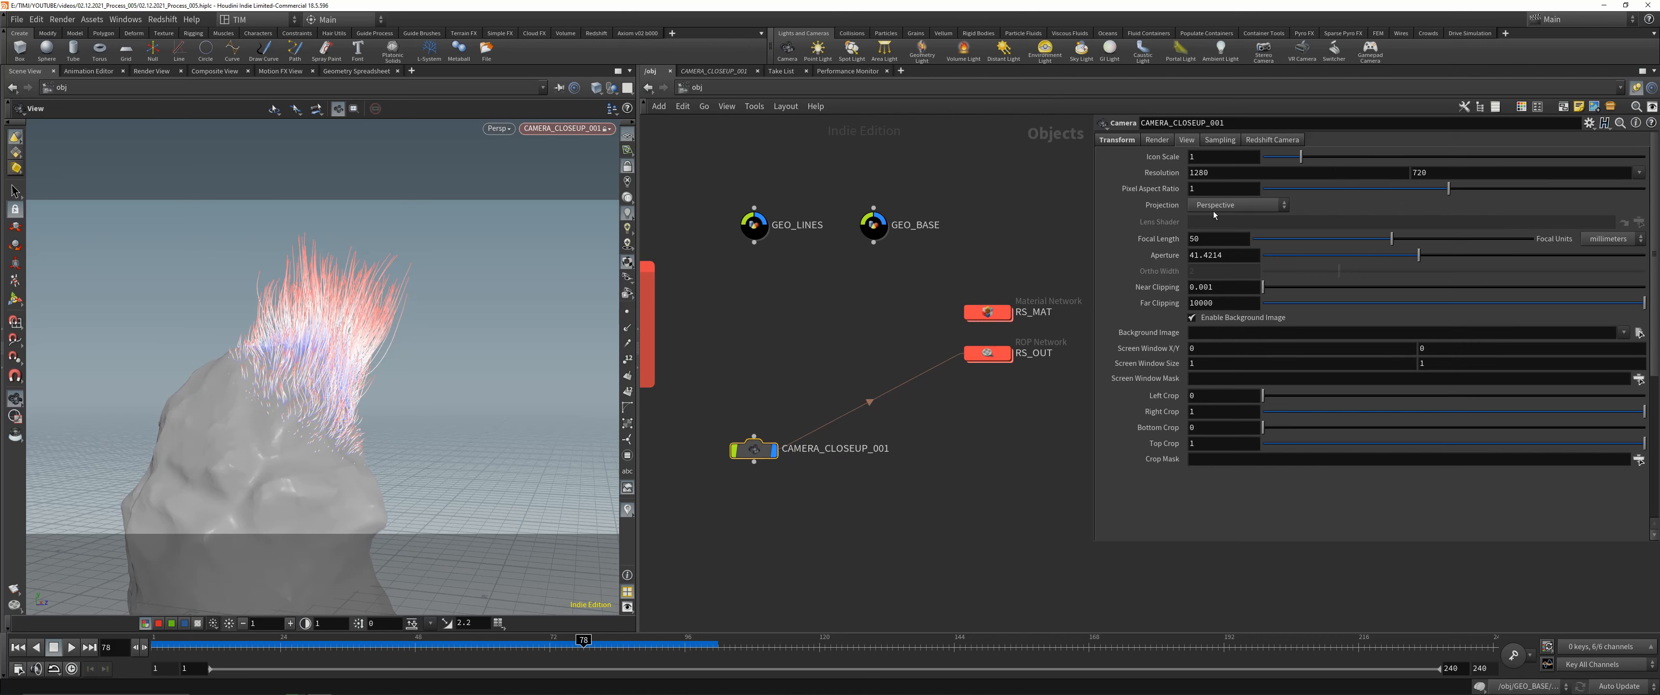
pyautogui.click(1639, 172)
pyautogui.click(1599, 213)
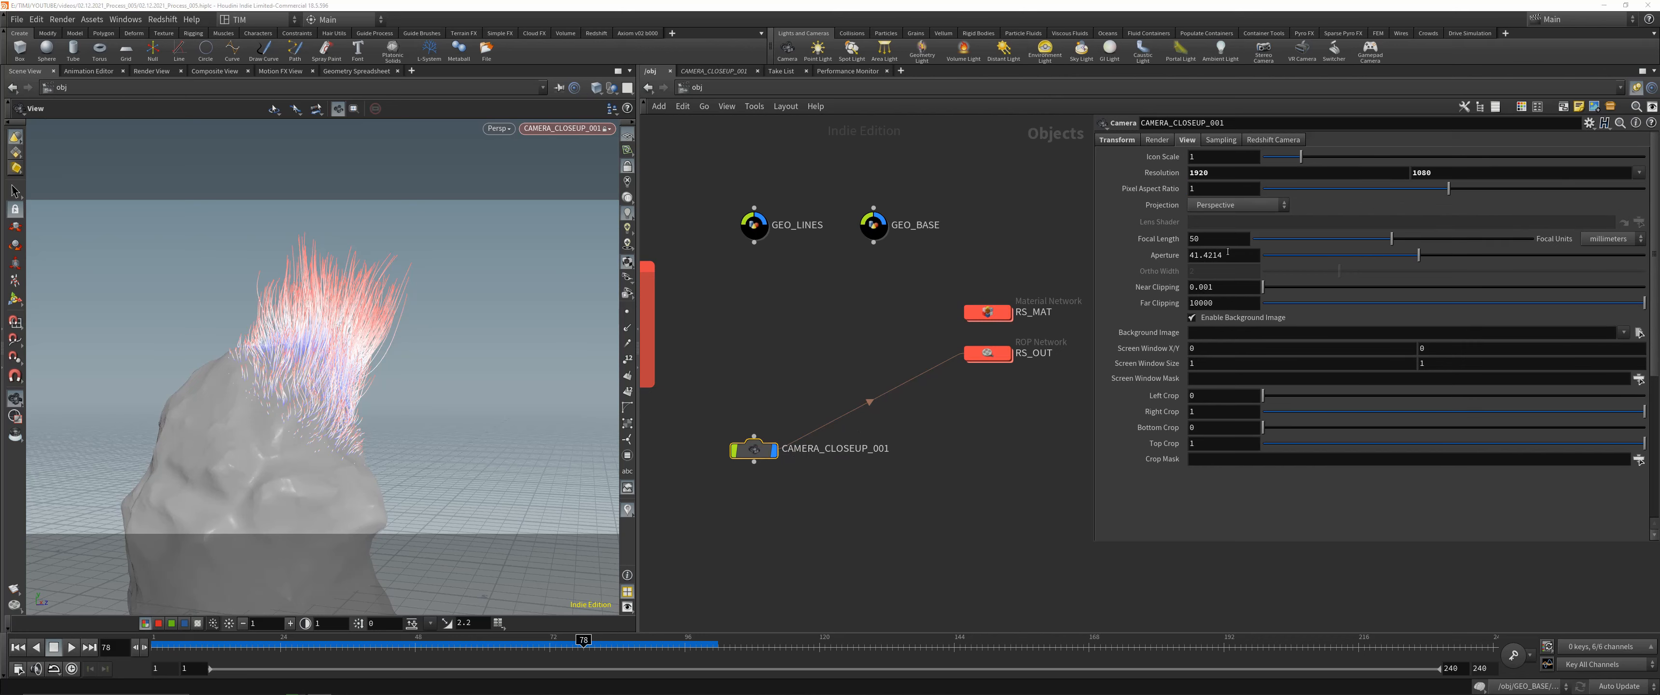
pyautogui.click(1210, 240)
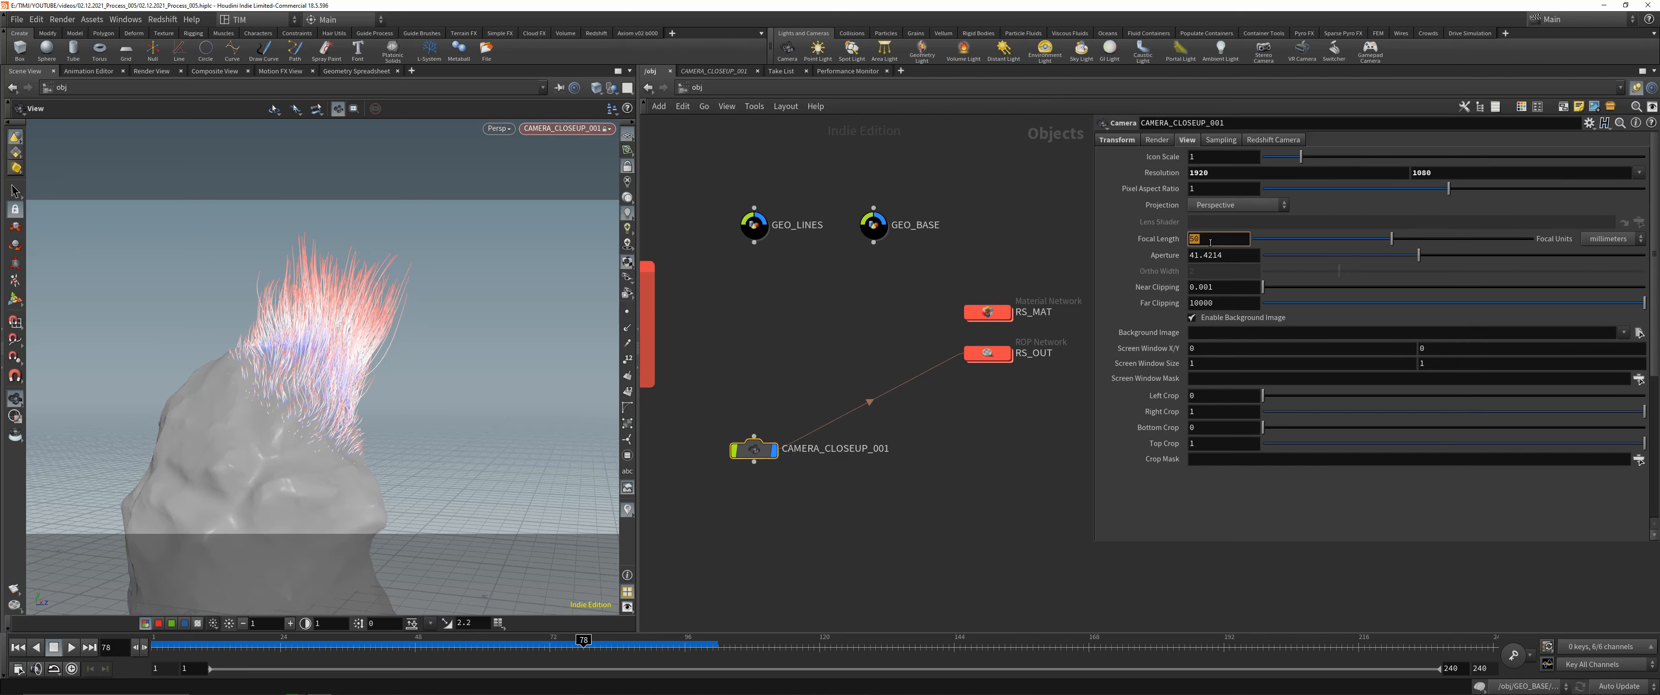
pyautogui.press('Return')
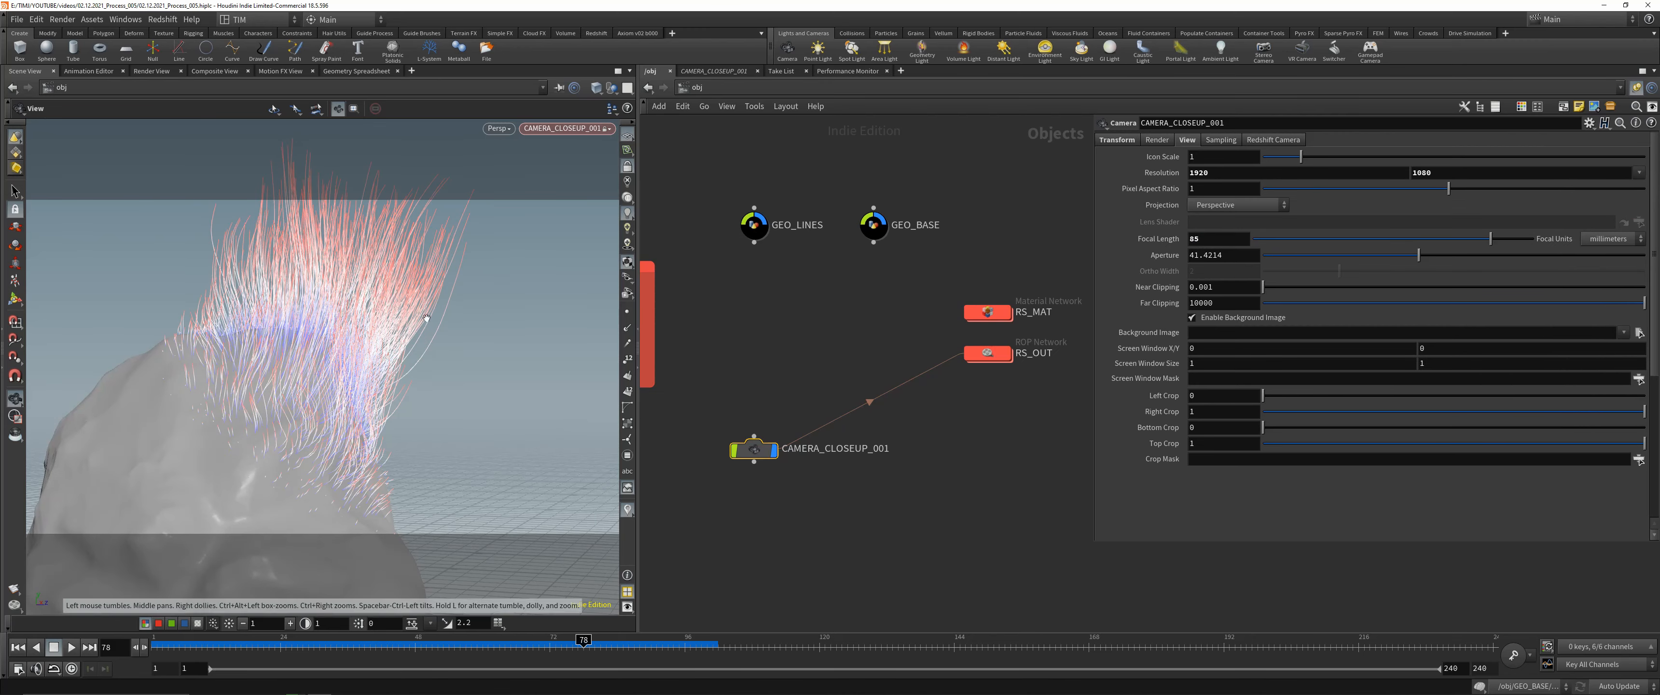
# - Reframe the close-up camera for its longer focal length, centring the trails above the rock
pyautogui.moveTo(377, 333); pyautogui.dragTo(363, 360, button='right')
pyautogui.moveTo(363, 359); pyautogui.dragTo(336, 375, button='middle')
pyautogui.moveTo(332, 346); pyautogui.dragTo(338, 353, button='right')
pyautogui.moveTo(338, 353); pyautogui.dragTo(337, 352, button='middle')
pyautogui.moveTo(337, 352); pyautogui.dragTo(350, 367)
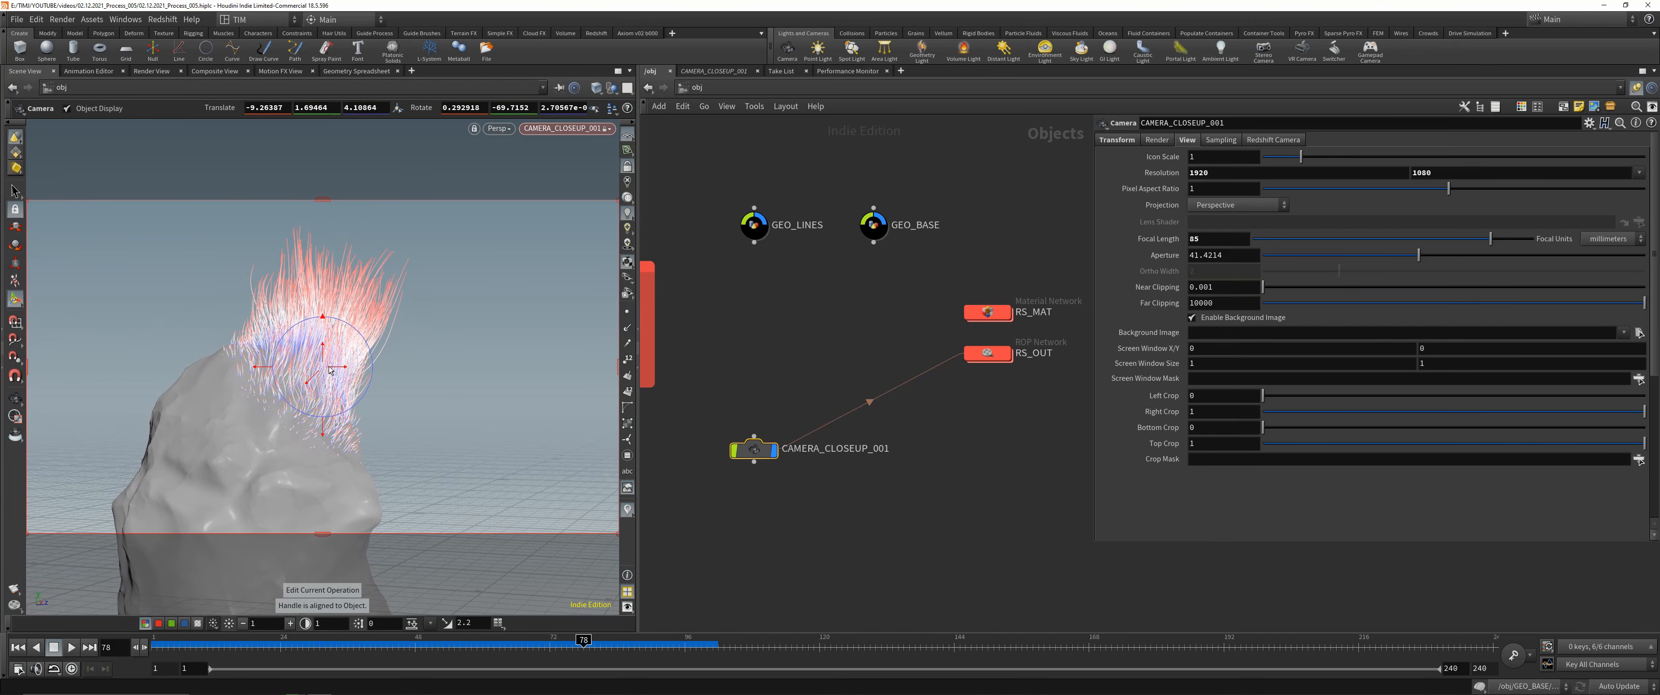
# - Enable Redshift DOF on the close-up camera and reference its focus distance from the camera's own sampling focus distance
pyautogui.click(1268, 141)
pyautogui.click(1222, 140)
pyautogui.rightClick(1169, 174)
pyautogui.click(1200, 264)
pyautogui.click(1257, 142)
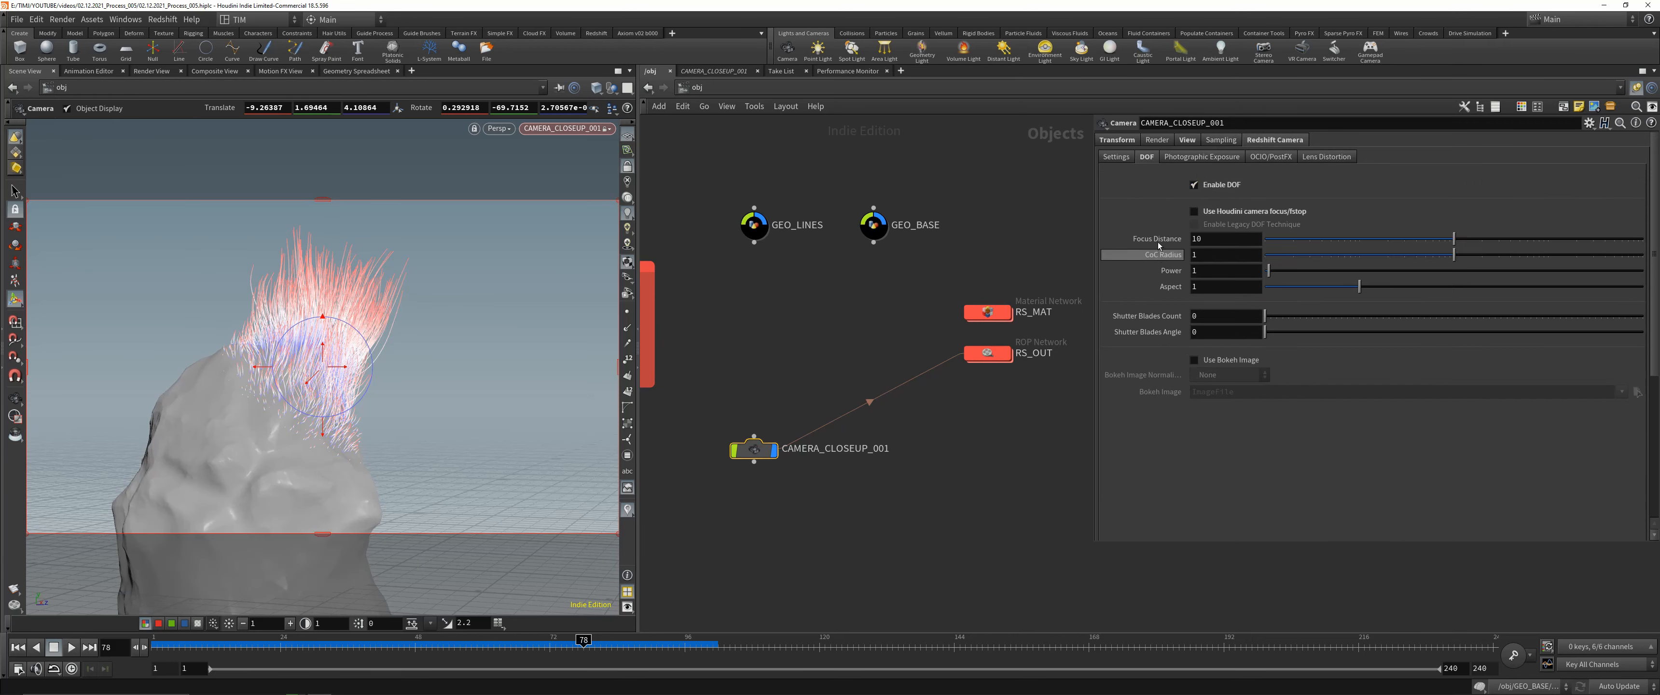
pyautogui.rightClick(1158, 245)
pyautogui.click(1211, 374)
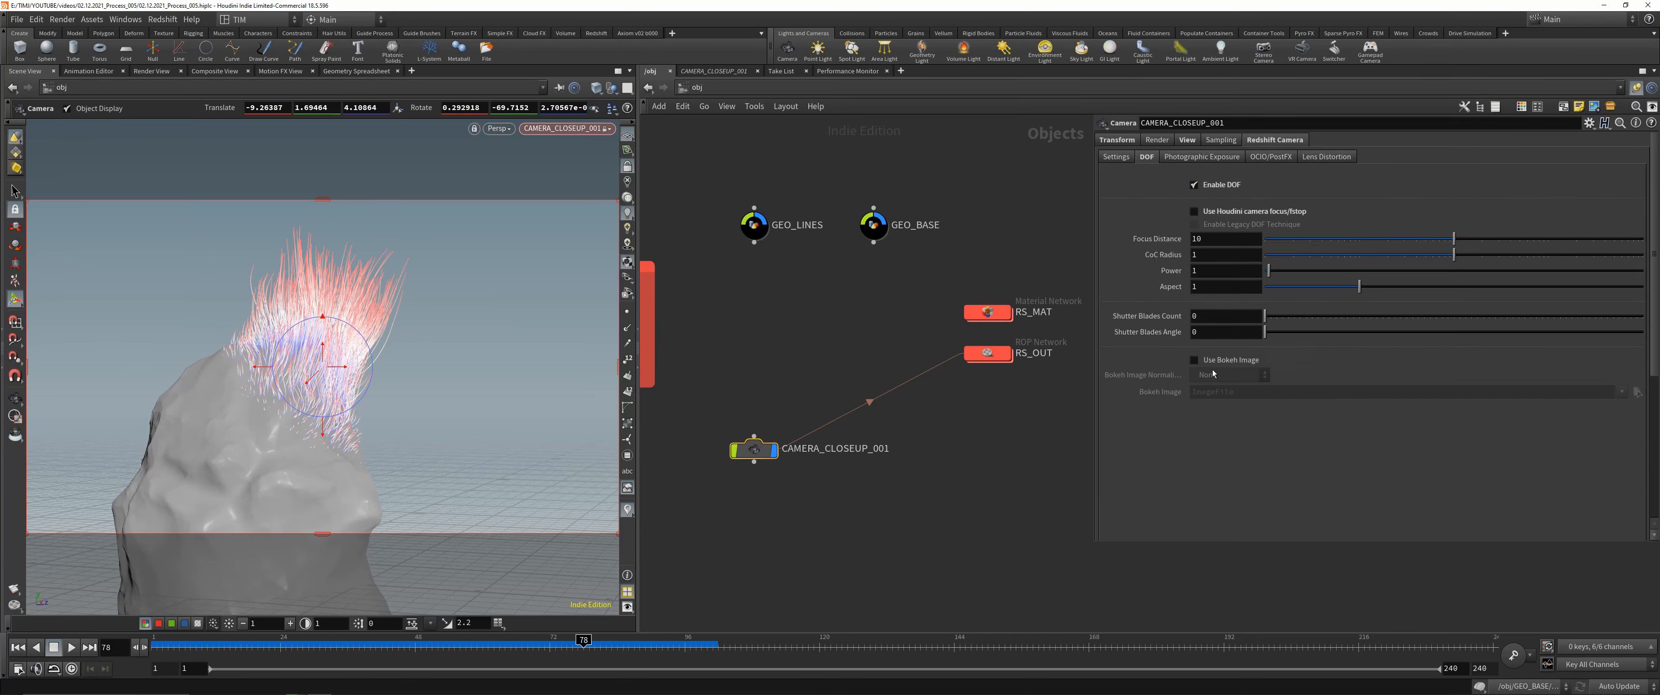
# - Set the DOF CoC Radius to 0.1 and enable the bokeh image with Unit Intensity normalization
pyautogui.click(1209, 257)
pyautogui.write('0.1')
pyautogui.press('Return')
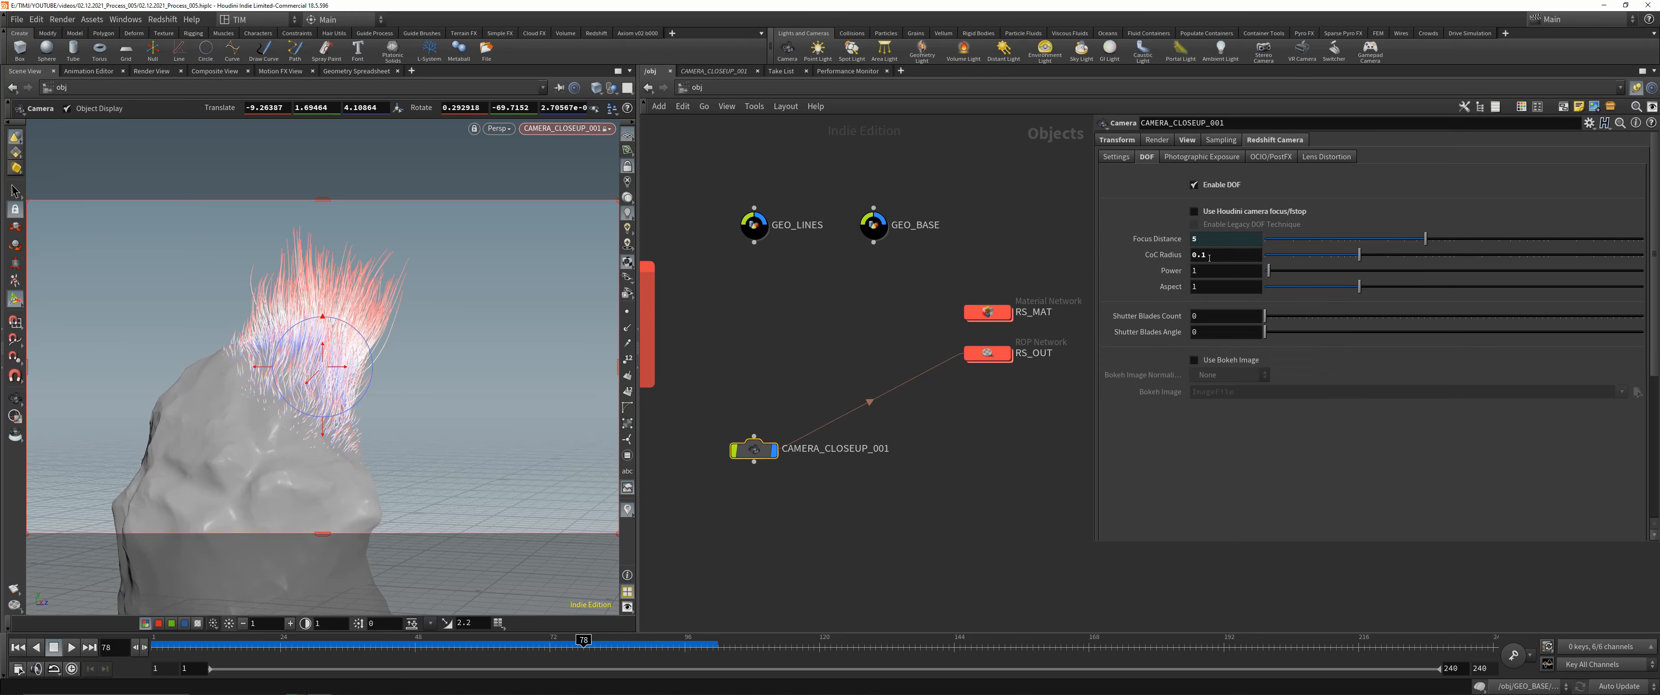
pyautogui.click(1196, 360)
pyautogui.click(1231, 374)
pyautogui.click(1225, 413)
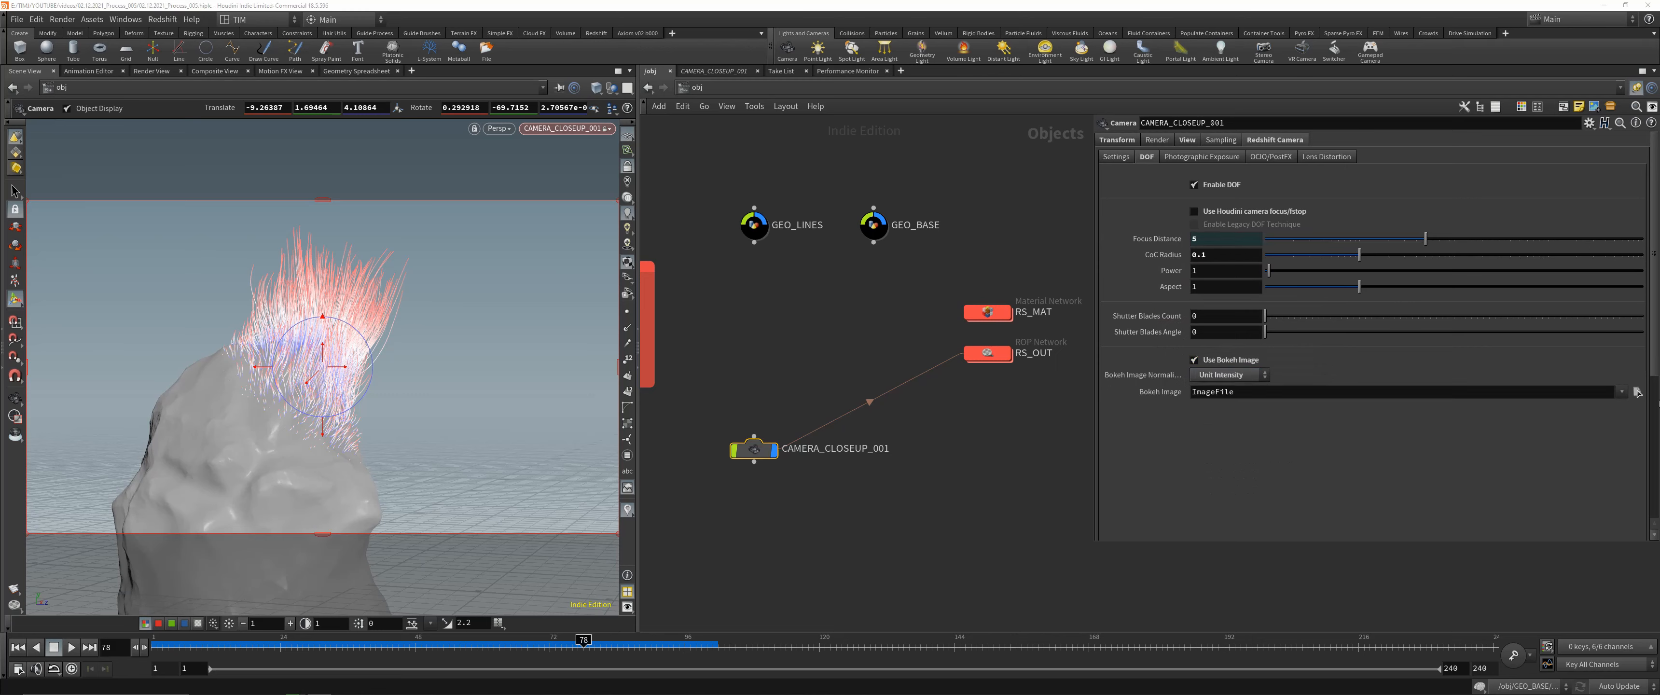
# - Load bokeh_011.jpg from F:/bokeh_images as the camera's bokeh image and save the scene
pyautogui.click(1638, 392)
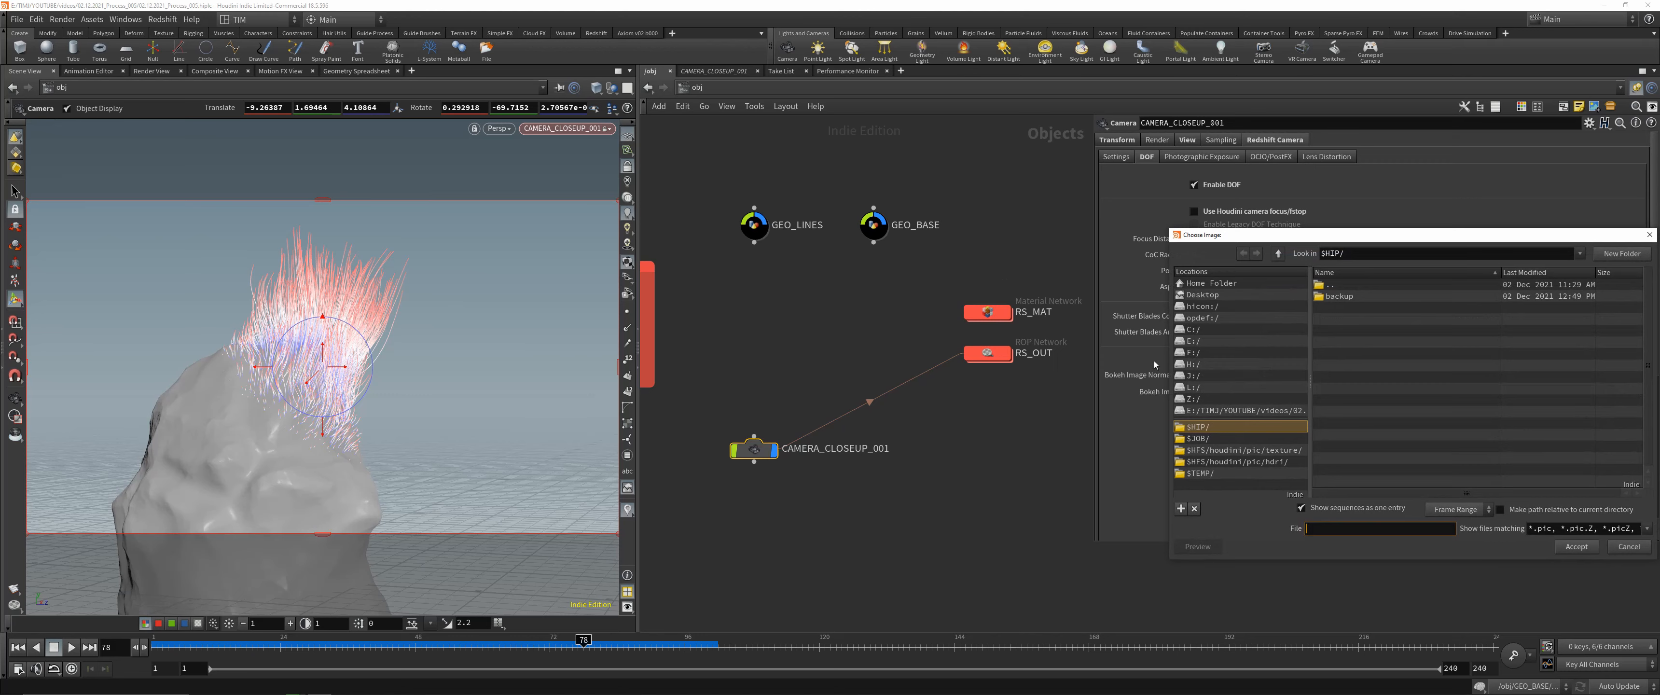
pyautogui.click(1197, 353)
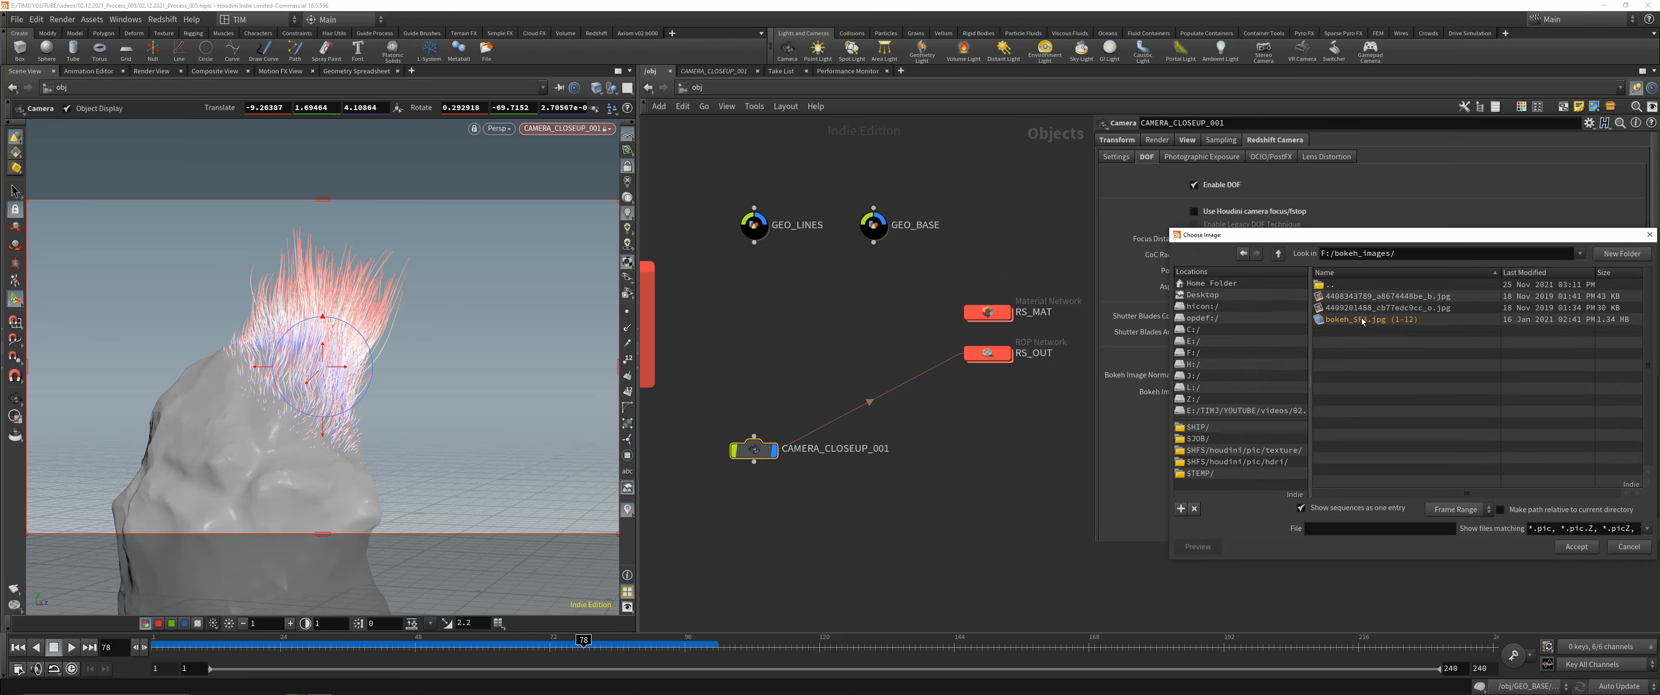
pyautogui.doubleClick(1354, 286)
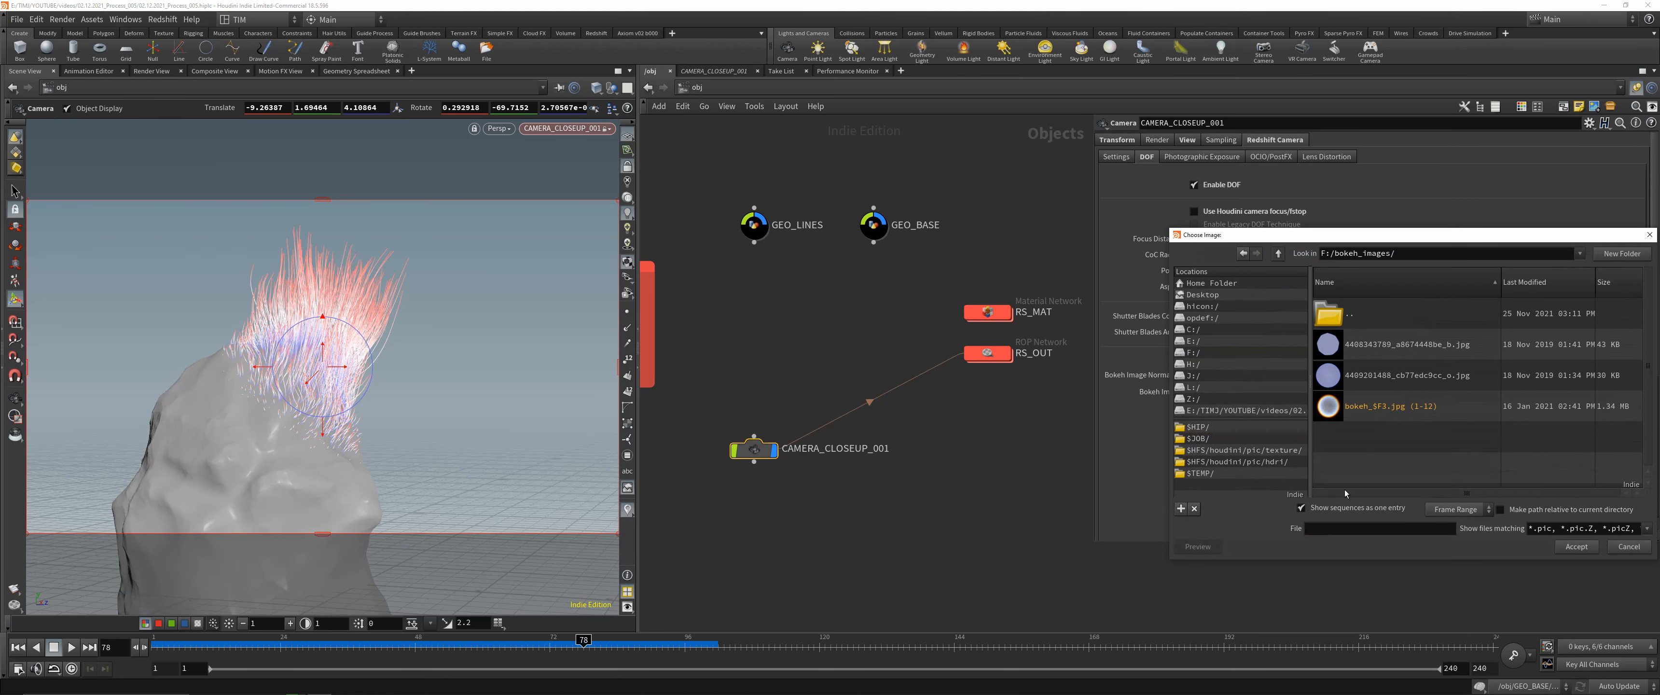
pyautogui.click(1332, 512)
pyautogui.scroll(-3, 1370, 467)
pyautogui.doubleClick(1373, 421)
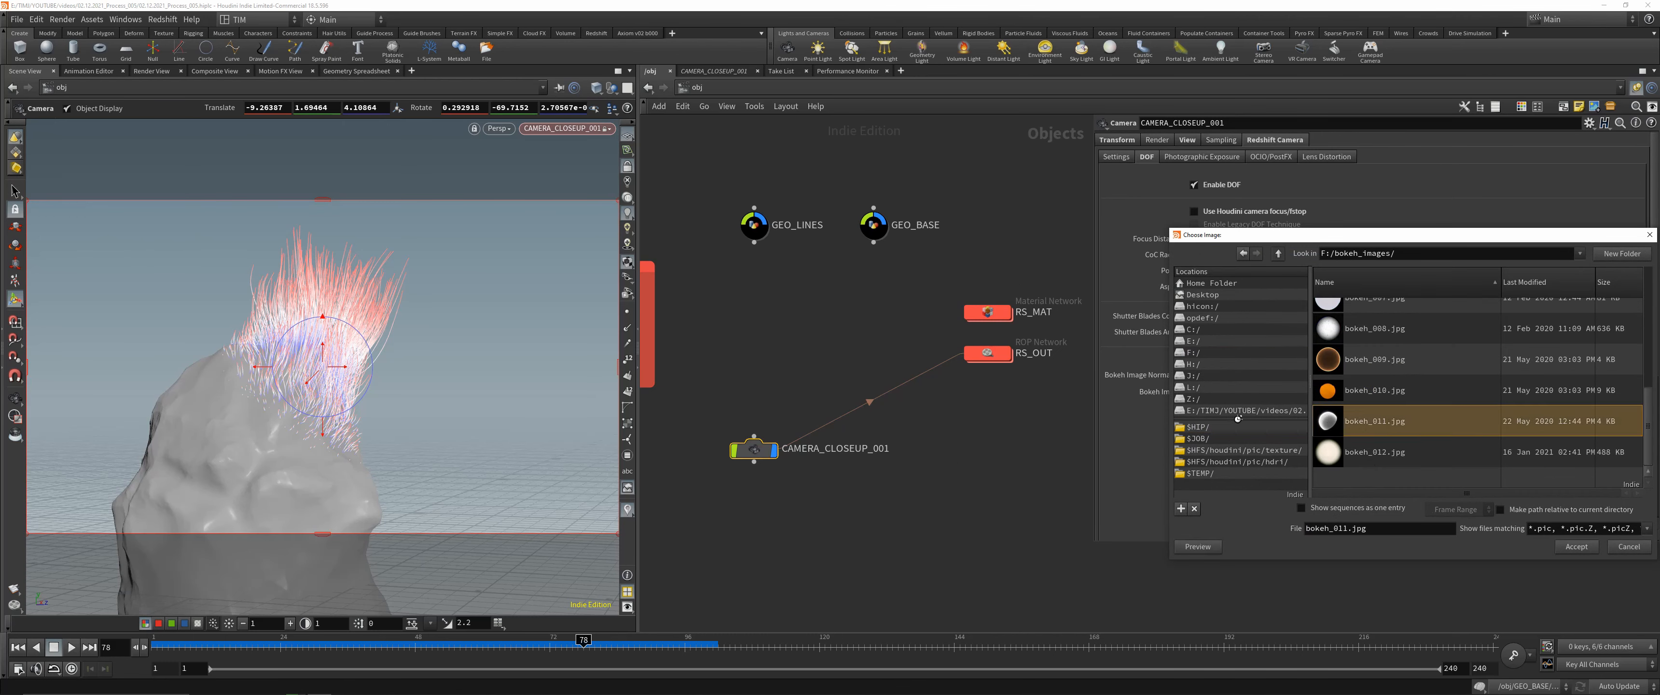
pyautogui.hotkey('ctrl', 's')
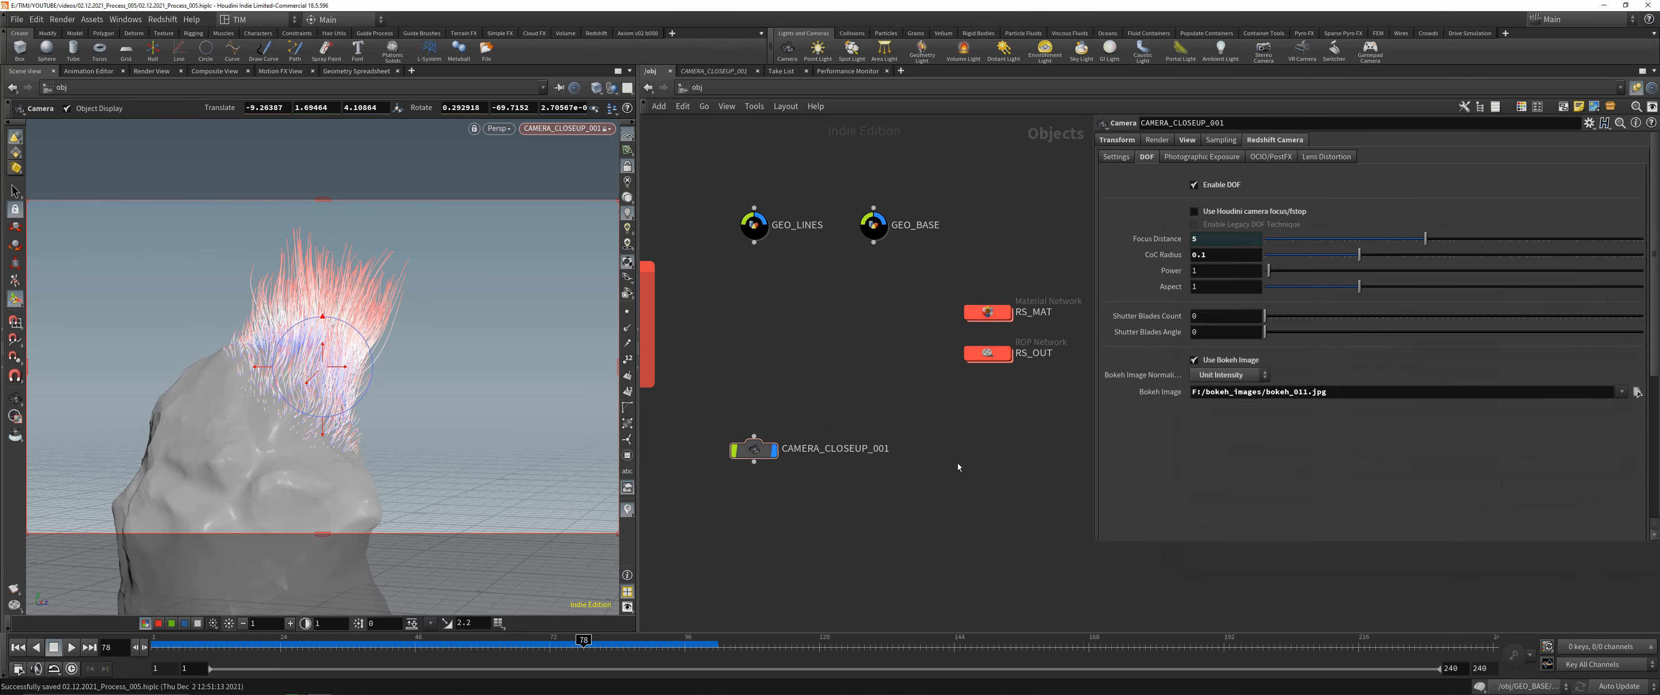
# - Move the RS_MAT network closer to RS_OUT and keep it selected
pyautogui.moveTo(974, 312); pyautogui.dragTo(958, 324)
pyautogui.click(980, 324)
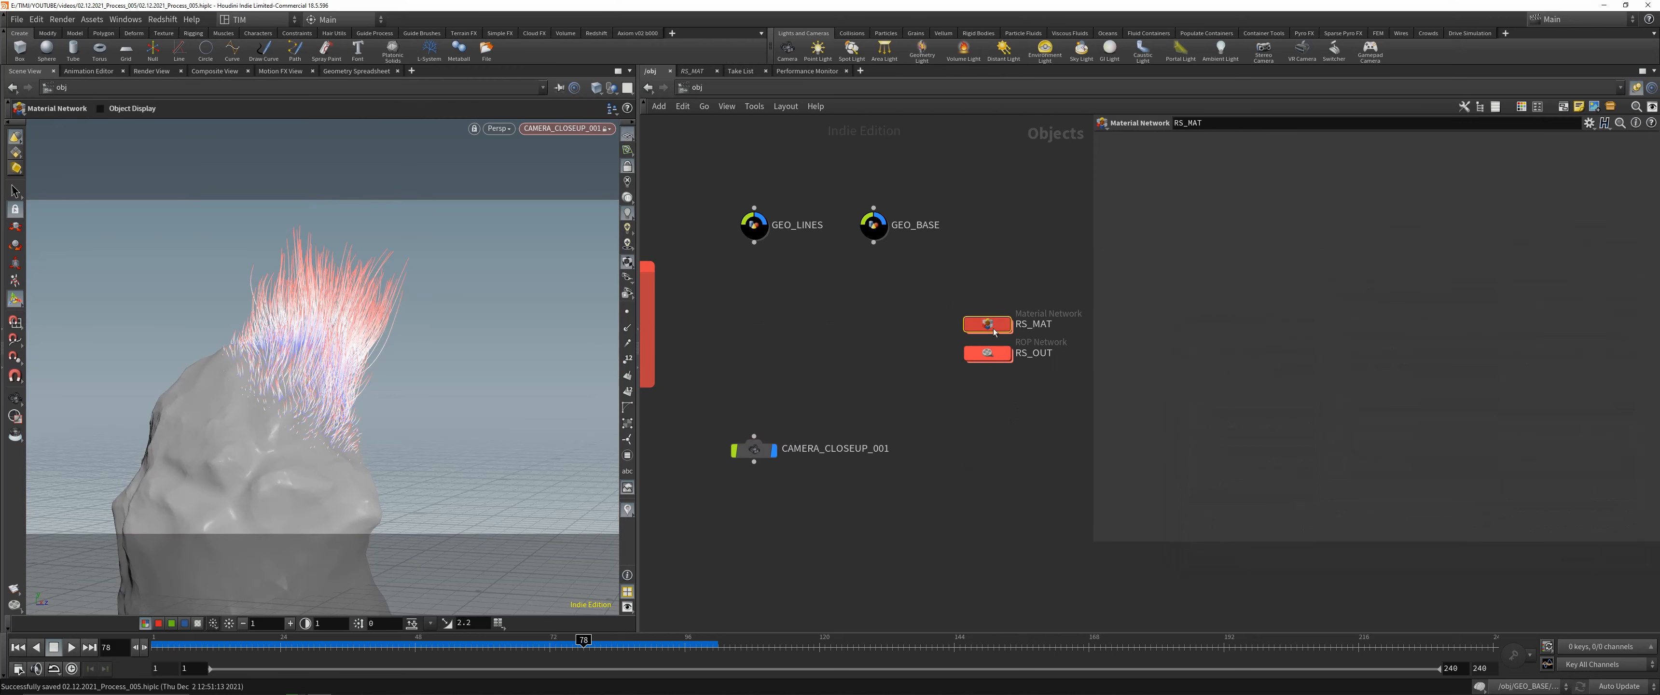
pyautogui.moveTo(880, 296); pyautogui.dragTo(894, 307, button='middle')
pyautogui.scroll(-1, 897, 316)
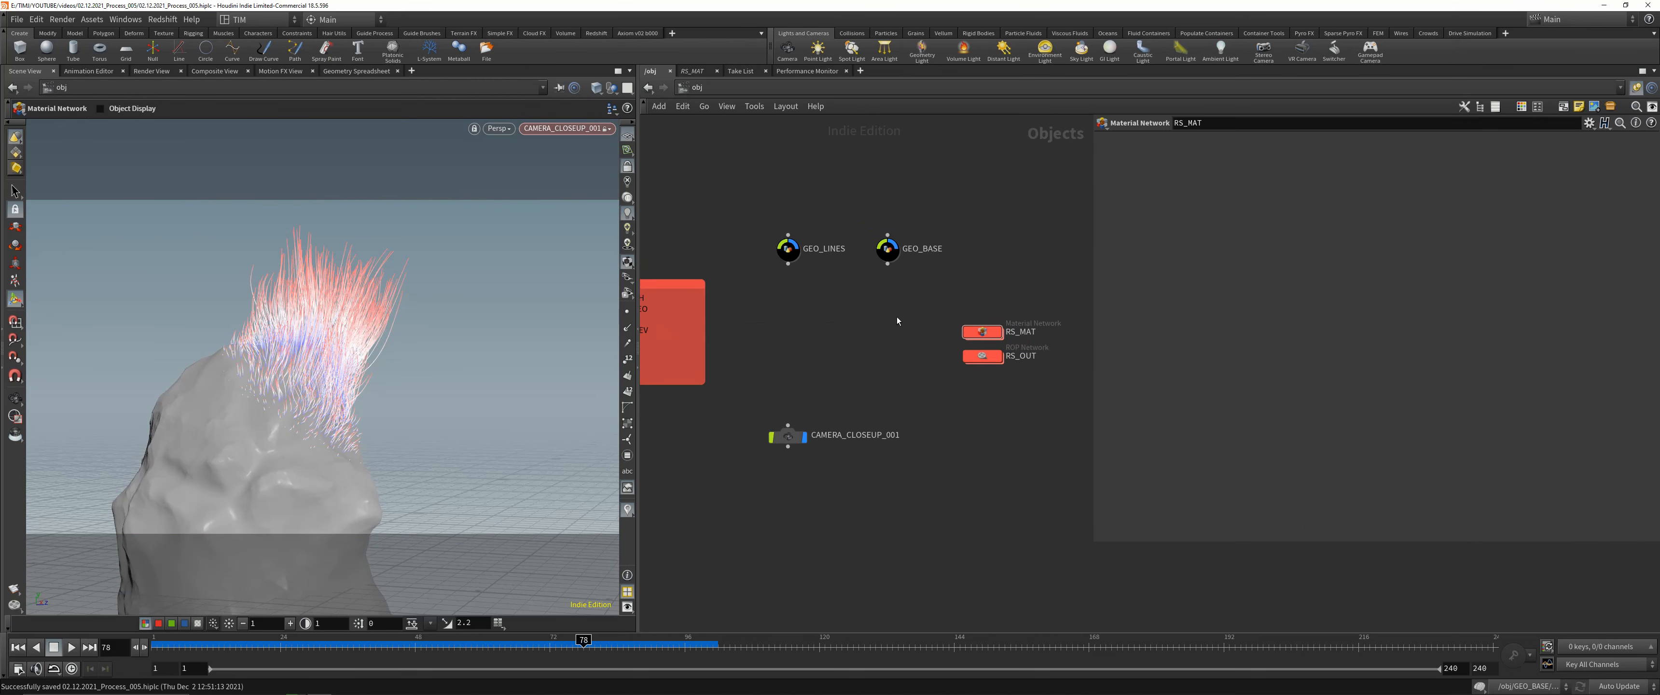
# - Add a Redshift dome light to the object network below the close-up camera
pyautogui.moveTo(850, 391); pyautogui.dragTo(846, 361, button='middle')
pyautogui.moveTo(932, 406); pyautogui.dragTo(907, 377, button='middle')
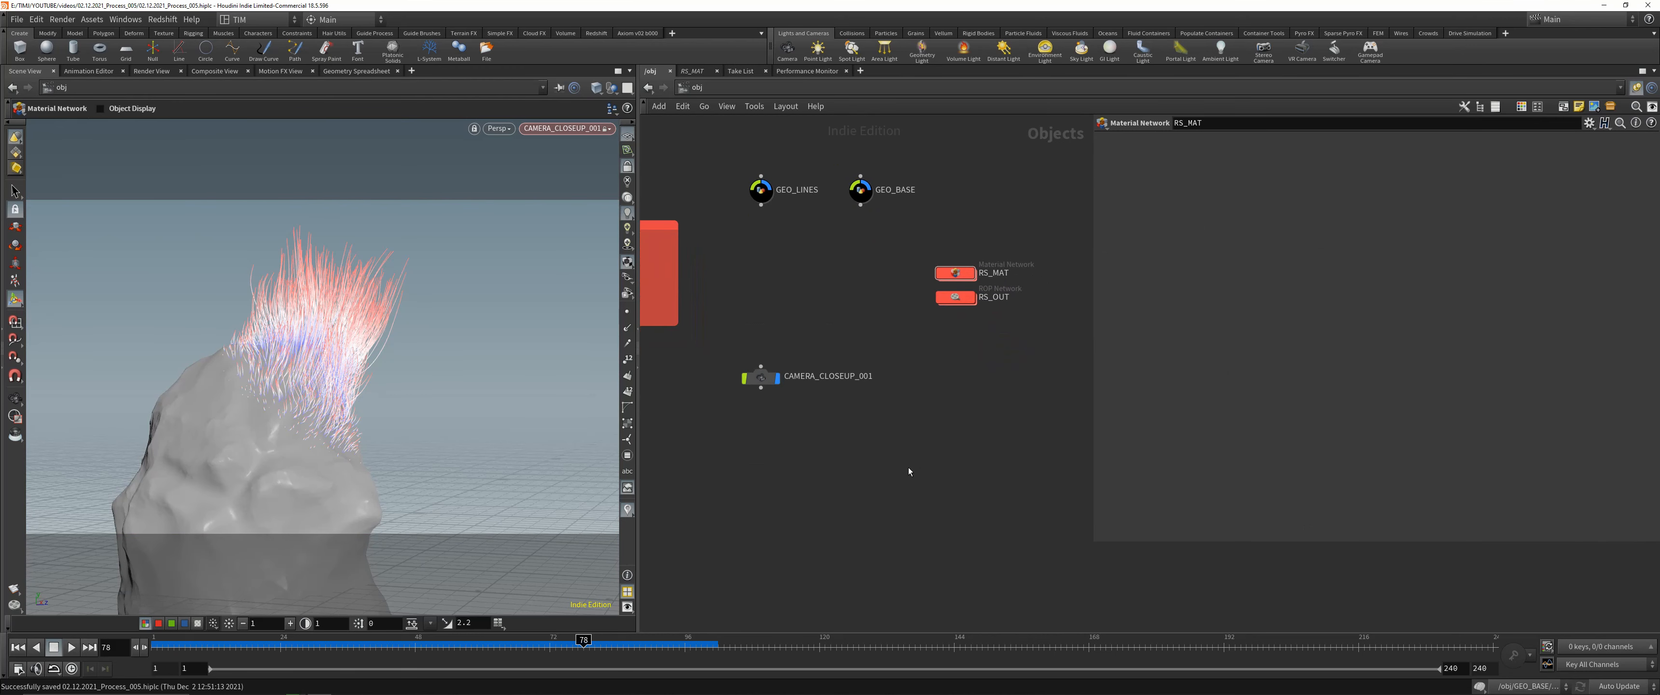
pyautogui.press('Tab')
pyautogui.write('rs')
pyautogui.click(1035, 283)
pyautogui.click(876, 483)
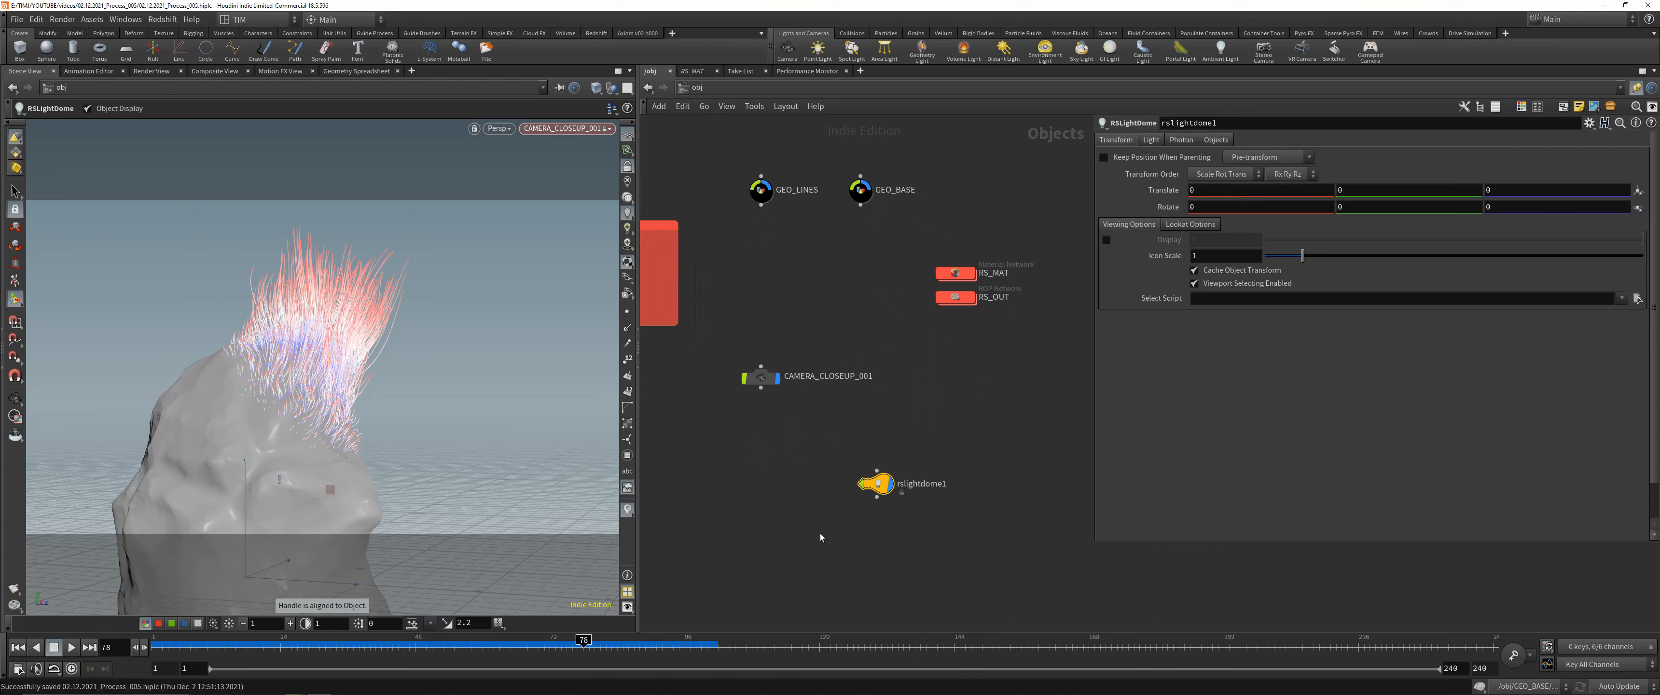
# - Rename the new dome light to RS_DOME_001
pyautogui.doubleClick(941, 484)
pyautogui.write('R')
pyautogui.write('E')
pyautogui.press('Return')
pyautogui.doubleClick(936, 487)
pyautogui.write('_001')
pyautogui.press('Return')
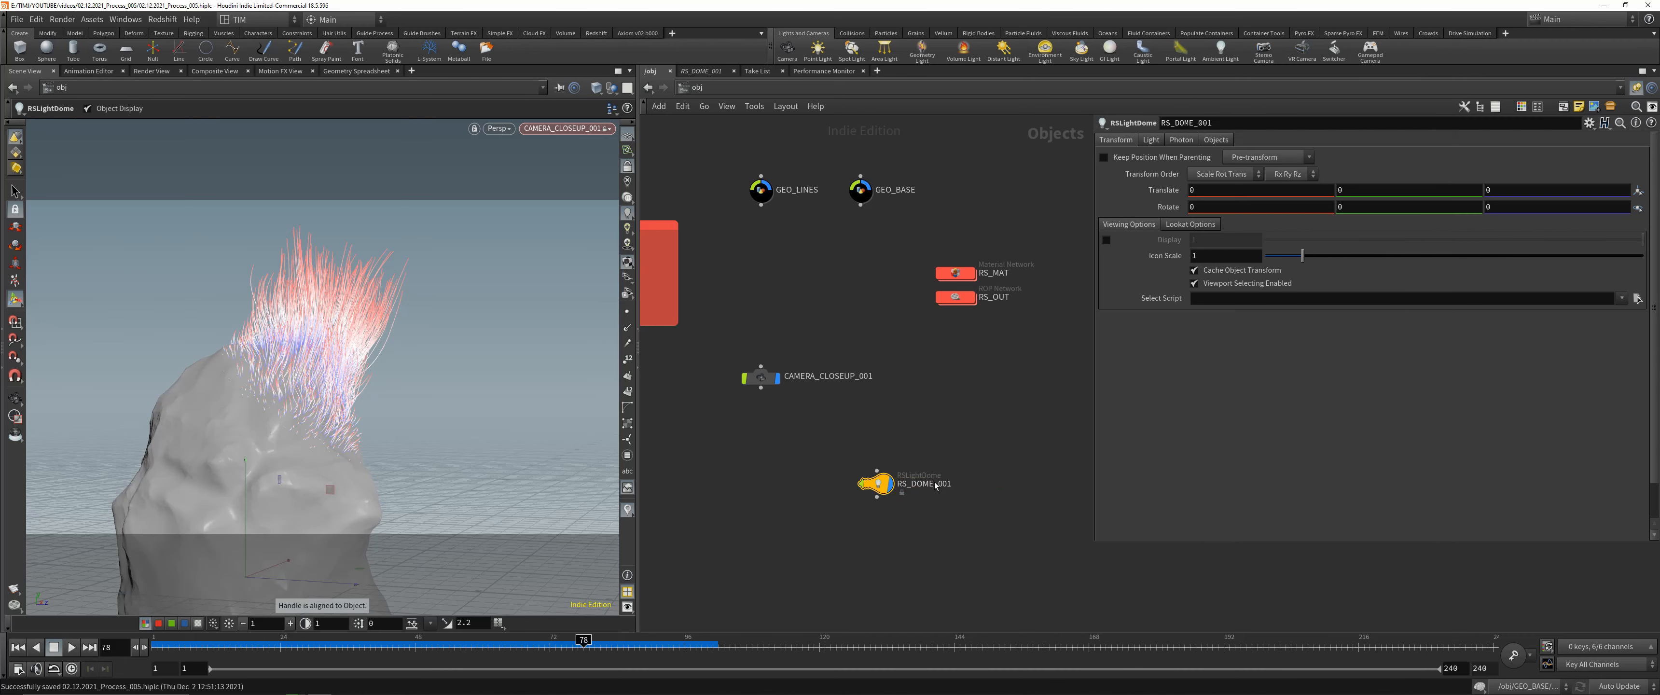
# - Load GSG_PRO_STUDIOS_METAL_001_sm.exr from E:/HDRI/HDRI_ACES/HDRI_EP_PROSTUDIOSMETAL/HDRIs as the dome light's map and switch to the View tool
pyautogui.click(1141, 140)
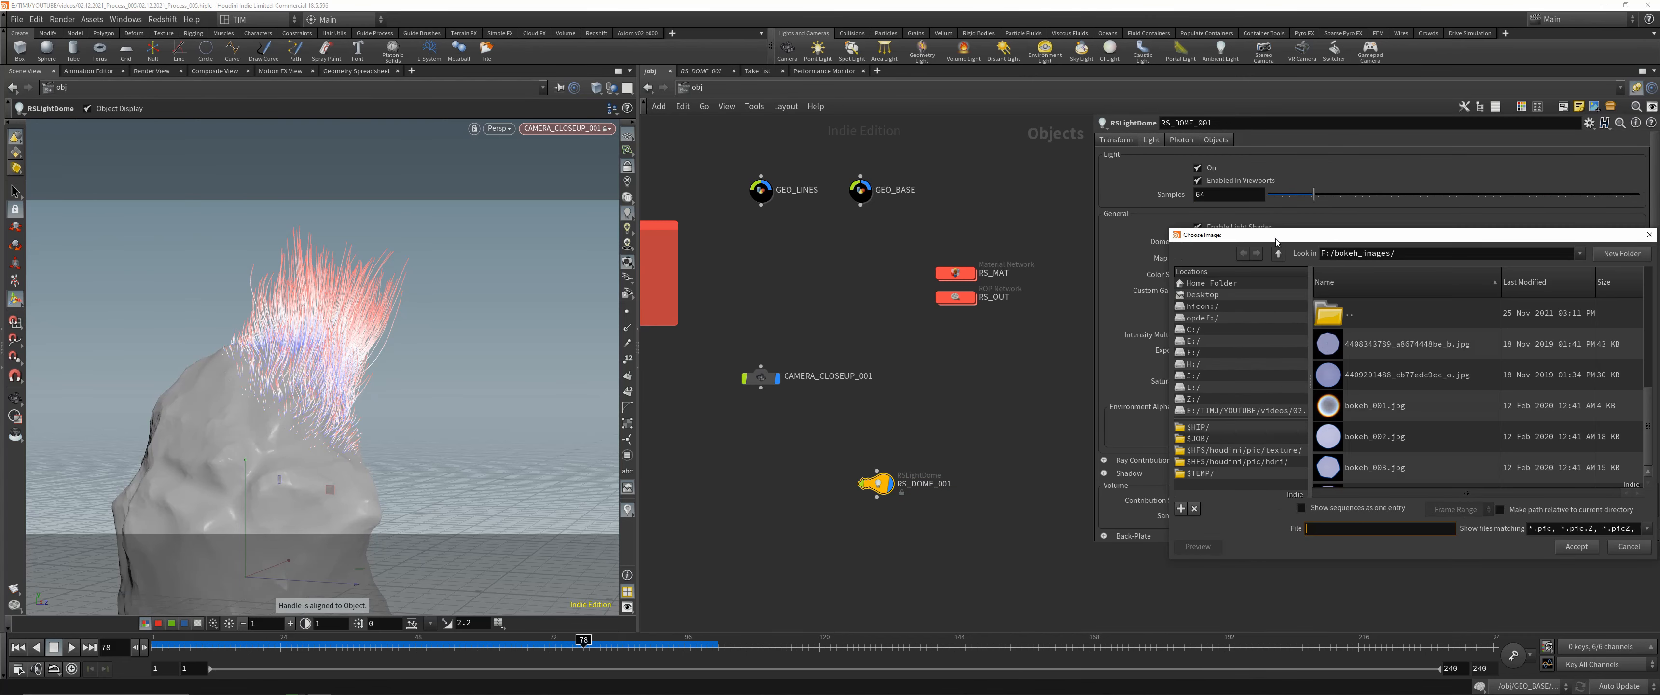
pyautogui.moveTo(1274, 234); pyautogui.dragTo(773, 221)
pyautogui.click(700, 328)
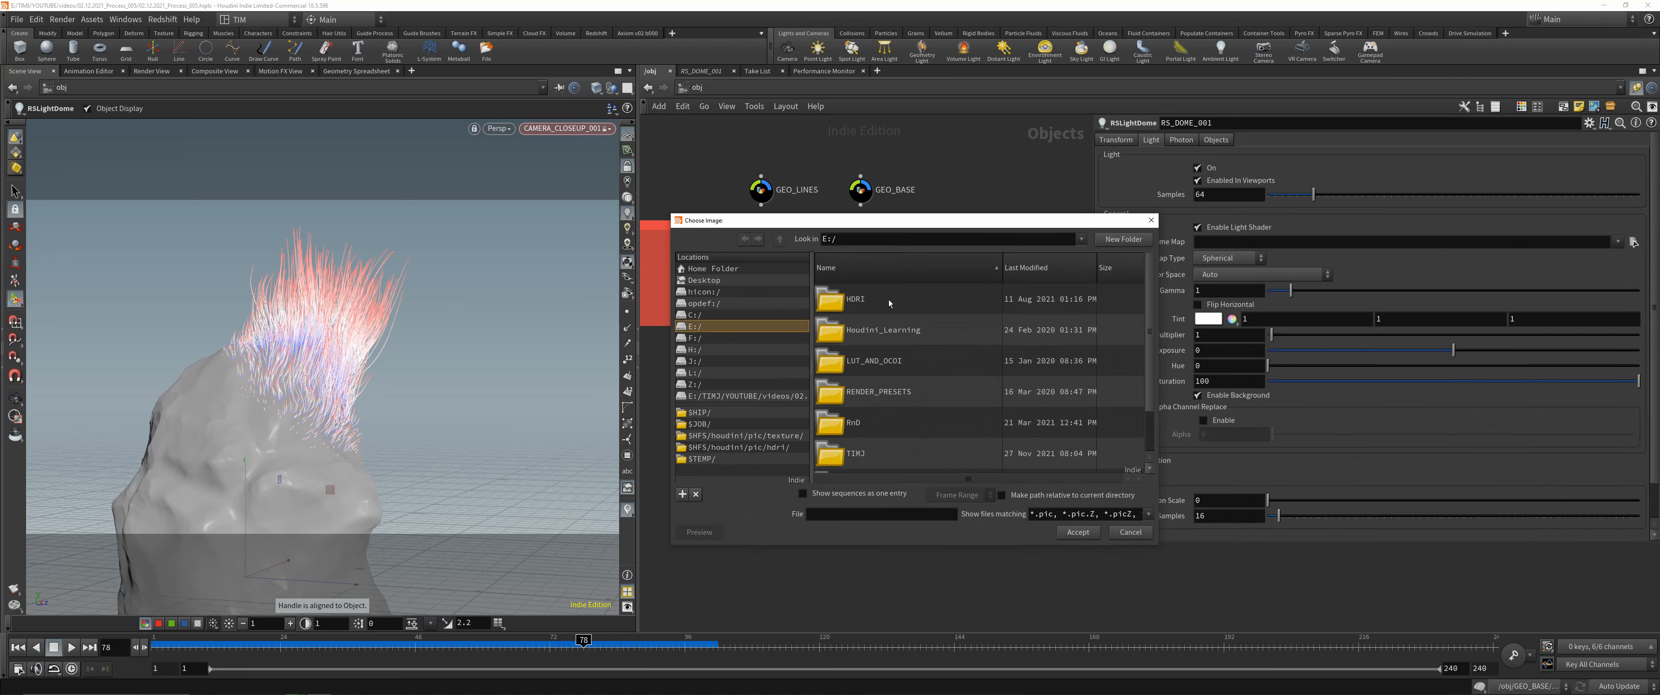
pyautogui.doubleClick(890, 302)
pyautogui.doubleClick(884, 332)
pyautogui.doubleClick(898, 342)
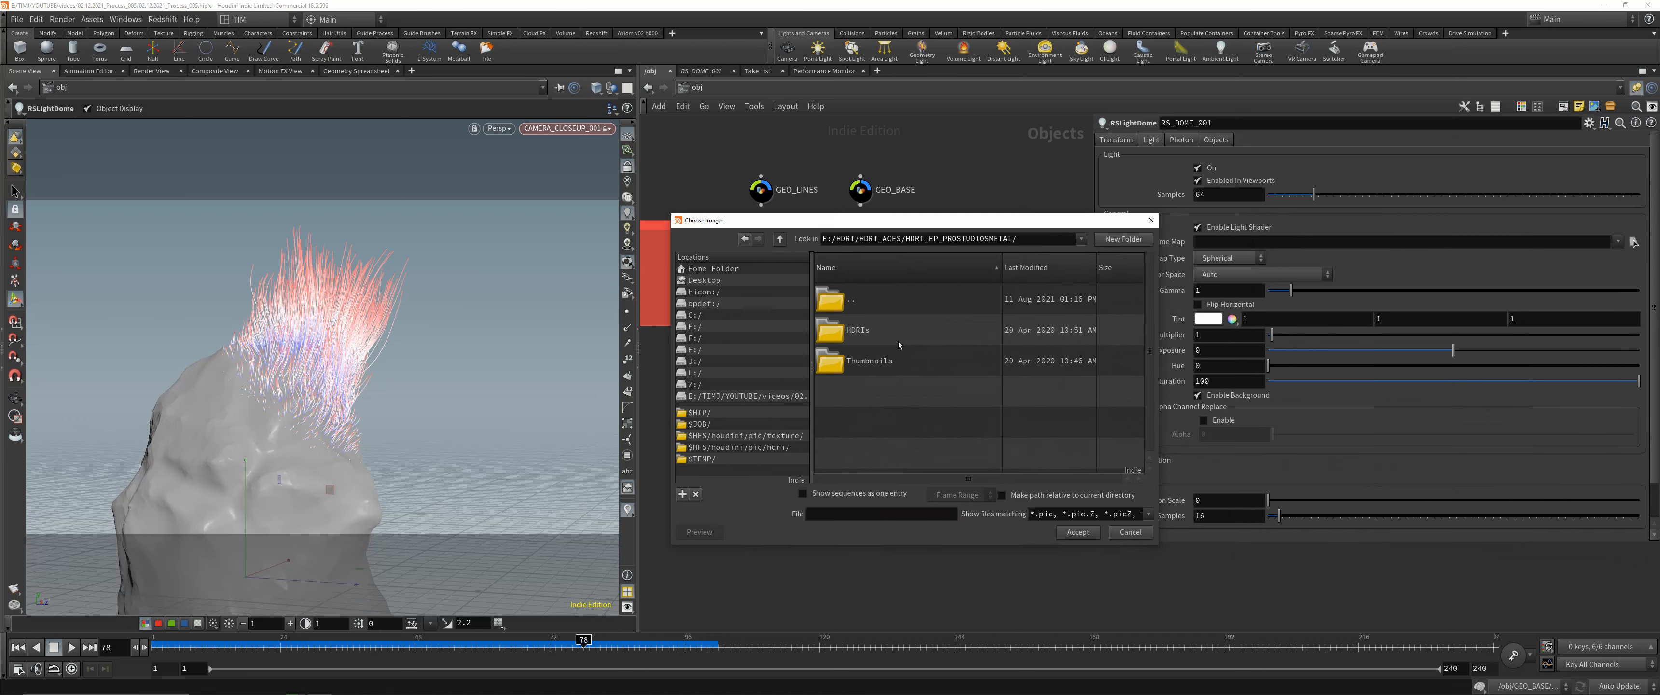
pyautogui.doubleClick(875, 332)
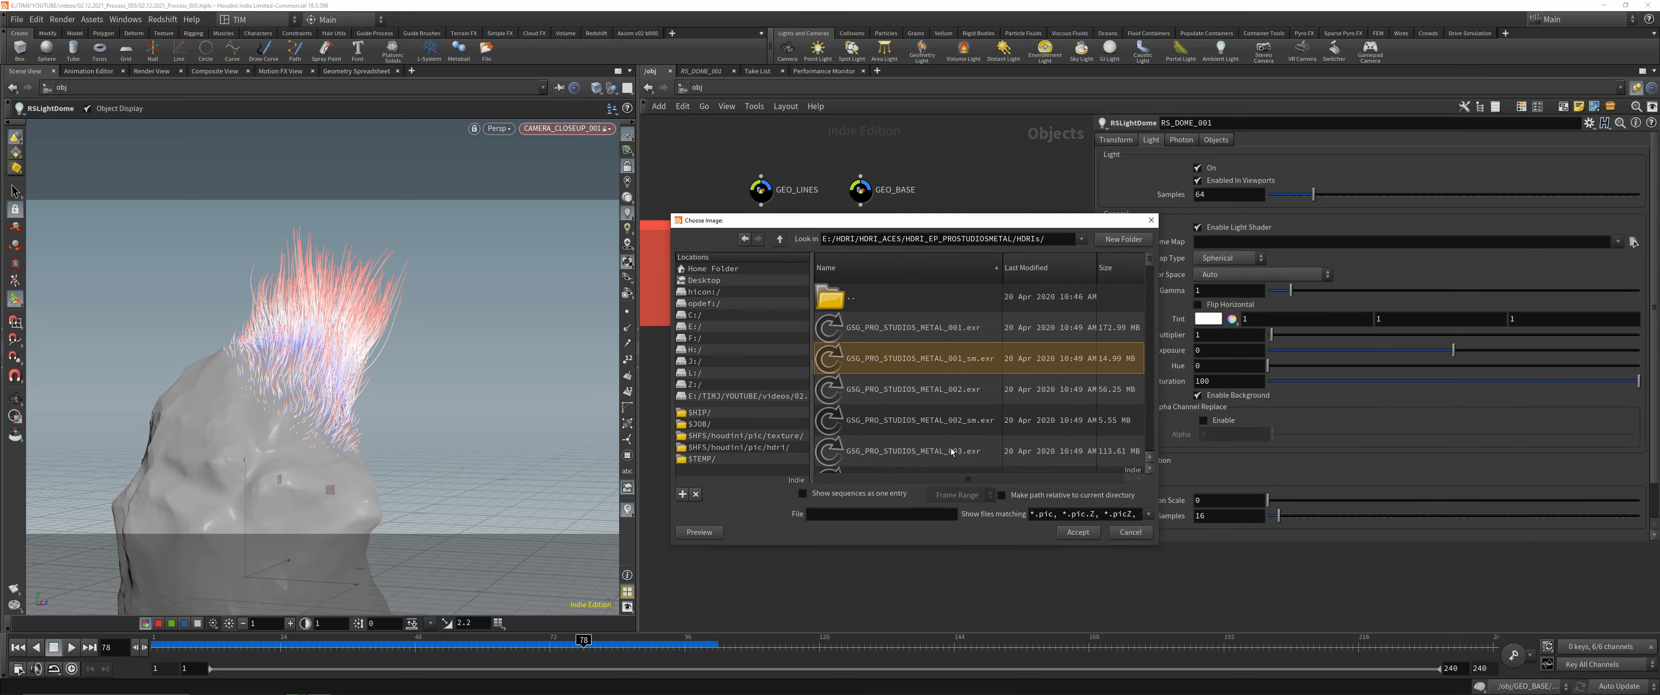
pyautogui.doubleClick(908, 361)
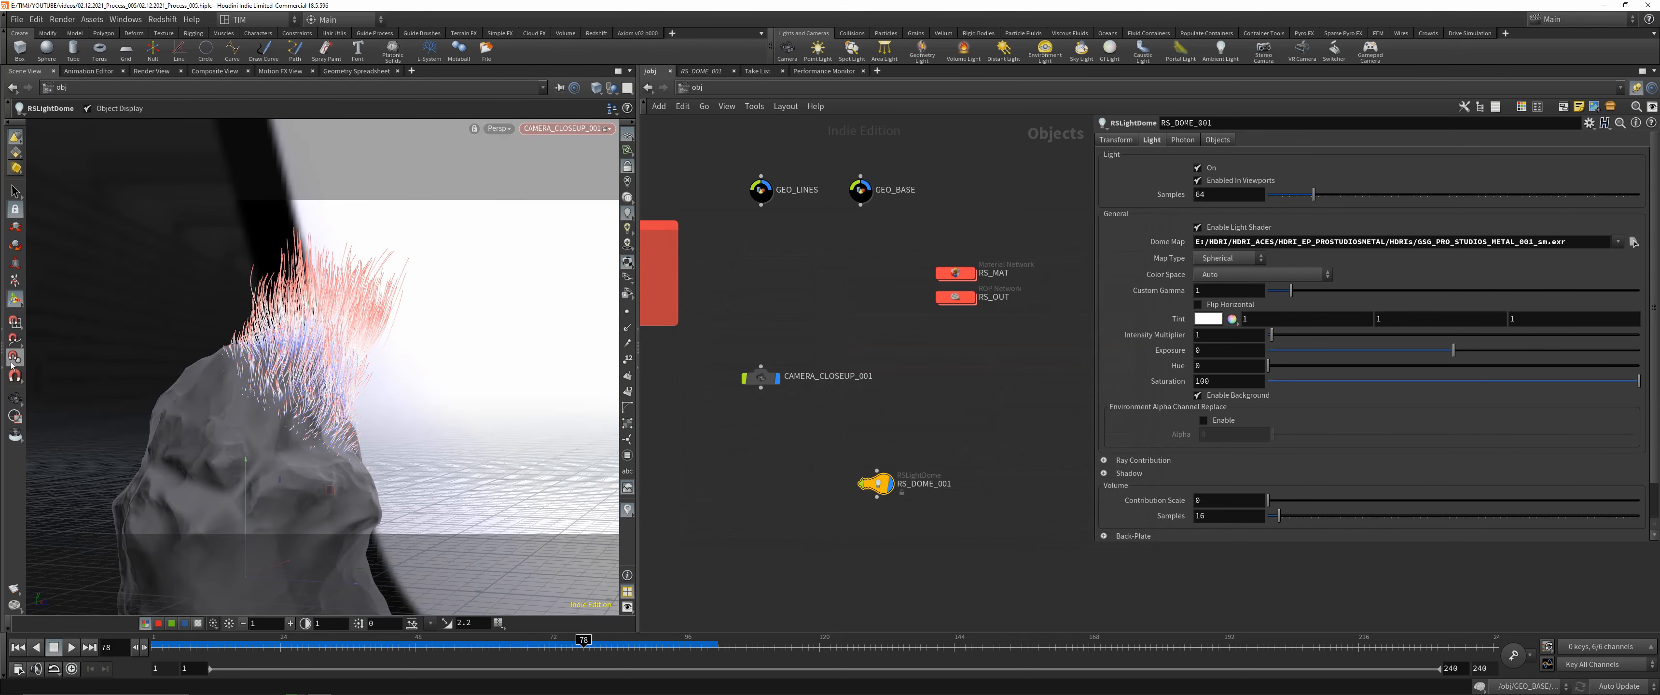
pyautogui.click(14, 398)
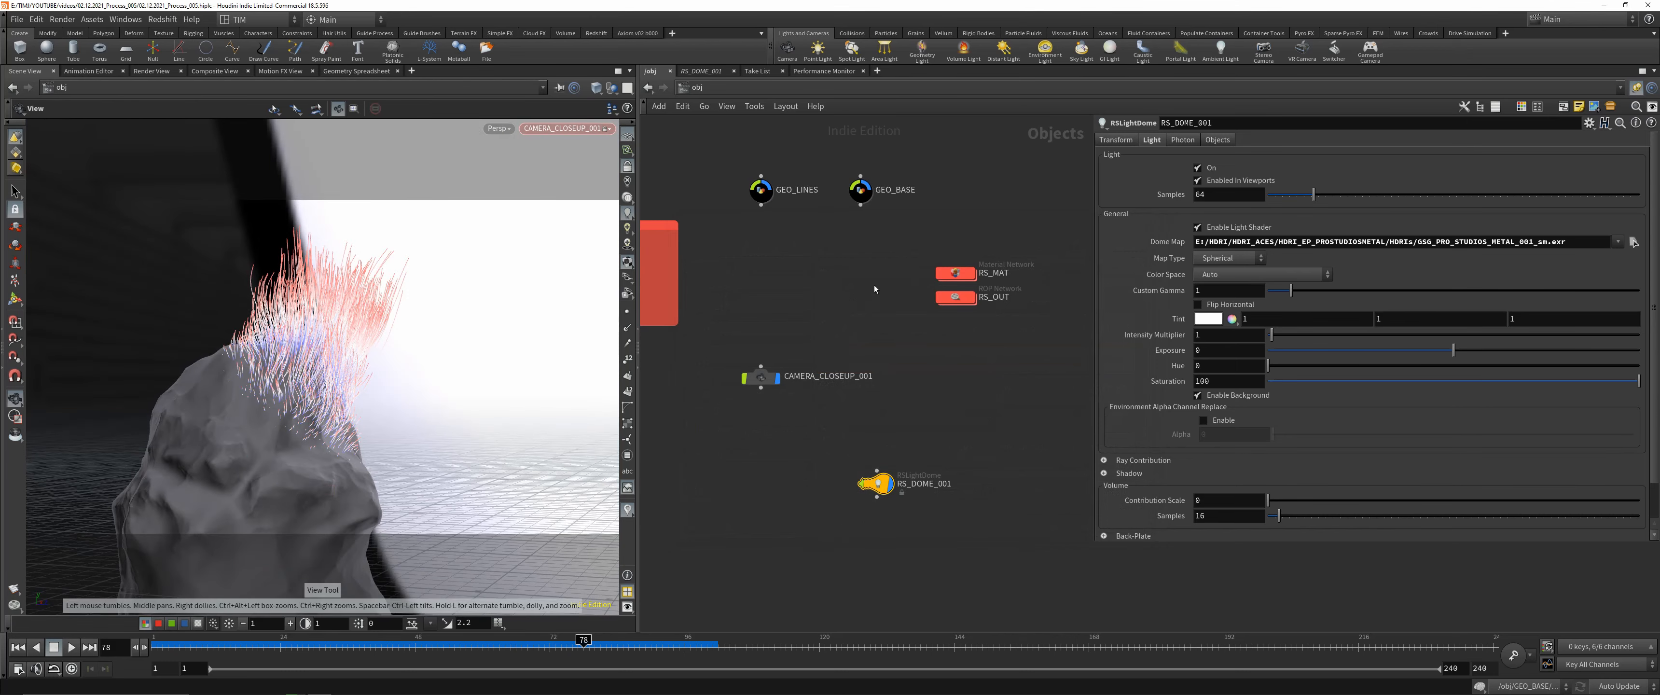
# - Assign RS_BASE_MAT from the RS_MAT network to the RS_MAT material node inside GEO_BASE
pyautogui.doubleClick(860, 194)
pyautogui.scroll(3, 827, 483)
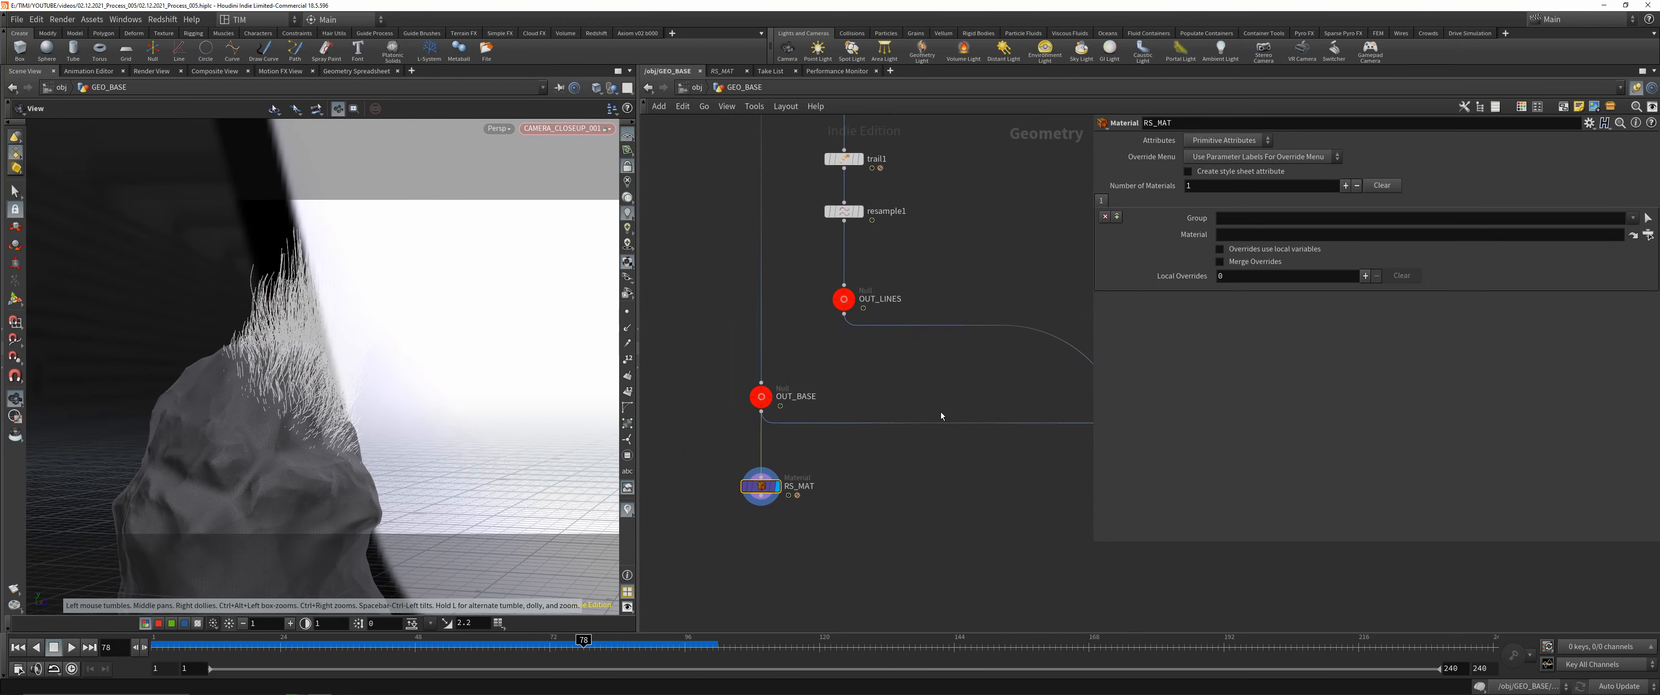
pyautogui.click(1632, 235)
pyautogui.moveTo(1544, 134); pyautogui.dragTo(990, 291)
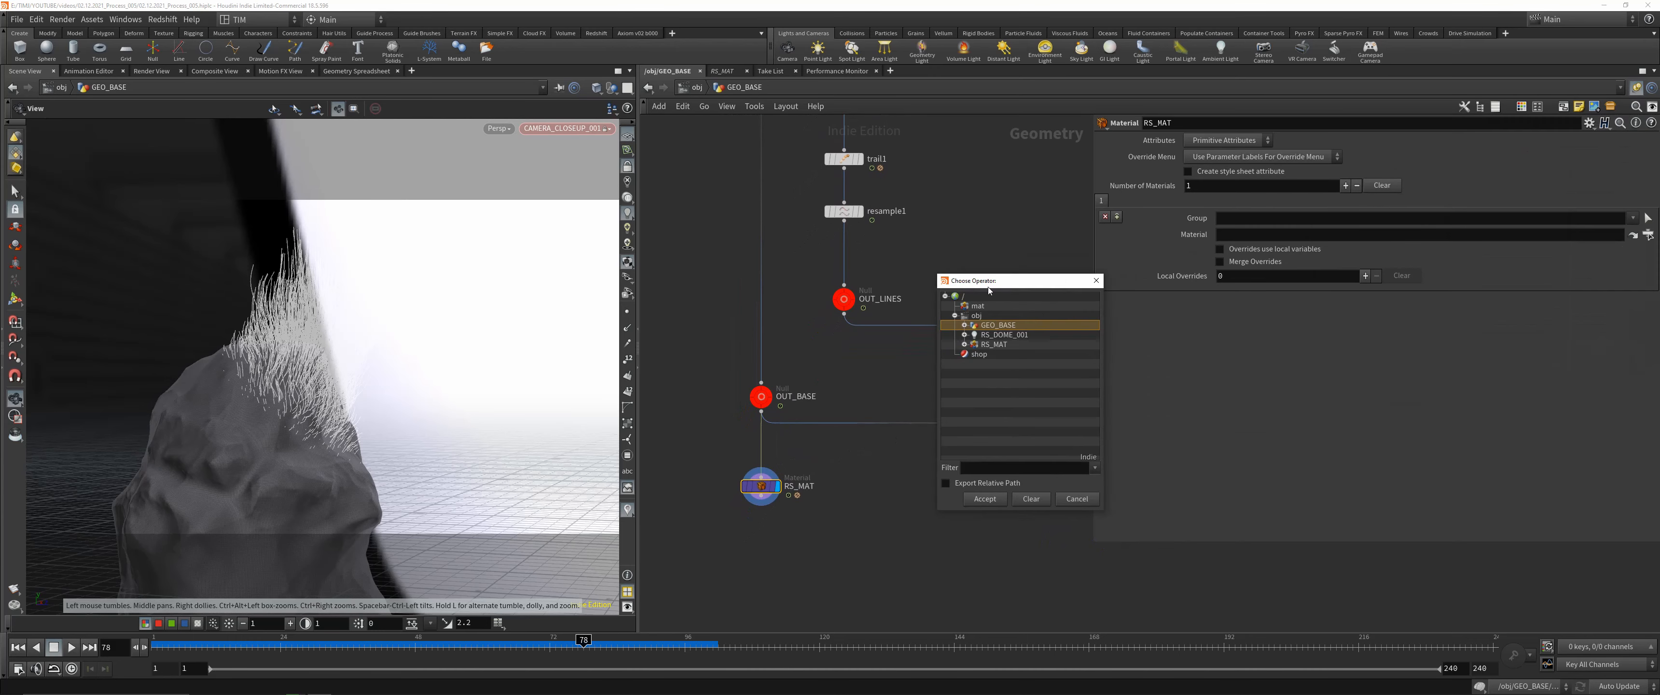
pyautogui.click(965, 346)
pyautogui.click(1009, 356)
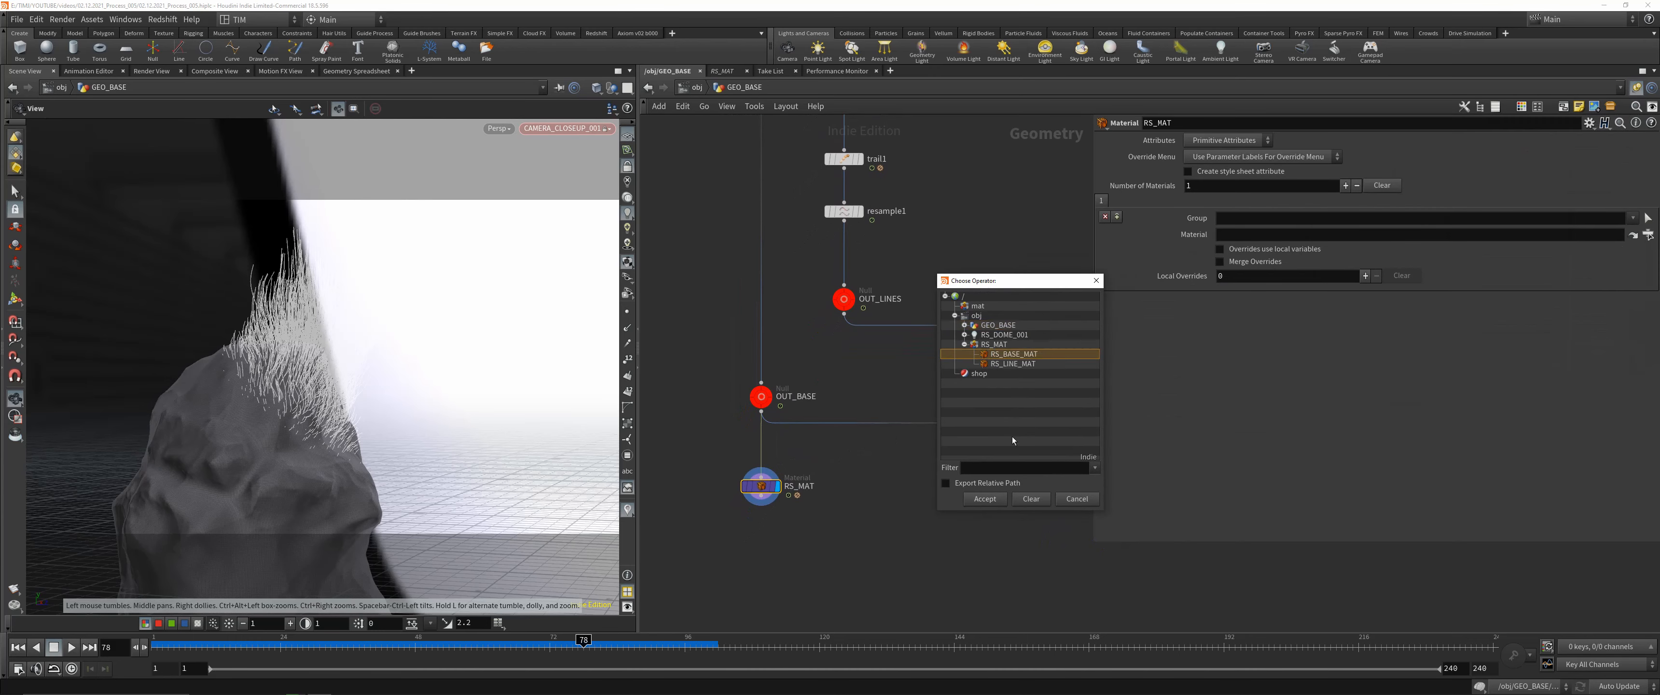
pyautogui.click(985, 499)
# - Return to the object level, assign RS_LINE_MAT as GEO_LINES' render material and save the scene
pyautogui.click(694, 88)
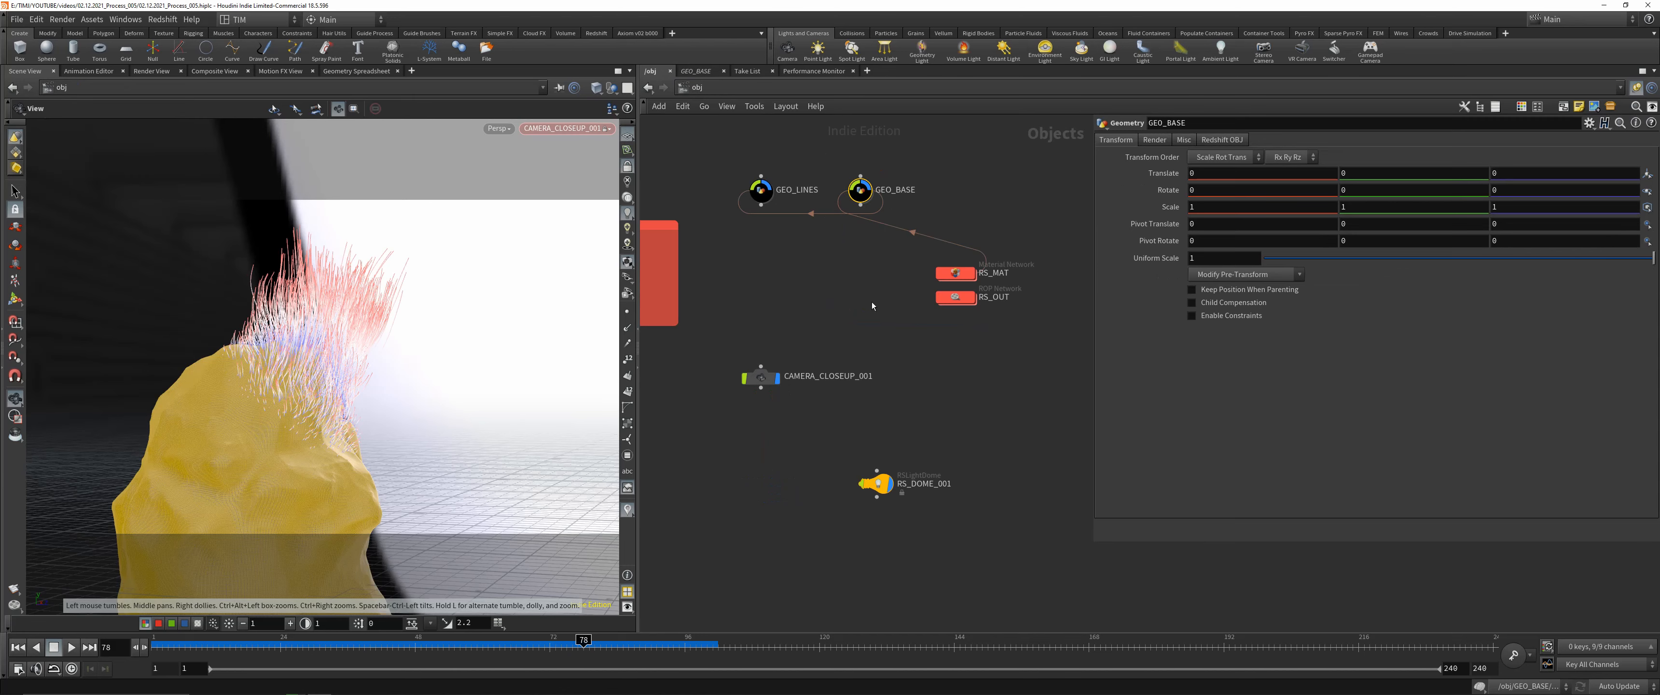
pyautogui.click(871, 303)
pyautogui.click(760, 192)
pyautogui.click(1155, 140)
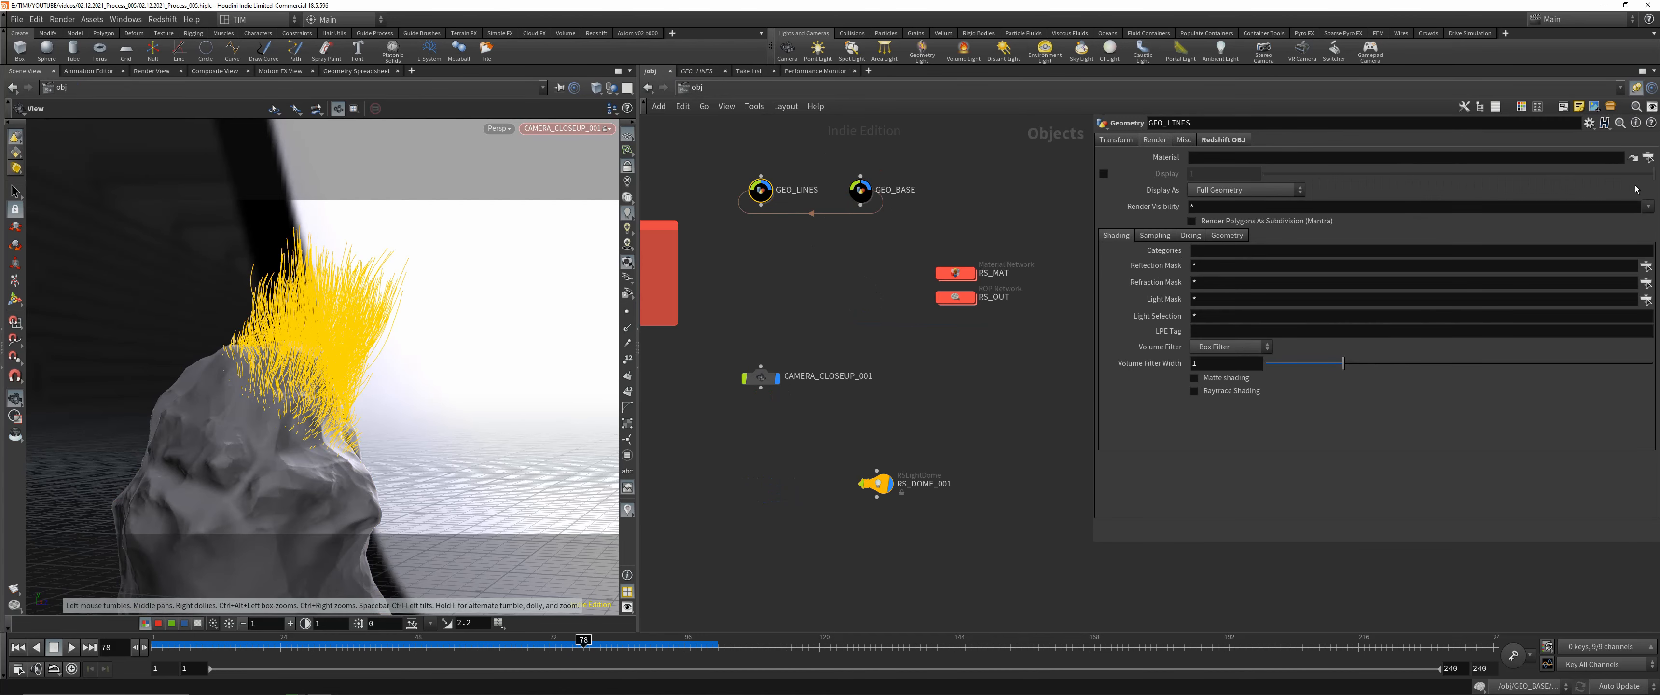
pyautogui.click(1647, 159)
pyautogui.doubleClick(1570, 137)
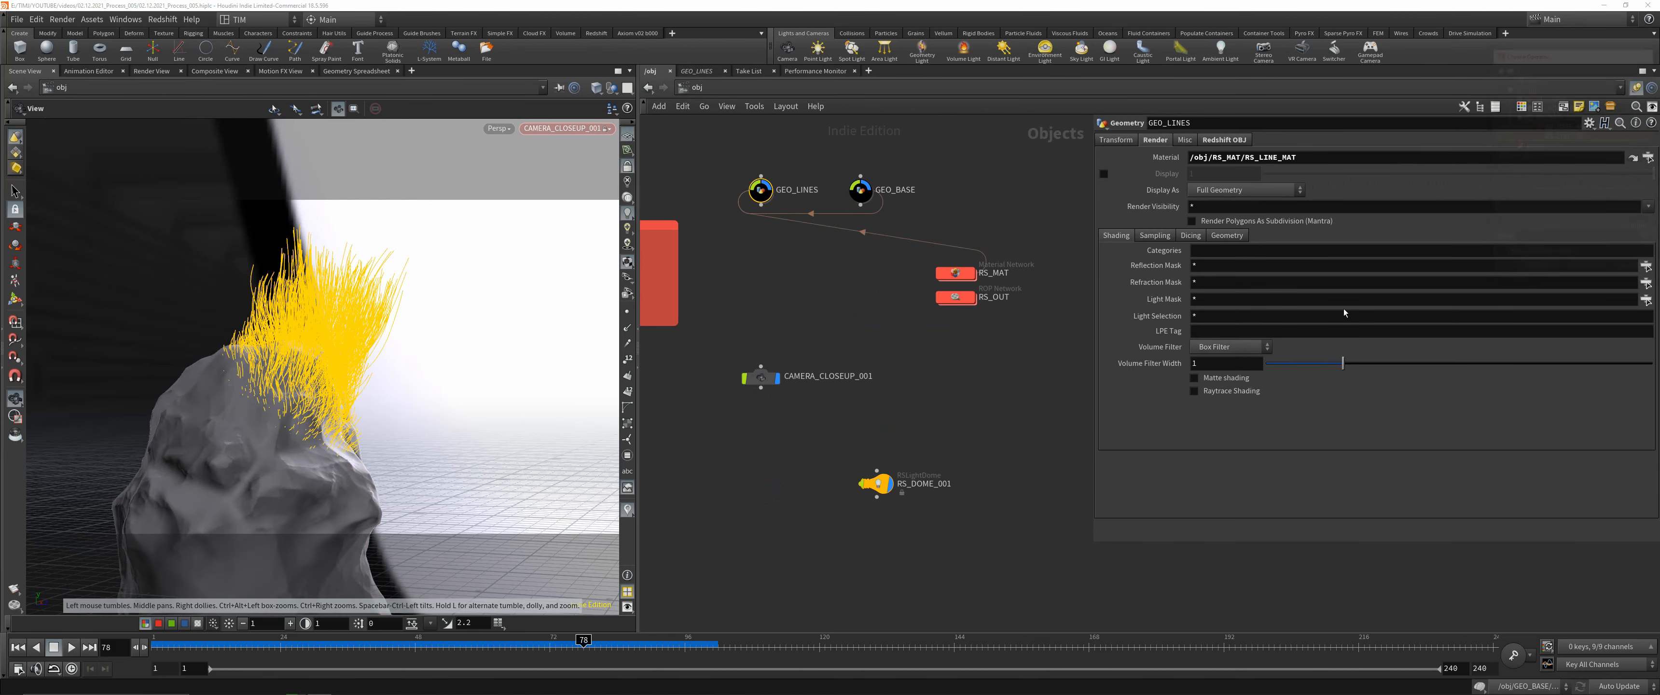
pyautogui.hotkey('ctrl', 's')
# - Launch the Redshift Render View and resize its window so the network stays accessible beside the render
pyautogui.moveTo(828, 311); pyautogui.dragTo(850, 345, button='middle')
pyautogui.click(598, 32)
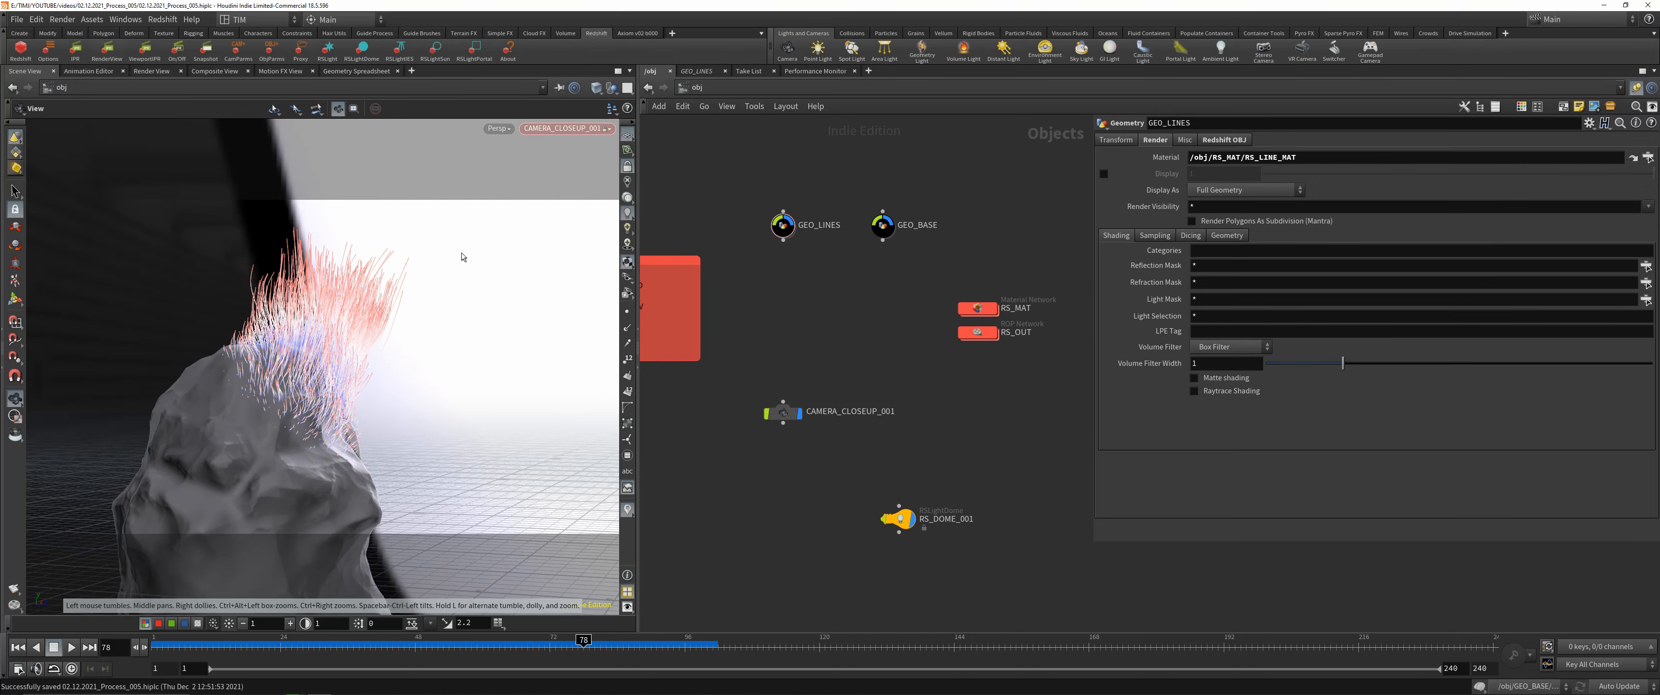
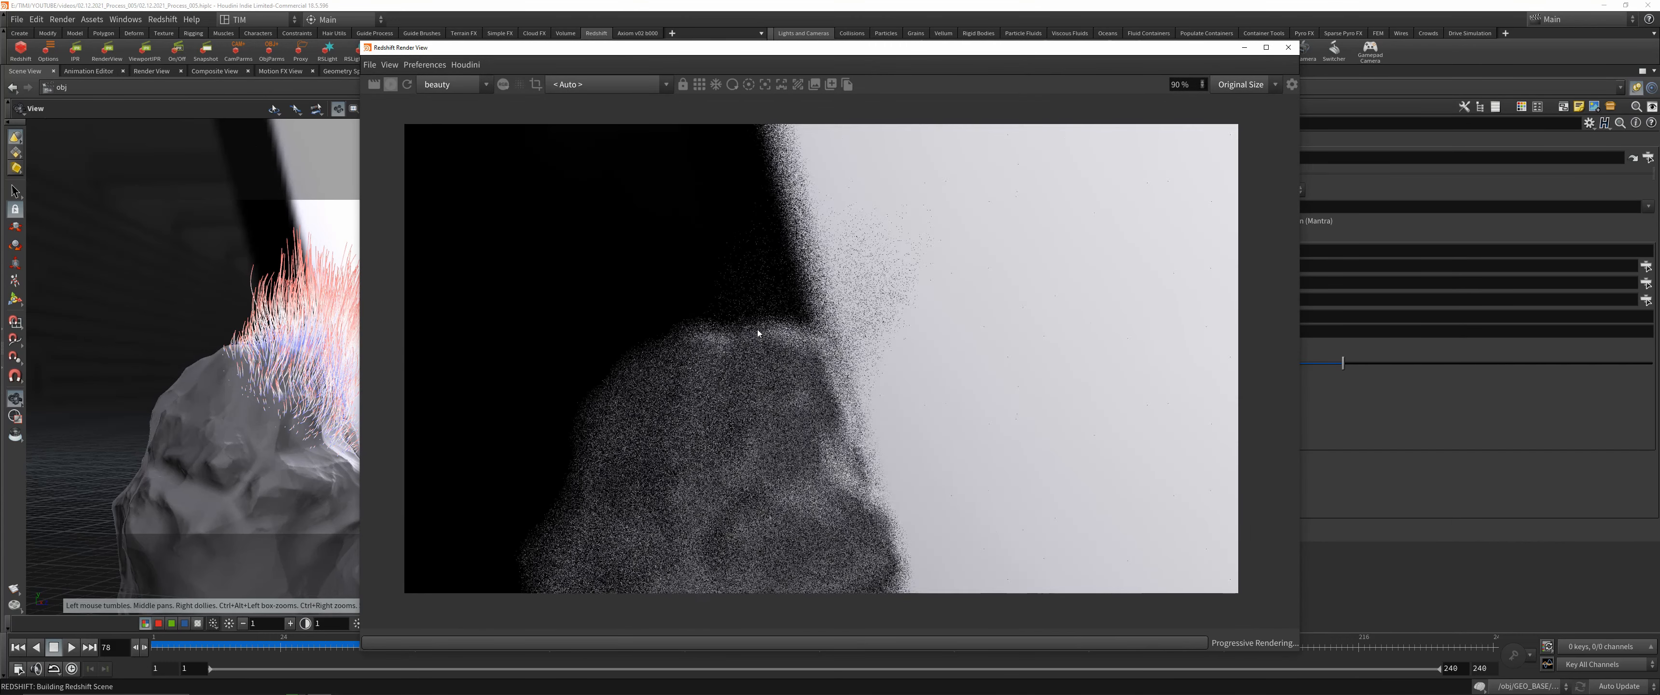
pyautogui.moveTo(359, 43); pyautogui.dragTo(550, 322)
pyautogui.moveTo(696, 328); pyautogui.dragTo(348, 136)
pyautogui.press('f')
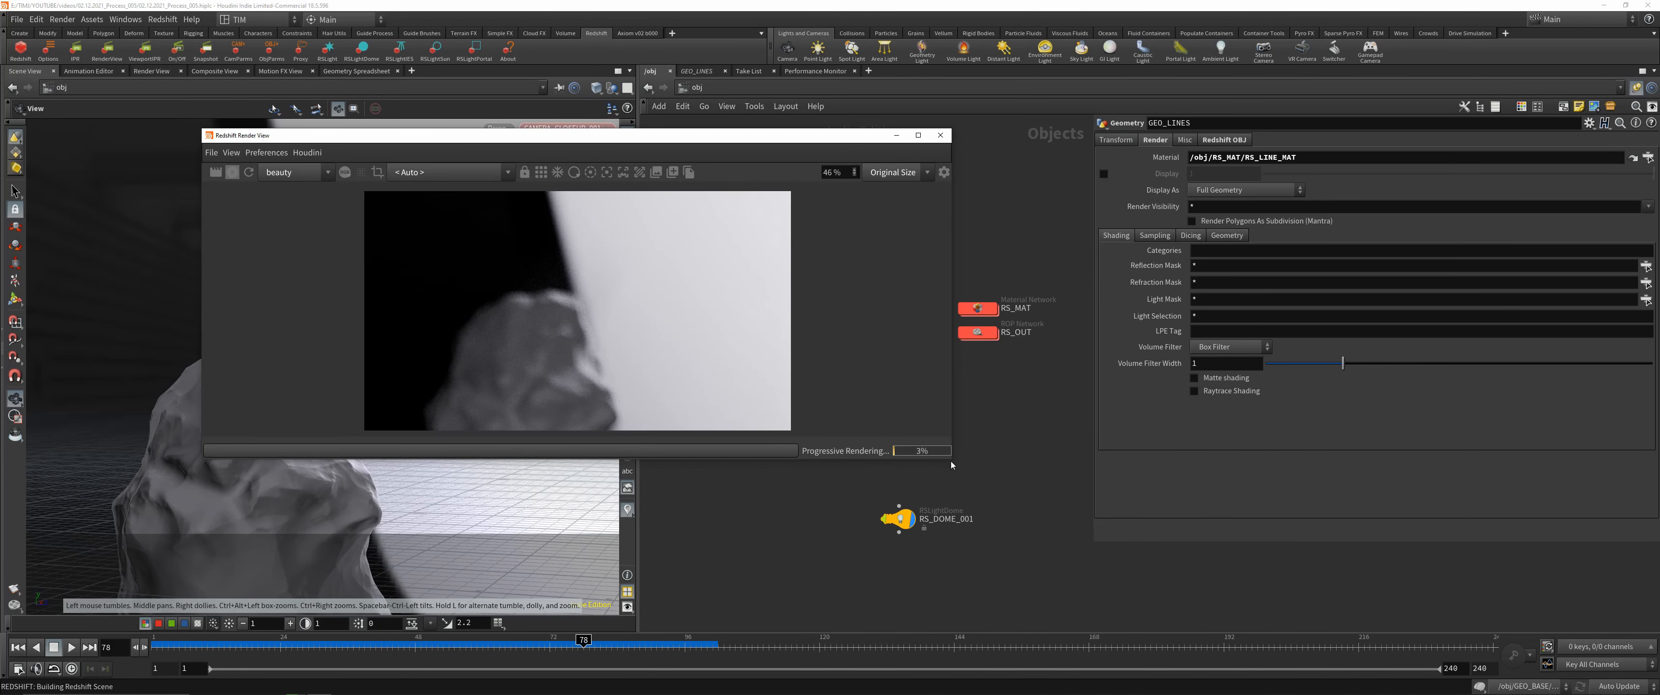
pyautogui.moveTo(951, 458); pyautogui.dragTo(948, 559)
# - Pick the focus distance on the rock's upper edge in the render and inspect the thin lines up close
pyautogui.click(607, 172)
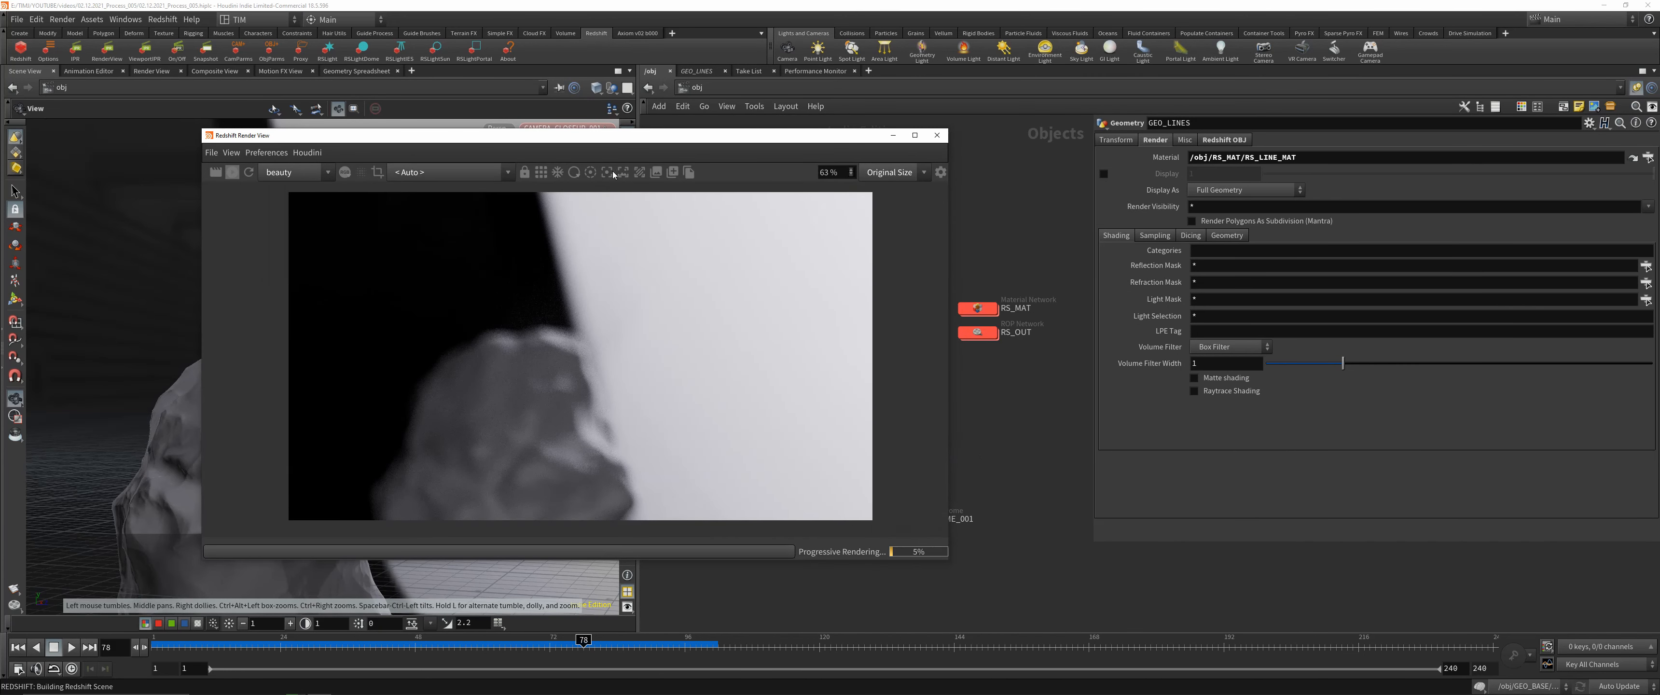
pyautogui.click(534, 348)
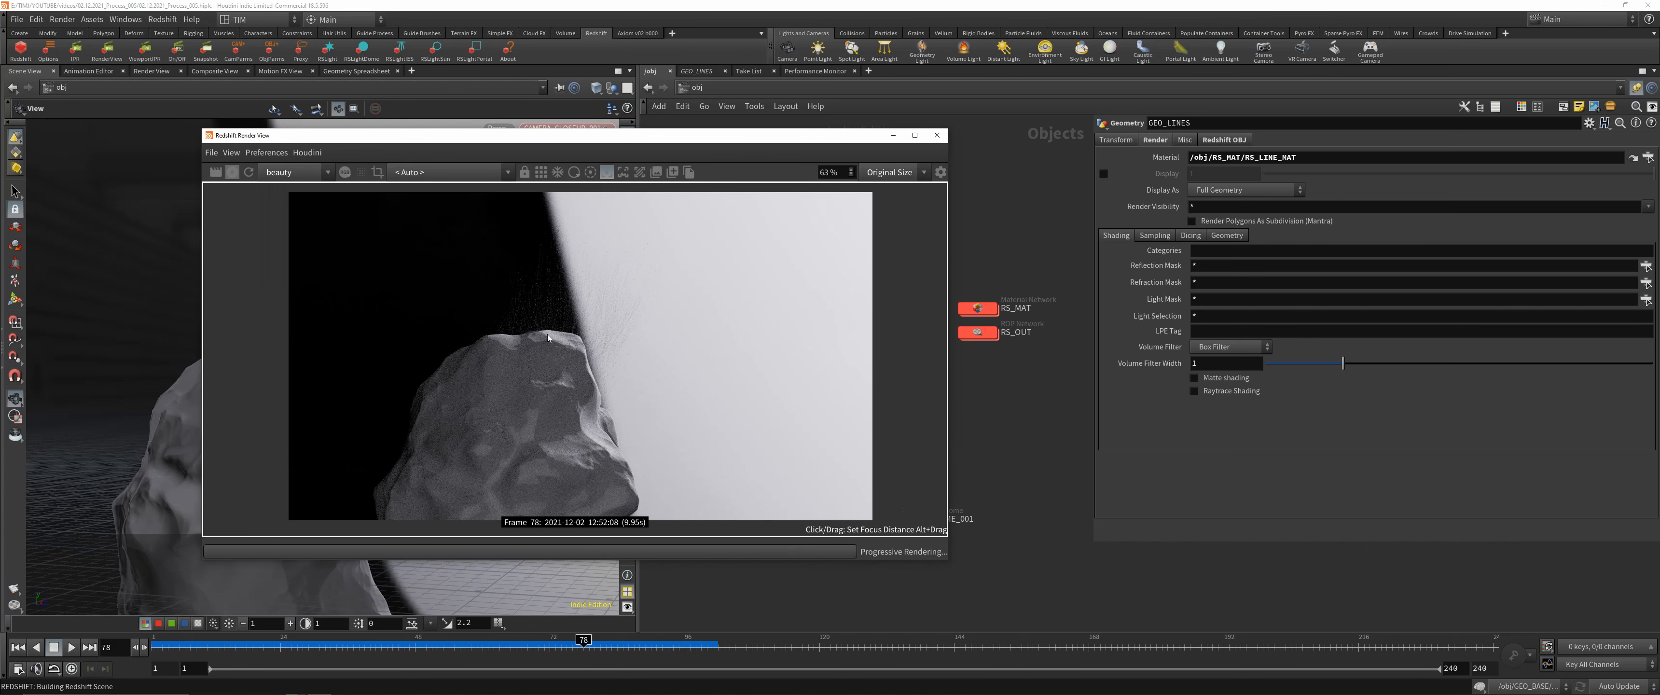
pyautogui.moveTo(613, 136); pyautogui.dragTo(497, 115)
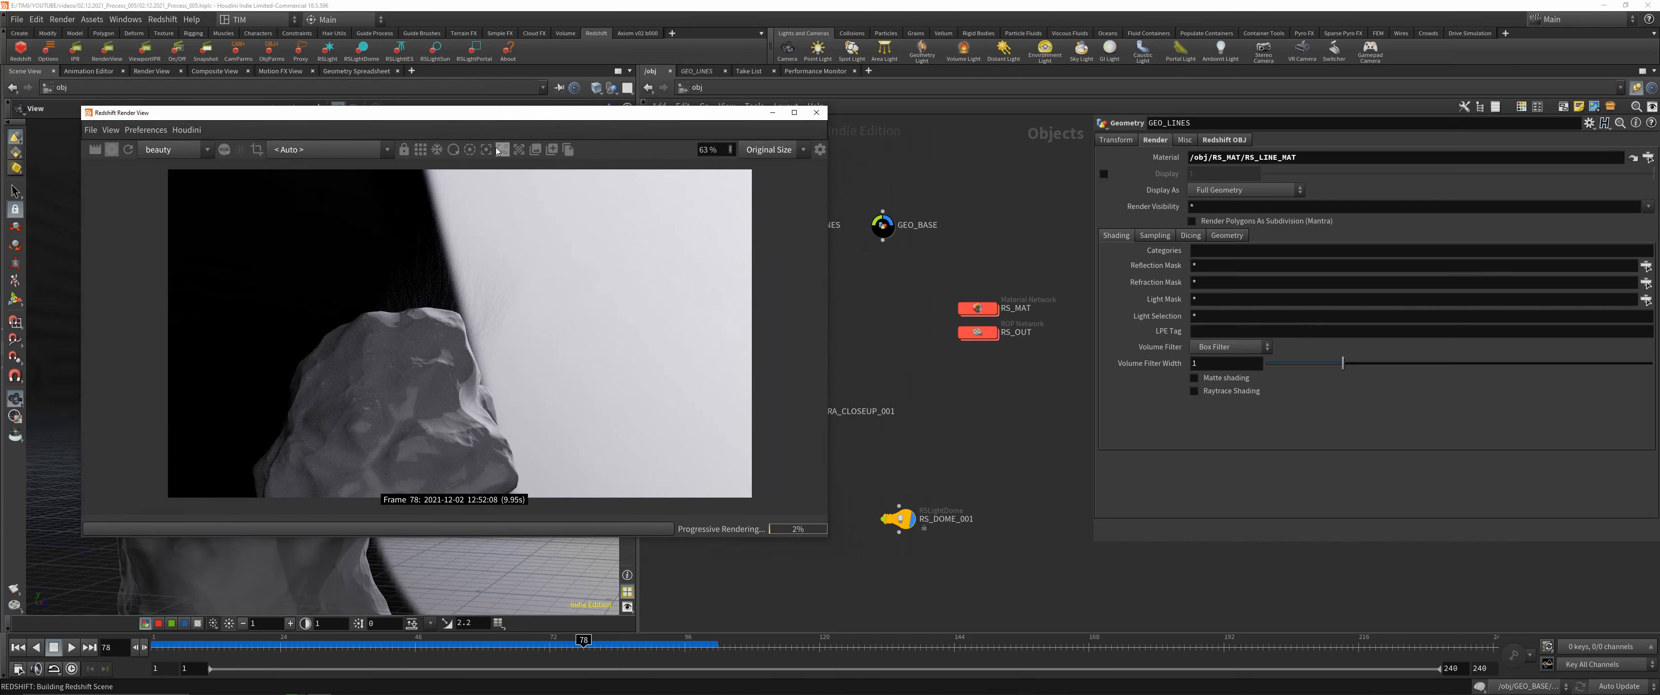
pyautogui.scroll(8, 460, 309)
pyautogui.scroll(-8, 512, 268)
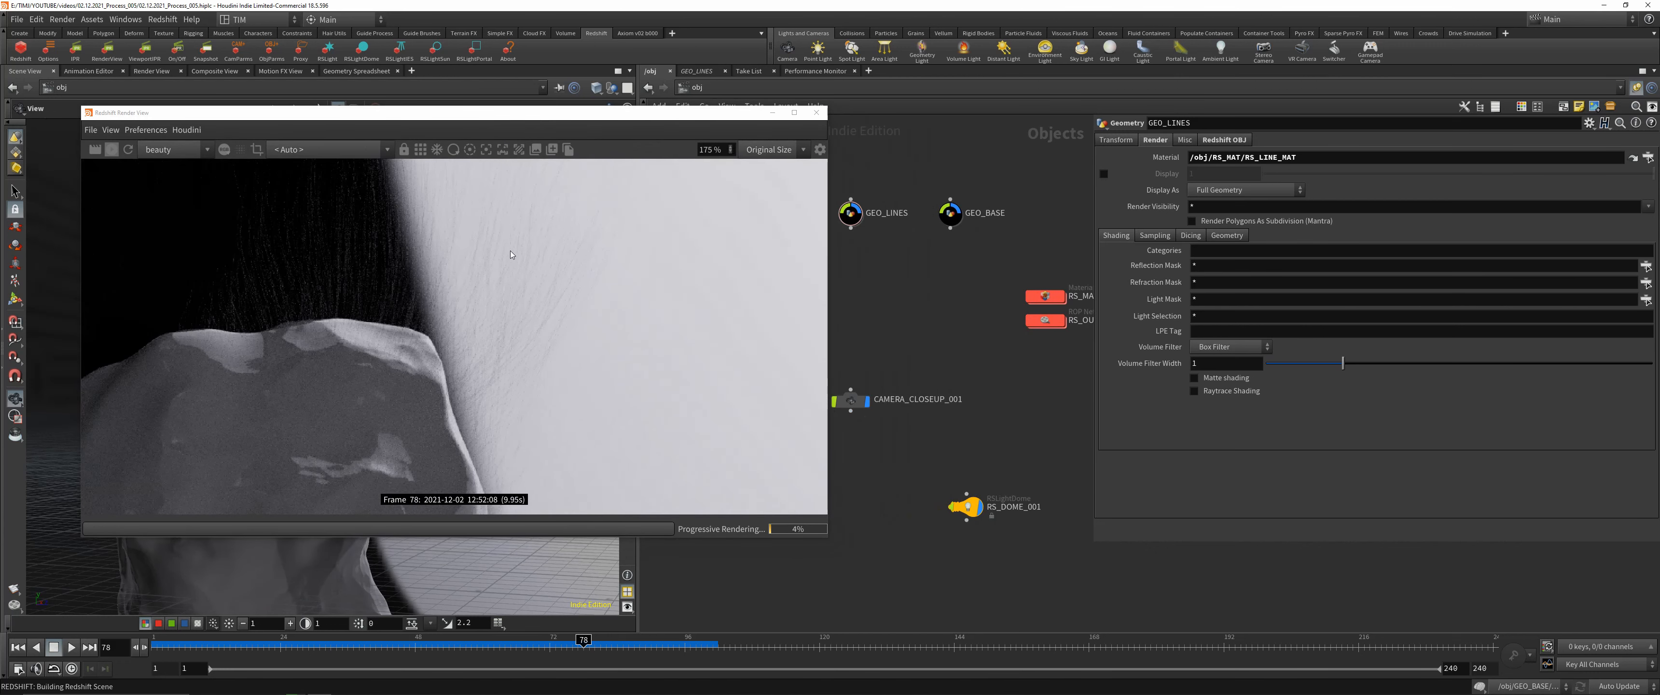
pyautogui.scroll(1, 482, 309)
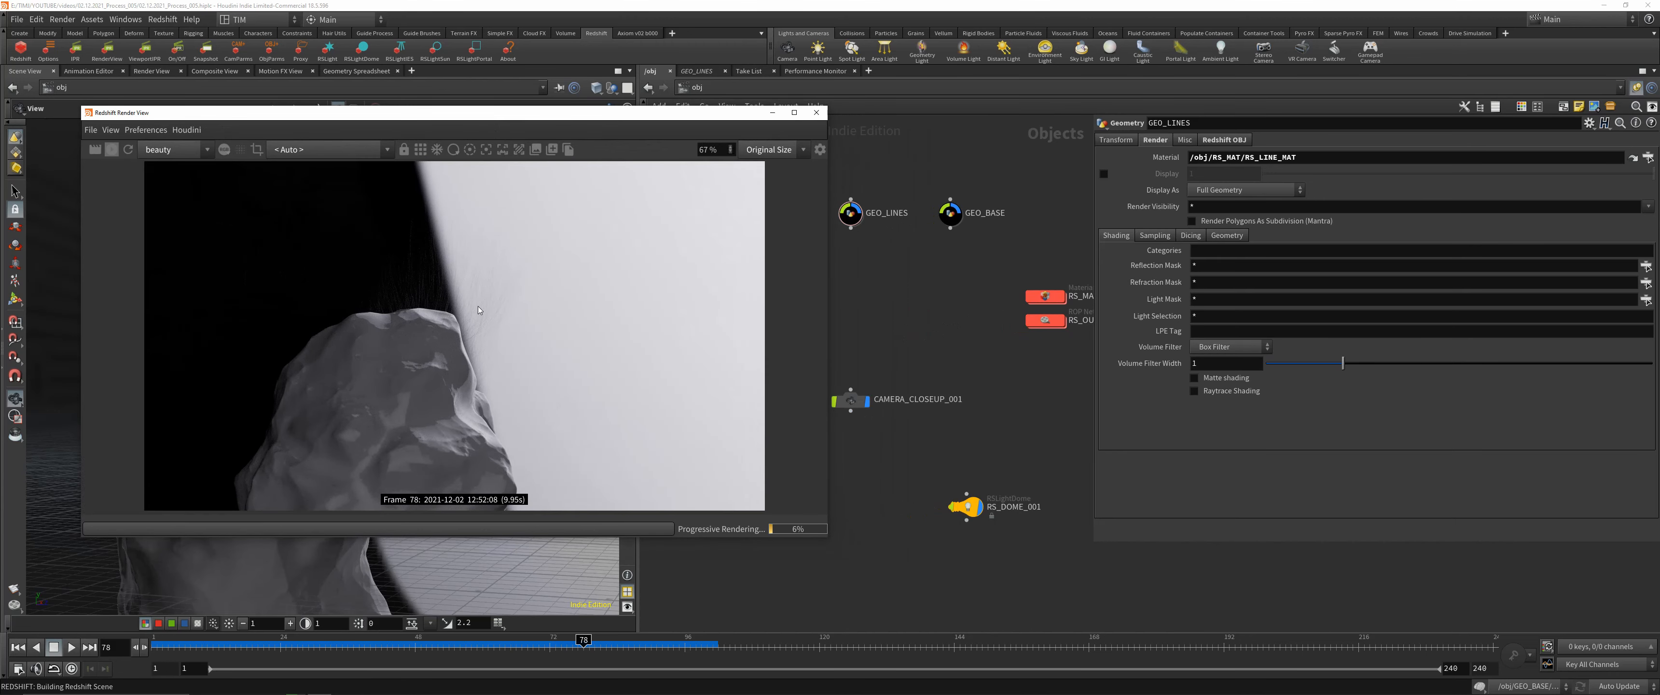
# - Set the strands' Global Scale Multiplier on GEO_LINES to 0.1
pyautogui.moveTo(958, 271); pyautogui.dragTo(1020, 305, button='middle')
pyautogui.click(913, 248)
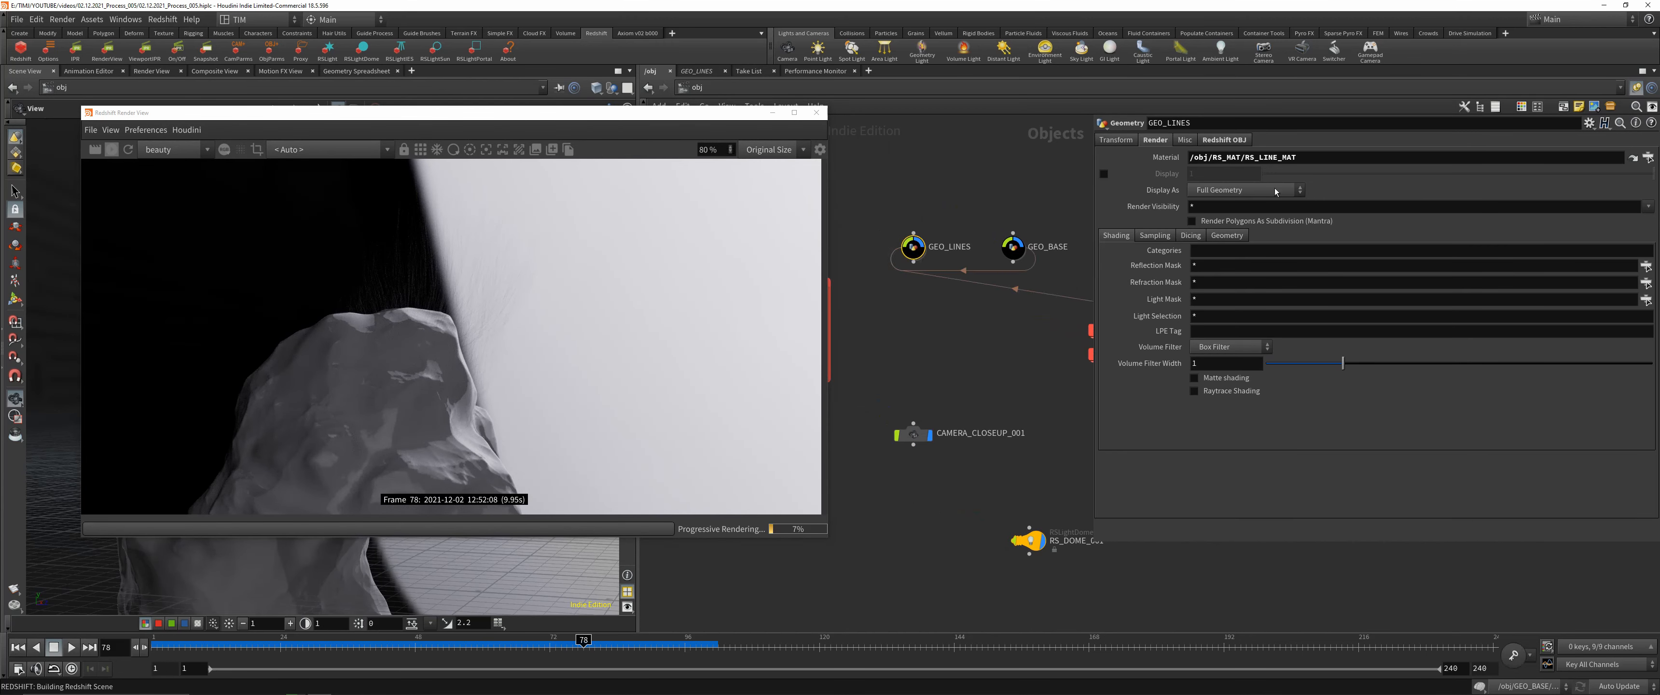
pyautogui.click(1226, 140)
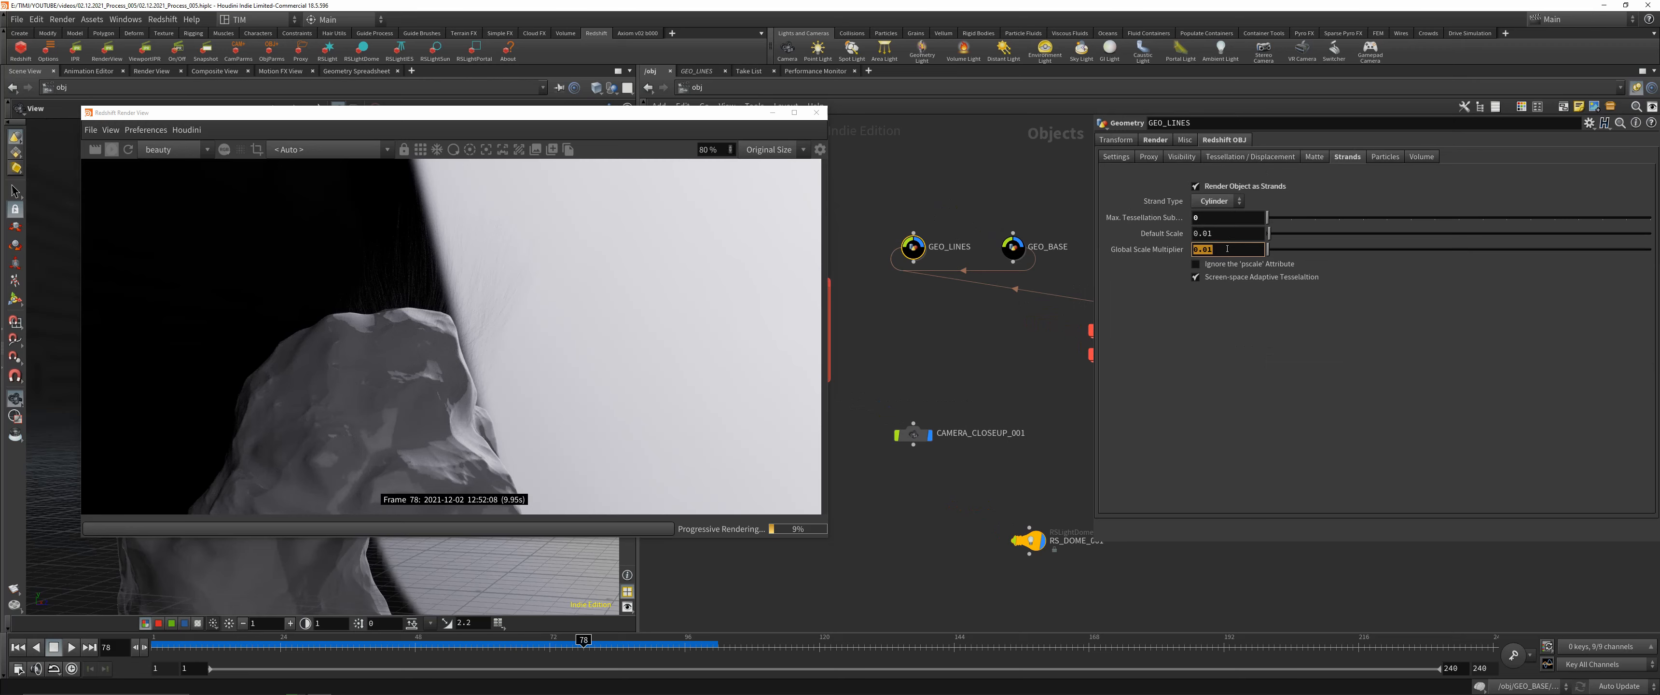
pyautogui.write('1')
pyautogui.press('Return')
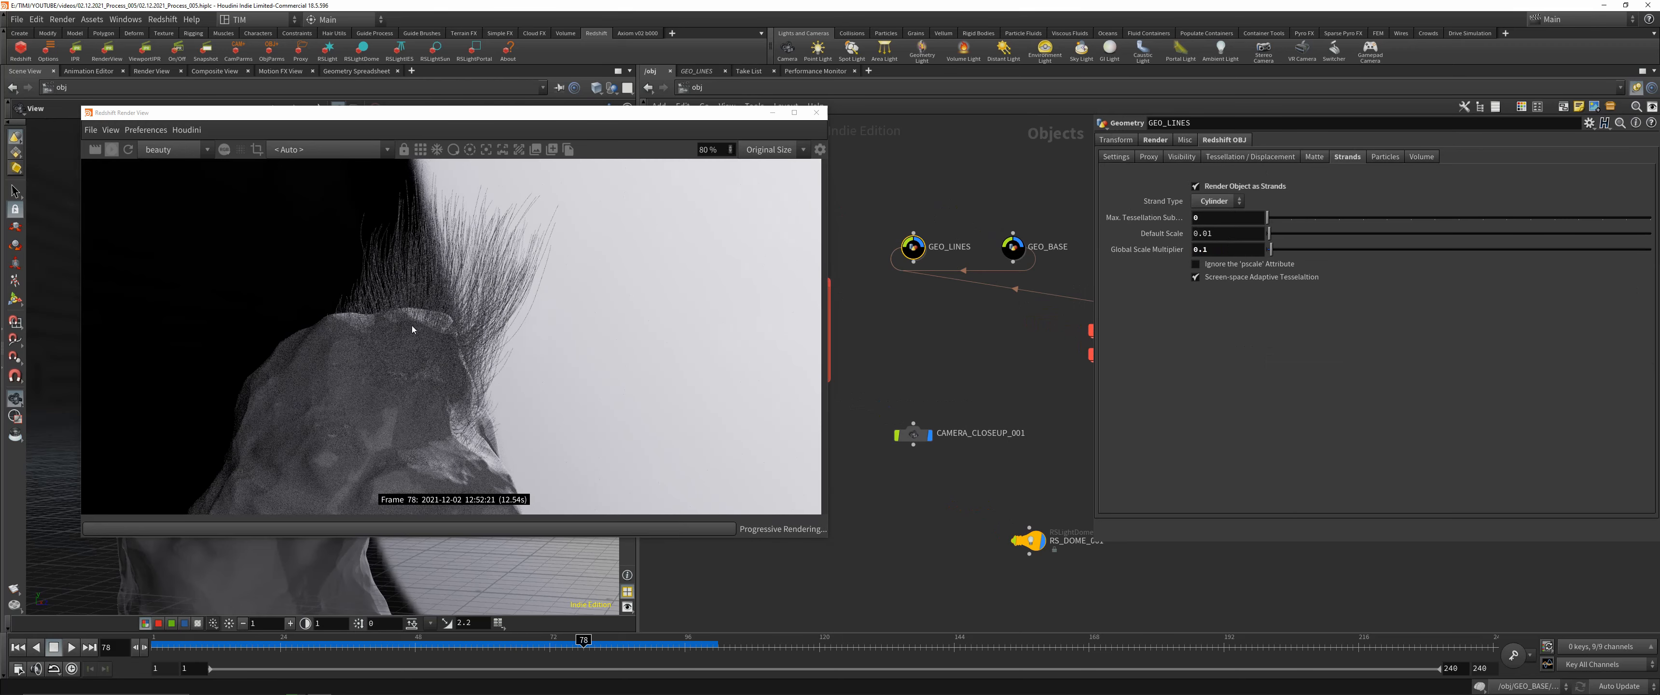
pyautogui.scroll(-1, 425, 335)
pyautogui.scroll(-1, 428, 340)
# - Disable the background of RS_DOME_001 and check the render
pyautogui.moveTo(882, 403); pyautogui.dragTo(799, 330, button='middle')
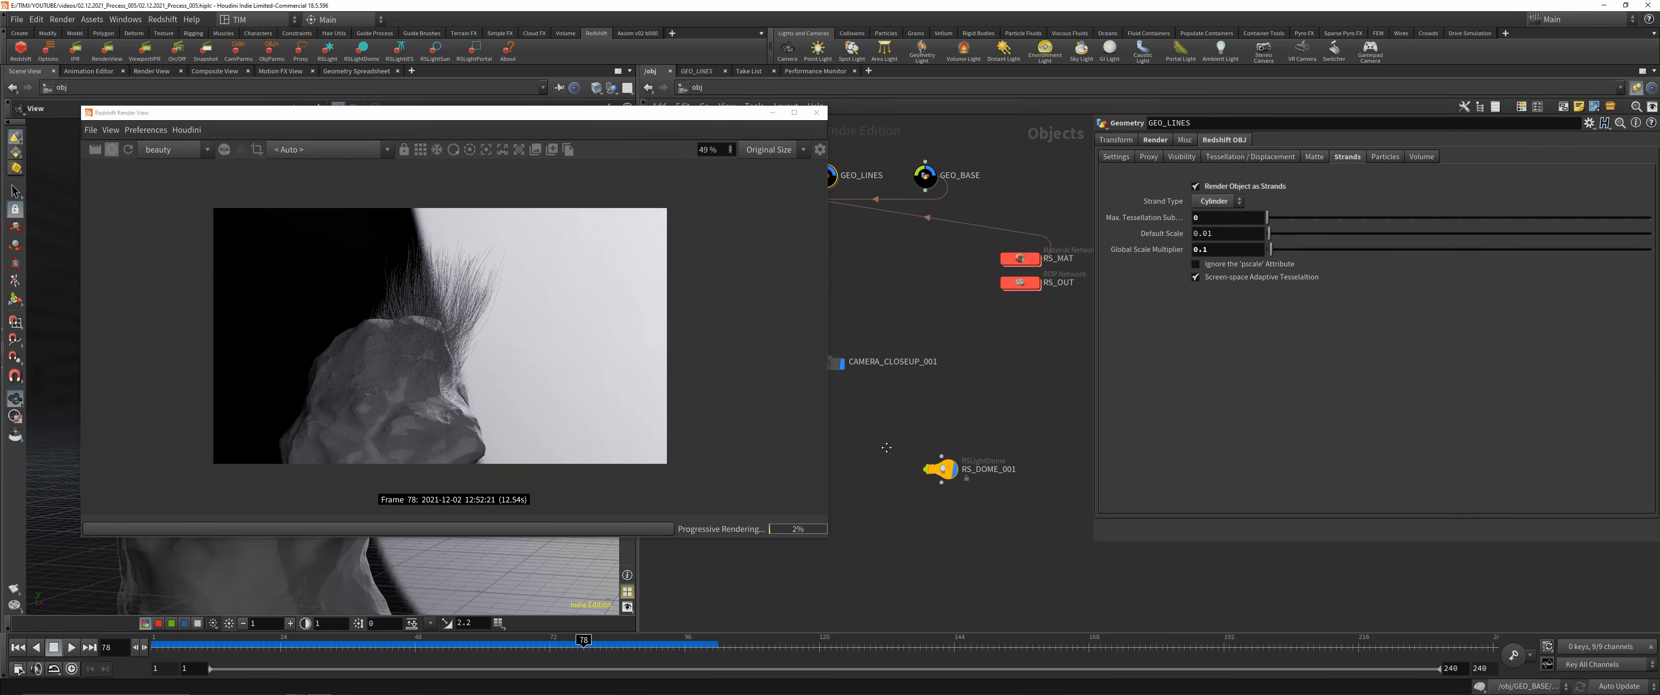
pyautogui.click(939, 467)
pyautogui.click(1244, 397)
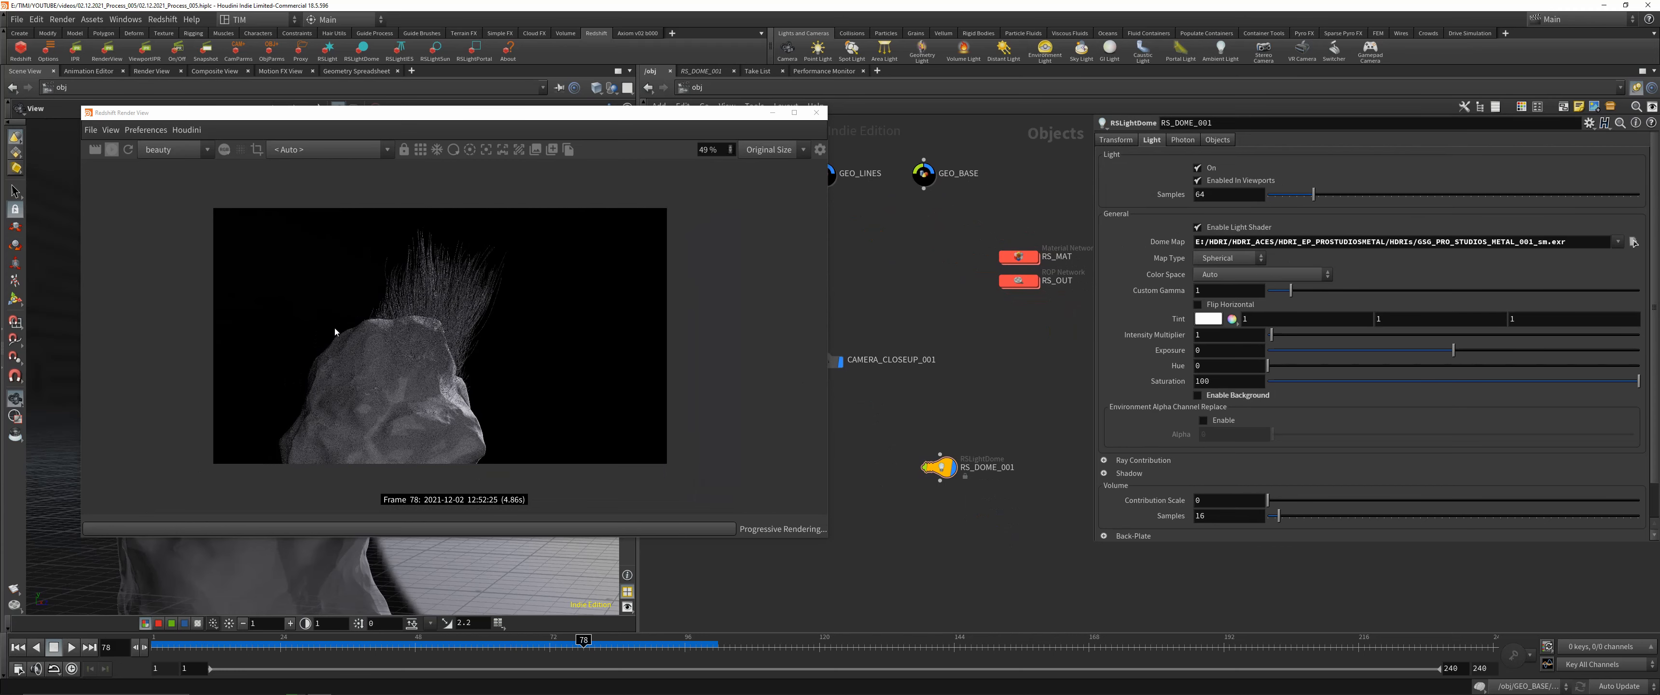
pyautogui.scroll(2, 413, 365)
pyautogui.scroll(-1, 419, 328)
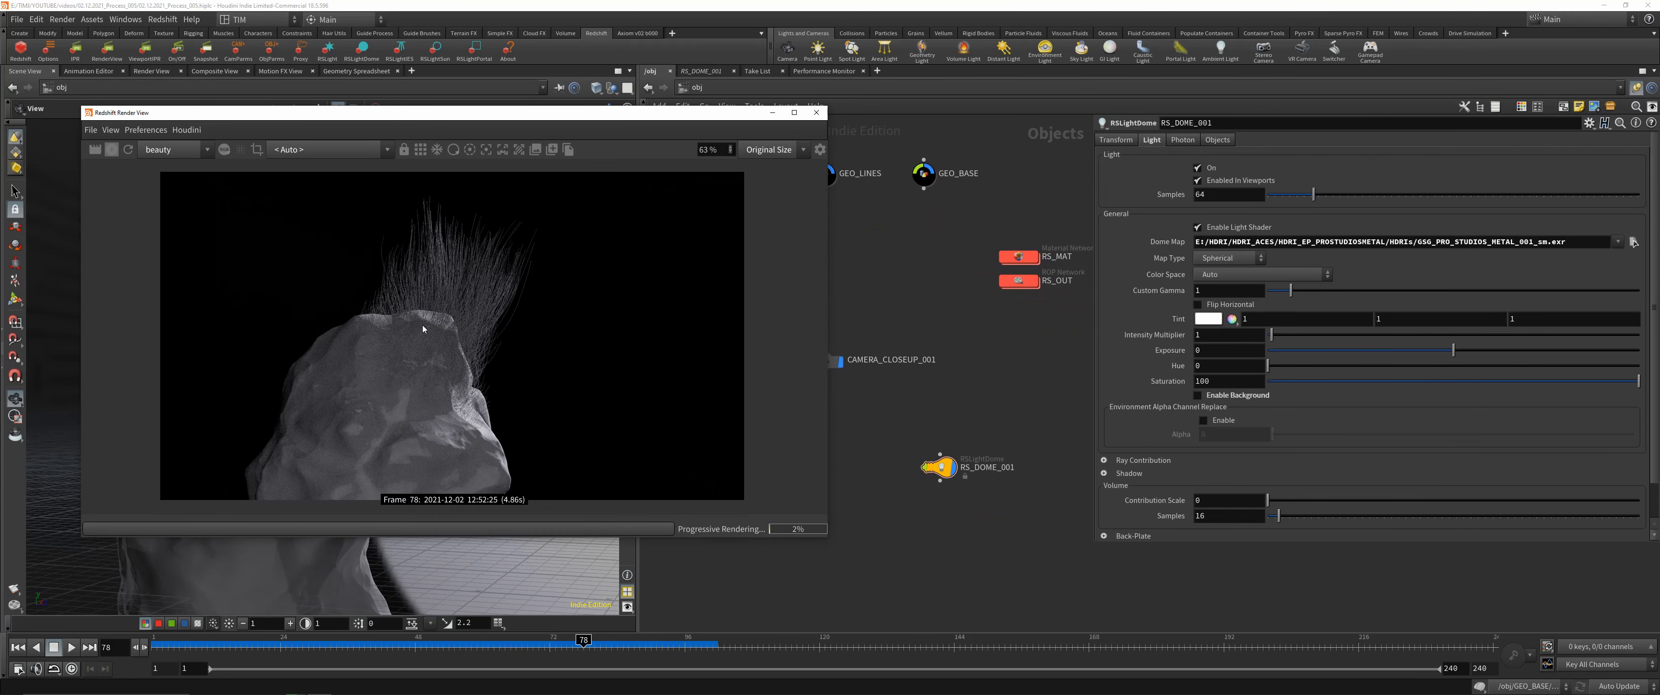
# - Rotate RS_DOME_001 to 47 degrees around Y and save the scene
pyautogui.click(1115, 140)
pyautogui.moveTo(1381, 206); pyautogui.dragTo(1654, 172, button='middle')
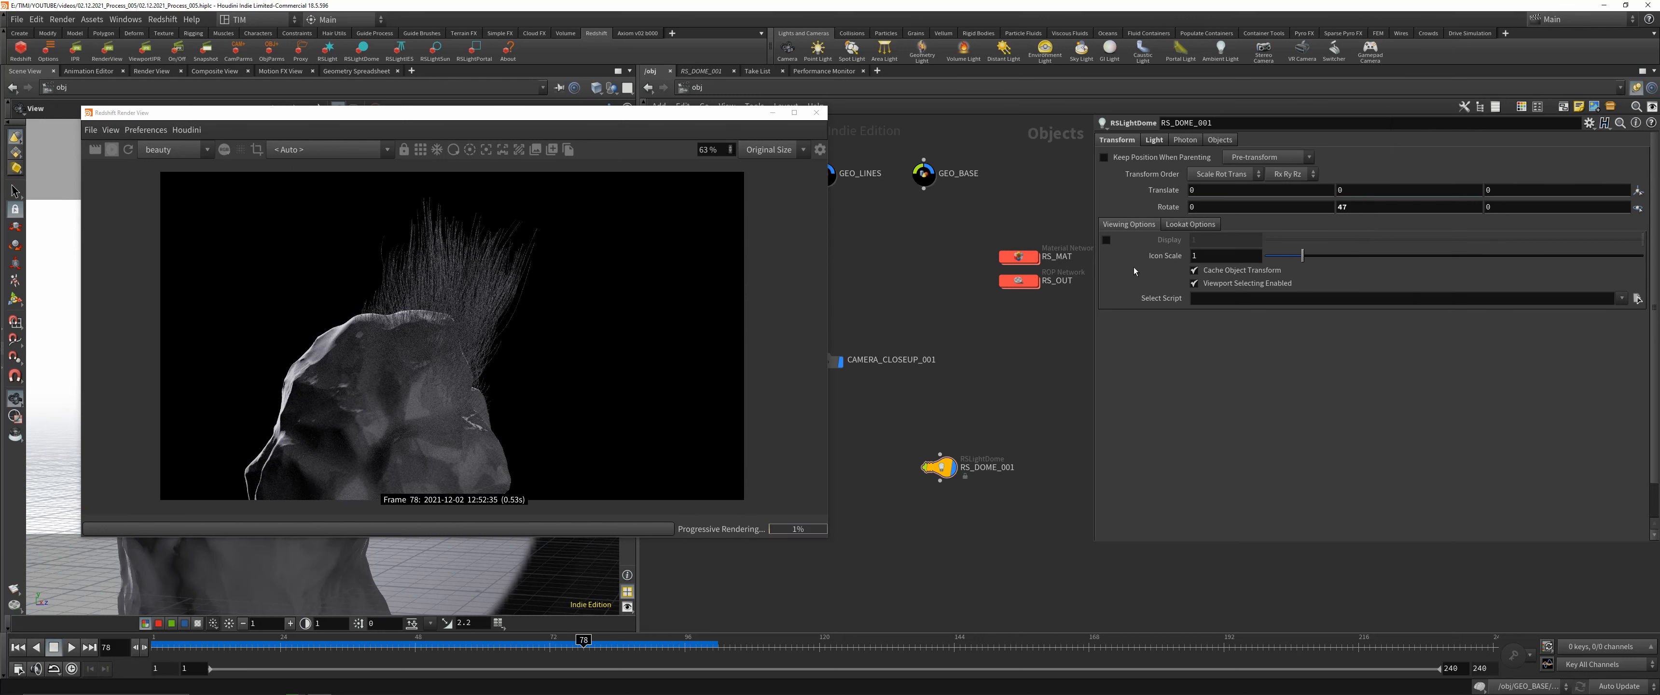
pyautogui.hotkey('ctrl', 's')
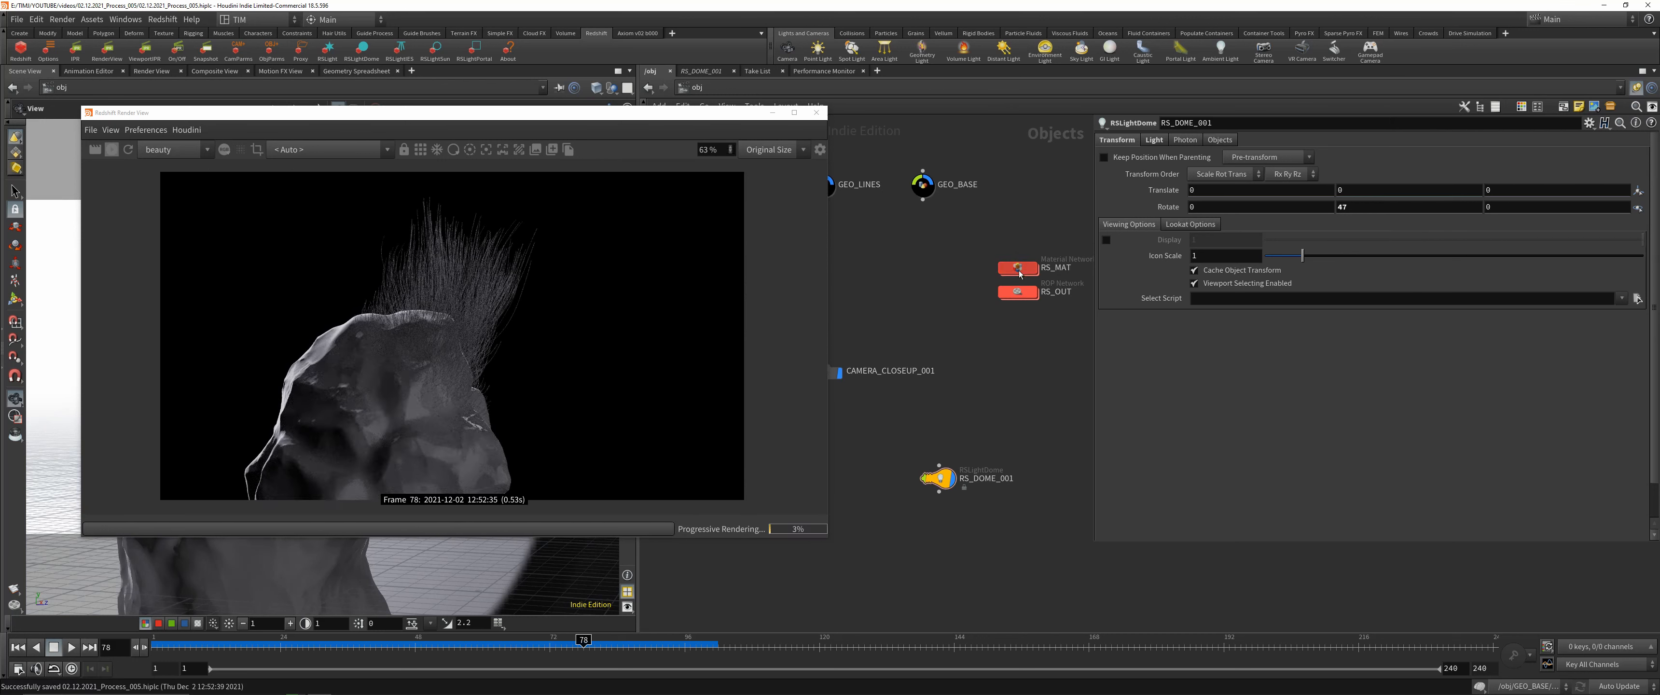
# - Open the RS_LINE_MAT shader network inside RS_MAT and widen the network editor
pyautogui.doubleClick(1018, 268)
pyautogui.click(918, 379)
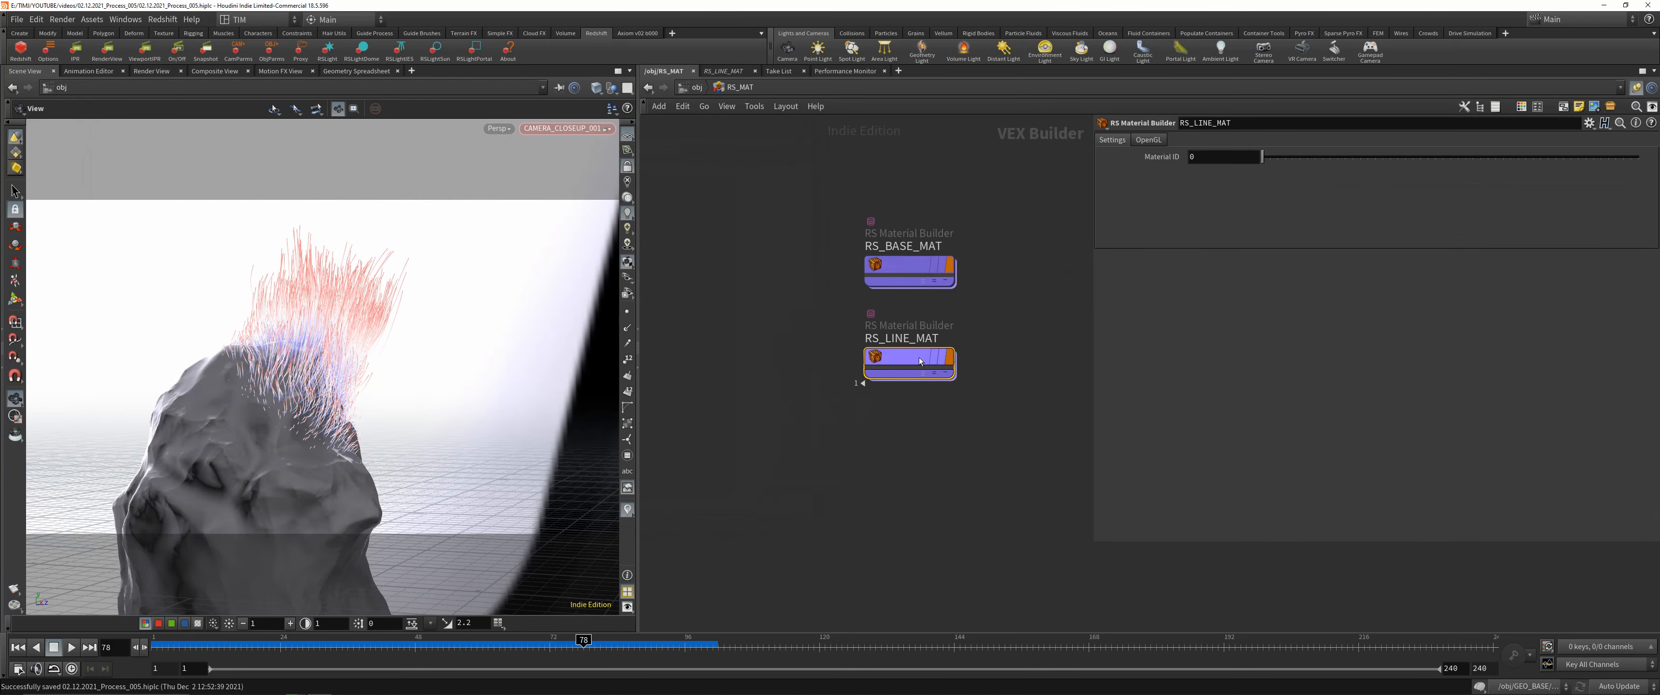
pyautogui.doubleClick(894, 386)
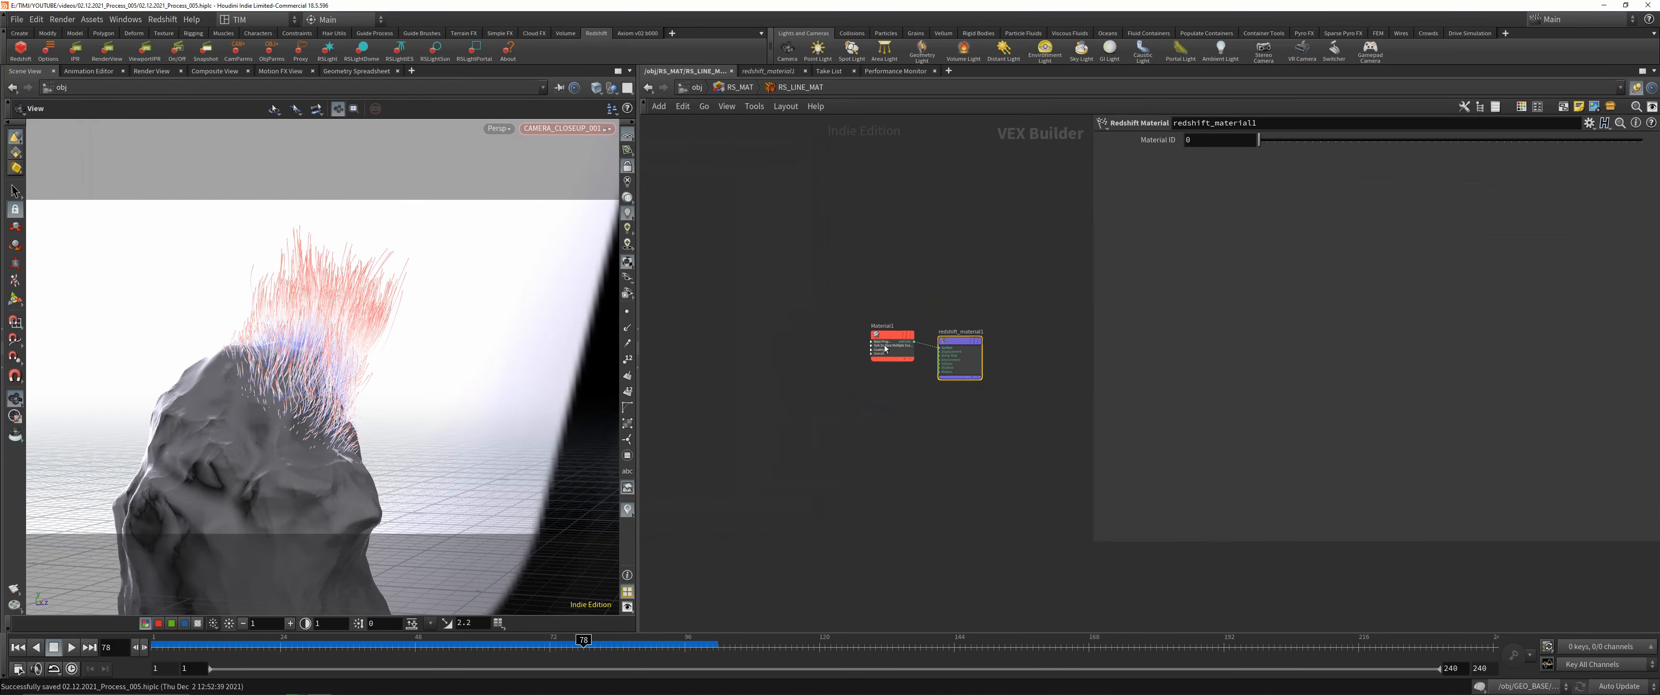
pyautogui.scroll(4, 877, 386)
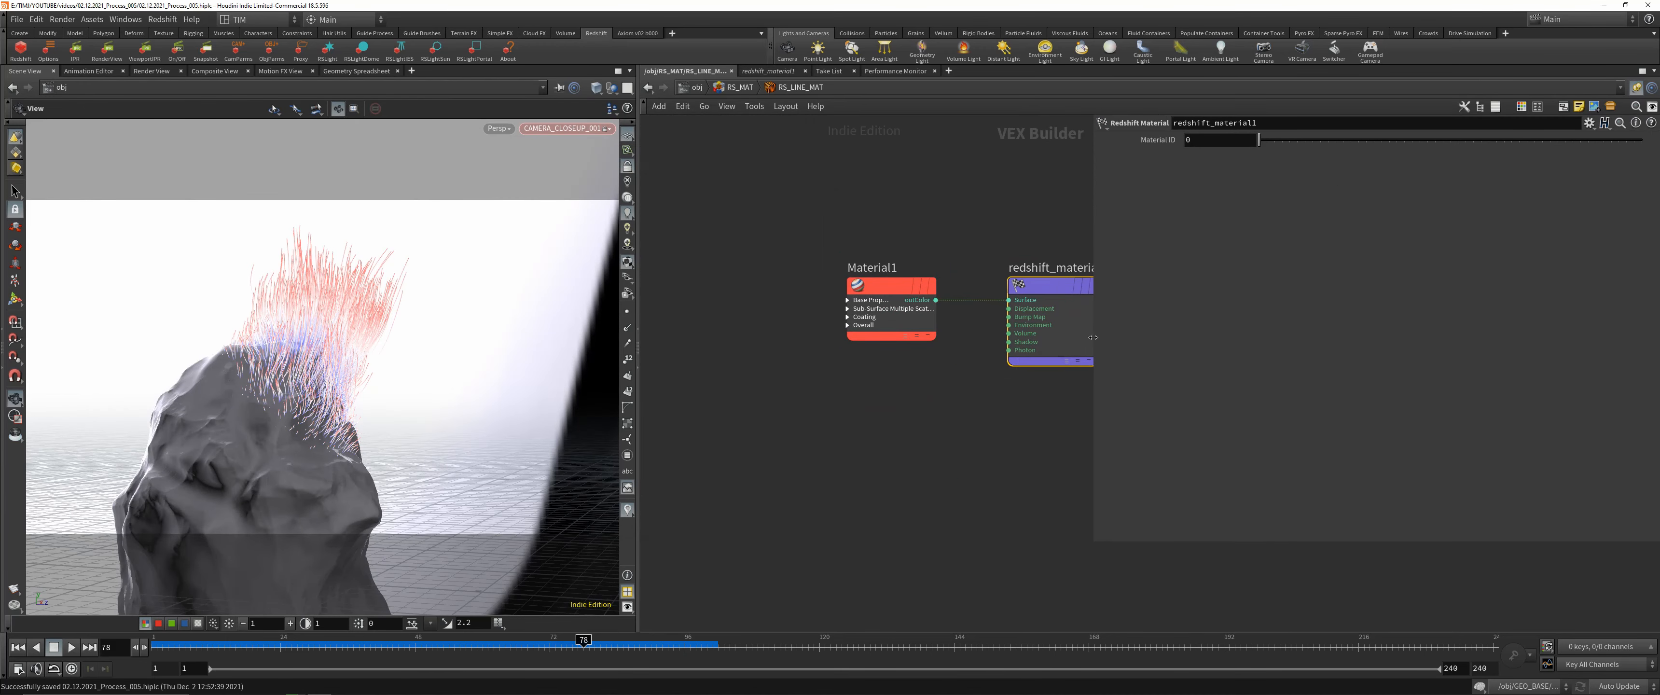
pyautogui.moveTo(1094, 337); pyautogui.dragTo(1467, 337)
# - Add an RS Color User Data node that reads the curveu attribute in RS_LINE_MAT, and save the scene
pyautogui.scroll(-3, 1140, 336)
pyautogui.scroll(5, 832, 451)
pyautogui.press('Tab')
pyautogui.write('c')
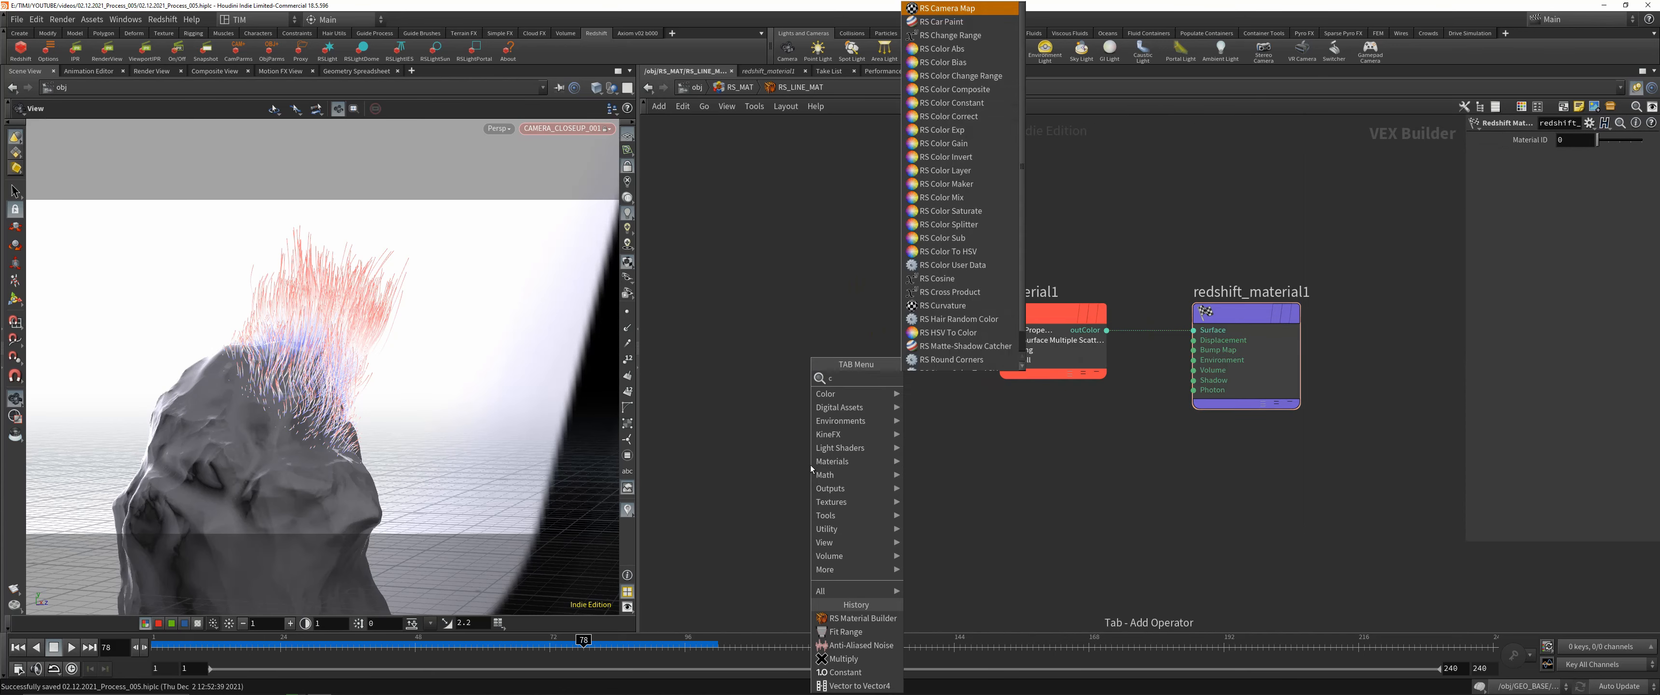
pyautogui.write('olo')
pyautogui.click(968, 597)
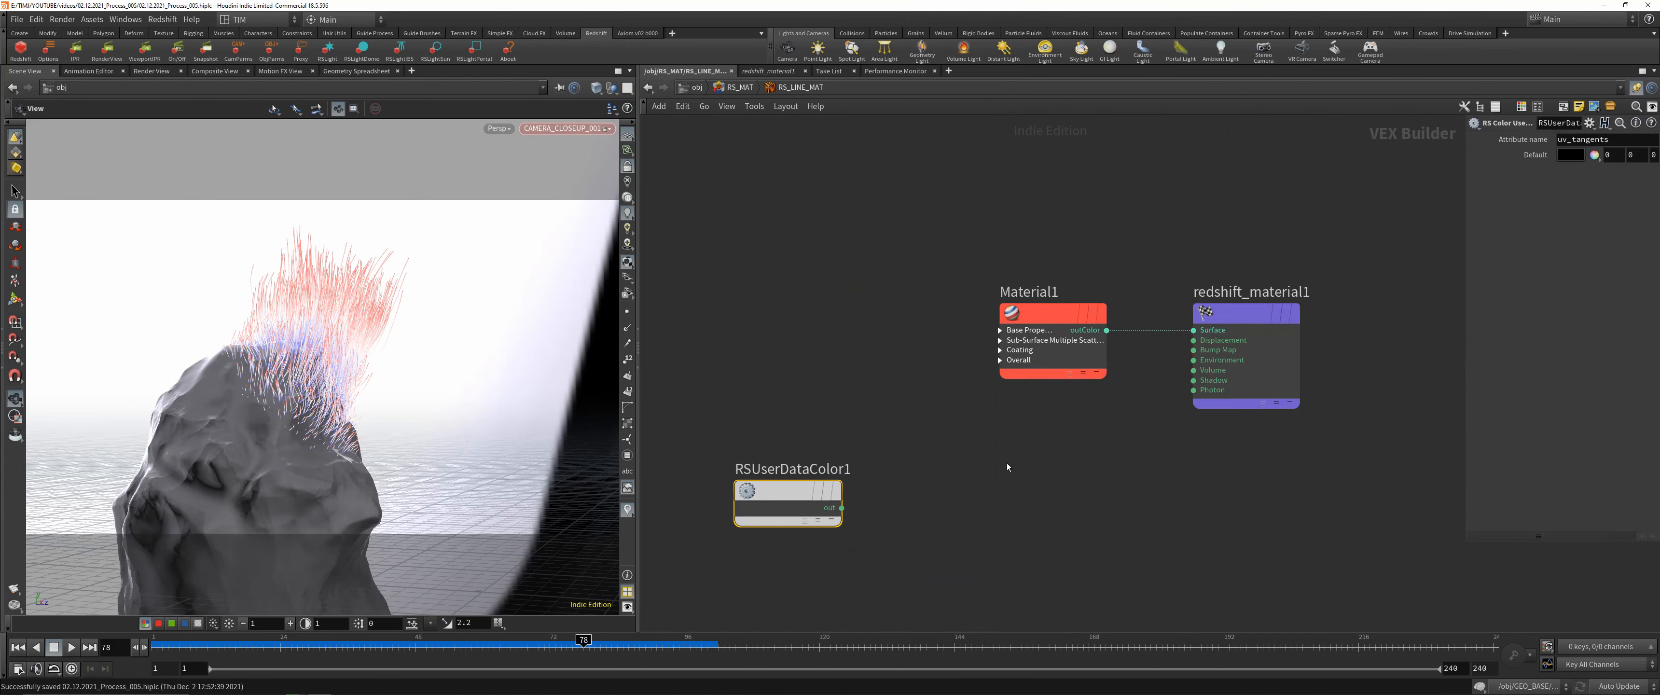
pyautogui.doubleClick(1568, 140)
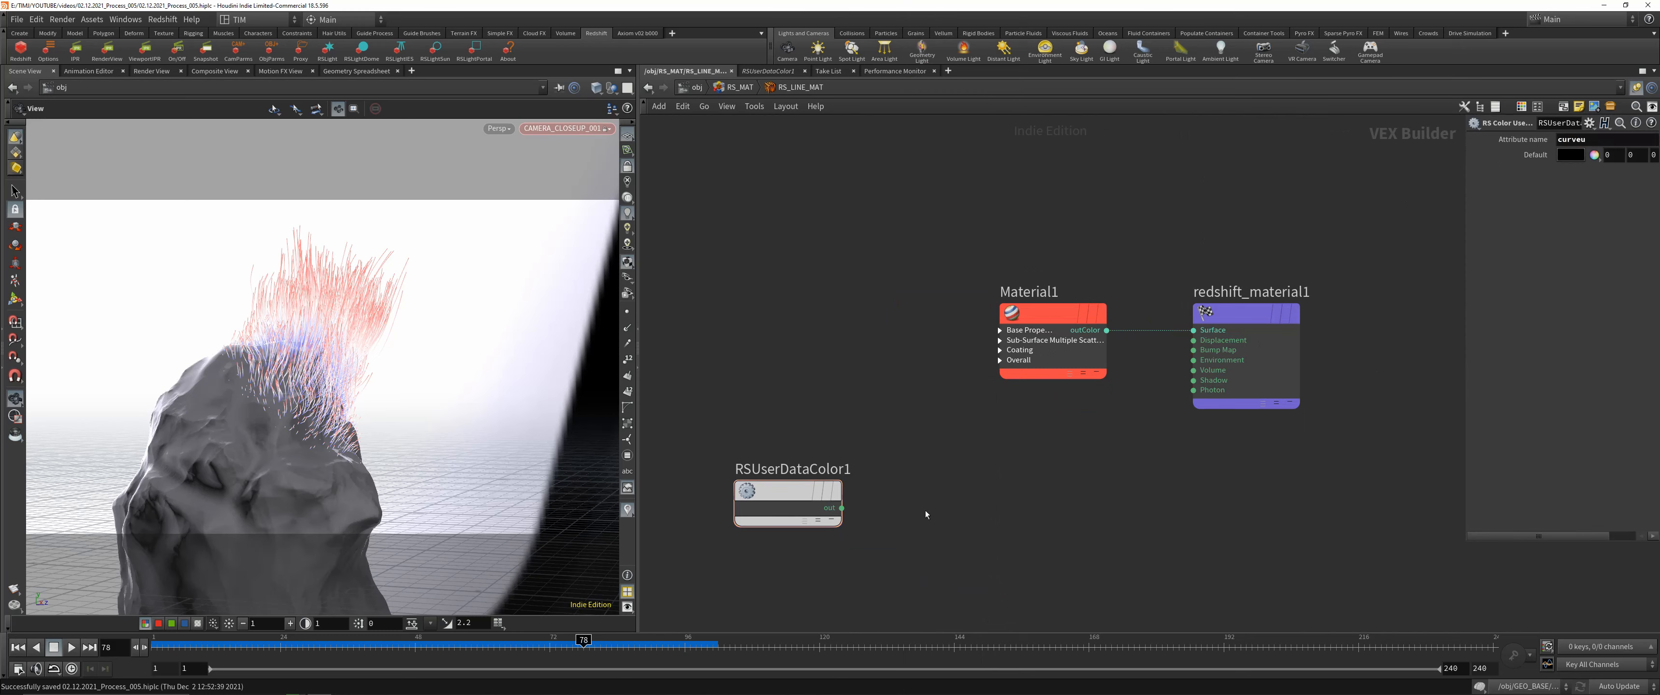
pyautogui.hotkey('ctrl', 's')
# - Check the mask attribute in the viewport with its visualizer, leaving only the curveu visualizer enabled
pyautogui.click(628, 515)
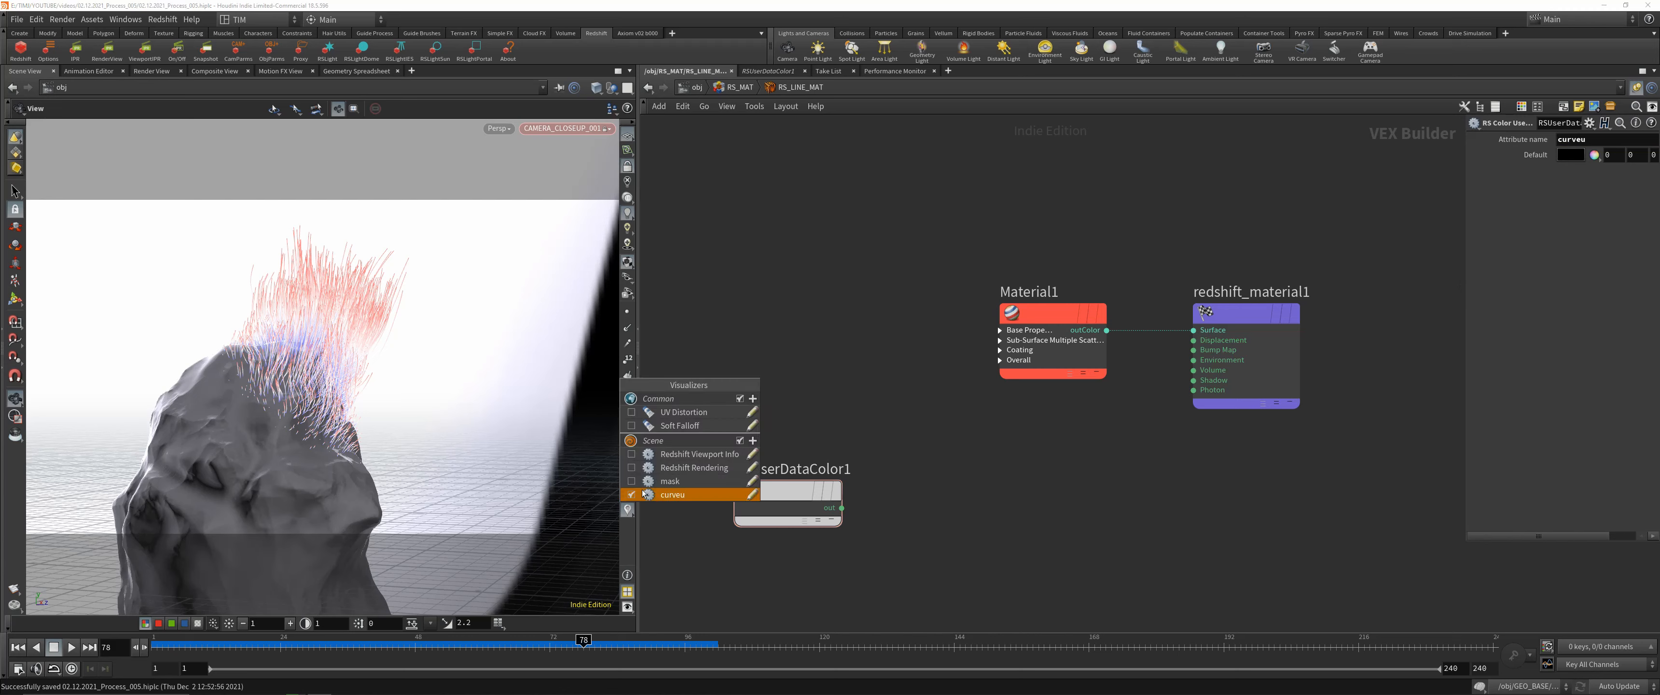
pyautogui.click(631, 481)
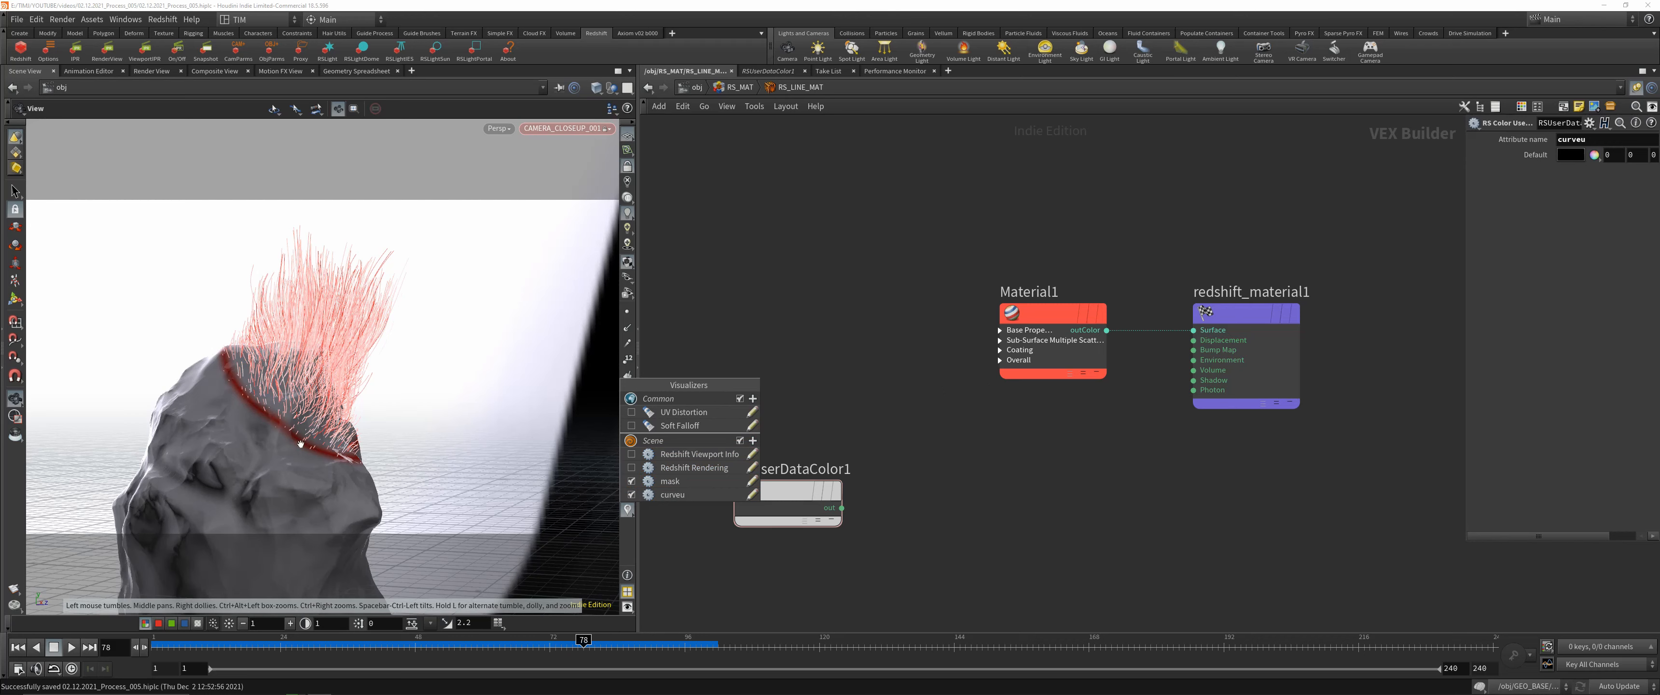
pyautogui.click(631, 481)
# - Connect the user data color node to Material1's diffuse color and insert an RS Ramp between them
pyautogui.scroll(-2, 863, 485)
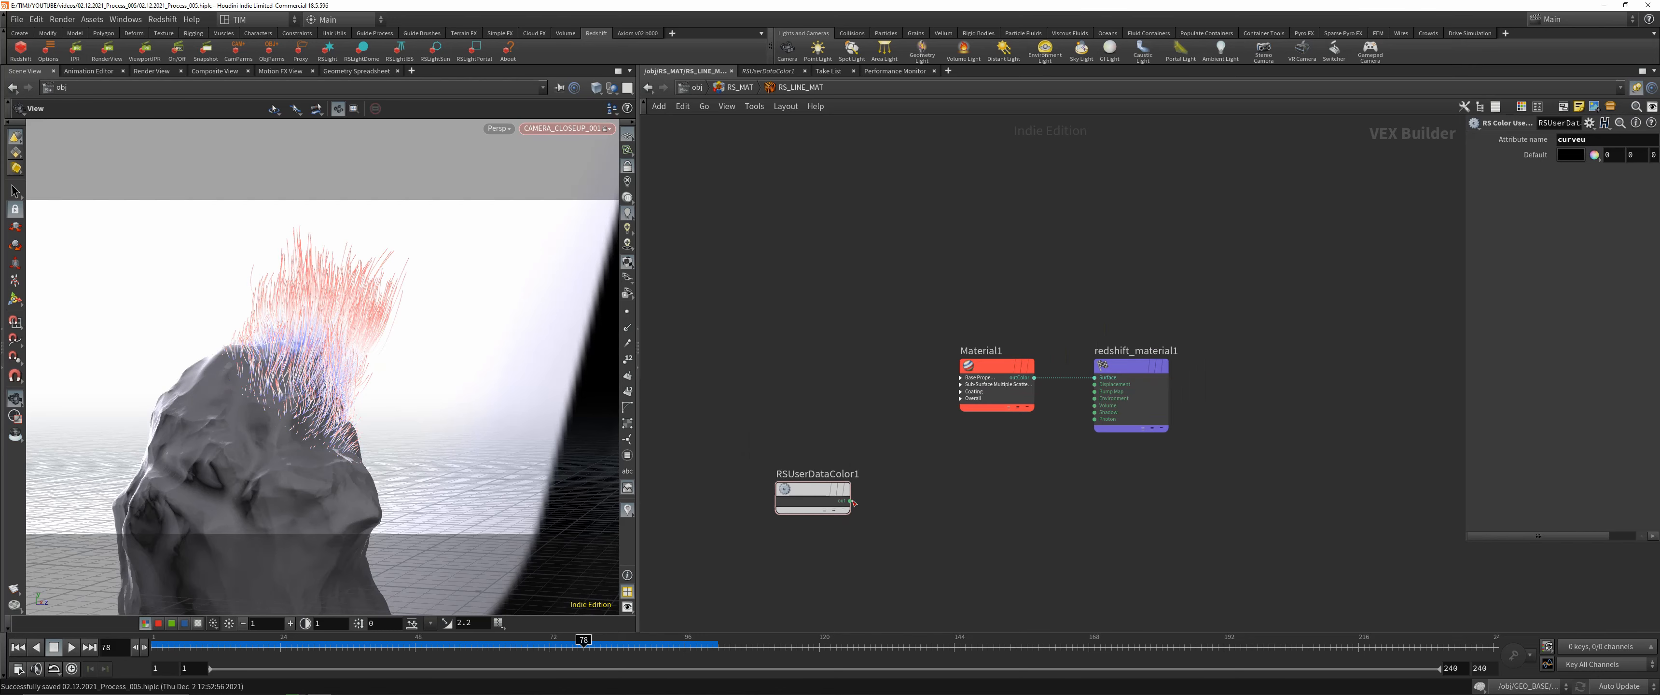
pyautogui.click(850, 500)
pyautogui.click(996, 375)
pyautogui.click(1005, 36)
pyautogui.click(961, 377)
pyautogui.moveTo(782, 490); pyautogui.dragTo(719, 475)
pyautogui.press('Tab')
pyautogui.write('rsramp')
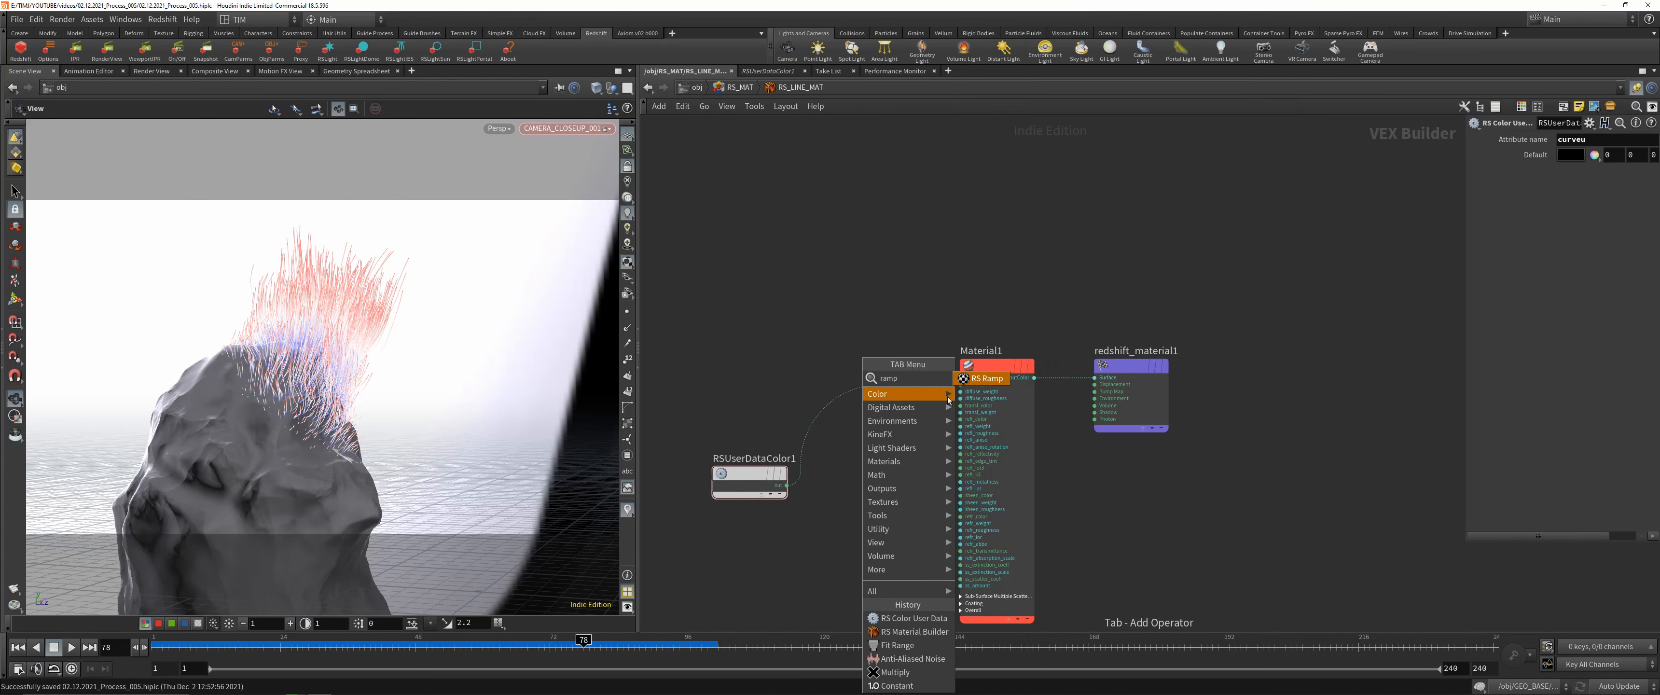
pyautogui.press('Return')
pyautogui.click(934, 387)
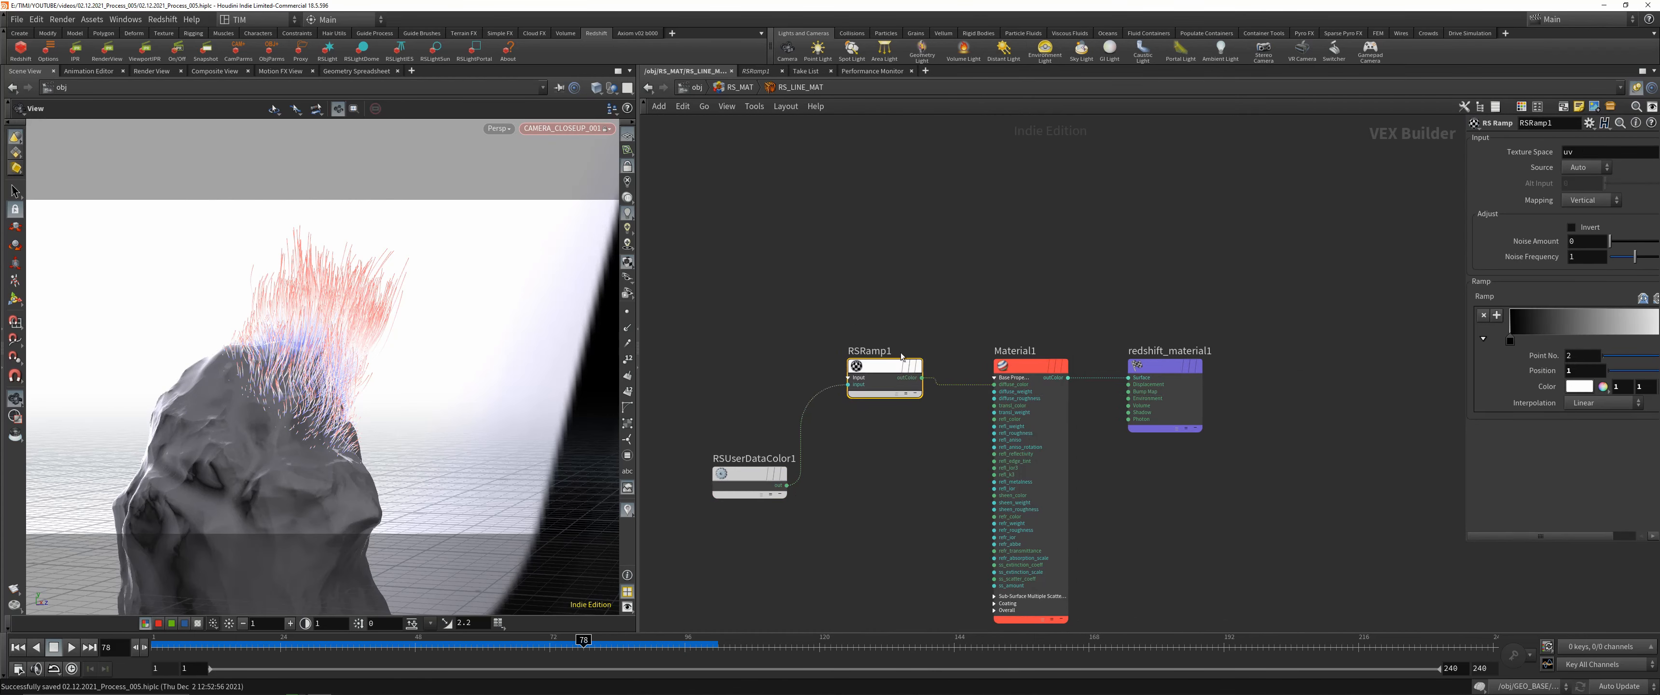
# - Render the scene in the Redshift Render View and examine the shading of the strands up close
pyautogui.hotkey('alt', 'r')
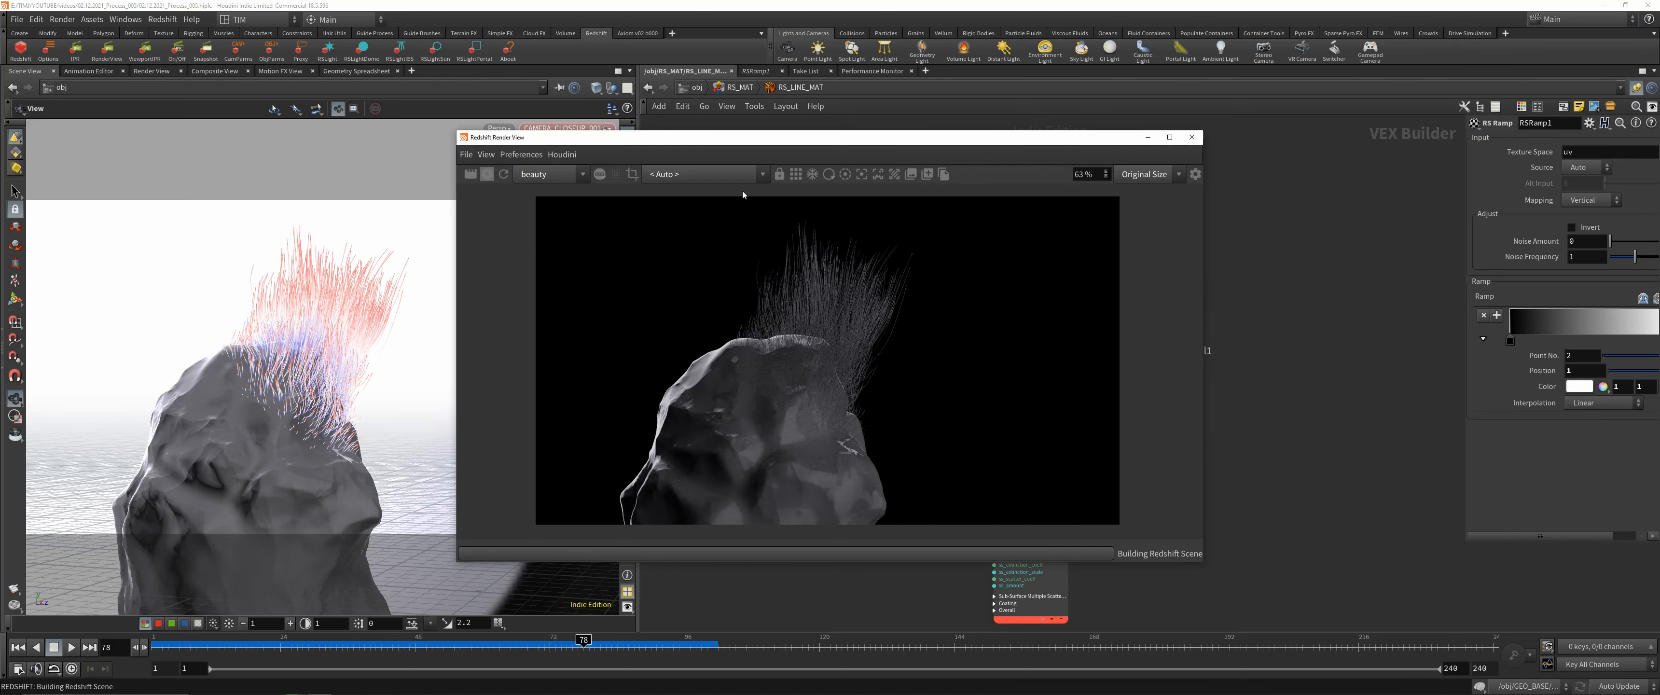
pyautogui.moveTo(780, 139); pyautogui.dragTo(464, 144)
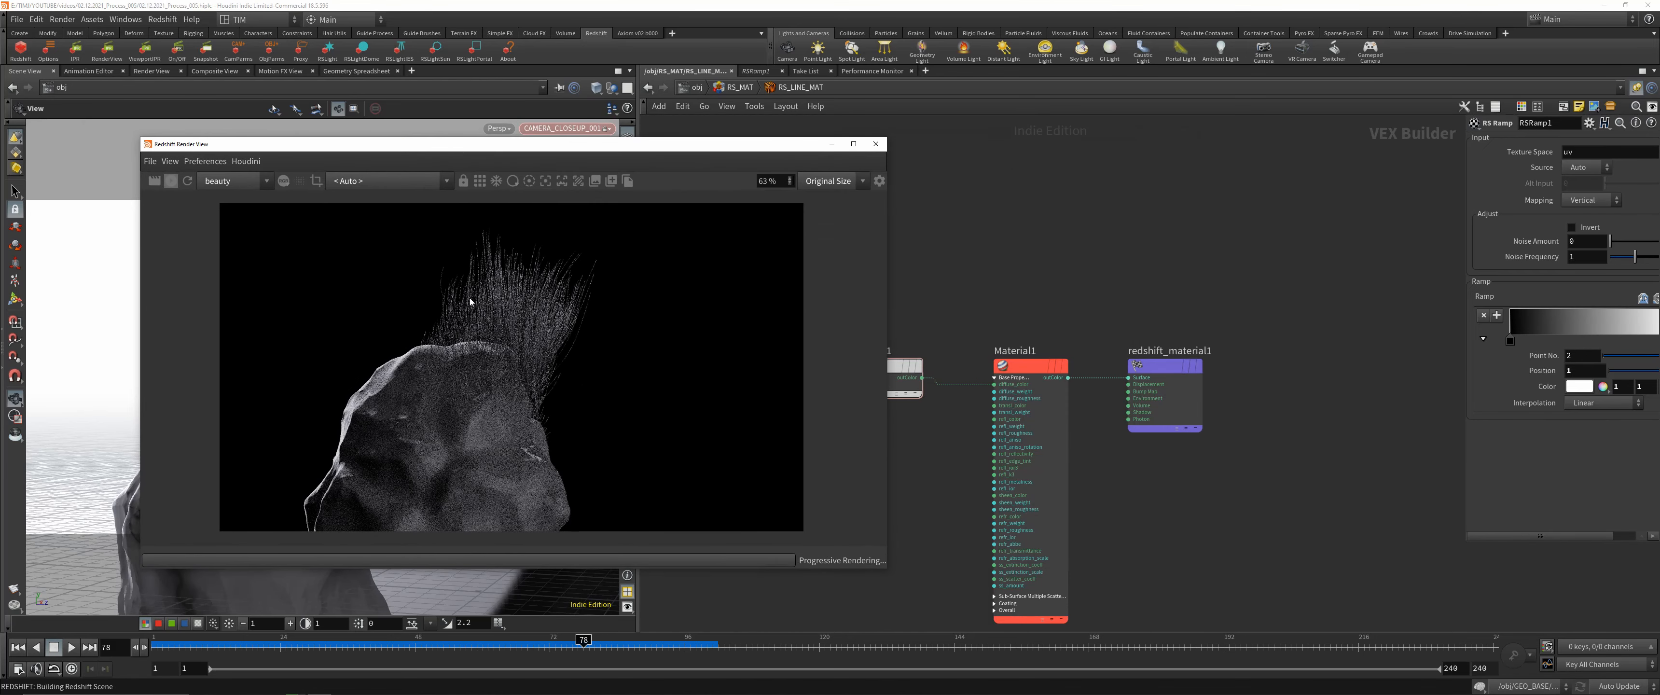
pyautogui.scroll(1, 515, 329)
pyautogui.scroll(1, 515, 329)
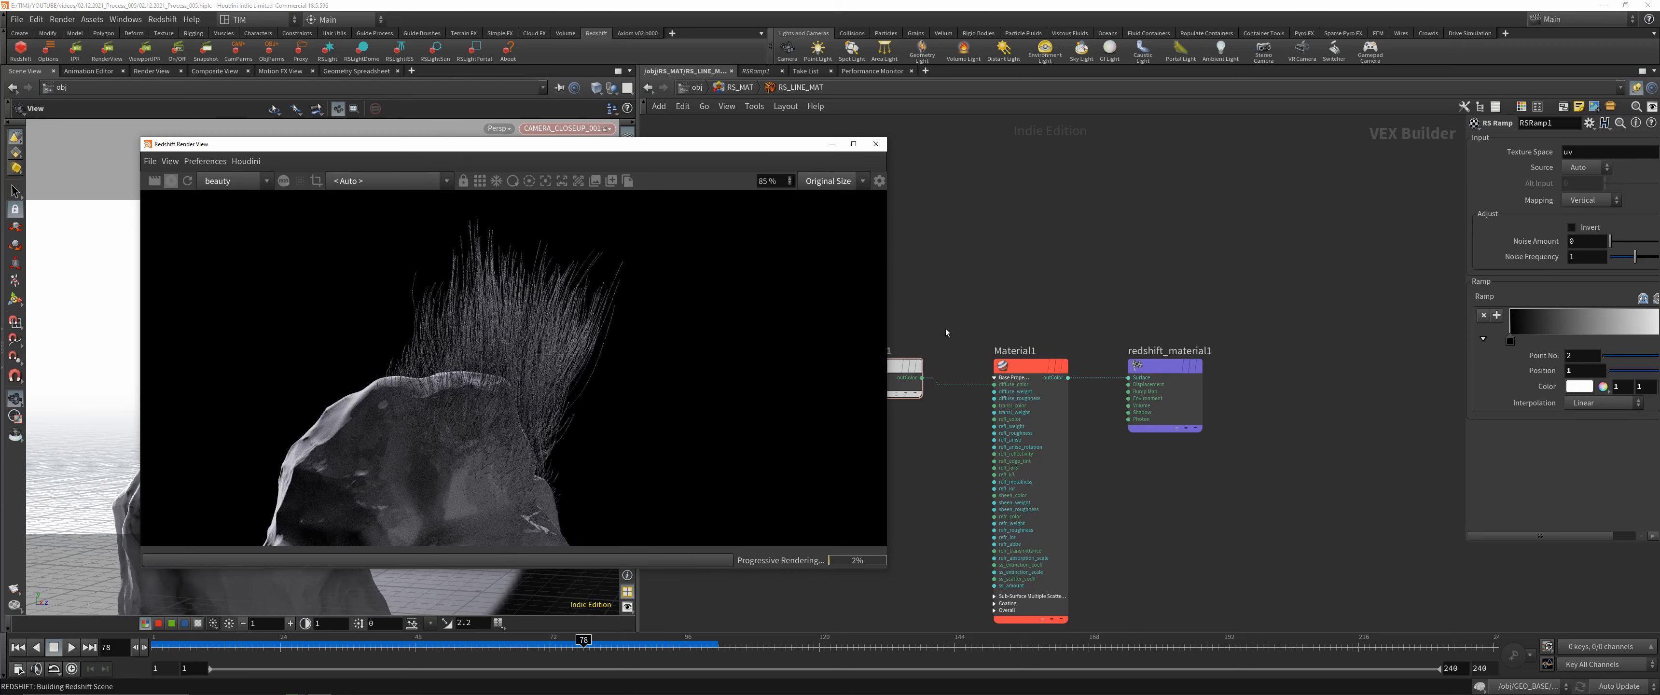
# - Try the black, red, yellow and white gradient preset on RSRamp1
pyautogui.moveTo(1468, 316); pyautogui.dragTo(1388, 318)
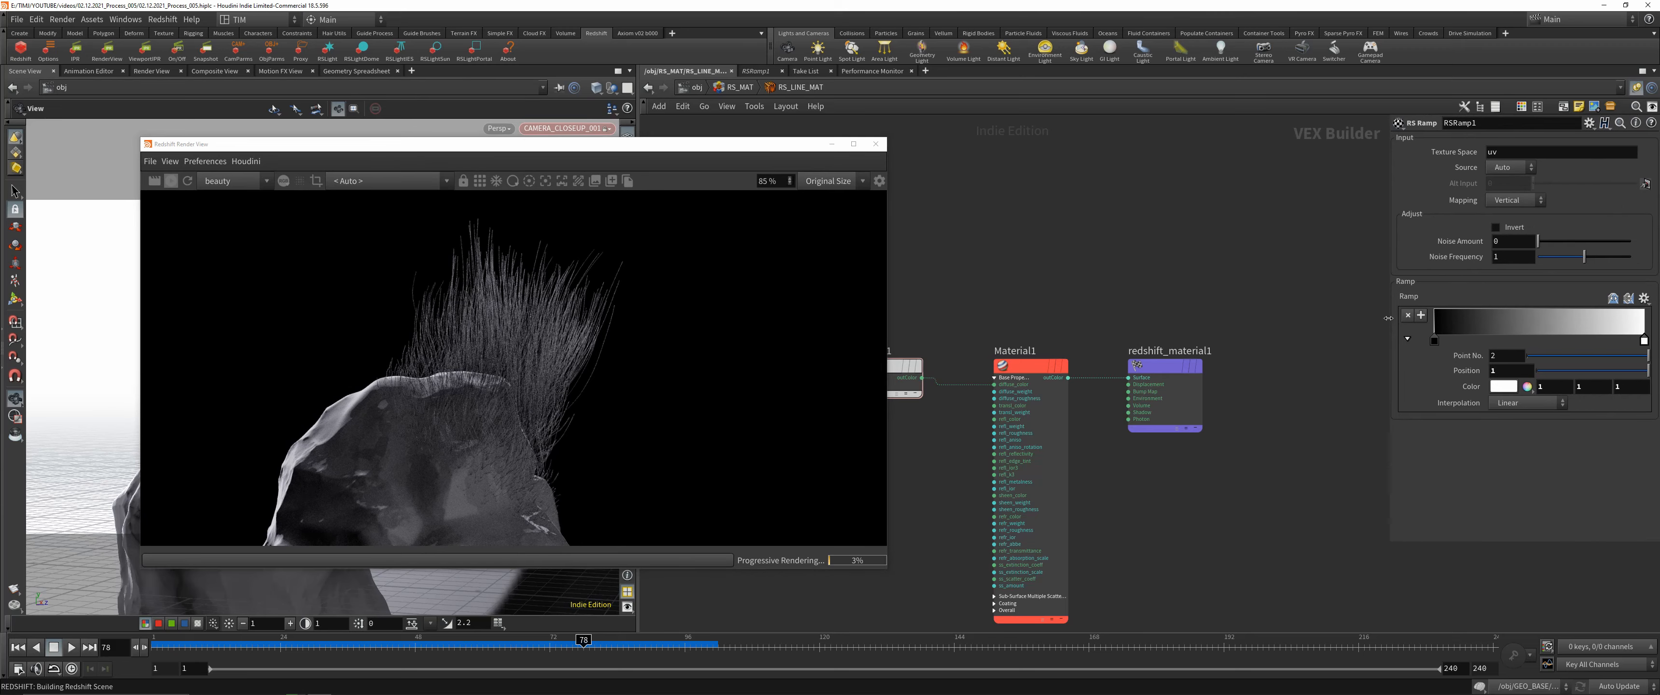
pyautogui.click(1645, 300)
pyautogui.click(1640, 327)
pyautogui.click(1646, 300)
pyautogui.click(1642, 313)
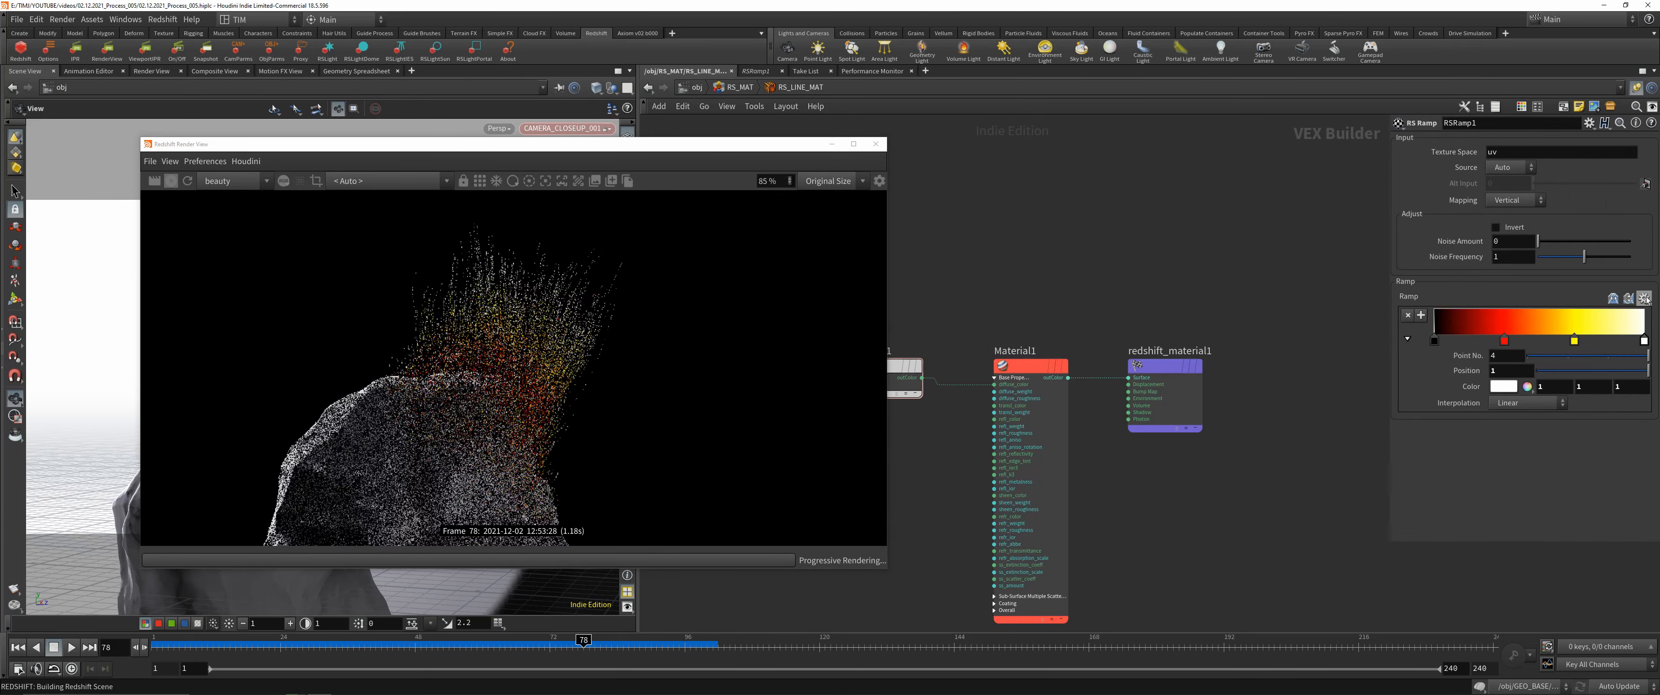
# - Apply a two-point red-to-white preset to RSRamp1 and change its first point to orange (1, 0.5, 0)
pyautogui.click(1646, 300)
pyautogui.click(1638, 366)
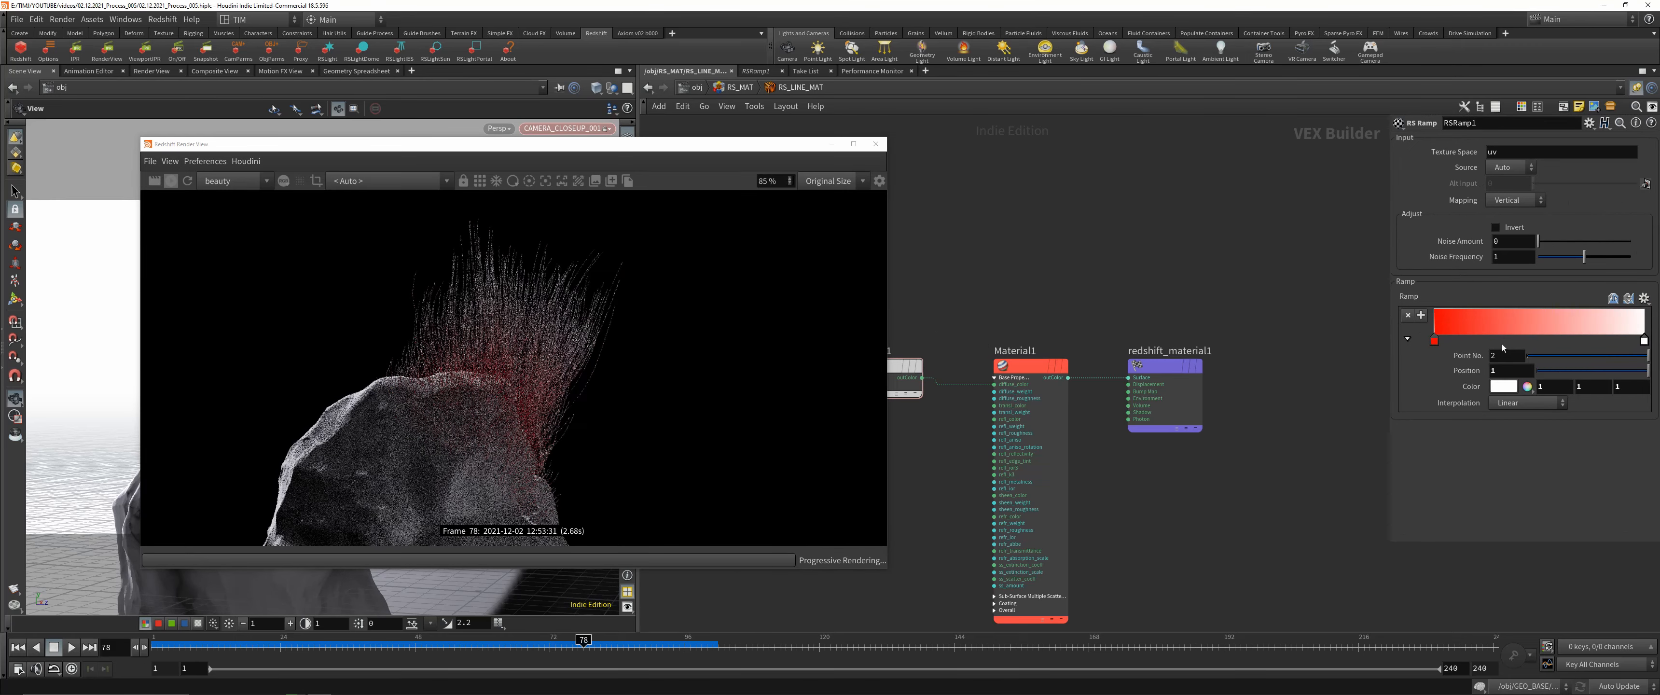
pyautogui.click(1503, 387)
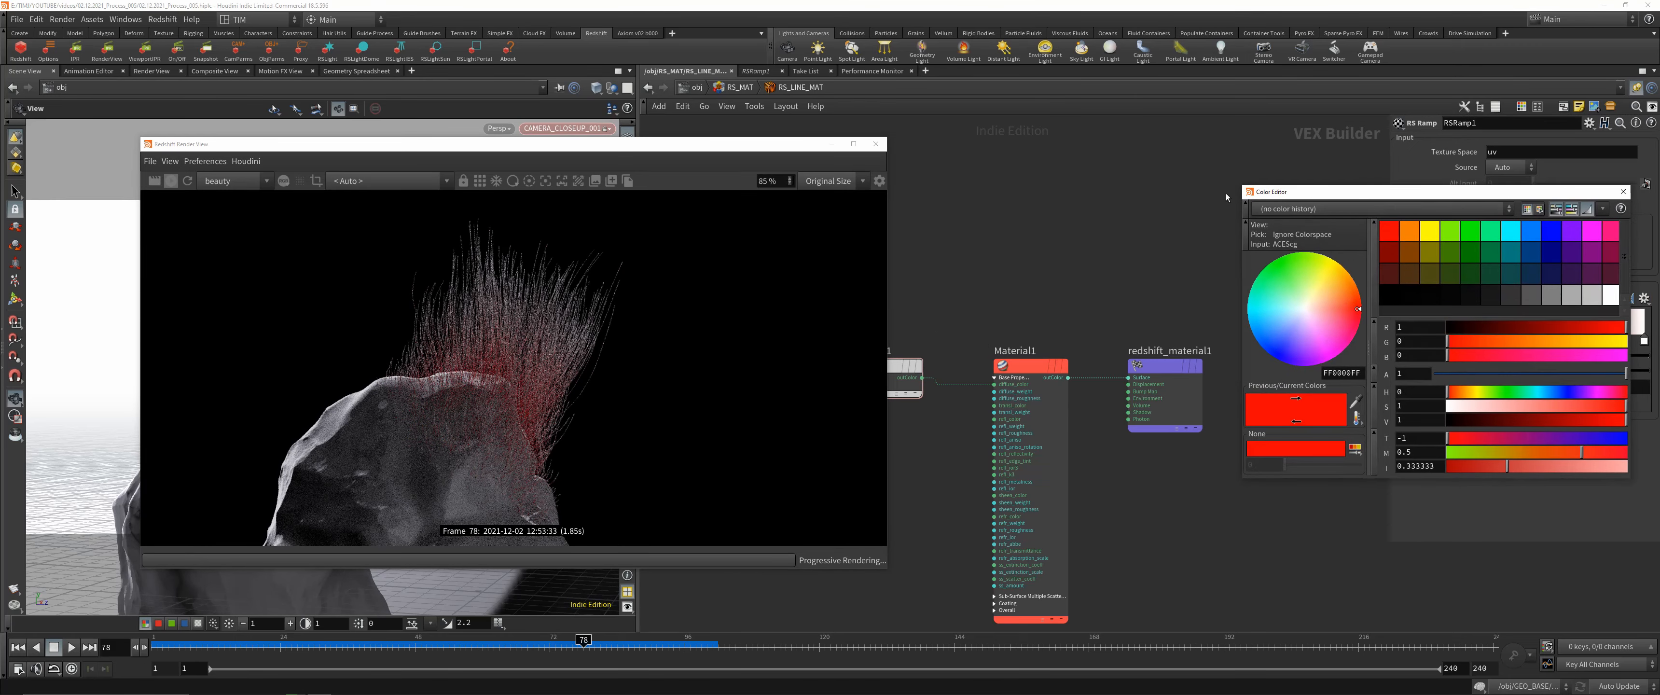
pyautogui.moveTo(1325, 201); pyautogui.dragTo(1093, 192)
pyautogui.click(1181, 240)
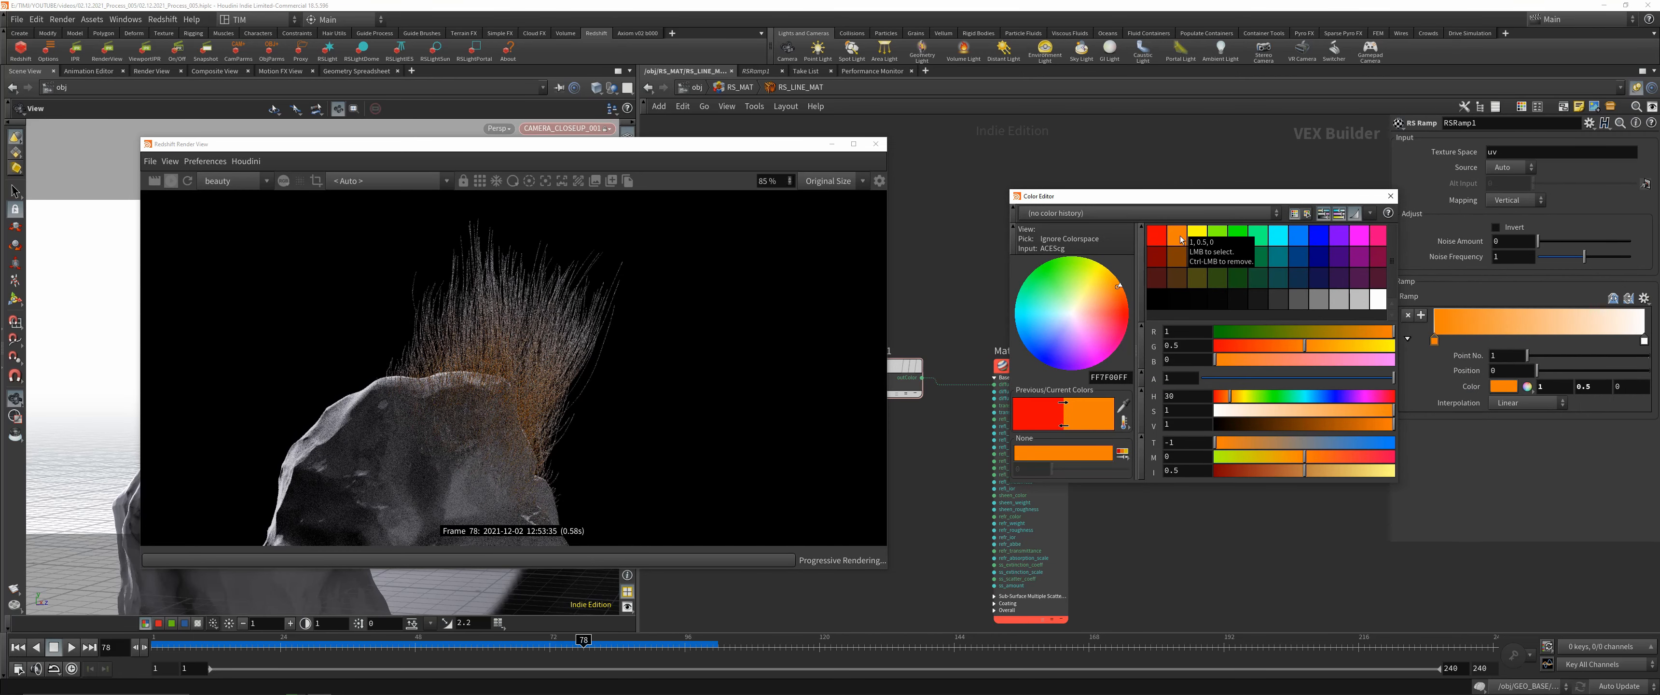
pyautogui.click(1390, 196)
# - Return to the object level and set the strands' Global Scale Multiplier on GEO_LINES to 0.35, after testing 0.5 and 0.25
pyautogui.press('u')
pyautogui.press('u')
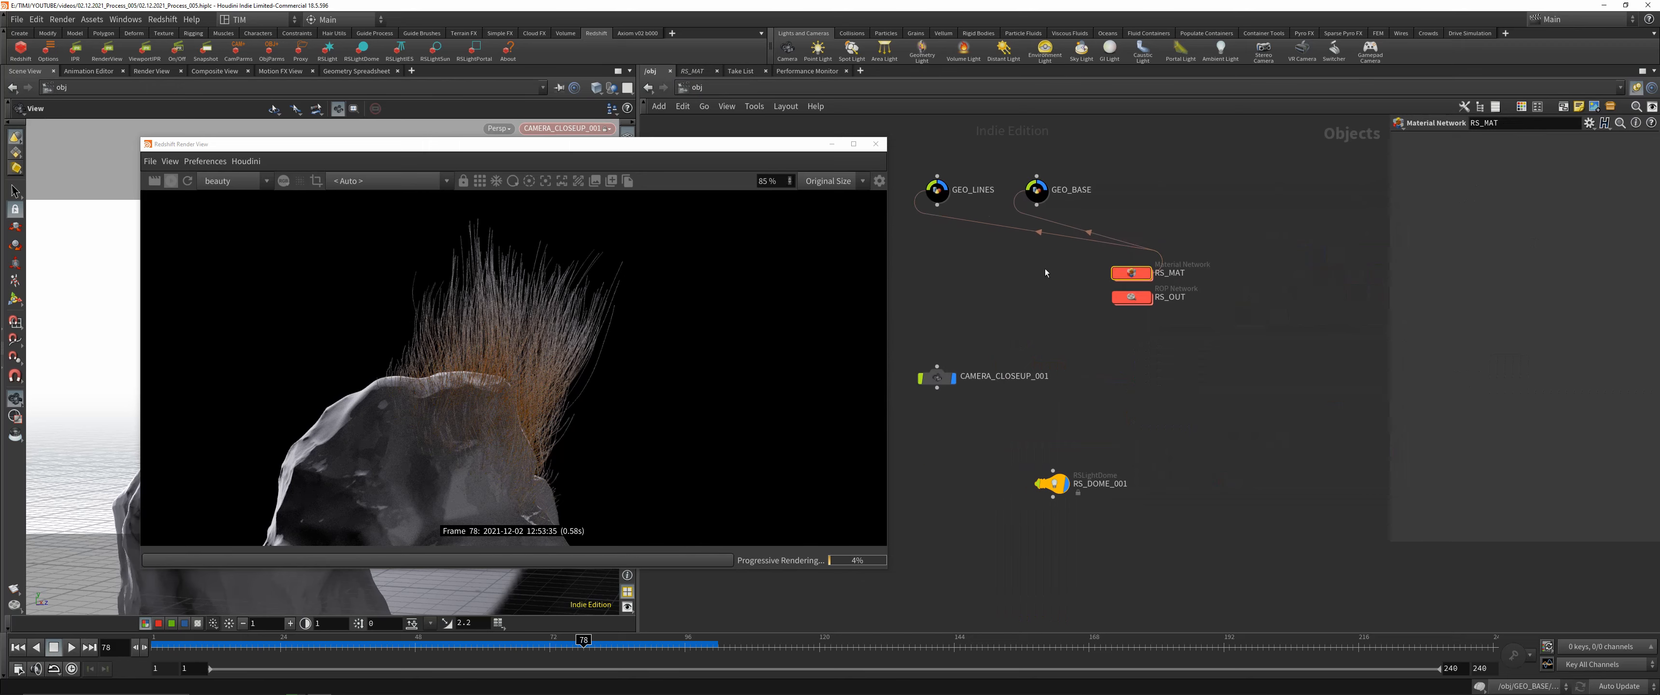
pyautogui.click(939, 193)
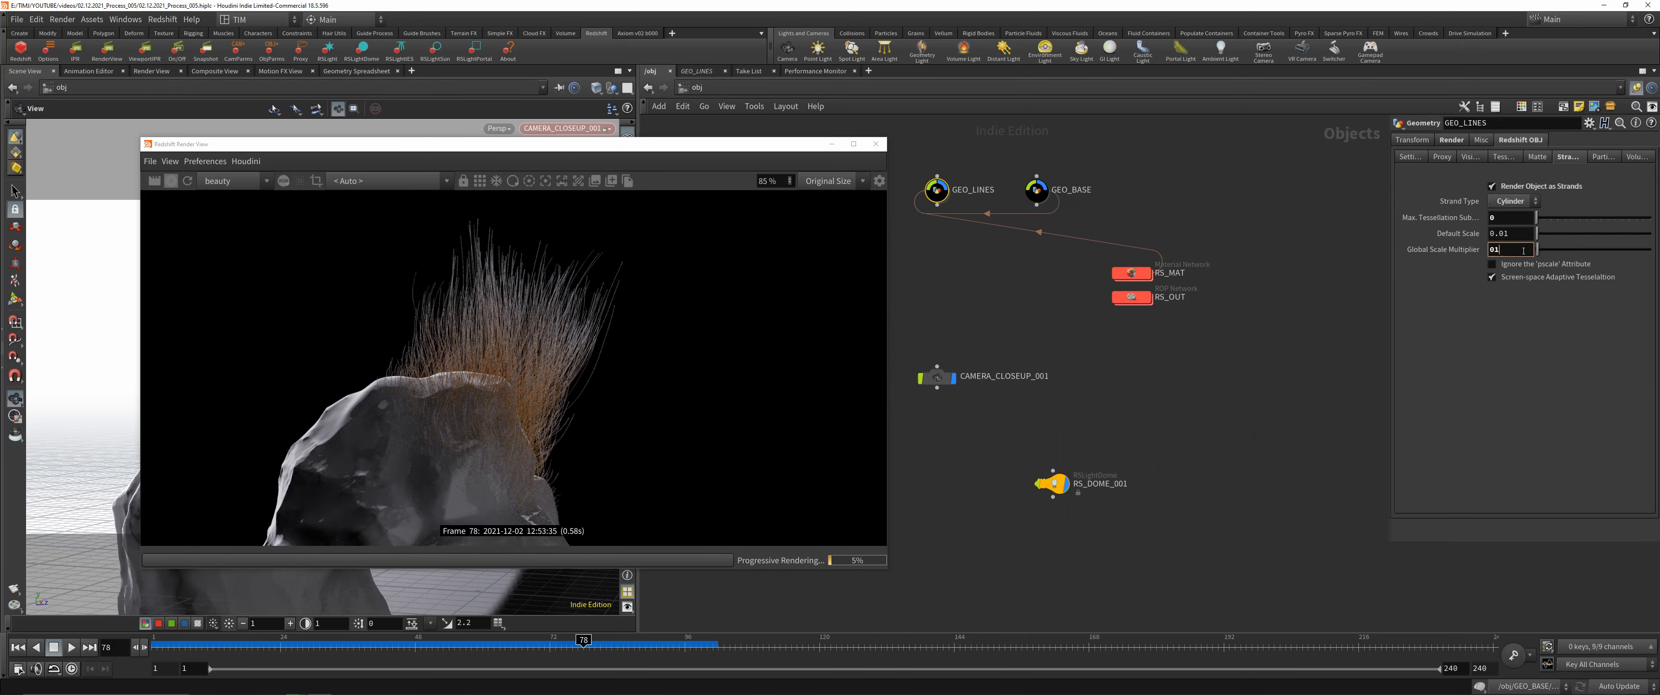
pyautogui.press('Return')
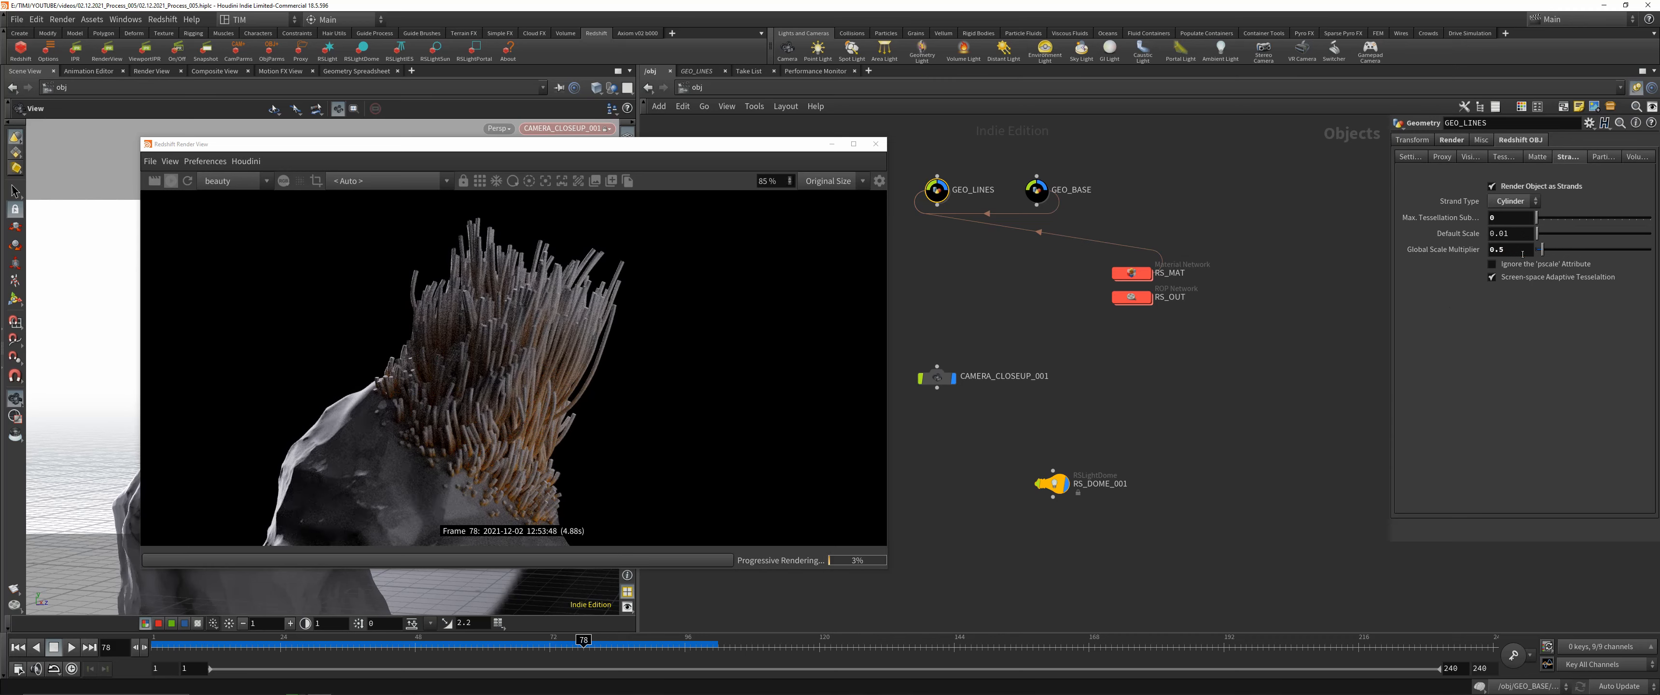
pyautogui.press('Return')
pyautogui.click(1522, 253)
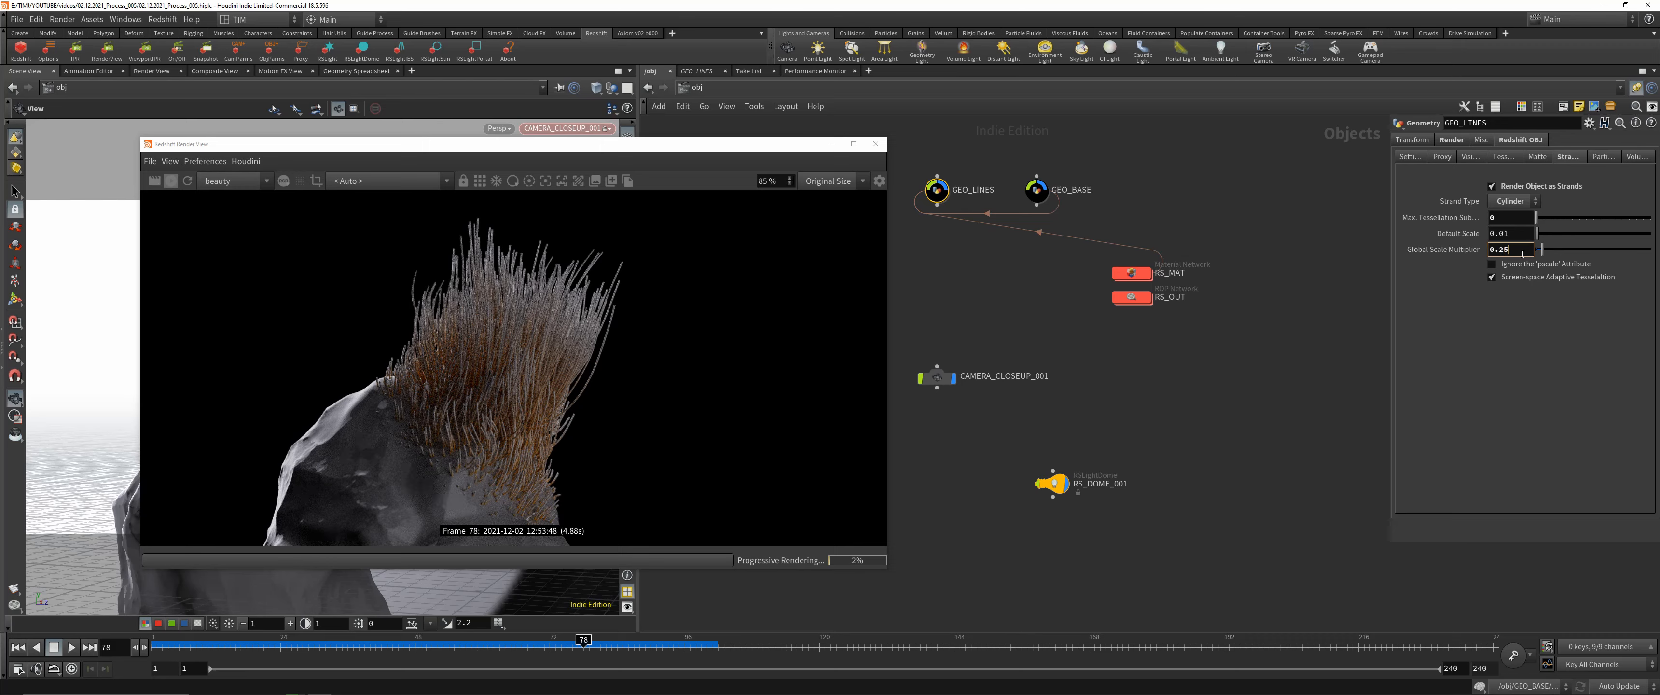
pyautogui.press('Return')
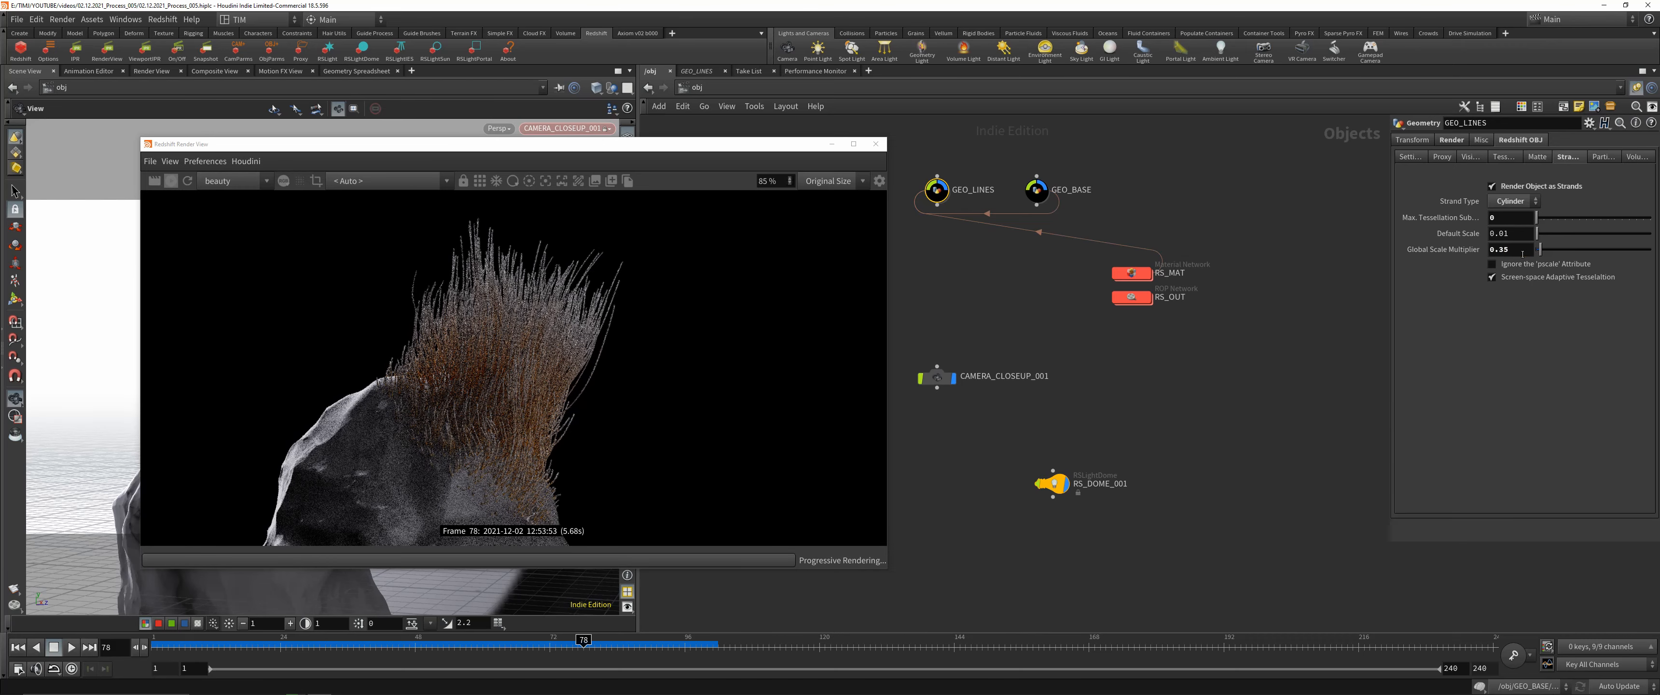
pyautogui.click(1282, 376)
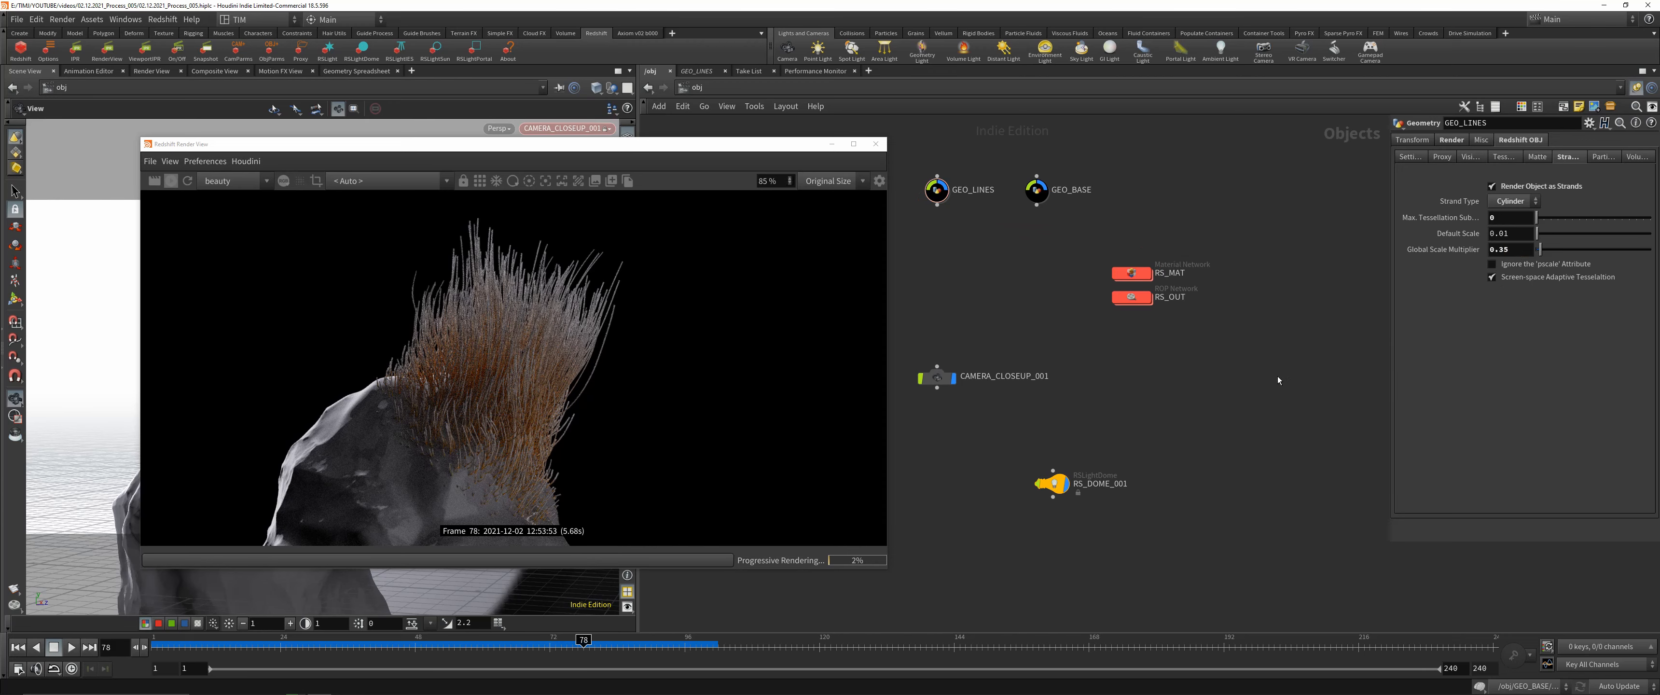
# - Open the GEO_LINES geometry network
pyautogui.moveTo(970, 227); pyautogui.dragTo(929, 320, button='middle')
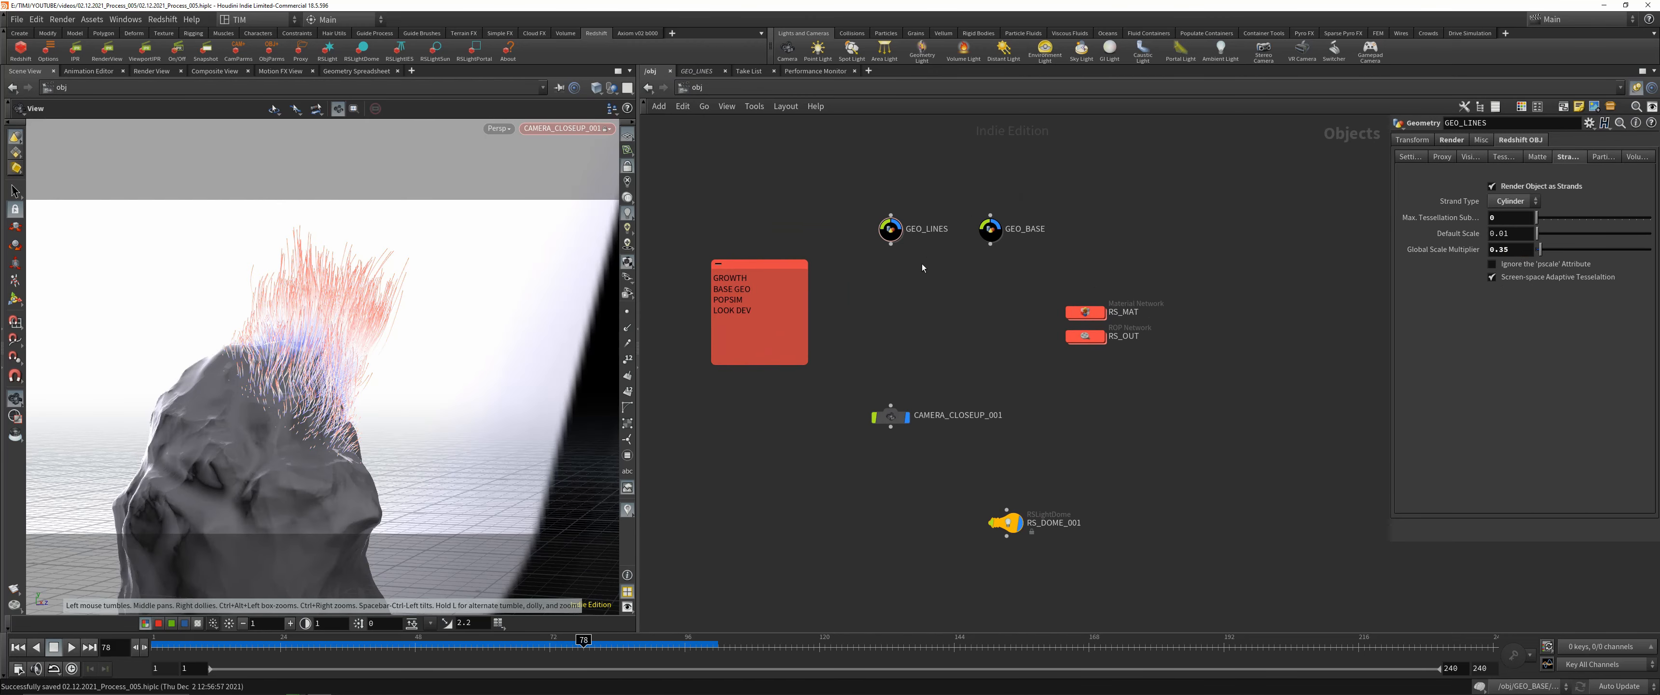
pyautogui.scroll(2, 922, 264)
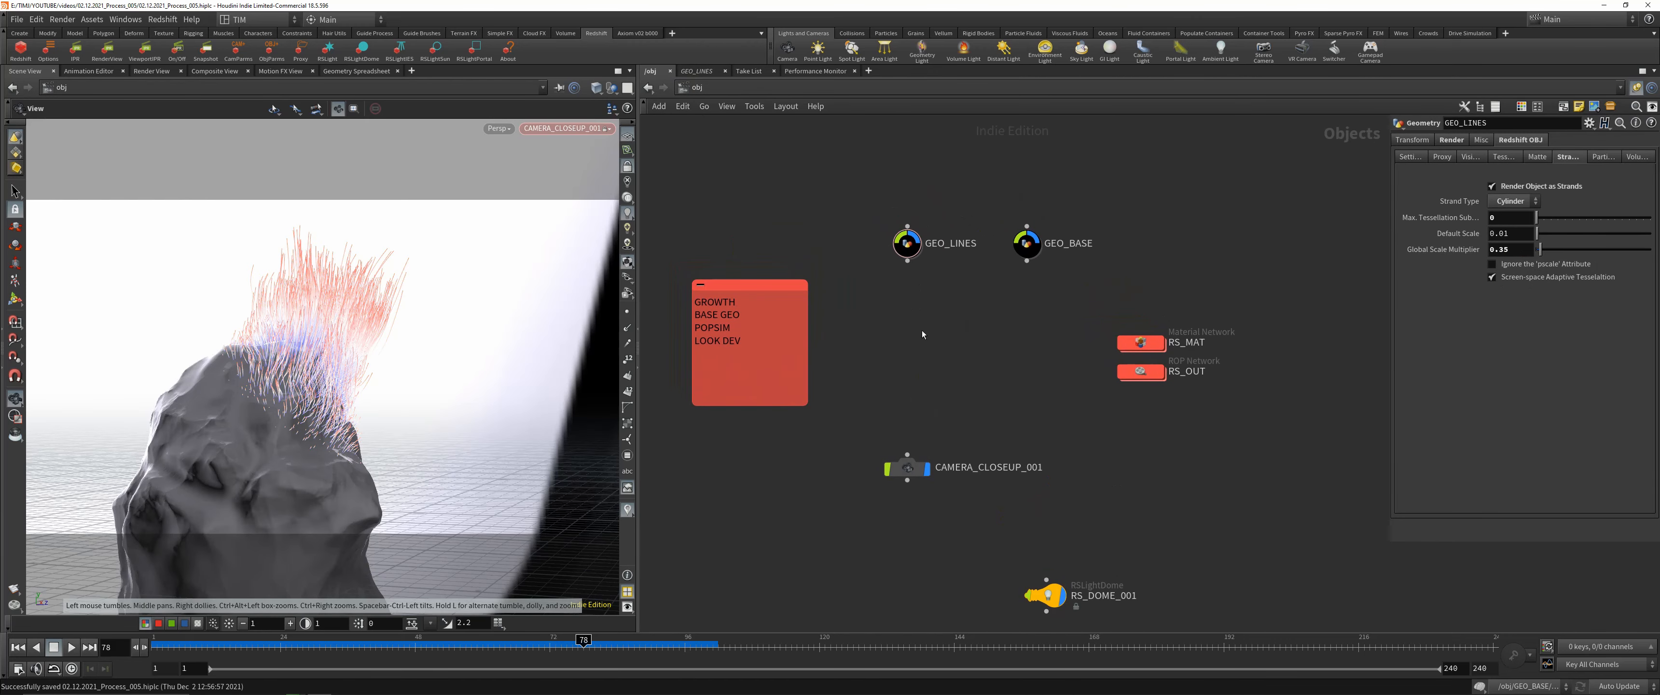
pyautogui.doubleClick(908, 246)
pyautogui.scroll(3, 963, 420)
pyautogui.moveTo(809, 414); pyautogui.dragTo(861, 450, button='middle')
pyautogui.scroll(3, 862, 451)
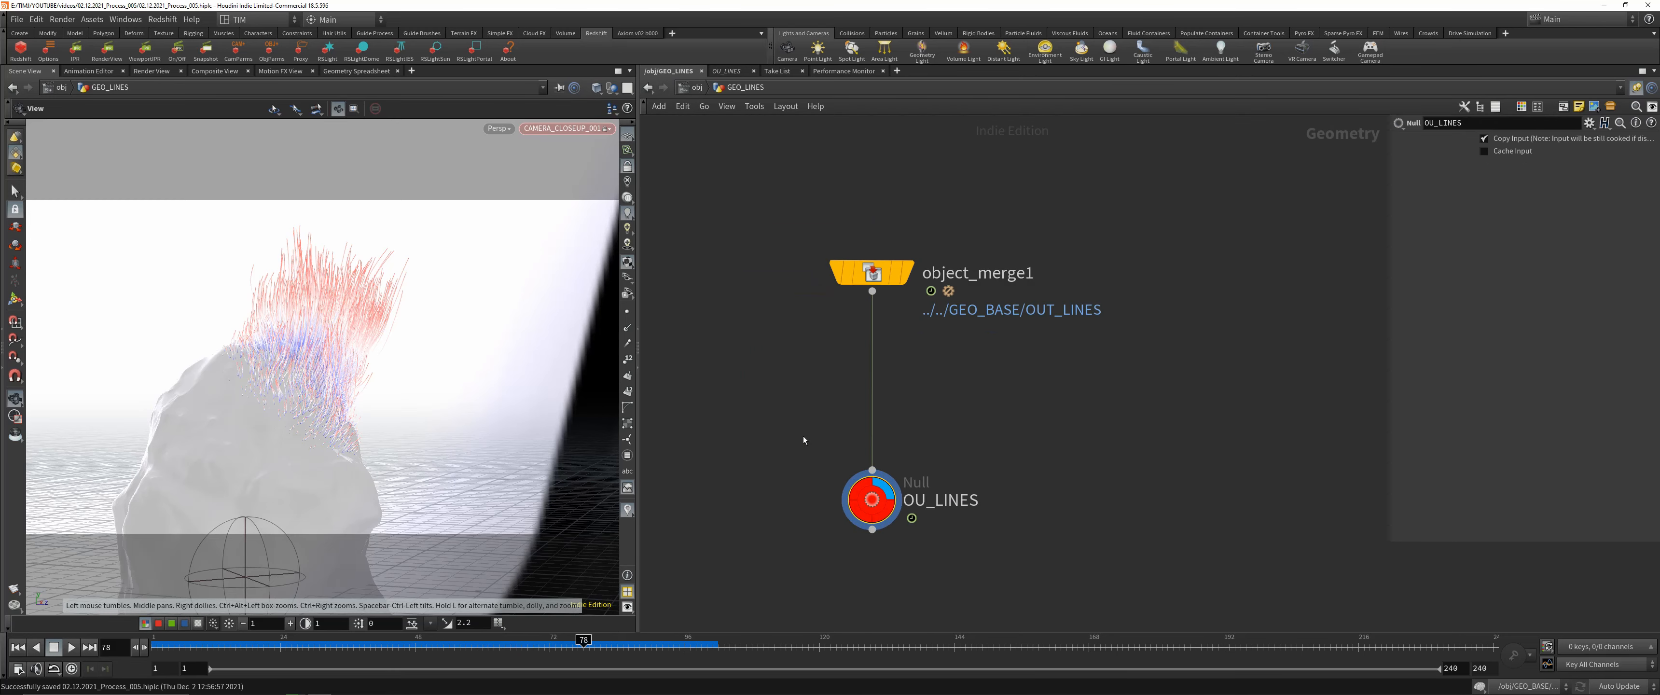
pyautogui.press('Tab')
pyautogui.write('res')
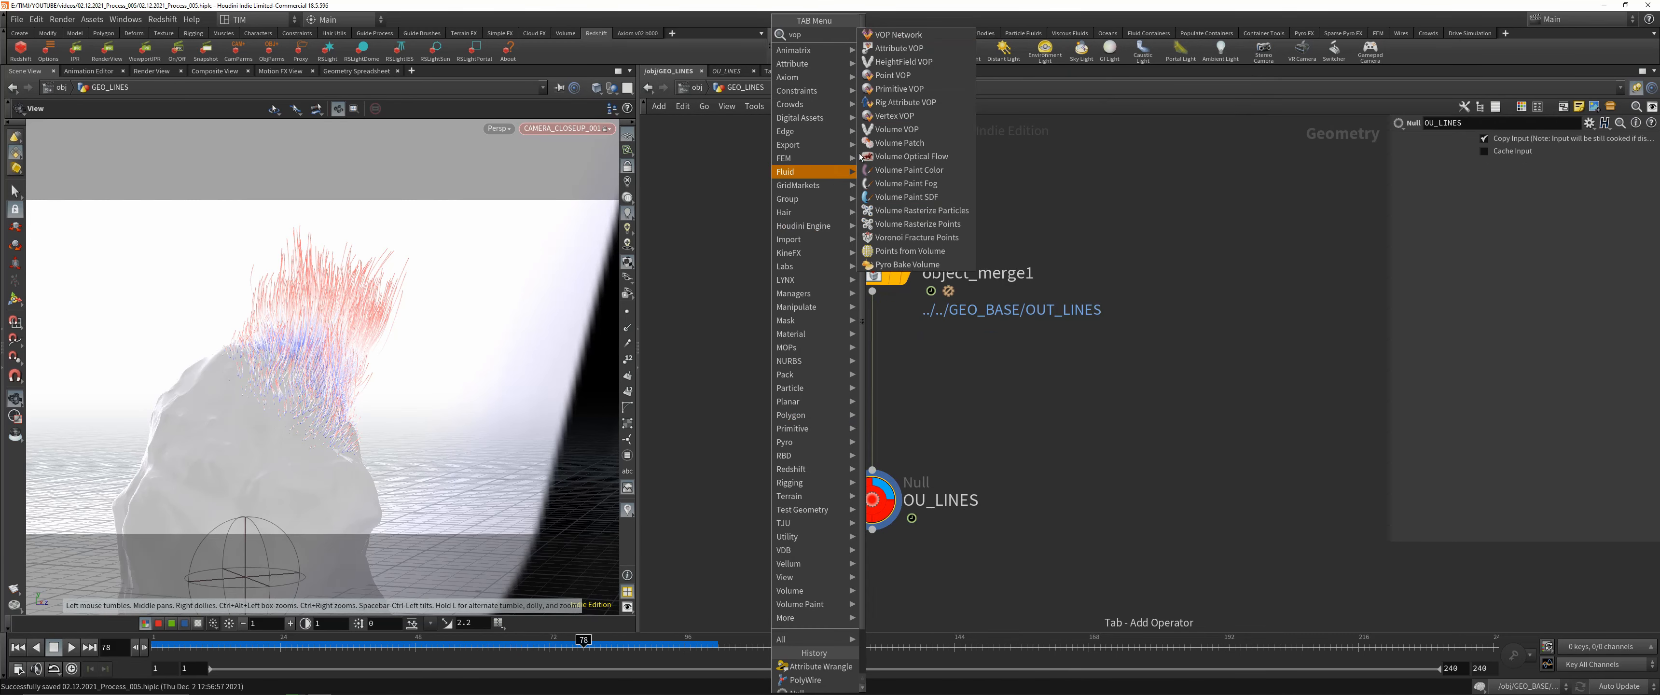
pyautogui.click(902, 48)
pyautogui.click(802, 380)
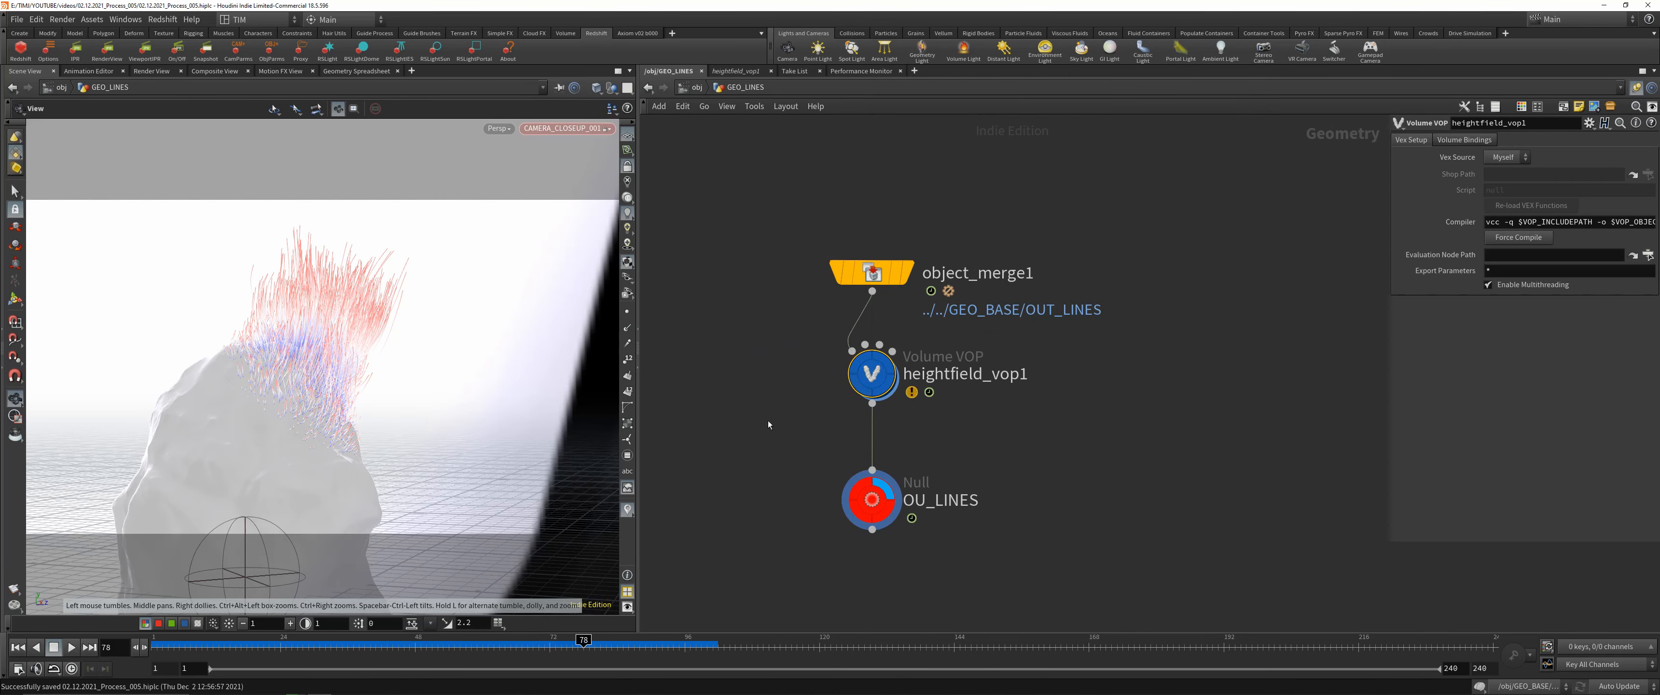
pyautogui.press('Delete')
pyautogui.press('Tab')
pyautogui.write('vo')
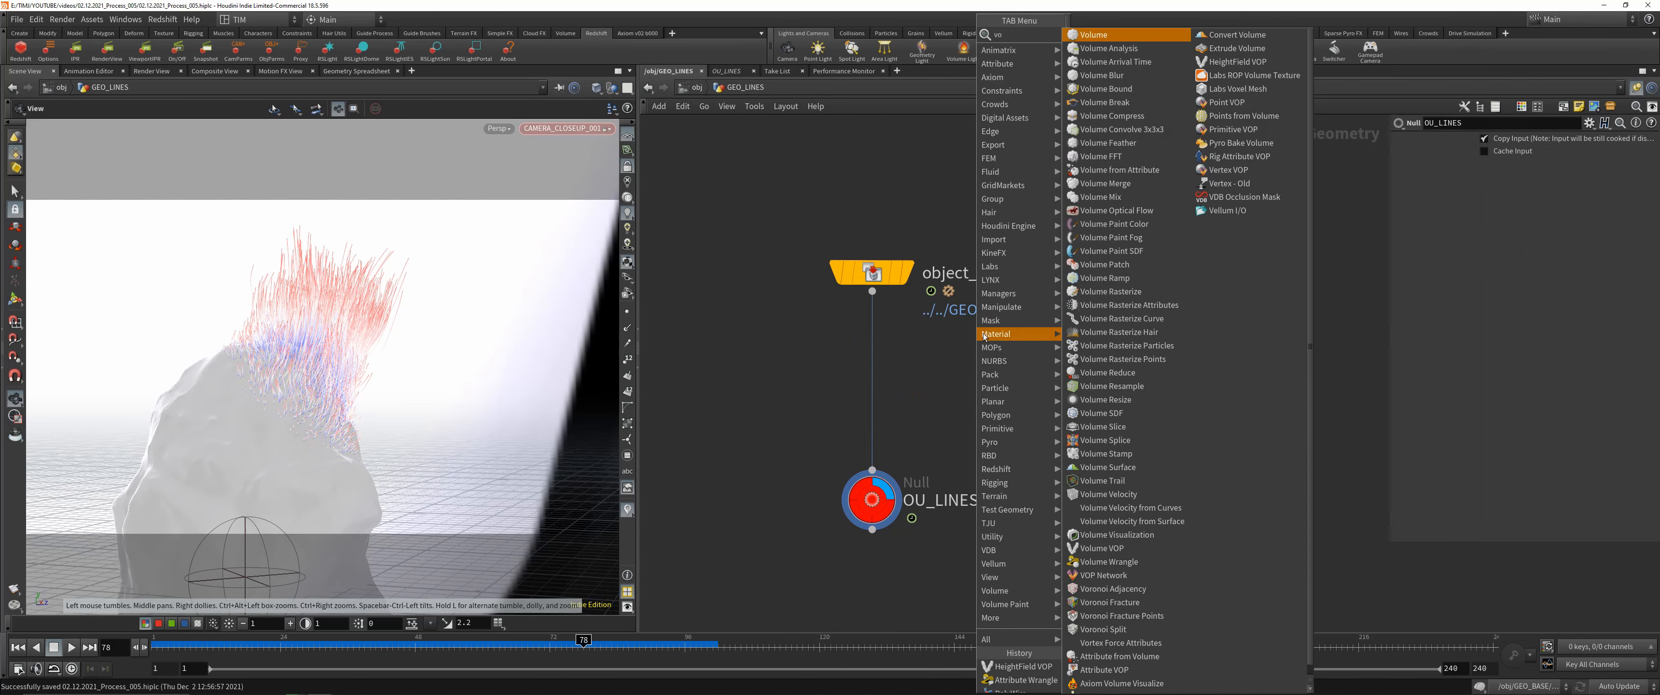
pyautogui.write('p')
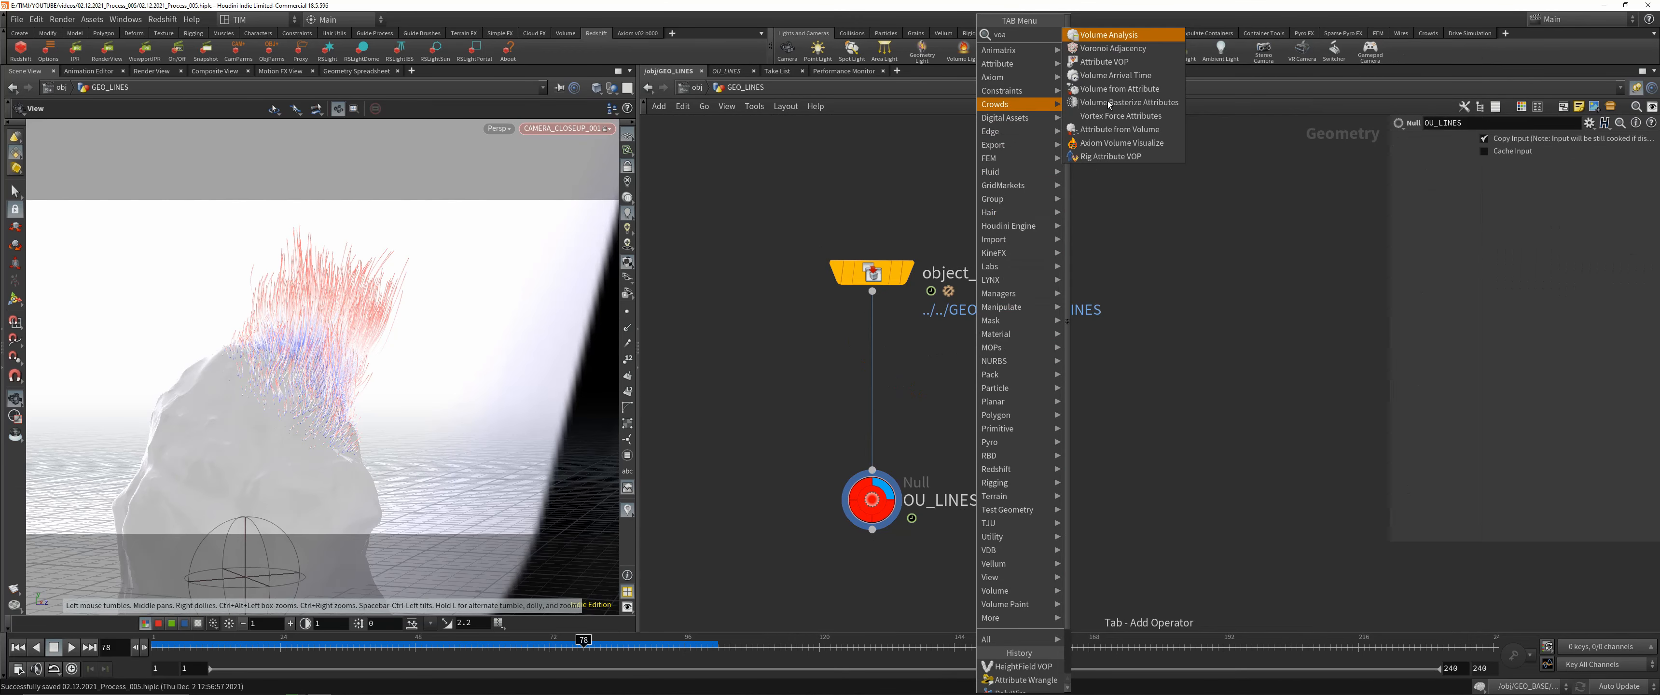
pyautogui.click(790, 375)
# - Insert an Attribute VOP between object_merge1 and OU_LINES
pyautogui.press('Tab')
pyautogui.write('avop')
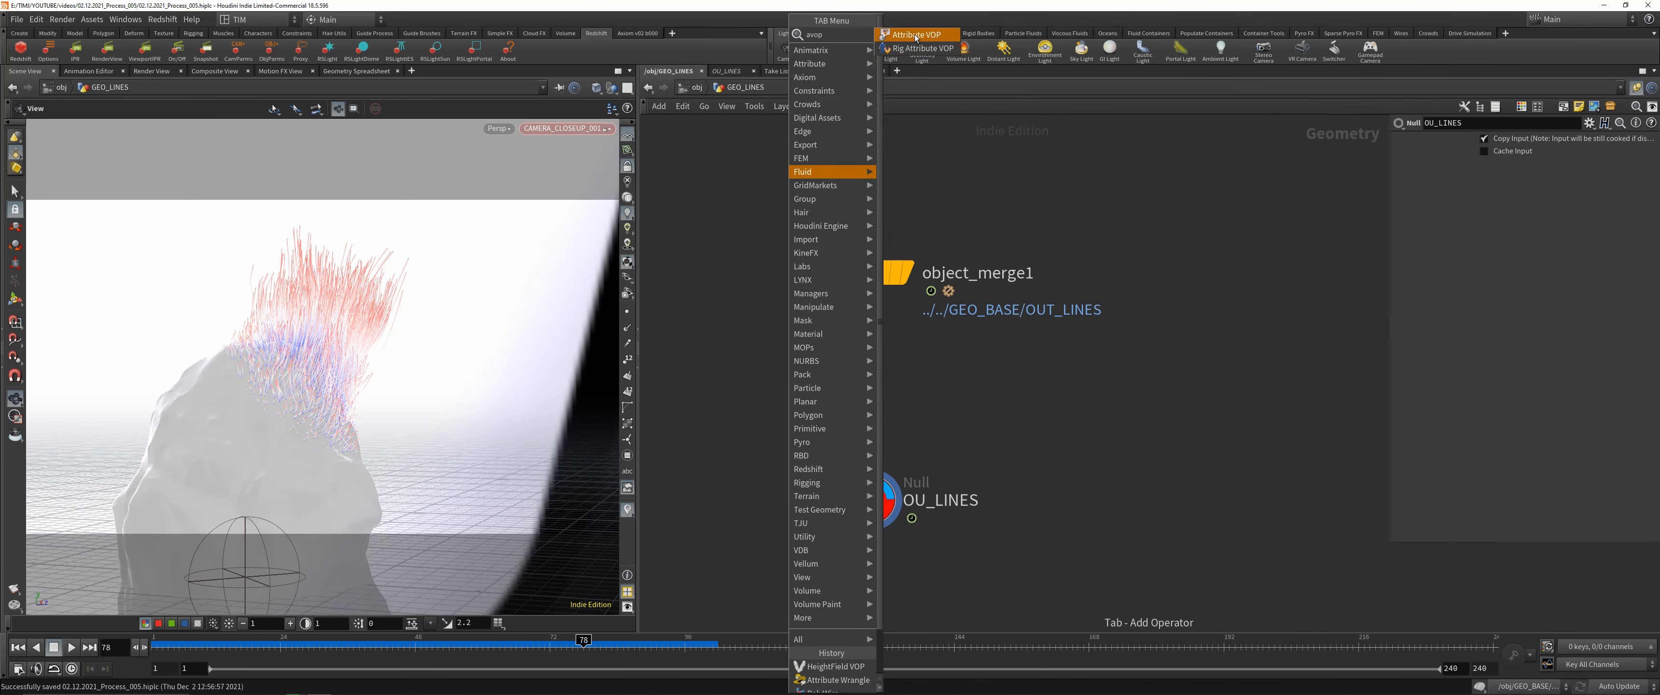
pyautogui.click(916, 39)
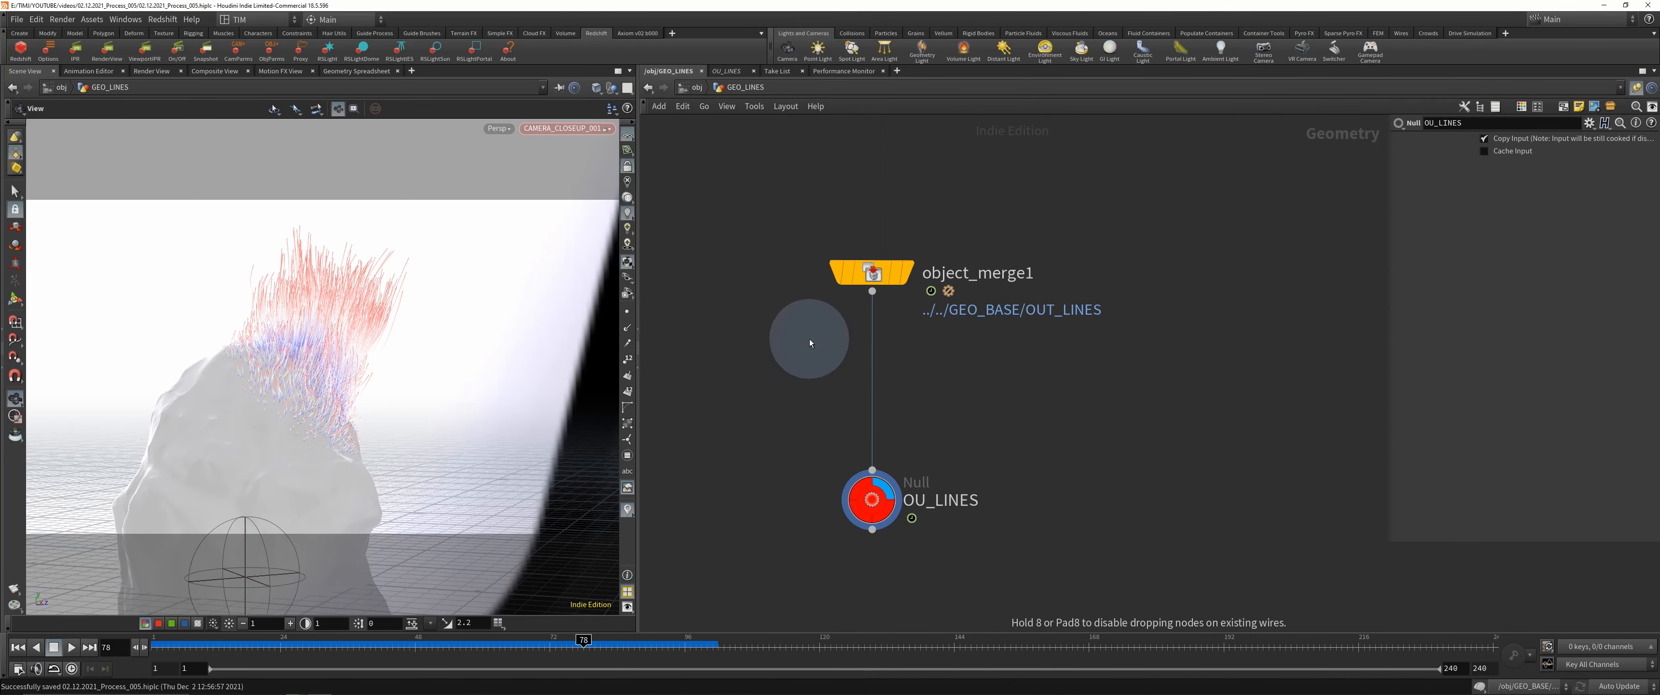
pyautogui.click(862, 375)
# - Open the Attribute VOP's network and move the geometry output node farther from the globals node
pyautogui.doubleClick(866, 376)
pyautogui.scroll(-3, 980, 378)
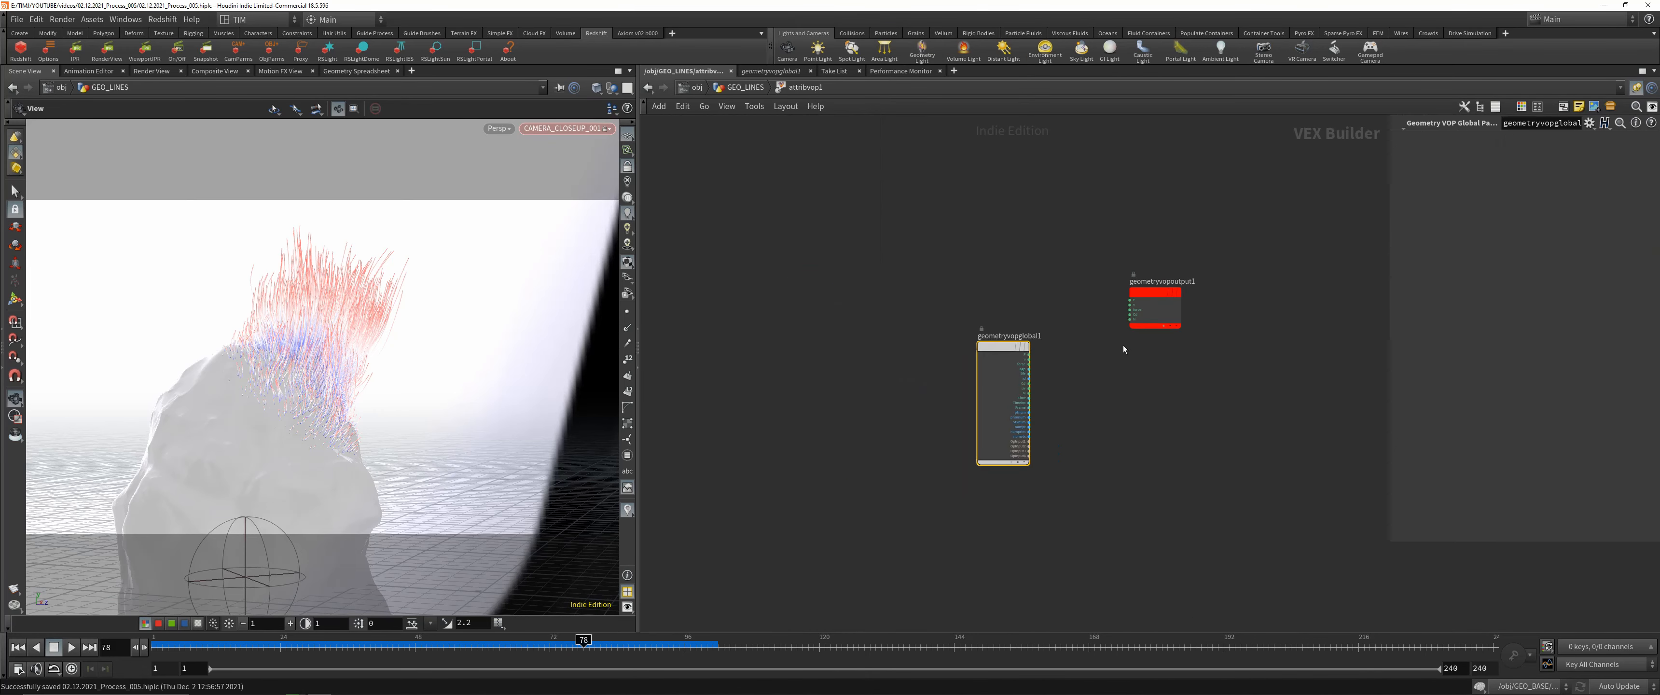
pyautogui.moveTo(1123, 347); pyautogui.dragTo(973, 332, button='middle')
pyautogui.scroll(3, 1047, 290)
pyautogui.moveTo(1009, 274); pyautogui.dragTo(1142, 307)
pyautogui.moveTo(887, 430); pyautogui.dragTo(984, 342, button='middle')
pyautogui.click(743, 89)
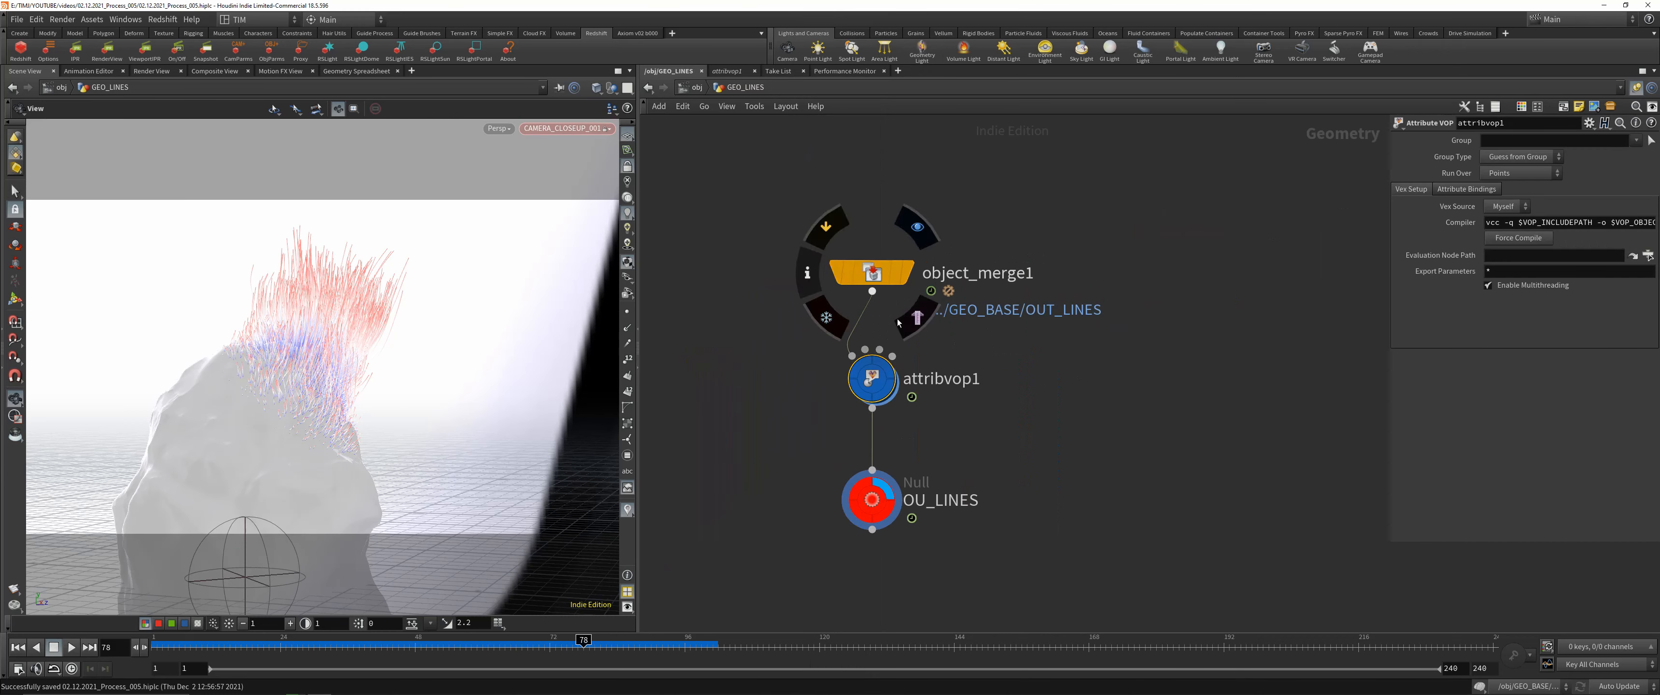
pyautogui.doubleClick(871, 380)
pyautogui.moveTo(949, 486); pyautogui.dragTo(931, 474, button='middle')
# - Add a Bind node below the geometry globals node in the Attribute VOP network
pyautogui.press('Tab')
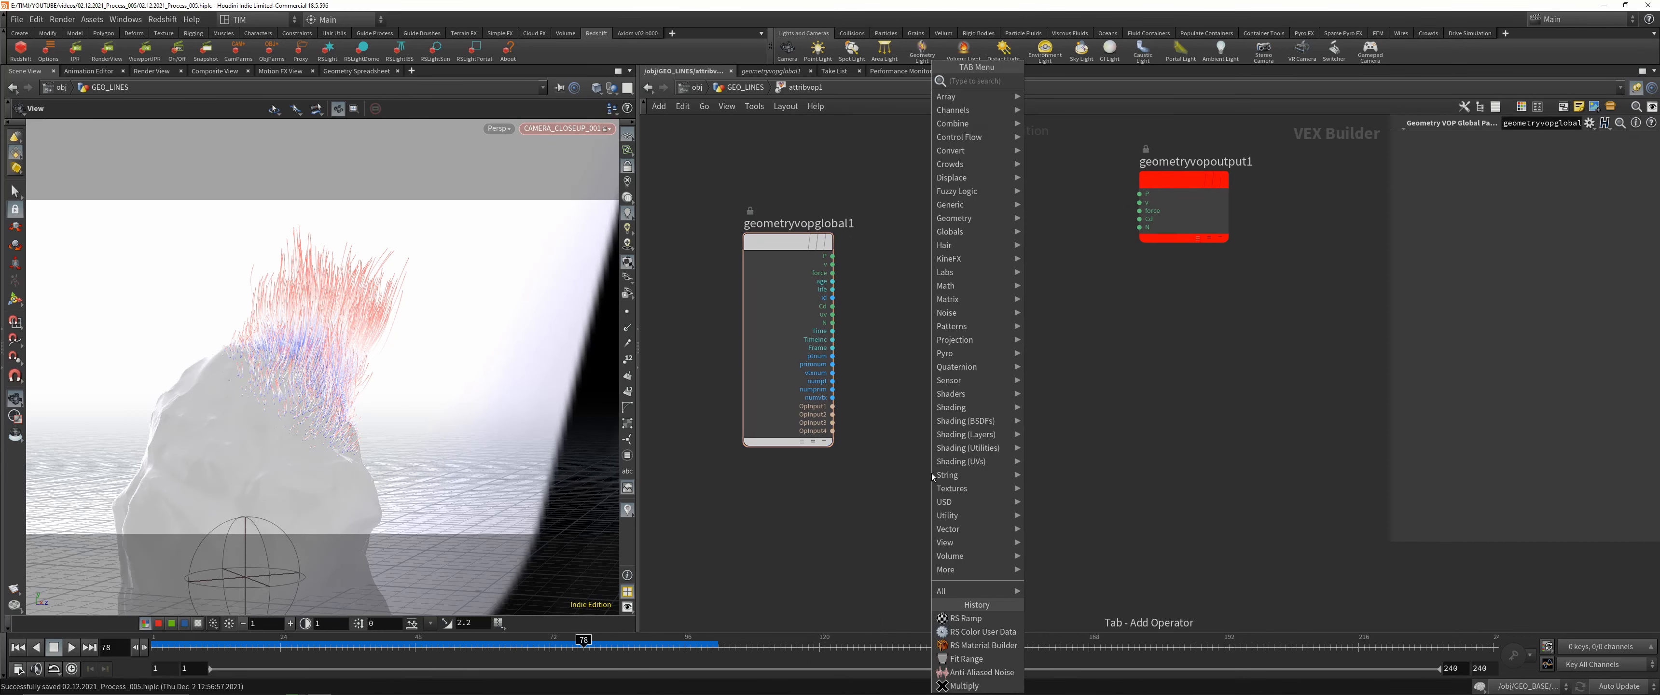
pyautogui.write('bi')
pyautogui.press('Up')
pyautogui.press('Down')
pyautogui.press('Down')
pyautogui.press('Return')
pyautogui.click(888, 503)
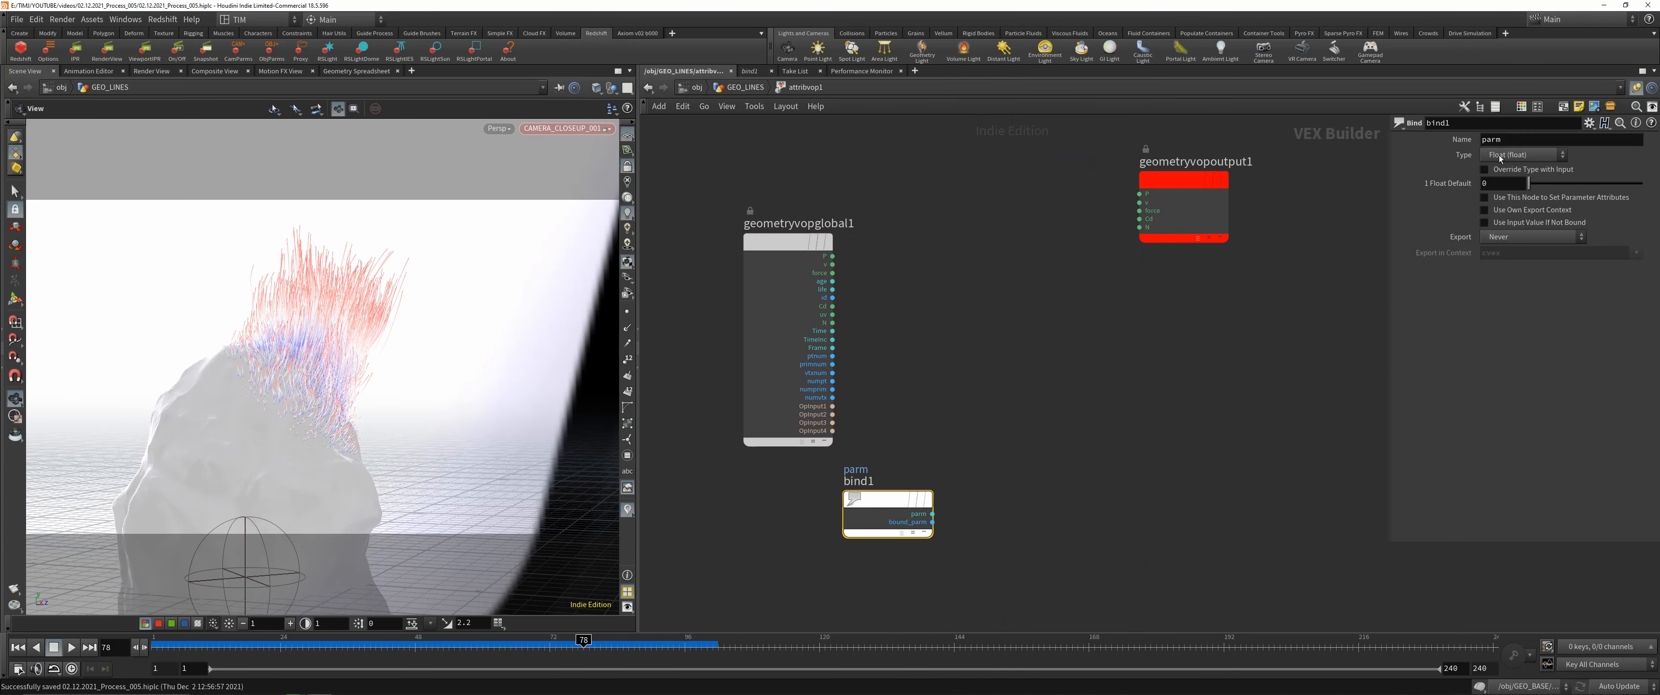
# - Name the first Bind node curveu and place it directly below the geometry globals node
pyautogui.doubleClick(1505, 141)
pyautogui.press('Return')
pyautogui.moveTo(882, 501); pyautogui.dragTo(817, 507)
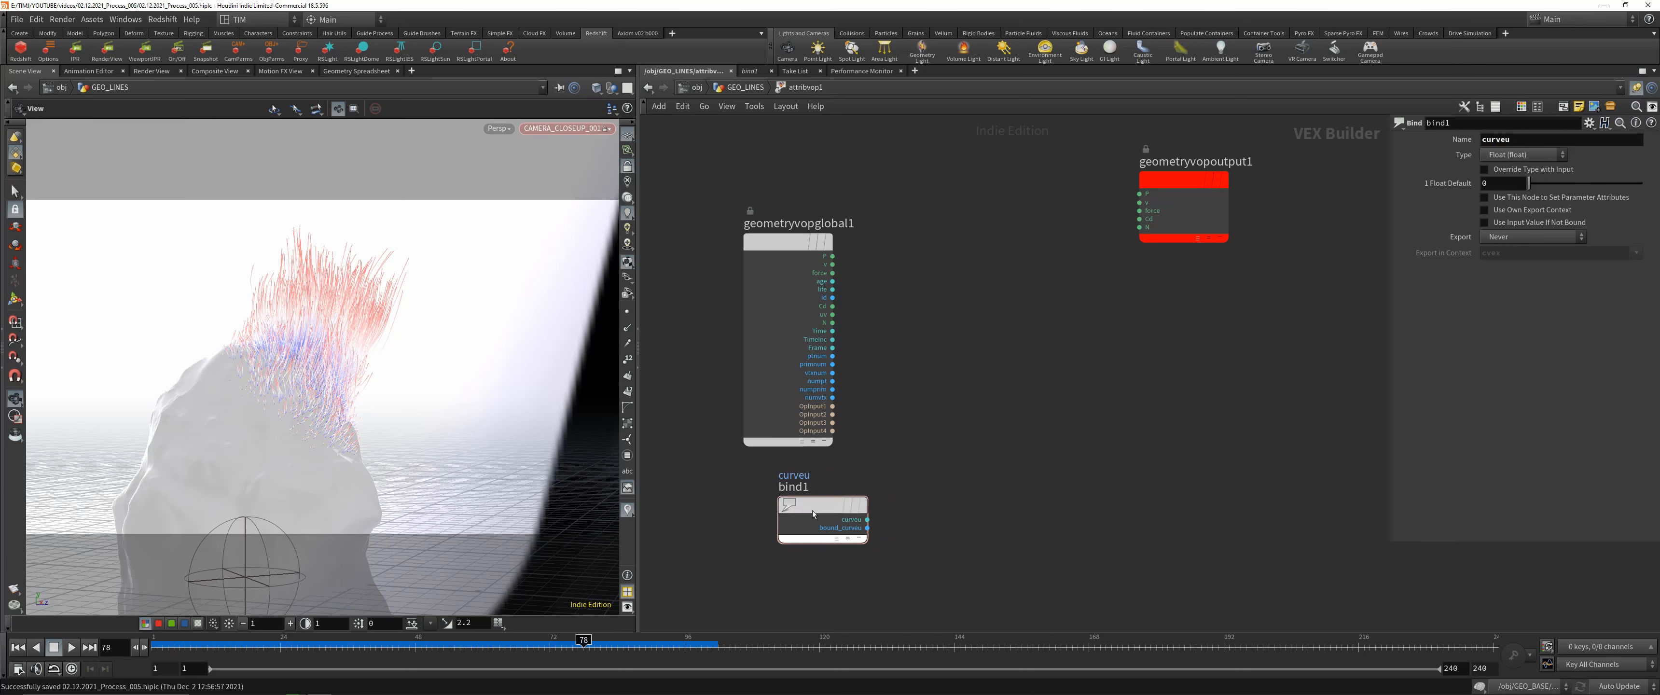
# - Add a Ramp Parameter driven by the curveu Bind output and set its type to Spline Ramp (float)
pyautogui.click(905, 487)
pyautogui.click(868, 521)
pyautogui.press('Tab')
pyautogui.write('ramp')
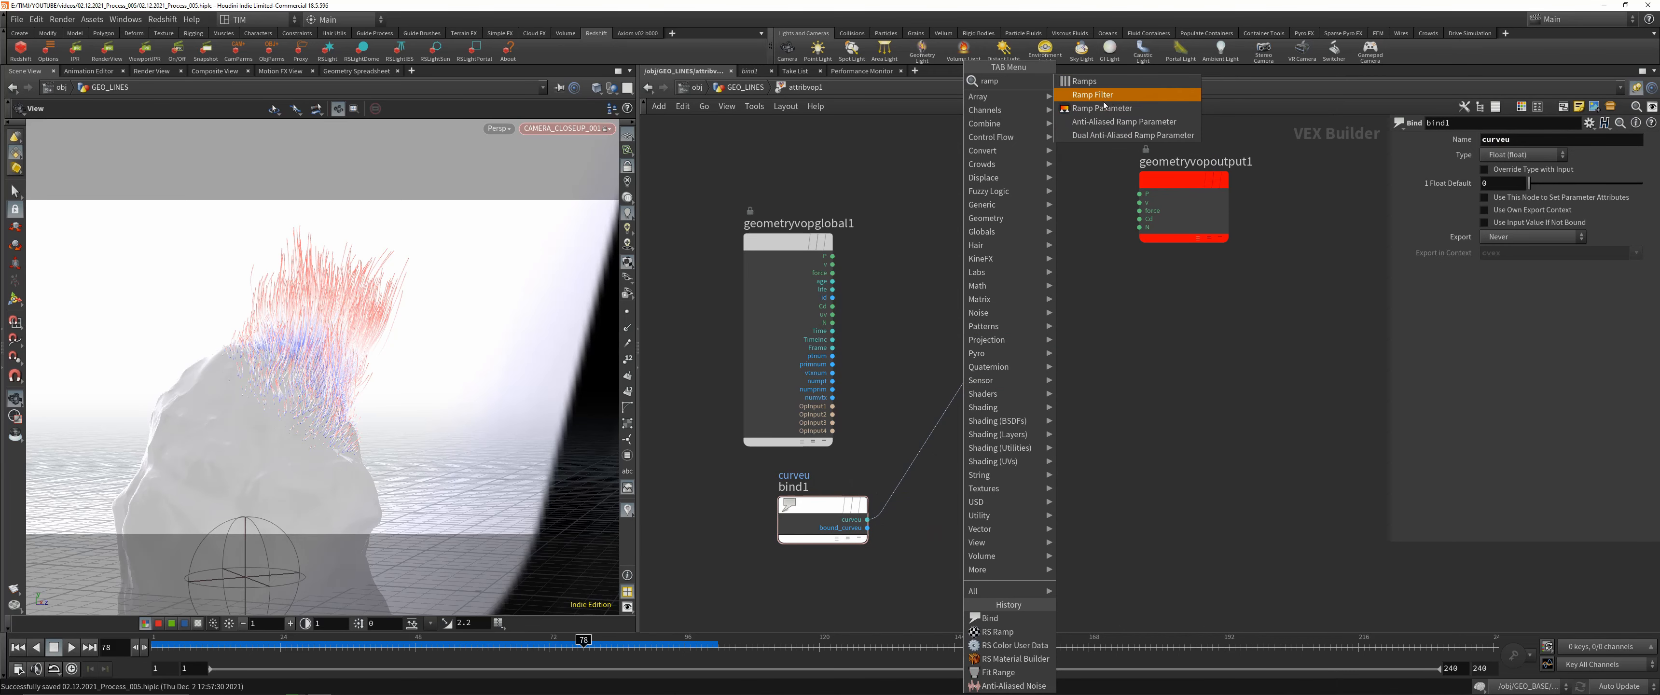
pyautogui.click(1113, 108)
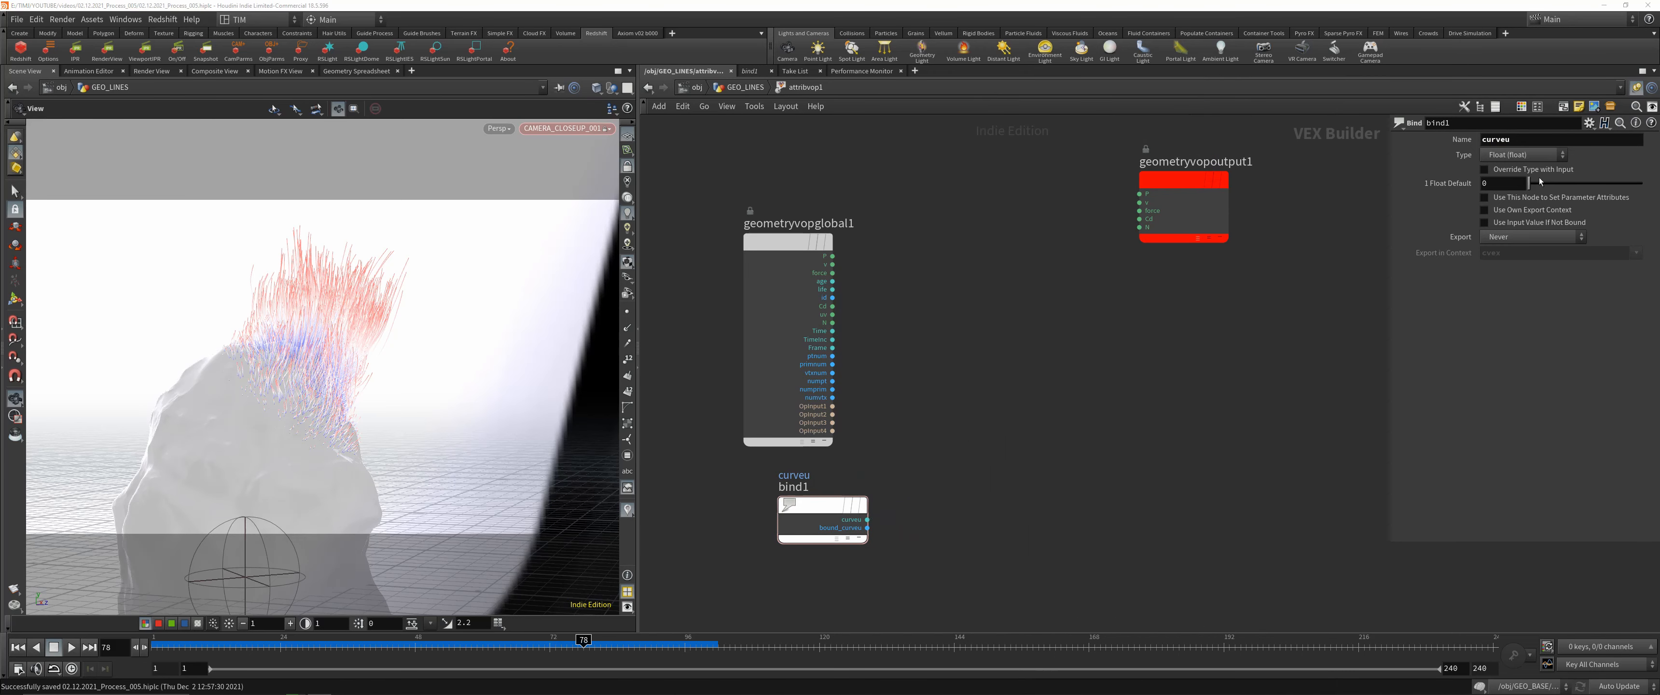
pyautogui.click(1517, 183)
pyautogui.click(1512, 210)
# - Add a Bind Export node beside the ramp and connect the ramp output to its input
pyautogui.moveTo(1009, 341); pyautogui.dragTo(904, 347, button='middle')
pyautogui.press('Tab')
pyautogui.write('bind')
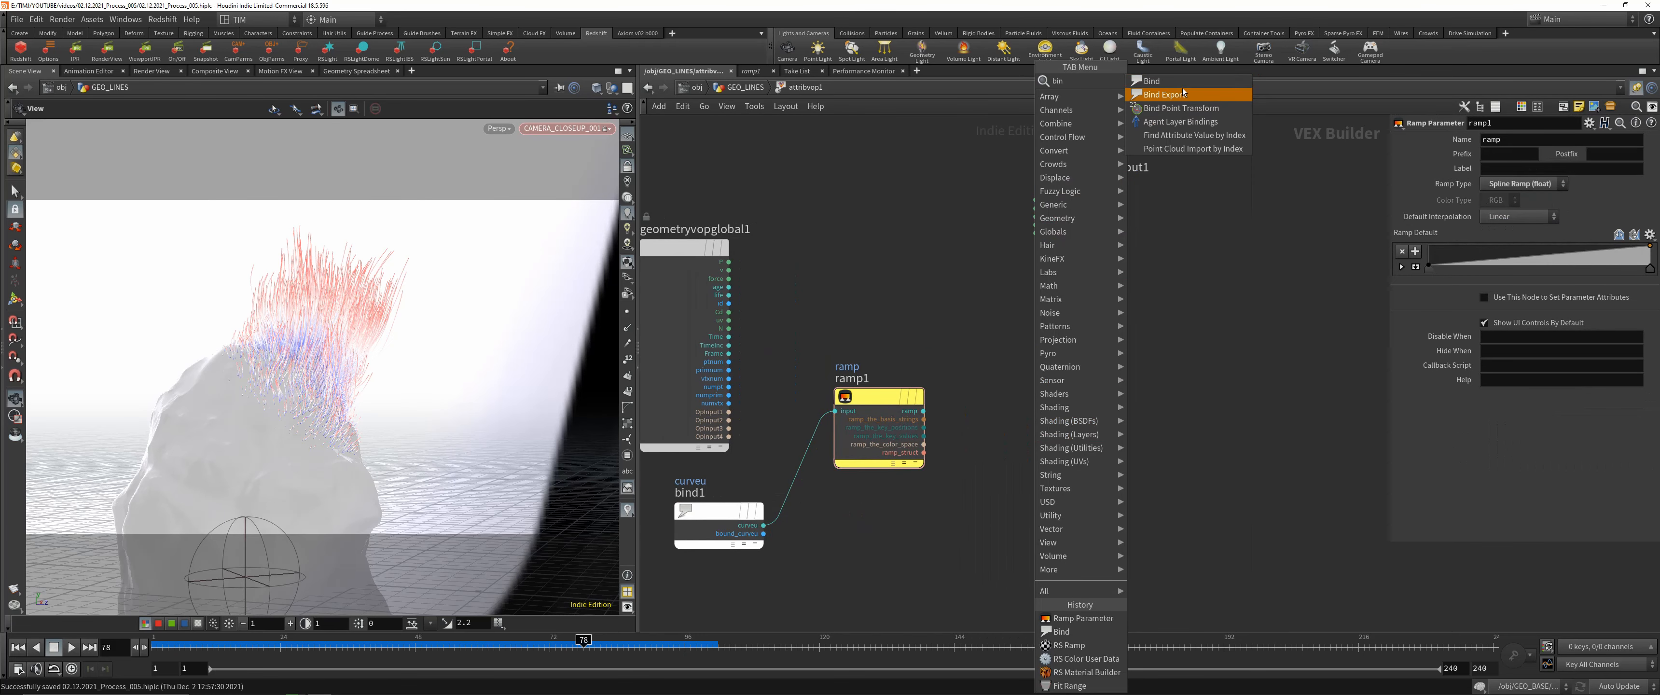
pyautogui.press('Return')
pyautogui.click(1090, 380)
pyautogui.click(934, 414)
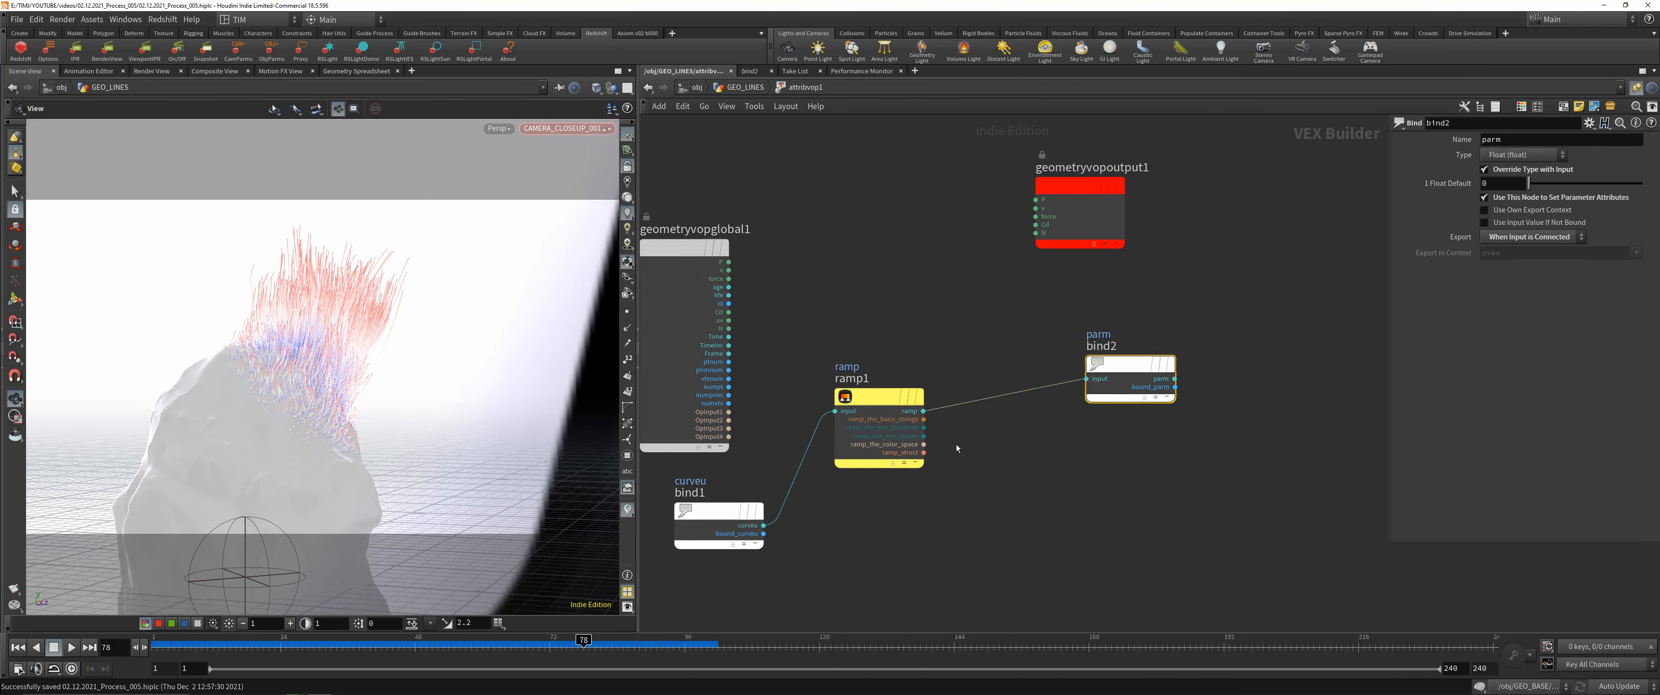
# - Insert a Multiply node between the ramp and the Bind Export, and name the exported attribute pscale
pyautogui.press('Tab')
pyautogui.write('mul')
pyautogui.click(1110, 81)
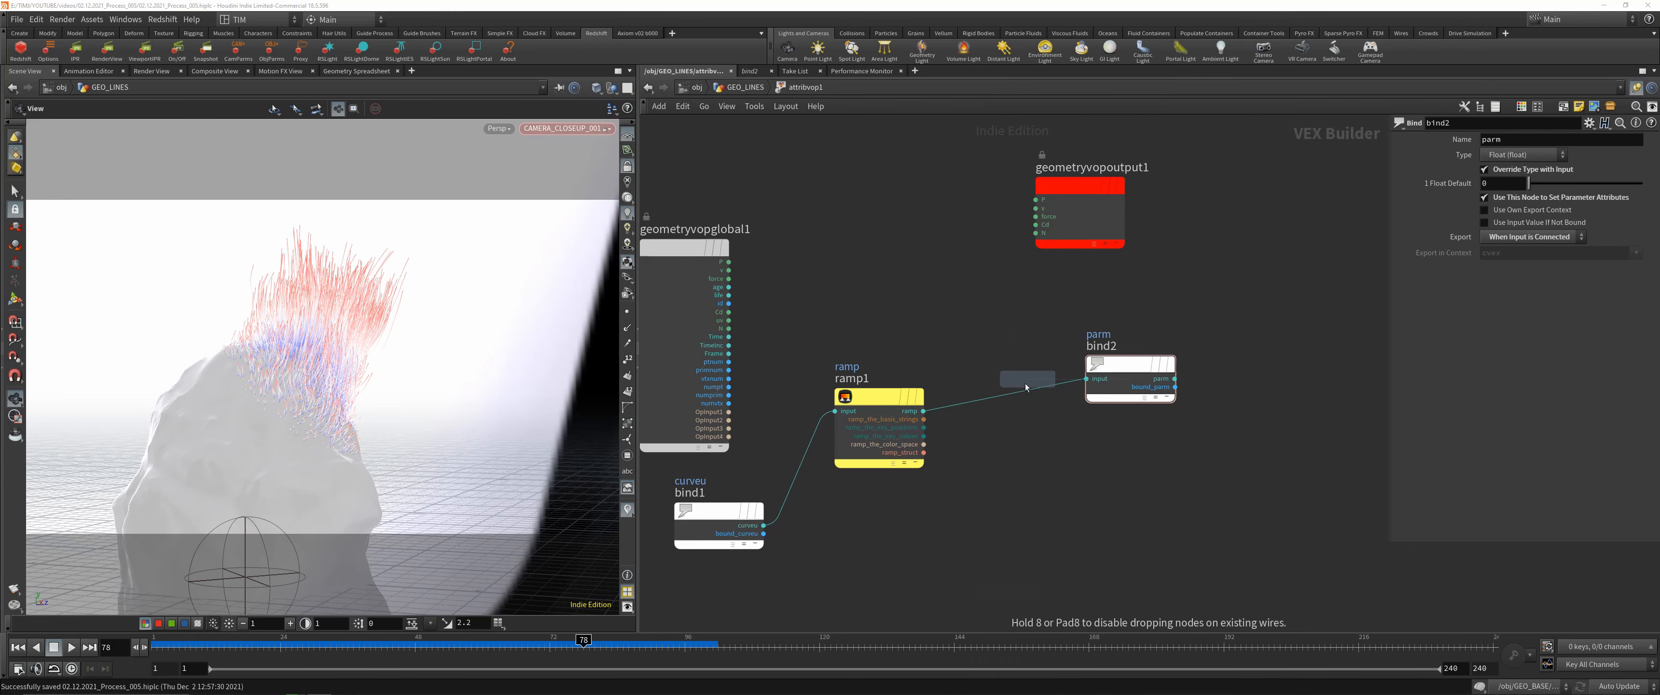
pyautogui.click(1024, 384)
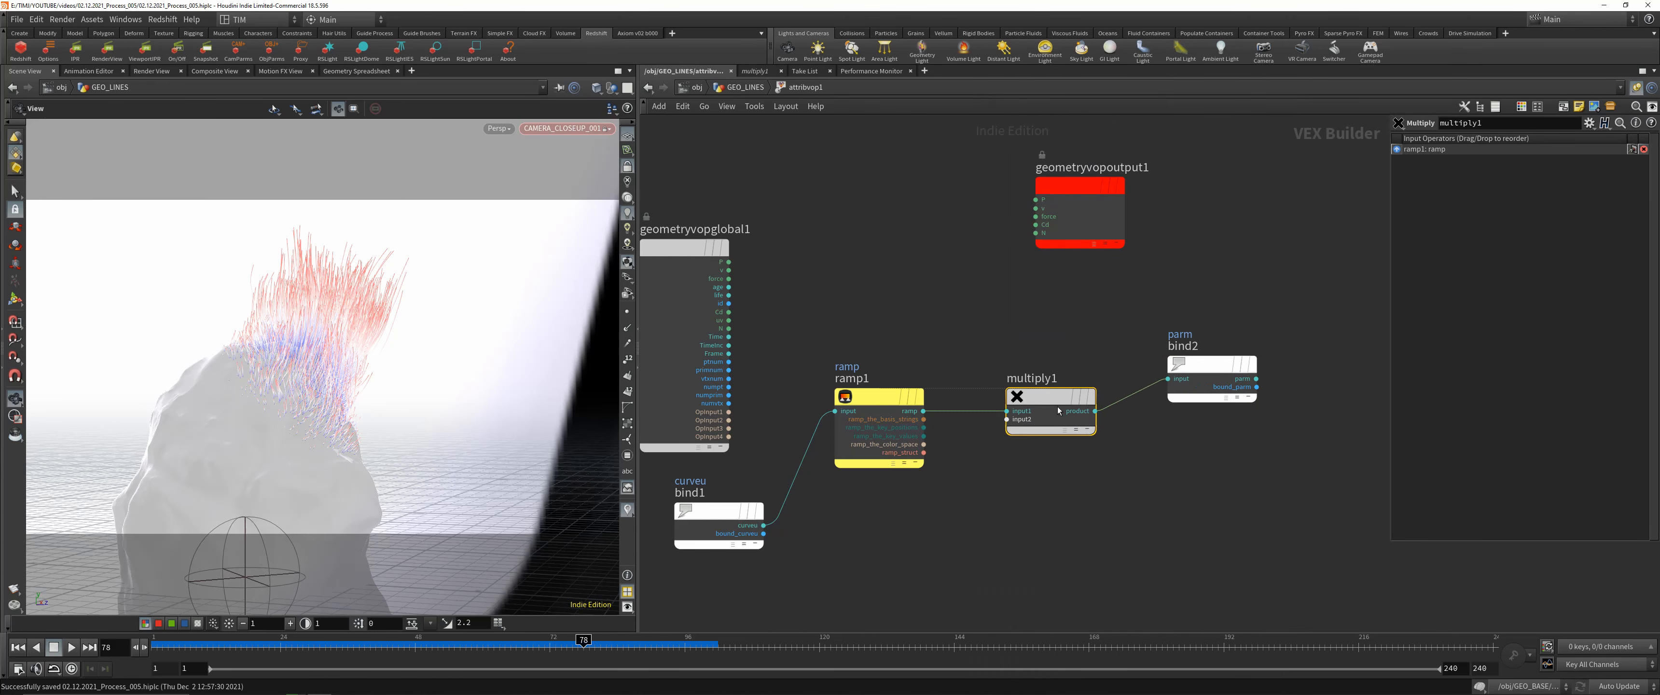
pyautogui.click(1192, 367)
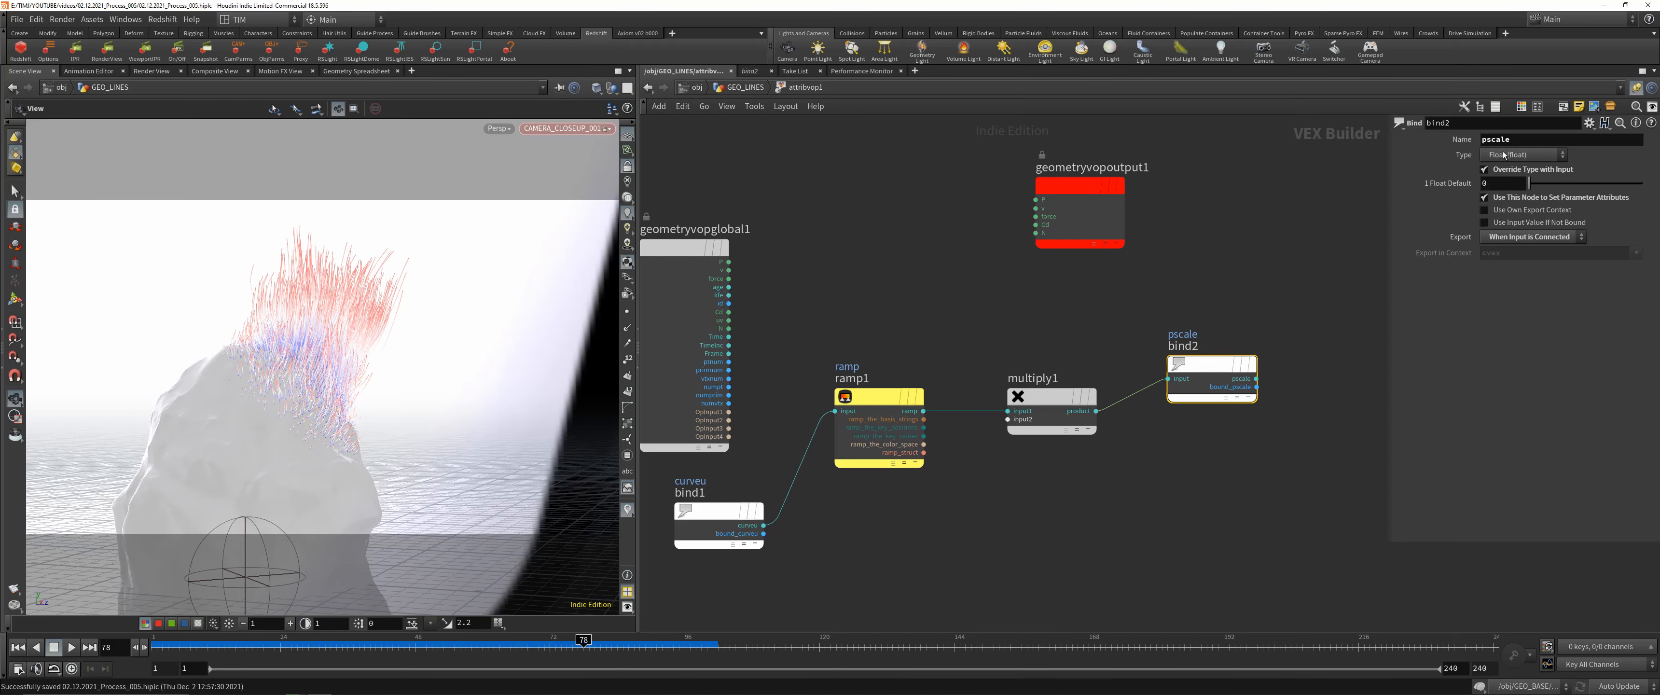
# - Add a float Parameter node, connect it to the Multiply node's free input, and tidy the node layout
pyautogui.moveTo(978, 550); pyautogui.dragTo(1022, 495, button='middle')
pyautogui.press('Tab')
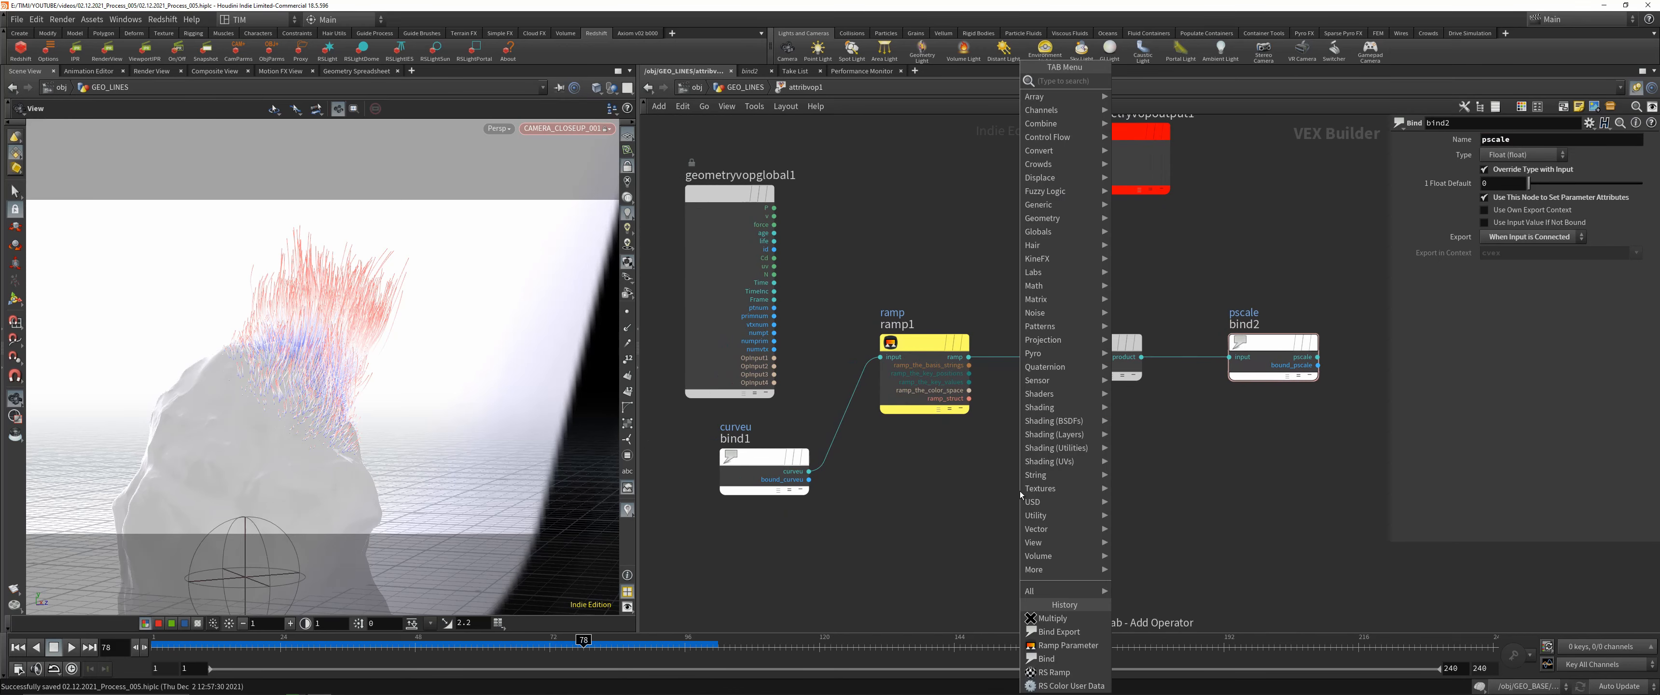
pyautogui.write('para')
pyautogui.click(1192, 82)
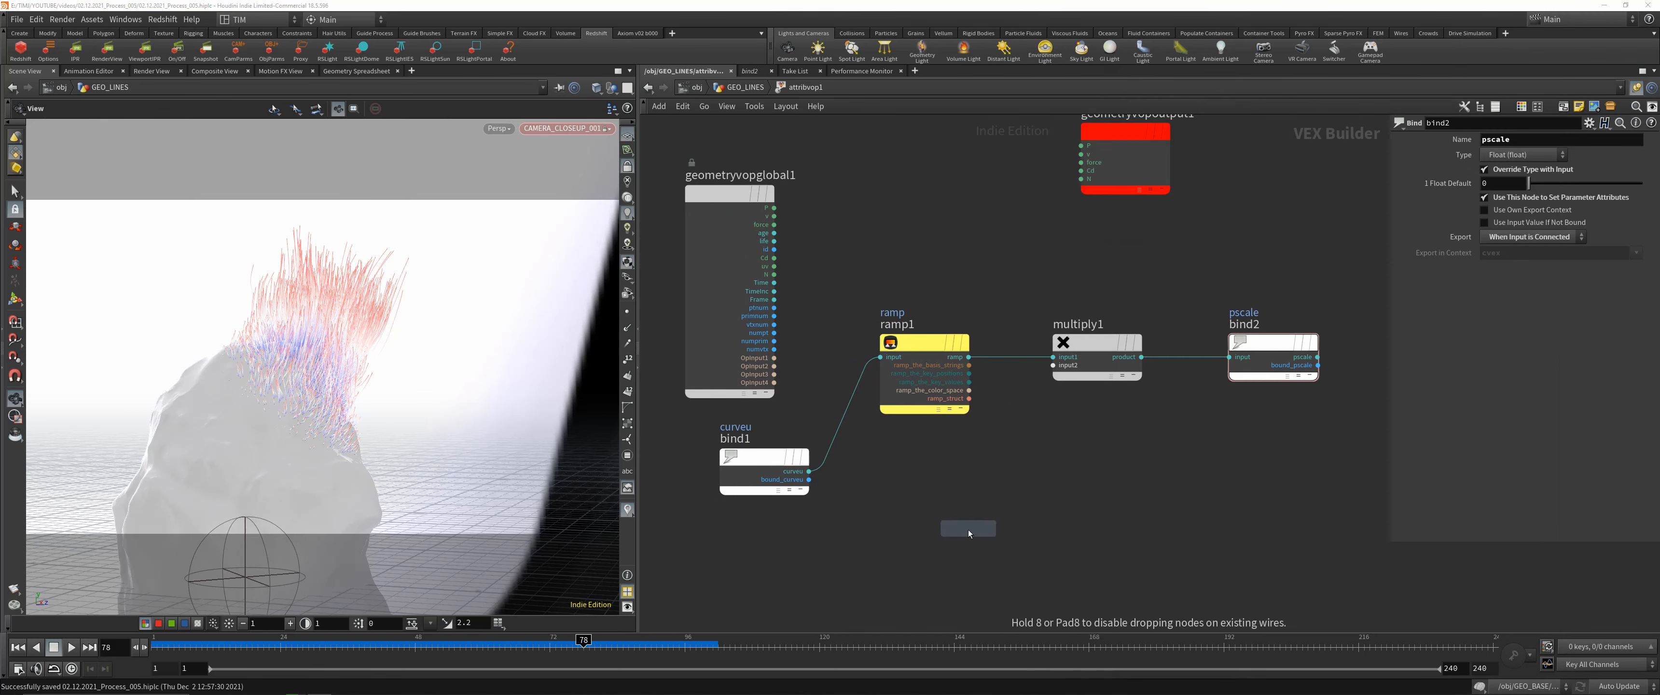
pyautogui.click(970, 528)
pyautogui.moveTo(1055, 366); pyautogui.dragTo(963, 533)
pyautogui.click(949, 446)
pyautogui.moveTo(917, 359); pyautogui.dragTo(932, 357)
pyautogui.moveTo(759, 194); pyautogui.dragTo(755, 162)
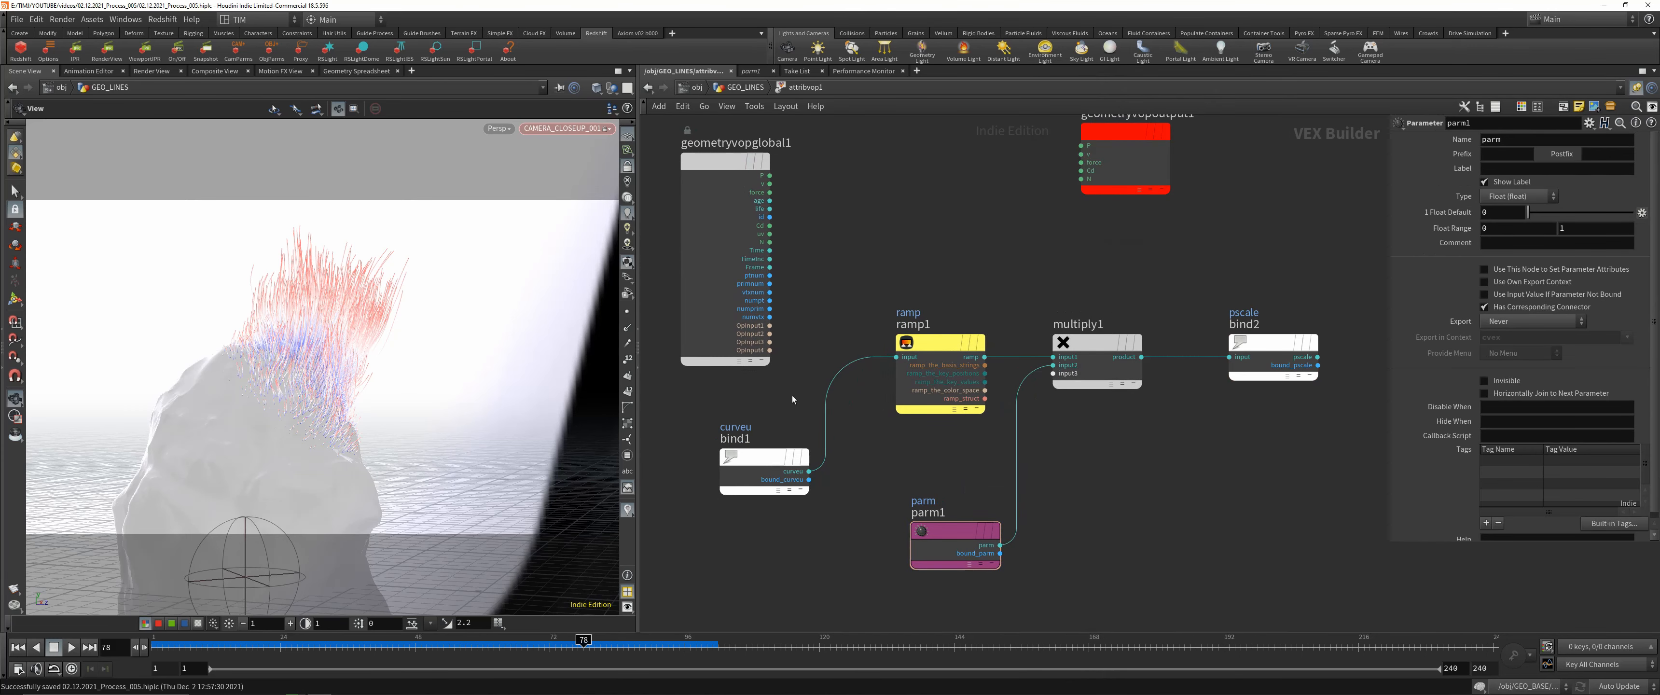
pyautogui.click(944, 352)
# - Return to GEO_LINES, make the Attribute VOP's ramp fall from 1 to 0, and set parm to 0.01
pyautogui.press('u')
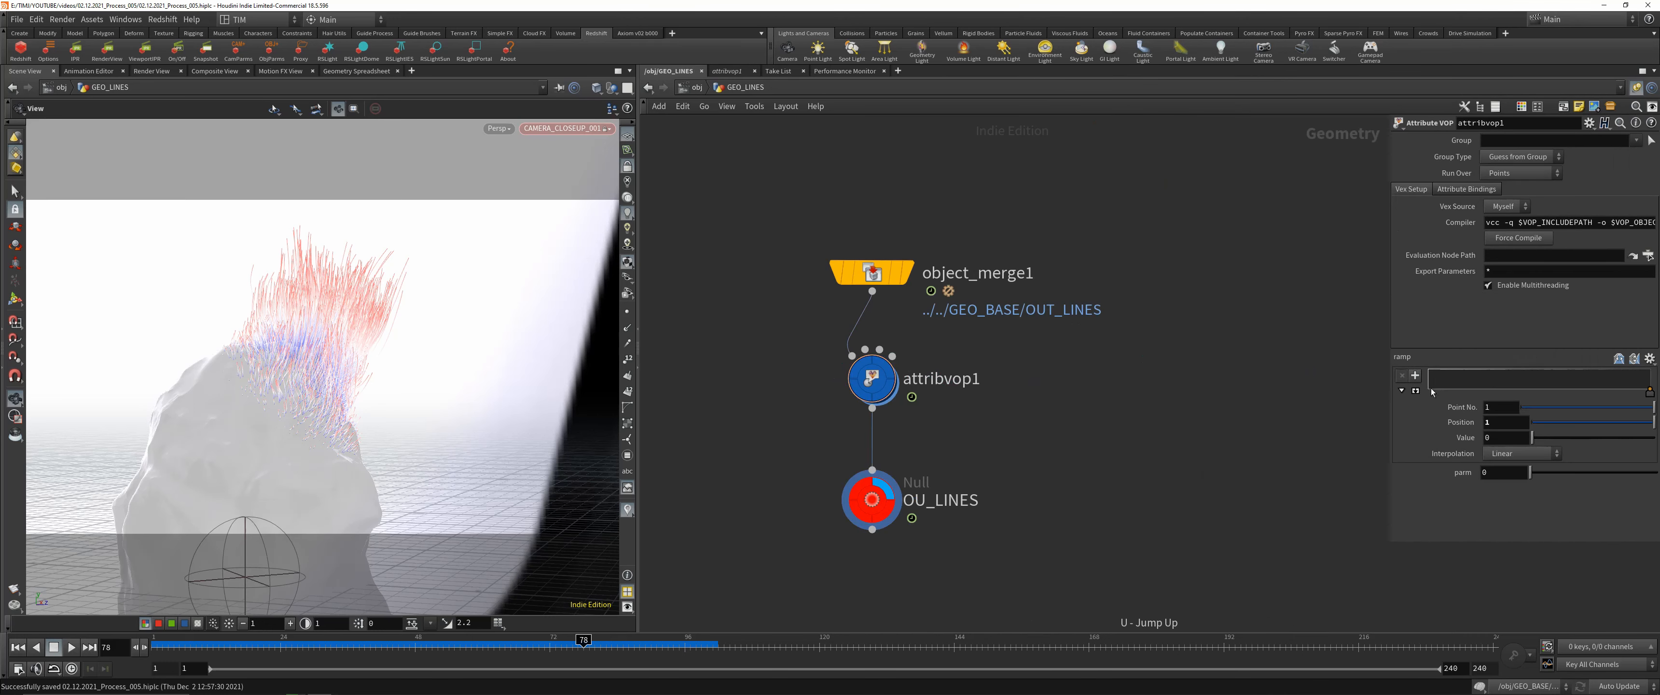
pyautogui.moveTo(1432, 392); pyautogui.dragTo(1427, 370)
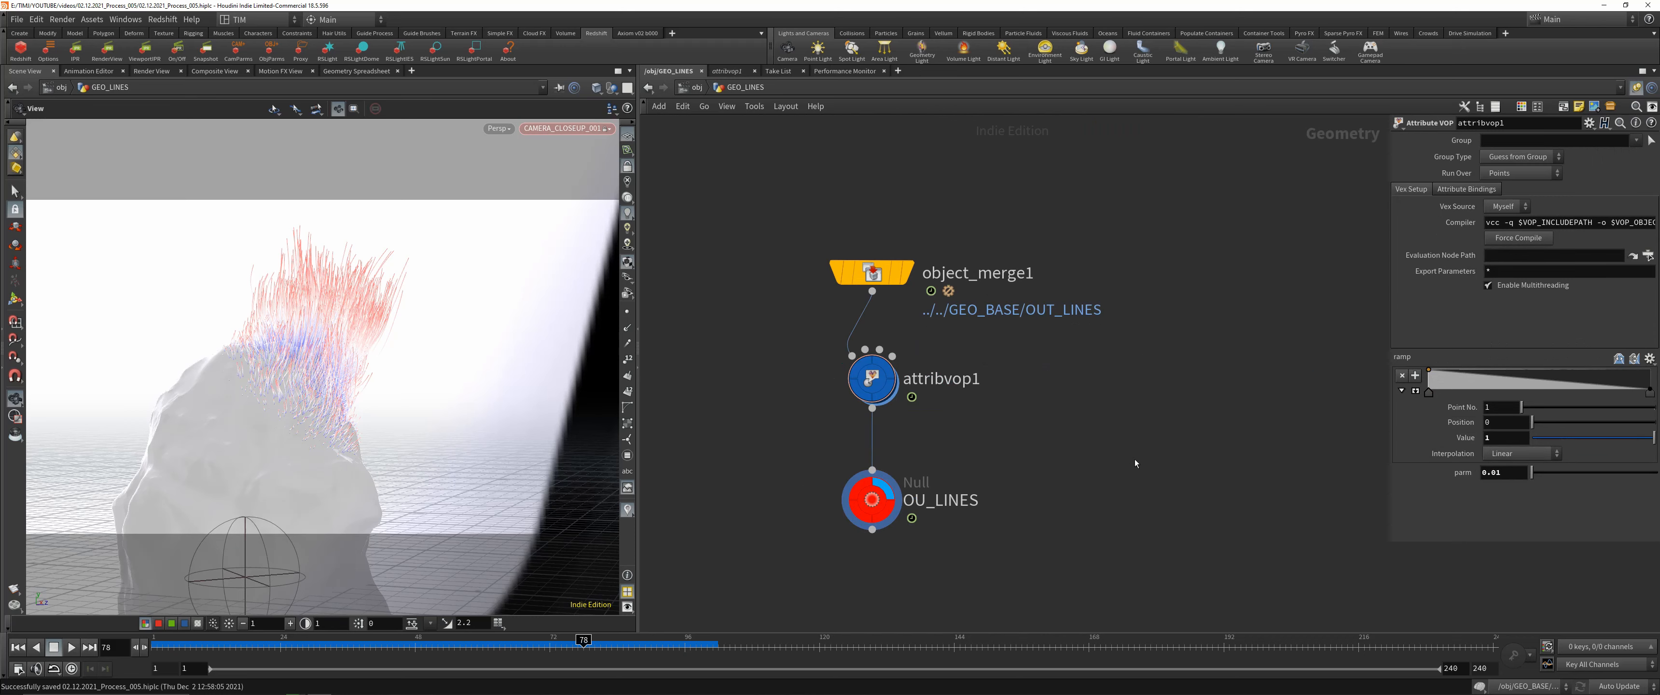
# - Render in the Redshift Render View and examine the thickness falloff along the strands
pyautogui.click(317, 685)
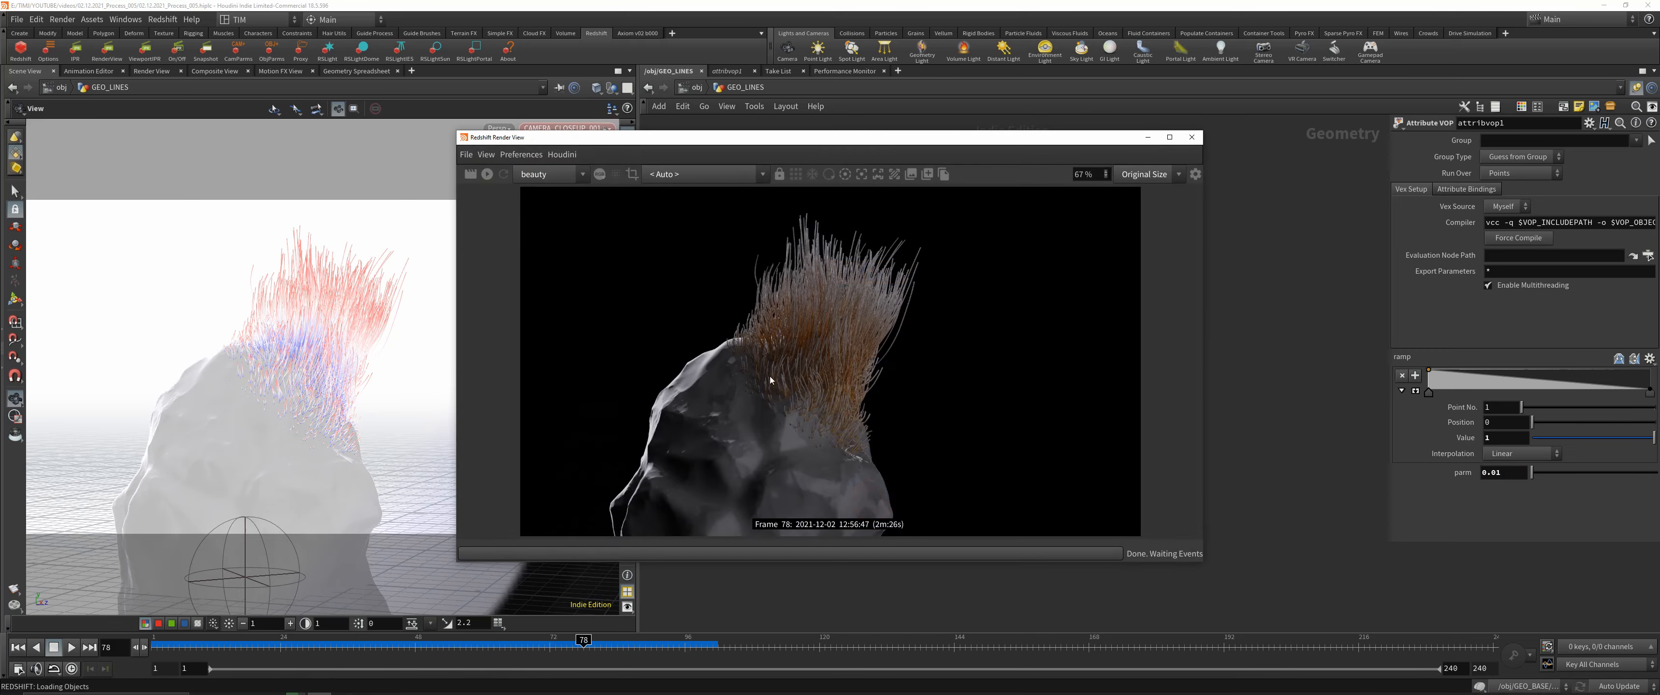
pyautogui.moveTo(864, 137); pyautogui.dragTo(552, 115)
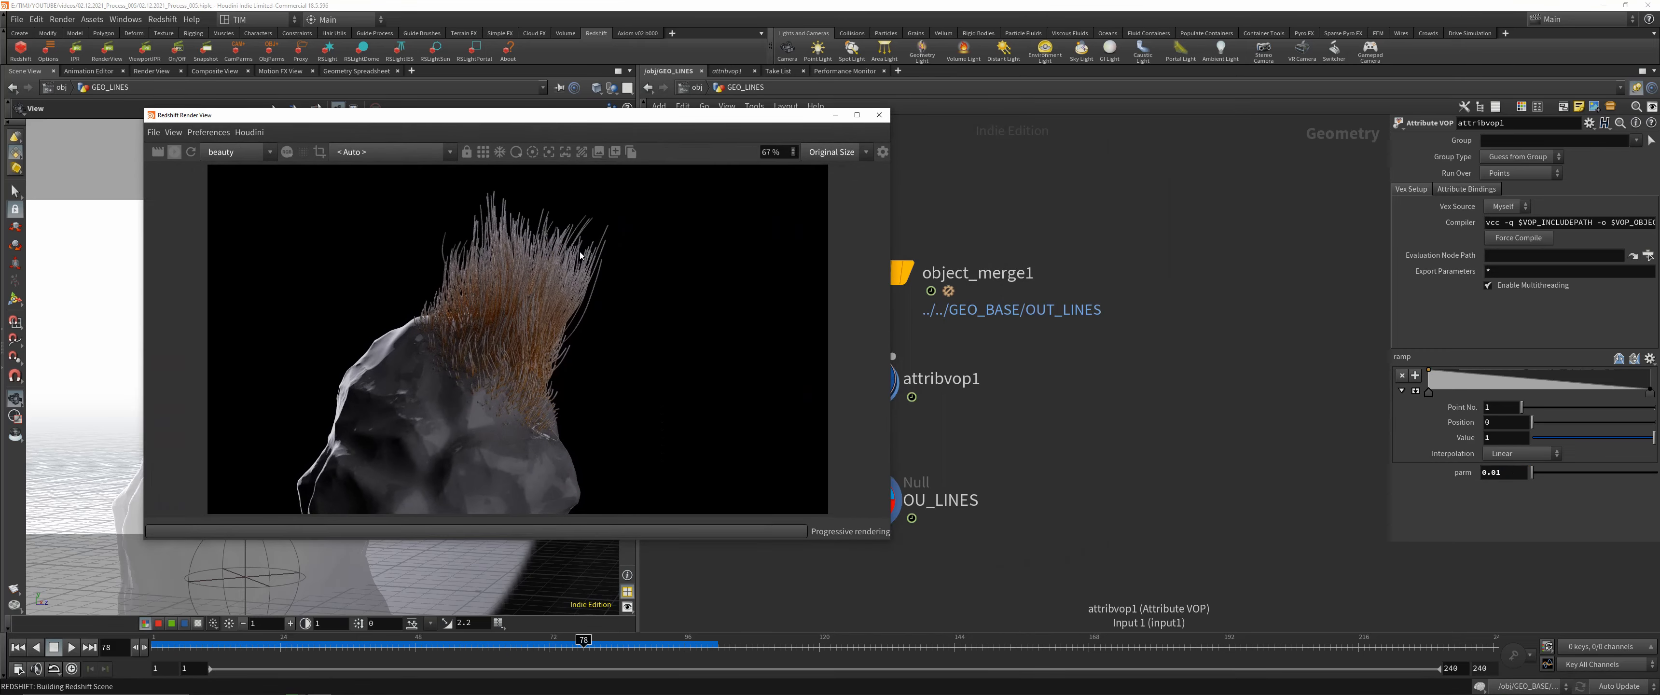
pyautogui.scroll(3, 548, 334)
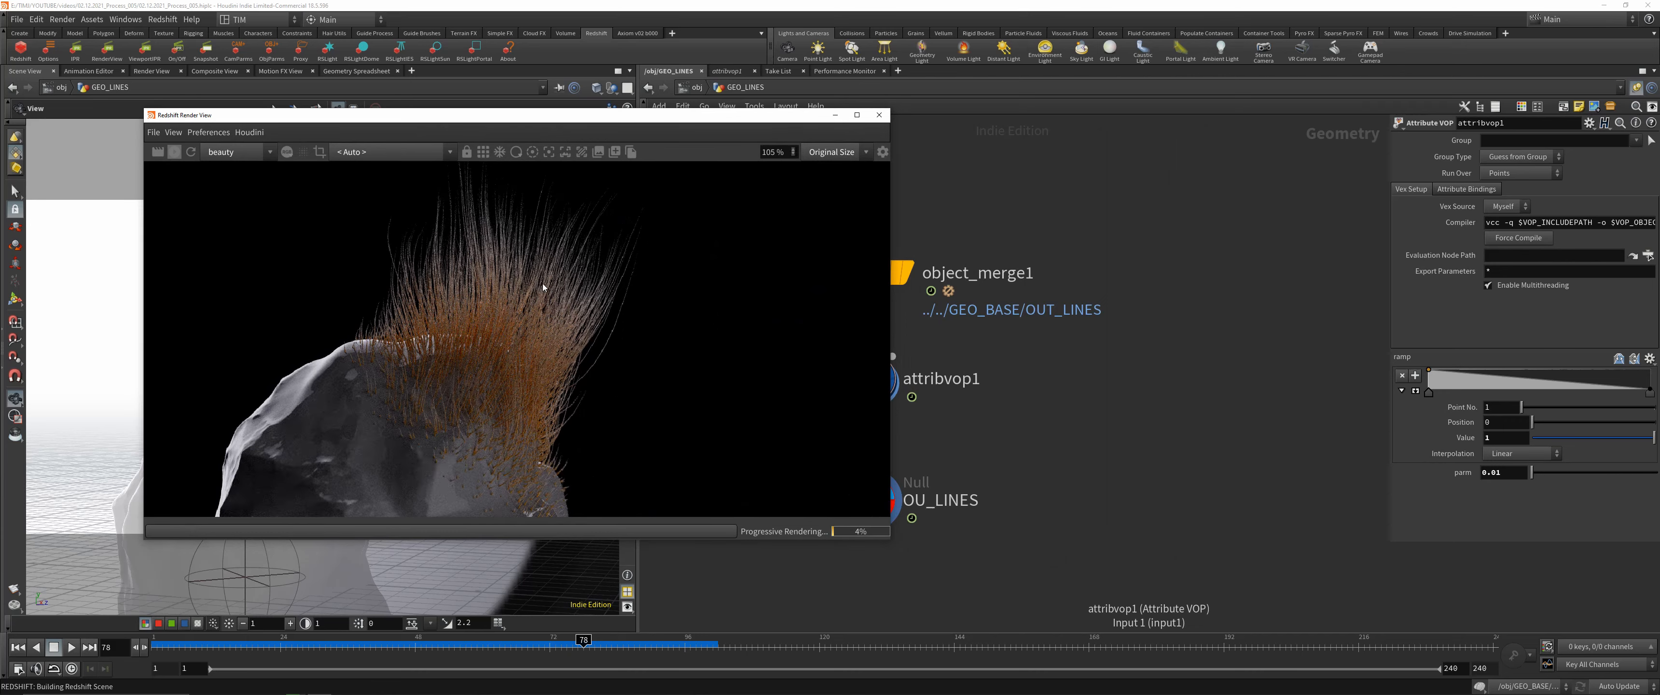
pyautogui.scroll(-3, 544, 287)
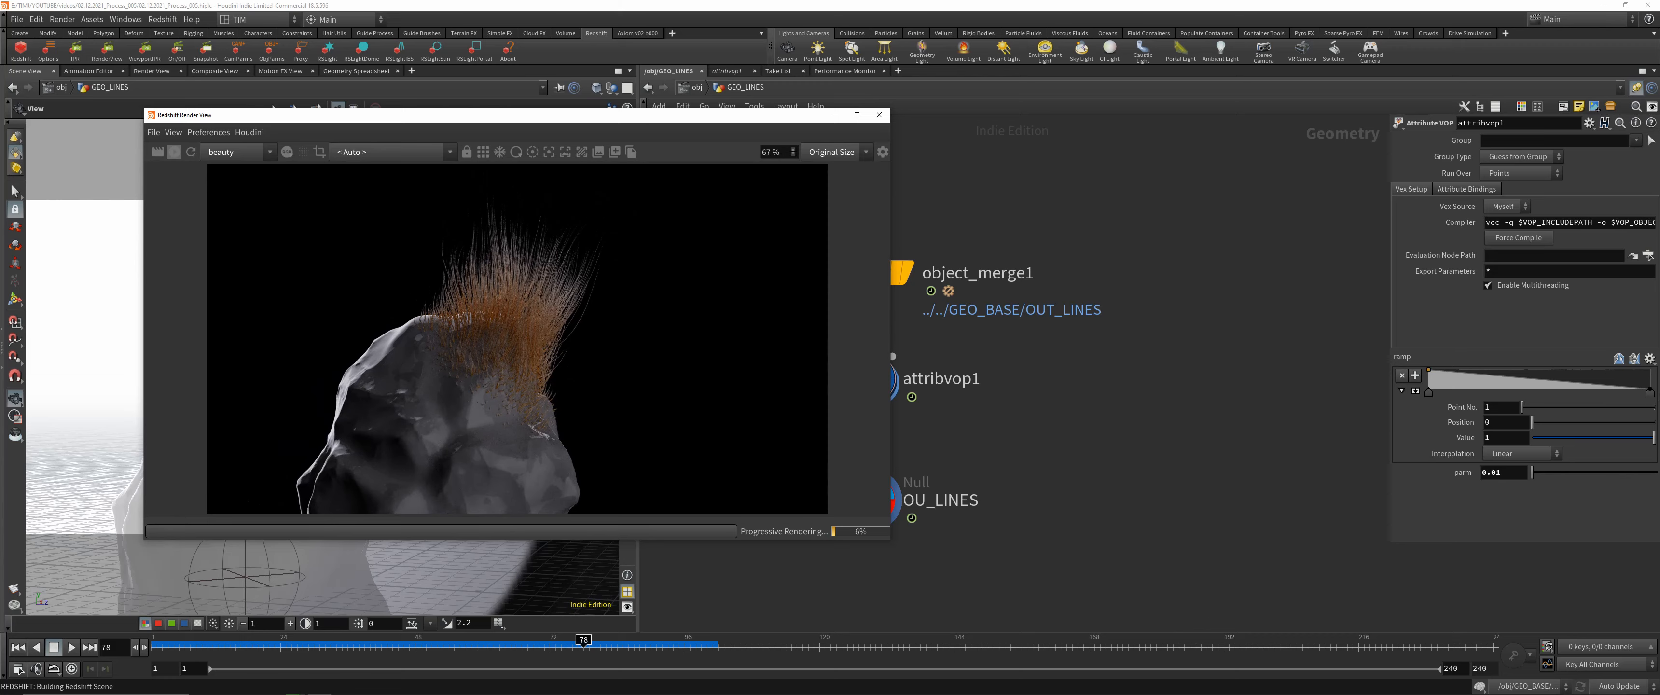
# - Set the value of the thickness ramp's end point to 0.1
pyautogui.click(1650, 391)
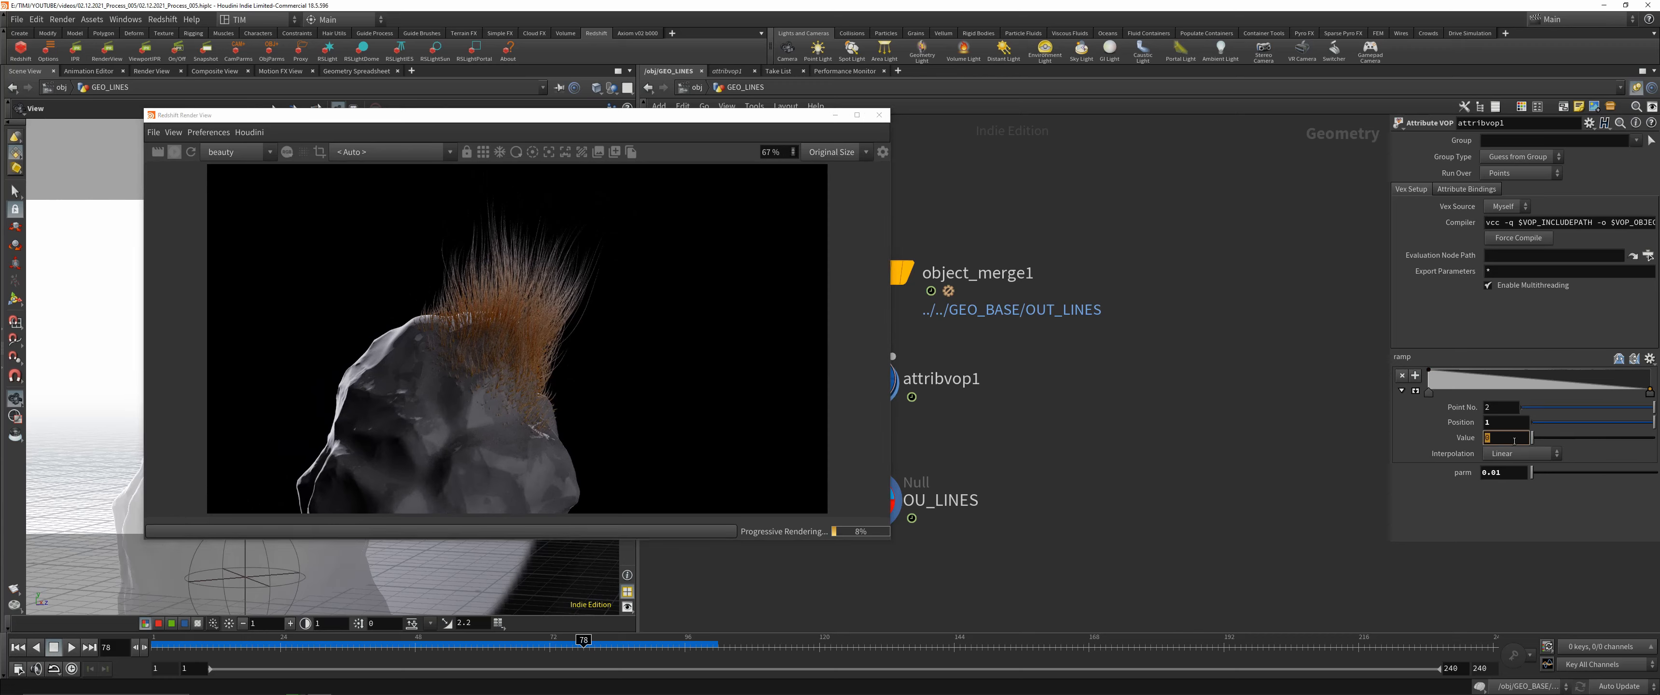
pyautogui.write('0.1')
pyautogui.press('Return')
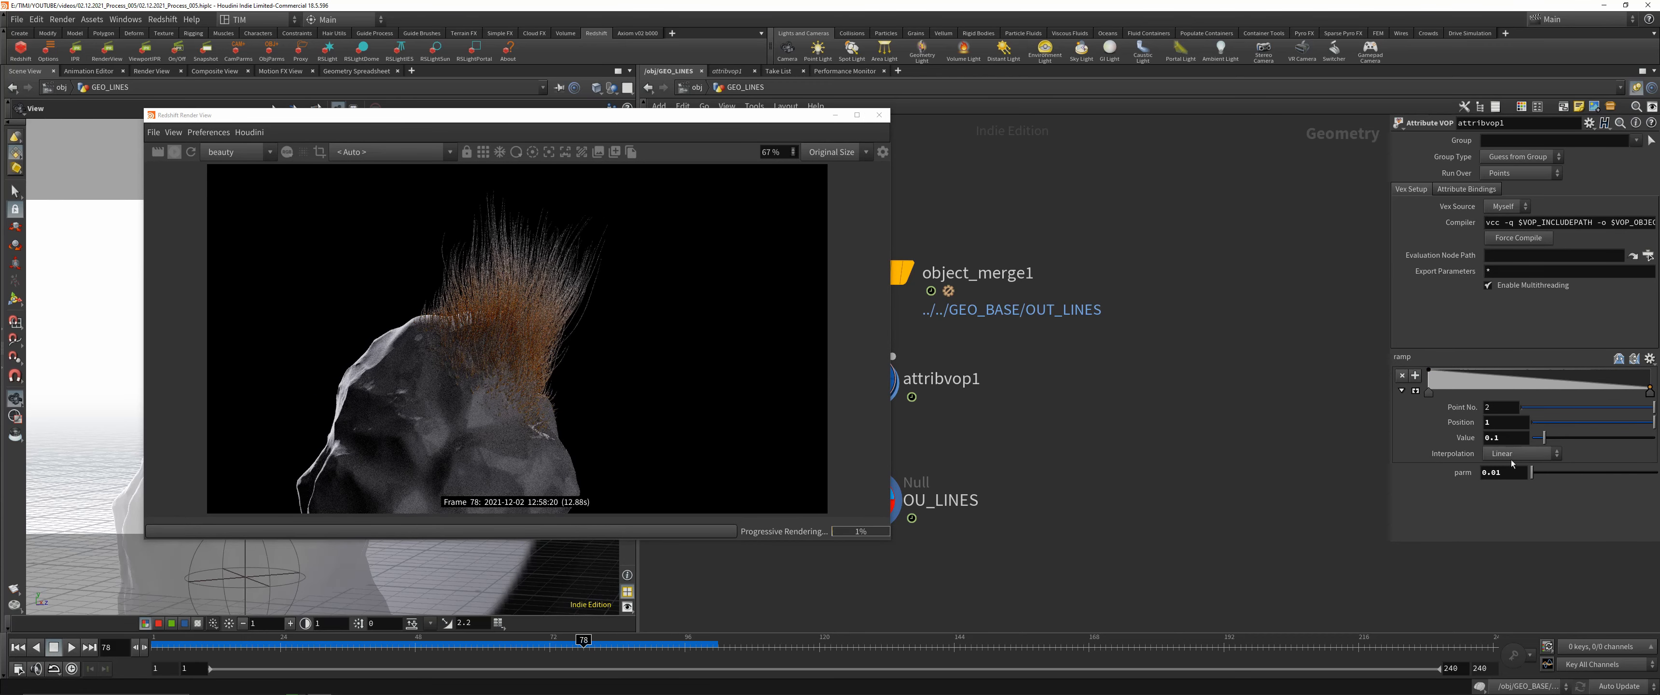
# - Examine the strand tips up close with a render region and turn the region off again
pyautogui.scroll(4, 563, 188)
pyautogui.moveTo(543, 194); pyautogui.dragTo(738, 411)
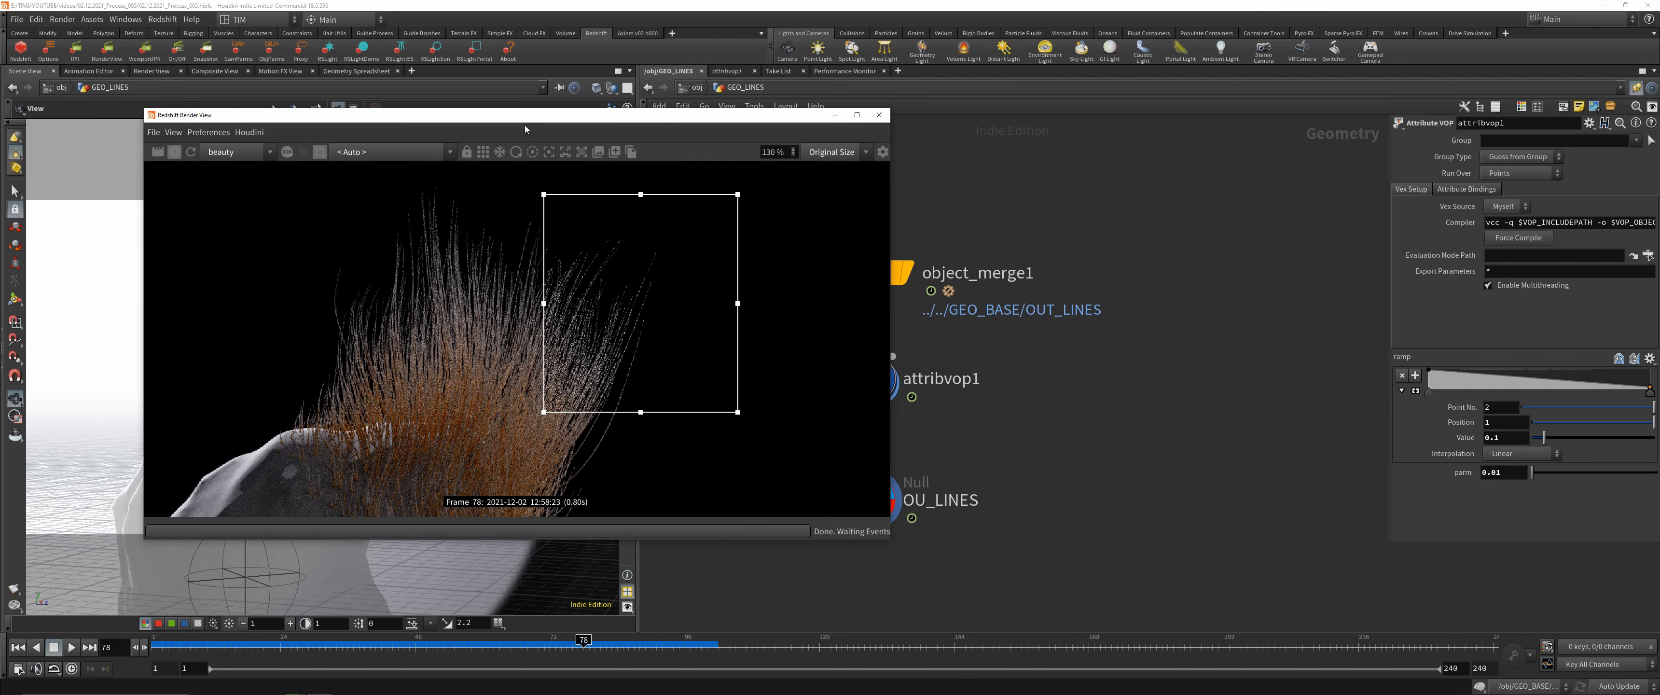
pyautogui.click(488, 158)
pyautogui.scroll(-3, 464, 200)
pyautogui.click(320, 152)
# - Add a ramp point at about 0.48 with value 0.875, and set the end point's interpolation to B-Spline
pyautogui.click(1535, 383)
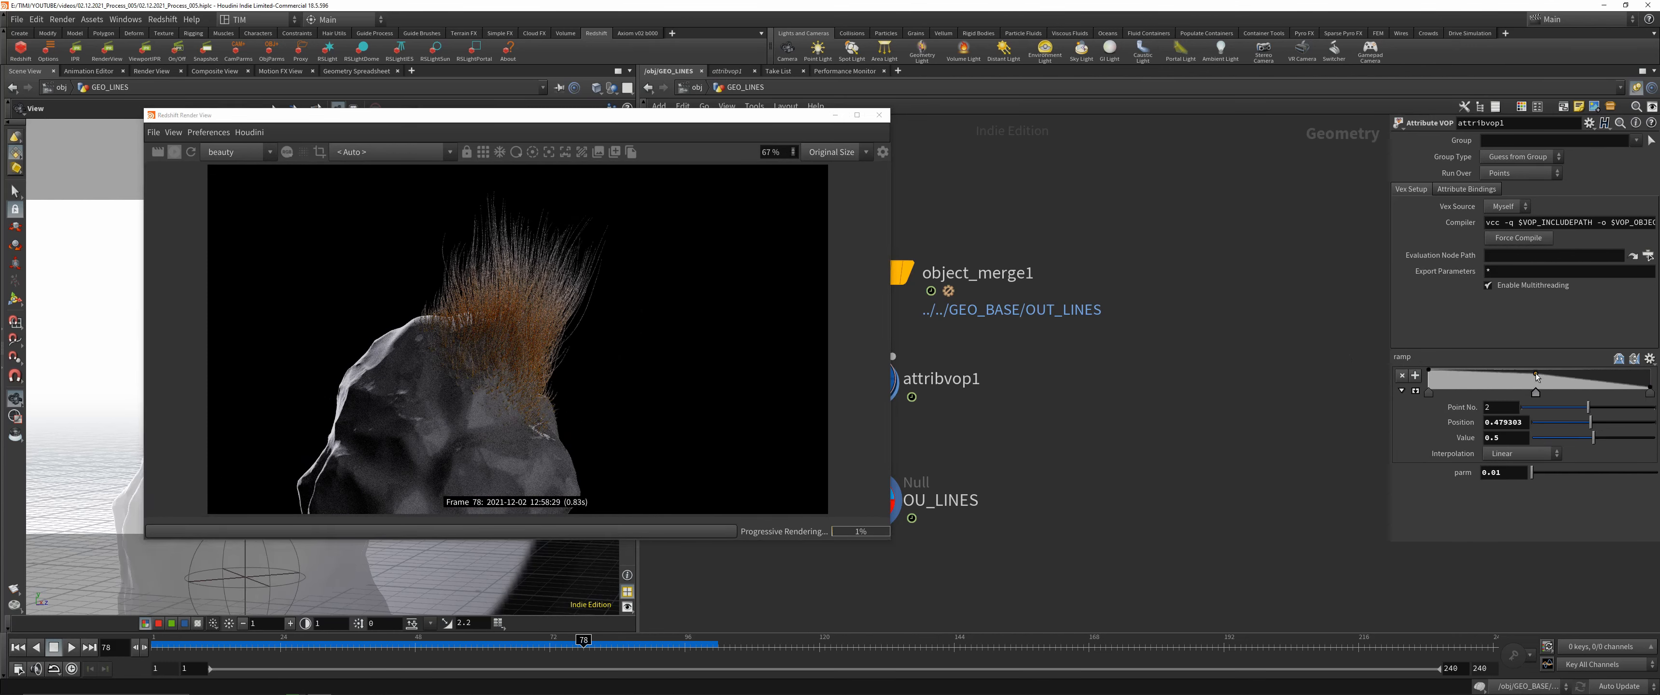
pyautogui.click(1650, 391)
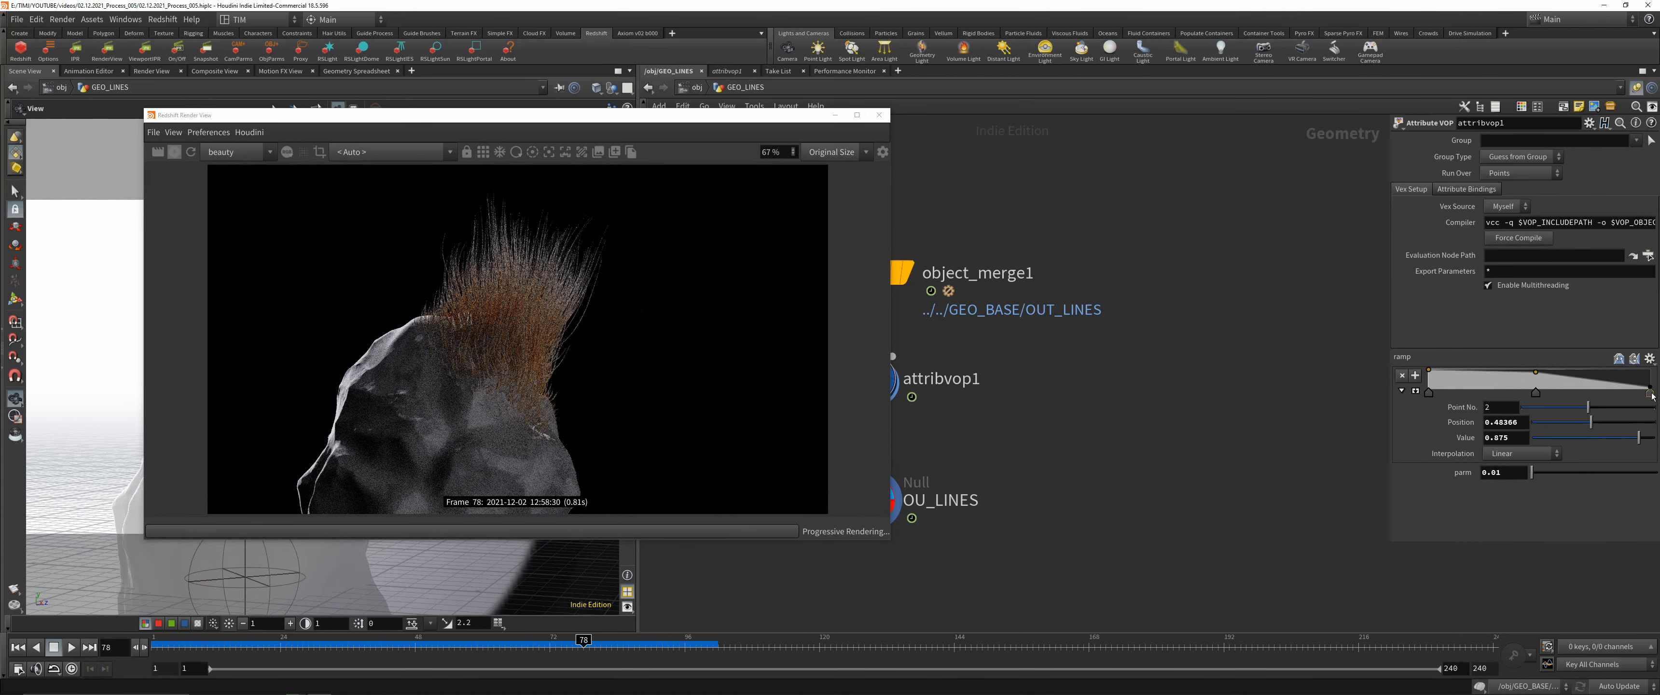
pyautogui.click(1521, 453)
pyautogui.click(1502, 534)
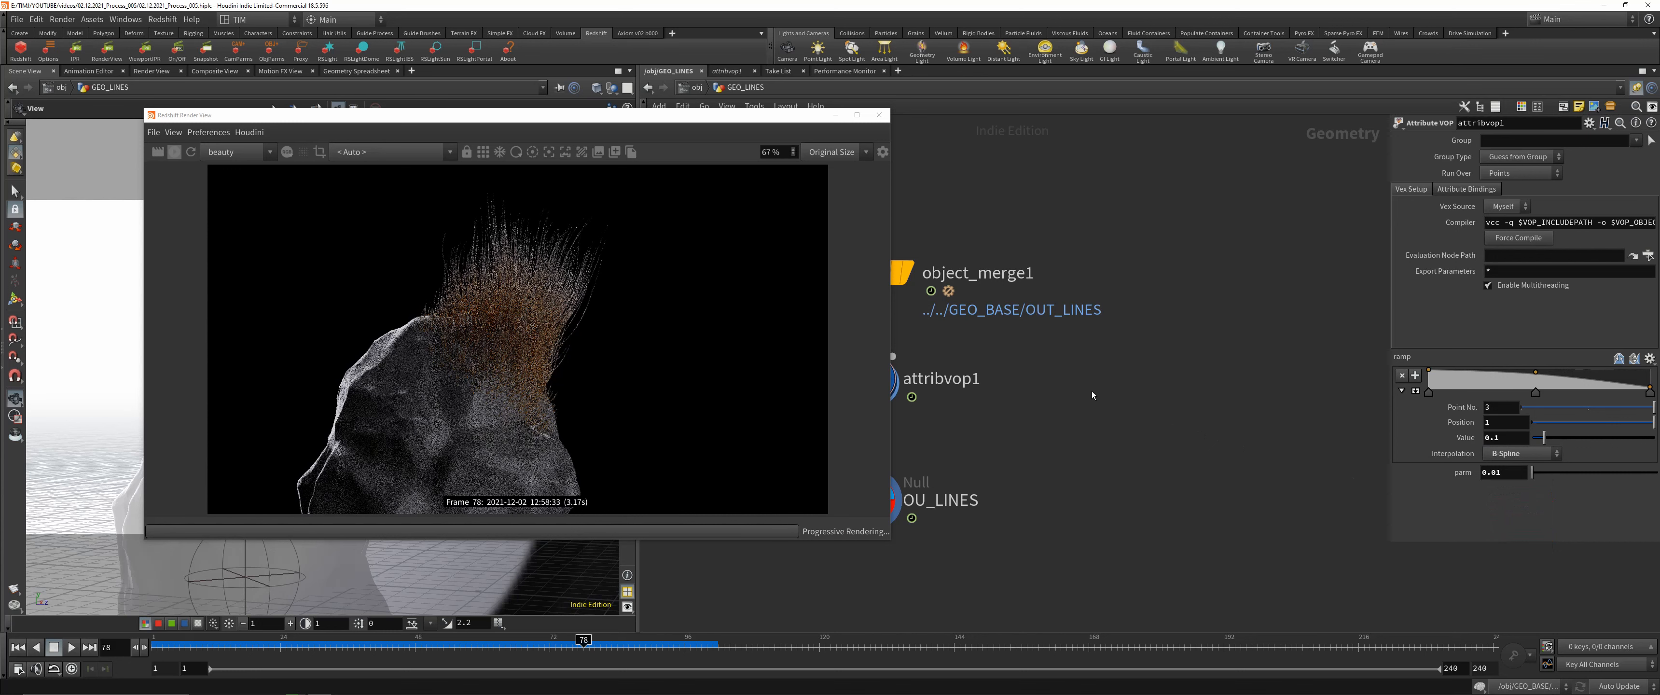
# - Save the scene and close the Redshift Render View
pyautogui.hotkey('ctrl', 's')
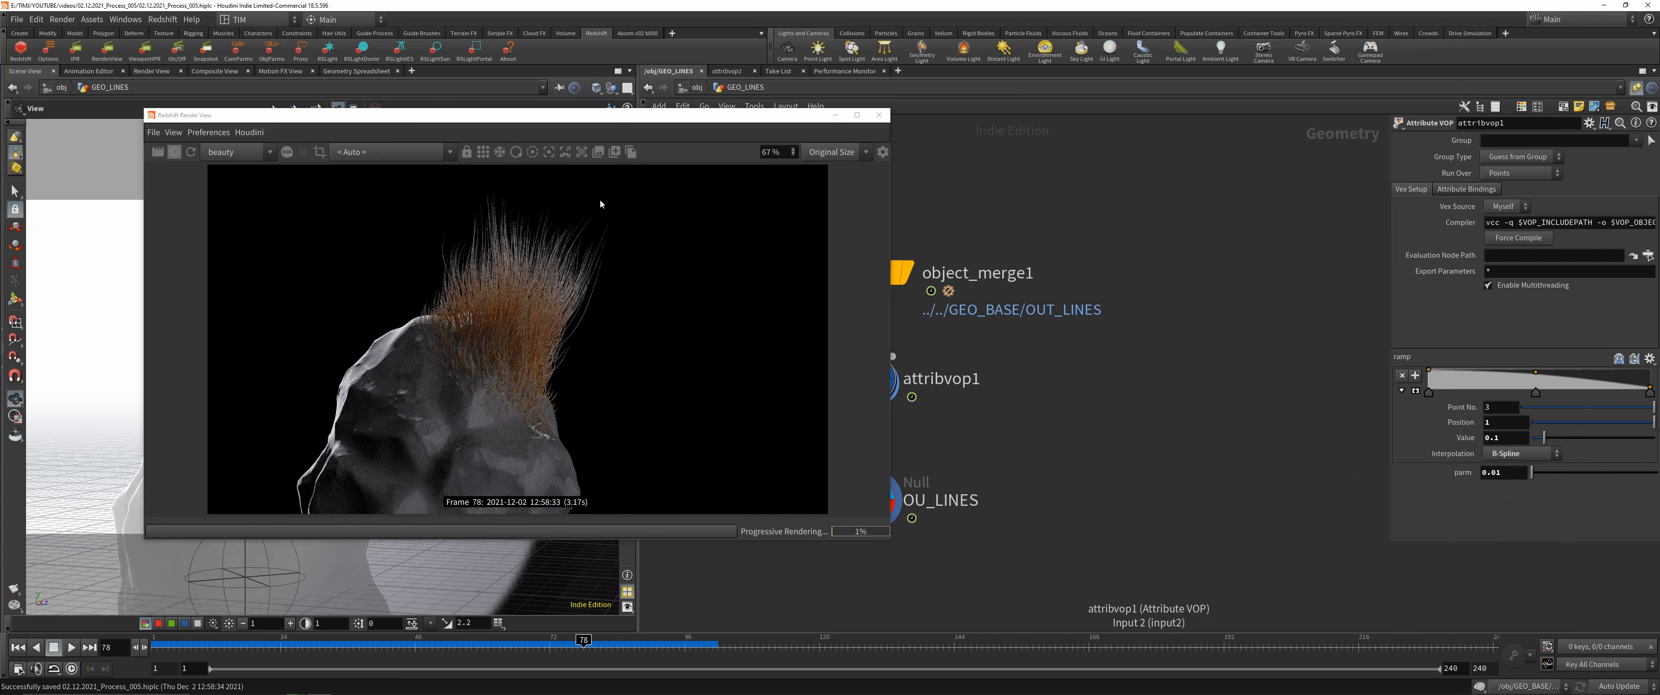
pyautogui.scroll(-1, 553, 292)
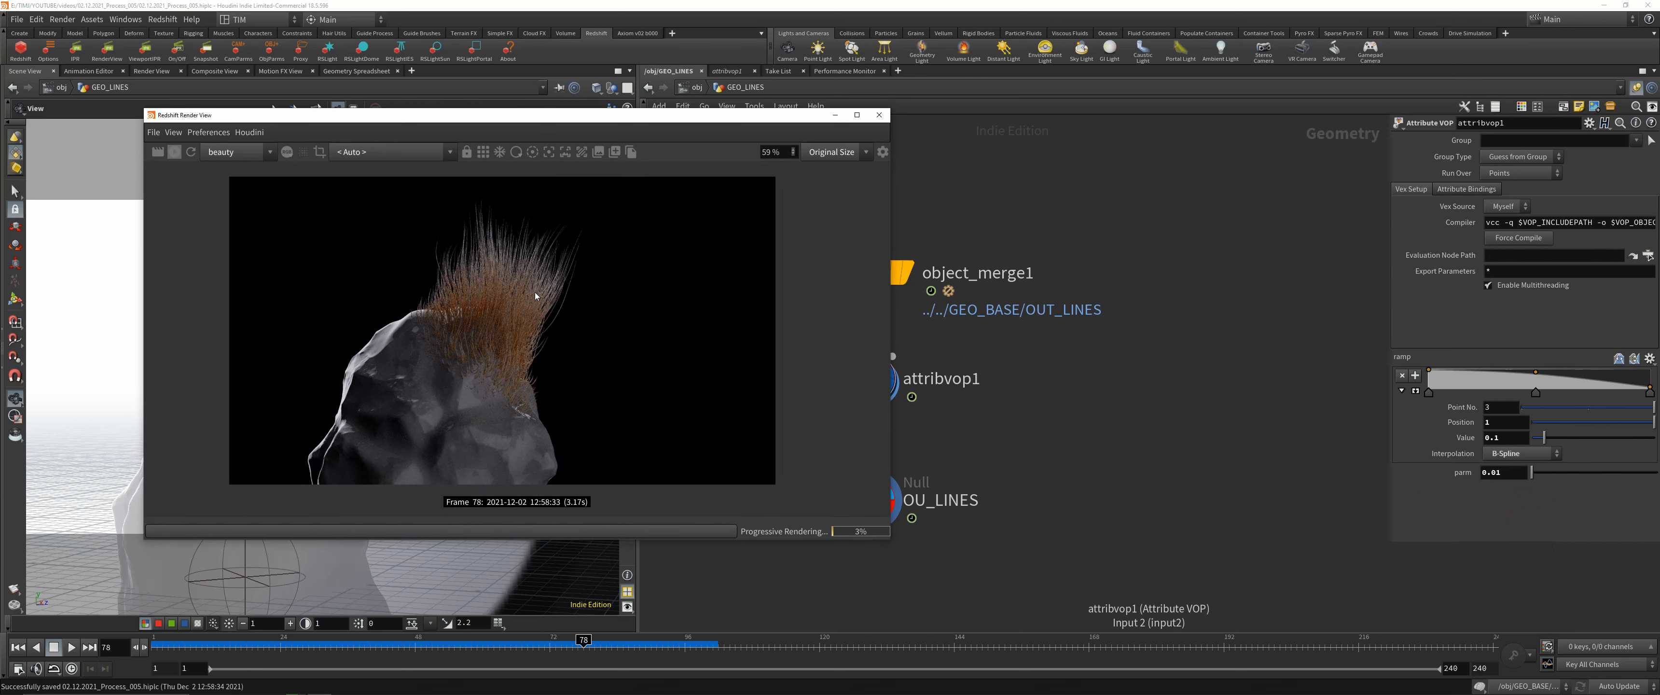
pyautogui.click(879, 115)
# - Open the GEO_BASE network and increase the Force Total Count of scatter1
pyautogui.click(695, 89)
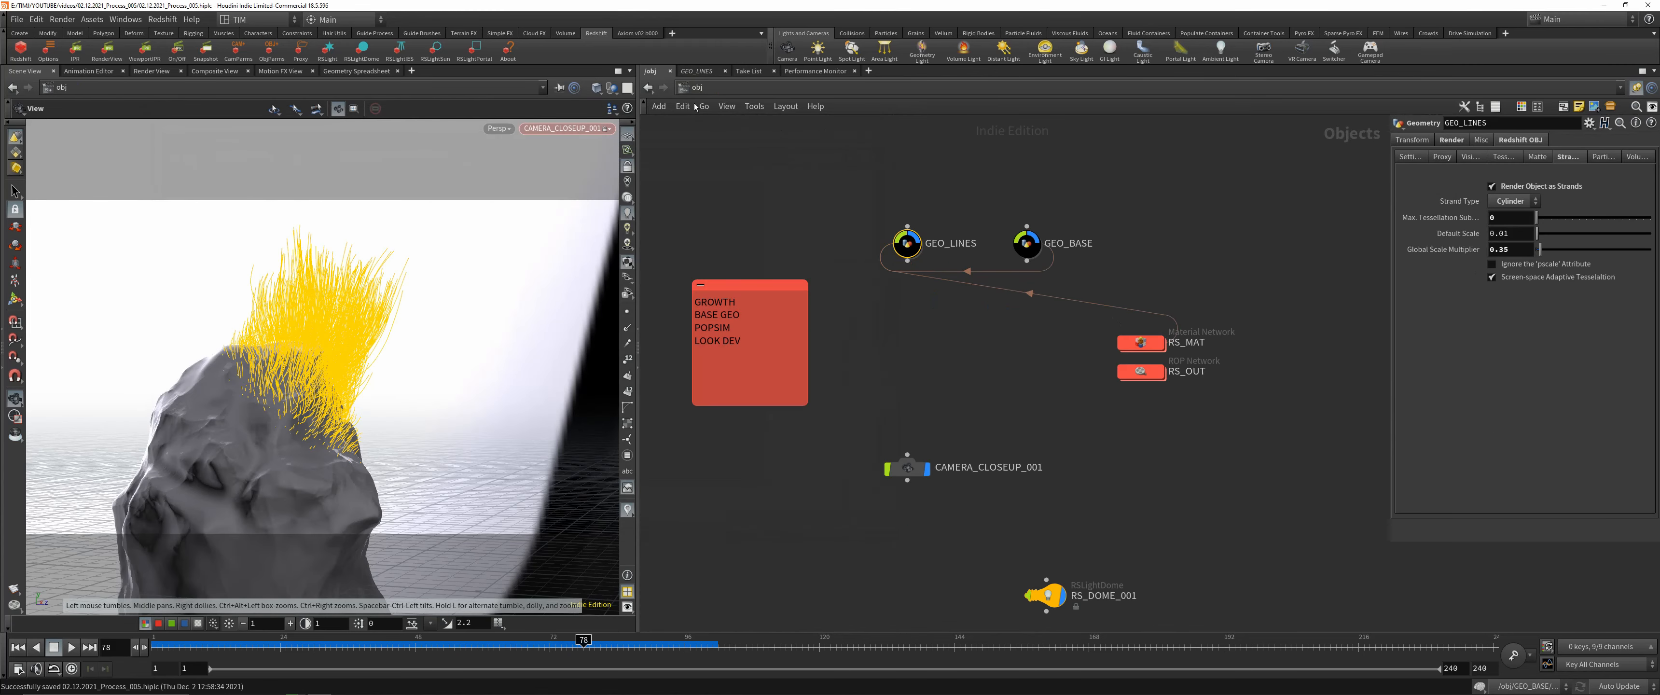
pyautogui.doubleClick(1029, 248)
pyautogui.scroll(-4, 952, 323)
pyautogui.moveTo(832, 130); pyautogui.dragTo(874, 258, button='middle')
pyautogui.scroll(4, 878, 257)
pyautogui.click(890, 209)
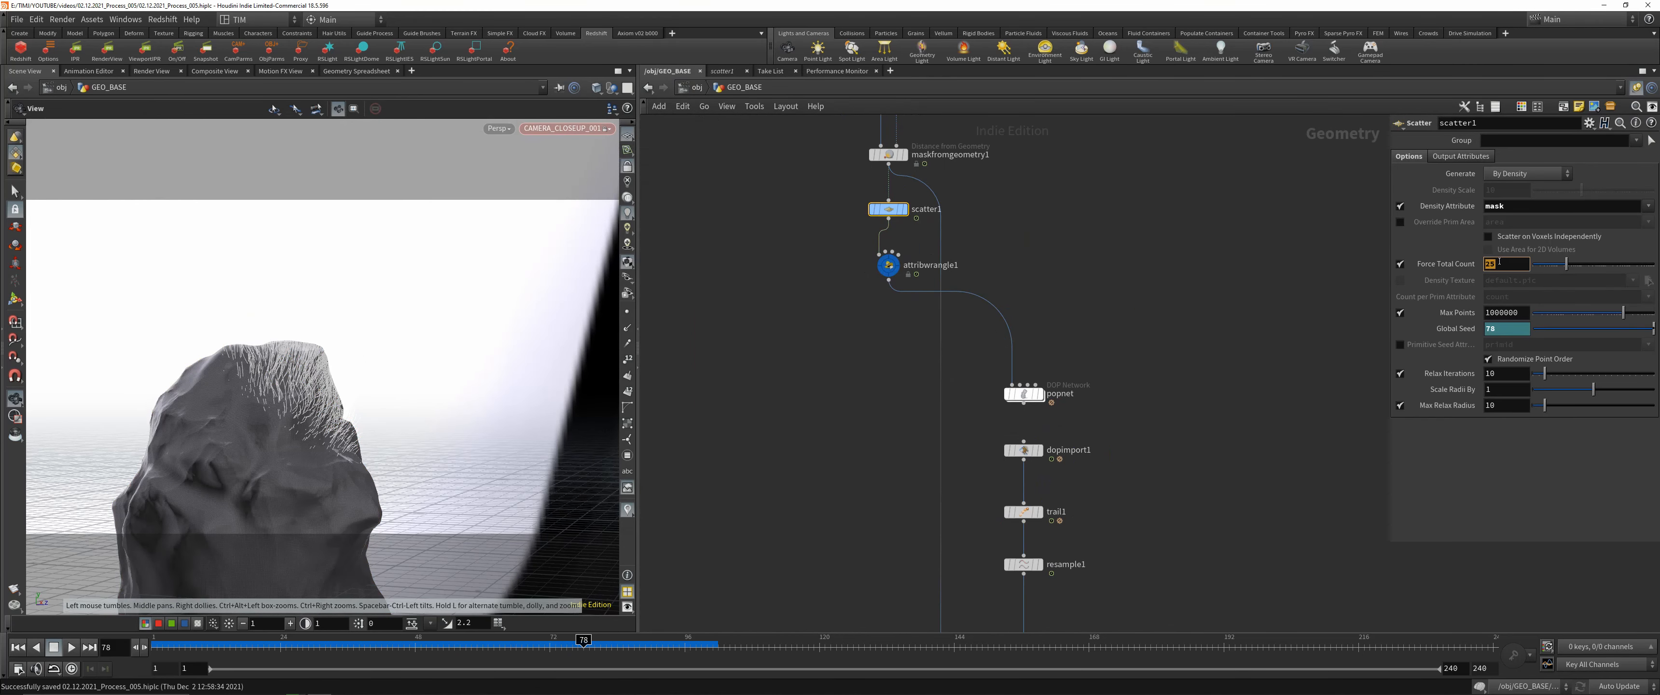
# - Rewind the timeline to frame 1 and display the OUT_LINES node in GEO_BASE
pyautogui.scroll(-3, 1063, 503)
pyautogui.moveTo(1063, 503); pyautogui.dragTo(1053, 230, button='middle')
pyautogui.scroll(2, 990, 348)
pyautogui.moveTo(914, 481); pyautogui.dragTo(1031, 440)
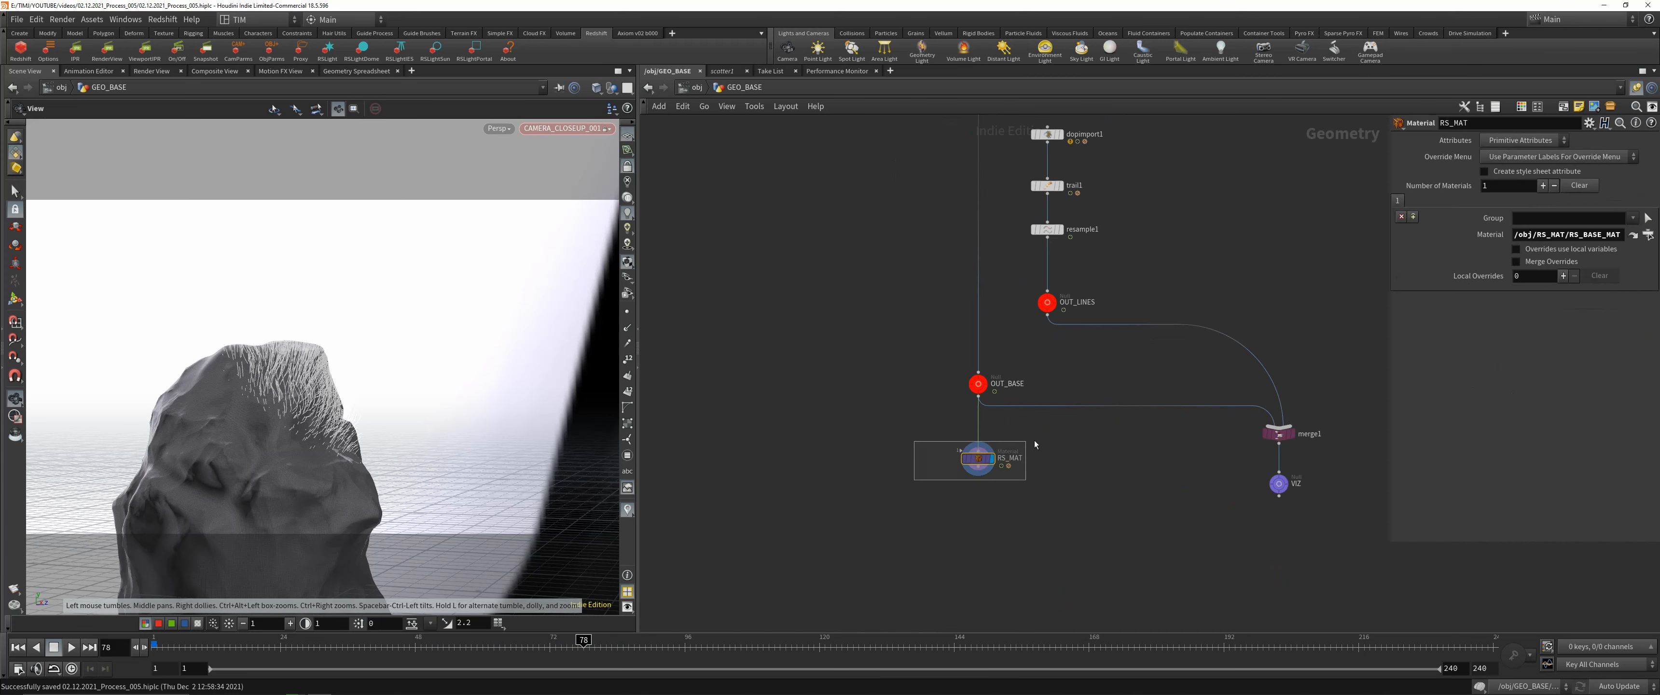
pyautogui.moveTo(1120, 483); pyautogui.dragTo(1031, 470, button='middle')
pyautogui.click(1188, 471)
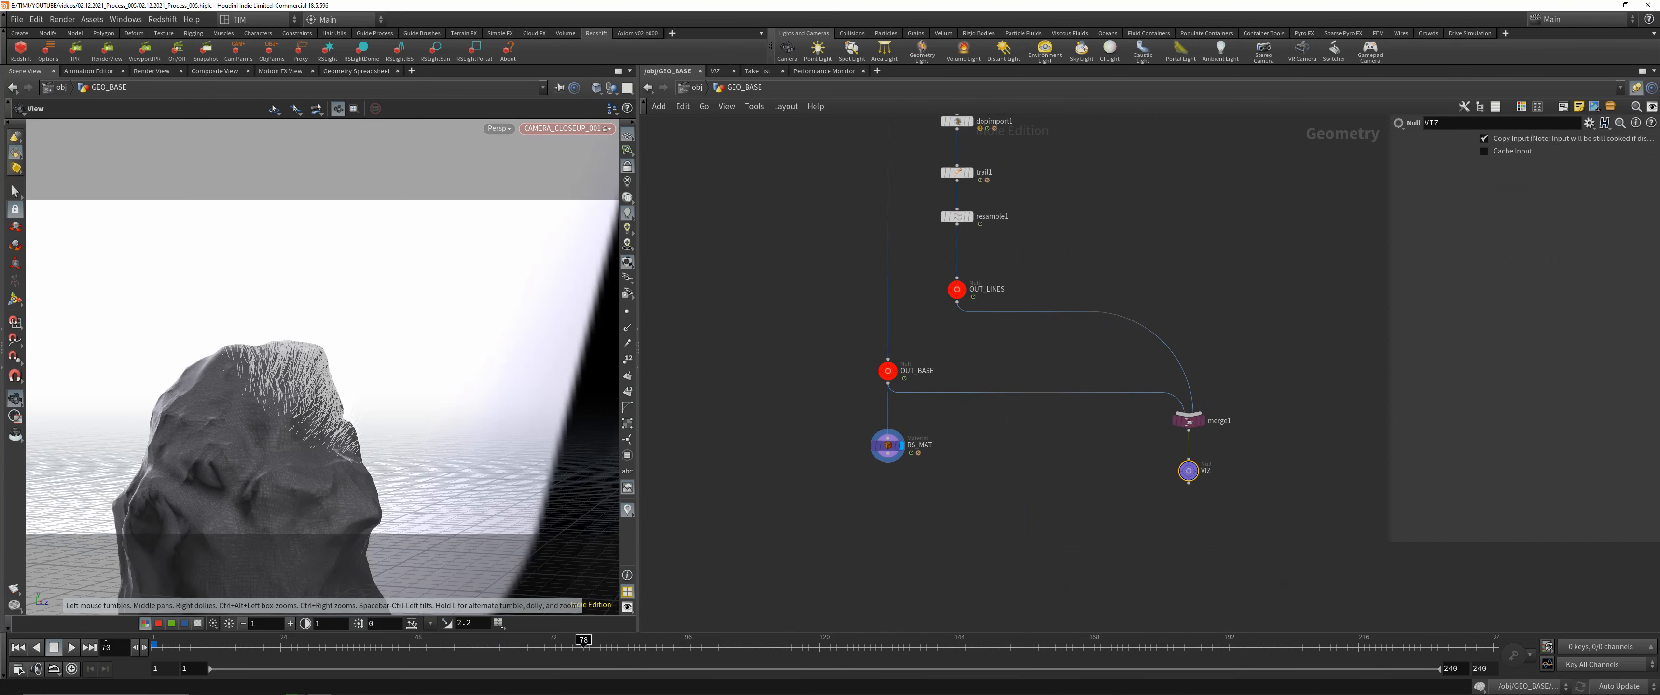
pyautogui.click(18, 647)
pyautogui.click(967, 284)
# - Open popnet's simulation settings, rerun the simulation with simpler viewport lighting, and stop at frame 85
pyautogui.moveTo(1028, 250); pyautogui.dragTo(963, 405, button='middle')
pyautogui.click(882, 198)
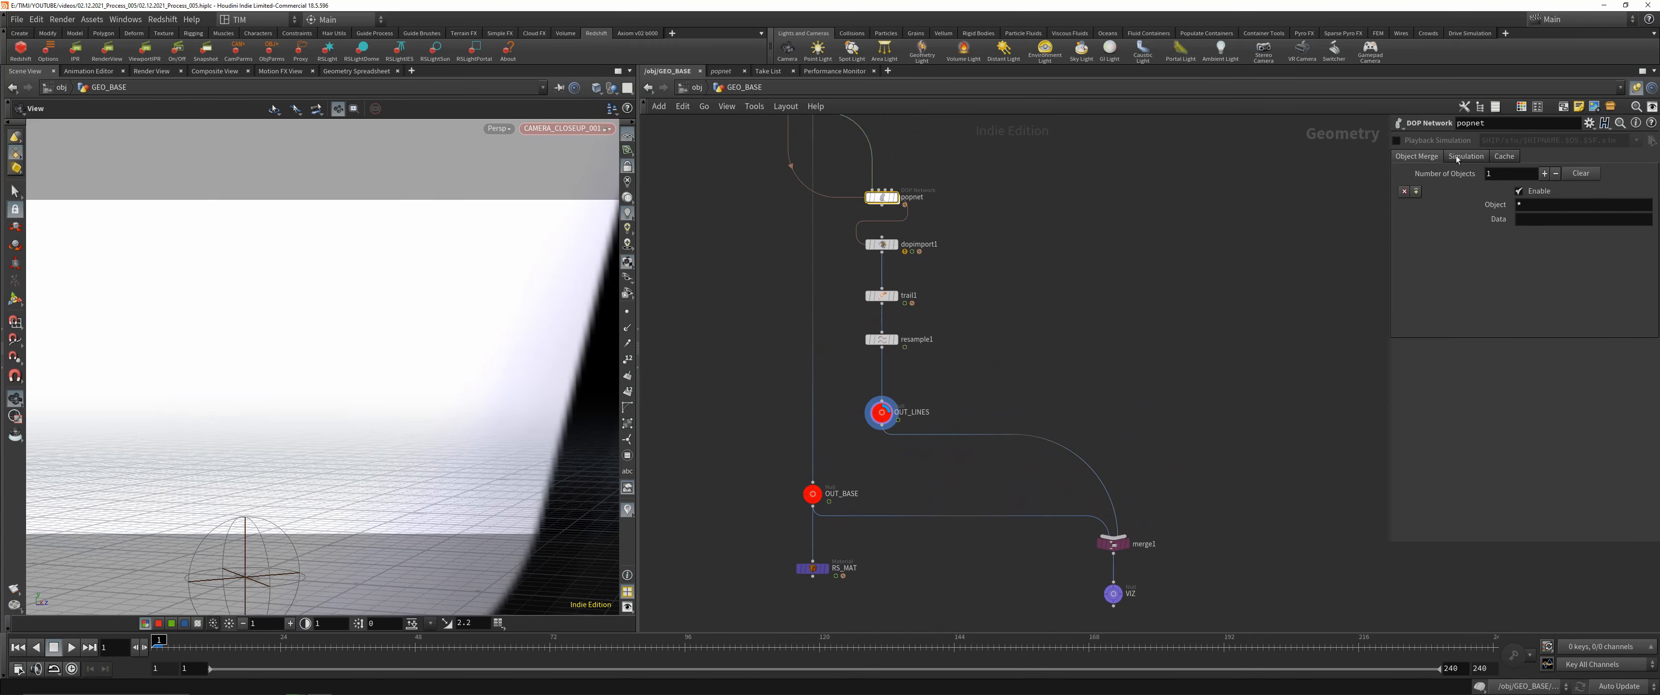
pyautogui.click(1465, 157)
pyautogui.click(71, 648)
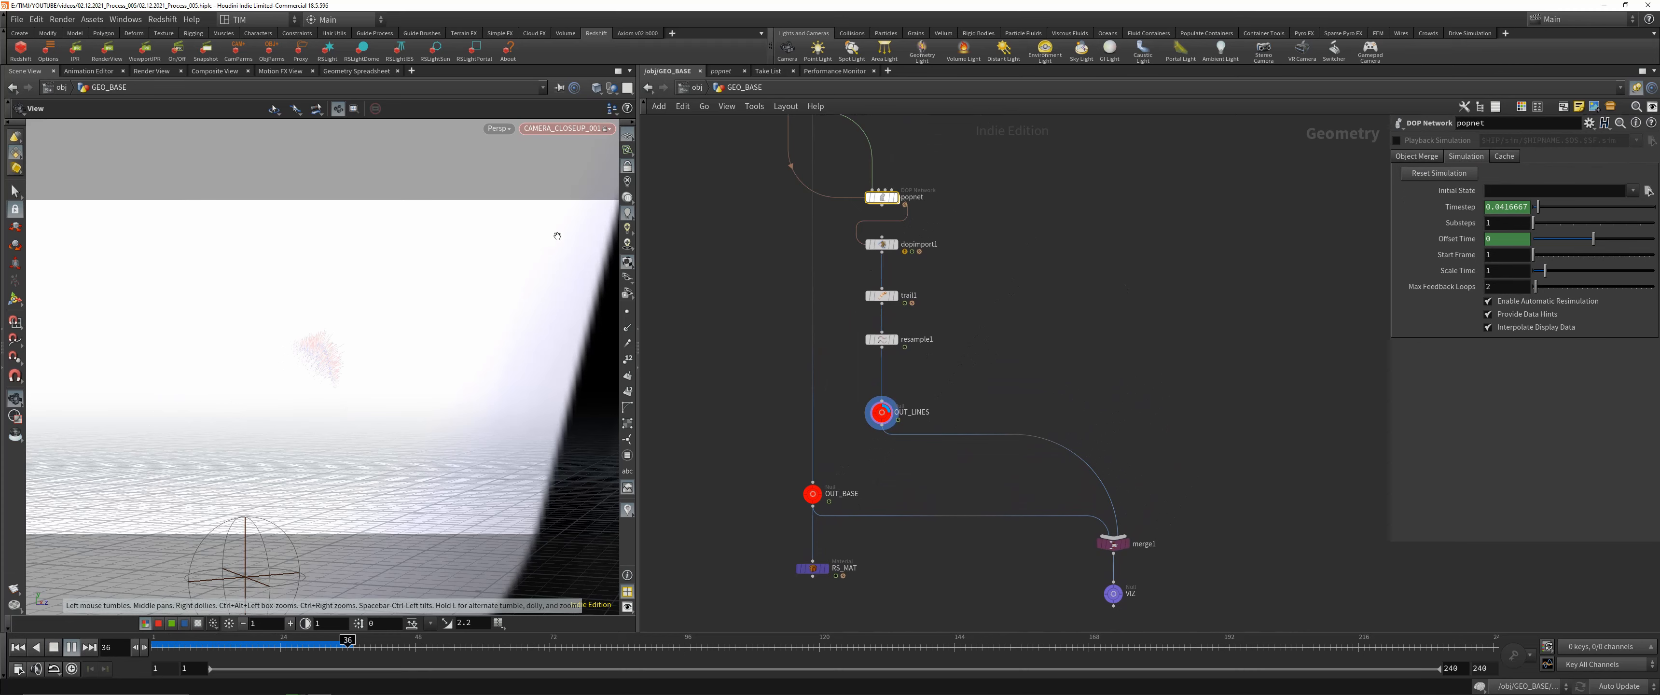
pyautogui.click(627, 198)
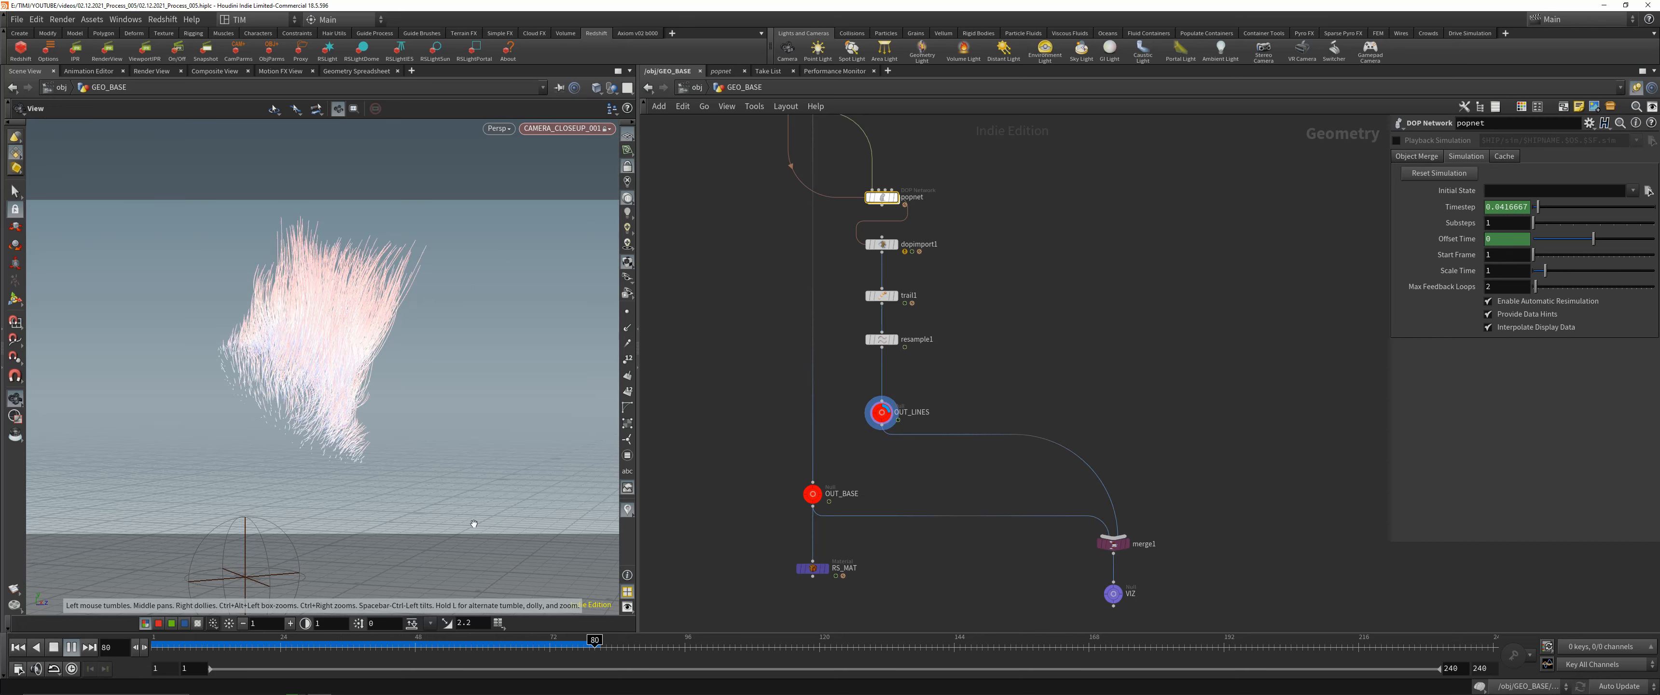
pyautogui.moveTo(258, 643); pyautogui.dragTo(625, 637)
# - Display the RS_MAT node in GEO_BASE again and return to the object level
pyautogui.moveTo(1025, 568); pyautogui.dragTo(1028, 520, button='middle')
pyautogui.click(816, 520)
pyautogui.press('r')
pyautogui.press('u')
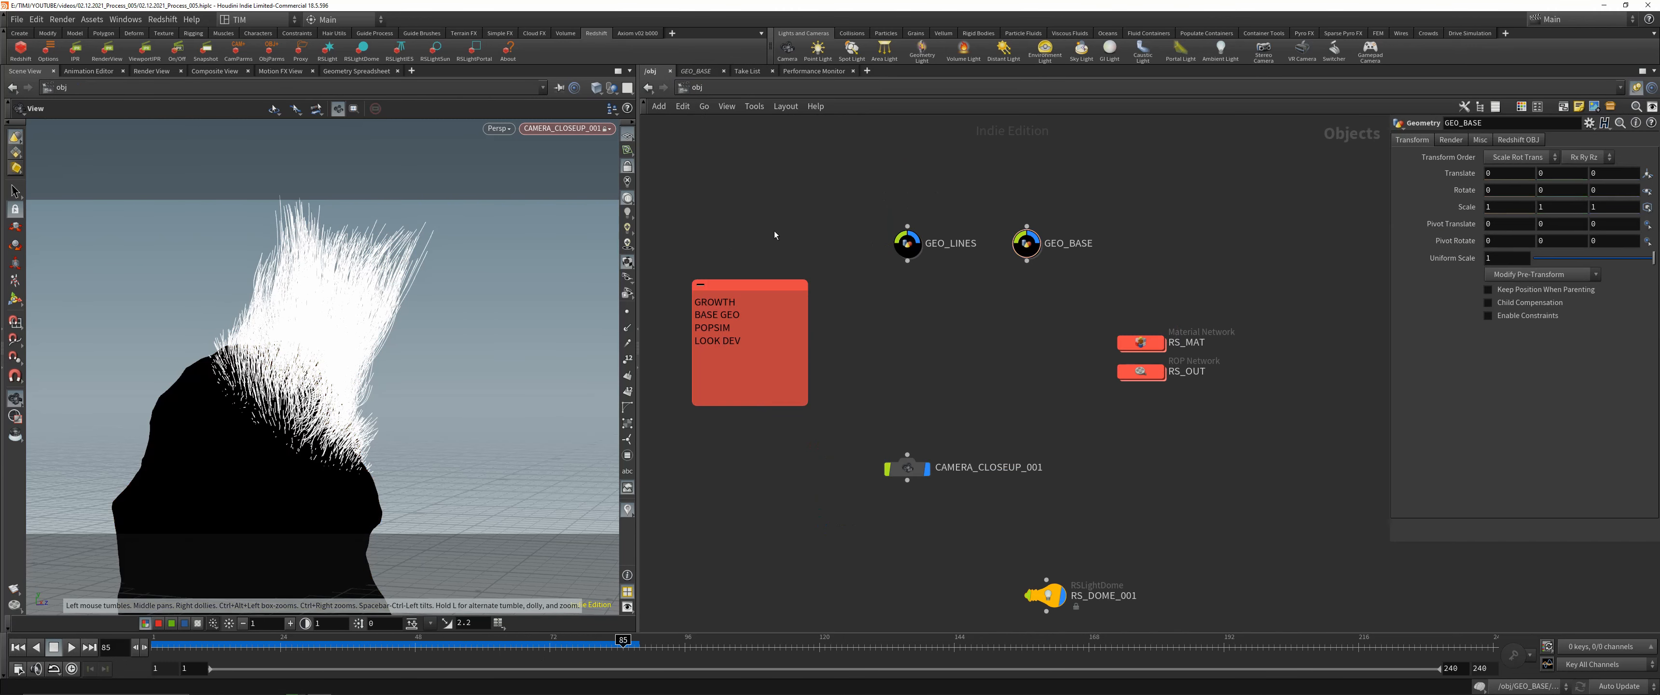
# - Move CAMERA_CLOSEUP_001 slightly upward so the rock and strands sit lower in the frame
pyautogui.click(628, 215)
pyautogui.click(907, 467)
pyautogui.click(15, 299)
pyautogui.moveTo(325, 351); pyautogui.dragTo(334, 329)
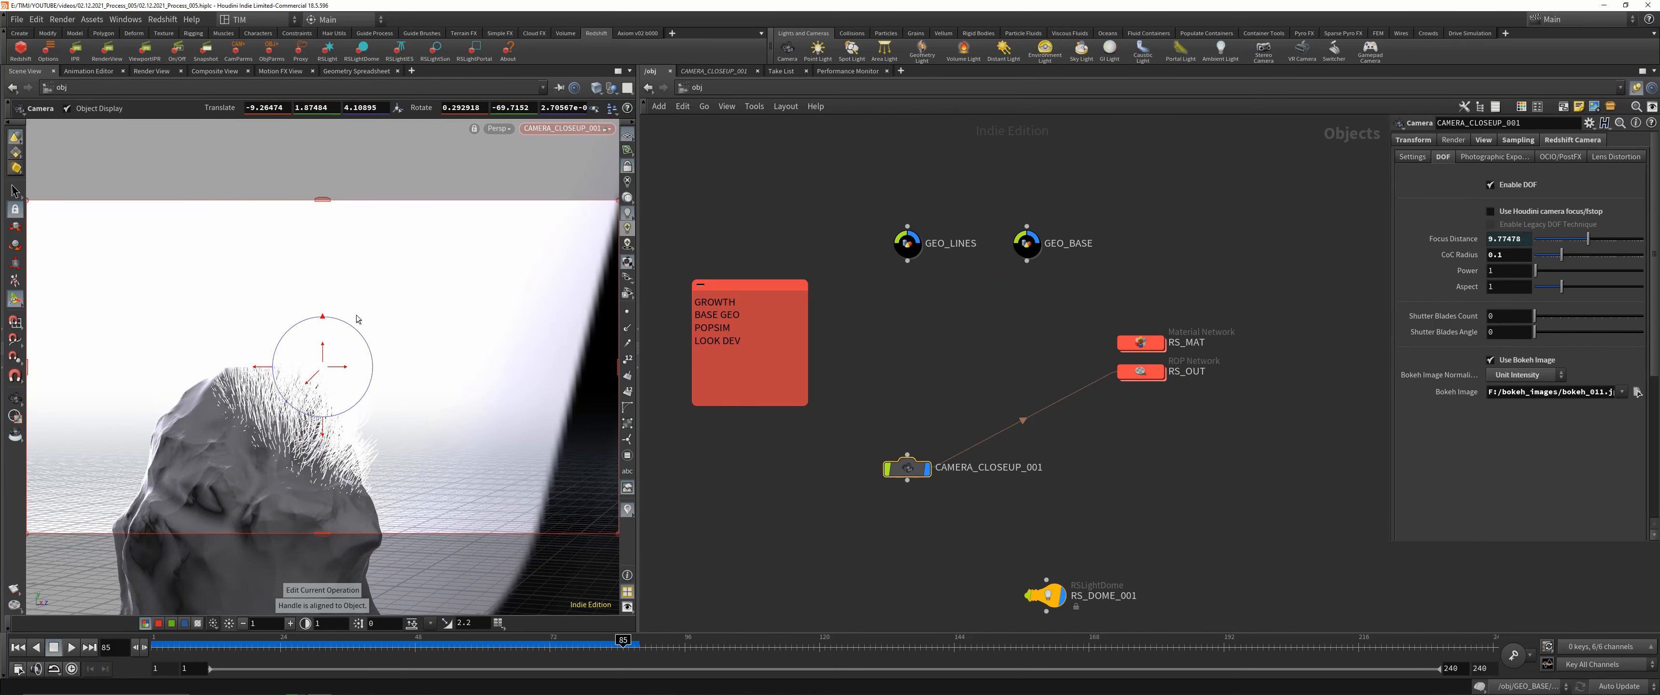
# - Switch back to simple viewport lighting and render frame 85 in the Redshift Render View
pyautogui.click(628, 197)
pyautogui.hotkey('alt', 'shift', 'r')
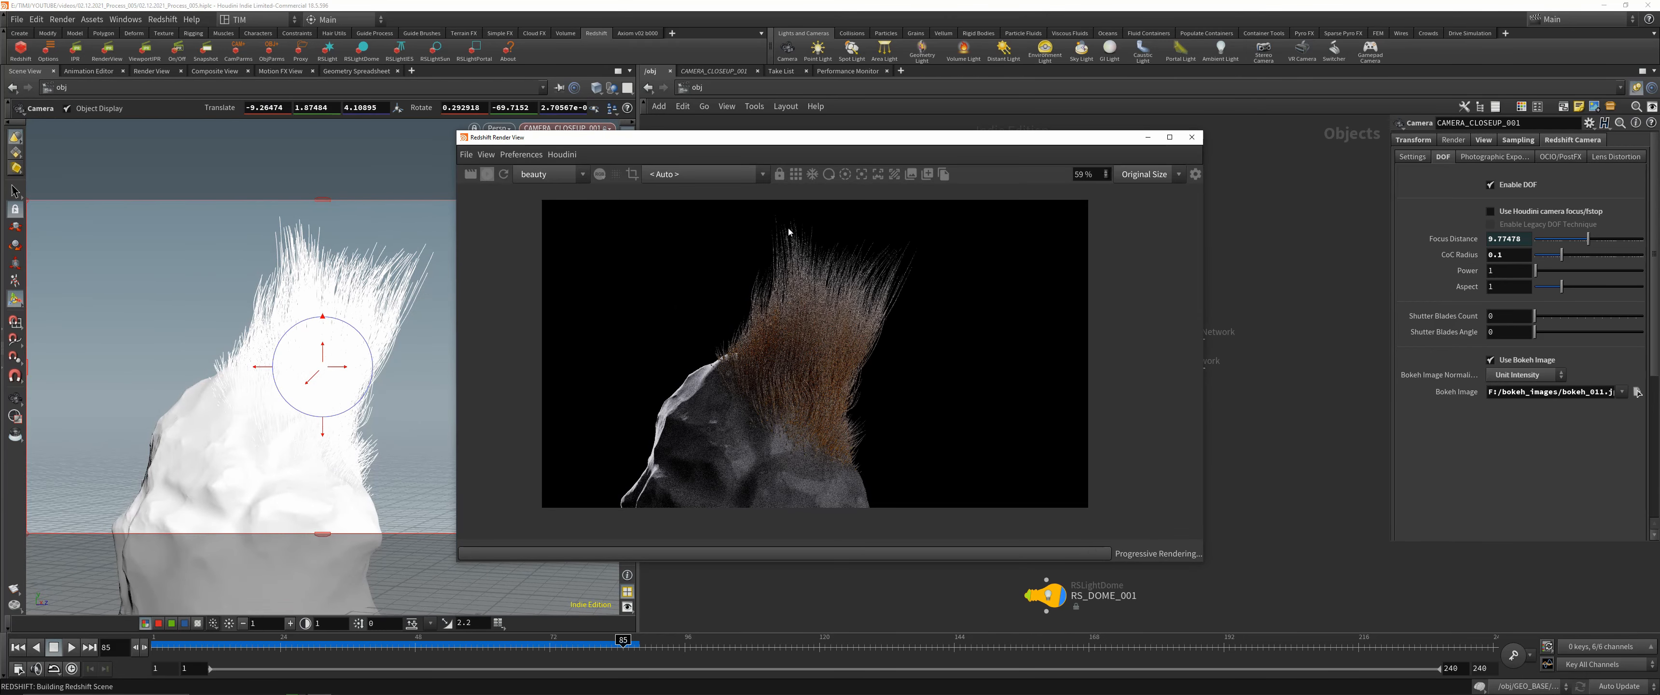
# - Move the Redshift Render View off the node network and open RS_BASE_MAT inside RS_MAT
pyautogui.moveTo(834, 137); pyautogui.dragTo(521, 123)
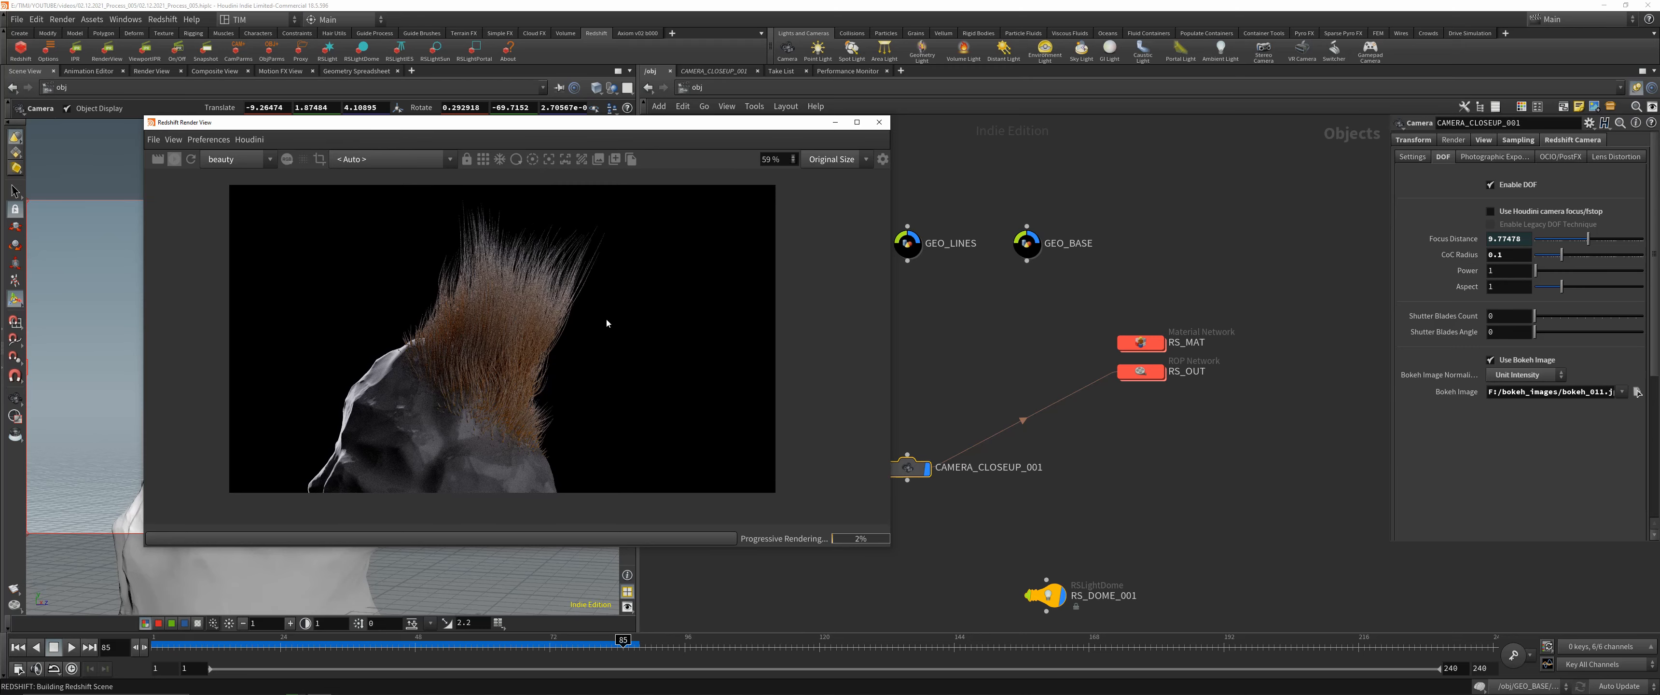
pyautogui.scroll(1, 450, 318)
pyautogui.moveTo(653, 125); pyautogui.dragTo(538, 109)
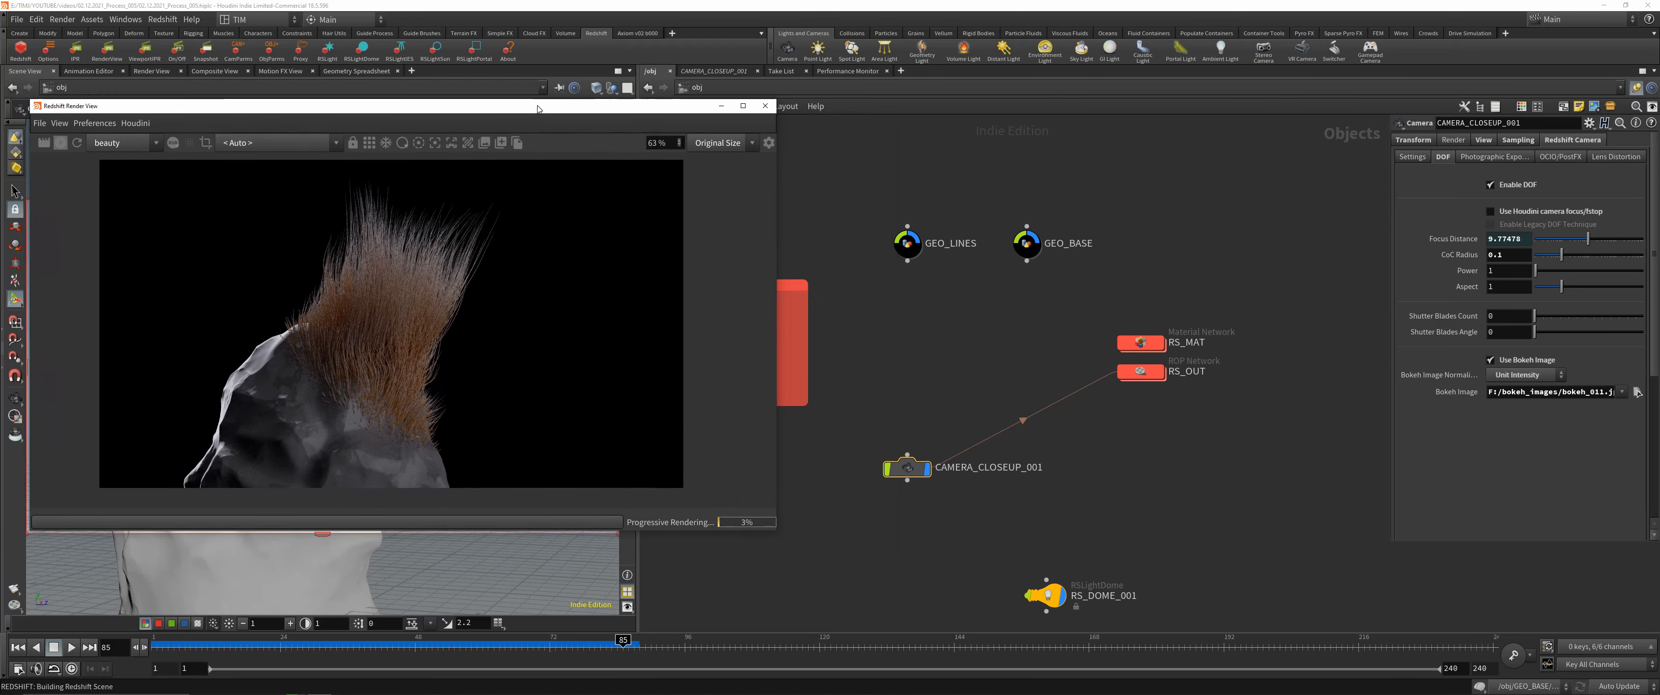
pyautogui.doubleClick(1141, 342)
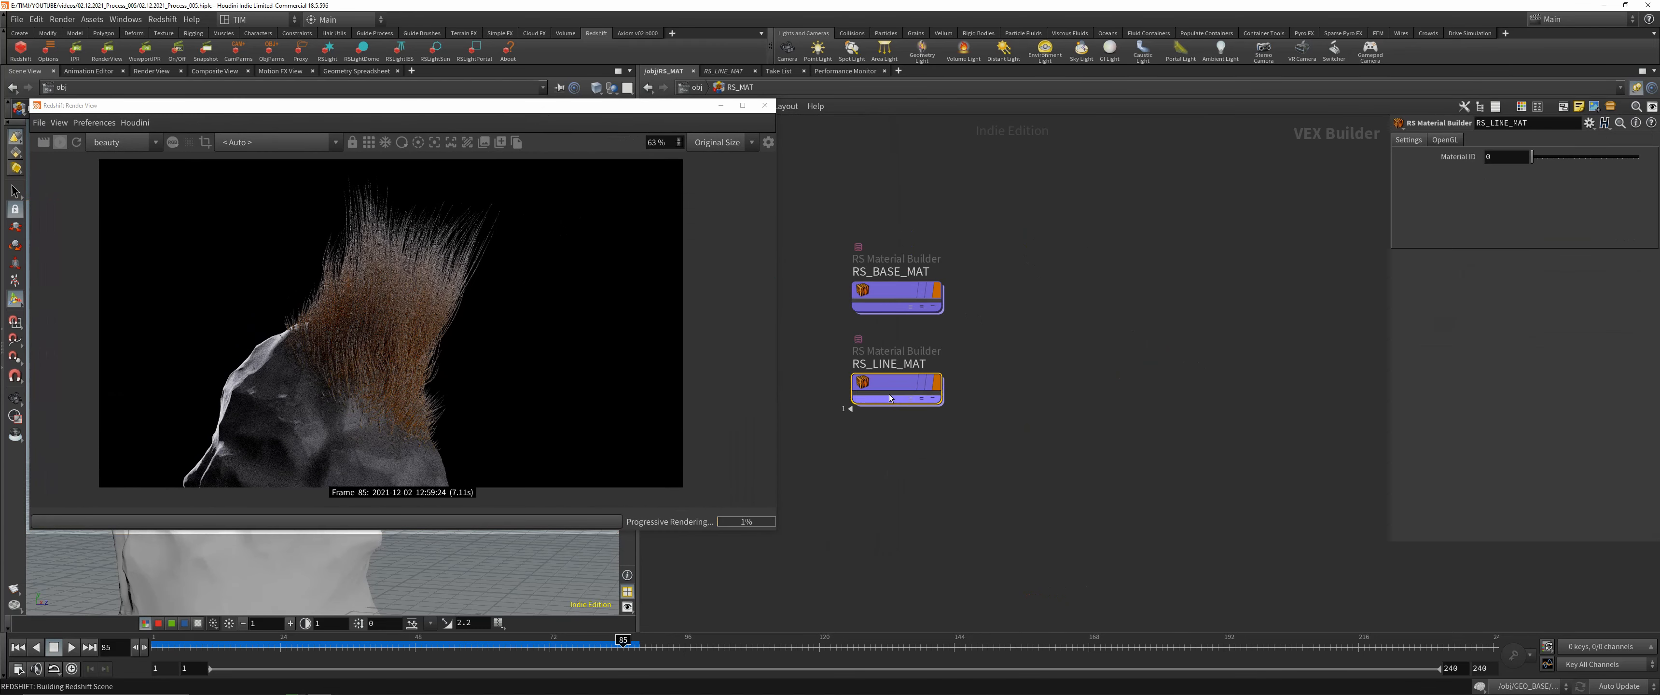
pyautogui.doubleClick(896, 295)
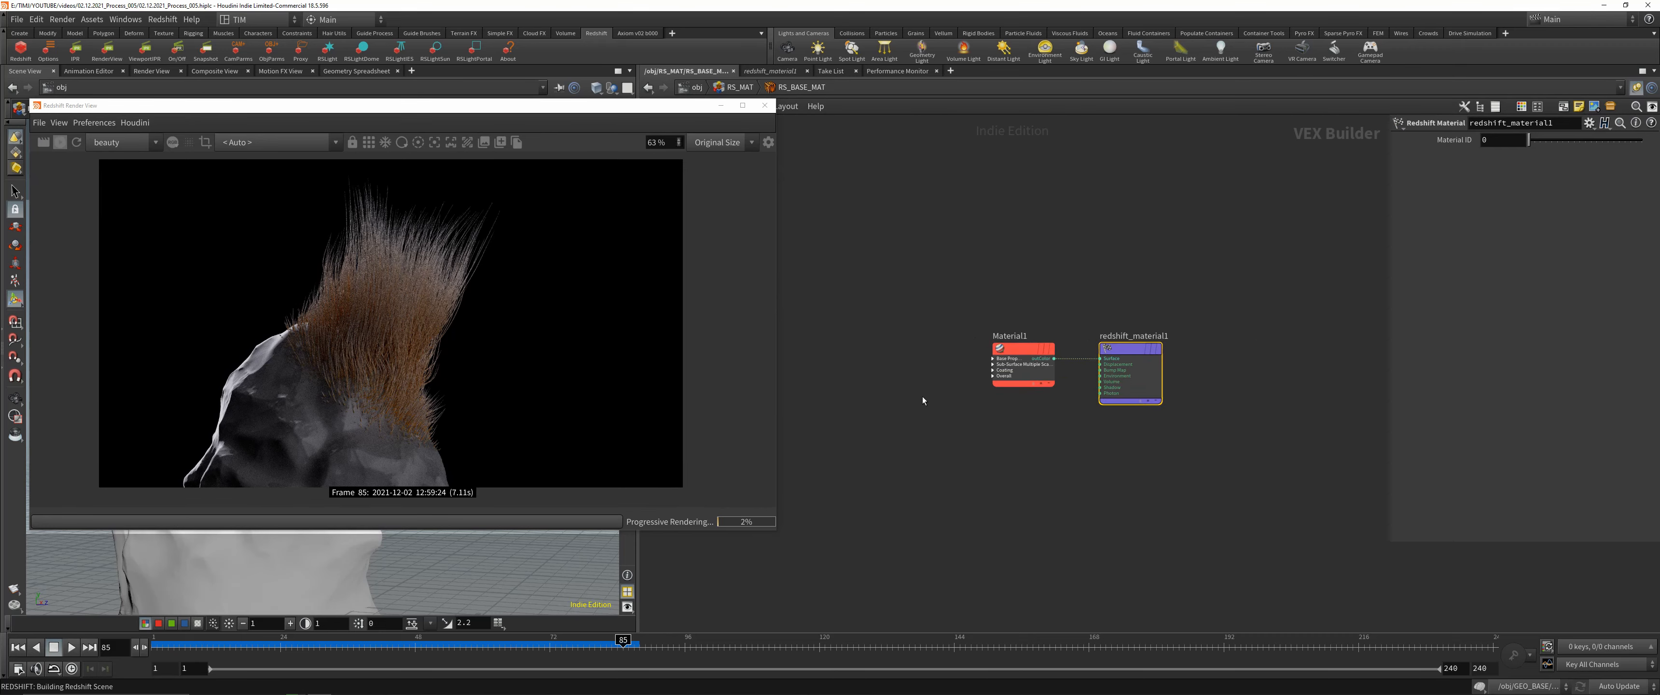
# - Add an RS Maxon Noise node, preview it on the material's surface input, and switch the network wiring to Rounded
pyautogui.press('Tab')
pyautogui.write('max')
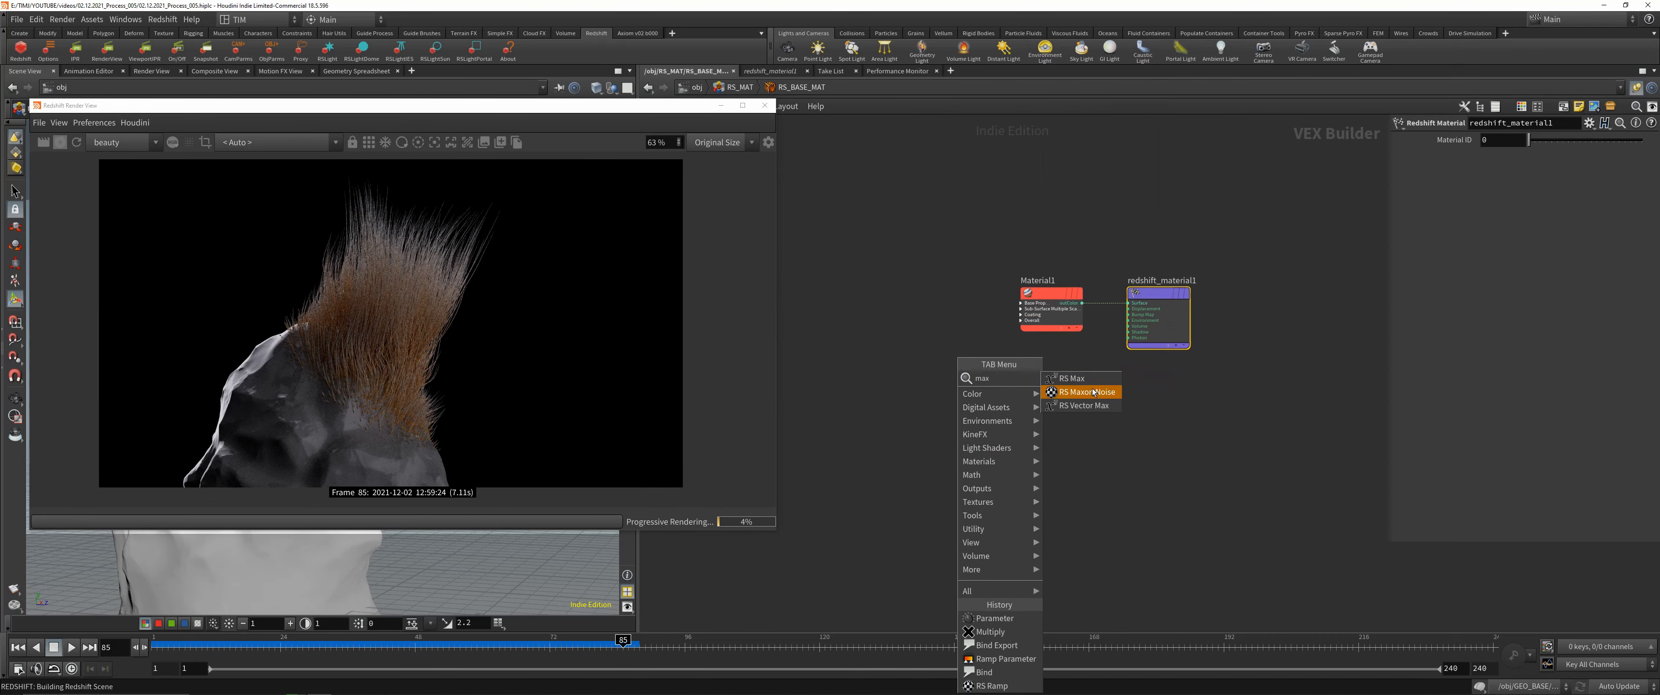
pyautogui.click(1094, 392)
pyautogui.moveTo(1055, 414); pyautogui.dragTo(993, 255)
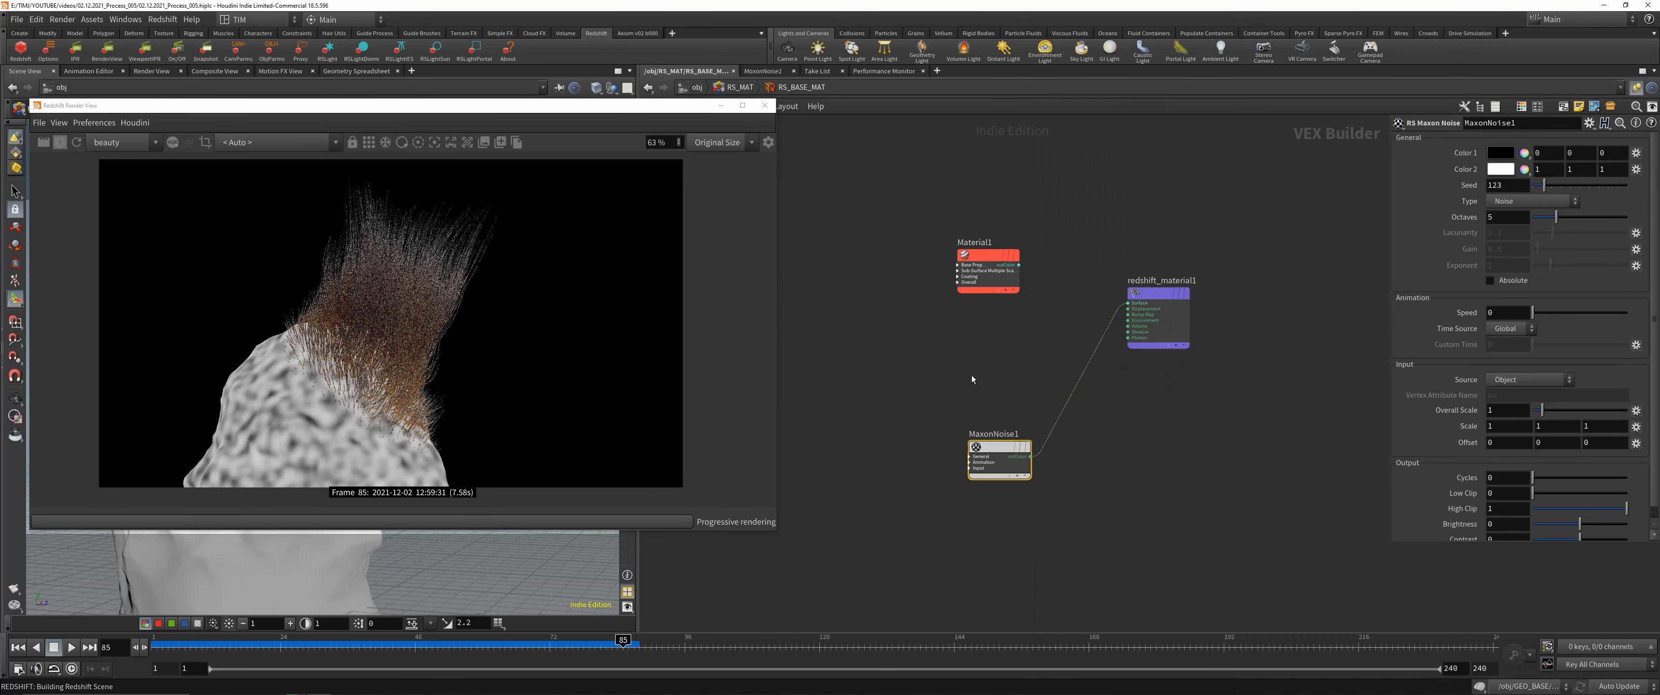
pyautogui.hotkey('shift', 's')
pyautogui.scroll(2, 1012, 387)
# - Set the Maxon noise type to Luka and its overall scale to 3
pyautogui.click(1519, 203)
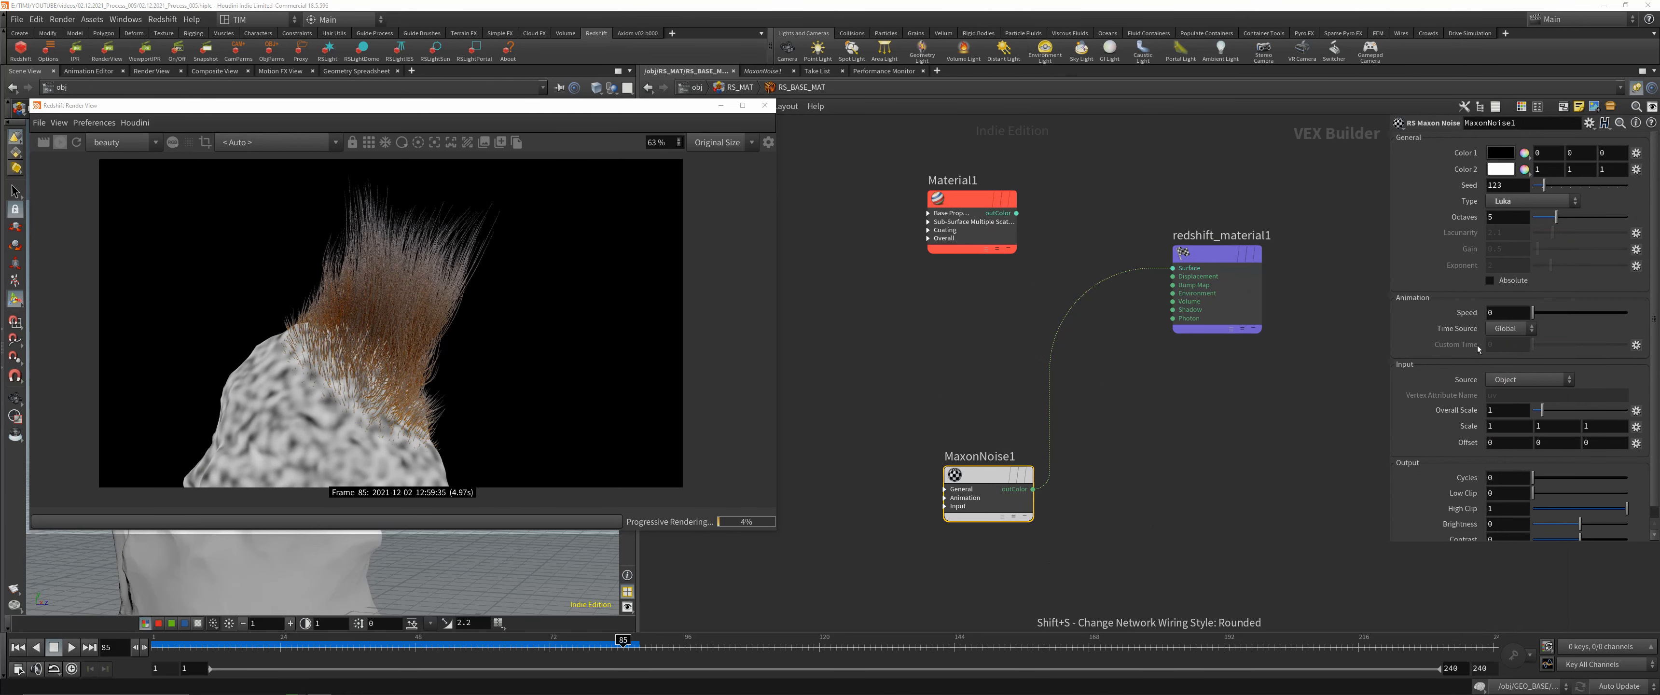
pyautogui.click(1521, 336)
pyautogui.click(1501, 411)
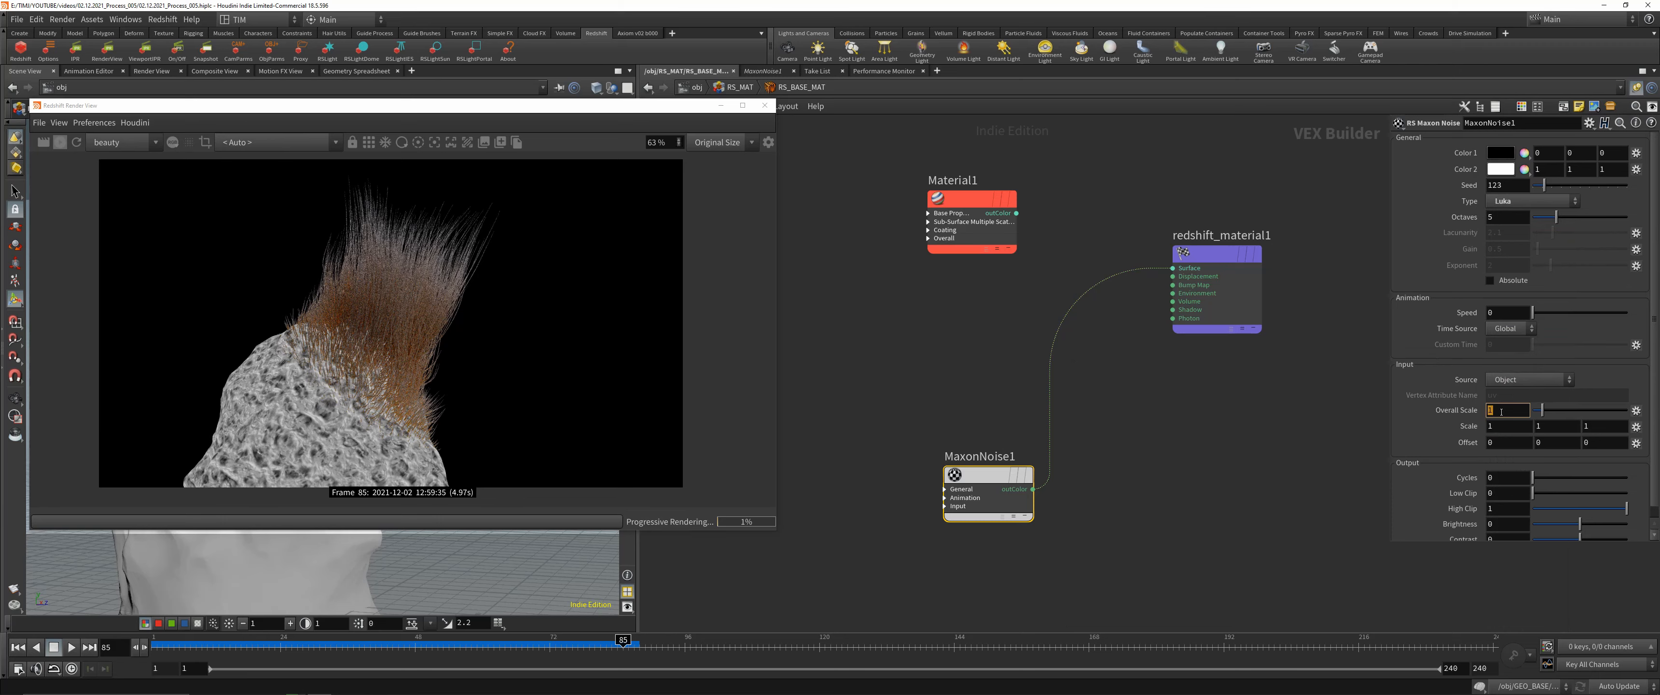
pyautogui.write('5')
pyautogui.press('Return')
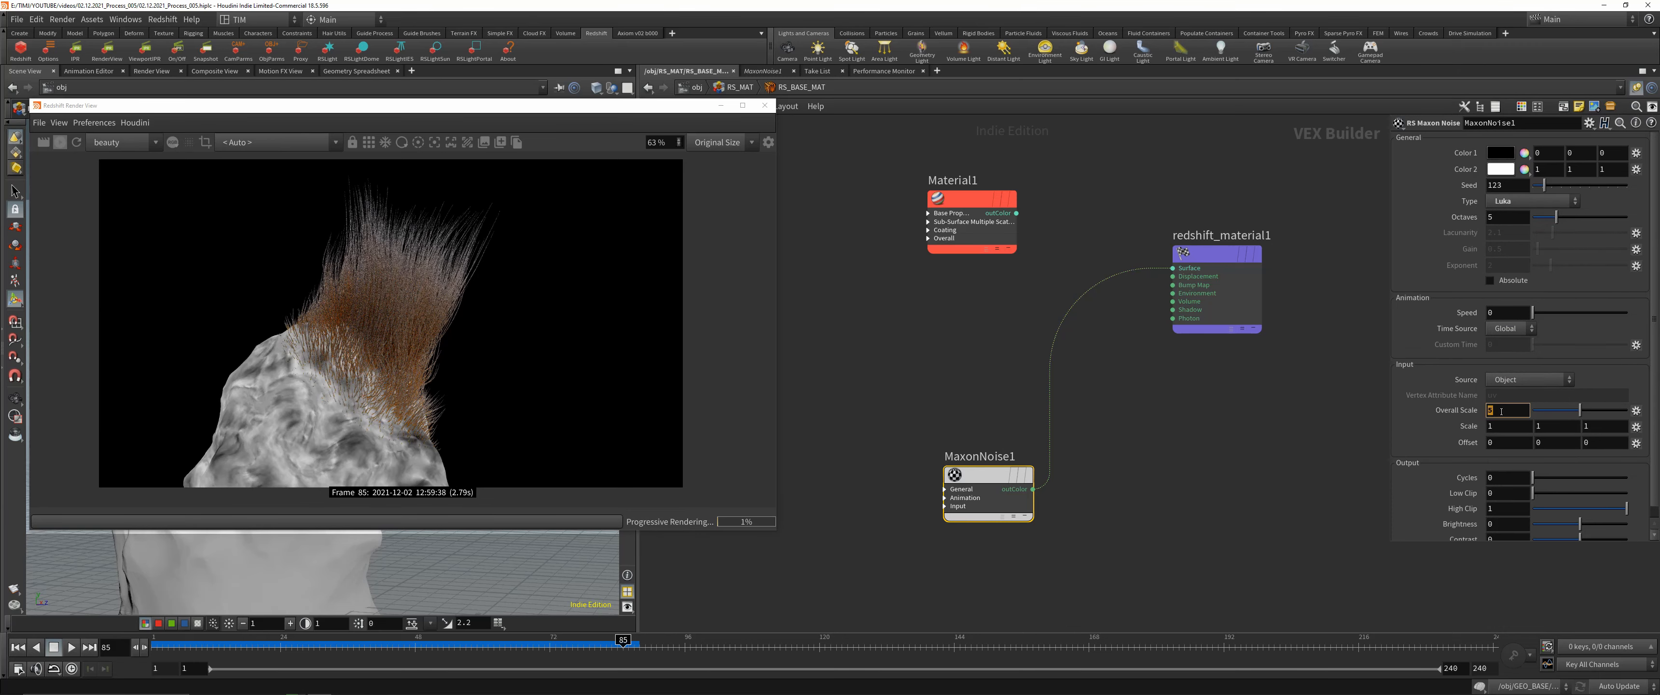
pyautogui.write('3')
pyautogui.press('Return')
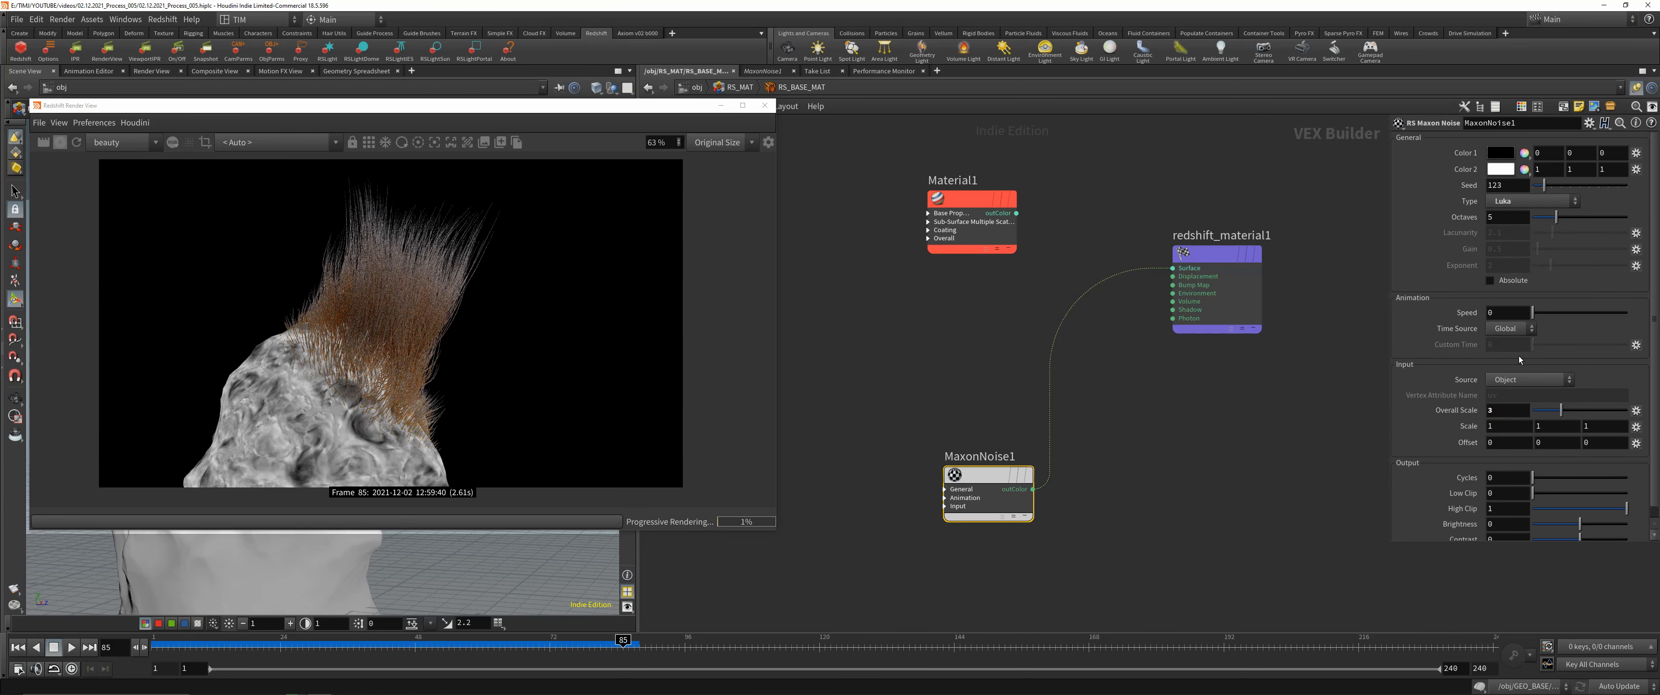
# - Add an RS Bump Map fed by the Maxon noise, wire it into Material1's overall input, and reconnect Material1 to the surface
pyautogui.press('Tab')
pyautogui.write('bump')
pyautogui.press('Down')
pyautogui.press('Return')
pyautogui.click(1119, 480)
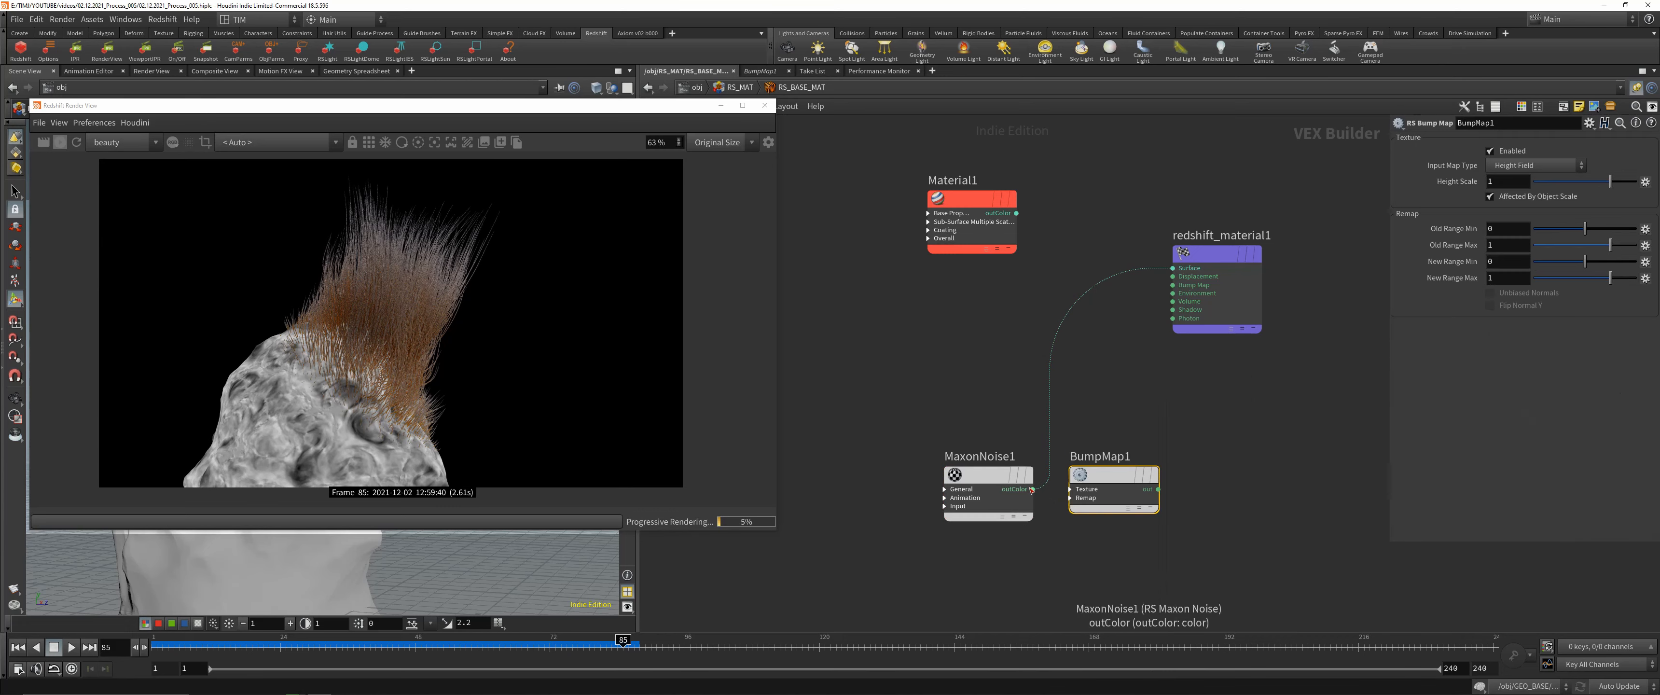
pyautogui.click(1158, 489)
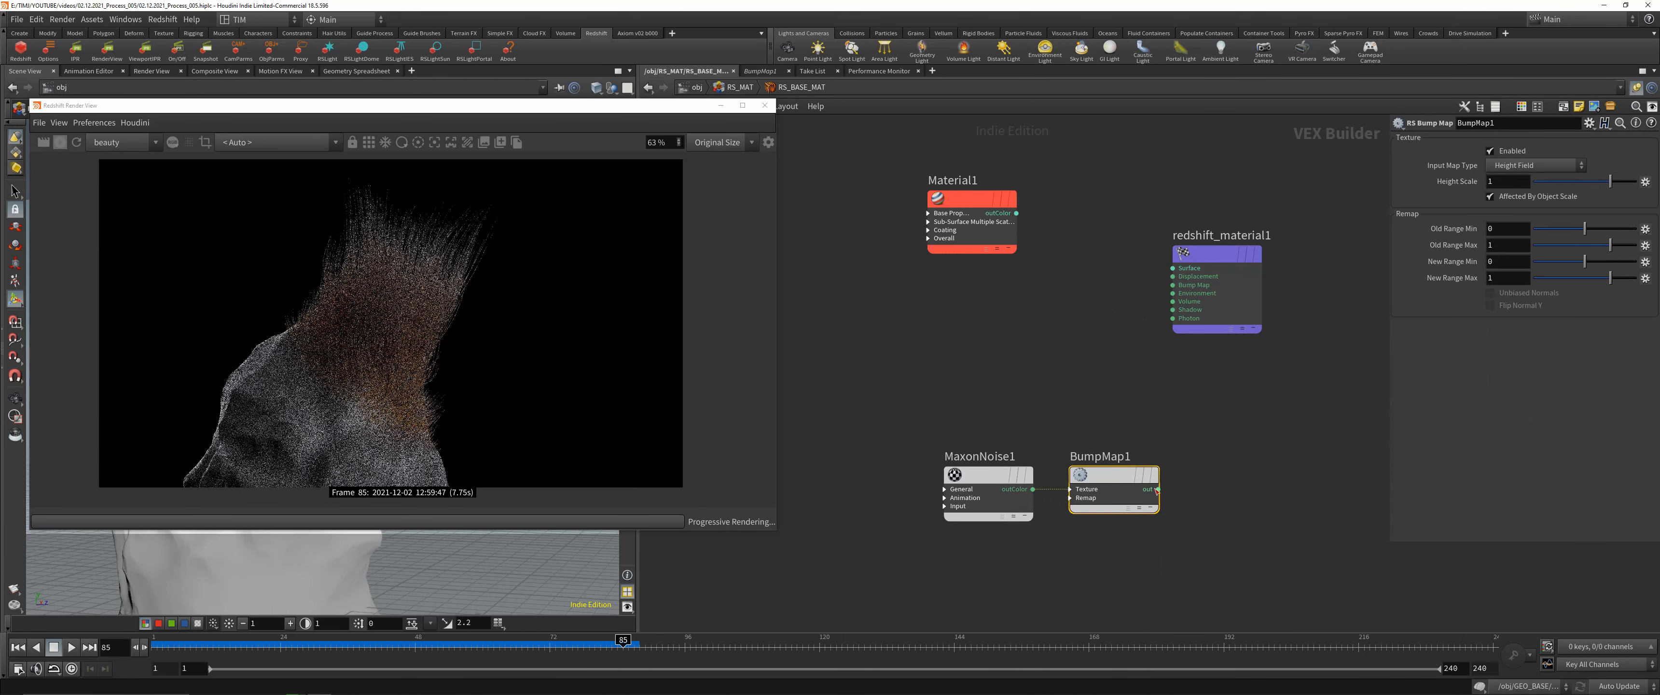
pyautogui.click(938, 252)
pyautogui.click(973, 316)
pyautogui.click(1016, 214)
pyautogui.click(1173, 268)
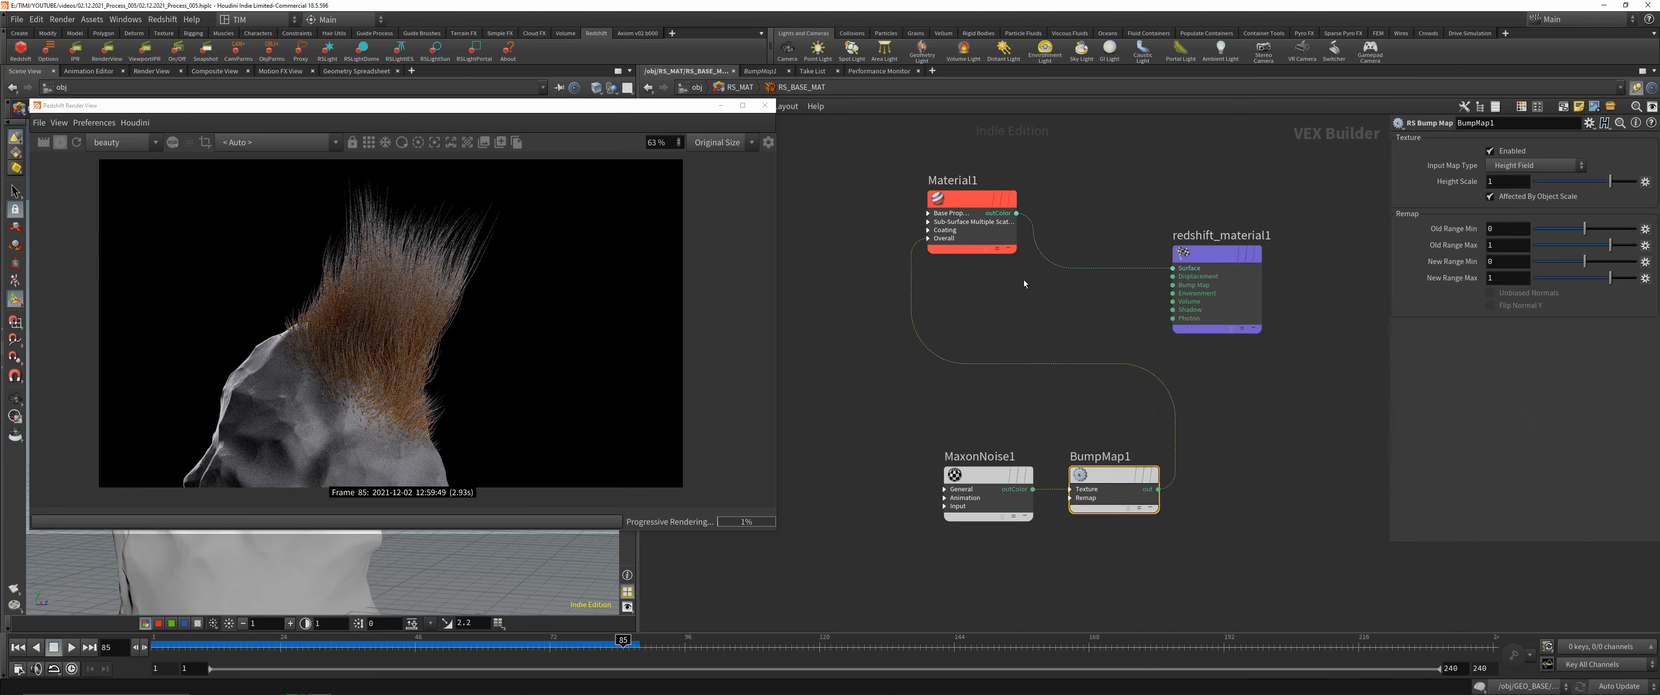
# - Test the bump in a render region over the rock and set its height scale to 0.005
pyautogui.scroll(3, 327, 390)
pyautogui.scroll(-3, 315, 392)
pyautogui.moveTo(213, 253); pyautogui.dragTo(380, 392)
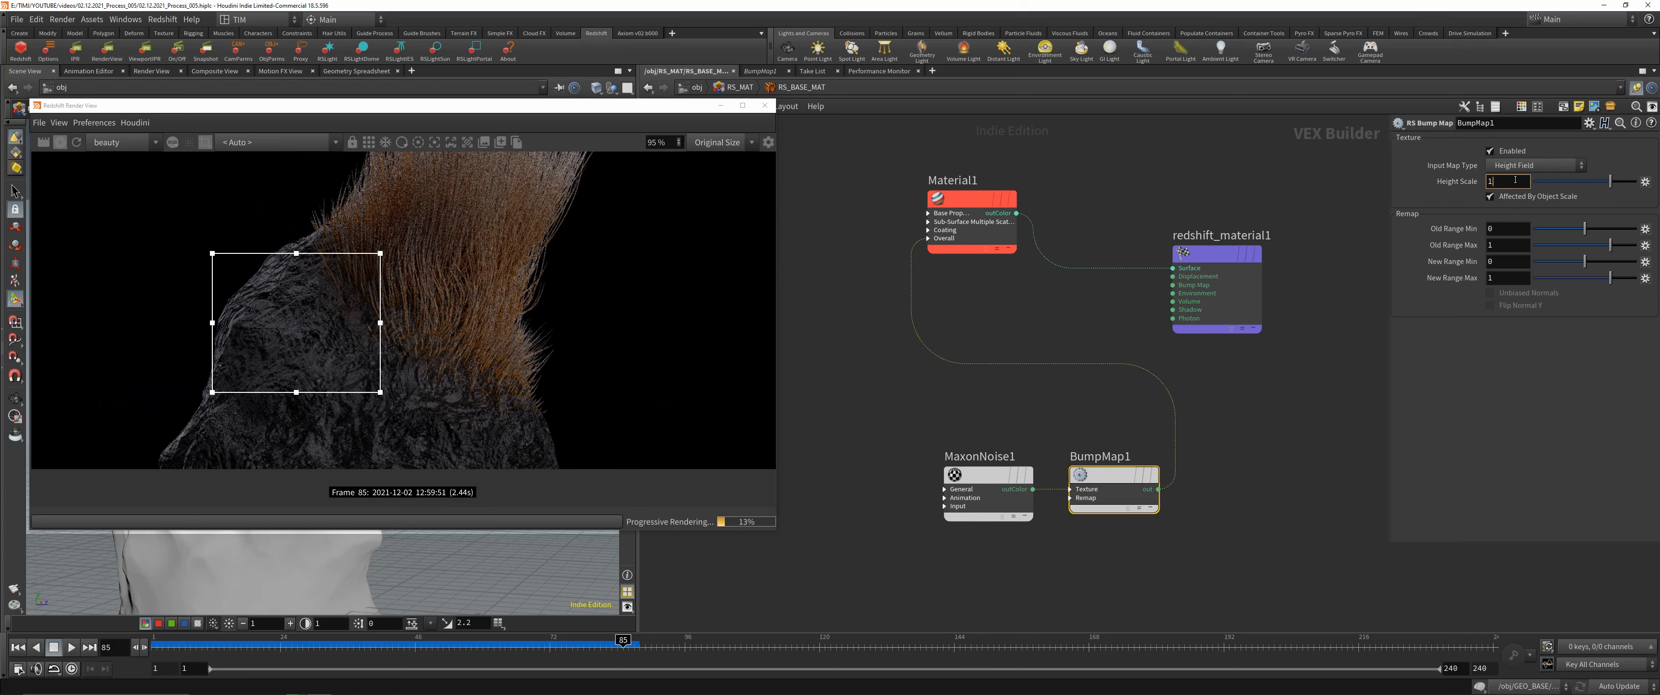
pyautogui.click(1515, 180)
pyautogui.write('0.01')
pyautogui.press('Return')
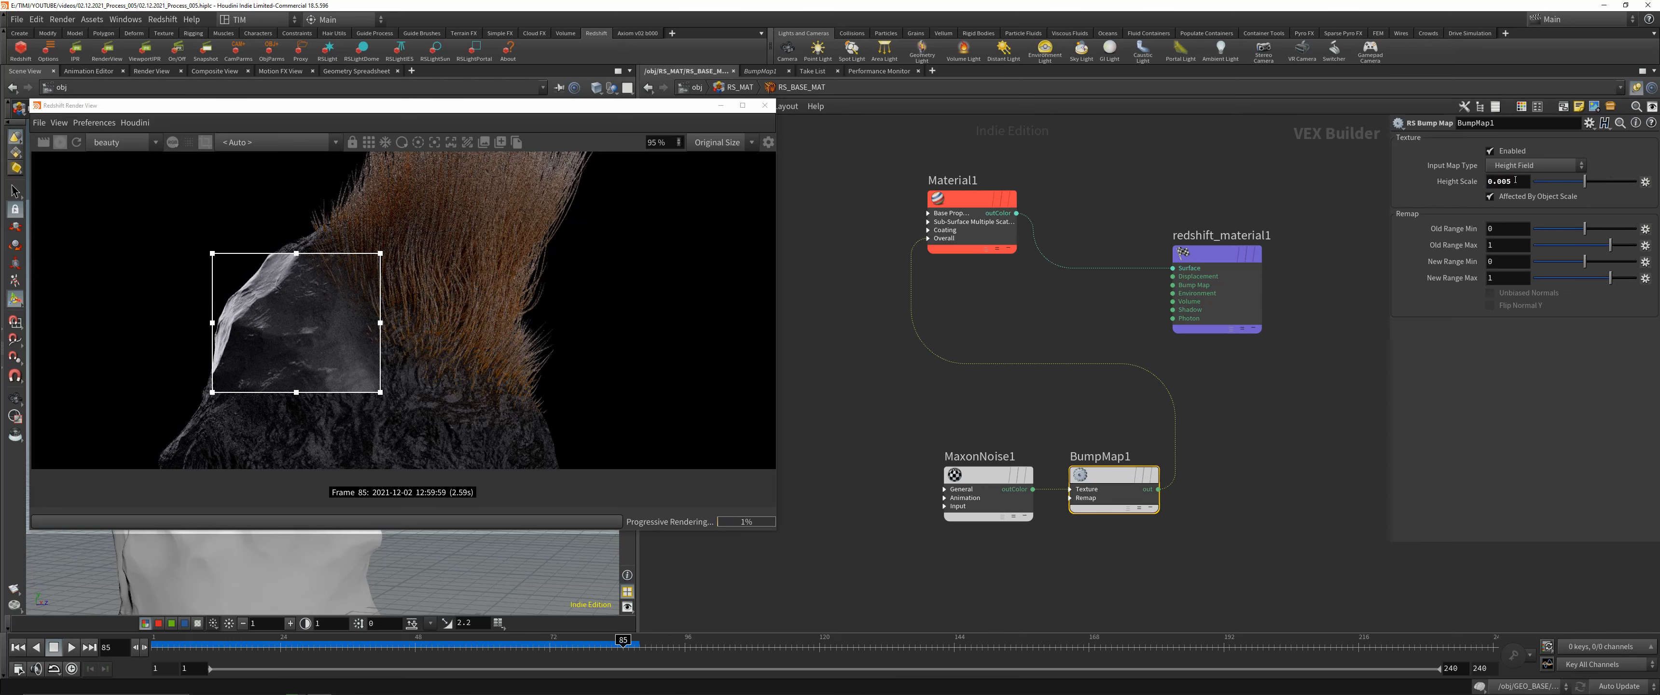
pyautogui.doubleClick(292, 297)
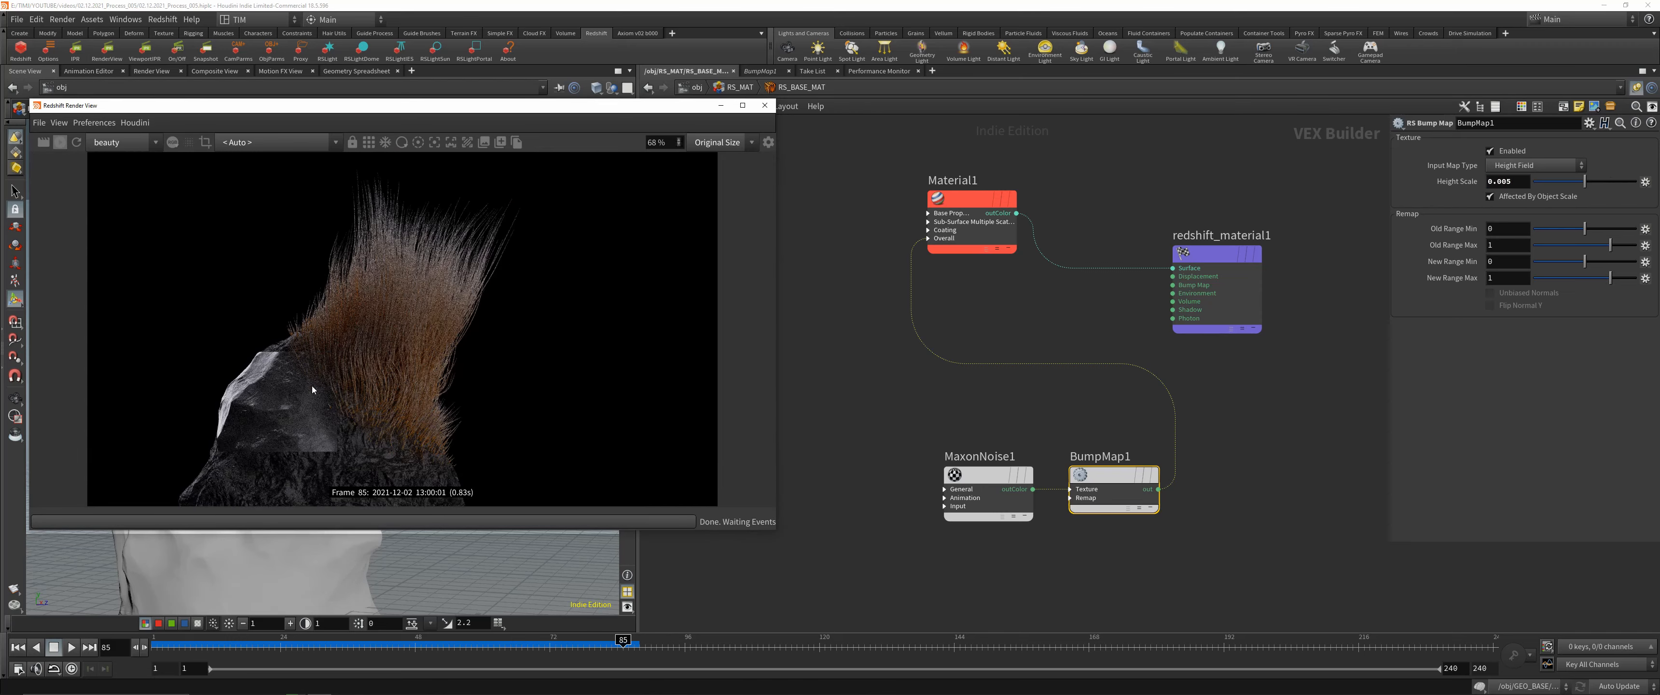
pyautogui.scroll(8, 244, 439)
pyautogui.scroll(-5, 310, 334)
# - Move the noise and bump nodes to the lower left of Material1 and make two copies of the Maxon noise above them
pyautogui.moveTo(902, 376); pyautogui.dragTo(976, 348, button='middle')
pyautogui.moveTo(942, 431); pyautogui.dragTo(1220, 557)
pyautogui.moveTo(1189, 448); pyautogui.dragTo(929, 462)
pyautogui.moveTo(862, 323); pyautogui.dragTo(982, 422, button='middle')
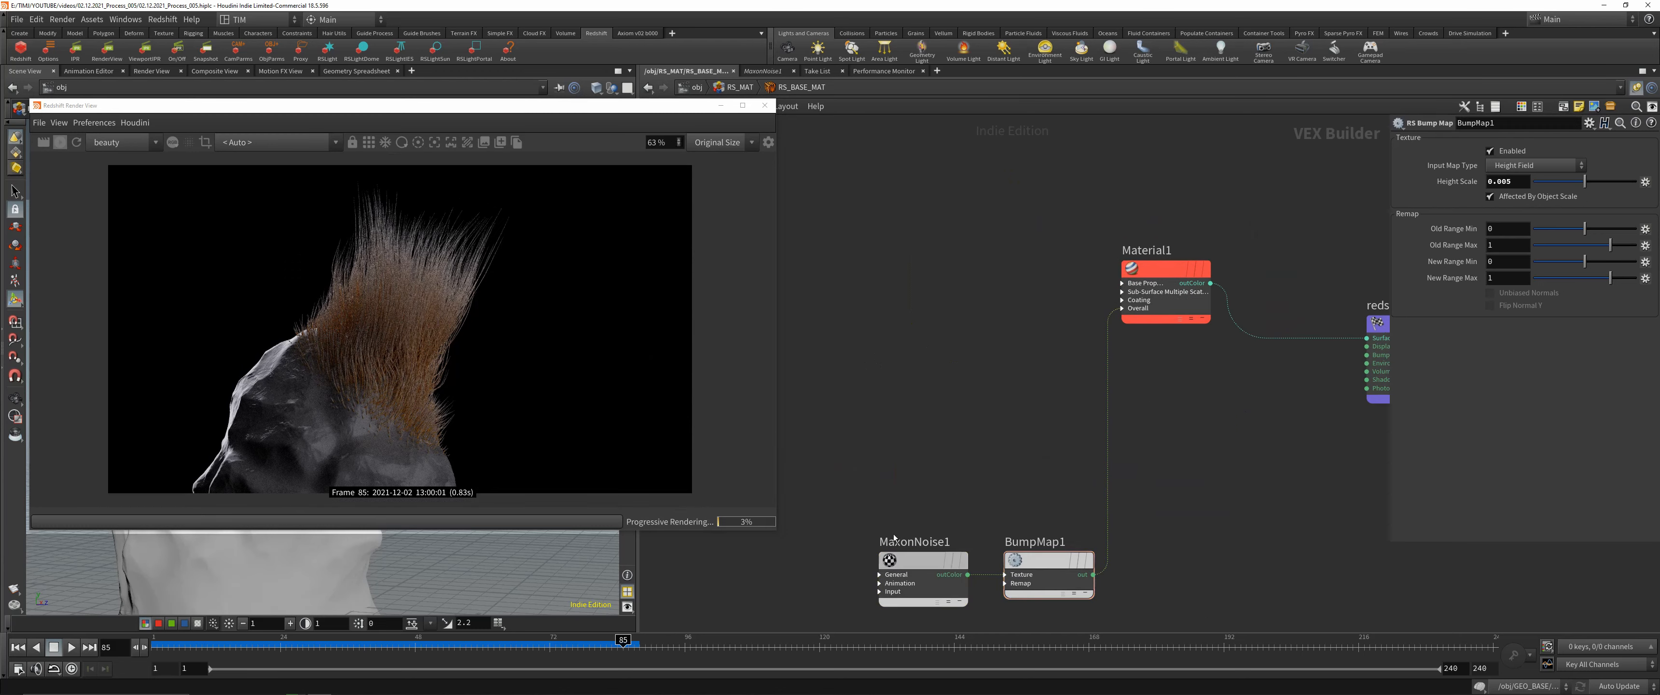
pyautogui.keyDown('alt'); pyautogui.moveTo(893, 538); pyautogui.dragTo(915, 270); pyautogui.keyUp('alt')
# - Preview MaxonNoise3 on the surface and set its offset to 1.7 on all three axes
pyautogui.click(968, 282)
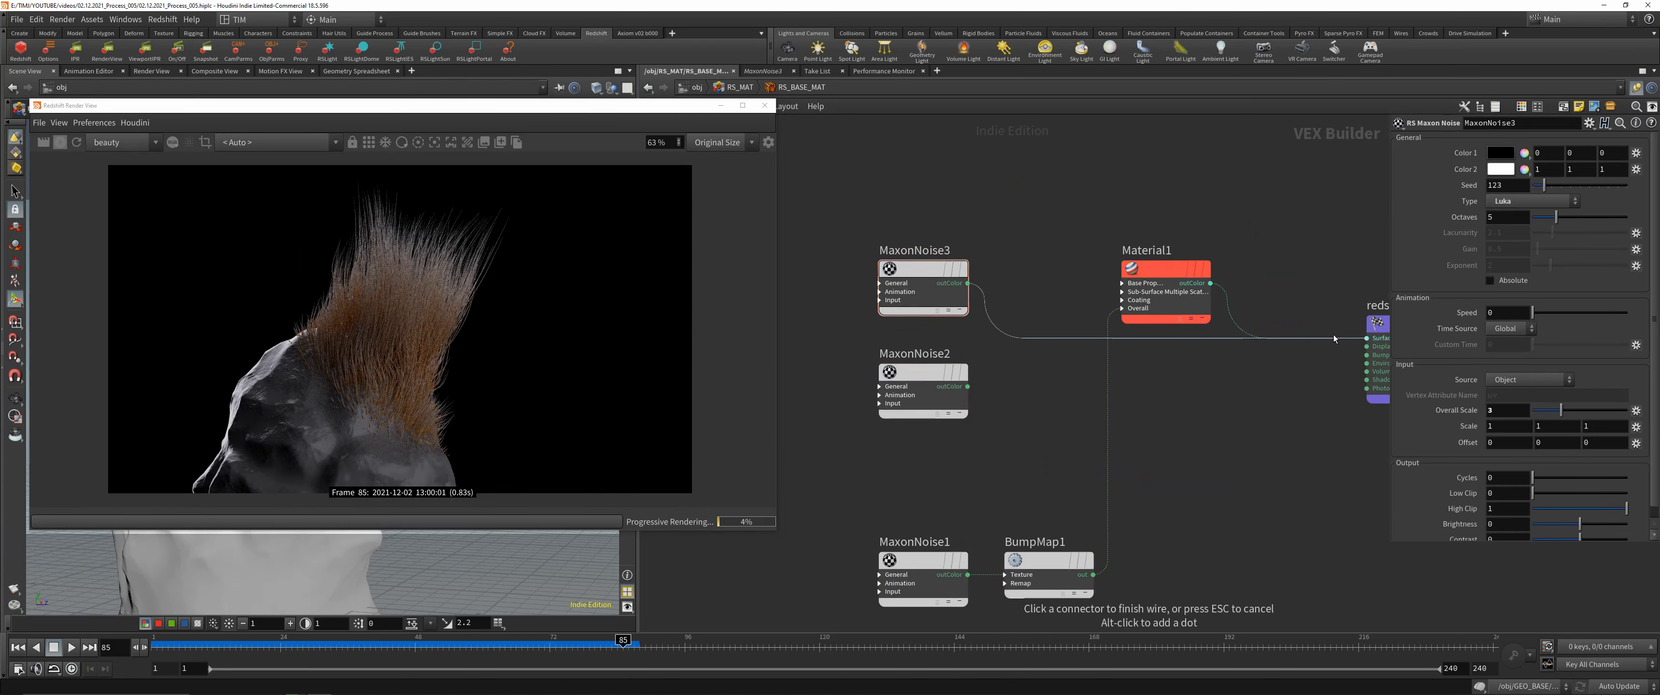
pyautogui.click(1367, 338)
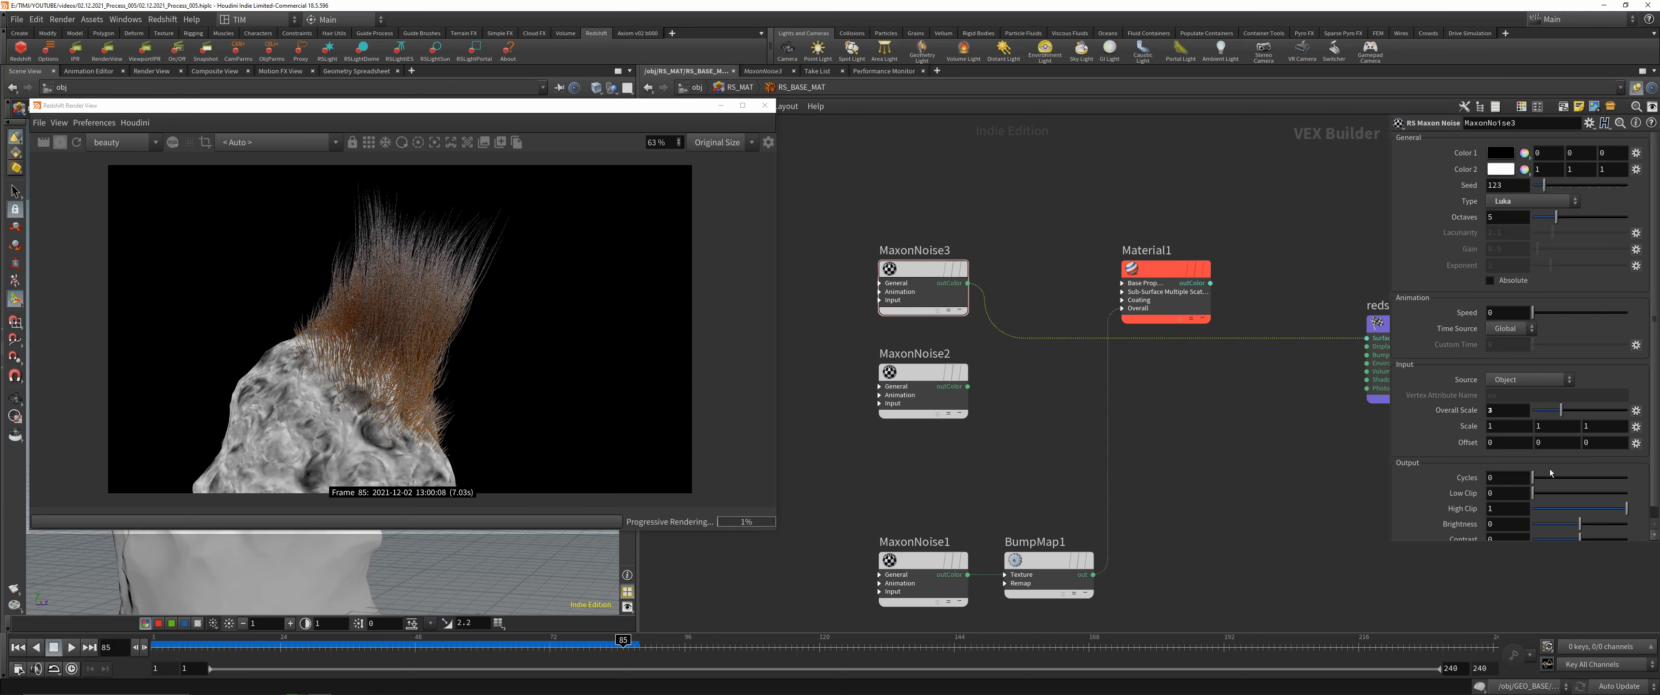
pyautogui.moveTo(1460, 442); pyautogui.dragTo(1409, 443, button='middle')
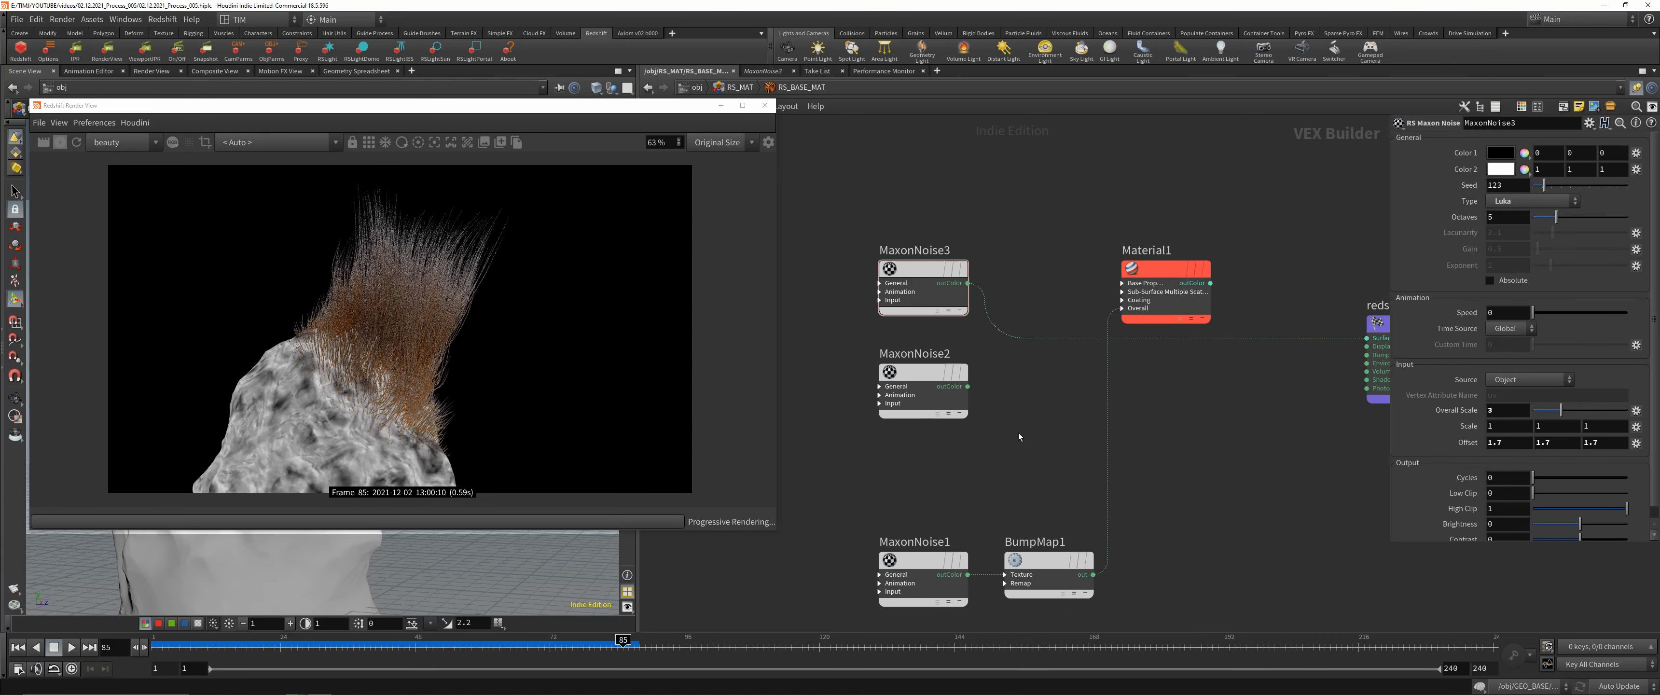
# - Preview MaxonNoise2 on the surface, try the Buya and Wavy turbulence types, and reduce its overall scale to below 2
pyautogui.moveTo(916, 374); pyautogui.dragTo(1367, 337)
pyautogui.click(1527, 201)
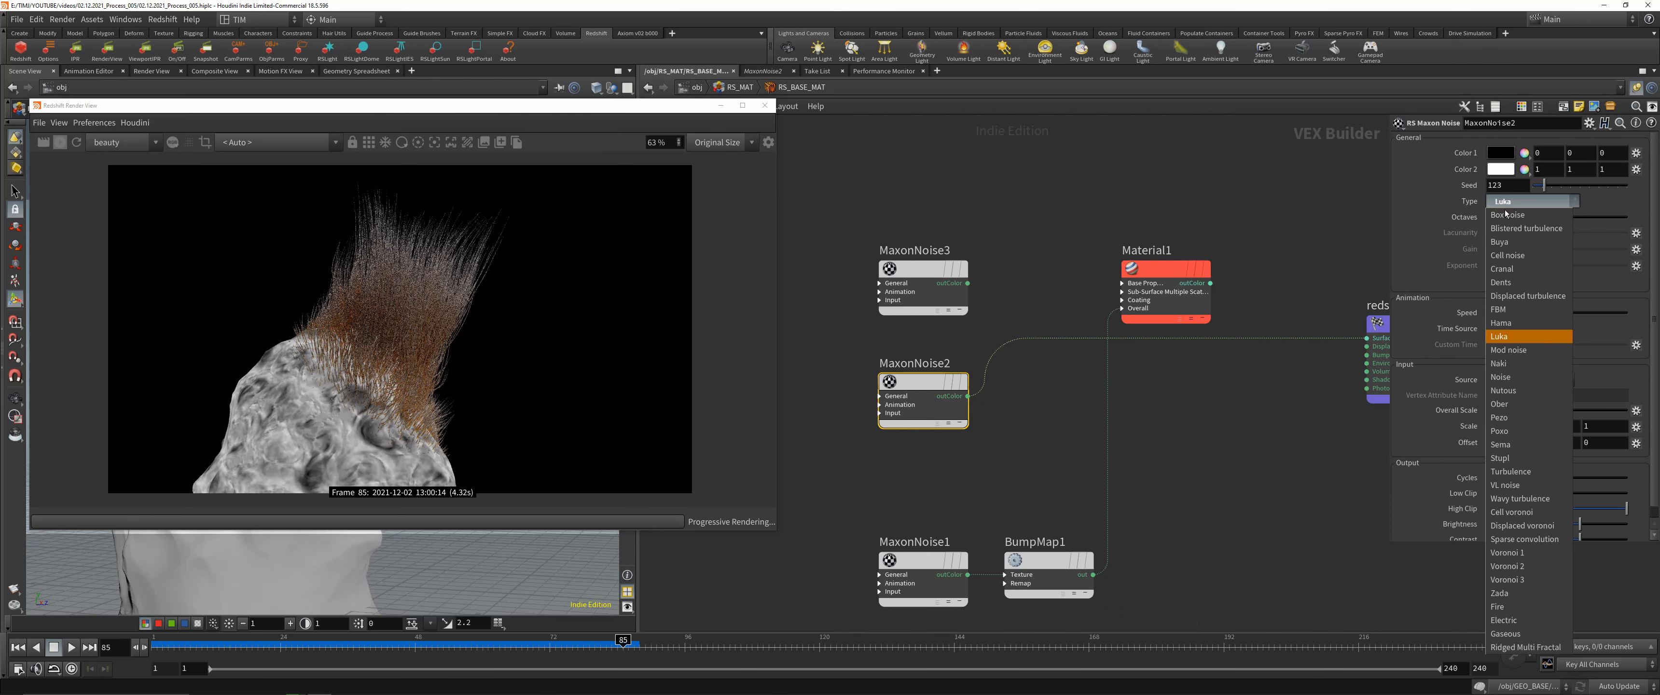
pyautogui.click(1502, 240)
pyautogui.click(1527, 201)
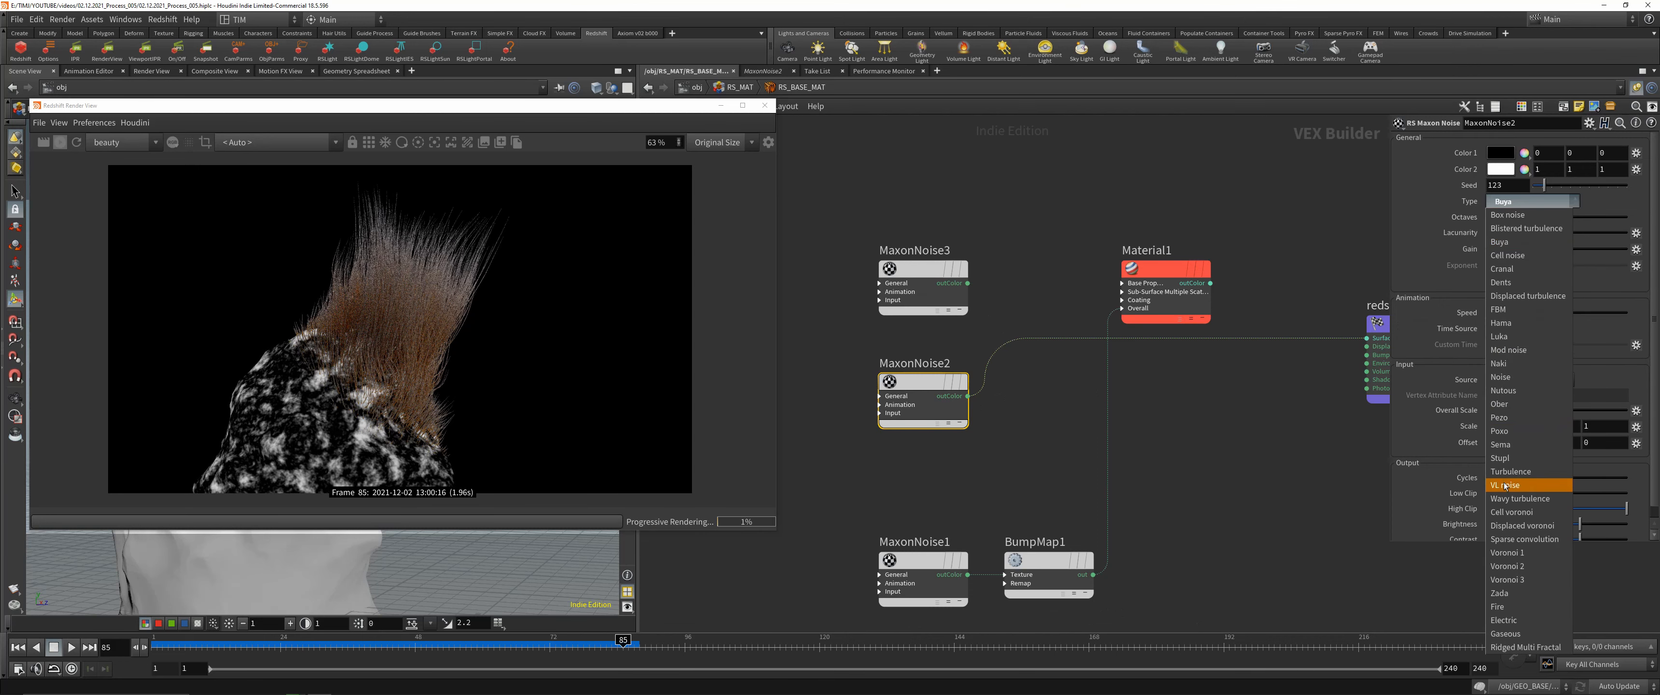
pyautogui.click(1511, 499)
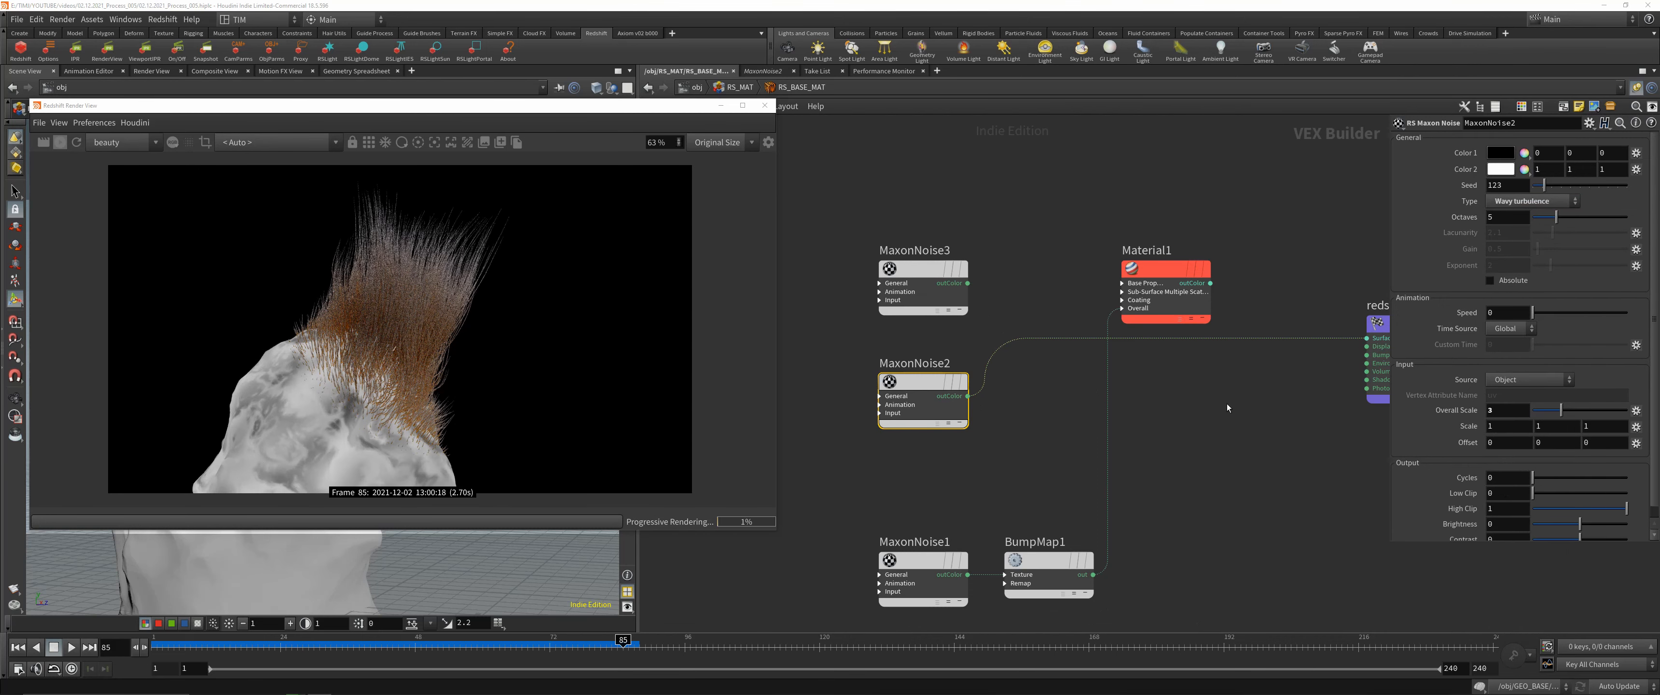
pyautogui.moveTo(1555, 413); pyautogui.dragTo(1551, 413)
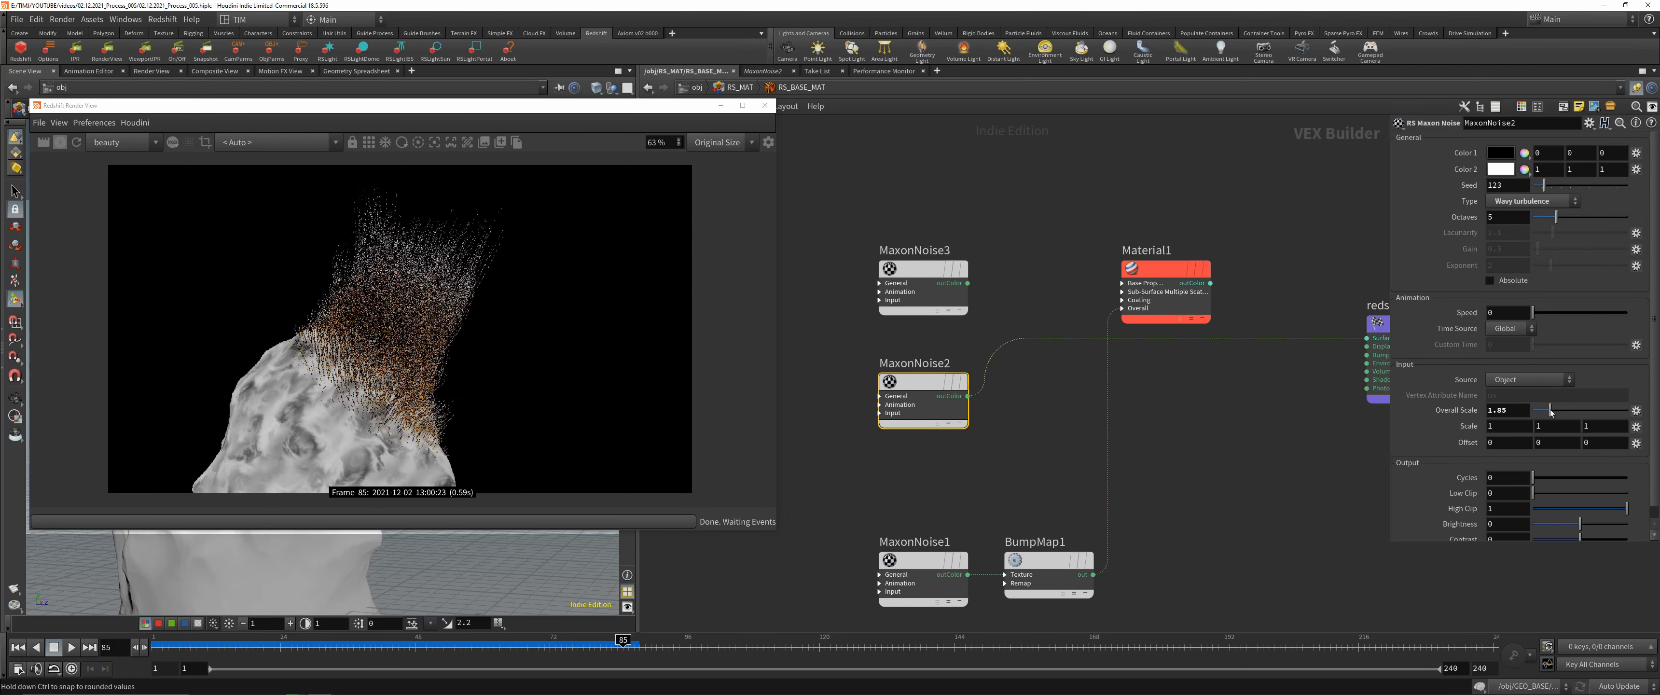
# - Compare Displaced voronoi, Sparse convolution and Zada on MaxonNoise2 and settle on Displaced turbulence
pyautogui.click(1537, 205)
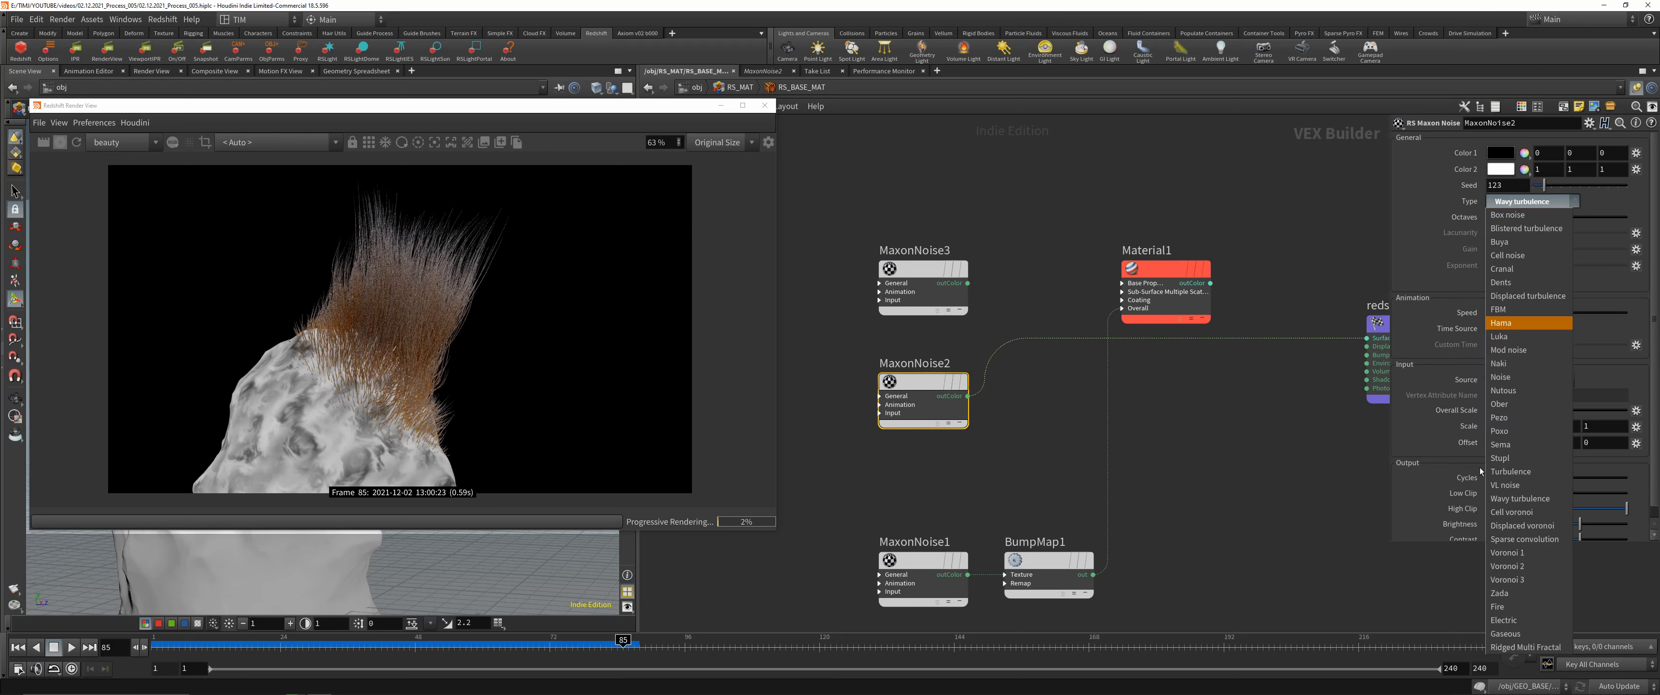
pyautogui.click(1528, 525)
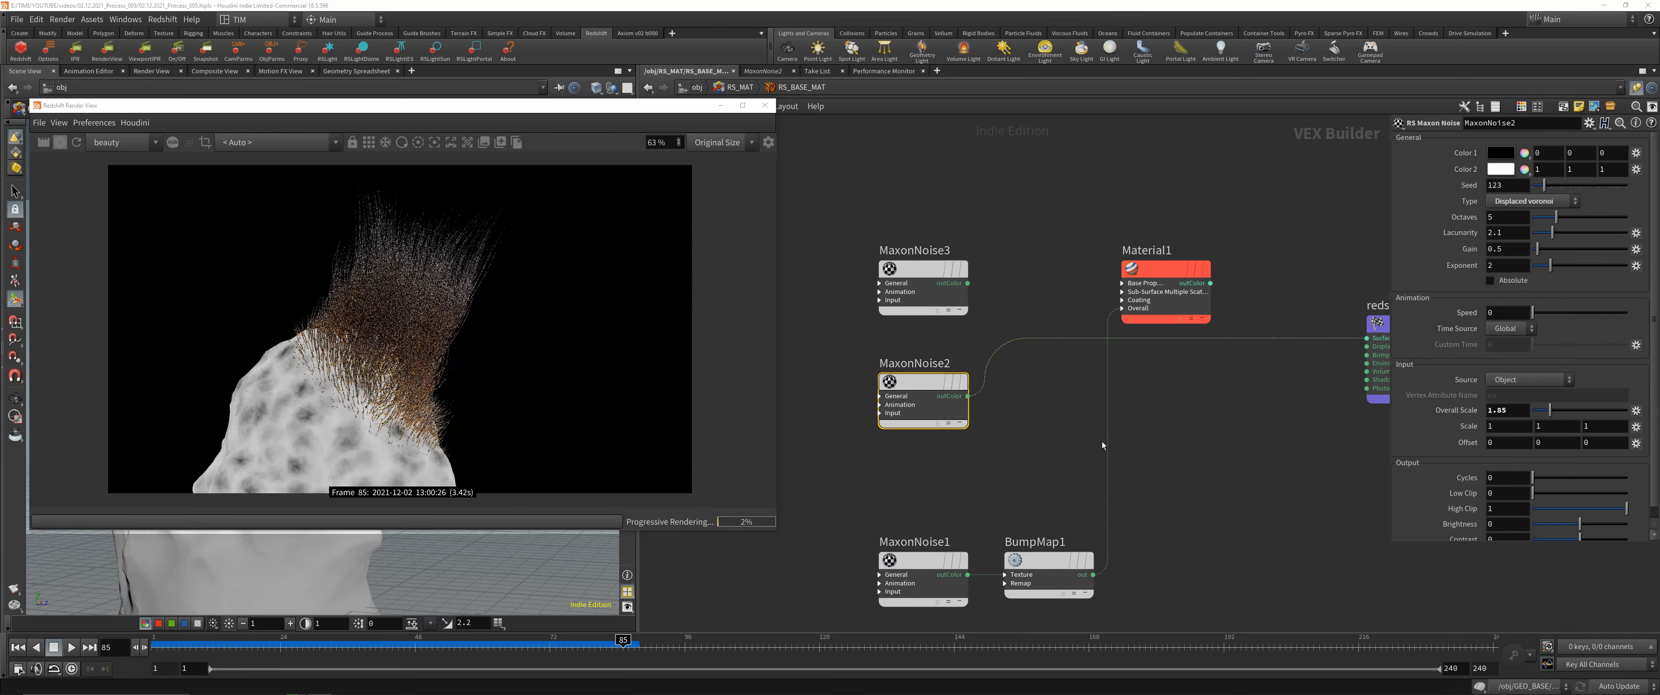
pyautogui.click(1537, 204)
pyautogui.click(1538, 540)
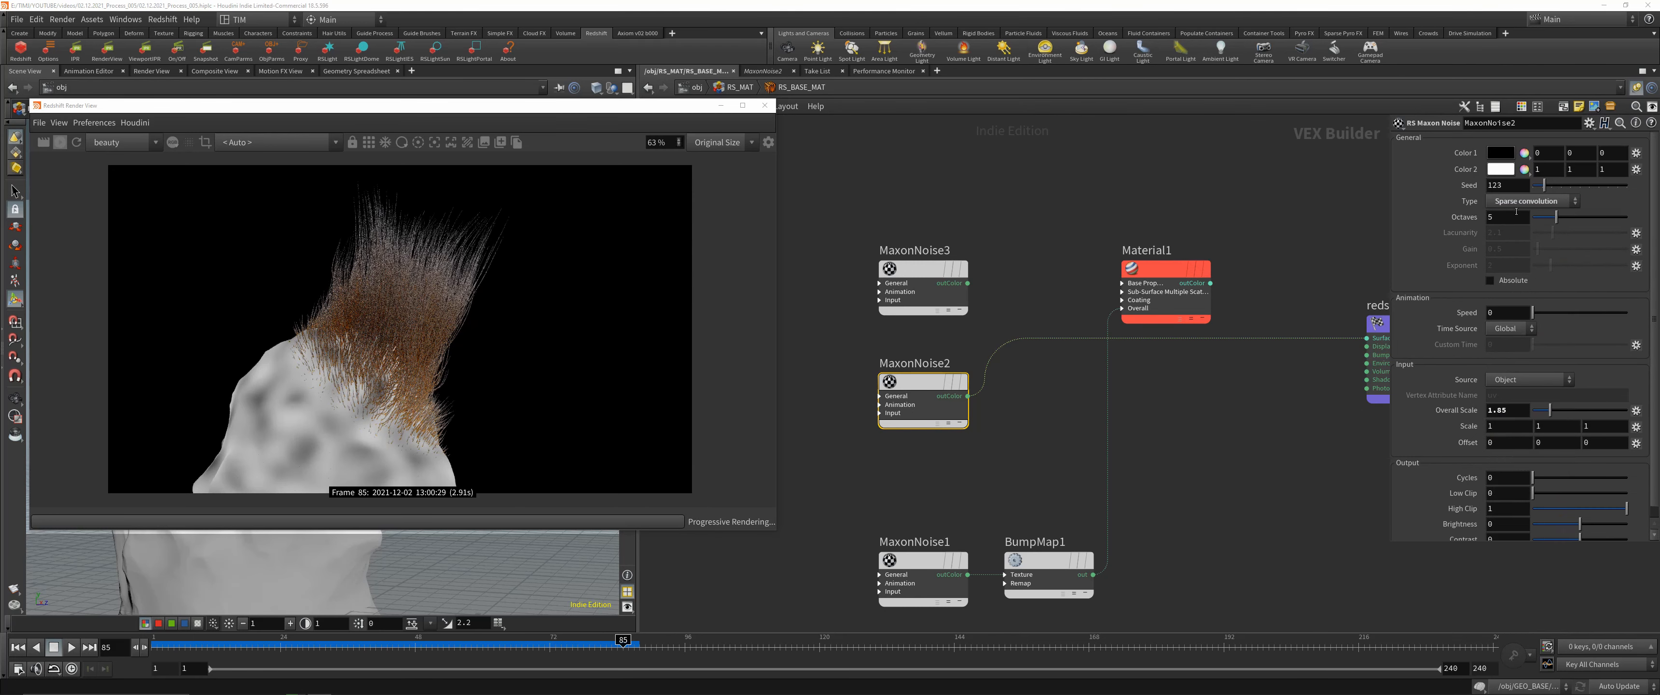
pyautogui.click(1521, 202)
pyautogui.click(1529, 593)
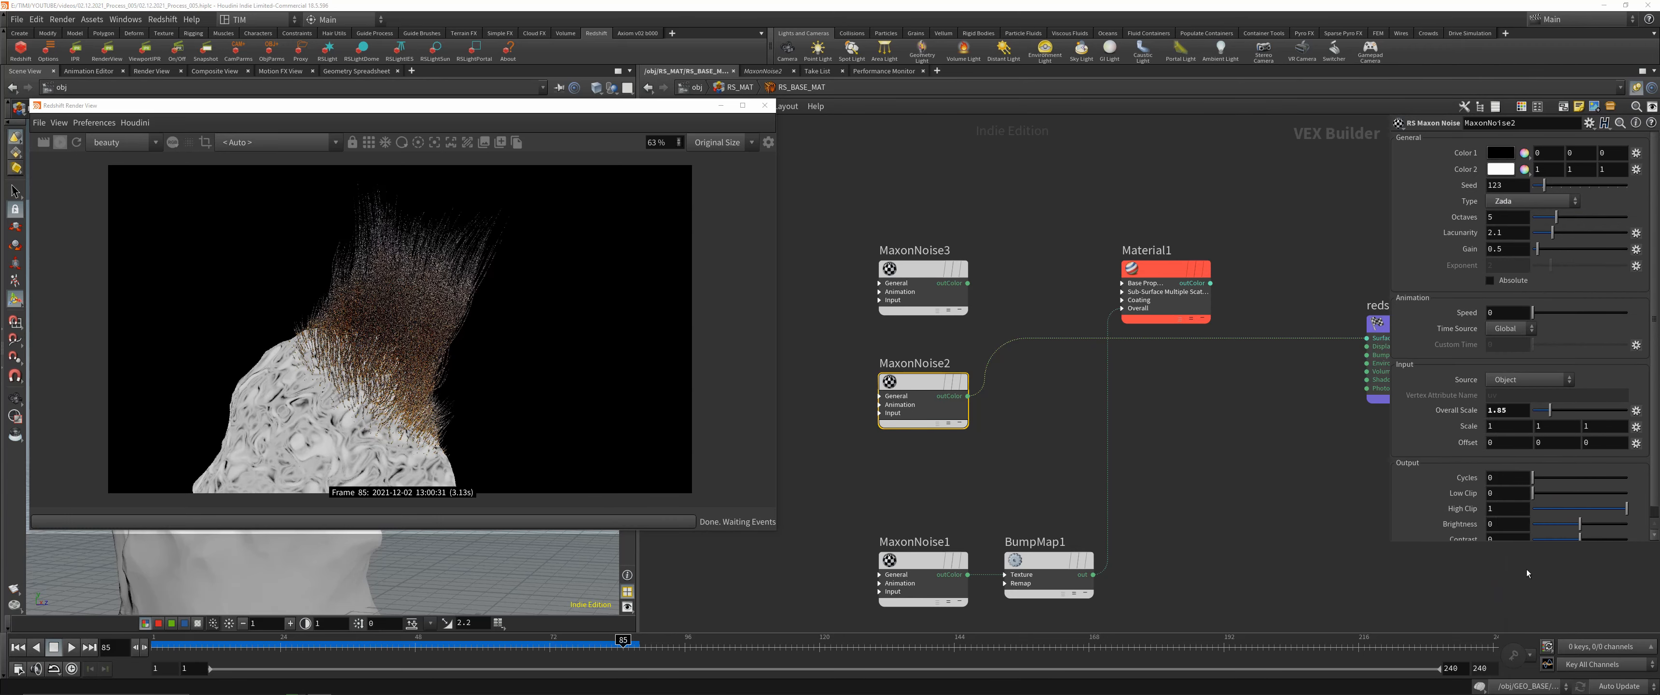
pyautogui.click(1527, 201)
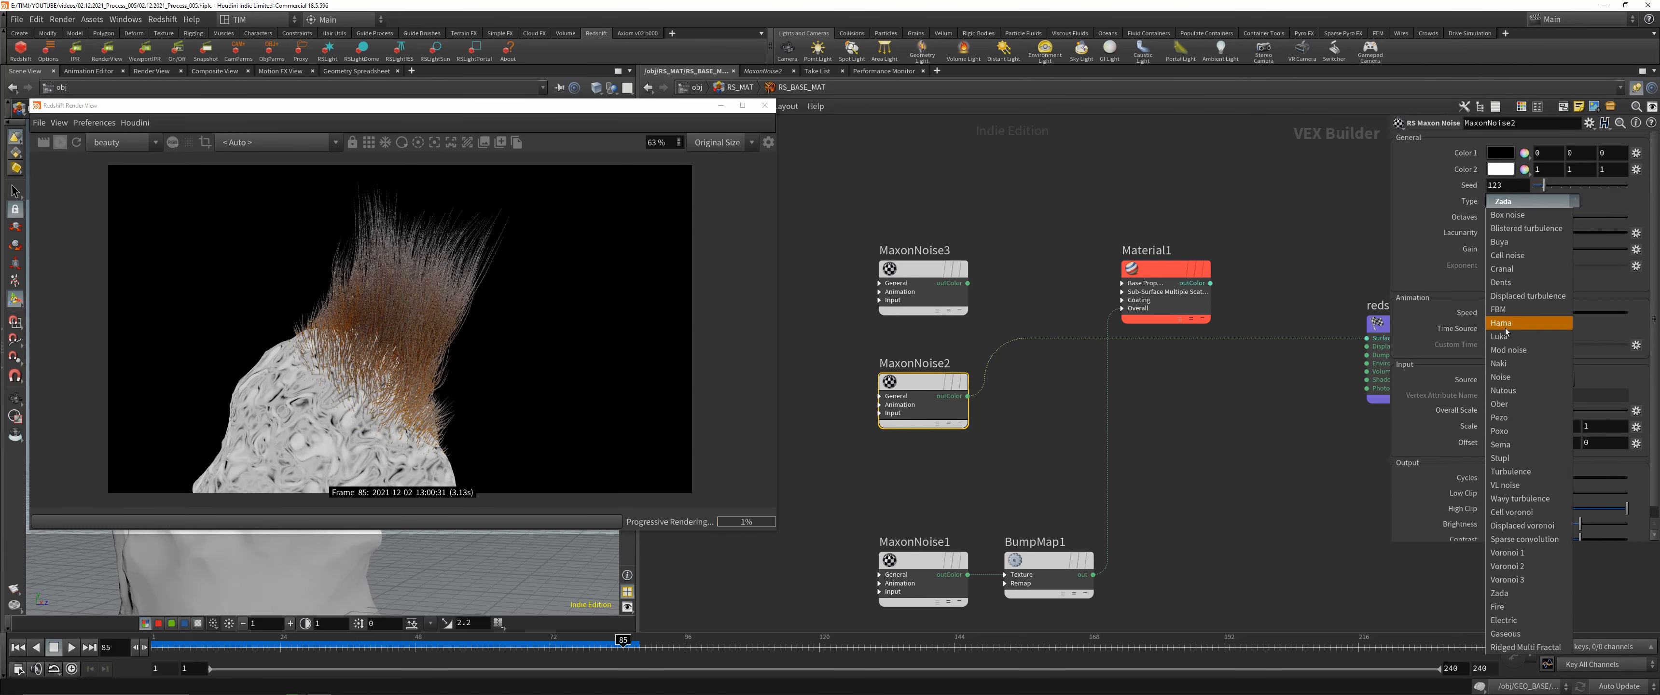
pyautogui.click(1508, 296)
# - Add an RS Color Composite with MaxonNoise3 as the base color and MaxonNoise2 as the blend color
pyautogui.moveTo(918, 389); pyautogui.dragTo(857, 395)
pyautogui.press('Tab')
pyautogui.write('co')
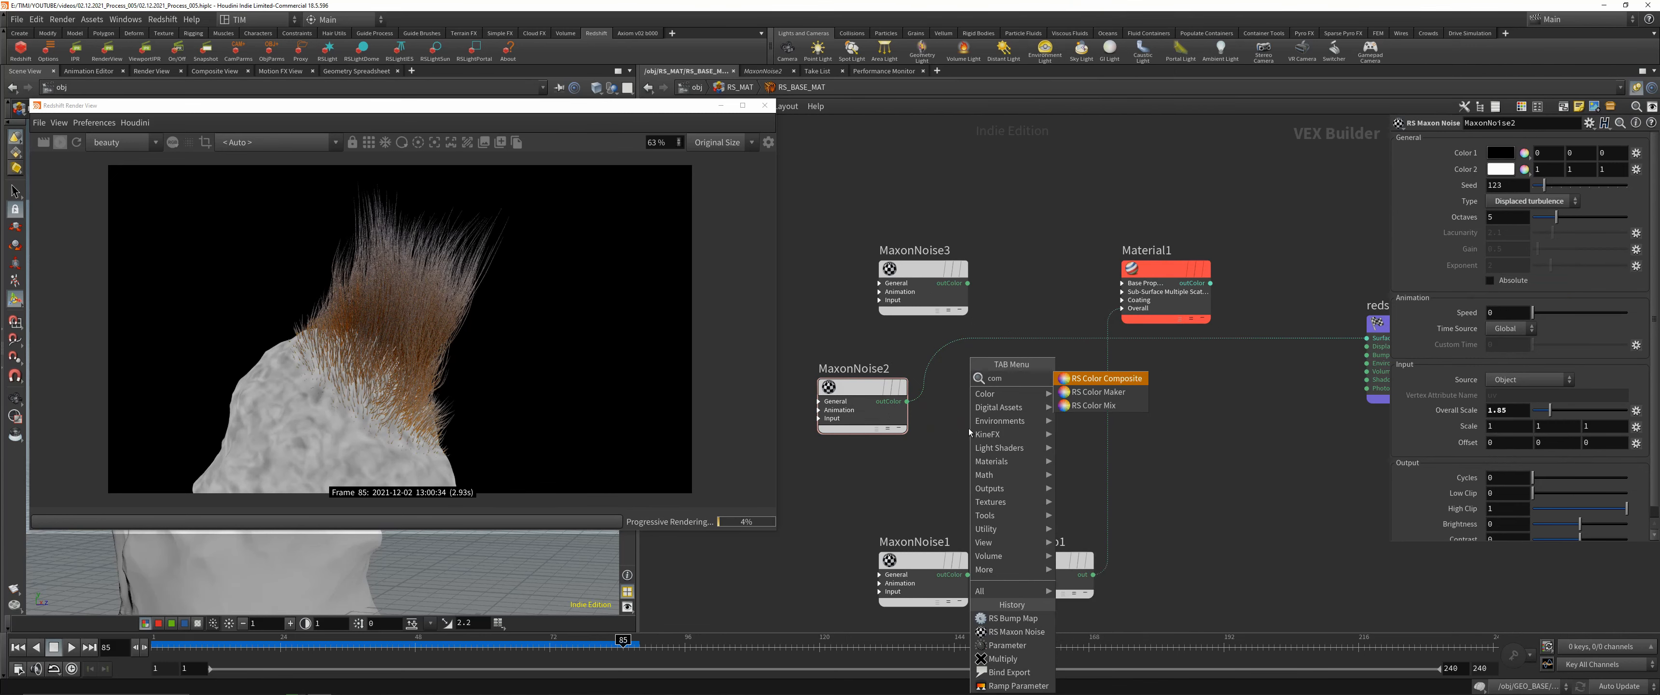
pyautogui.click(1103, 419)
pyautogui.click(996, 380)
pyautogui.moveTo(968, 284); pyautogui.dragTo(1027, 377)
pyautogui.moveTo(968, 284); pyautogui.dragTo(983, 390)
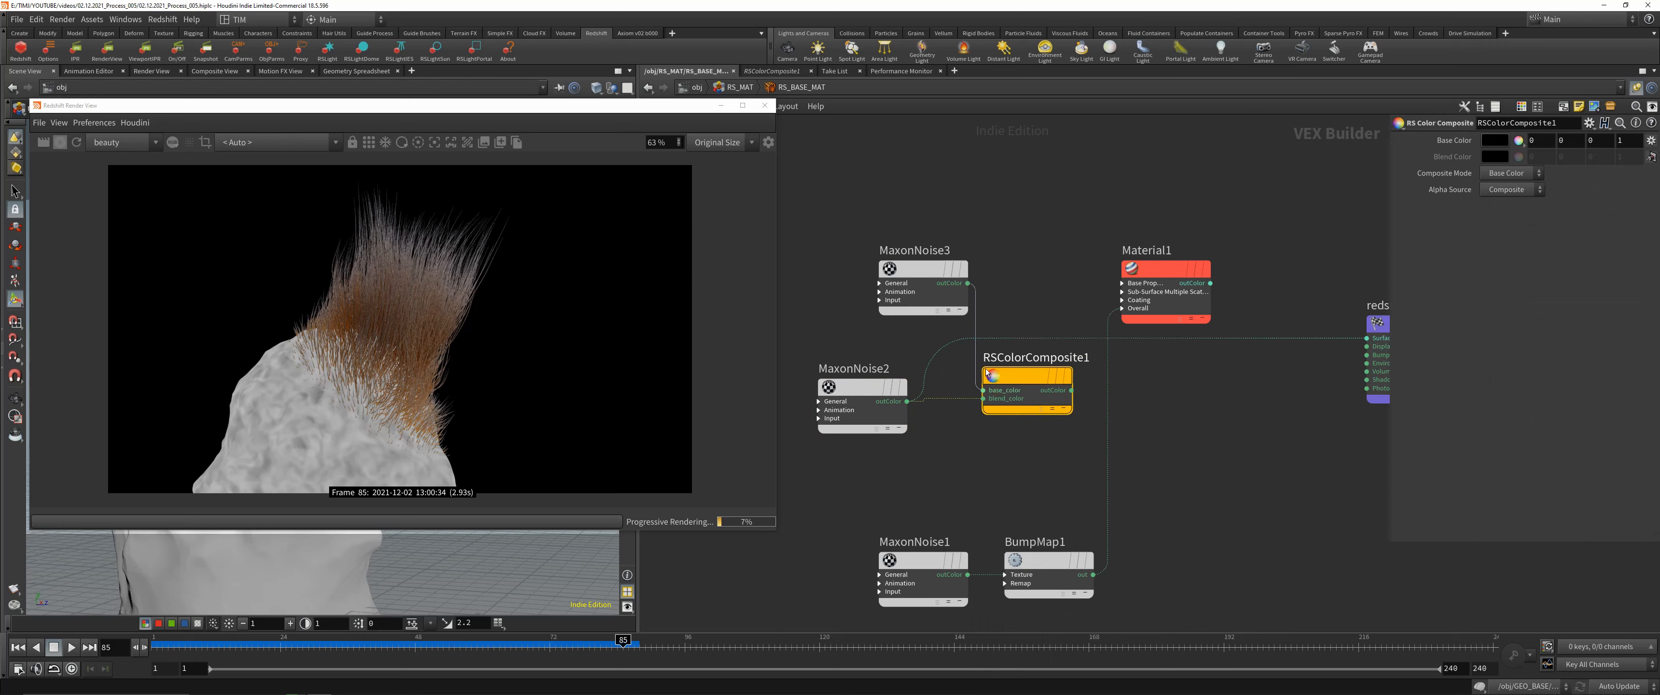
pyautogui.moveTo(922, 268); pyautogui.dragTo(860, 276)
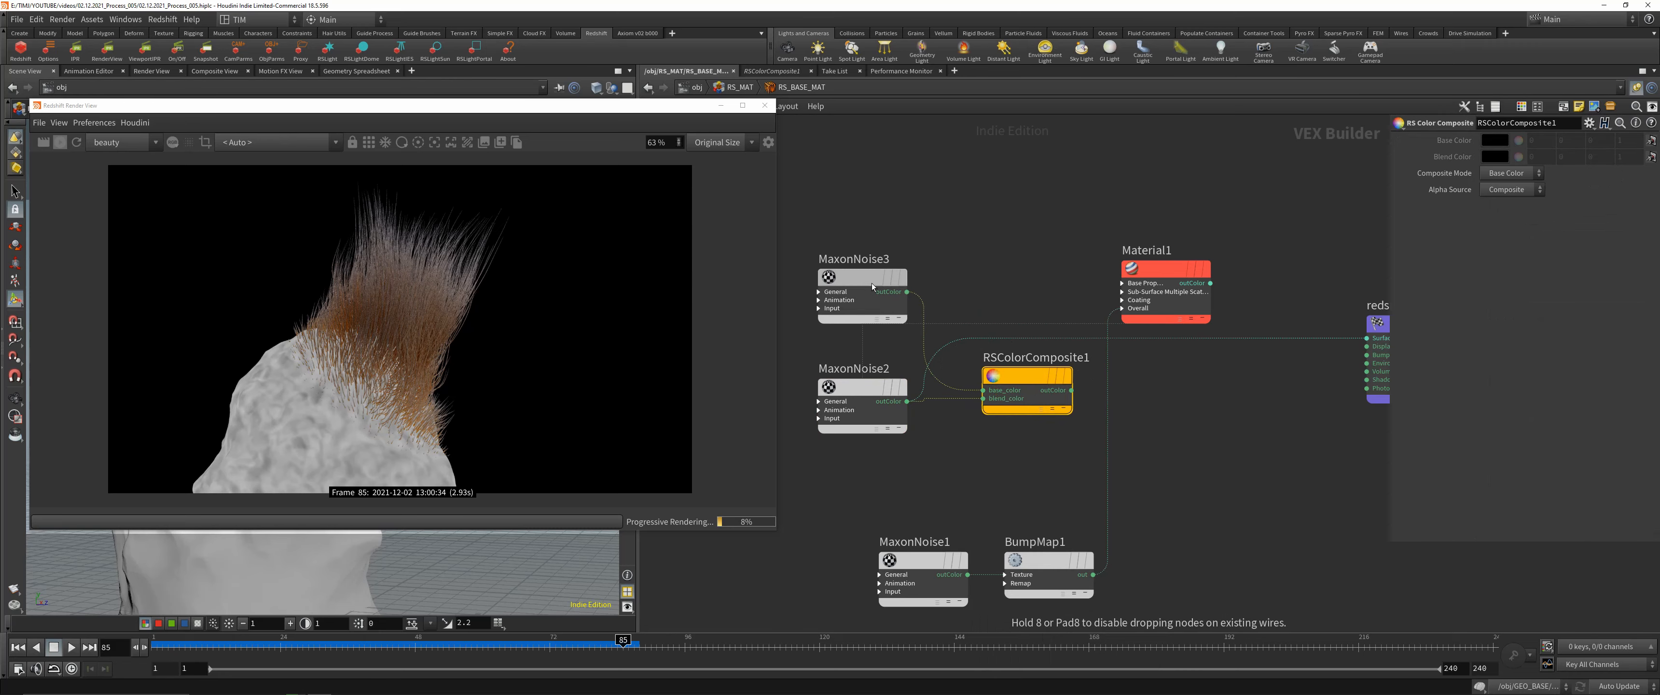
# - Set the color composite mode to Average and place the node between the two noises and Material1
pyautogui.click(1495, 175)
pyautogui.click(1502, 201)
pyautogui.moveTo(1063, 380); pyautogui.dragTo(1024, 346)
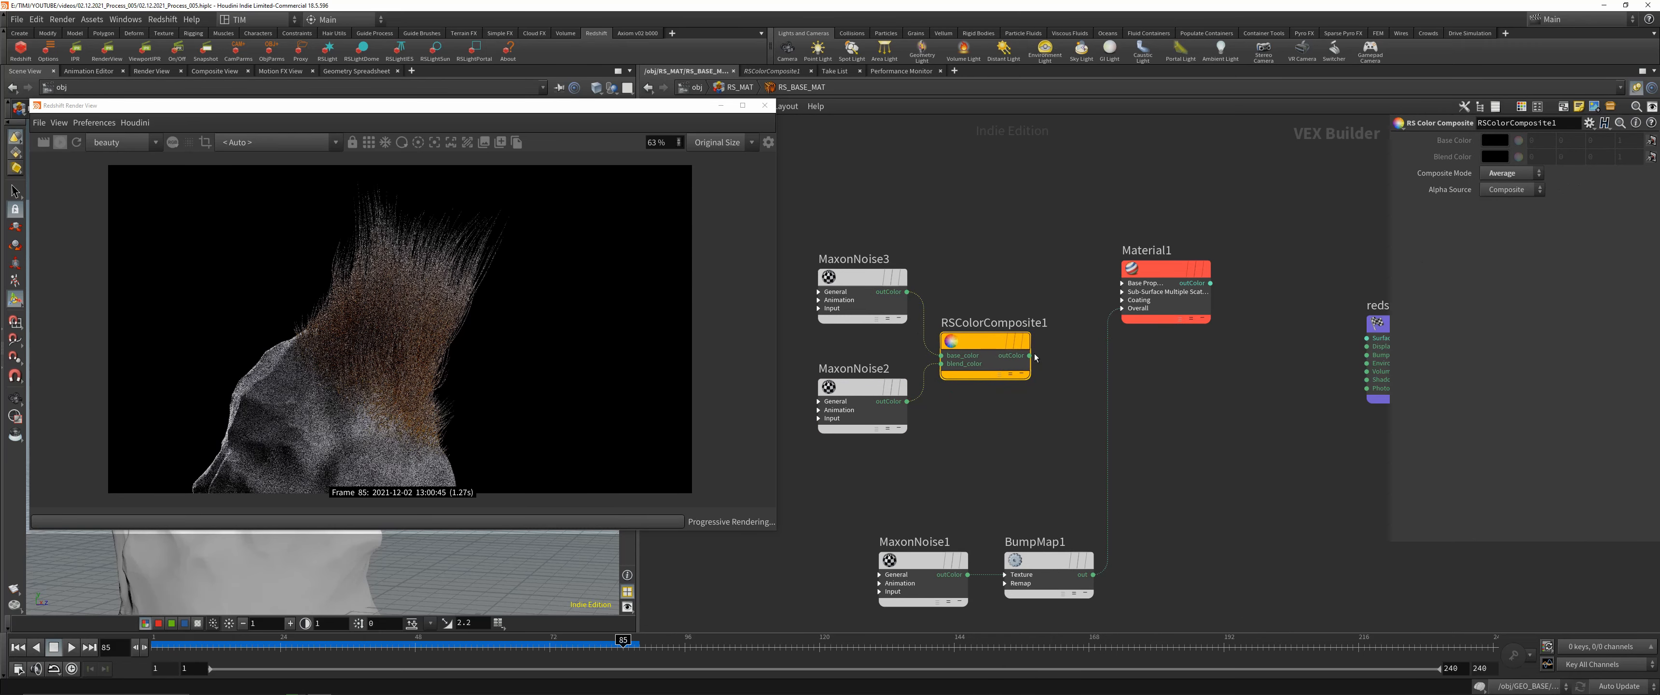
# - Add an RS Ramp fed by the color composite and shift its black point to about 0.216
pyautogui.click(1030, 355)
pyautogui.press('Tab')
pyautogui.write('ram')
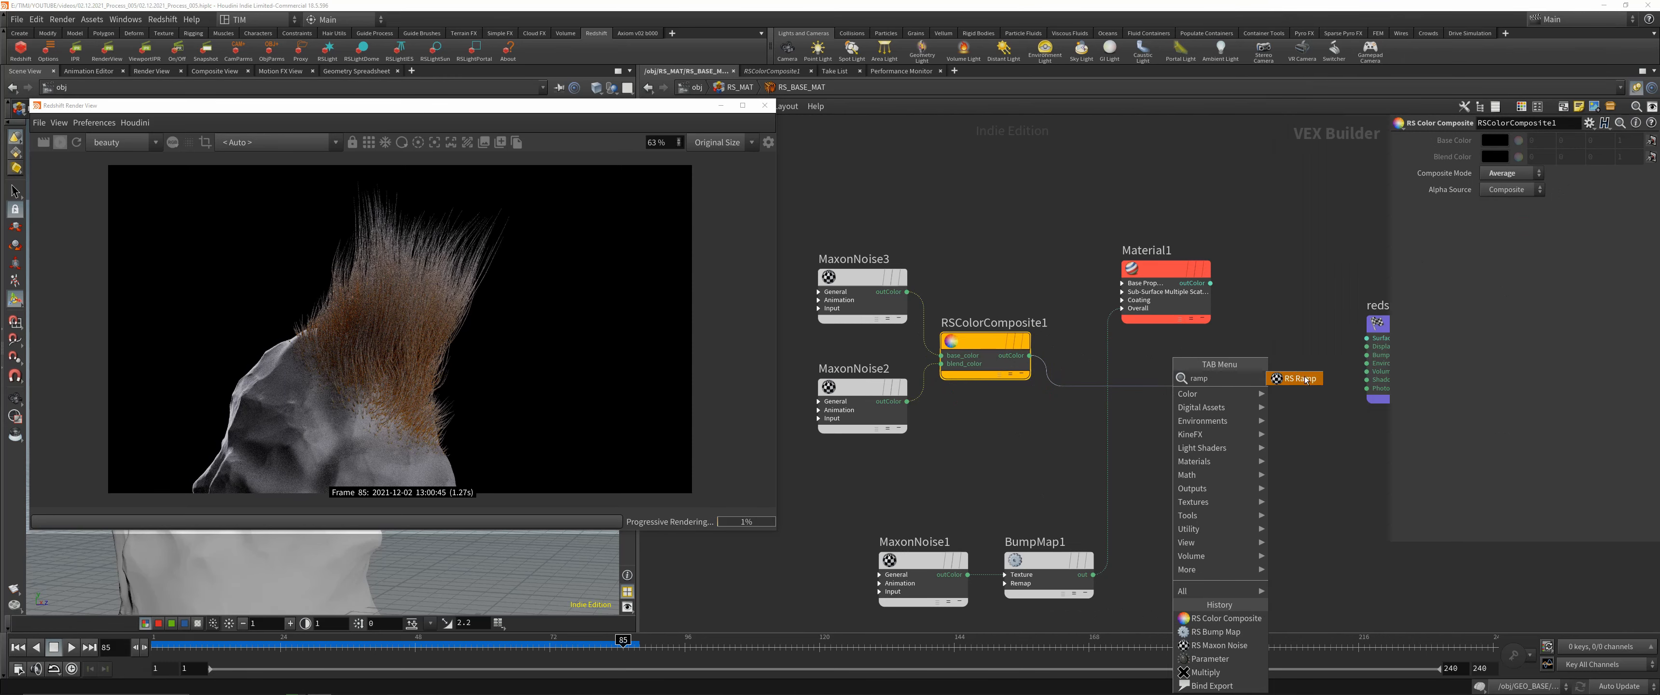
pyautogui.click(1306, 379)
pyautogui.moveTo(1216, 401); pyautogui.dragTo(1479, 336)
# - Arrange RSRamp1 beside the color composite and wire its output to Material1's base input and to the surface preview
pyautogui.moveTo(1160, 386); pyautogui.dragTo(1061, 341)
pyautogui.moveTo(1150, 284); pyautogui.dragTo(1213, 394)
pyautogui.moveTo(1116, 355); pyautogui.dragTo(1207, 395)
pyautogui.click(1212, 339)
pyautogui.moveTo(1037, 354); pyautogui.dragTo(1068, 353)
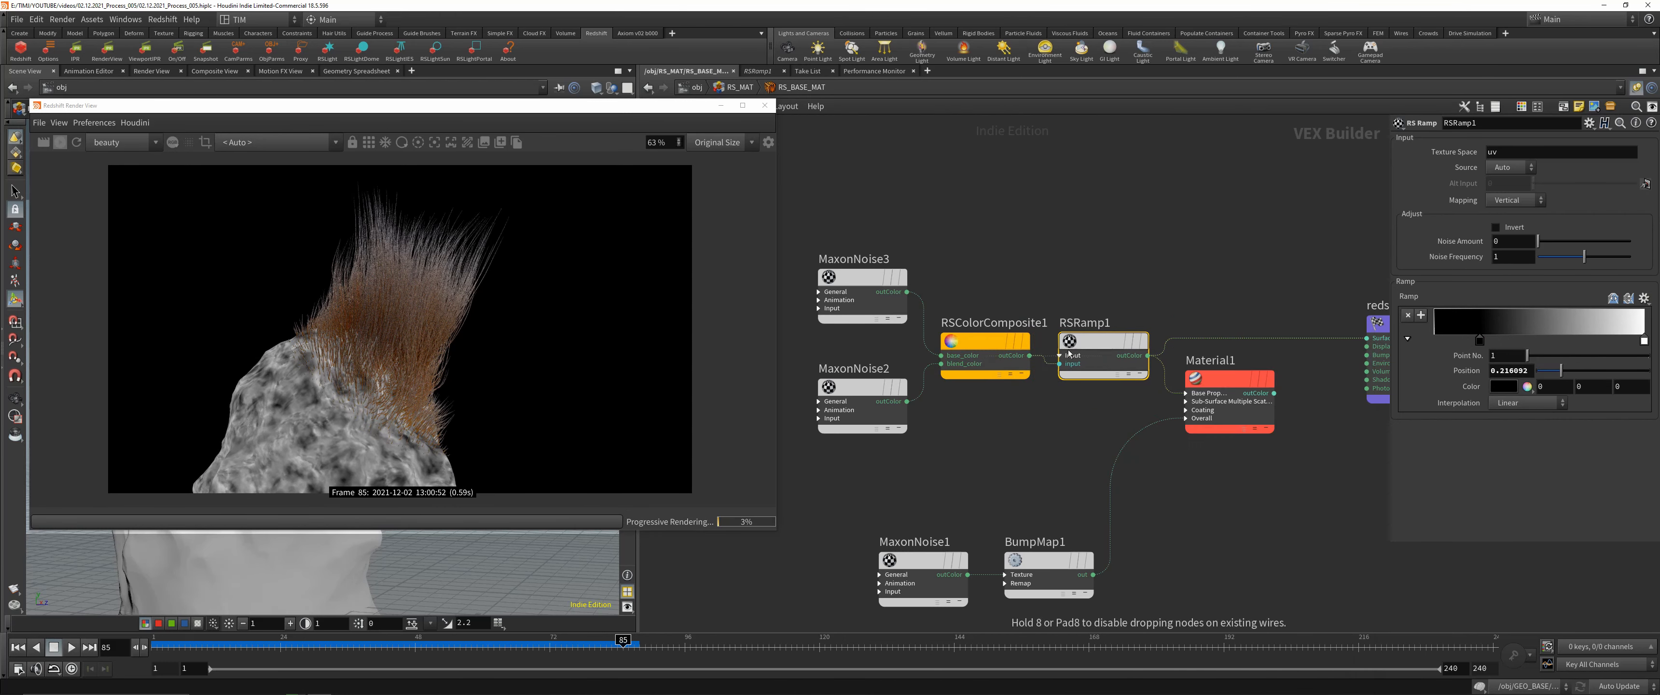
# - Line Material1 up with RSRamp1 and set the ramp's first point to orange (1, 0.361, 0) at position about 0.041
pyautogui.moveTo(1232, 380); pyautogui.dragTo(1264, 342)
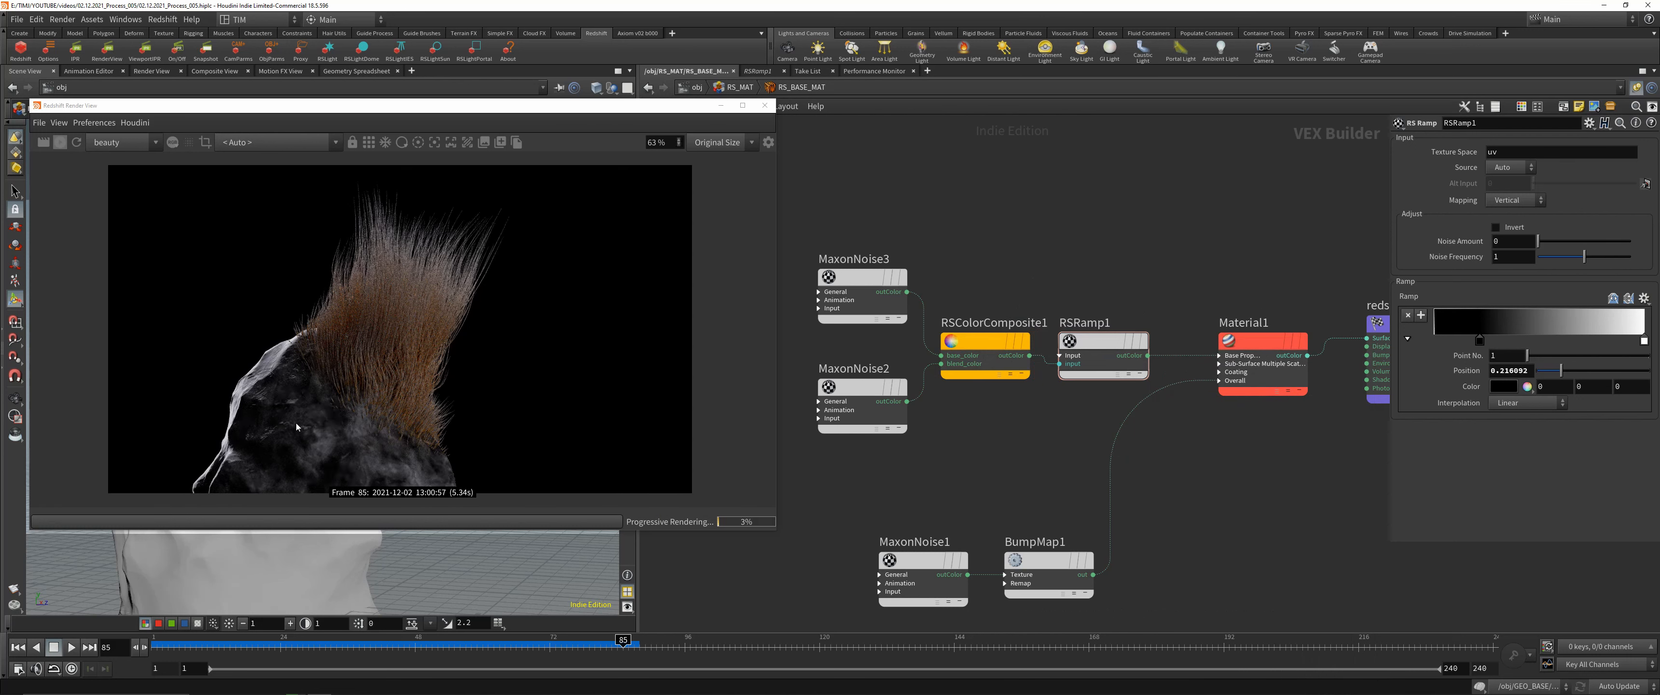
pyautogui.moveTo(1480, 341); pyautogui.dragTo(1443, 341)
pyautogui.doubleClick(1443, 342)
pyautogui.moveTo(1177, 205); pyautogui.dragTo(1097, 194)
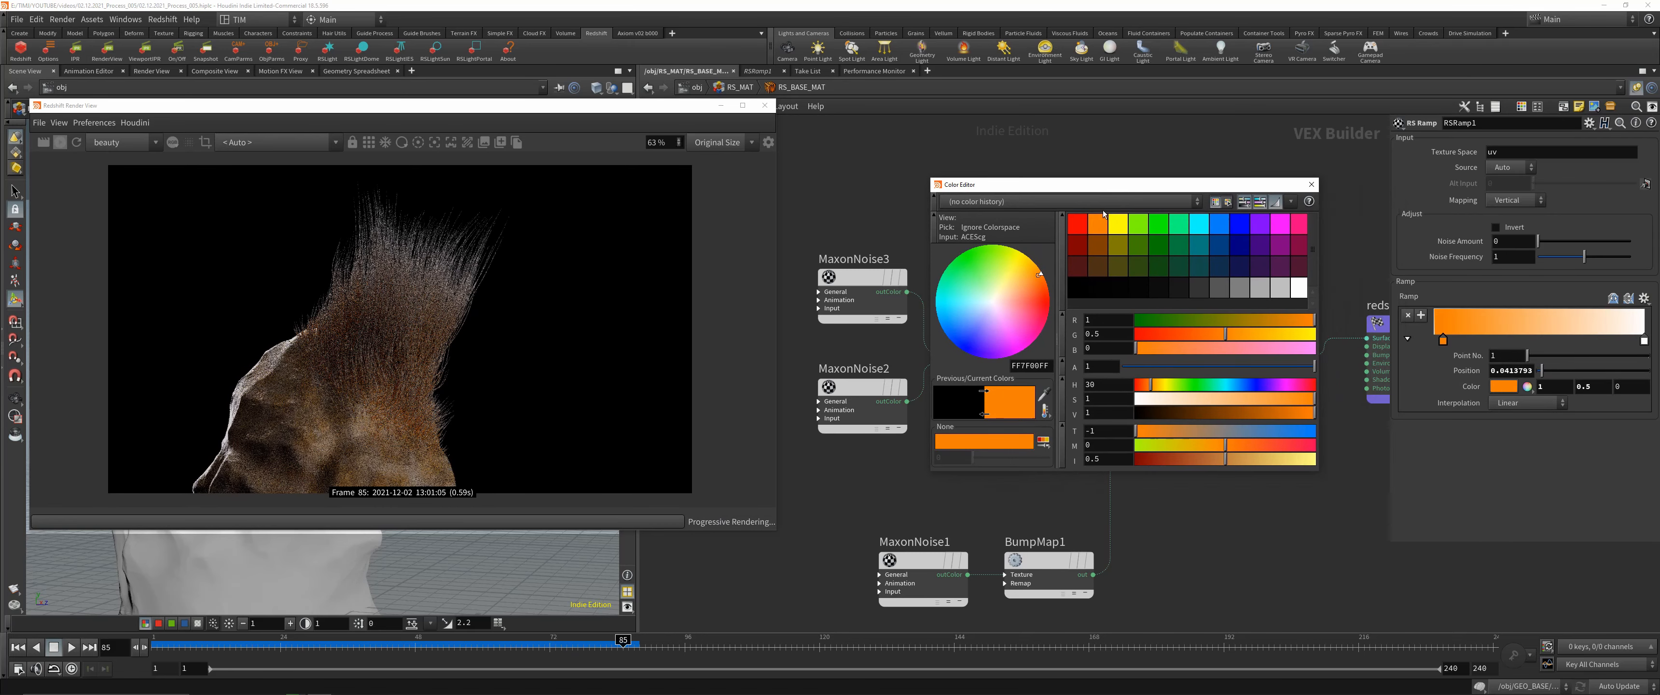
pyautogui.moveTo(1228, 334); pyautogui.dragTo(1200, 336)
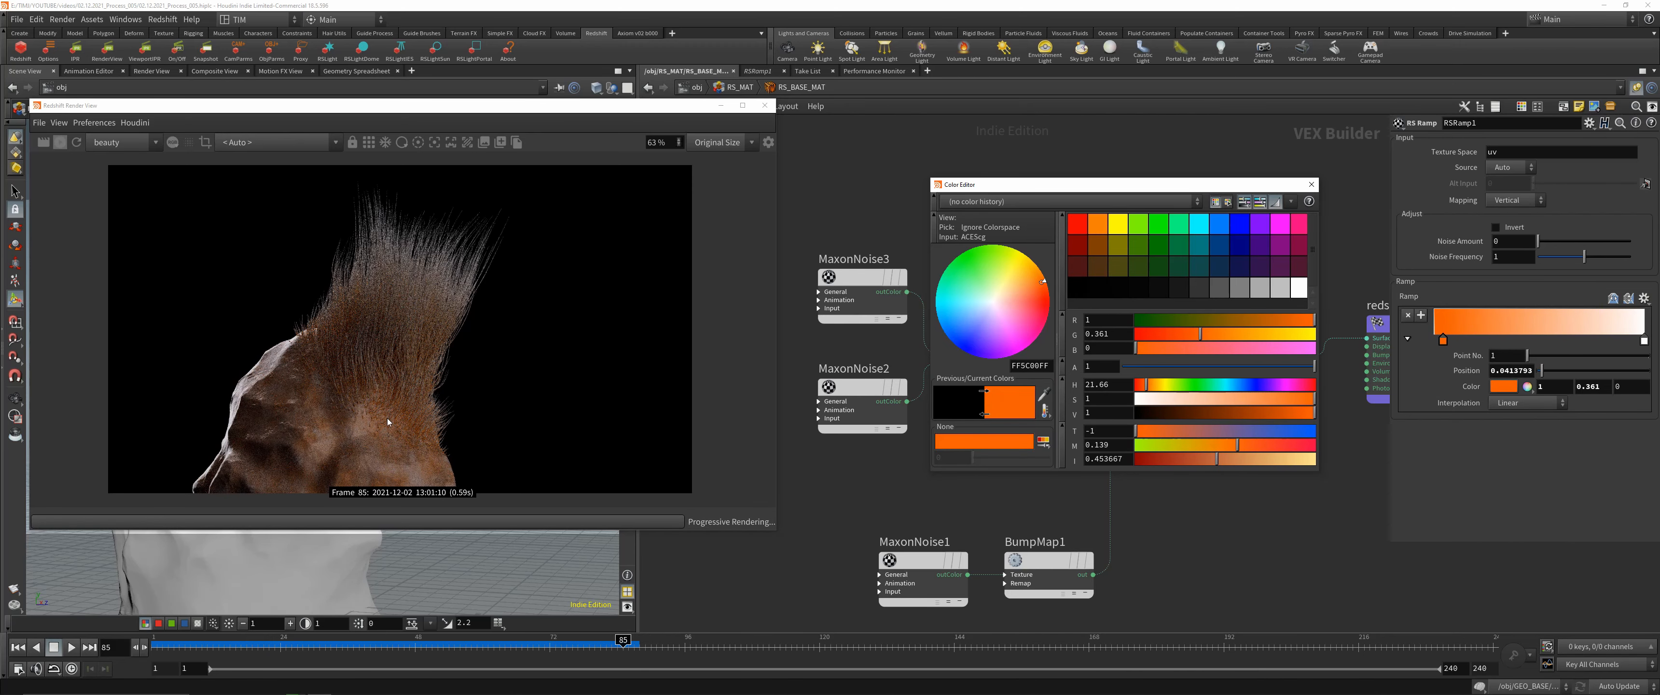
pyautogui.moveTo(776, 533); pyautogui.dragTo(787, 553)
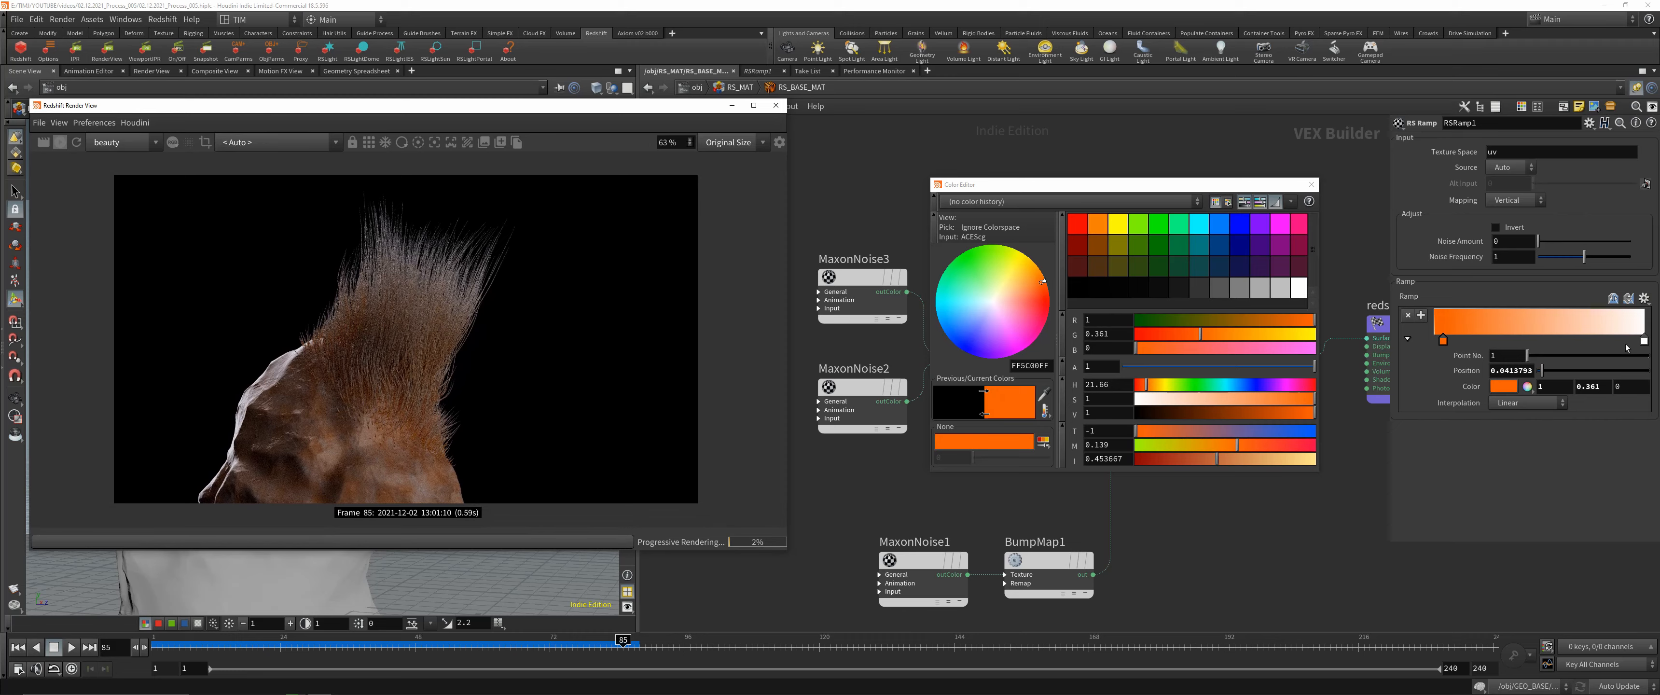
# - Set the end point of RSRamp1 to a near-black grey of 0.025
pyautogui.click(1645, 340)
pyautogui.click(1159, 289)
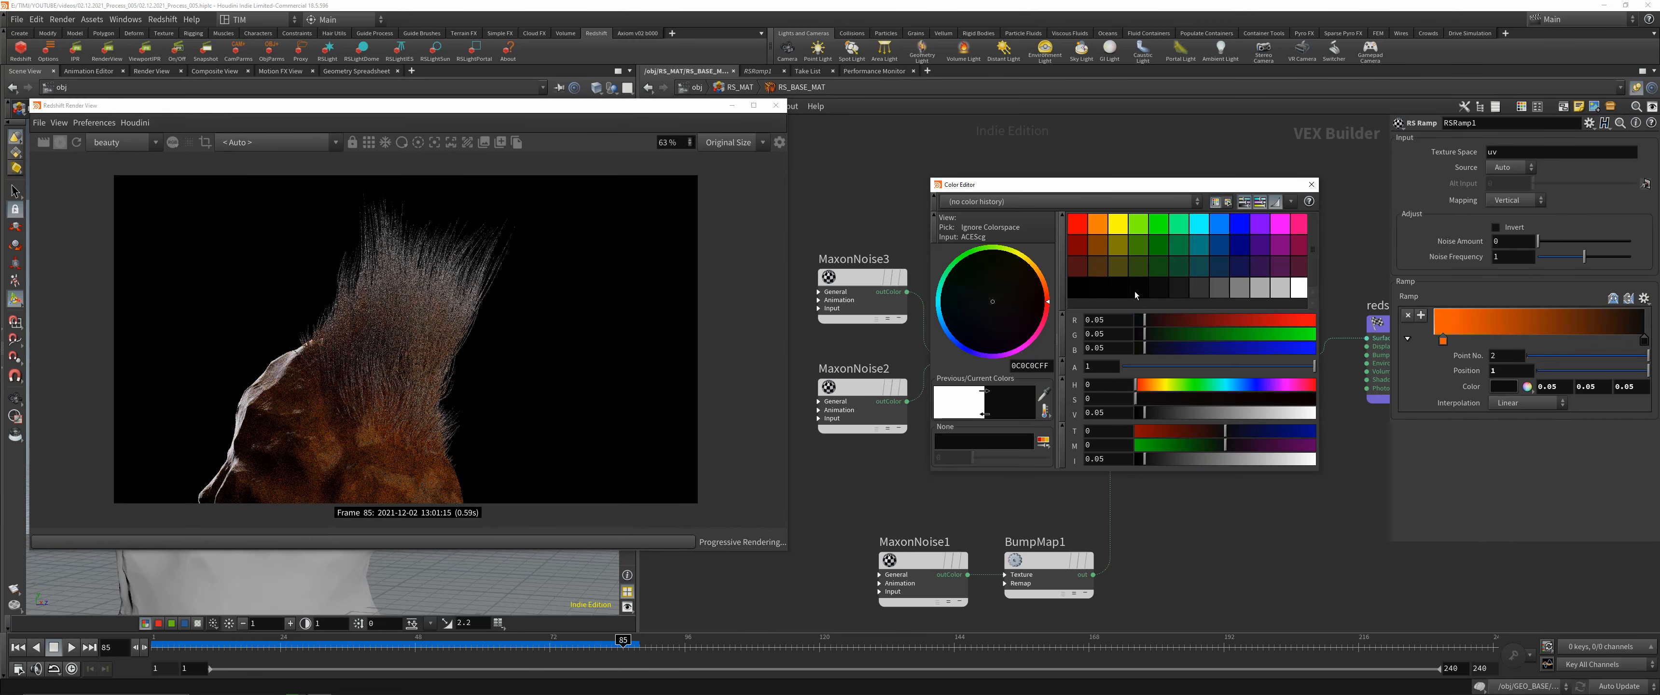
pyautogui.click(1117, 289)
pyautogui.click(1311, 185)
# - Expand Material1's base property inputs and move MaxonNoise1 and BumpMap1 down to clear space below the colour nodes
pyautogui.scroll(-4, 1109, 240)
pyautogui.moveTo(1039, 266); pyautogui.dragTo(1051, 295, button='middle')
pyautogui.scroll(3, 1052, 296)
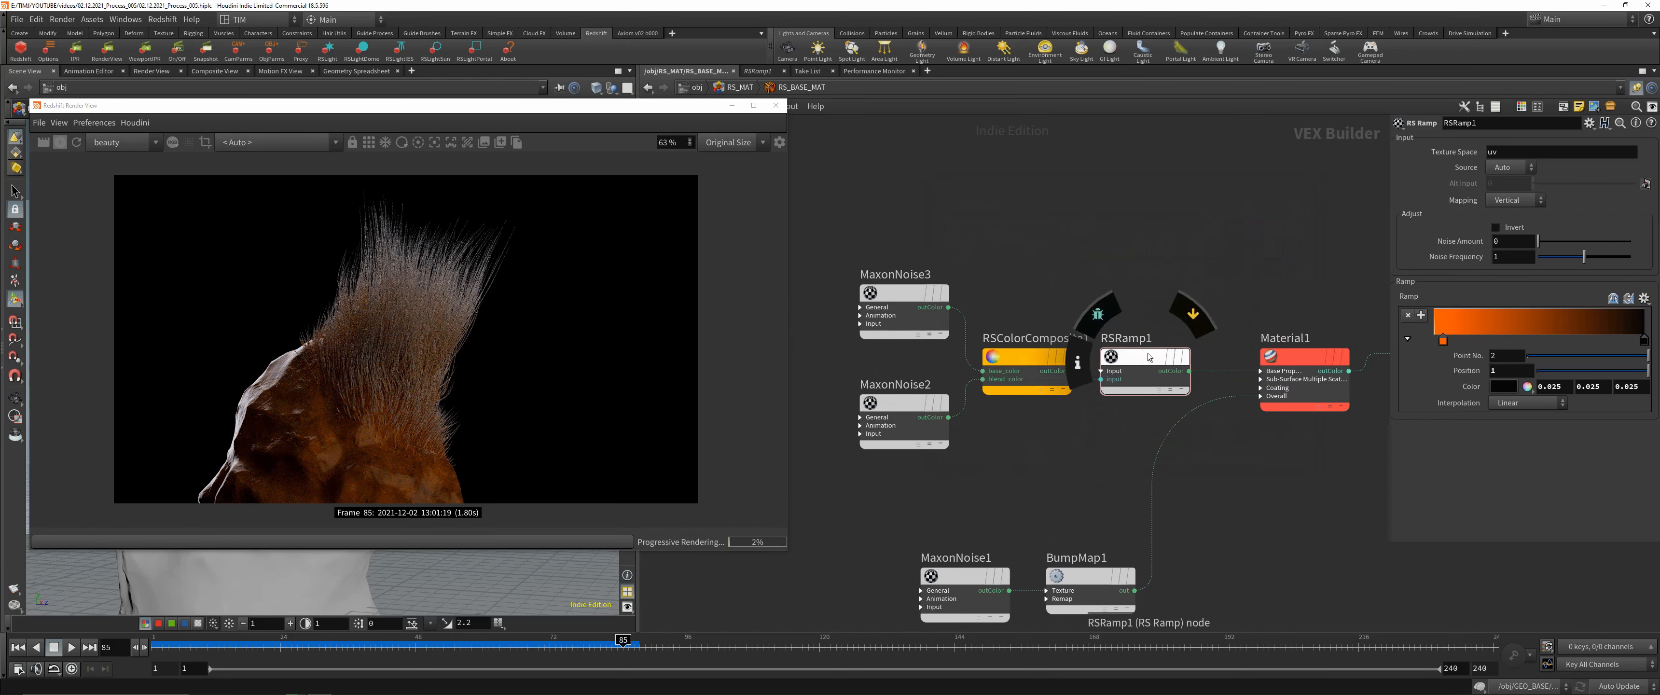
pyautogui.click(1261, 376)
pyautogui.click(1261, 370)
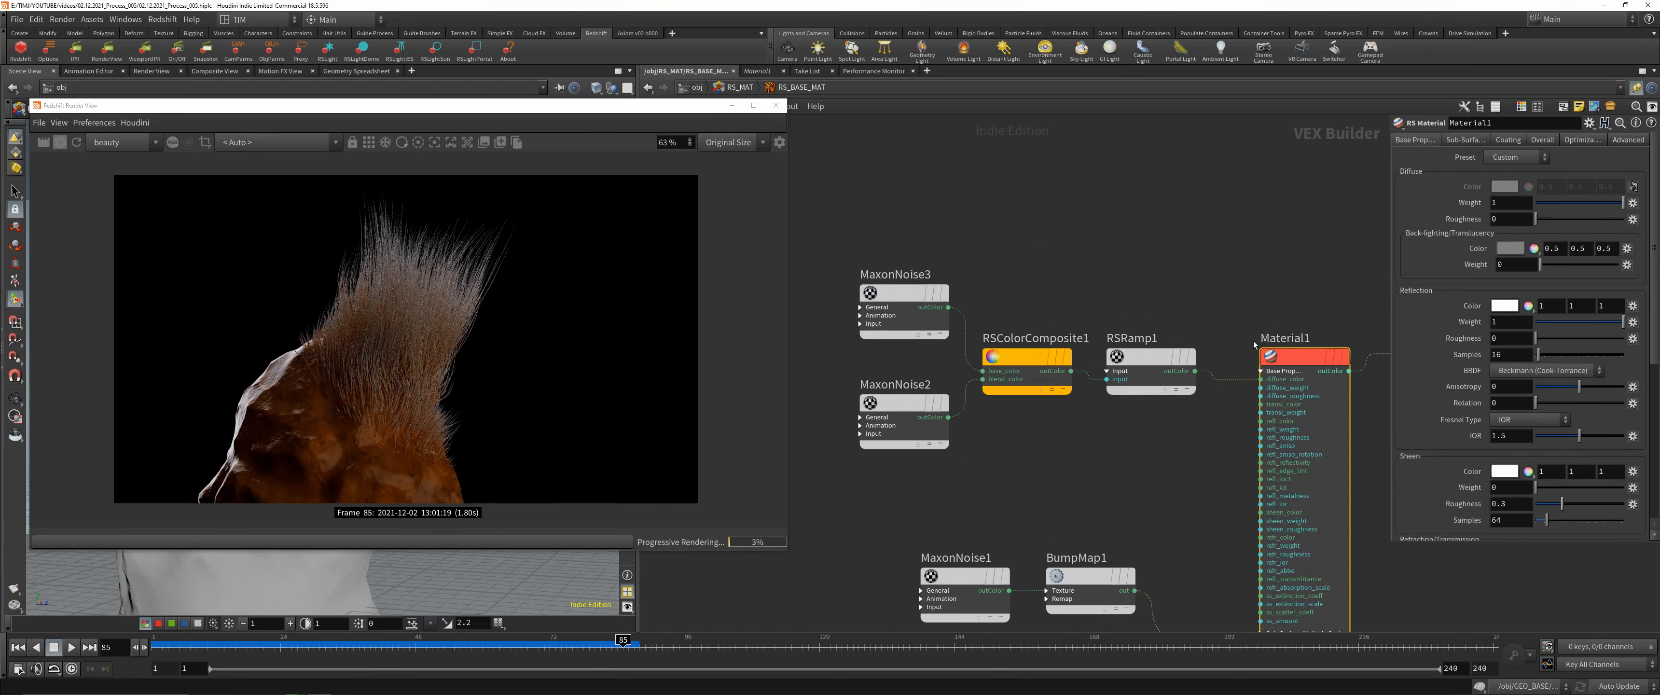
pyautogui.scroll(-4, 1142, 436)
pyautogui.moveTo(1141, 436); pyautogui.dragTo(1117, 374, button='middle')
pyautogui.moveTo(1118, 422); pyautogui.dragTo(1025, 487)
pyautogui.moveTo(1082, 445); pyautogui.dragTo(1075, 500)
pyautogui.click(1064, 450)
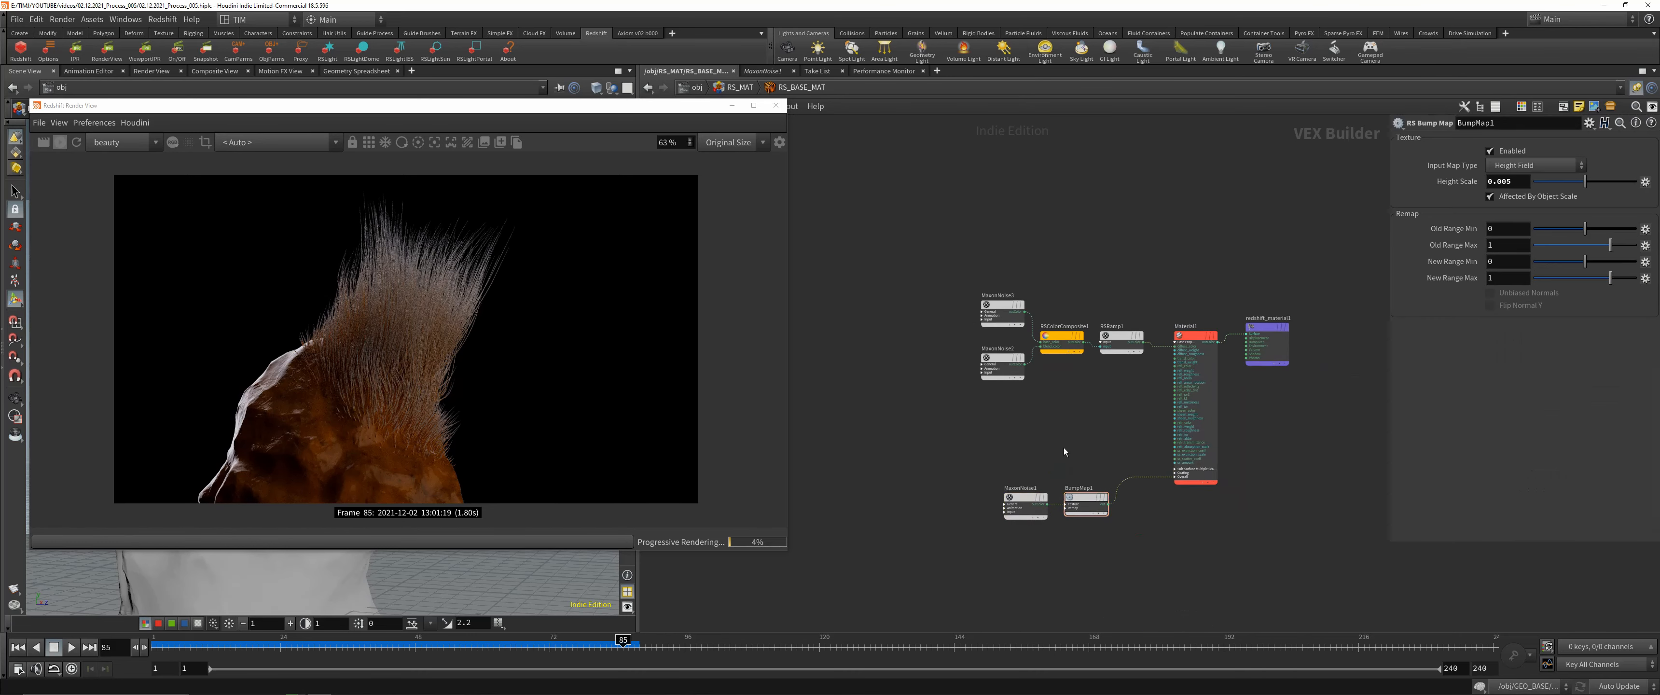
# - Duplicate MaxonNoise1 and wire the copy's output into Material1's refl_roughness input
pyautogui.click(1016, 510)
pyautogui.hotkey('ctrl', 'c')
pyautogui.hotkey('ctrl', 'v')
pyautogui.click(1047, 440)
pyautogui.scroll(5, 1125, 402)
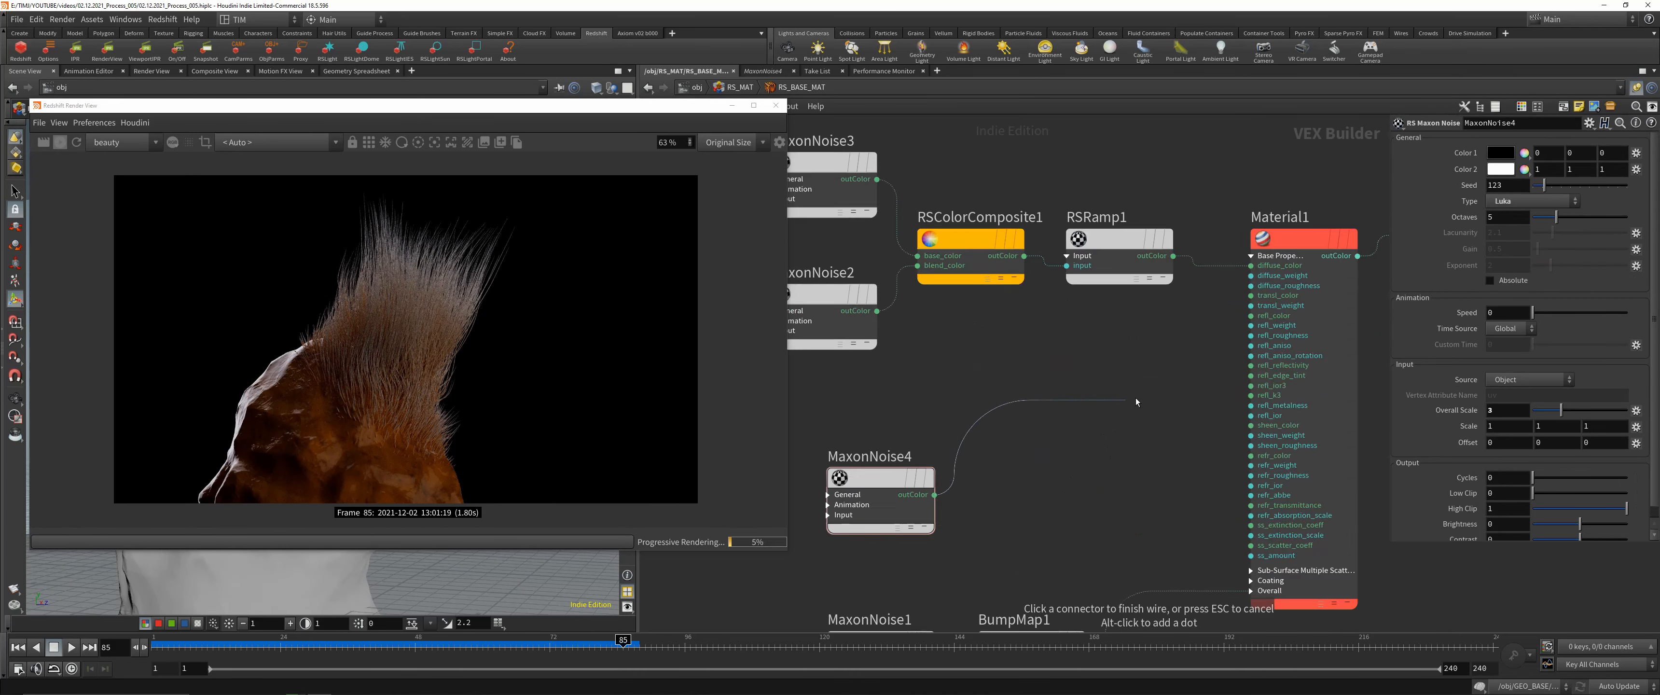
pyautogui.click(1245, 322)
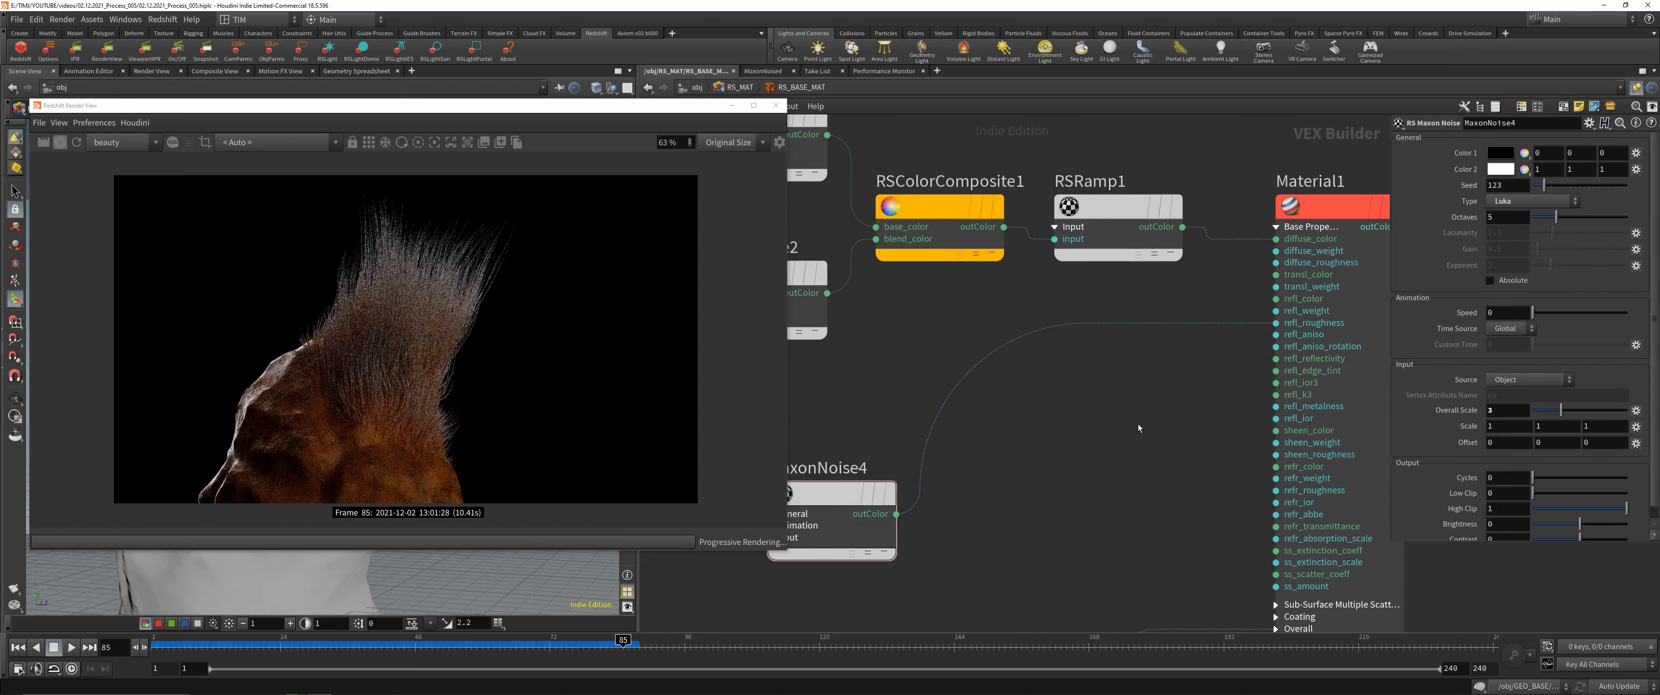
# - Insert an RS Ramp on the wire between MaxonNoise4 and Material1's reflection roughness
pyautogui.scroll(-2, 1137, 425)
pyautogui.press('Tab')
pyautogui.write('ramp')
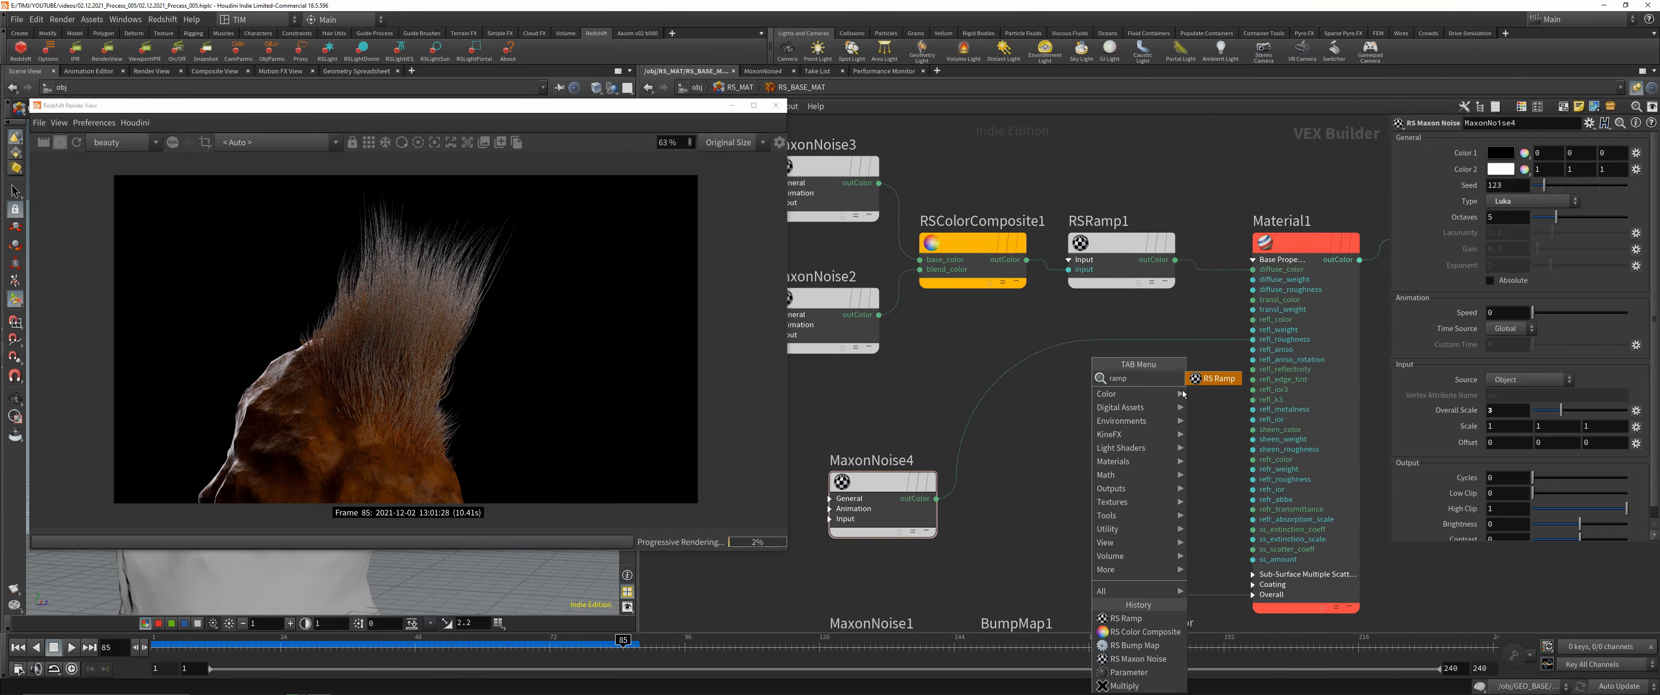
pyautogui.press('Return')
pyautogui.click(1070, 377)
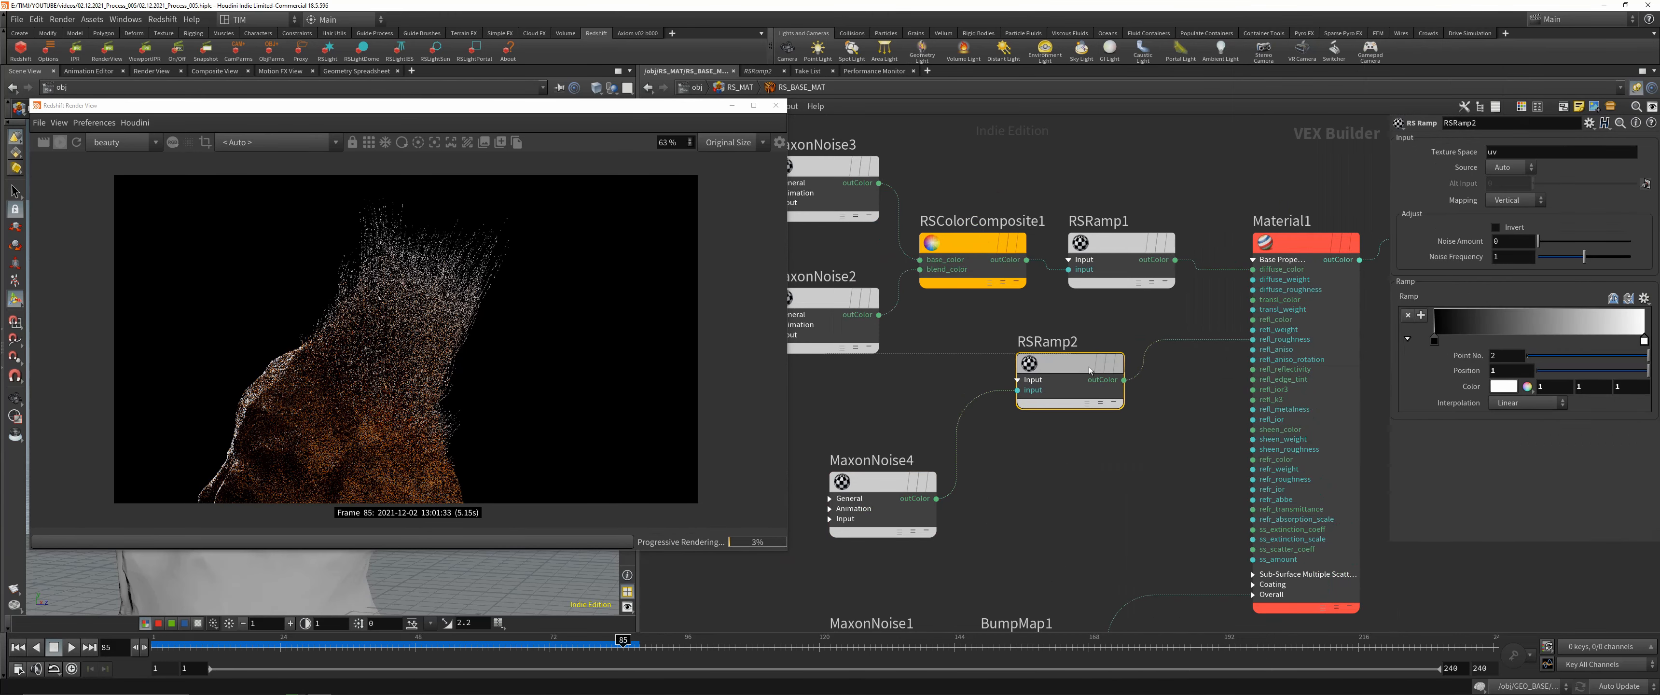
# - Set the first point of the roughness ramp RSRamp2 to a dark grey of 0.05
pyautogui.doubleClick(1435, 340)
pyautogui.click(1228, 294)
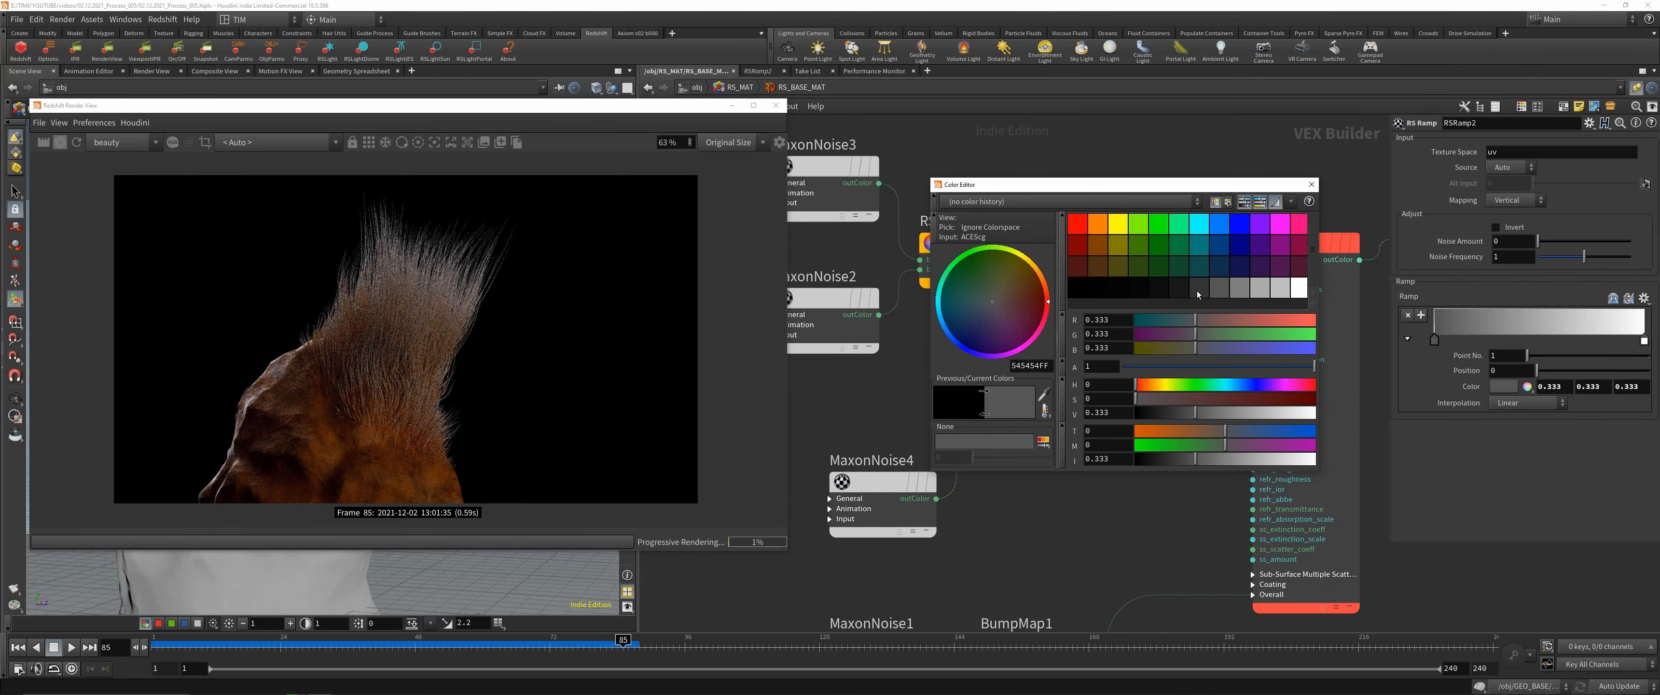
pyautogui.click(1177, 291)
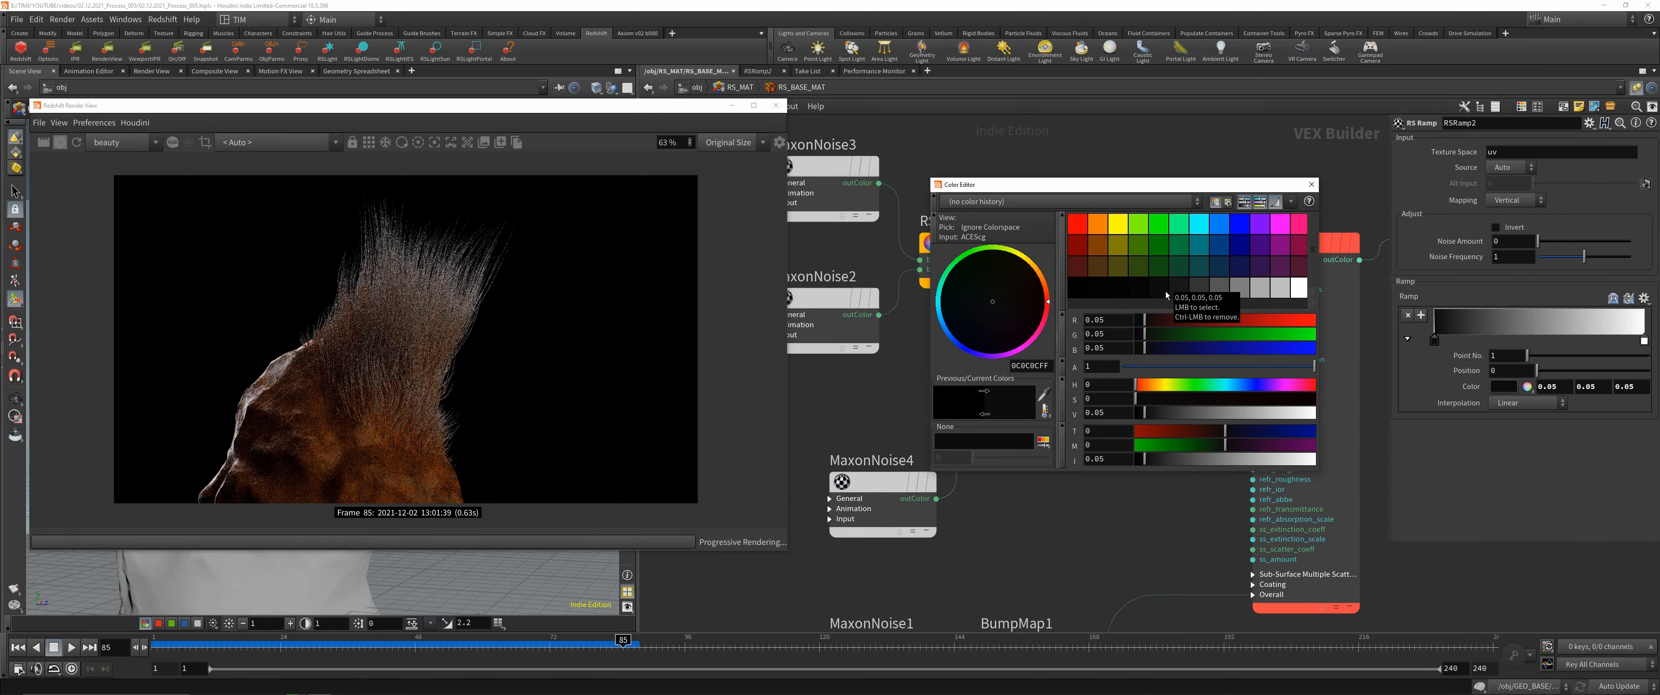
pyautogui.click(1312, 185)
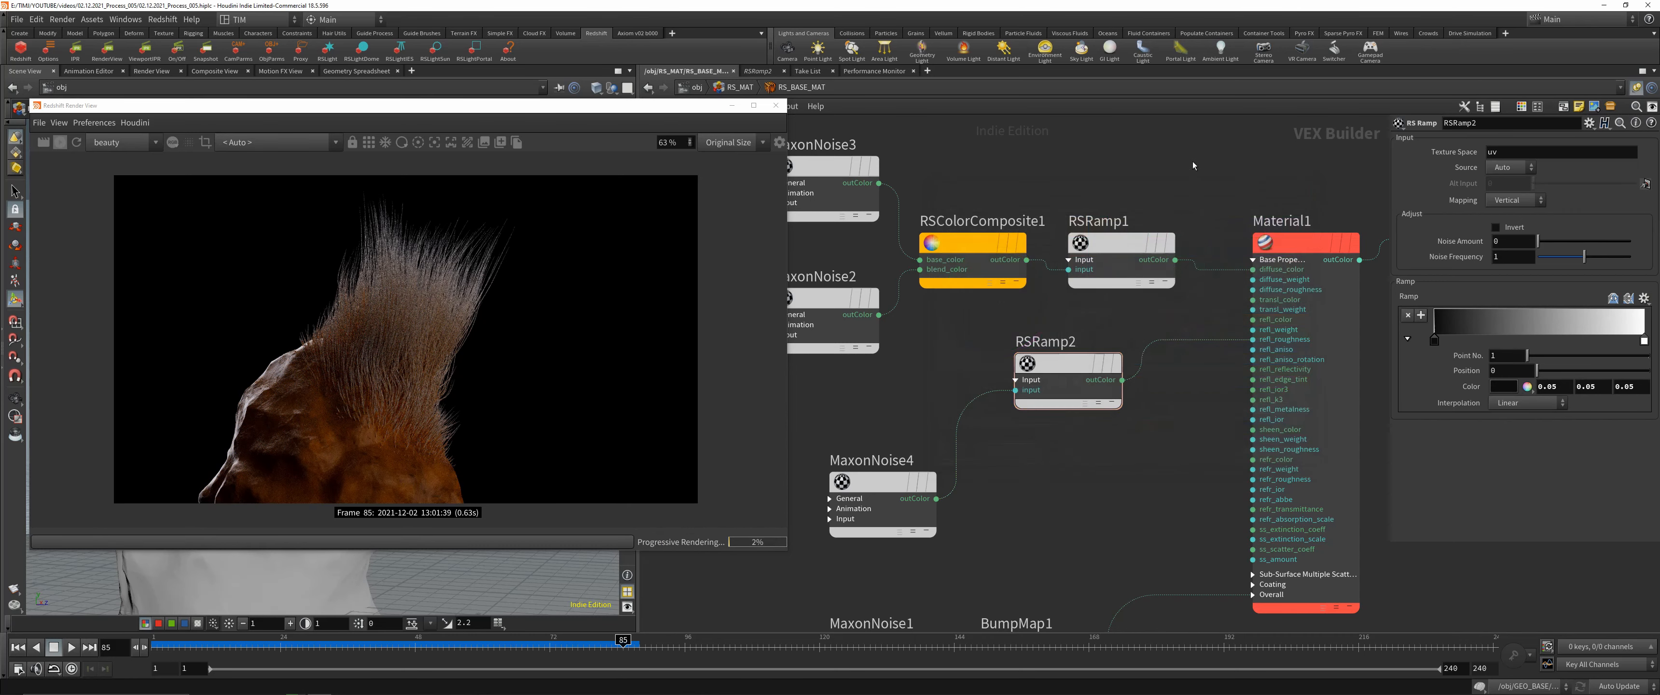
# - In the RS_LINE_MAT material, change the first point of RSRamp1 to a light grey of 0.6667
pyautogui.click(743, 90)
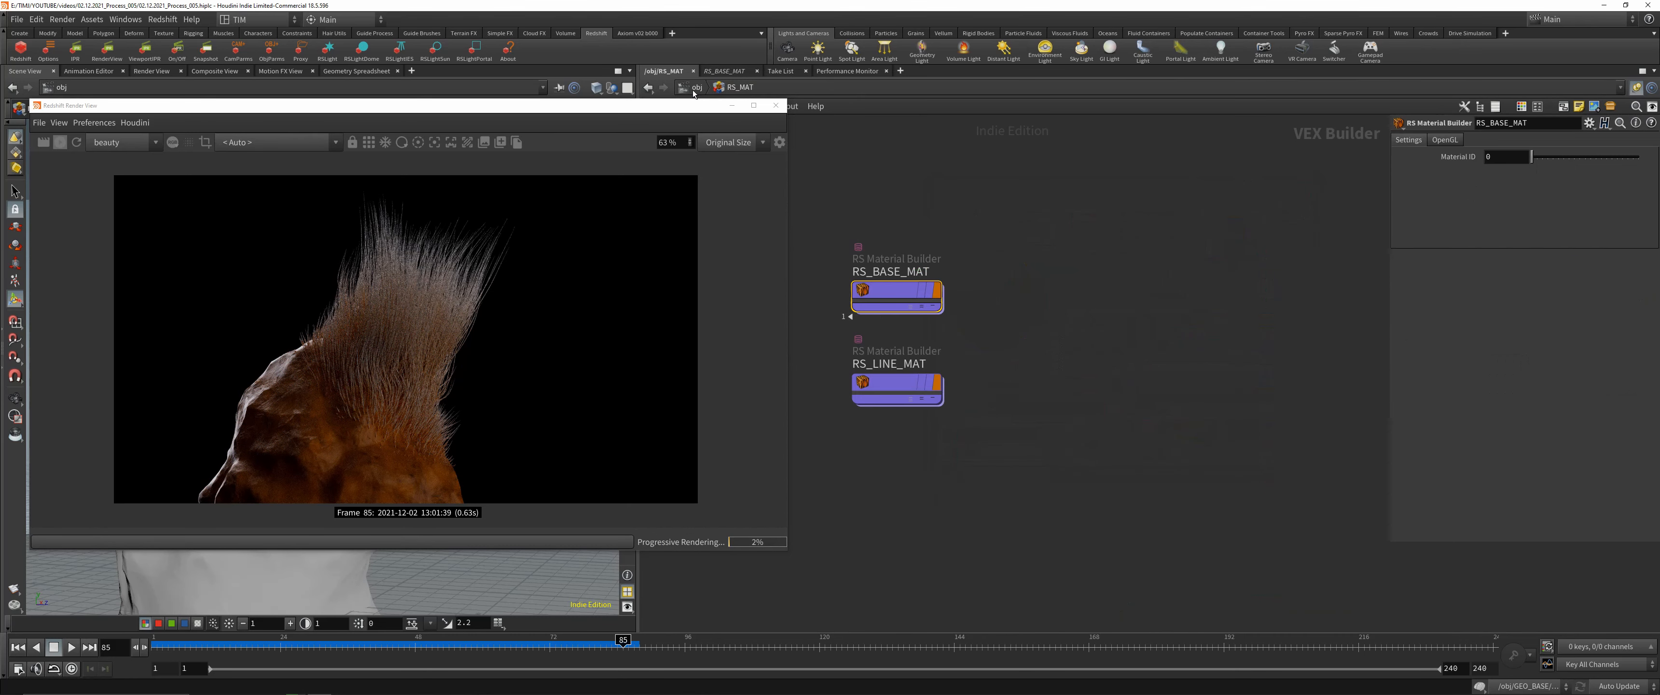
pyautogui.doubleClick(883, 384)
pyautogui.moveTo(934, 353); pyautogui.dragTo(1042, 309, button='middle')
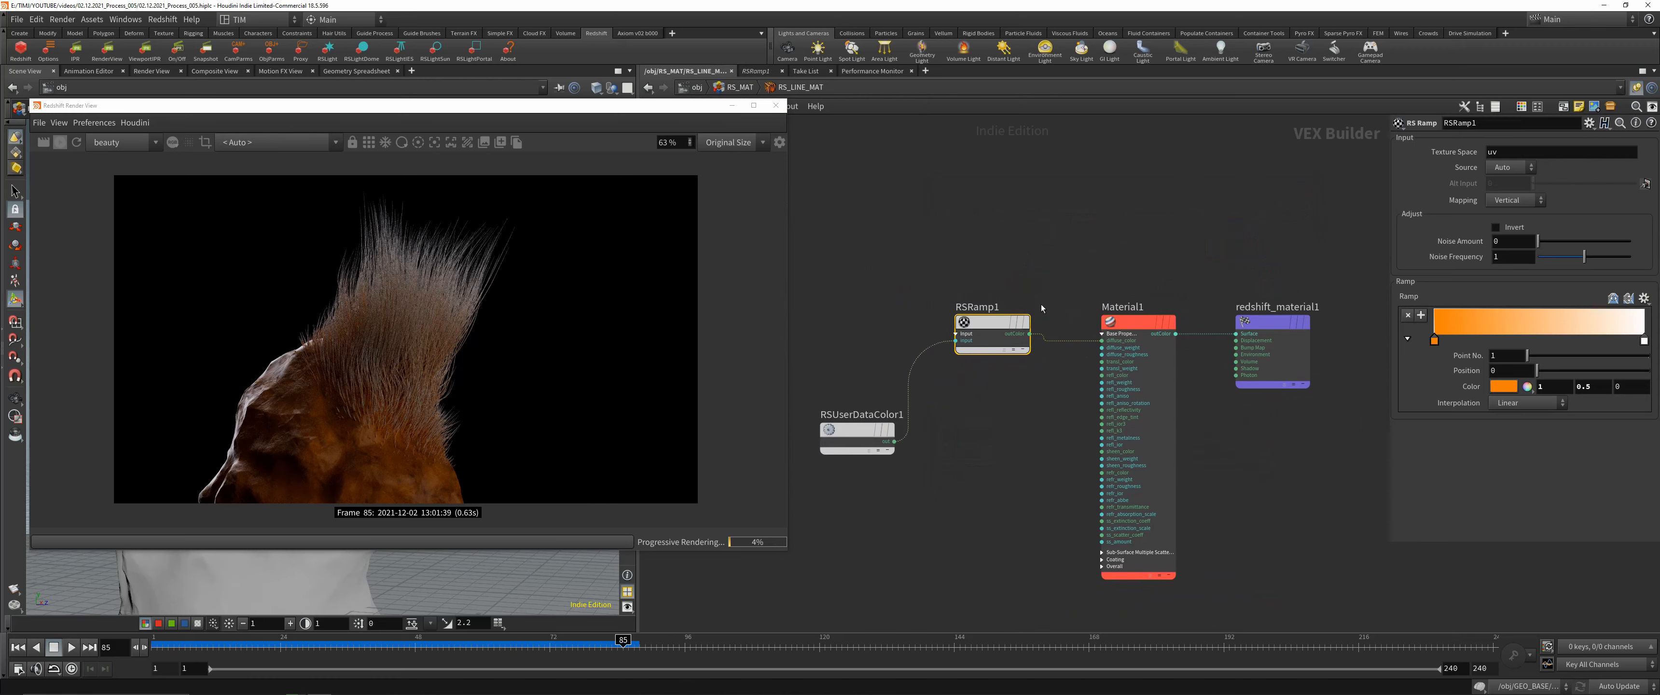
pyautogui.doubleClick(1435, 340)
pyautogui.click(1220, 226)
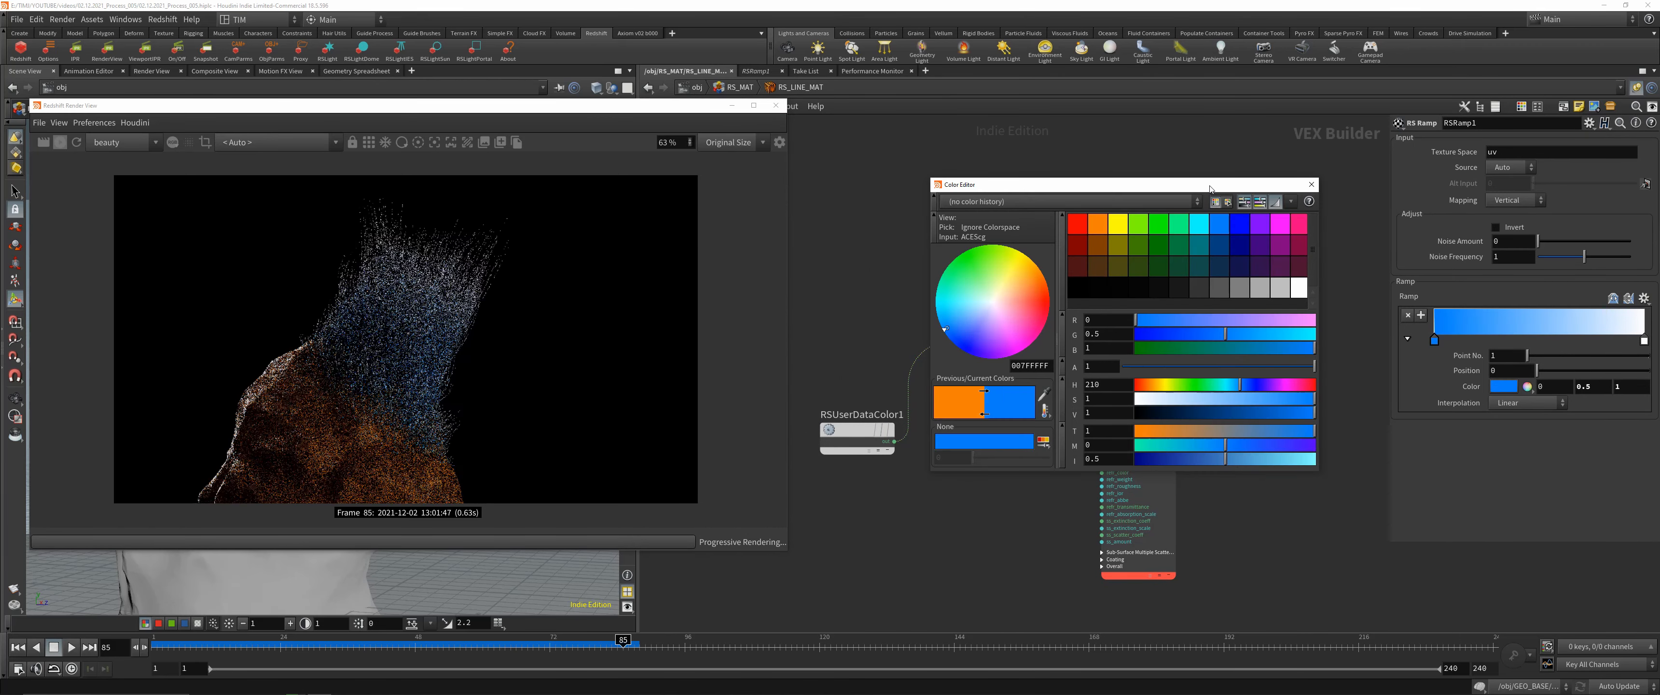
pyautogui.moveTo(1210, 187); pyautogui.dragTo(1136, 213)
pyautogui.click(1228, 315)
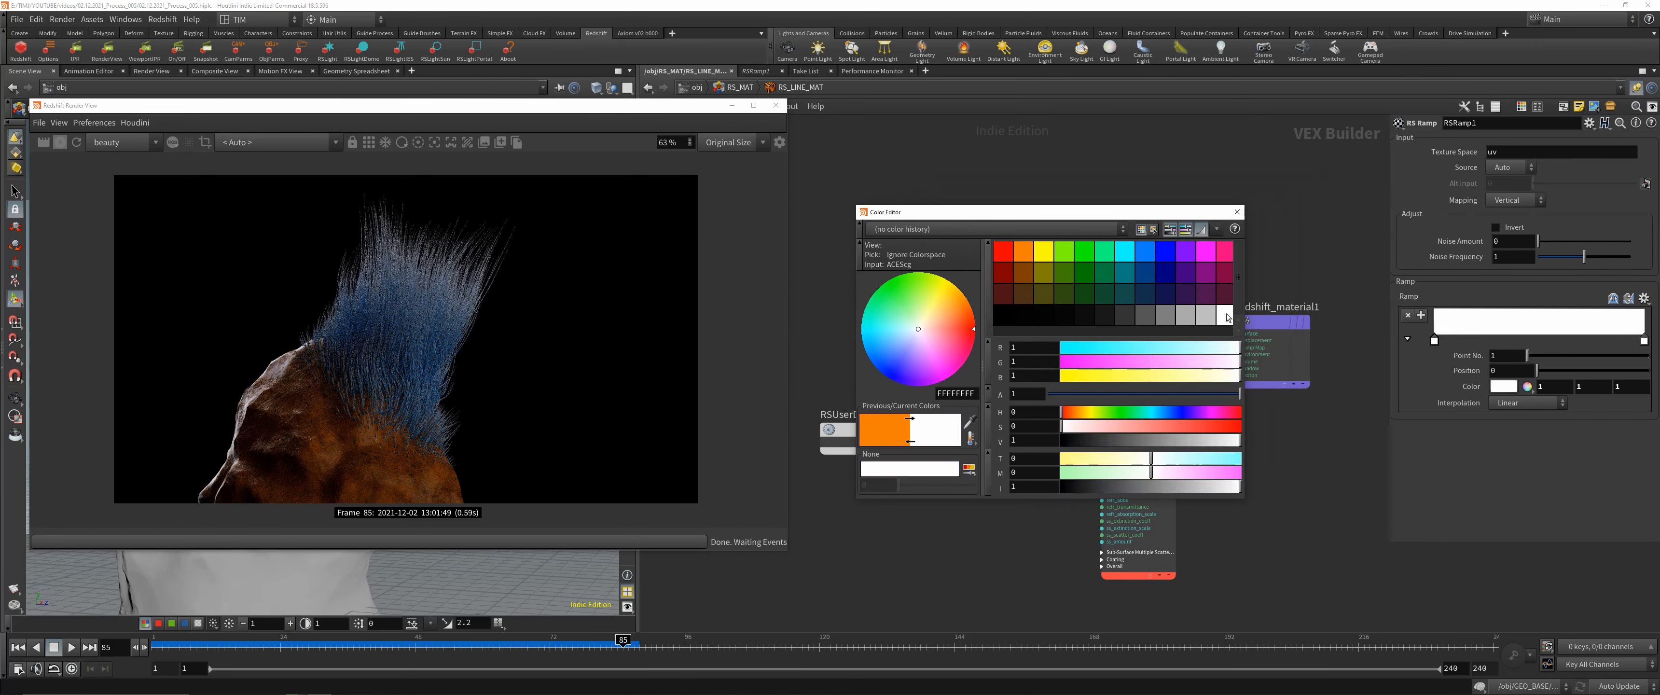
pyautogui.click(1185, 316)
pyautogui.click(1128, 320)
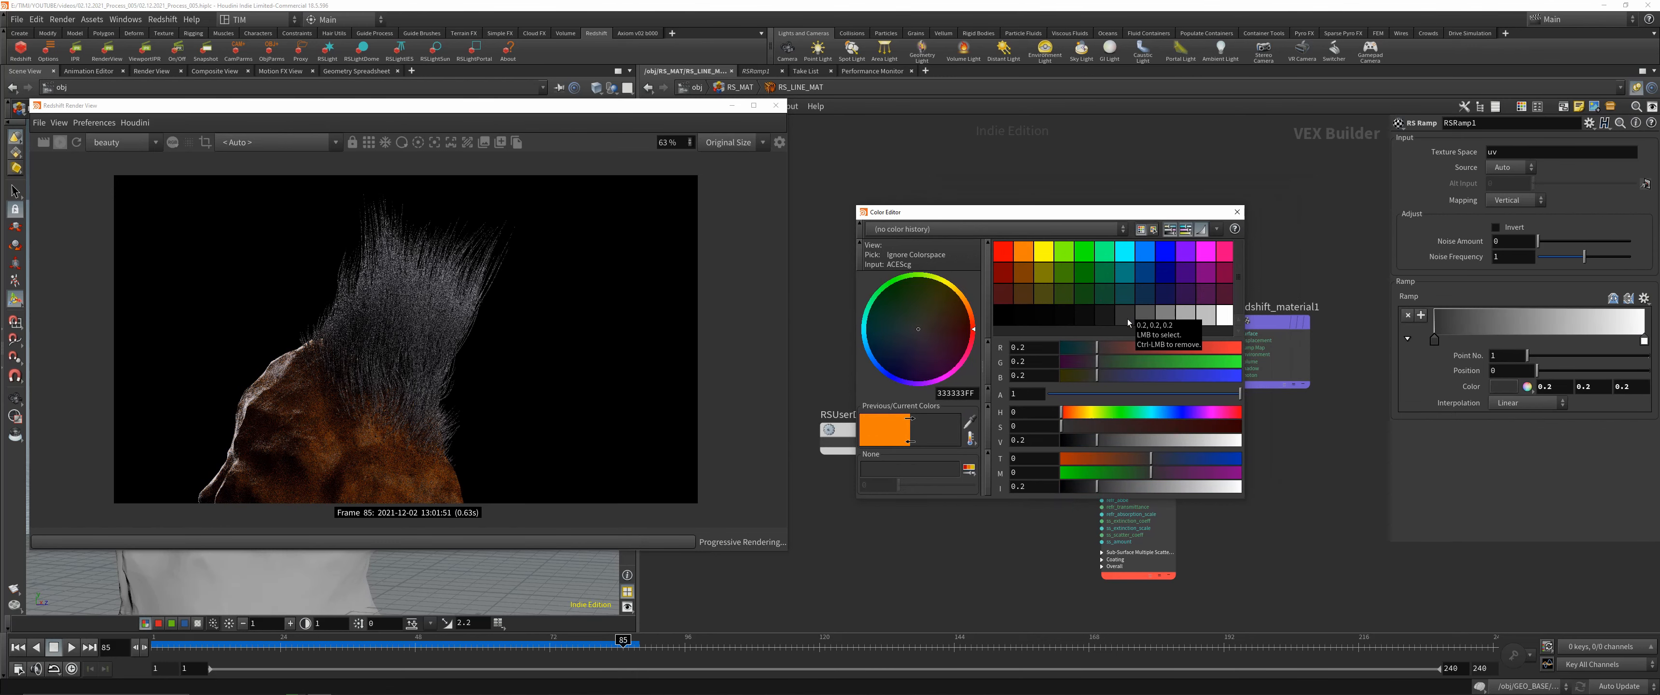
pyautogui.click(1185, 316)
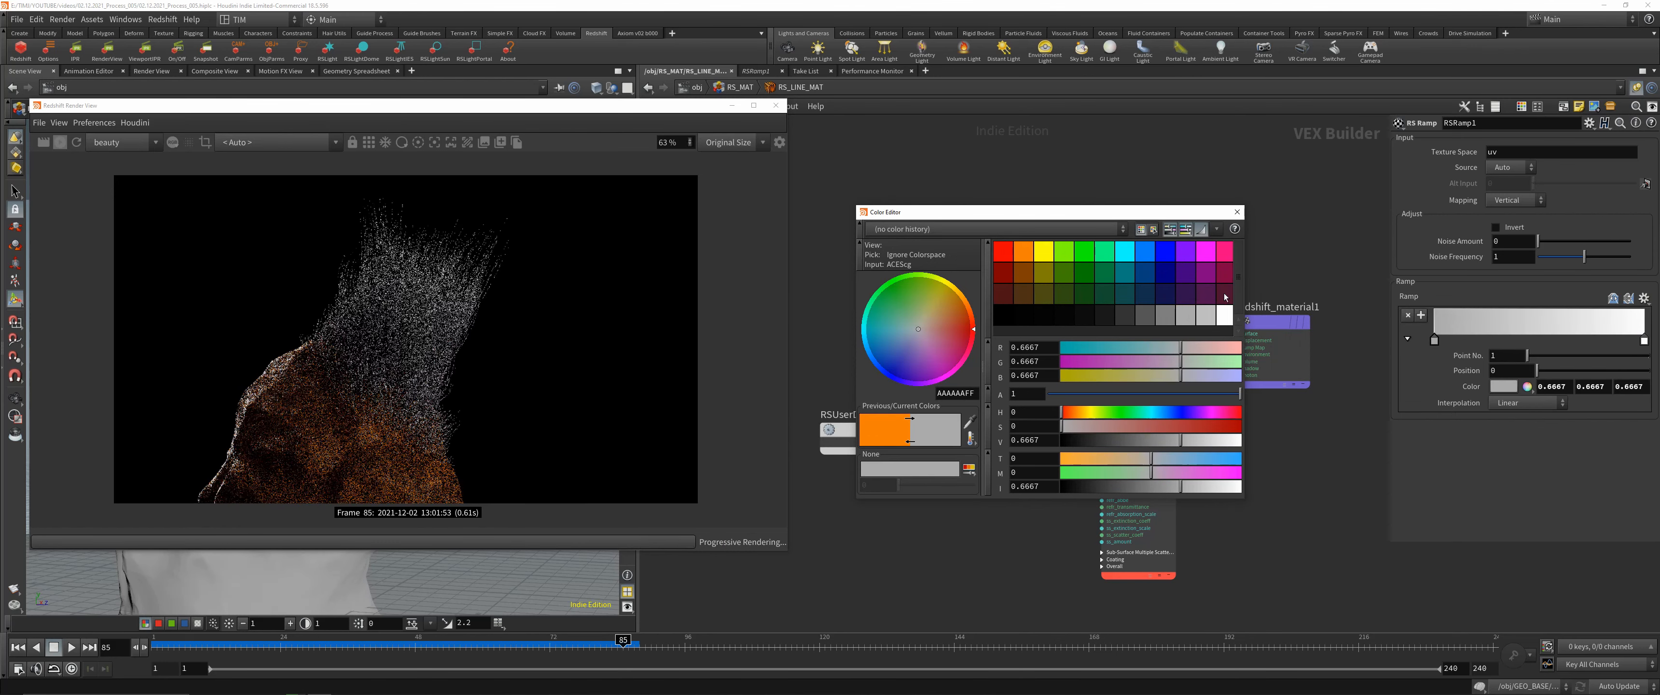
pyautogui.click(1236, 210)
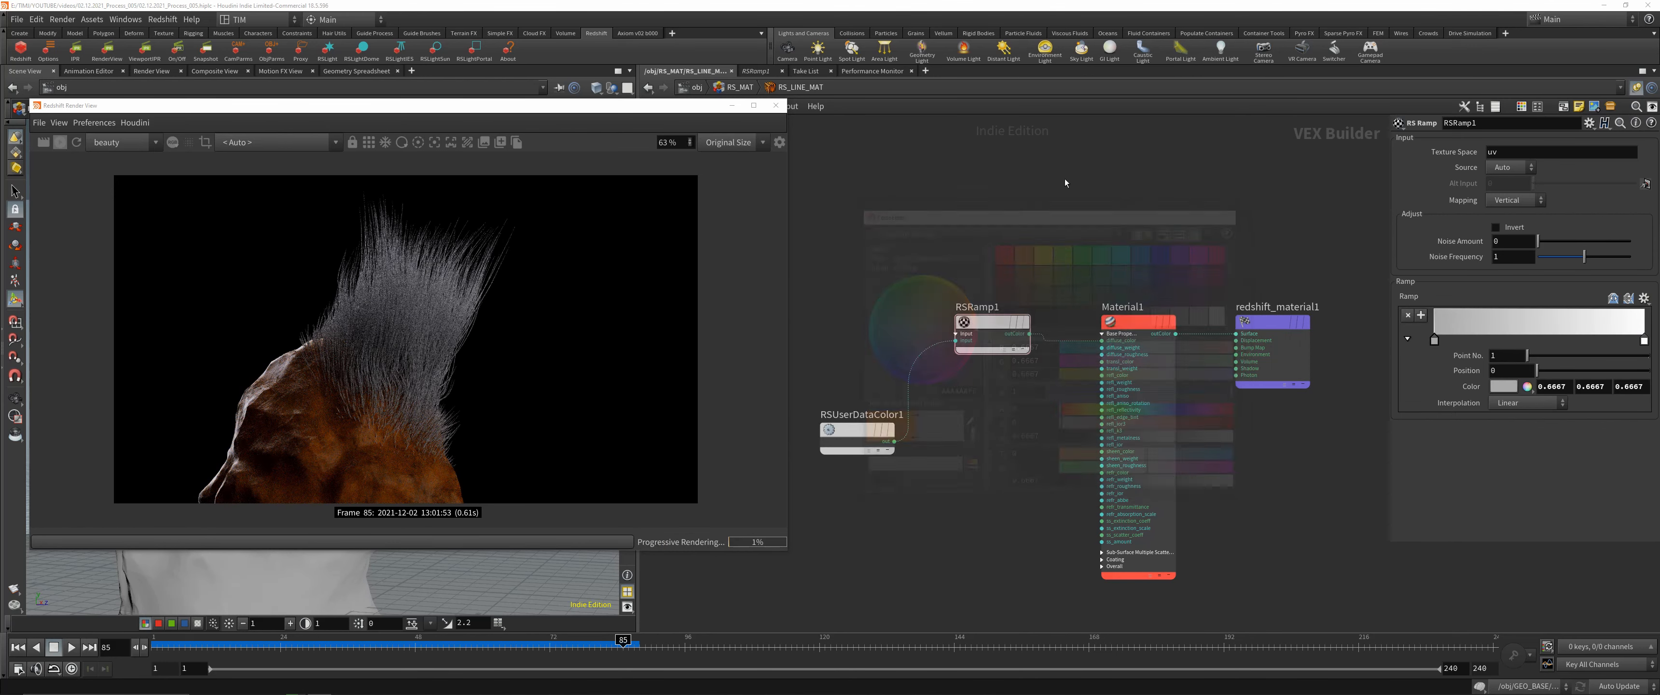
# - At object level, rotate the dome light RS_DOME_001 about Y, trying 180 and settling on 369
pyautogui.click(696, 86)
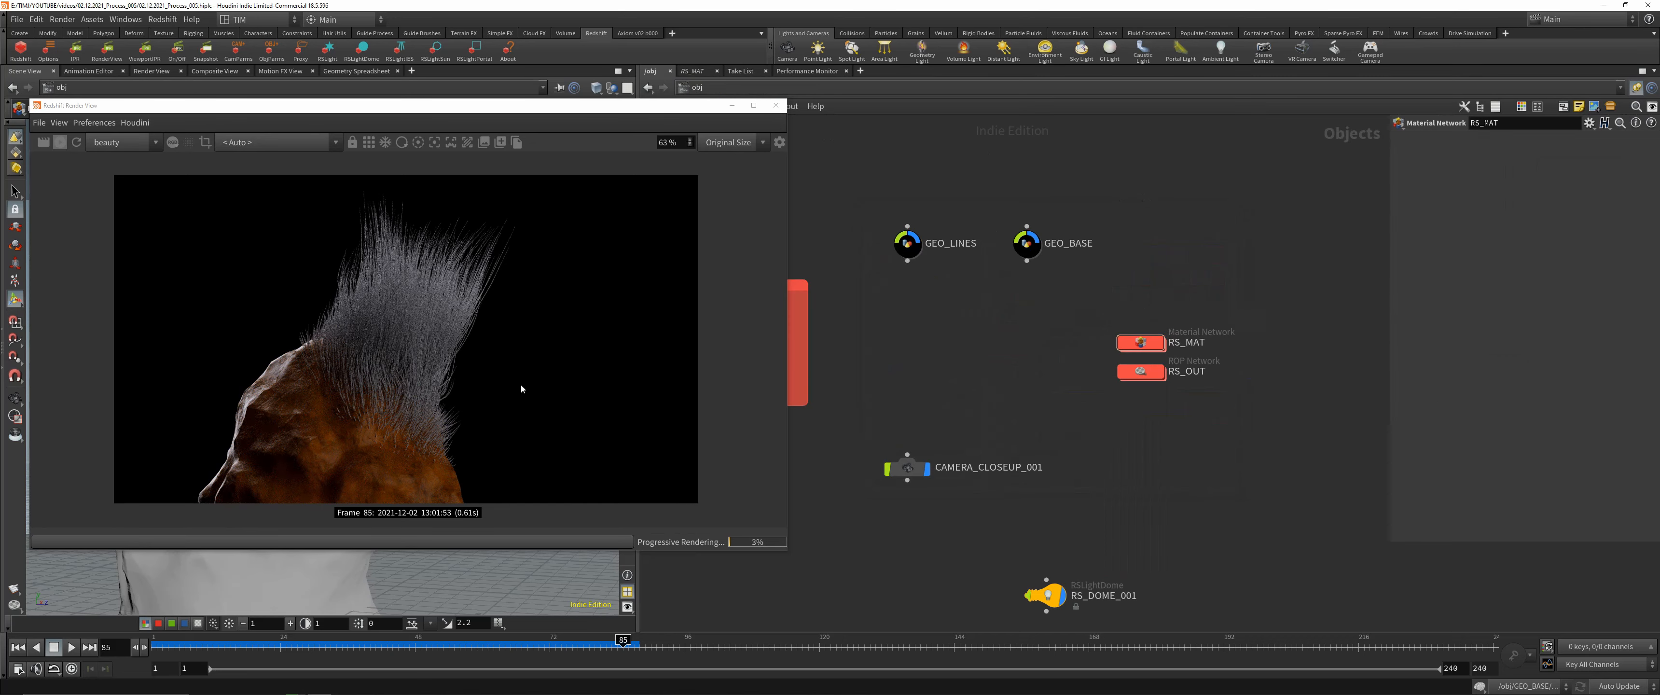
pyautogui.moveTo(1122, 415); pyautogui.dragTo(1140, 356, button='middle')
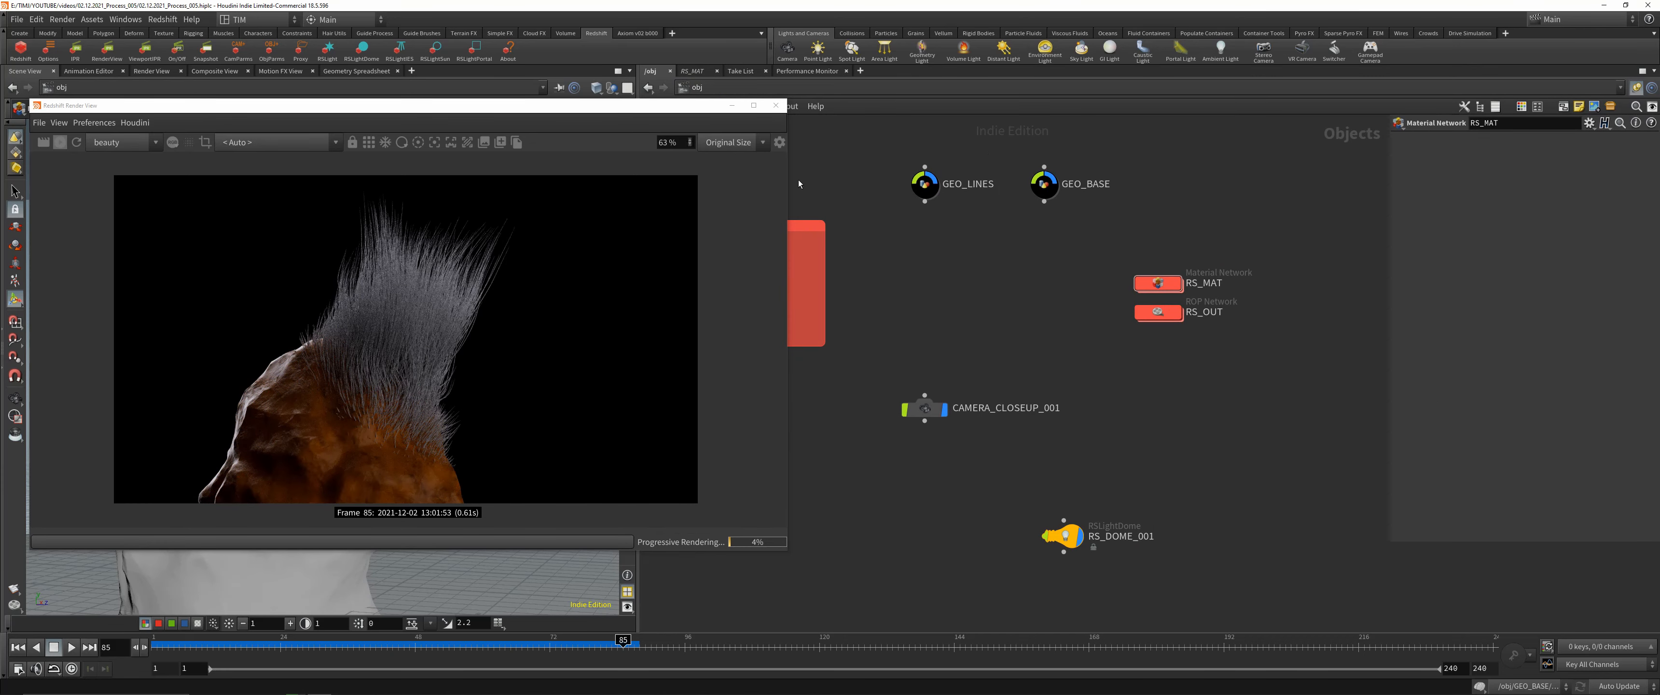
pyautogui.moveTo(1174, 476); pyautogui.dragTo(1149, 407, button='middle')
pyautogui.click(1040, 468)
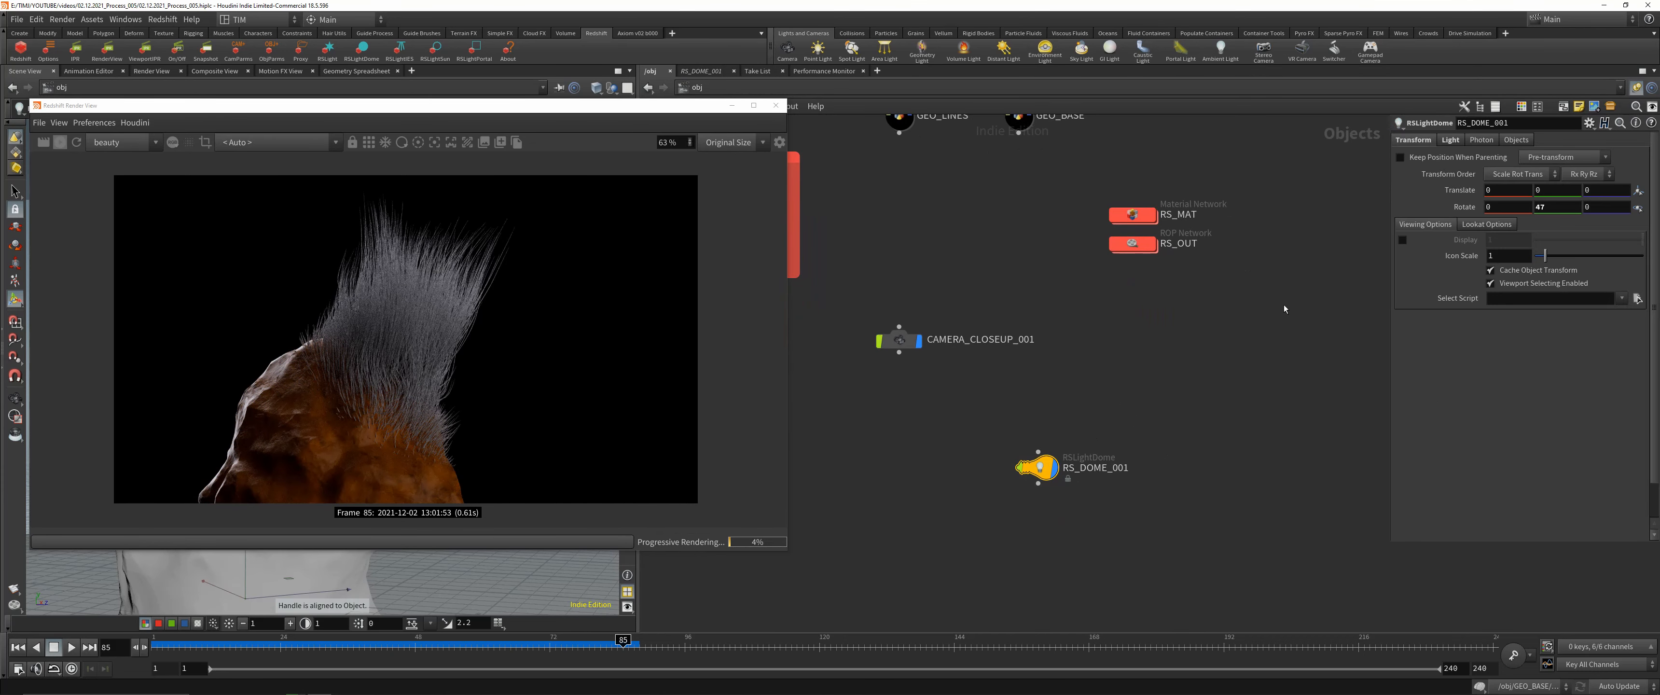
pyautogui.click(1546, 207)
pyautogui.write('180')
pyautogui.press('Return')
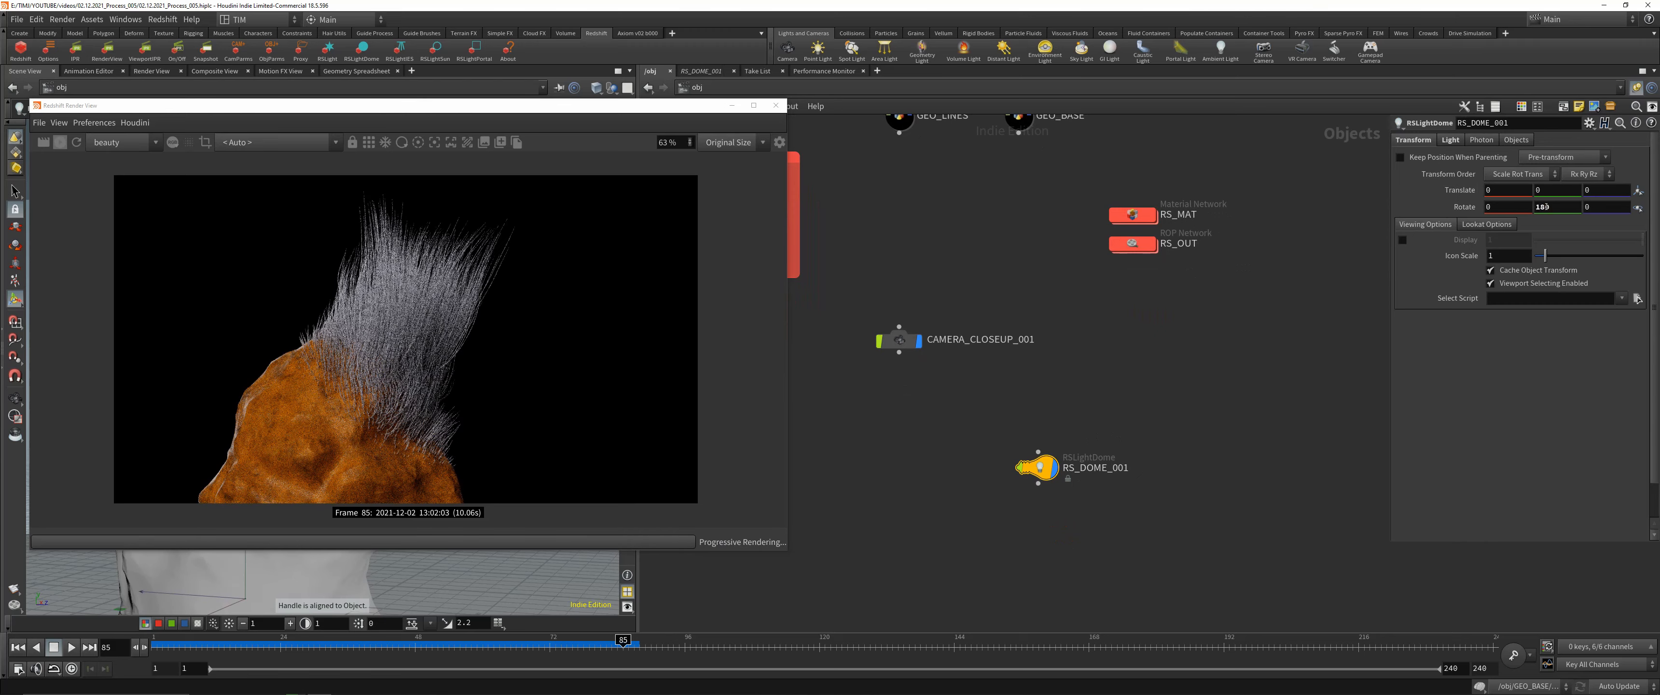
pyautogui.moveTo(1545, 205); pyautogui.dragTo(943, 166, button='middle')
pyautogui.moveTo(1545, 216); pyautogui.dragTo(1545, 216, button='middle')
# - Check the render at frames 35 and 46 and move the render view clear of the network nodes
pyautogui.click(393, 643)
pyautogui.click(341, 643)
pyautogui.moveTo(403, 99); pyautogui.dragTo(751, 133)
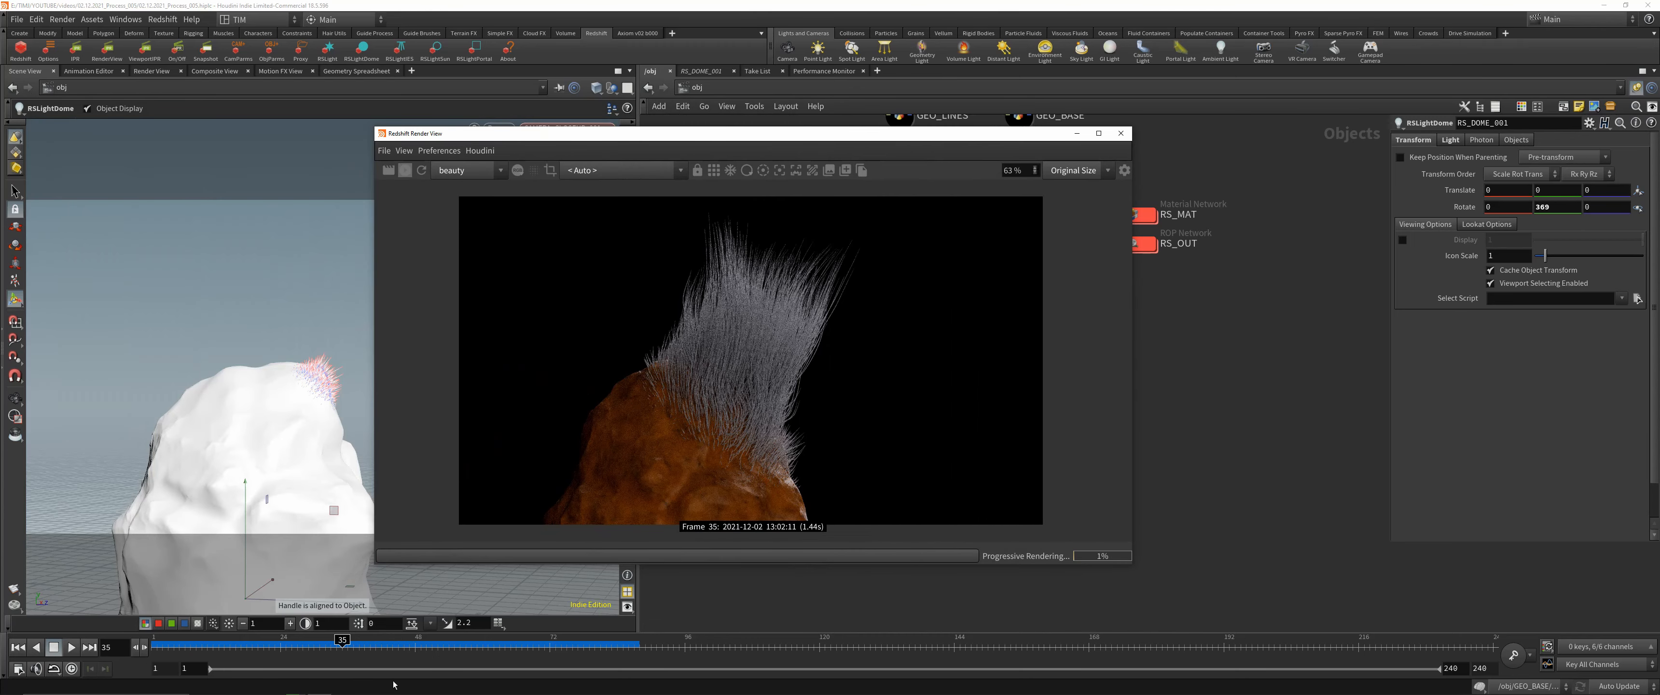
pyautogui.click(404, 643)
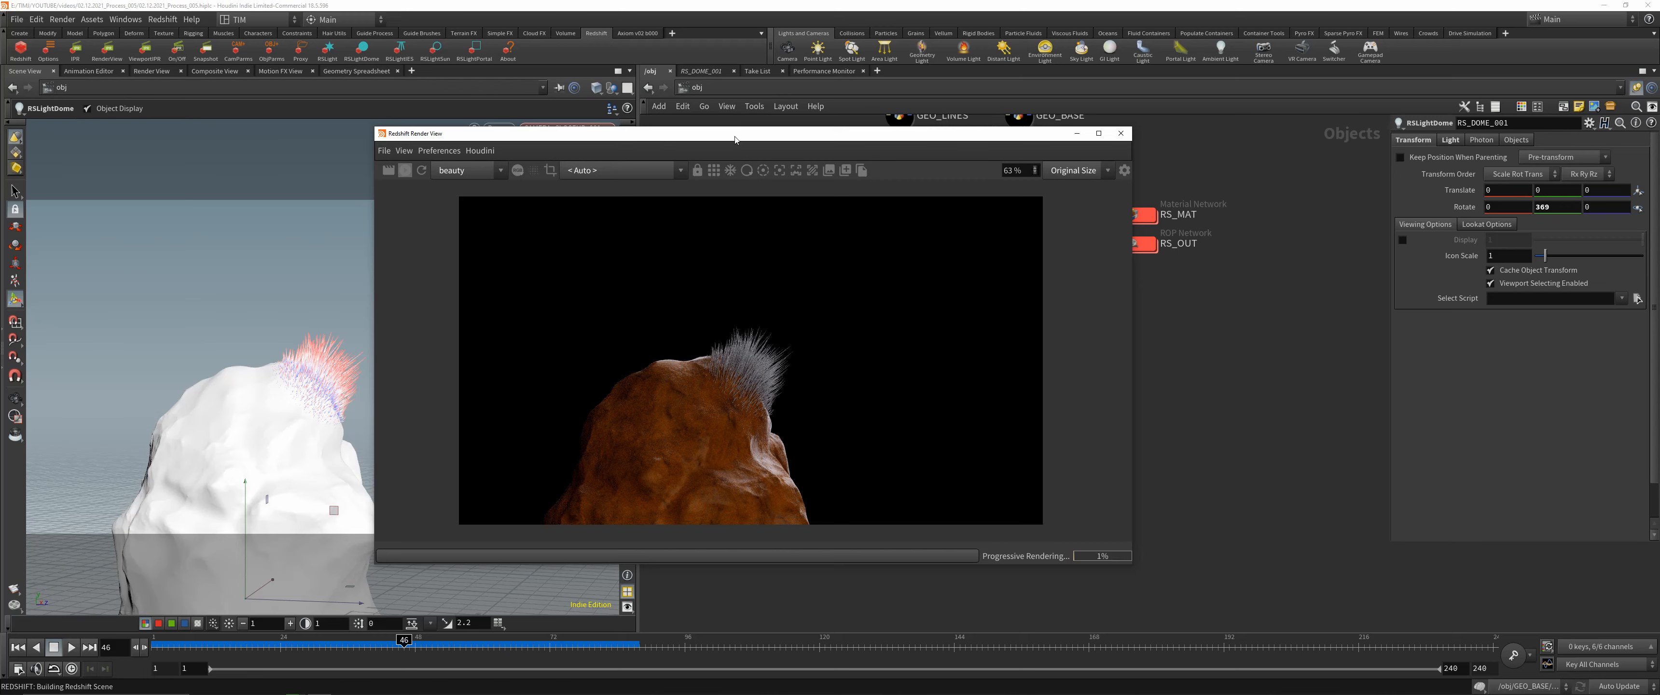
pyautogui.moveTo(749, 132); pyautogui.dragTo(673, 77)
# - Open the RS_BASE_MAT shader network inside the RS_MAT material network
pyautogui.doubleClick(1134, 217)
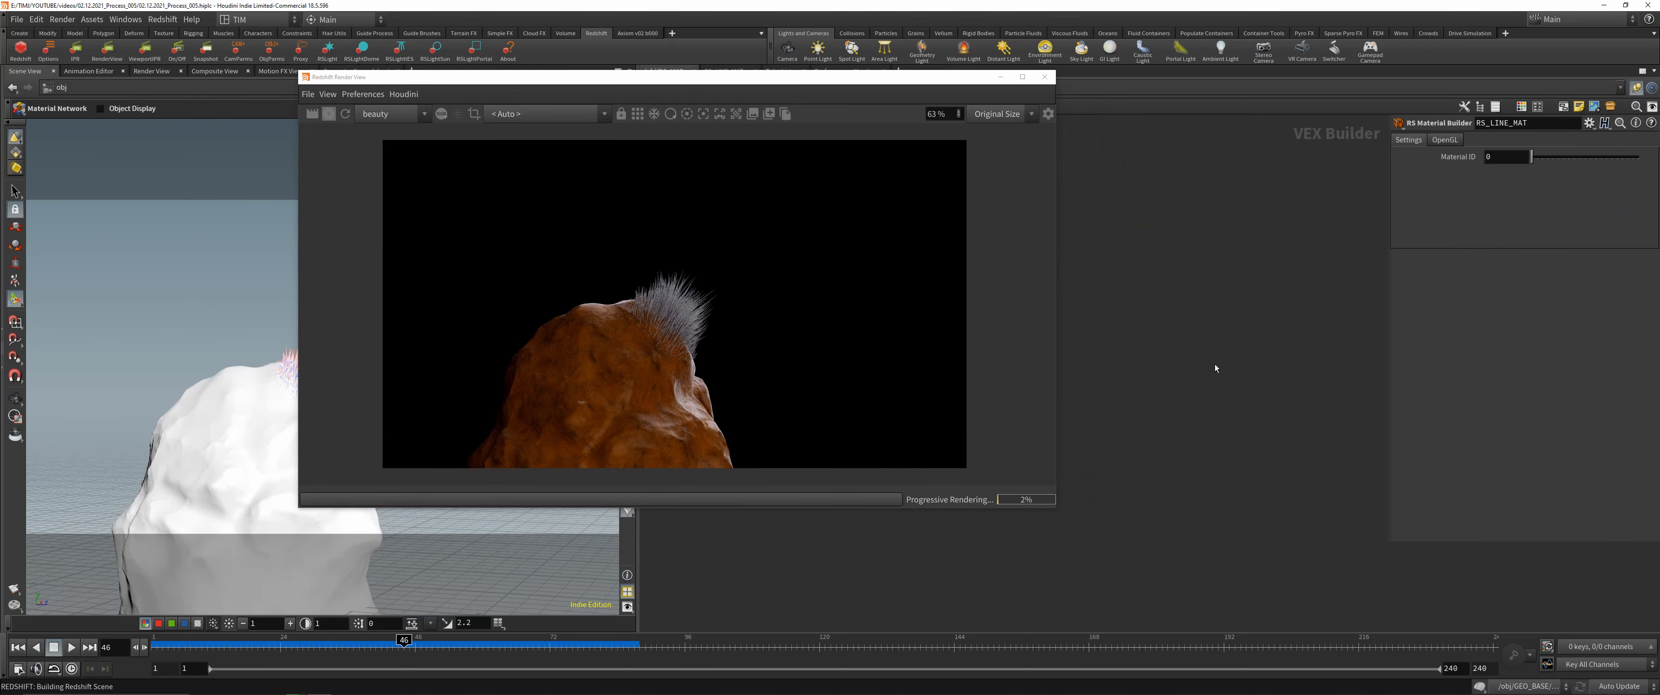
pyautogui.moveTo(1178, 449); pyautogui.dragTo(1292, 435, button='middle')
pyautogui.scroll(-2, 1182, 409)
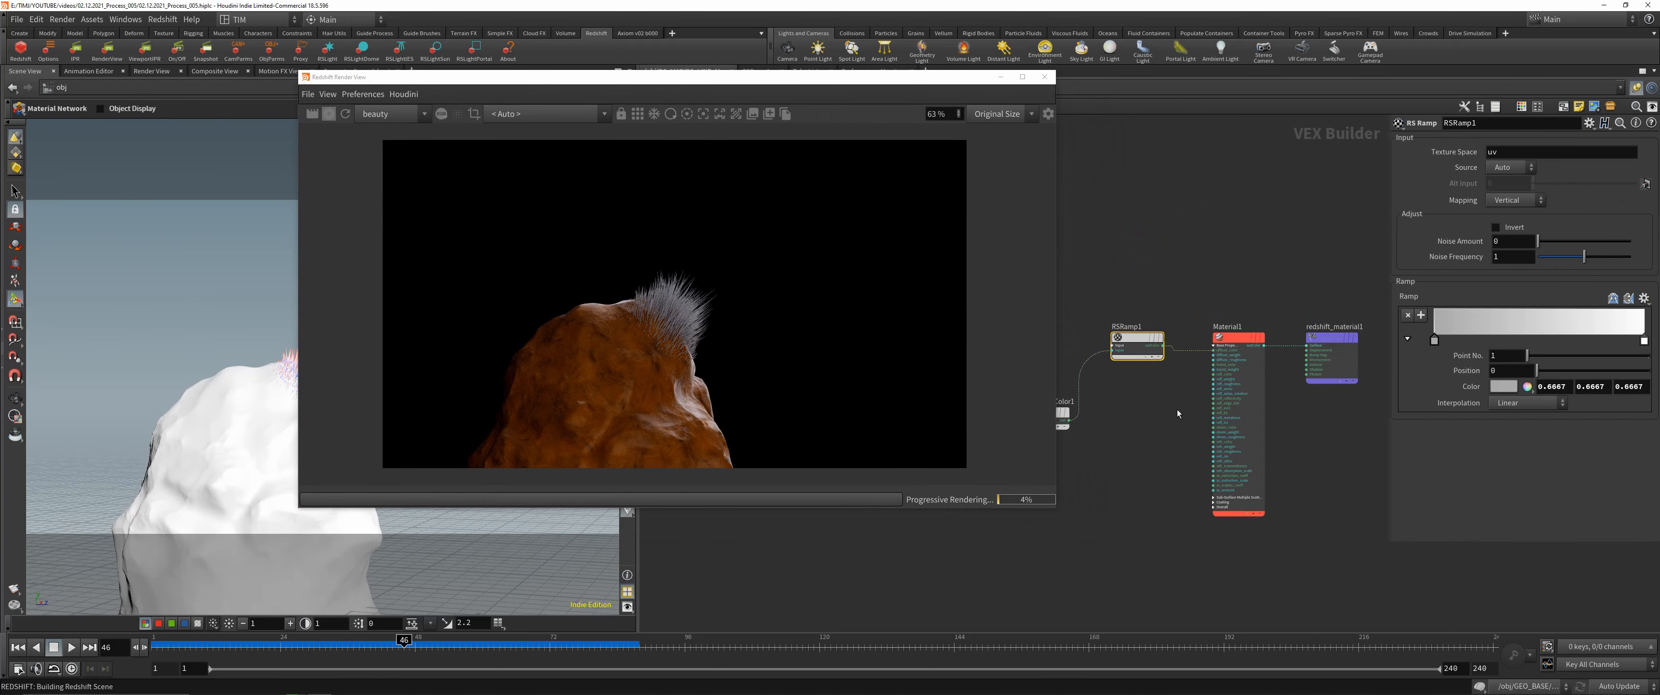
pyautogui.moveTo(1126, 413); pyautogui.dragTo(1194, 424, button='middle')
pyautogui.press('u')
pyautogui.doubleClick(1173, 280)
pyautogui.scroll(-3, 1207, 350)
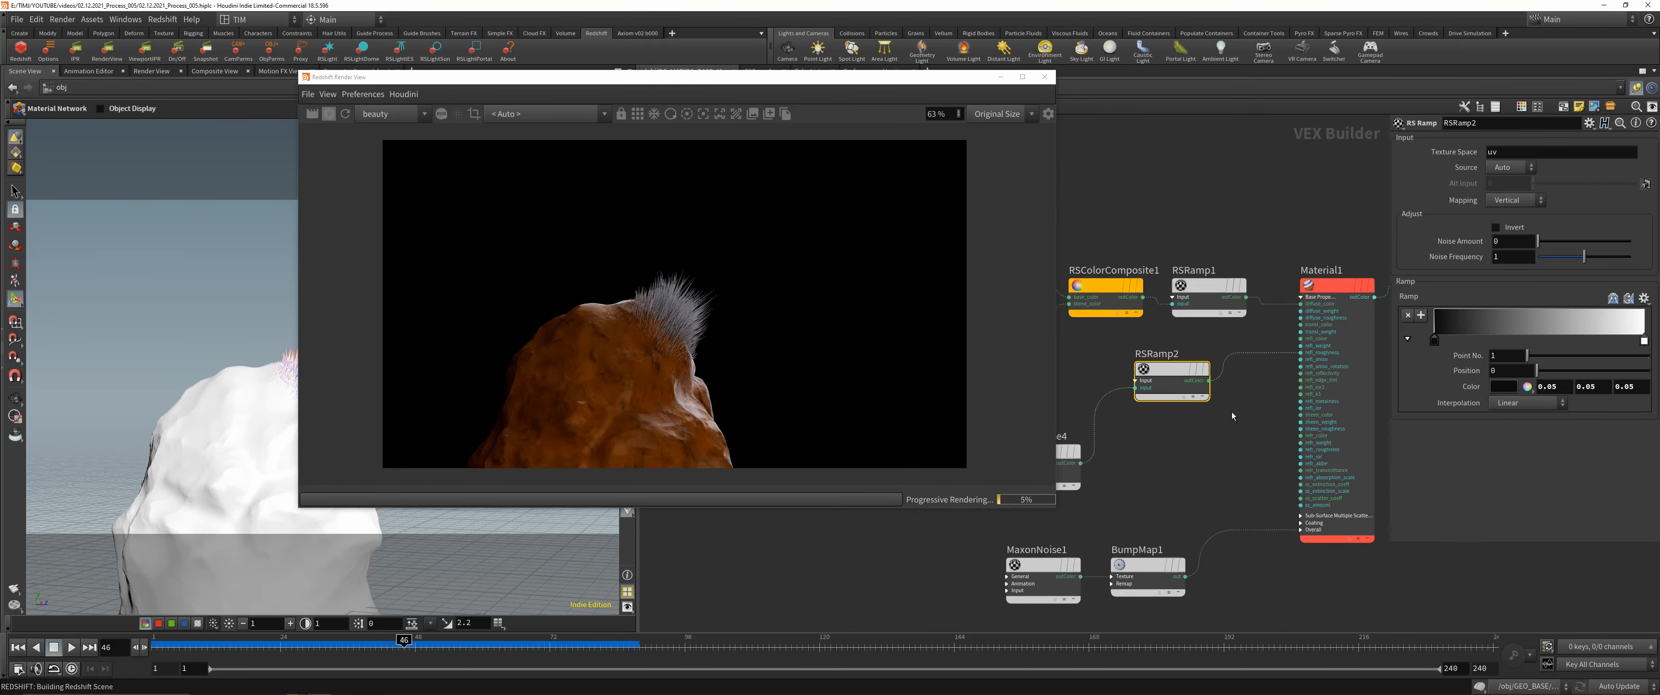
# - Try several greys for the first point of the rock's RSRamp1 and settle on 0.6667
pyautogui.click(1212, 309)
pyautogui.doubleClick(1443, 342)
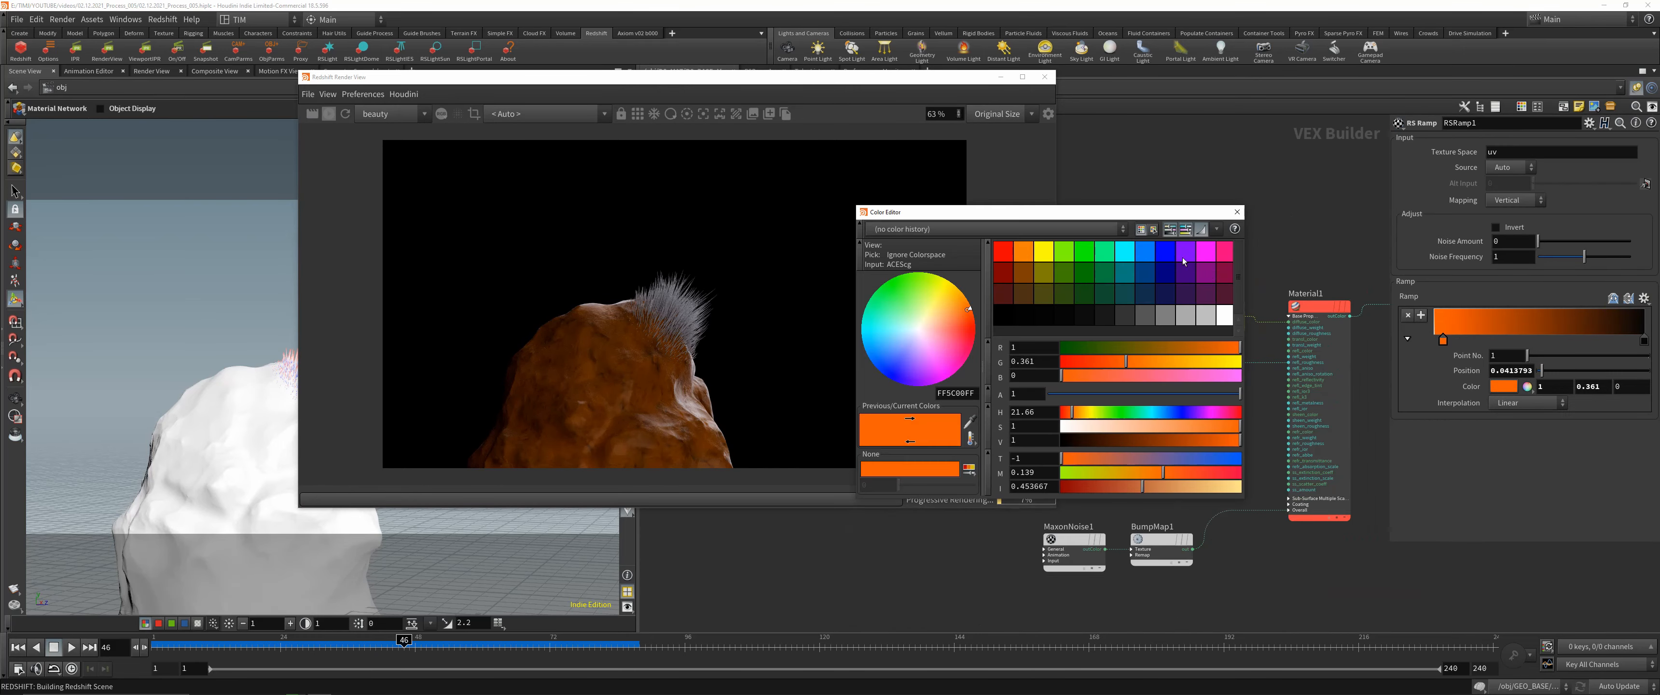
pyautogui.click(1203, 314)
pyautogui.click(1093, 320)
pyautogui.click(1145, 319)
pyautogui.click(1177, 322)
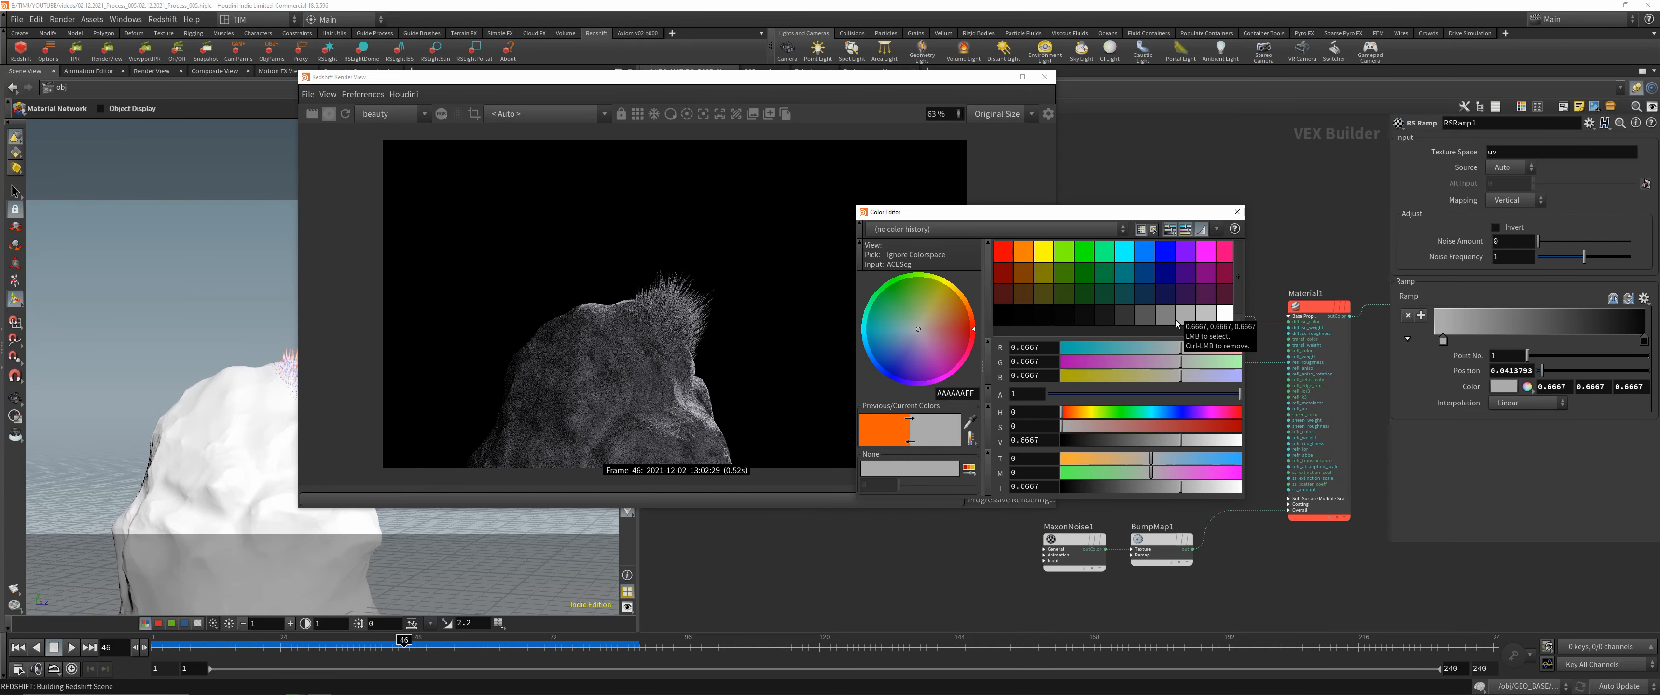
pyautogui.click(1236, 212)
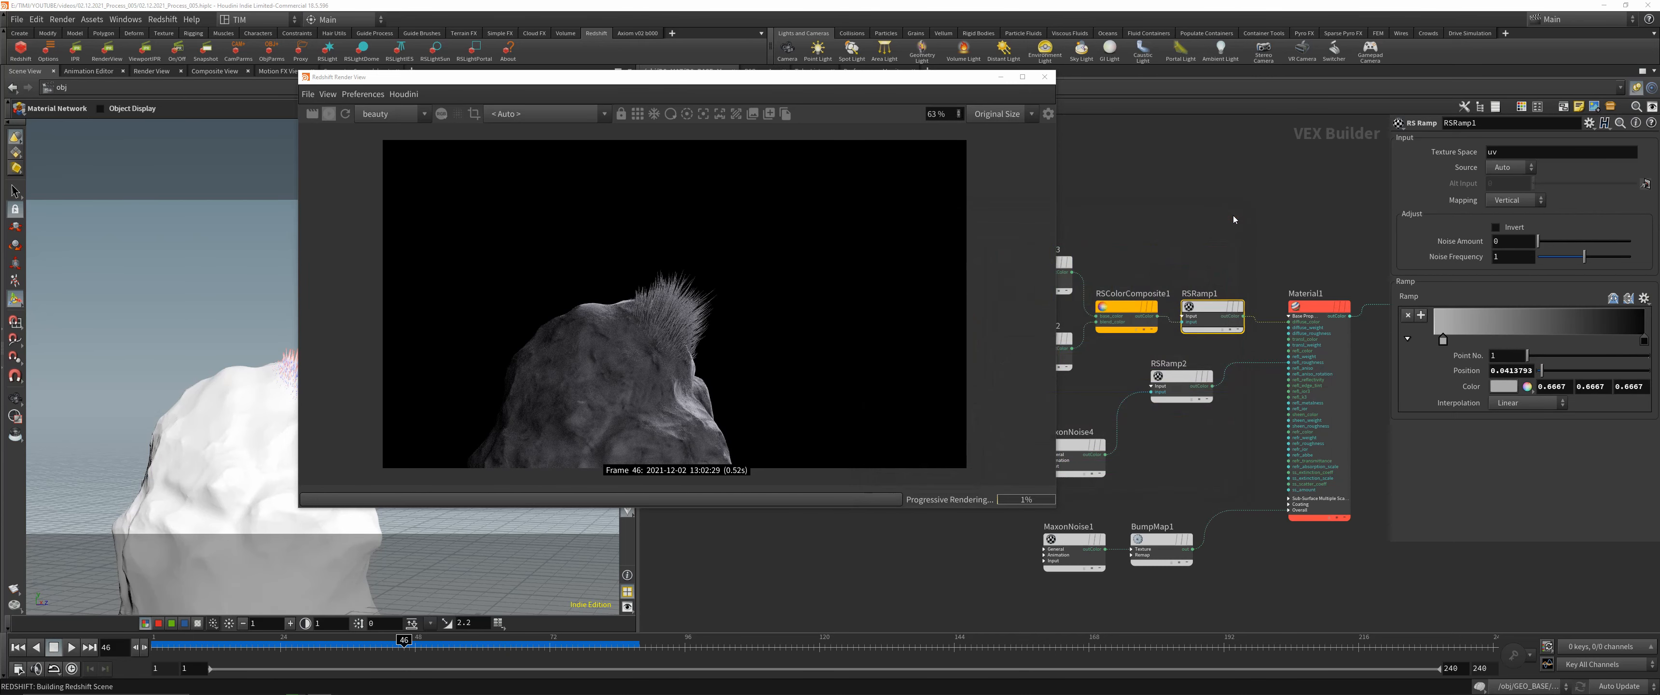
# - Enlarge and reposition the render view to examine the grey rock and lines at frame 73
pyautogui.scroll(-2, 1197, 257)
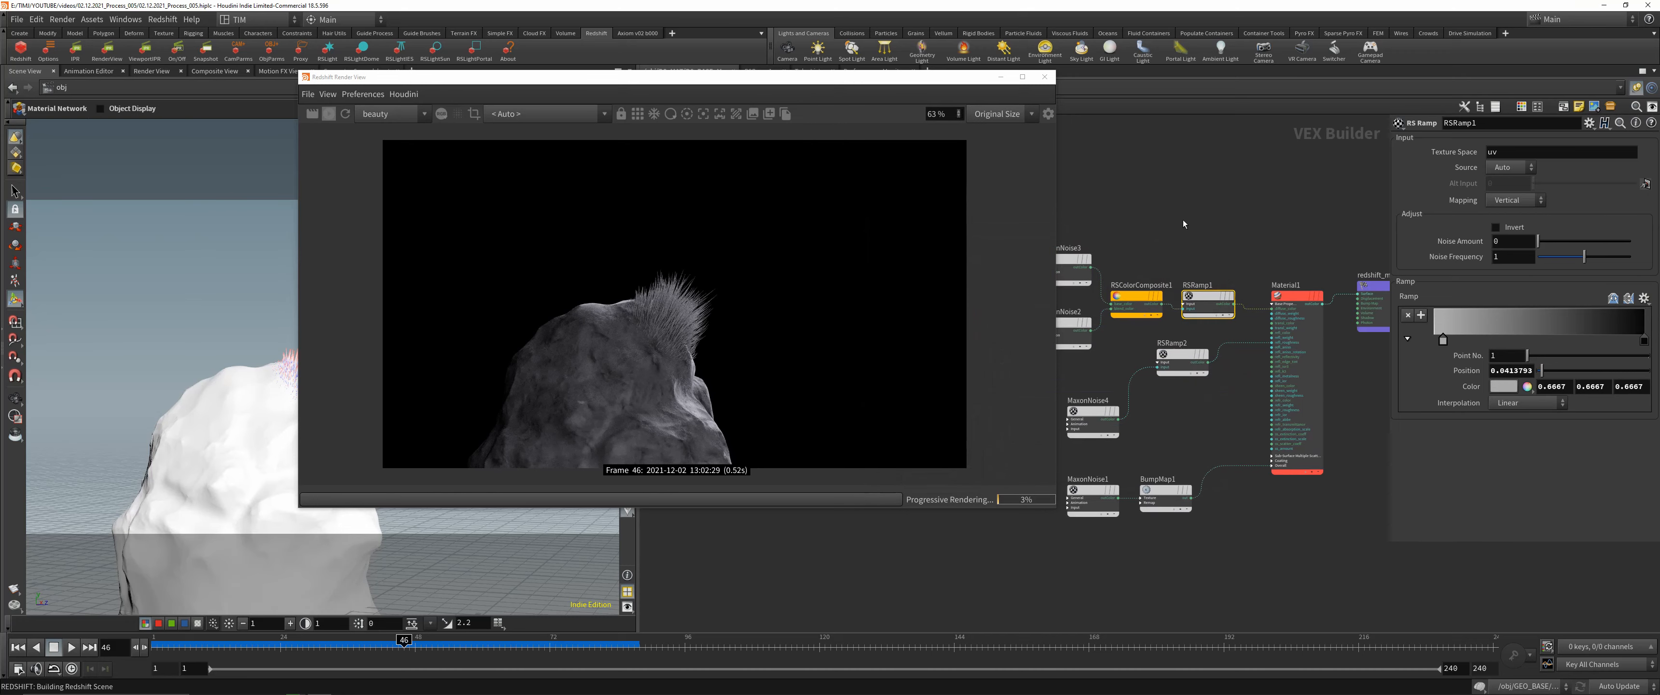
pyautogui.moveTo(736, 71); pyautogui.dragTo(605, 61)
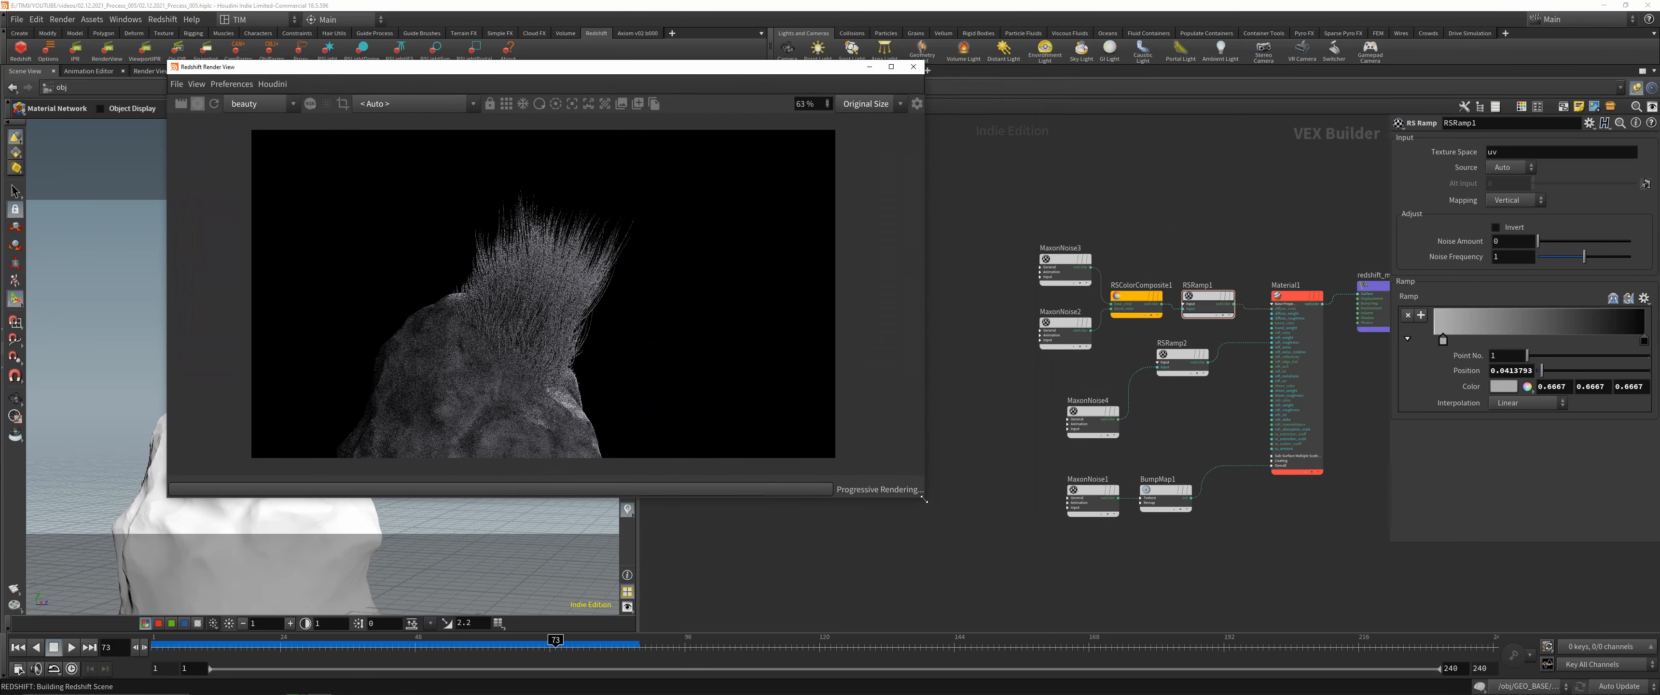
pyautogui.moveTo(923, 506); pyautogui.dragTo(939, 553)
pyautogui.scroll(-1, 521, 309)
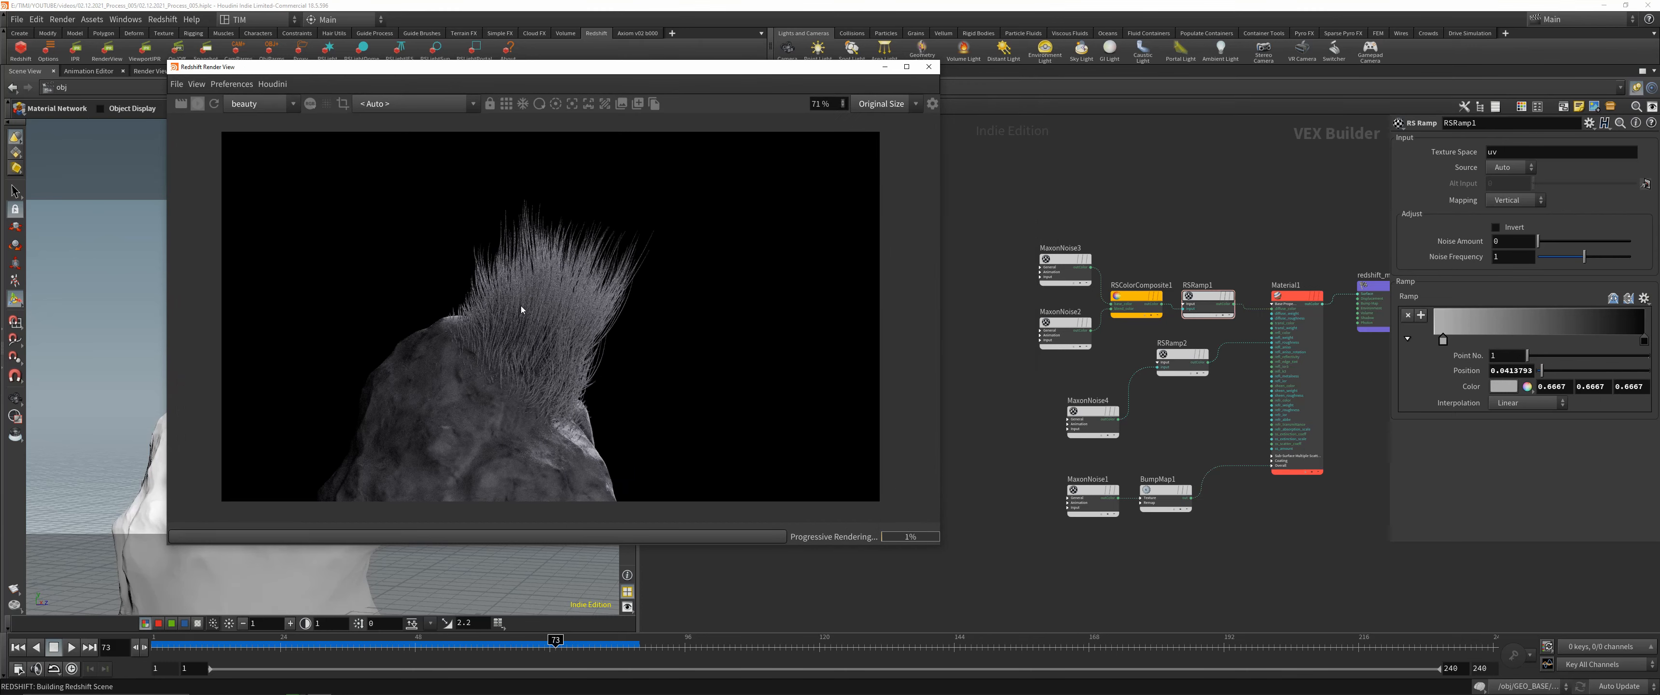
pyautogui.scroll(-1, 585, 285)
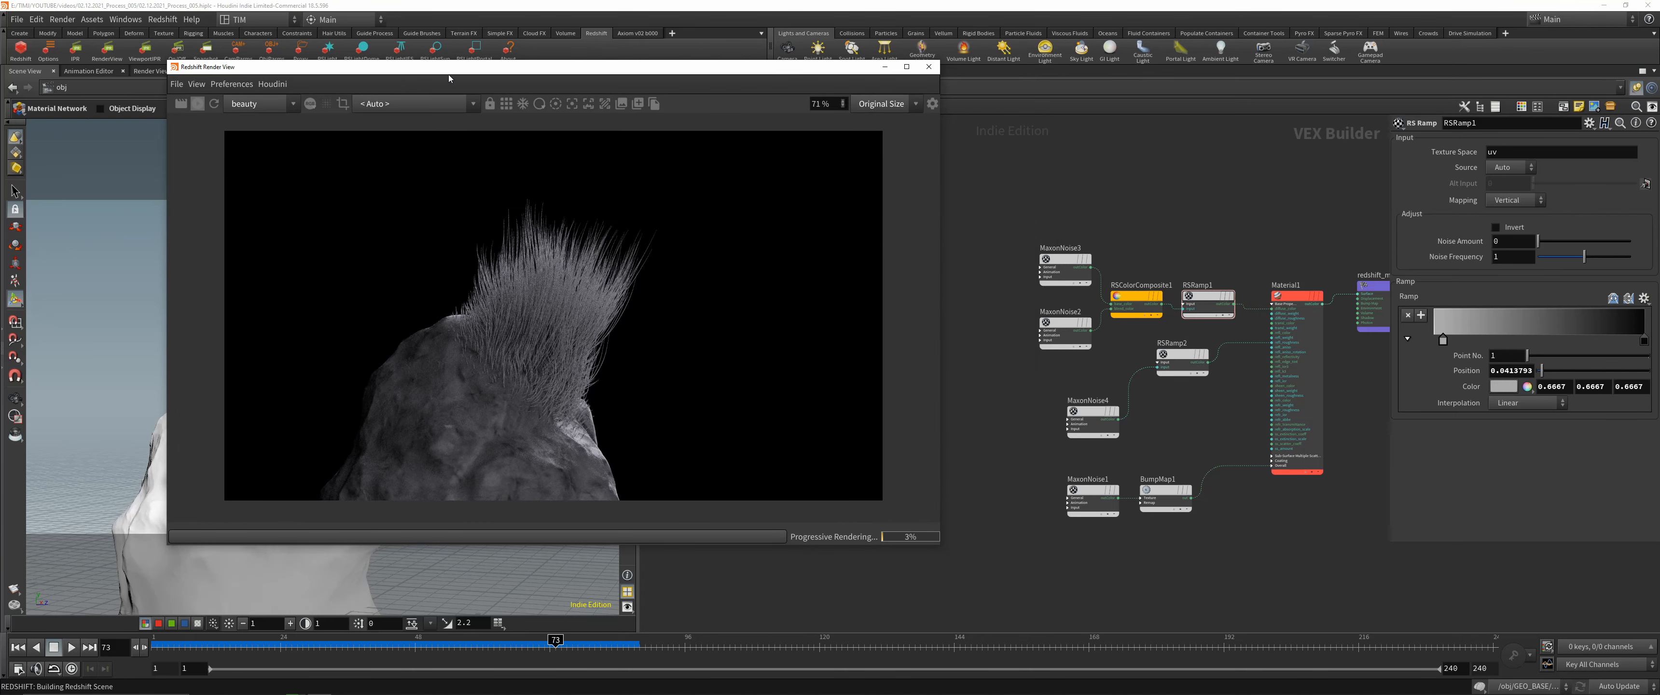
pyautogui.moveTo(449, 73); pyautogui.dragTo(671, 43)
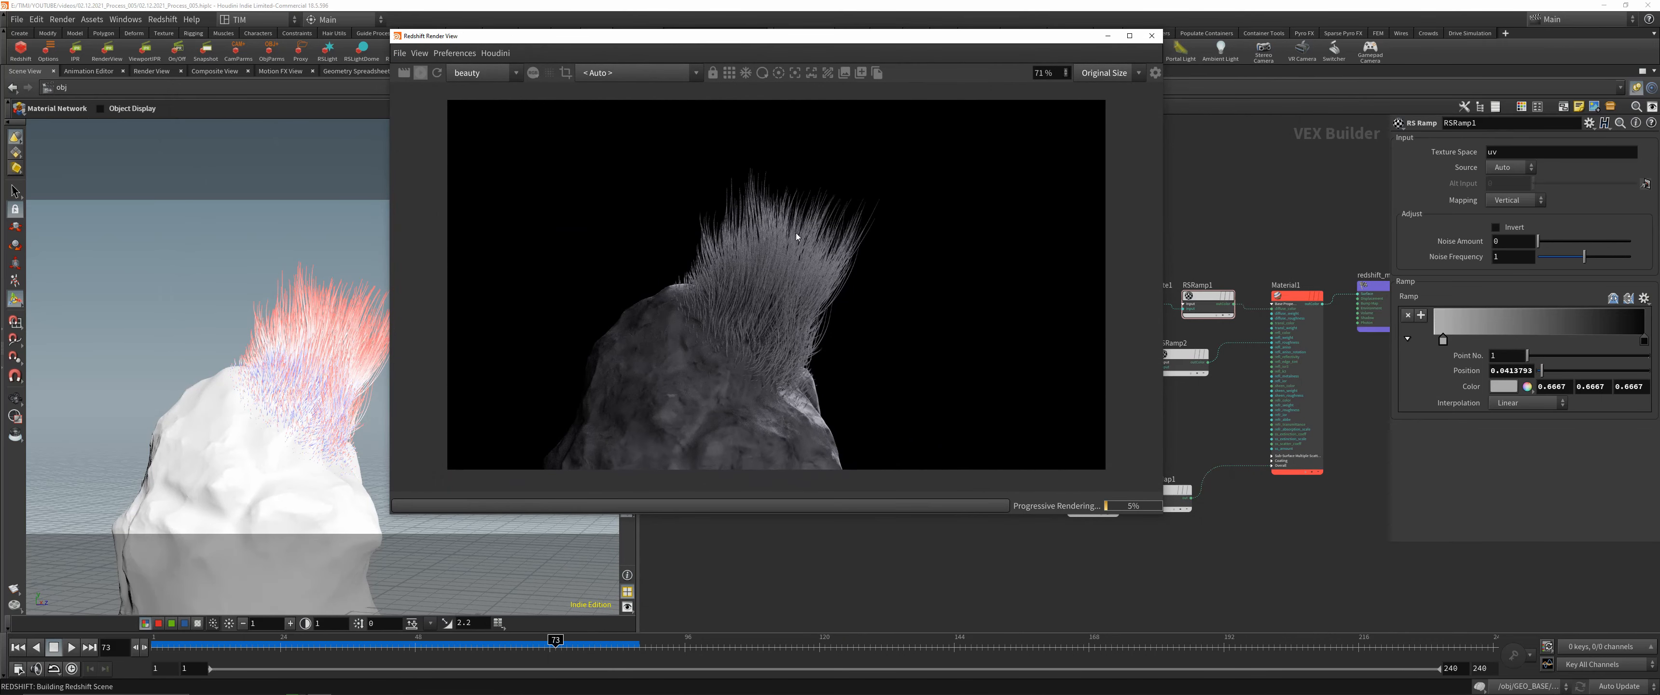